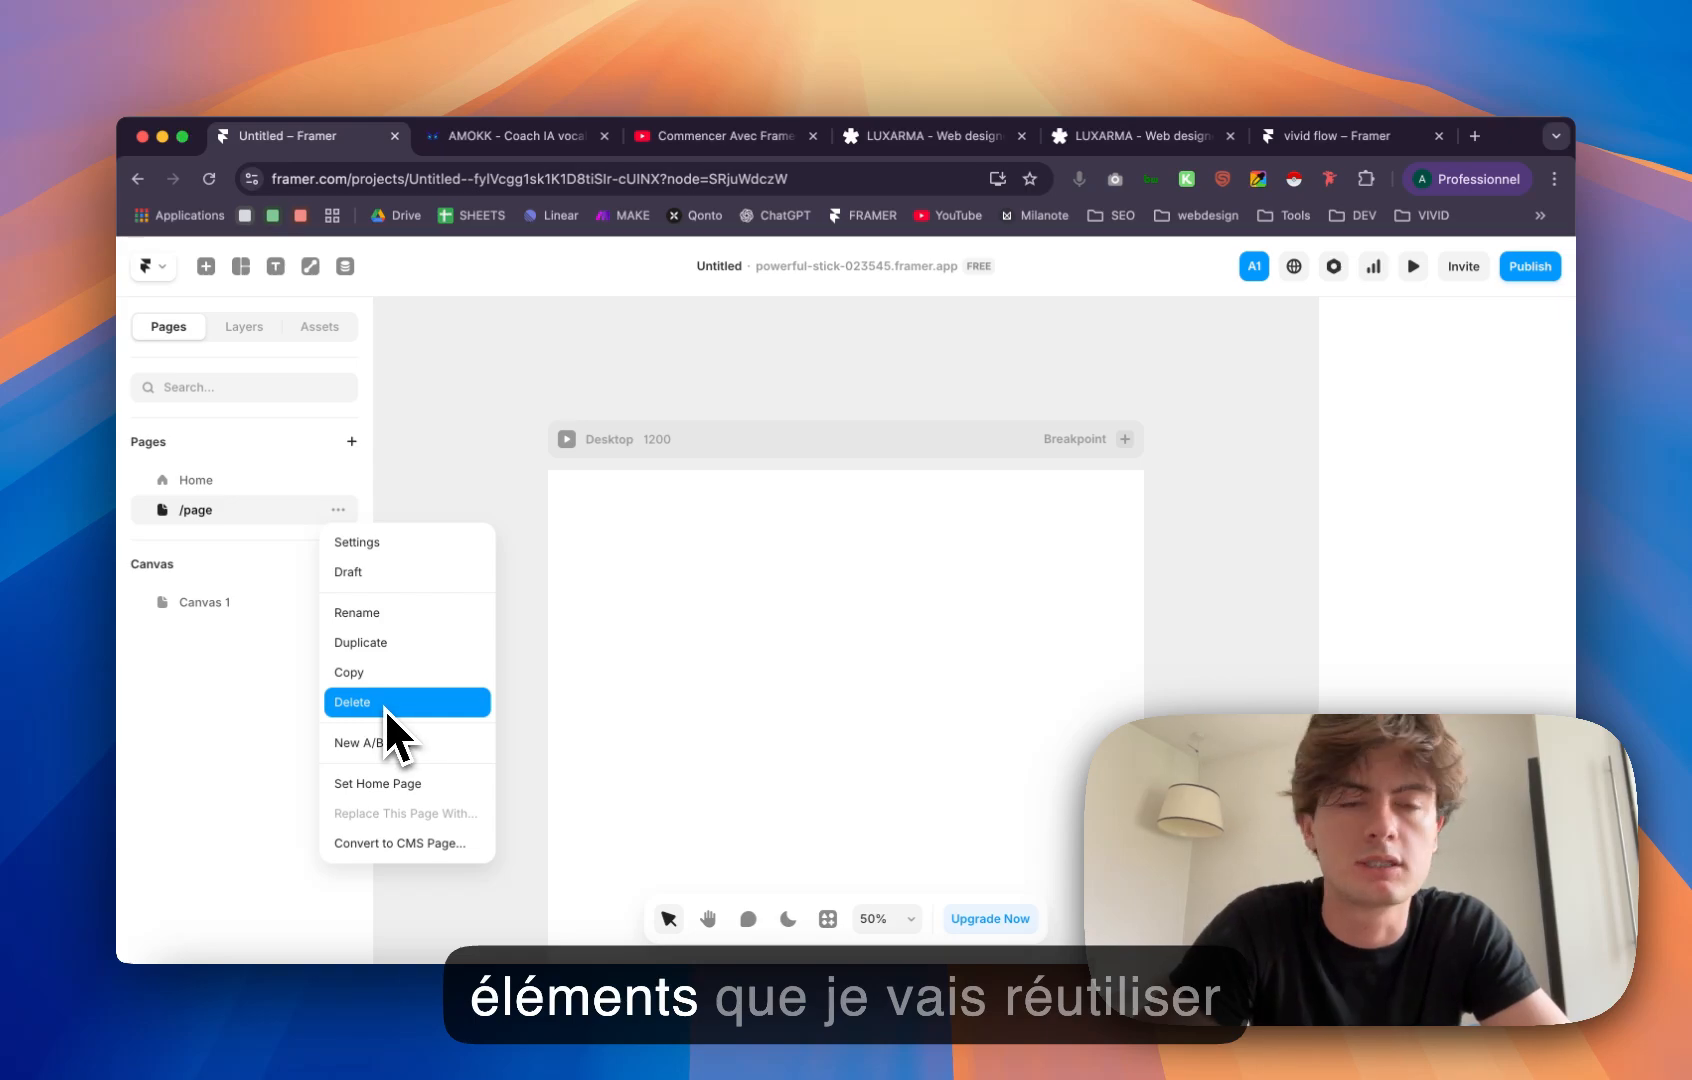
# Step: Switch to the luxarma.fr site and examine the shared navigation bar on its Projets, Blog, Contact and home pages
pyautogui.click(743, 308)
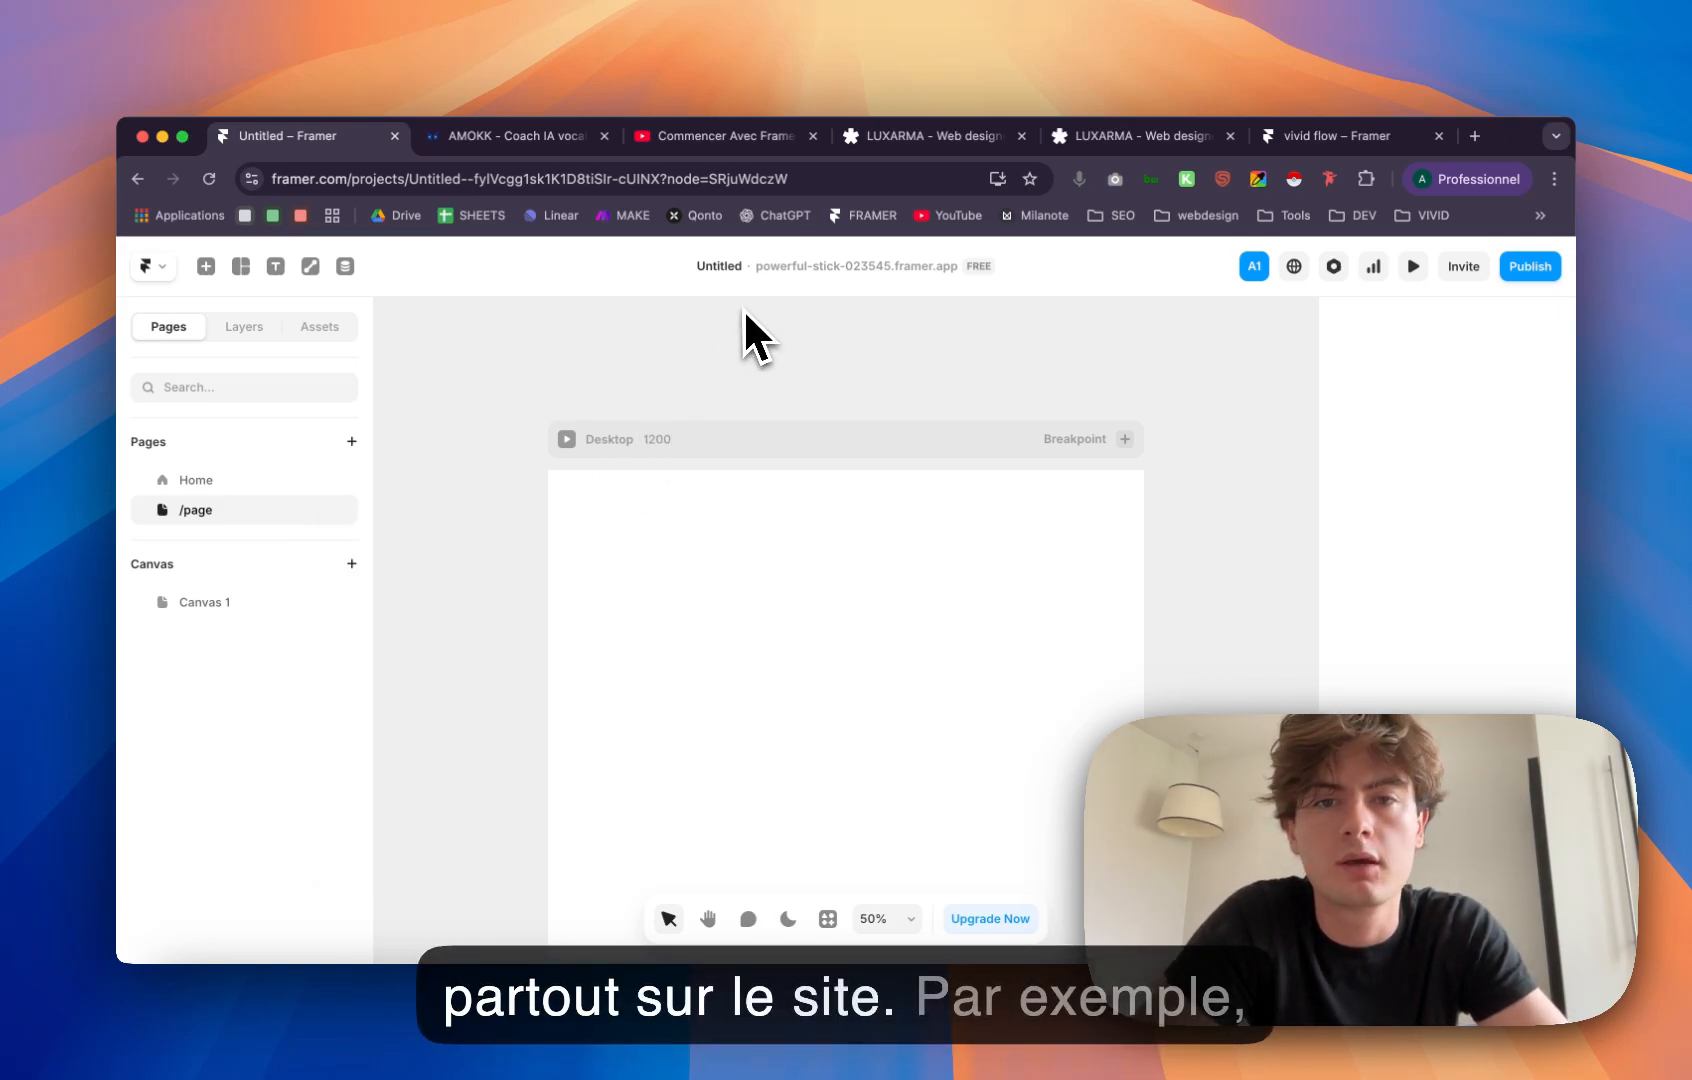
pyautogui.click(1067, 150)
pyautogui.scroll(-10, 593, 510)
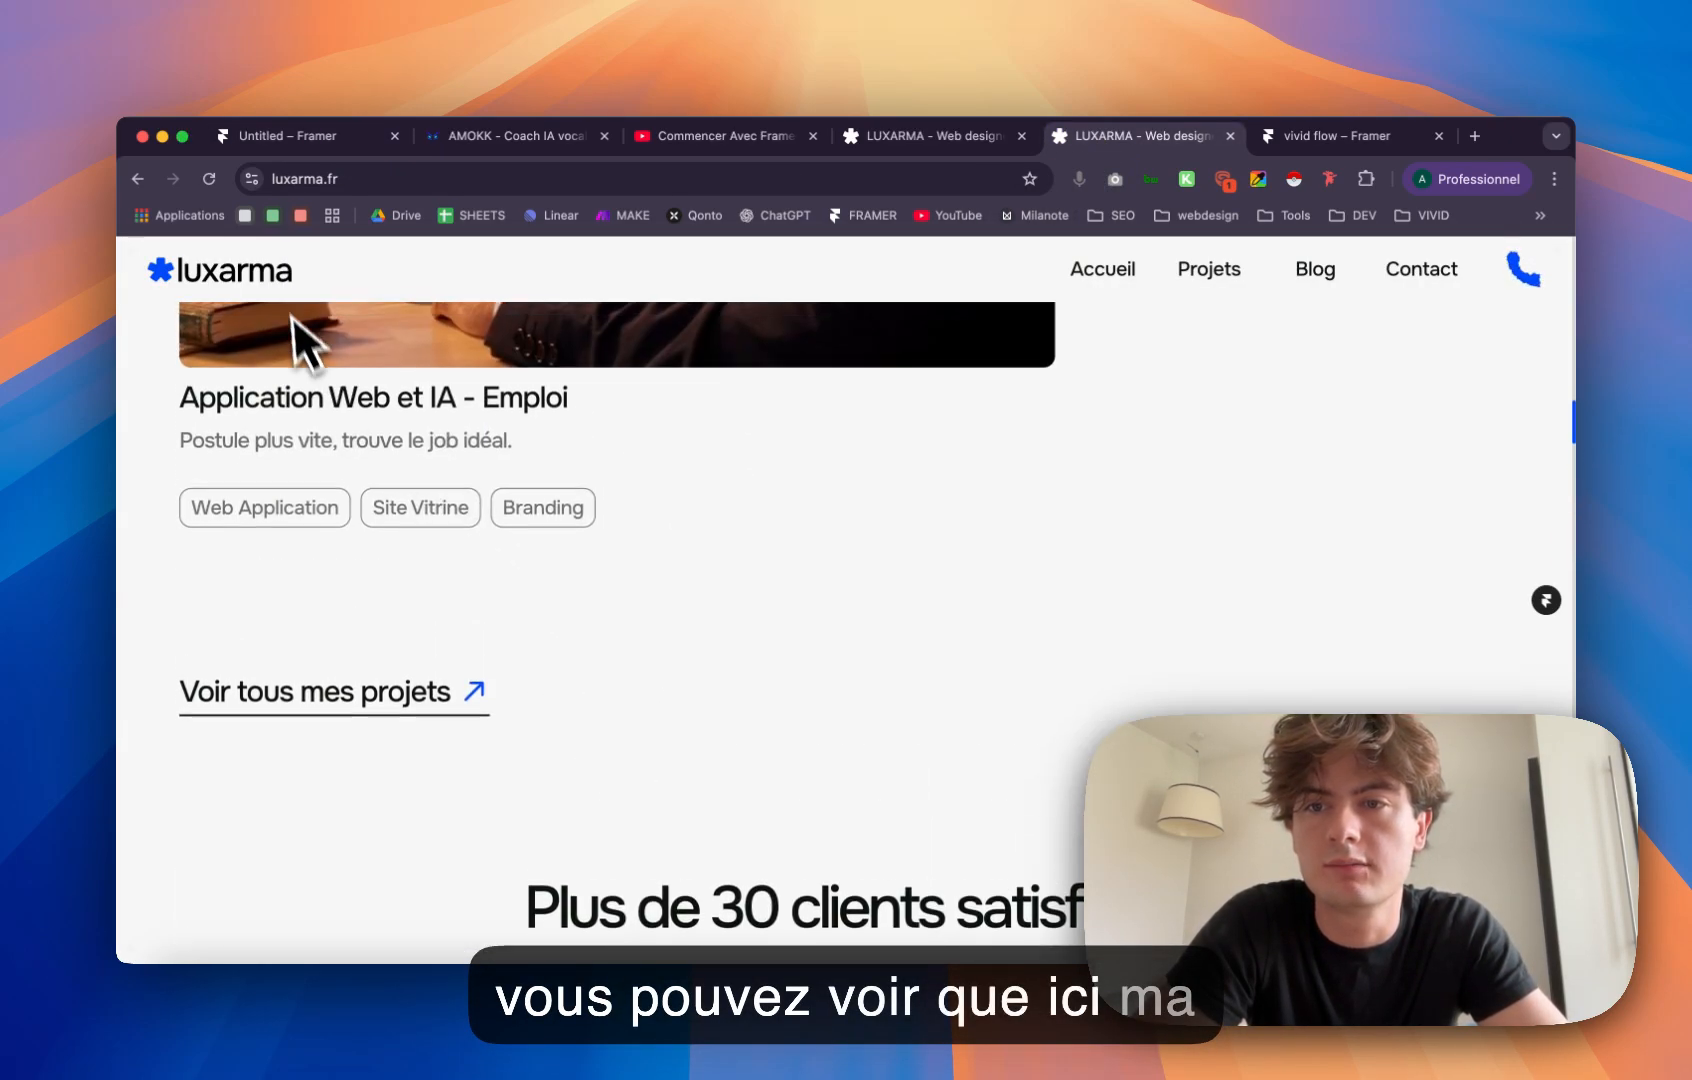
pyautogui.click(1210, 276)
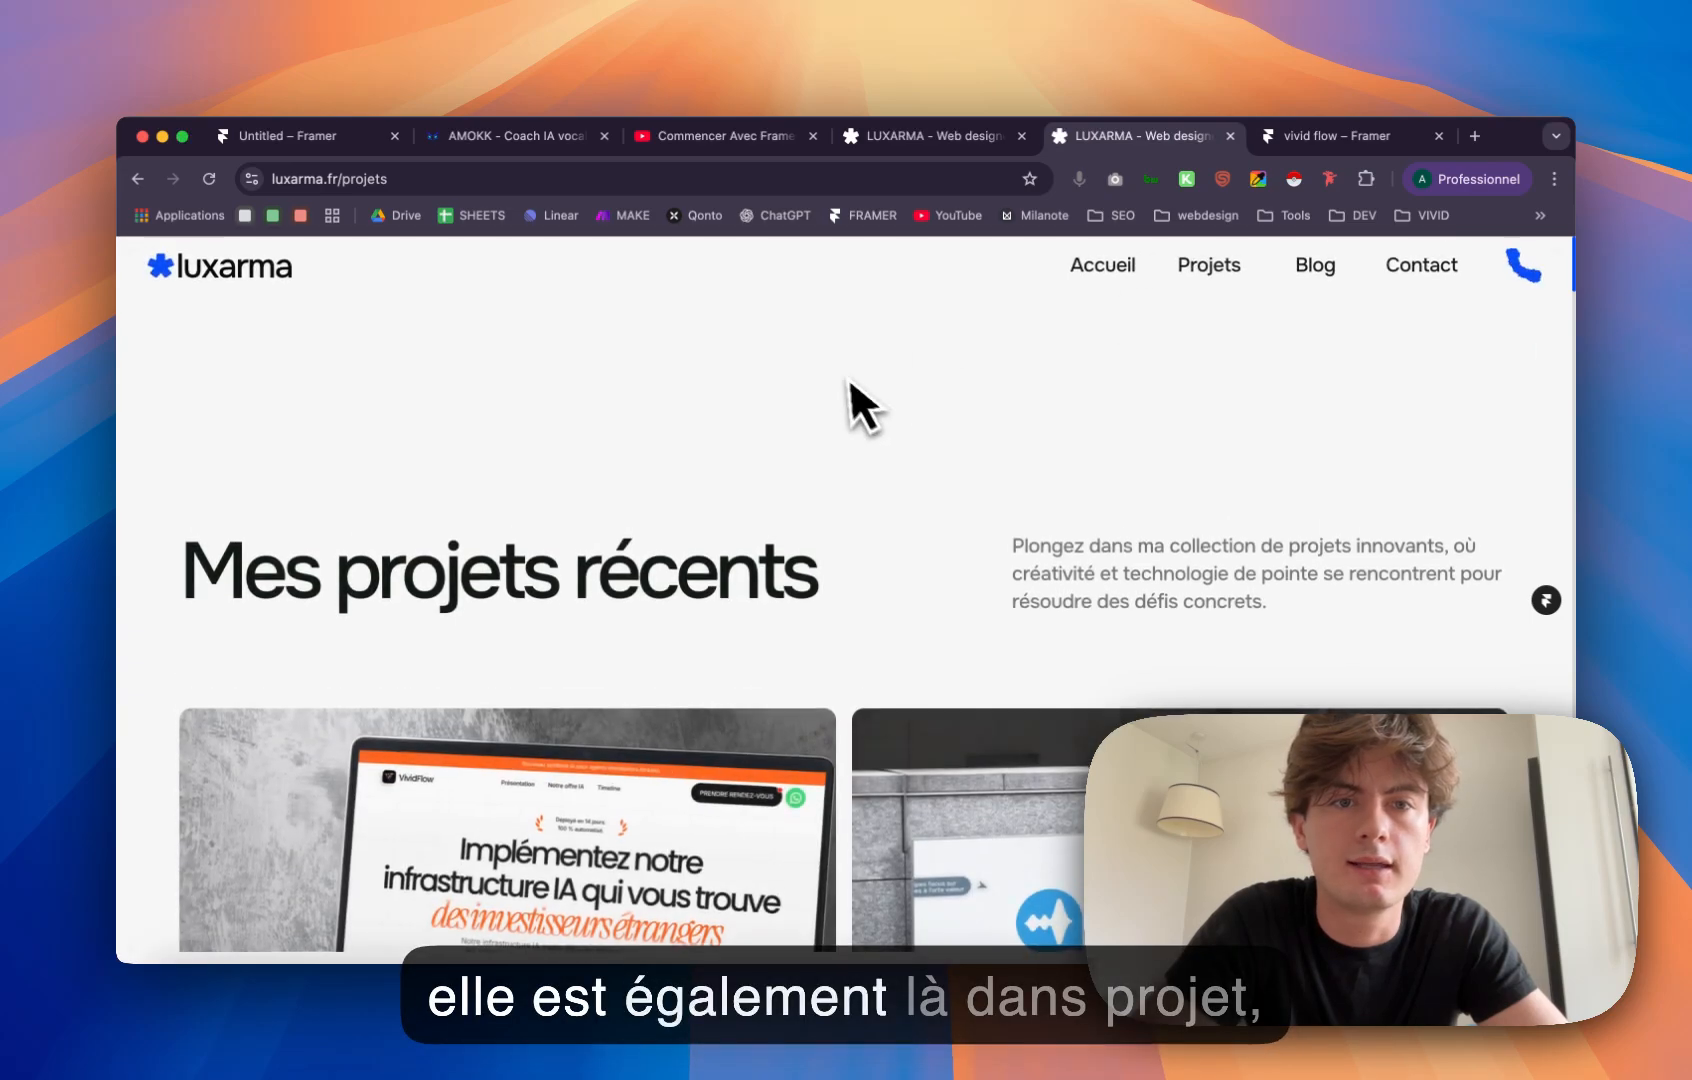
pyautogui.click(1314, 280)
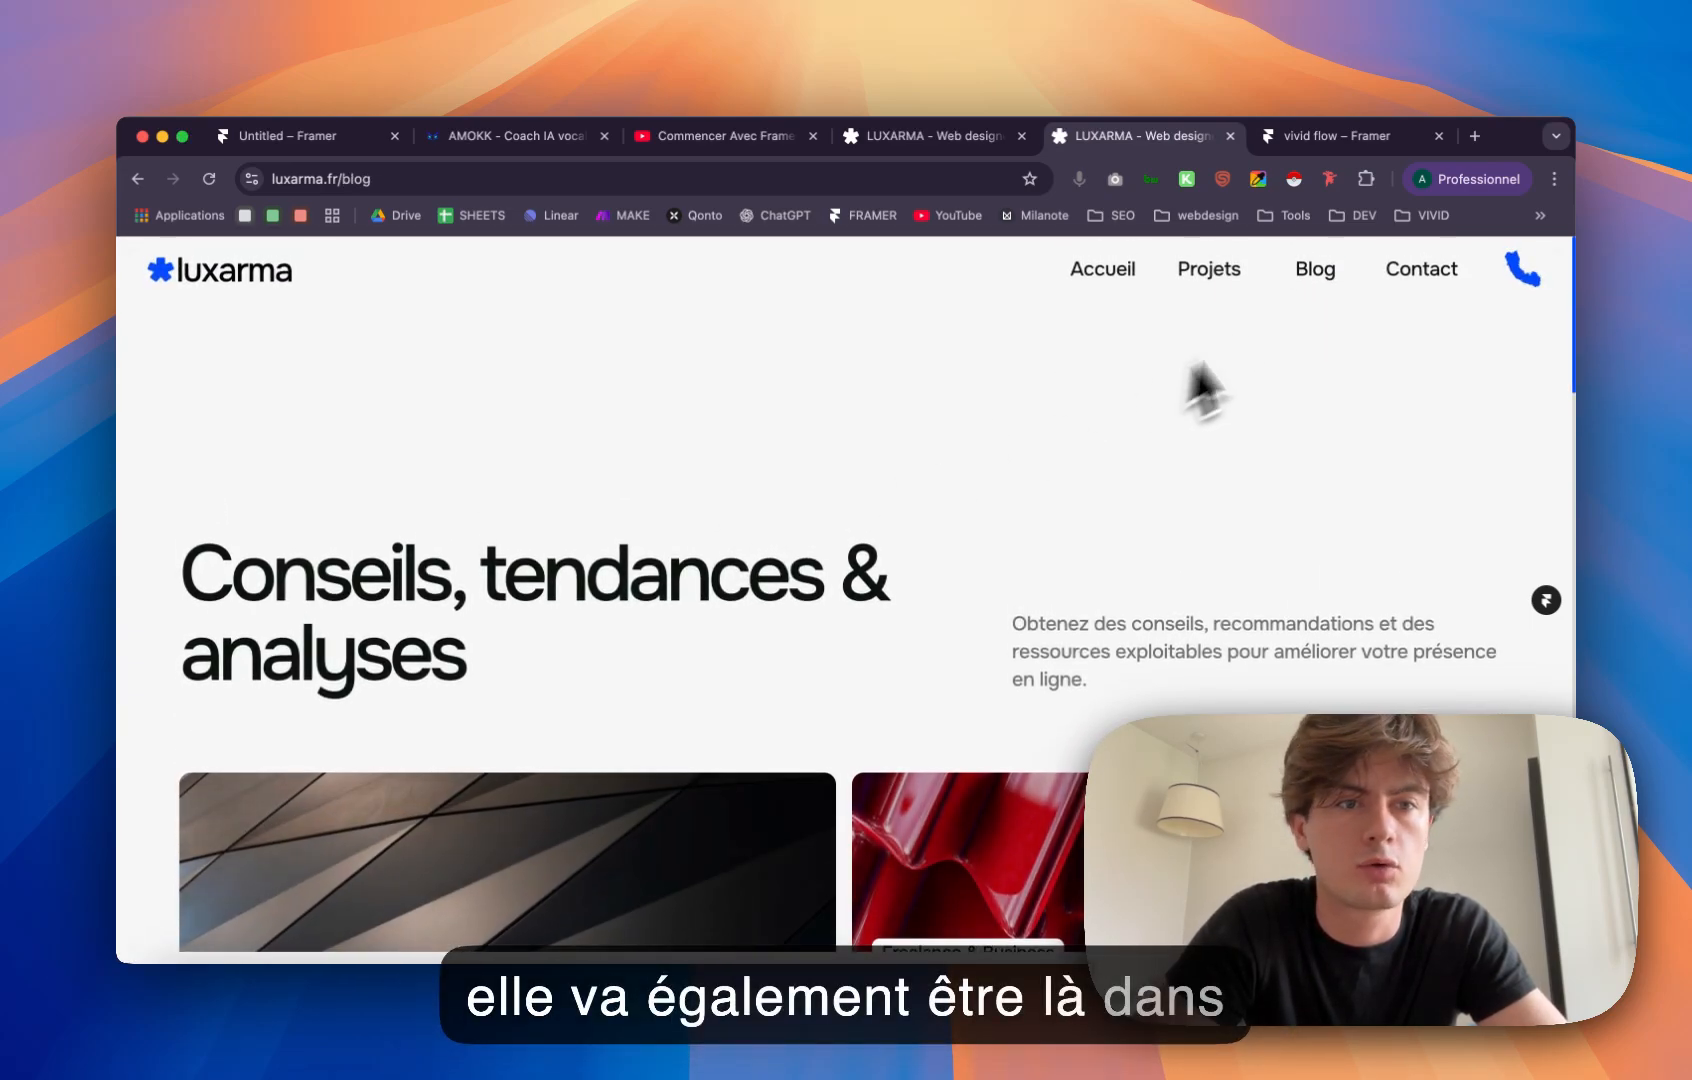
pyautogui.click(1411, 270)
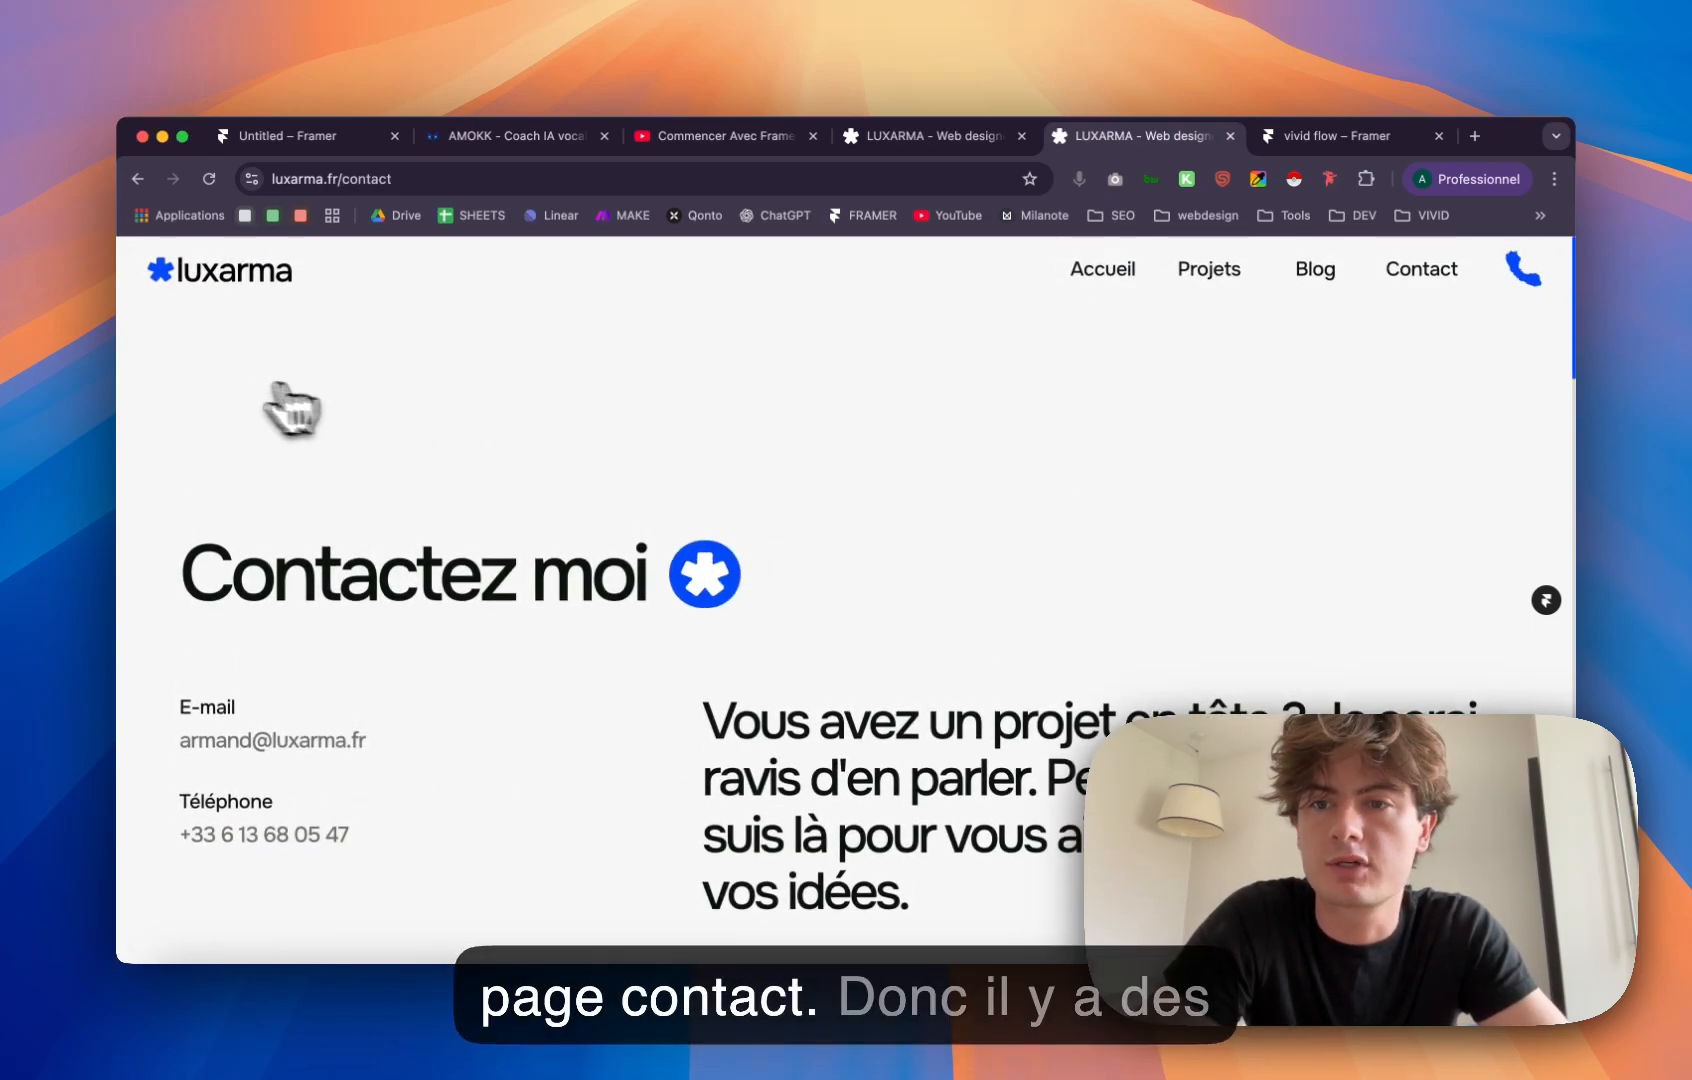
pyautogui.click(225, 285)
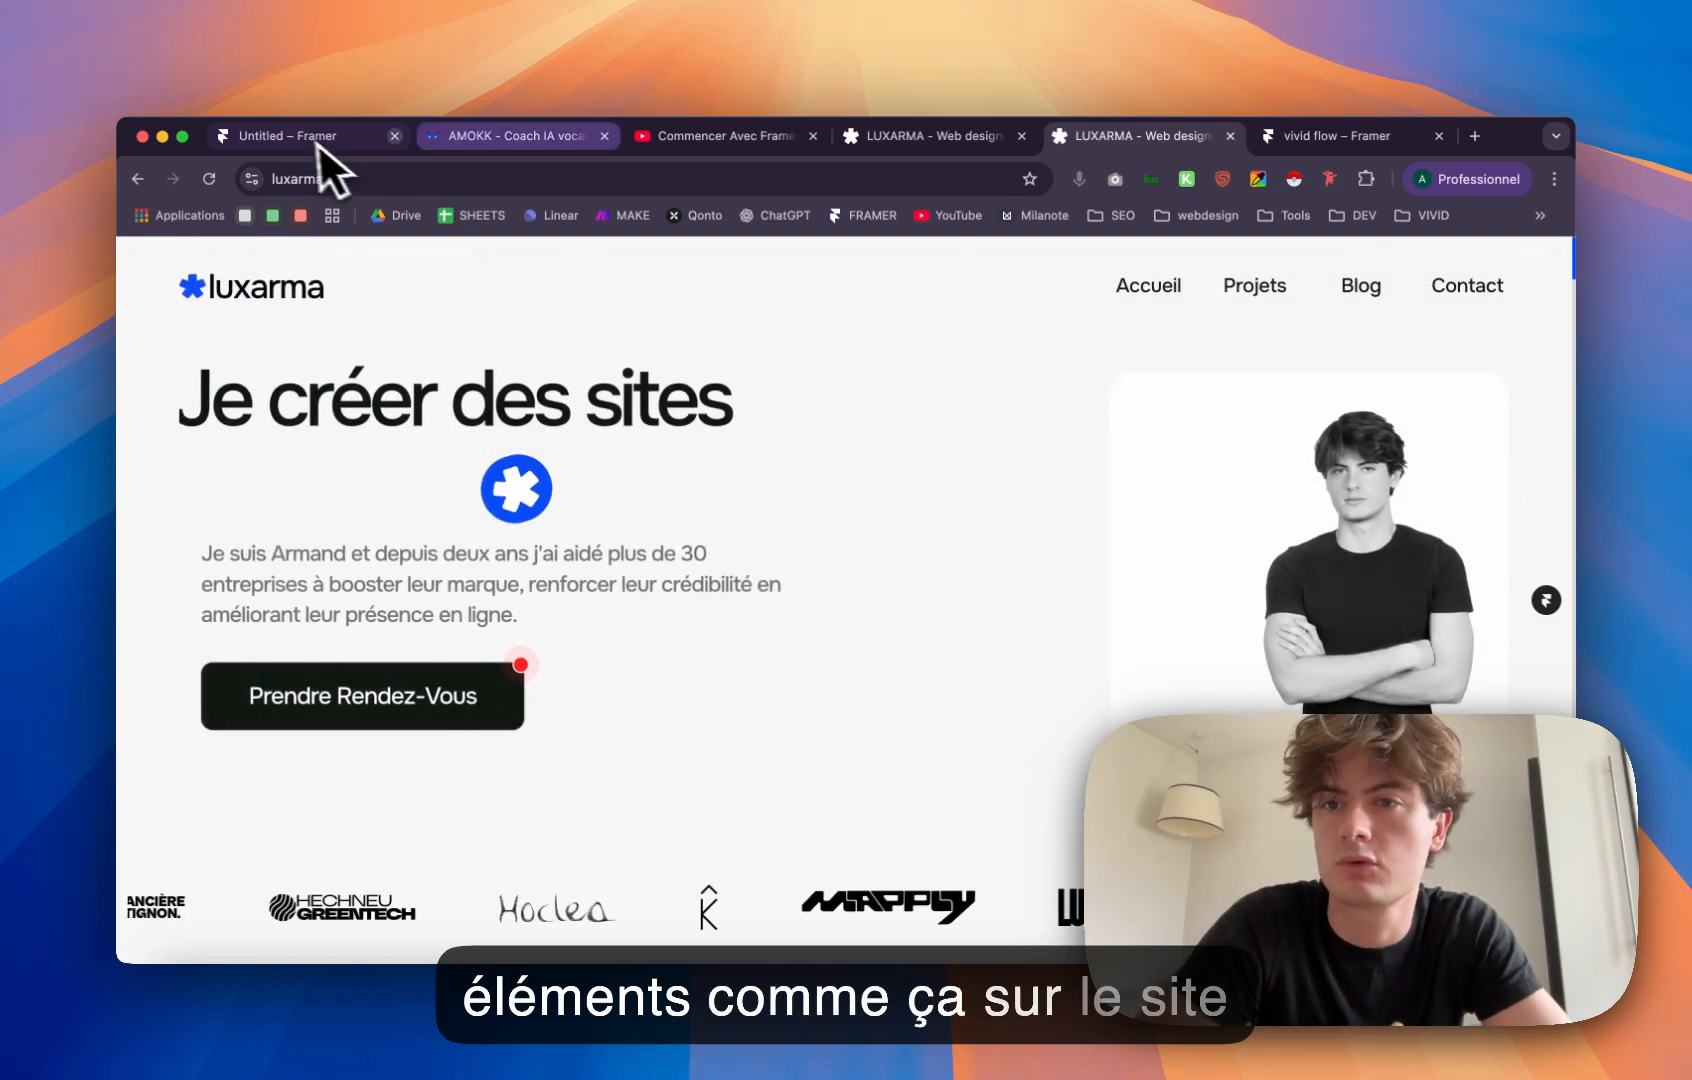
# Step: Return to the untitled Framer project and copy the navigation bar from the Home page
pyautogui.click(313, 145)
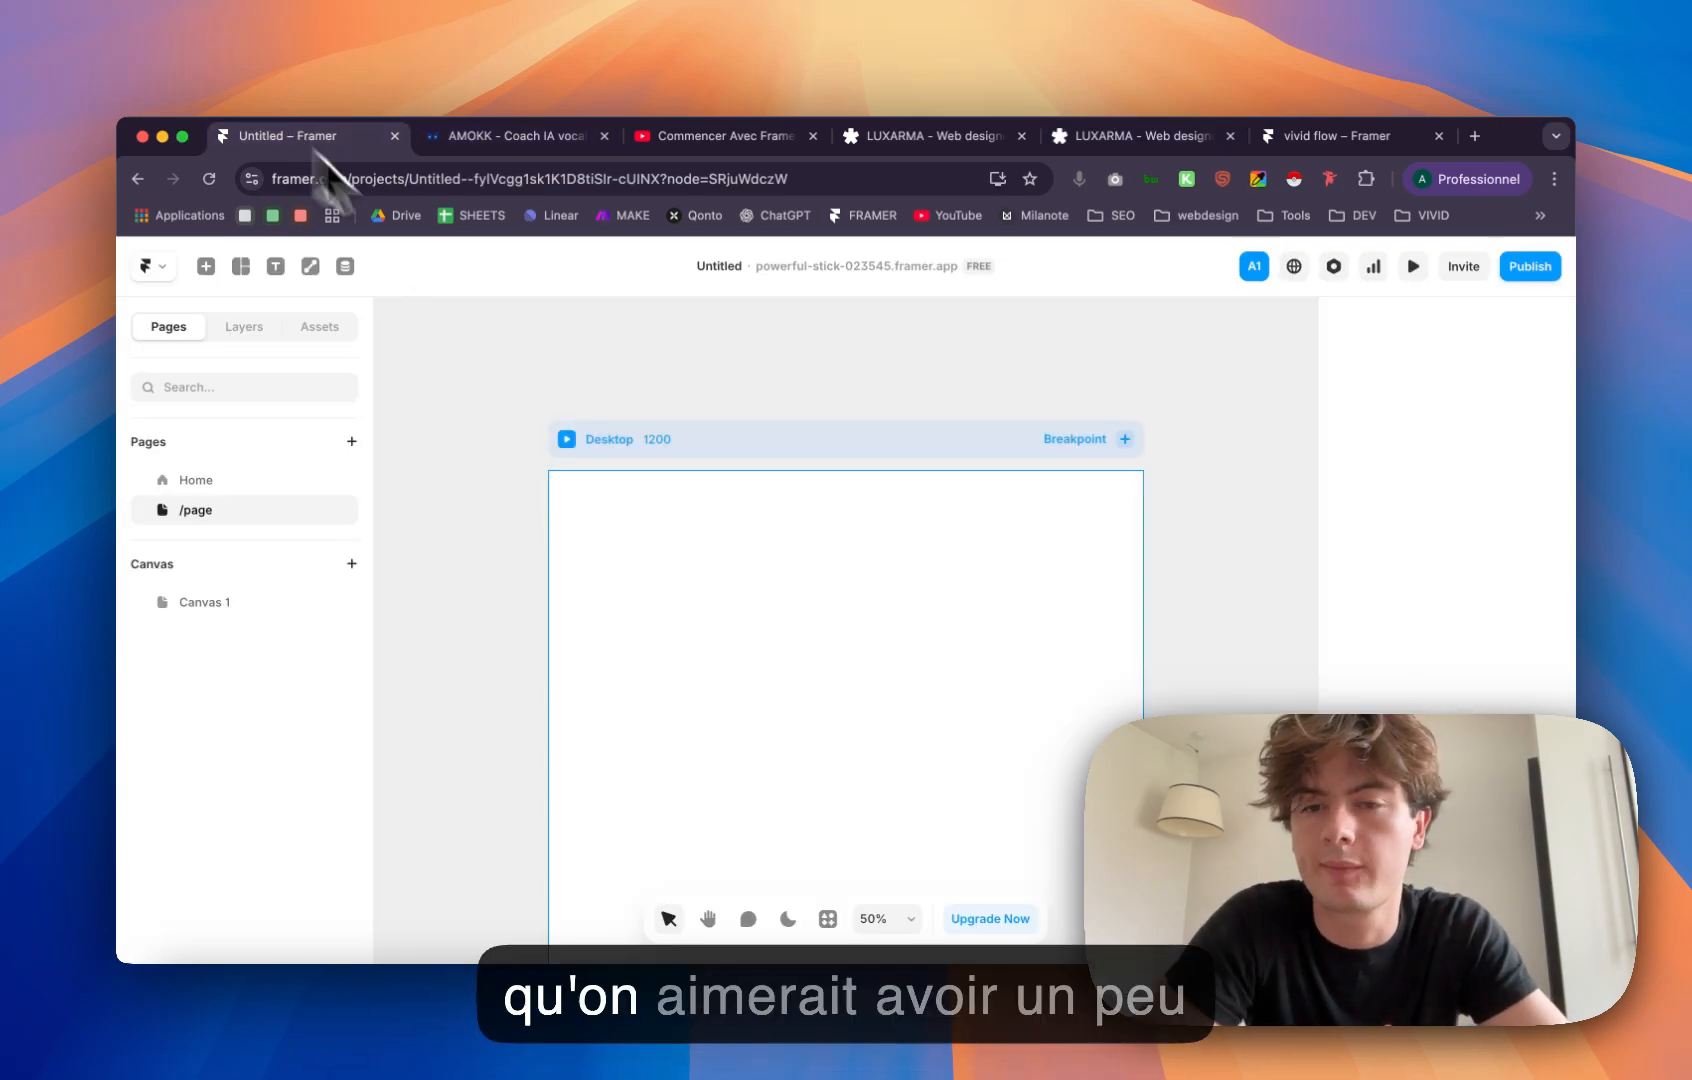
pyautogui.click(216, 493)
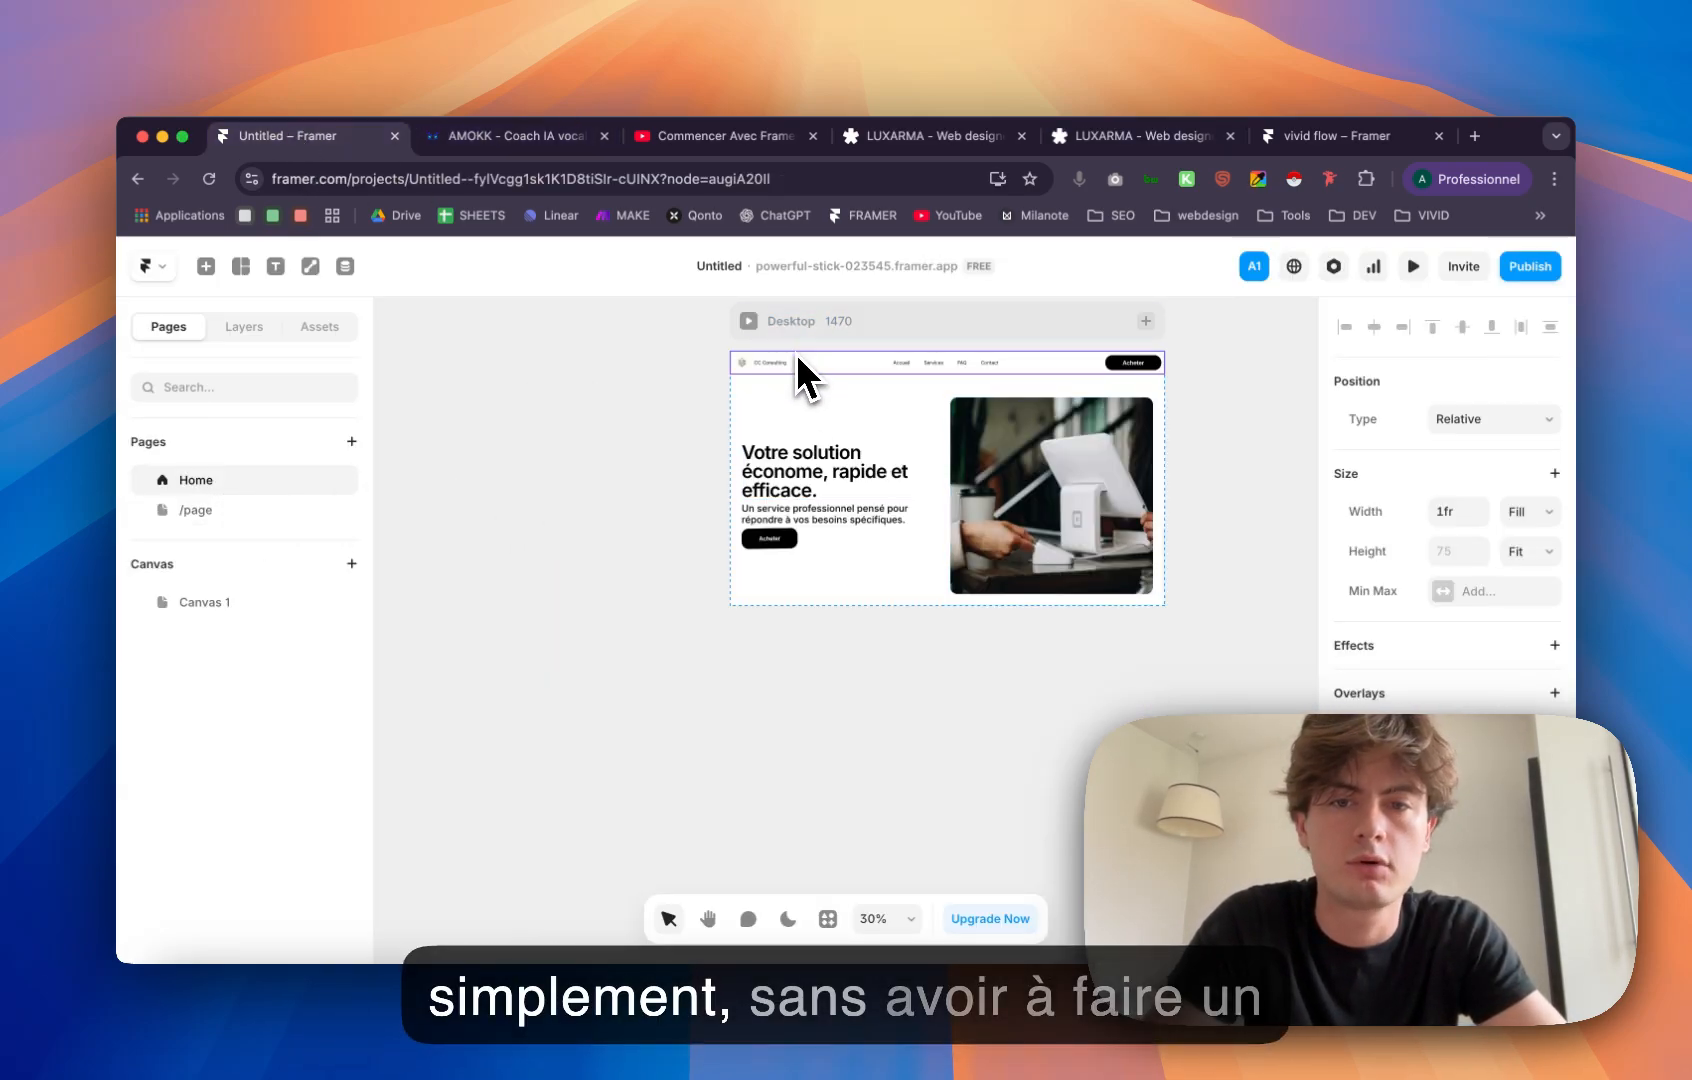
pyautogui.click(790, 358)
pyautogui.press('super+c')
# Step: Paste the copied navigation bar into the /page page and delete it again
pyautogui.click(320, 510)
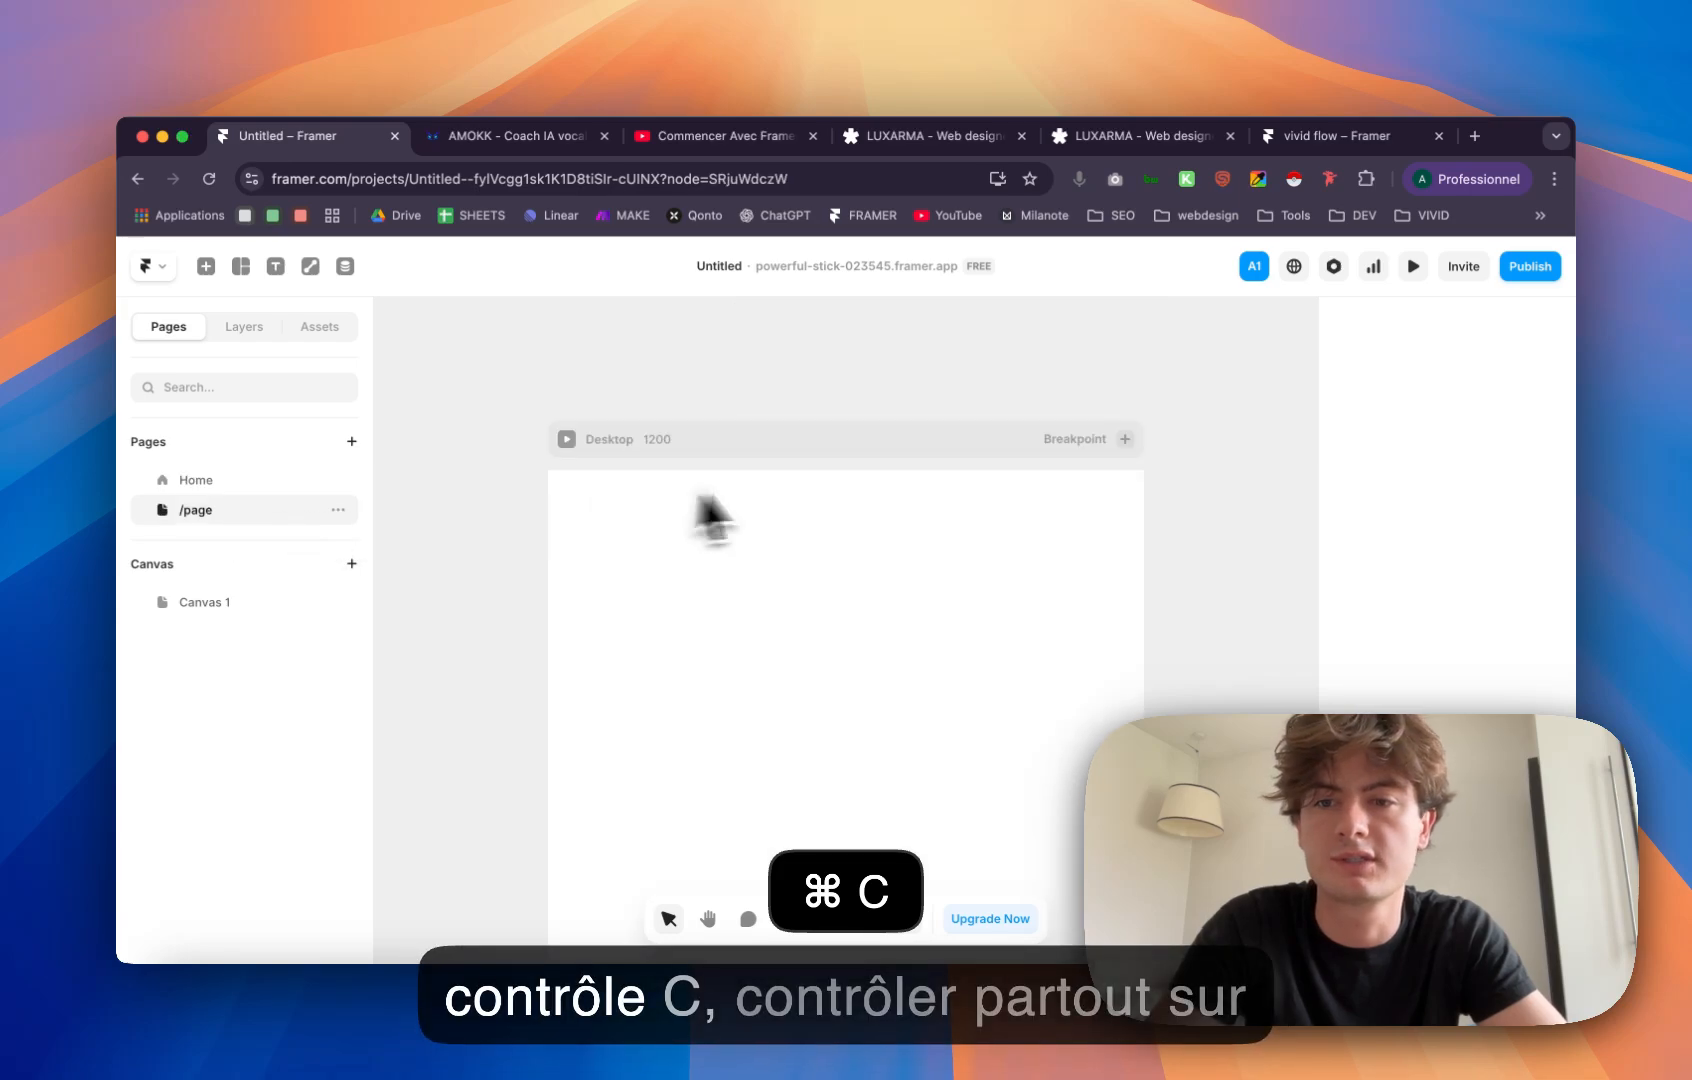
pyautogui.click(688, 512)
pyautogui.press('super+v')
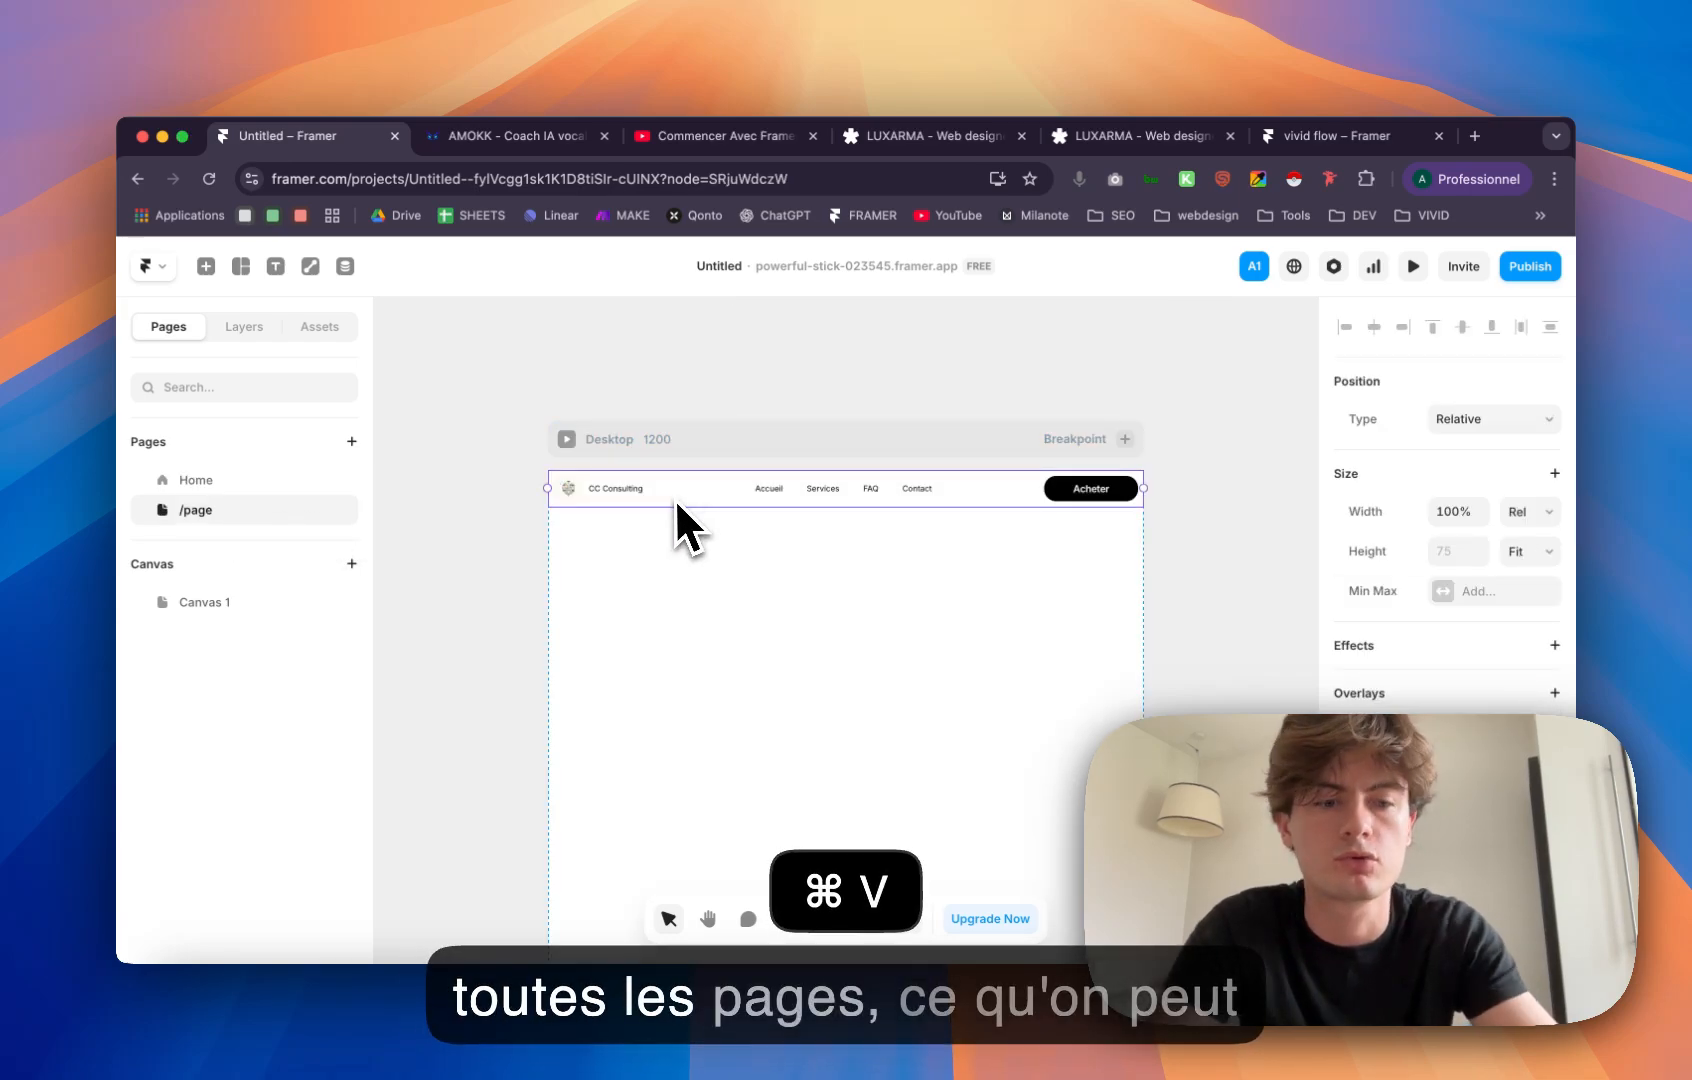
pyautogui.press('BackSpace')
# Step: Reposition the Home page's Desktop frame and create a new layout template for it named Template
pyautogui.click(262, 484)
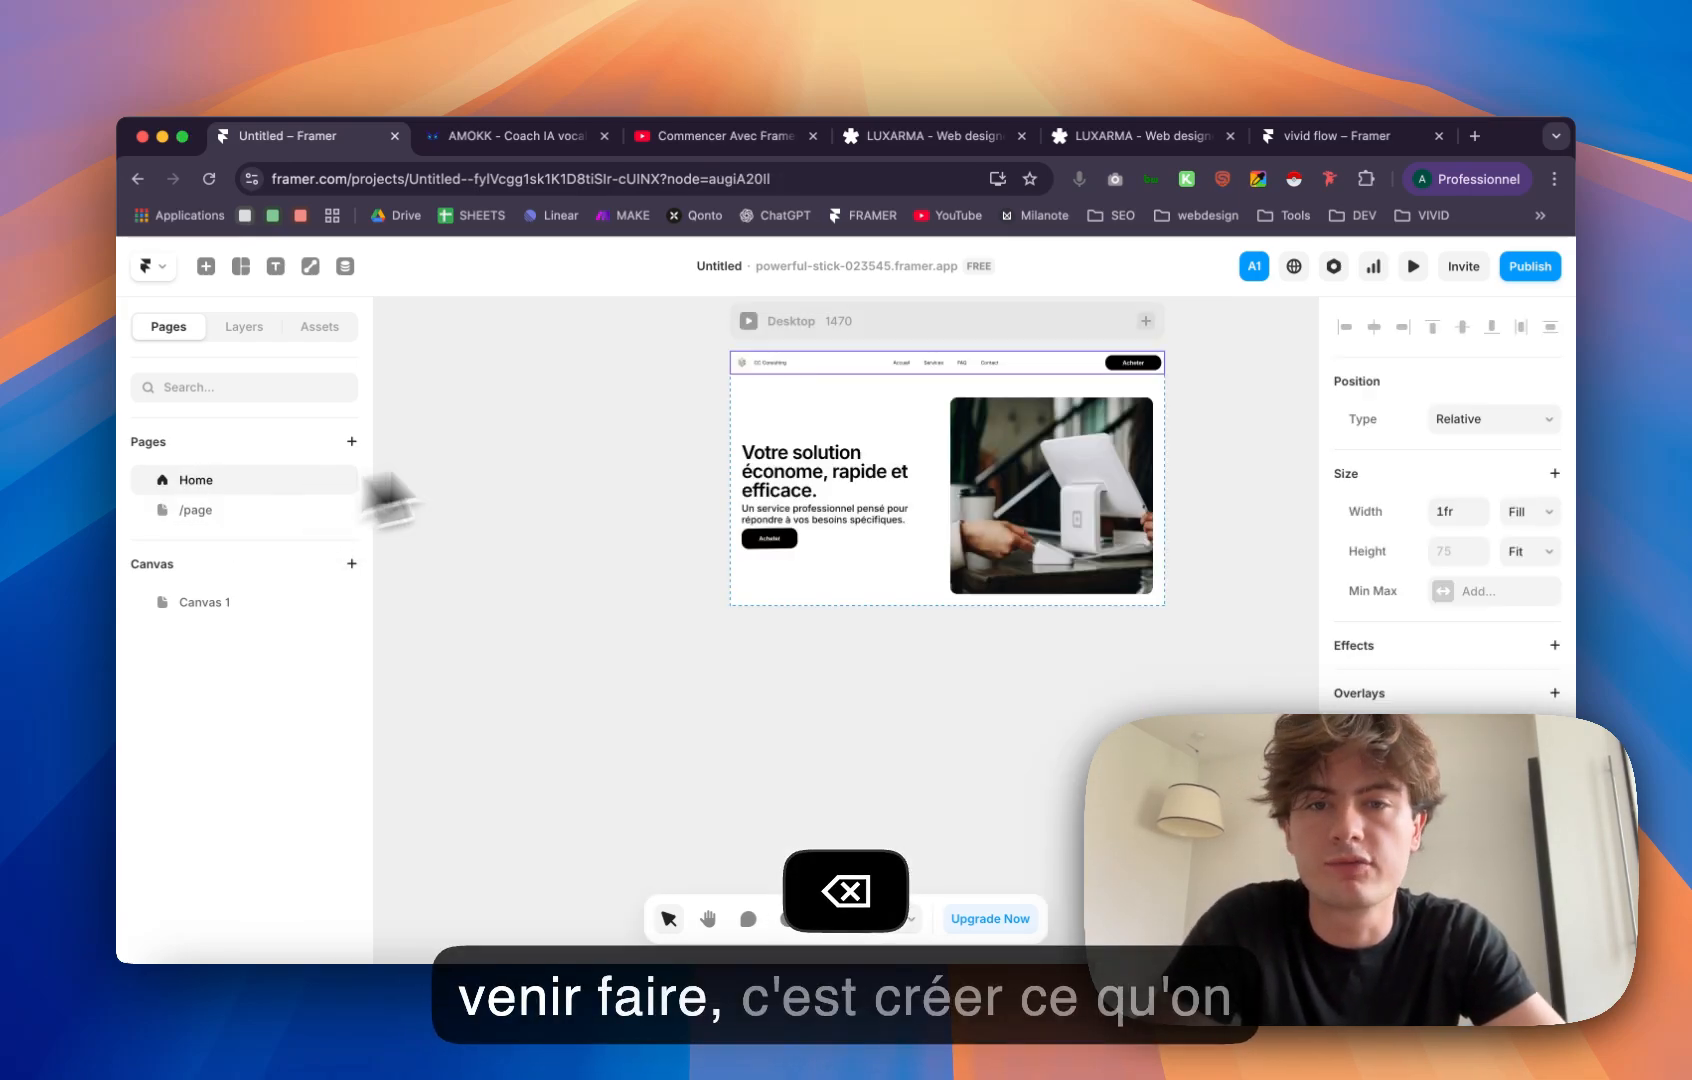
pyautogui.click(840, 320)
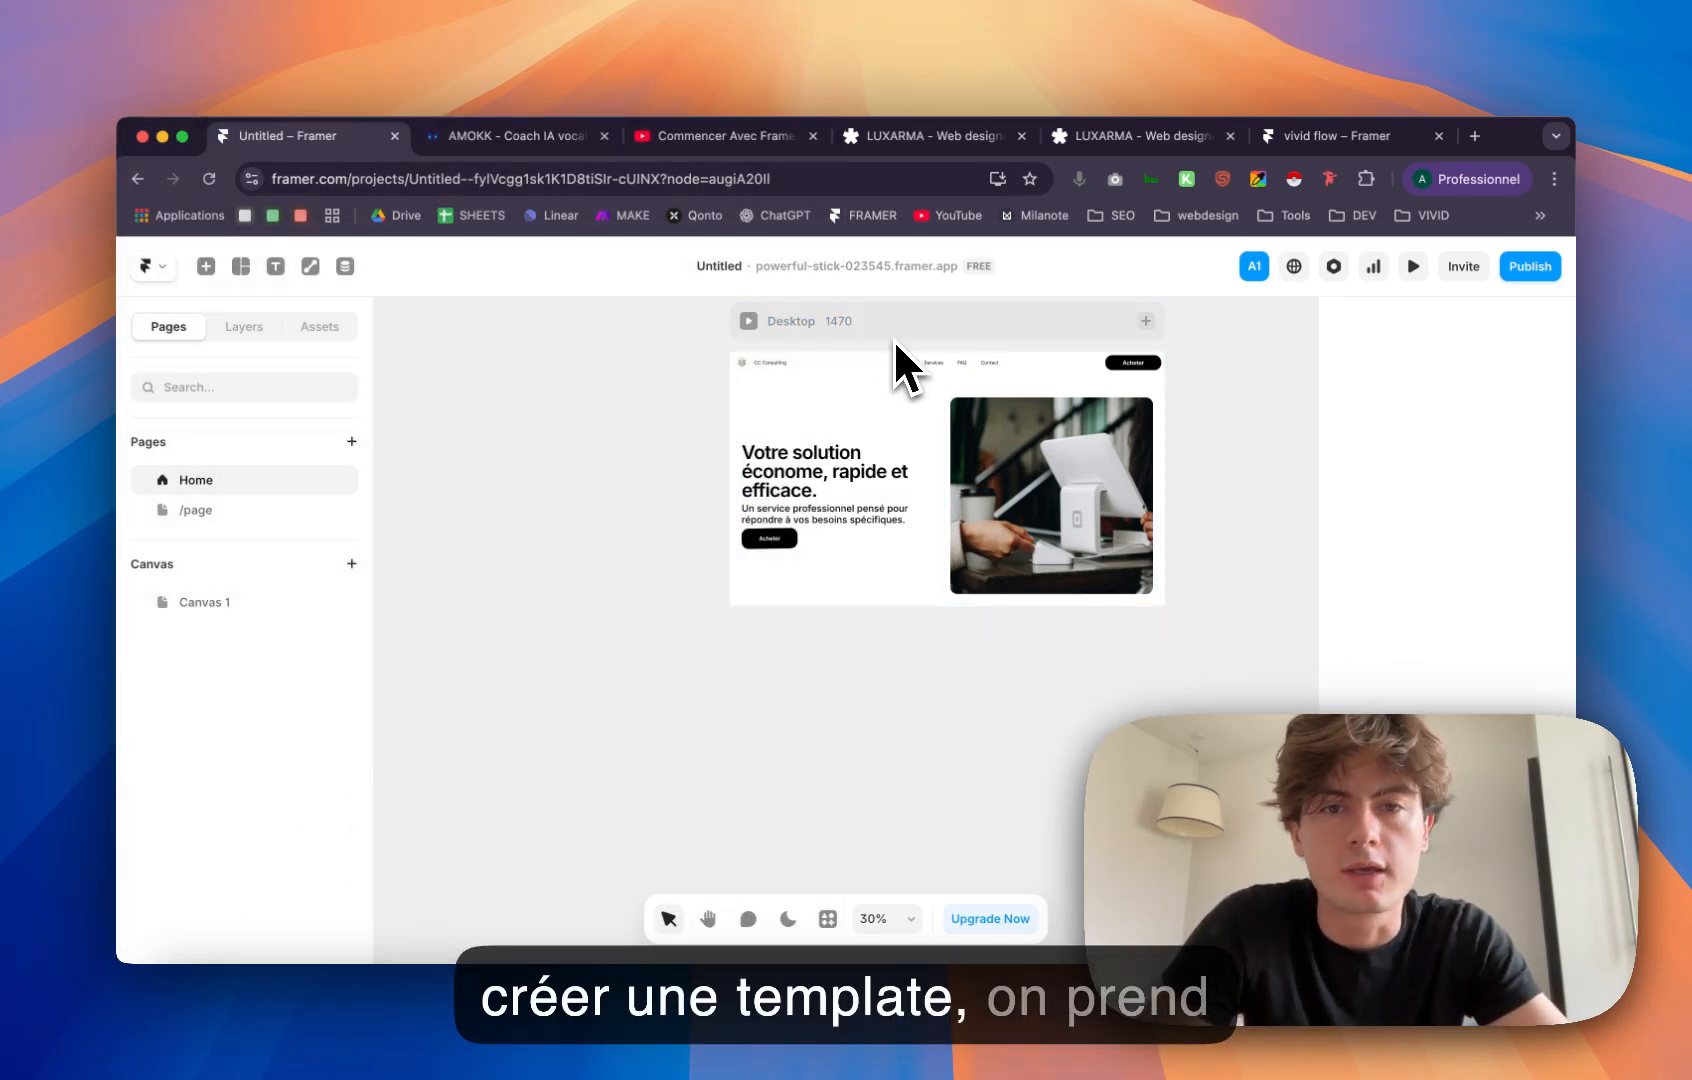
pyautogui.moveTo(894, 338); pyautogui.dragTo(718, 430)
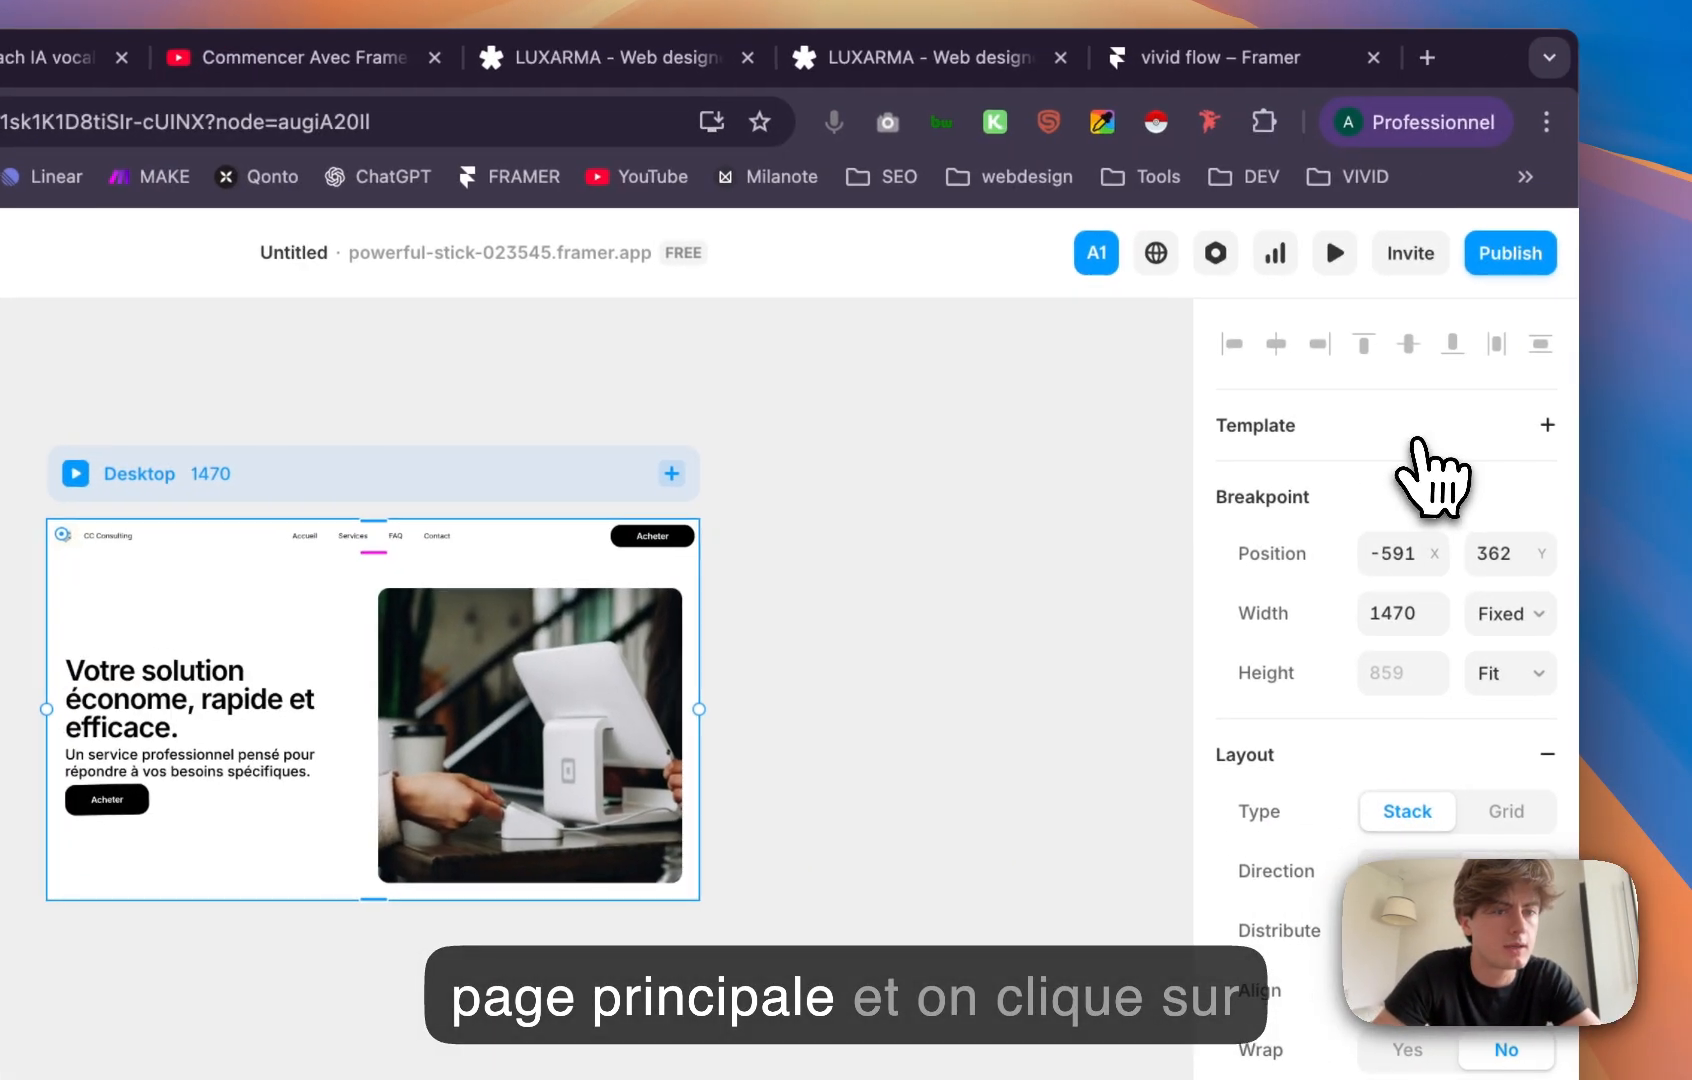
pyautogui.click(1418, 440)
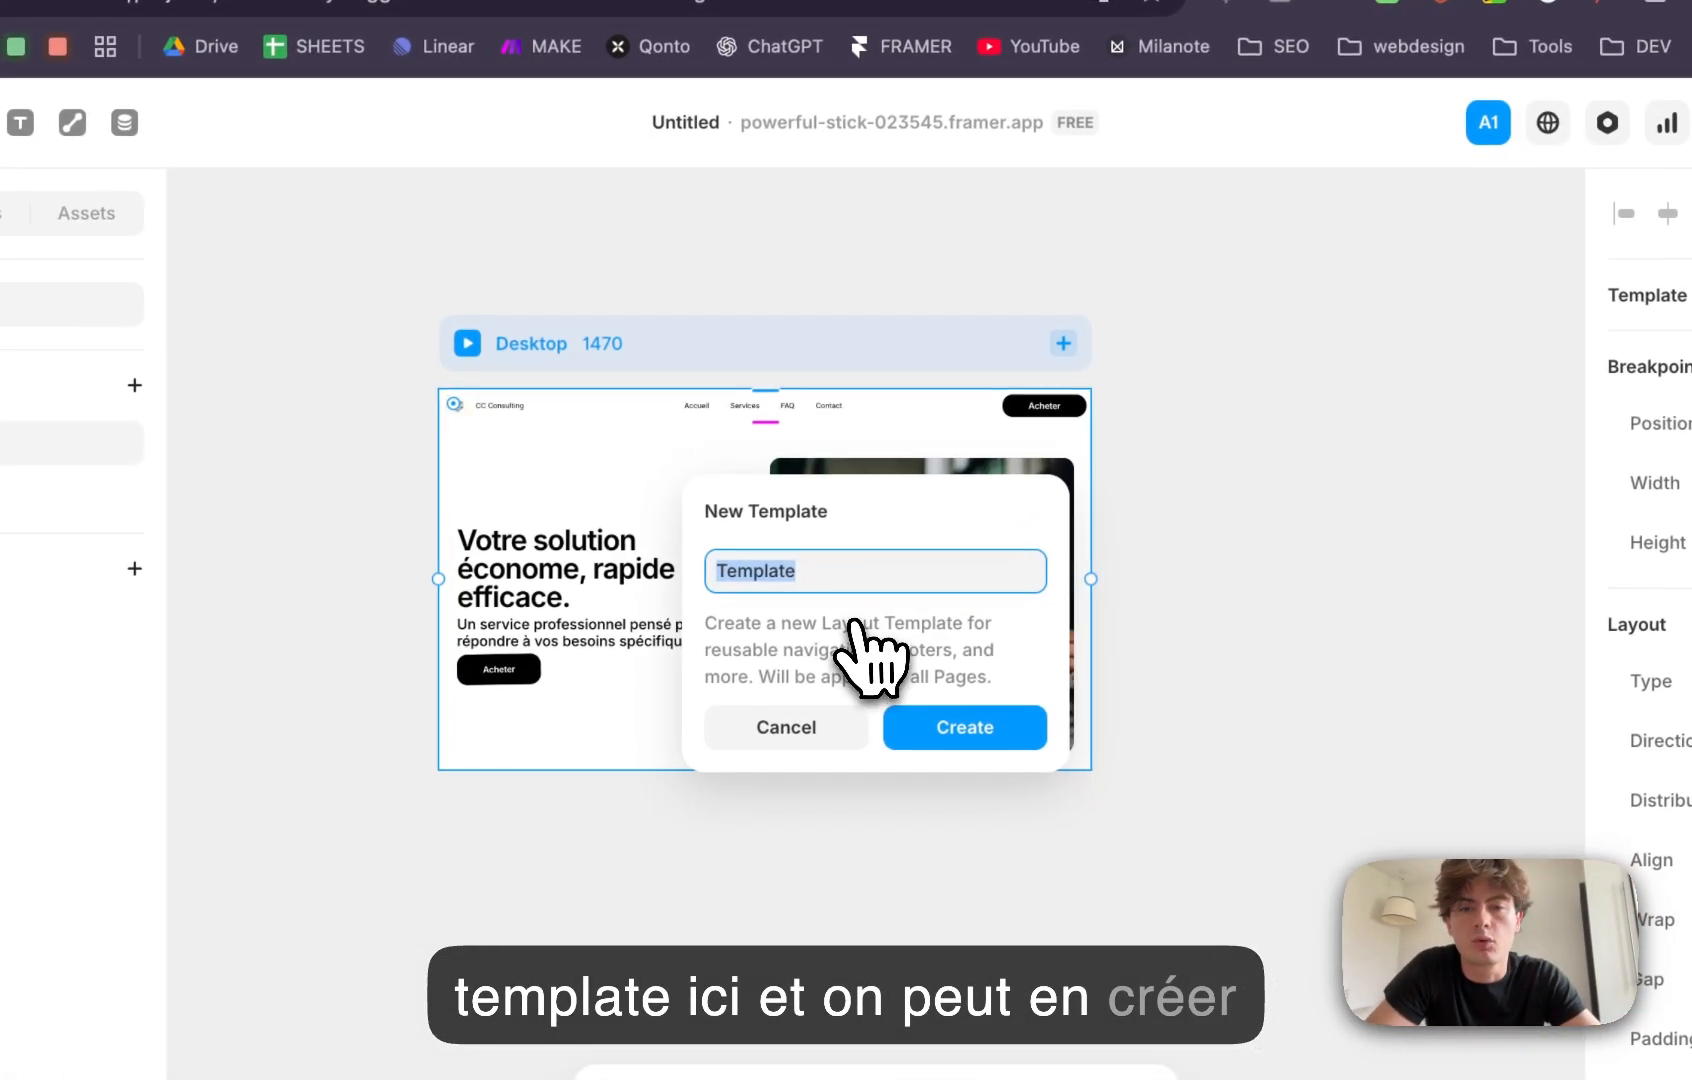
pyautogui.click(935, 735)
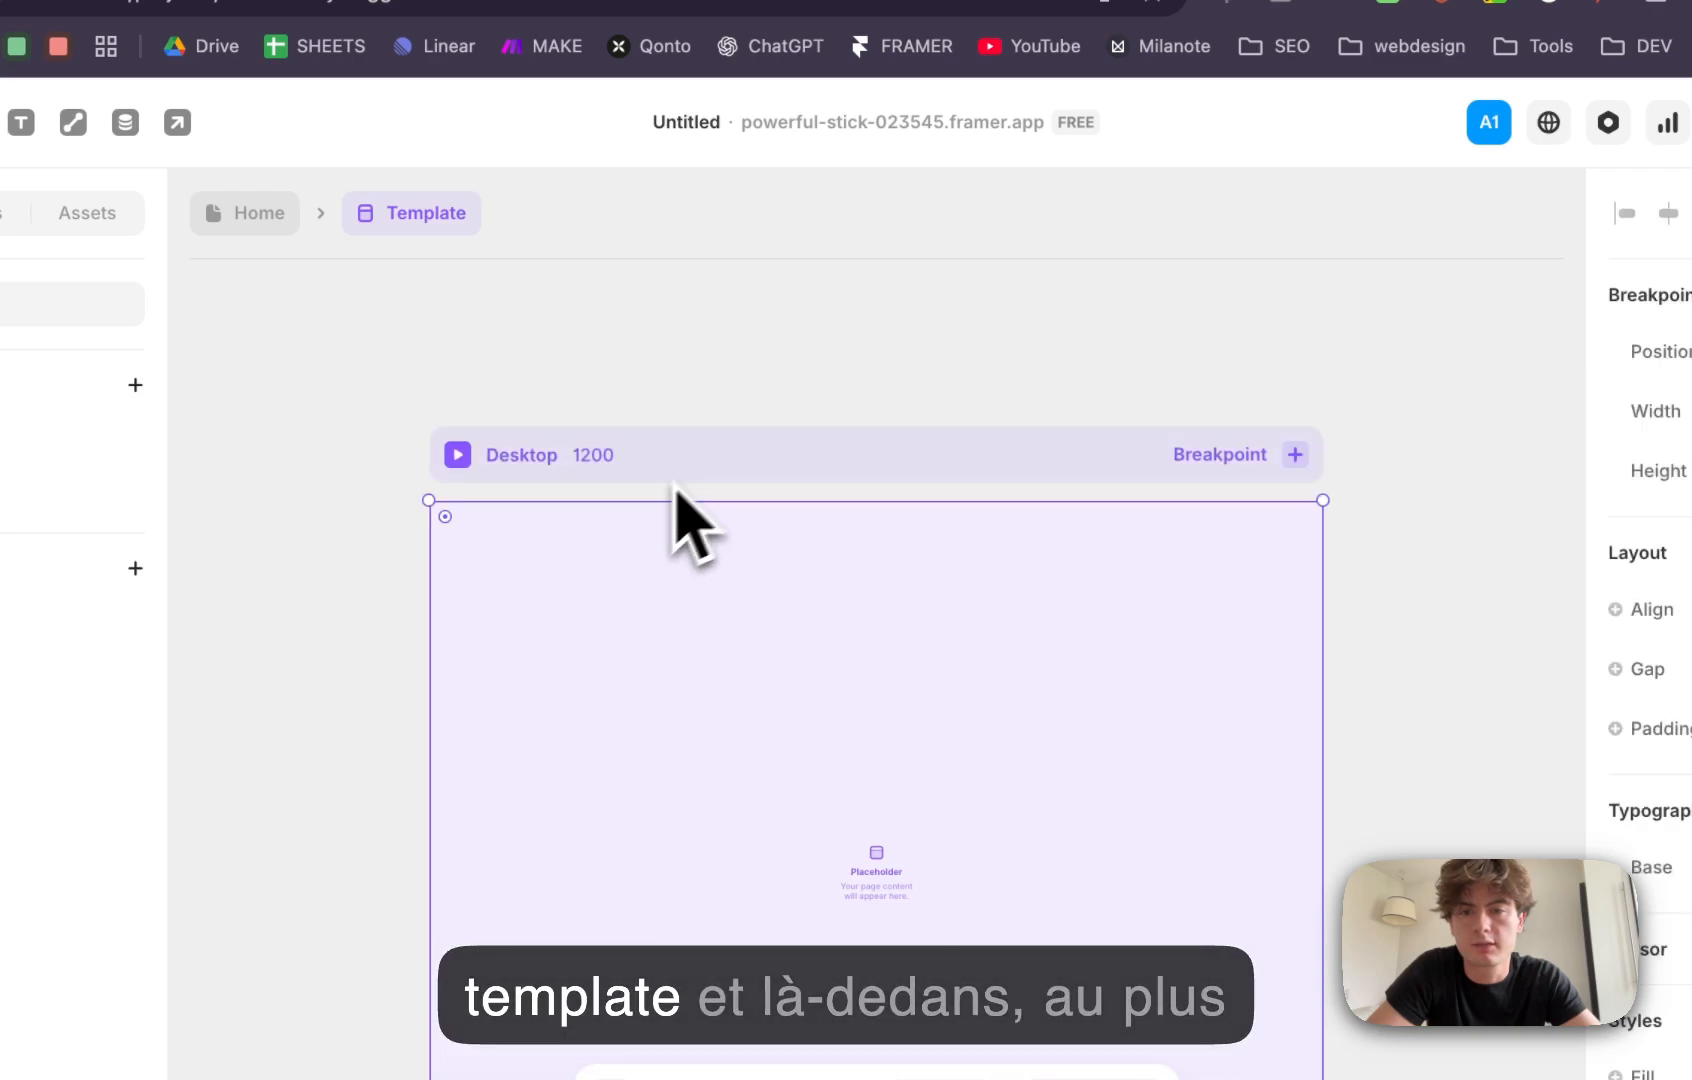
# Step: Paste the copied navigation bar into the template and move it above the page content placeholder
pyautogui.click(569, 550)
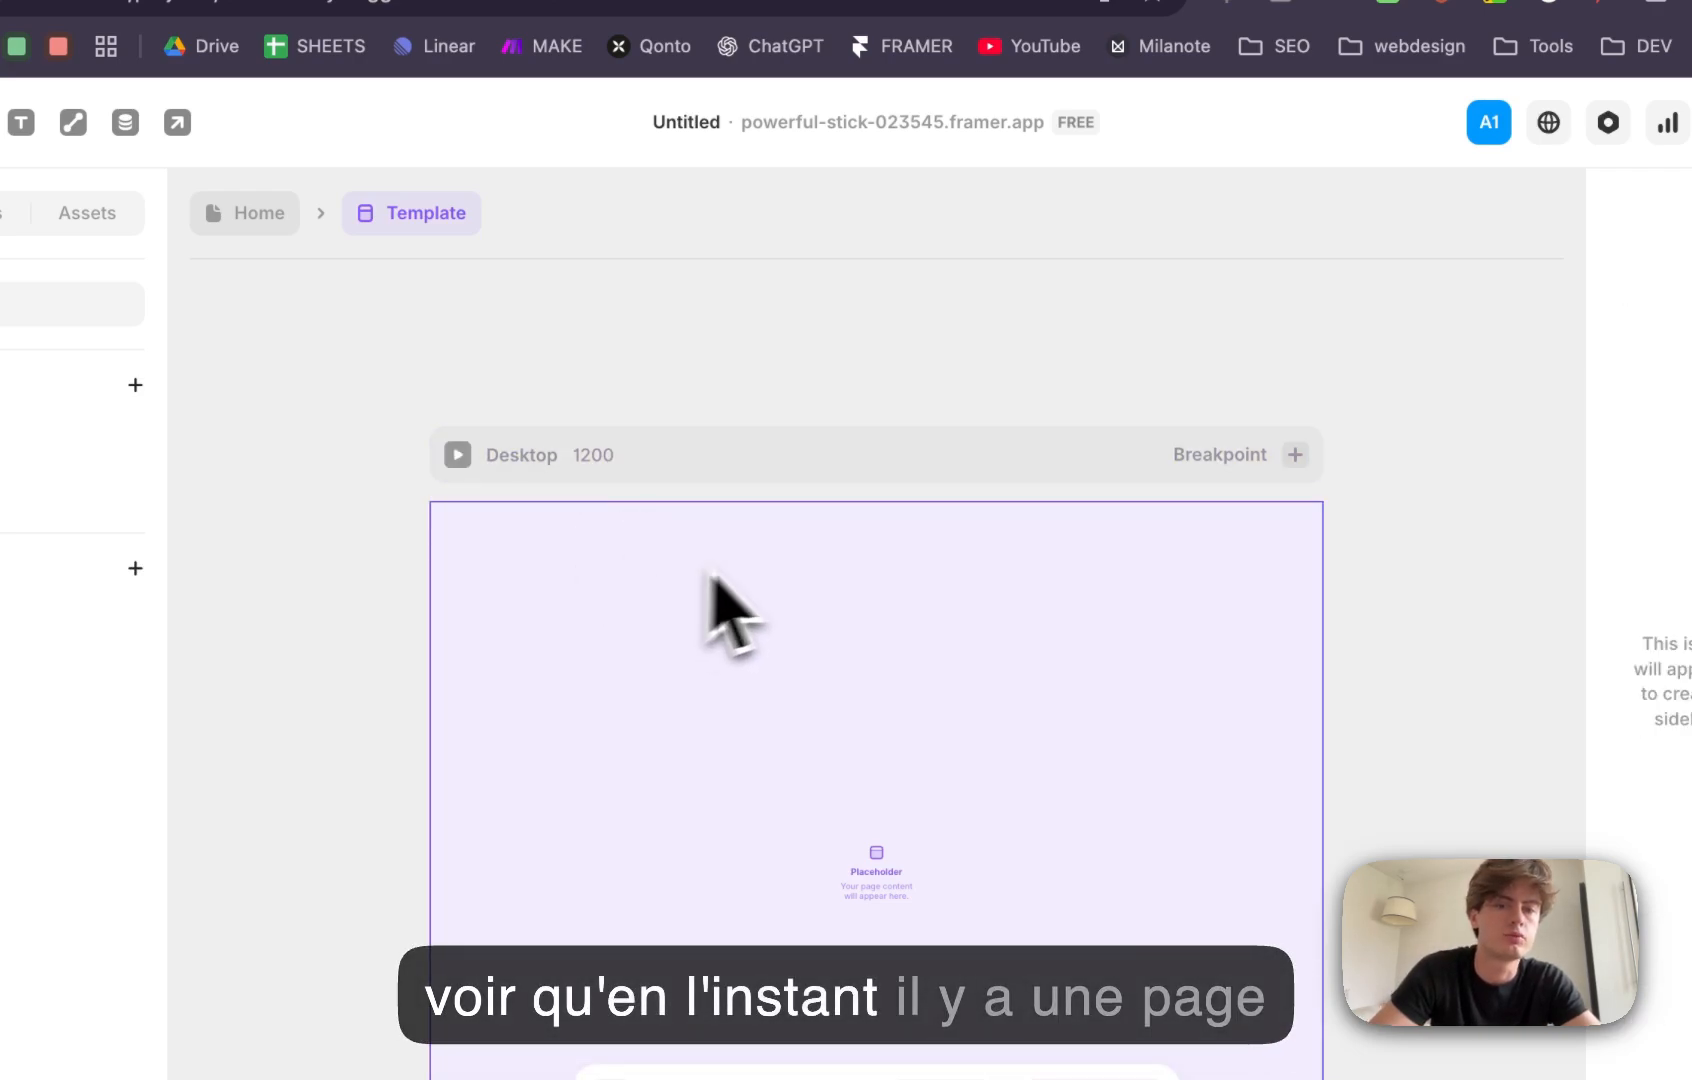
pyautogui.scroll(-2, 760, 570)
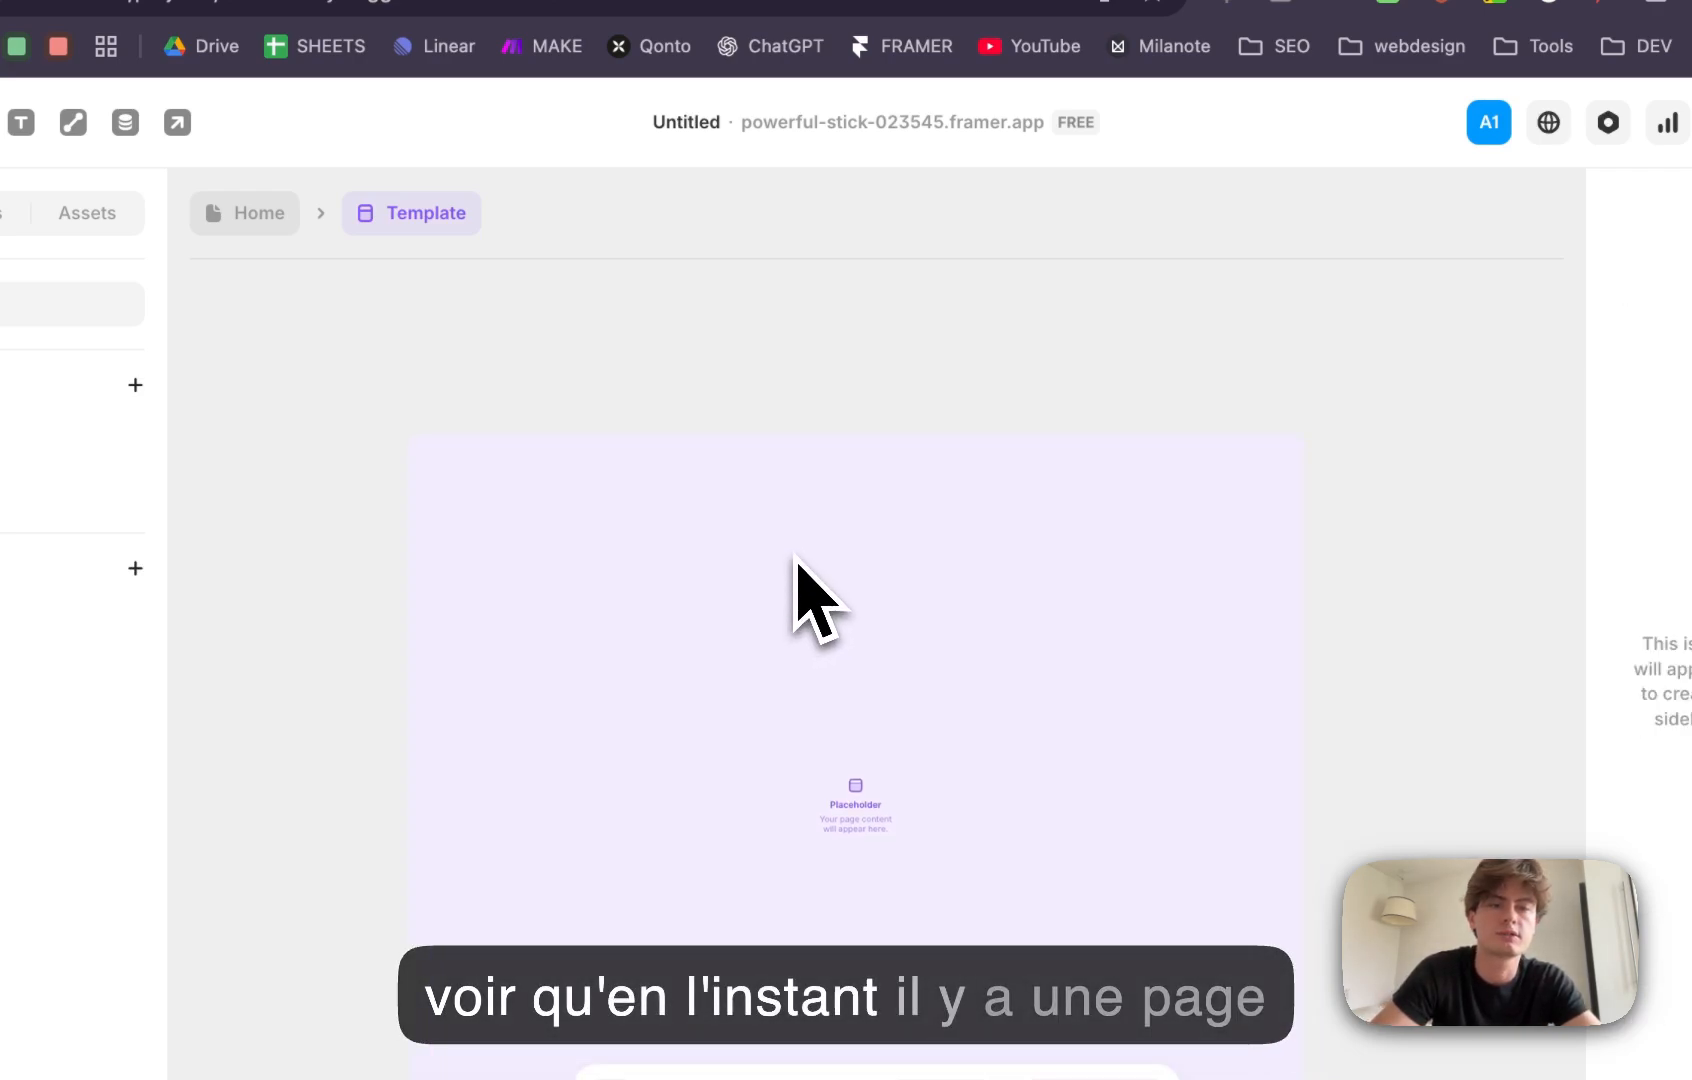
pyautogui.click(557, 484)
pyautogui.press('super+v')
pyautogui.scroll(-5, 755, 668)
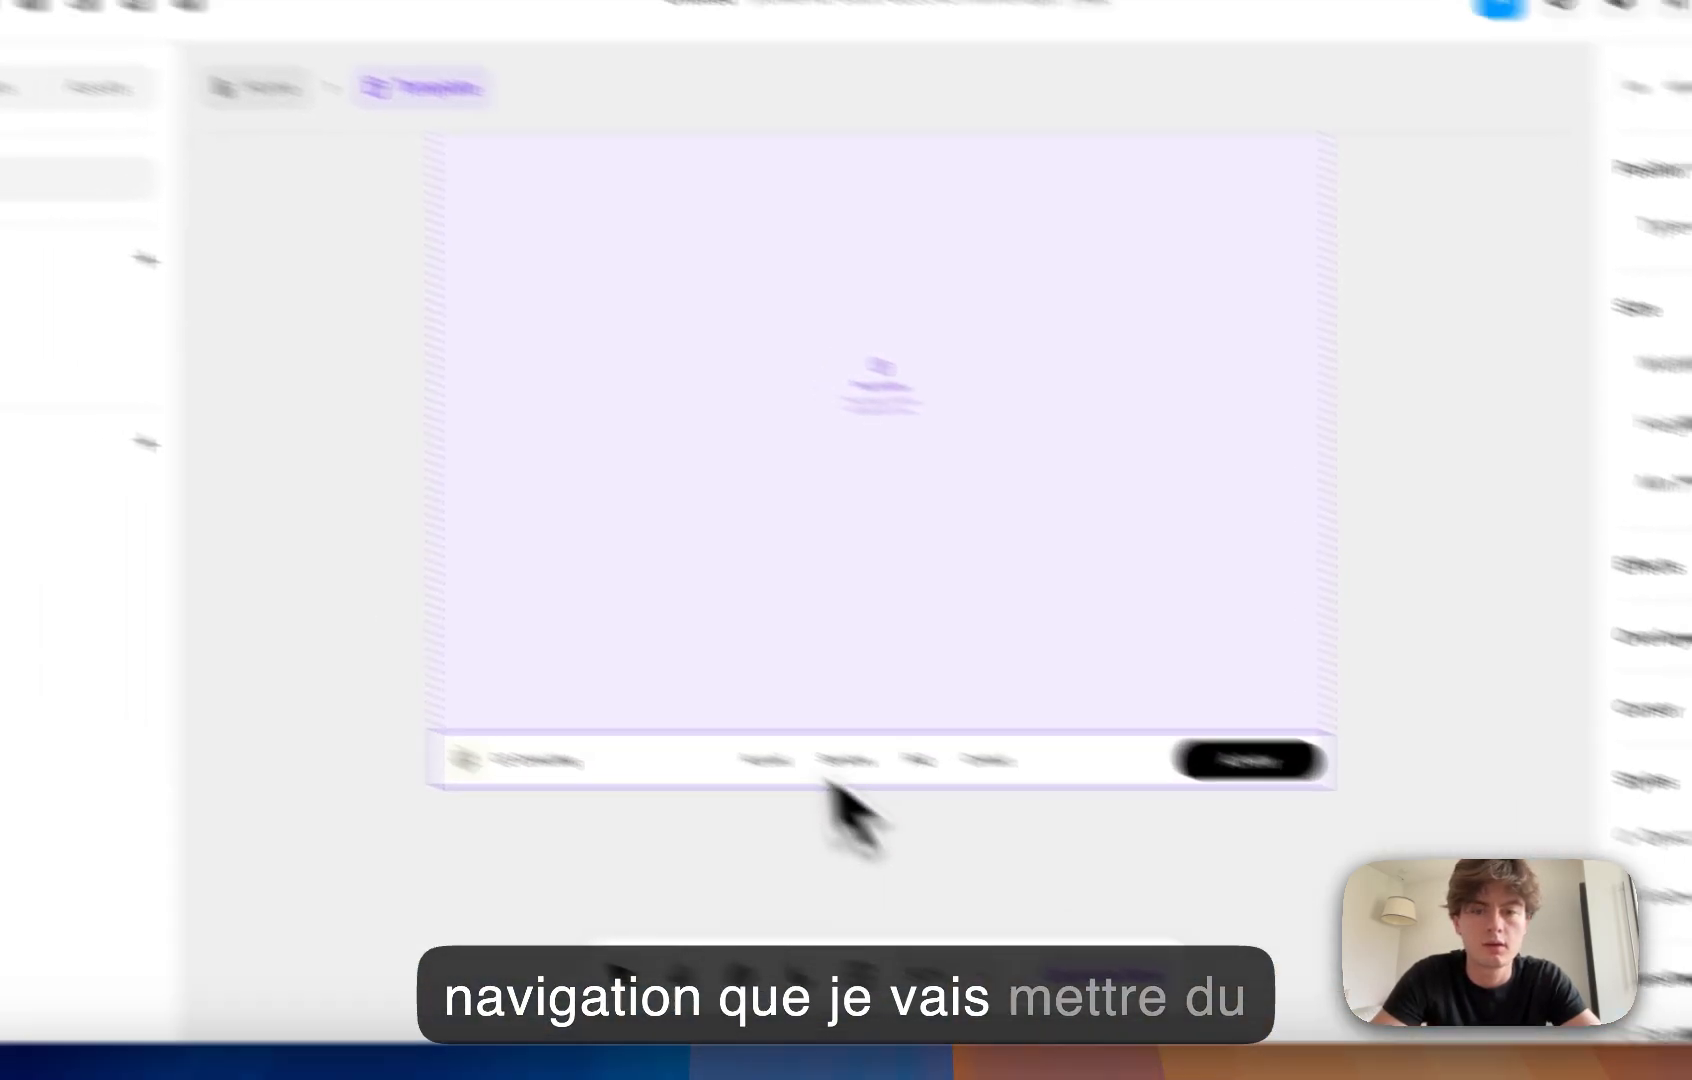
pyautogui.moveTo(696, 699); pyautogui.dragTo(670, 406)
pyautogui.scroll(5, 977, 548)
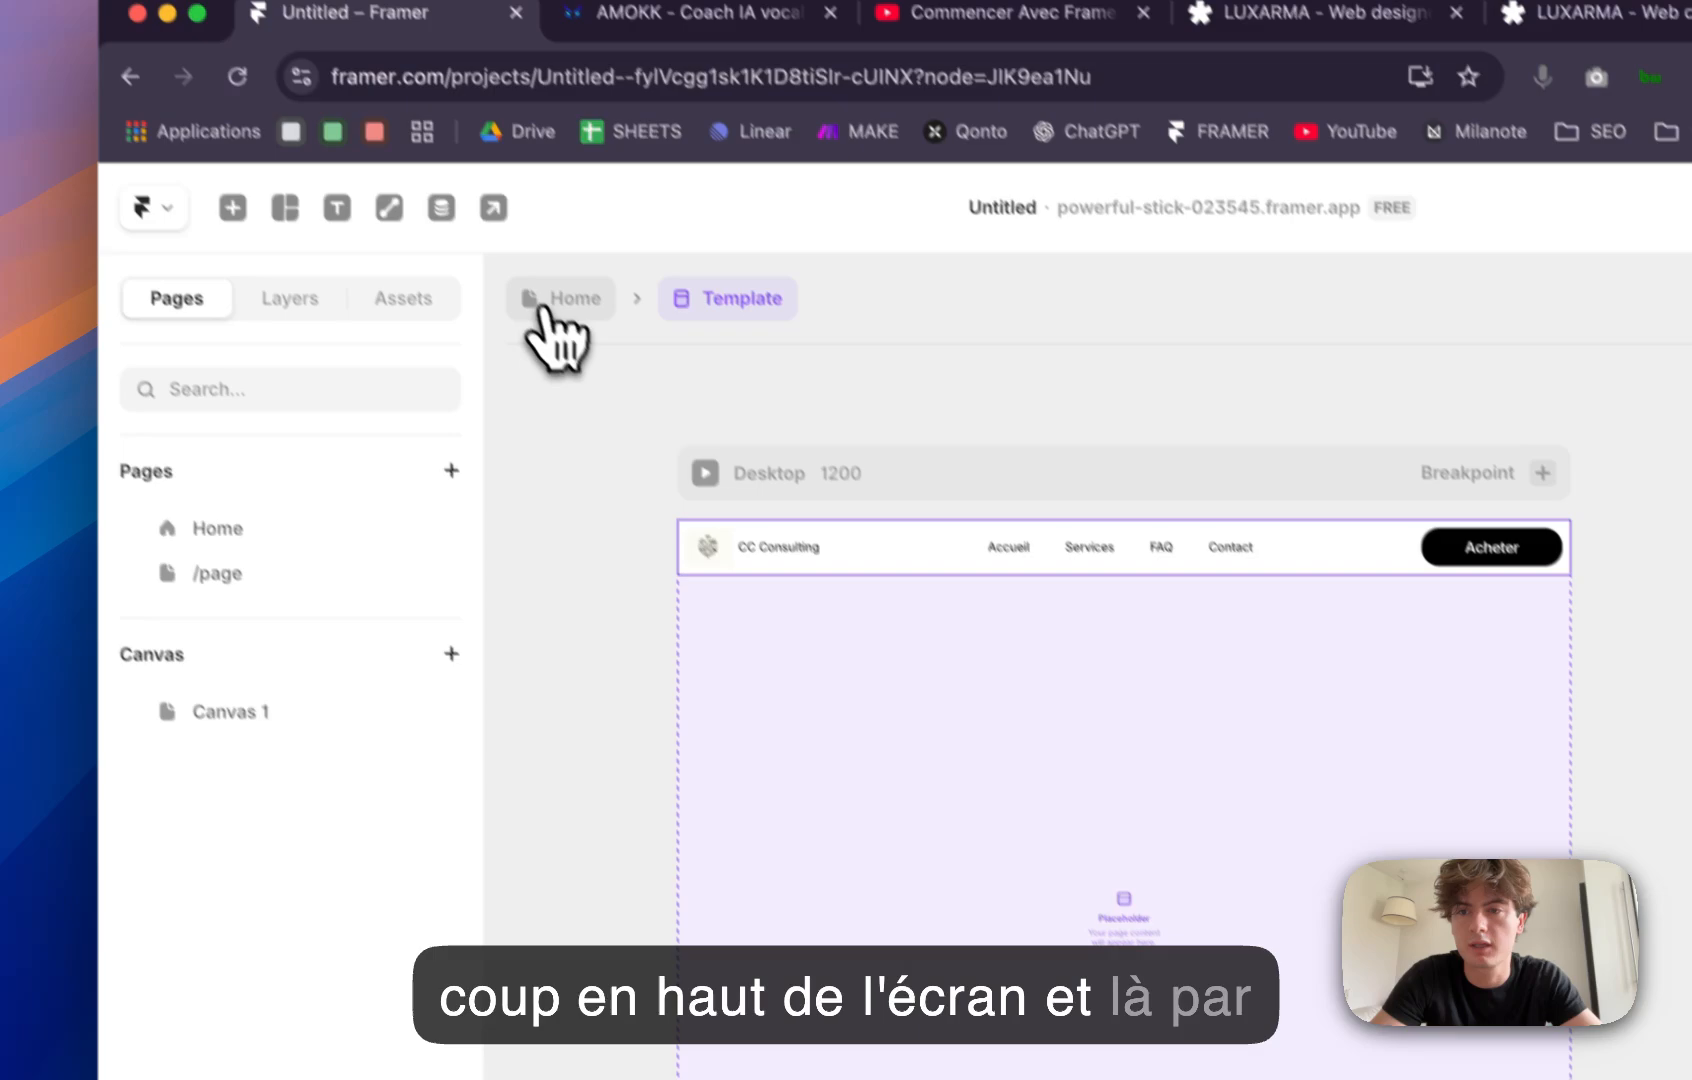
# Step: Leave the template, open the existing /page page and delete it
pyautogui.click(545, 305)
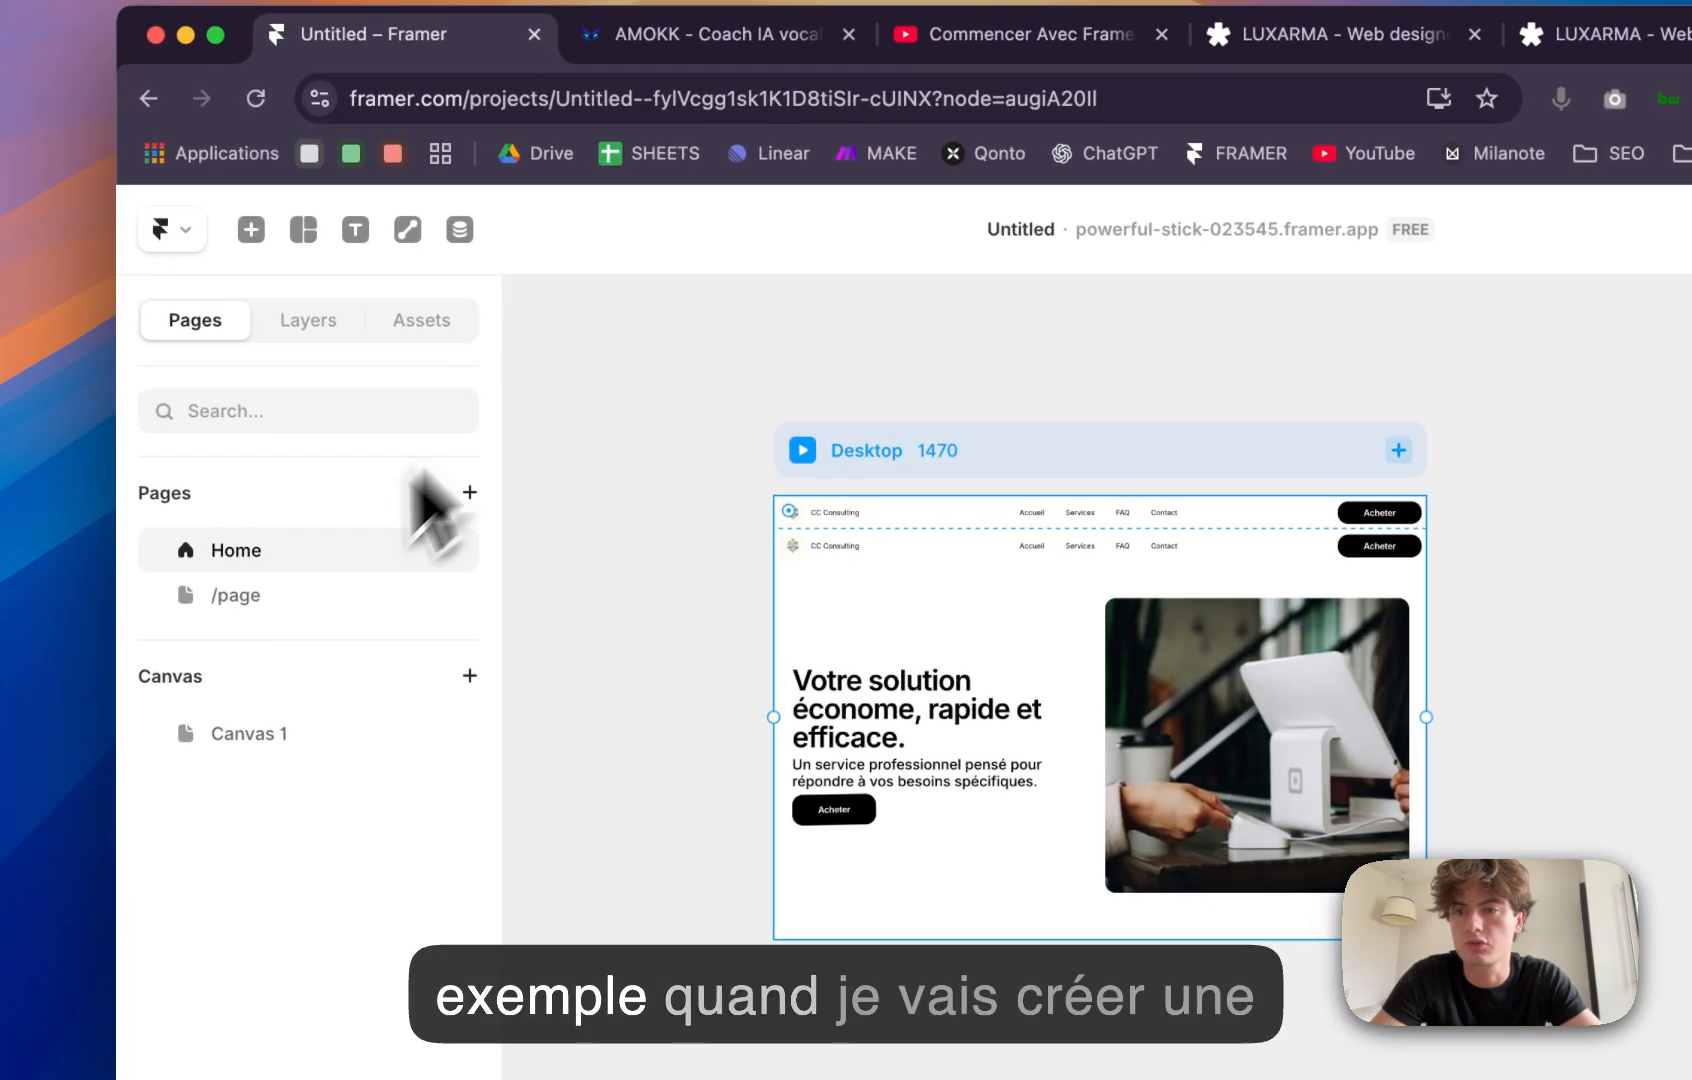
pyautogui.click(262, 578)
pyautogui.click(936, 596)
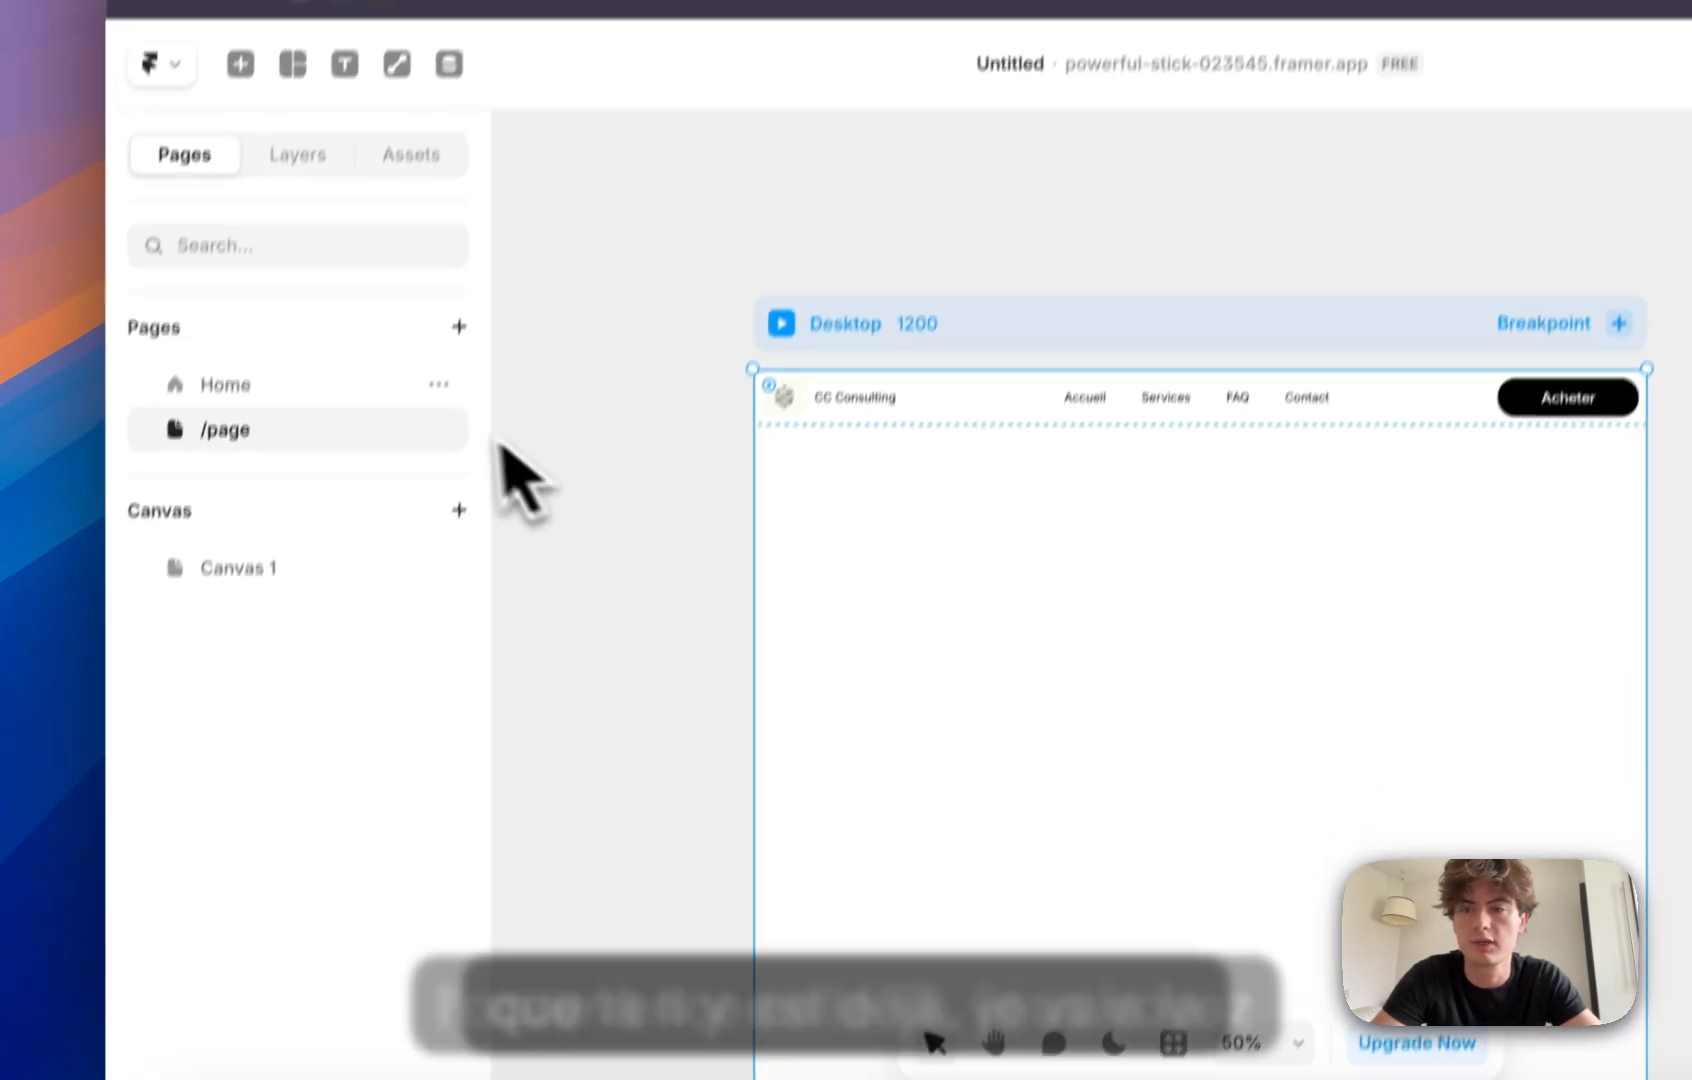
pyautogui.click(412, 525)
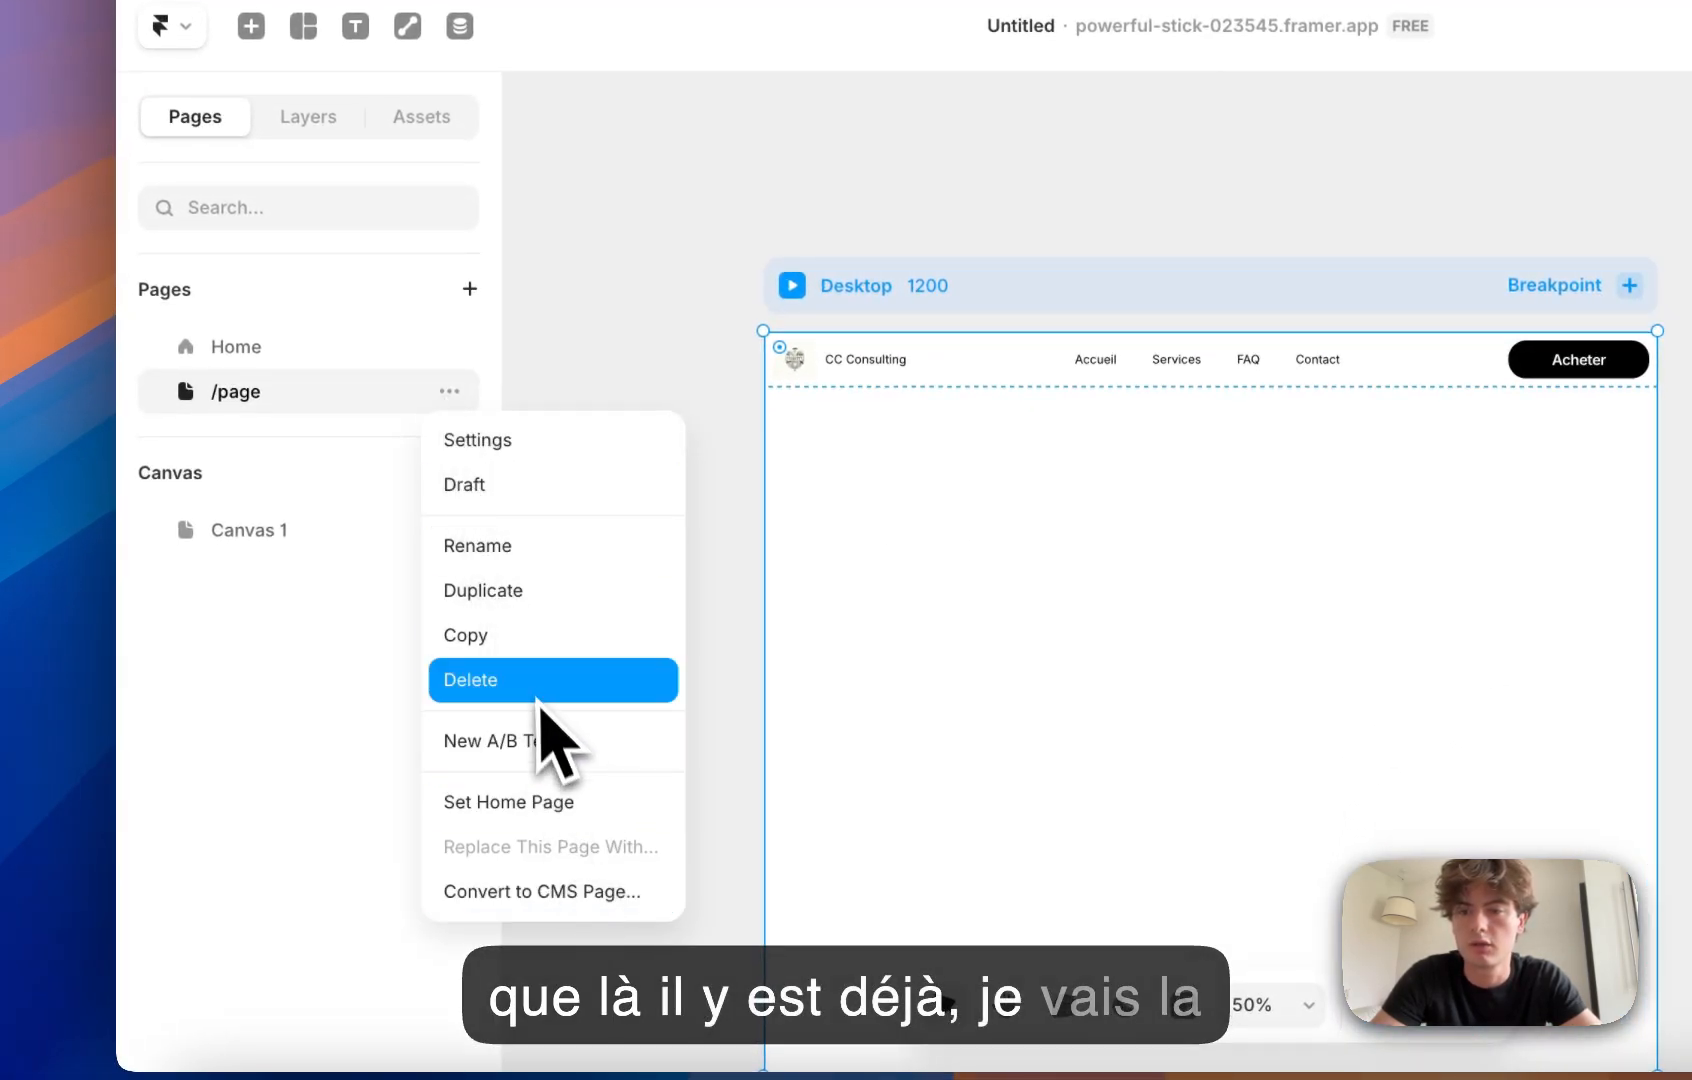
pyautogui.click(538, 696)
# Step: Add a new page to the project and keep its default name /page
pyautogui.click(469, 289)
pyautogui.click(512, 340)
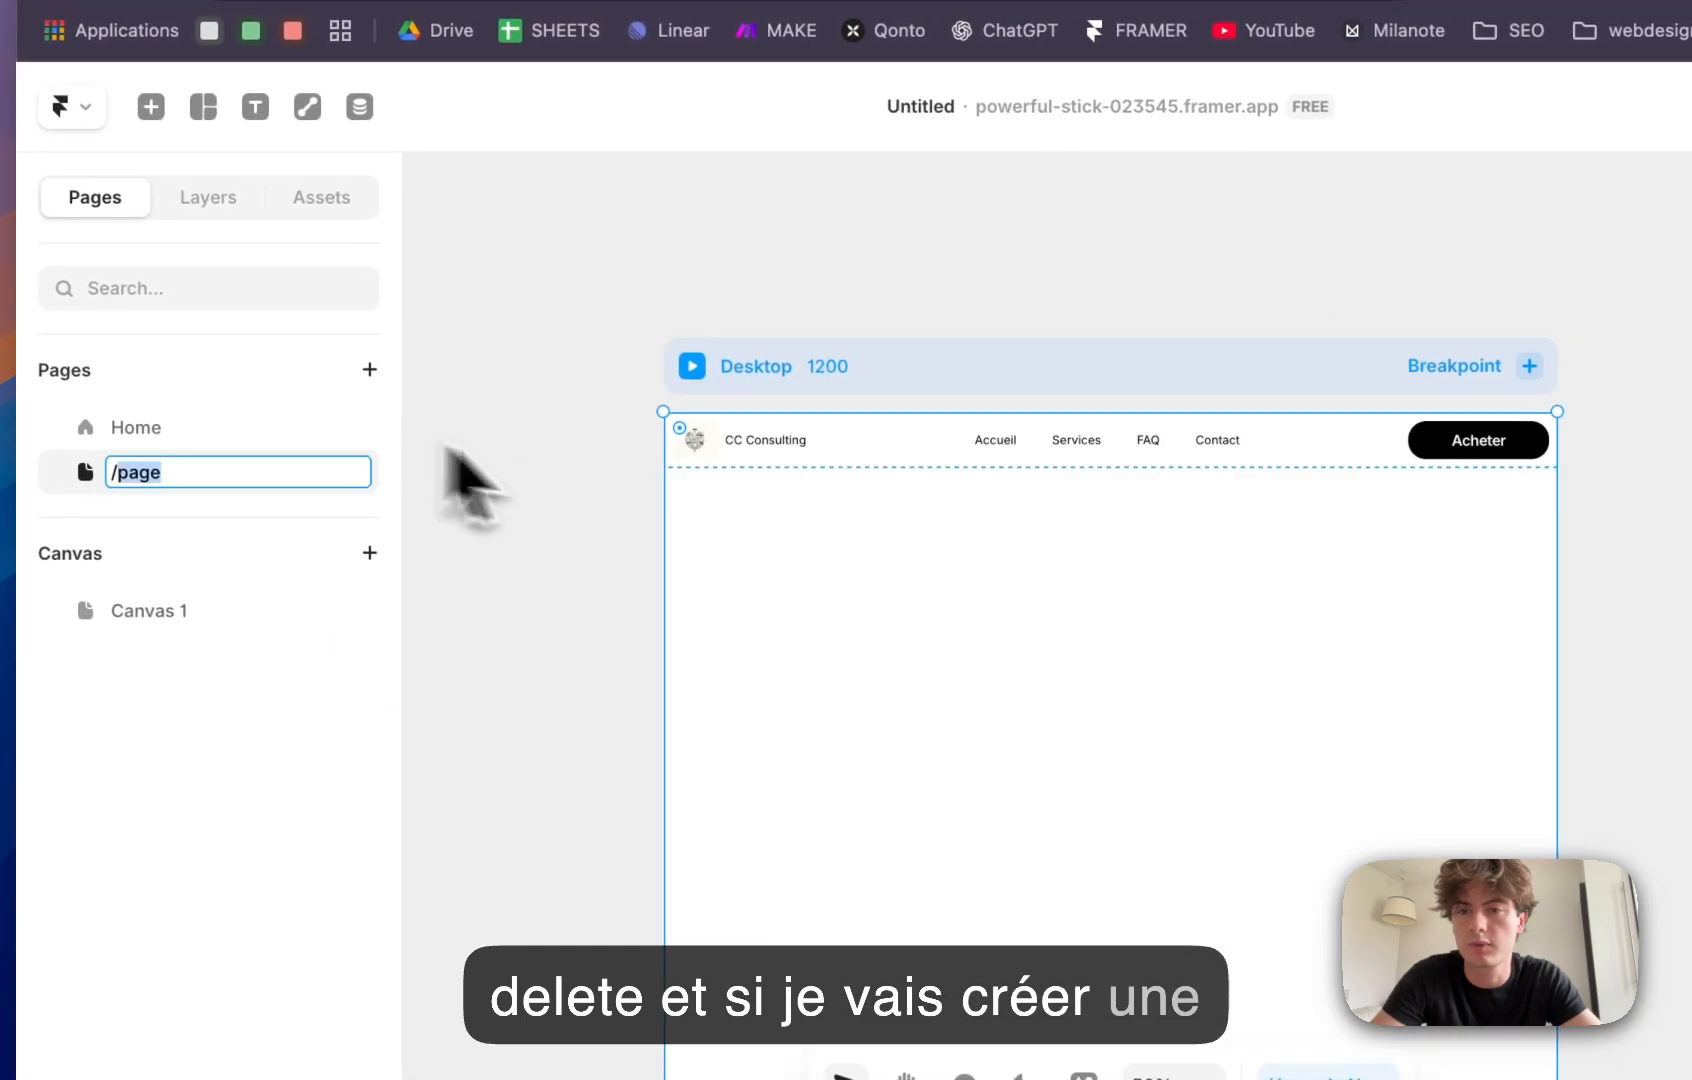
pyautogui.click(846, 449)
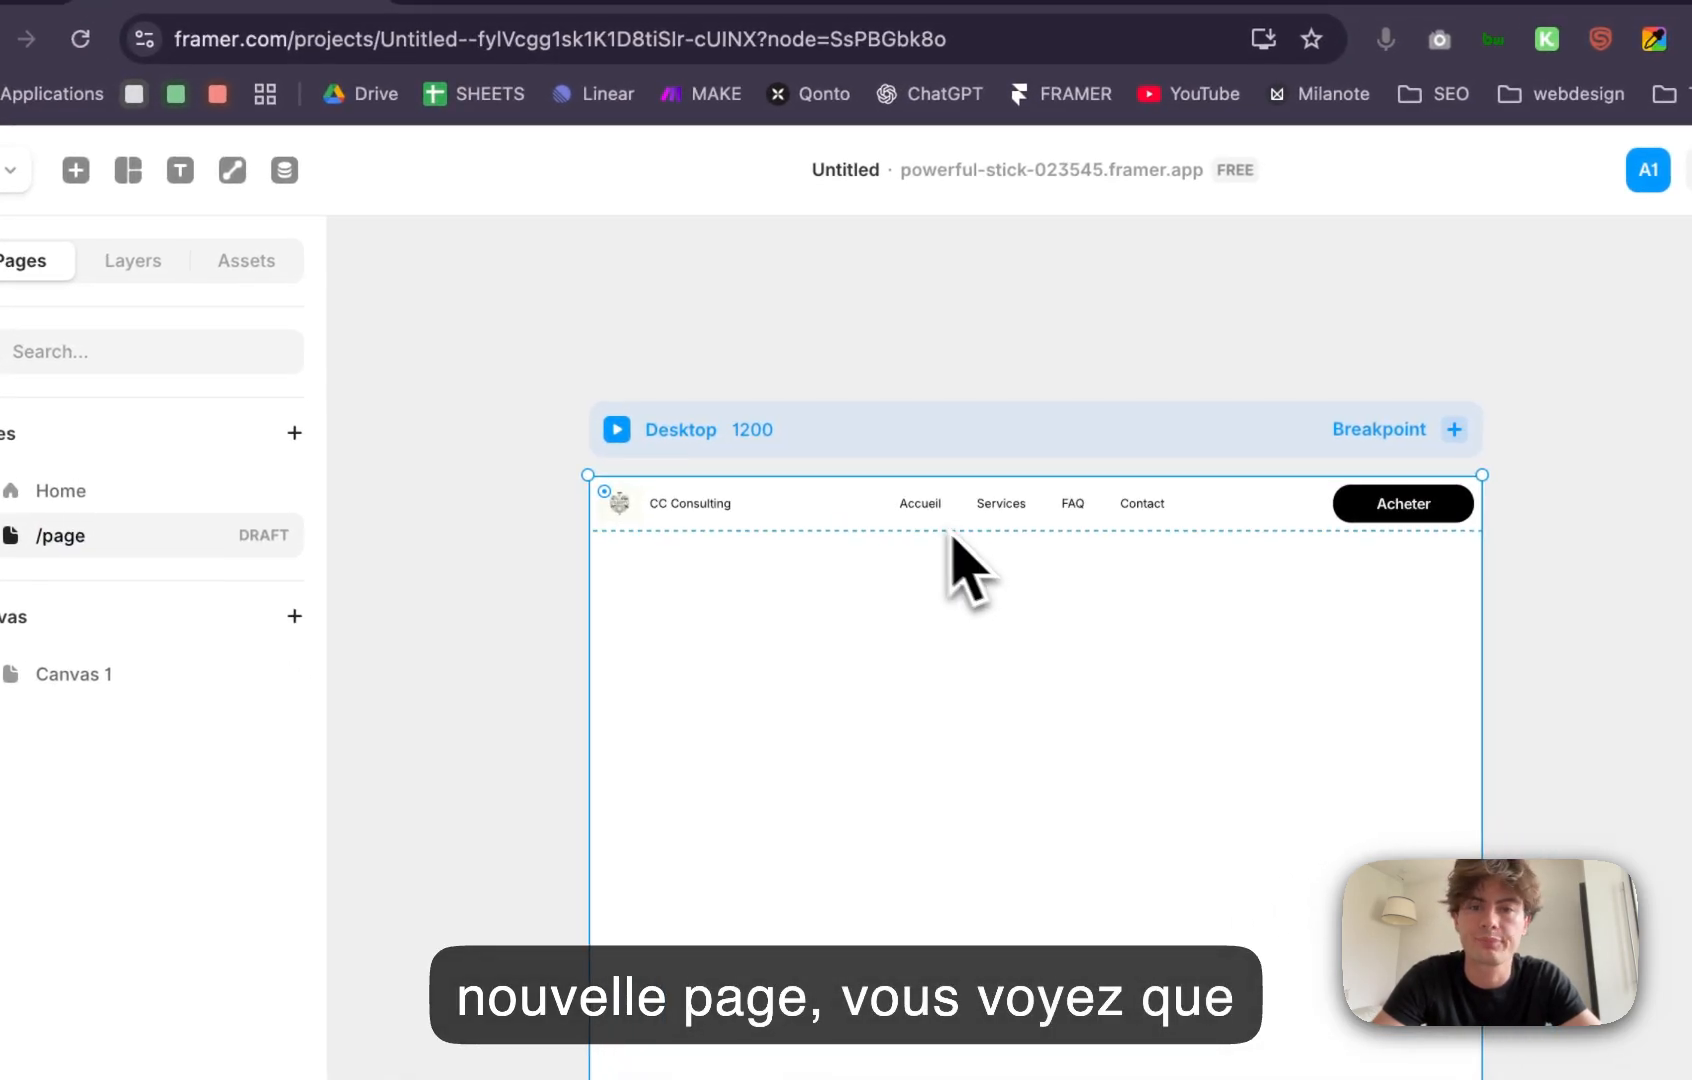
# Step: Open the layout template through the new page's navigation bar, examine it and return to the page list
pyautogui.doubleClick(888, 507)
pyautogui.click(902, 423)
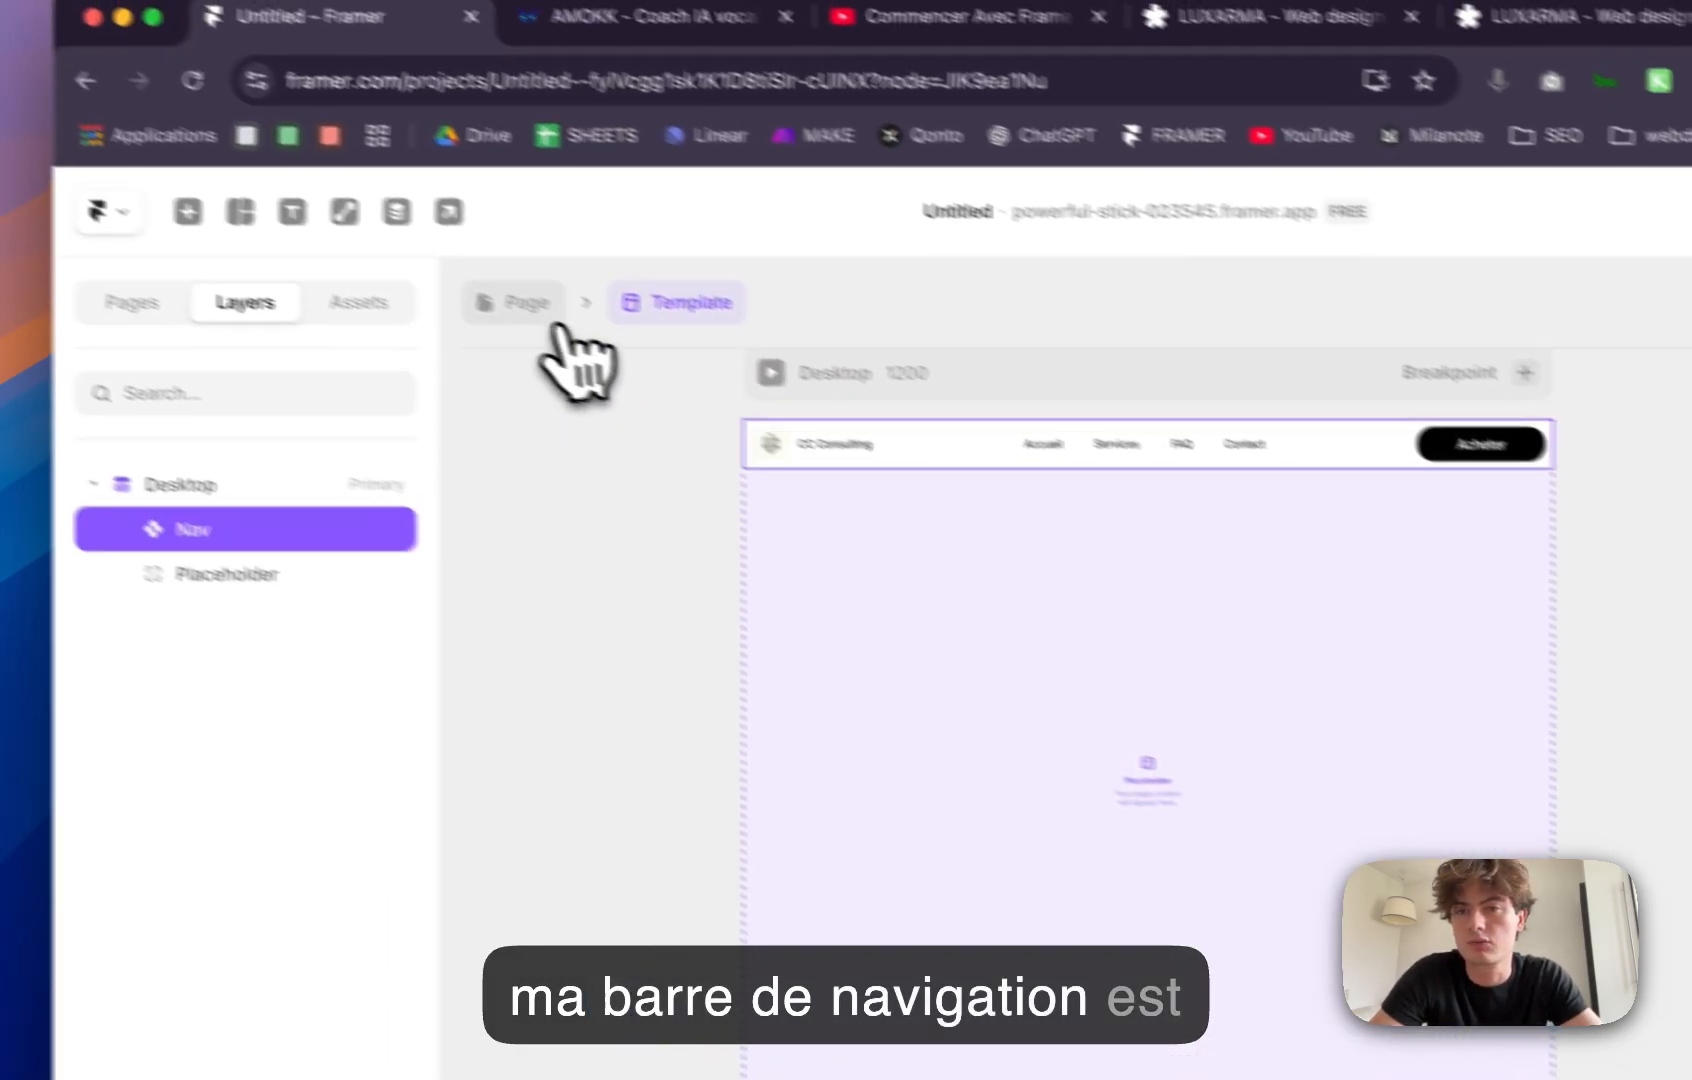
pyautogui.click(402, 268)
pyautogui.click(206, 330)
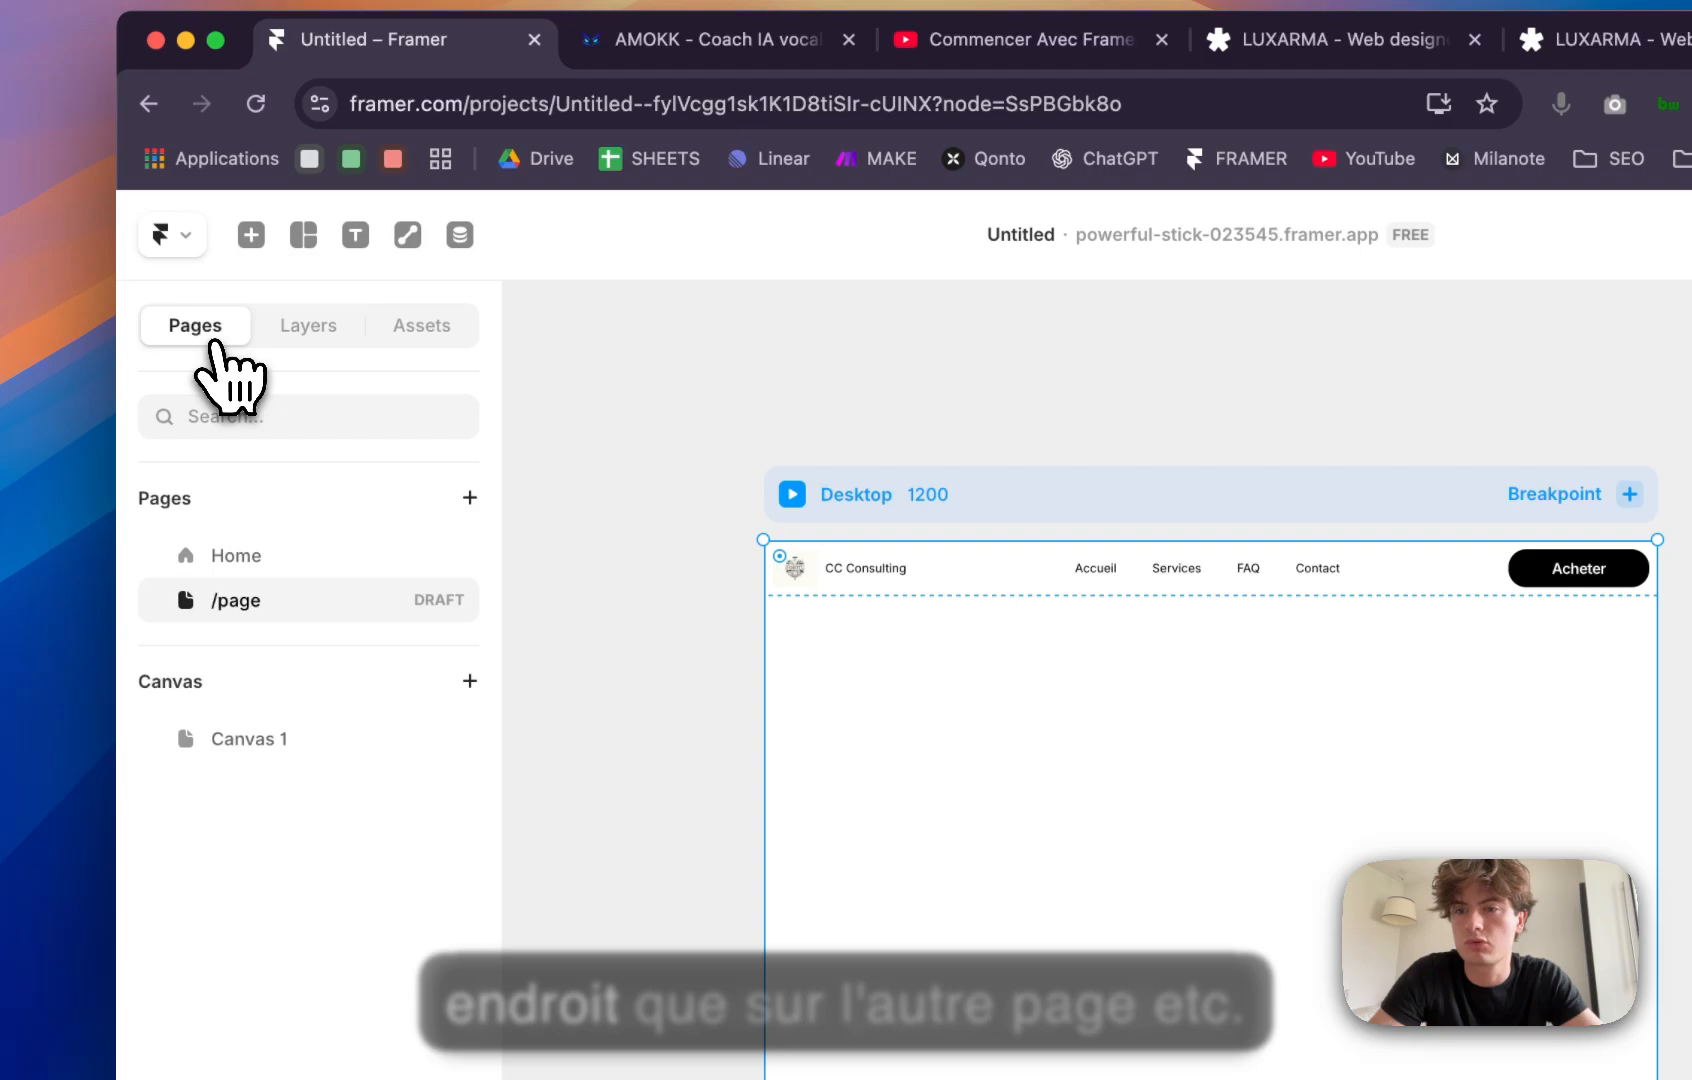
# Step: Delete the Home page's own duplicate navigation bar below the template's one
pyautogui.click(234, 560)
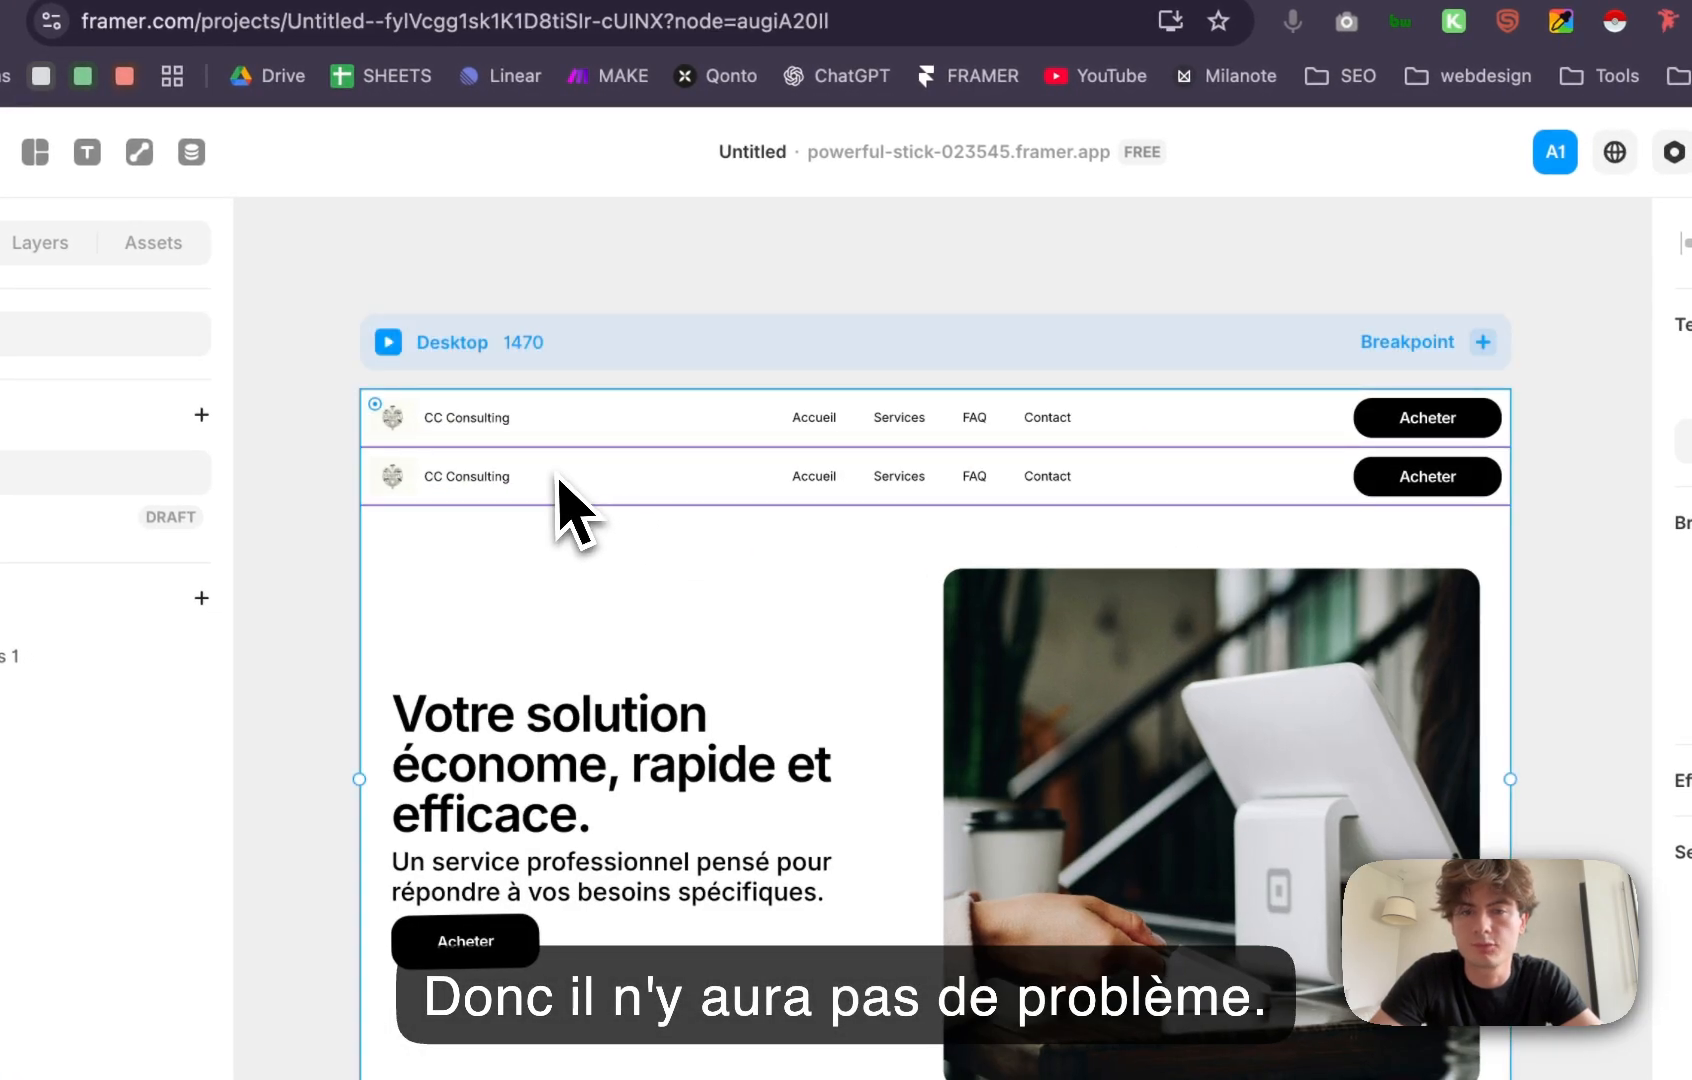
pyautogui.click(556, 480)
pyautogui.press('BackSpace')
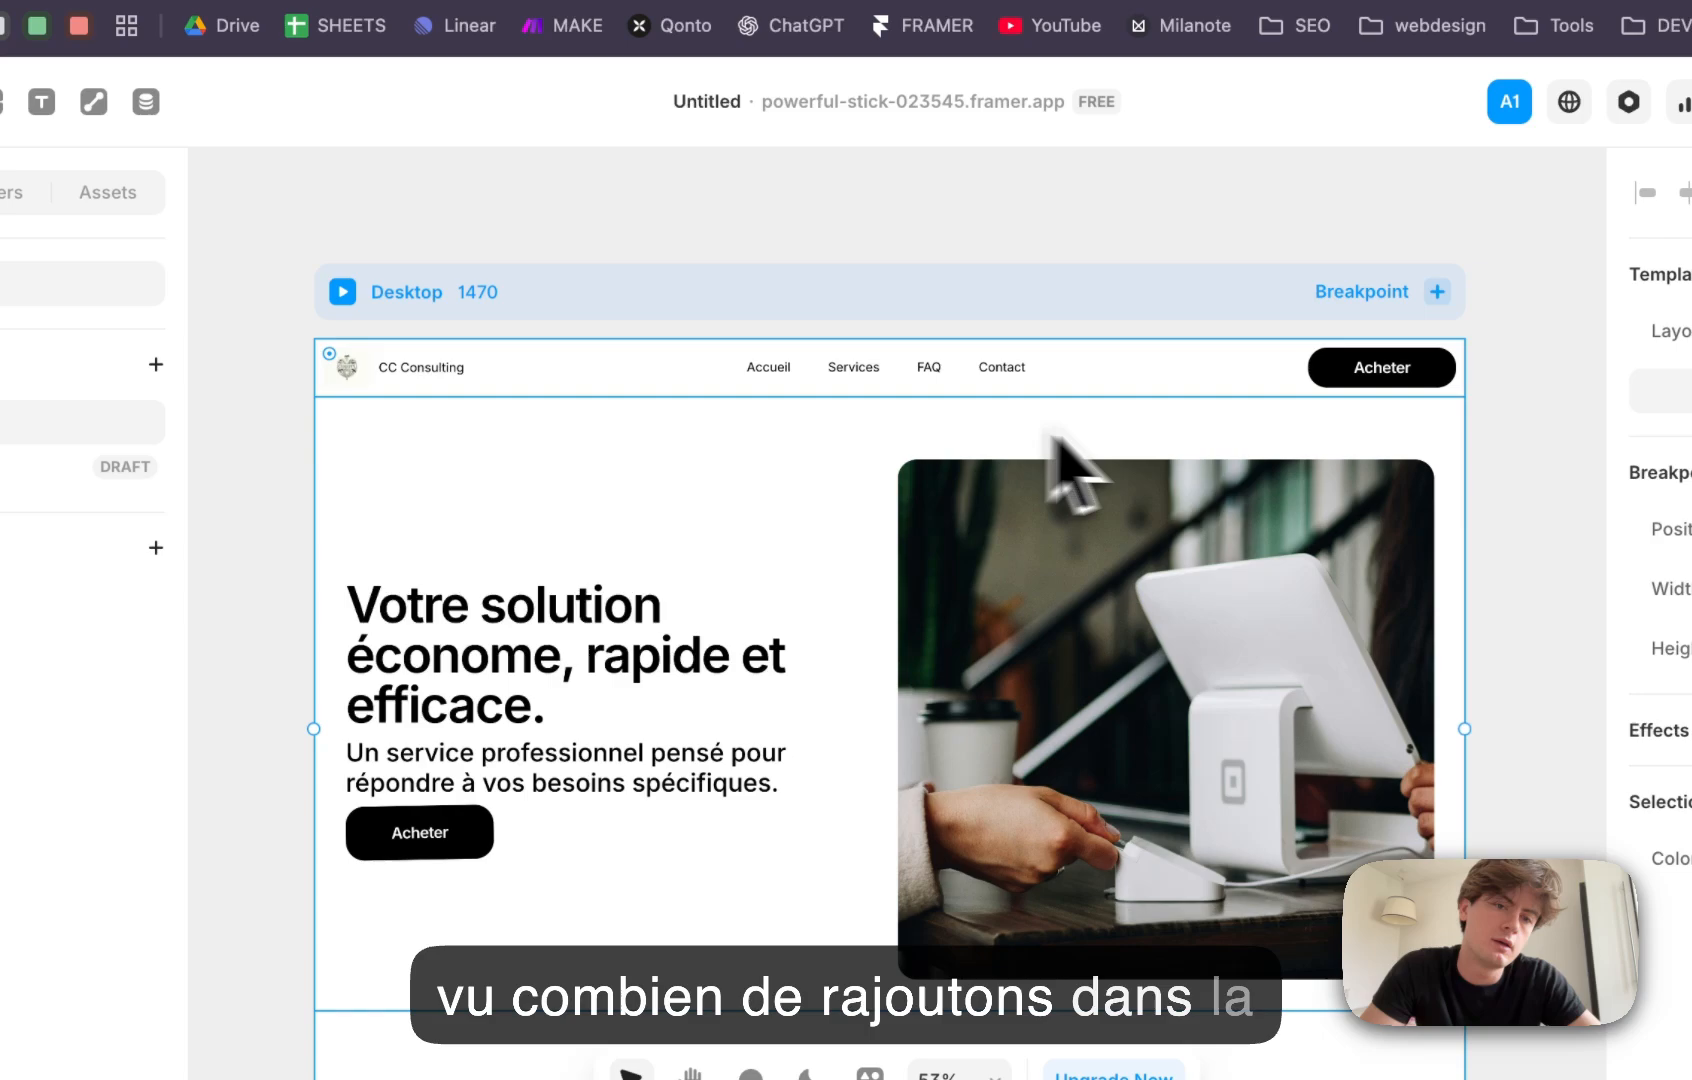
pyautogui.click(645, 741)
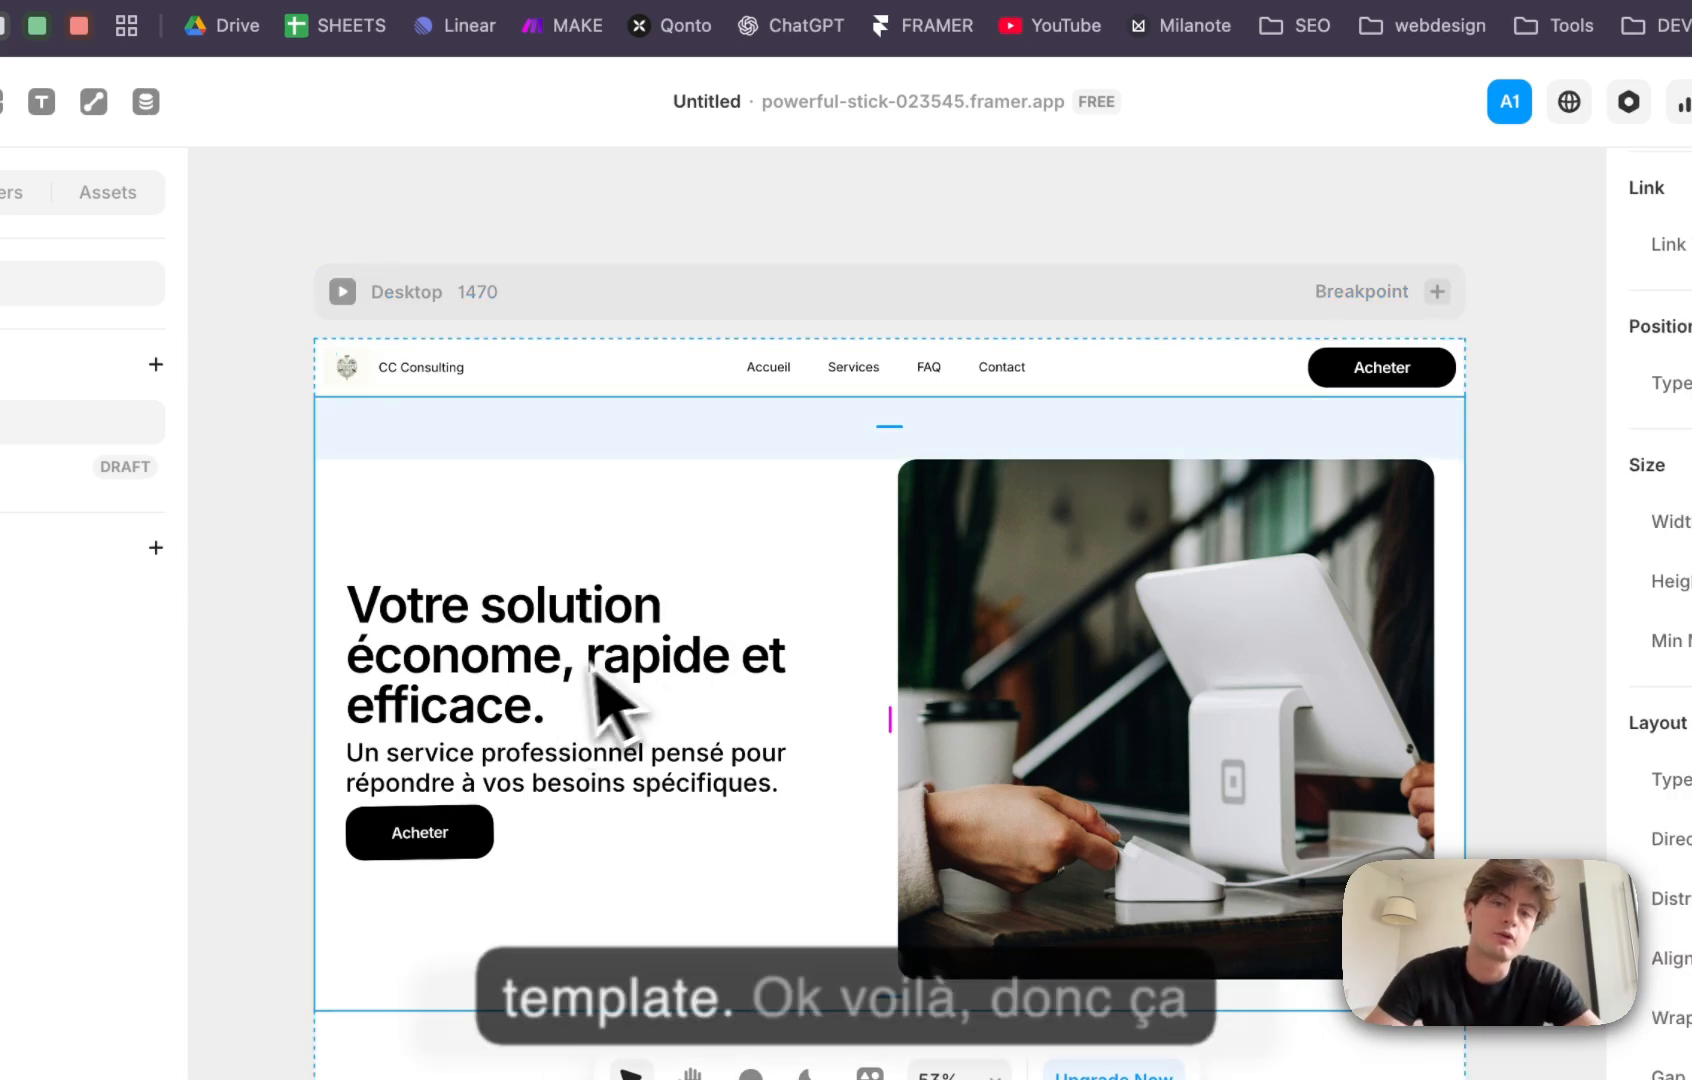
pyautogui.keyDown('super'); pyautogui.click(592, 668); pyautogui.keyUp('super')
pyautogui.scroll(-1, 585, 700)
pyautogui.click(541, 857)
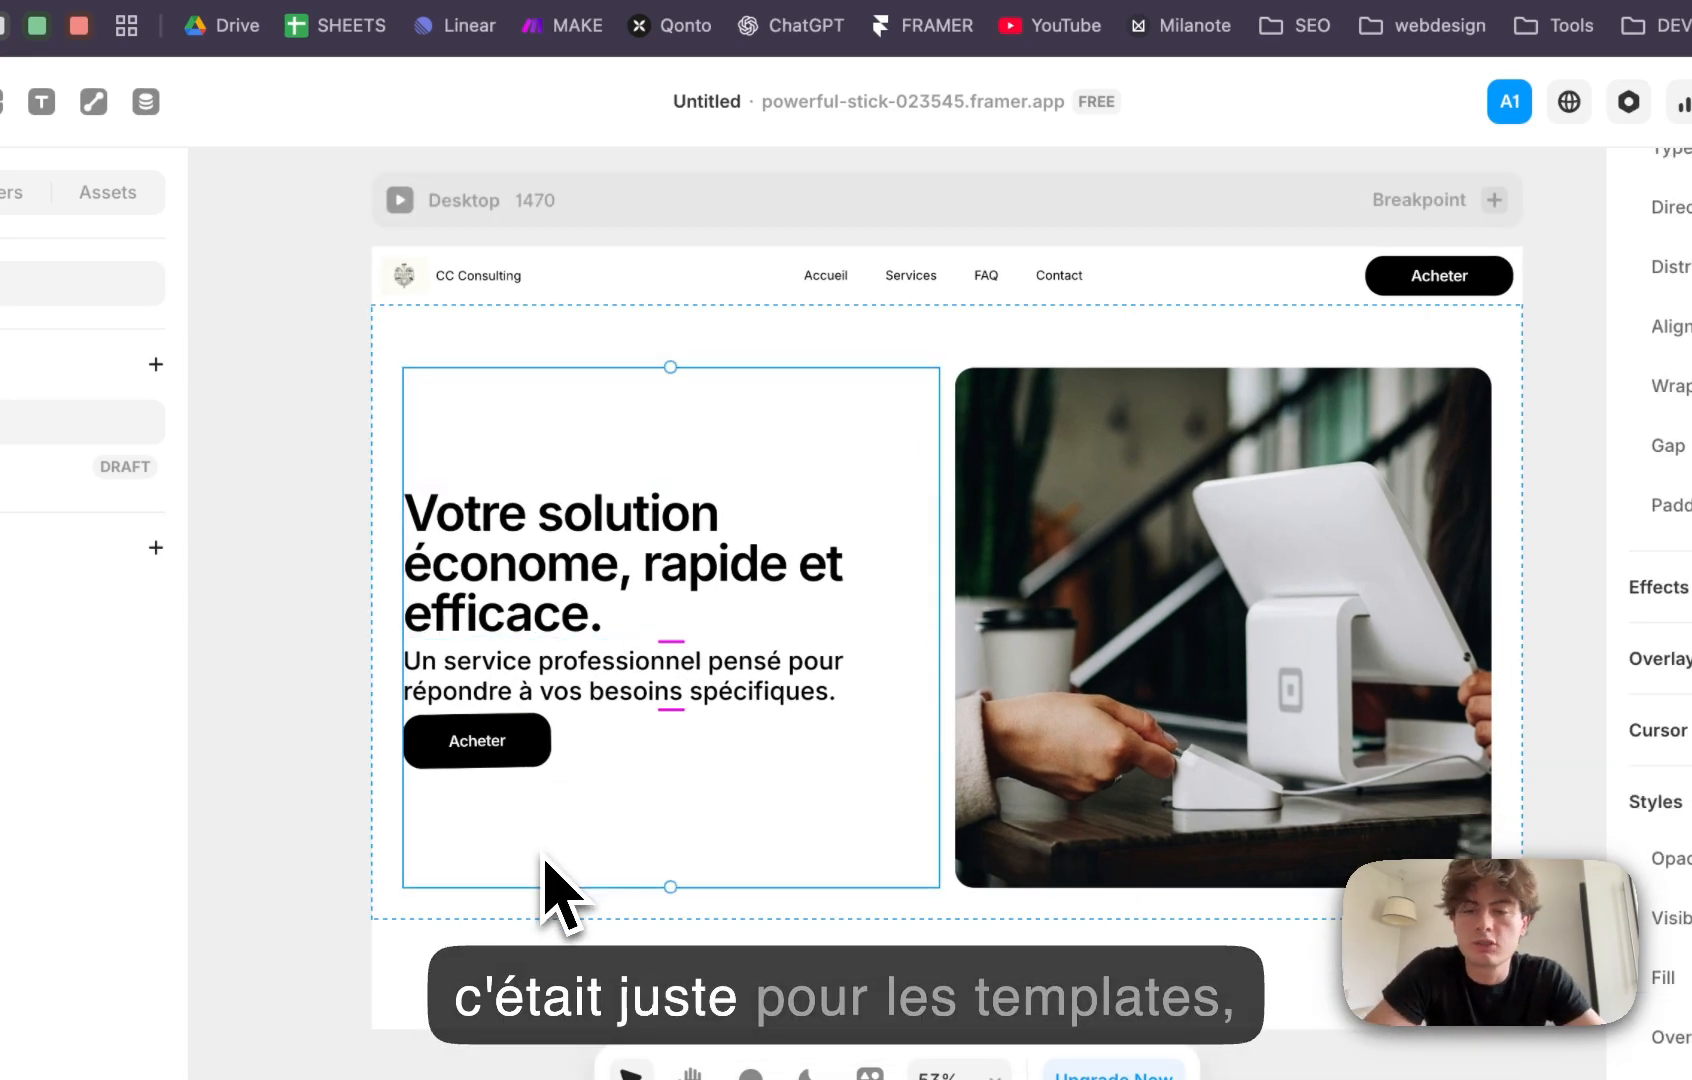
pyautogui.click(528, 322)
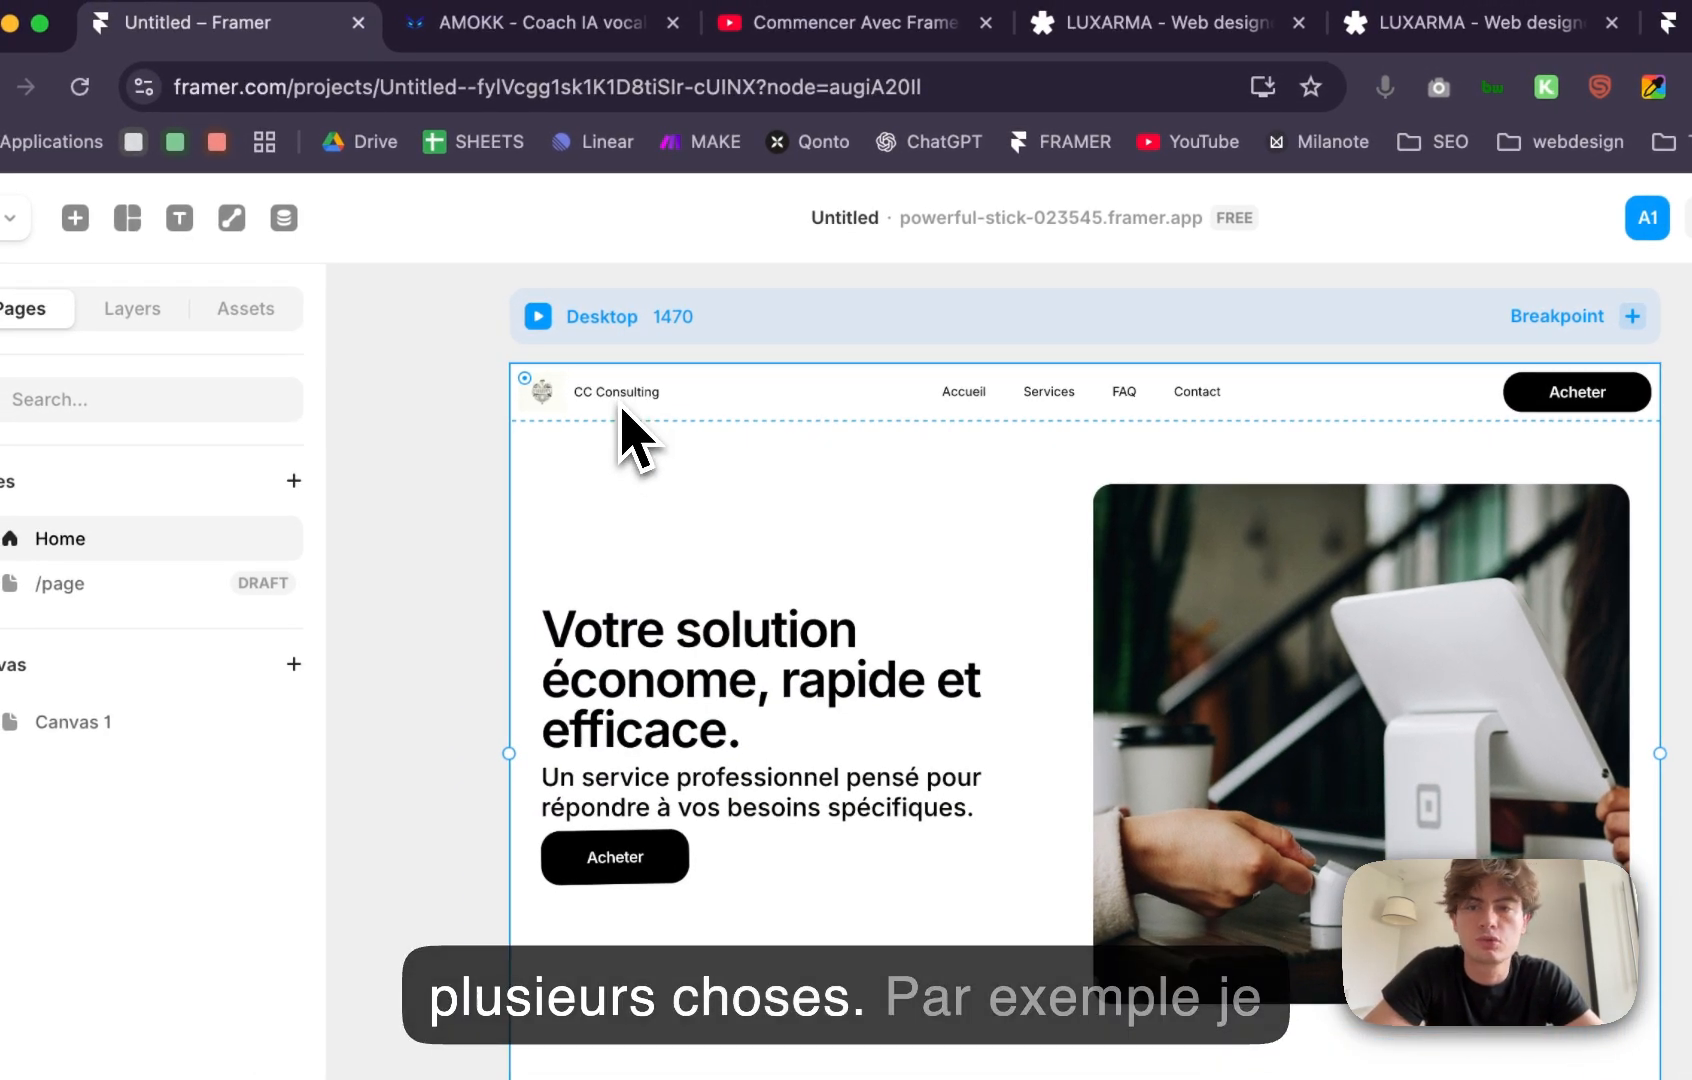
# Step: Open the layout template from the Home page and draw a full-width frame about 730 px tall under the navigation bar
pyautogui.doubleClick(620, 410)
pyautogui.click(743, 620)
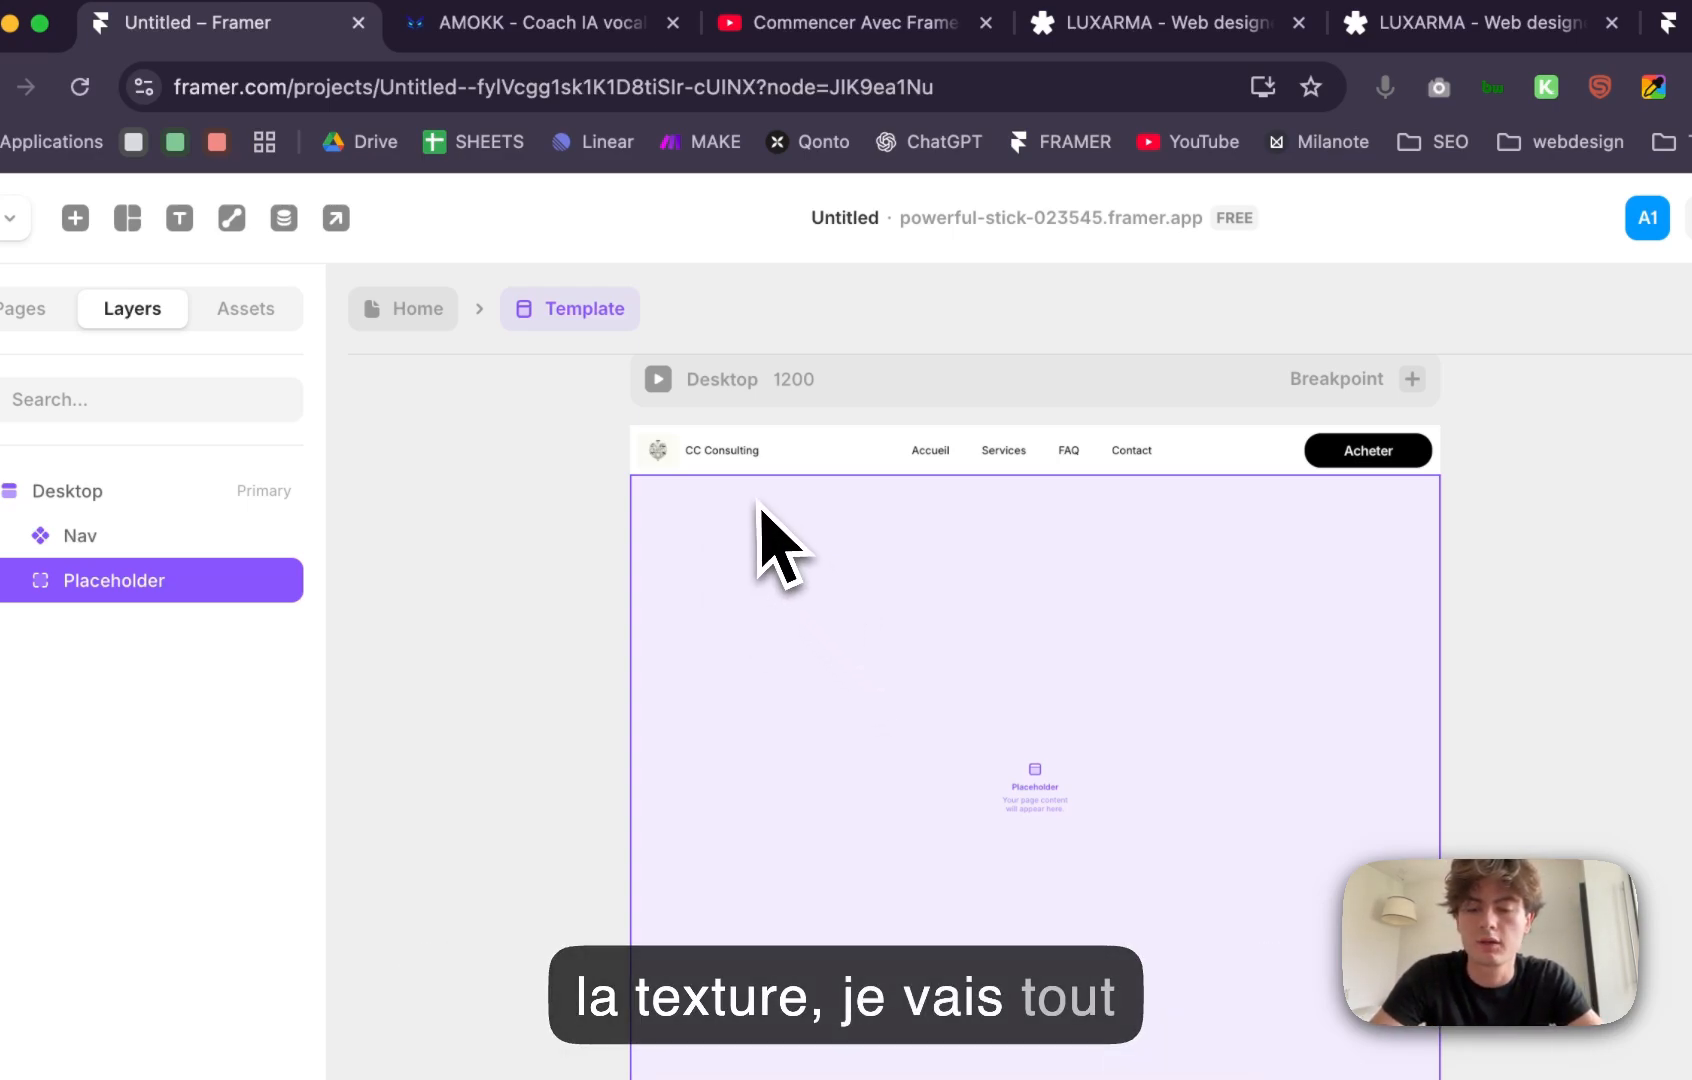
pyautogui.press('f')
pyautogui.moveTo(632, 476); pyautogui.dragTo(1300, 967)
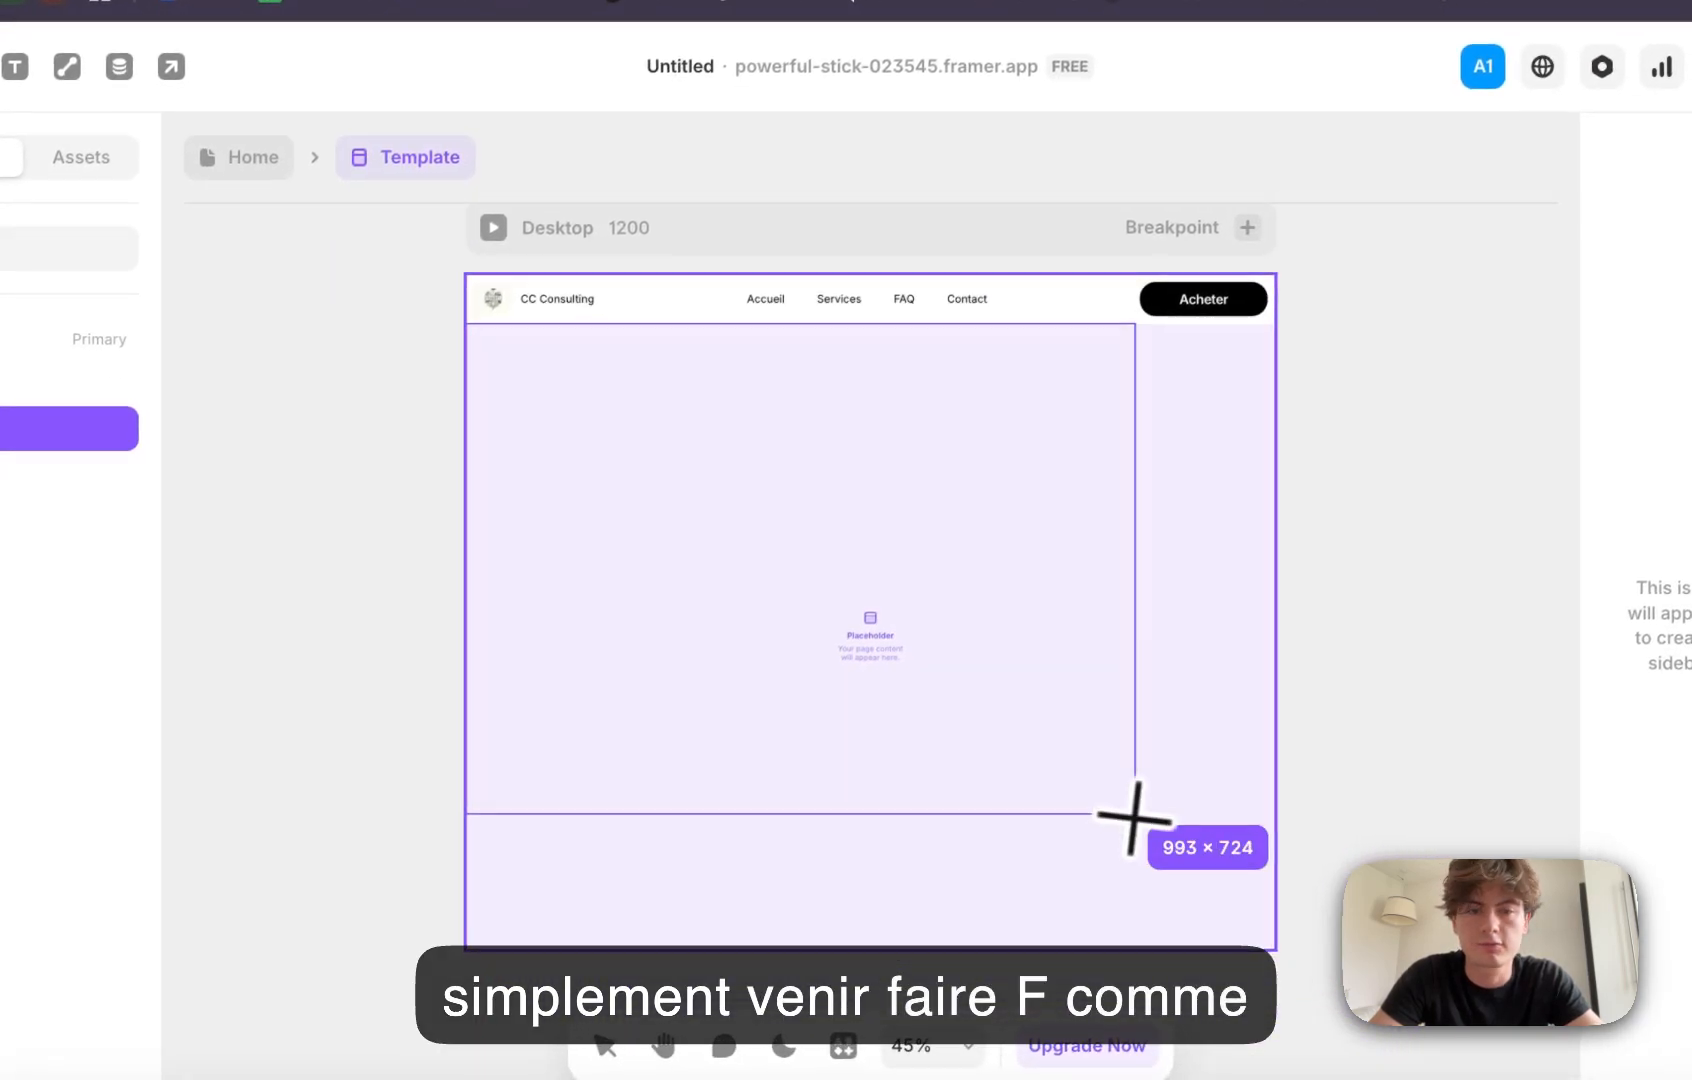
pyautogui.moveTo(1135, 818); pyautogui.dragTo(1276, 815)
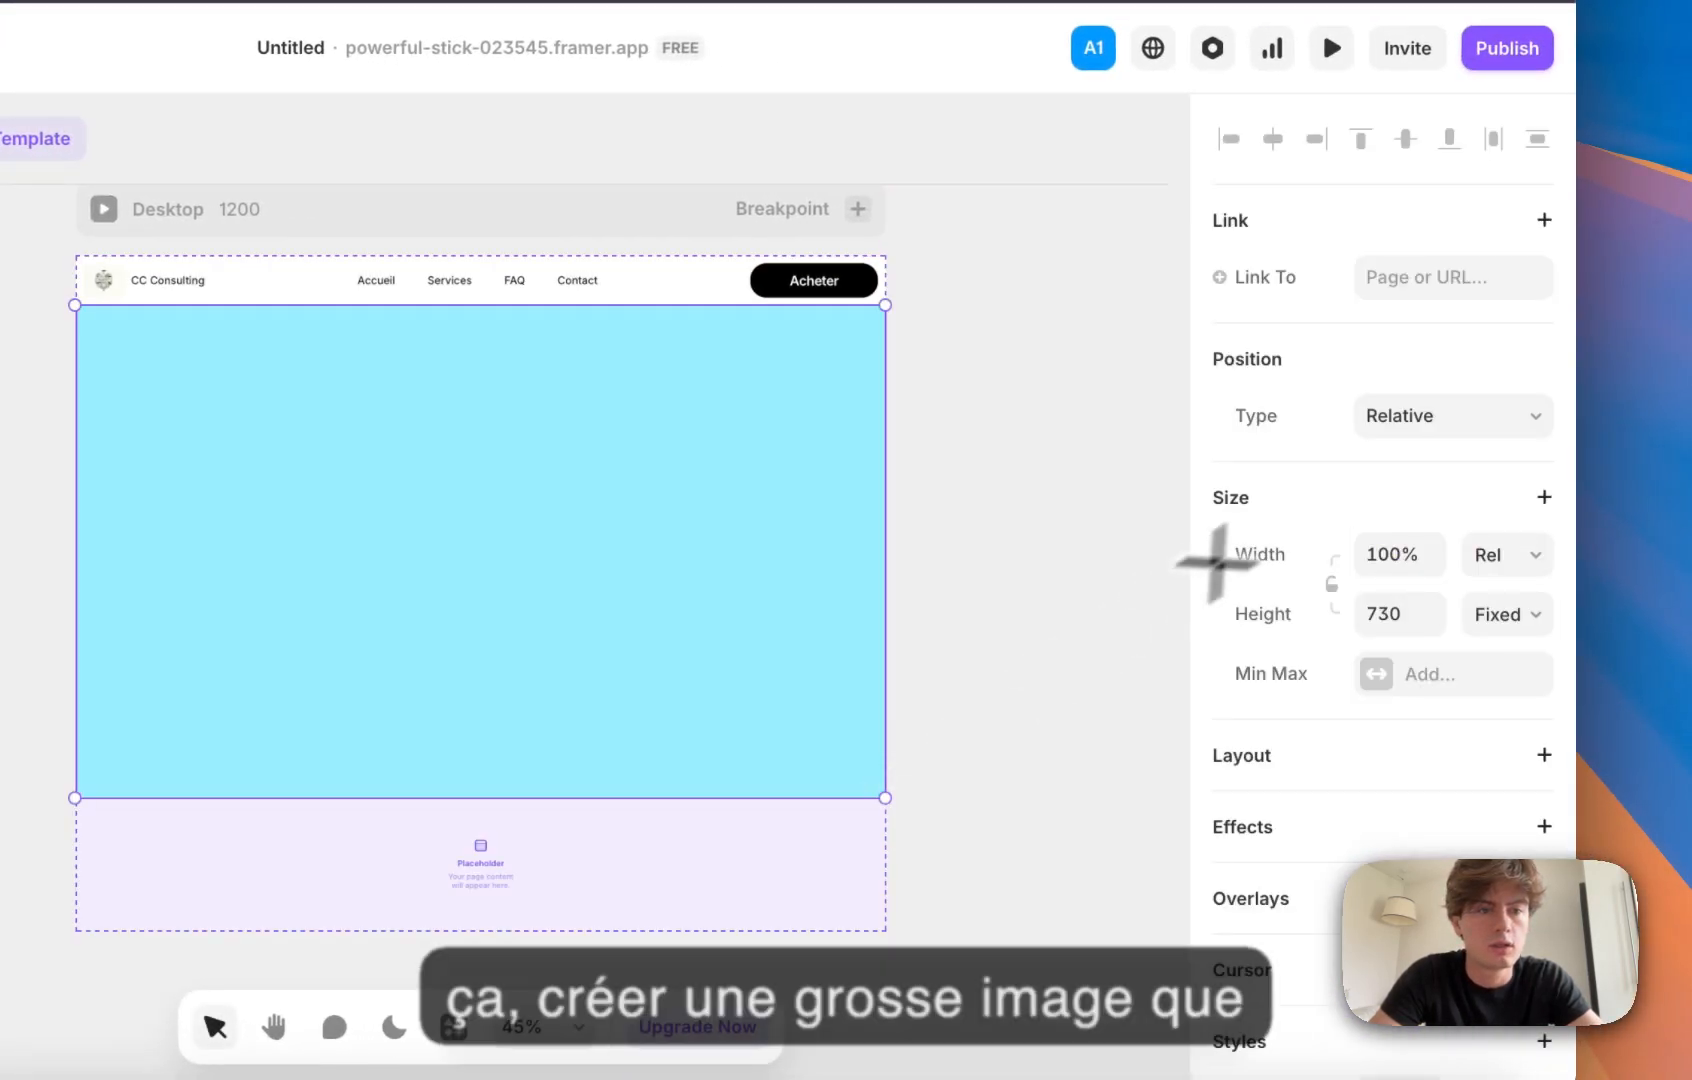
# Step: Set the blue frame's position type to Absolute and pin it to all four sides of the template with 0 offsets
pyautogui.click(1430, 415)
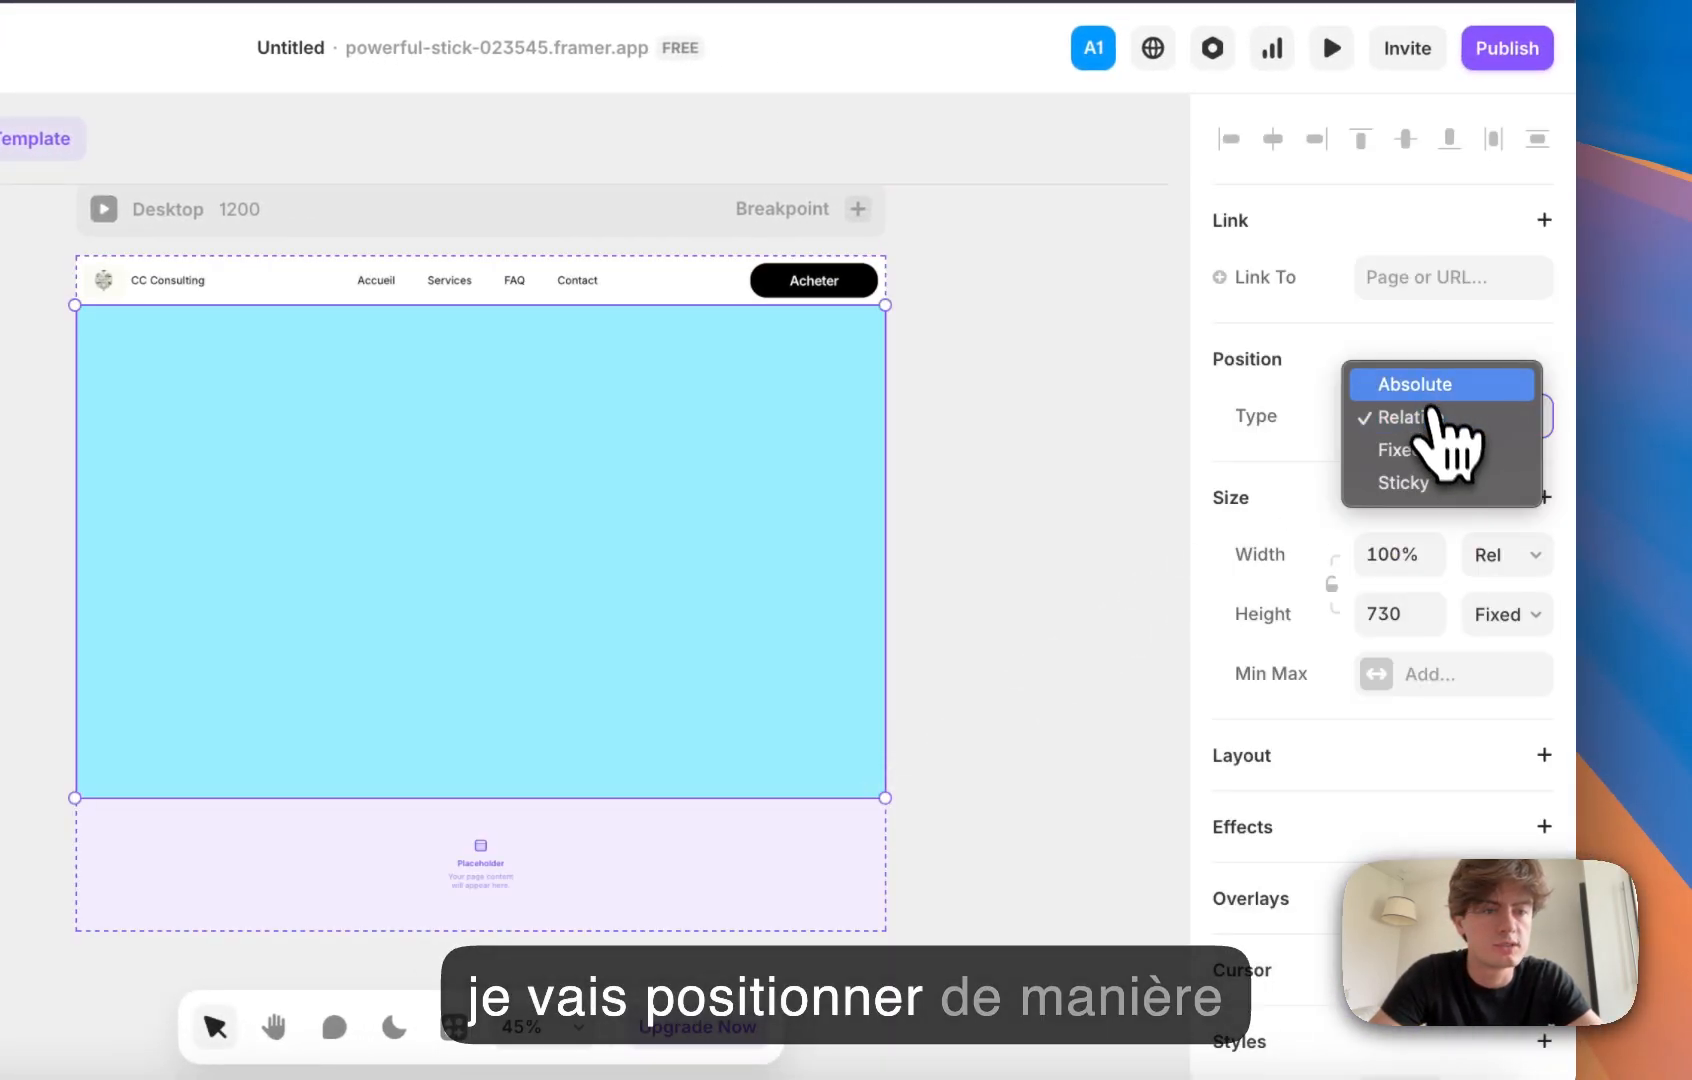
pyautogui.click(1414, 385)
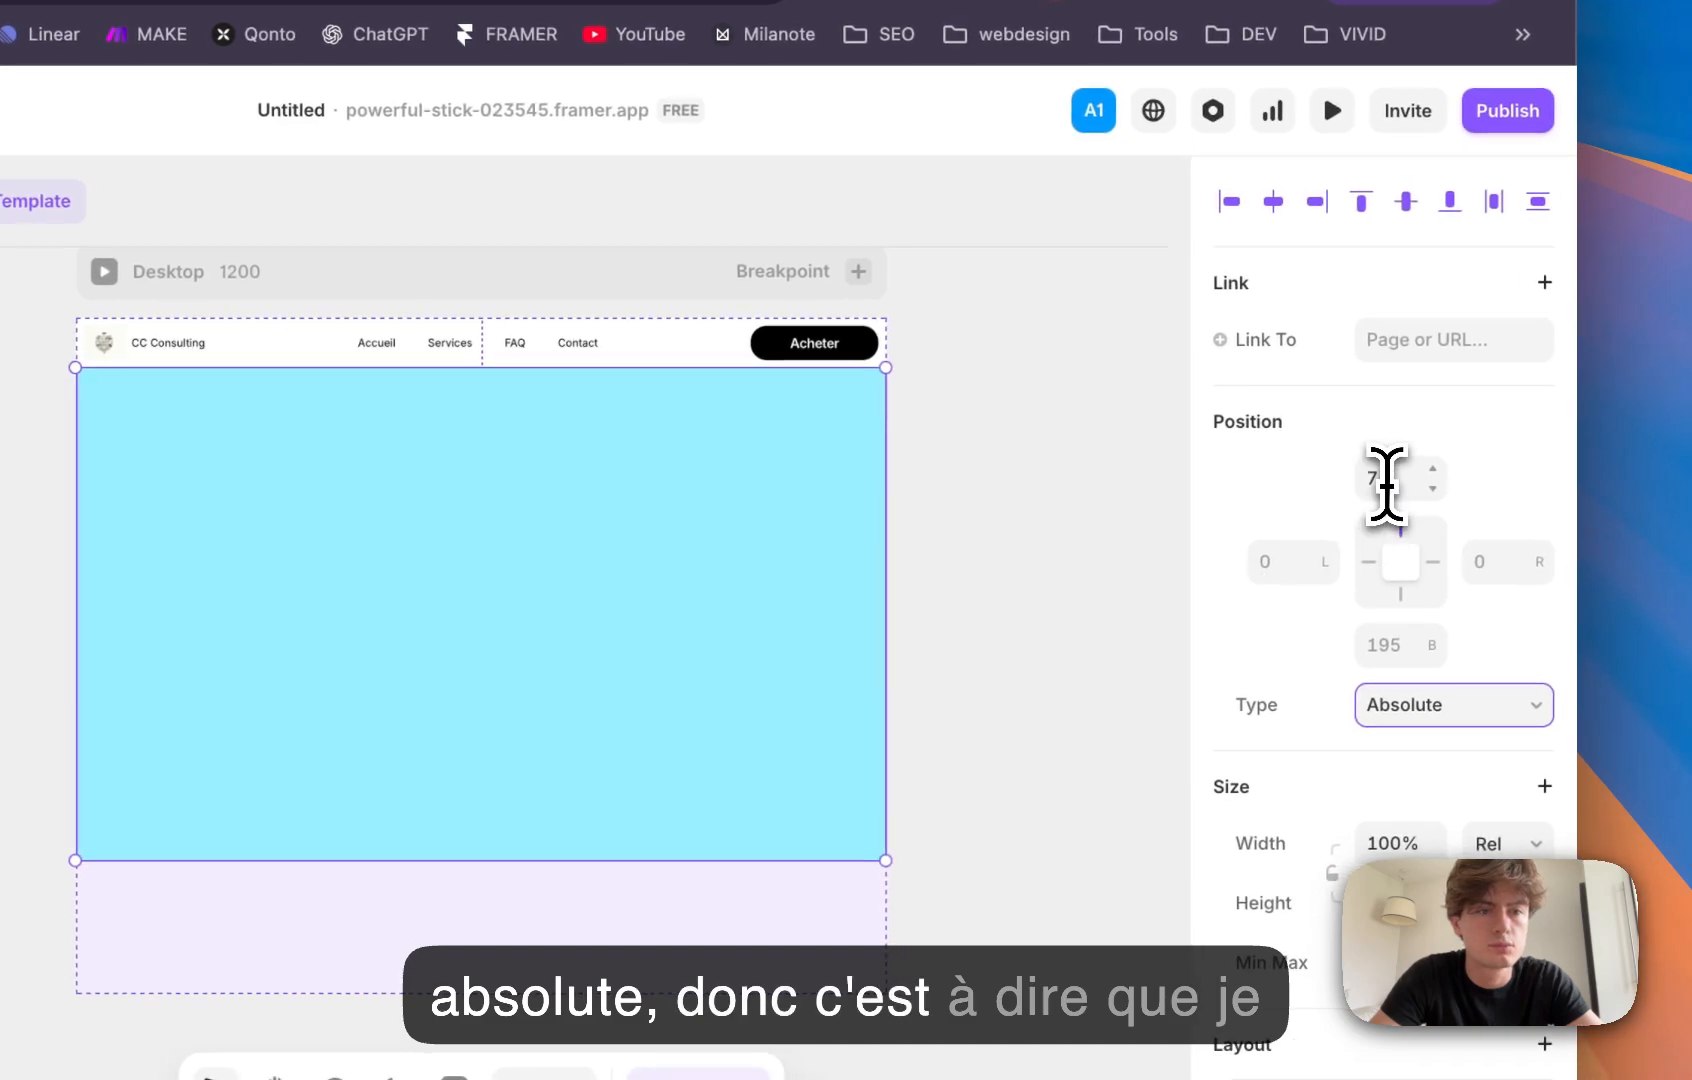
pyautogui.click(1386, 480)
pyautogui.write('0')
pyautogui.press('Return')
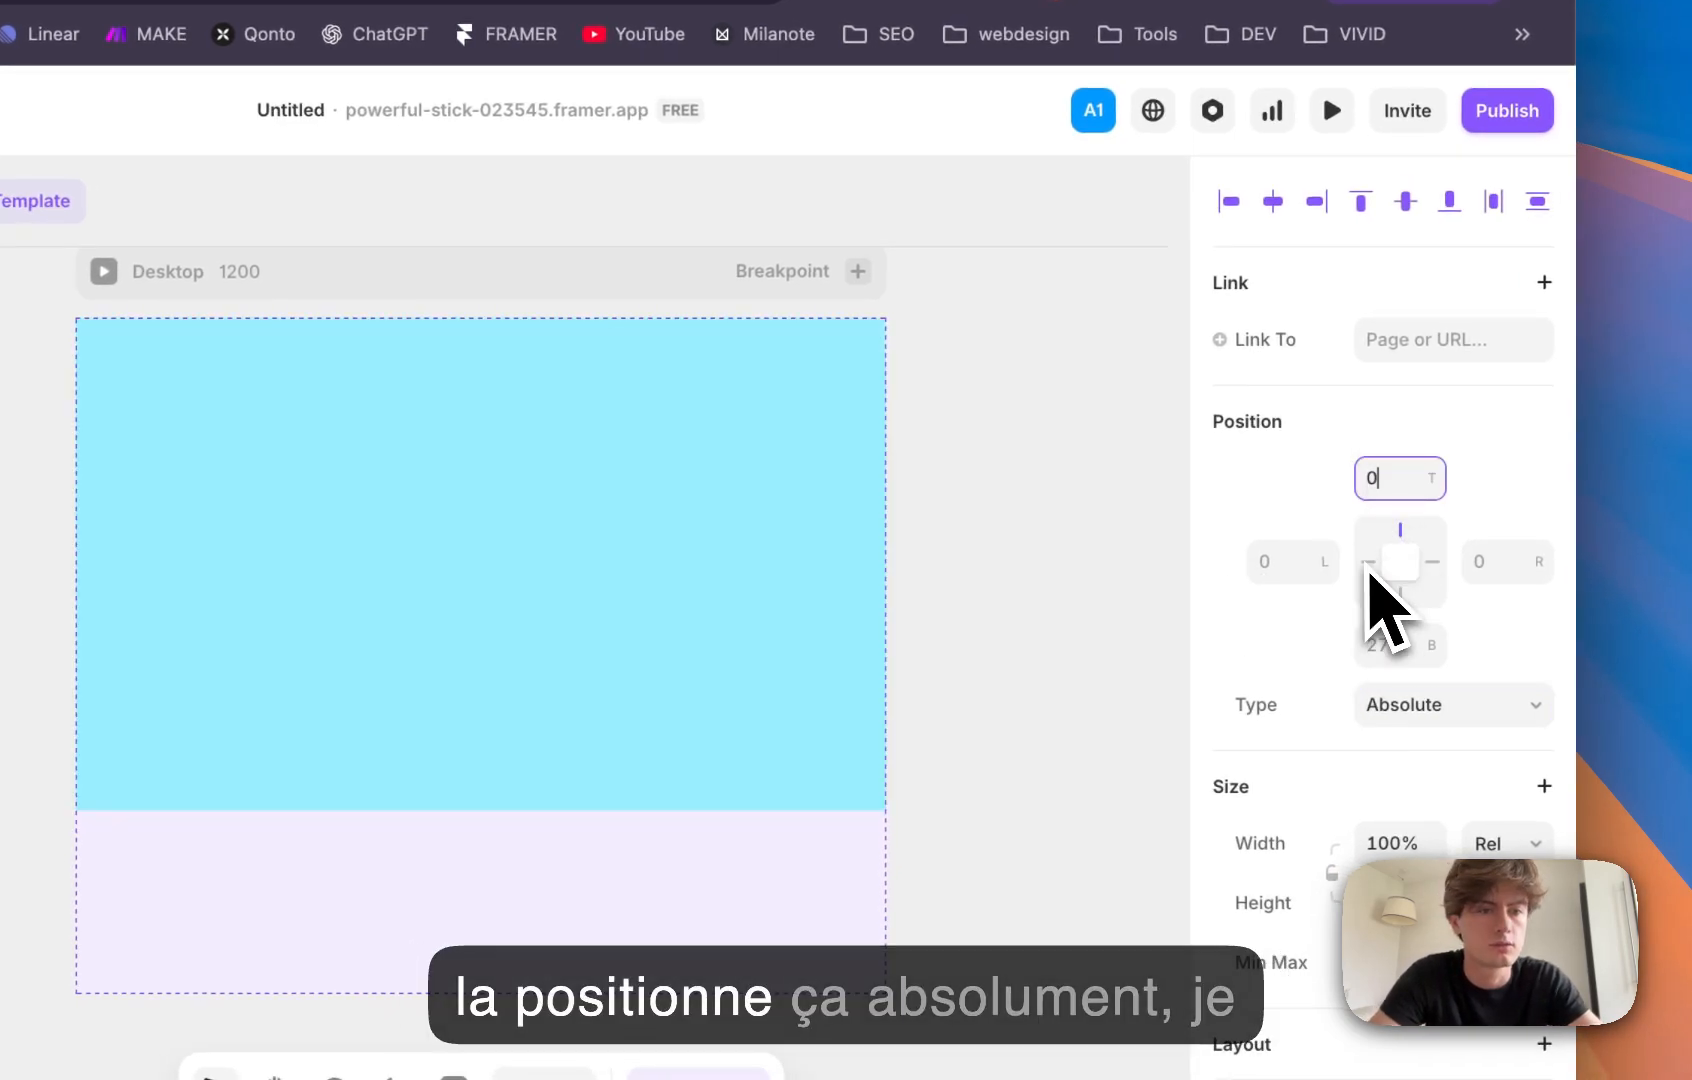
pyautogui.click(1369, 567)
pyautogui.click(1431, 568)
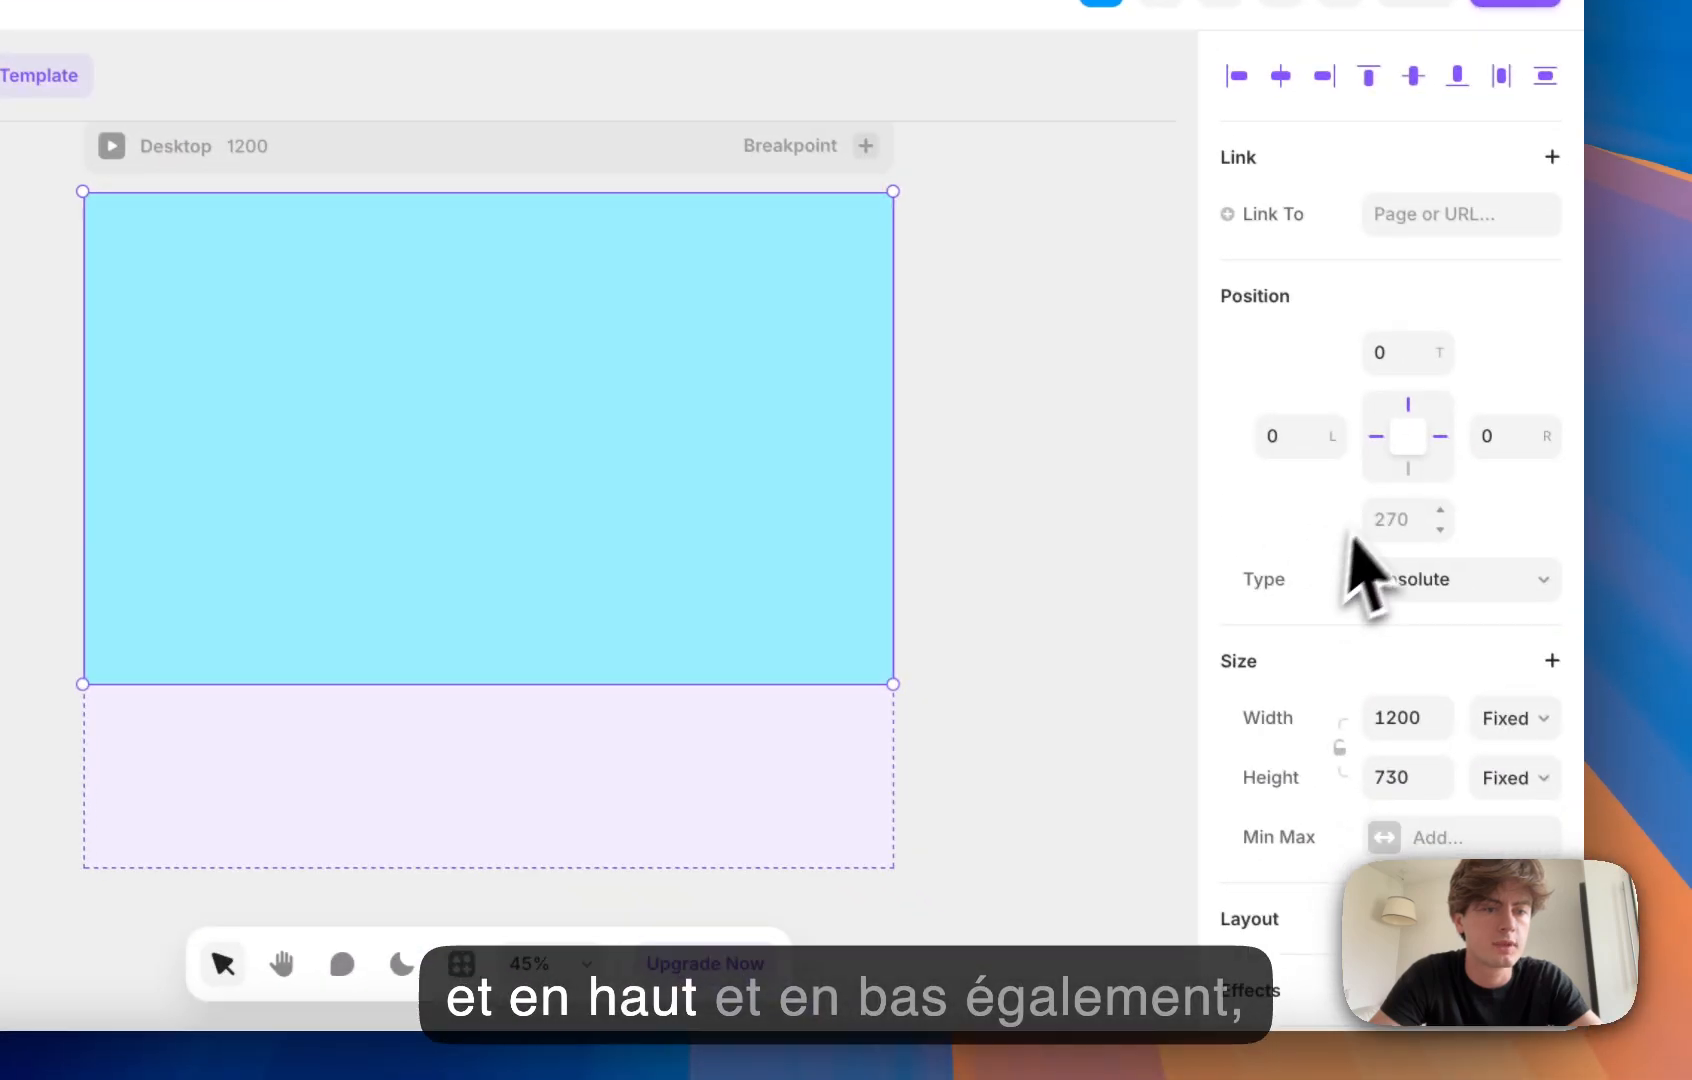
pyautogui.click(1400, 462)
pyautogui.click(1397, 515)
pyautogui.write('0')
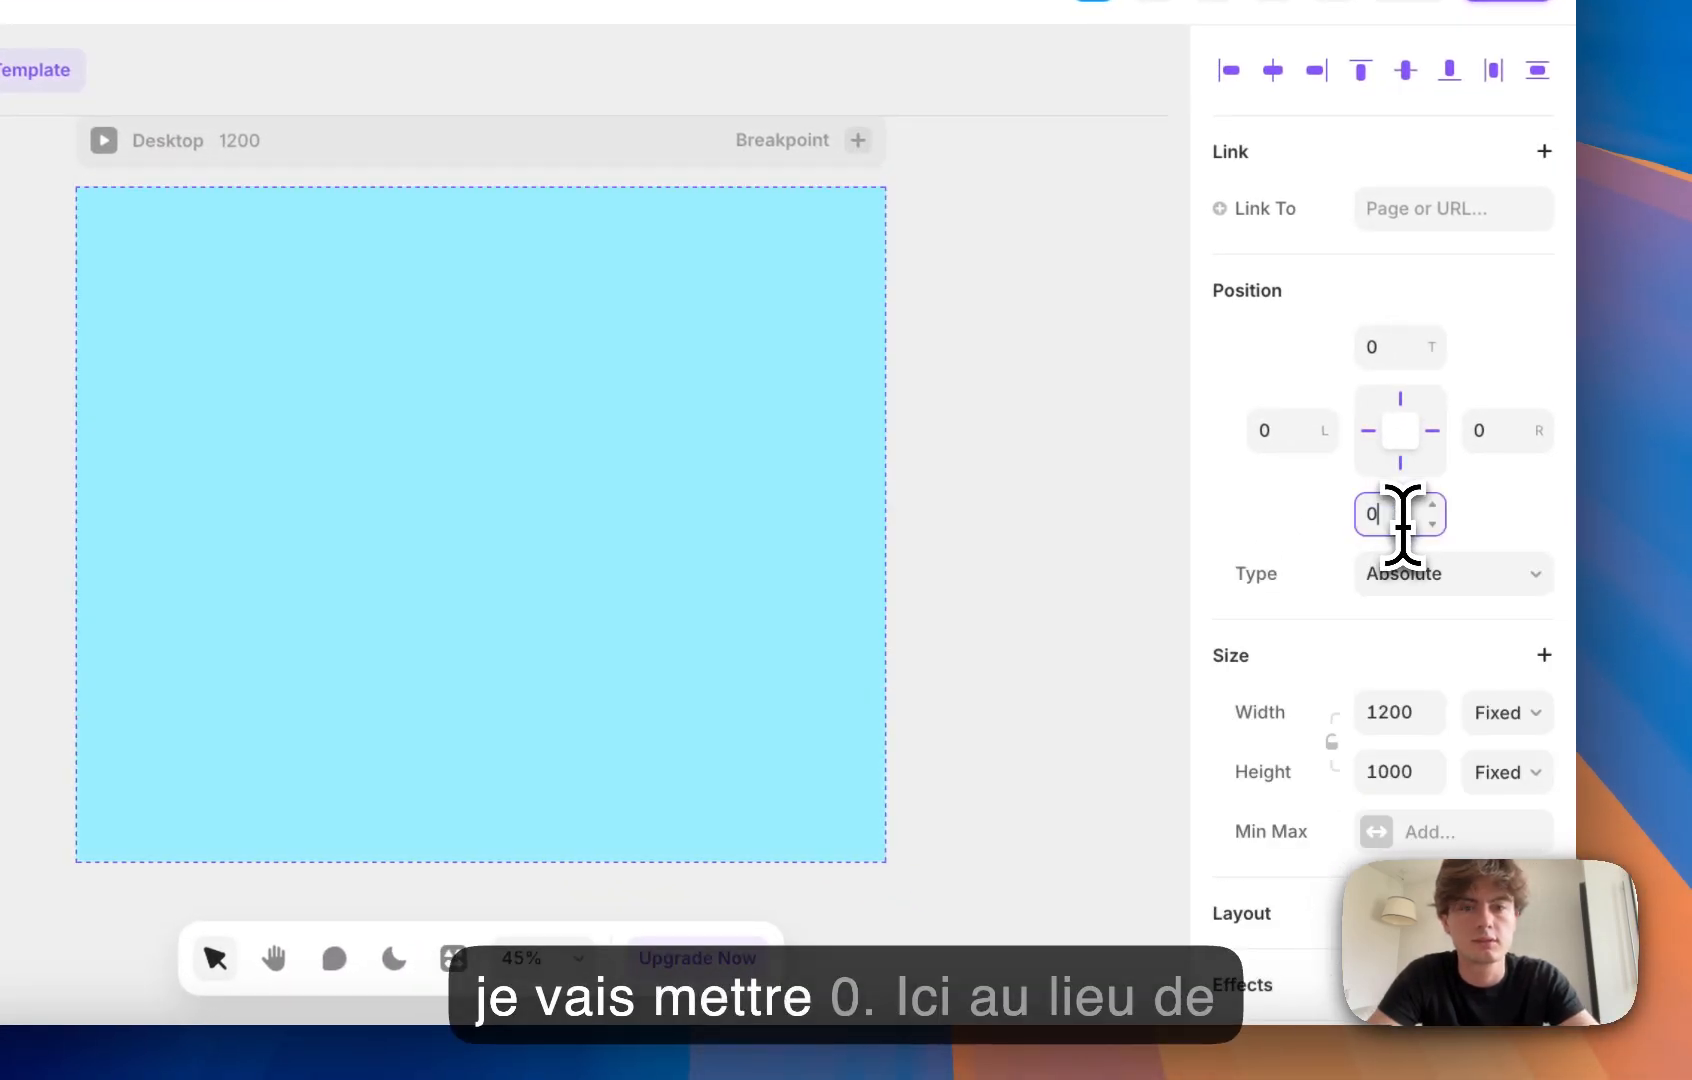
# Step: Replace the frame's blue fill with an image fill of type Tile using the dark noise preset
pyautogui.scroll(-8, 1480, 780)
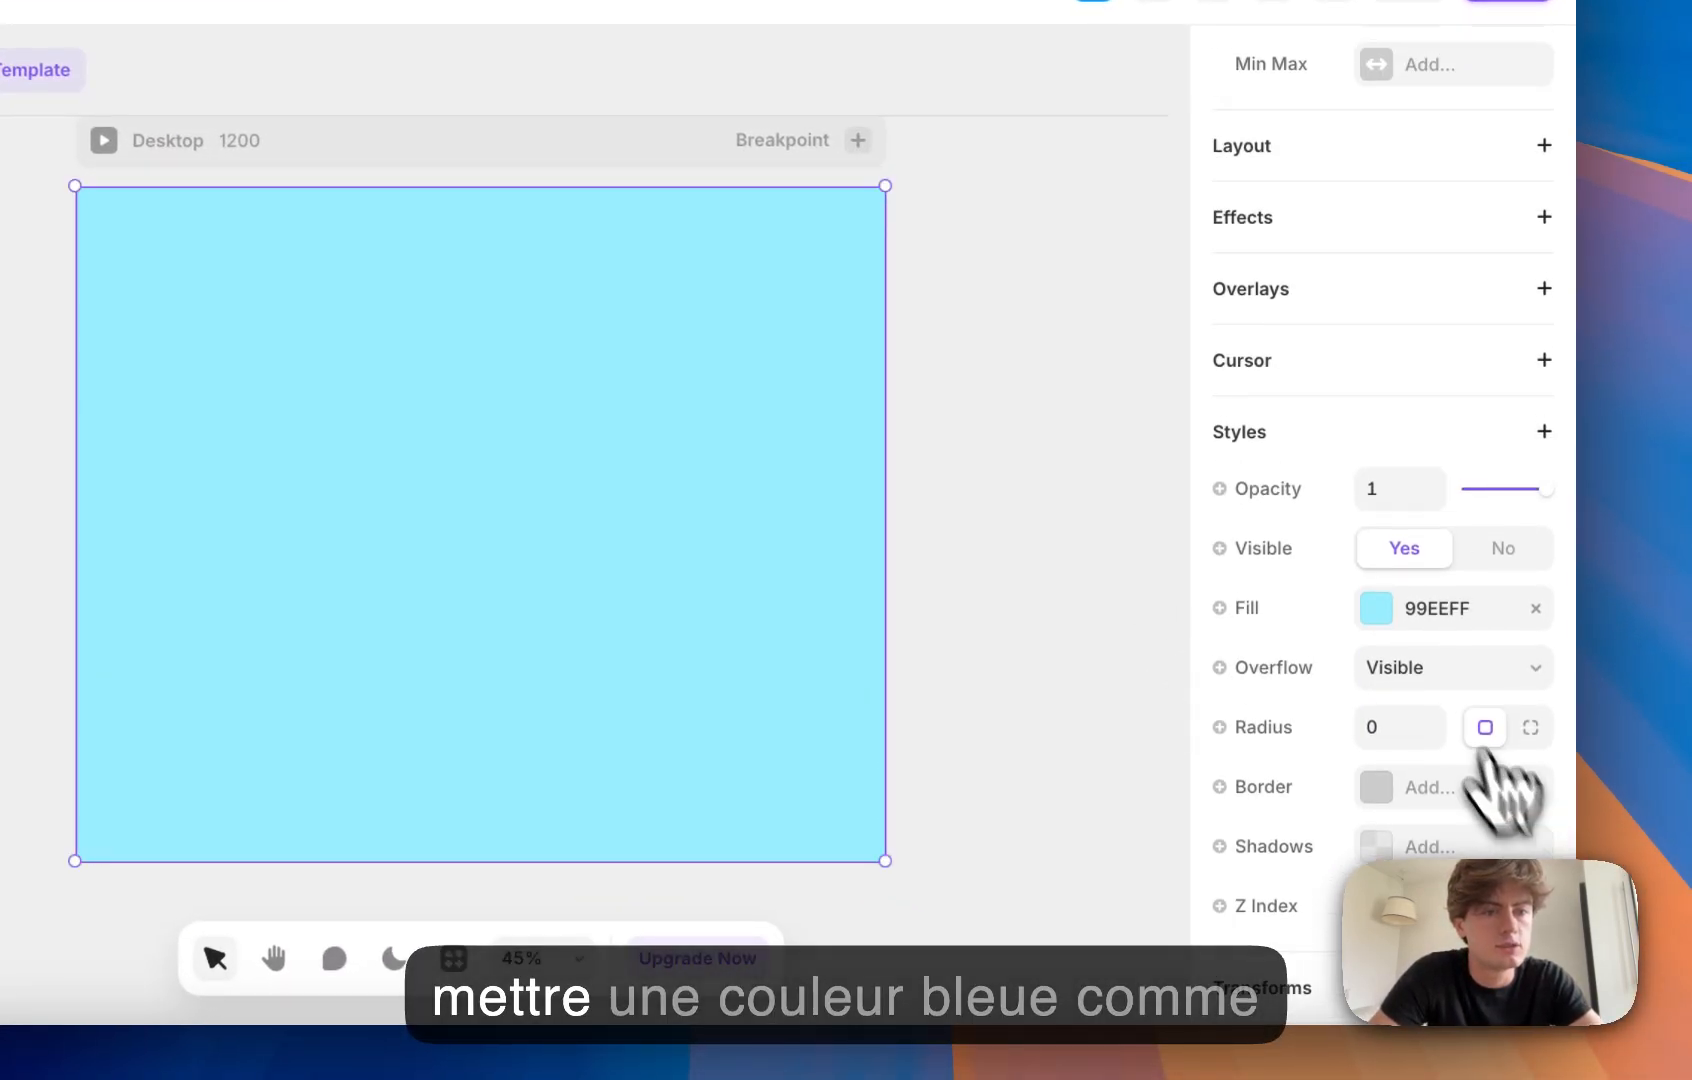
pyautogui.click(1372, 610)
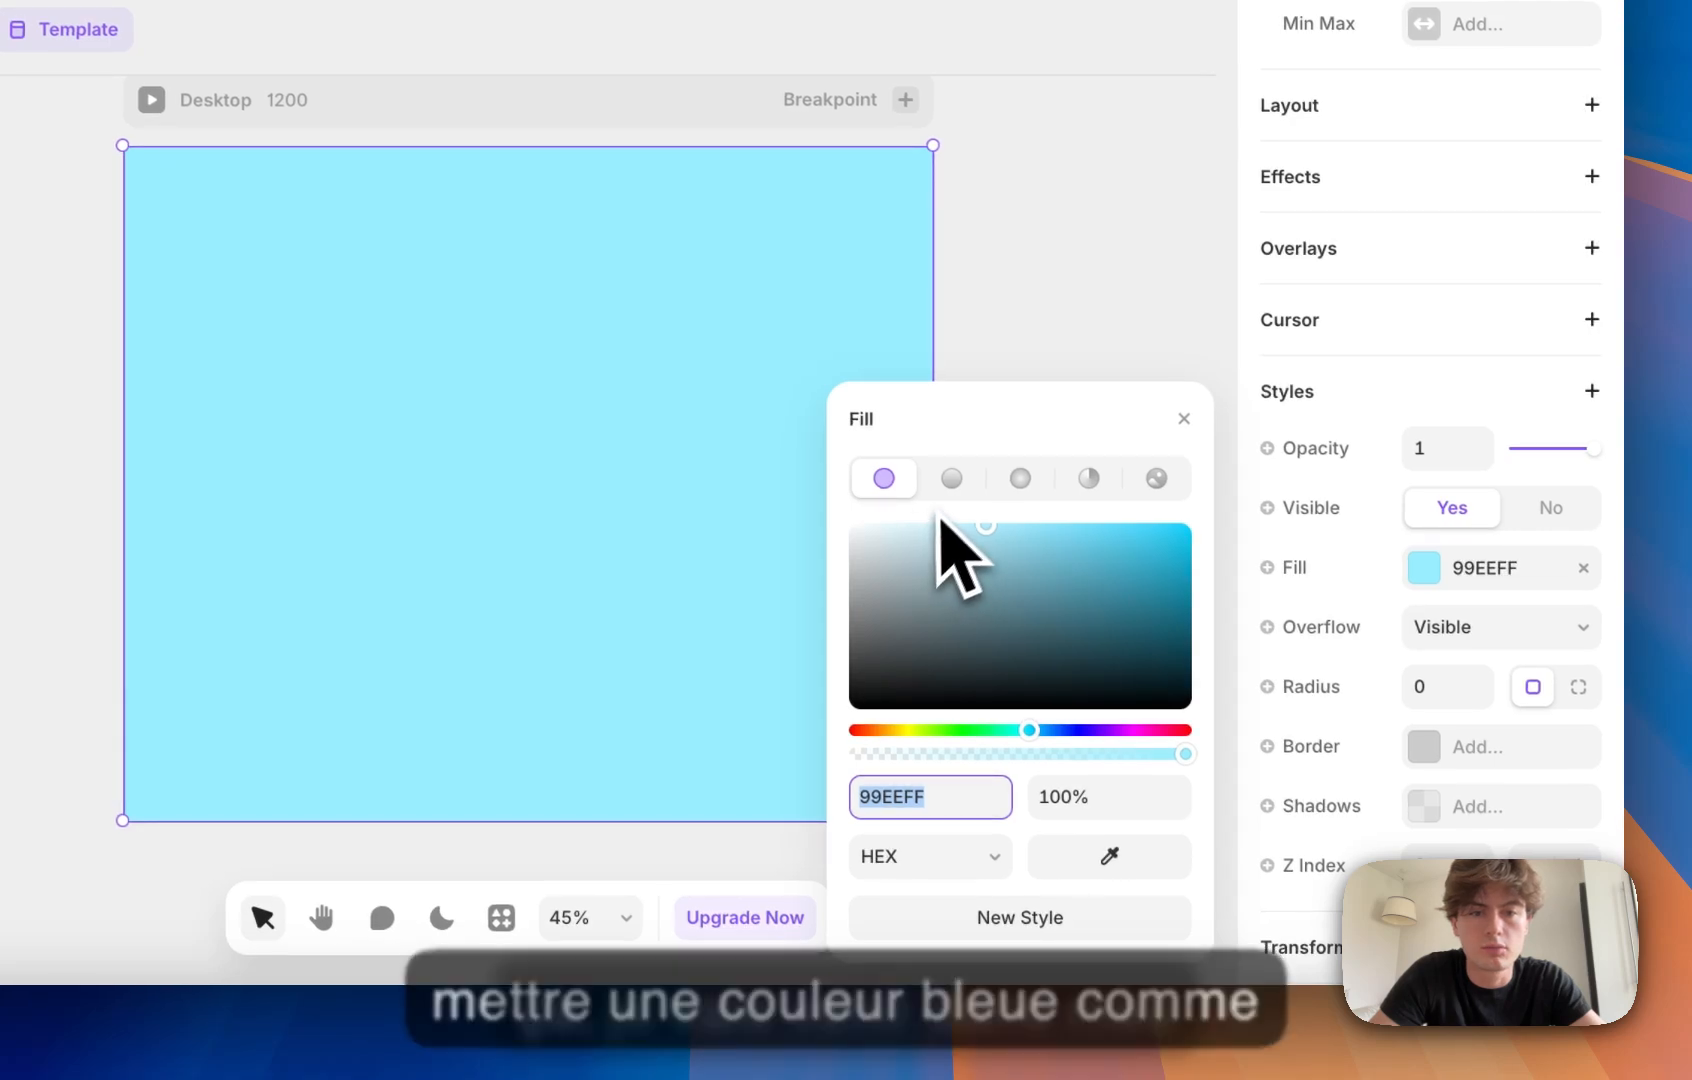
pyautogui.click(903, 461)
pyautogui.click(1152, 422)
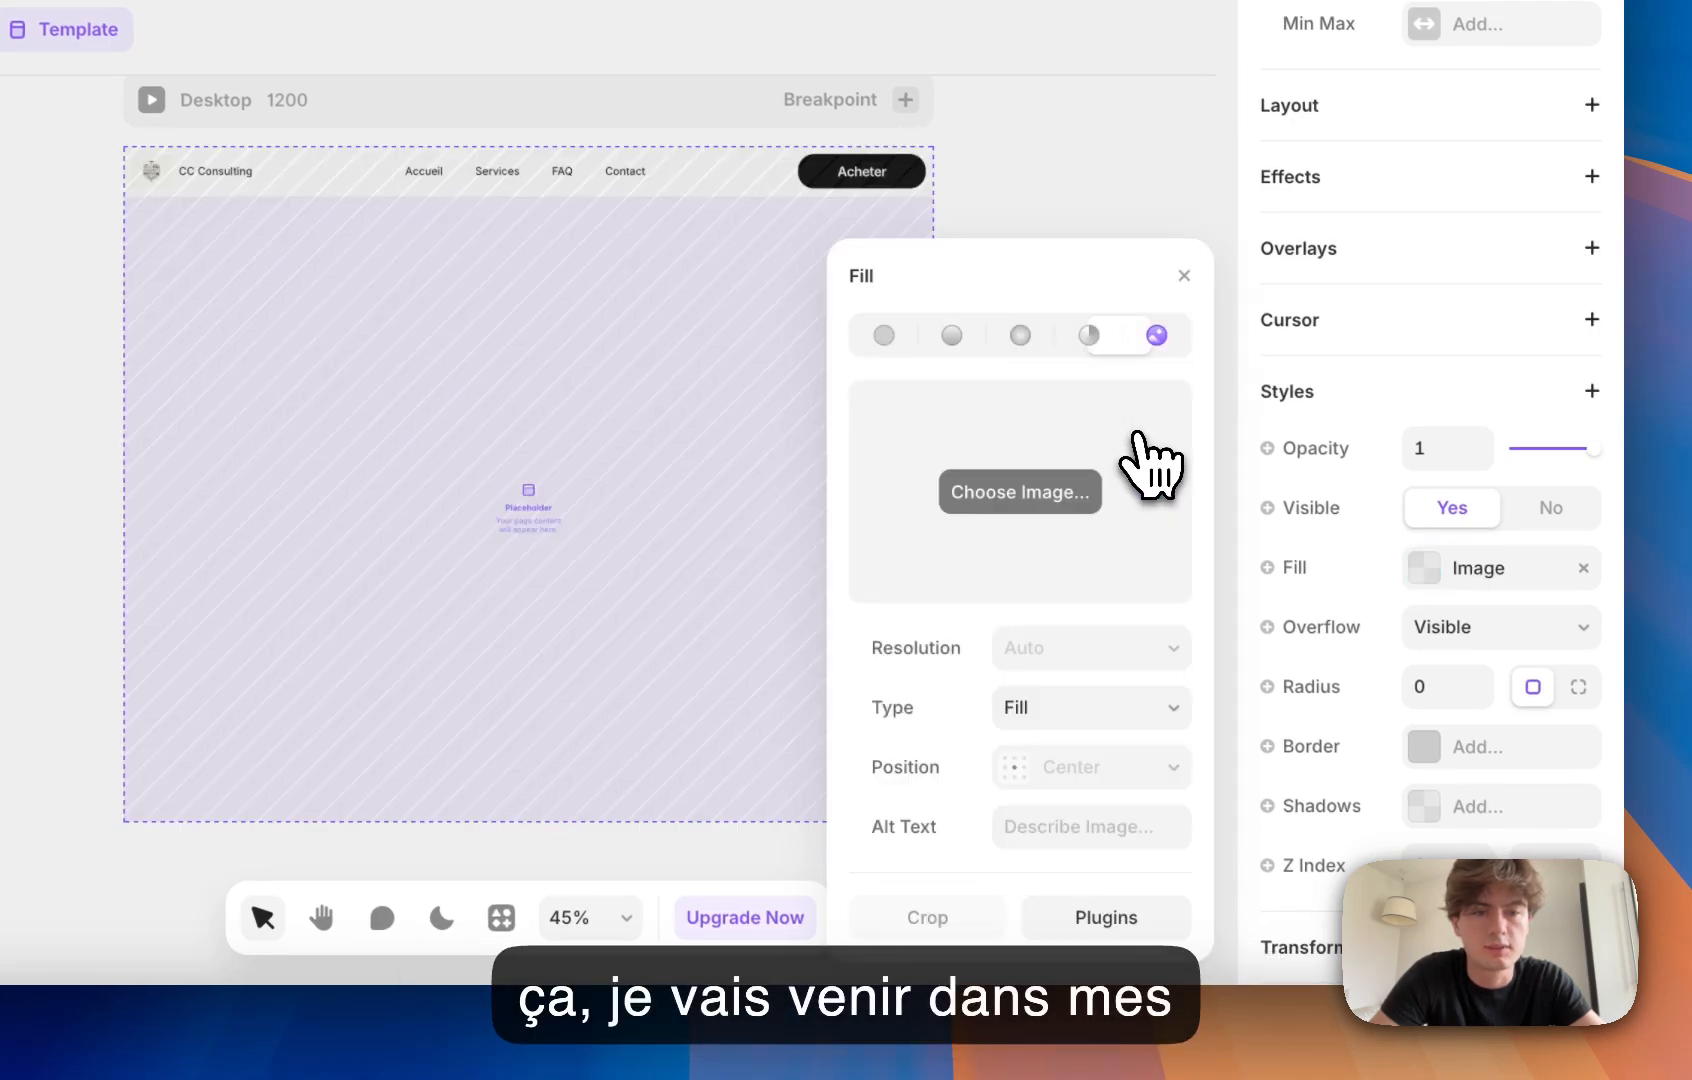
pyautogui.click(1005, 710)
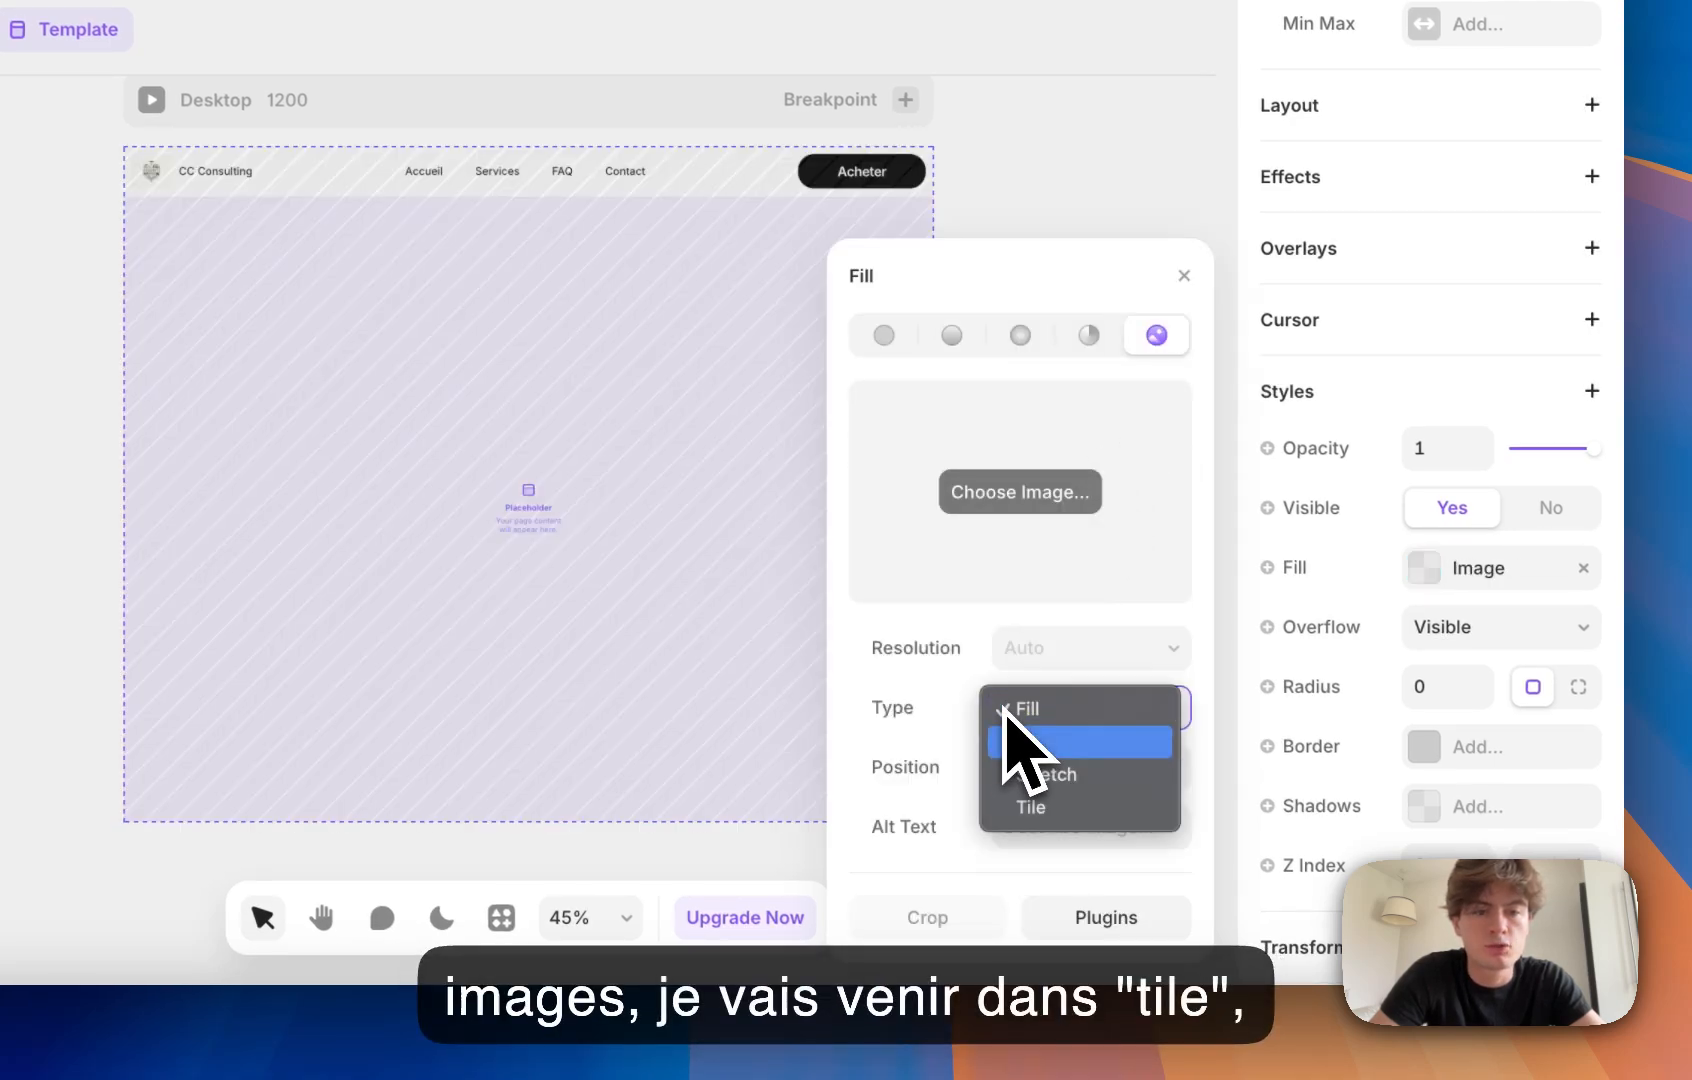
pyautogui.click(1015, 808)
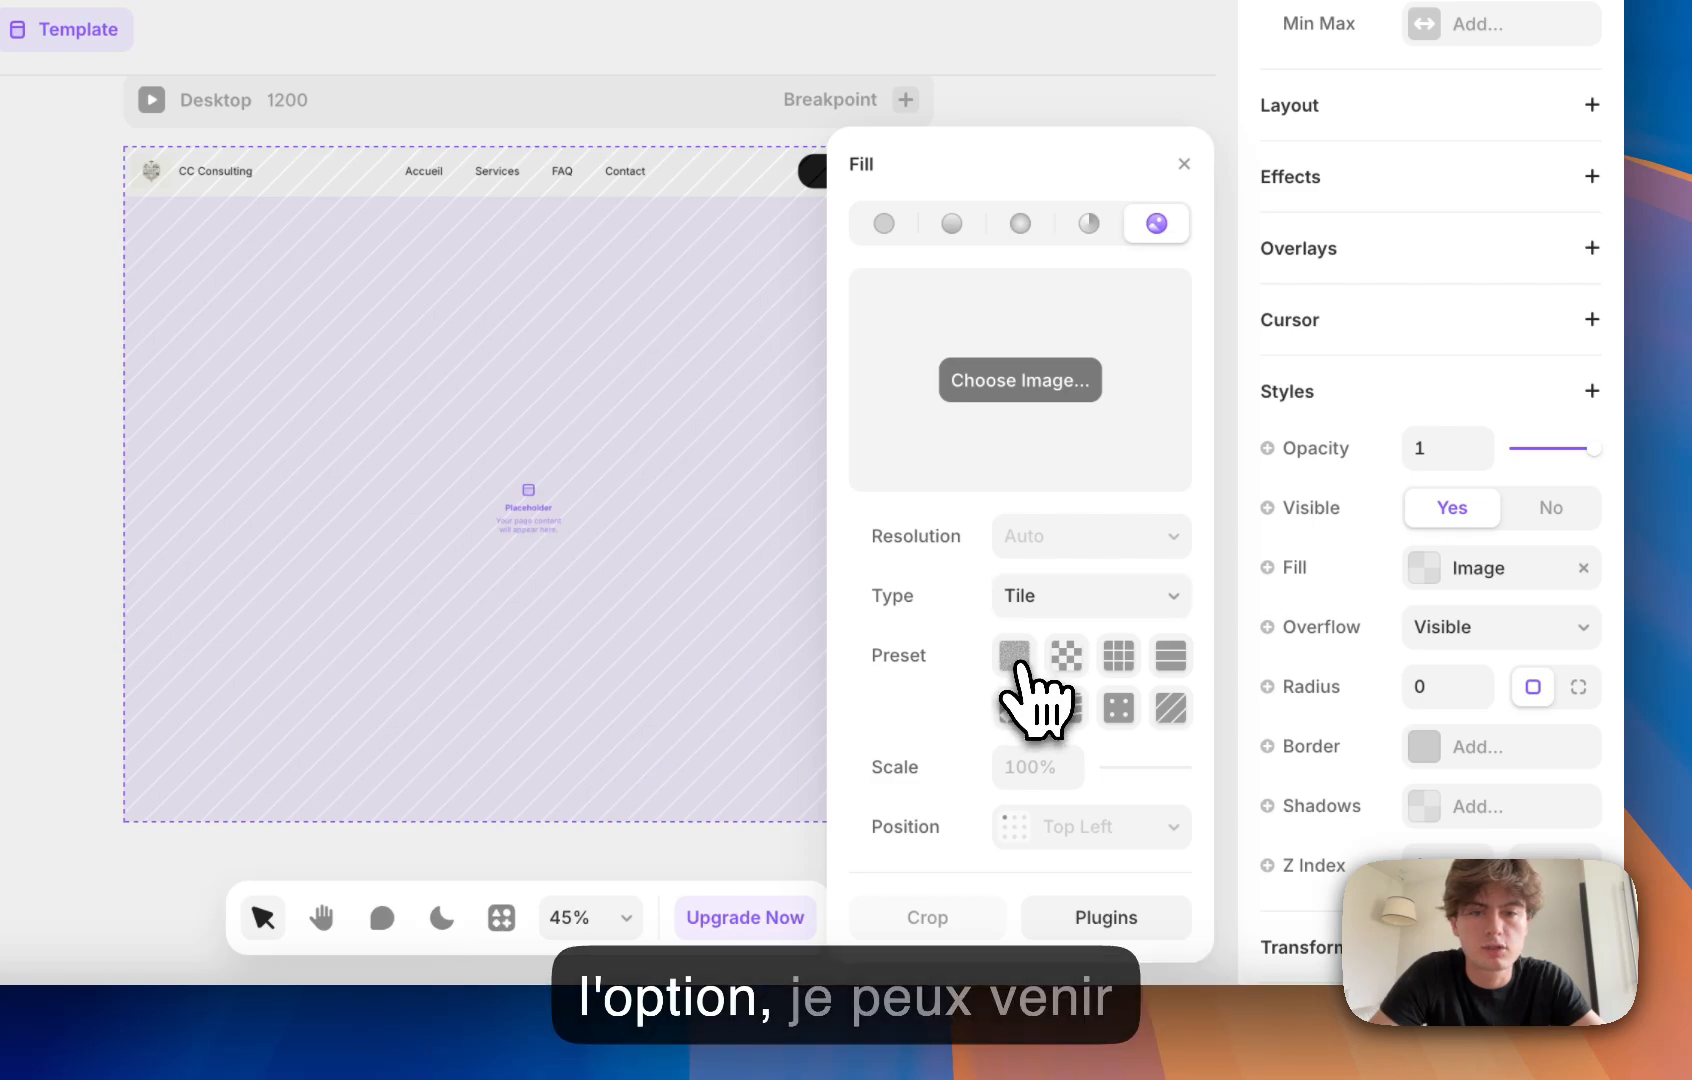
pyautogui.click(1014, 656)
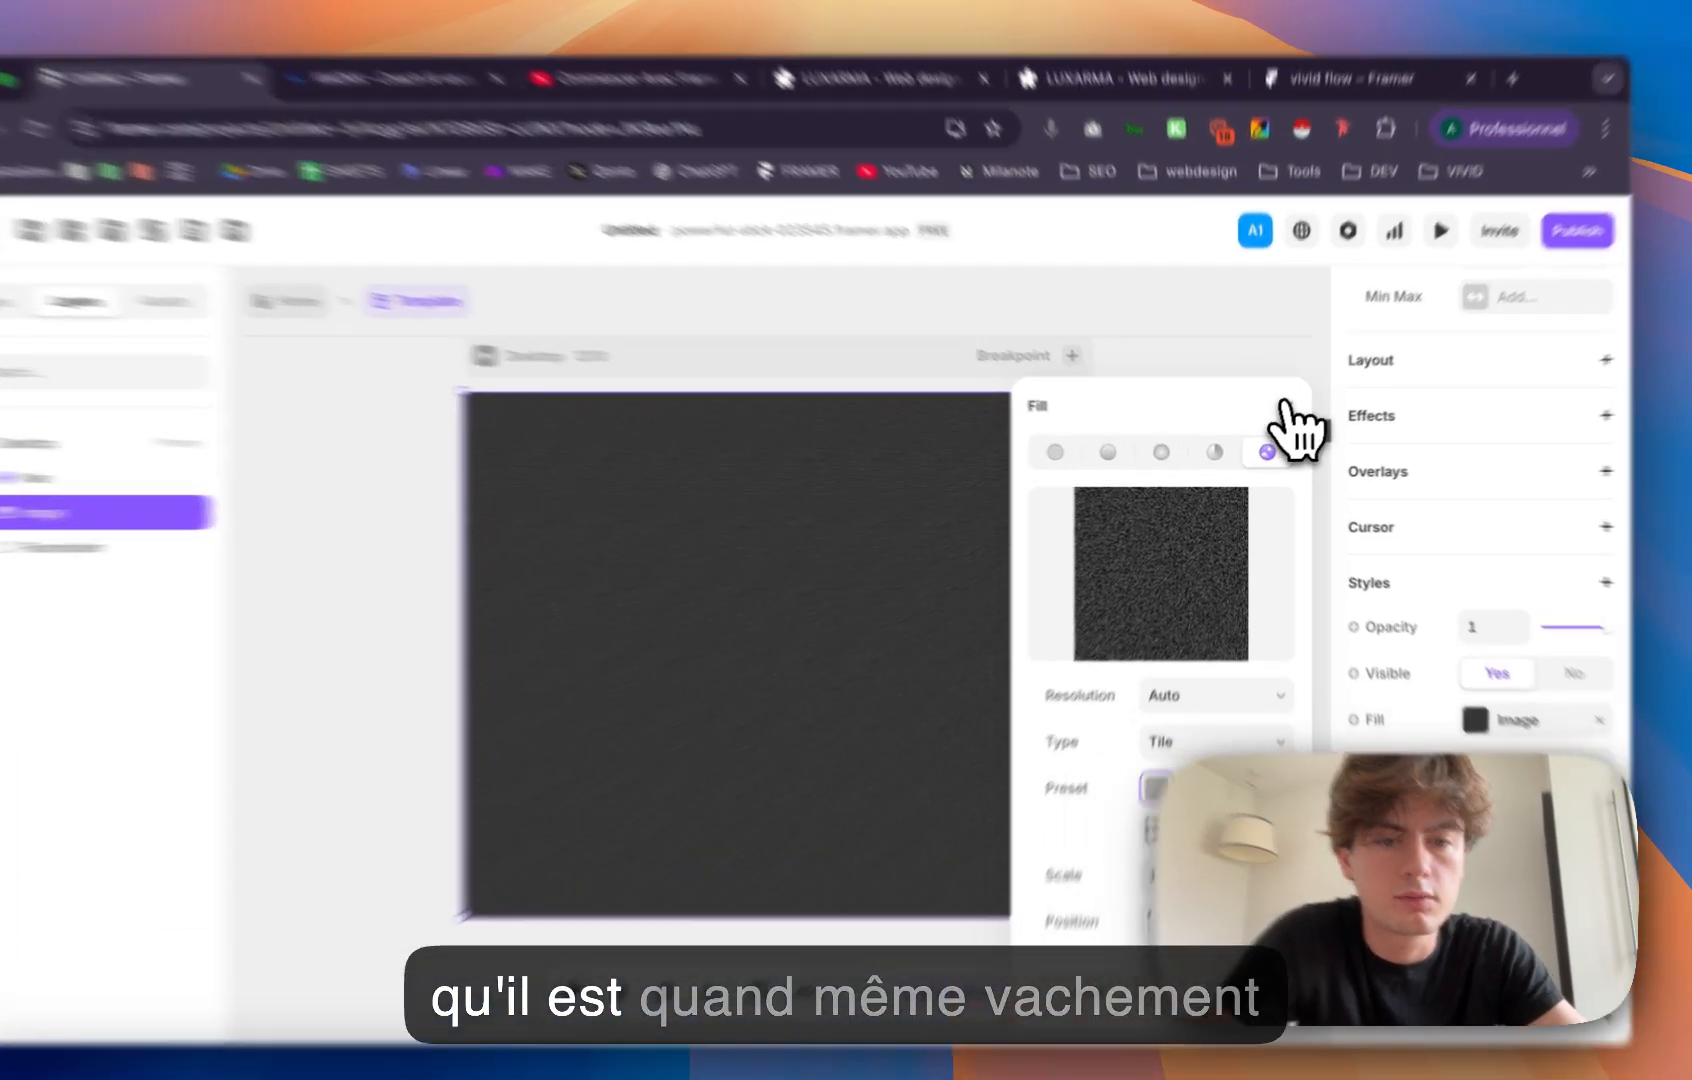
pyautogui.click(1280, 414)
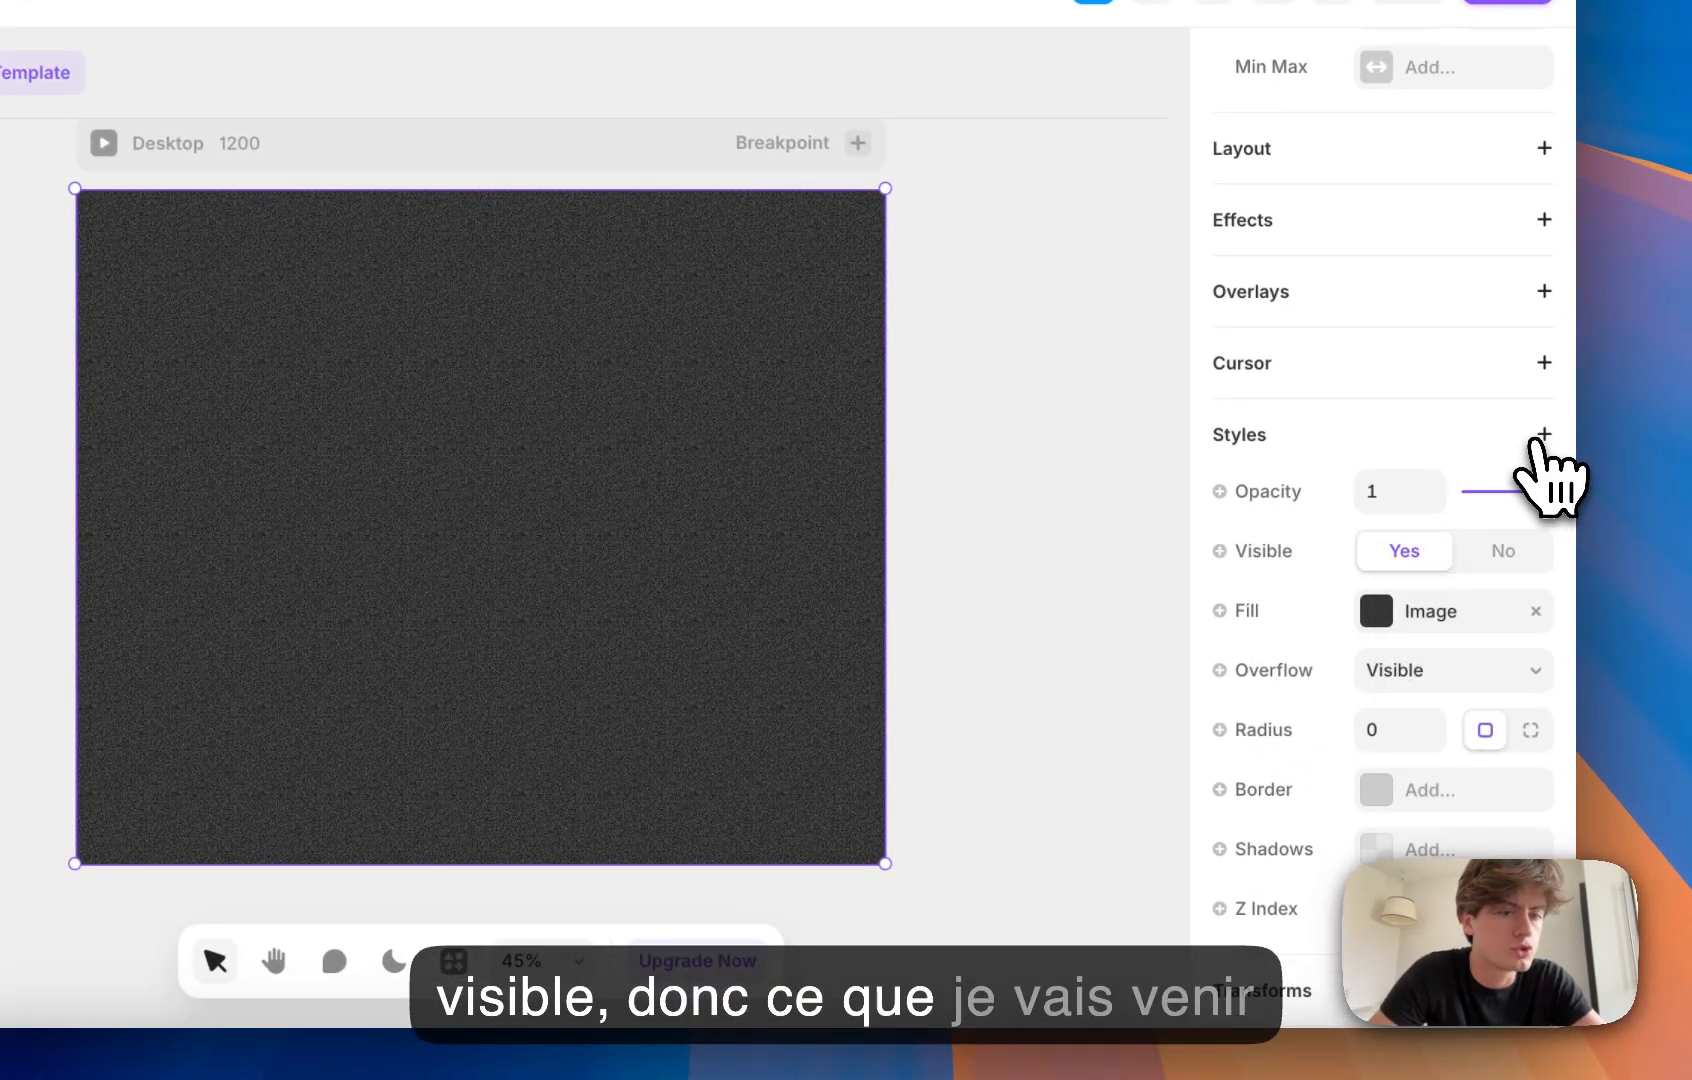
# Step: Add a Blending style to the grain image, set it to Screen and examine the grain up close
pyautogui.click(1540, 436)
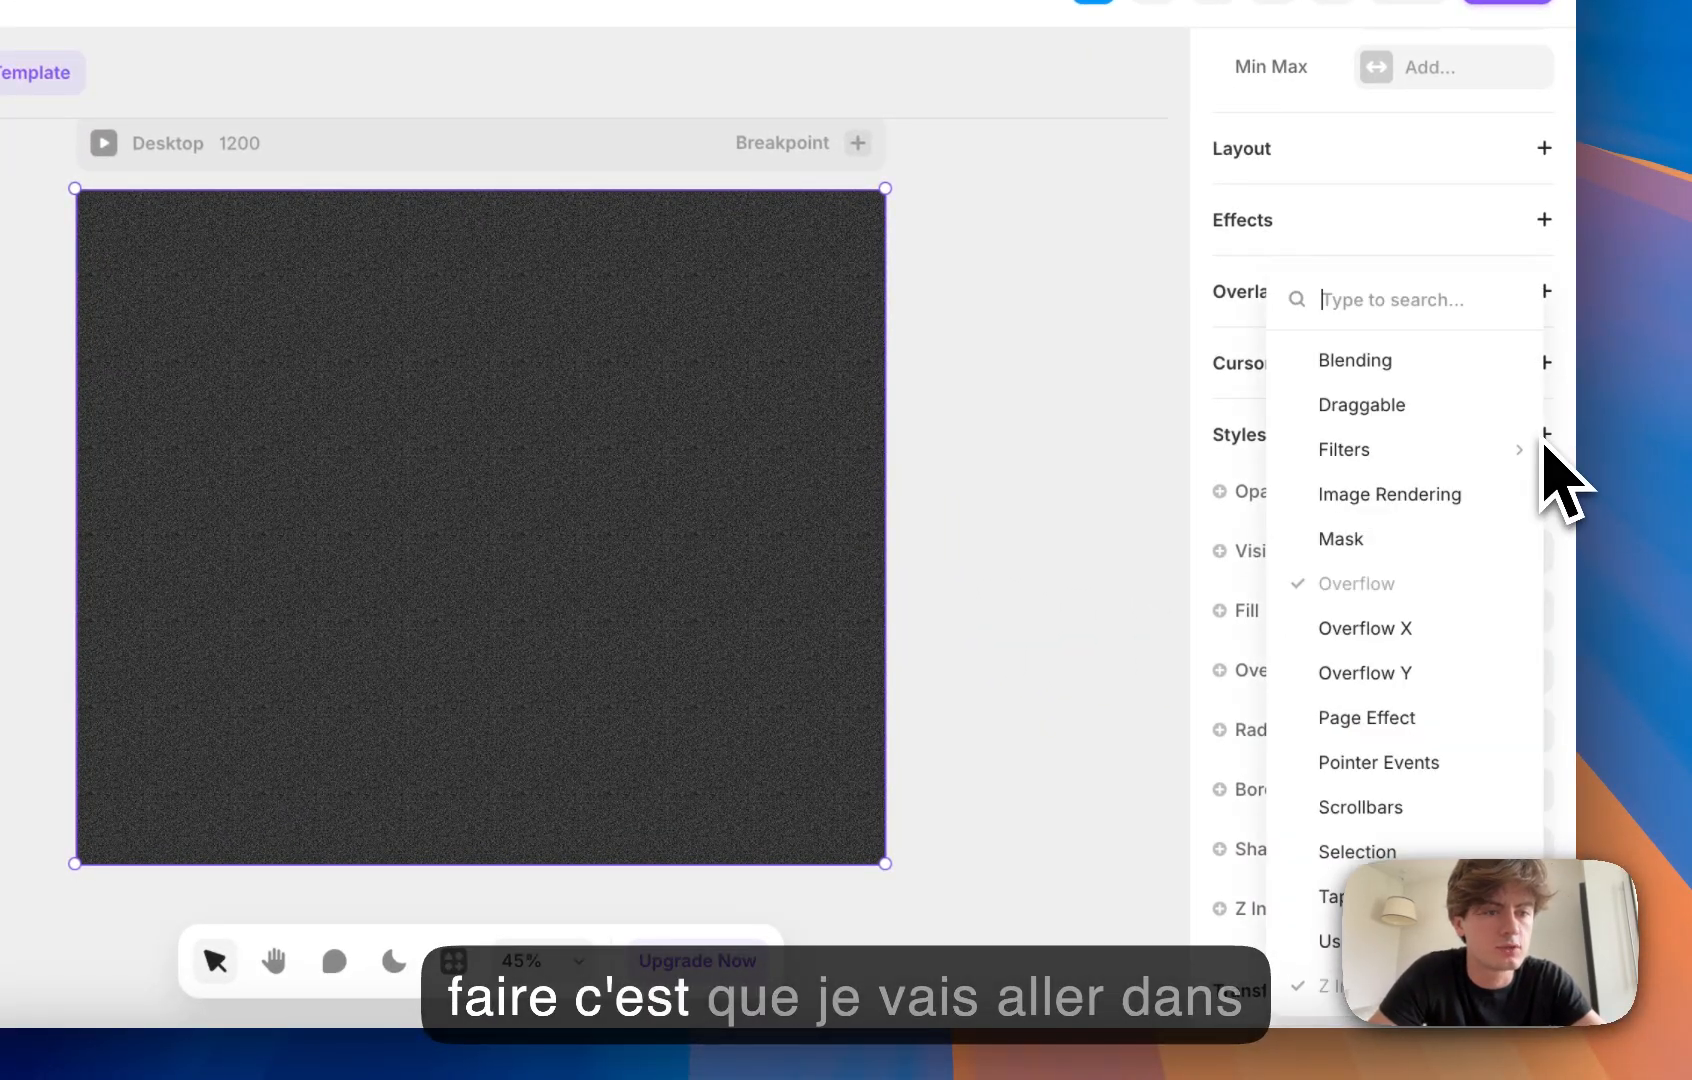
pyautogui.click(1413, 366)
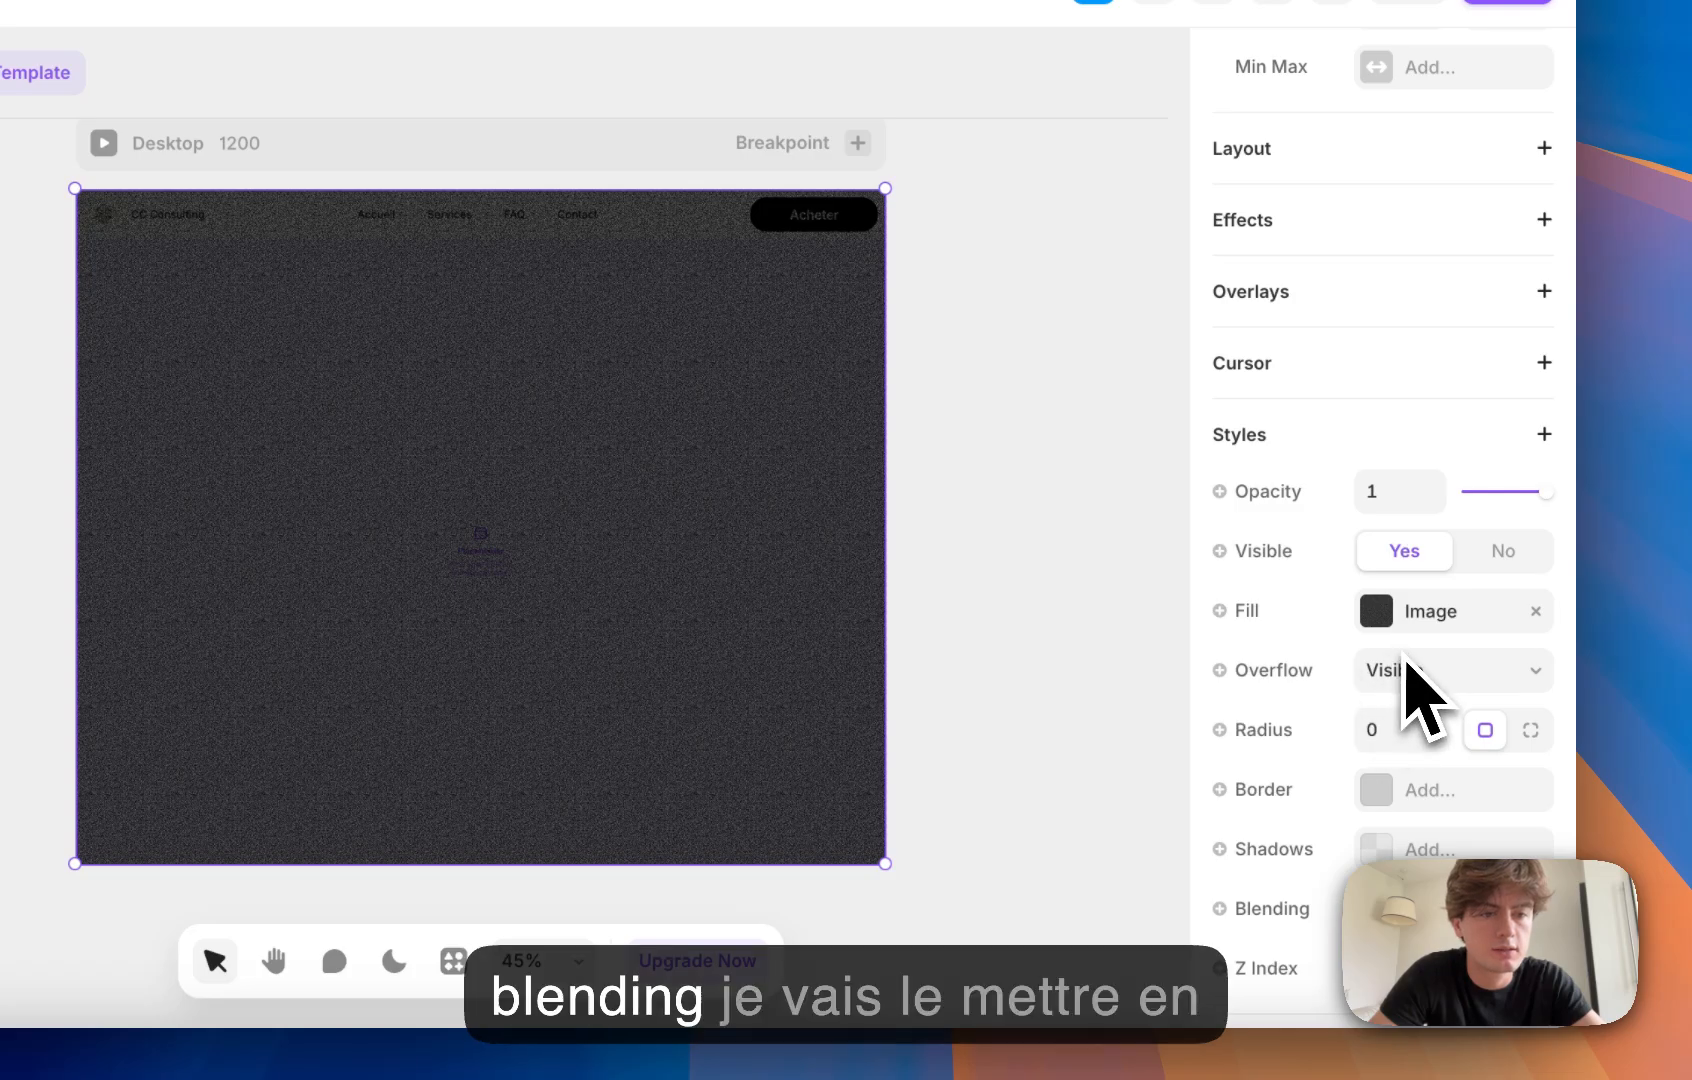
pyautogui.scroll(-1, 1397, 712)
pyautogui.scroll(-3, 1440, 930)
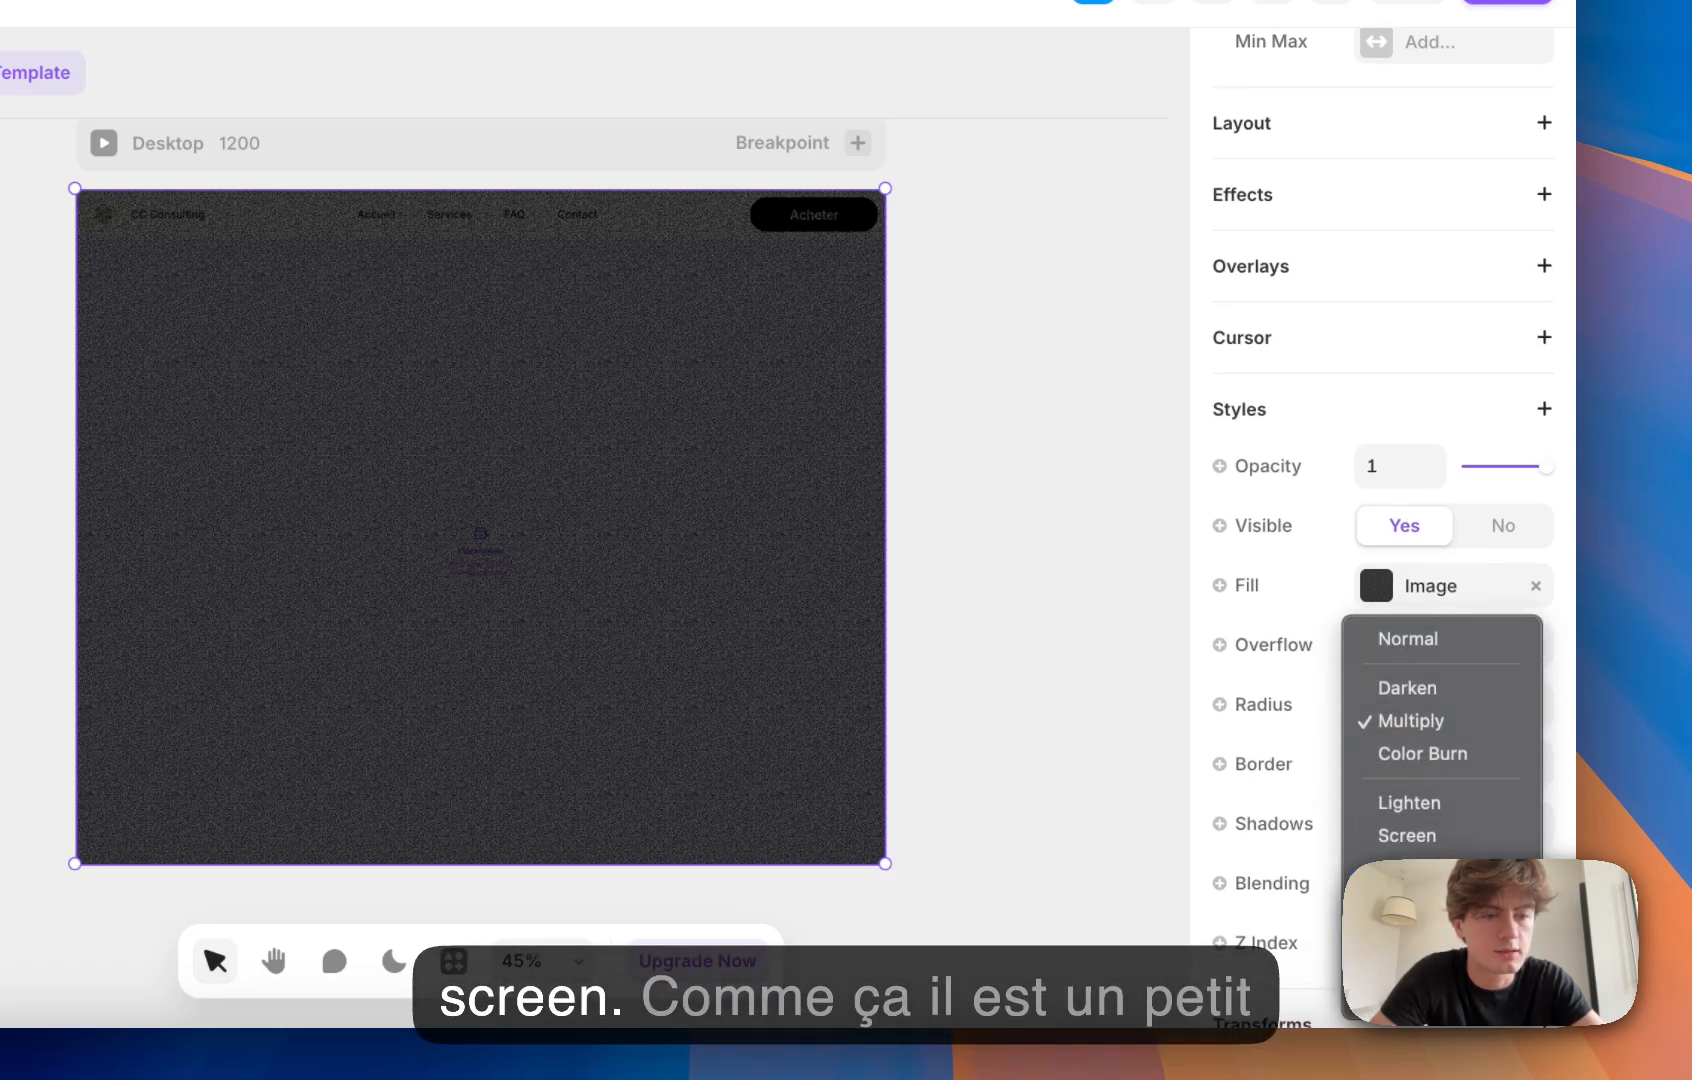
pyautogui.click(1407, 836)
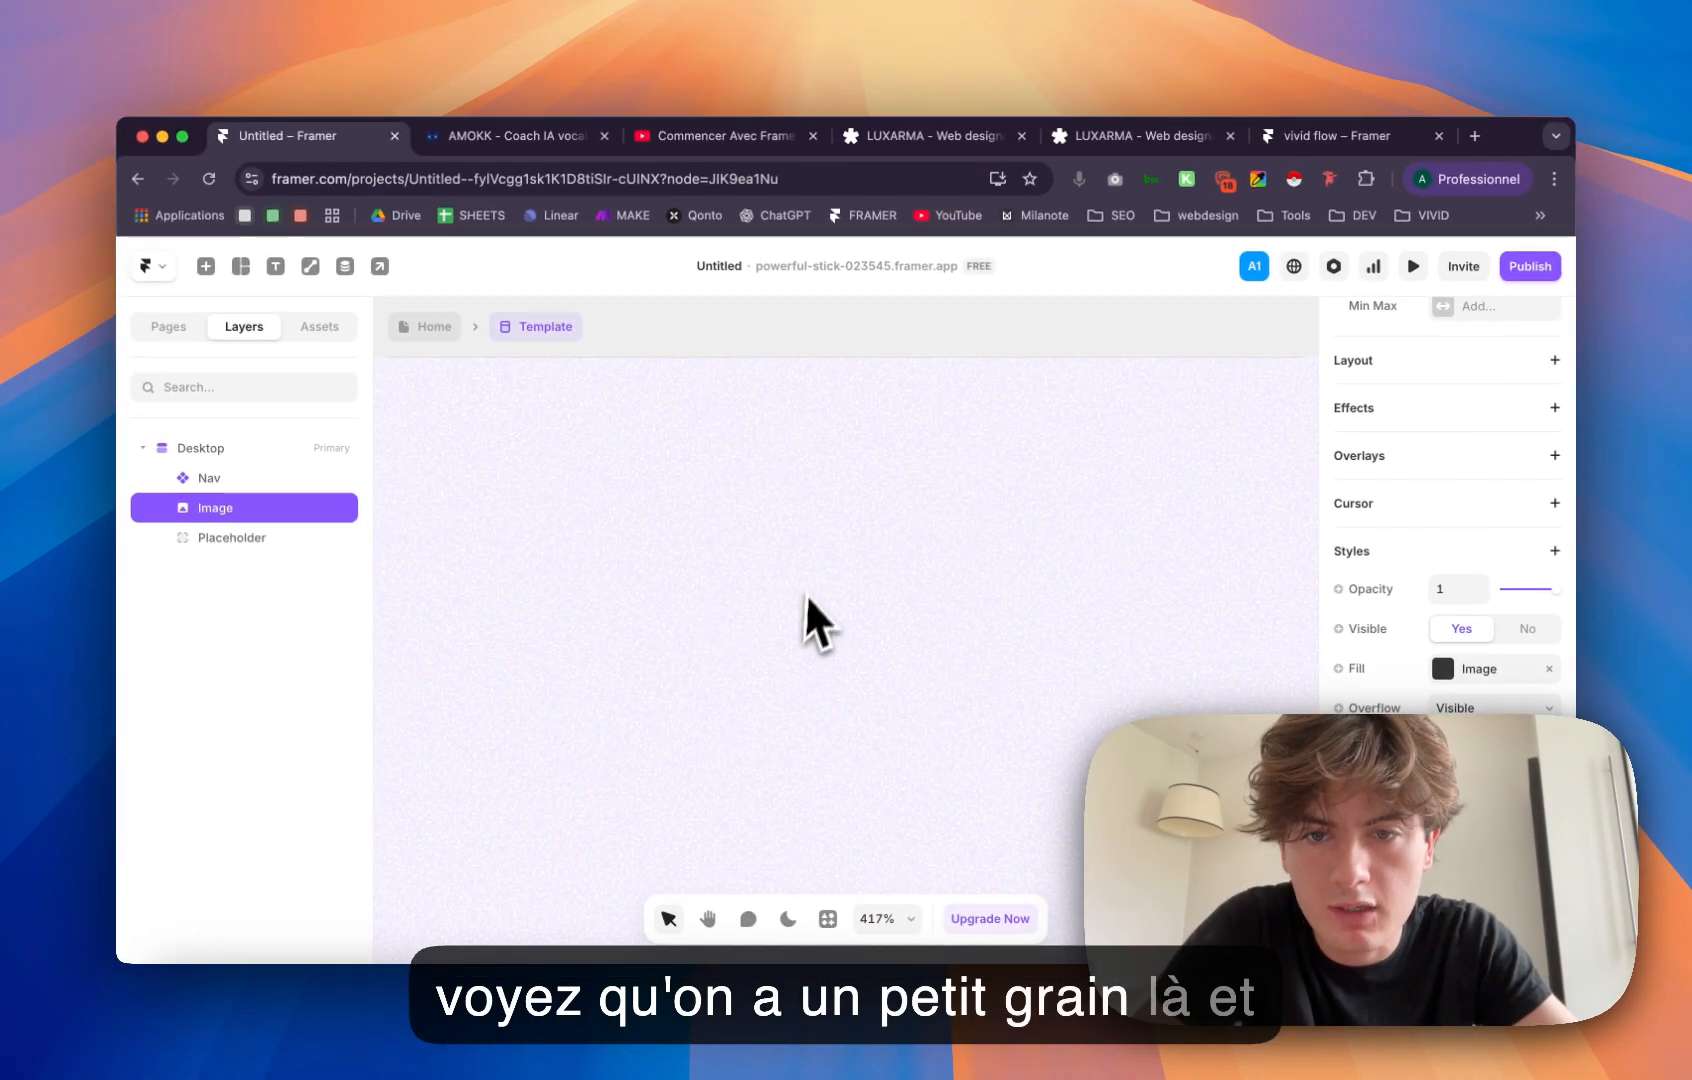
pyautogui.scroll(2, 794, 557)
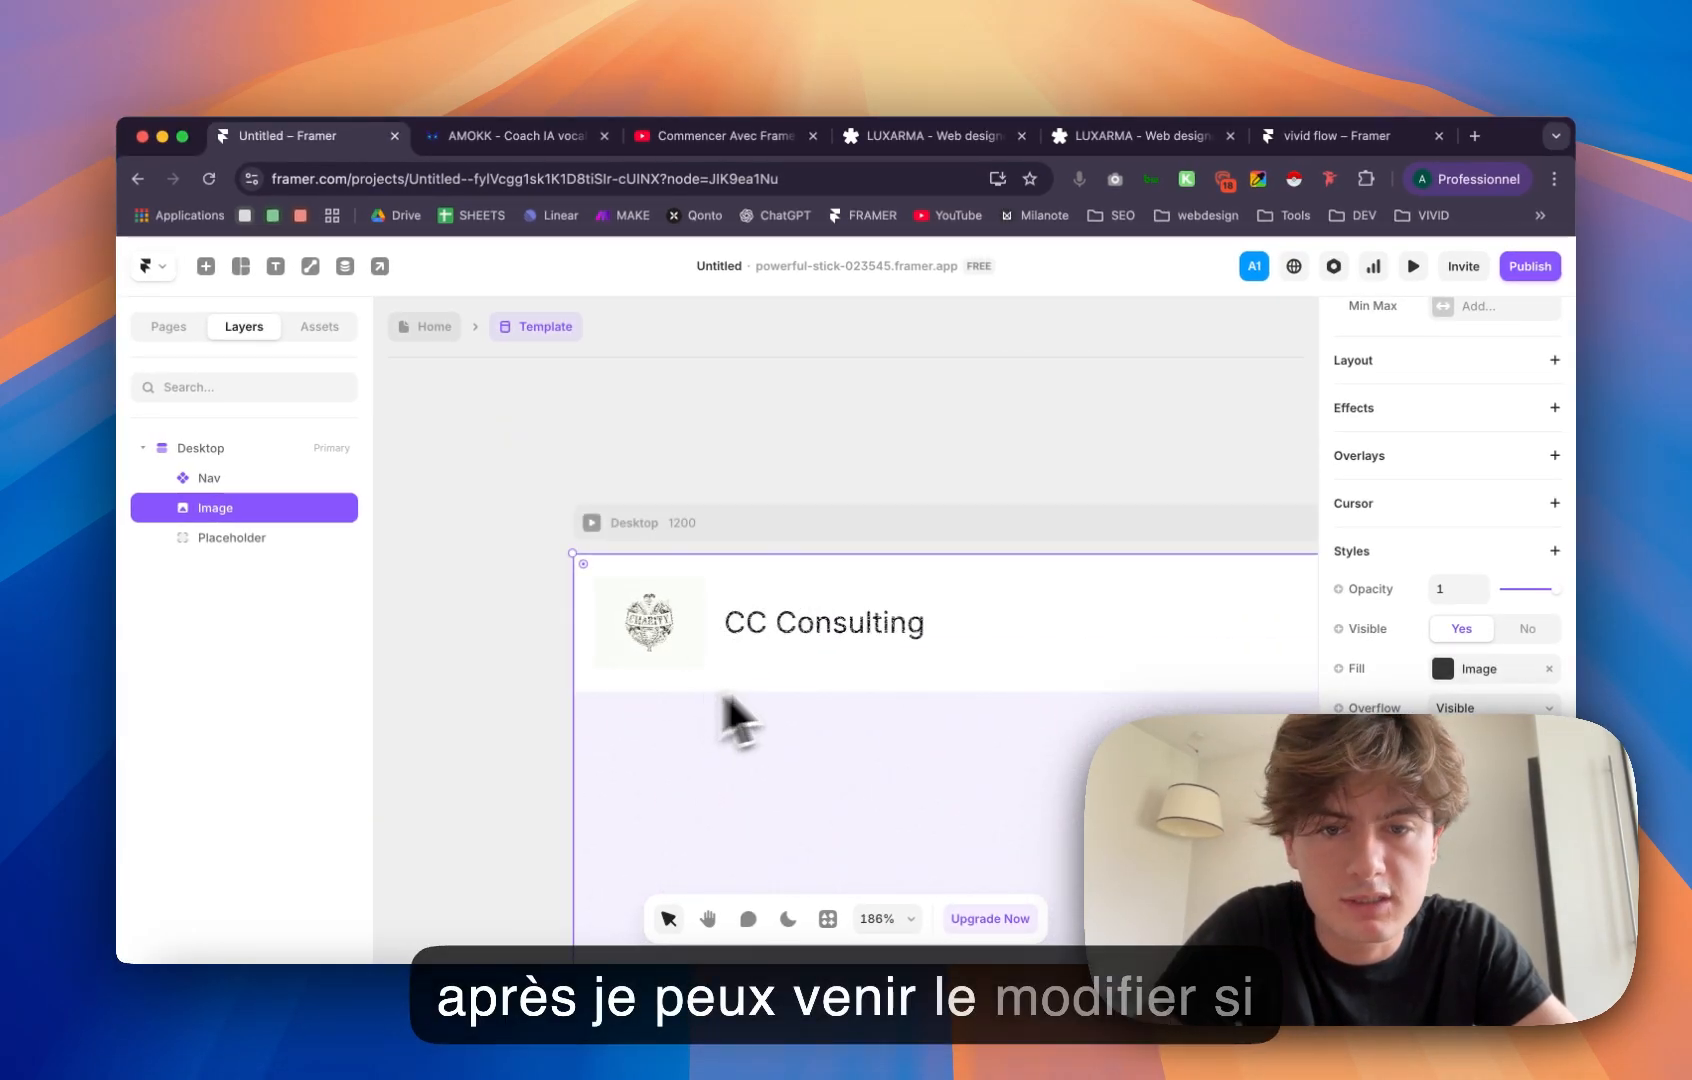
pyautogui.scroll(-1, 894, 648)
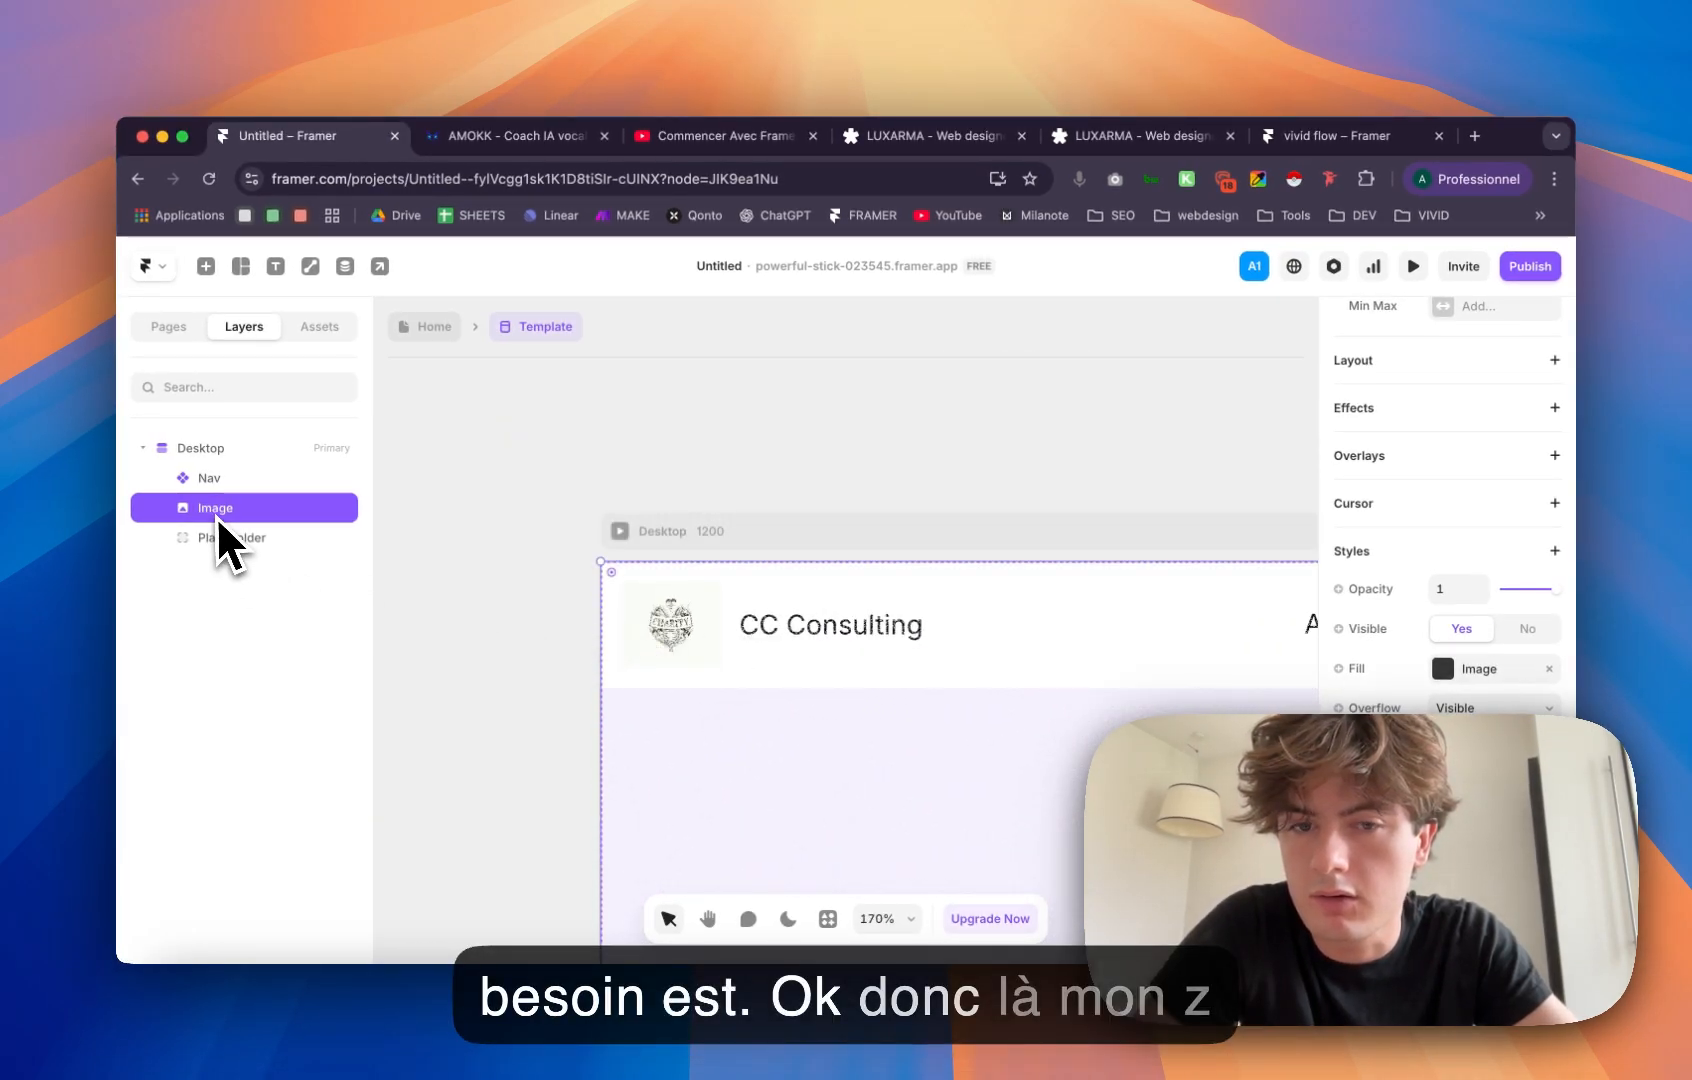
# Step: Try a Z Index of 1 on the grain image and set it back to 0
pyautogui.scroll(-3, 1500, 820)
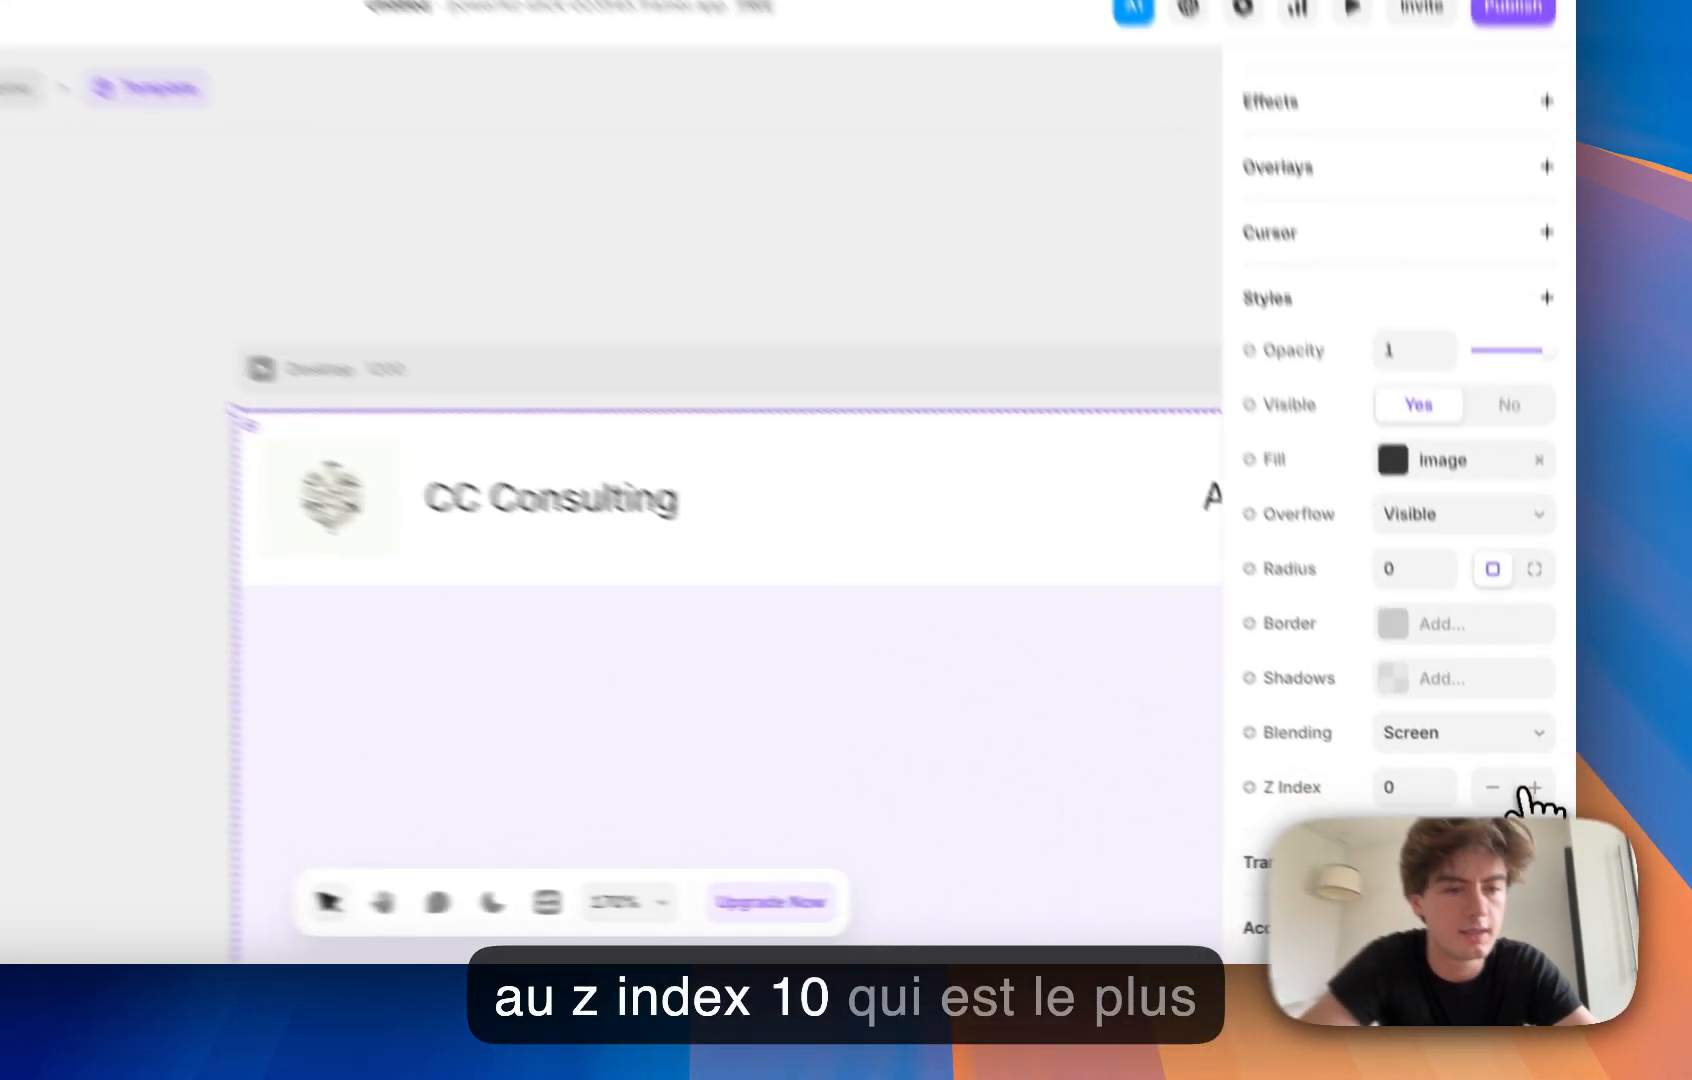
pyautogui.click(1545, 835)
pyautogui.click(1545, 835)
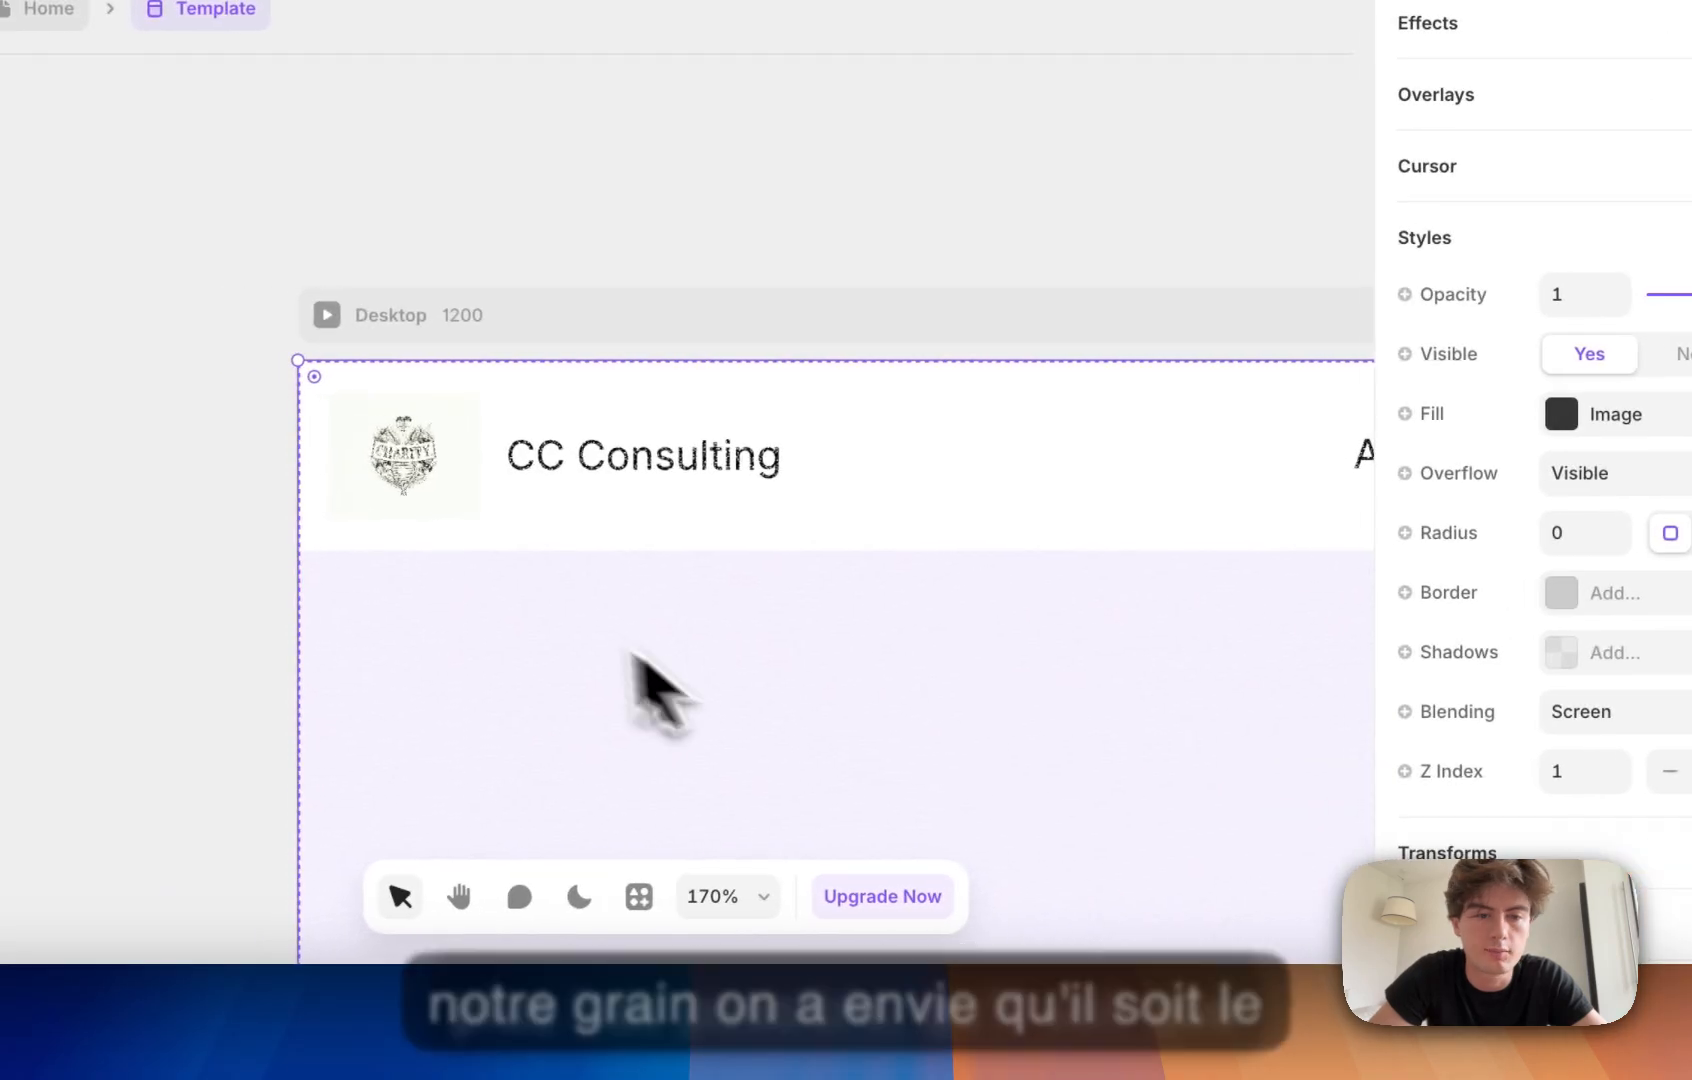
pyautogui.click(1669, 771)
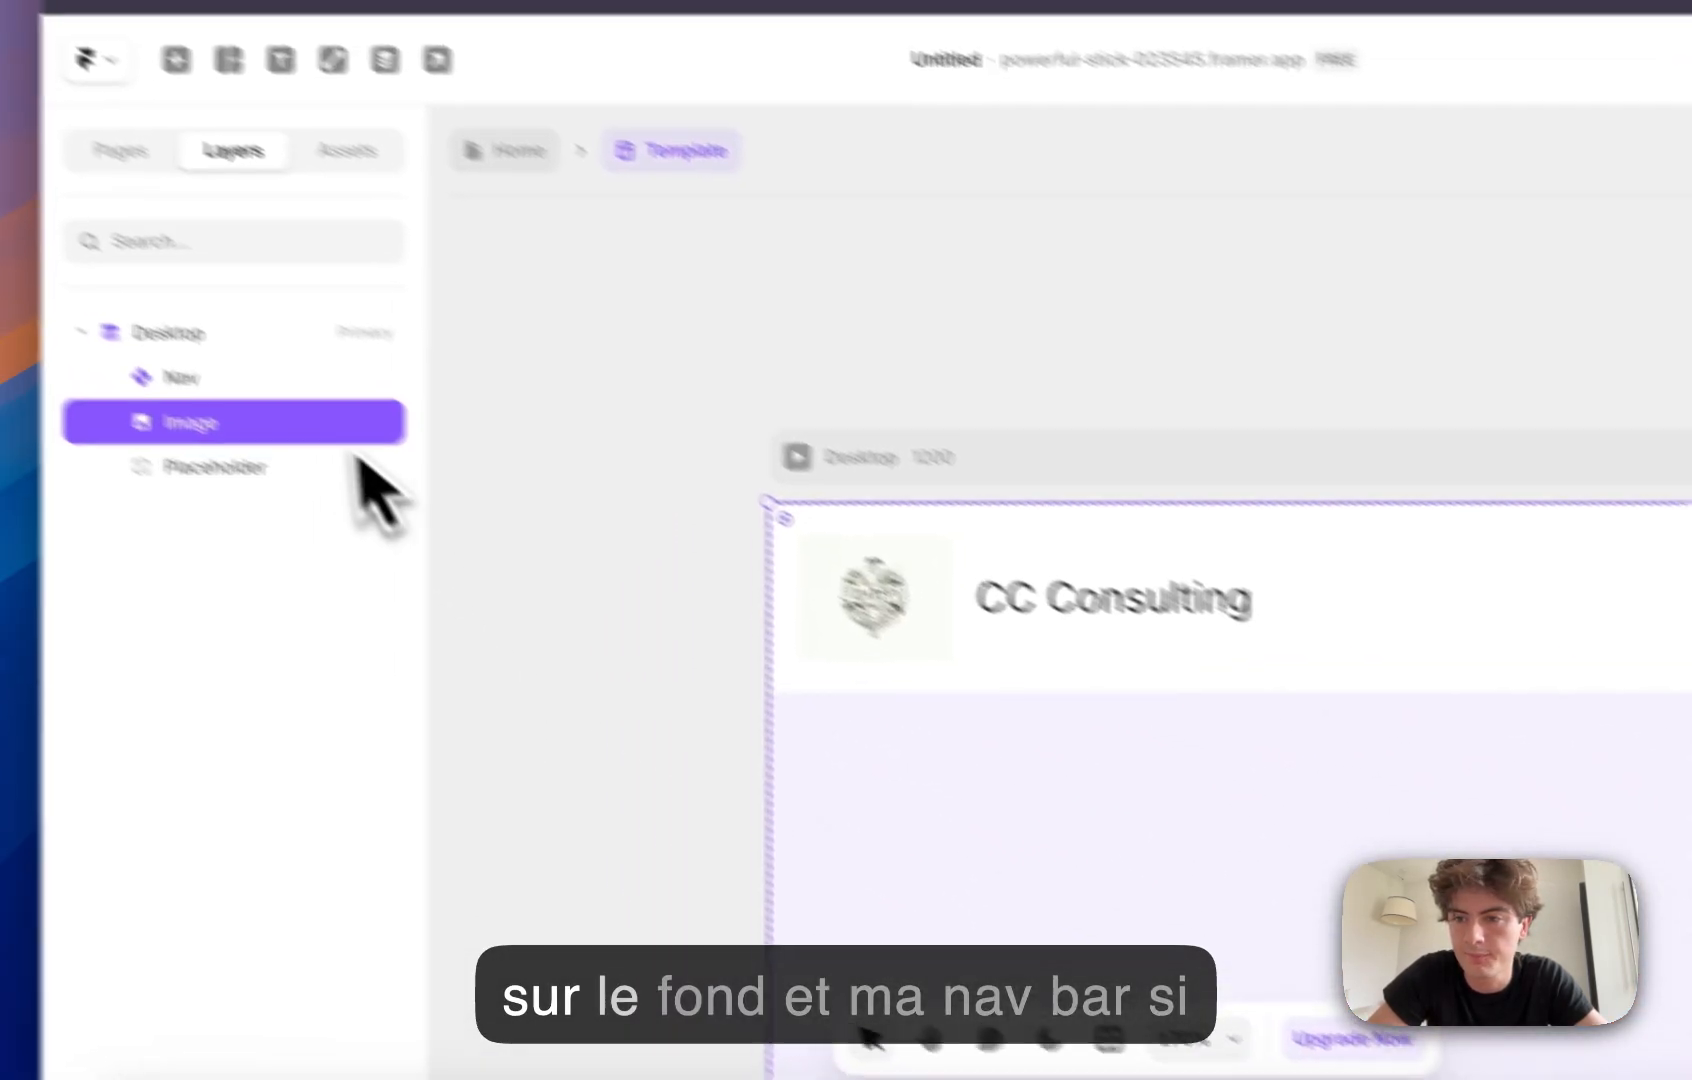
# Step: Add a Z Index of 1 to the Nav component so it sits above the grain image
pyautogui.click(280, 383)
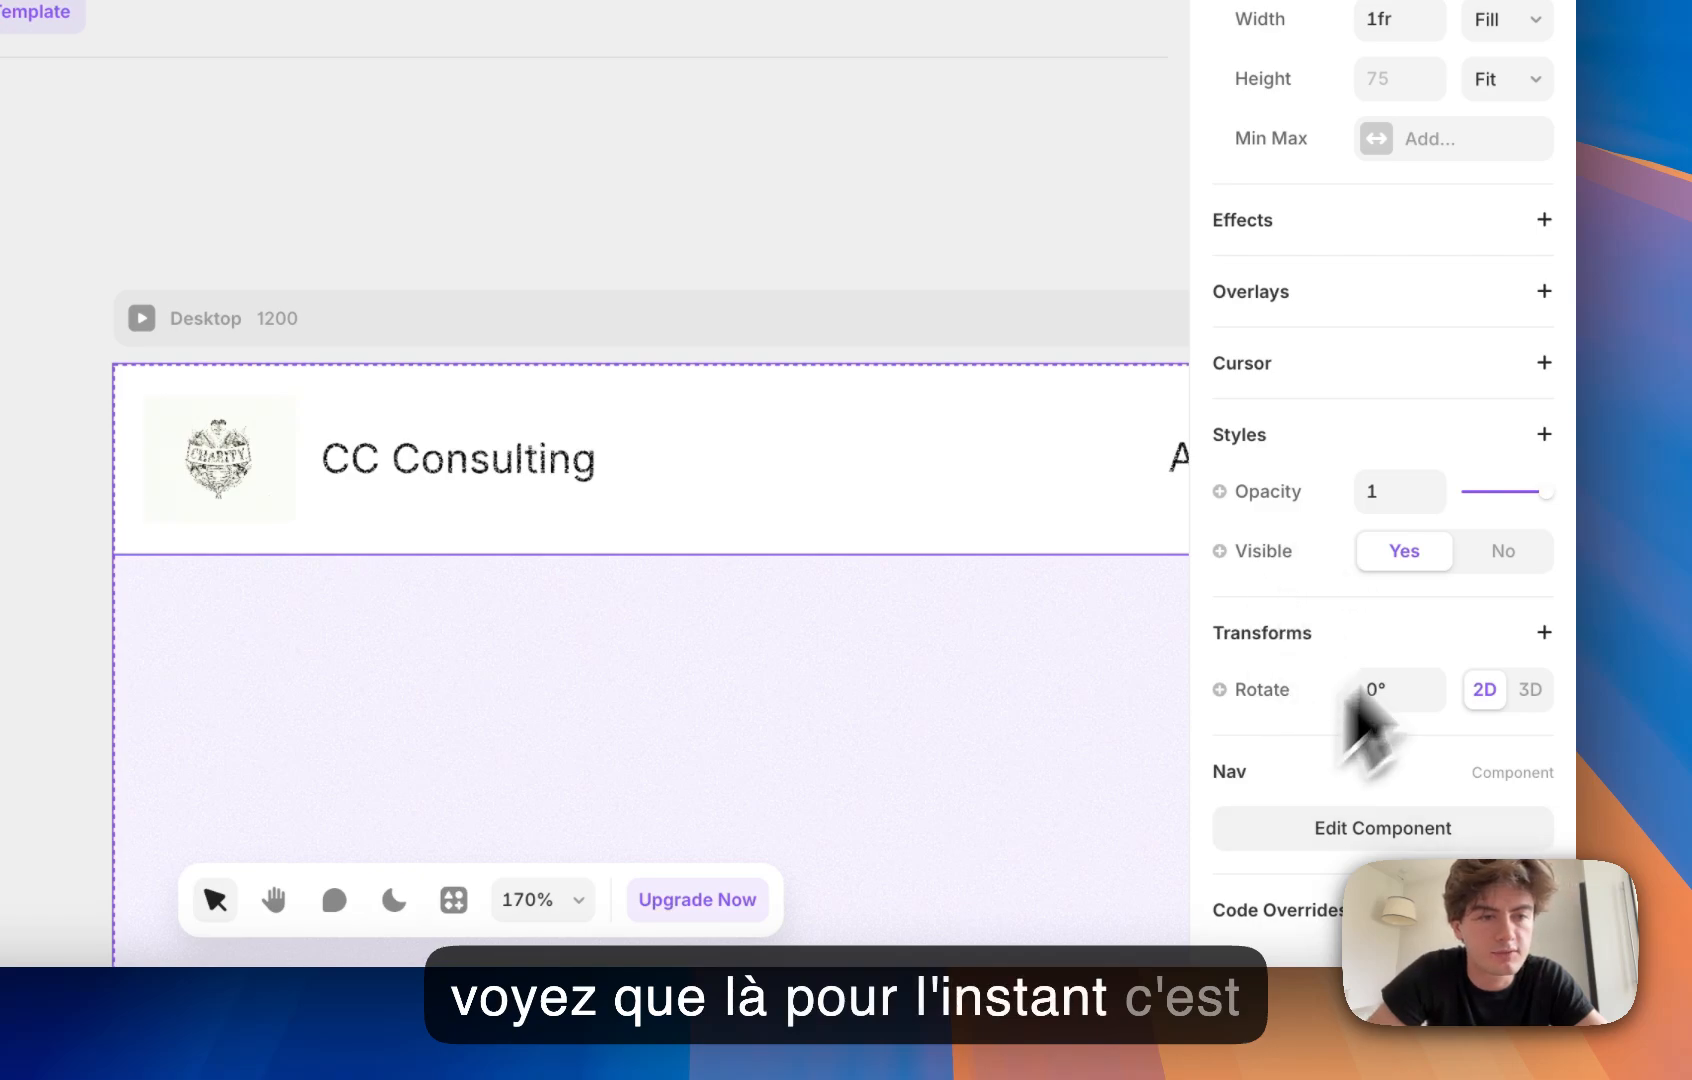
pyautogui.click(1545, 435)
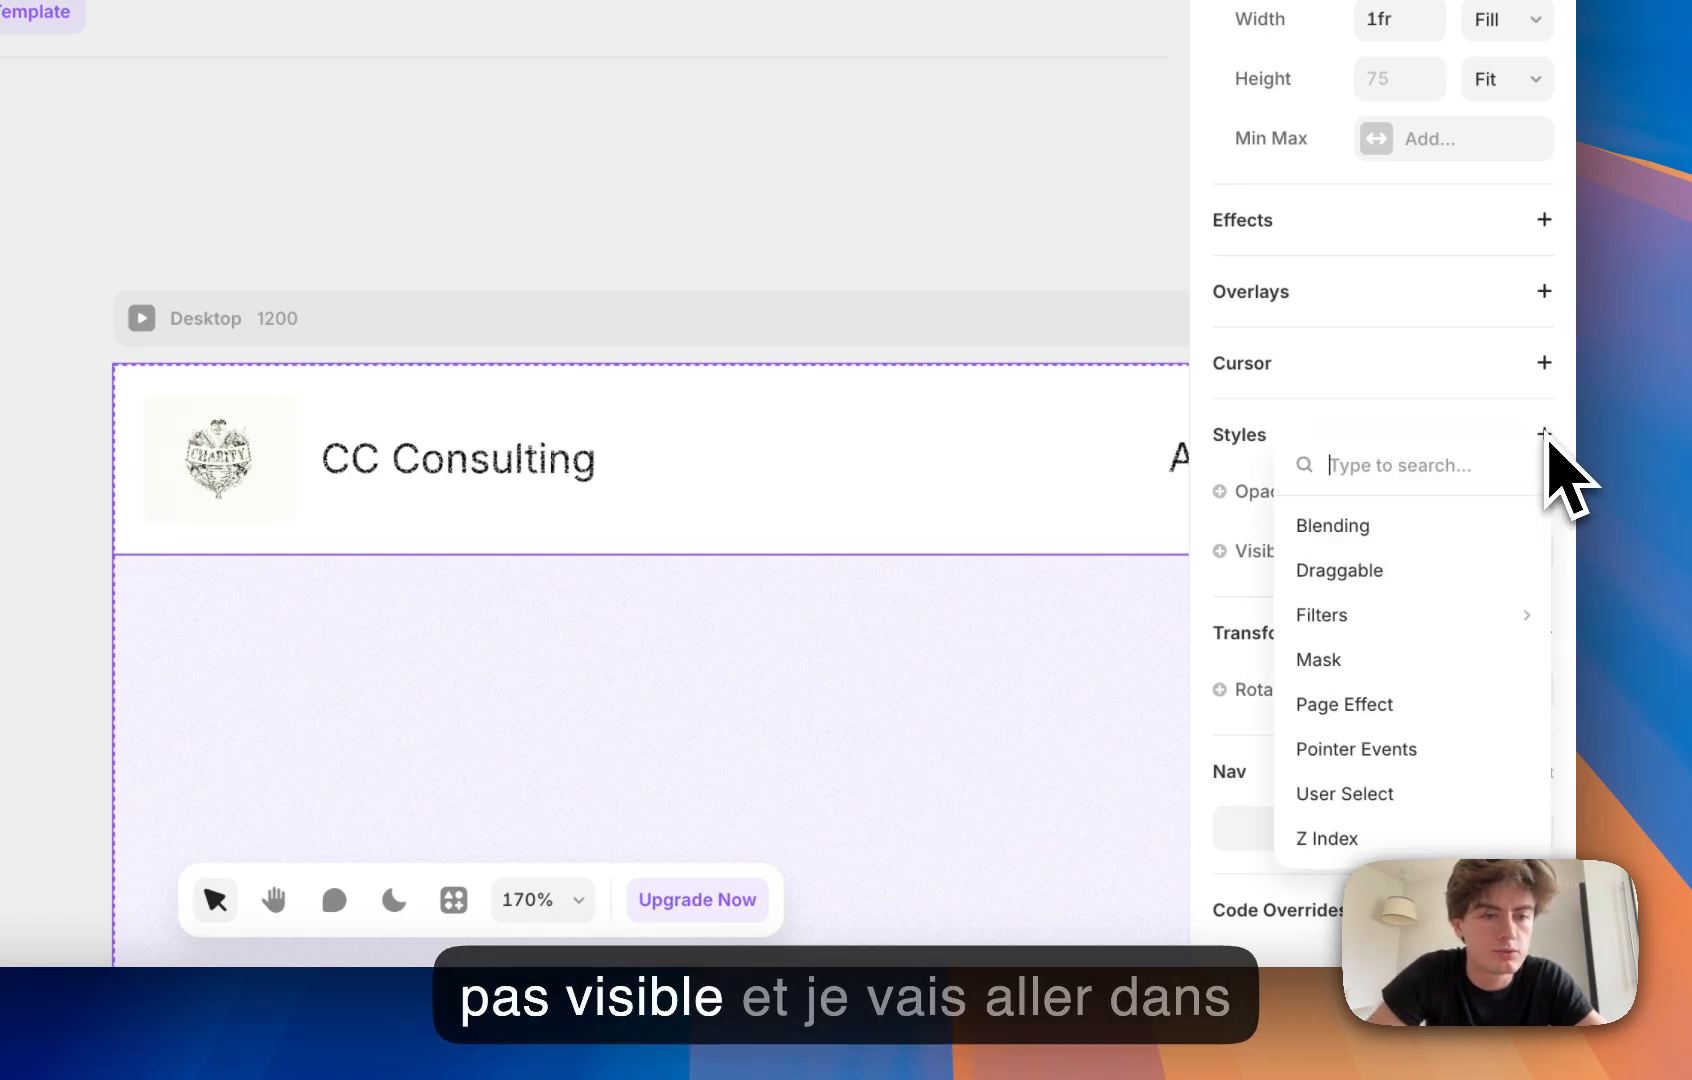
pyautogui.click(1318, 840)
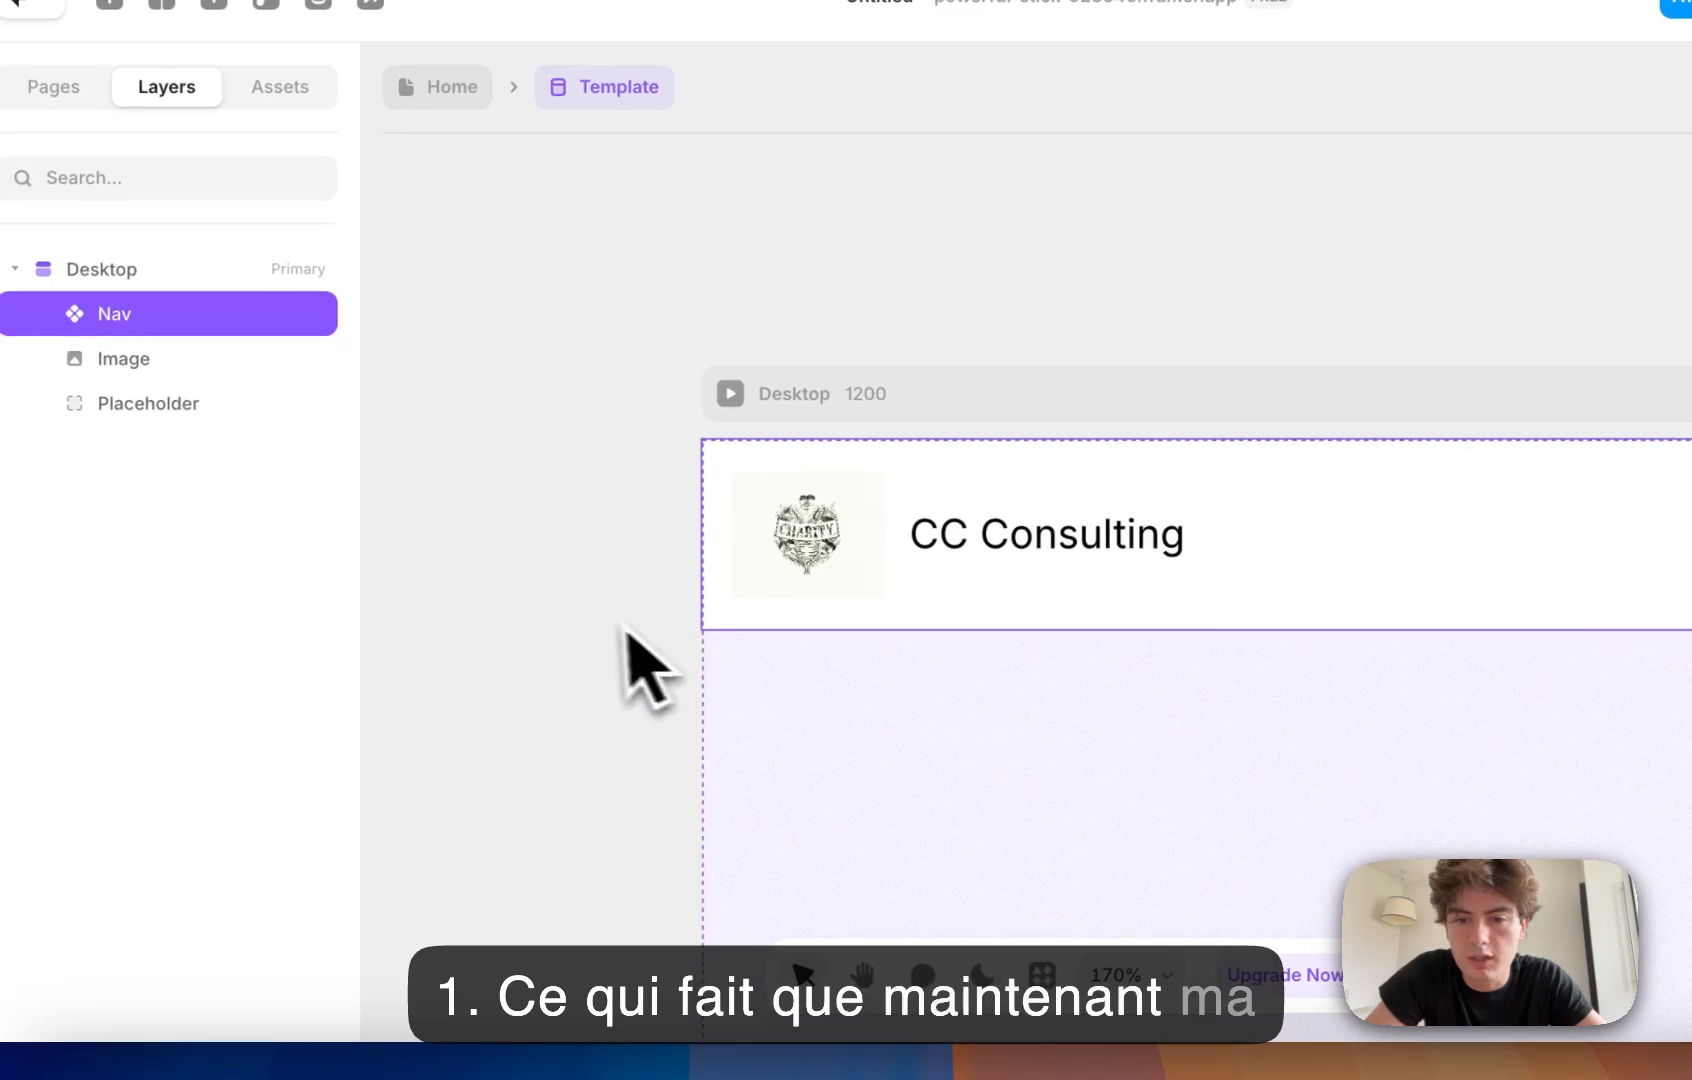
pyautogui.click(626, 630)
pyautogui.scroll(5, 906, 604)
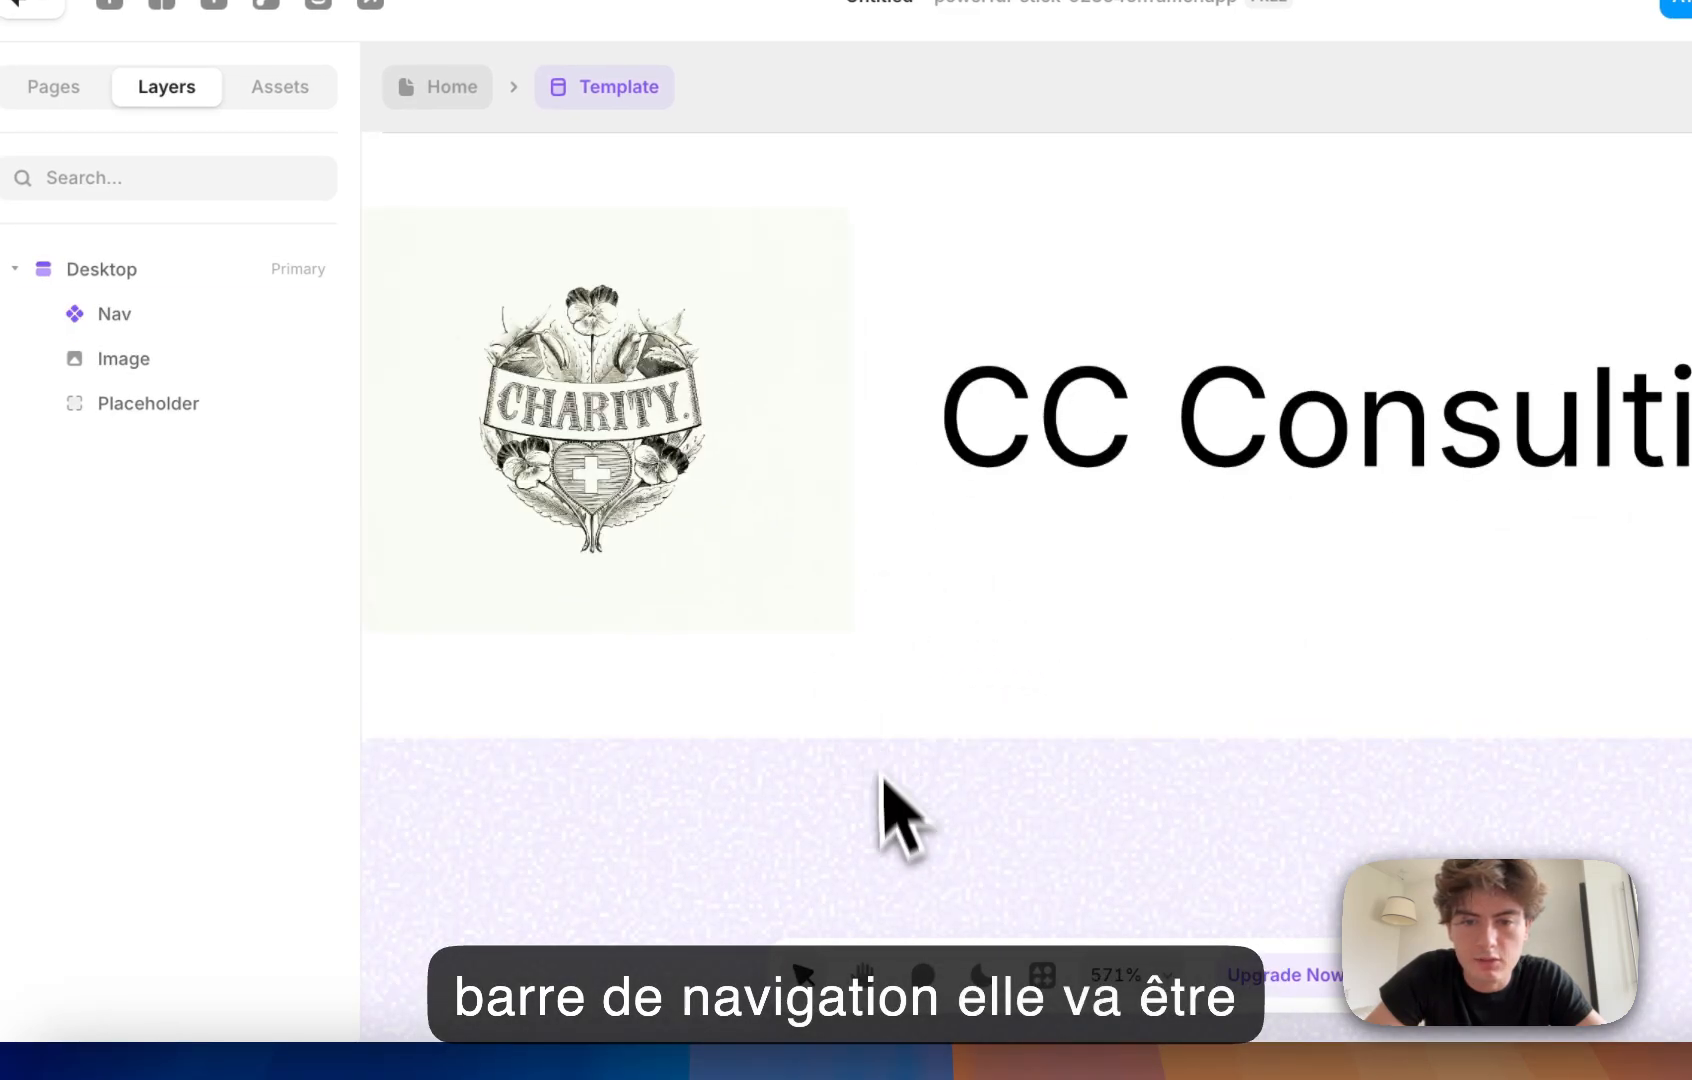
pyautogui.scroll(-3, 905, 885)
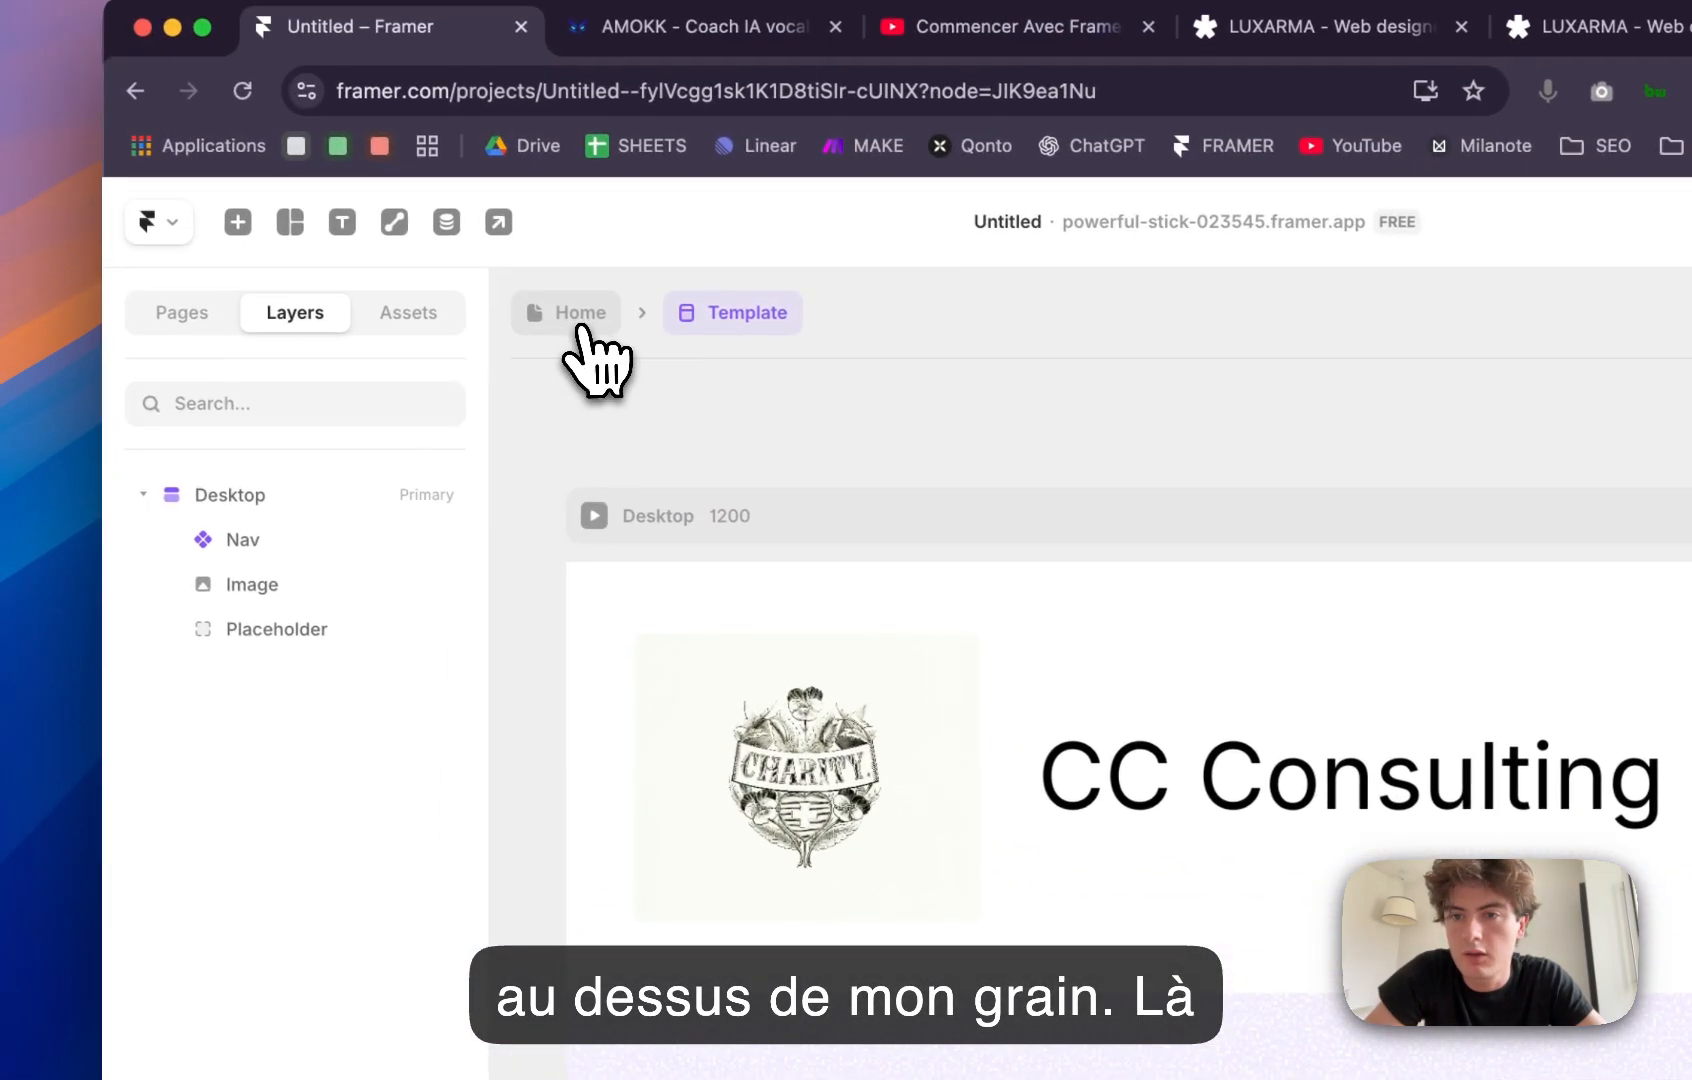
# Step: Return to the Home page and examine the grain around the navigation bar and hero section
pyautogui.click(452, 87)
pyautogui.scroll(5, 768, 480)
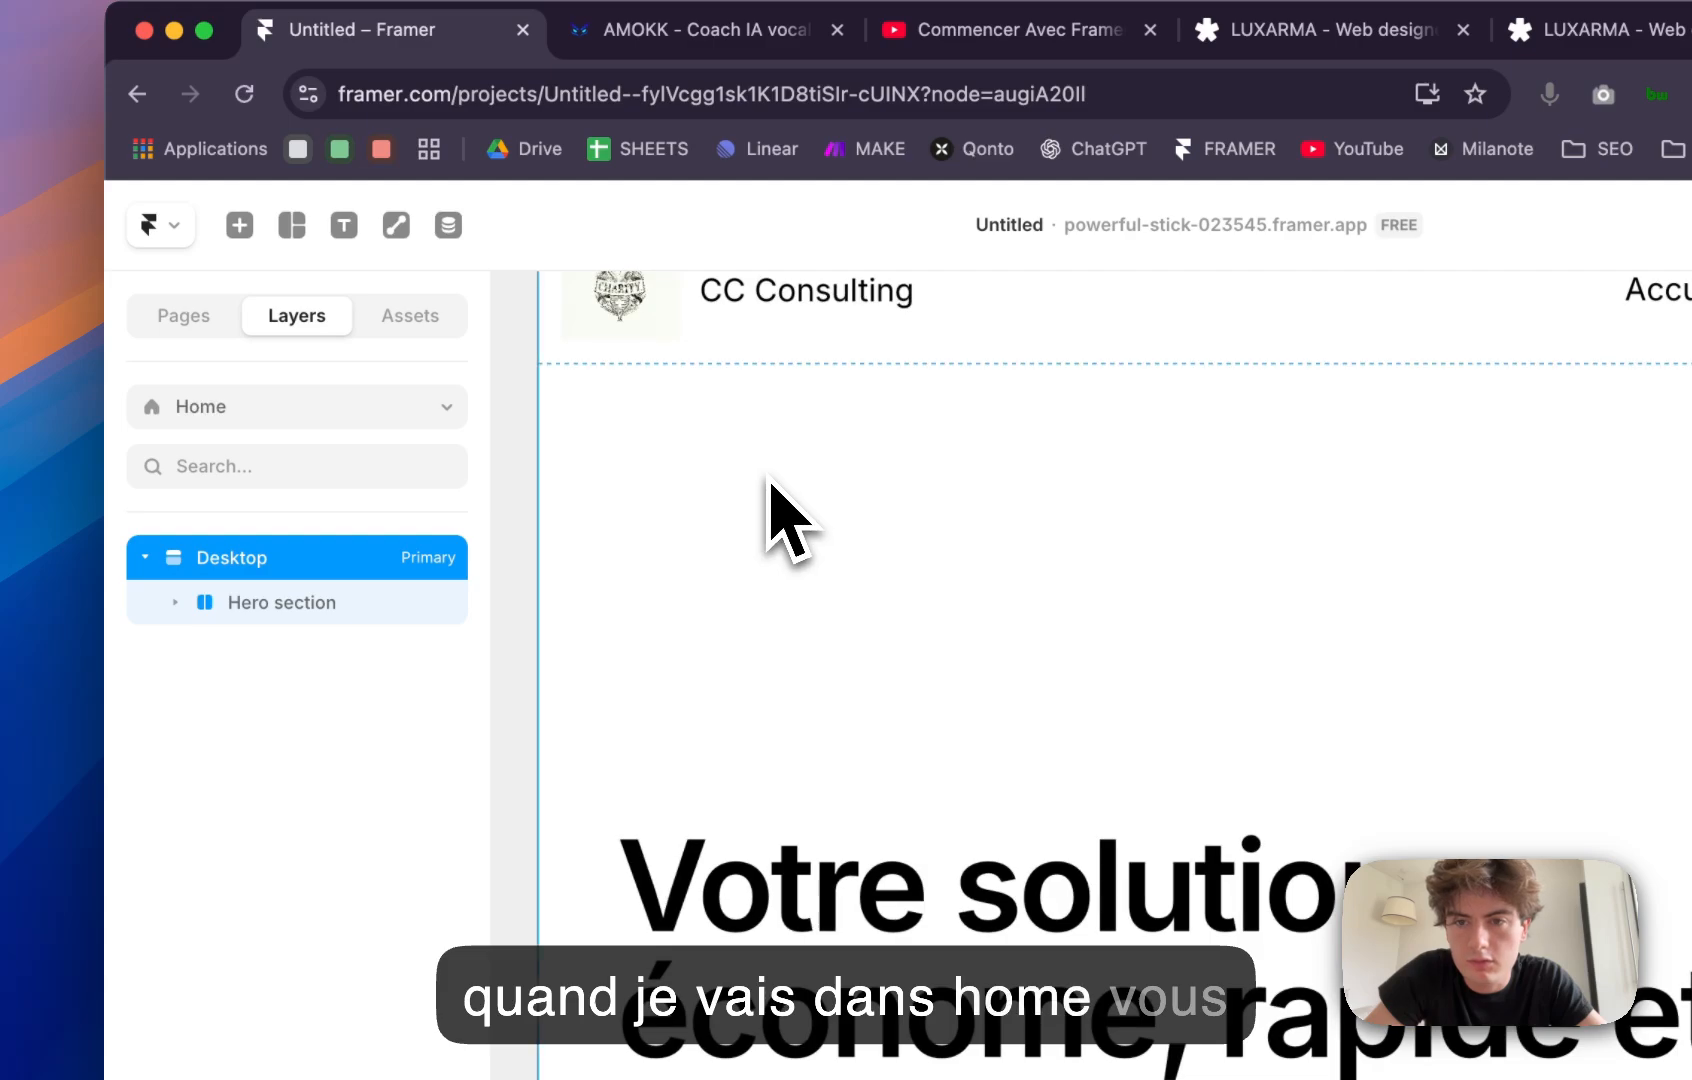
pyautogui.scroll(2, 768, 480)
pyautogui.hscroll(-2, 768, 480)
pyautogui.scroll(3, 706, 652)
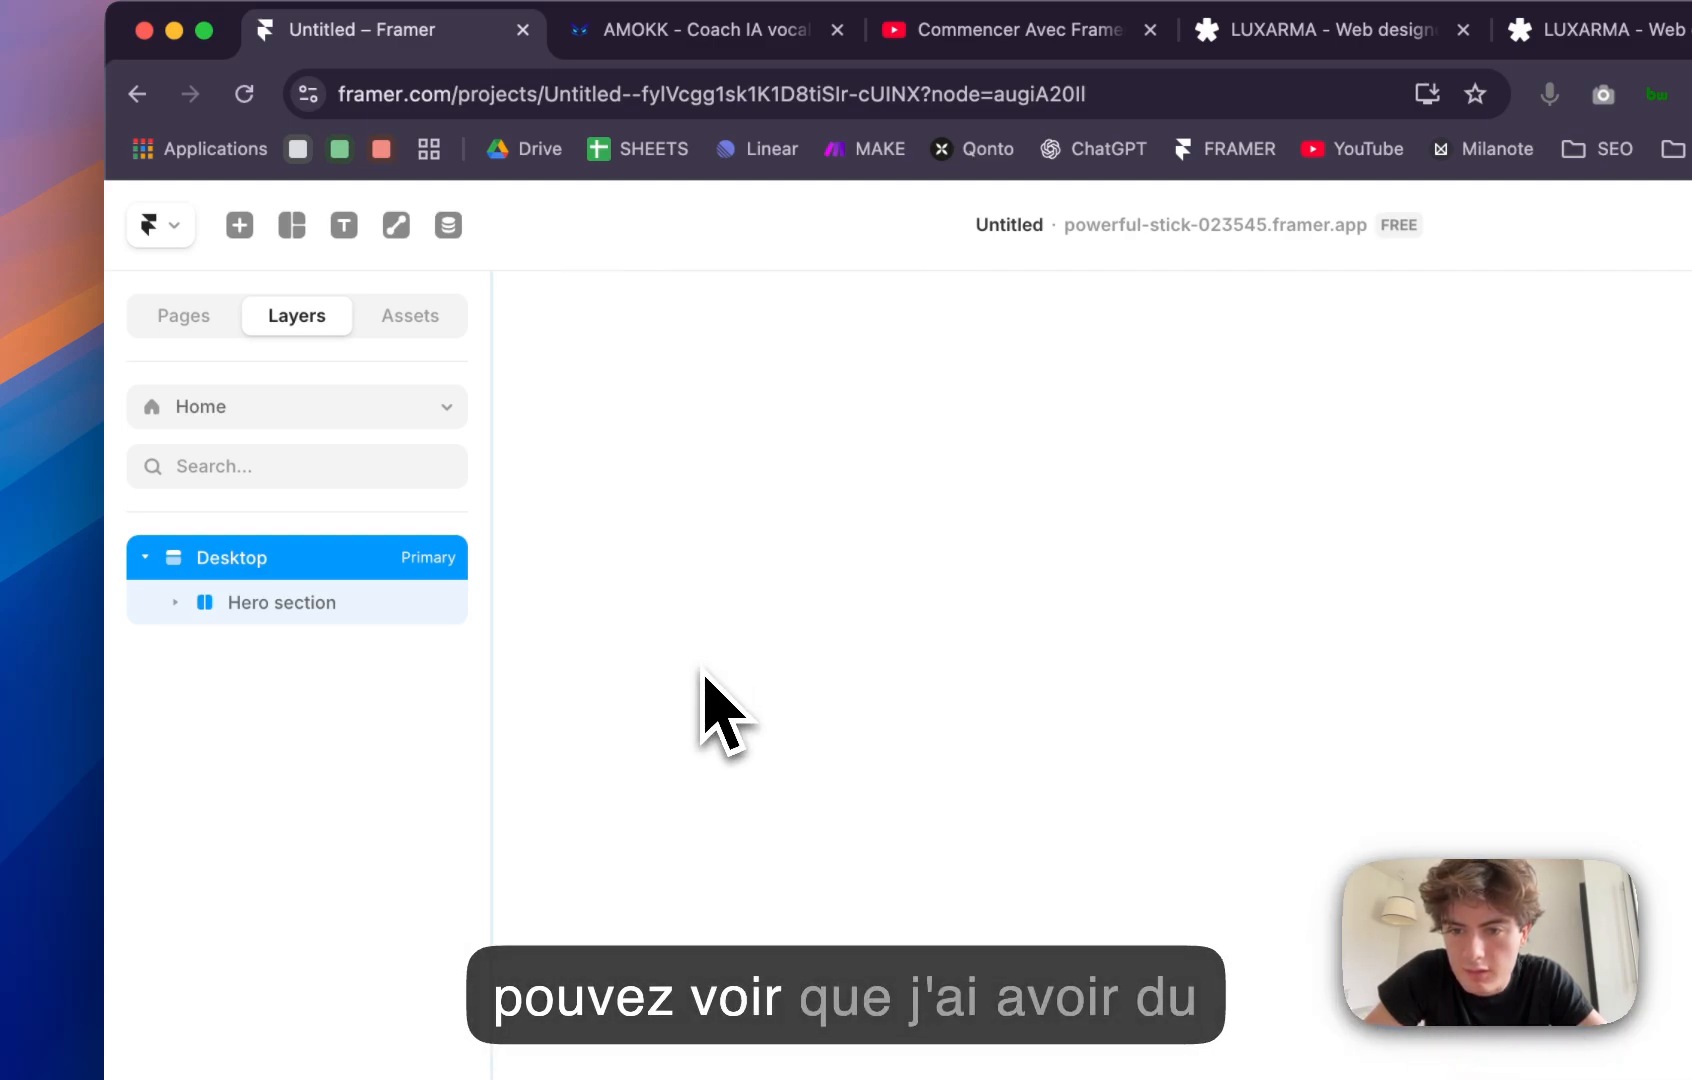
pyautogui.scroll(-4, 704, 672)
# Step: Add a Z Index to the Hero section, try it at -1 and raise it again
pyautogui.click(388, 614)
pyautogui.scroll(-5, 1475, 645)
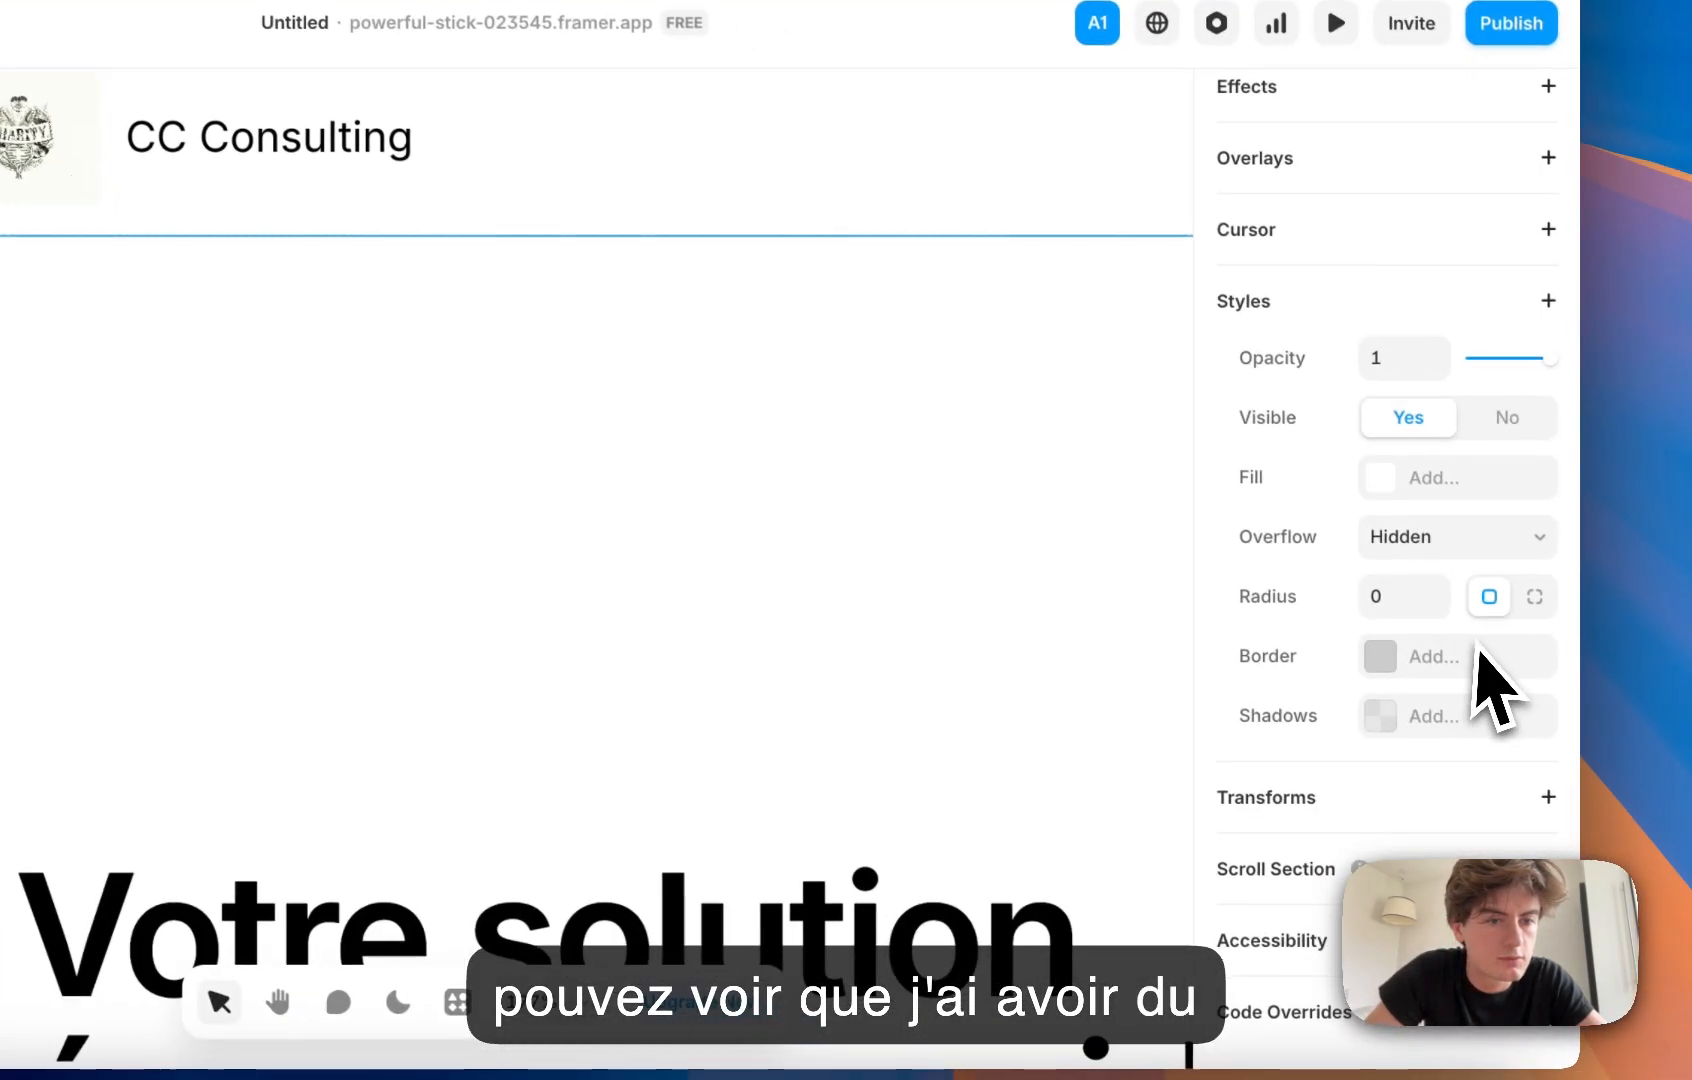
pyautogui.click(1543, 302)
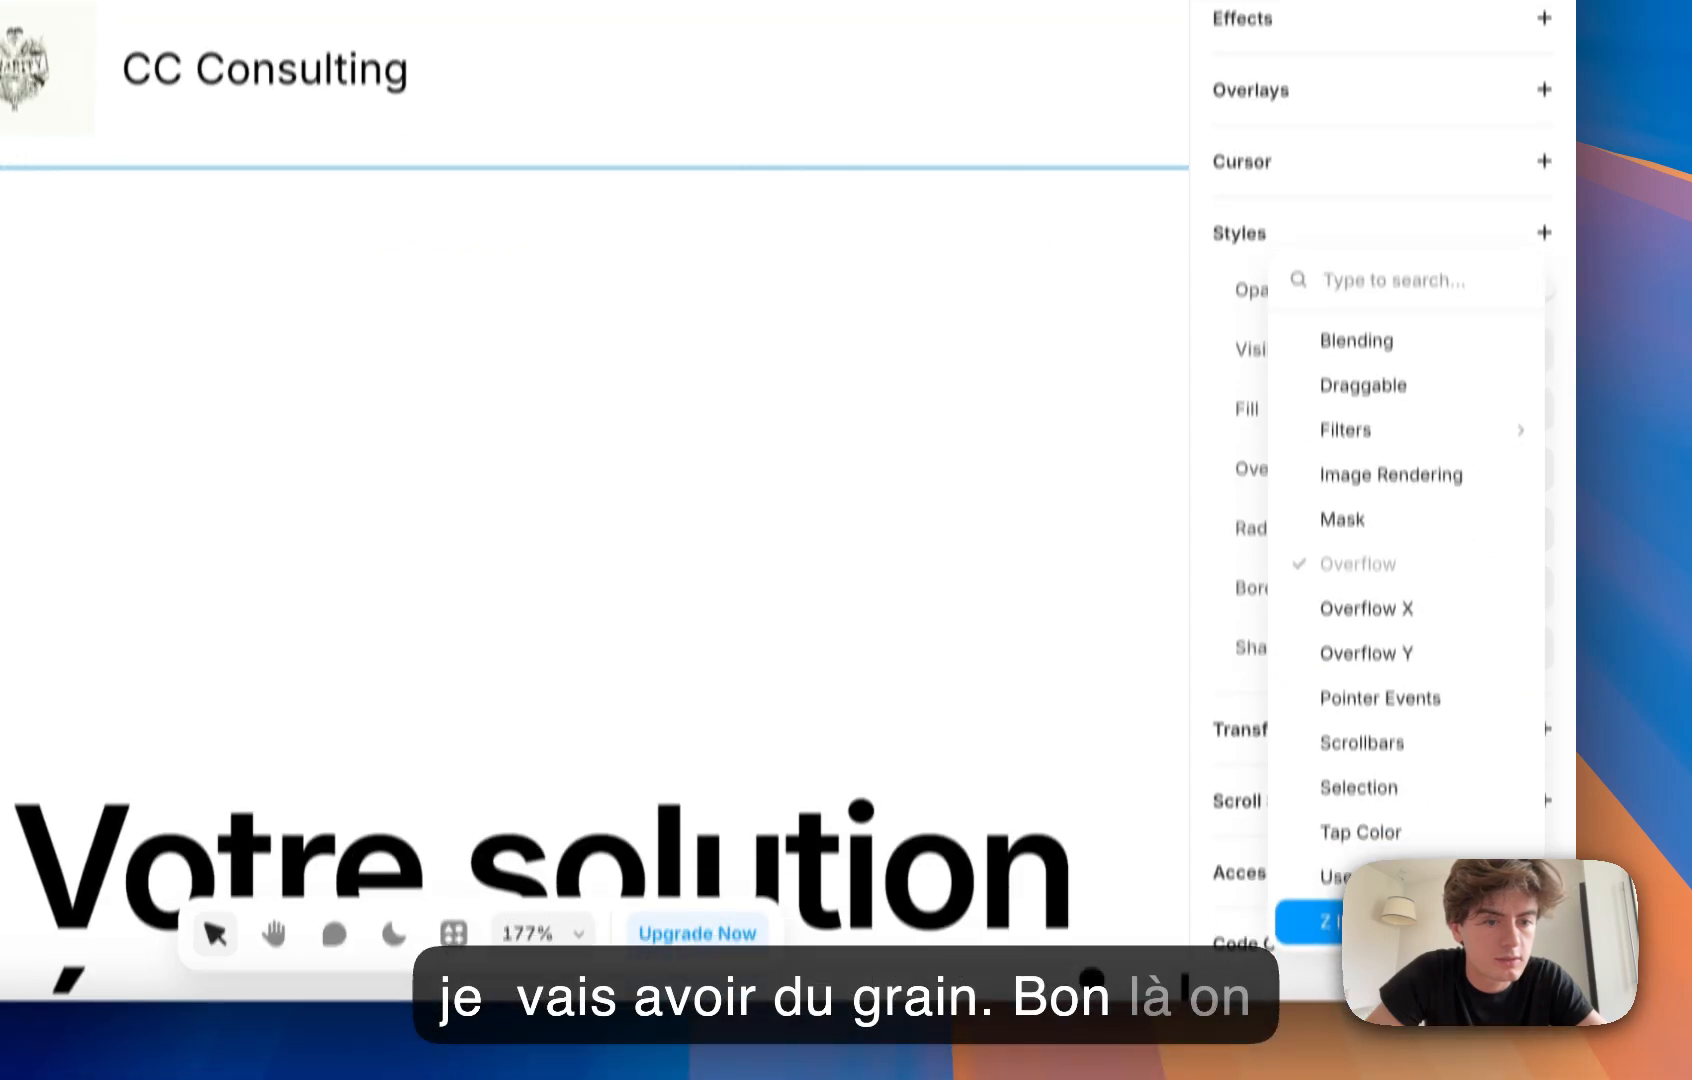
pyautogui.click(1340, 985)
pyautogui.click(1485, 670)
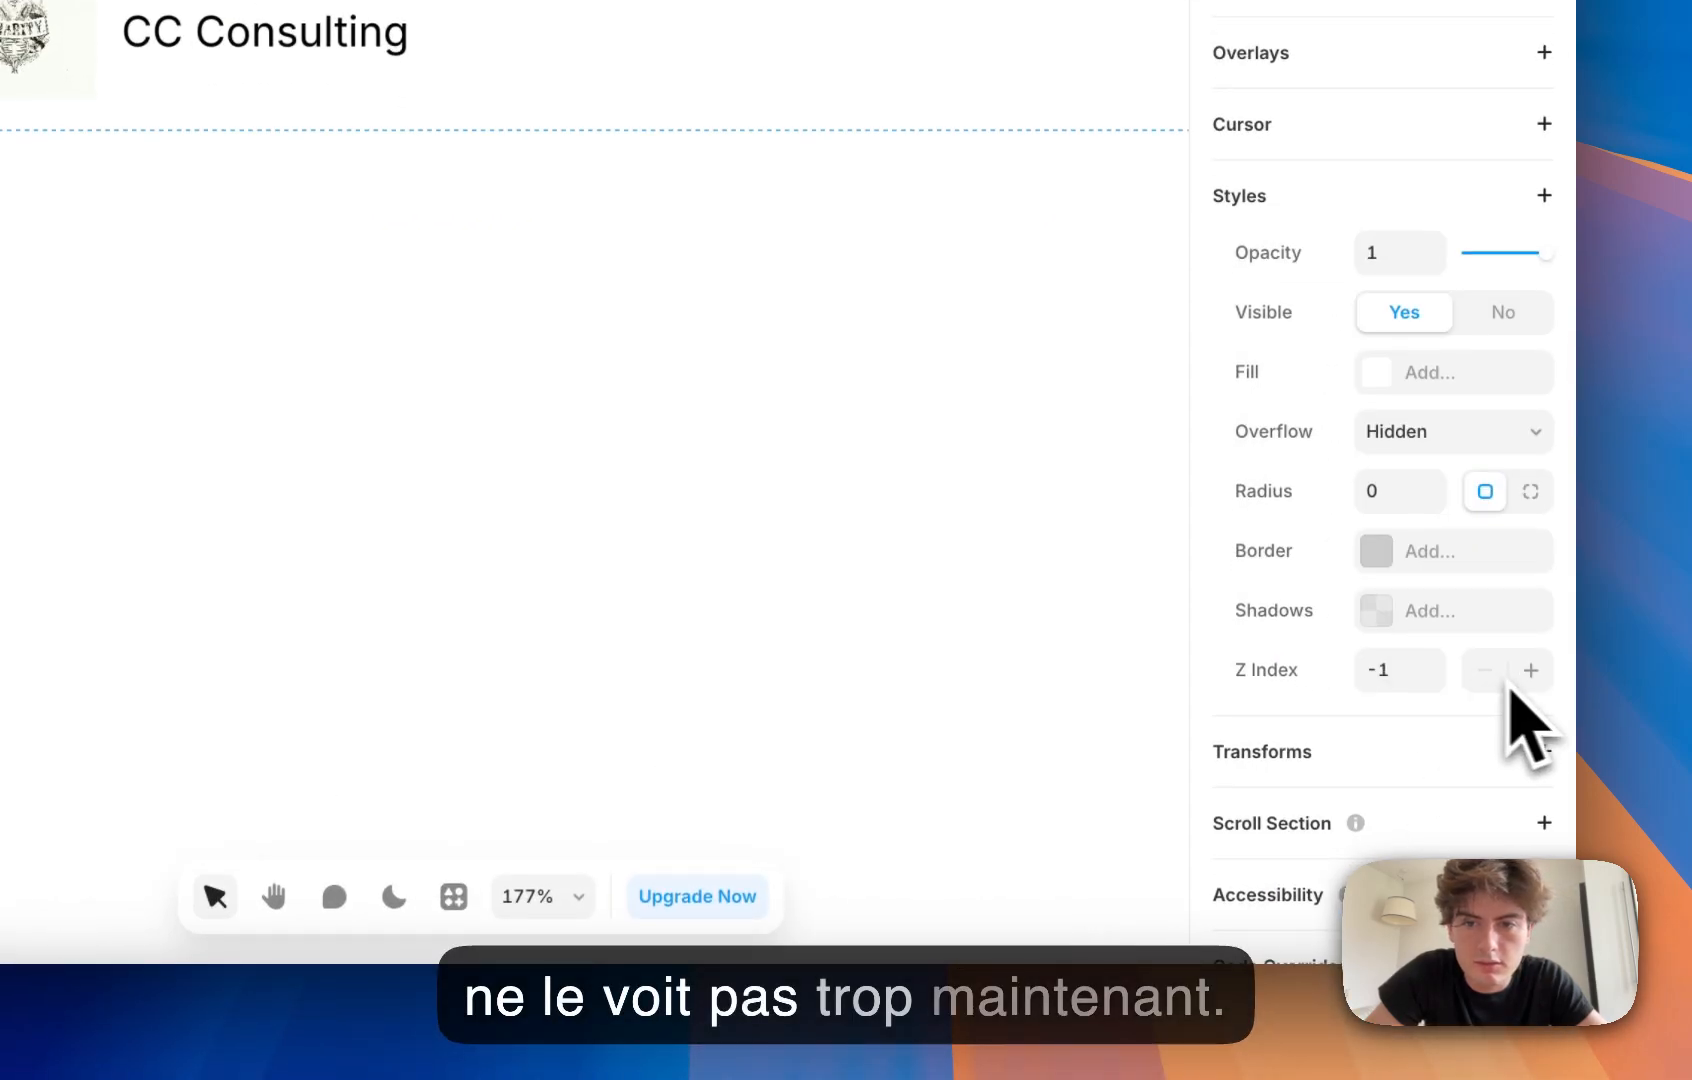
pyautogui.click(1530, 672)
pyautogui.scroll(-5, 985, 660)
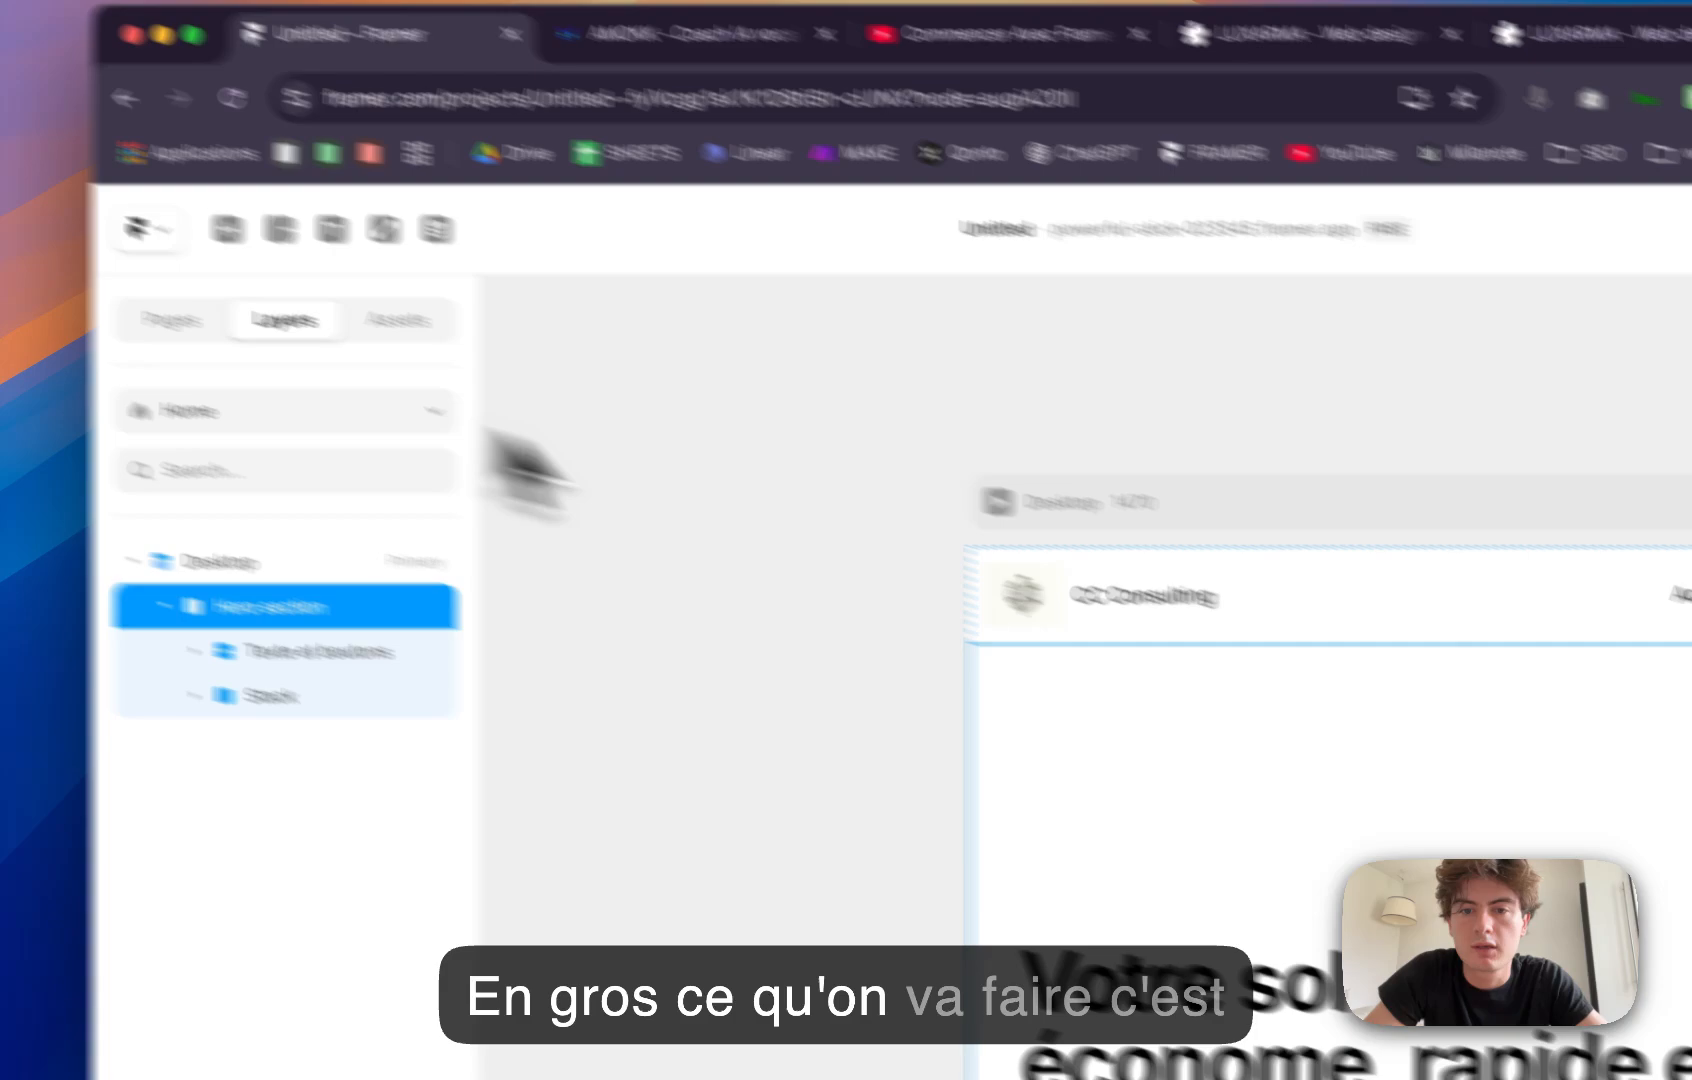
# Step: Open the Home page's layout template for editing and set the grain image's blending mode to Normal
pyautogui.click(865, 453)
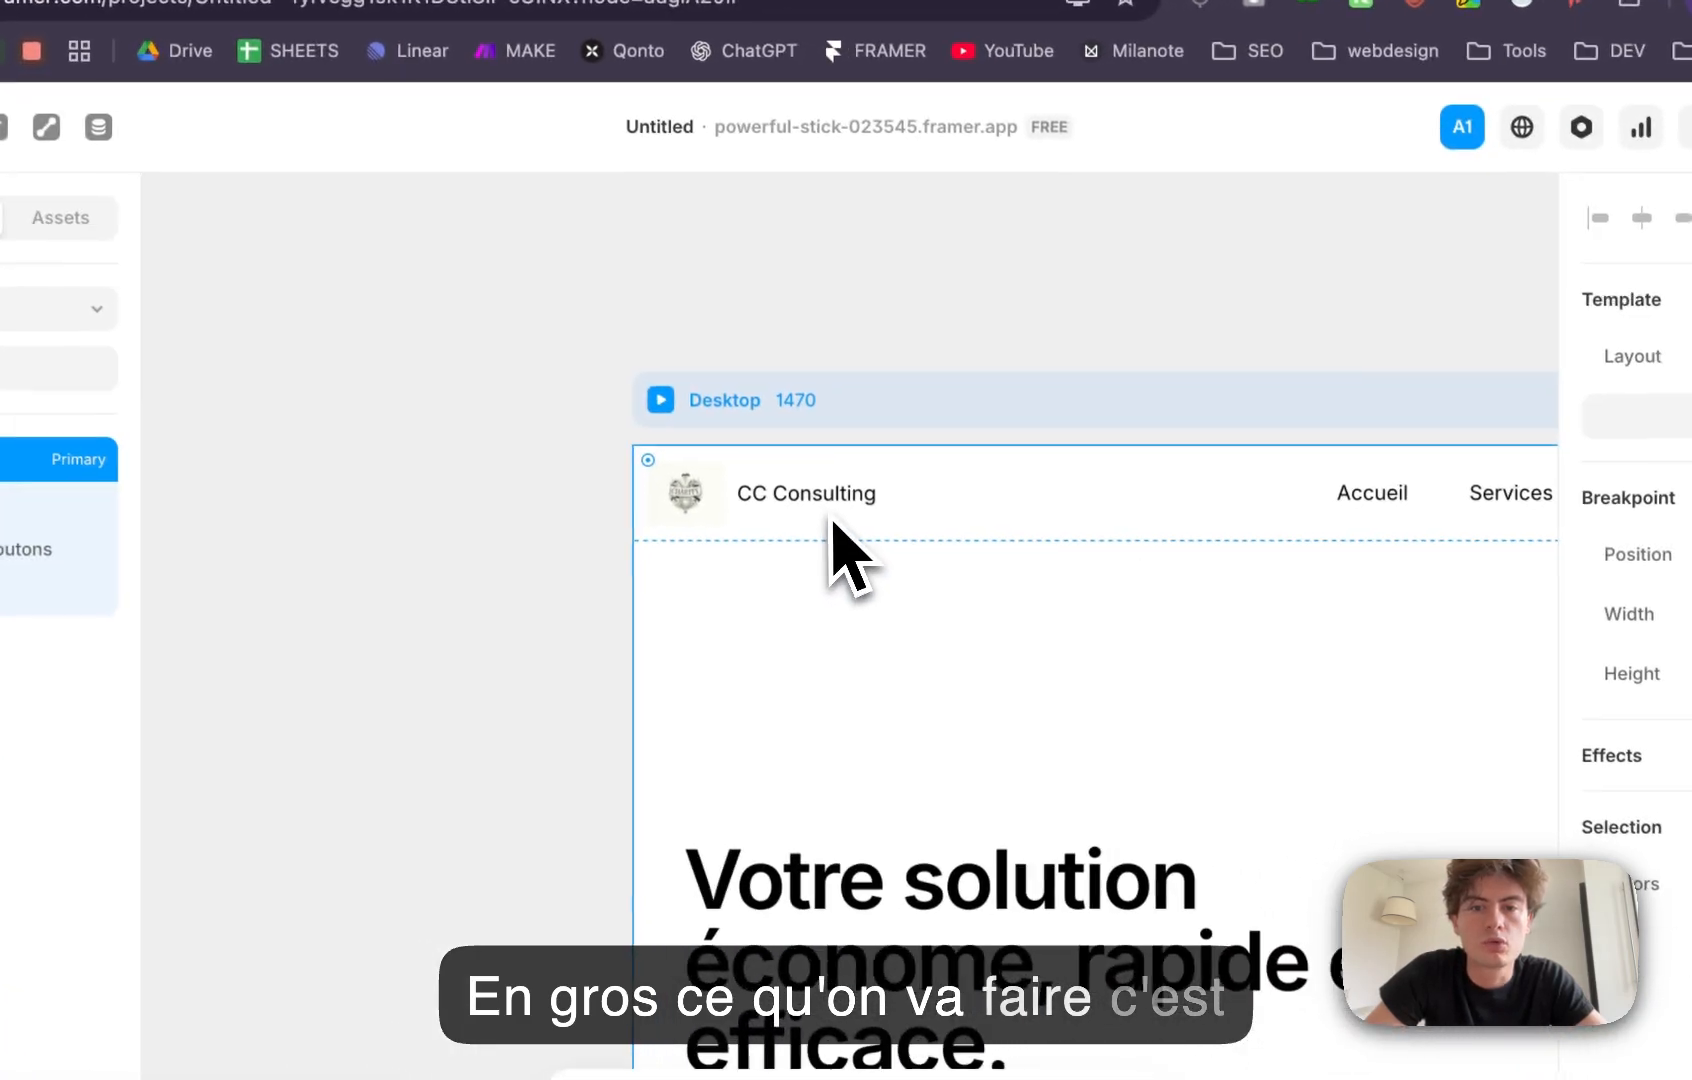
pyautogui.scroll(-5, 830, 520)
pyautogui.click(1680, 415)
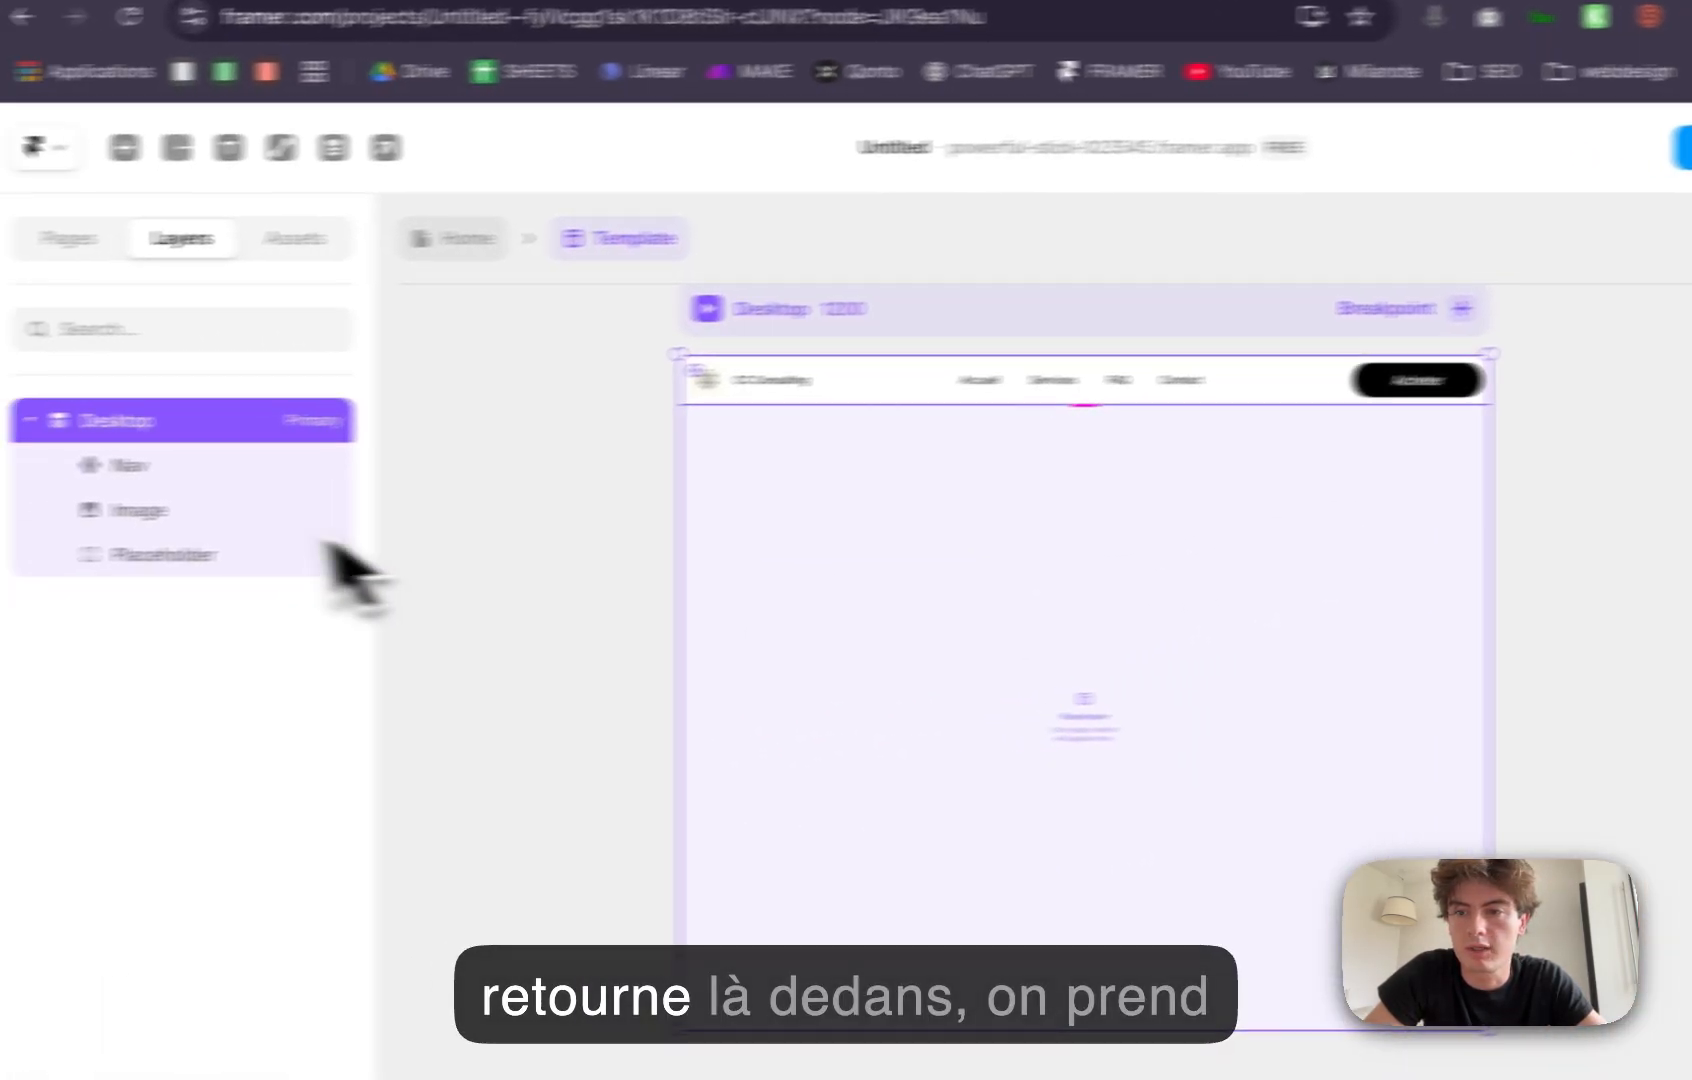
pyautogui.click(118, 512)
pyautogui.doubleClick(118, 512)
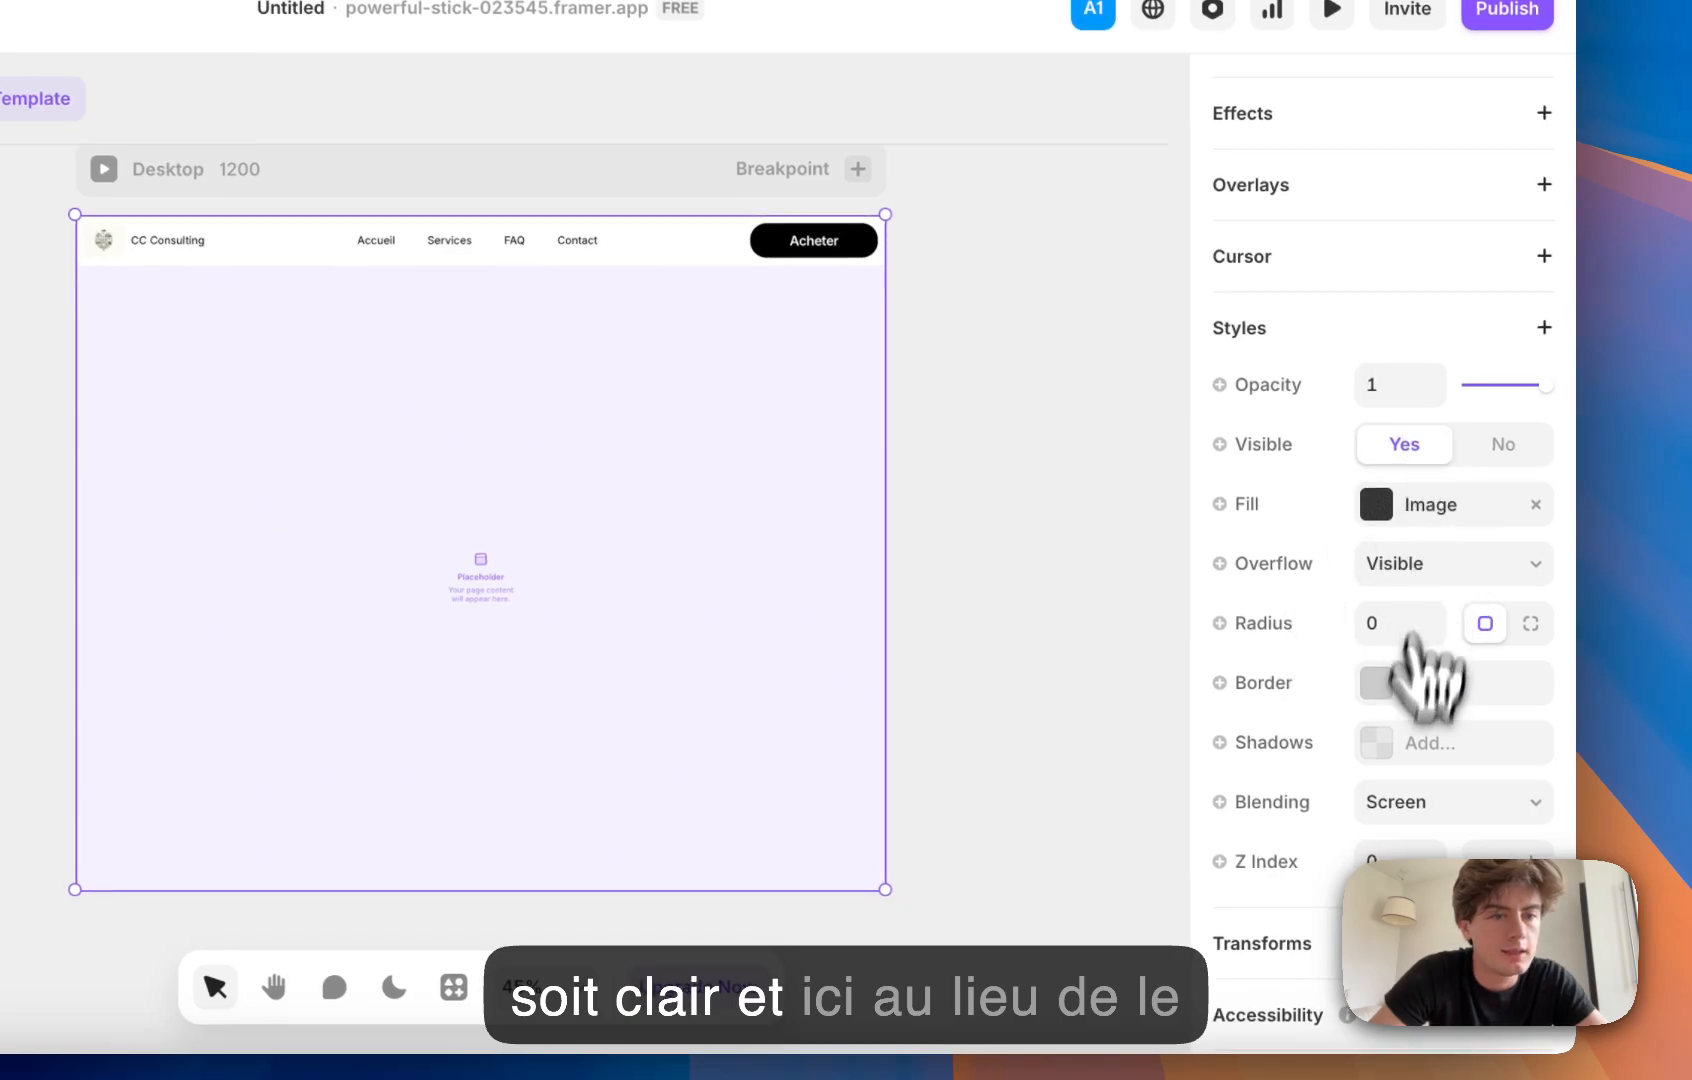
pyautogui.click(1390, 801)
pyautogui.click(1410, 607)
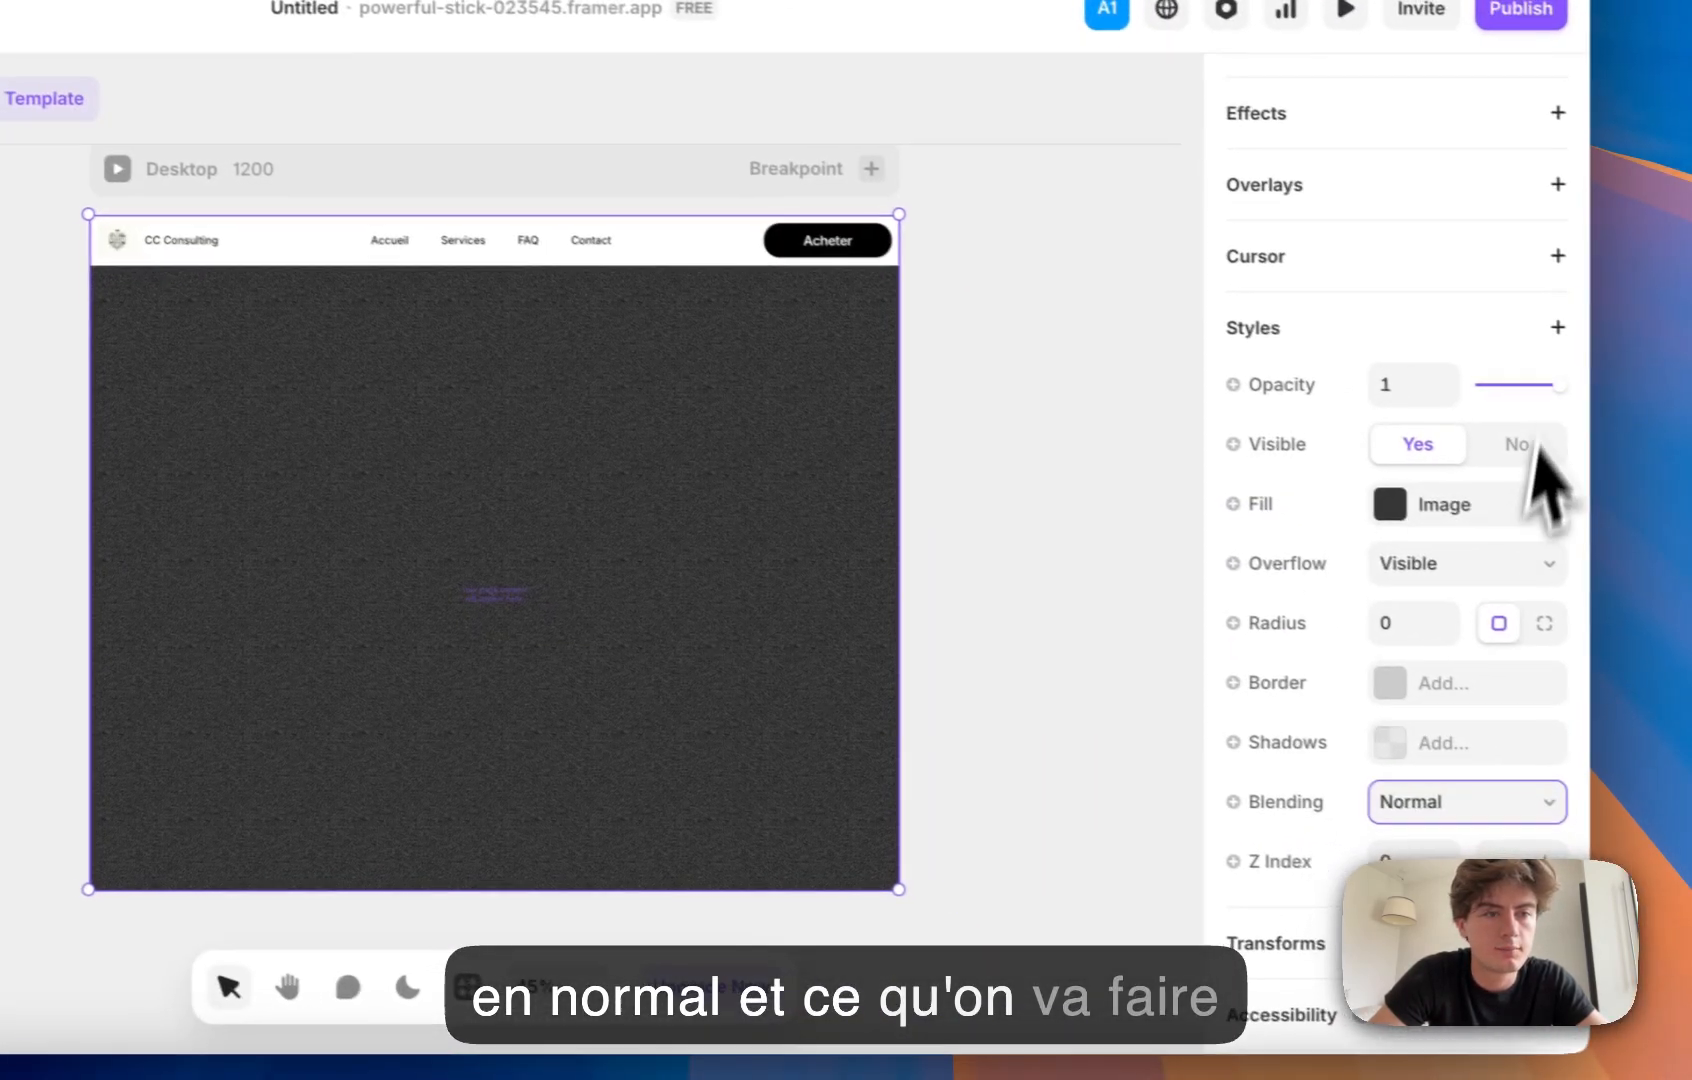
# Step: Add an Invert filter to the grain image, raise its strength, and lower the image's opacity to 0.09
pyautogui.click(1557, 327)
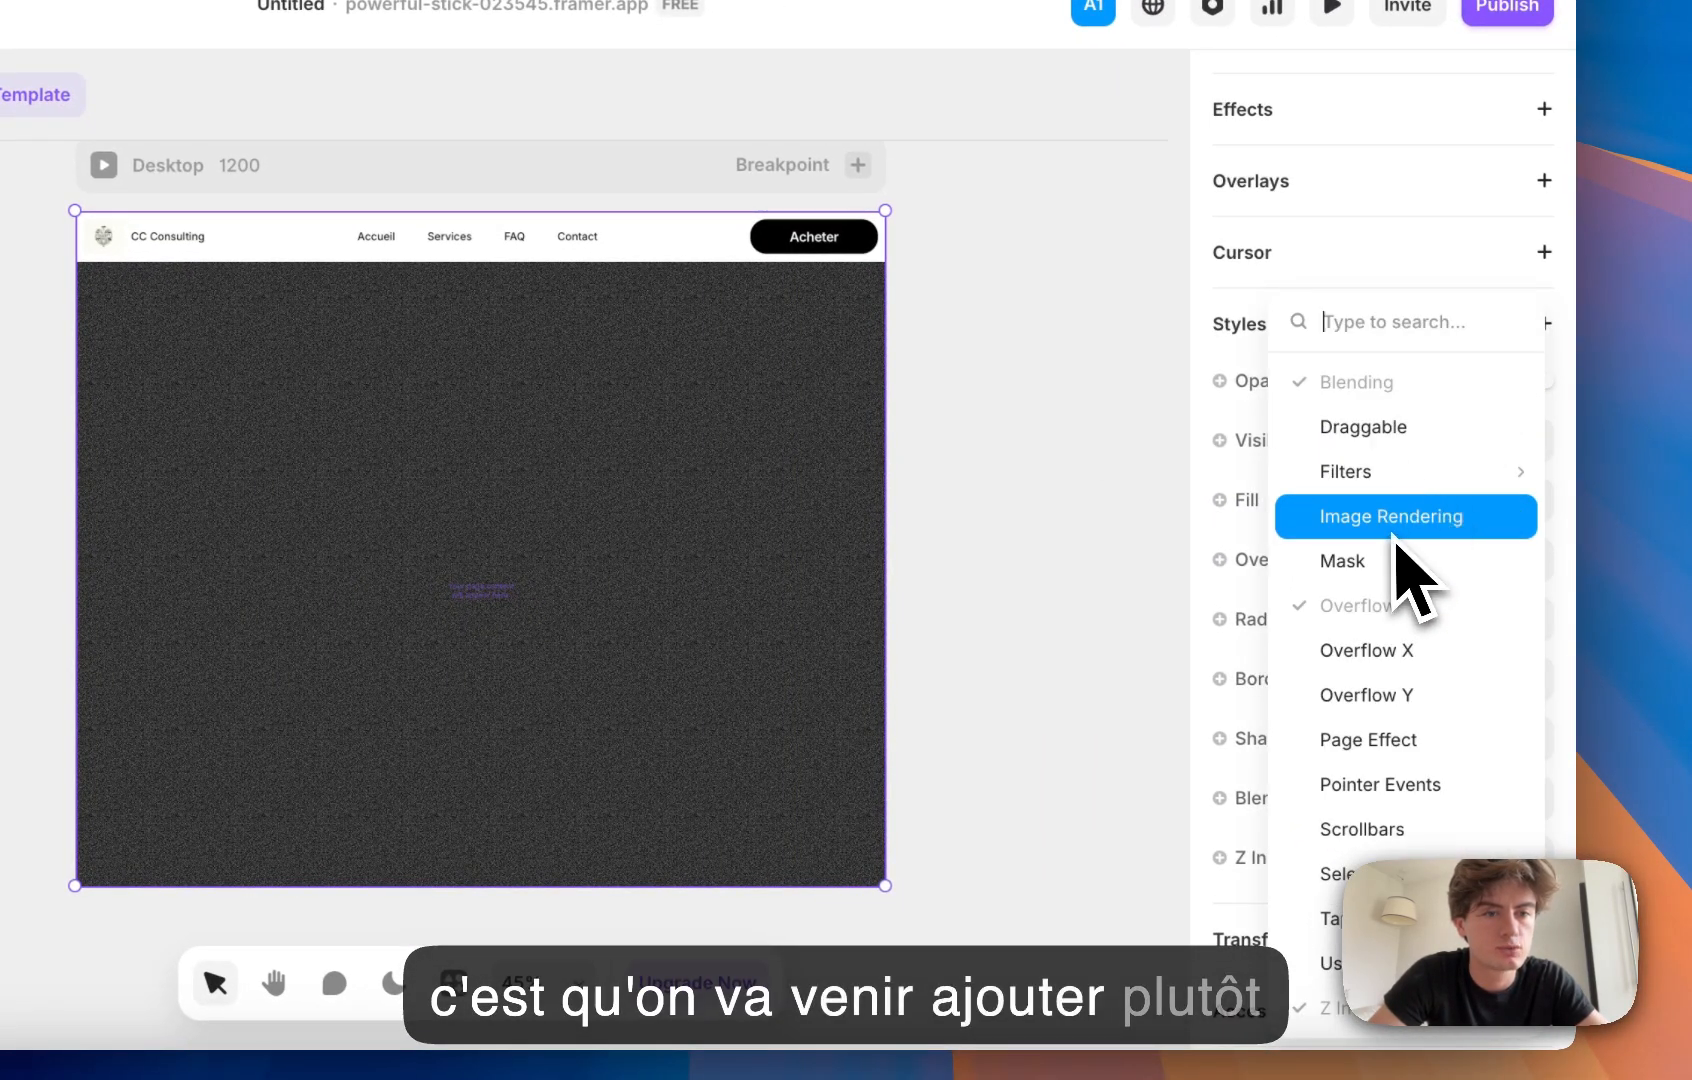
pyautogui.moveTo(1426, 496)
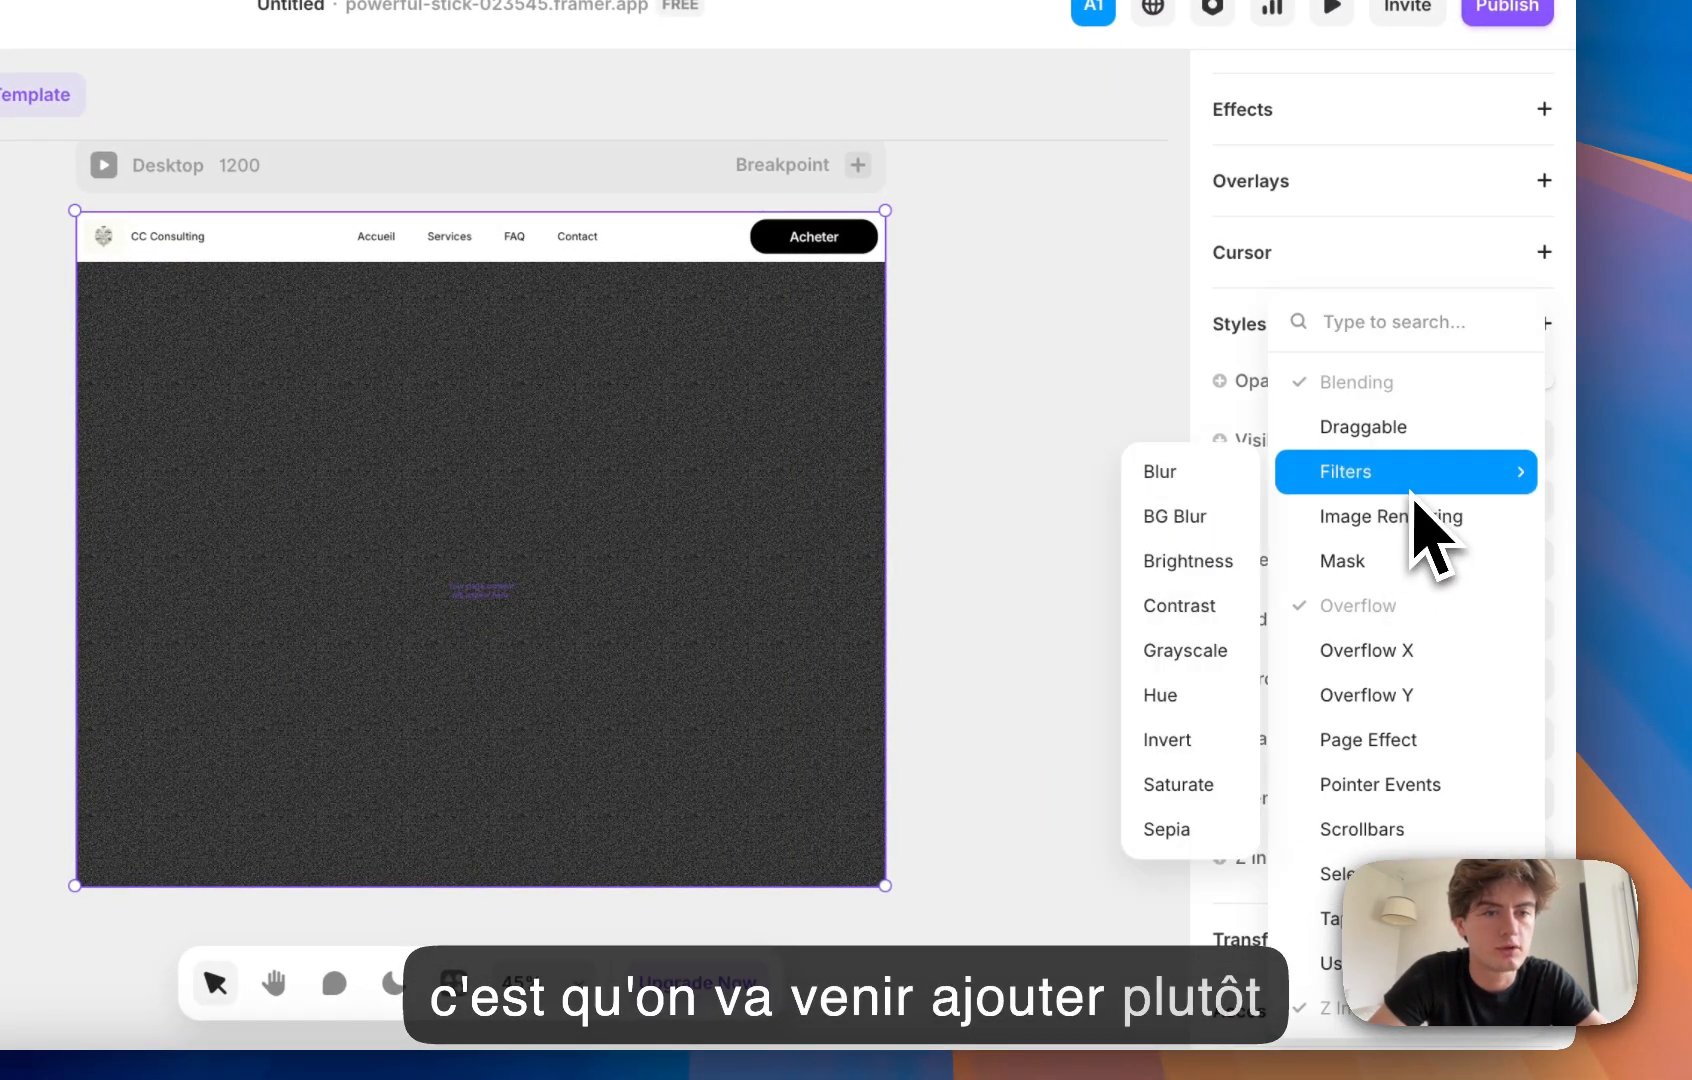
pyautogui.click(1180, 740)
pyautogui.moveTo(1466, 857); pyautogui.dragTo(1578, 857)
pyautogui.moveTo(1493, 390); pyautogui.dragTo(1471, 386)
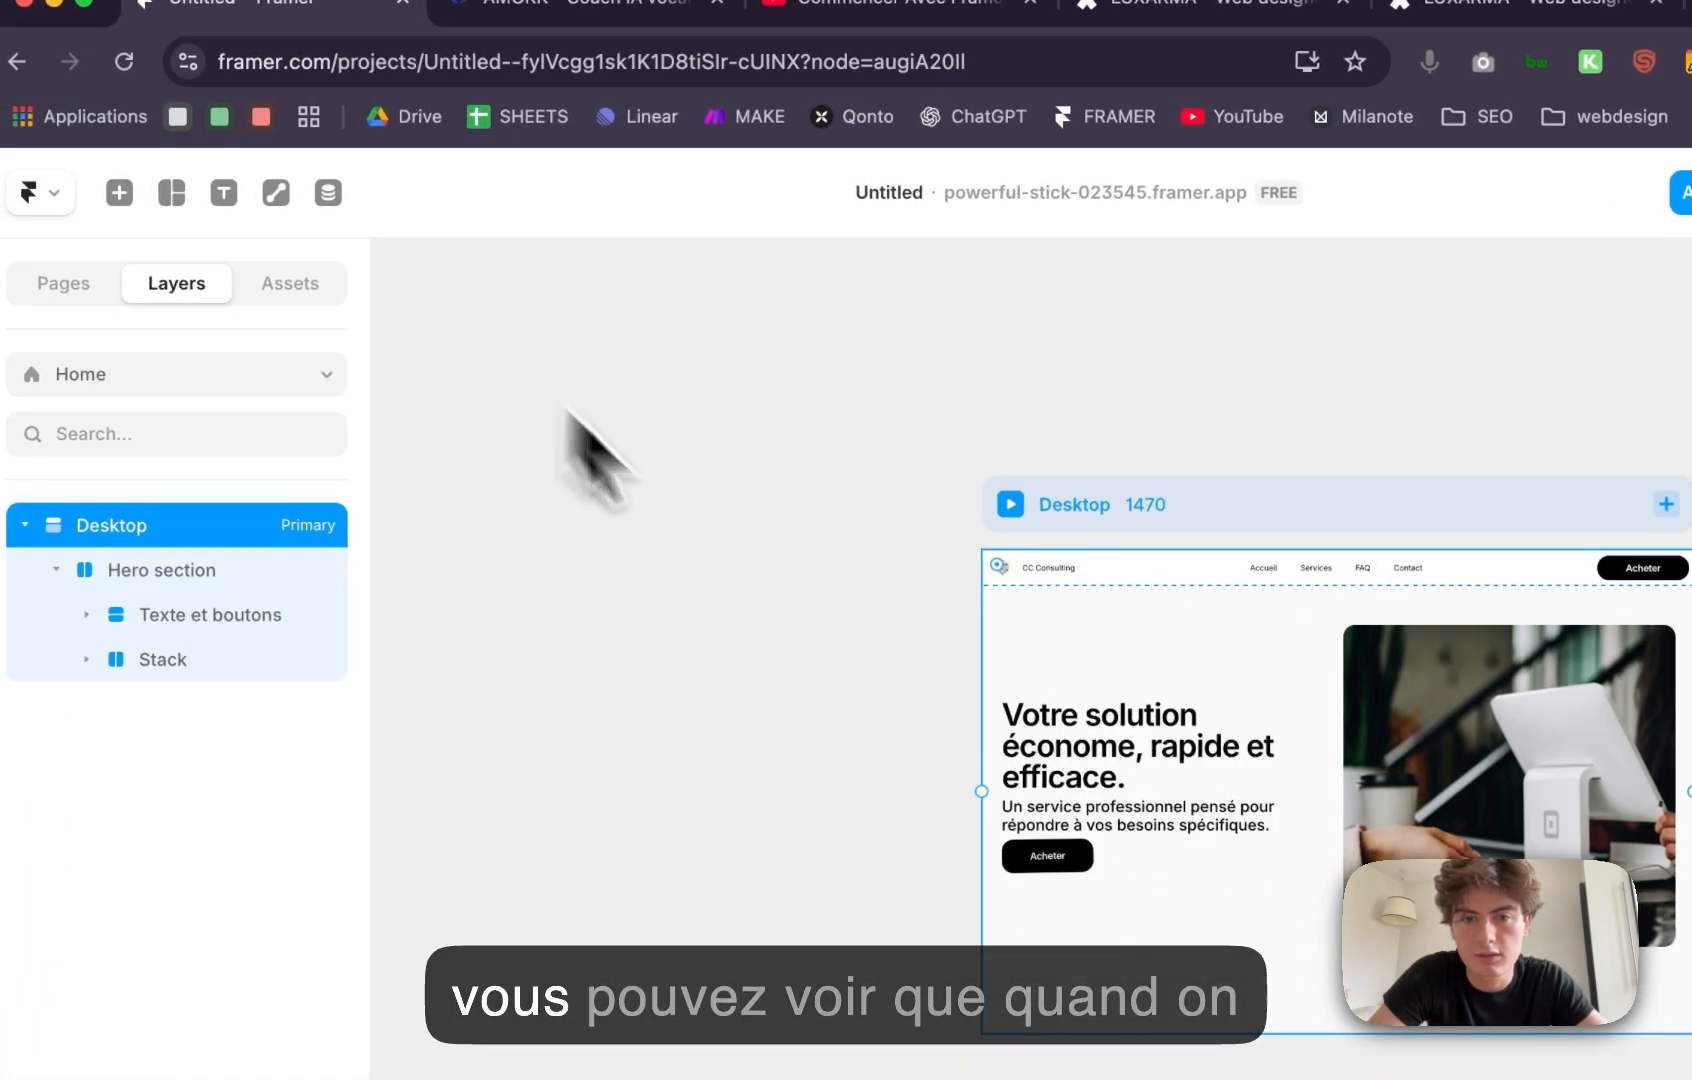
# Step: Examine the paper grain effect up close around the hero section of the Home page
pyautogui.scroll(6, 1075, 728)
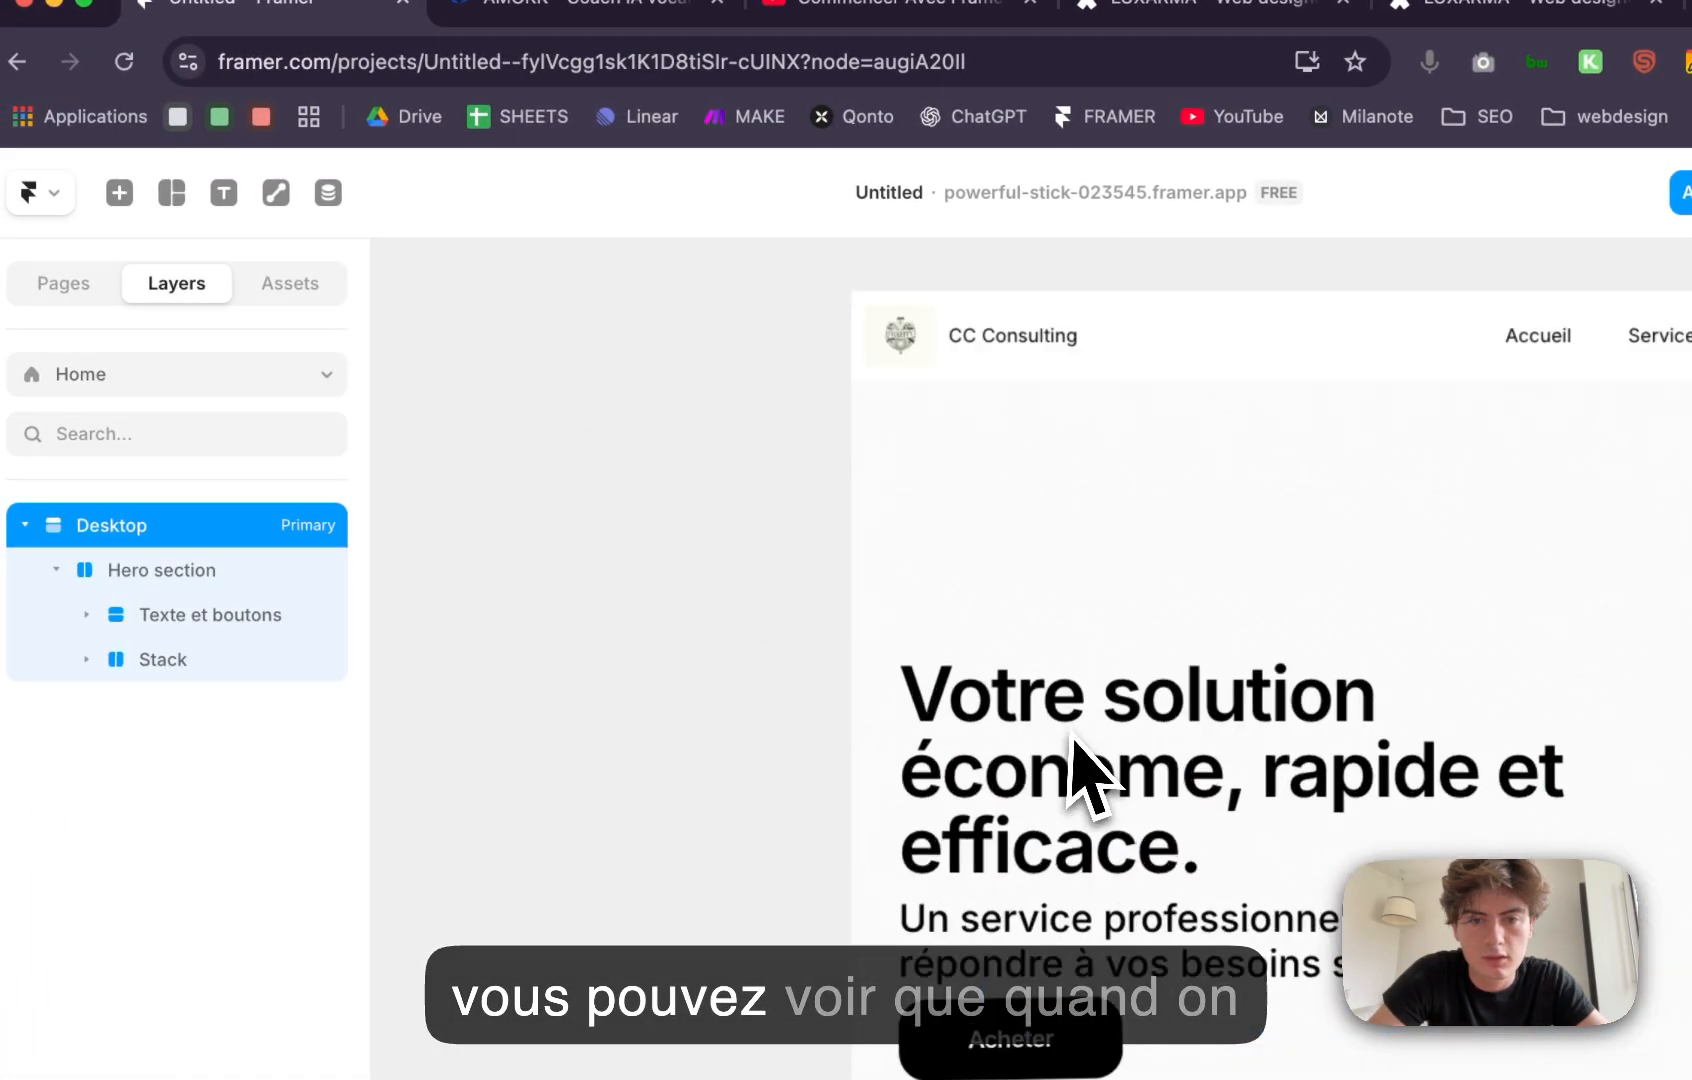
pyautogui.scroll(6, 850, 626)
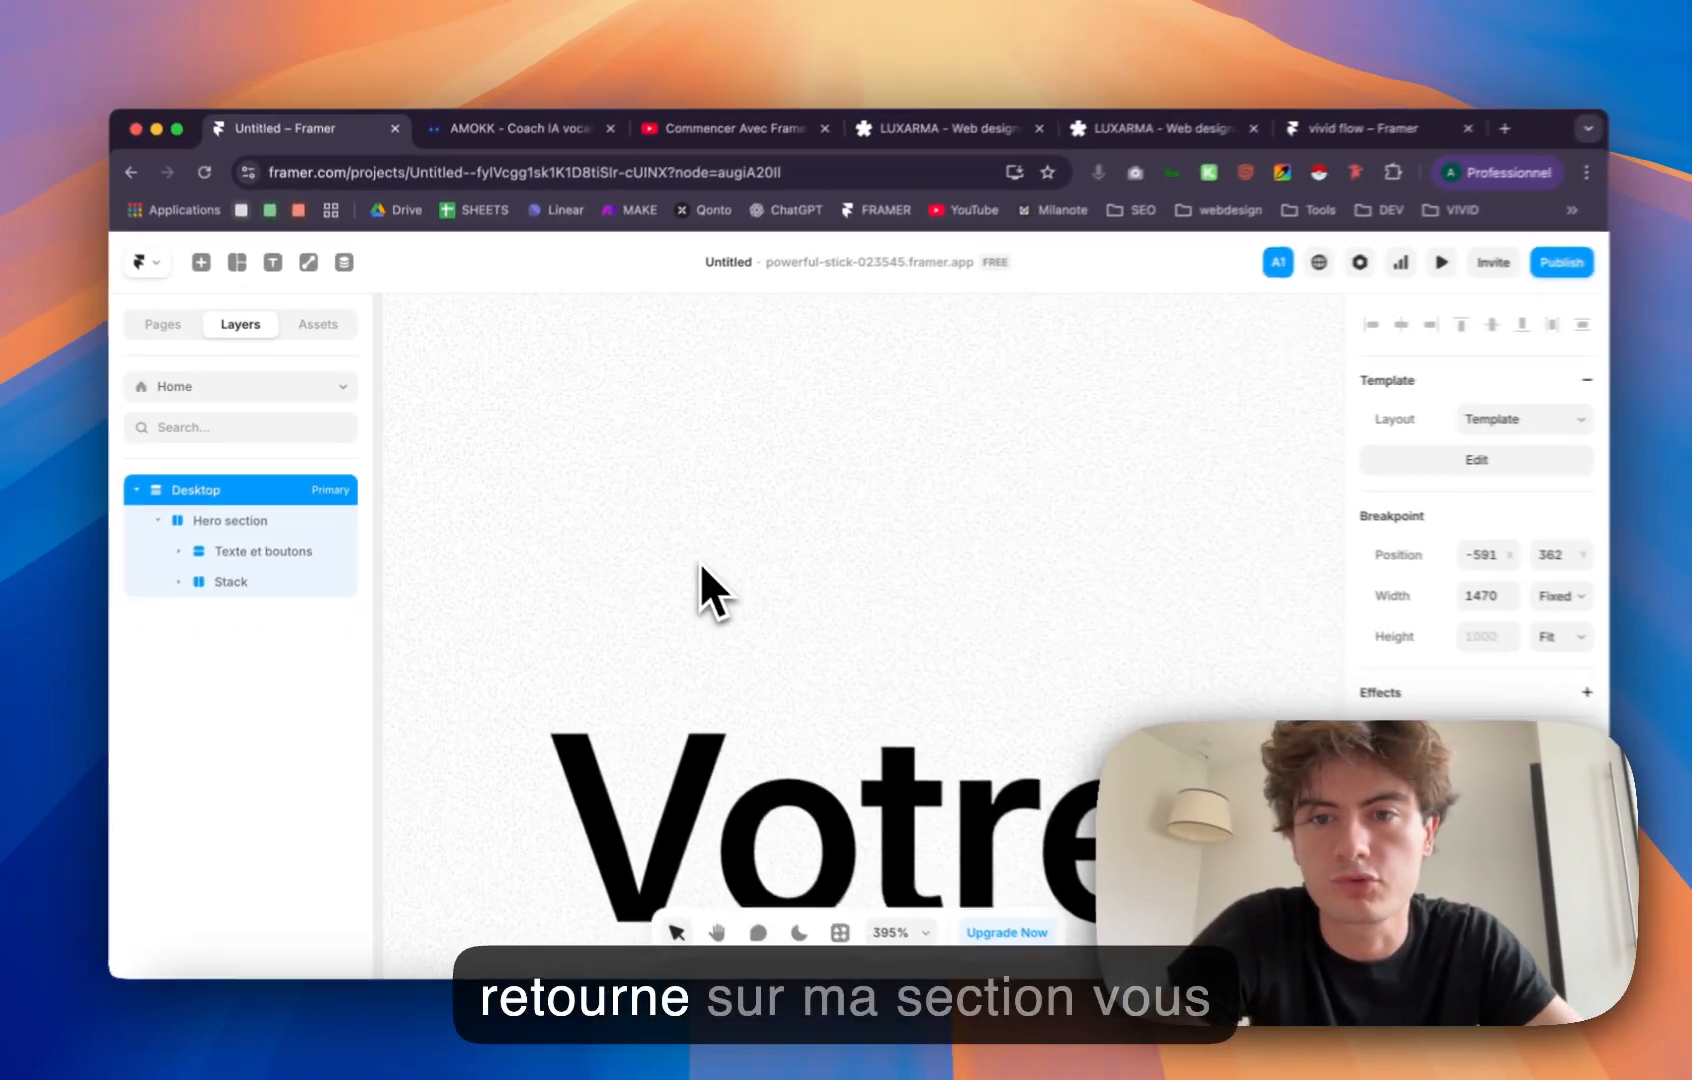
pyautogui.scroll(-7, 846, 628)
pyautogui.scroll(-3, 691, 557)
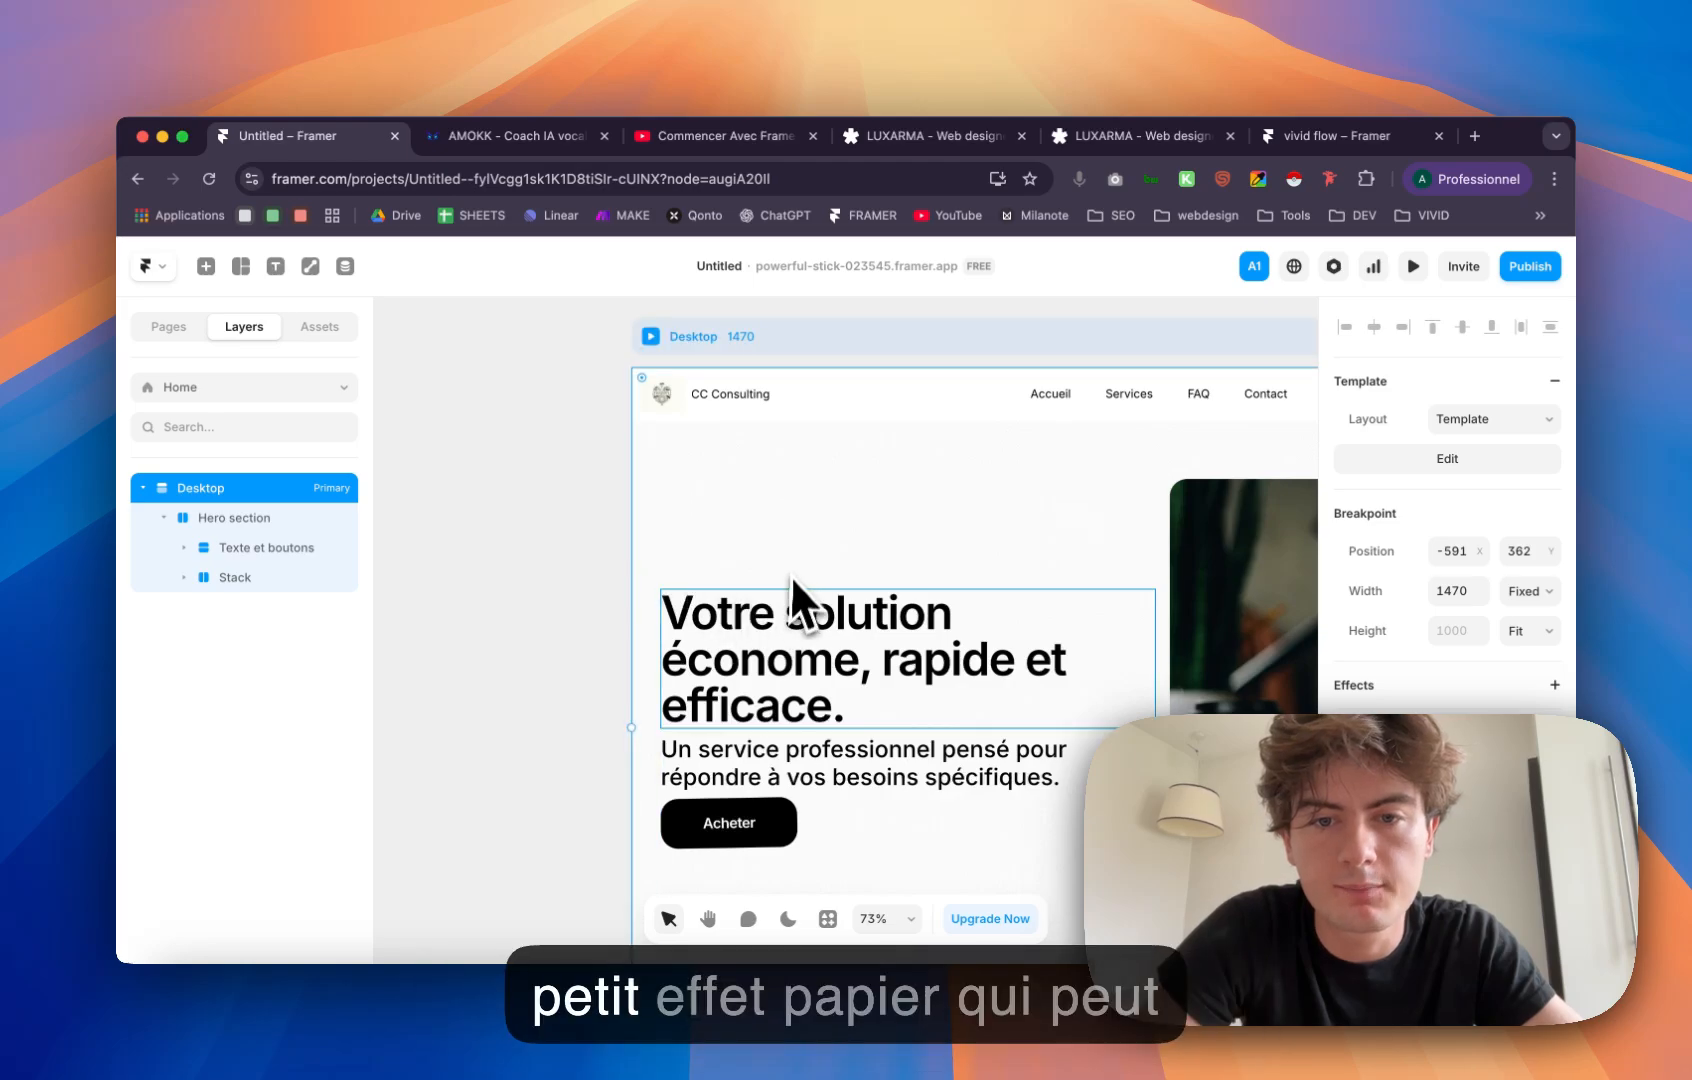
pyautogui.scroll(-2, 790, 600)
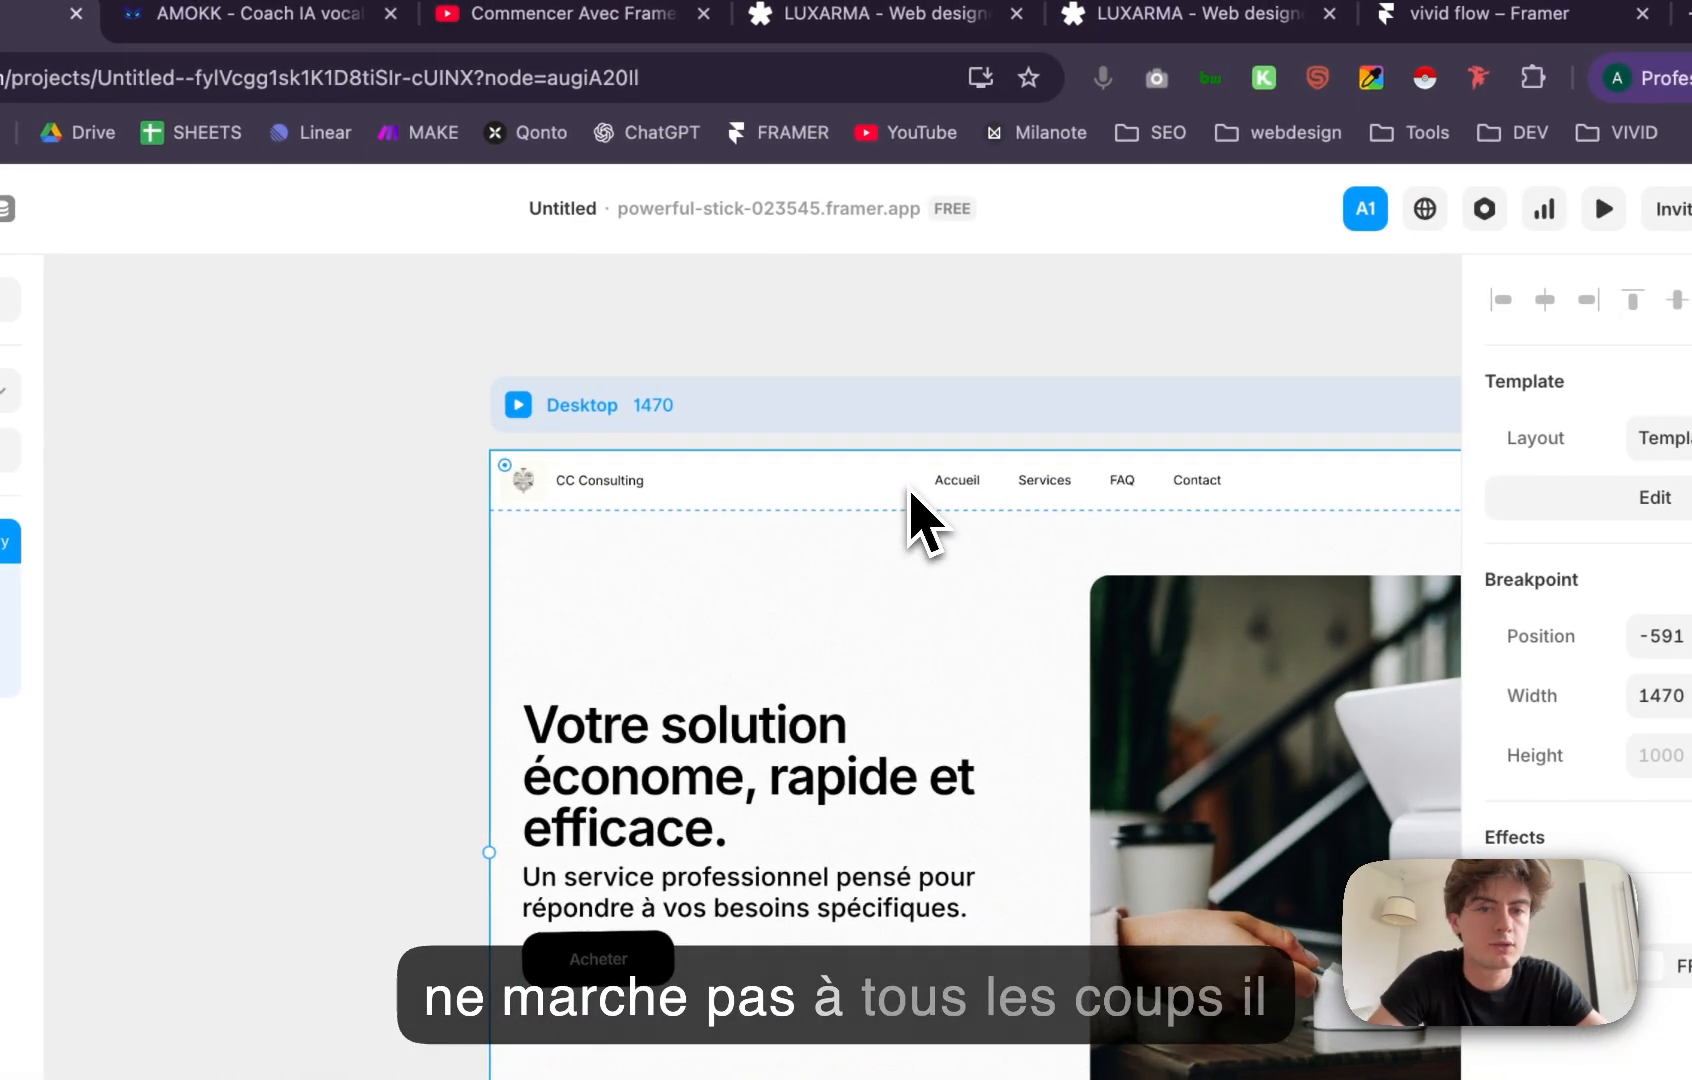
# Step: Open the Nav component from the layout template and remove its FFFFFF background fill
pyautogui.doubleClick(1220, 471)
pyautogui.click(440, 455)
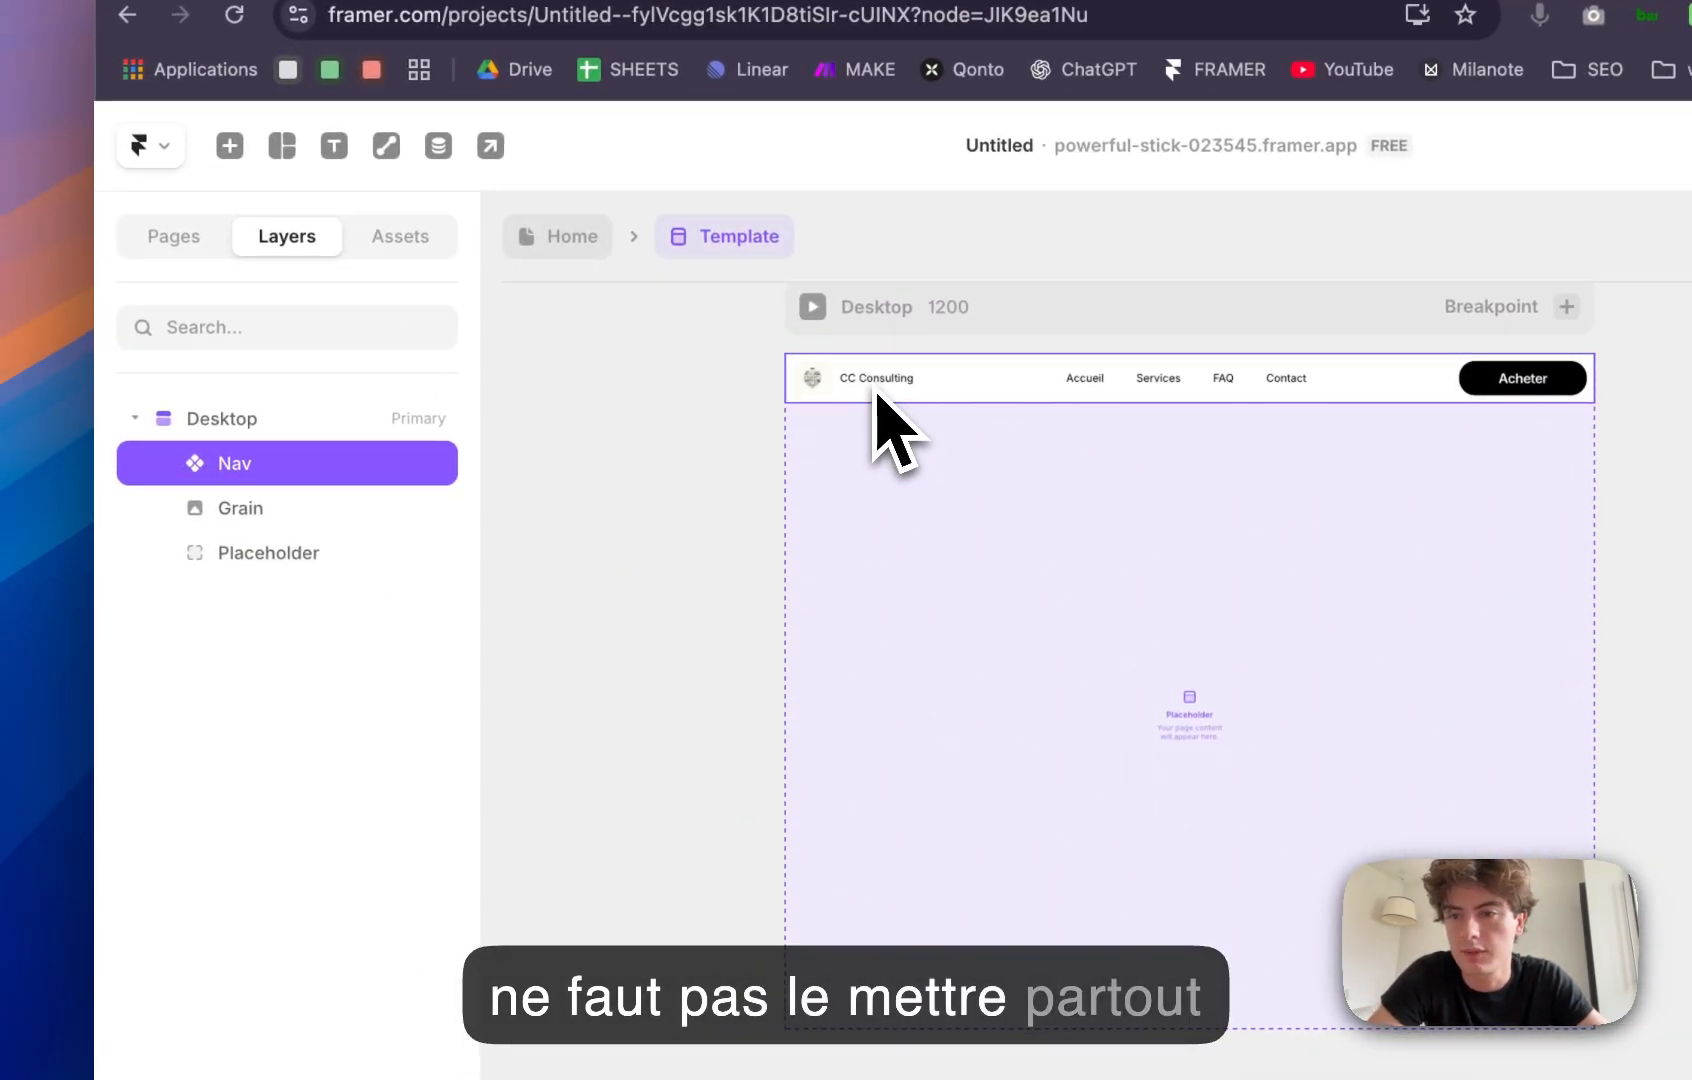
pyautogui.doubleClick(1020, 385)
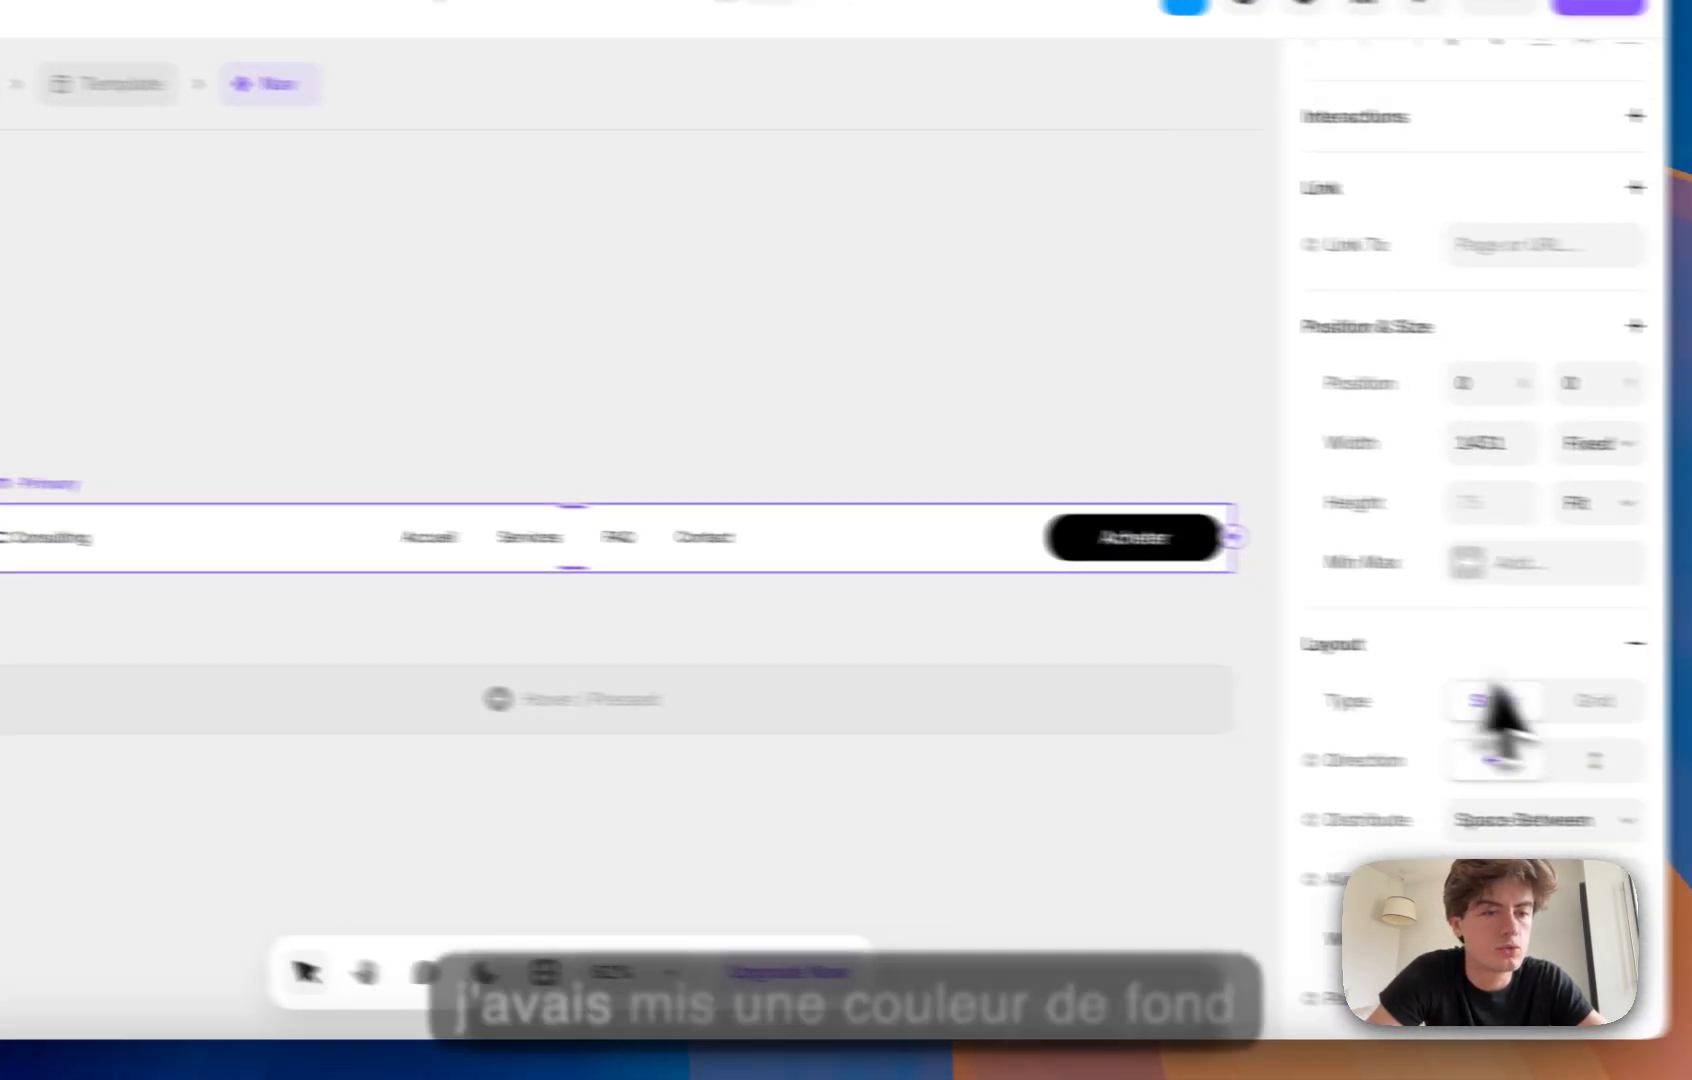
pyautogui.scroll(-10, 1400, 670)
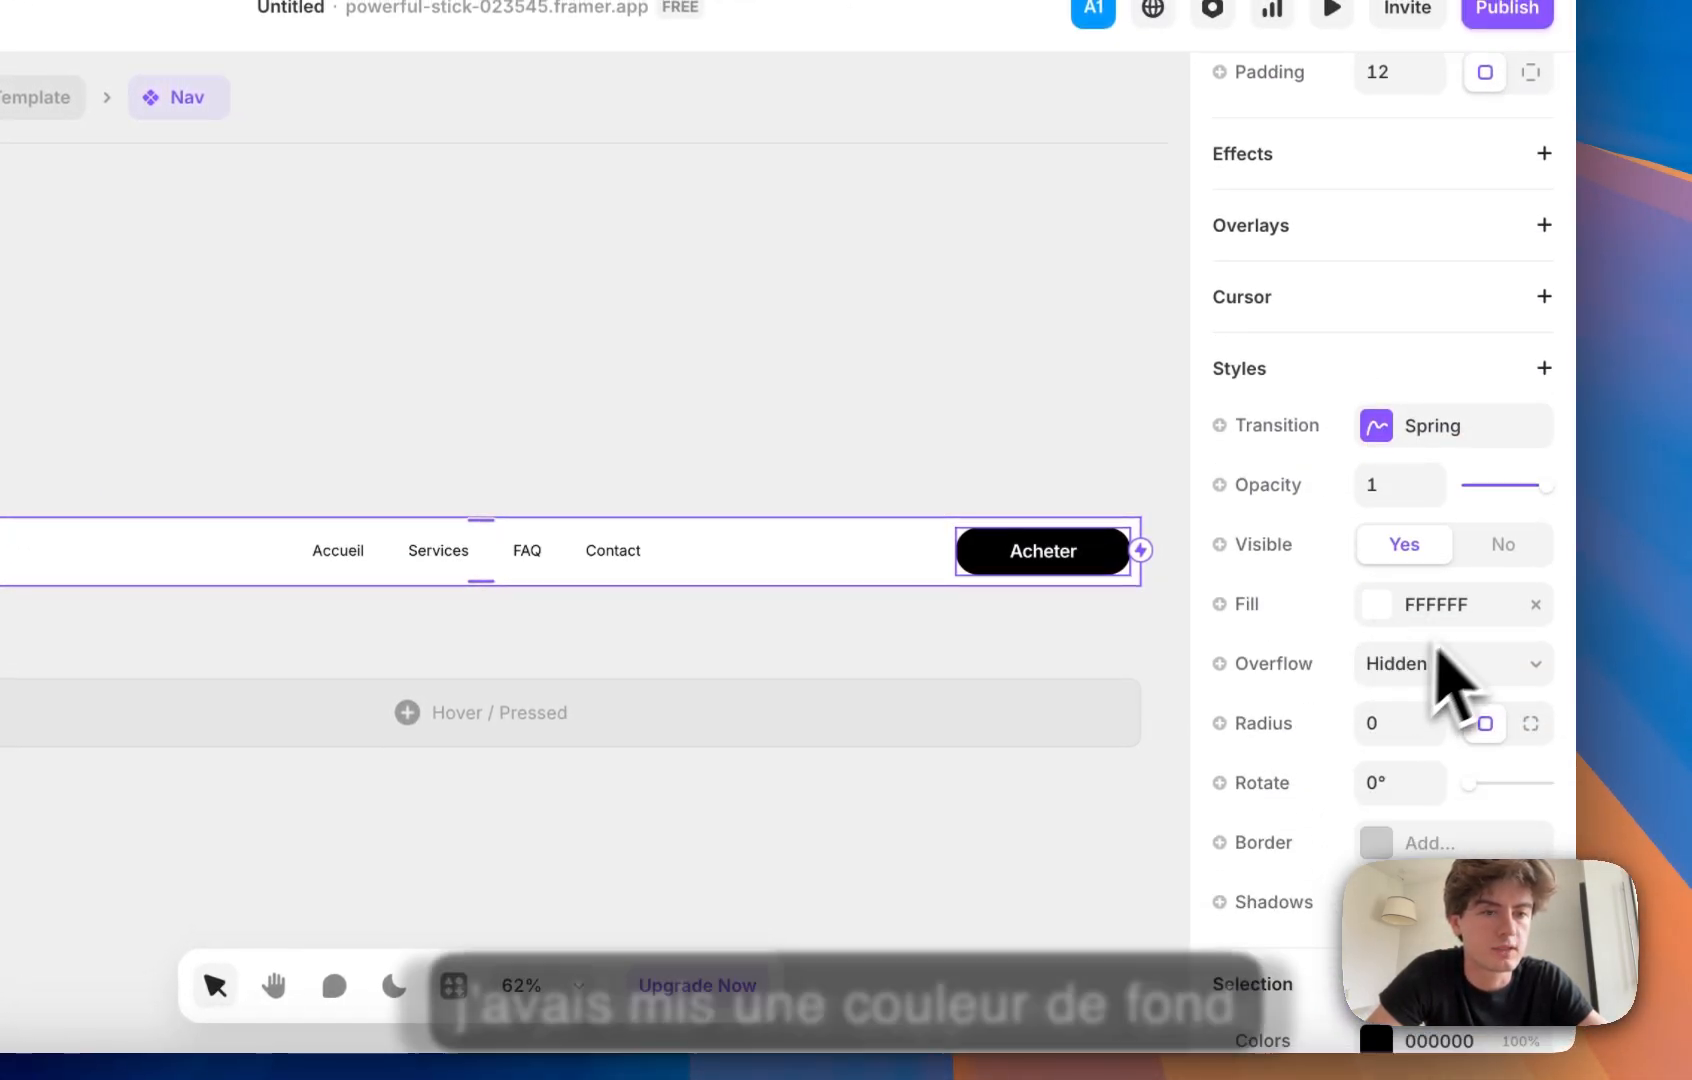
pyautogui.click(1535, 604)
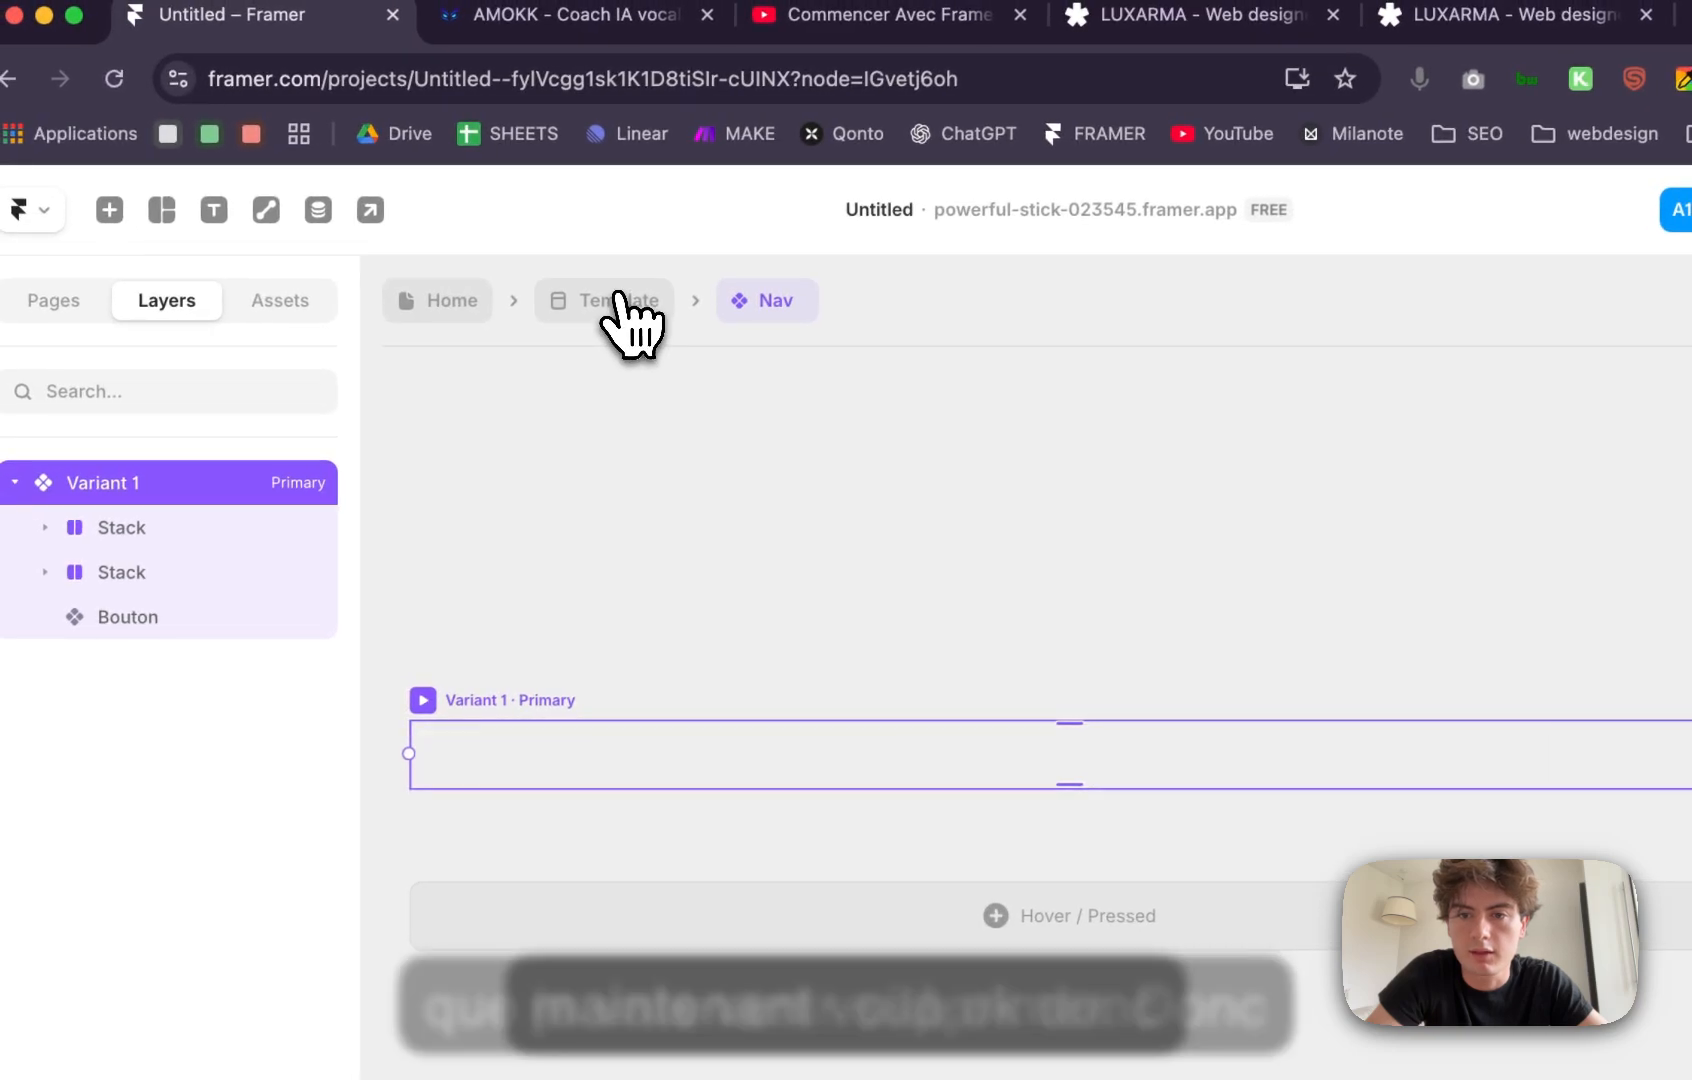
# Step: Go back through the template to the Home page and examine the grain behind the navigation bar
pyautogui.click(617, 298)
pyautogui.scroll(5, 700, 545)
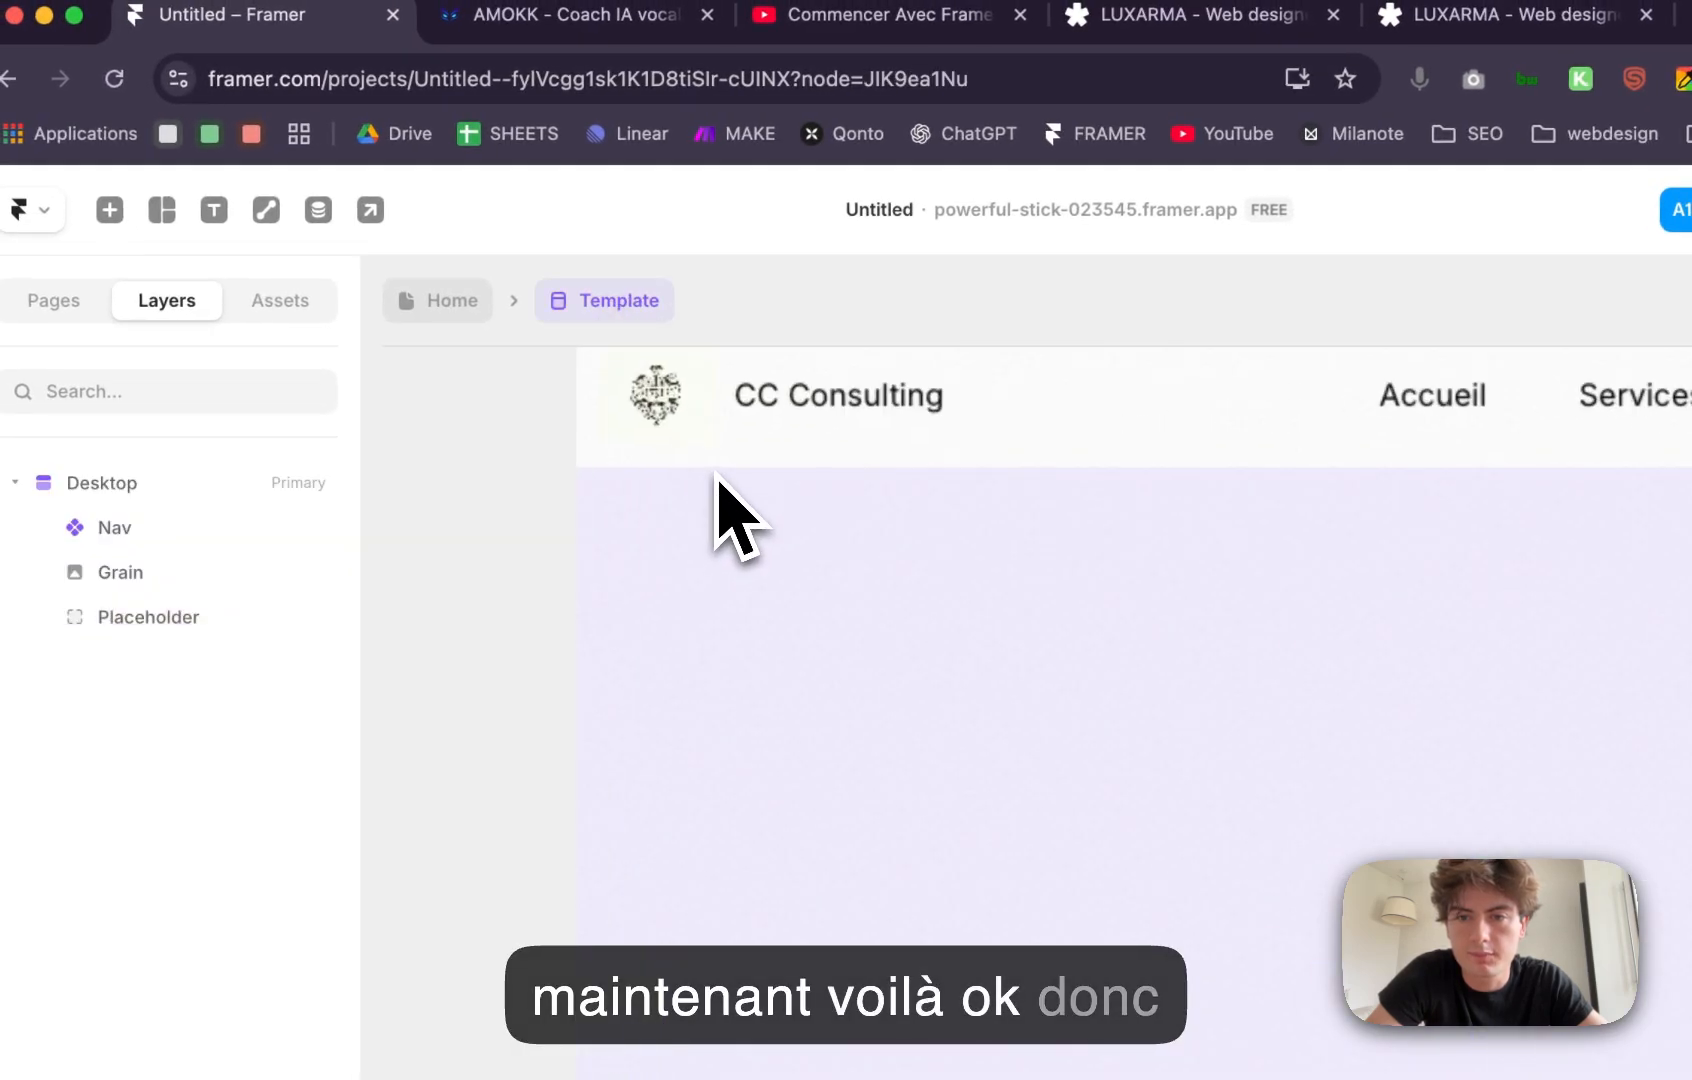
pyautogui.doubleClick(728, 455)
pyautogui.click(618, 300)
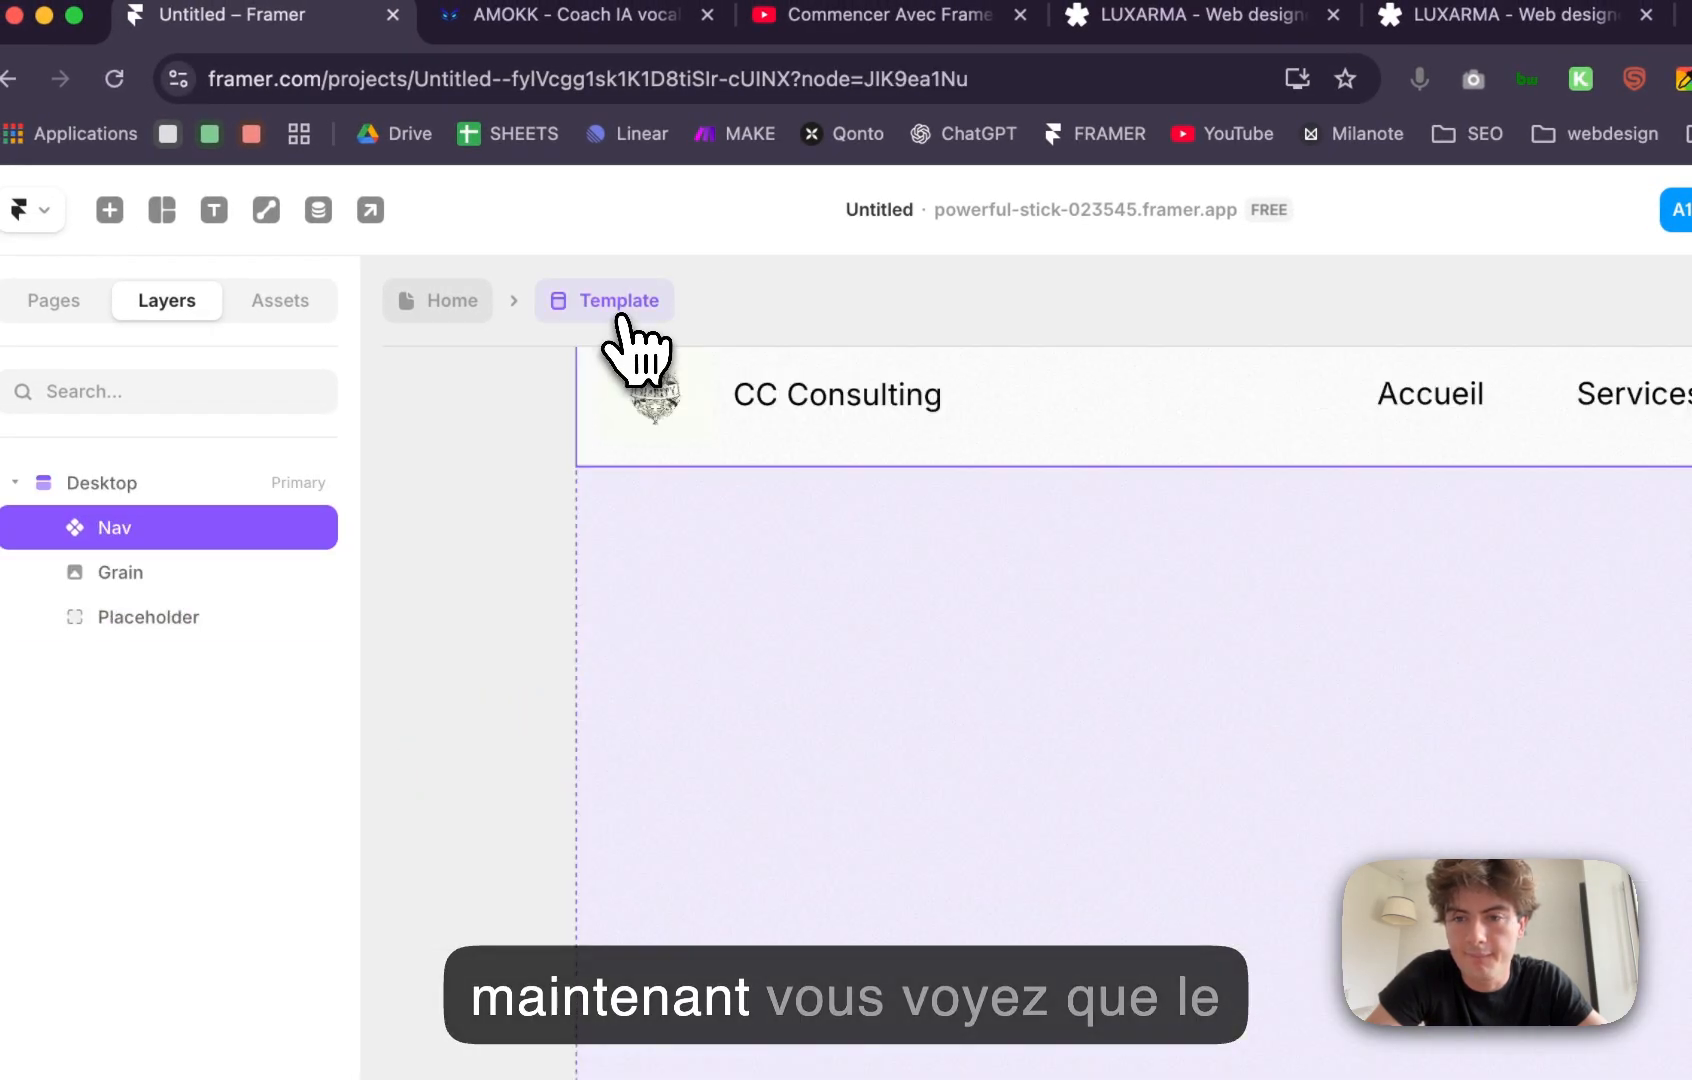
pyautogui.scroll(2, 1240, 558)
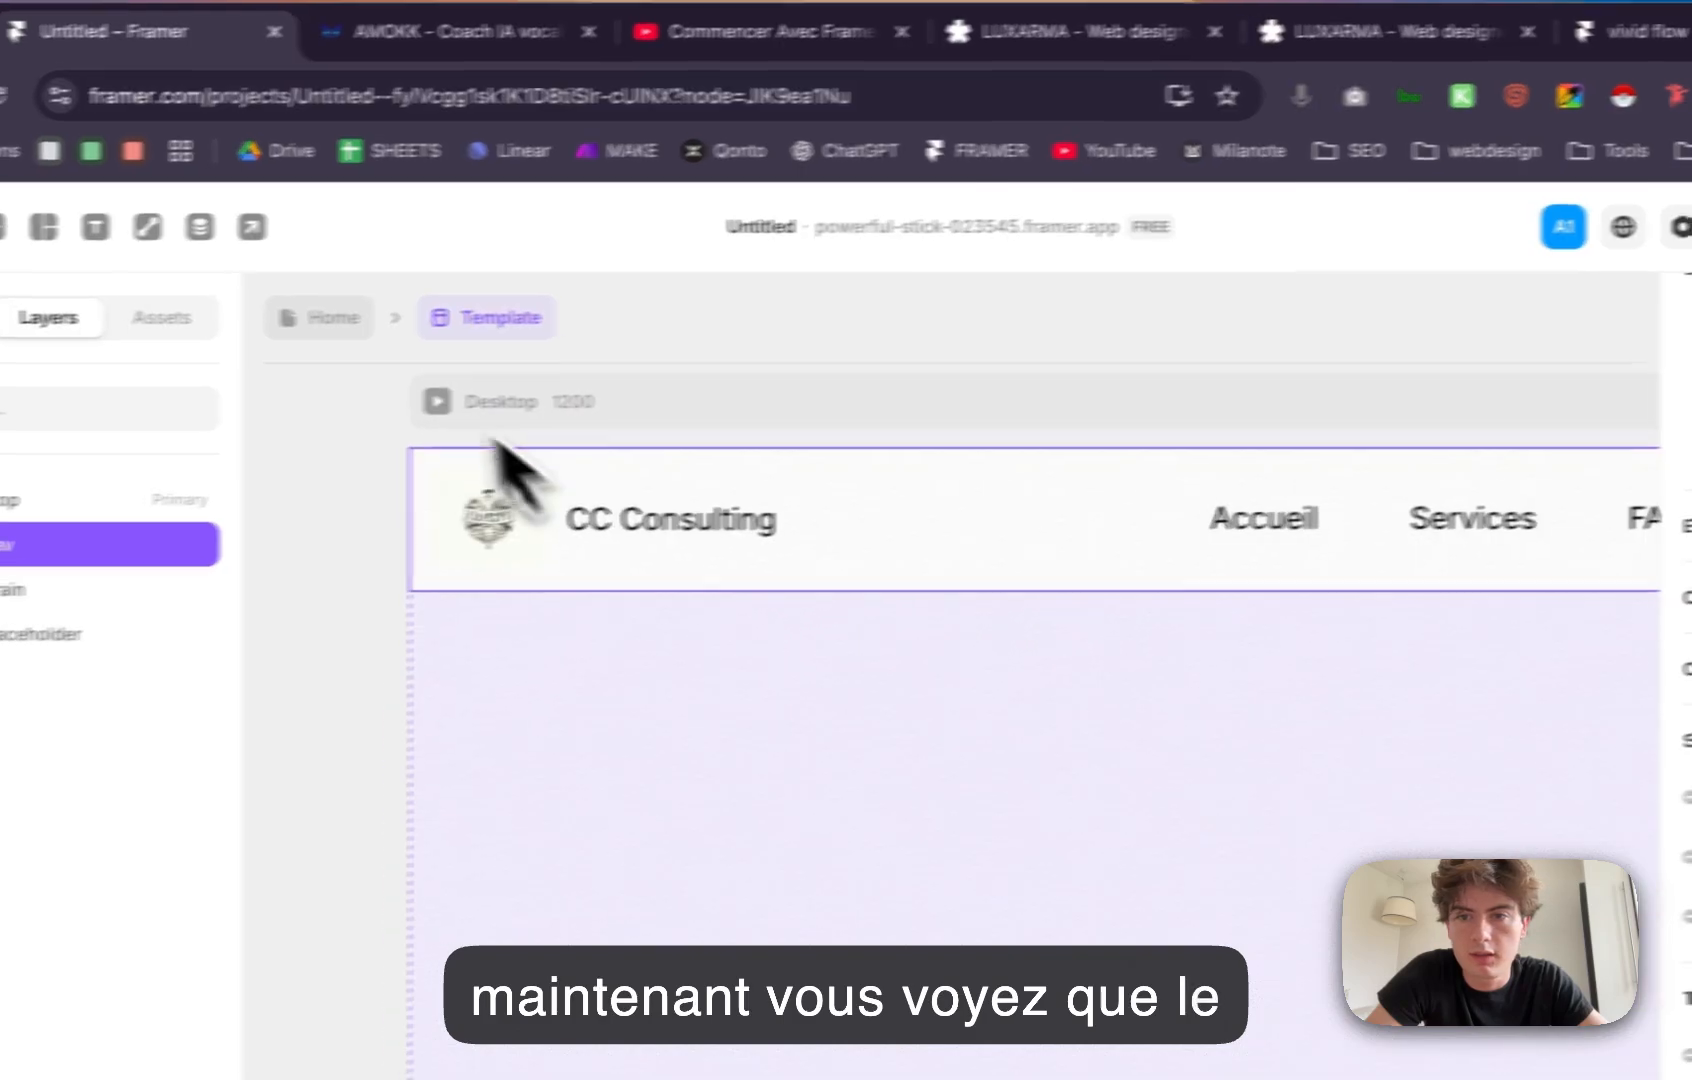
pyautogui.click(423, 312)
pyautogui.scroll(5, 600, 529)
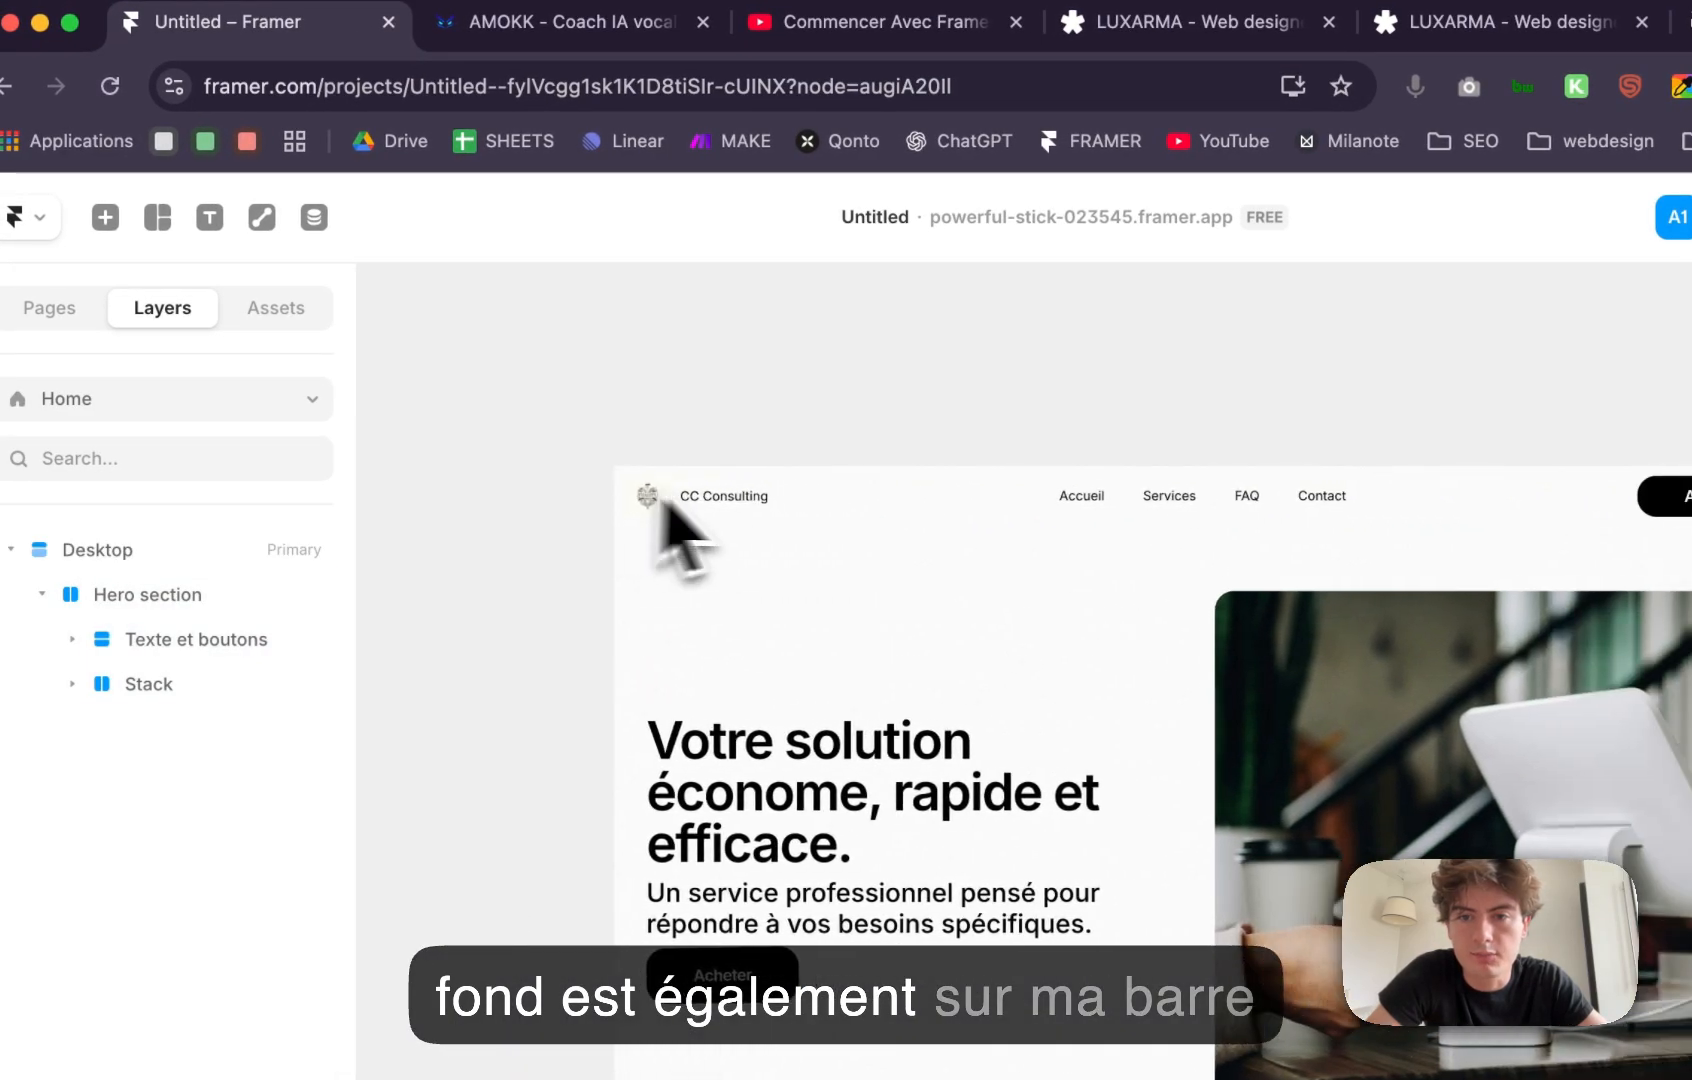
pyautogui.scroll(-5, 888, 578)
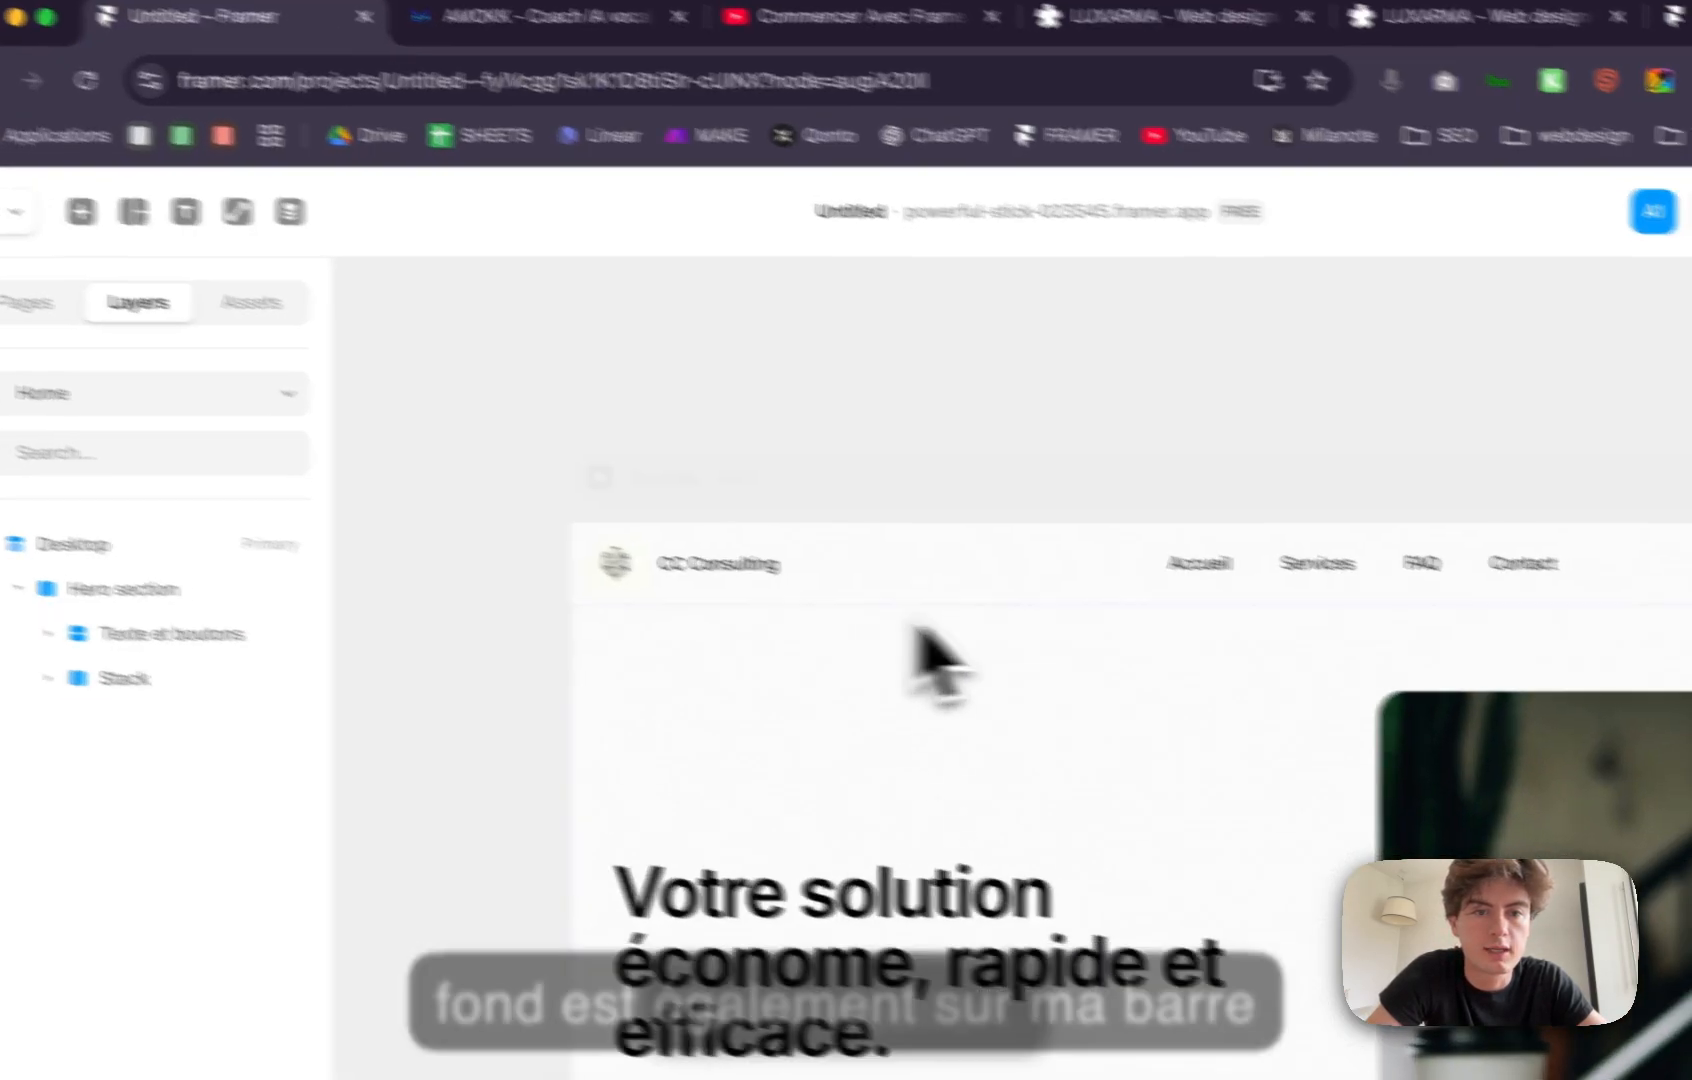
pyautogui.click(901, 582)
pyautogui.scroll(-1, 901, 582)
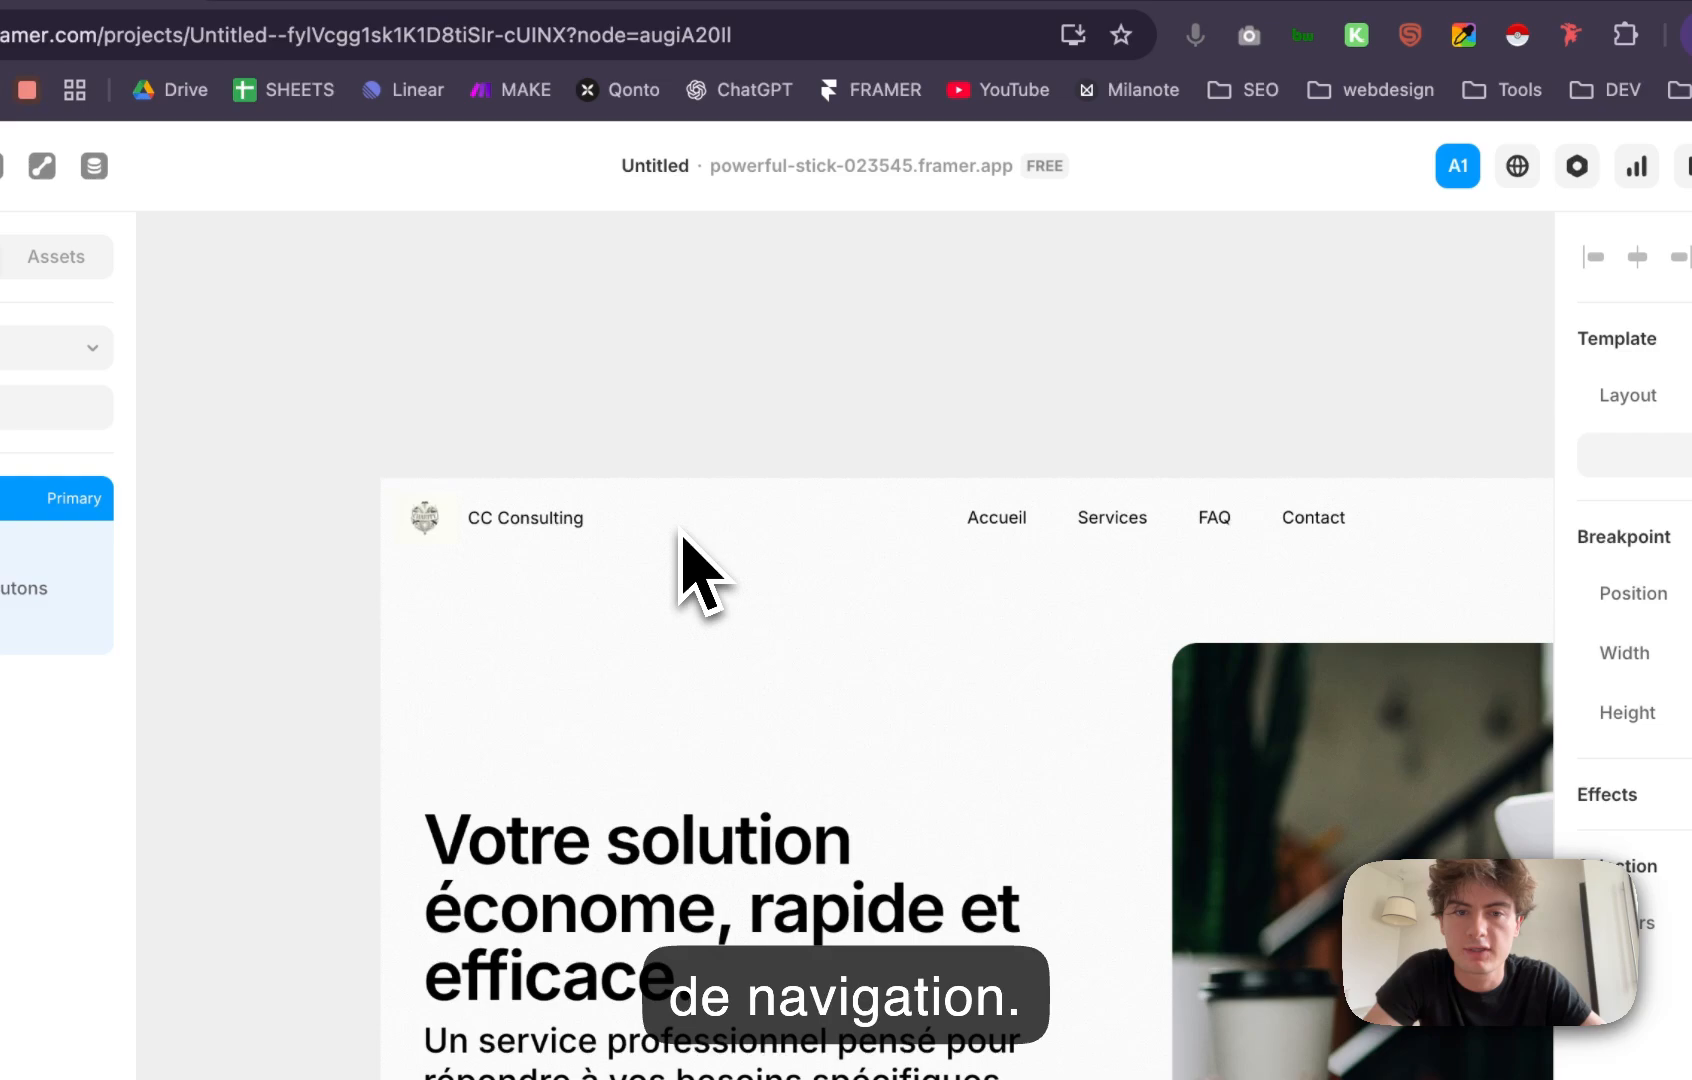
pyautogui.scroll(-4, 682, 534)
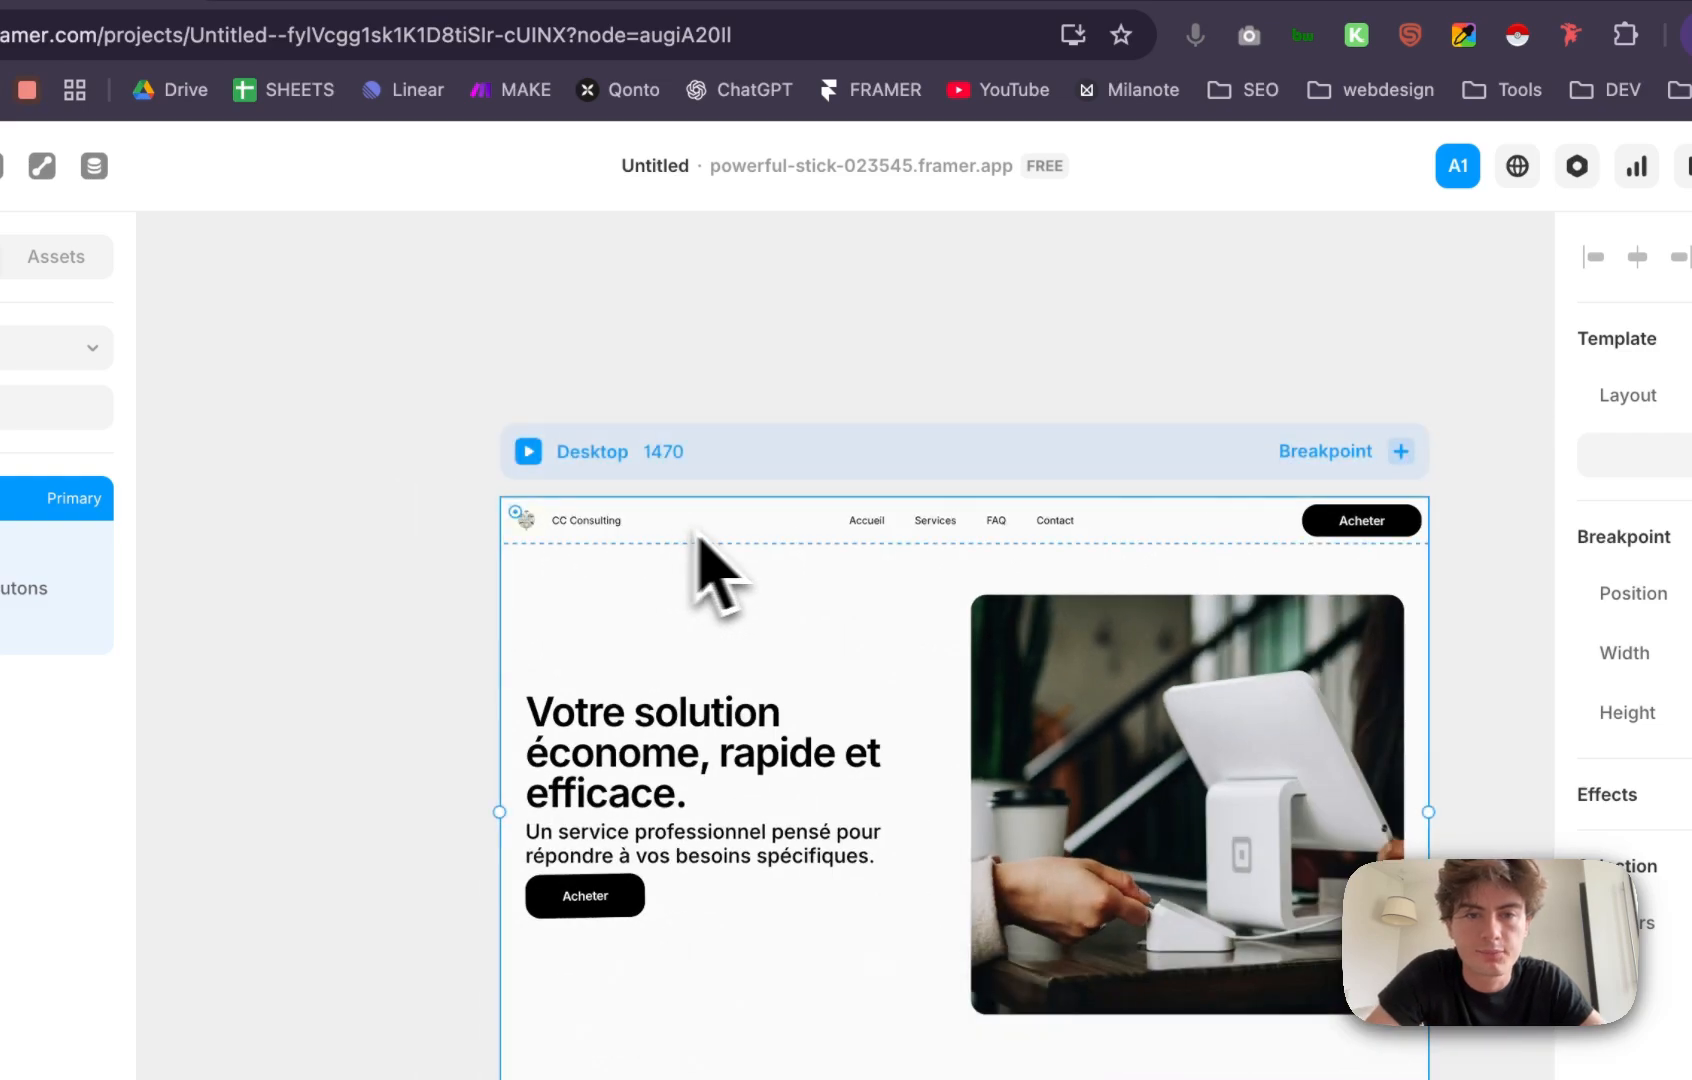
# Step: Preview the Desktop version of the Home page to examine the grain effect, and return to the canvas
pyautogui.click(529, 451)
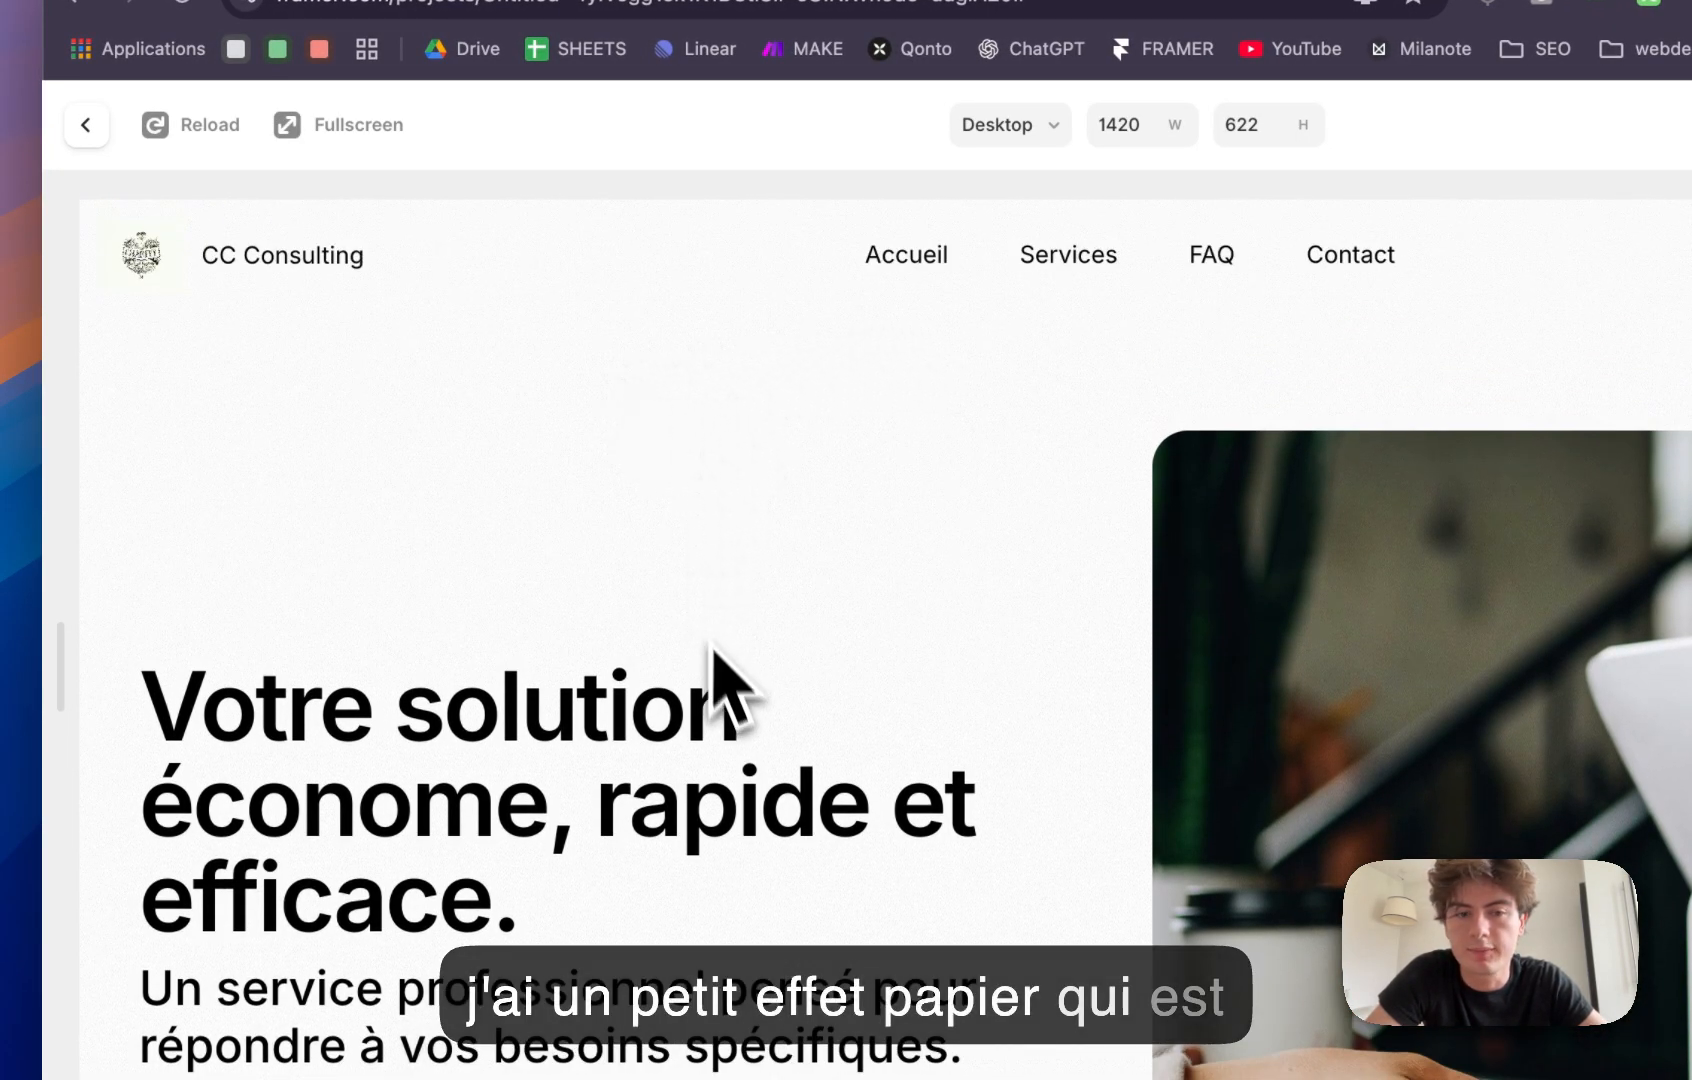
pyautogui.scroll(-4, 712, 645)
pyautogui.press('Escape')
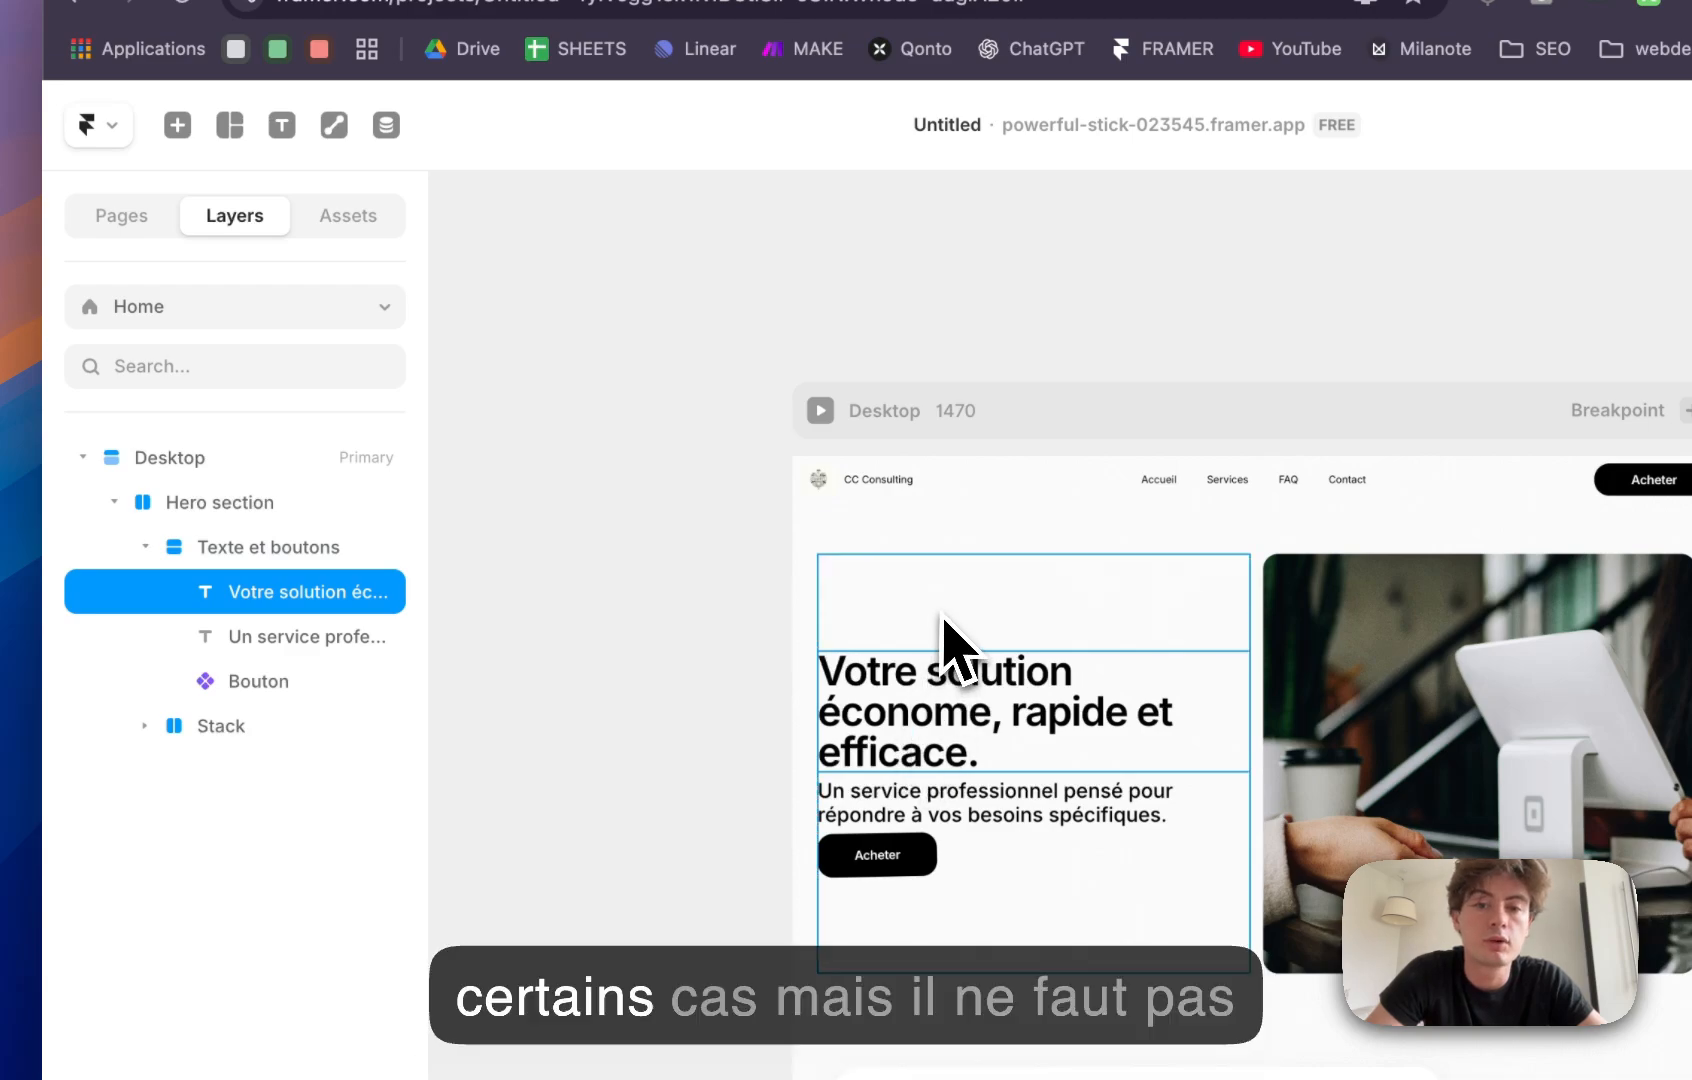
pyautogui.click(946, 525)
pyautogui.scroll(-5, 868, 650)
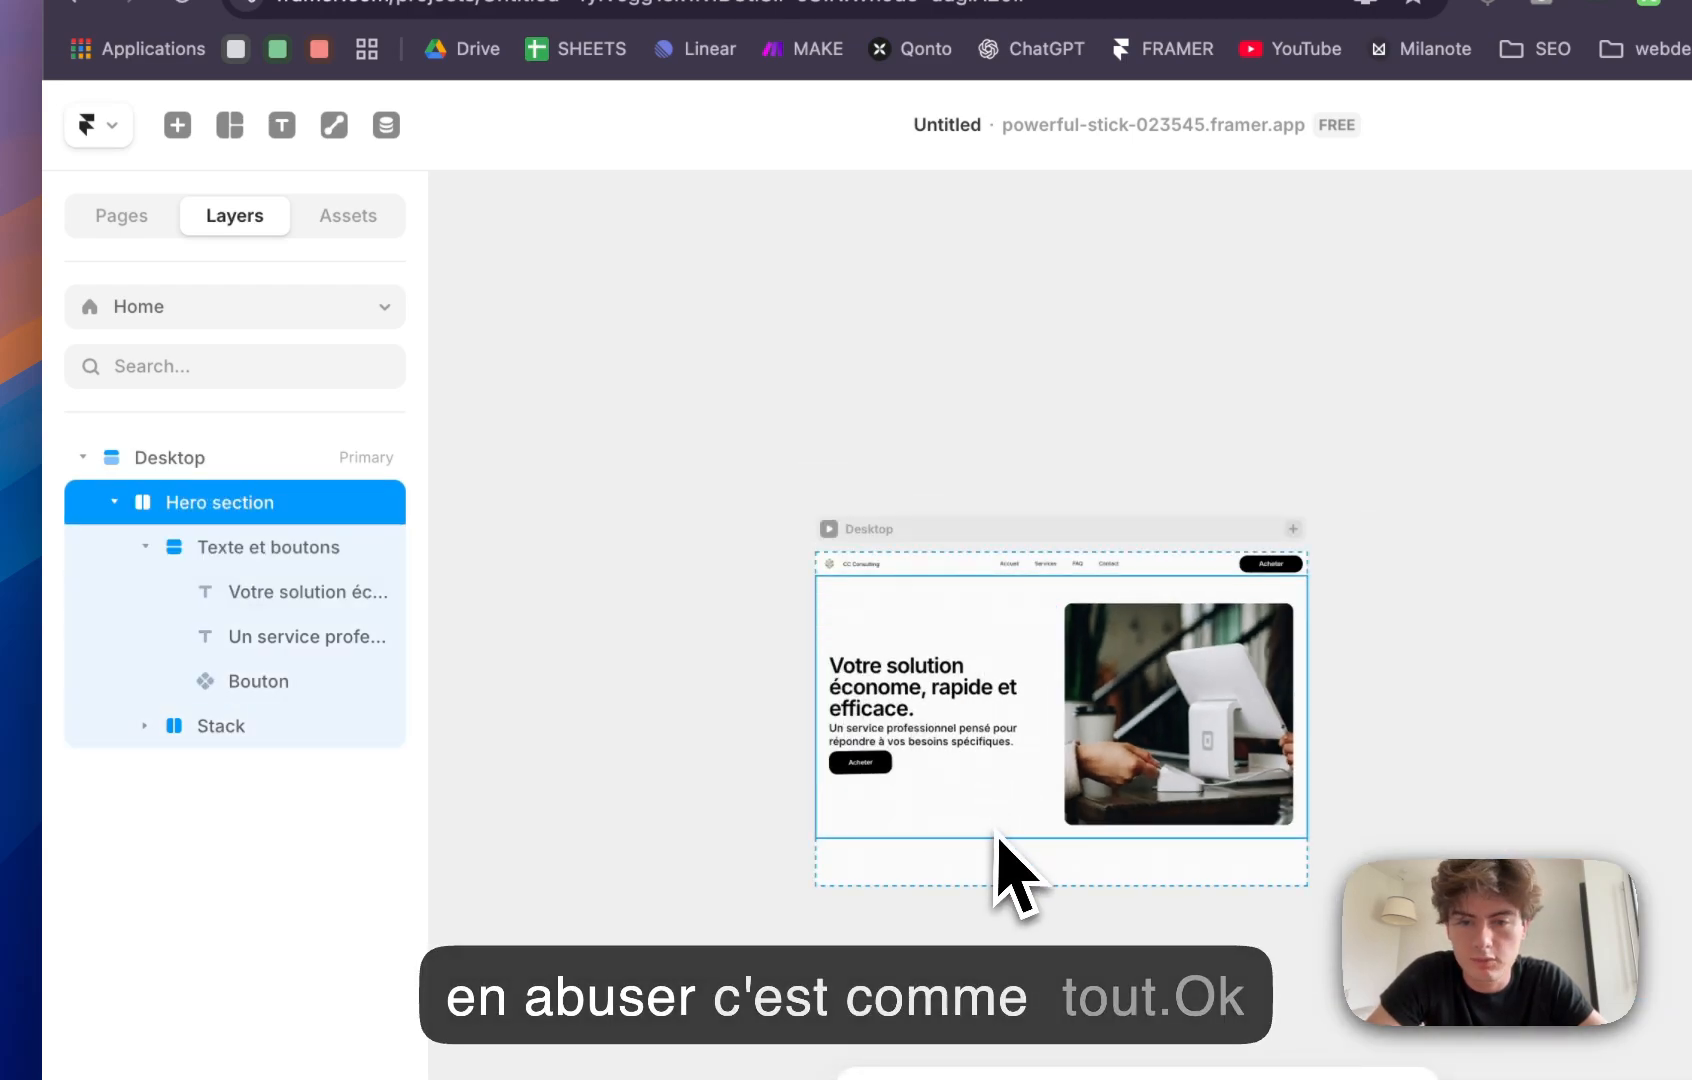
# Step: Reopen the layout template and insert the ready-made footer section with link columns below the page placeholder
pyautogui.click(995, 845)
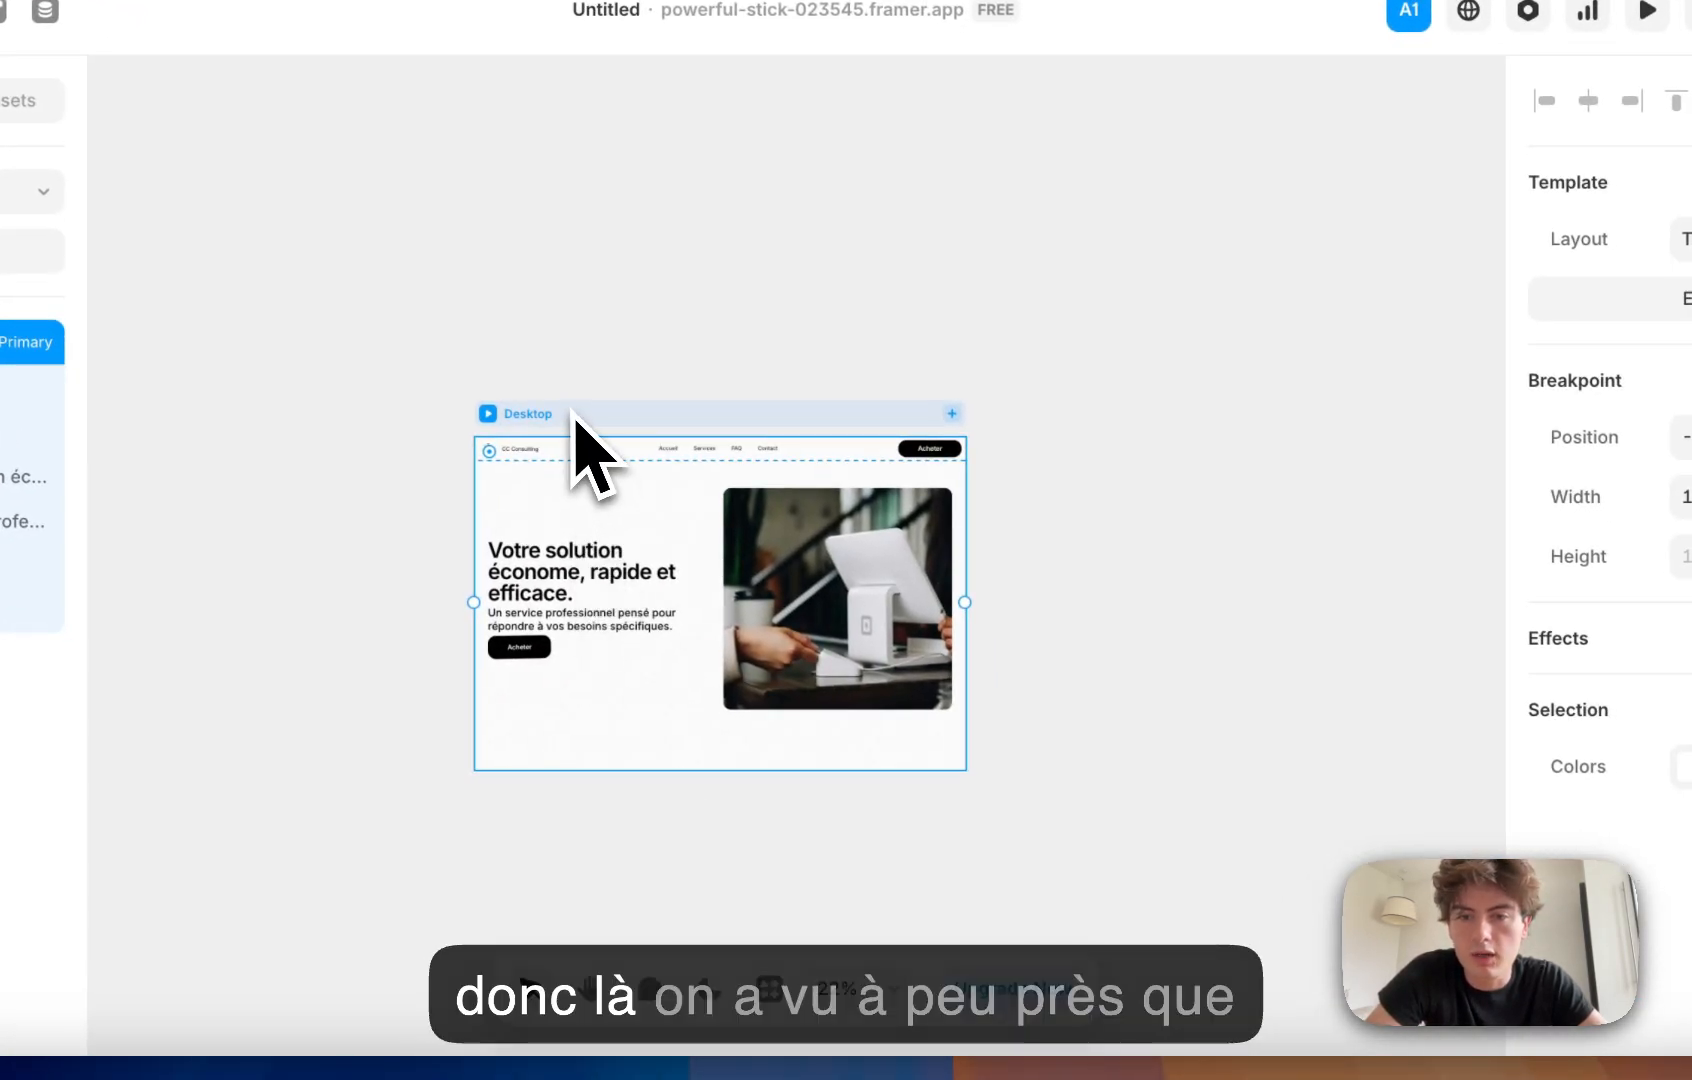
pyautogui.click(1634, 298)
pyautogui.click(699, 463)
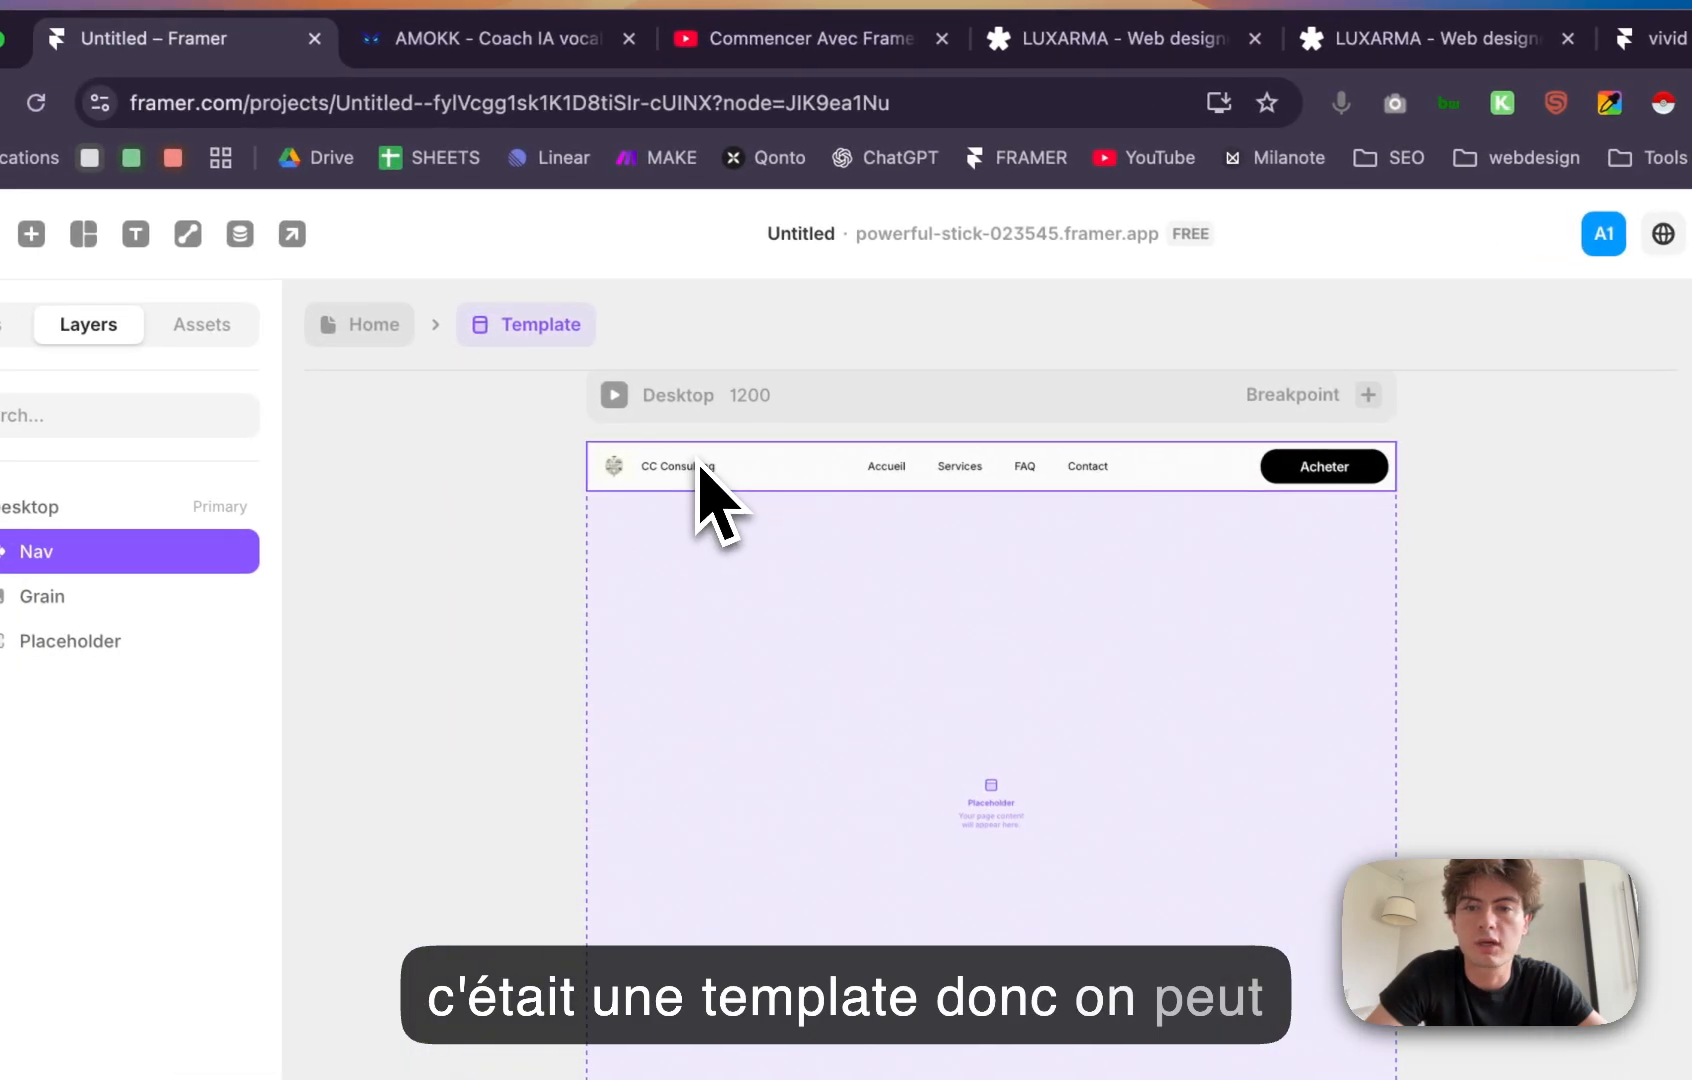
pyautogui.click(33, 234)
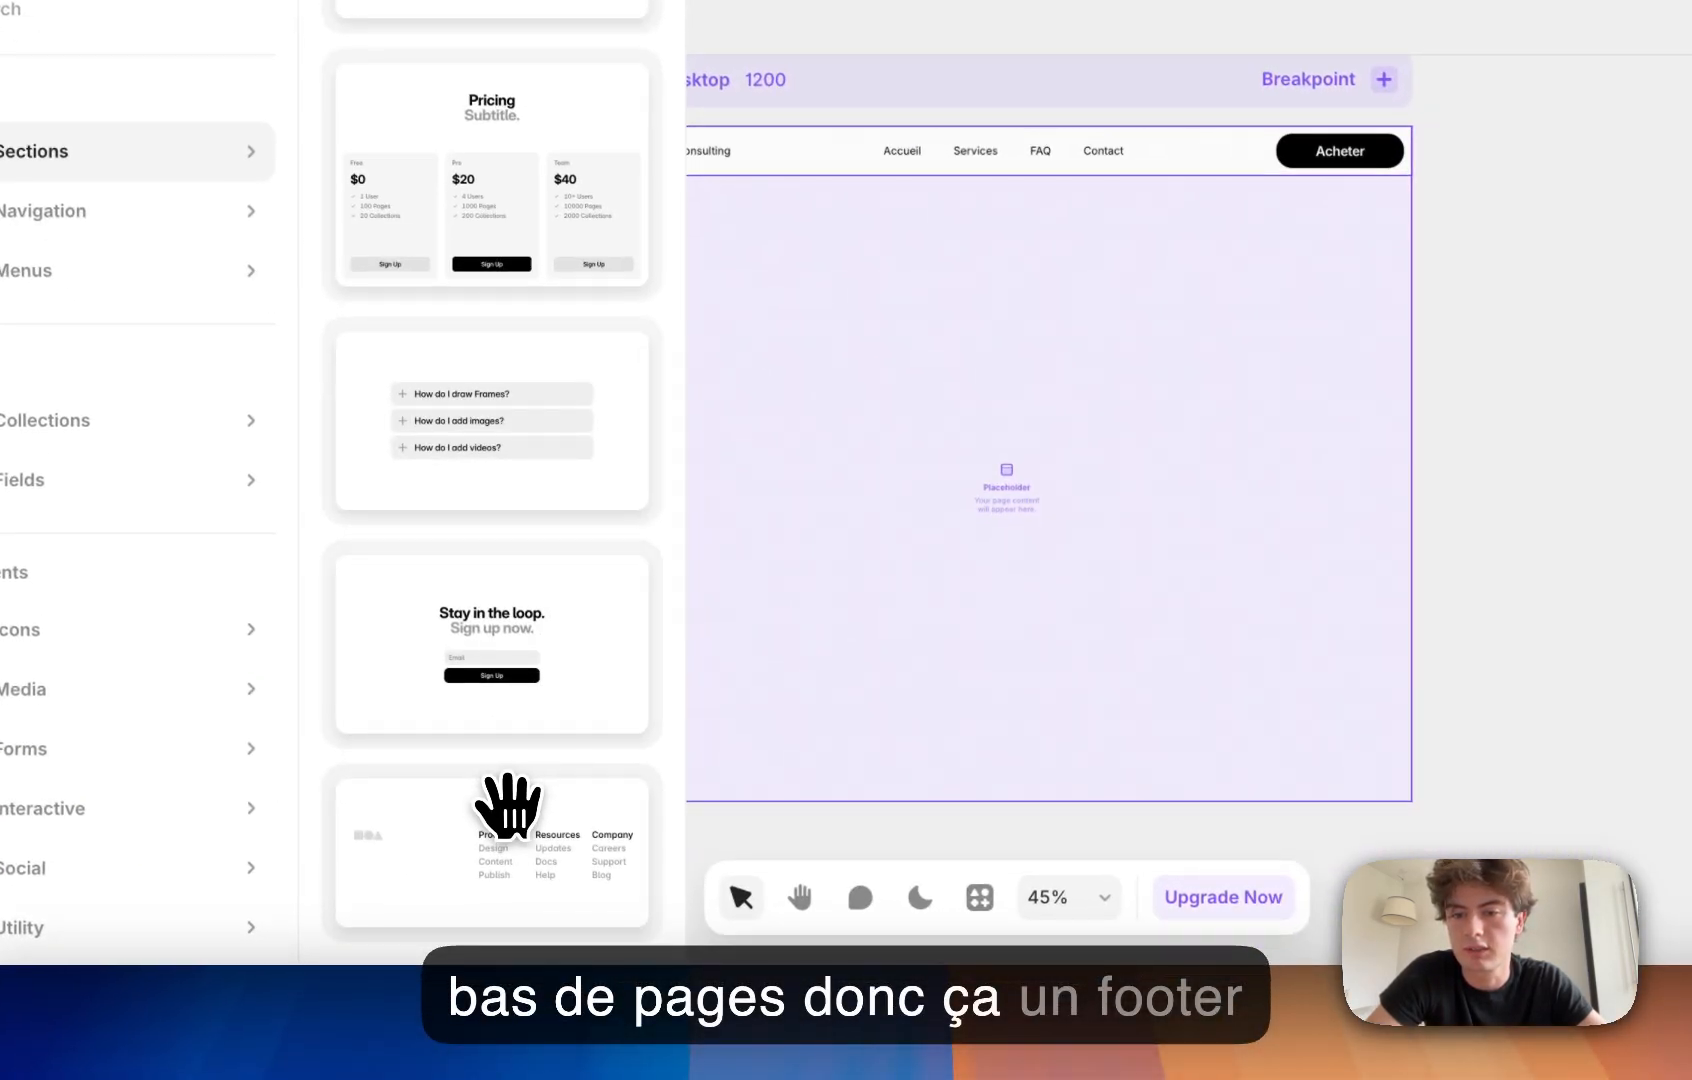
pyautogui.moveTo(506, 805); pyautogui.dragTo(1005, 830)
pyautogui.scroll(-2, 960, 765)
pyautogui.hscroll(-1, 940, 735)
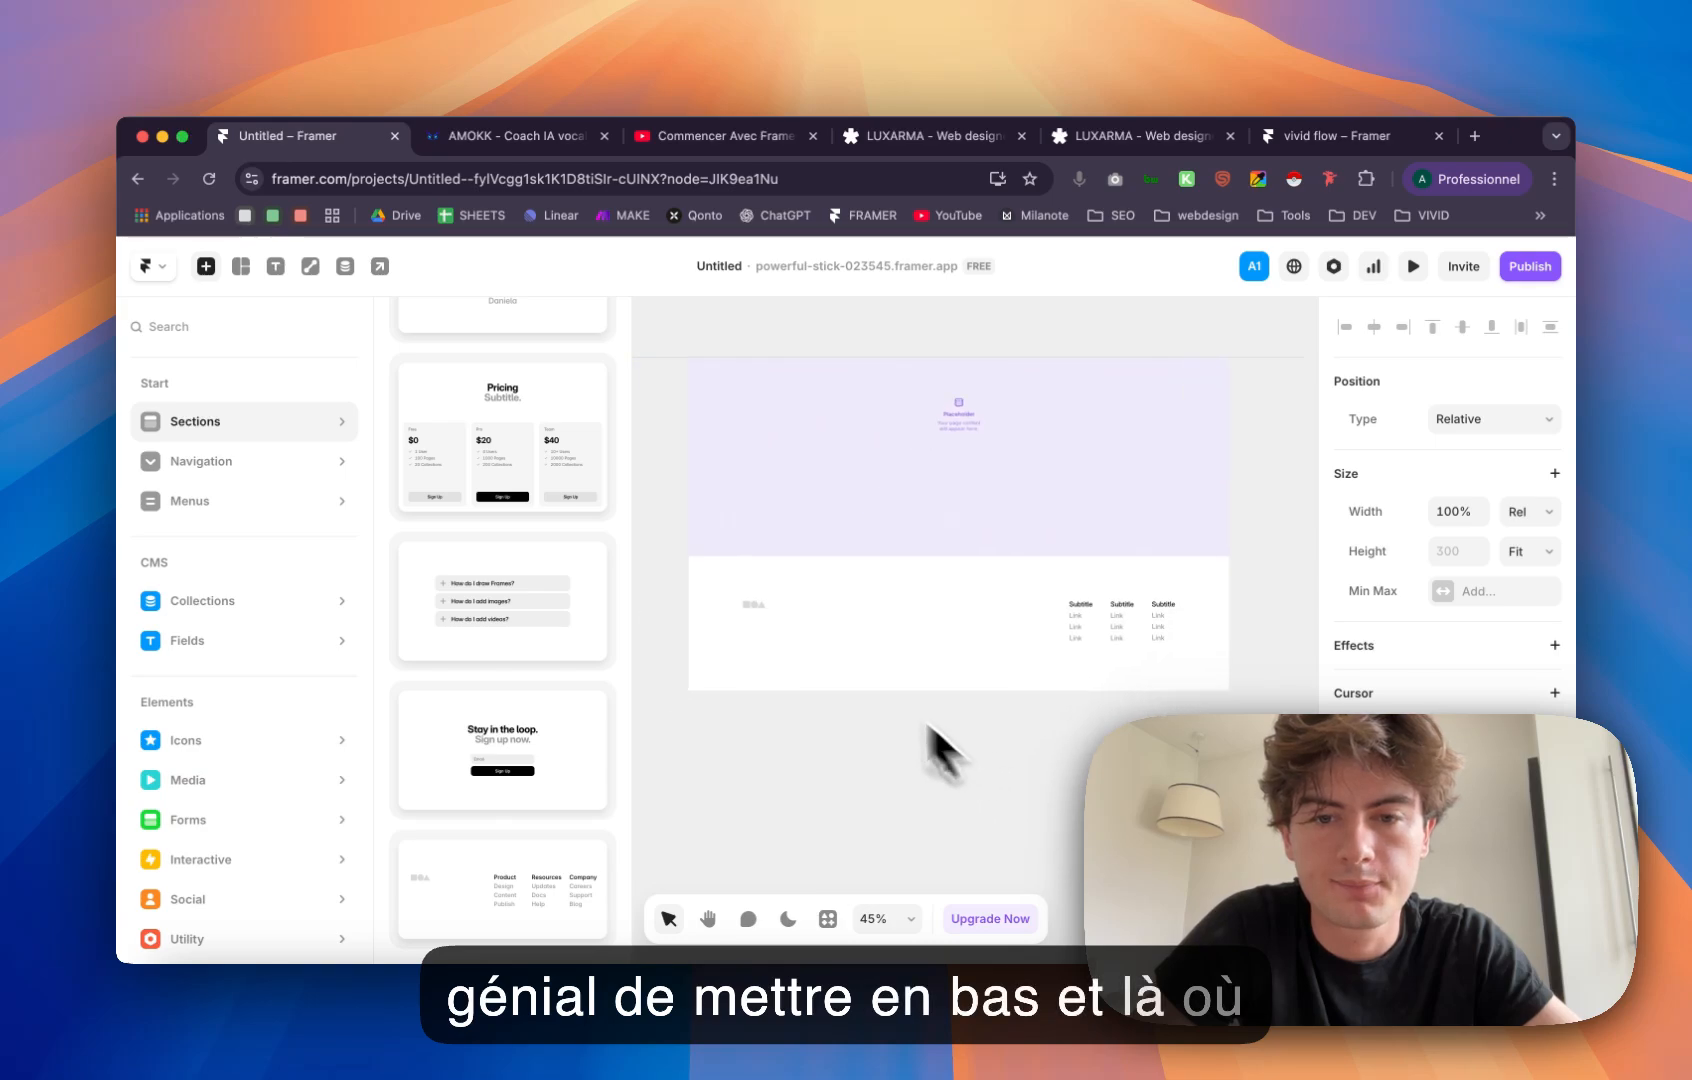
# Step: Return to the Home page and examine the footer beneath the hero section
pyautogui.doubleClick(825, 647)
pyautogui.click(594, 566)
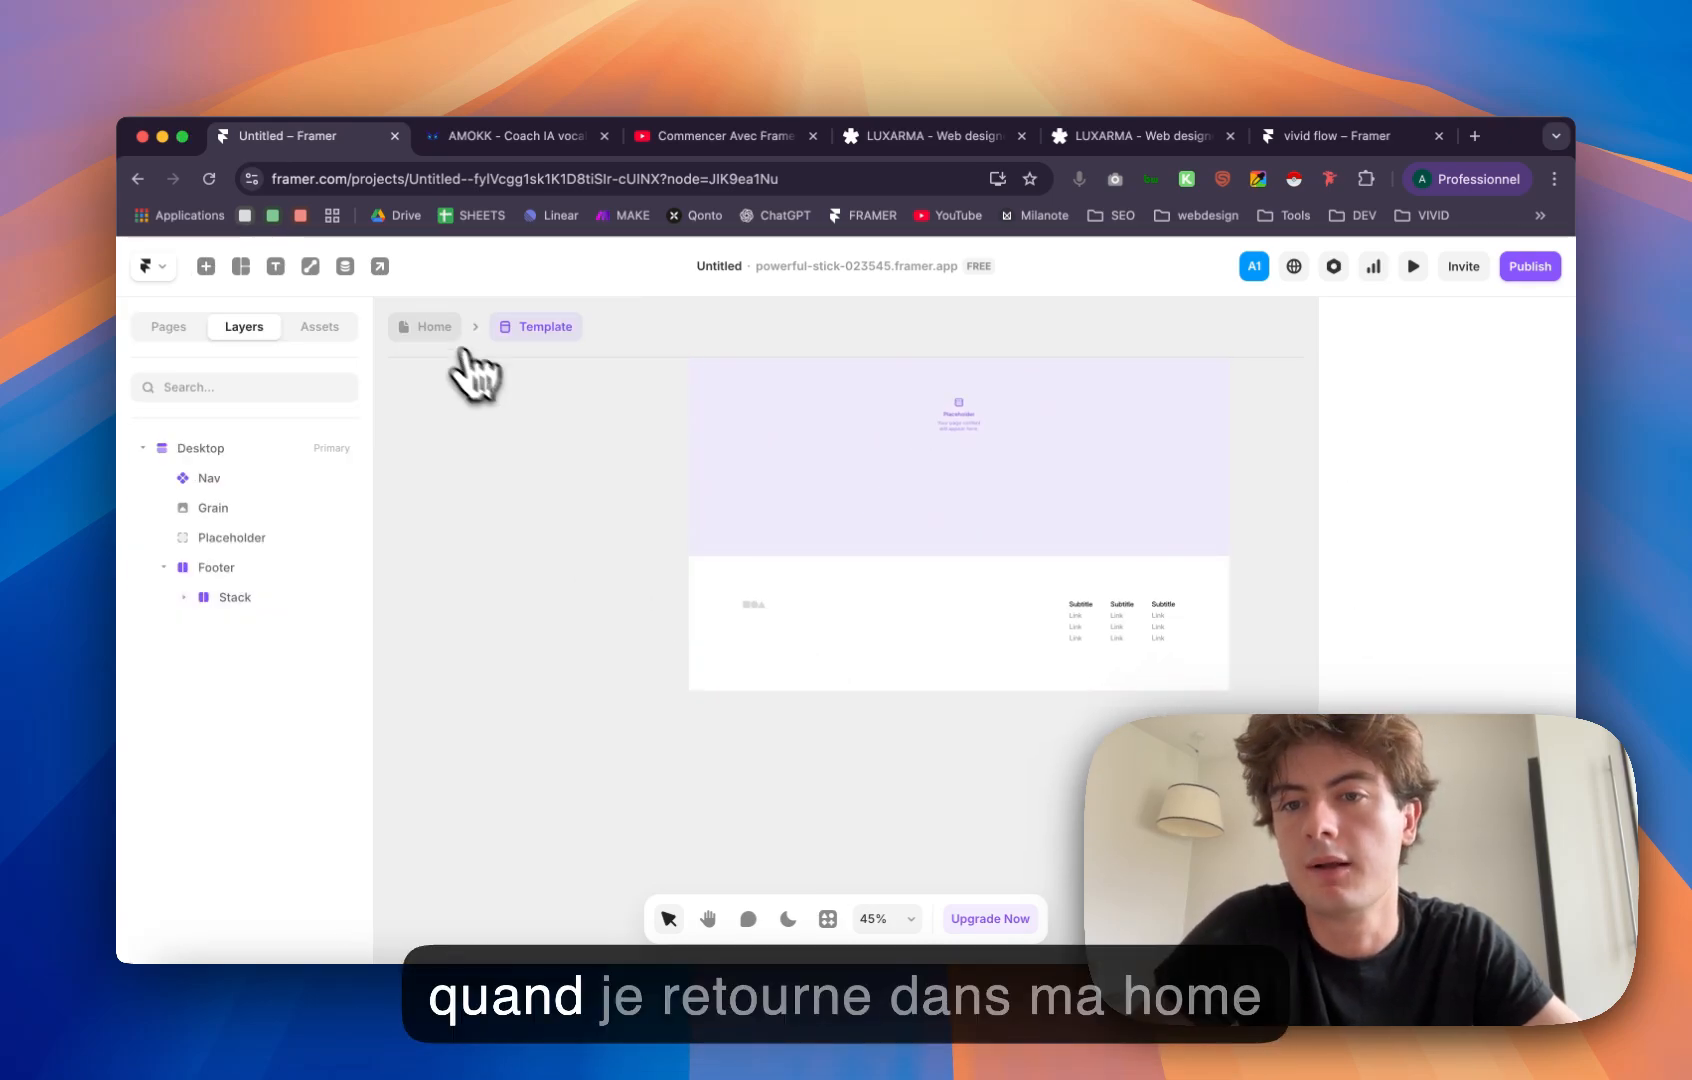
pyautogui.click(435, 328)
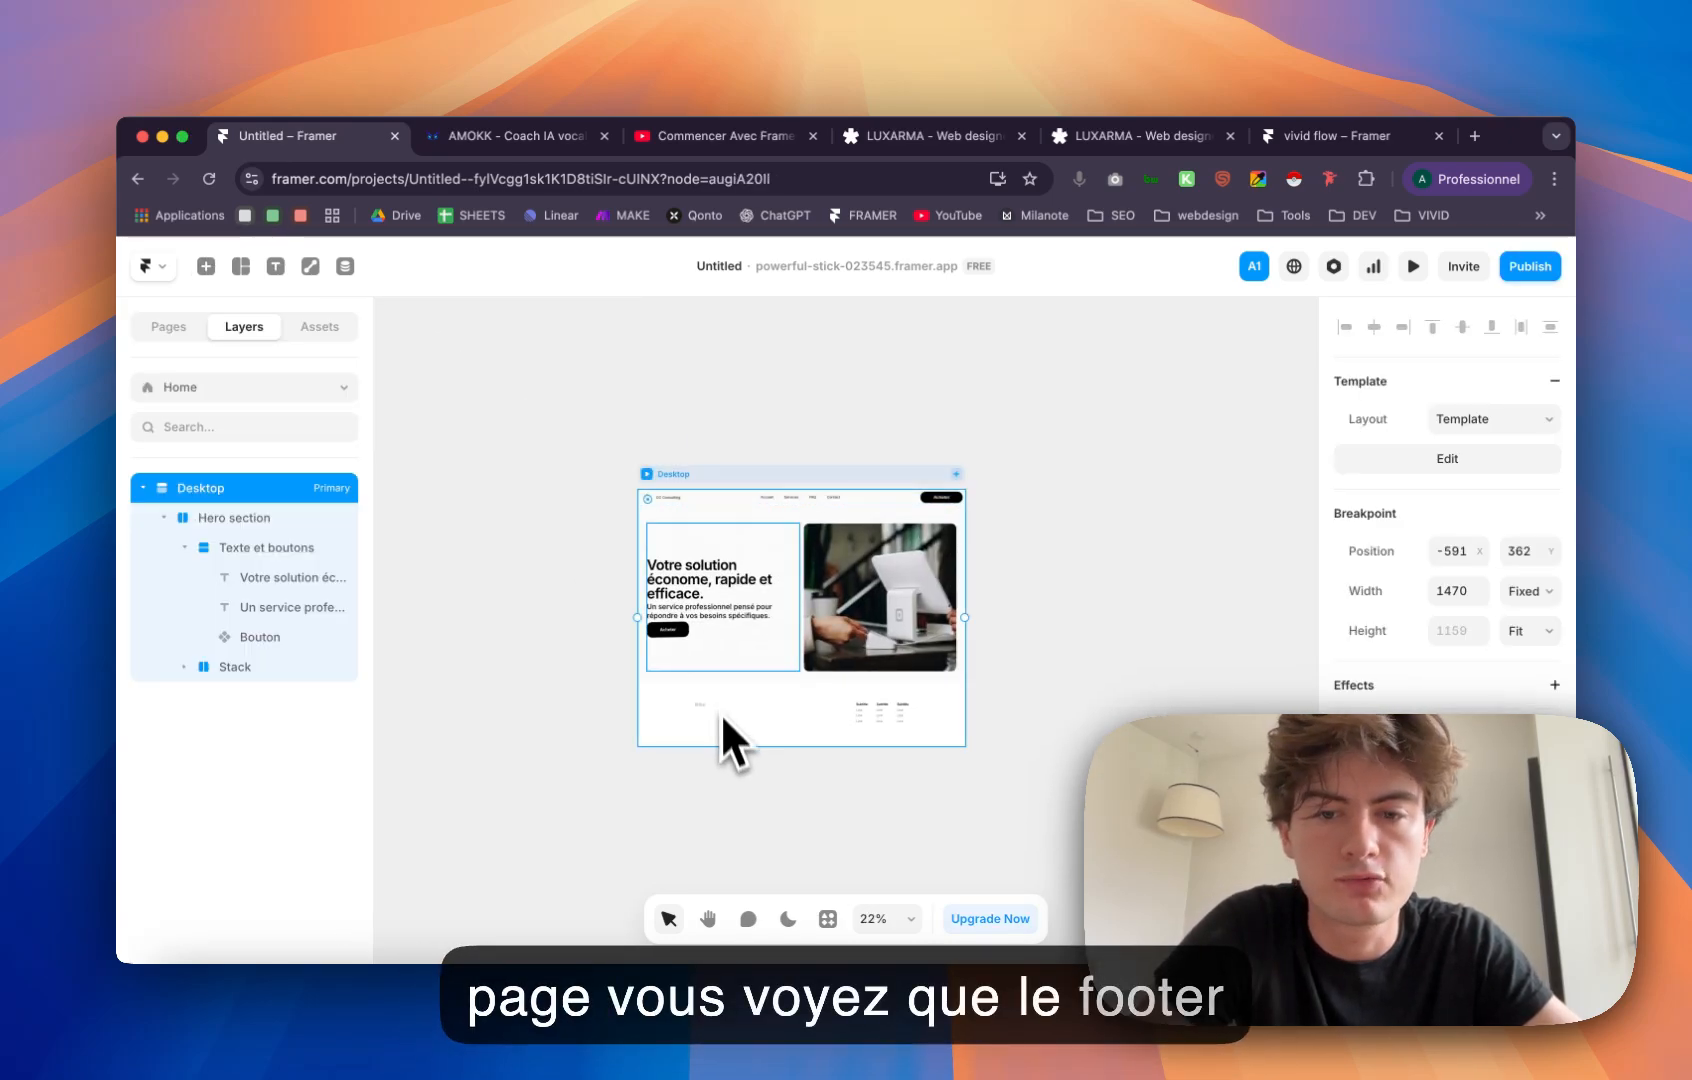
pyautogui.scroll(5, 719, 713)
# Step: Remove the Footer's background fill in the layout template and return to the Home page to check its grain
pyautogui.doubleClick(679, 821)
pyautogui.doubleClick(639, 784)
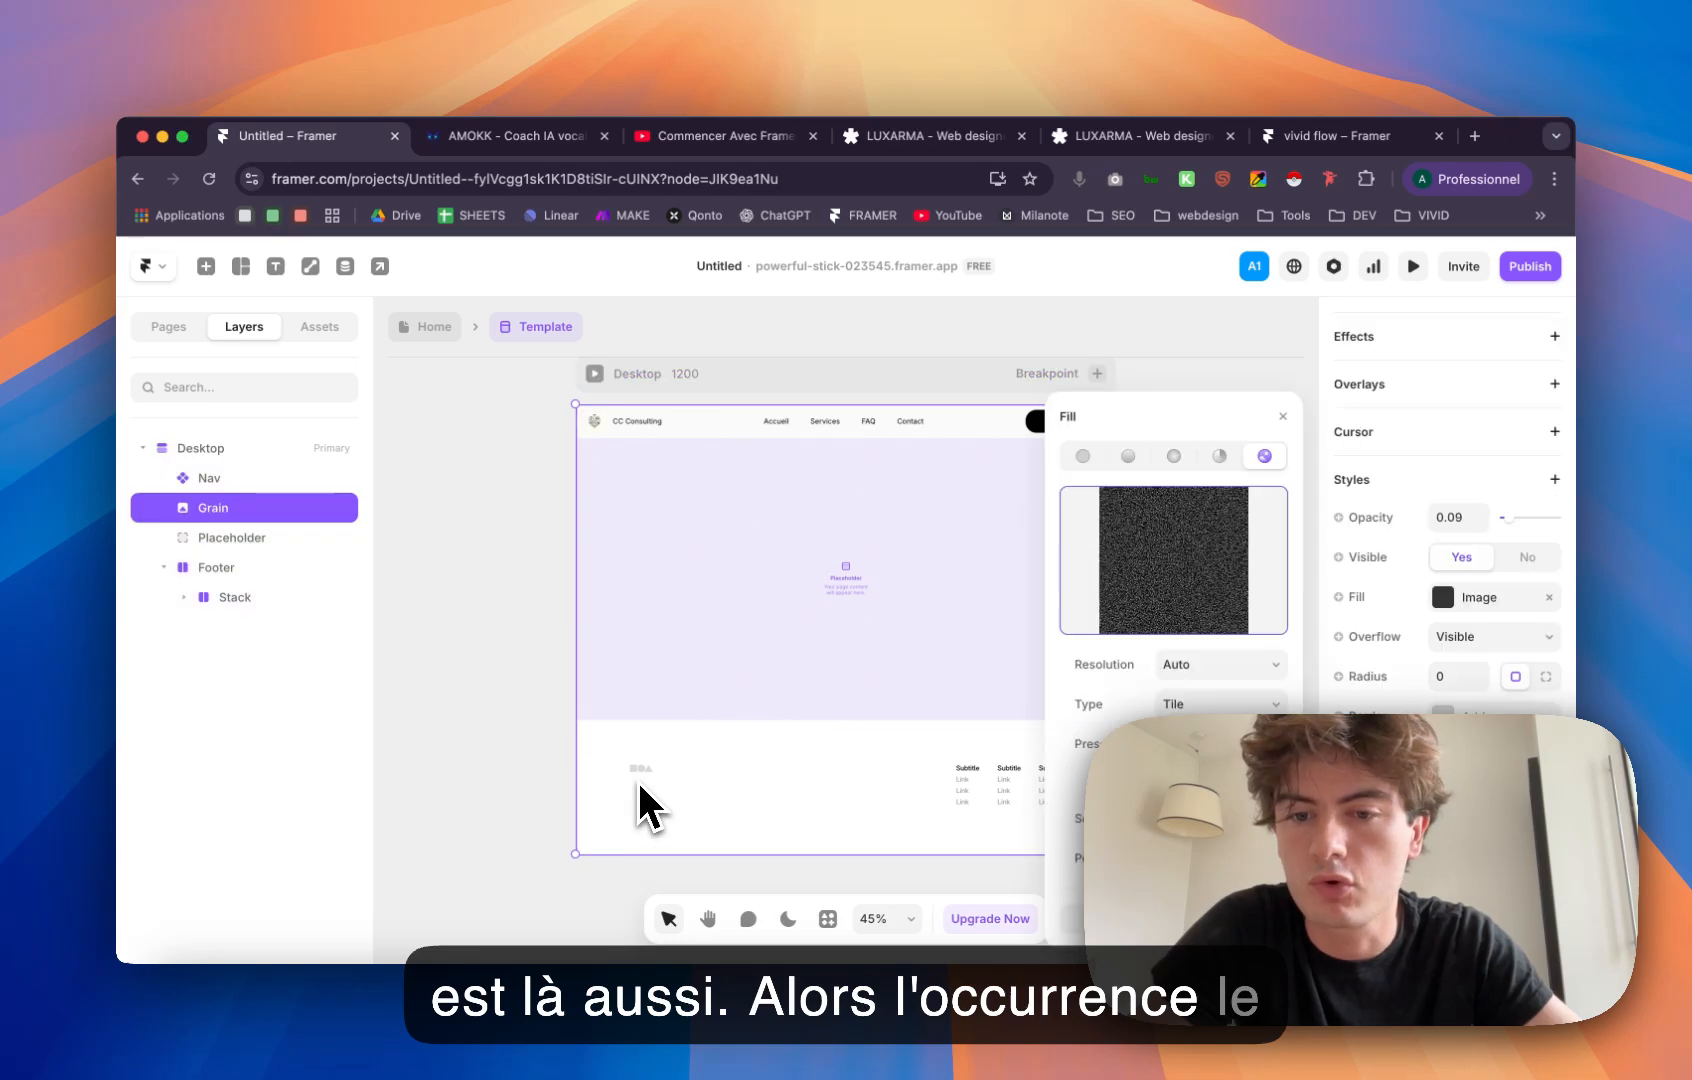
pyautogui.click(404, 736)
pyautogui.click(230, 575)
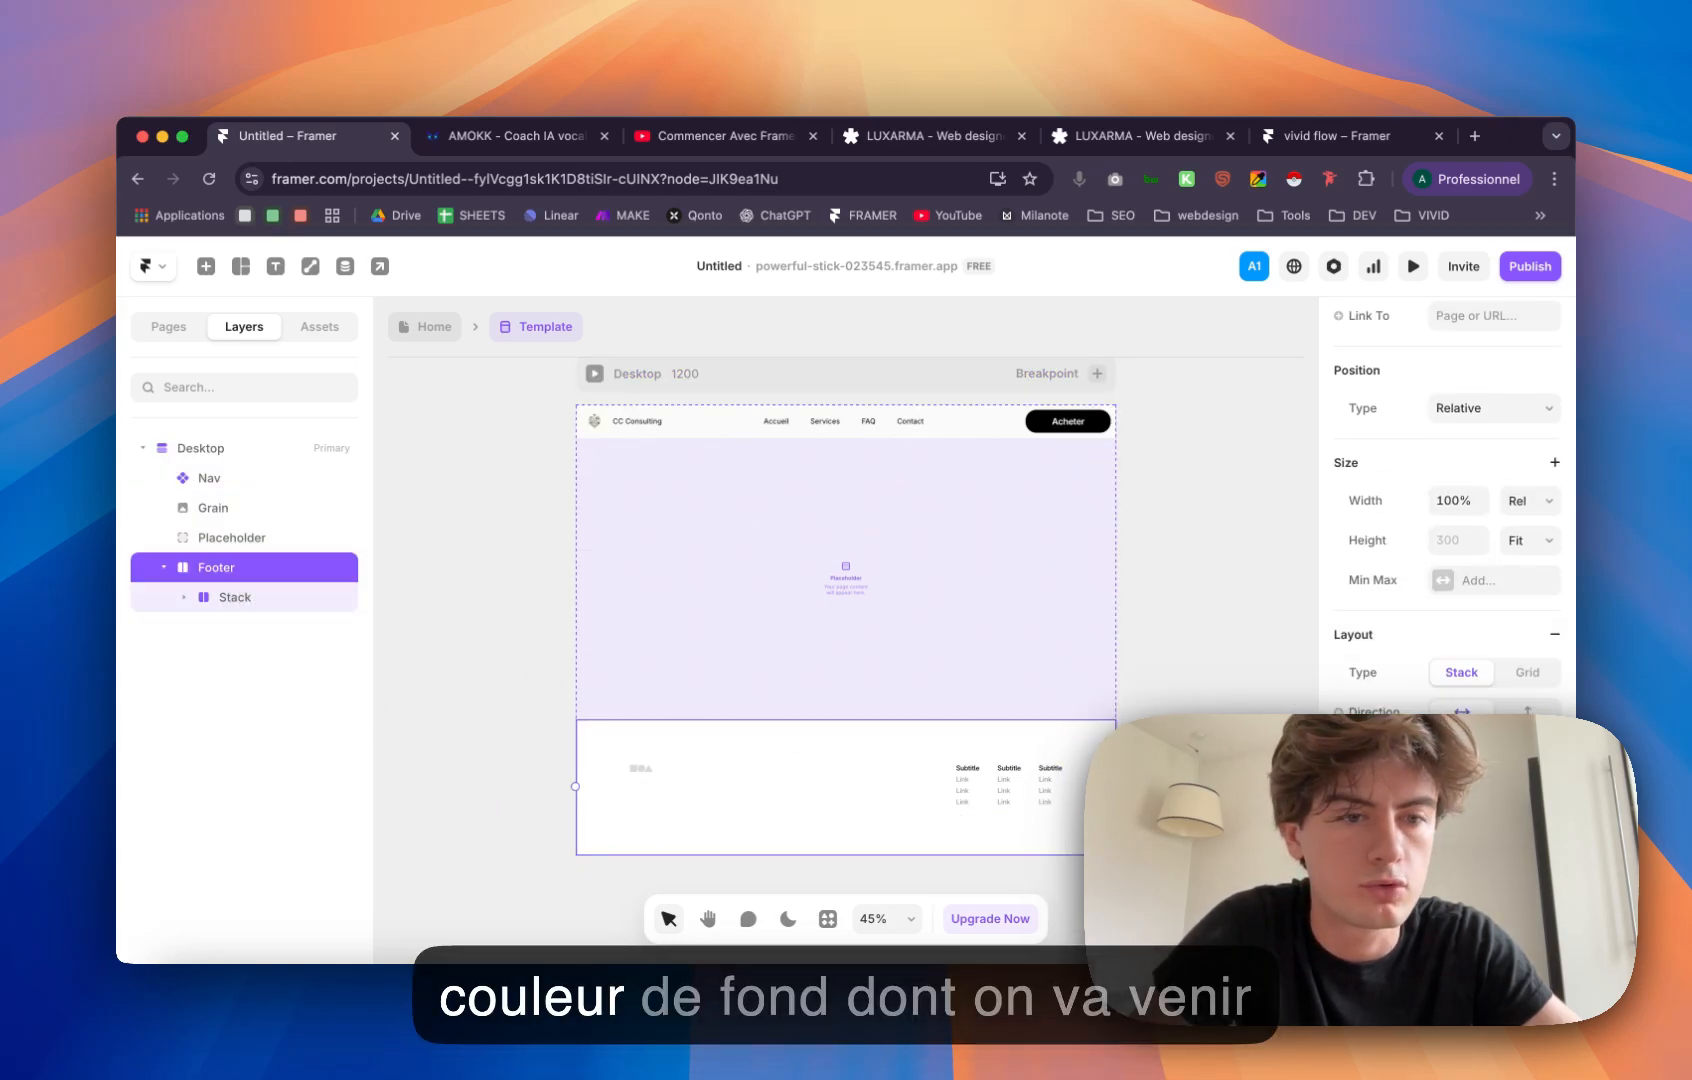
pyautogui.scroll(-5, 1447, 495)
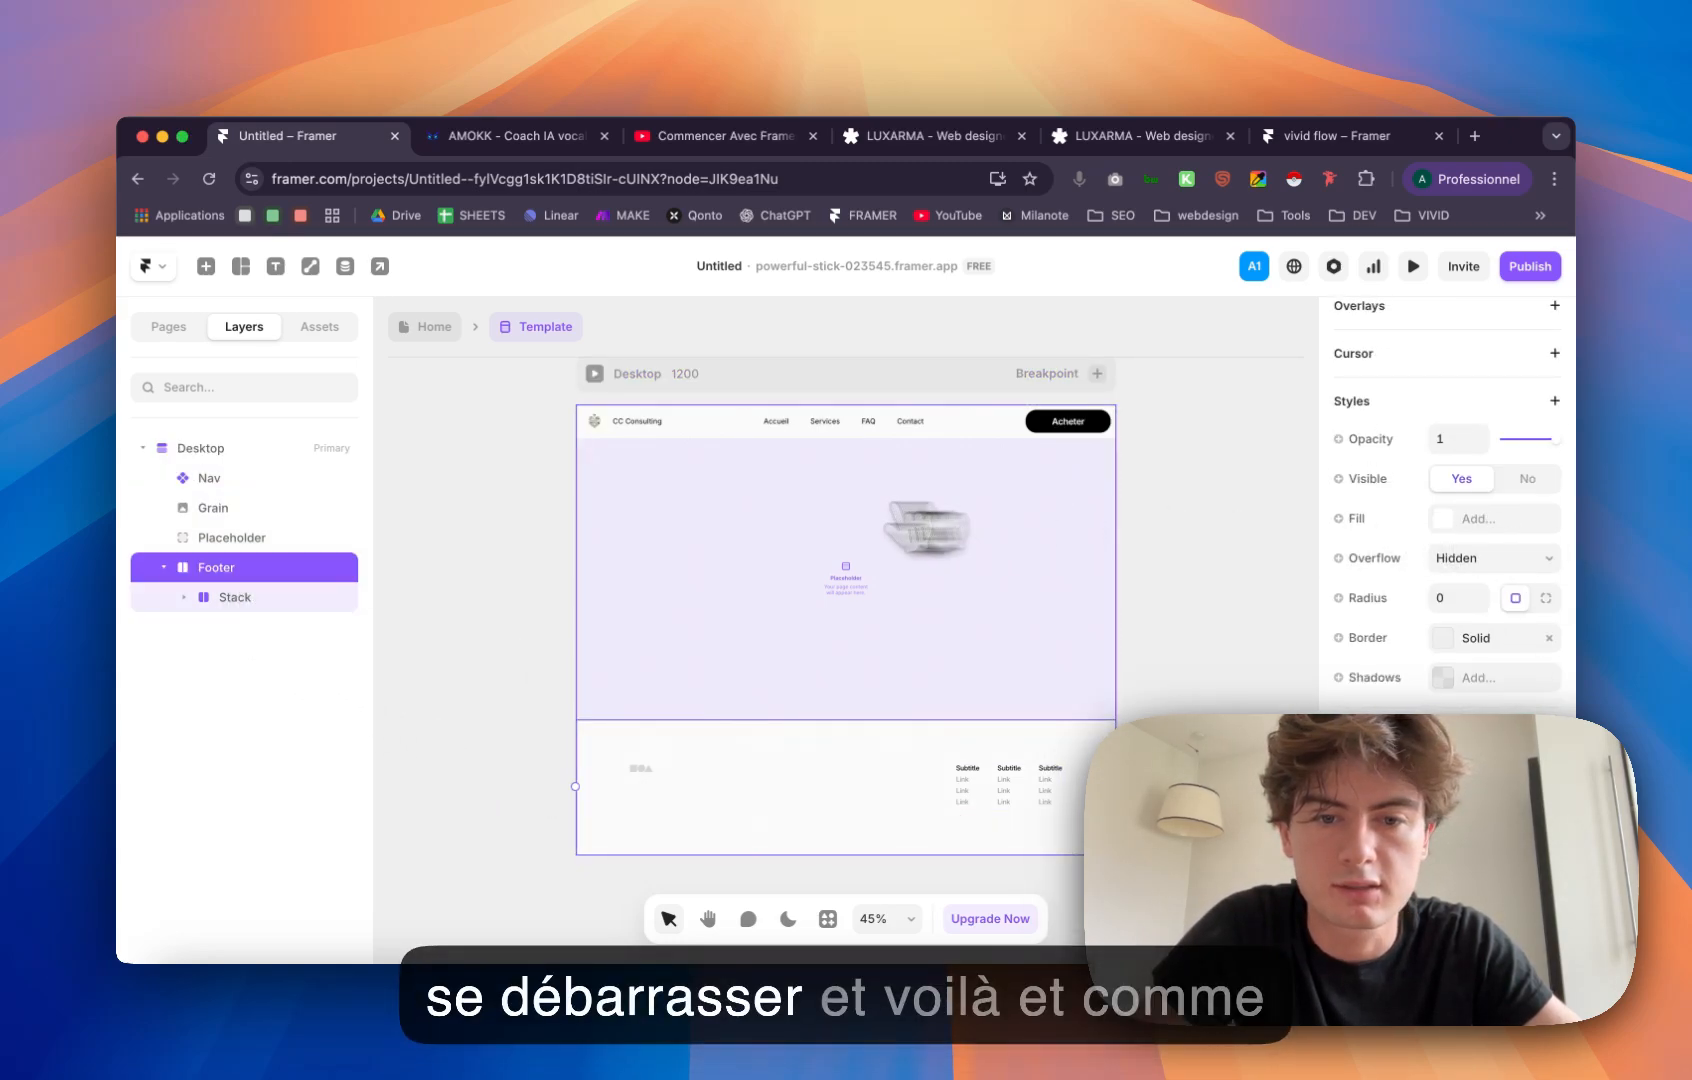
pyautogui.click(428, 327)
pyautogui.scroll(-2, 530, 710)
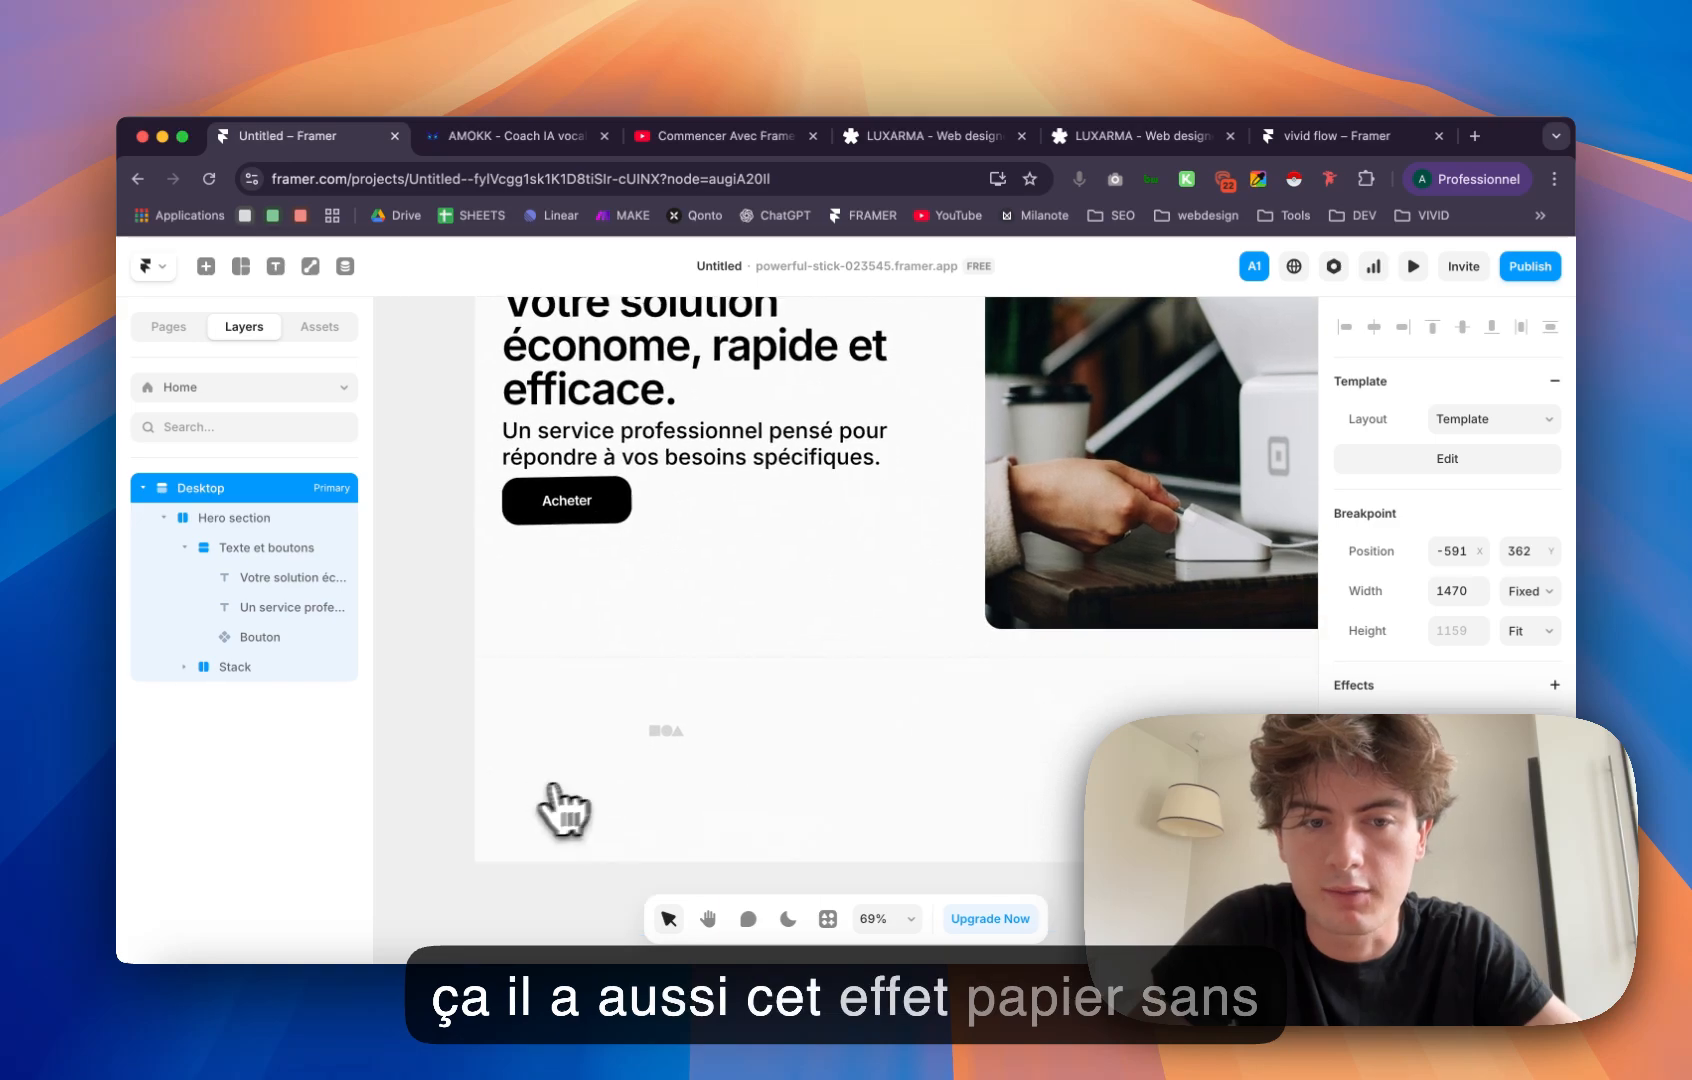
# Step: Examine the grain across the hero and footer on the Home page, preview the Desktop version, and return to the canvas
pyautogui.scroll(-4, 945, 810)
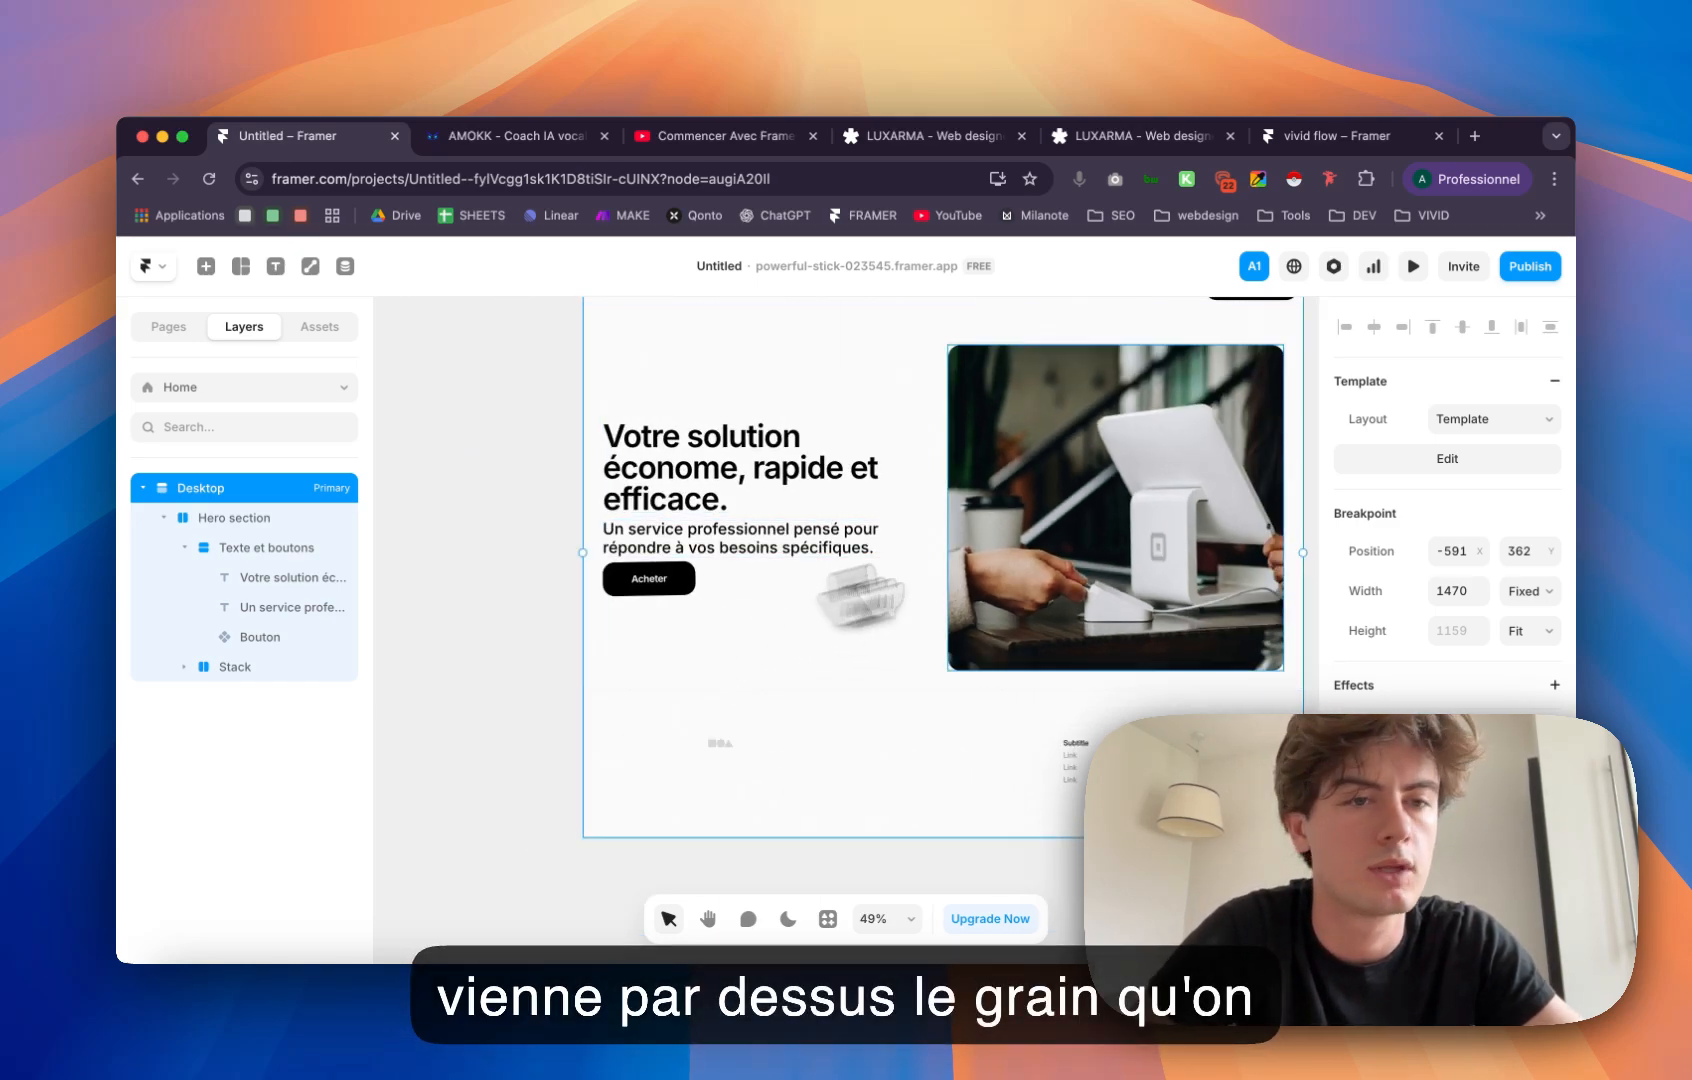
pyautogui.scroll(4, 1045, 690)
pyautogui.scroll(-1, 1018, 695)
pyautogui.hscroll(-1, 1018, 695)
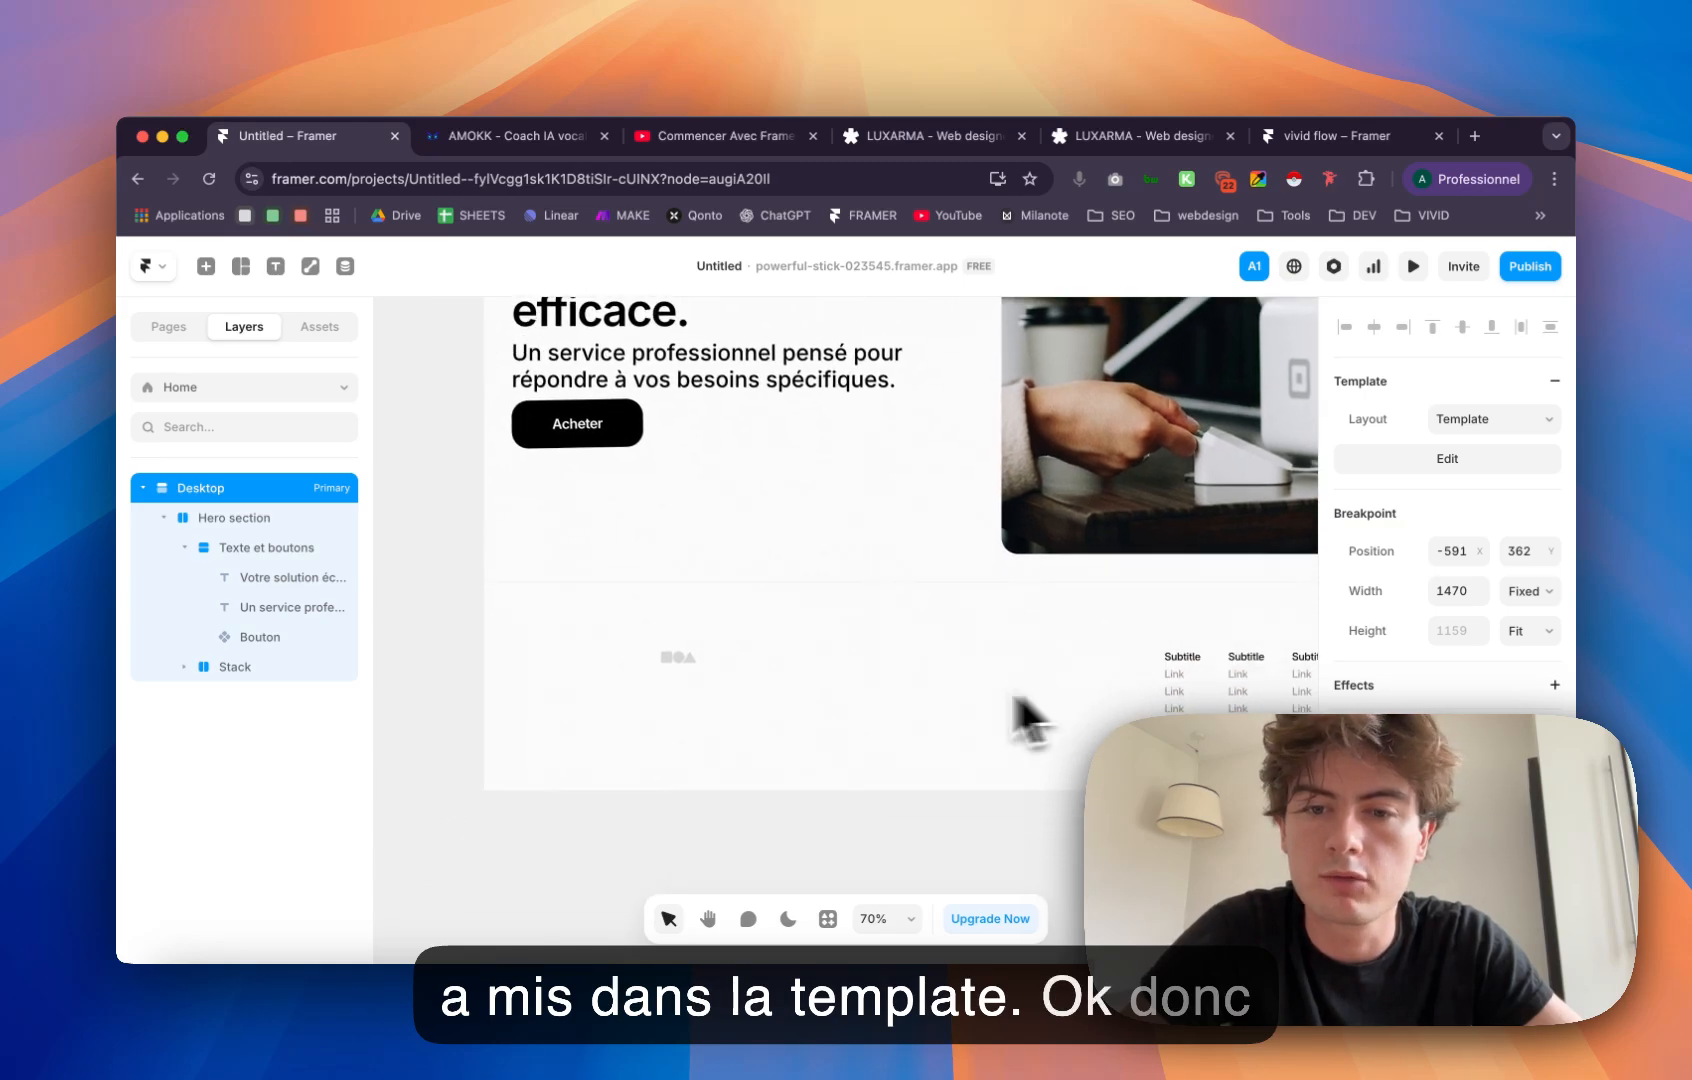
pyautogui.scroll(-2, 765, 604)
pyautogui.doubleClick(775, 560)
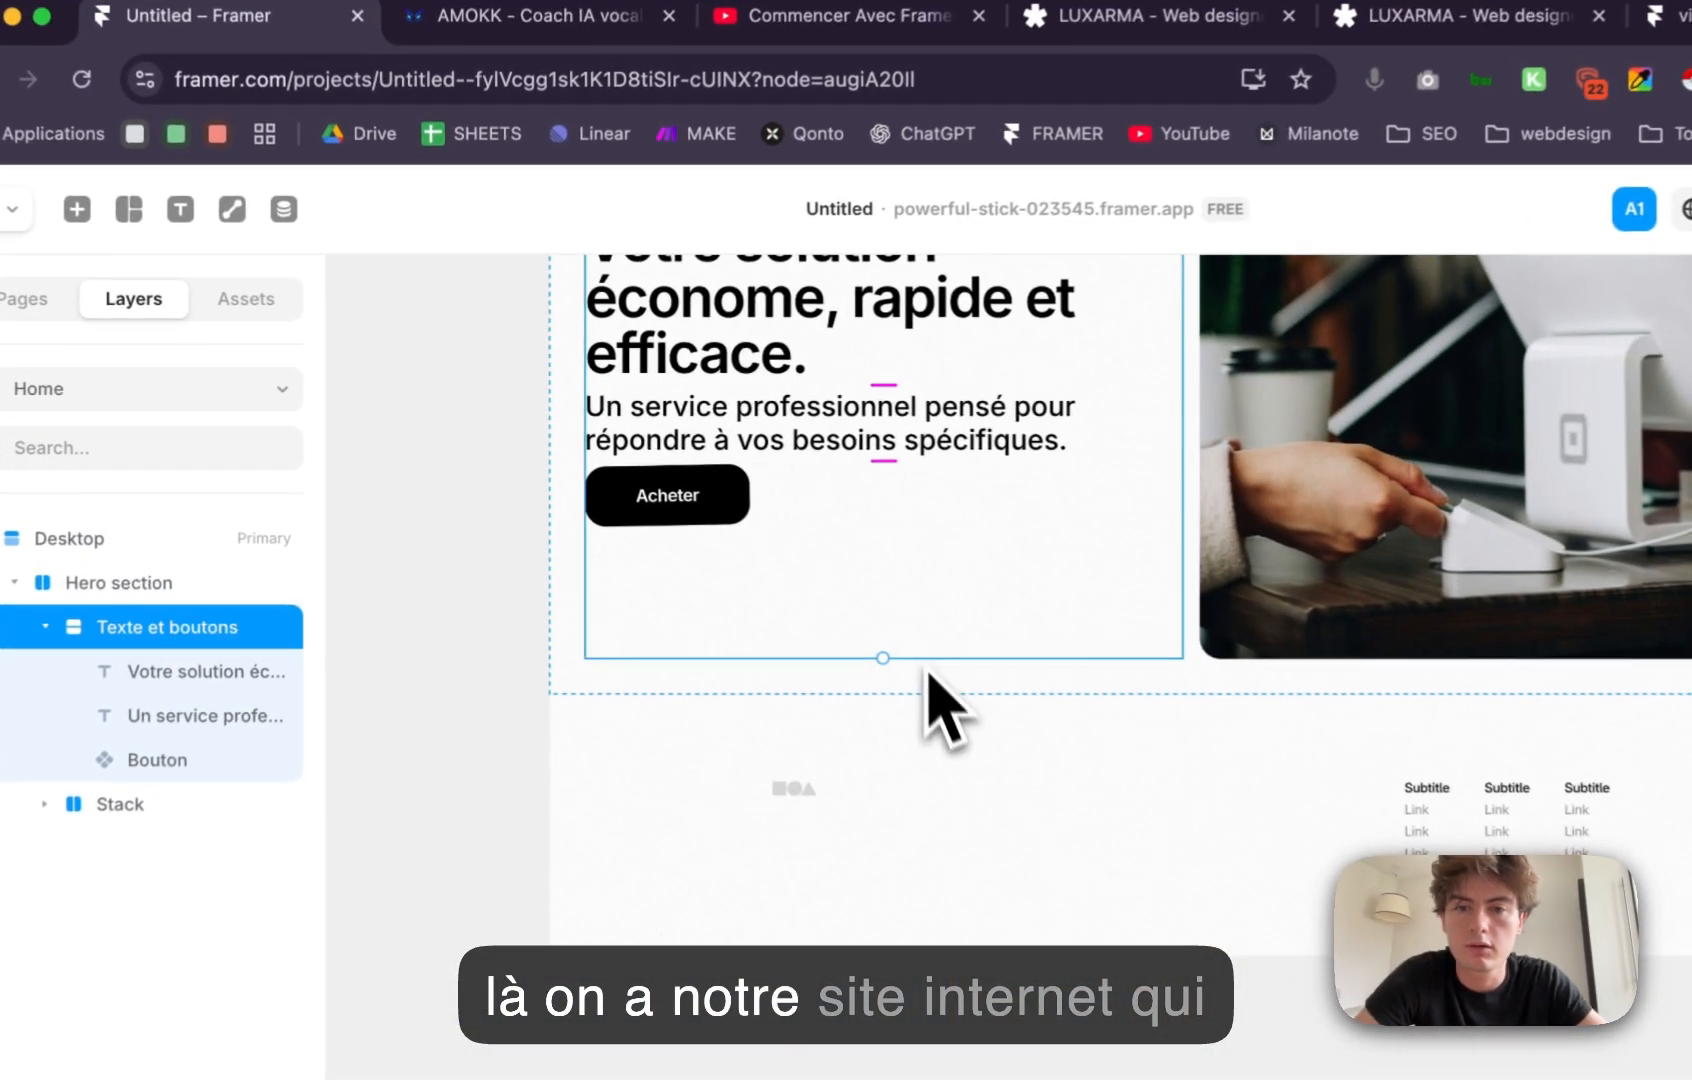
pyautogui.click(930, 682)
pyautogui.scroll(-5, 938, 715)
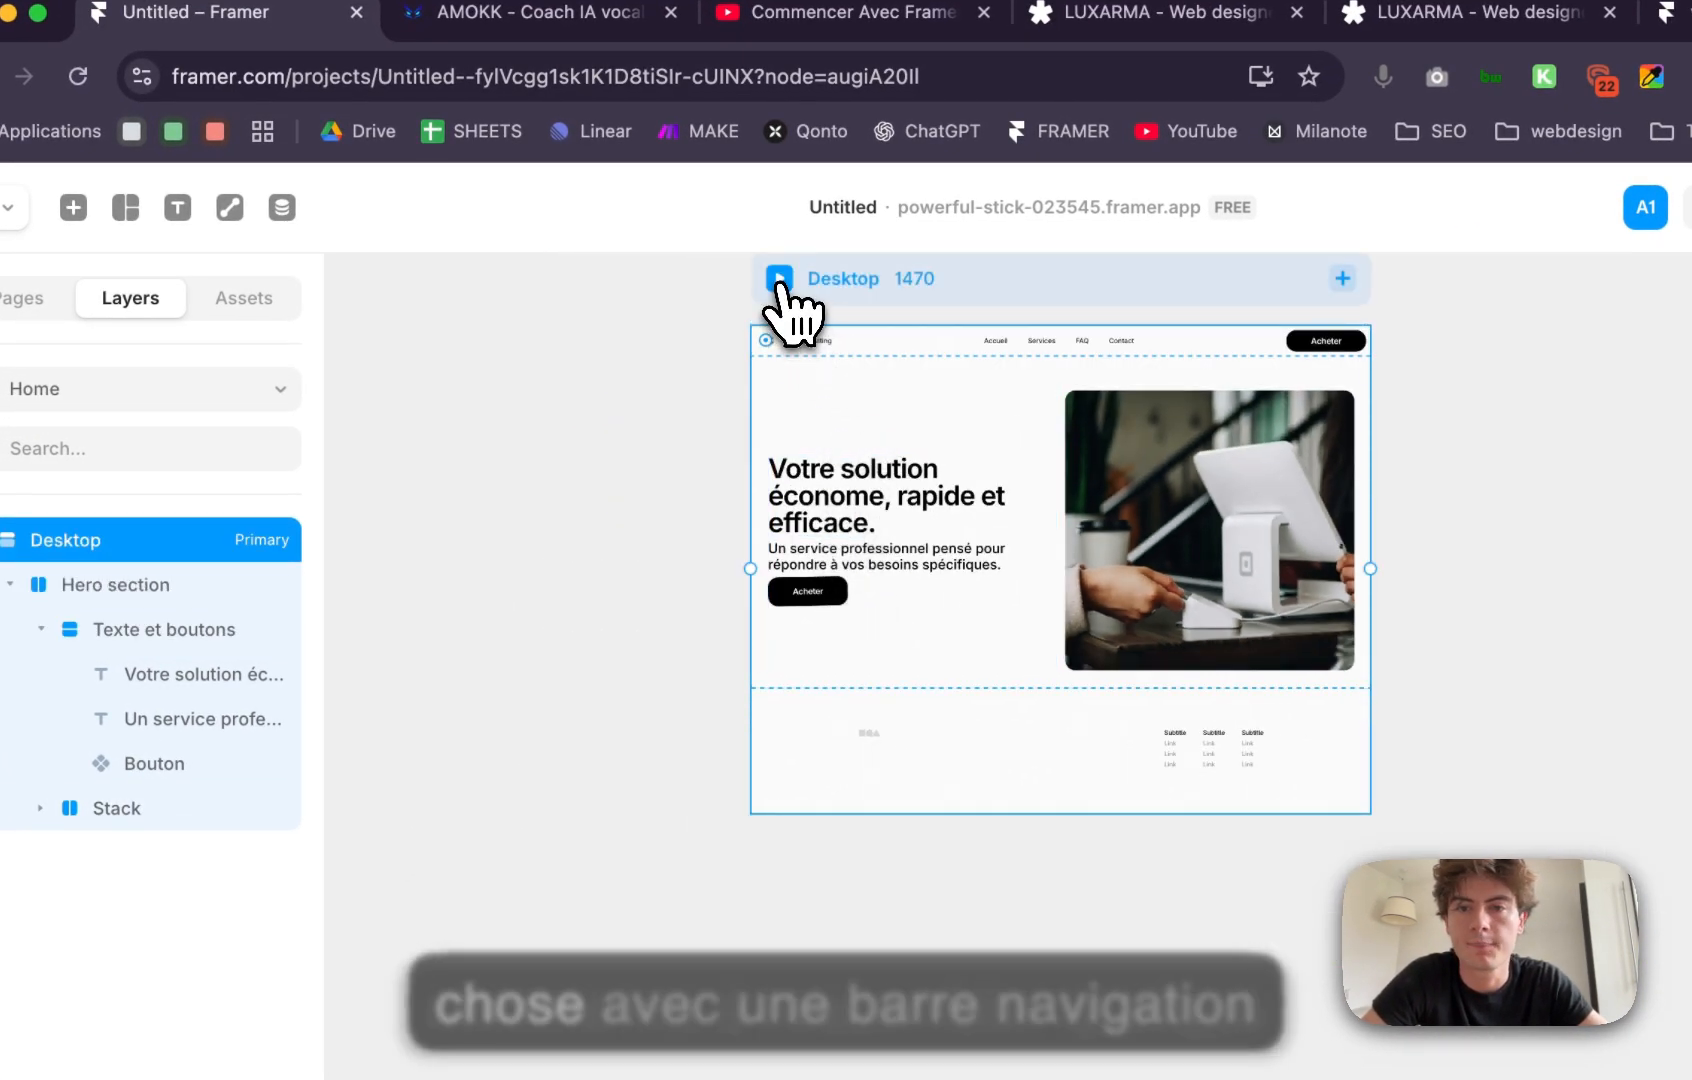
pyautogui.click(779, 280)
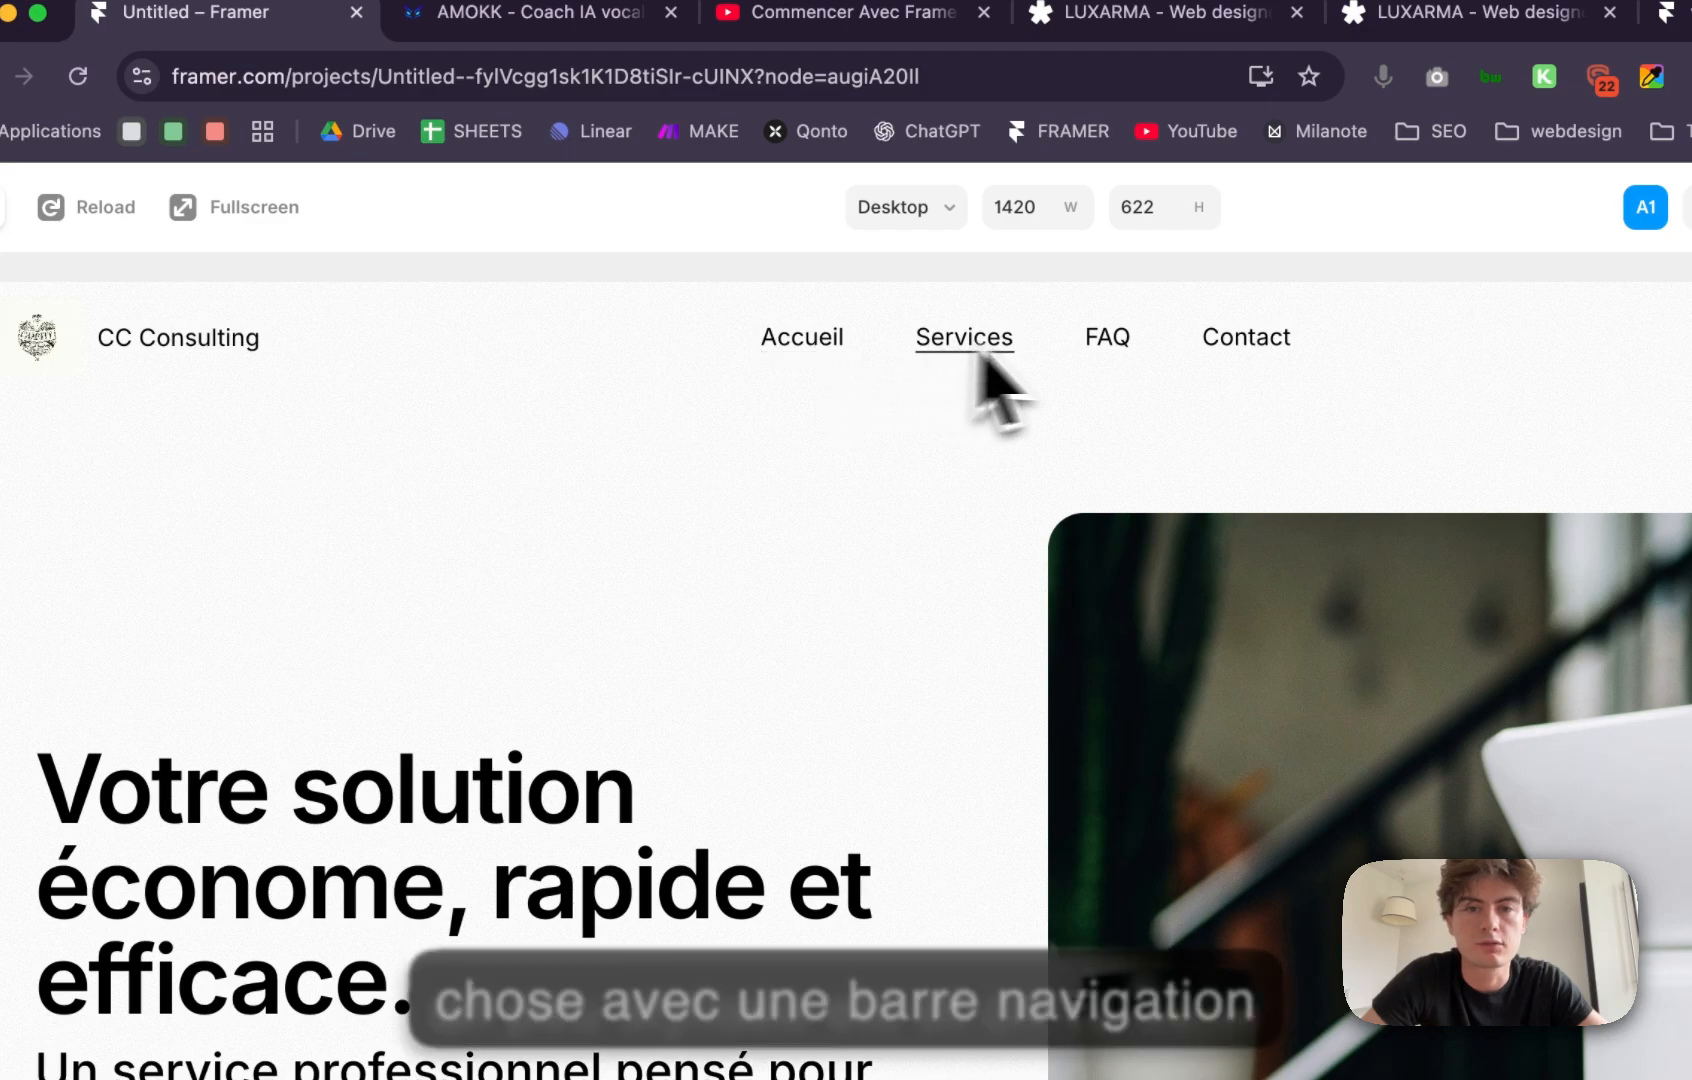
pyautogui.press('Escape')
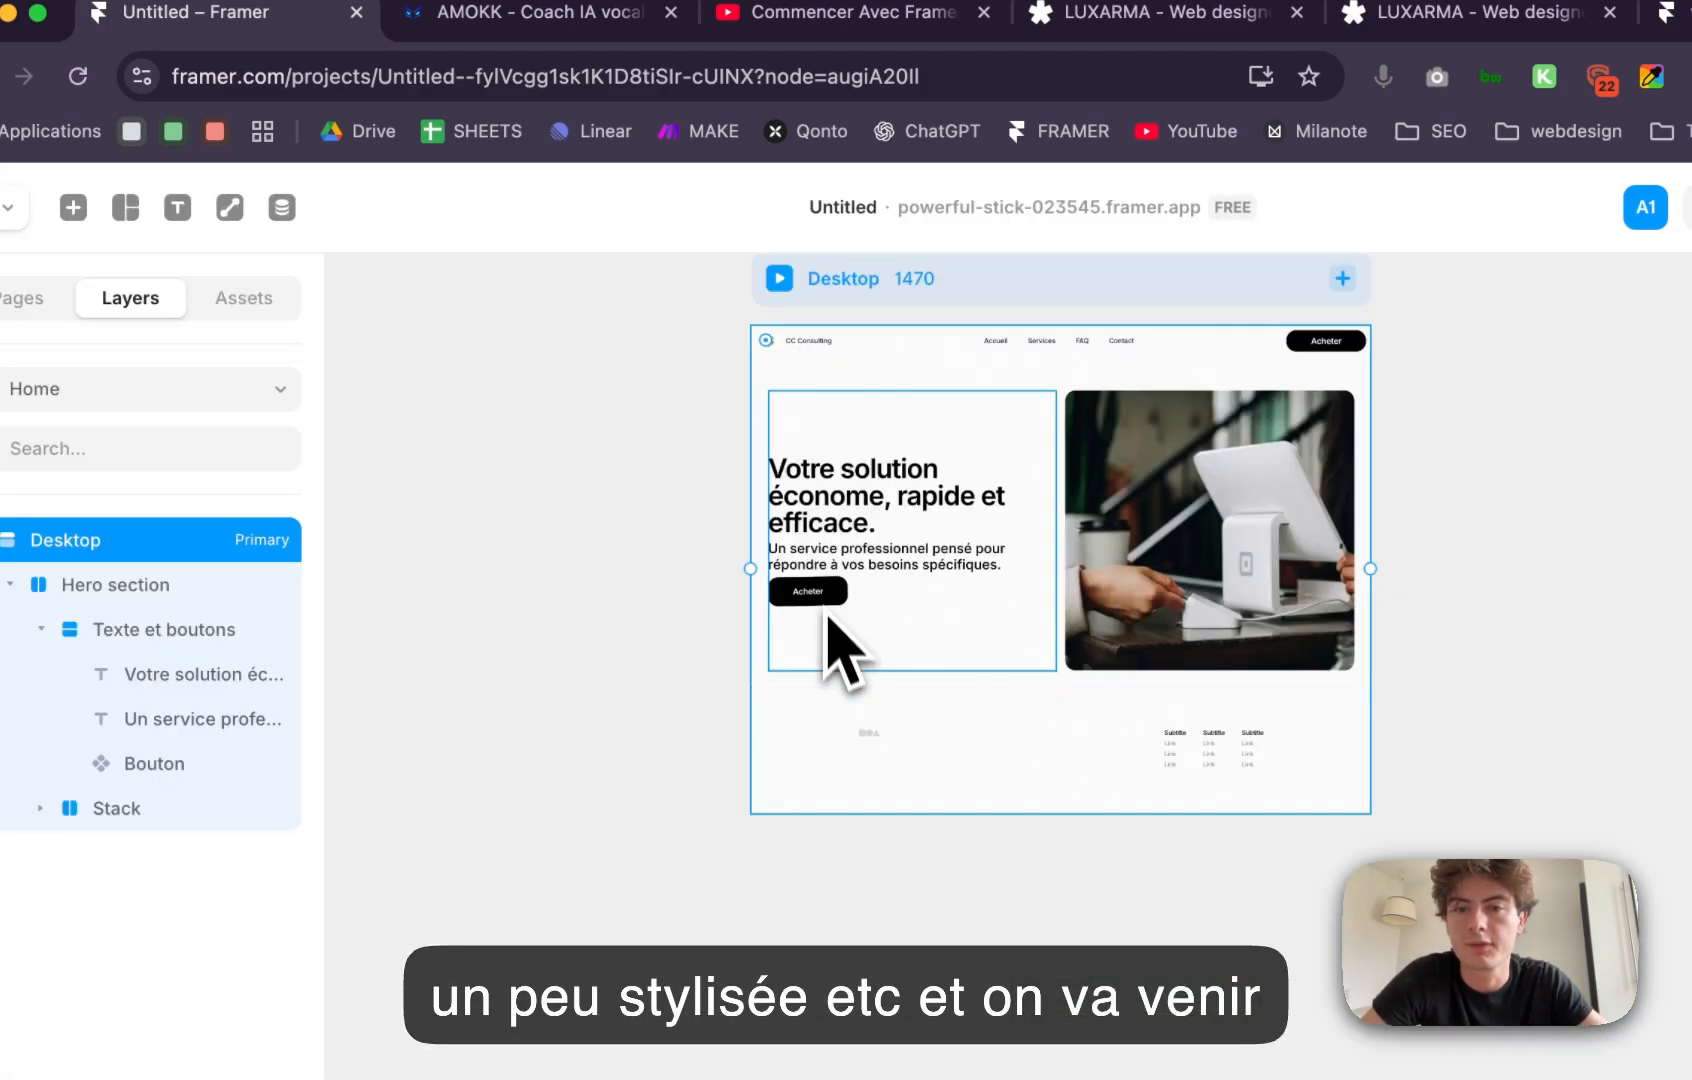
# Step: Insert the ready-made features section with alternating text and image blocks below the Hero section
pyautogui.click(820, 622)
pyautogui.click(778, 696)
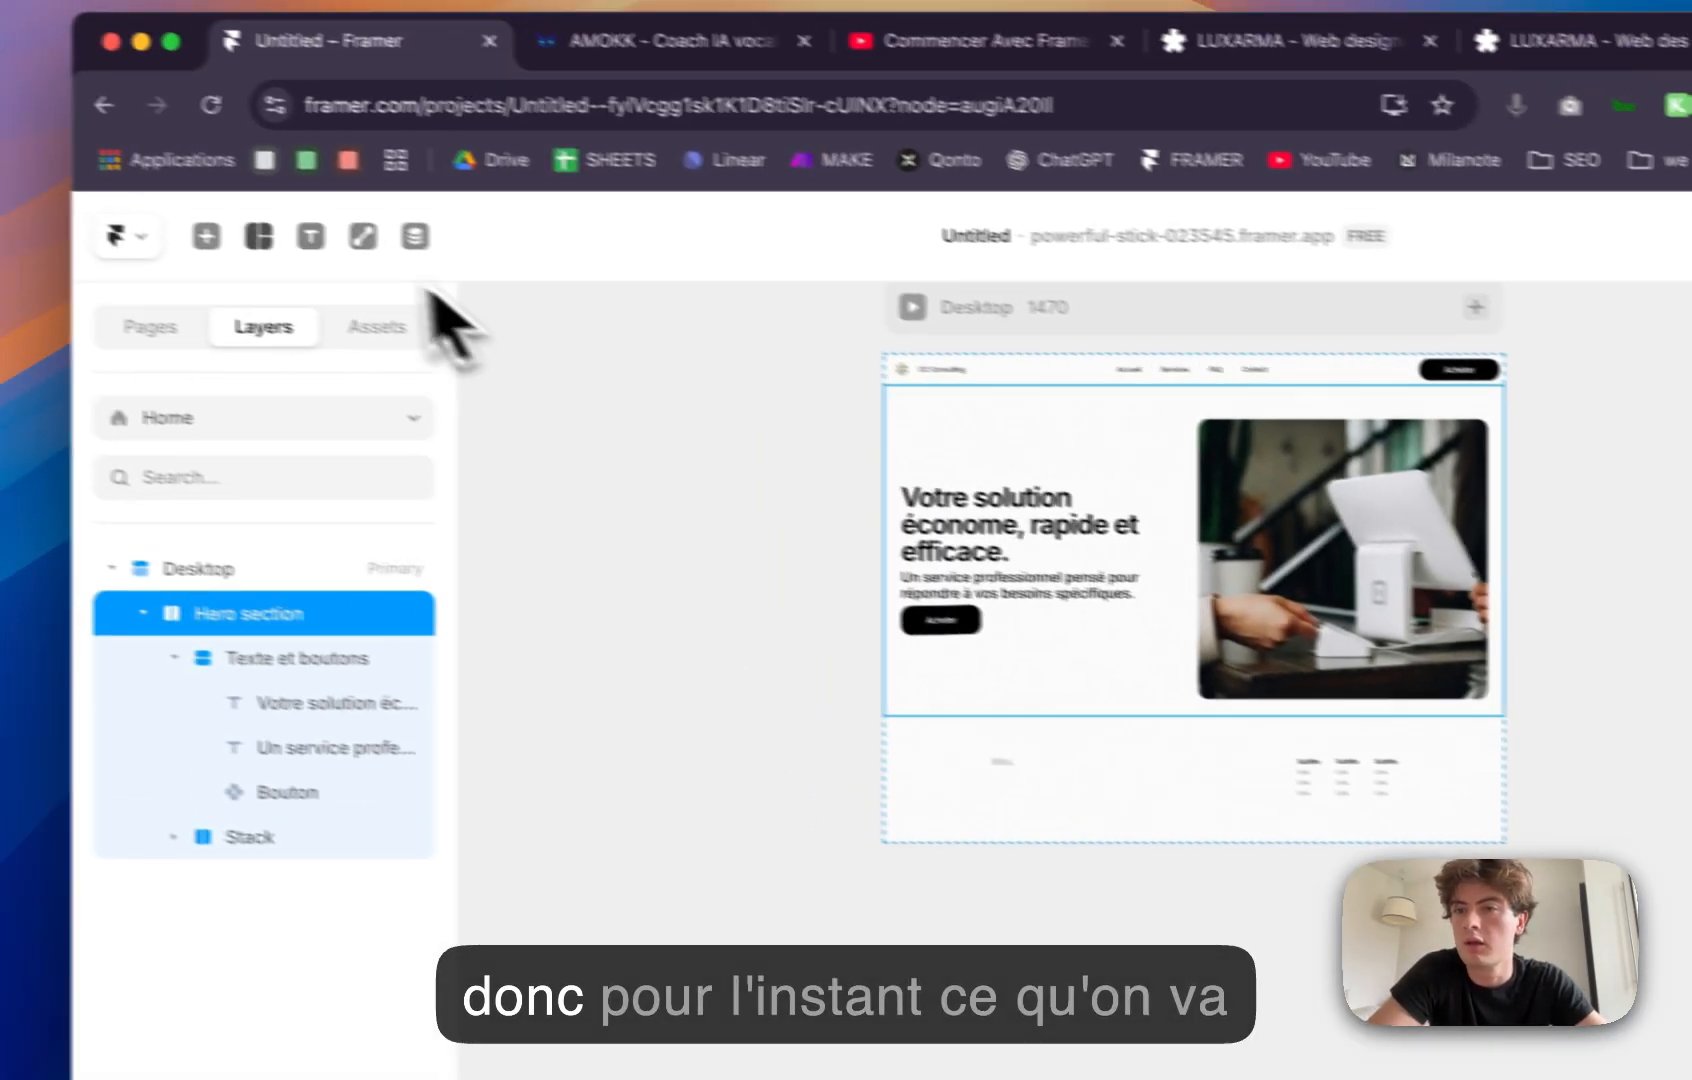
pyautogui.click(73, 207)
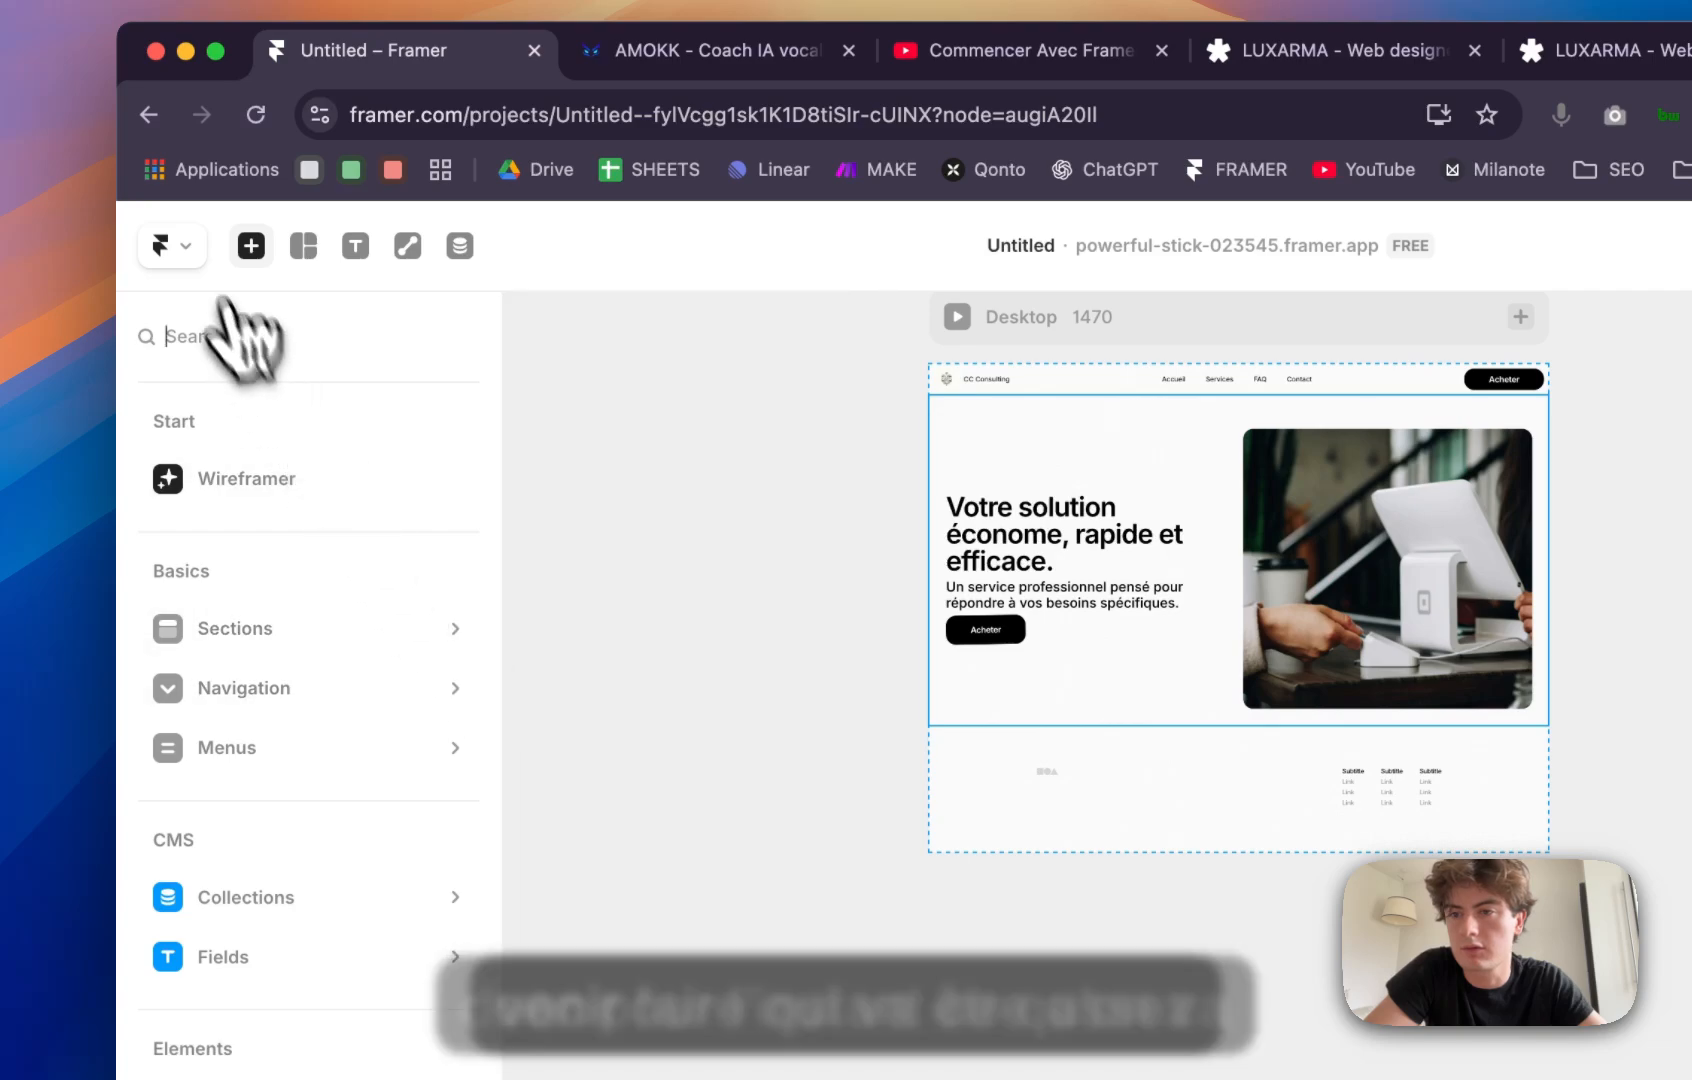
pyautogui.moveTo(298, 632)
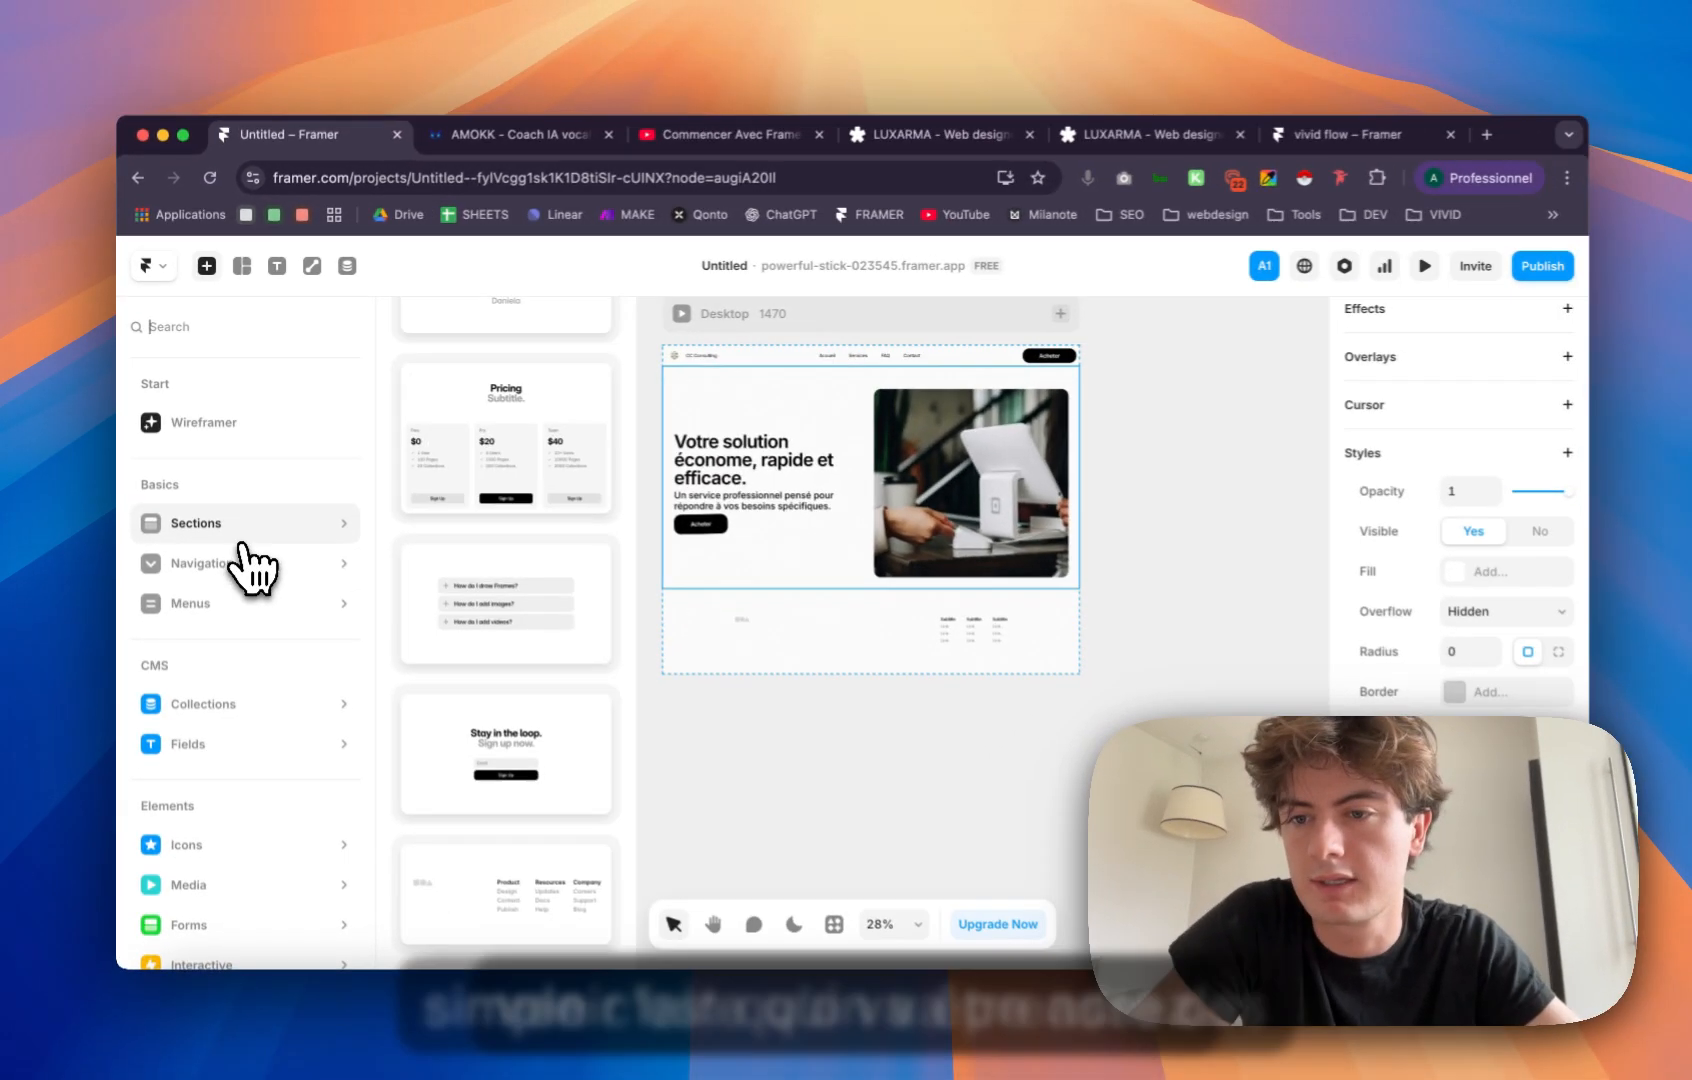
pyautogui.scroll(10, 450, 505)
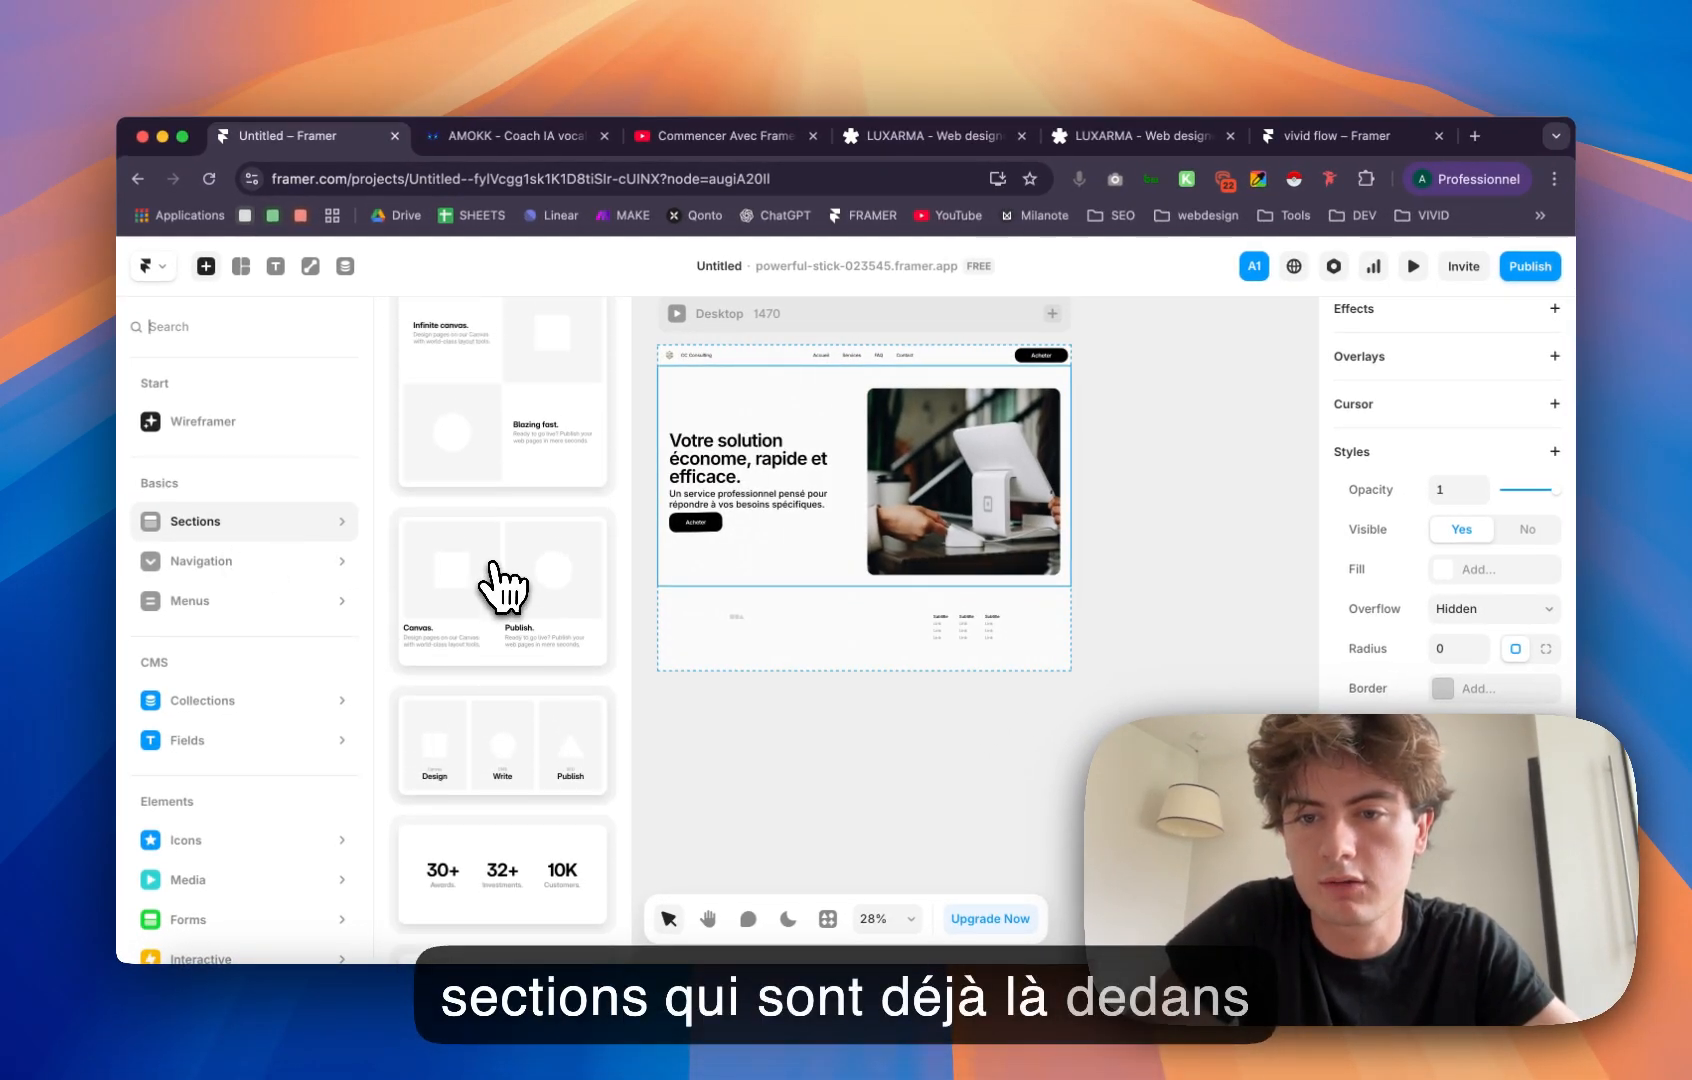
pyautogui.scroll(5, 495, 595)
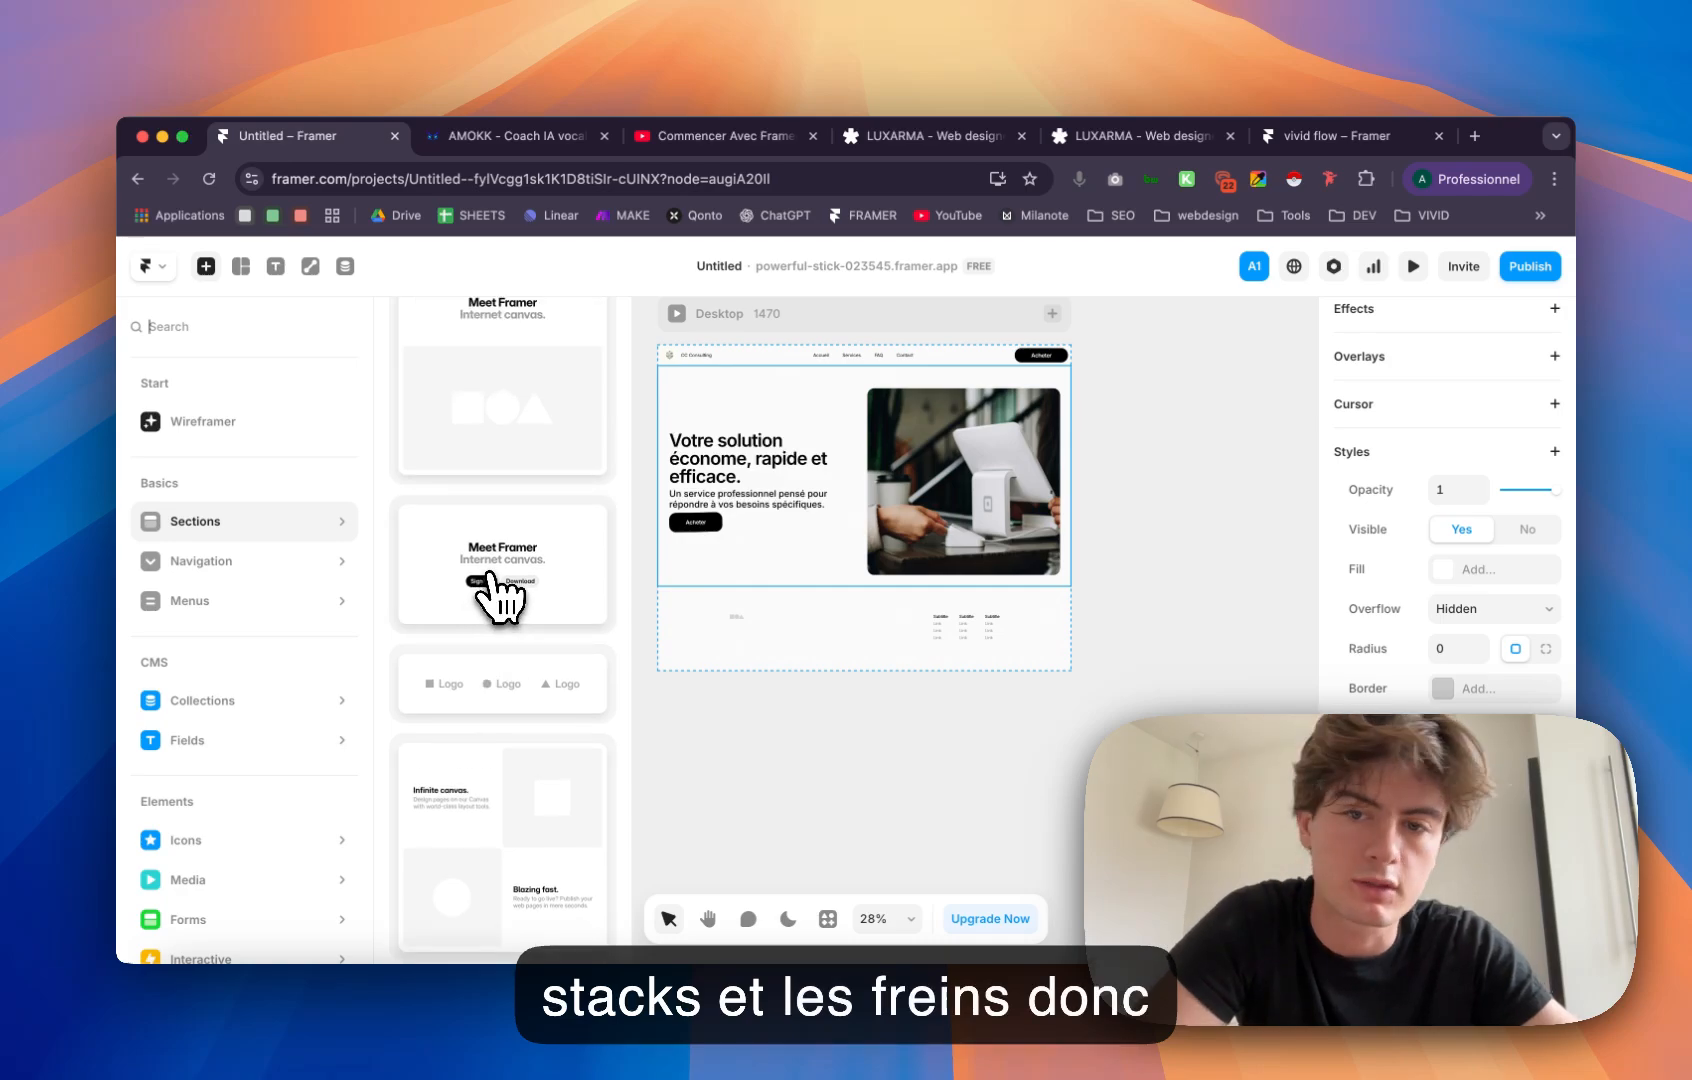
pyautogui.scroll(-3, 503, 592)
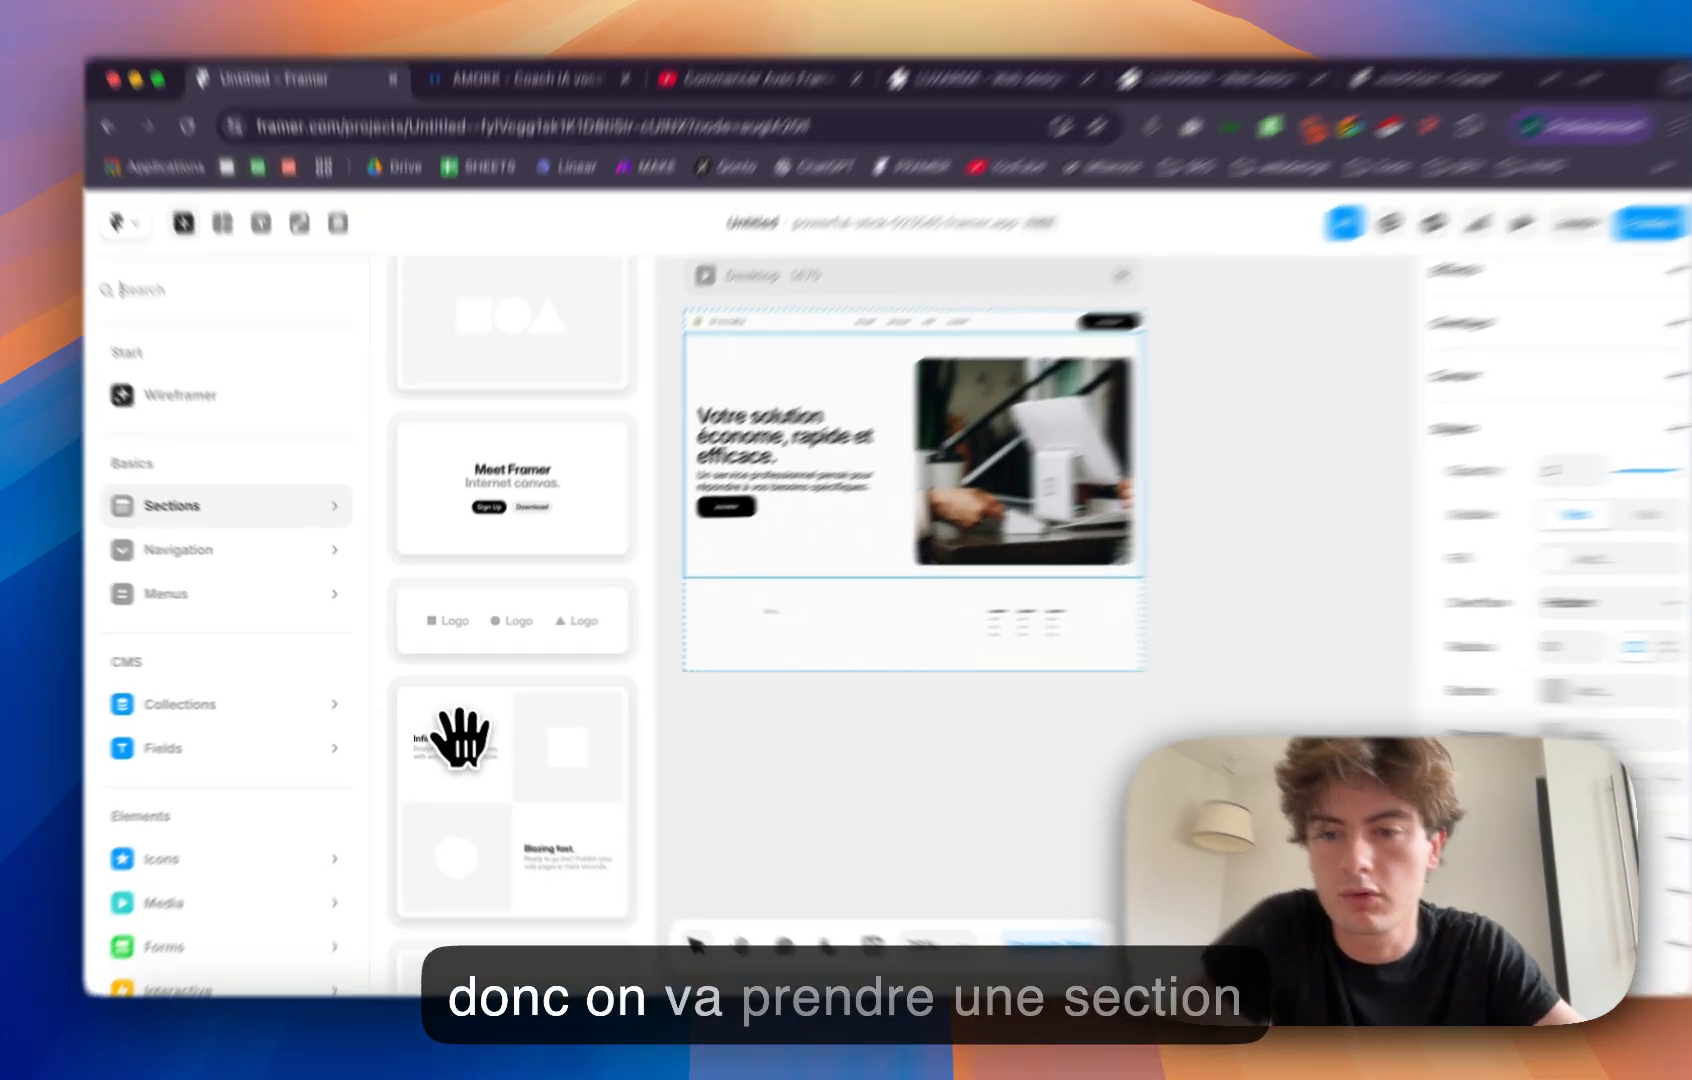
pyautogui.moveTo(453, 737); pyautogui.dragTo(800, 620)
# Step: Return to the Home page from the layout template and remove the template from its Desktop breakpoint
pyautogui.scroll(-3, 991, 605)
pyautogui.click(924, 378)
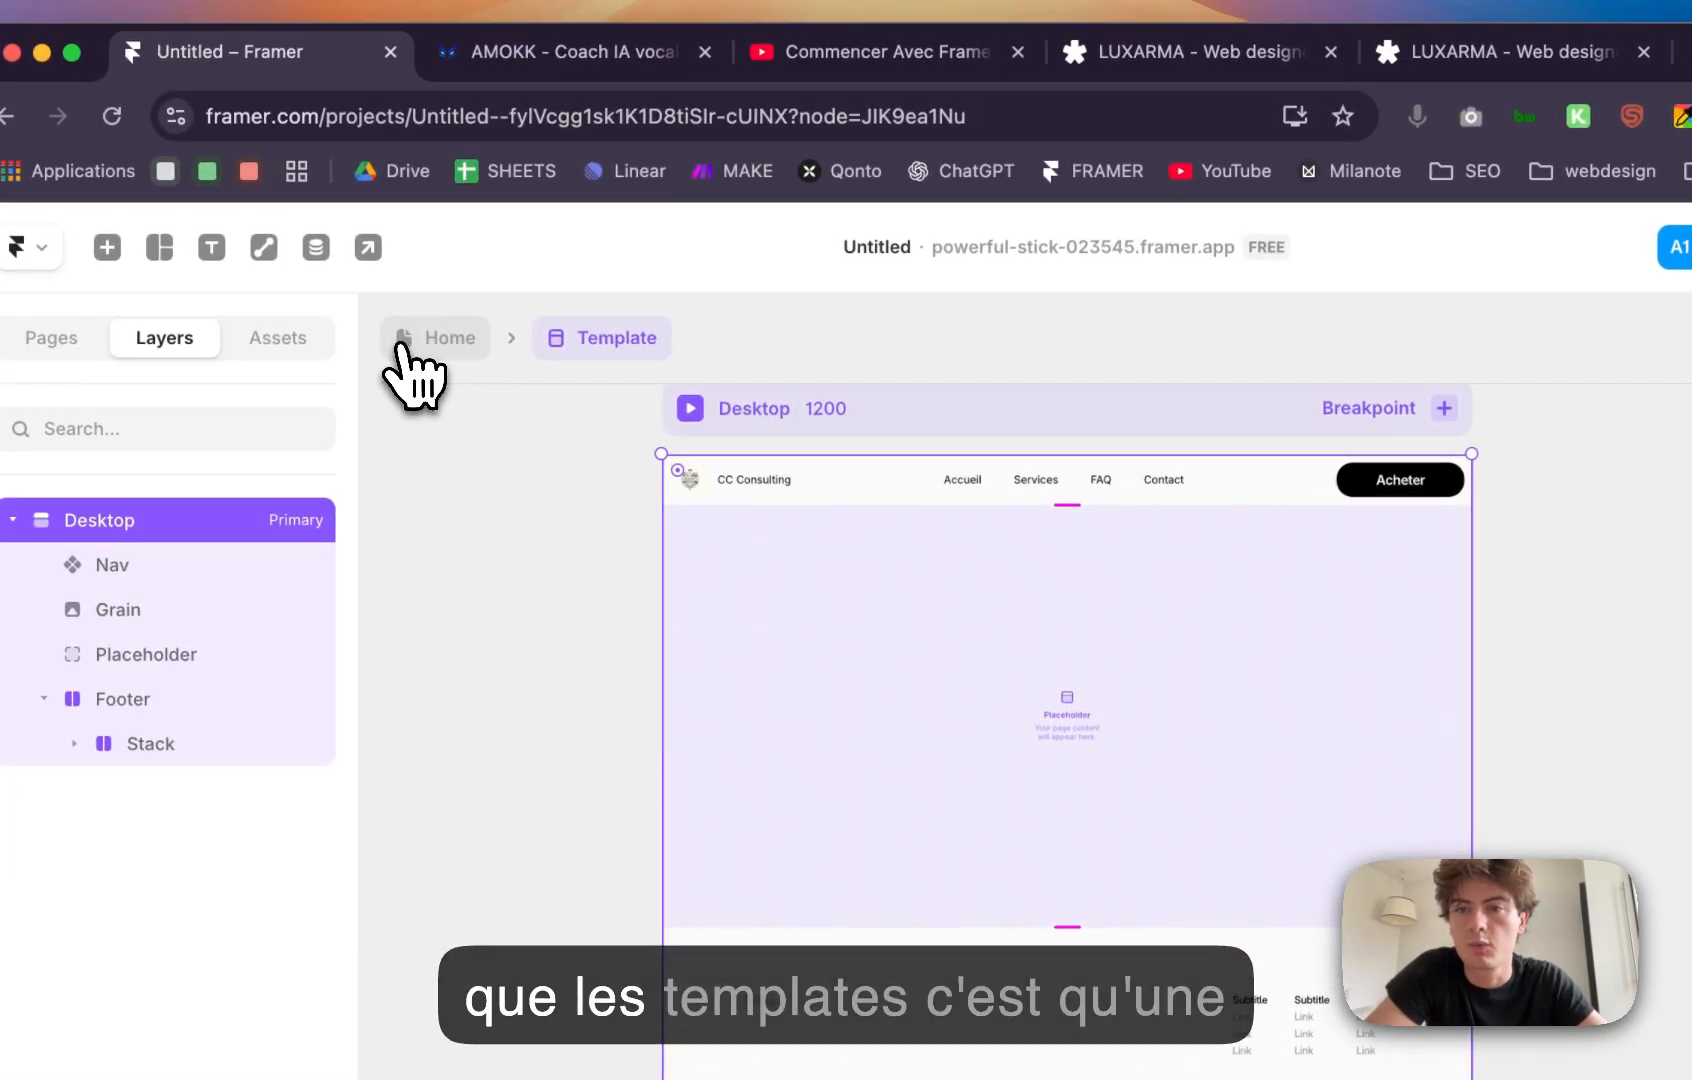
pyautogui.click(403, 345)
pyautogui.scroll(1, 990, 588)
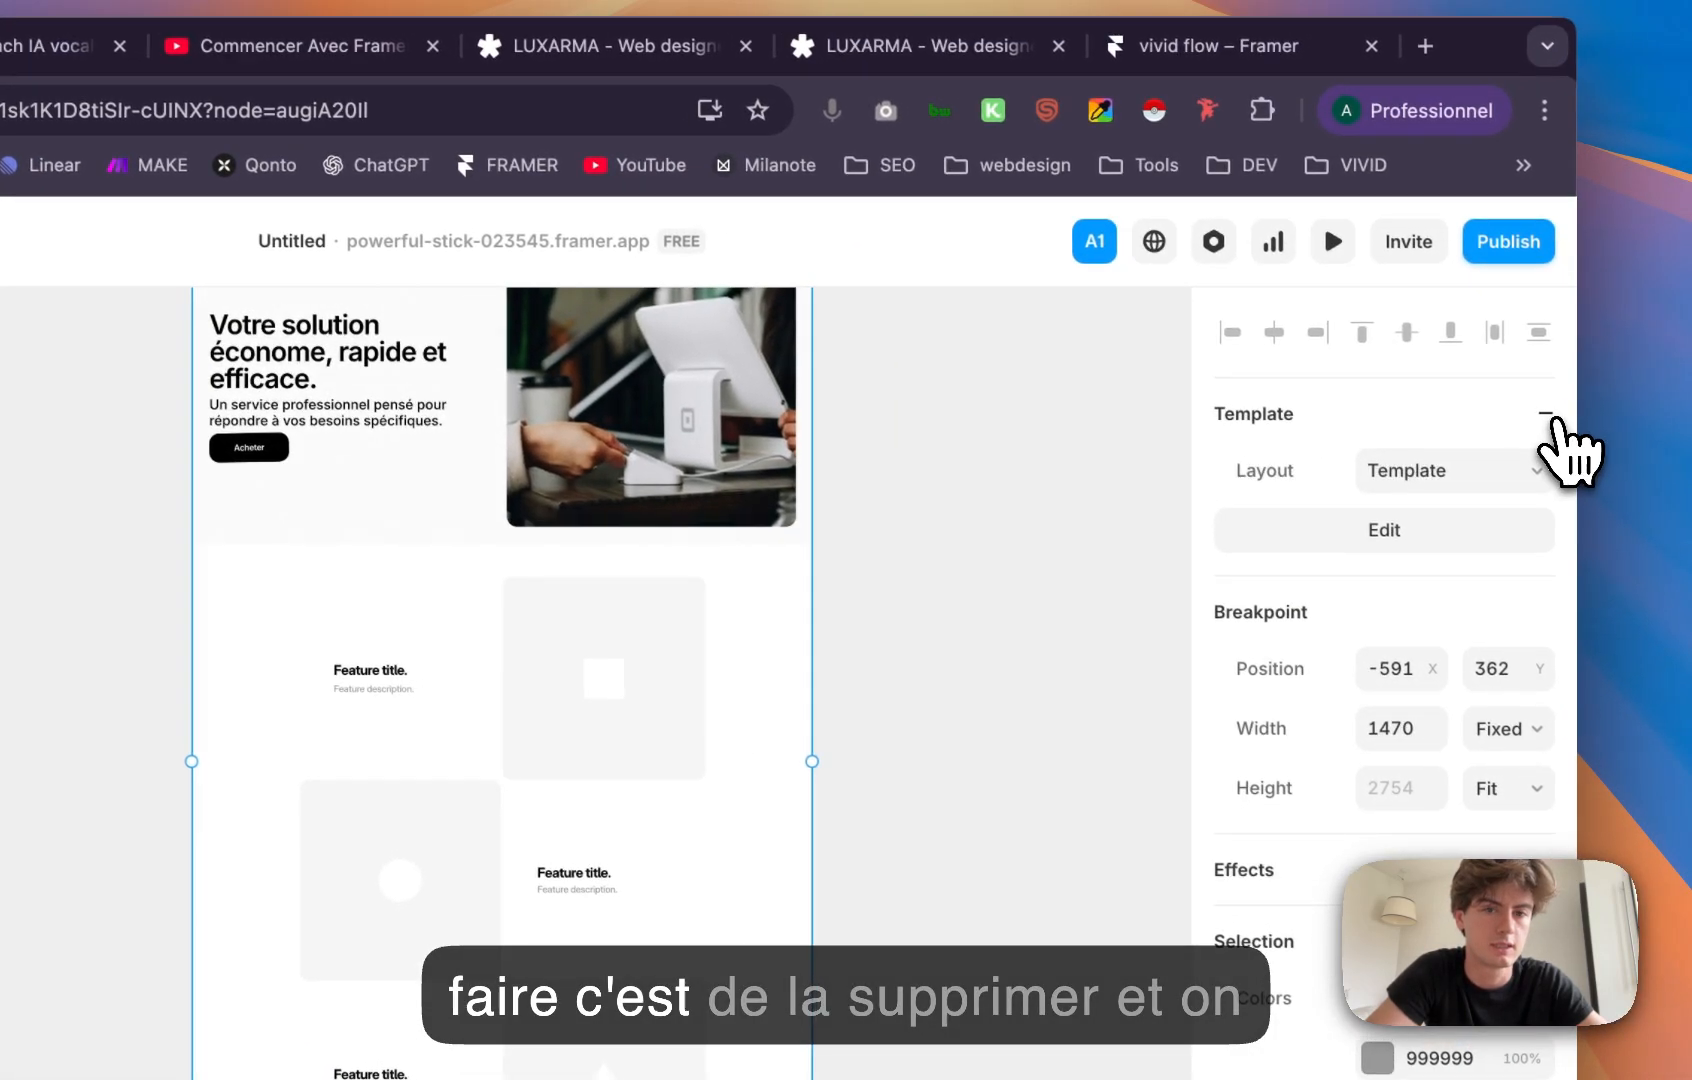
pyautogui.click(1552, 414)
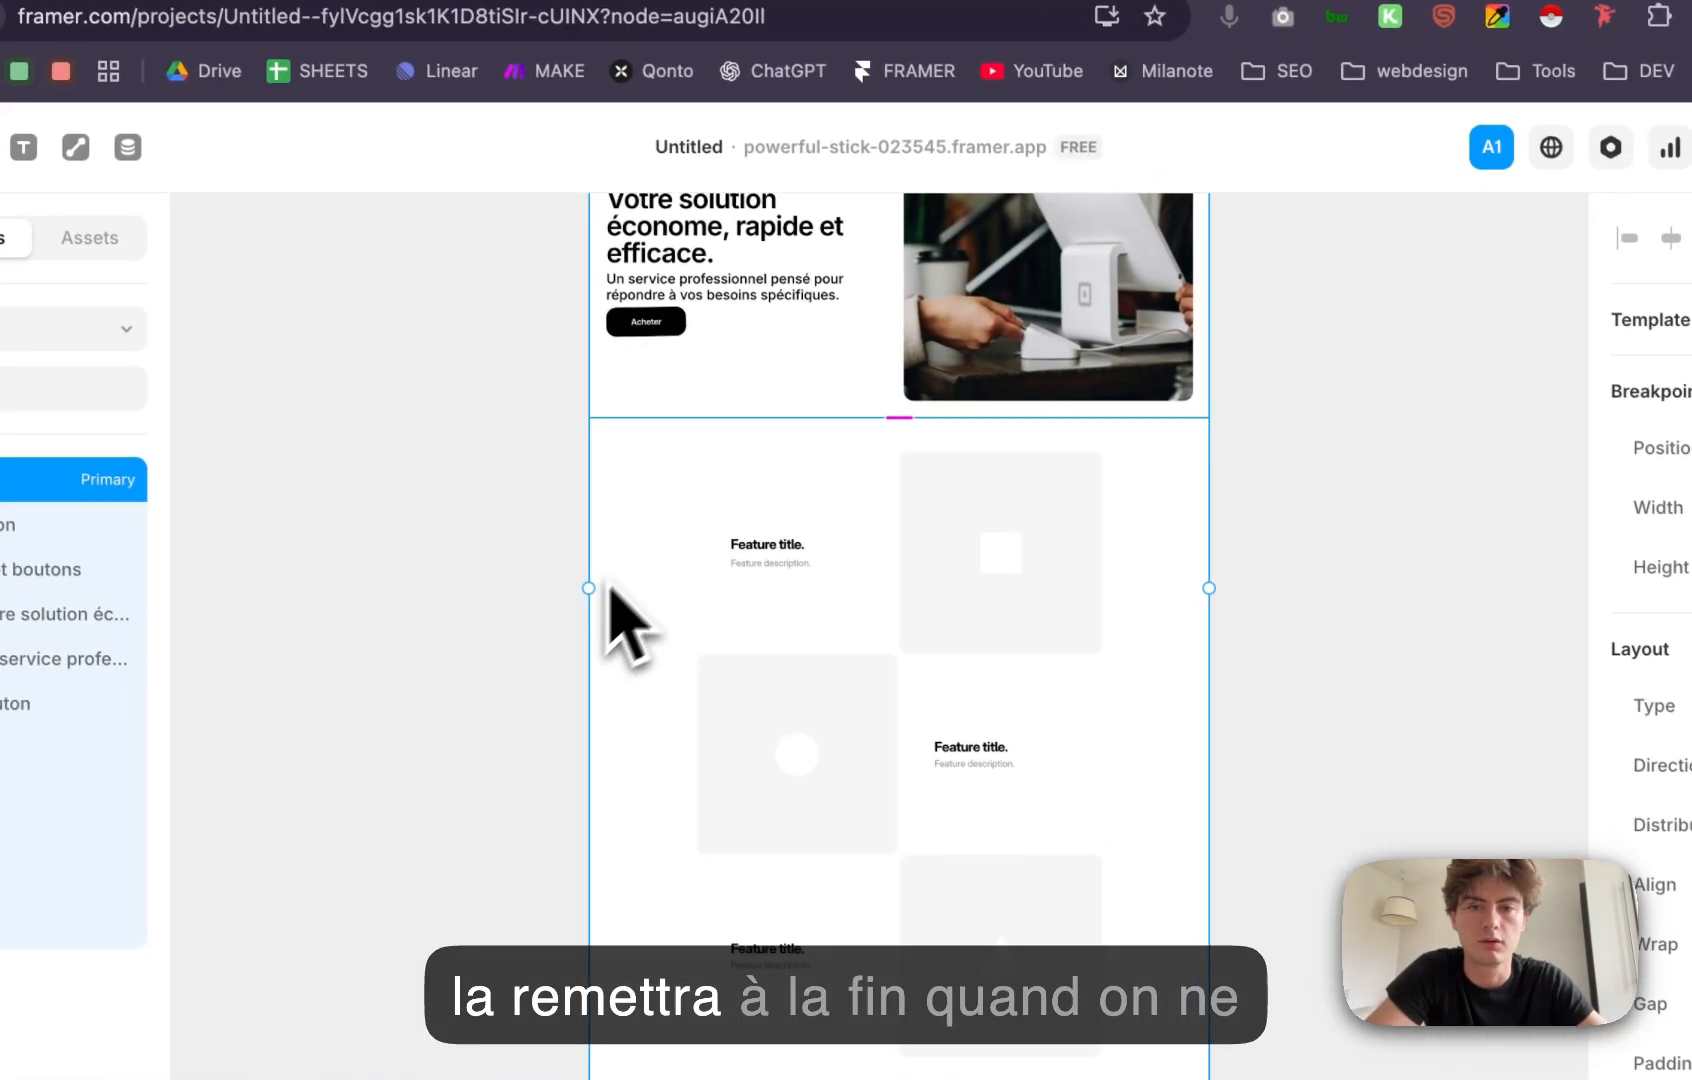
# Step: Remove the white background fill from the whole Features section
pyautogui.click(868, 666)
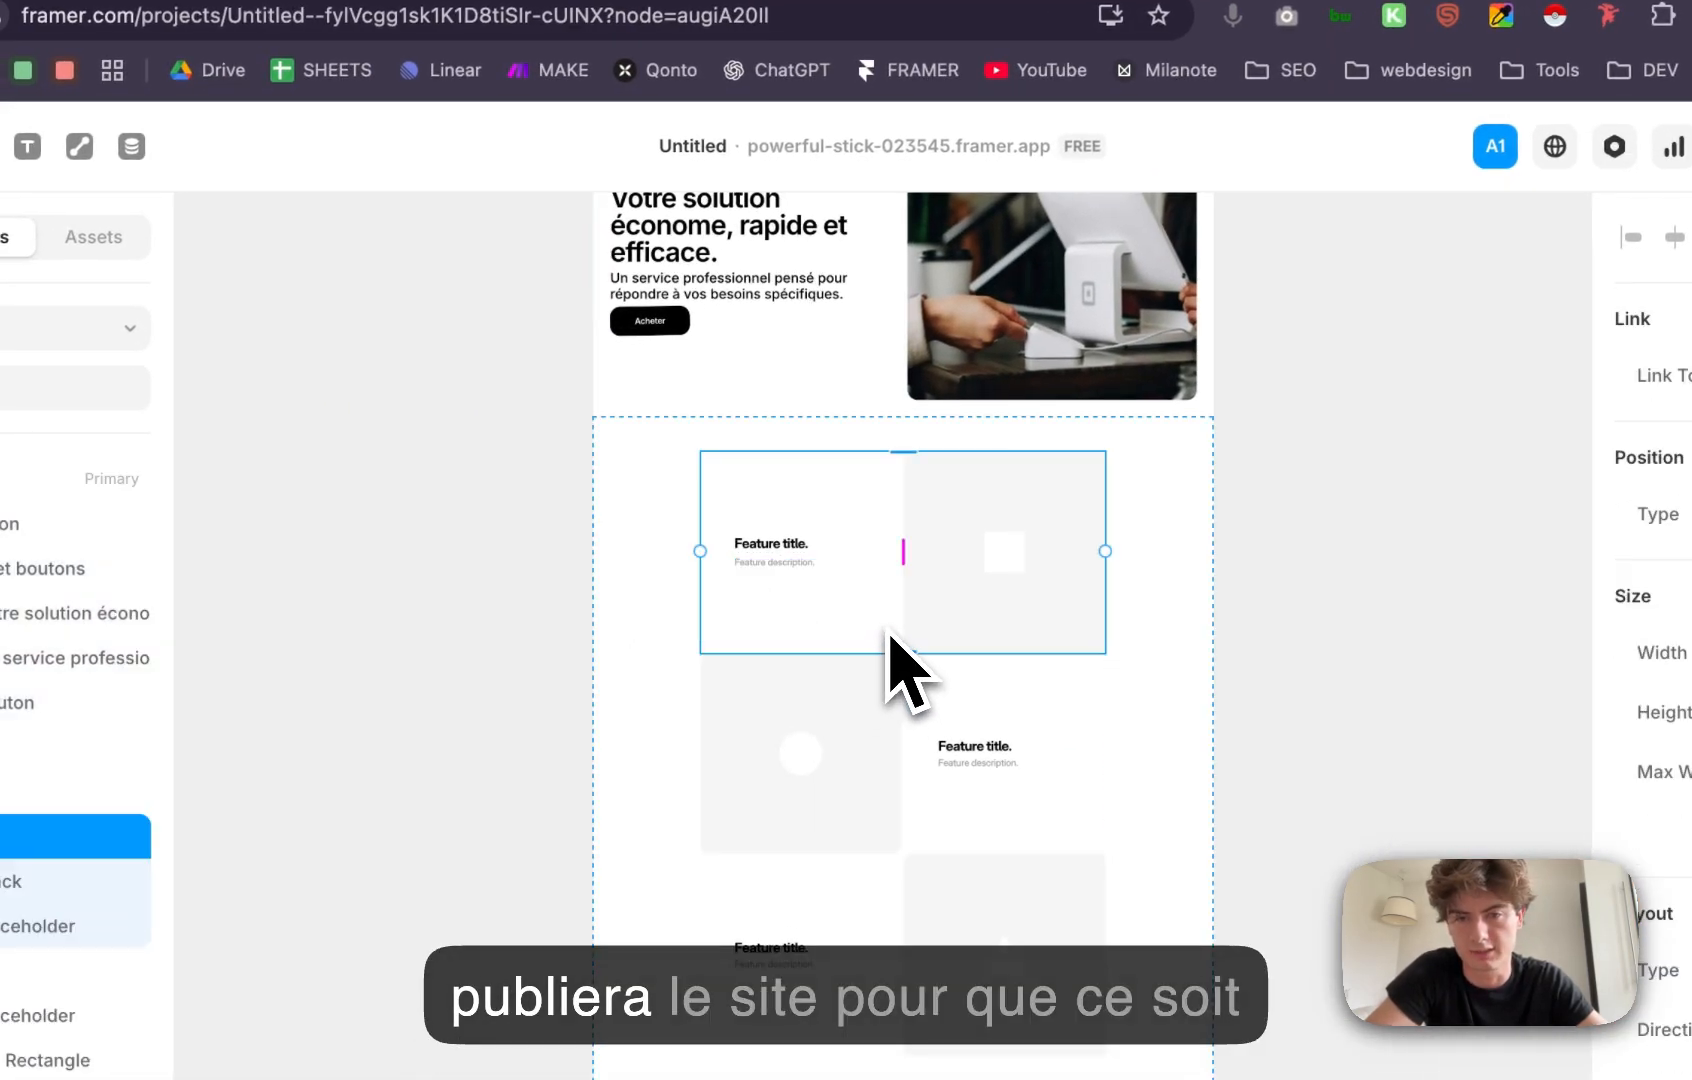
pyautogui.scroll(-5, 875, 700)
pyautogui.scroll(5, 900, 400)
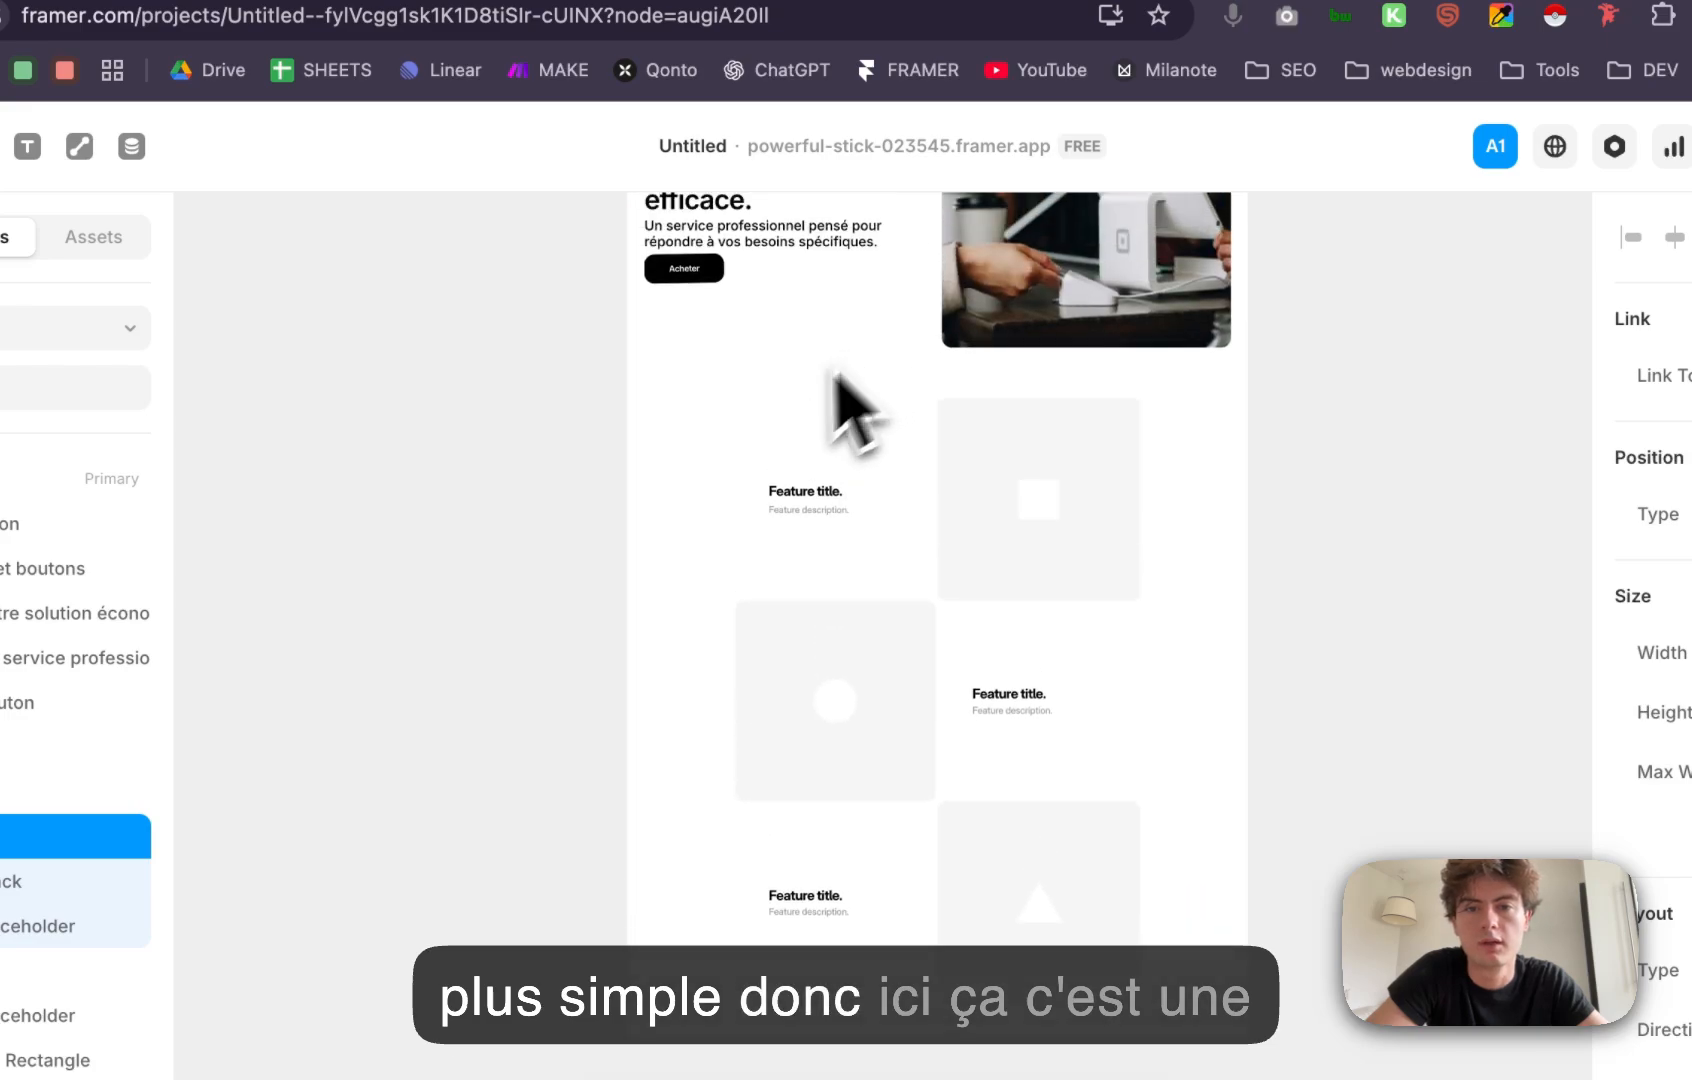
pyautogui.click(680, 500)
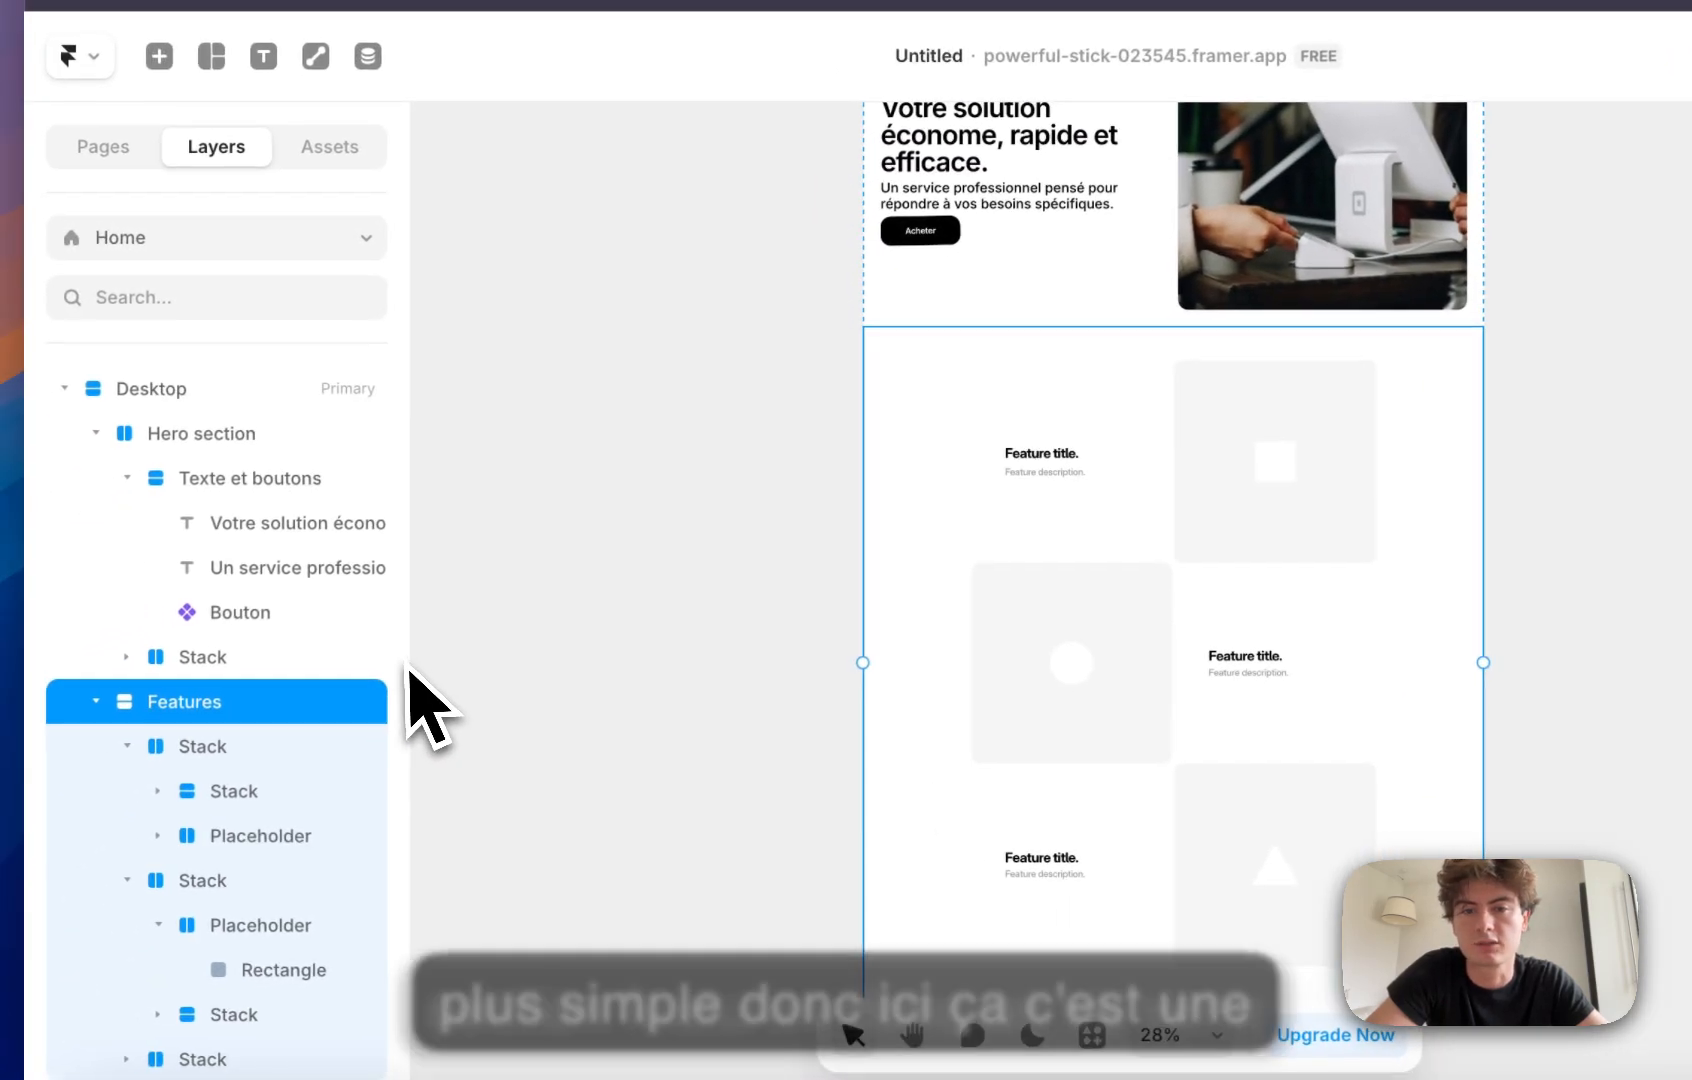
pyautogui.scroll(-8, 1430, 747)
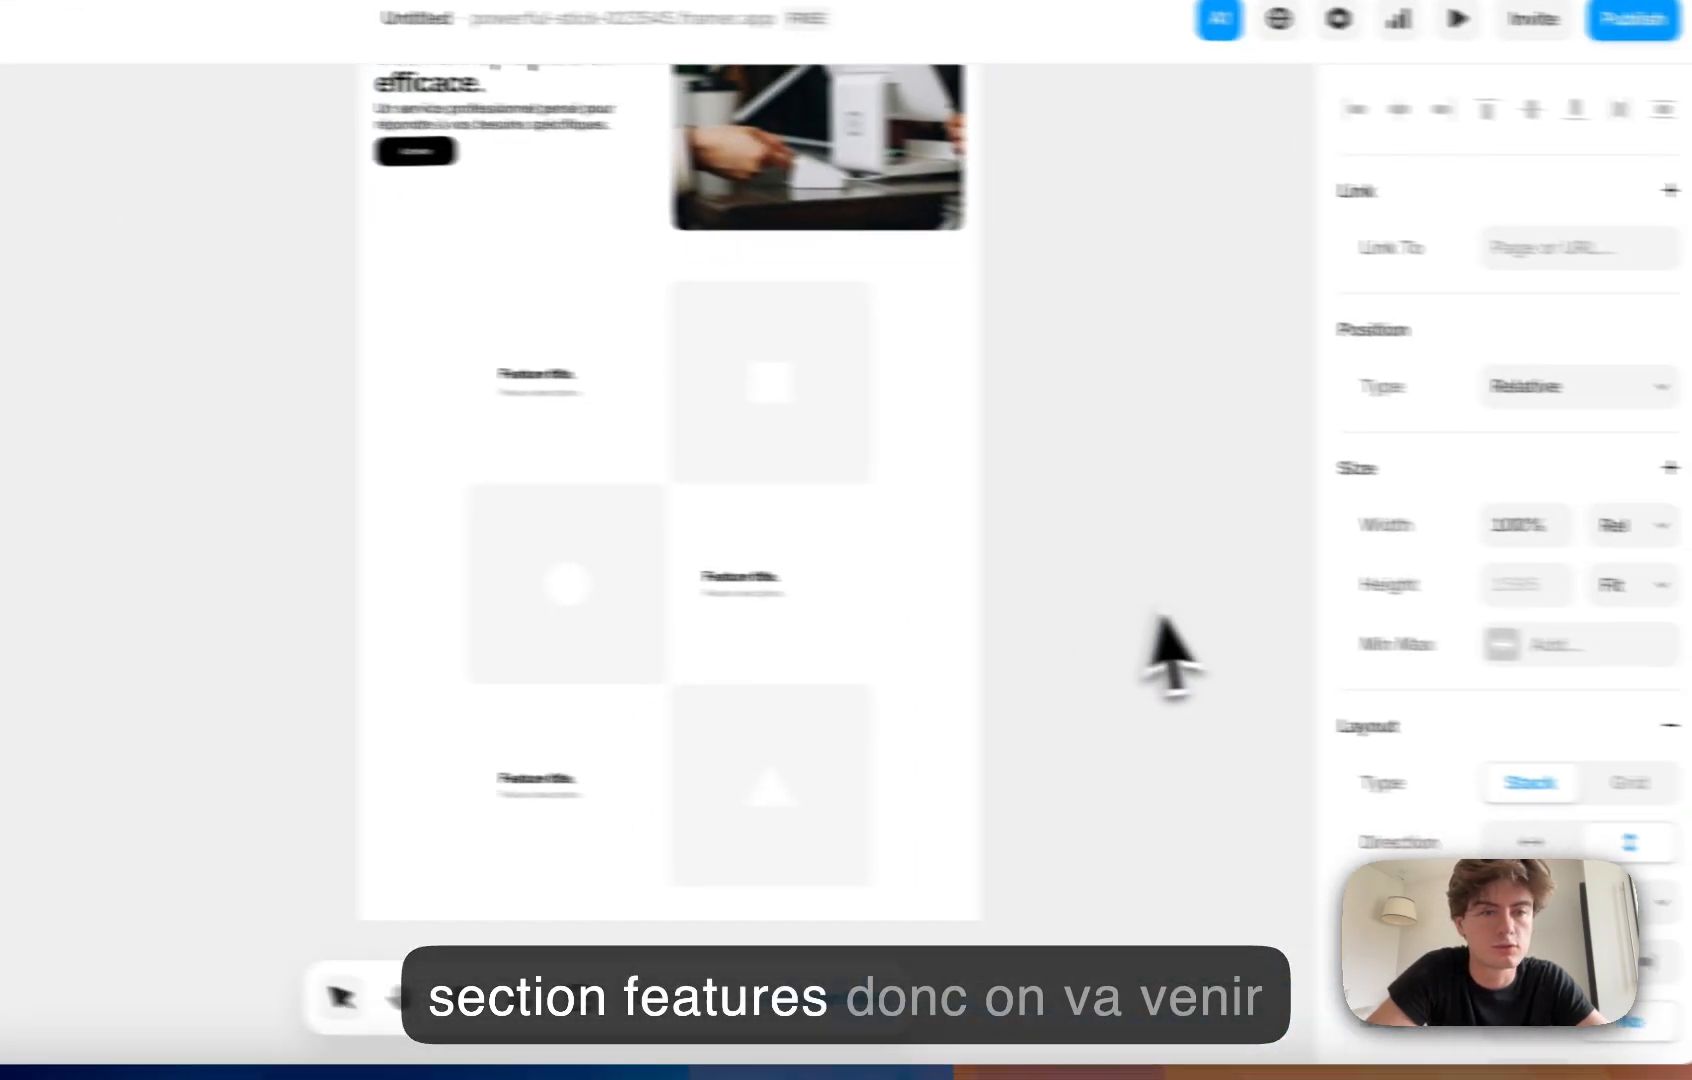
pyautogui.scroll(8, 1220, 630)
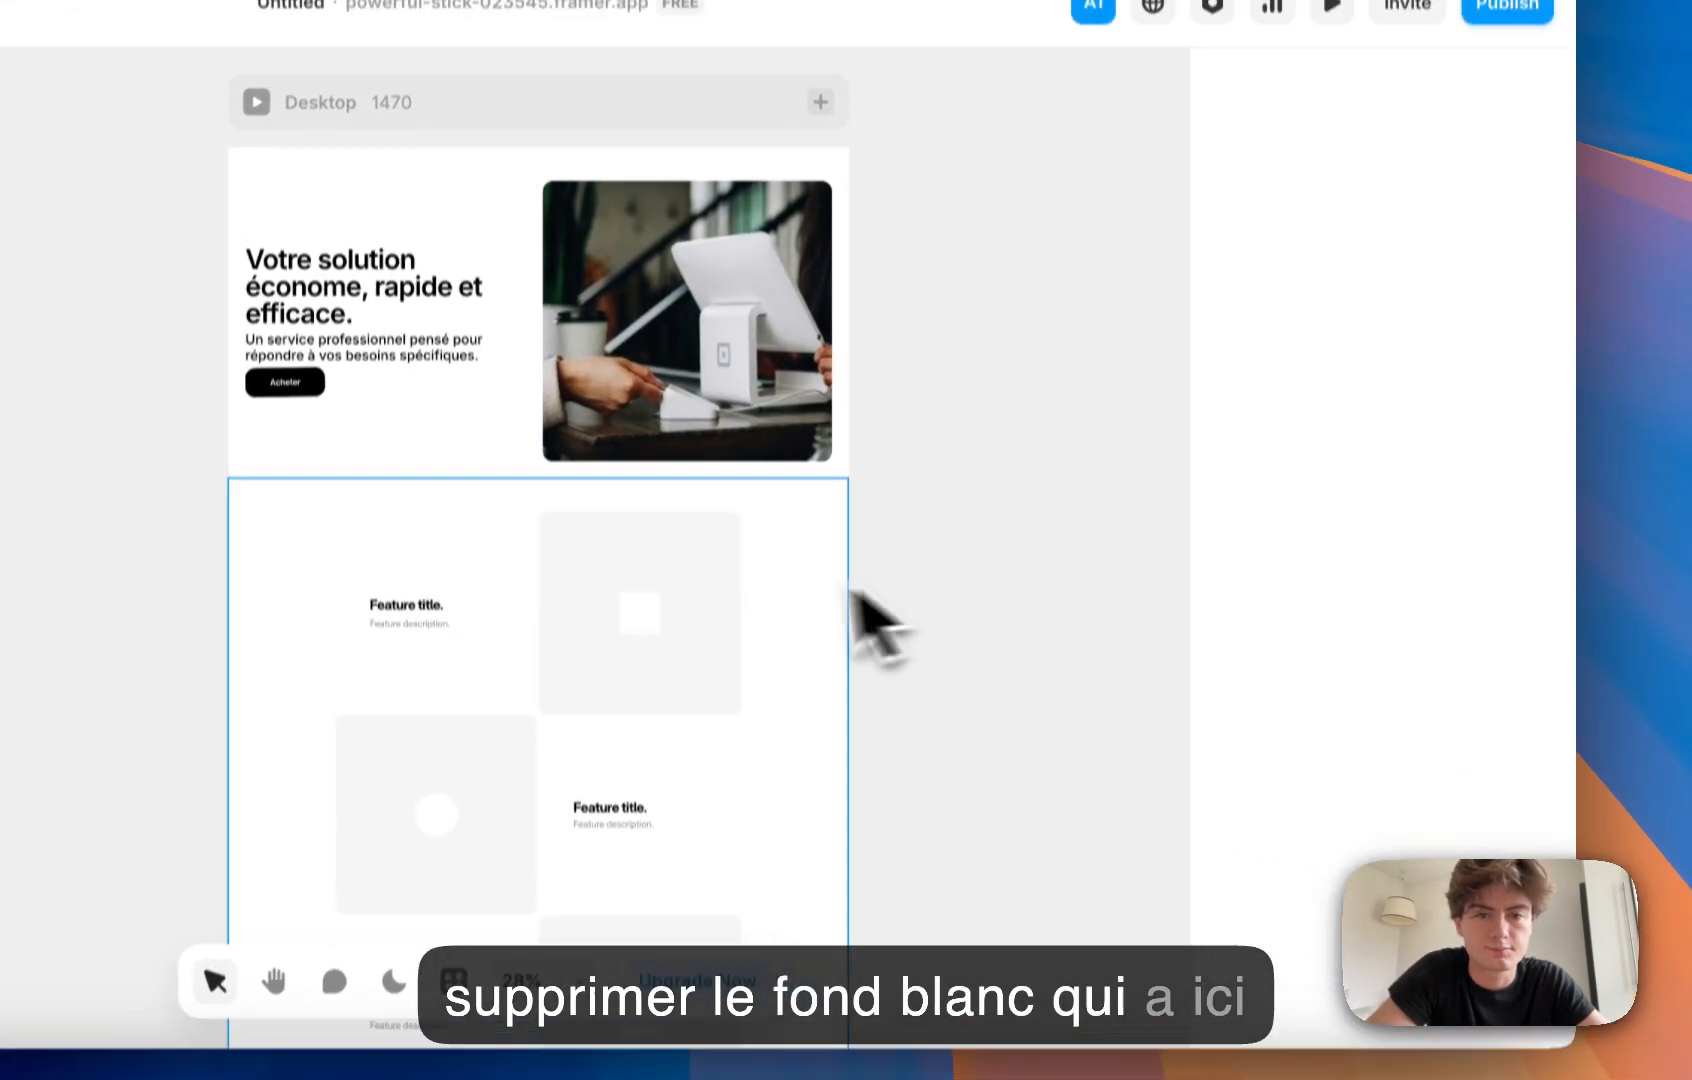
pyautogui.scroll(-8, 1329, 699)
pyautogui.click(1541, 505)
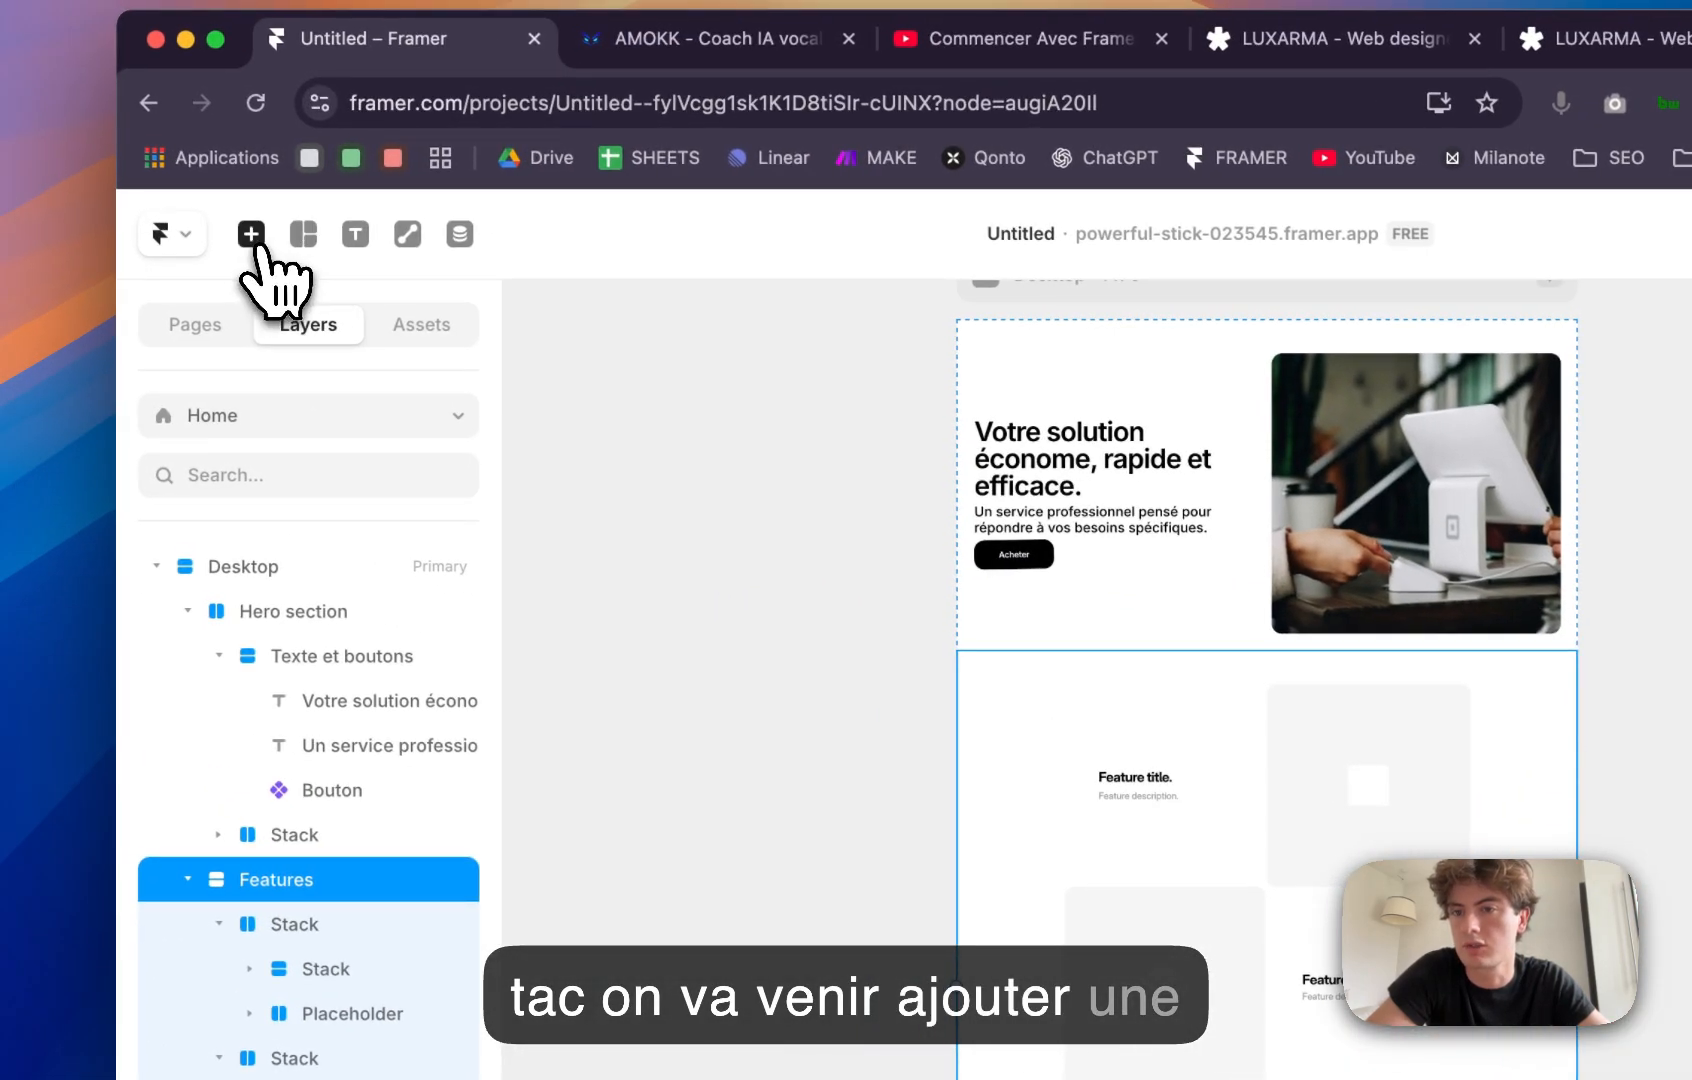
# Step: Insert the ready-made section with three Design, Write and Publish cards below the Features section
pyautogui.click(250, 233)
pyautogui.scroll(-5, 962, 815)
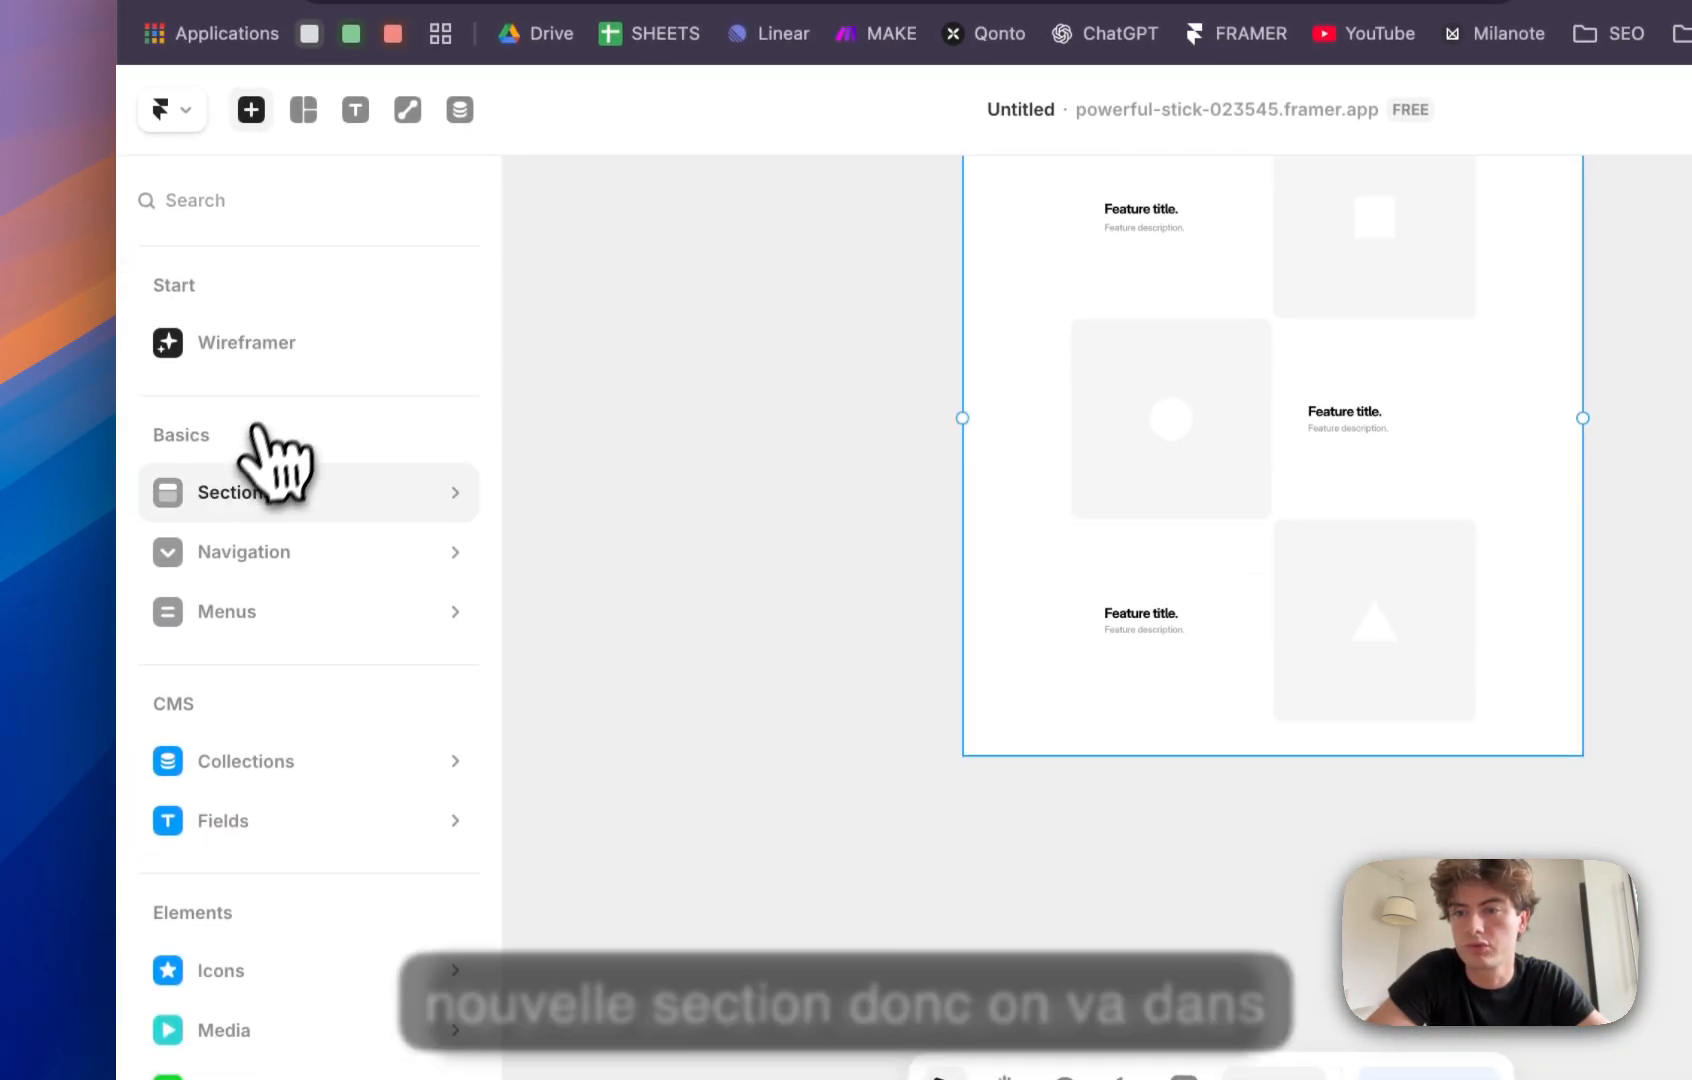
pyautogui.scroll(-7, 695, 762)
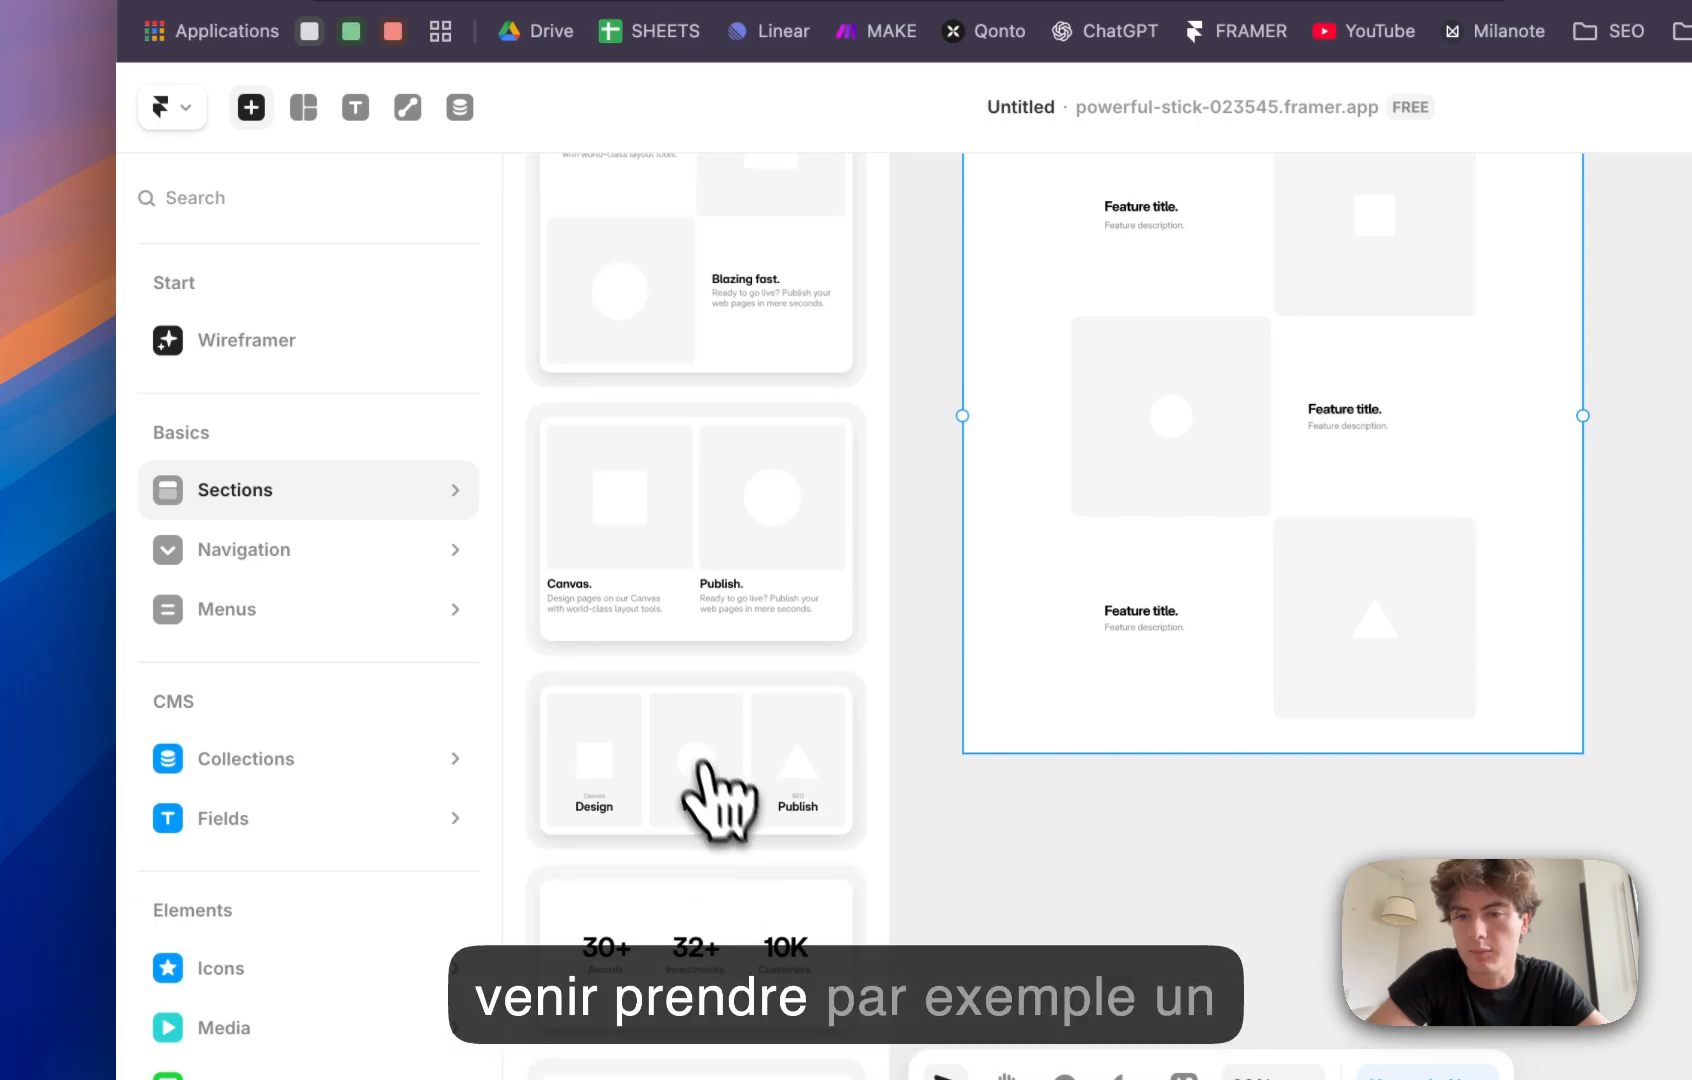
pyautogui.moveTo(625, 770); pyautogui.dragTo(1205, 760)
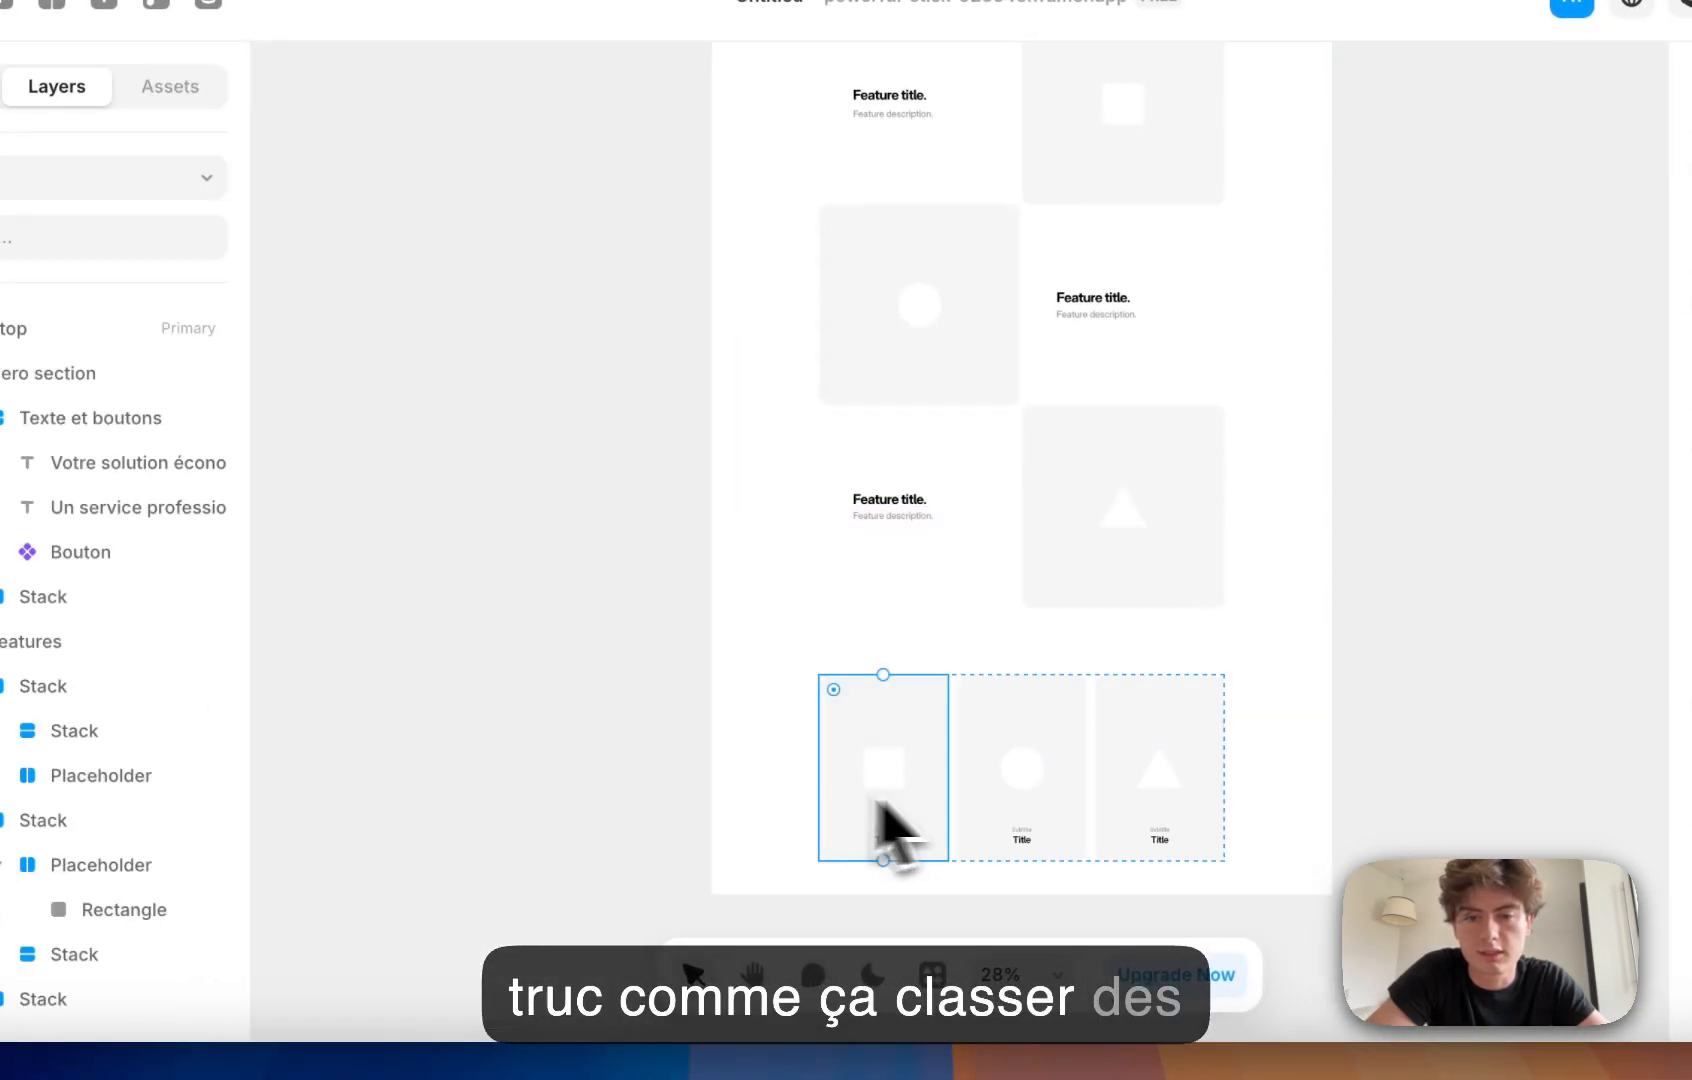
# Step: Delete the inserted three-card section from the end of the Home page
pyautogui.click(1070, 797)
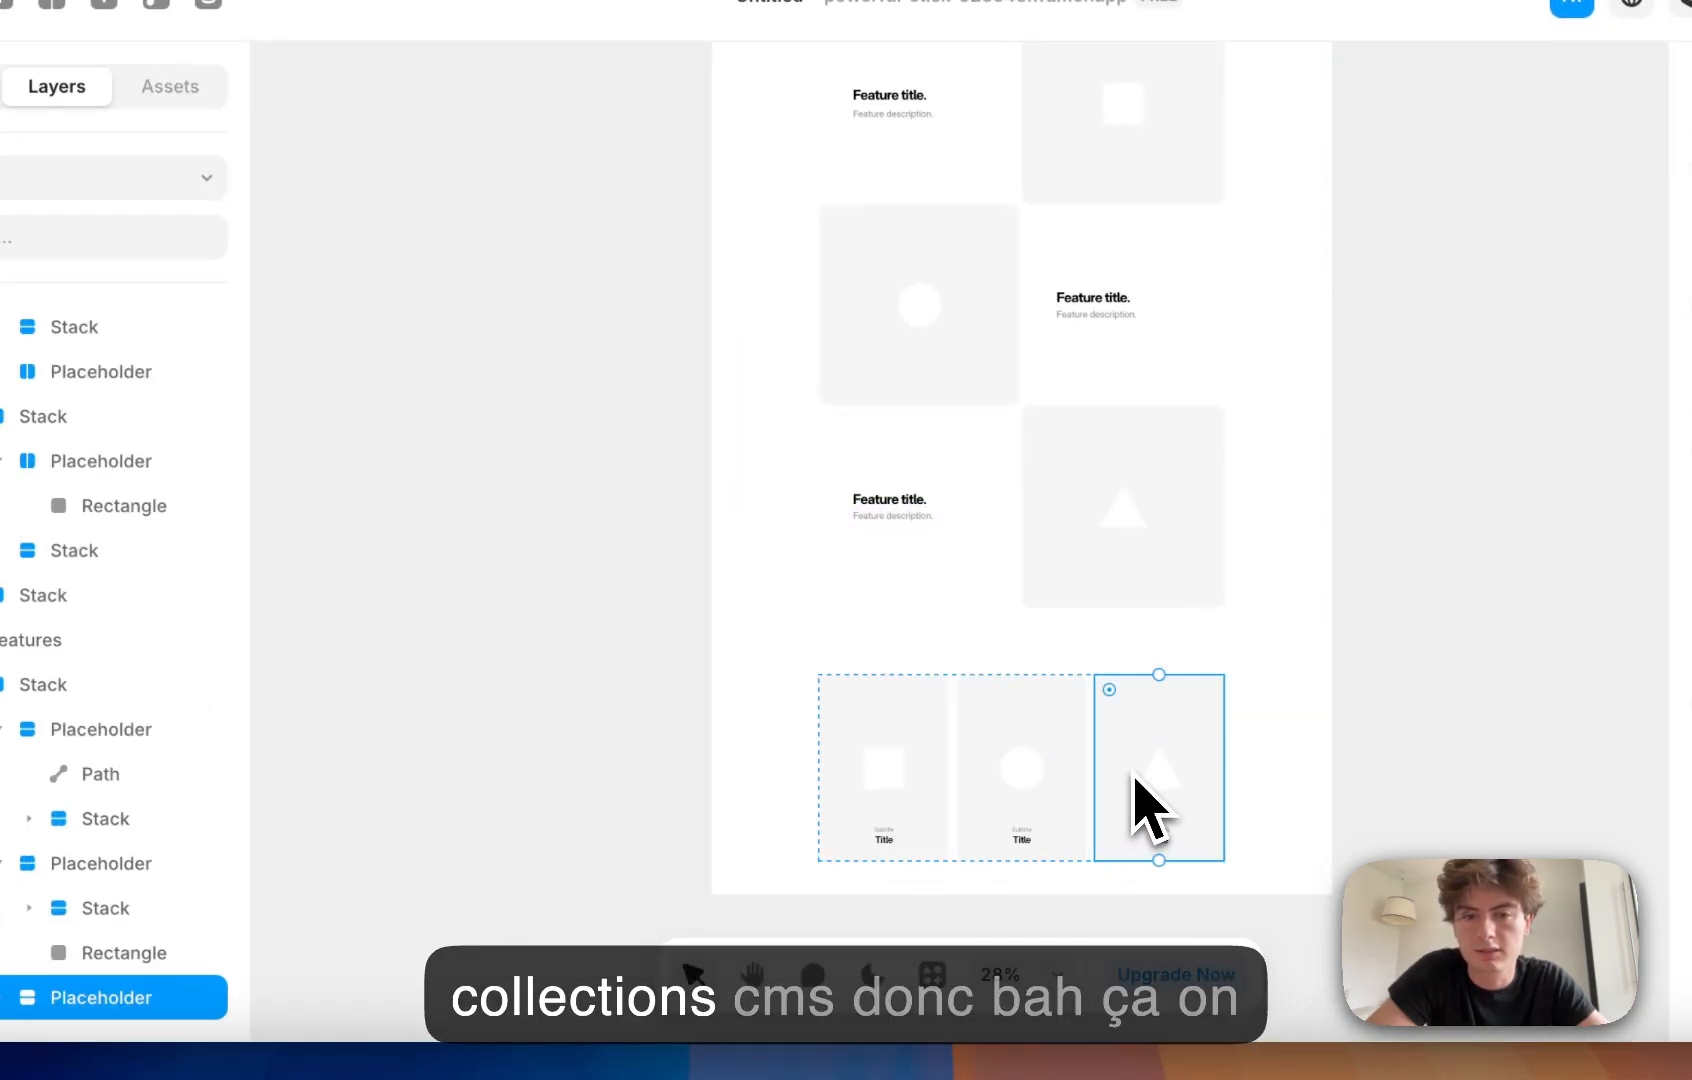
pyautogui.click(975, 785)
pyautogui.click(828, 785)
pyautogui.click(790, 785)
pyautogui.press('BackSpace')
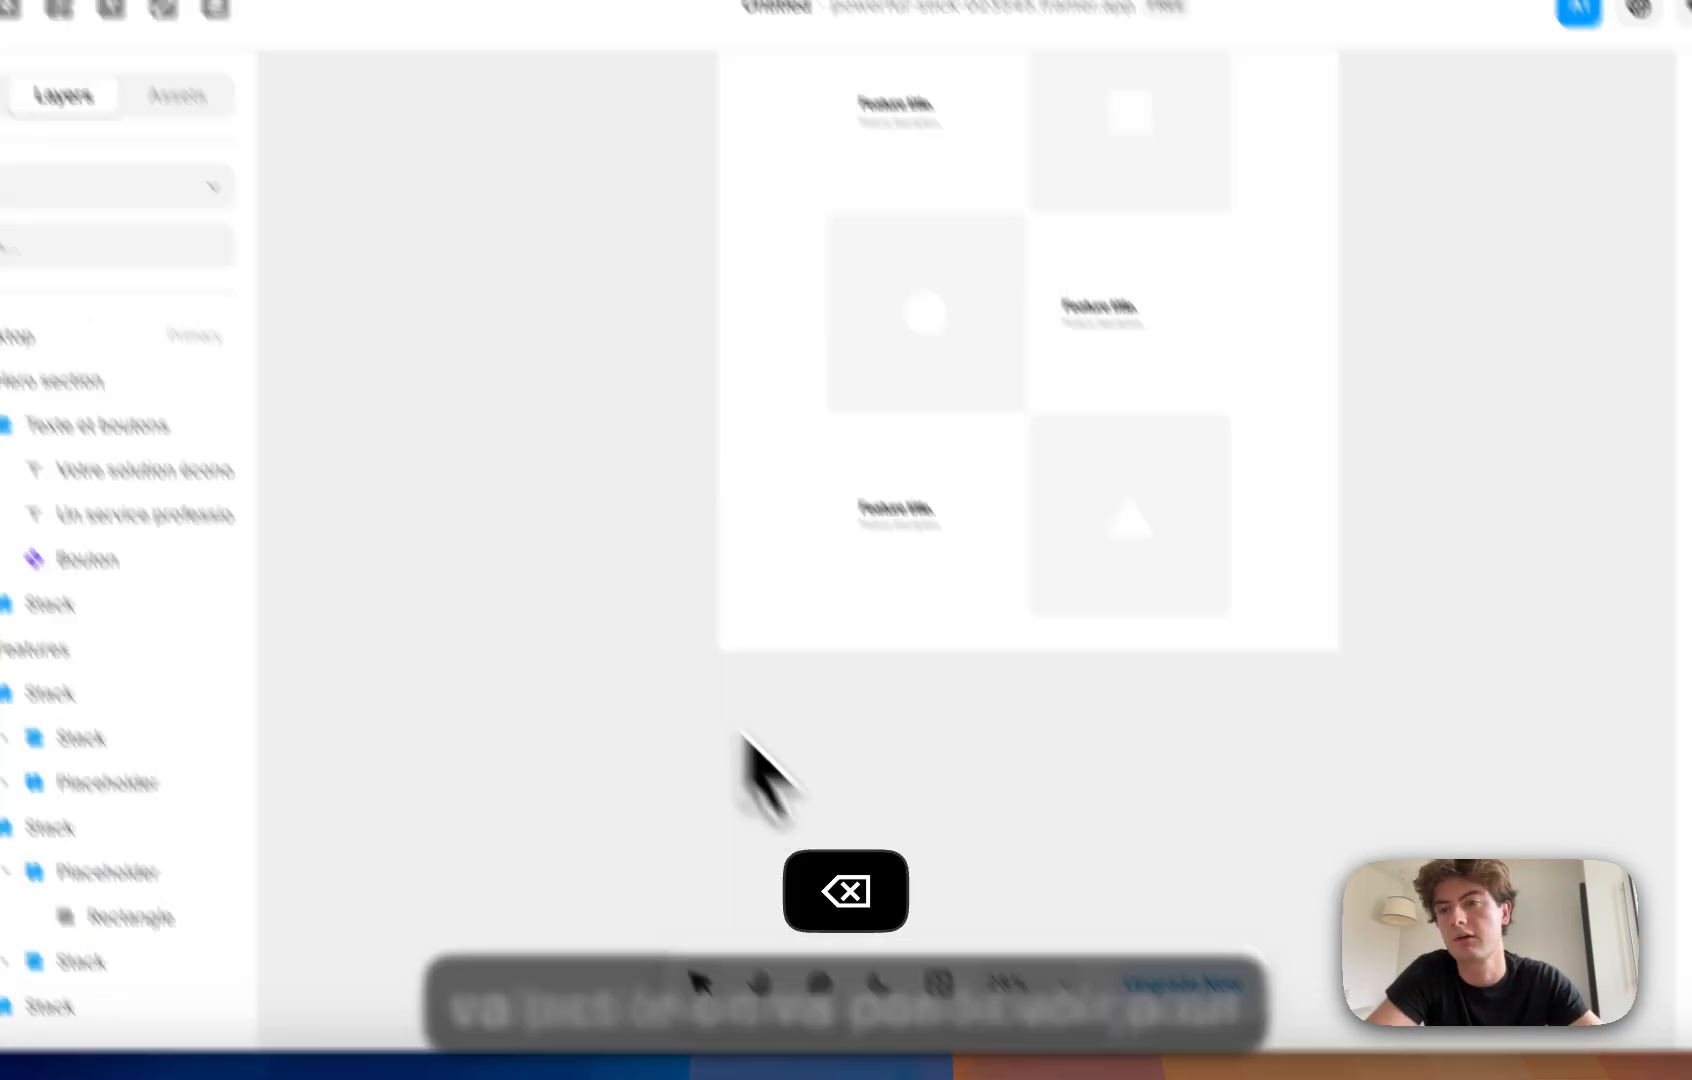
# Step: Insert the ready-made statistics section with three figures below the Features section, followed by the testimonial quote section
pyautogui.click(8, 6)
pyautogui.scroll(-2, 321, 668)
pyautogui.moveTo(343, 402)
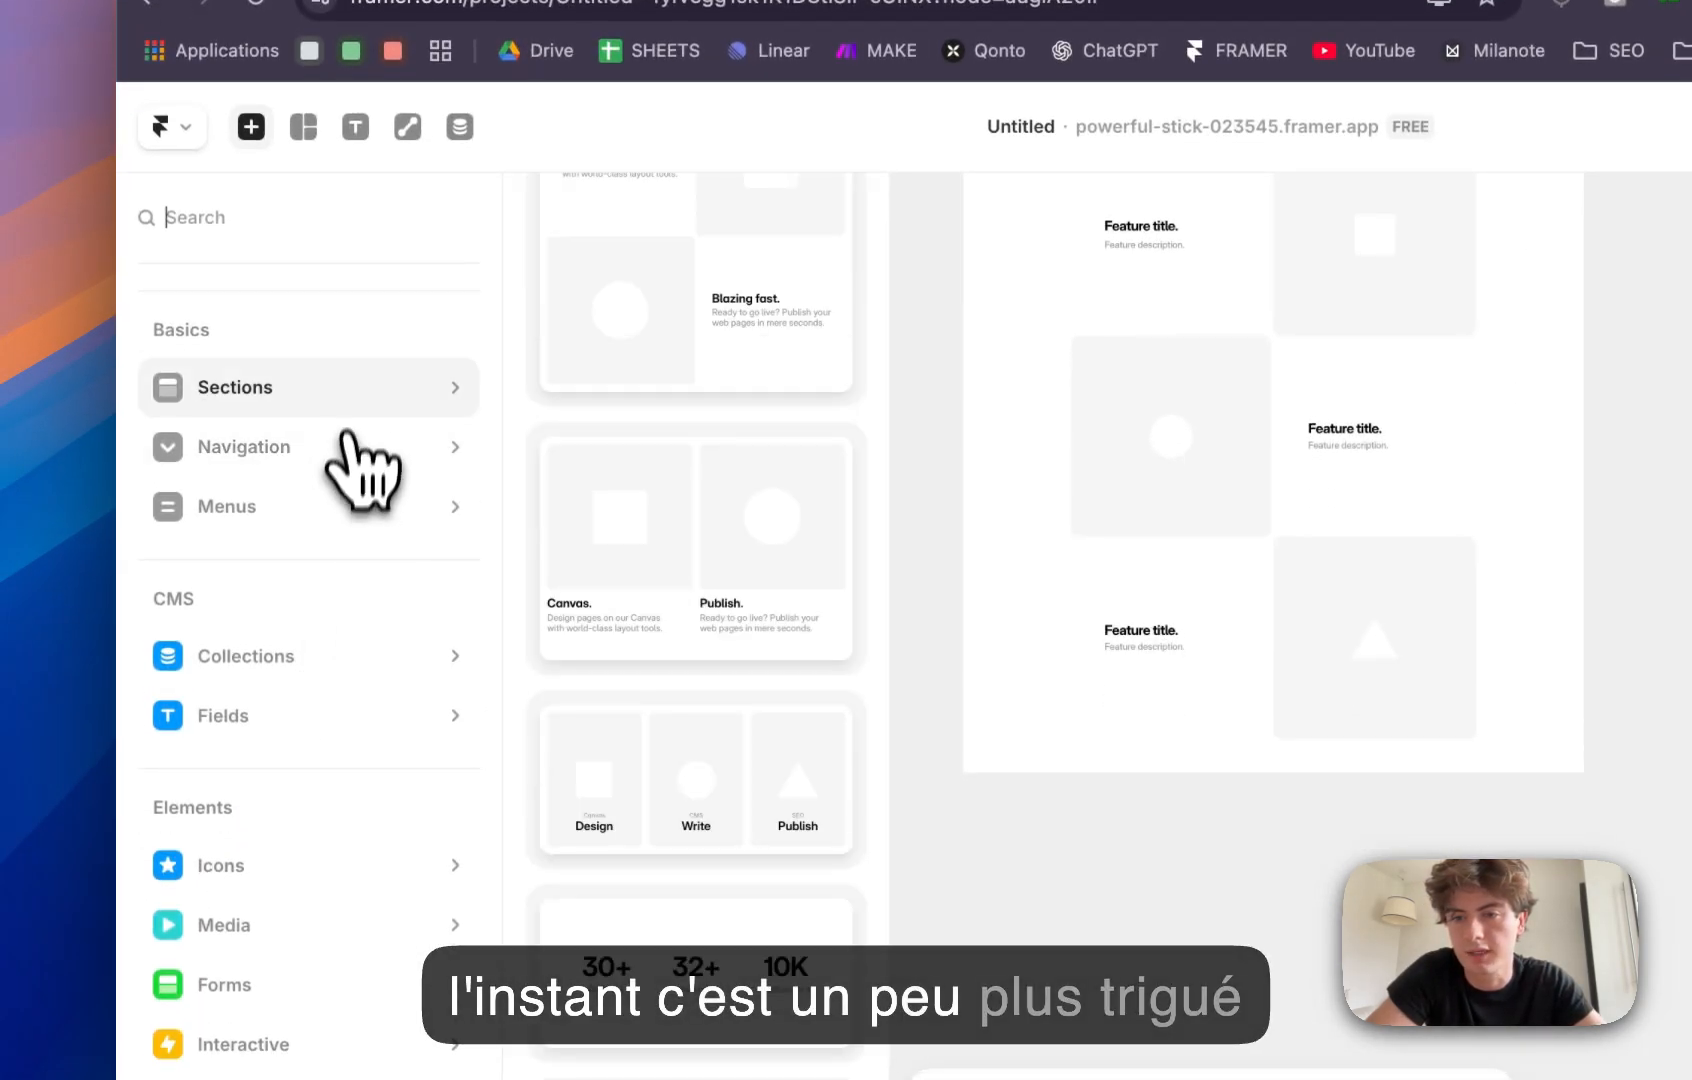
pyautogui.scroll(-4, 650, 672)
pyautogui.moveTo(672, 616); pyautogui.dragTo(1218, 728)
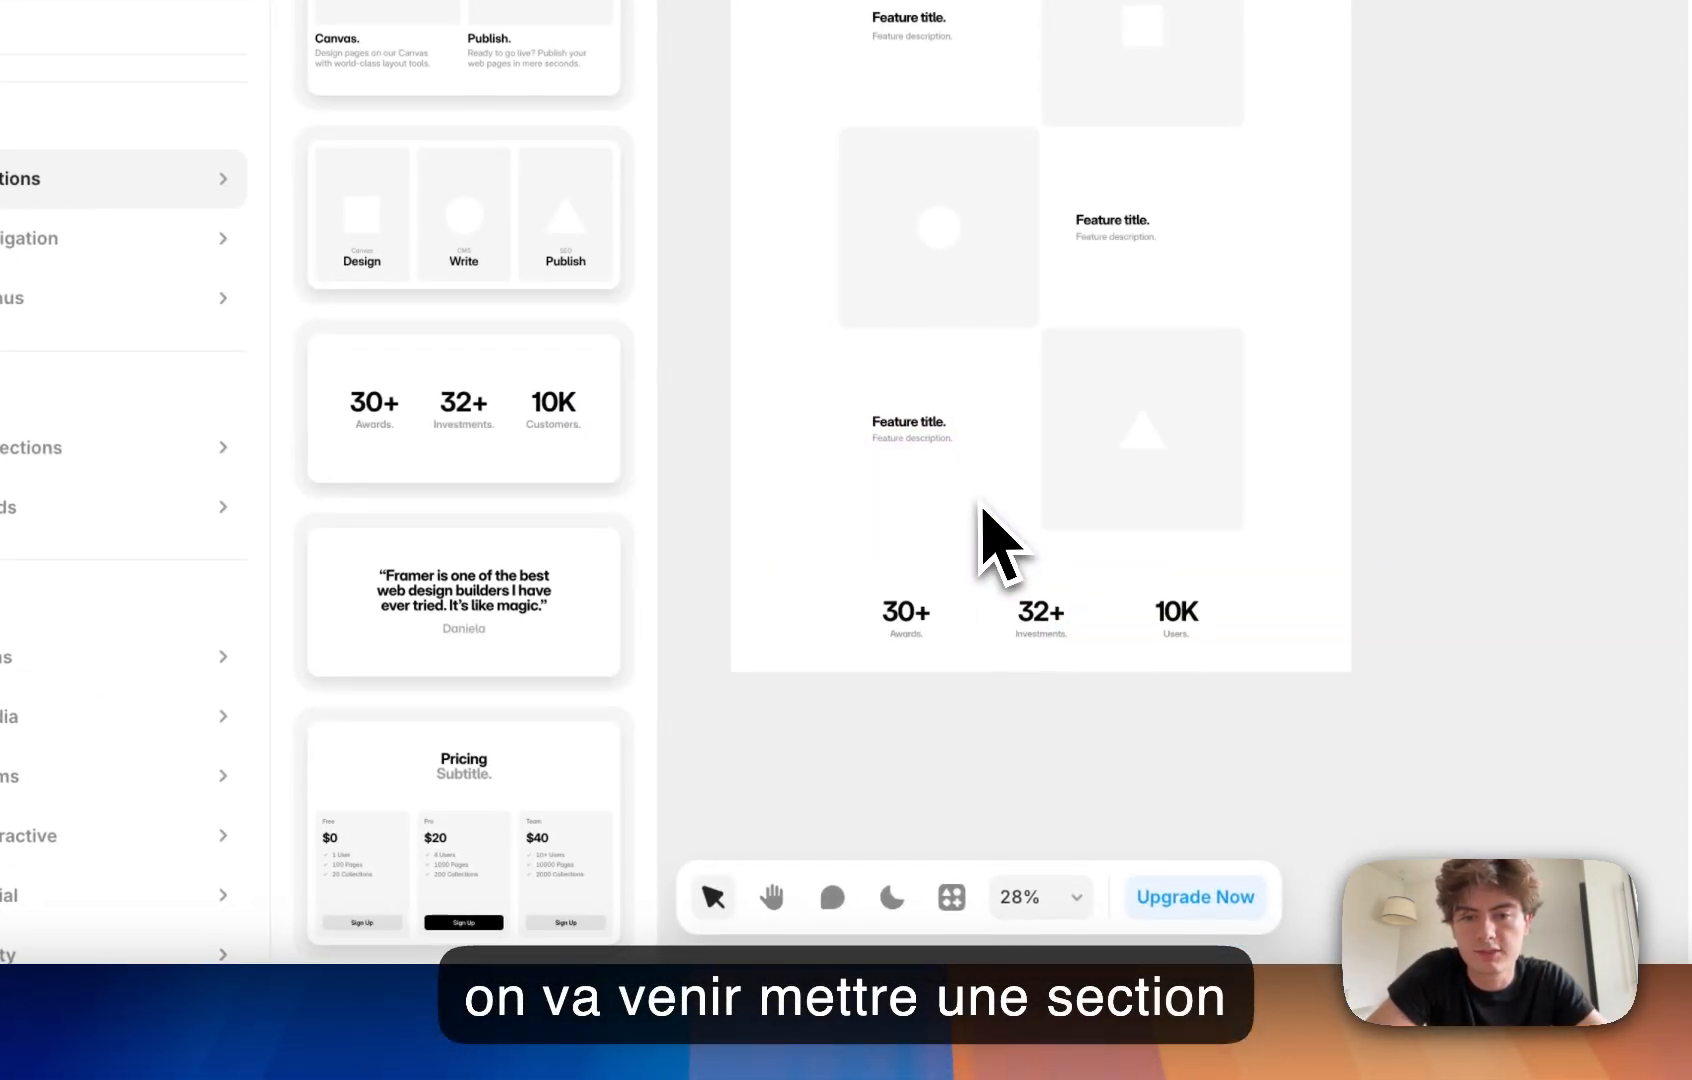
pyautogui.scroll(-4, 470, 440)
pyautogui.moveTo(462, 420); pyautogui.dragTo(1035, 692)
# Step: Insert the ready-made three-plan Pricing section below the testimonial, followed by the FAQ section with three questions
pyautogui.scroll(-4, 480, 397)
pyautogui.moveTo(480, 397); pyautogui.dragTo(1001, 818)
pyautogui.scroll(-3, 566, 710)
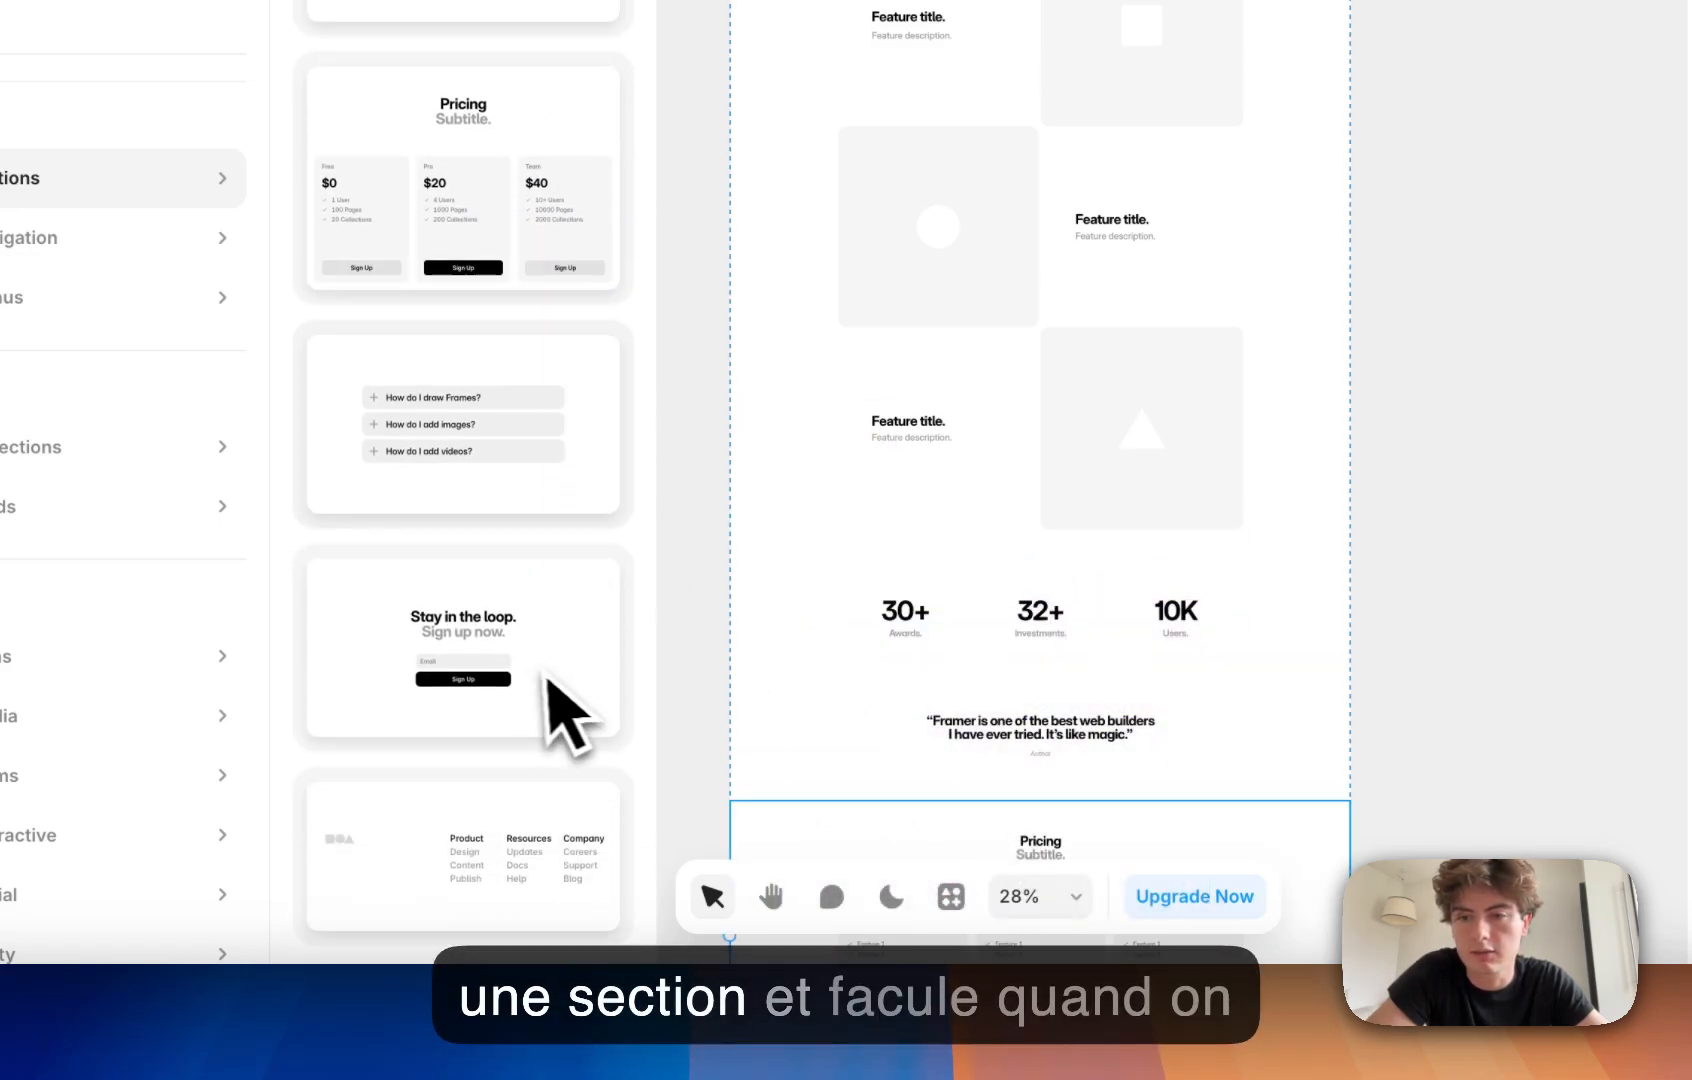
pyautogui.moveTo(472, 480); pyautogui.dragTo(1052, 1000)
pyautogui.scroll(-5, 1038, 876)
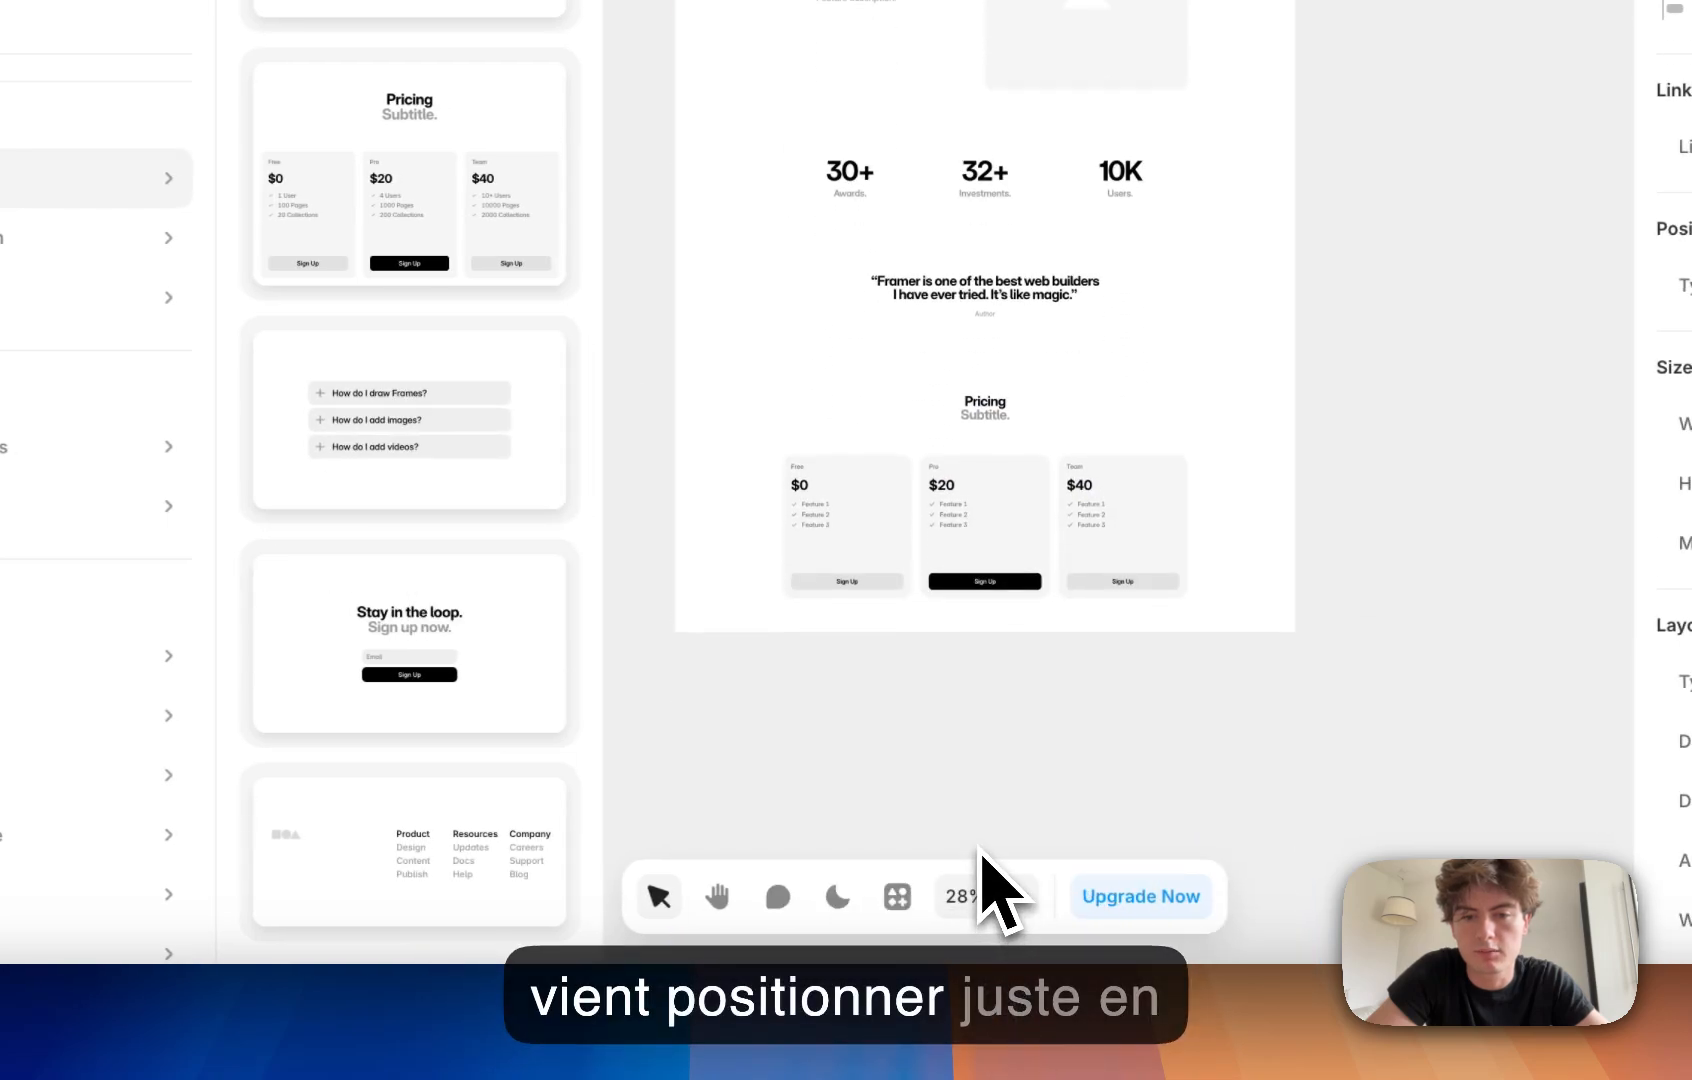
pyautogui.moveTo(466, 450); pyautogui.dragTo(968, 618)
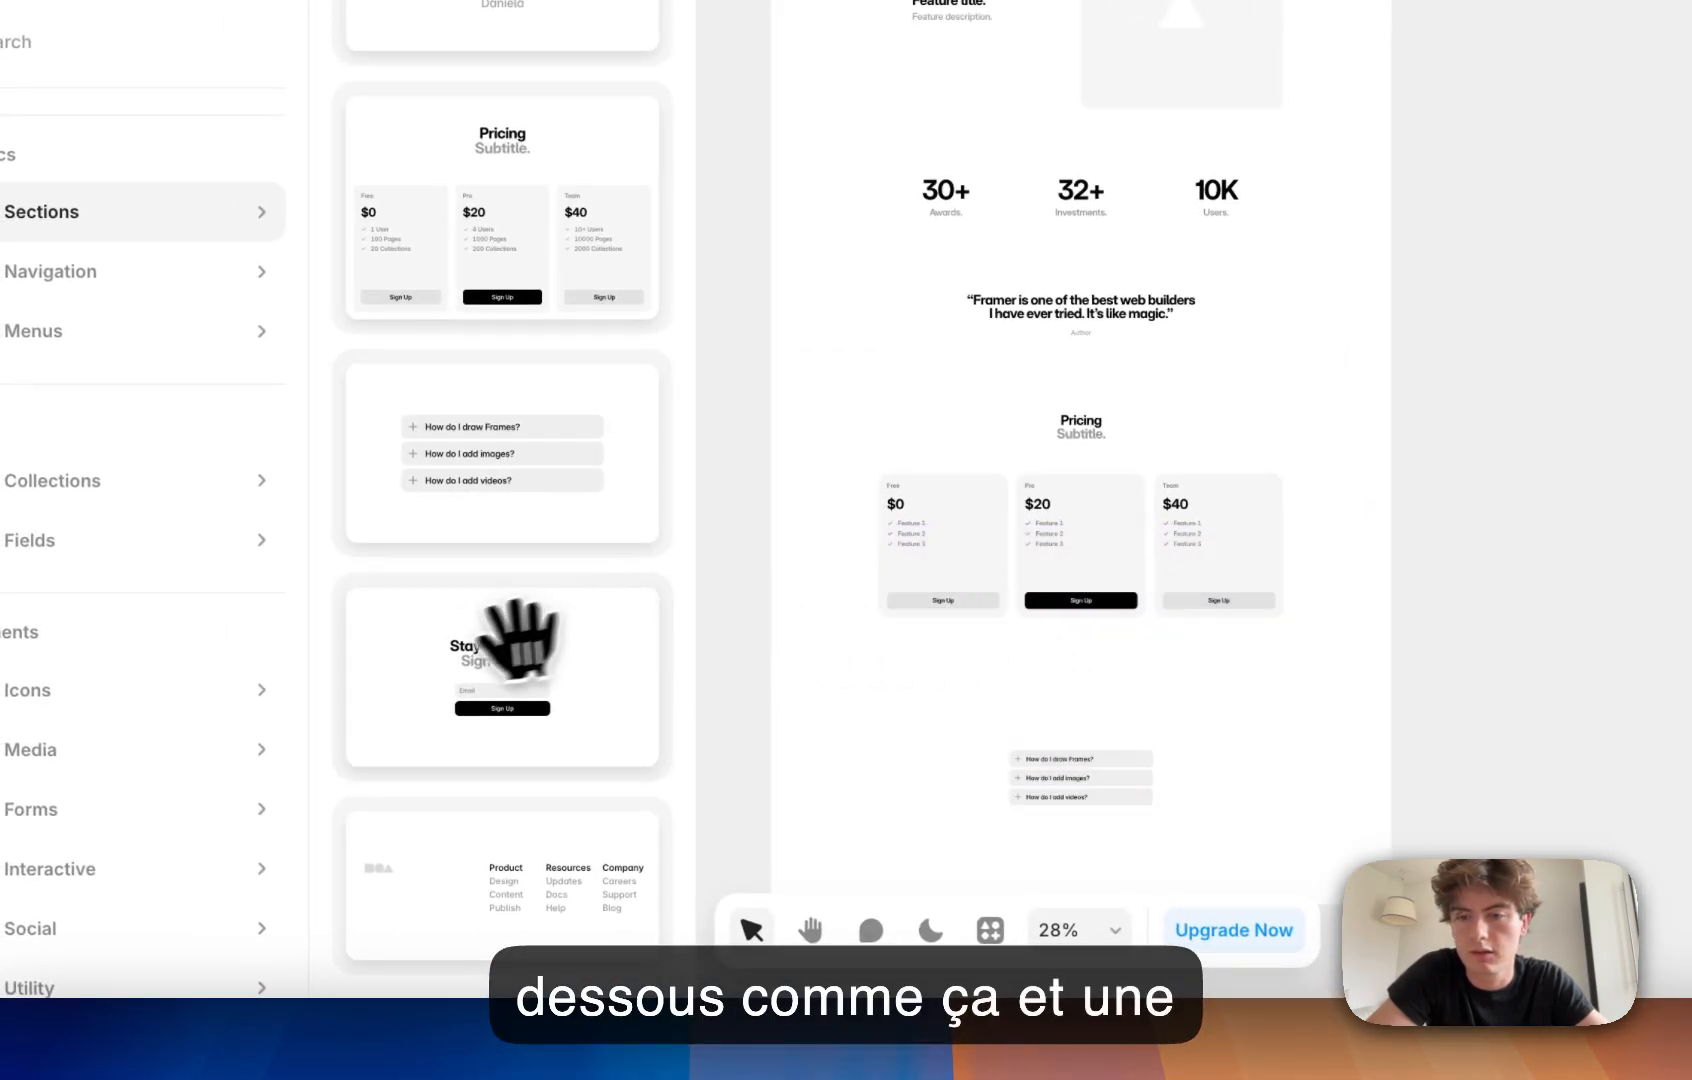
# Step: Insert the ready-made newsletter sign-up section below the FAQ section
pyautogui.moveTo(518, 640); pyautogui.dragTo(978, 856)
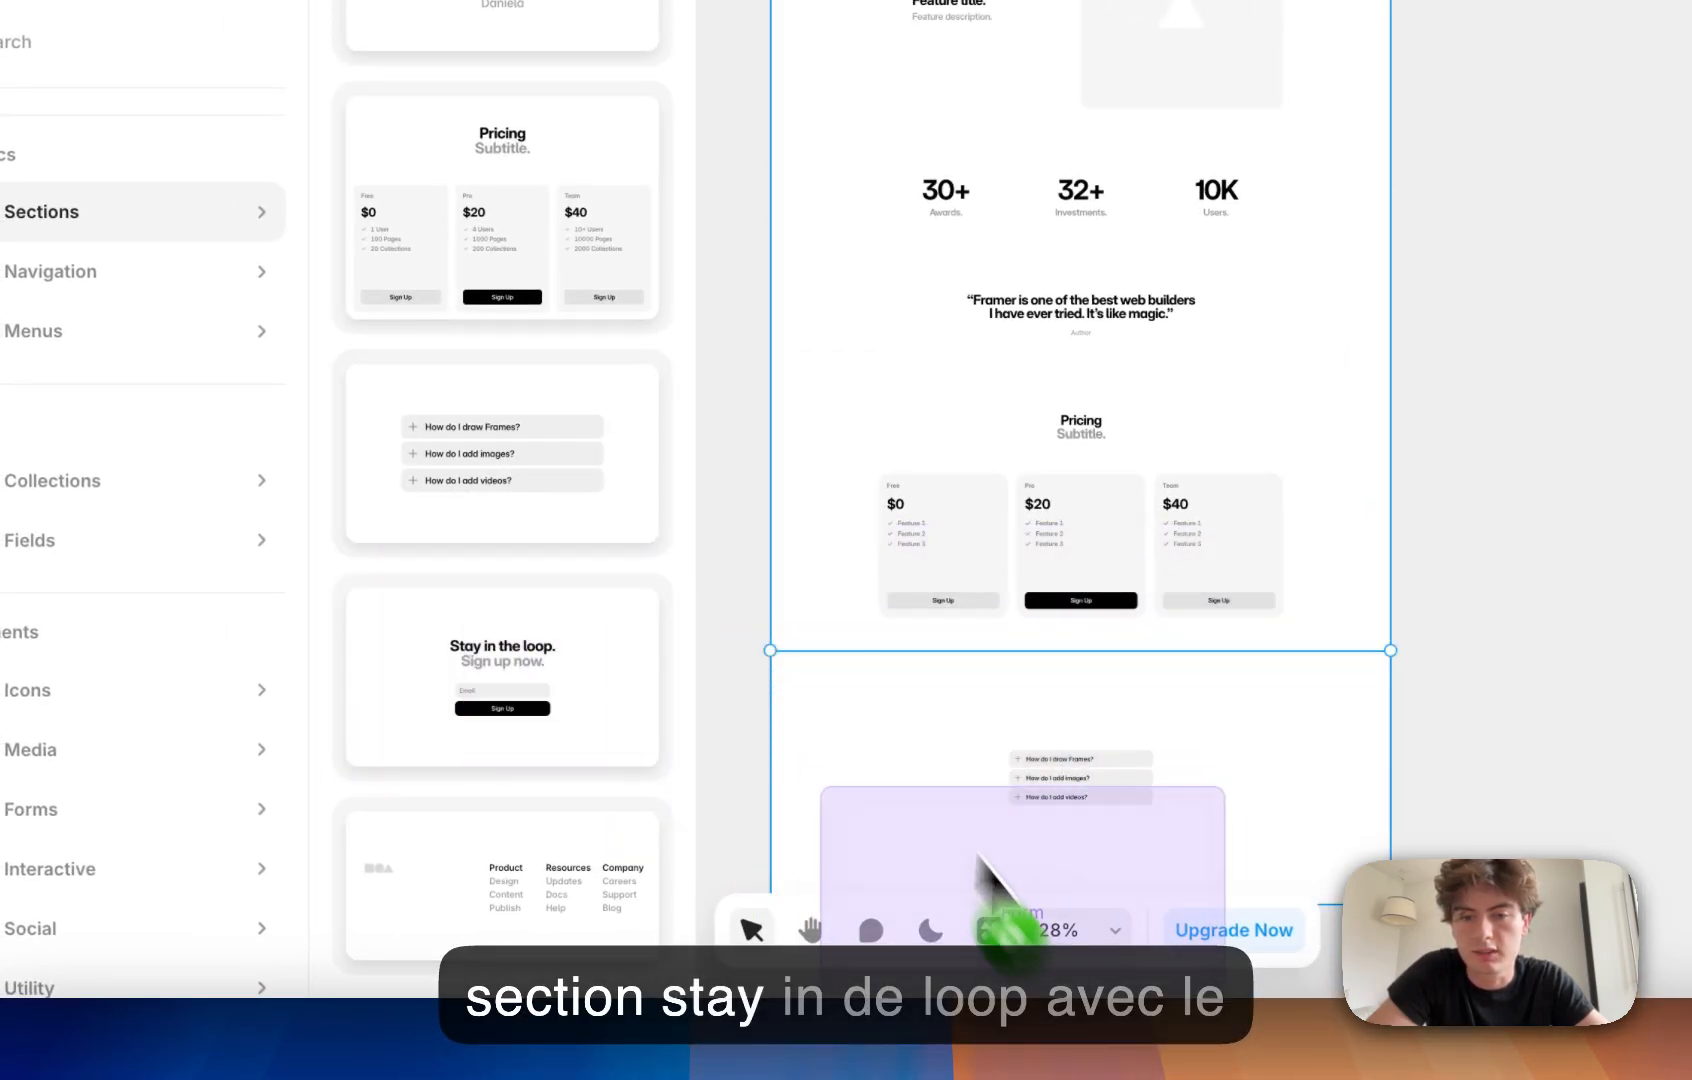
pyautogui.moveTo(1040, 925); pyautogui.dragTo(1050, 925)
pyautogui.scroll(-5, 1040, 870)
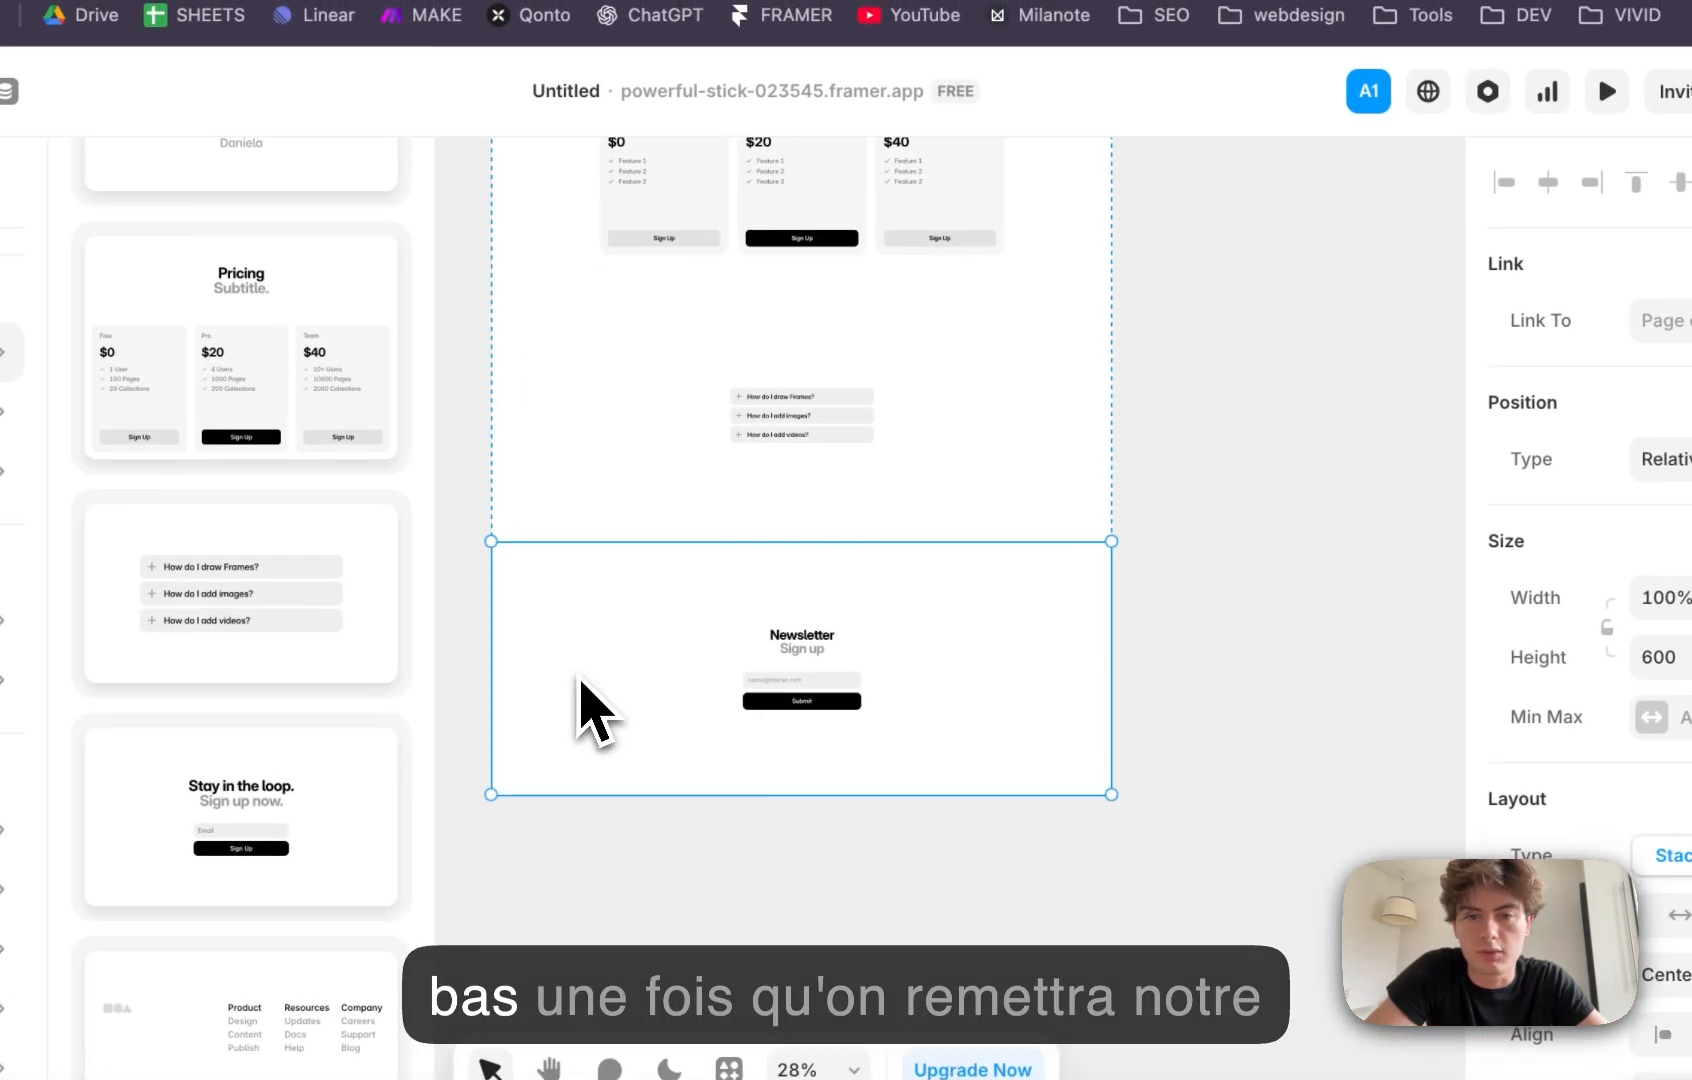
# Step: Reapply the layout template to the Desktop breakpoint of the Home page
pyautogui.scroll(20, 843, 538)
pyautogui.scroll(-8, 577, 682)
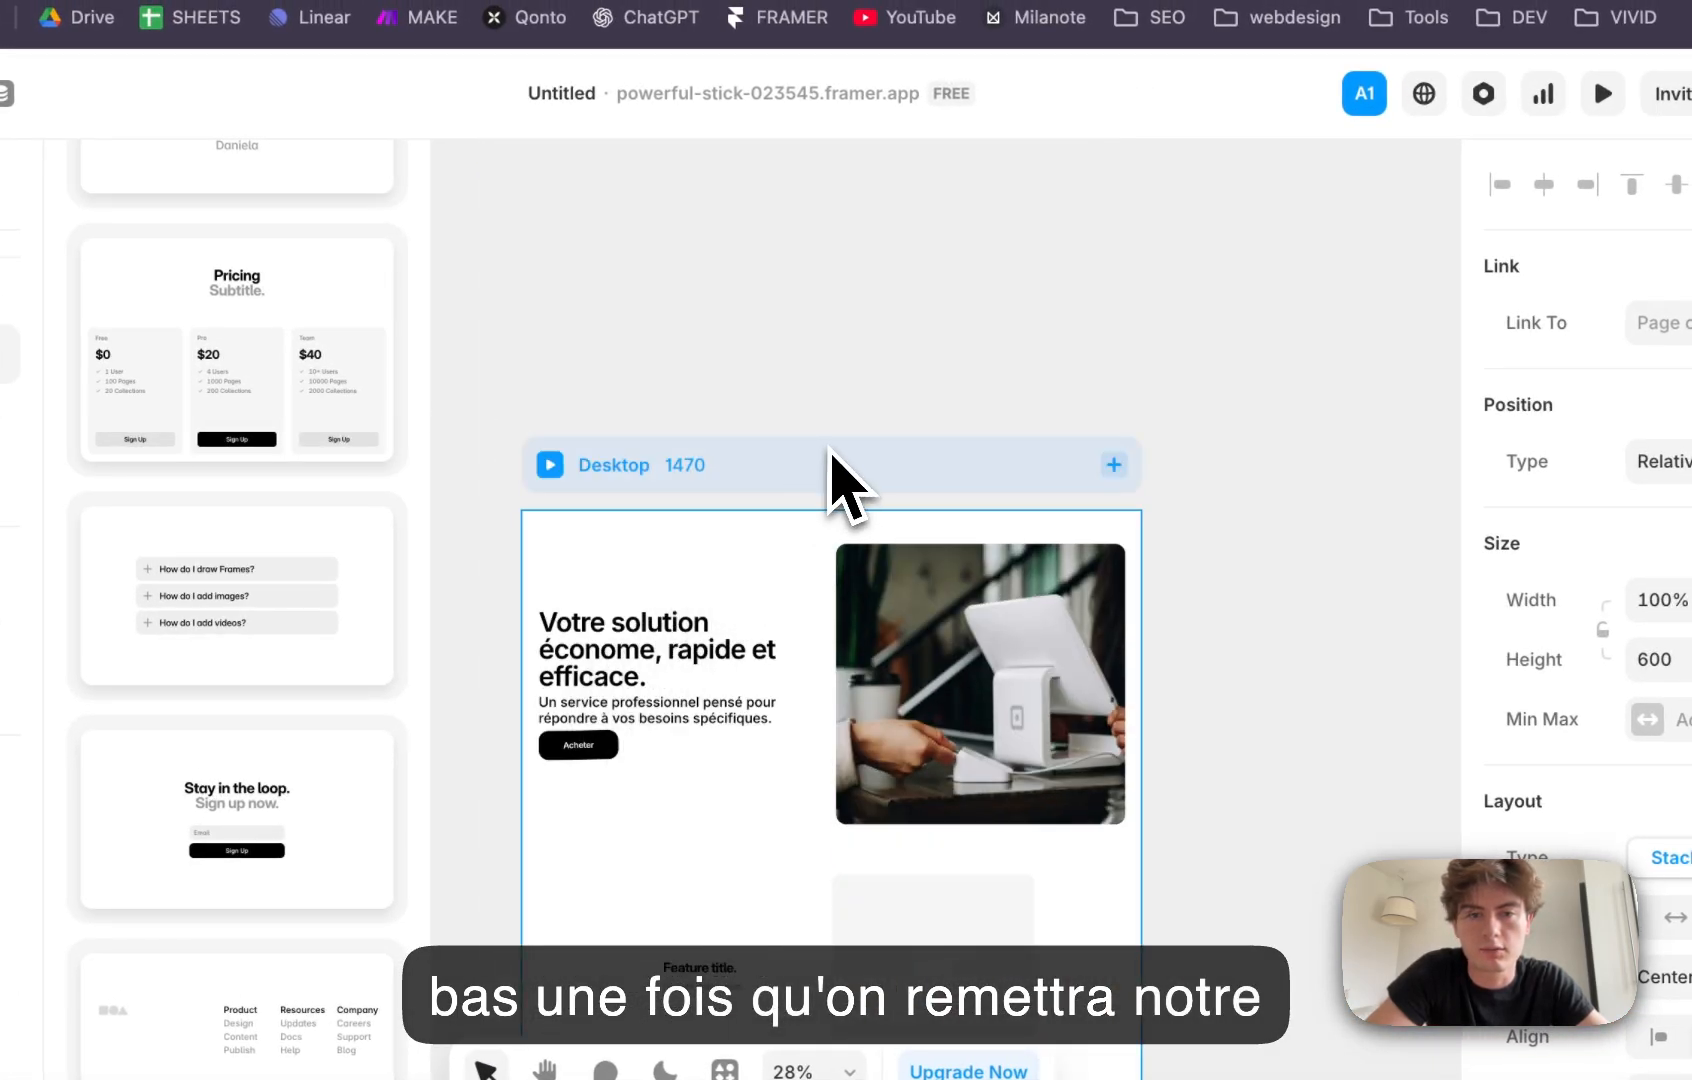
pyautogui.click(833, 463)
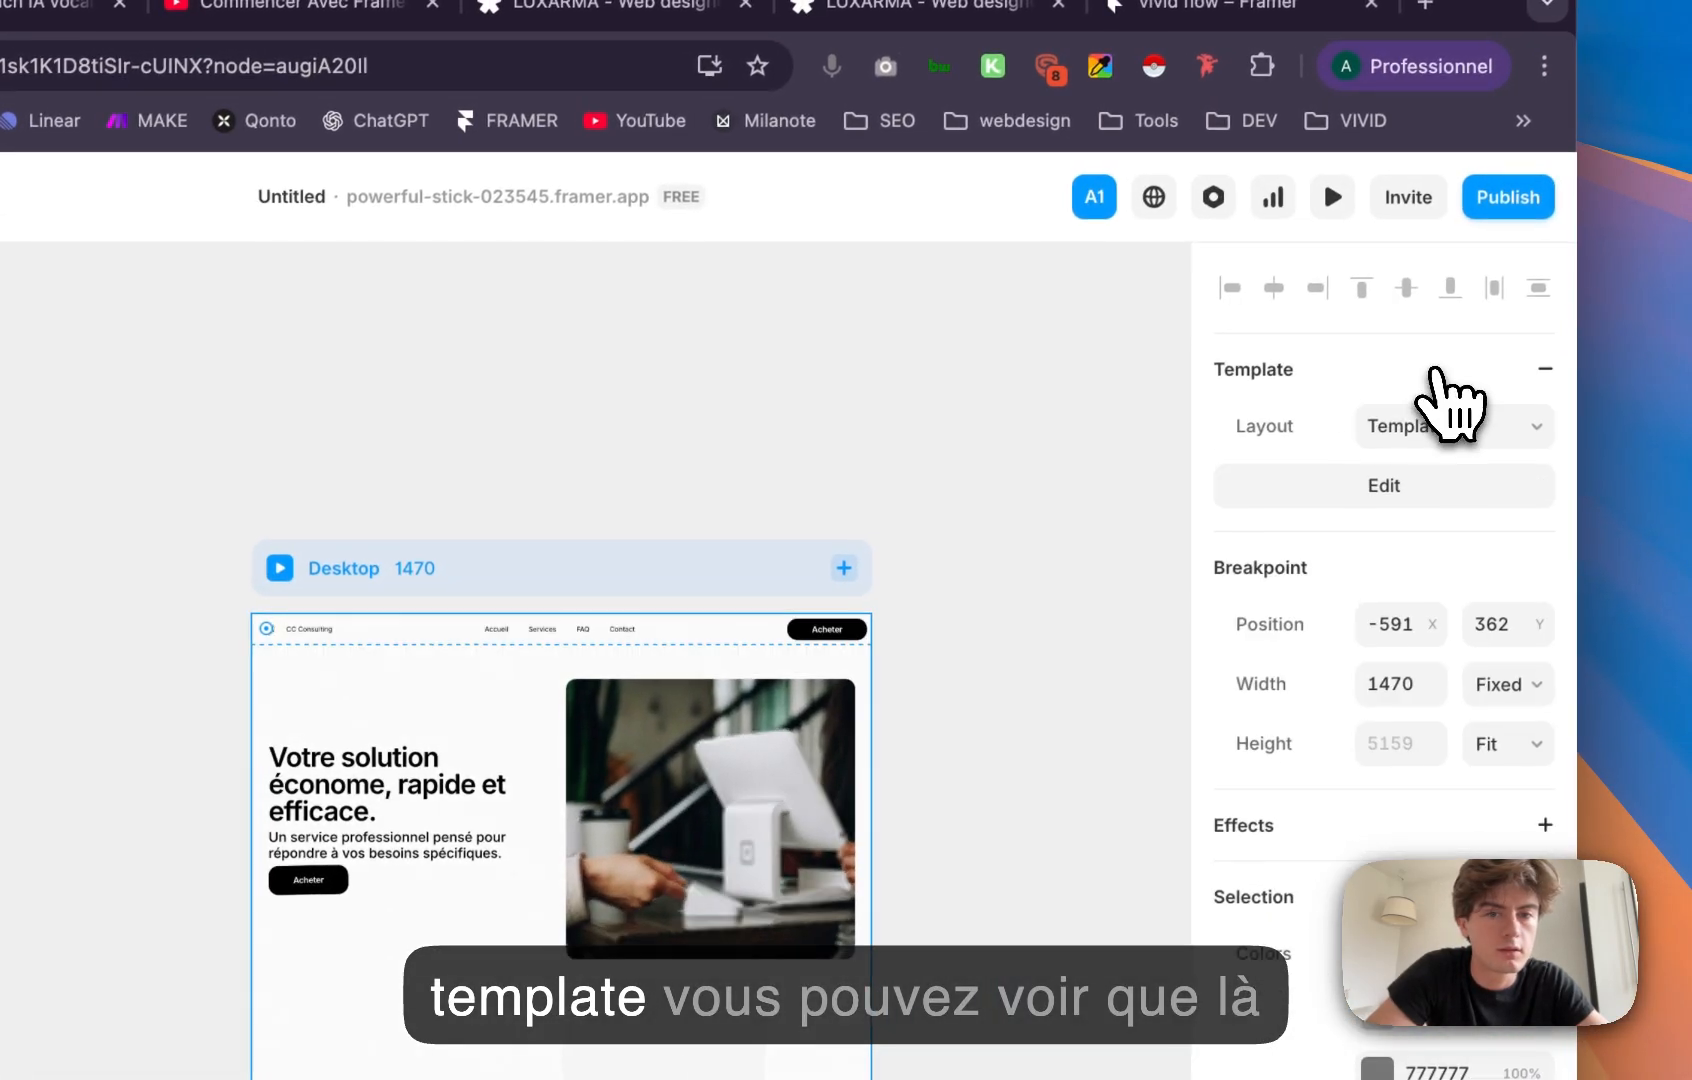
# Step: Remove the white fill from the Stats section so the paper grain can show through
pyautogui.click(753, 697)
pyautogui.scroll(-20, 753, 695)
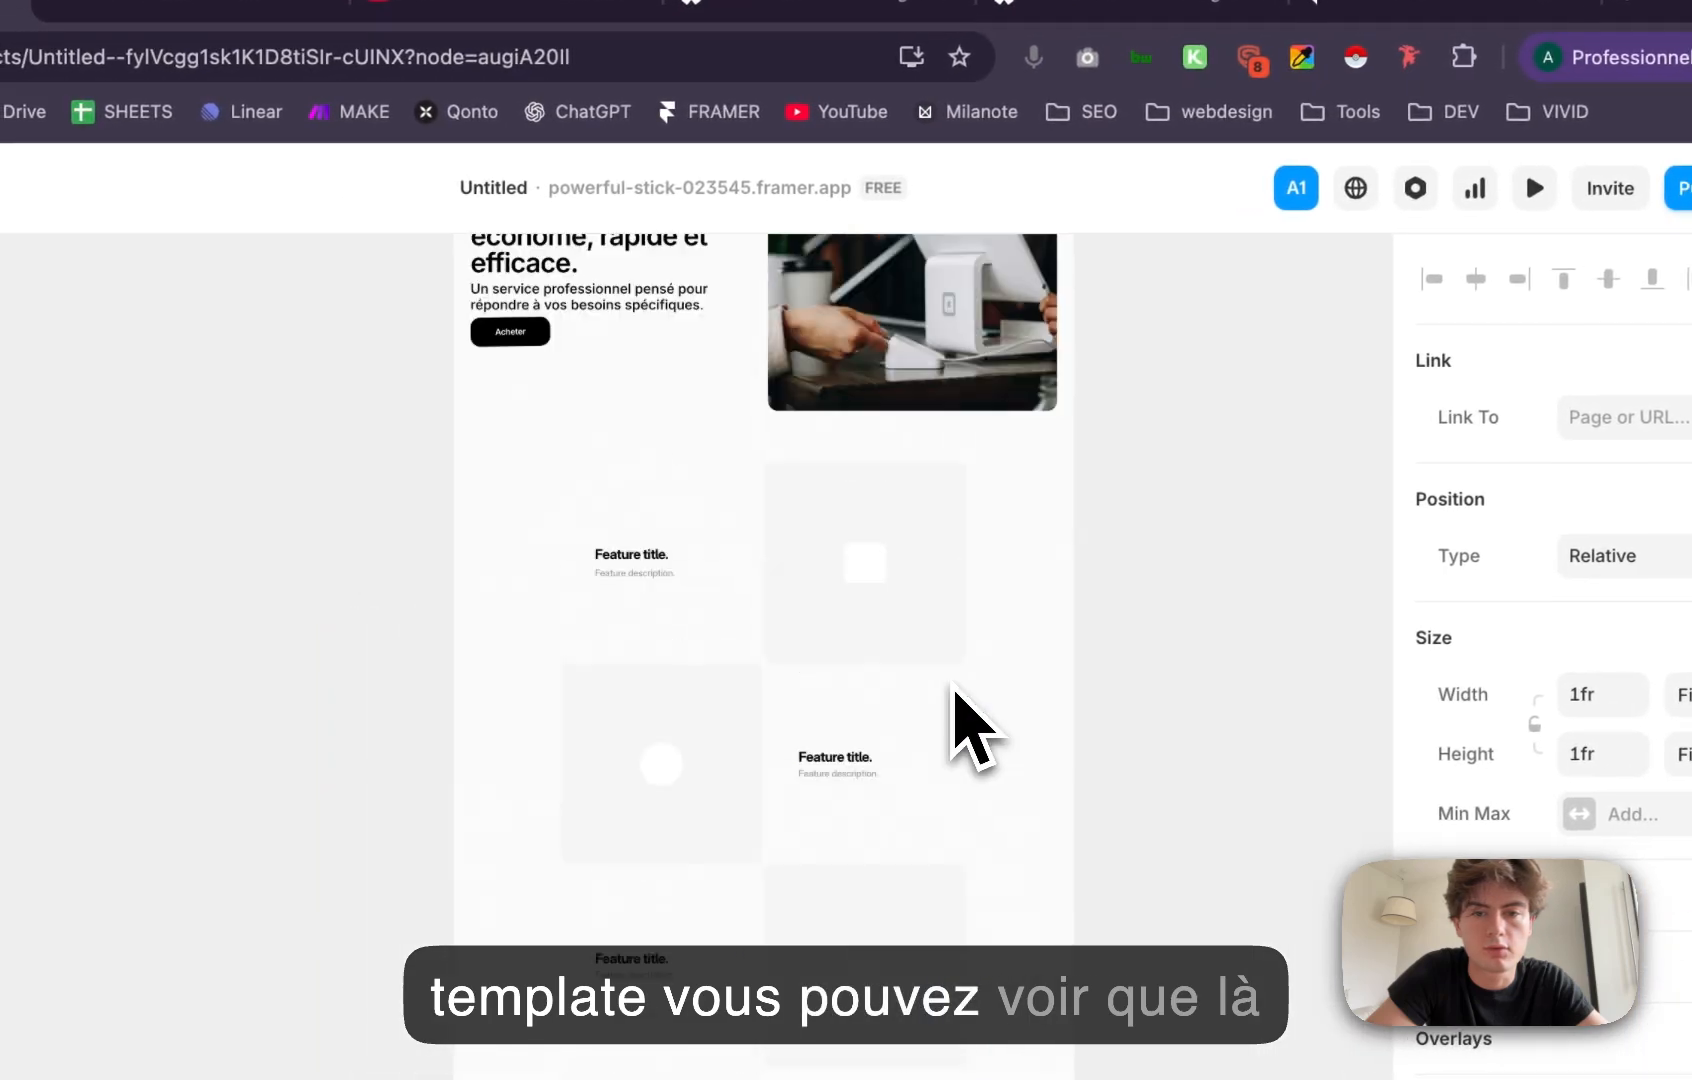
pyautogui.click(880, 504)
pyautogui.scroll(10, 888, 529)
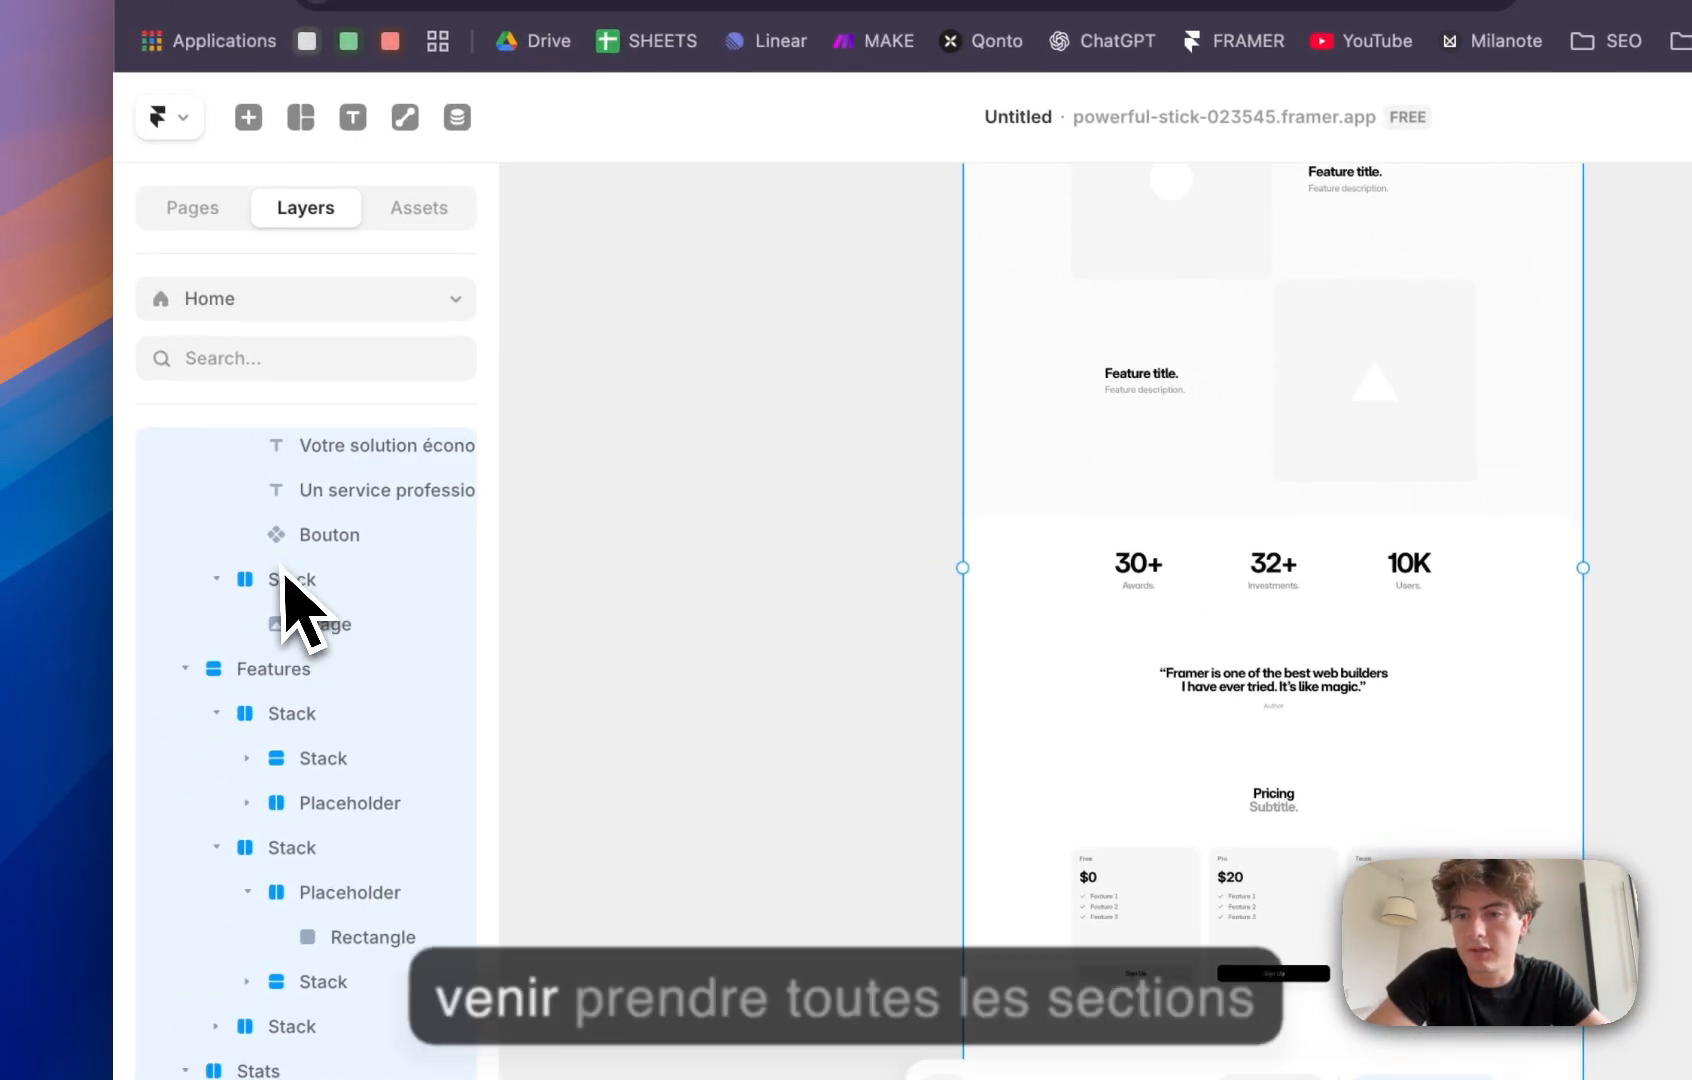
pyautogui.scroll(-2, 295, 600)
pyautogui.scroll(-2, 300, 520)
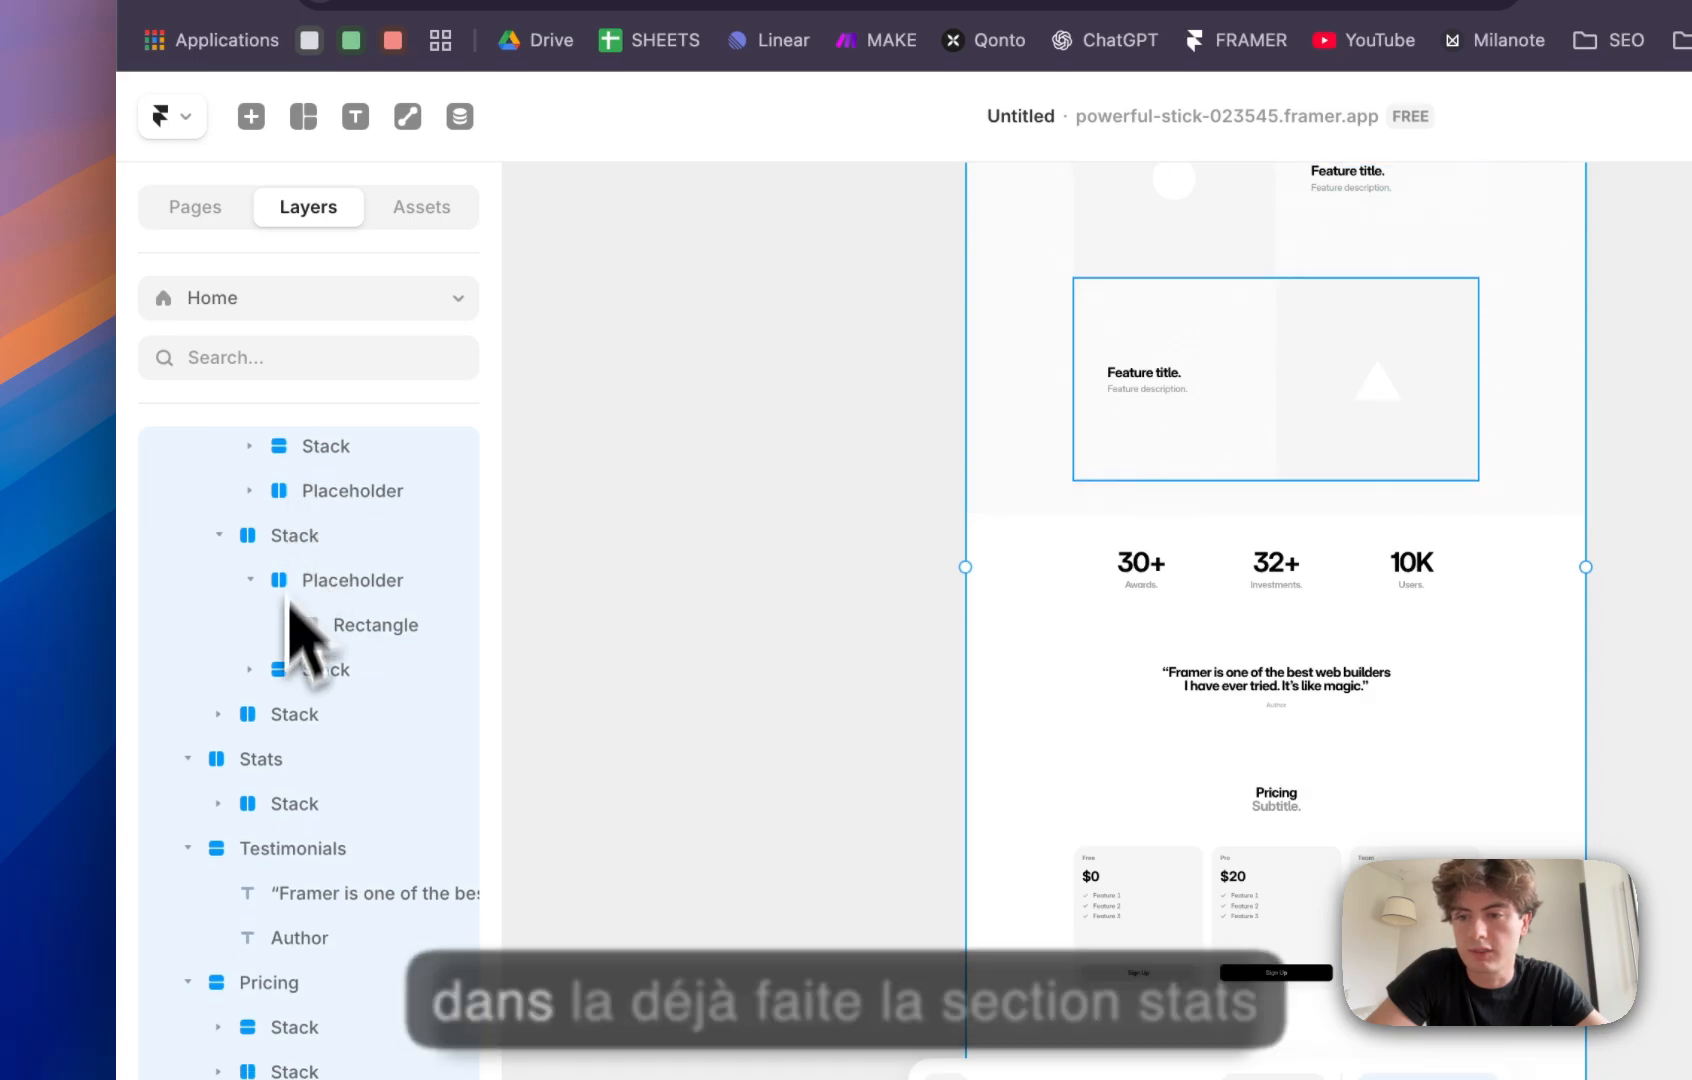
pyautogui.click(285, 762)
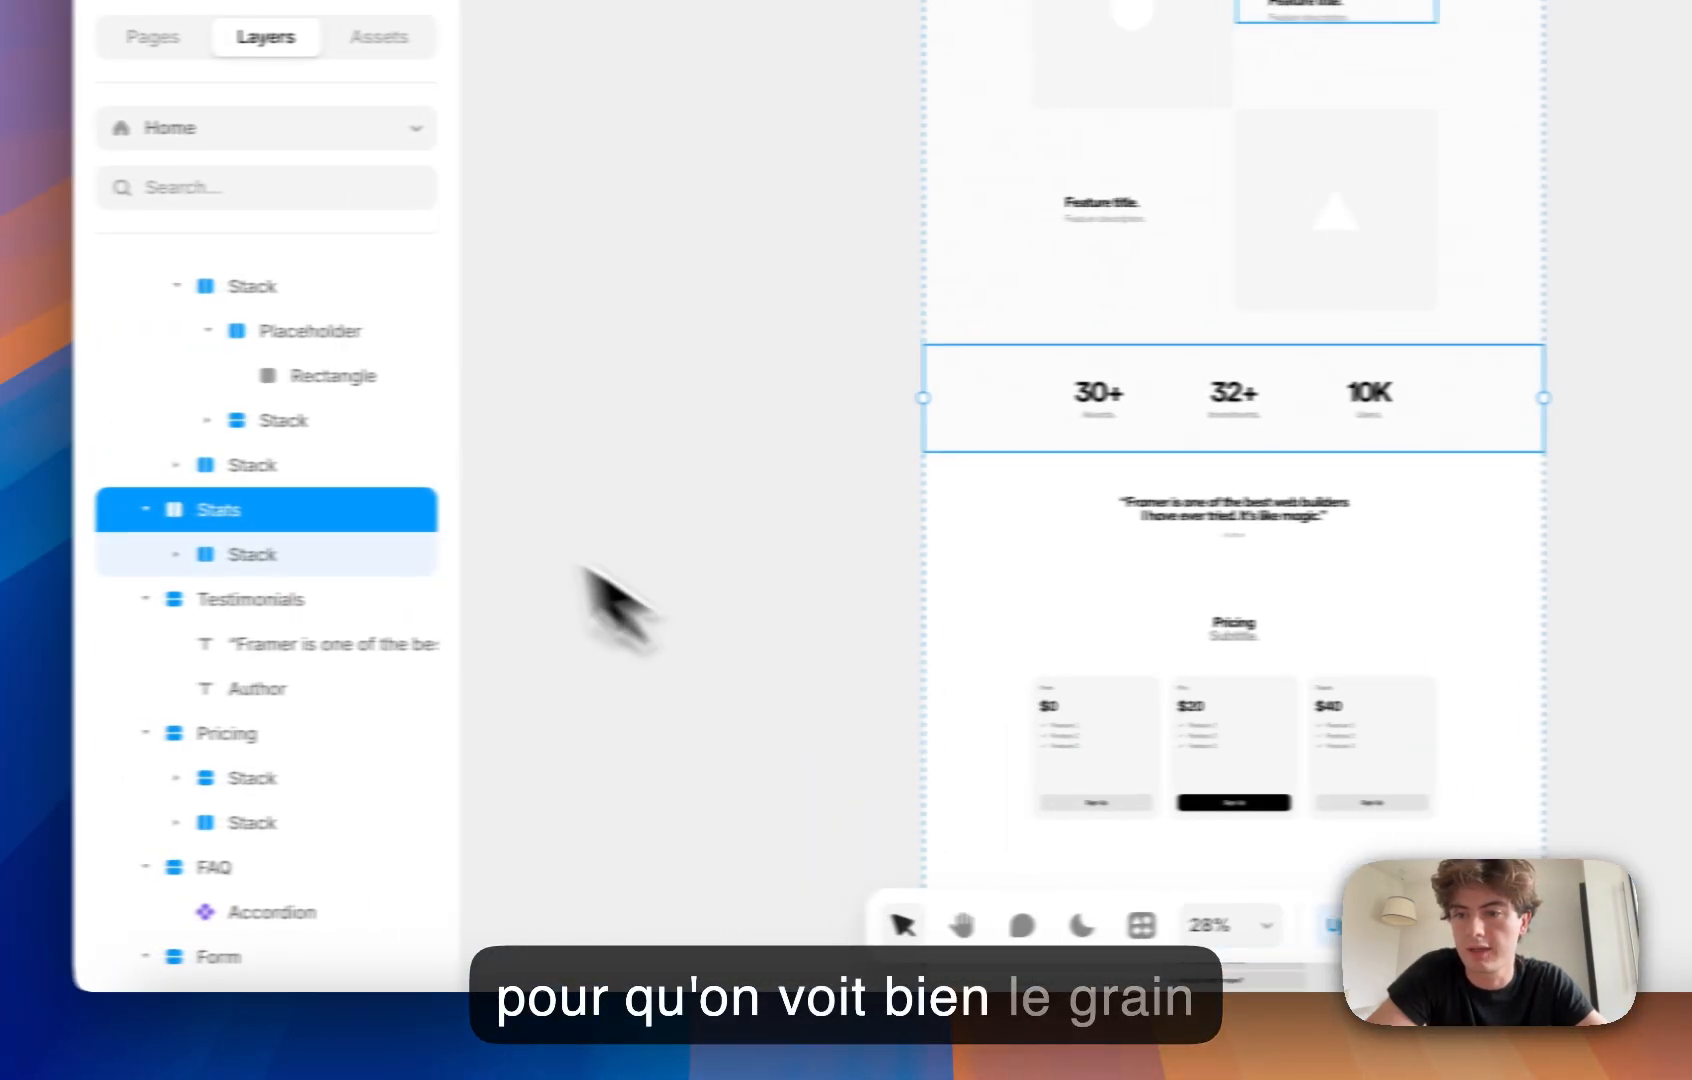
# Step: Remove the FFFFFF fill from the Testimonials, Pricing, FAQ and Form sections all at once
pyautogui.click(283, 500)
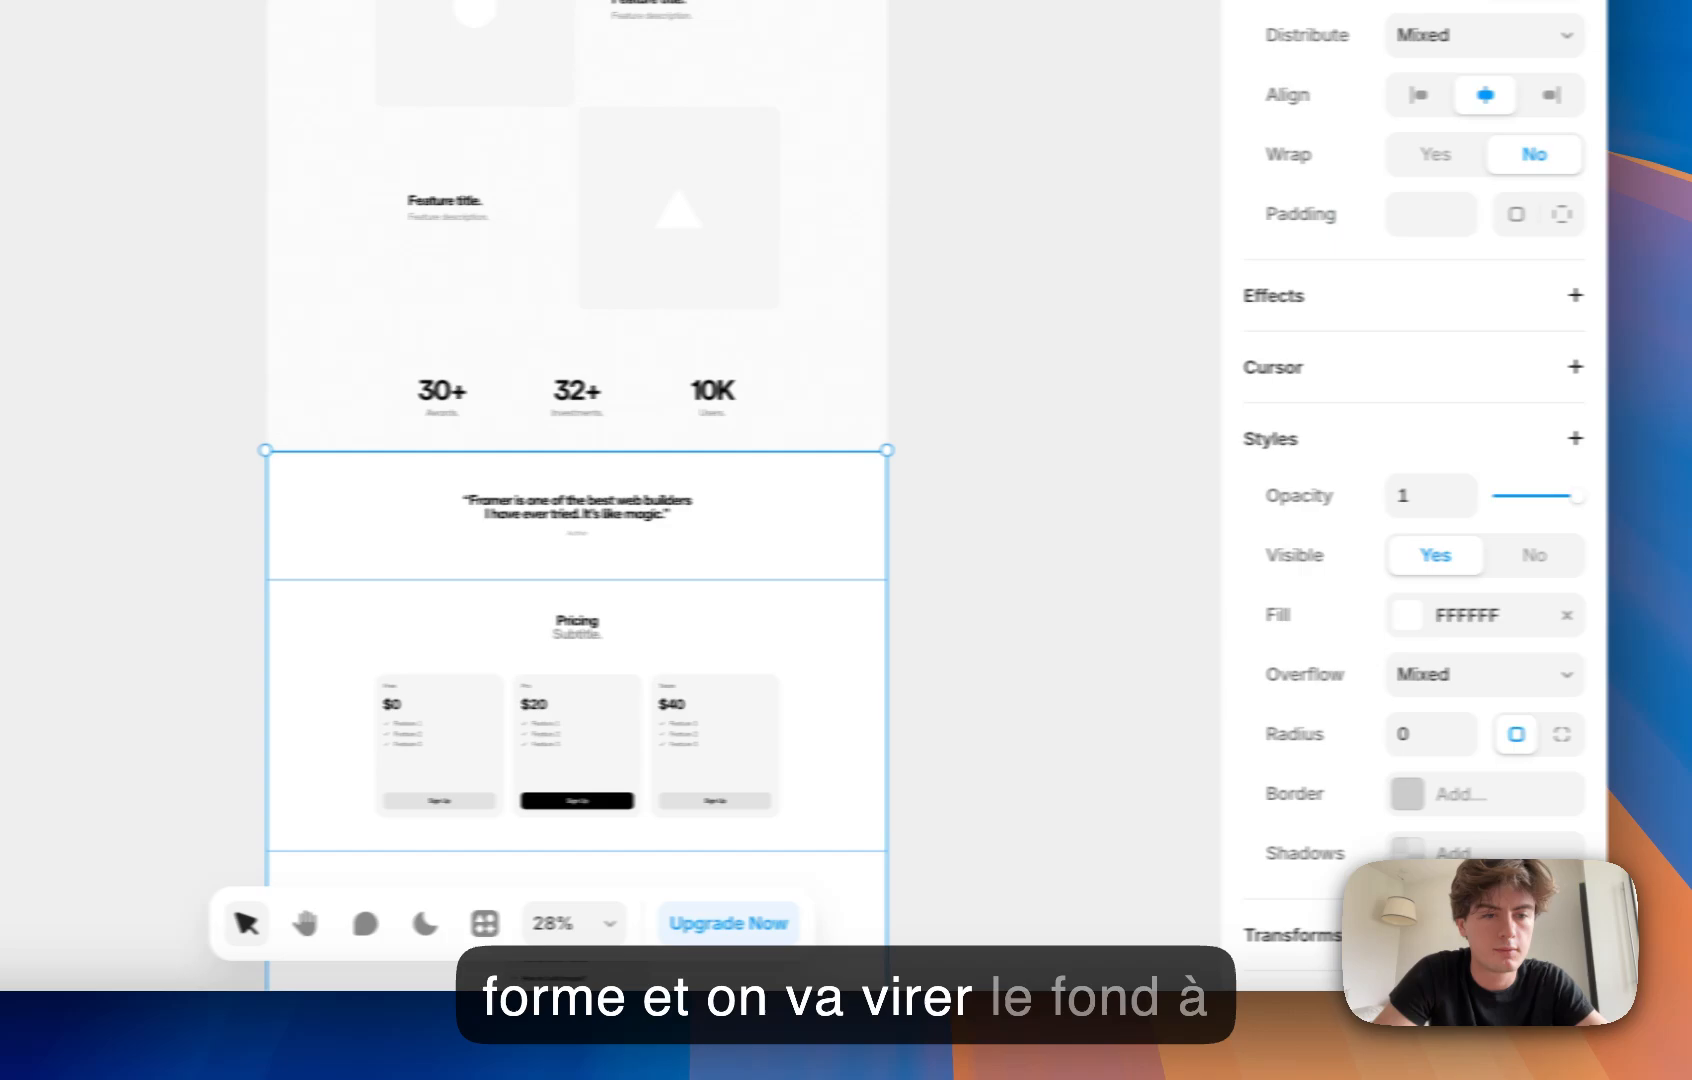
pyautogui.scroll(-4, 1549, 642)
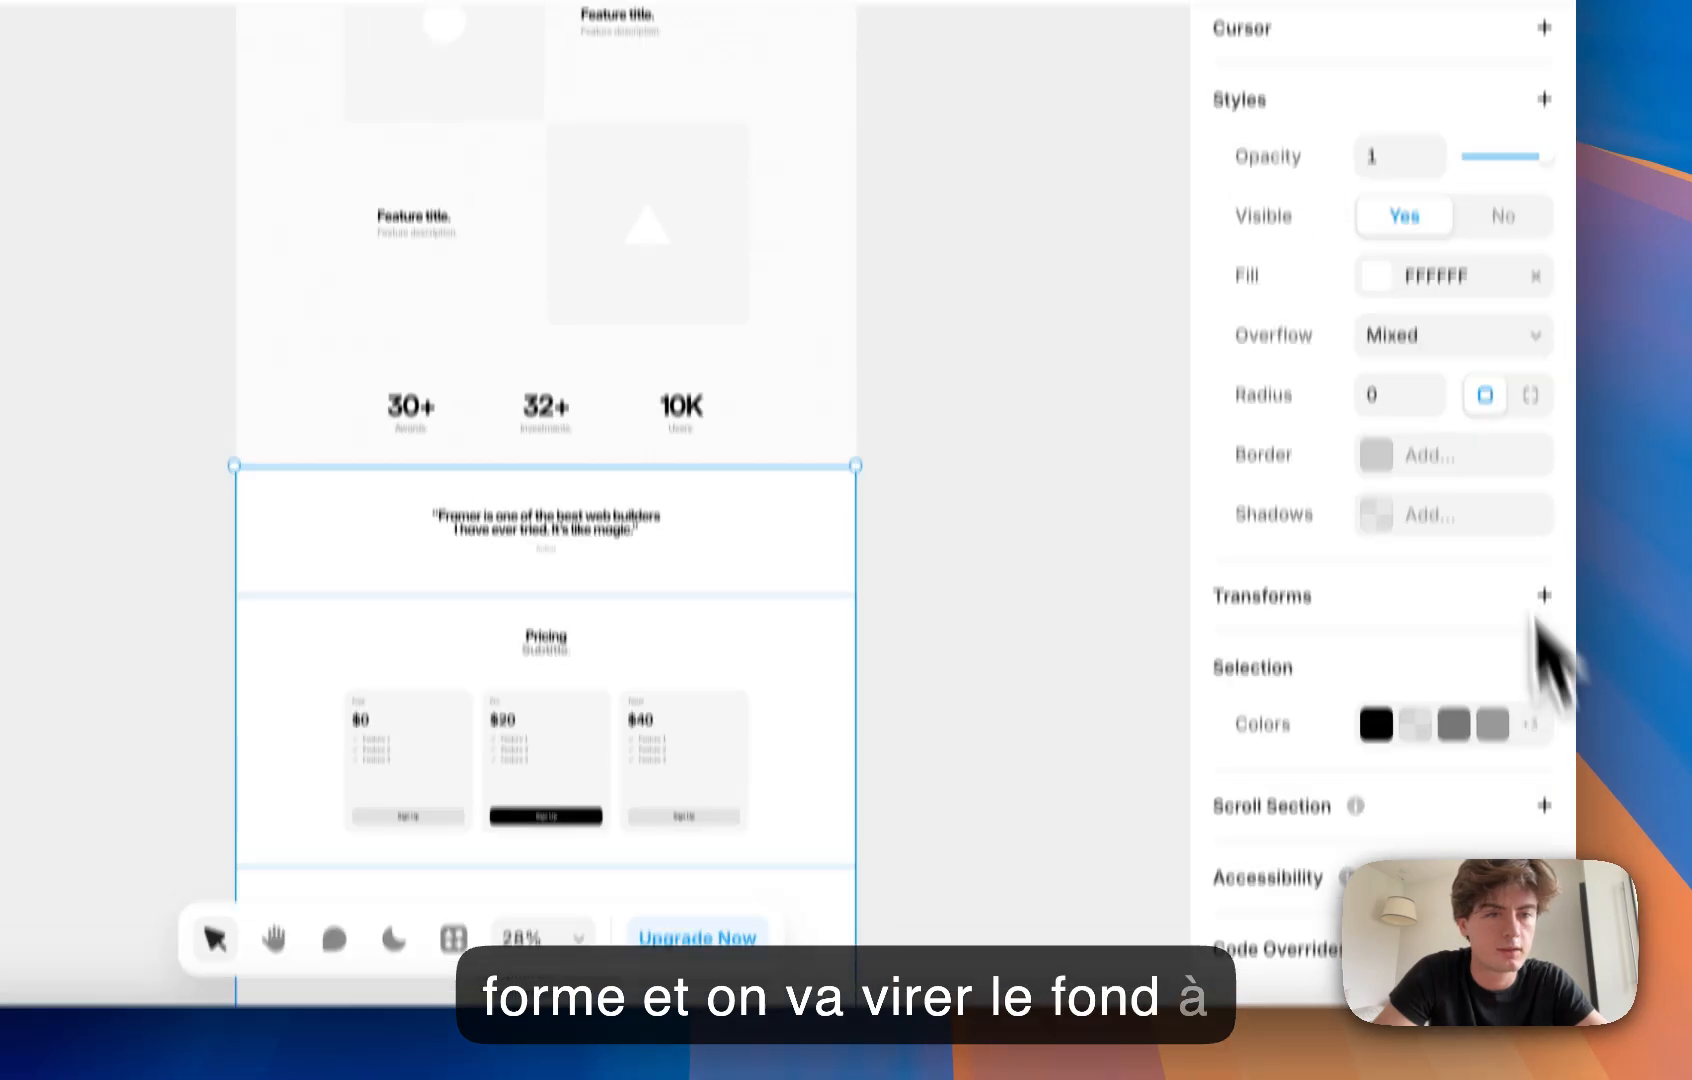
pyautogui.click(1538, 398)
pyautogui.scroll(-8, 1018, 698)
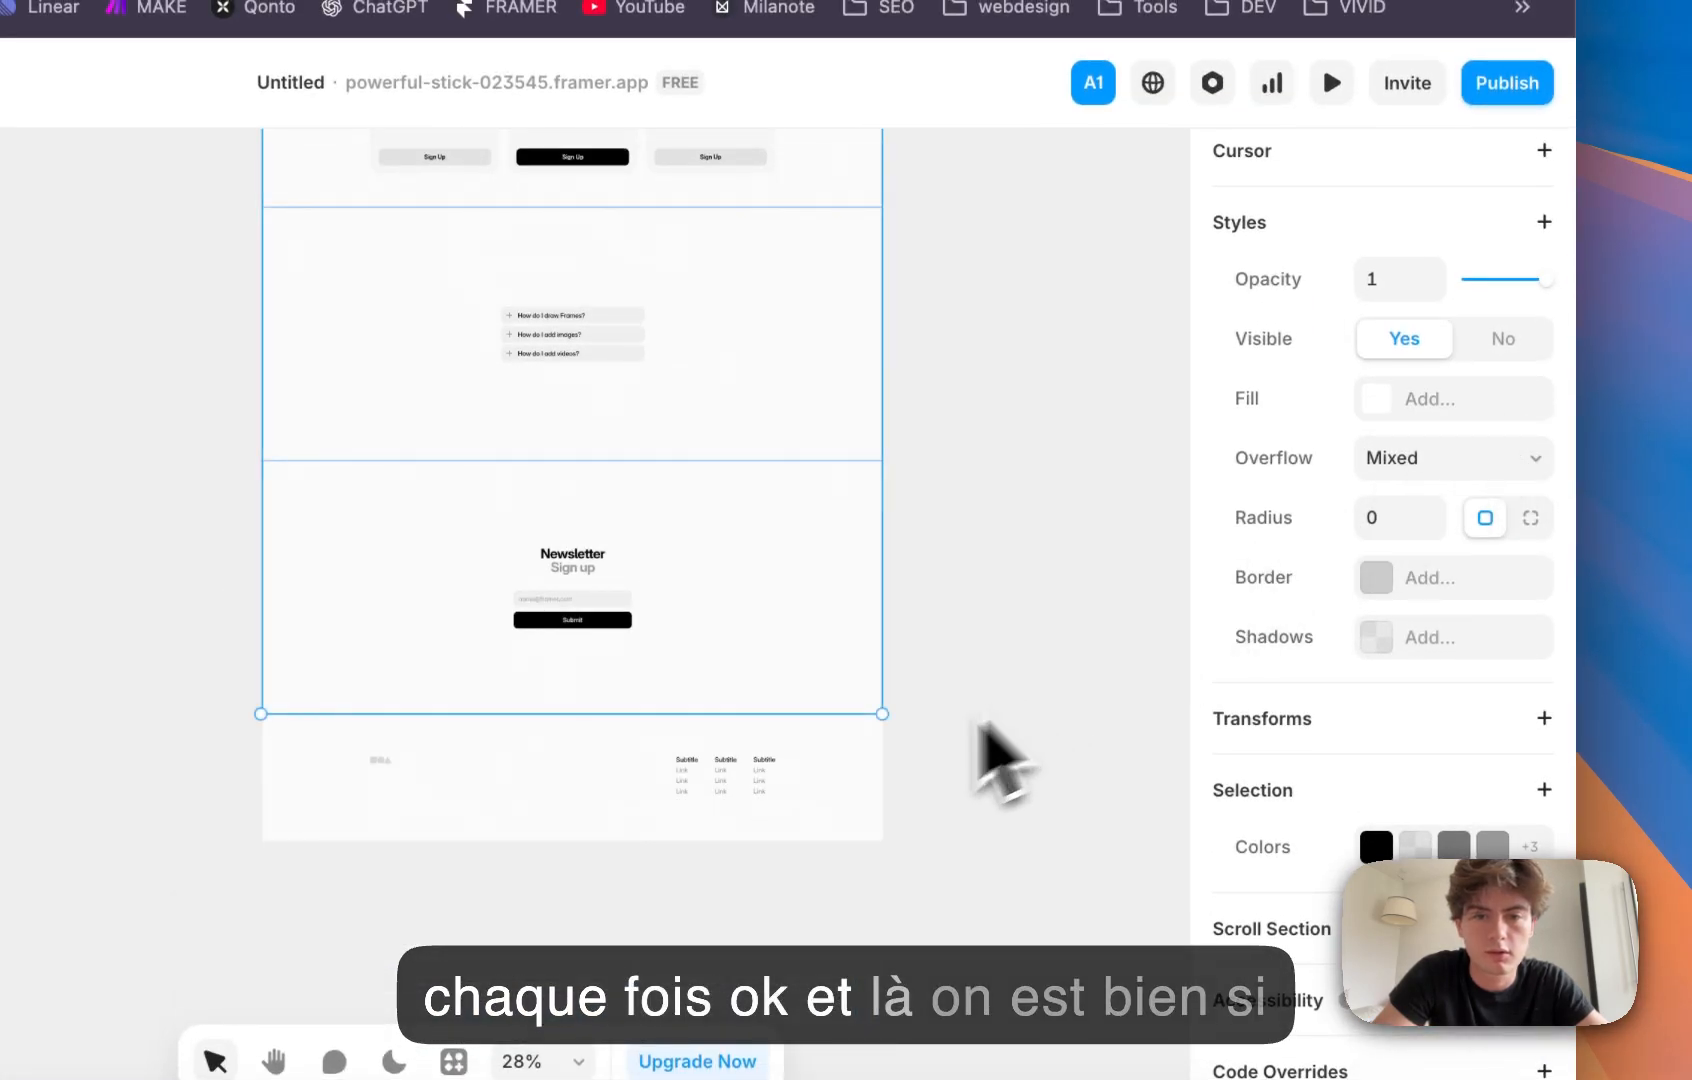
pyautogui.click(783, 809)
pyautogui.click(998, 762)
pyautogui.scroll(3, 1000, 798)
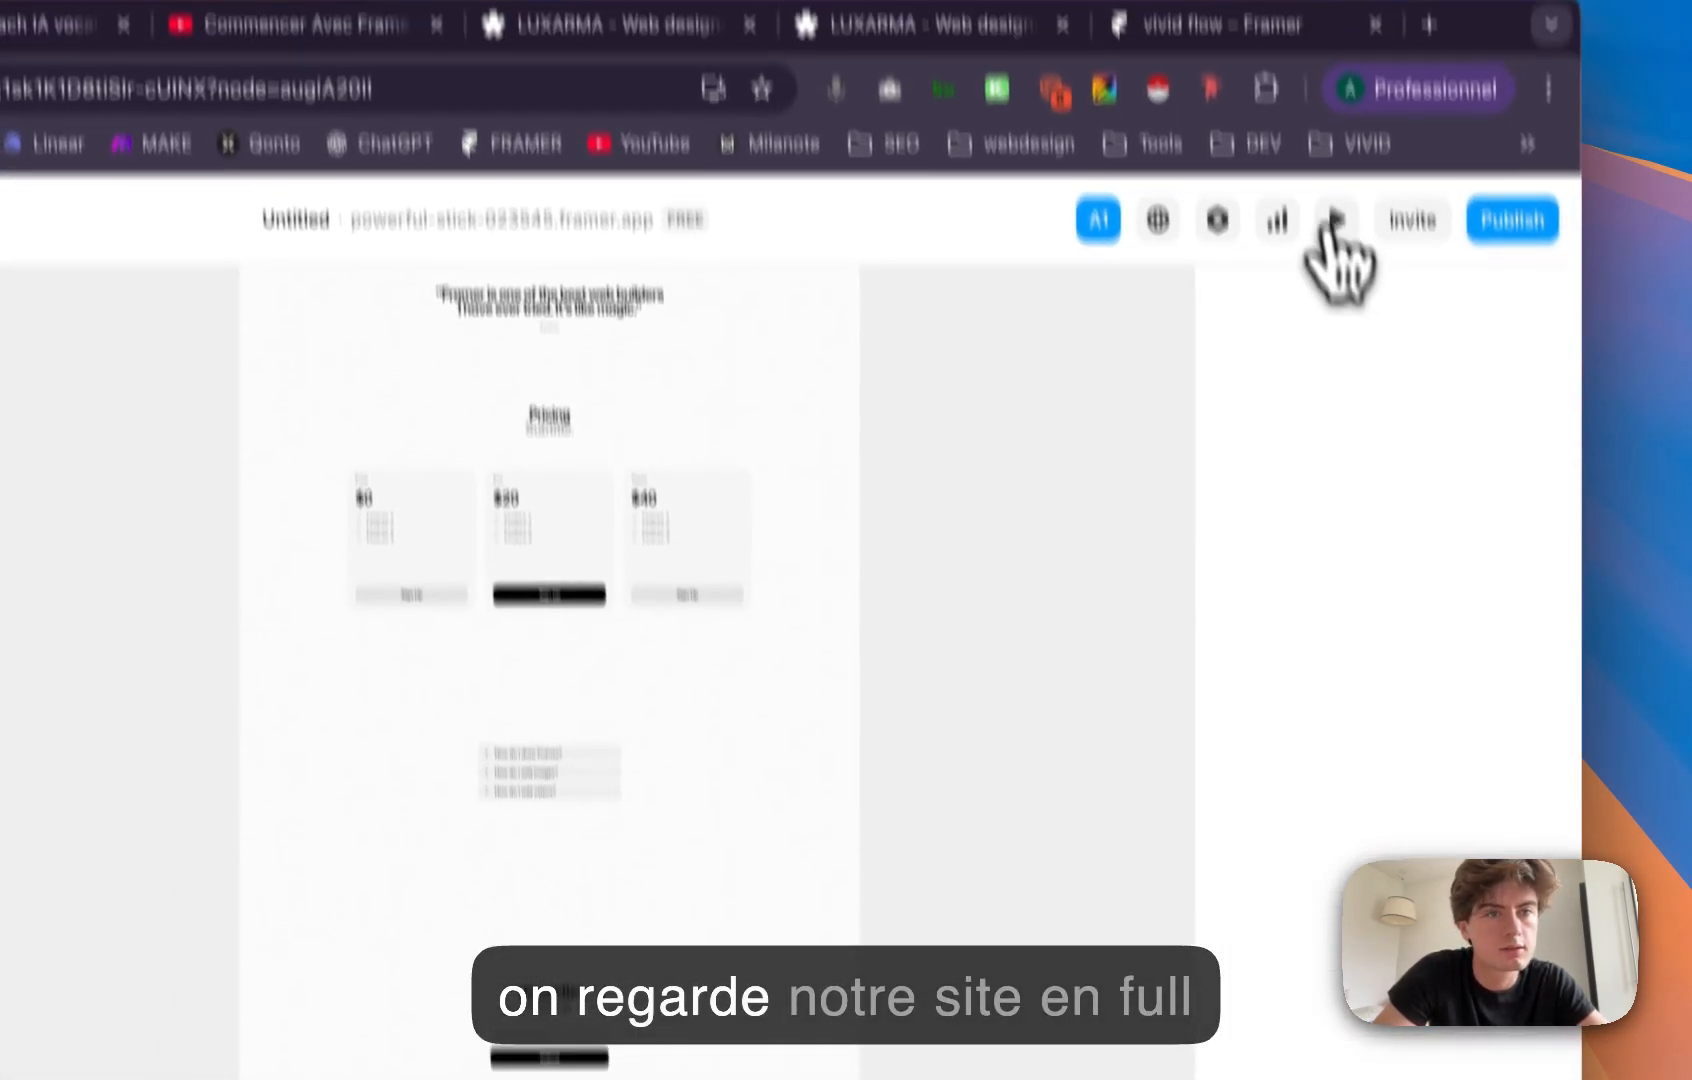
# Step: Preview the site in full screen and inspect the paper grain from the hero through Pricing, including at closer zoom
pyautogui.click(1331, 120)
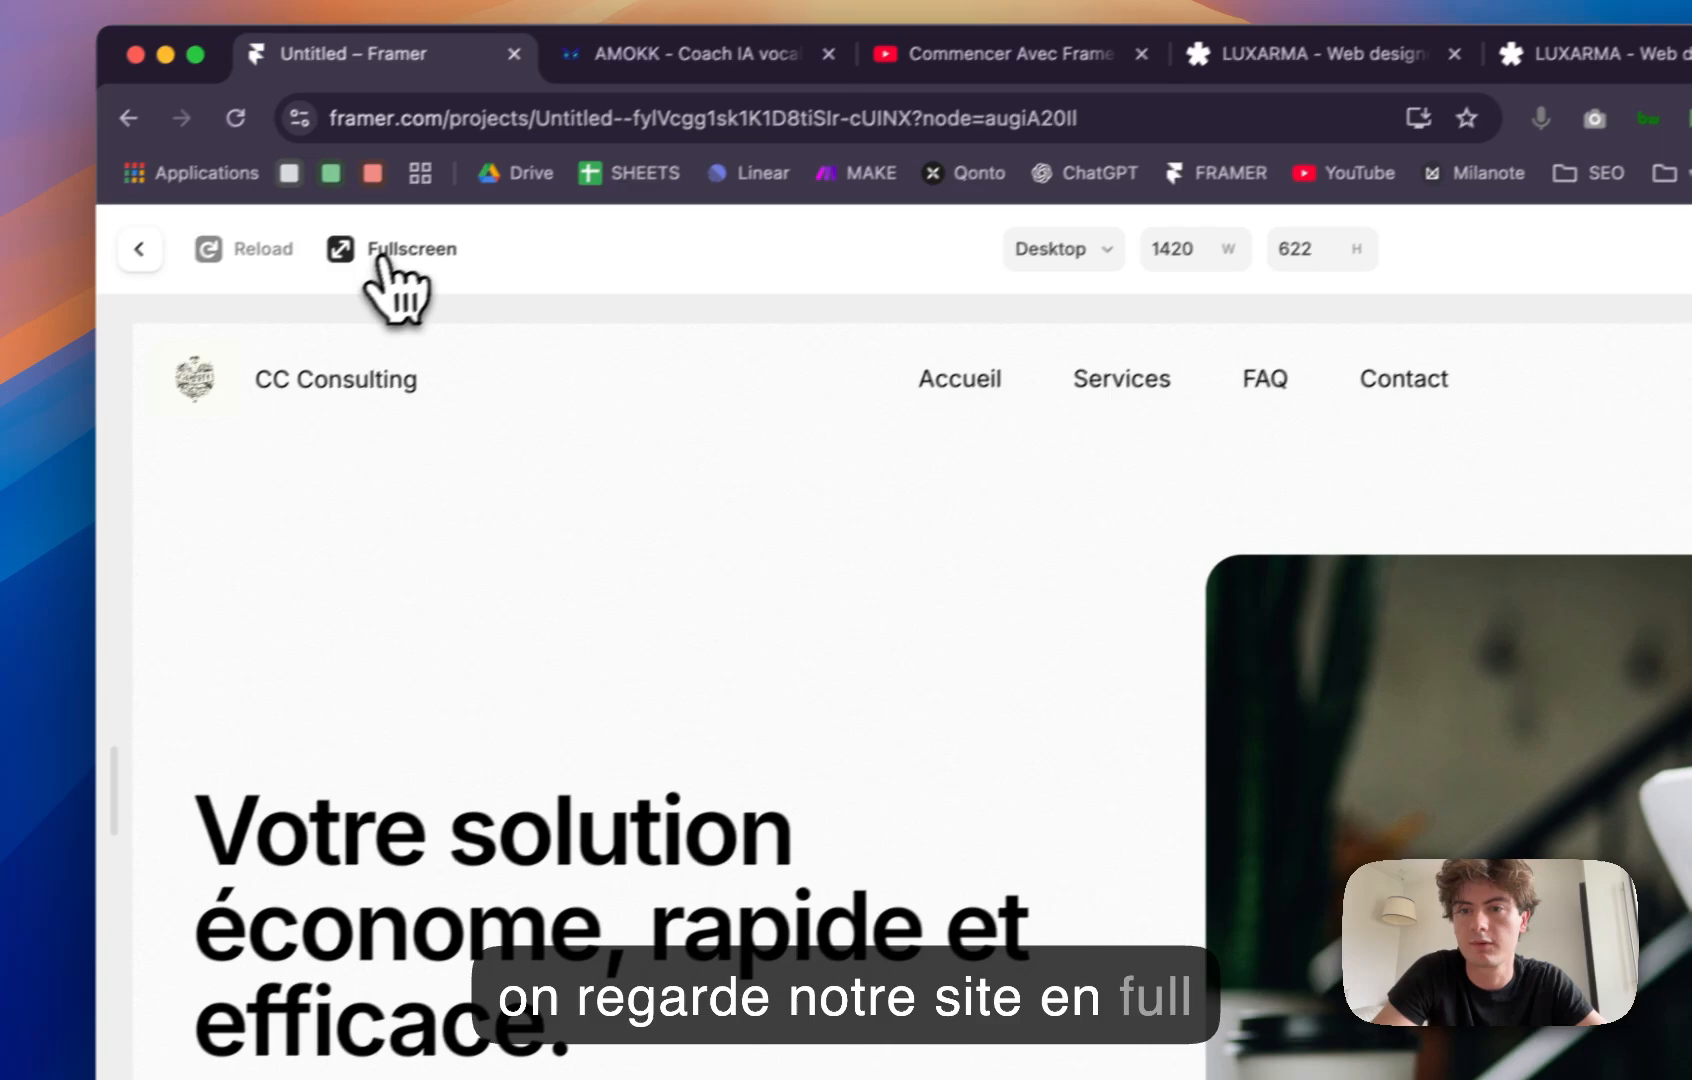
pyautogui.click(272, 305)
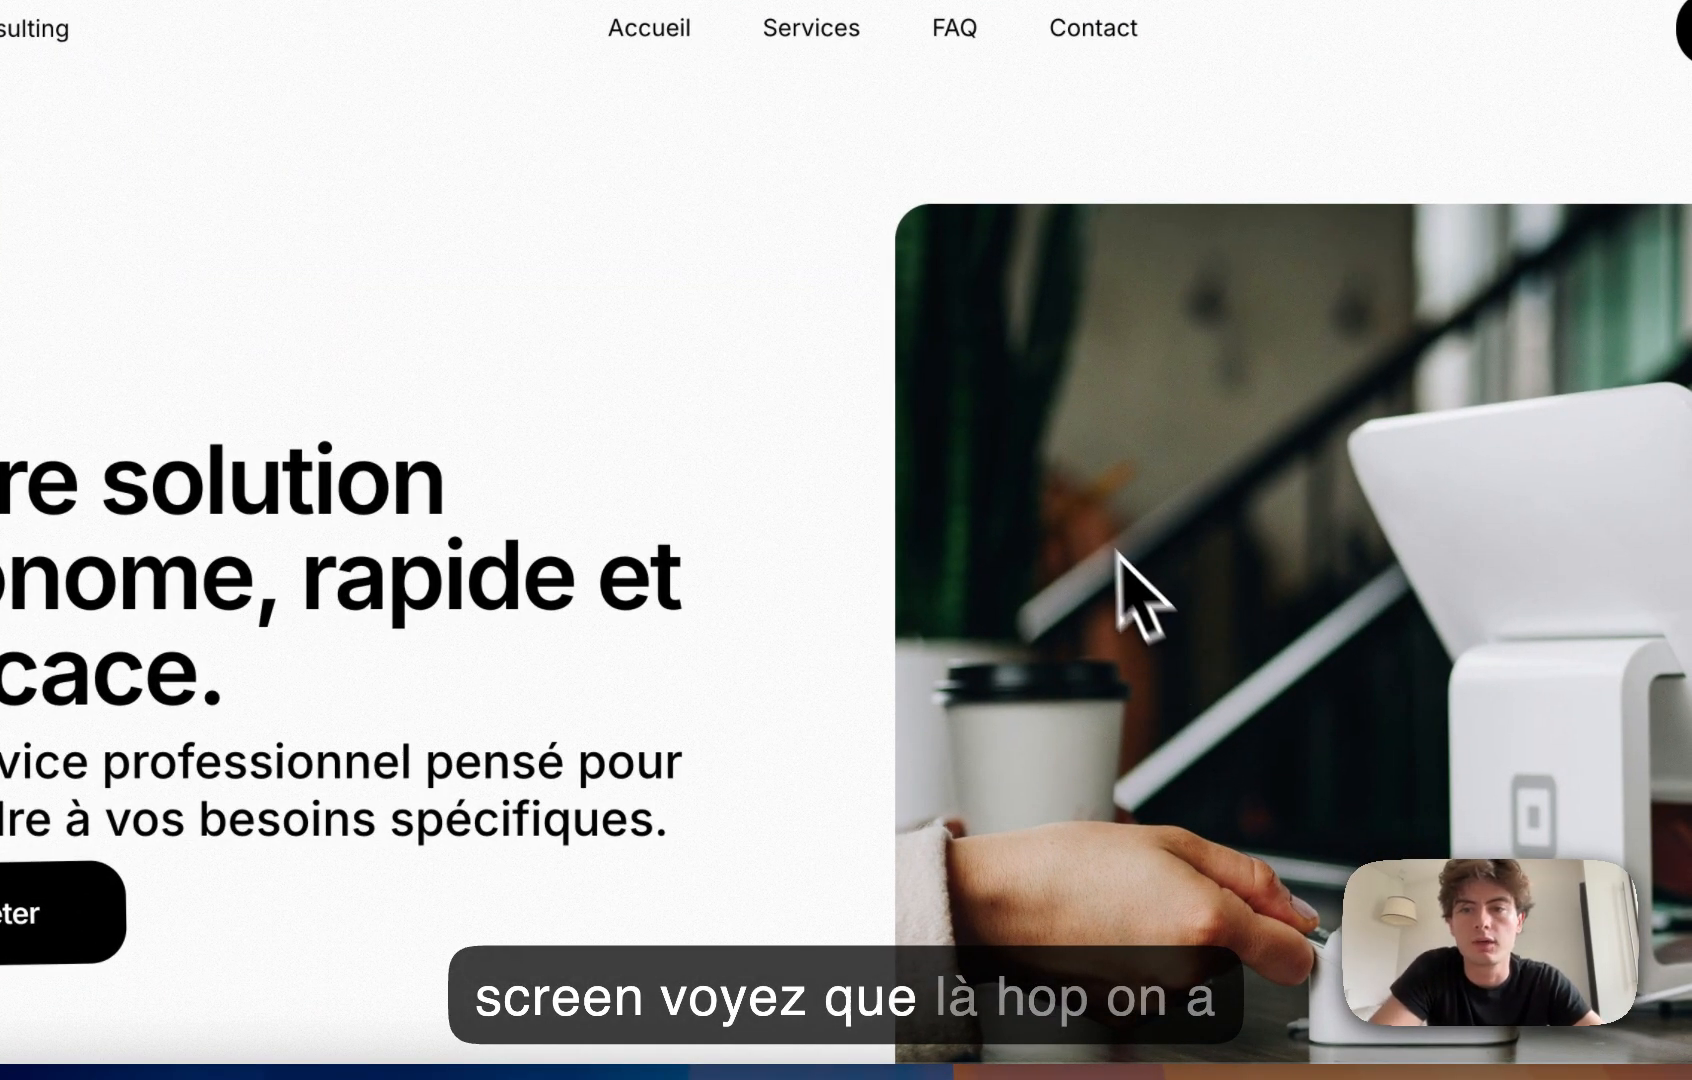
pyautogui.scroll(-10, 1115, 550)
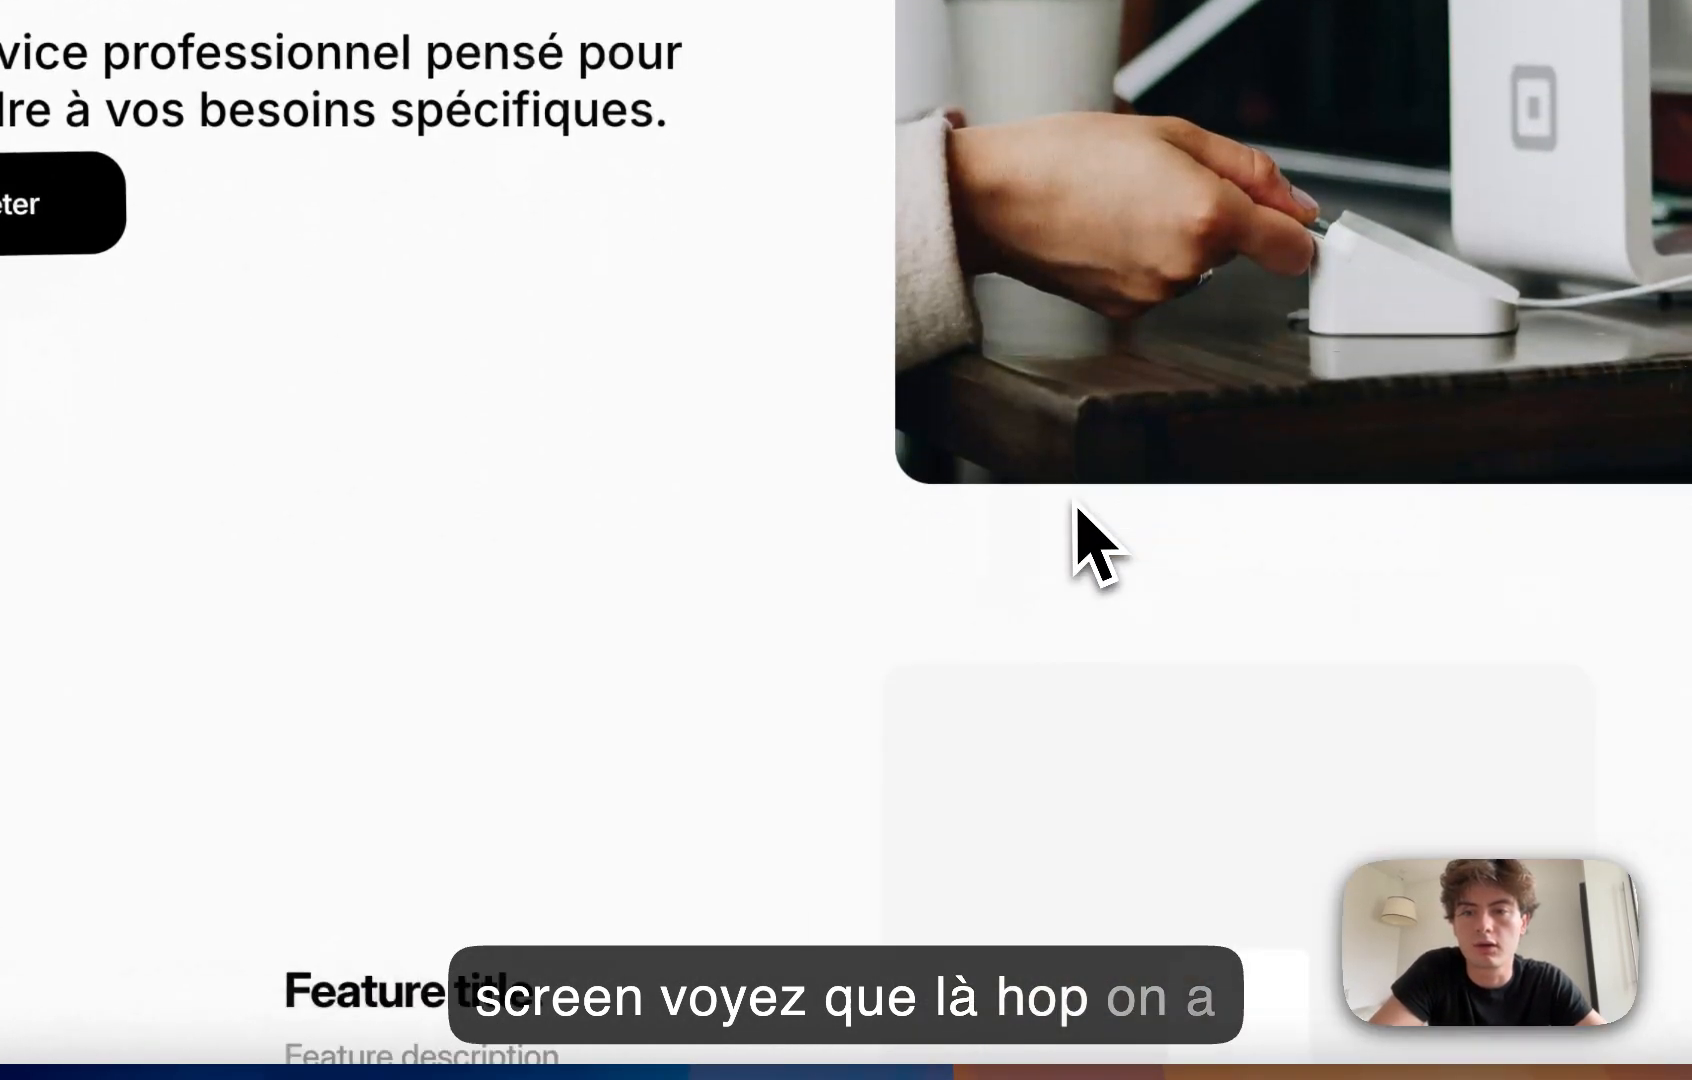
pyautogui.scroll(-10, 1000, 570)
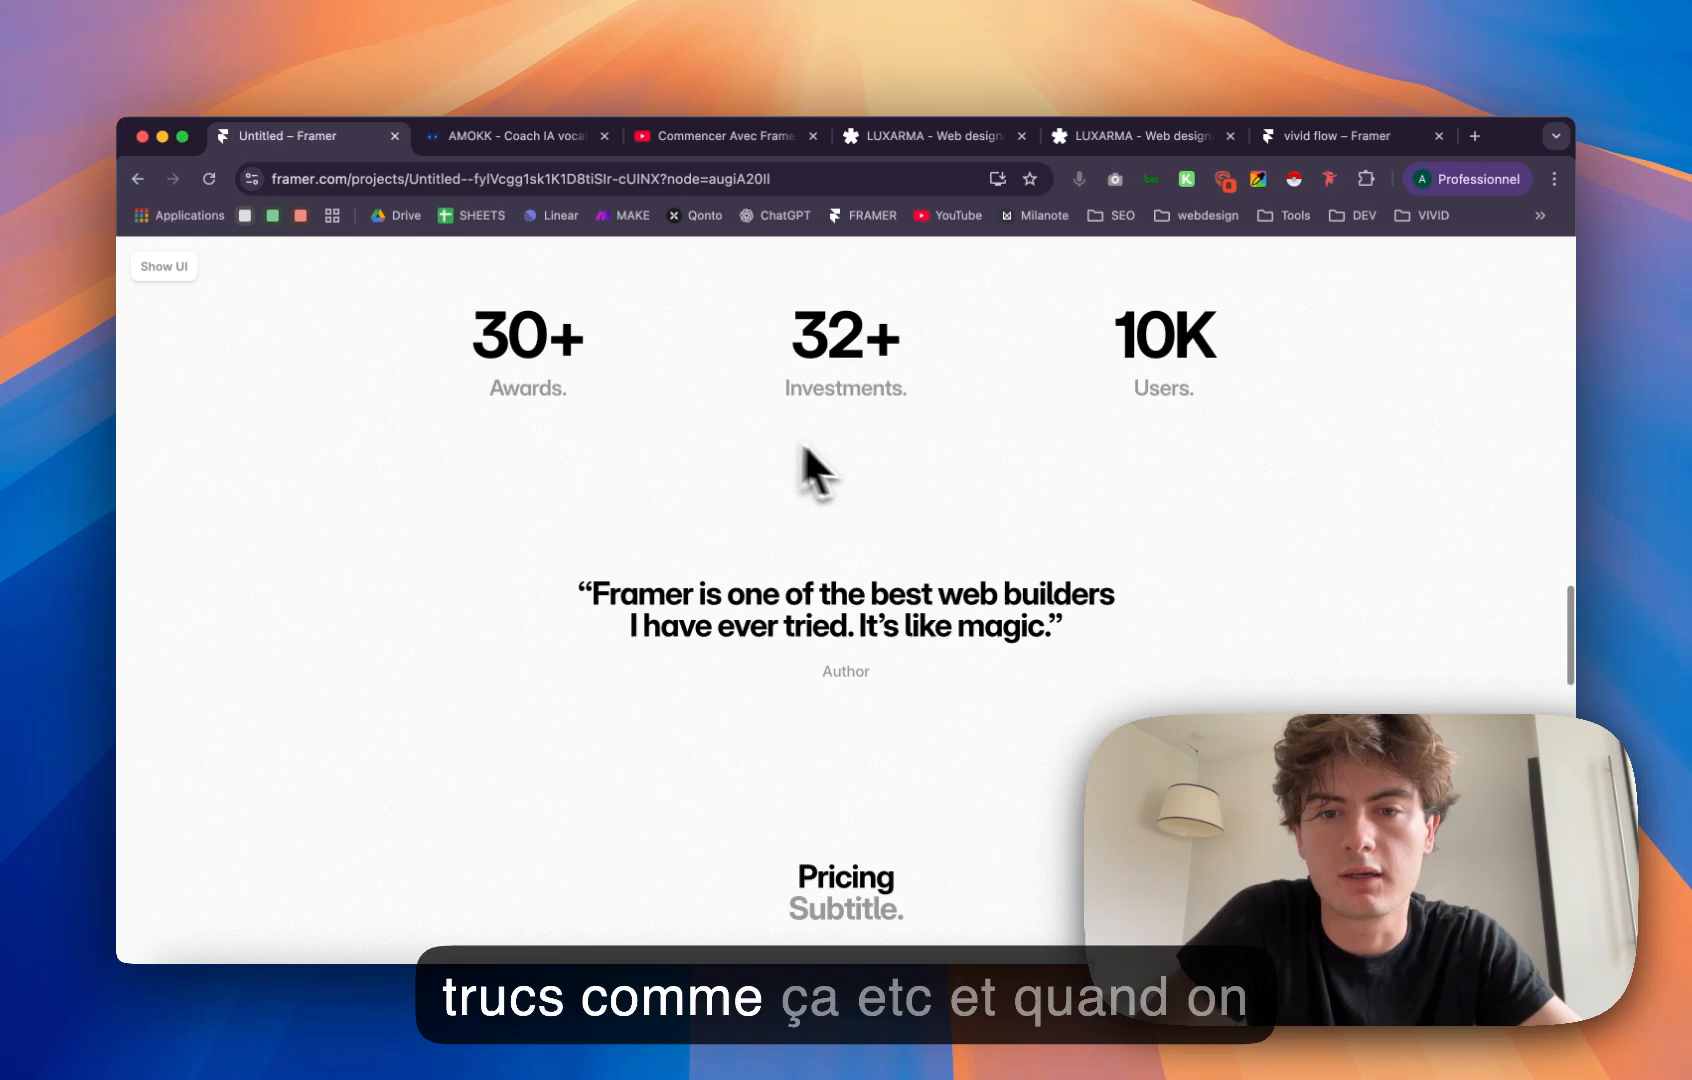
pyautogui.scroll(-4, 802, 442)
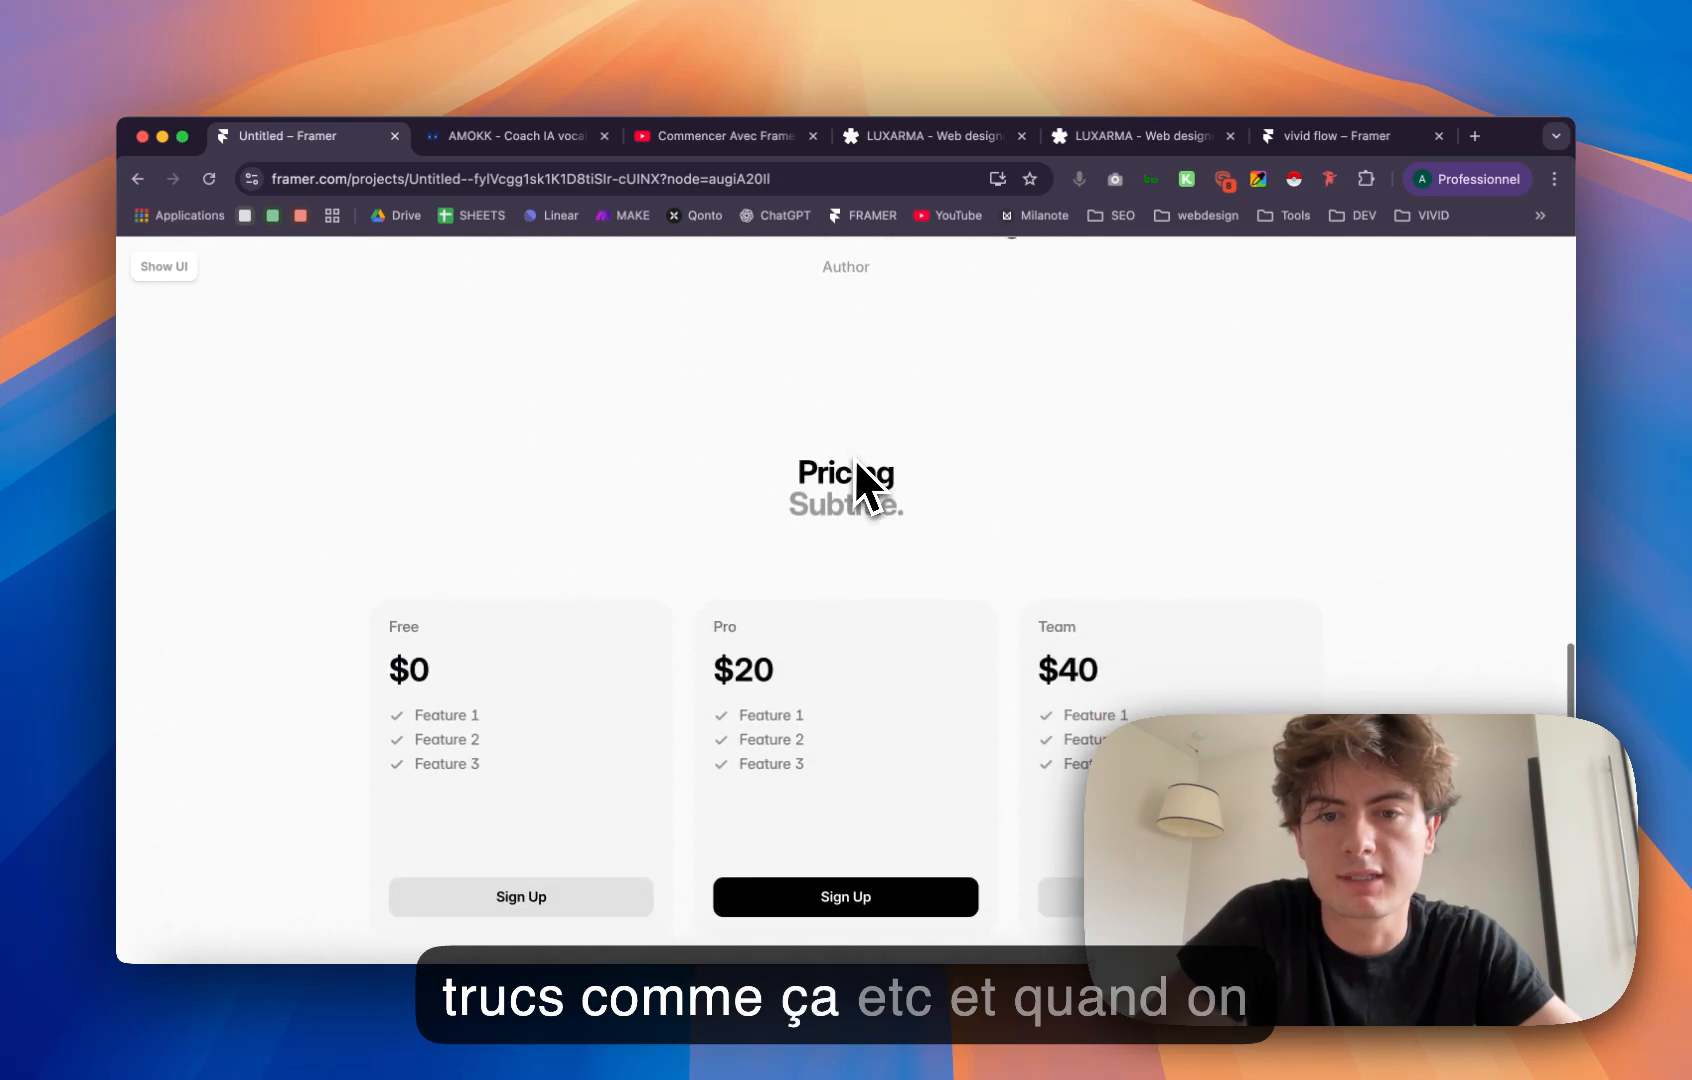
pyautogui.scroll(5, 742, 439)
pyautogui.scroll(3, 742, 438)
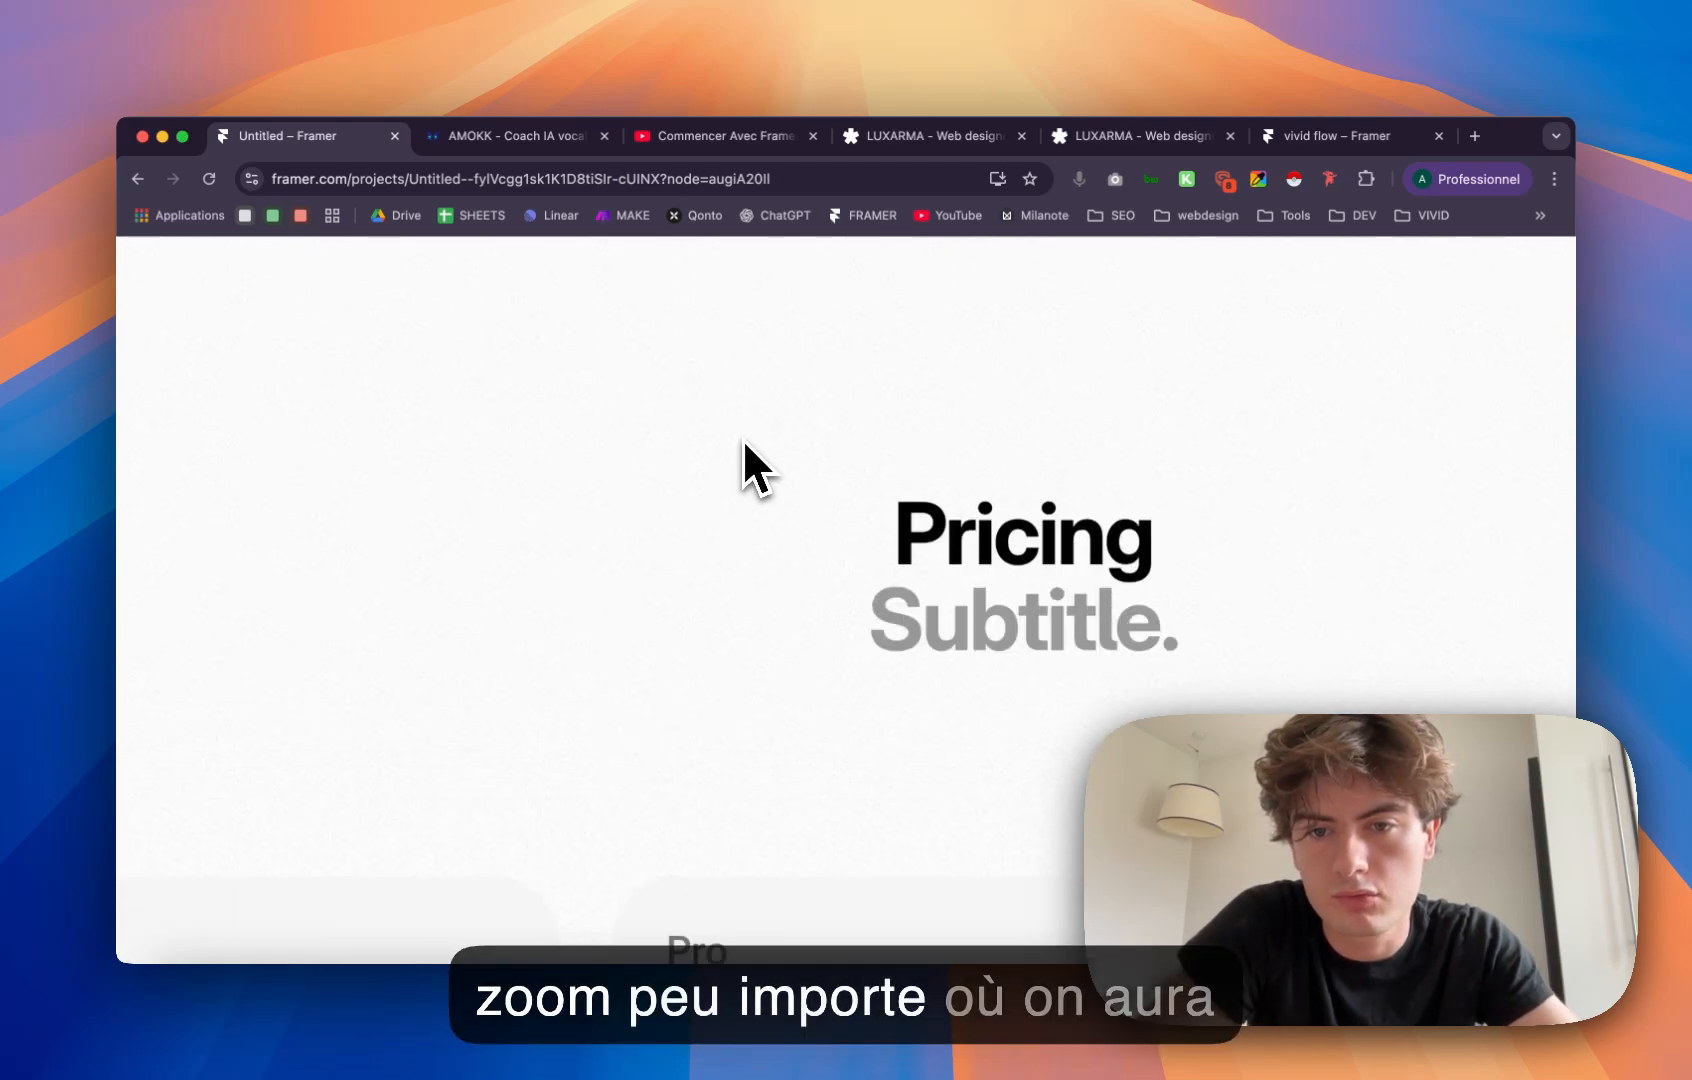
pyautogui.scroll(-5, 742, 438)
pyautogui.scroll(-3, 742, 438)
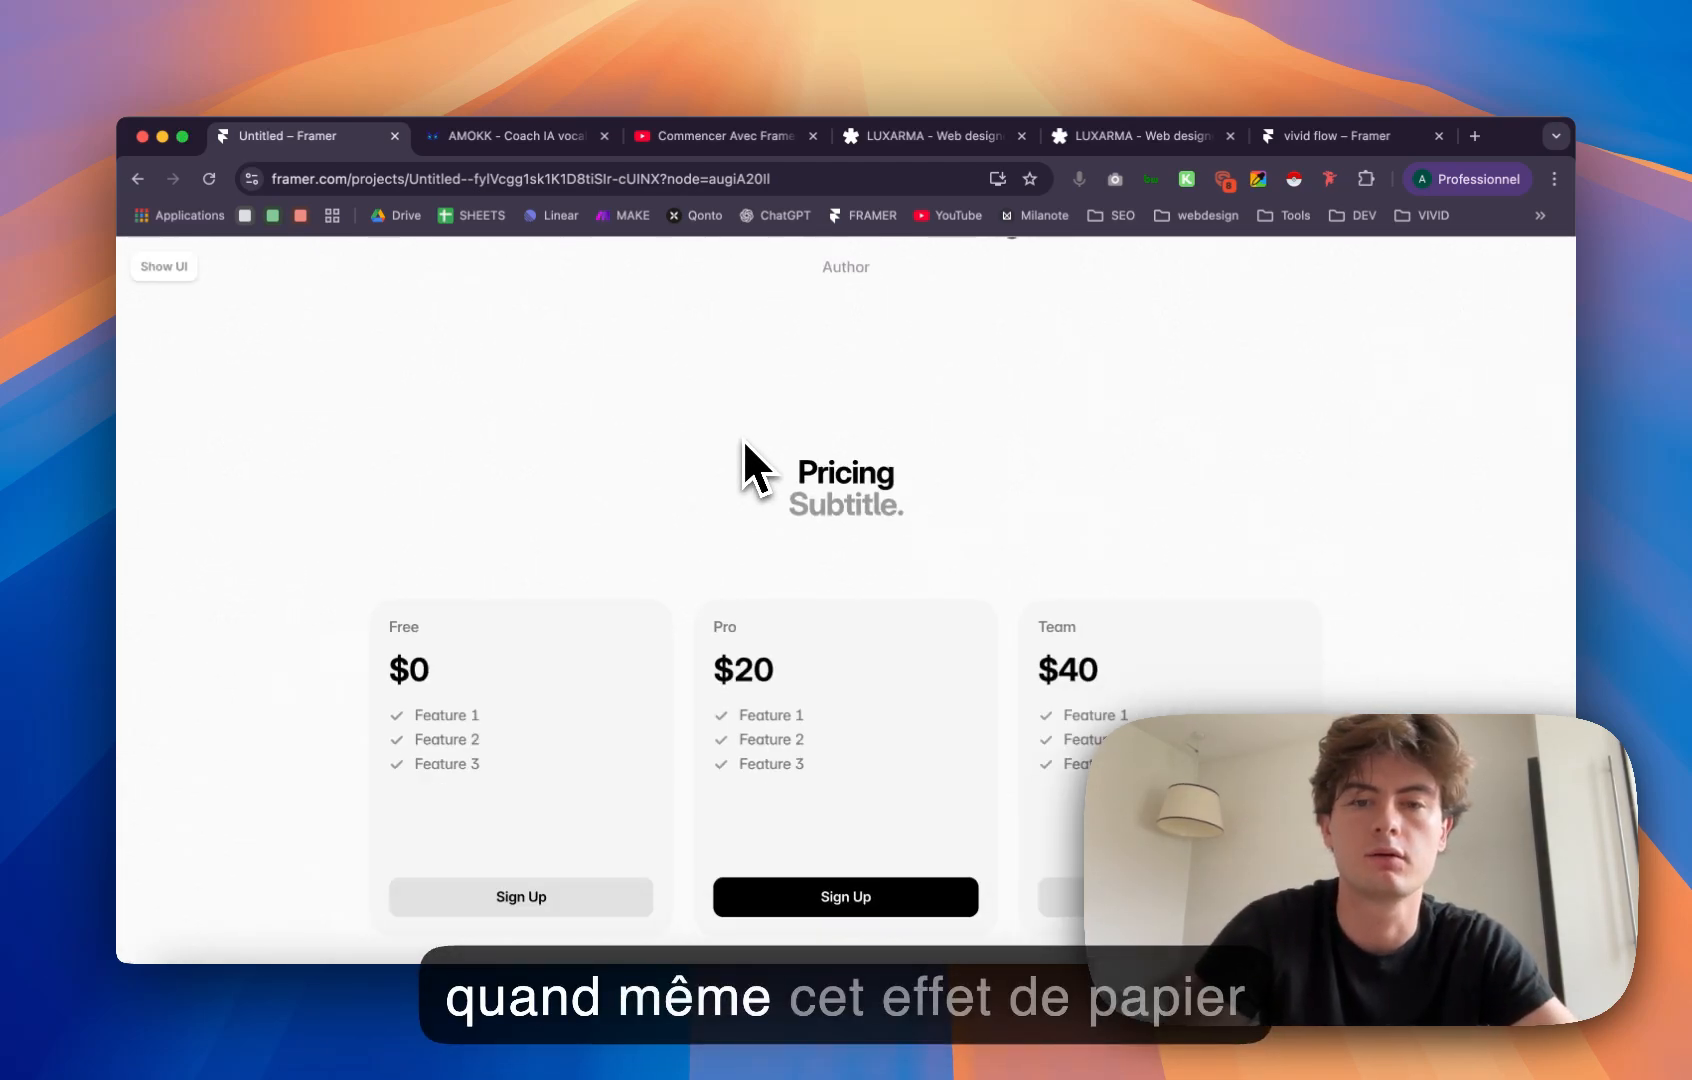
pyautogui.scroll(-3, 742, 438)
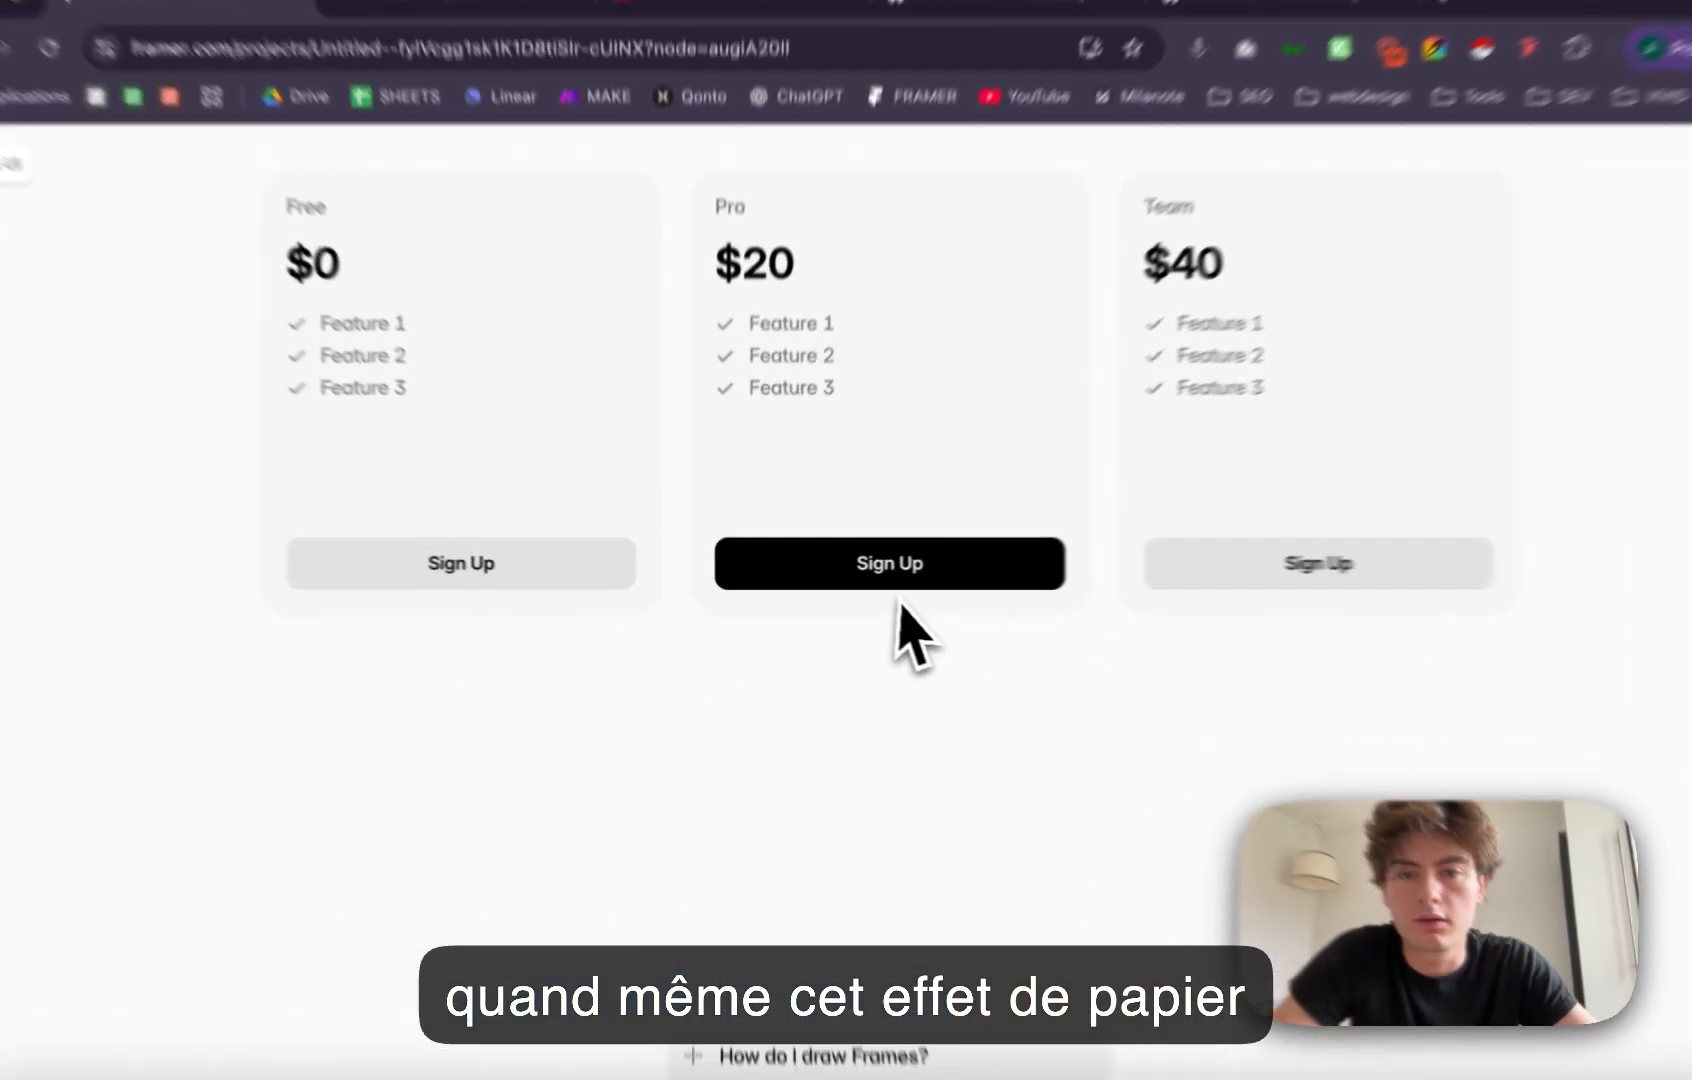
# Step: Test the FAQ accordion in the preview by expanding and collapsing its three questions
pyautogui.scroll(-5, 872, 590)
pyautogui.click(945, 412)
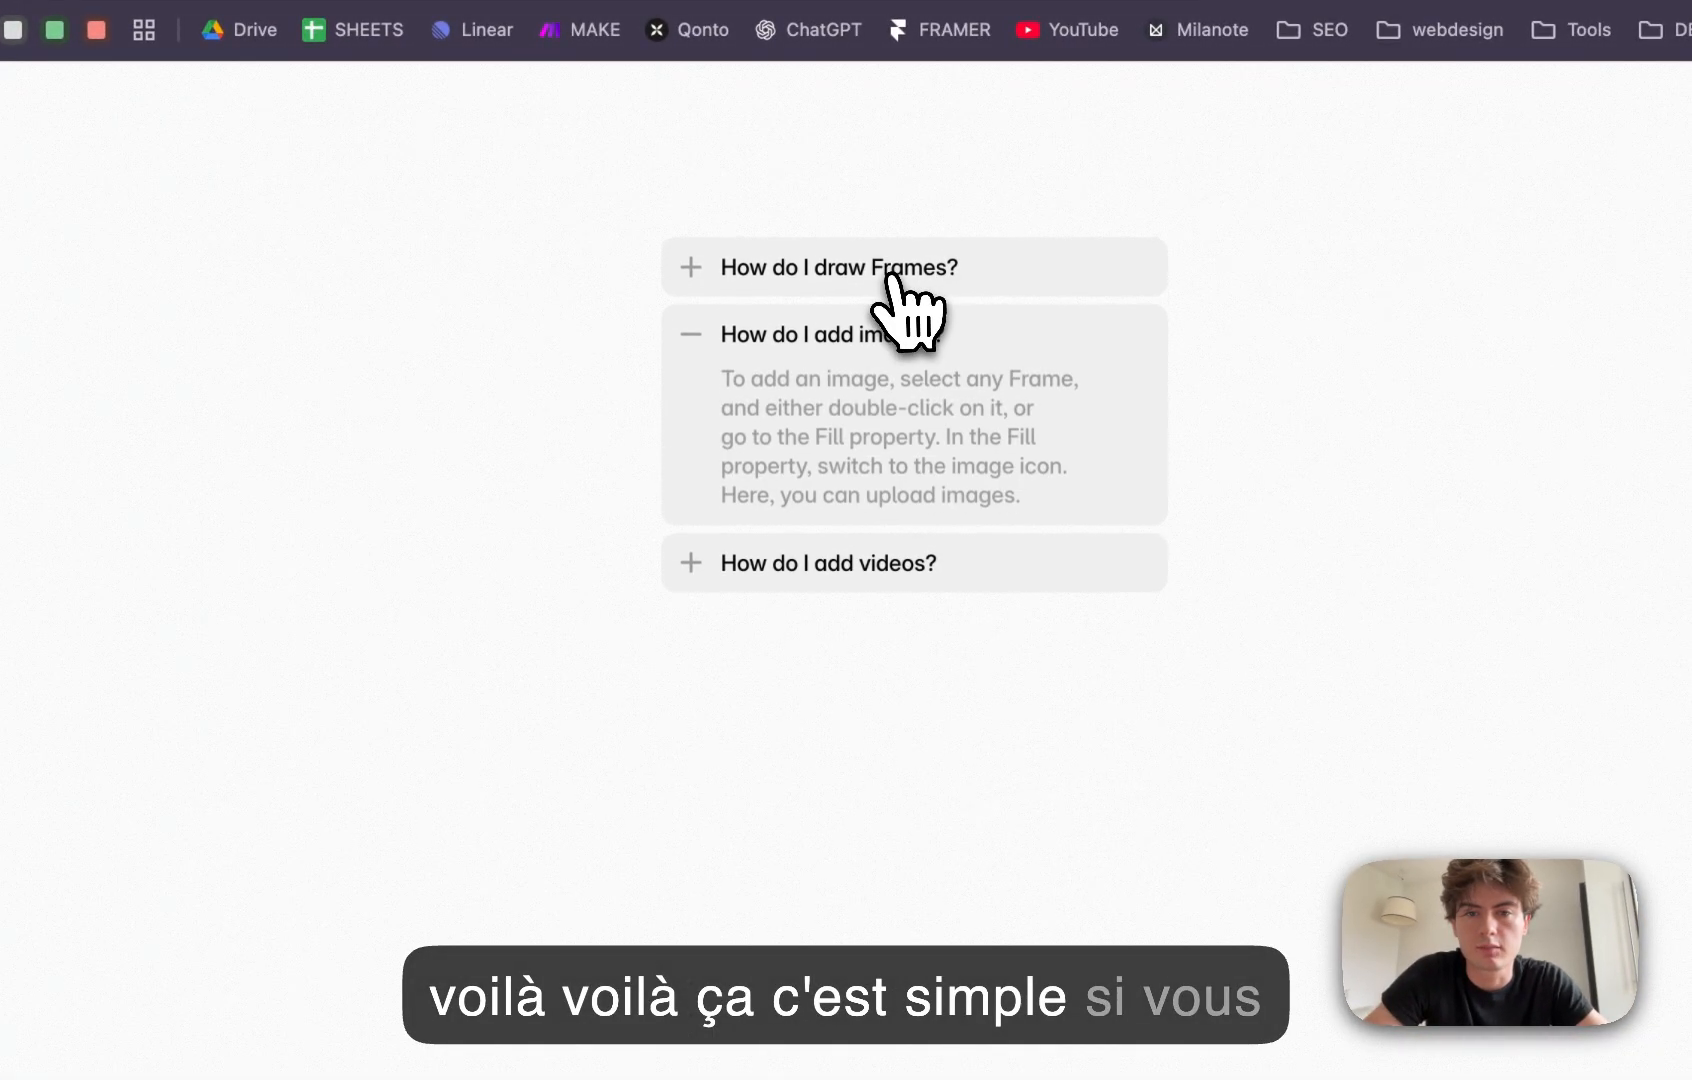
pyautogui.click(898, 268)
pyautogui.click(840, 464)
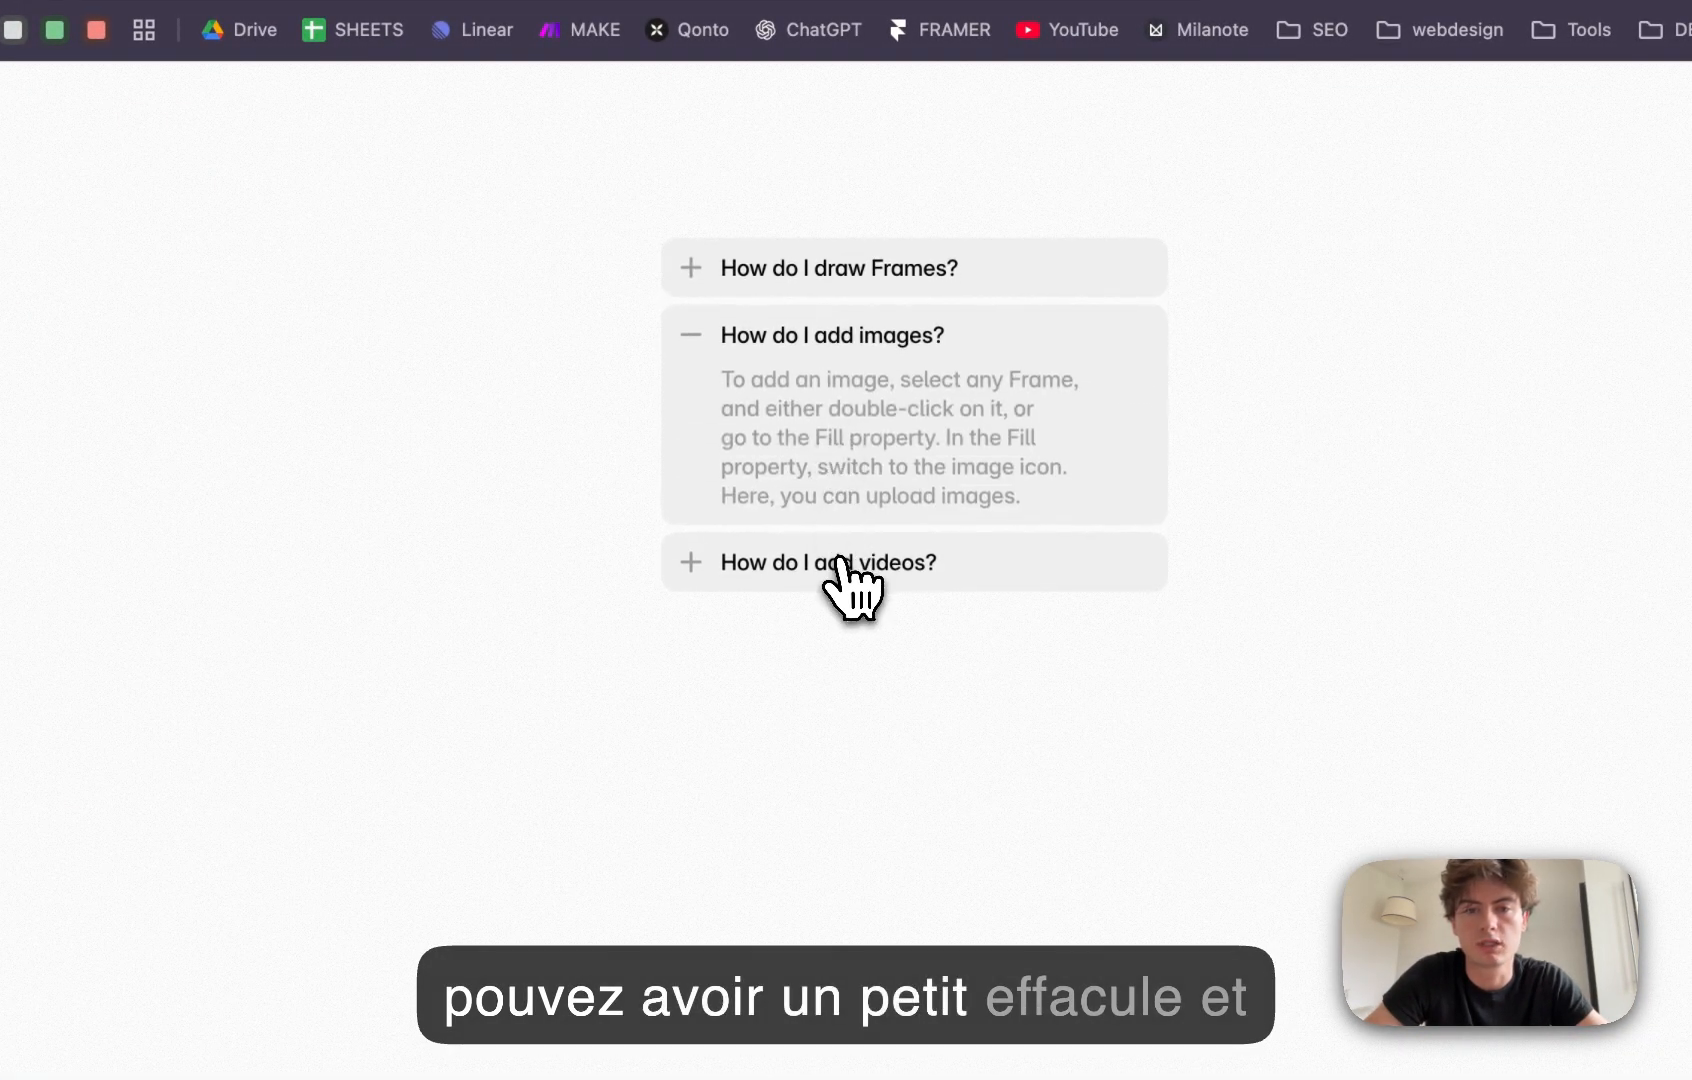
pyautogui.click(840, 562)
pyautogui.click(875, 295)
pyautogui.click(845, 462)
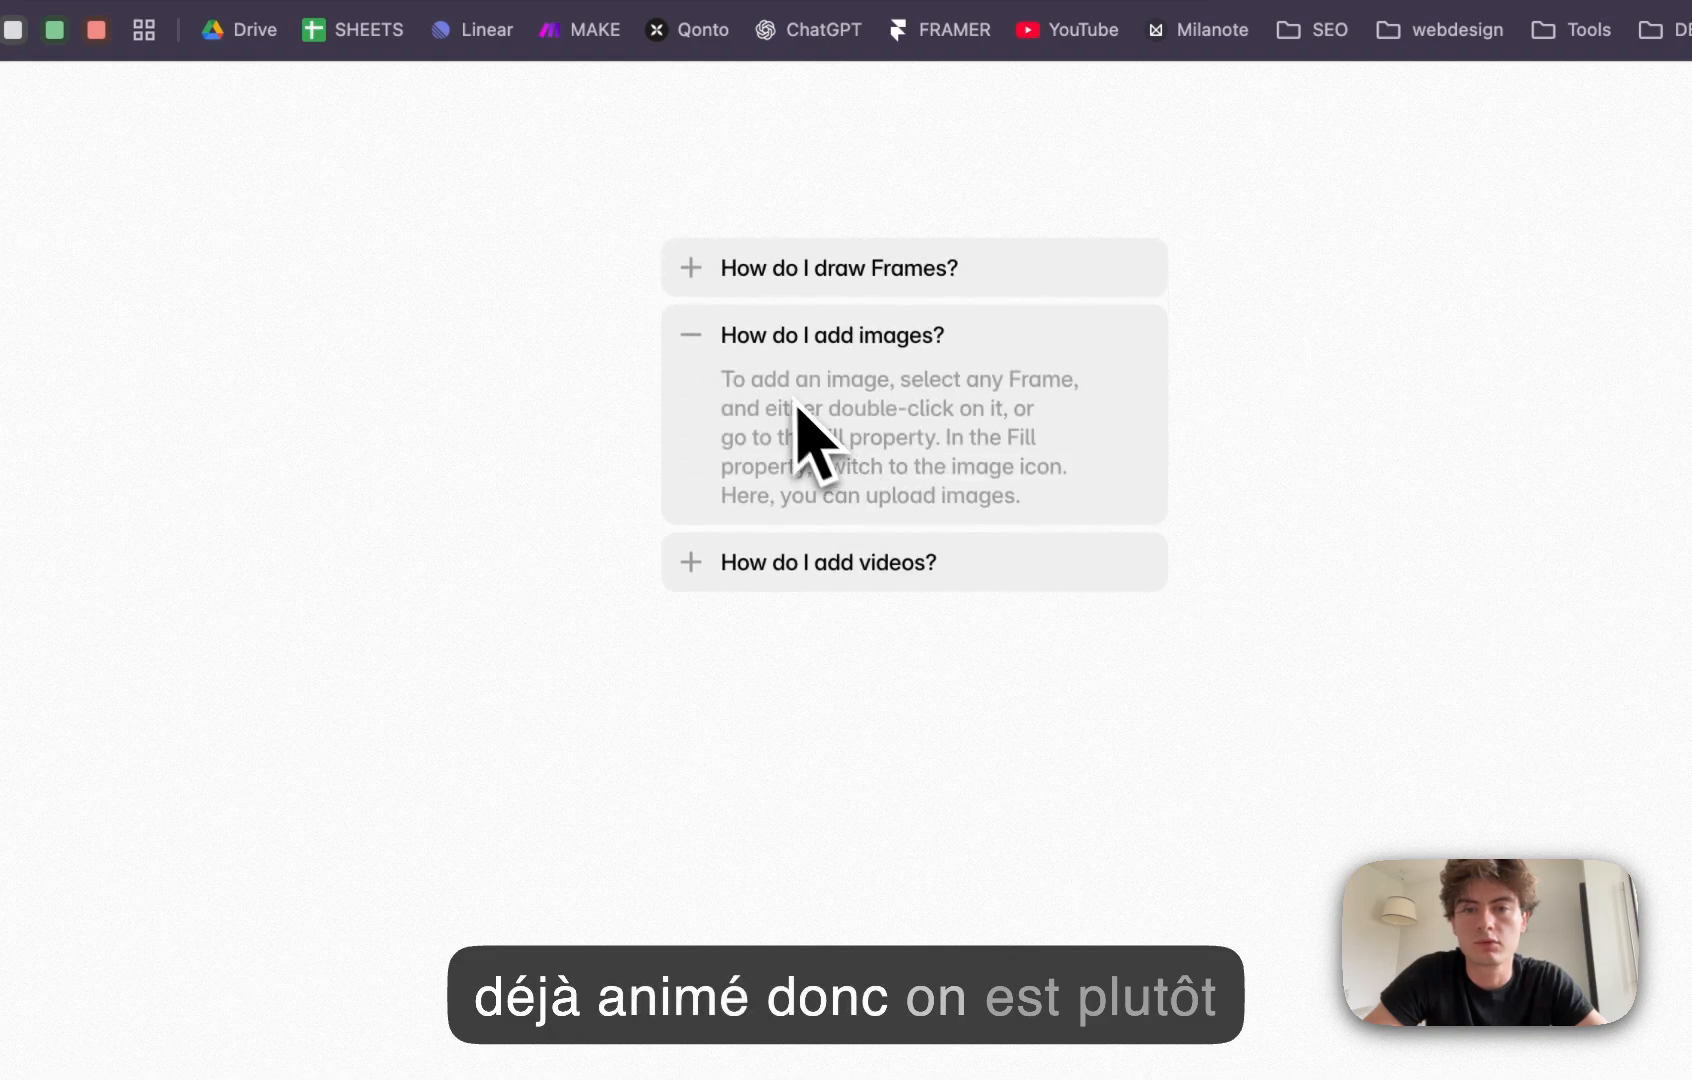
pyautogui.click(790, 335)
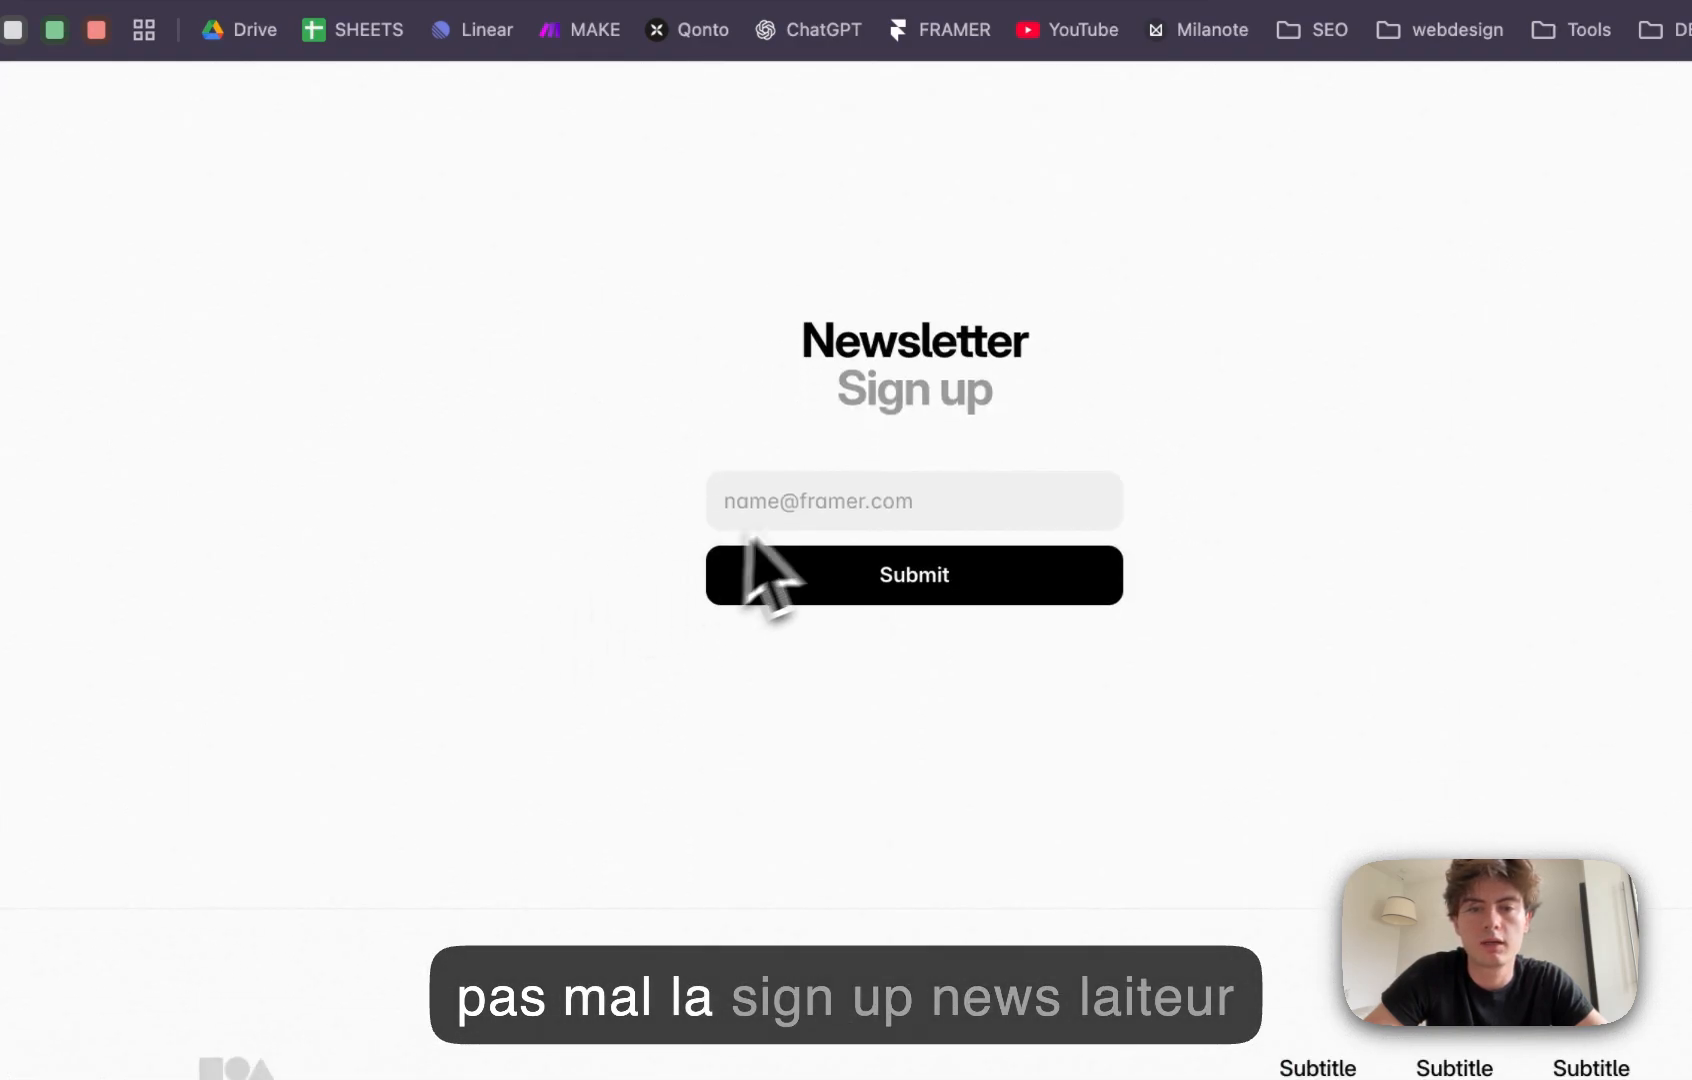
# Step: Check the newsletter form and footer links in the preview, and return to the Home page's canvas
pyautogui.scroll(-2, 766, 692)
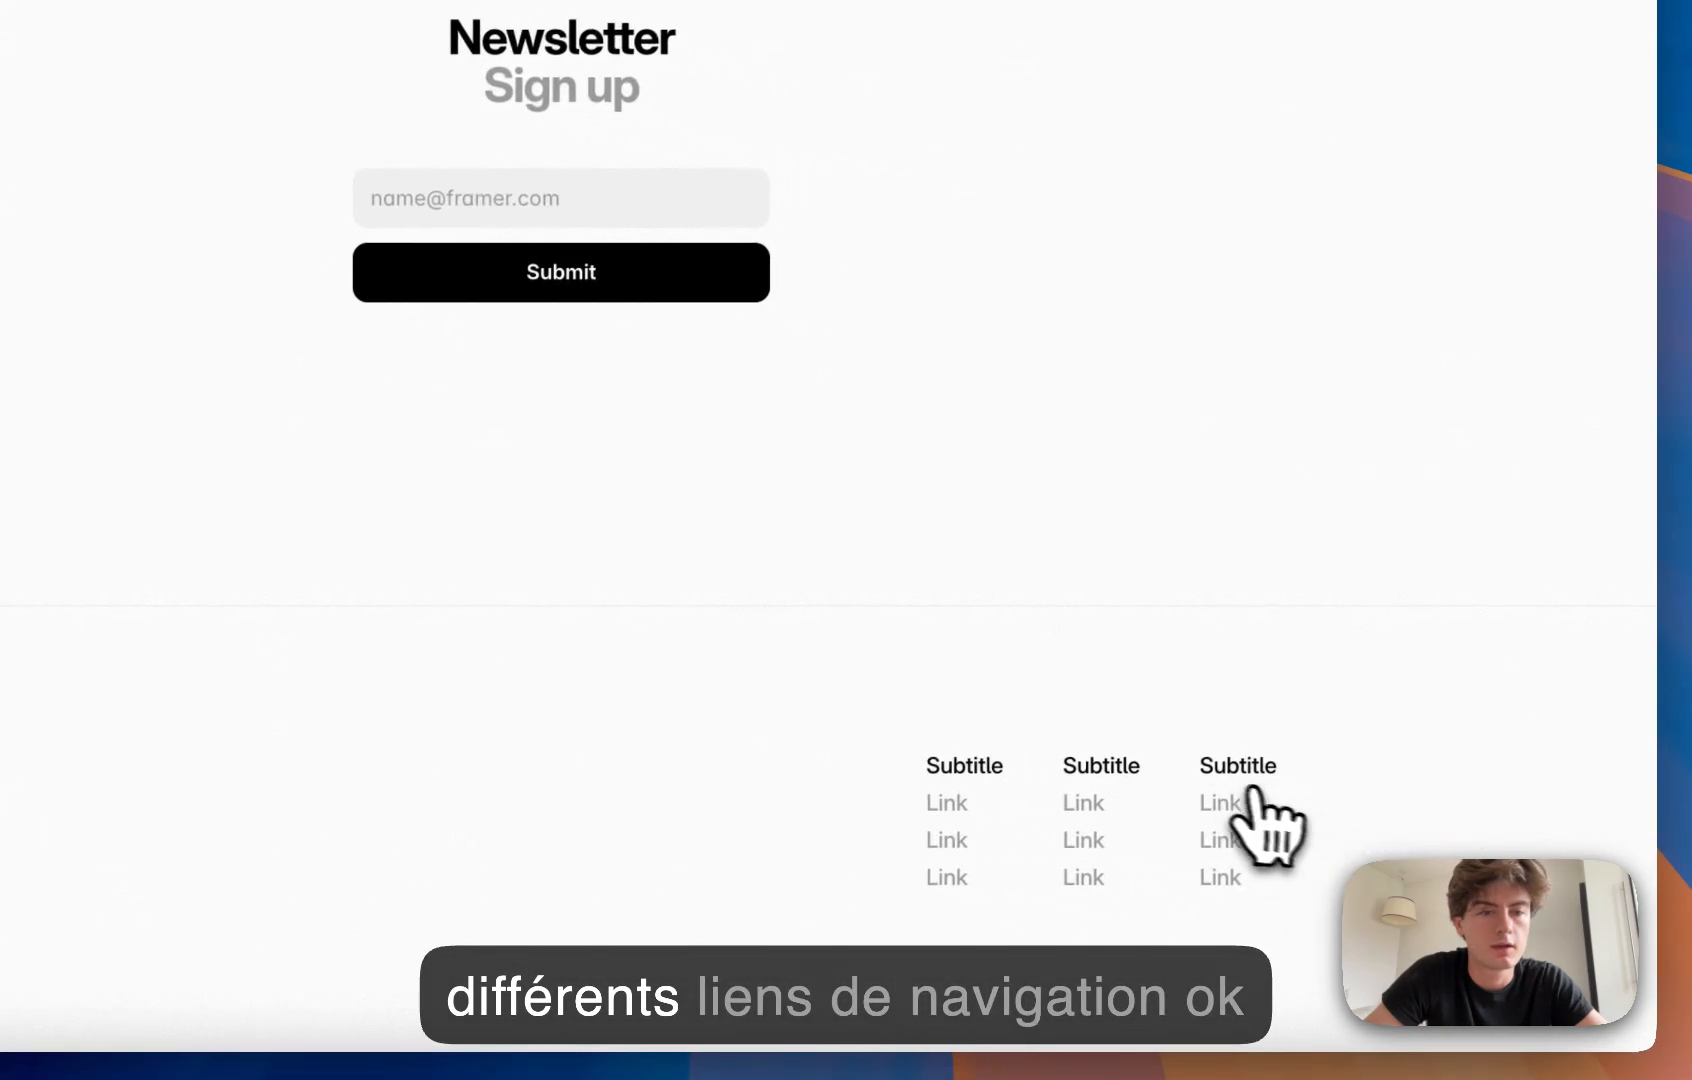
pyautogui.scroll(8, 1170, 540)
pyautogui.scroll(10, 1170, 540)
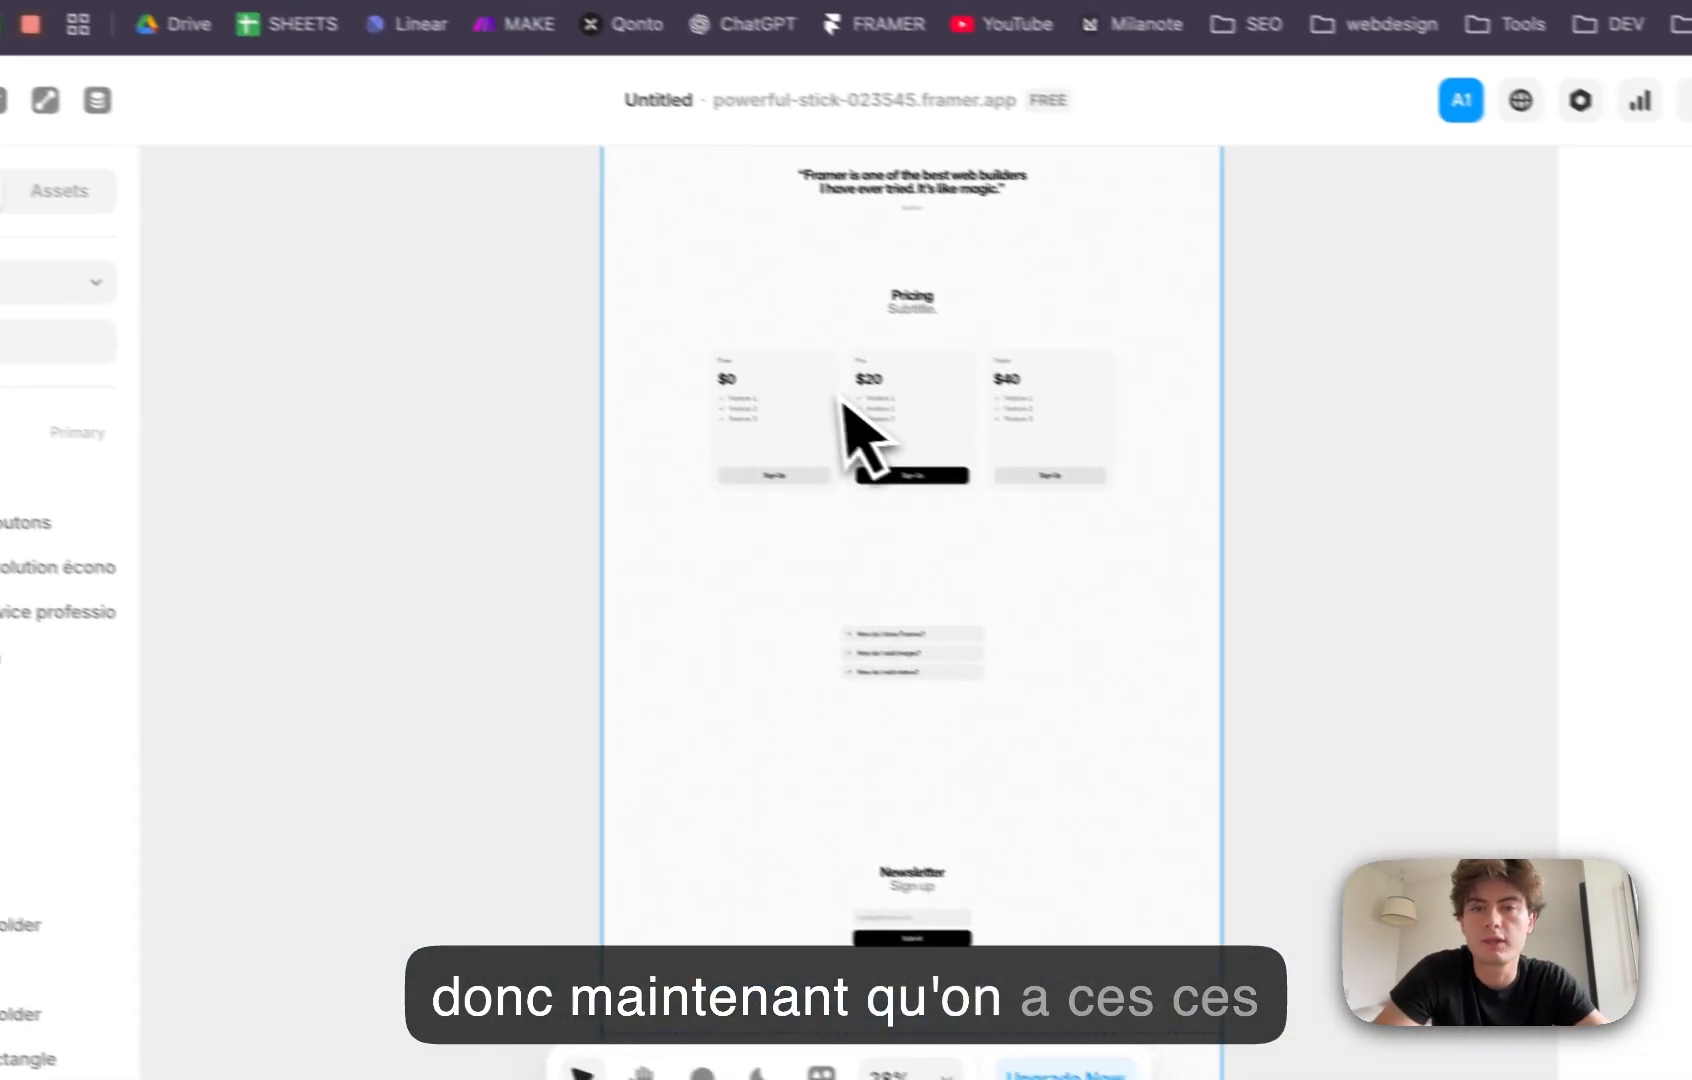
pyautogui.scroll(10, 860, 430)
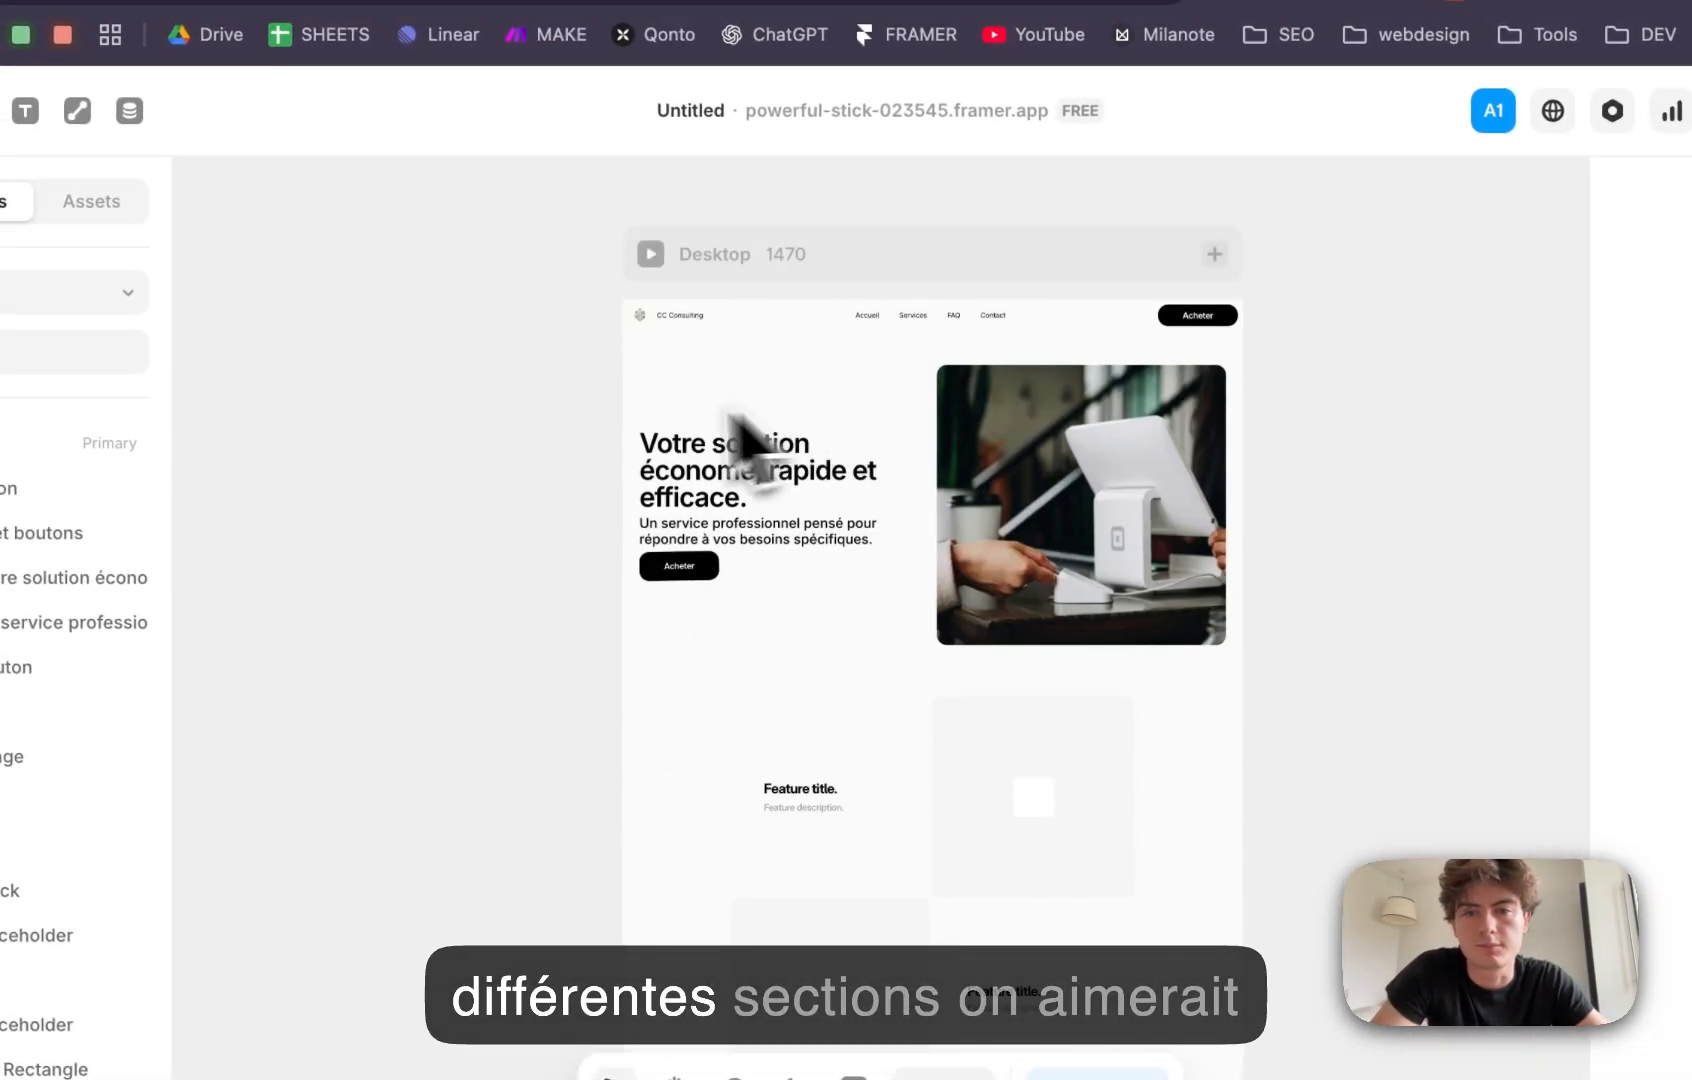
# Step: Review the Home page's sections on the canvas and in the layer tree as targets for the navigation links
pyautogui.click(780, 700)
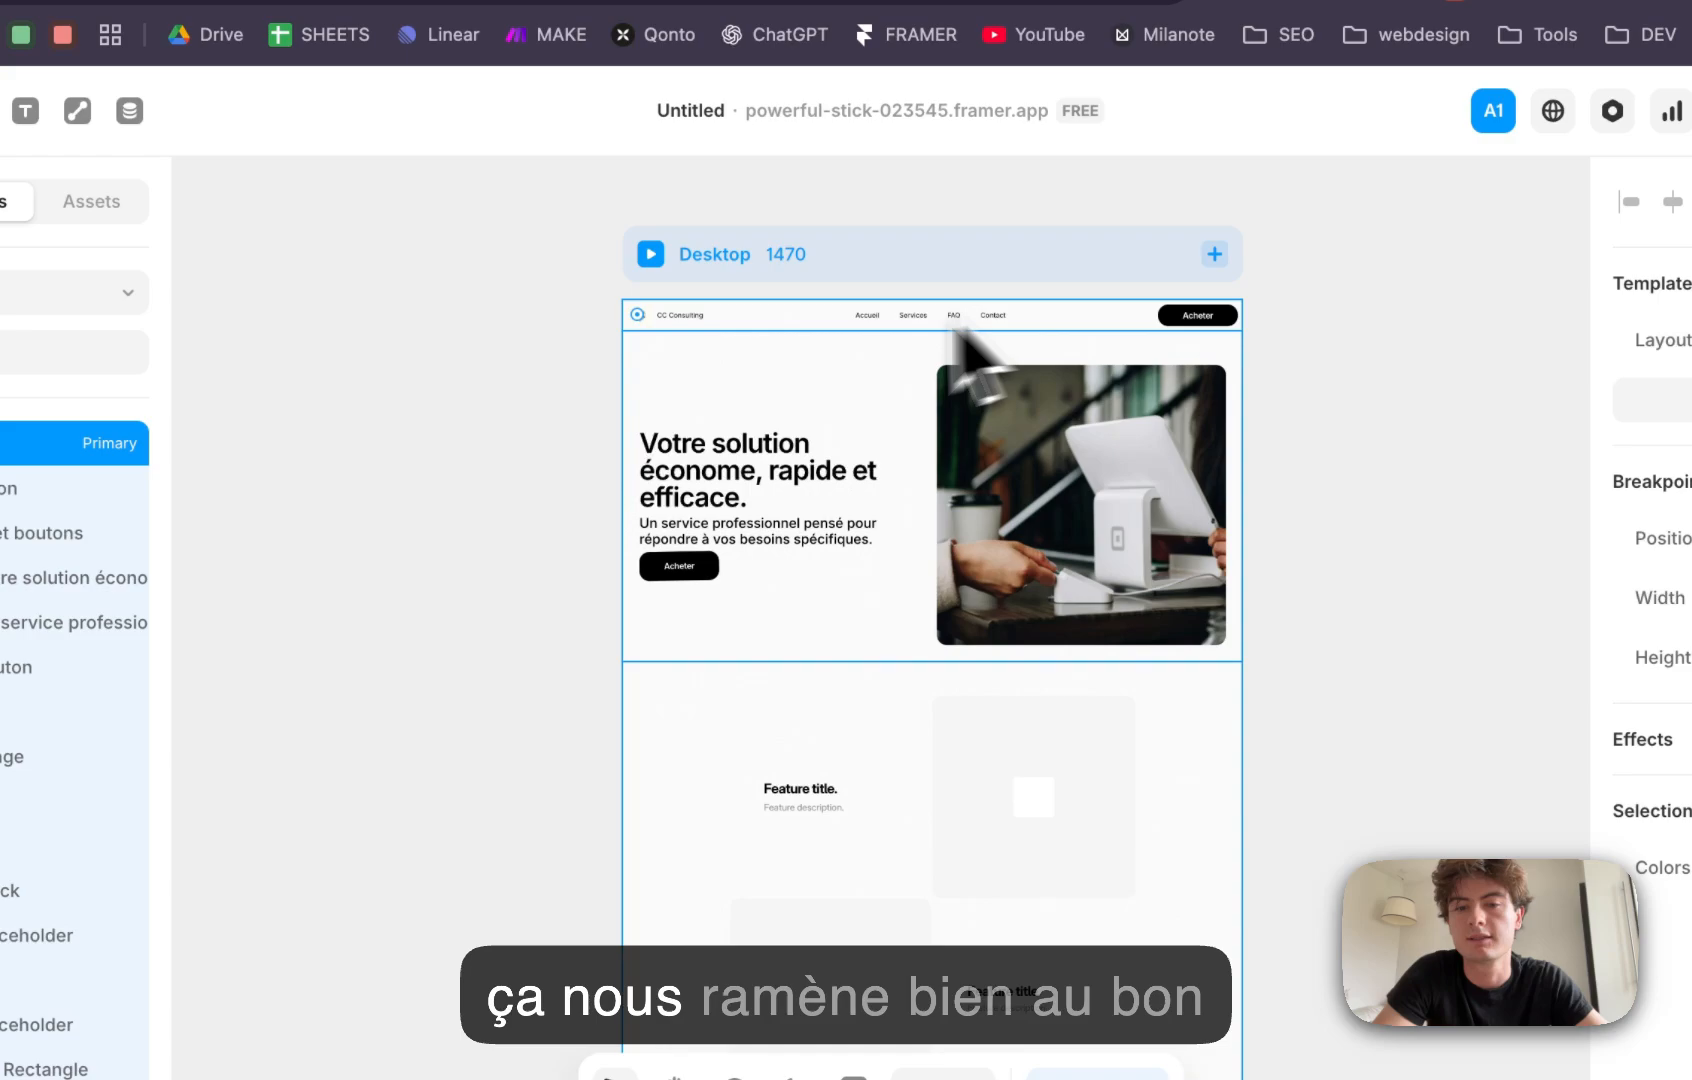
pyautogui.scroll(-15, 841, 559)
pyautogui.scroll(12, 841, 559)
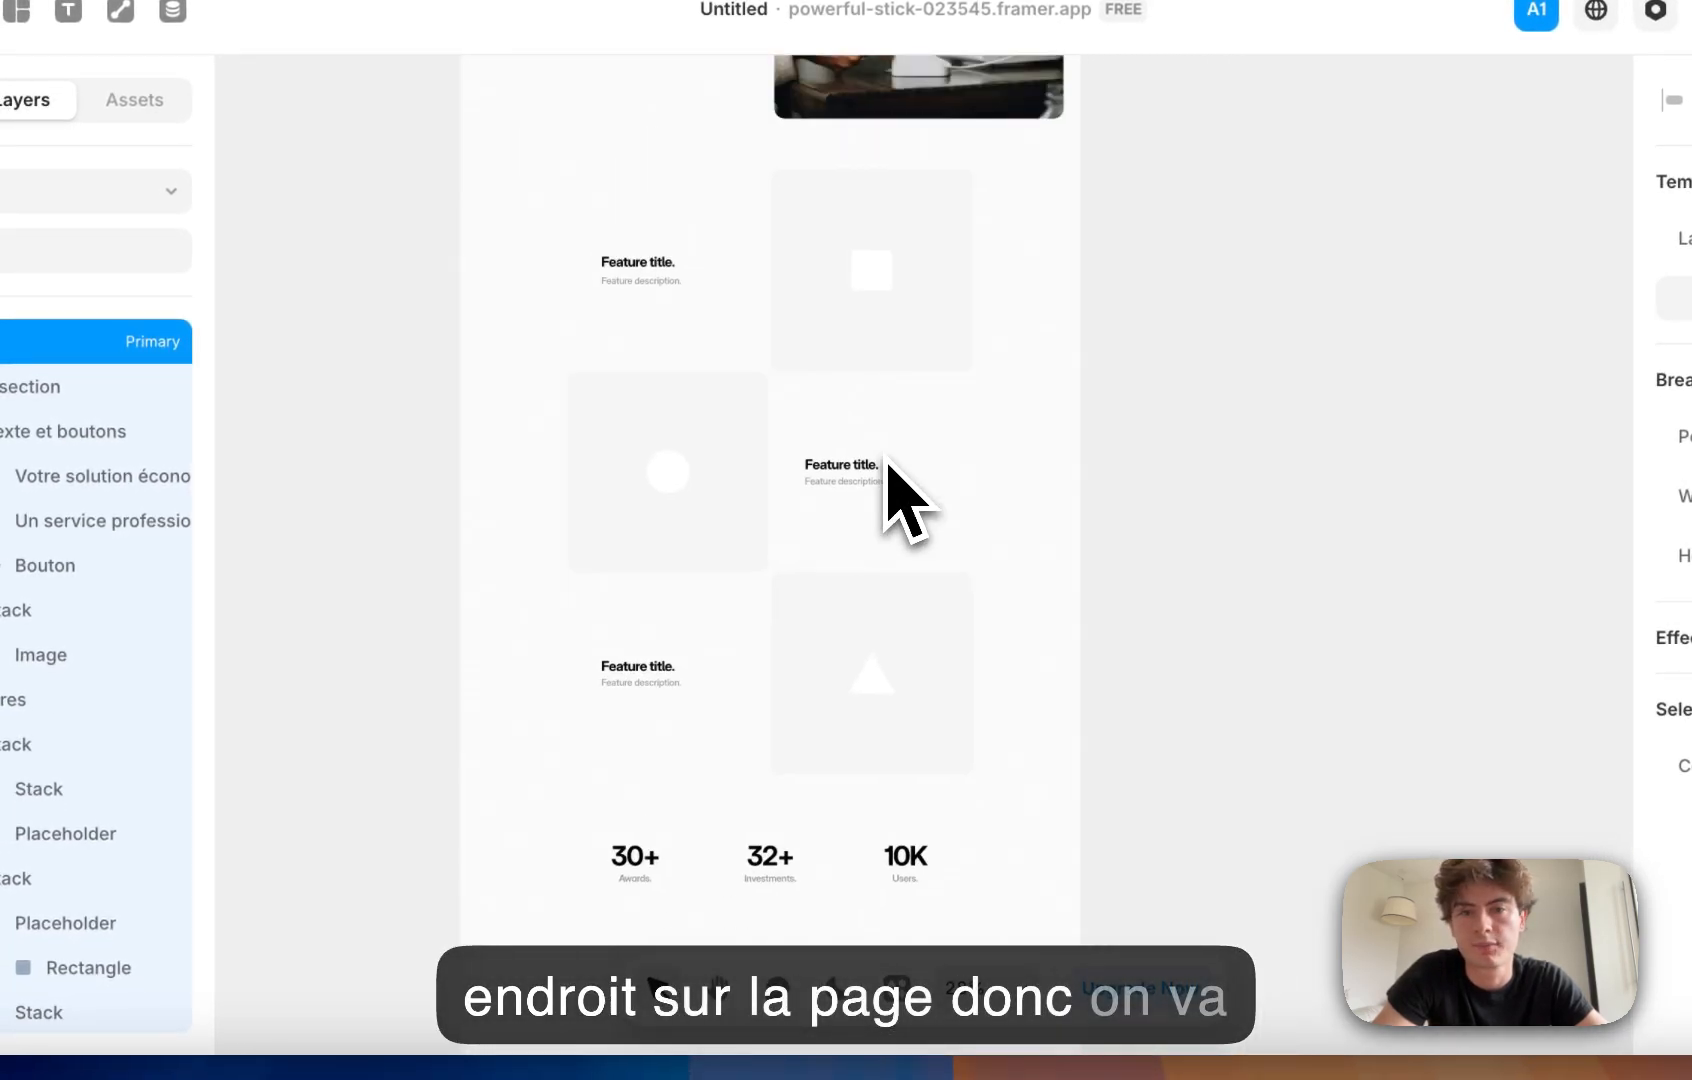
pyautogui.scroll(5, 885, 465)
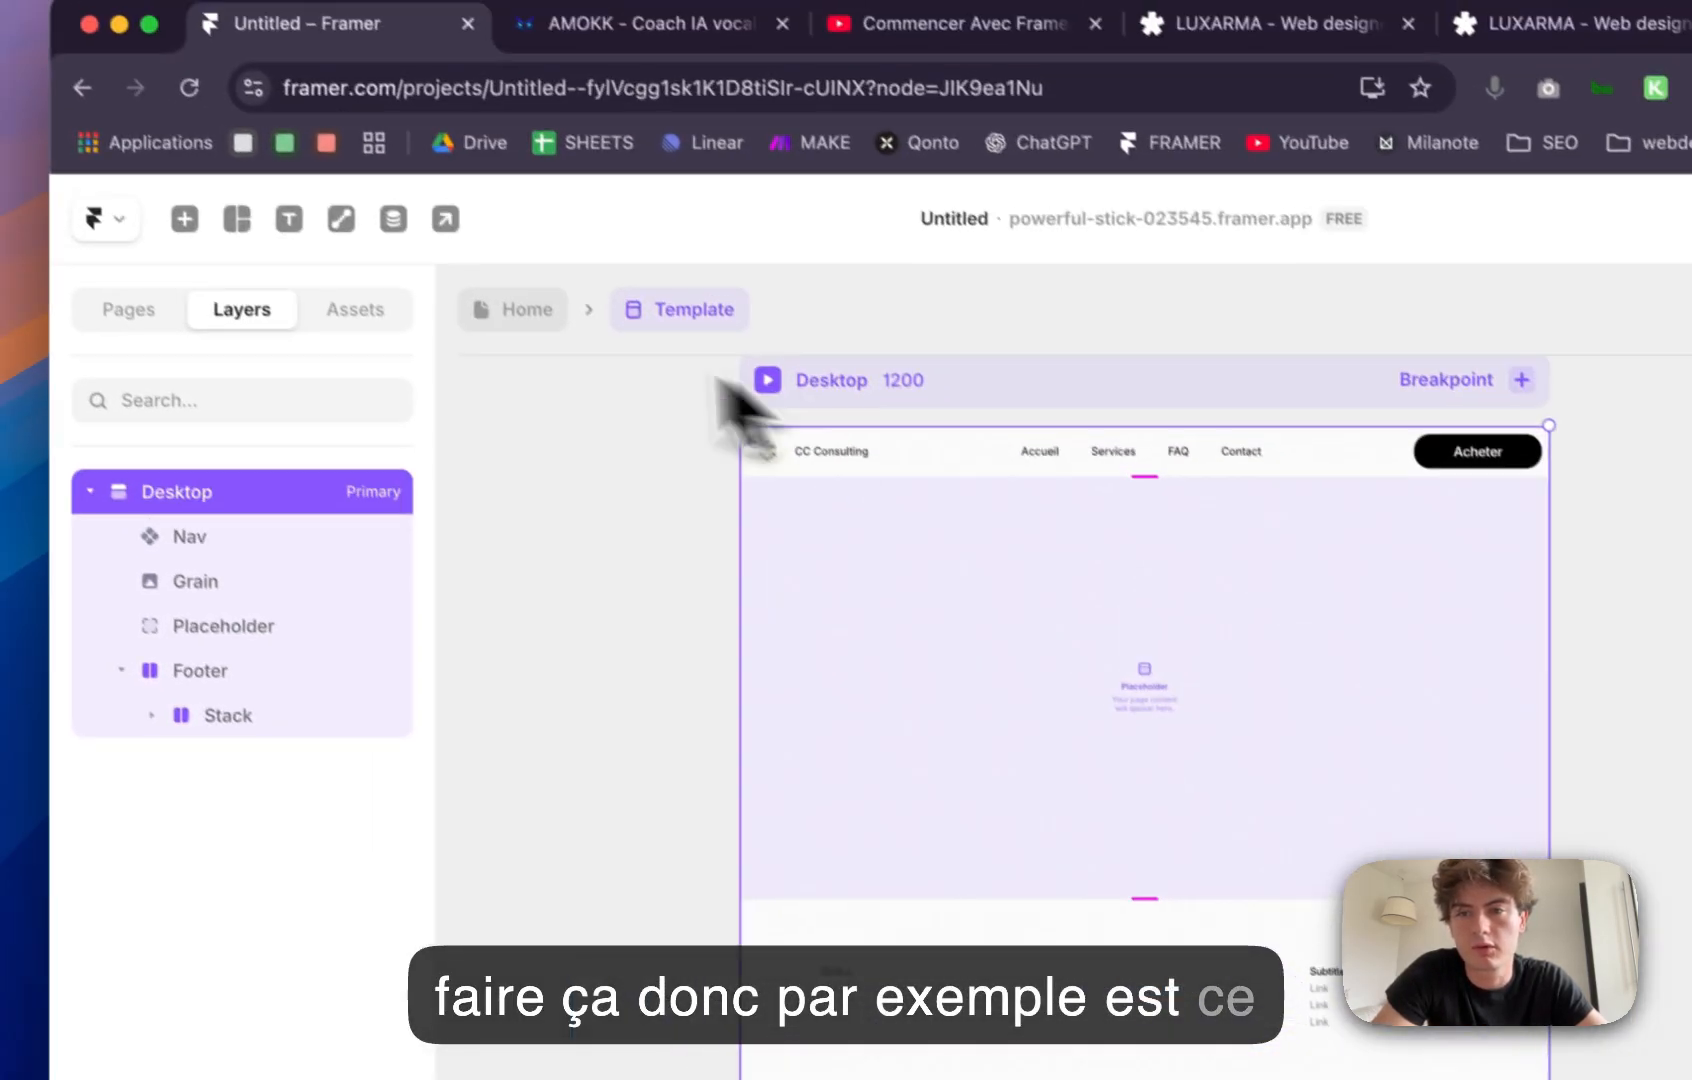
pyautogui.click(517, 310)
pyautogui.scroll(-10, 348, 680)
pyautogui.scroll(10, 318, 815)
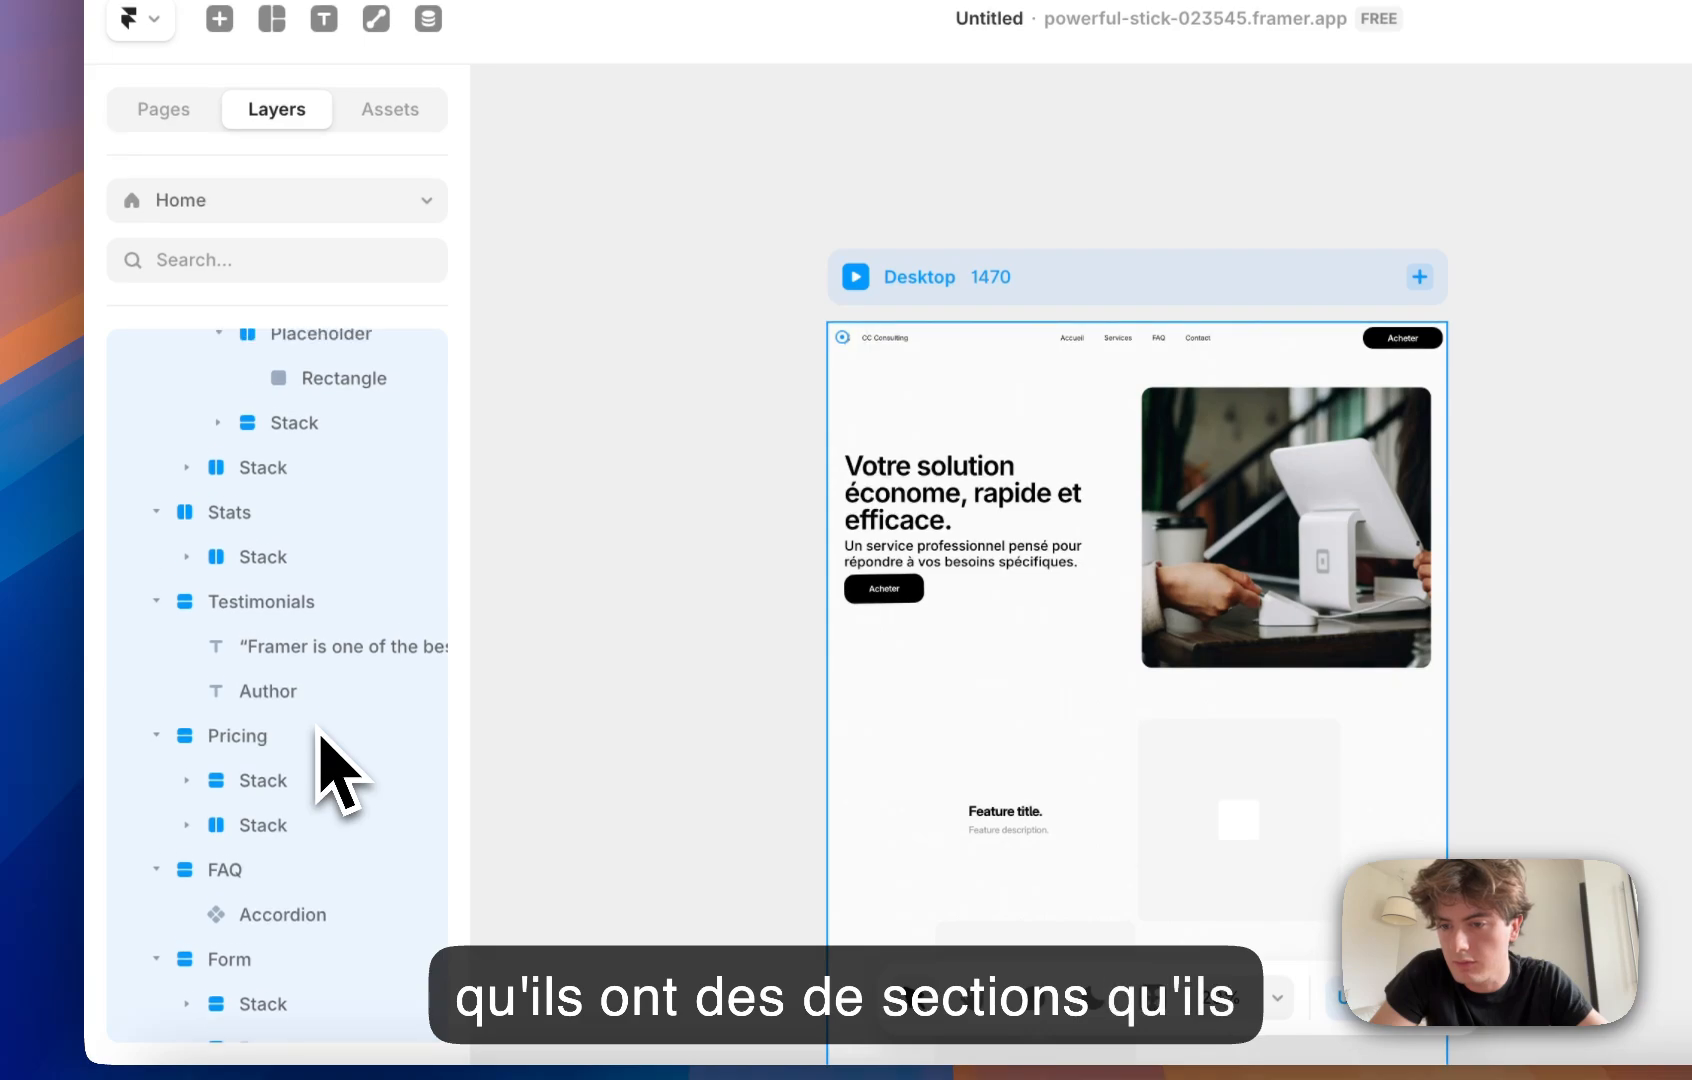
pyautogui.scroll(-1, 793, 690)
pyautogui.scroll(-2, 805, 630)
pyautogui.scroll(1, 950, 545)
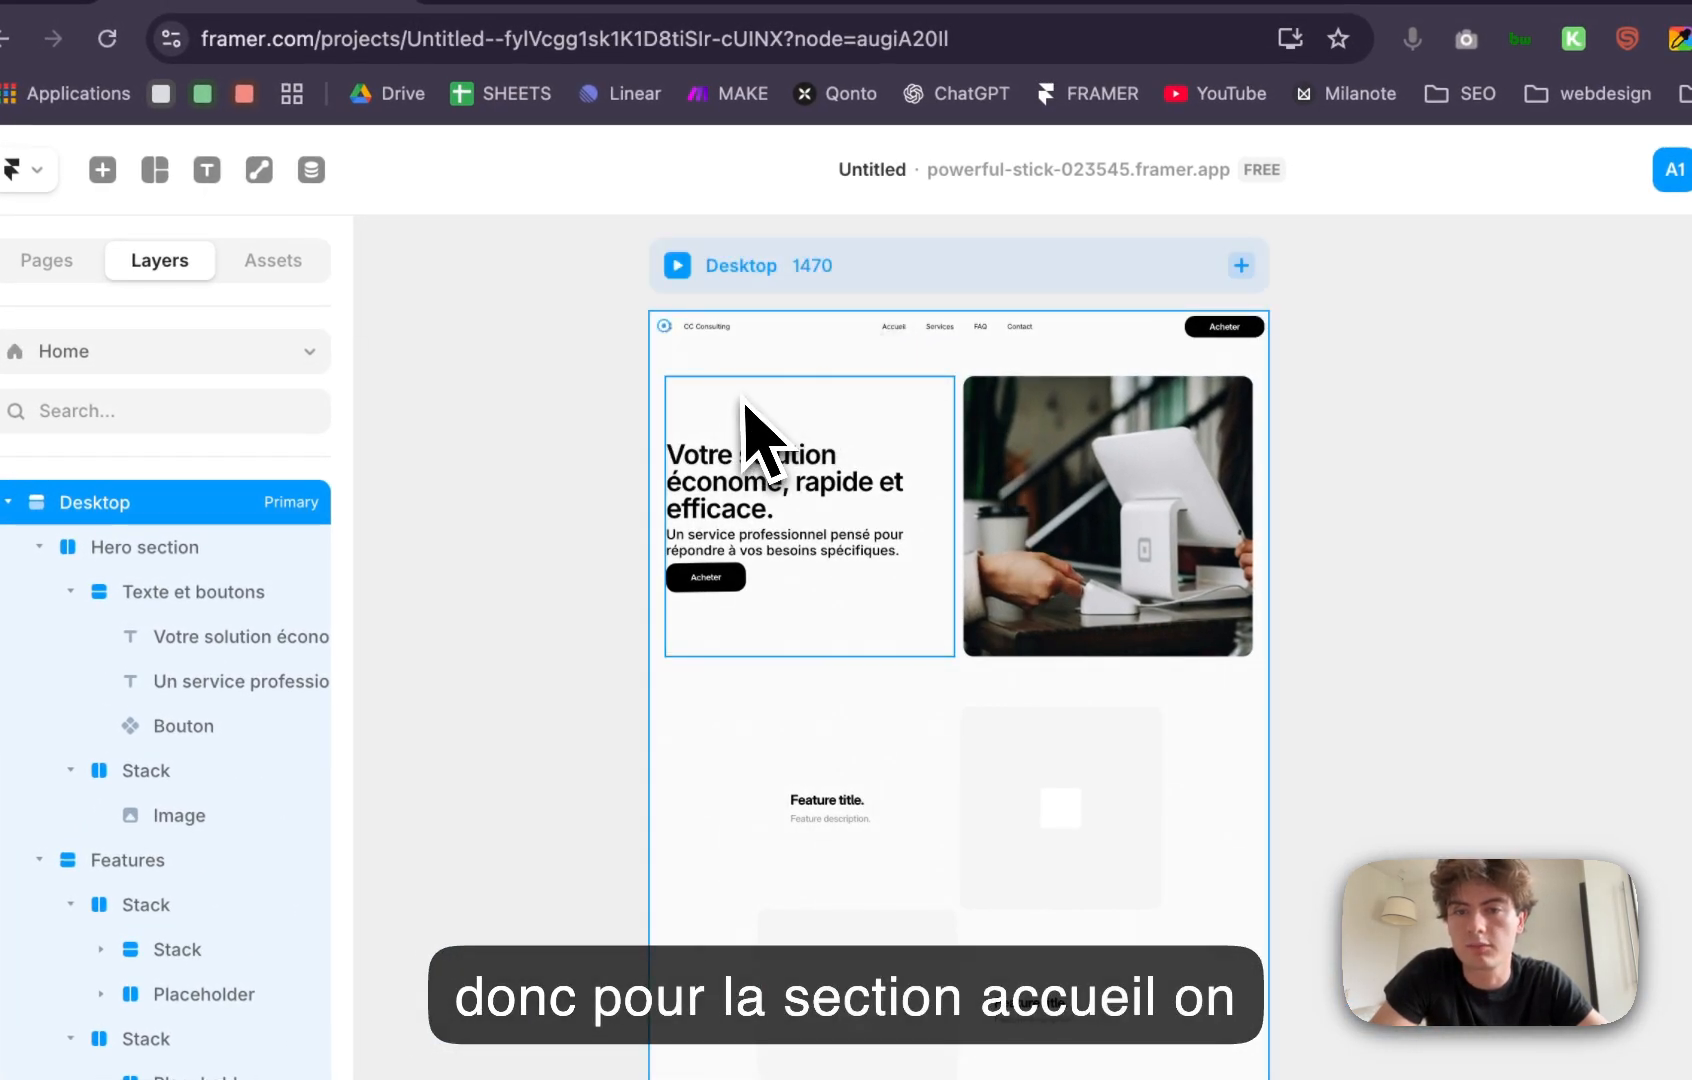
pyautogui.doubleClick(893, 336)
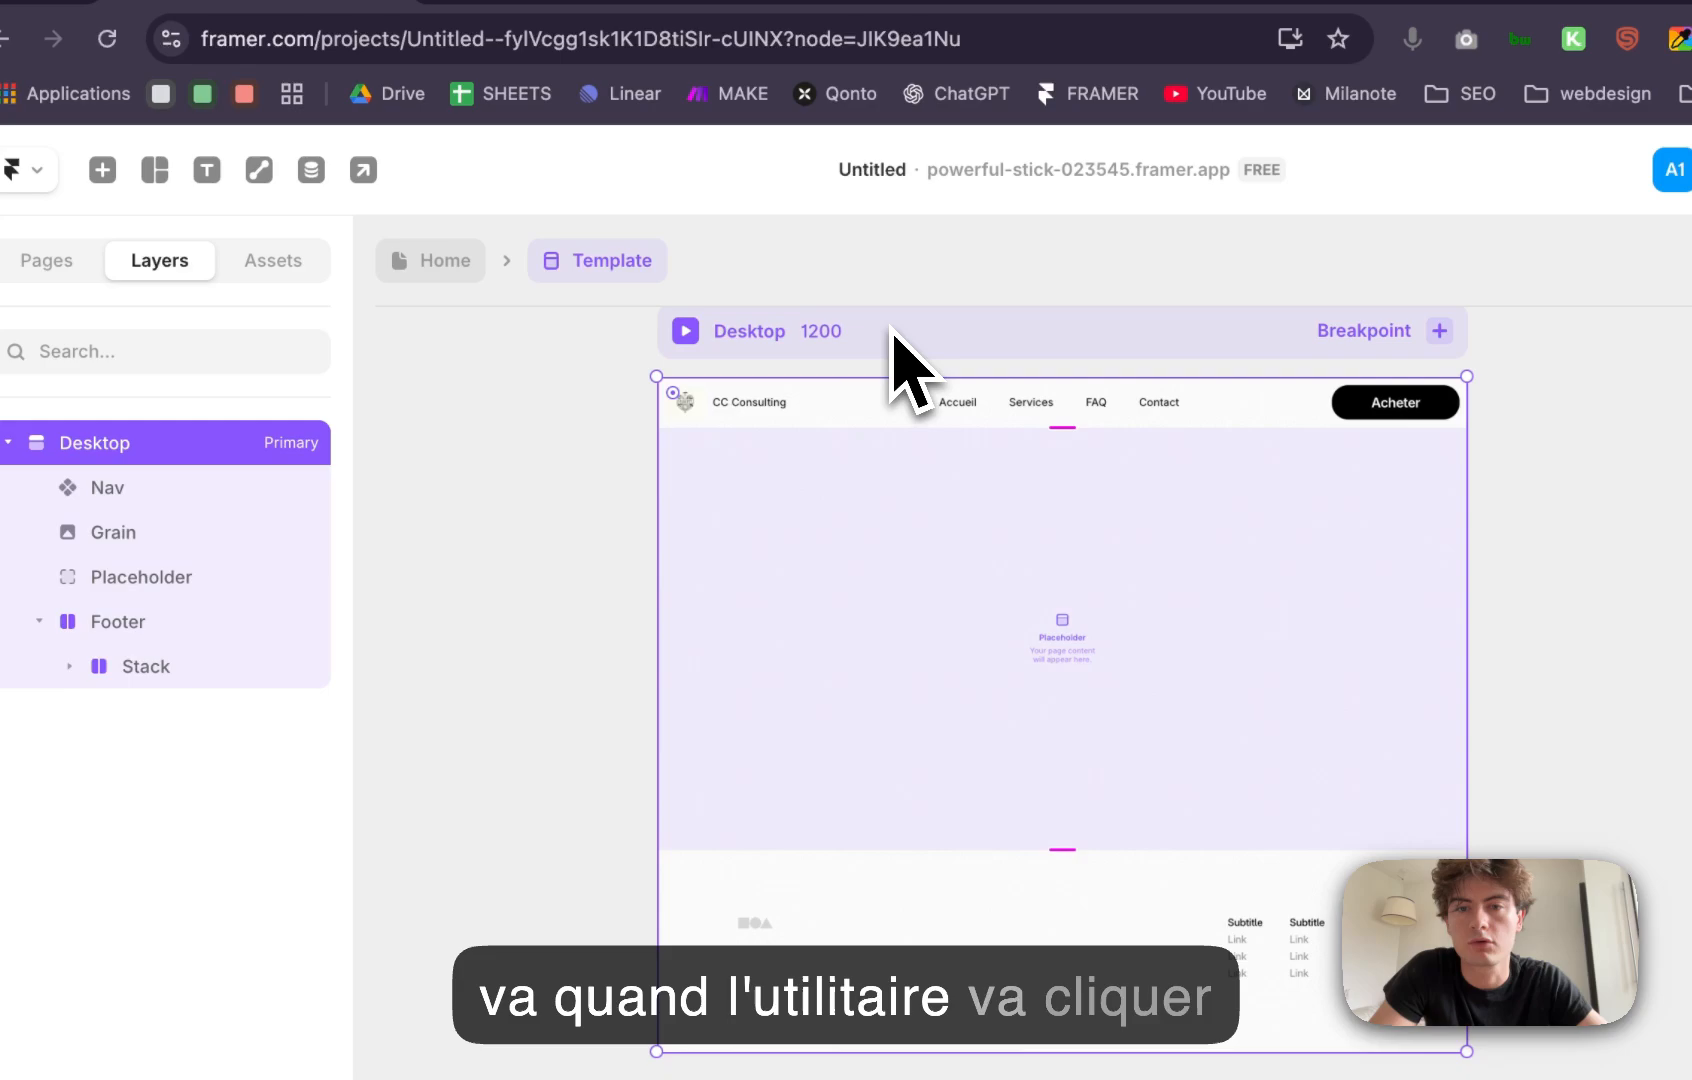
pyautogui.click(704, 338)
pyautogui.press('Escape')
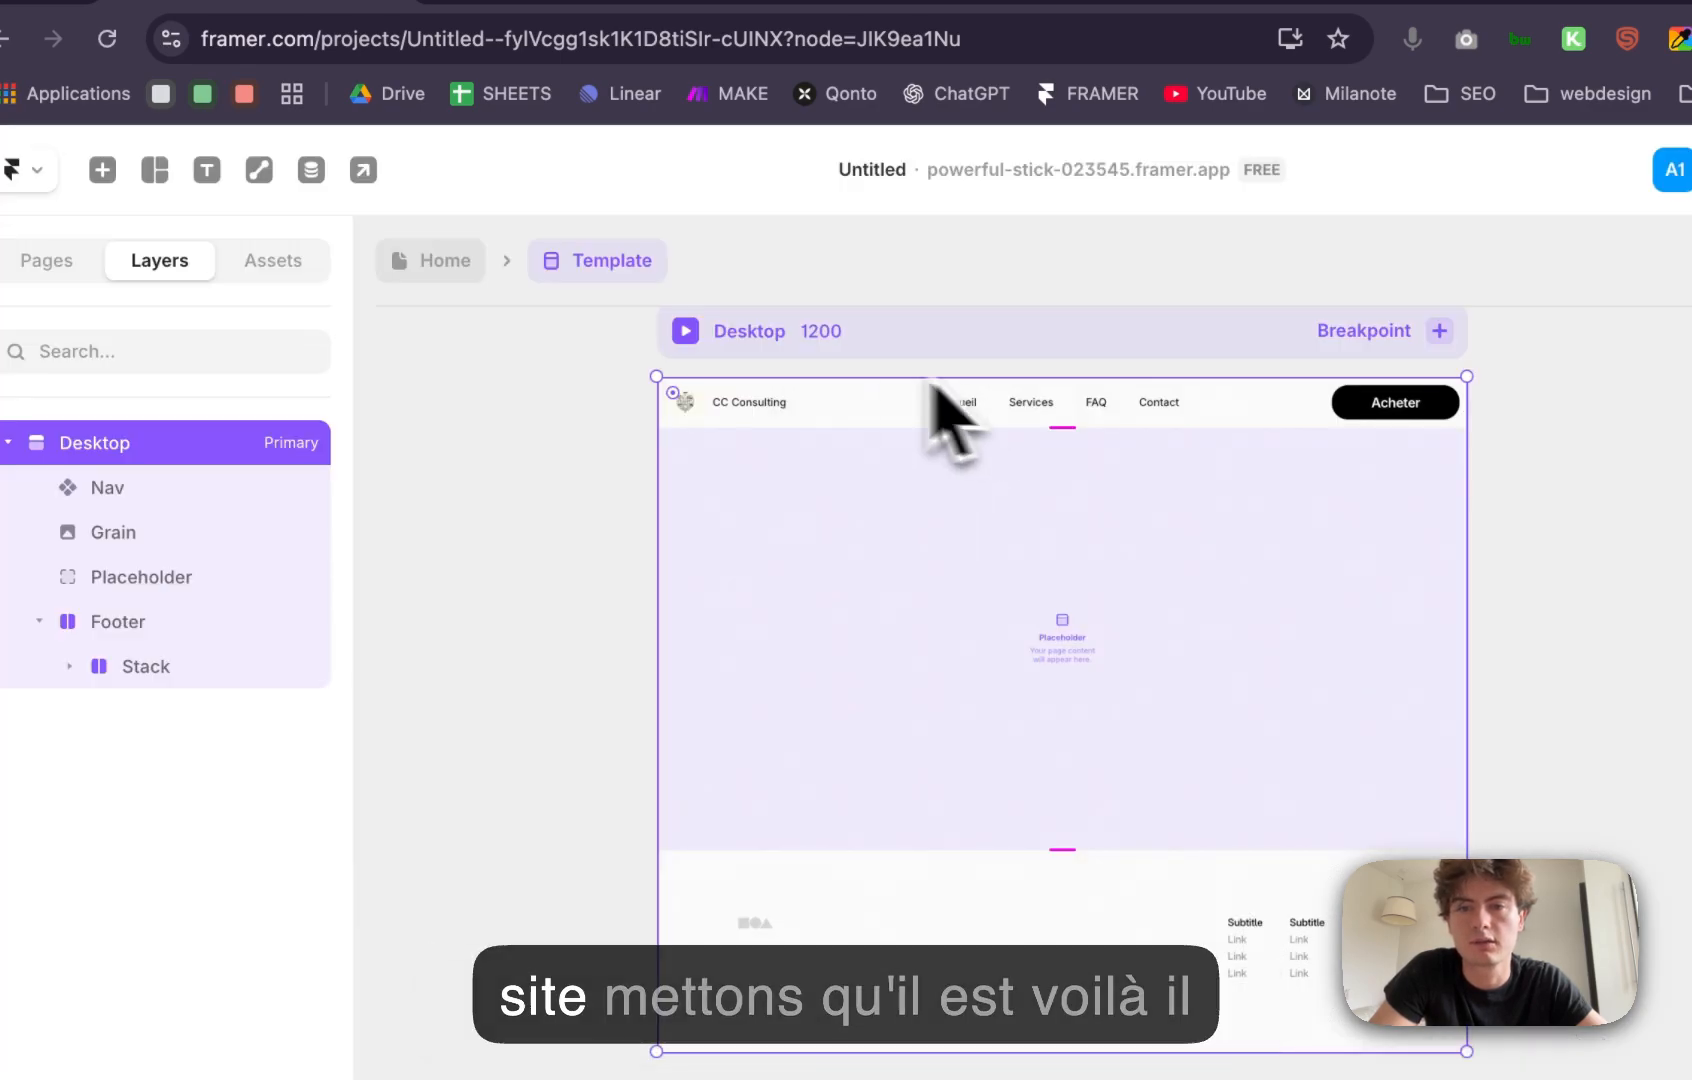
pyautogui.click(440, 262)
# Step: Preview the Desktop breakpoint and scroll the page up and down to check how the navigation bar behaves
pyautogui.click(677, 265)
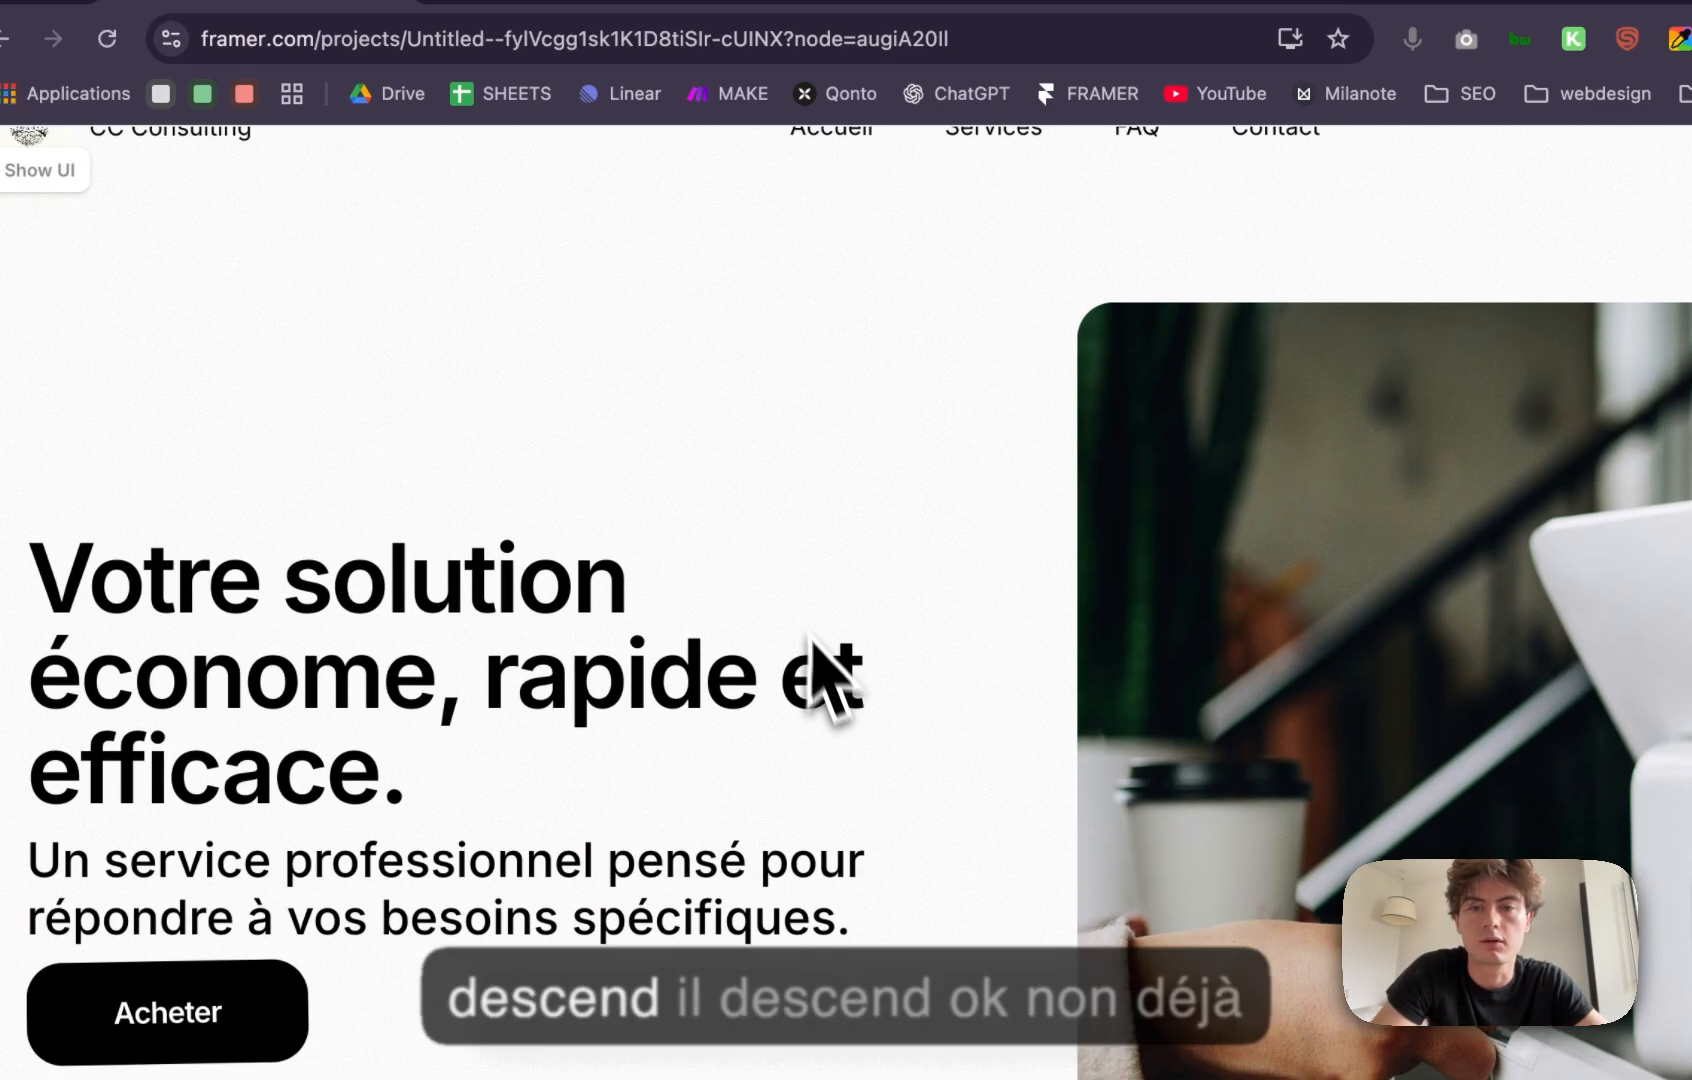
pyautogui.scroll(-5, 826, 685)
pyautogui.scroll(5, 828, 700)
pyautogui.press('Escape')
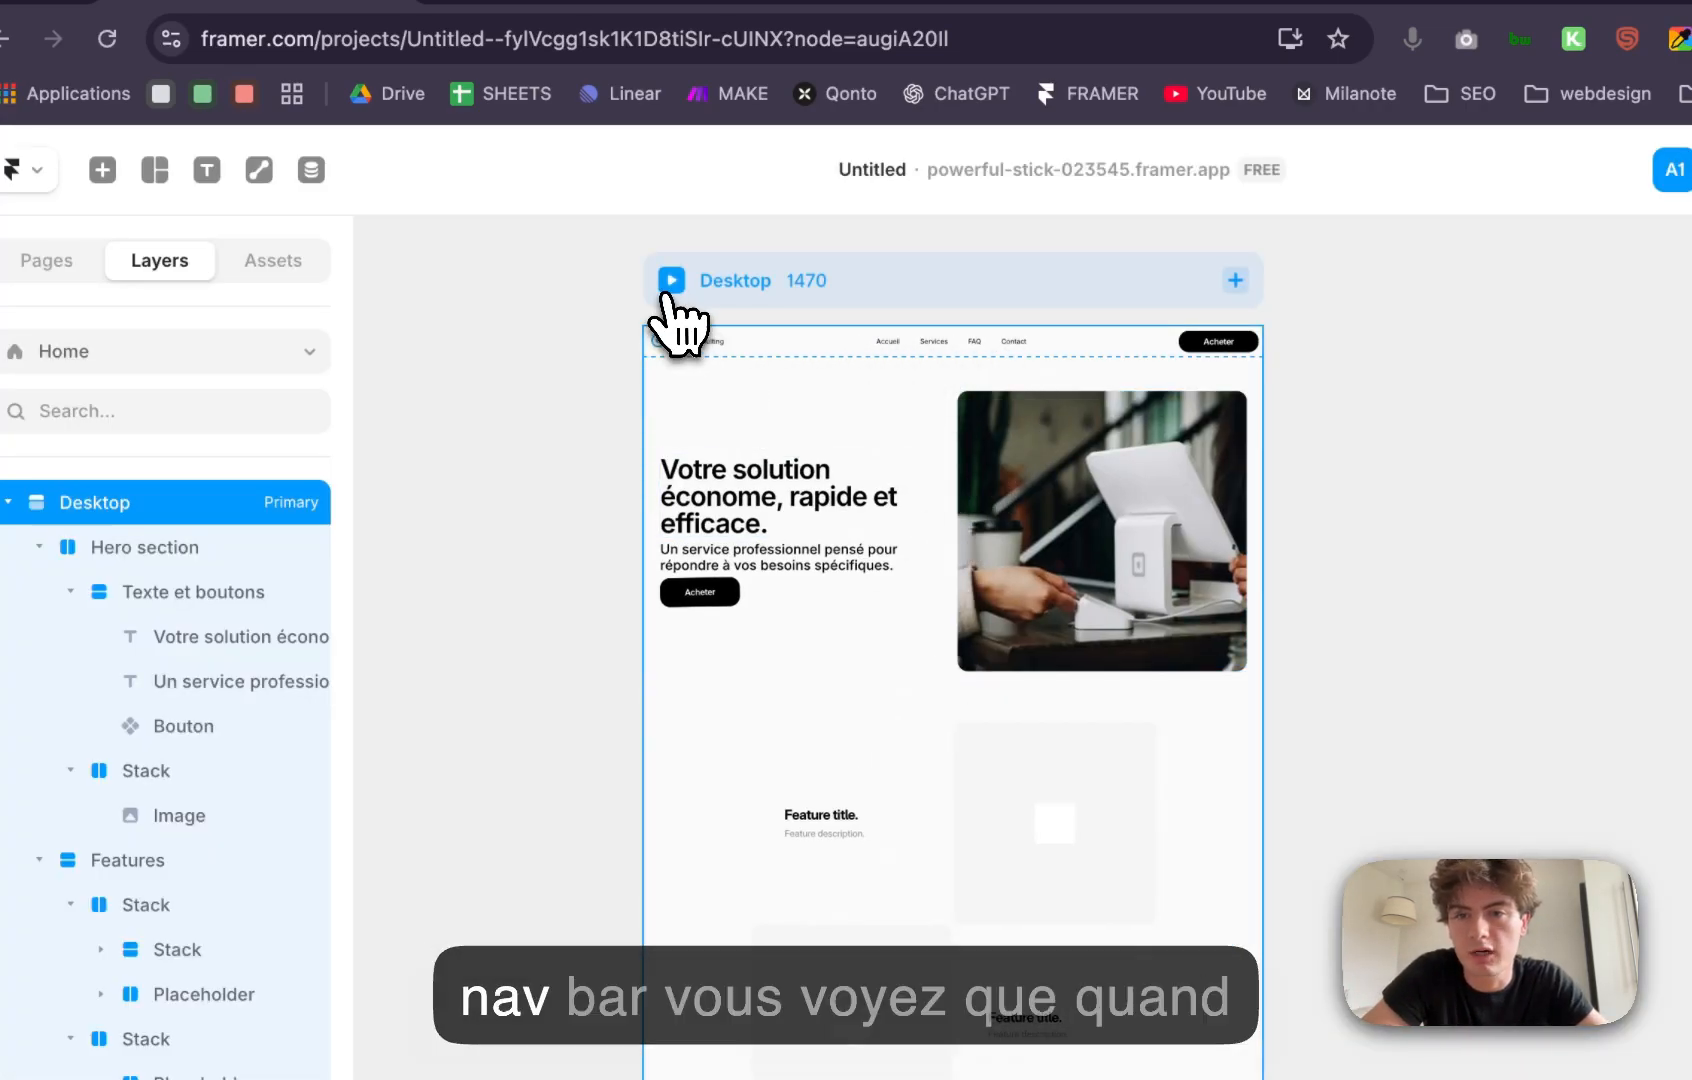
pyautogui.click(670, 283)
pyautogui.scroll(-8, 801, 823)
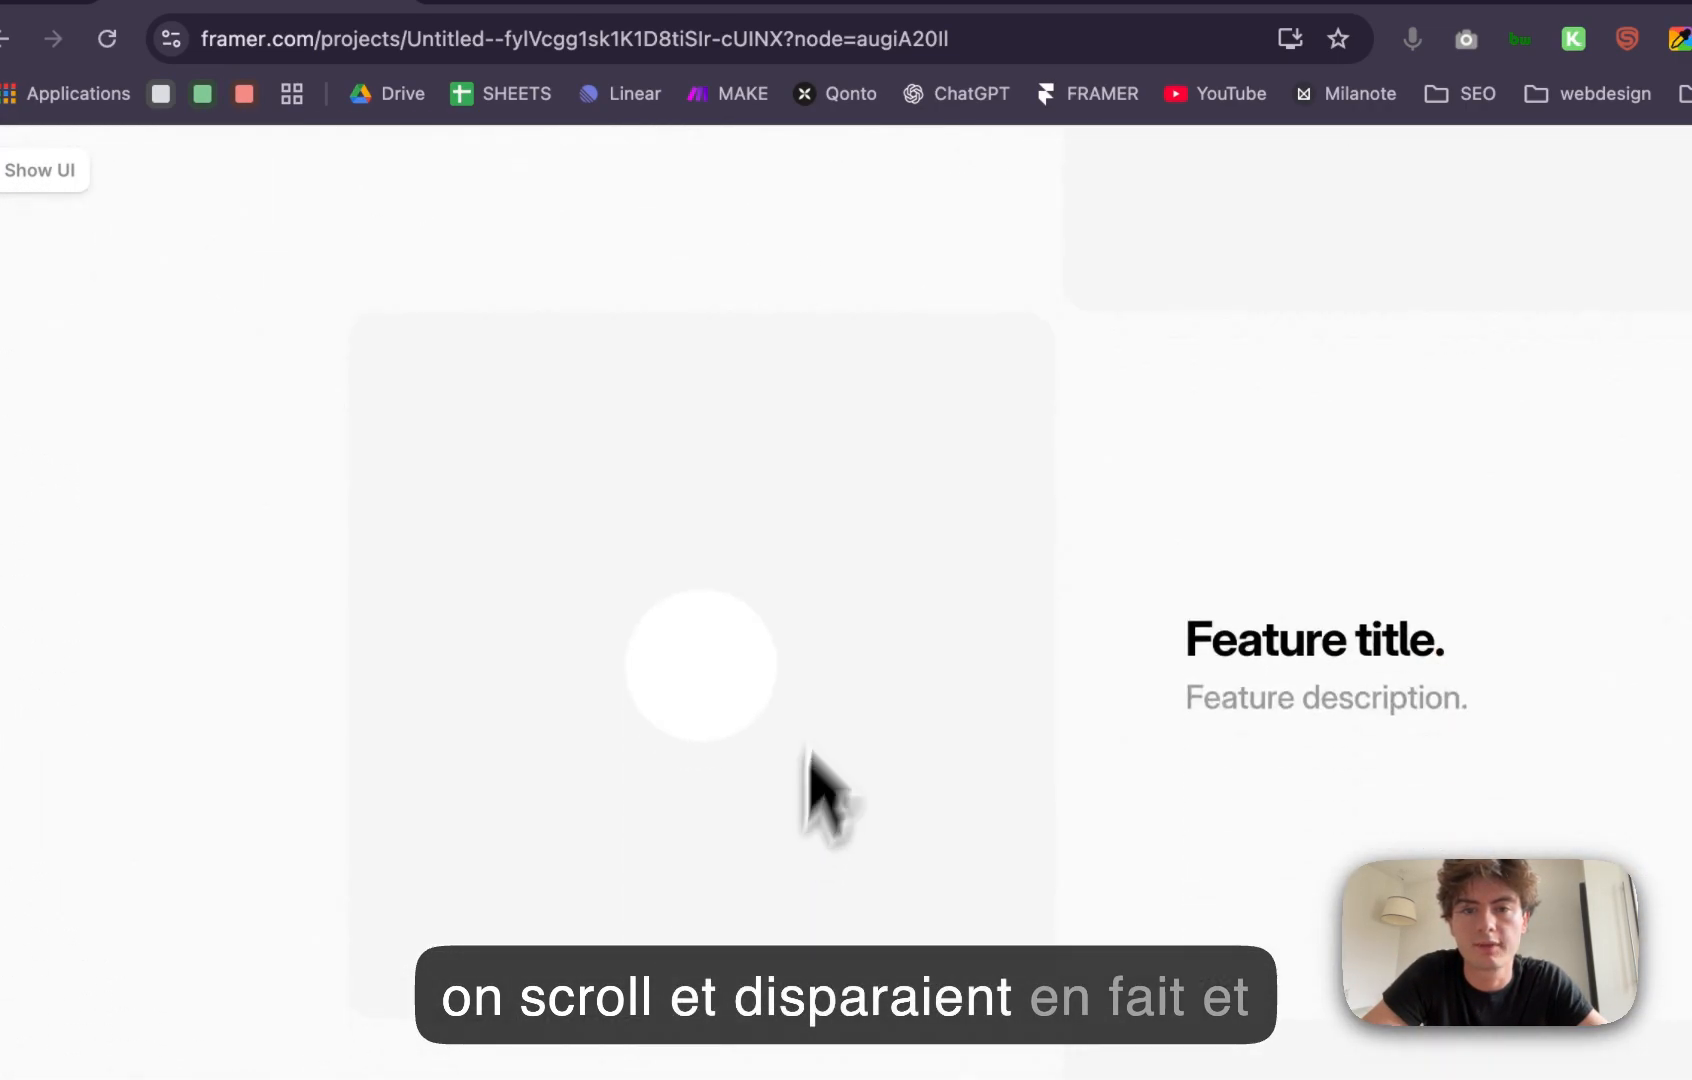
pyautogui.scroll(-4, 774, 410)
pyautogui.scroll(-10, 690, 660)
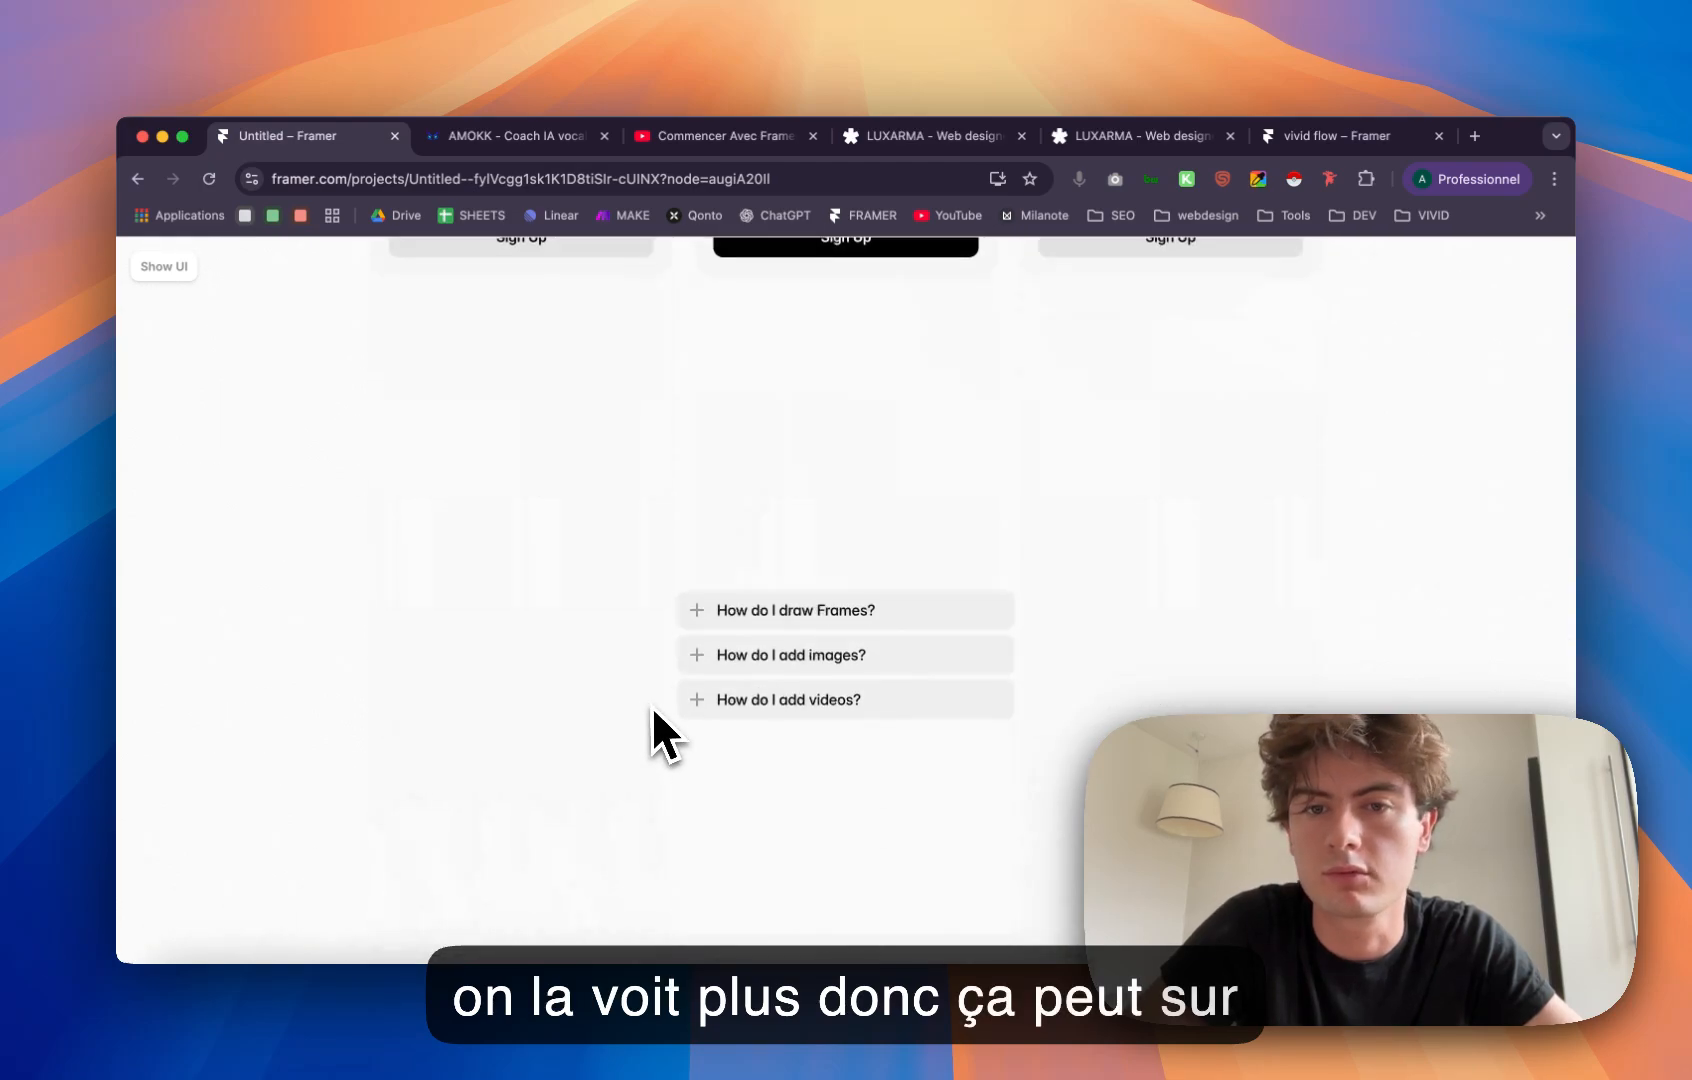
pyautogui.scroll(15, 652, 708)
pyautogui.press('Escape')
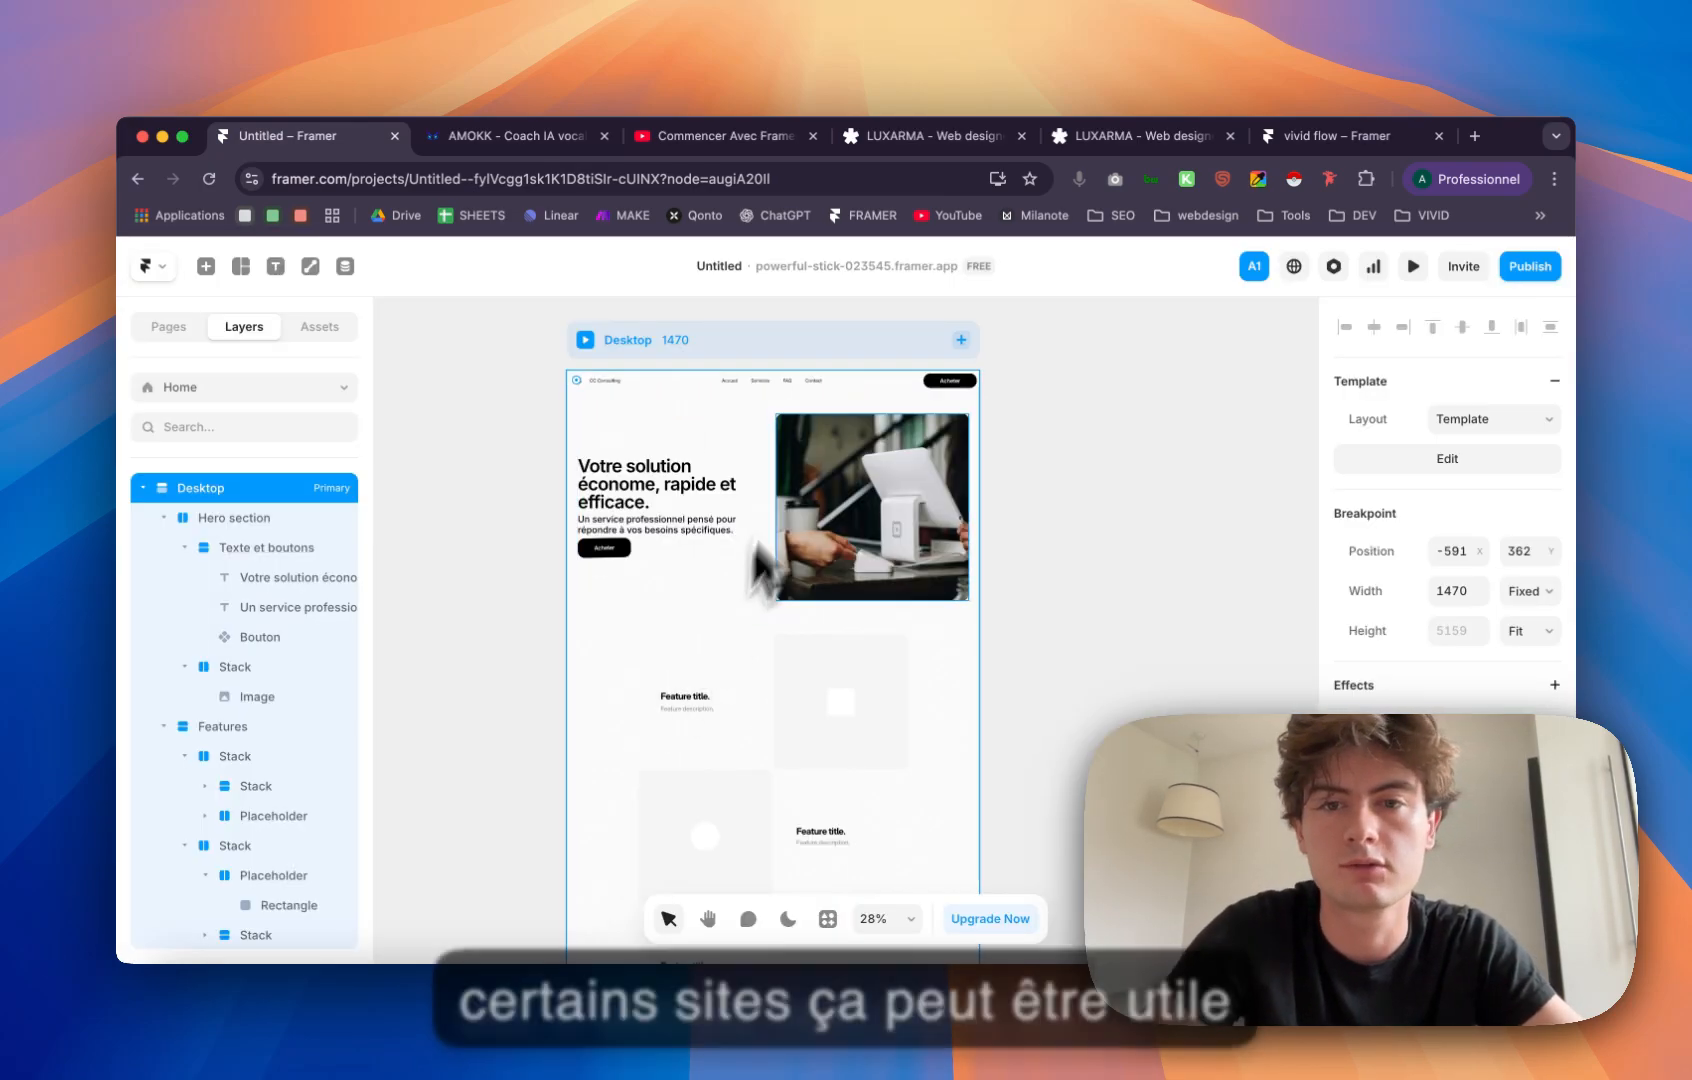
# Step: Open the layout template and set the navigation bar's position type to Fixed
pyautogui.doubleClick(755, 379)
pyautogui.click(796, 424)
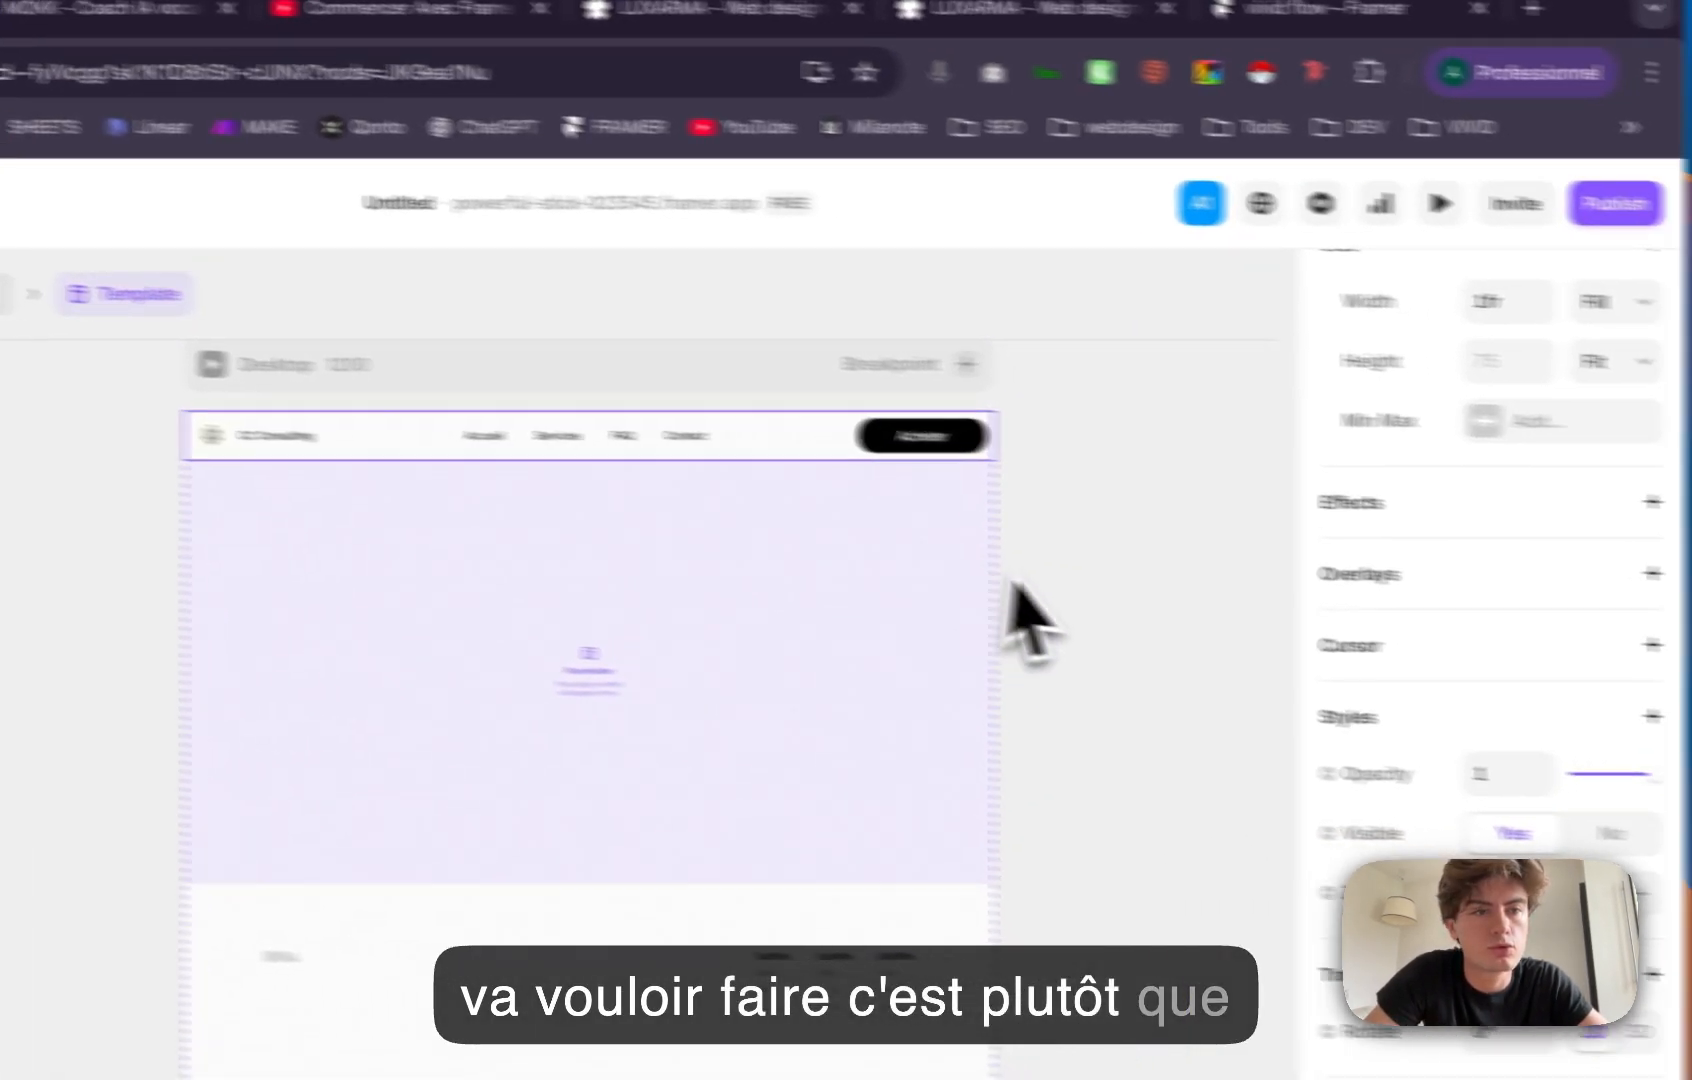
pyautogui.scroll(3, 1428, 642)
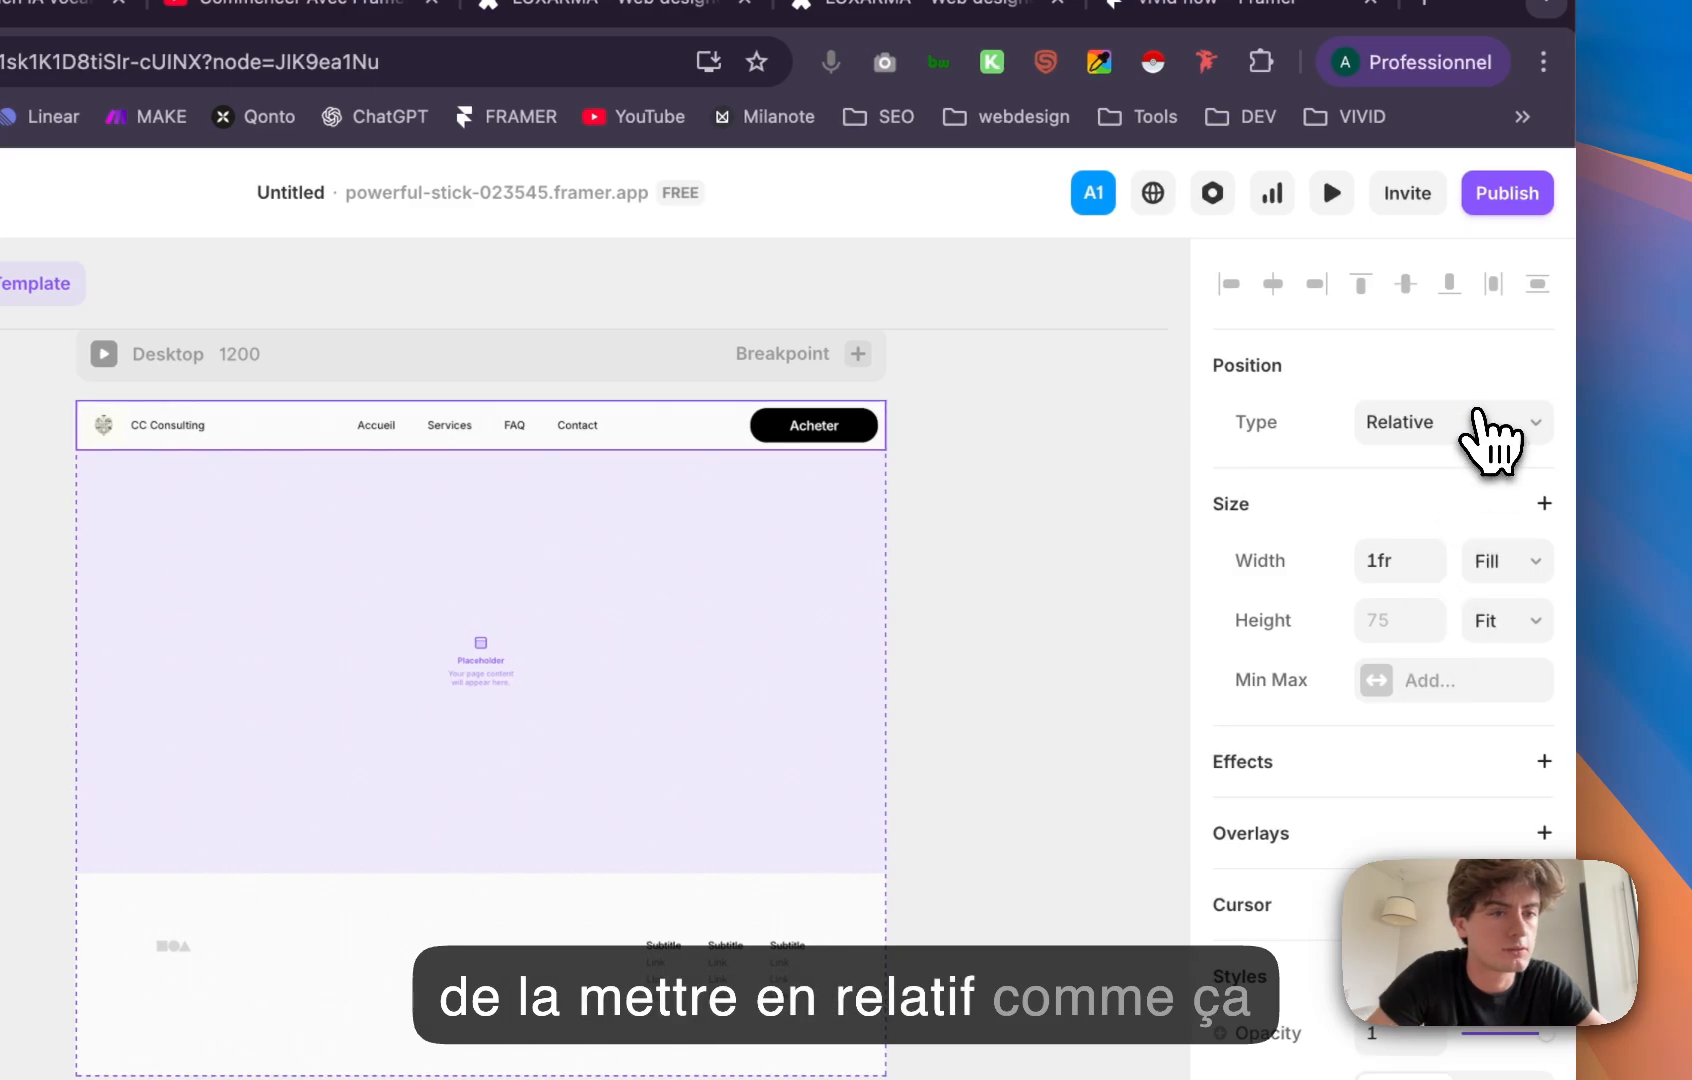
pyautogui.click(1480, 421)
pyautogui.click(1448, 456)
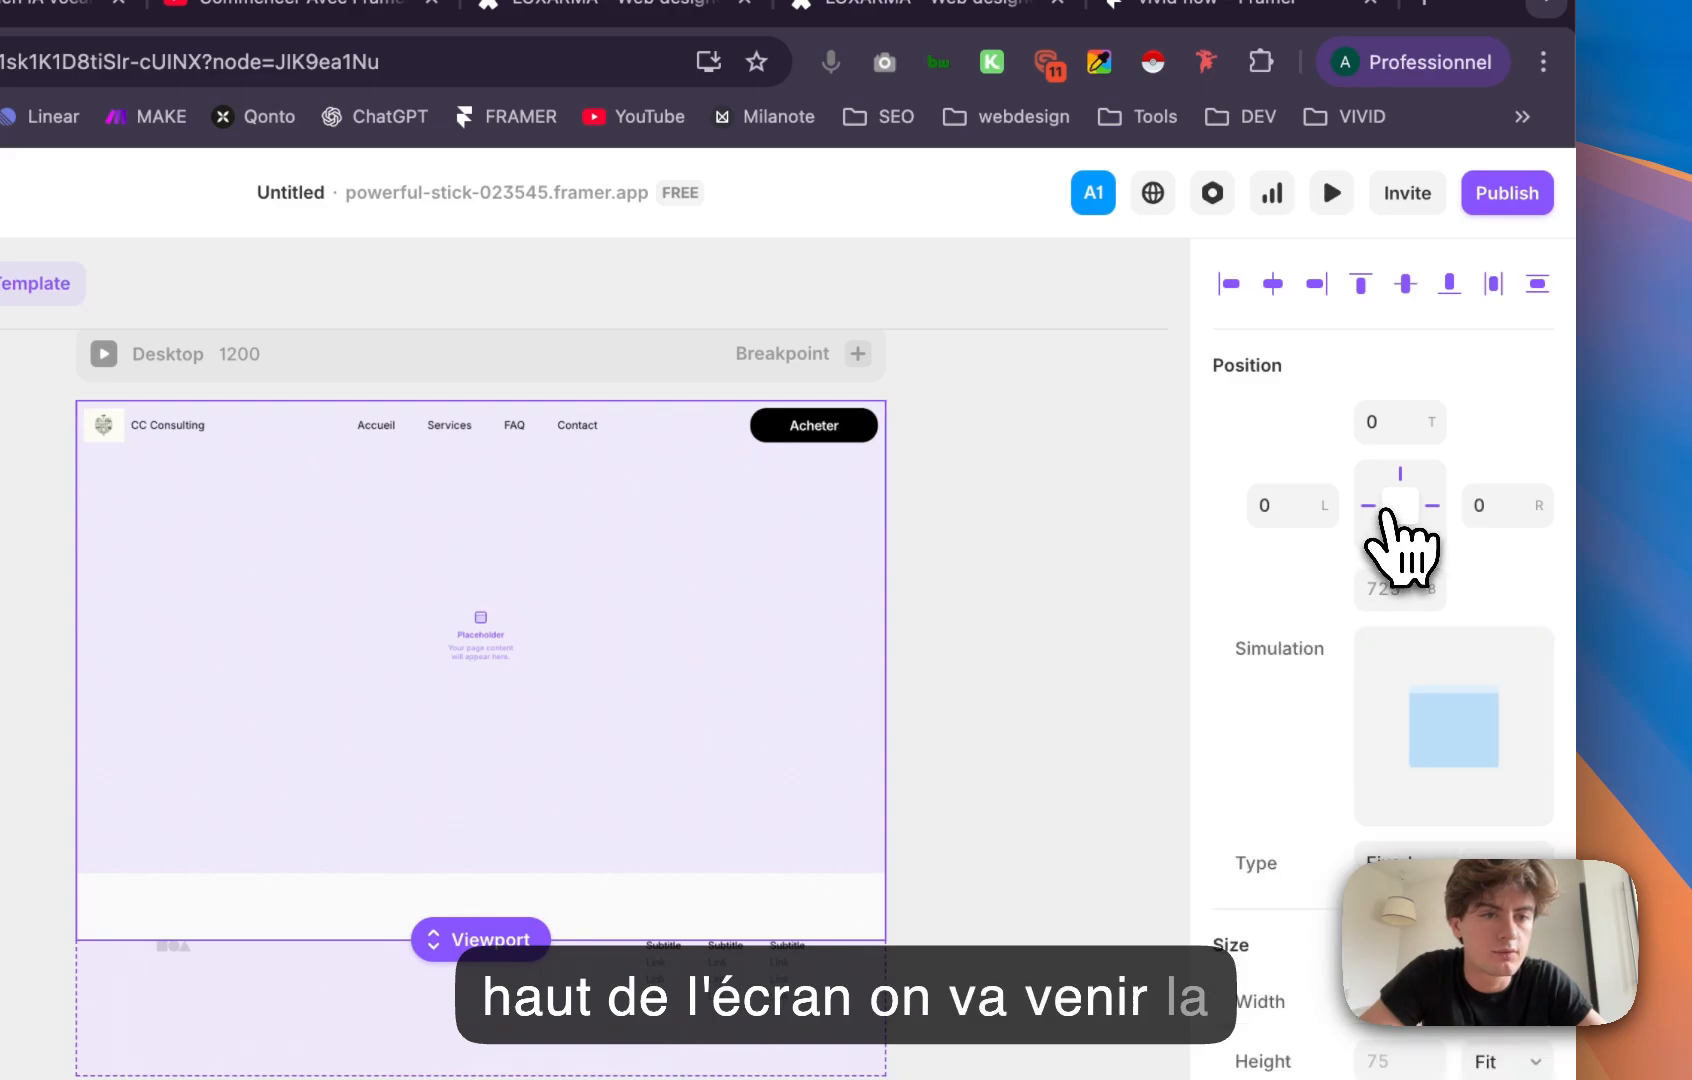
pyautogui.scroll(-3, 332, 547)
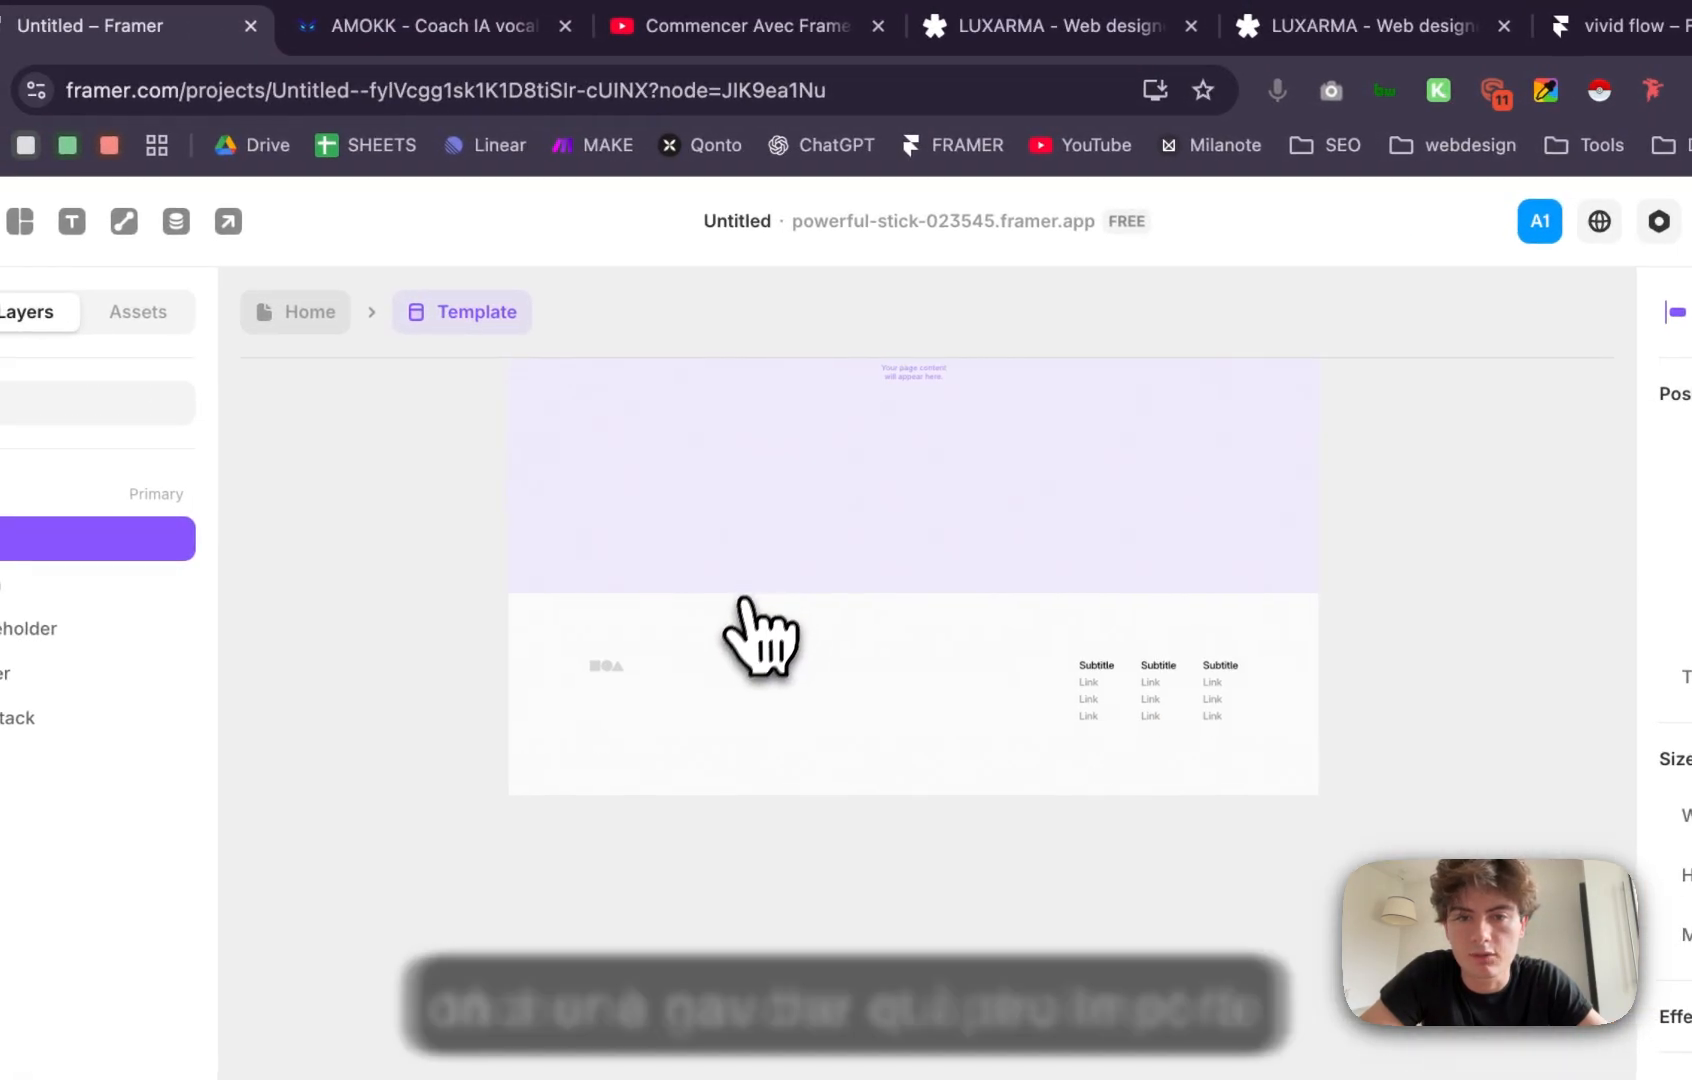
pyautogui.scroll(3, 290, 580)
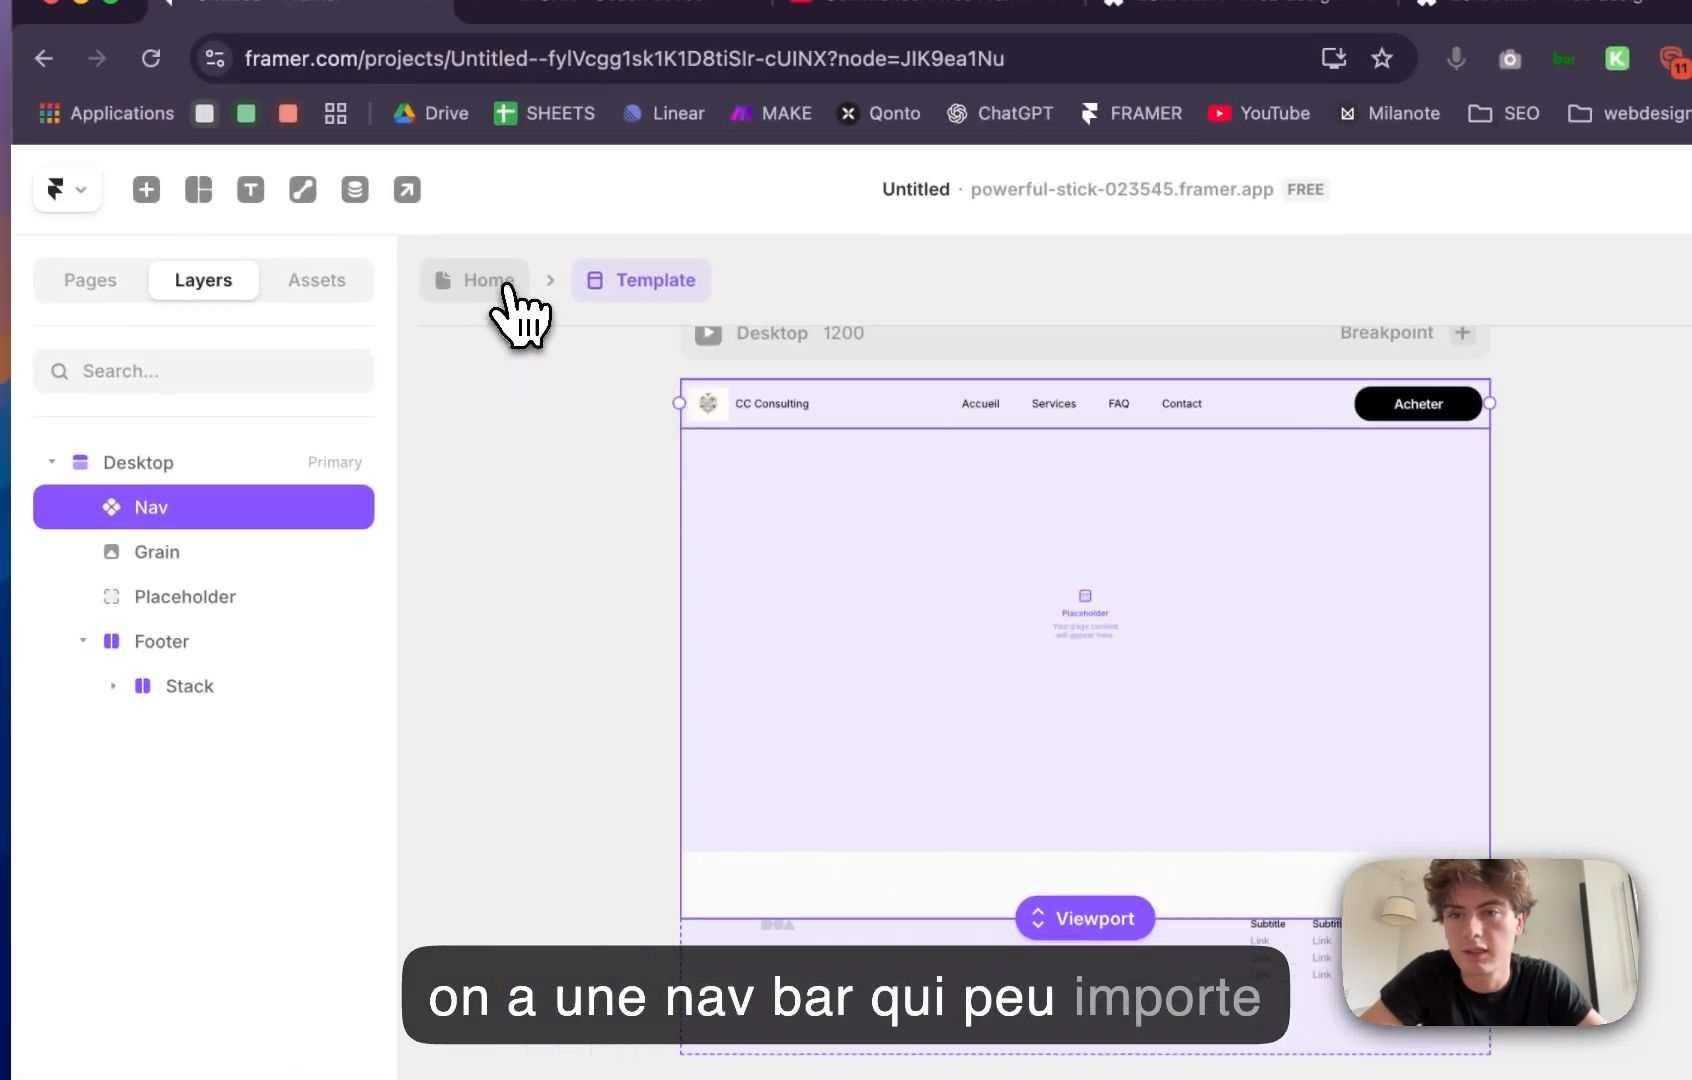
# Step: Return to the Home page and preview it, scrolling from the hero to the newsletter form to check the navigation bar's position and contrast
pyautogui.click(305, 312)
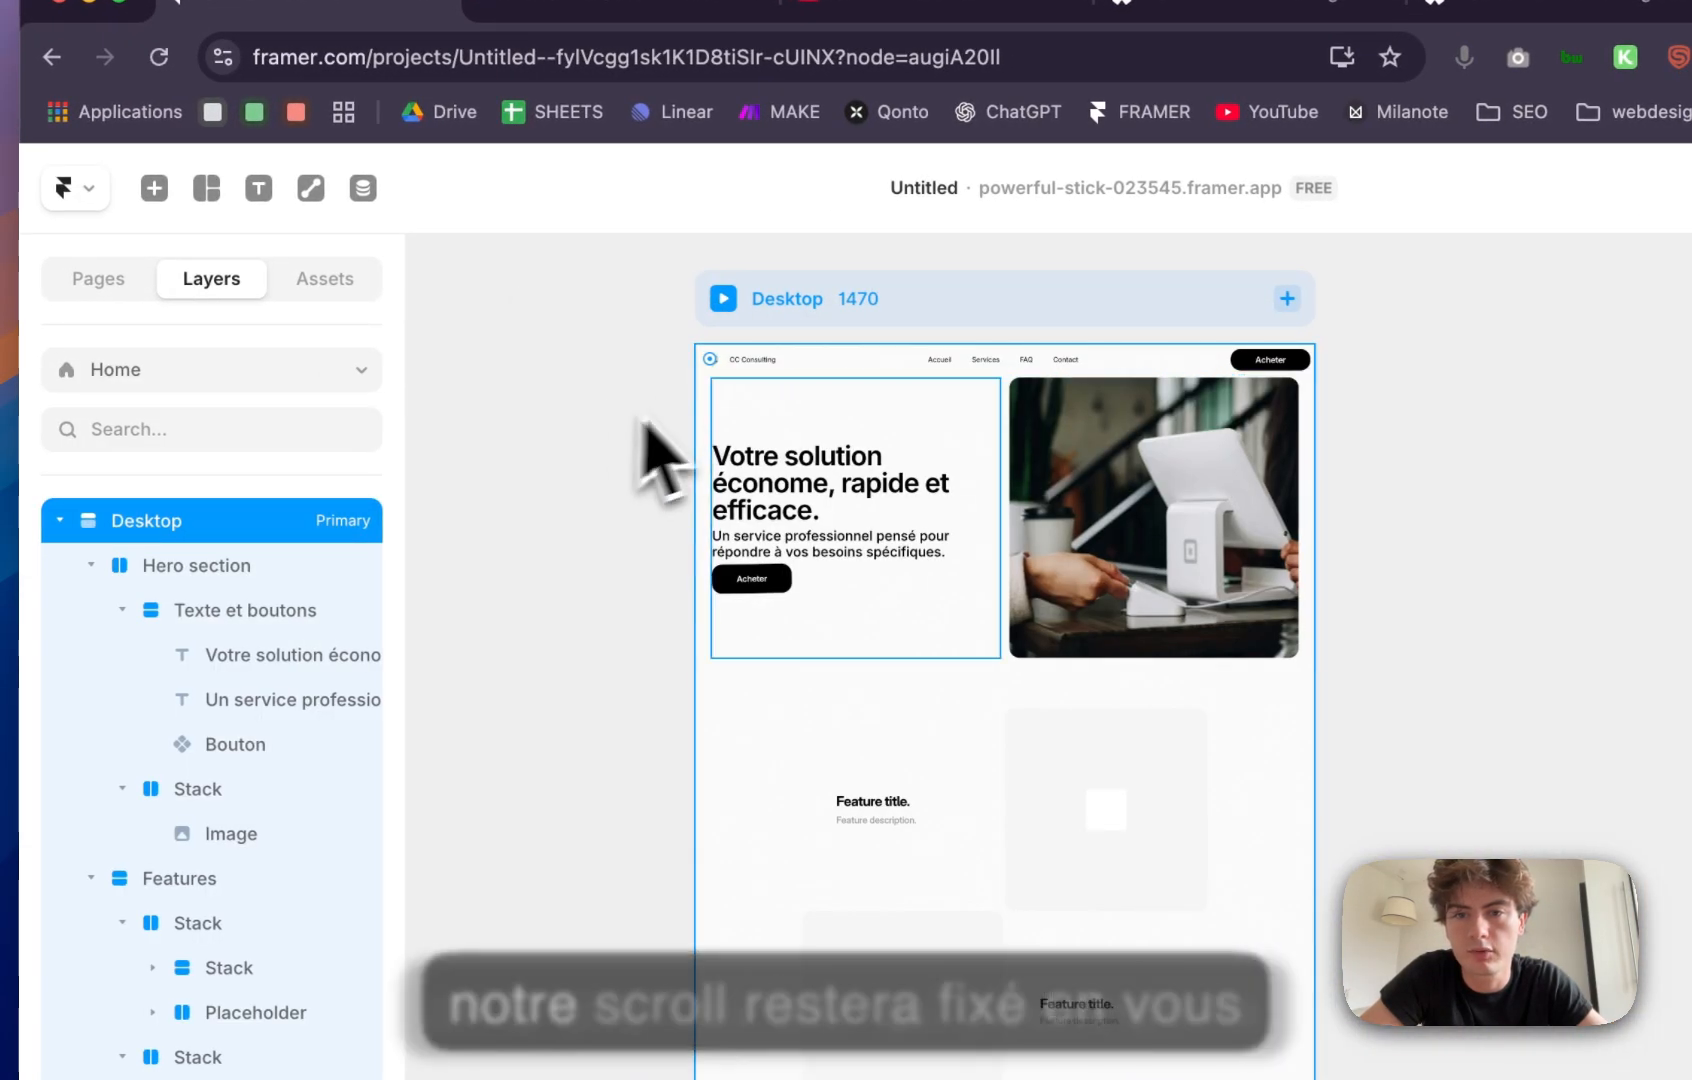
pyautogui.click(722, 300)
pyautogui.scroll(-10, 925, 793)
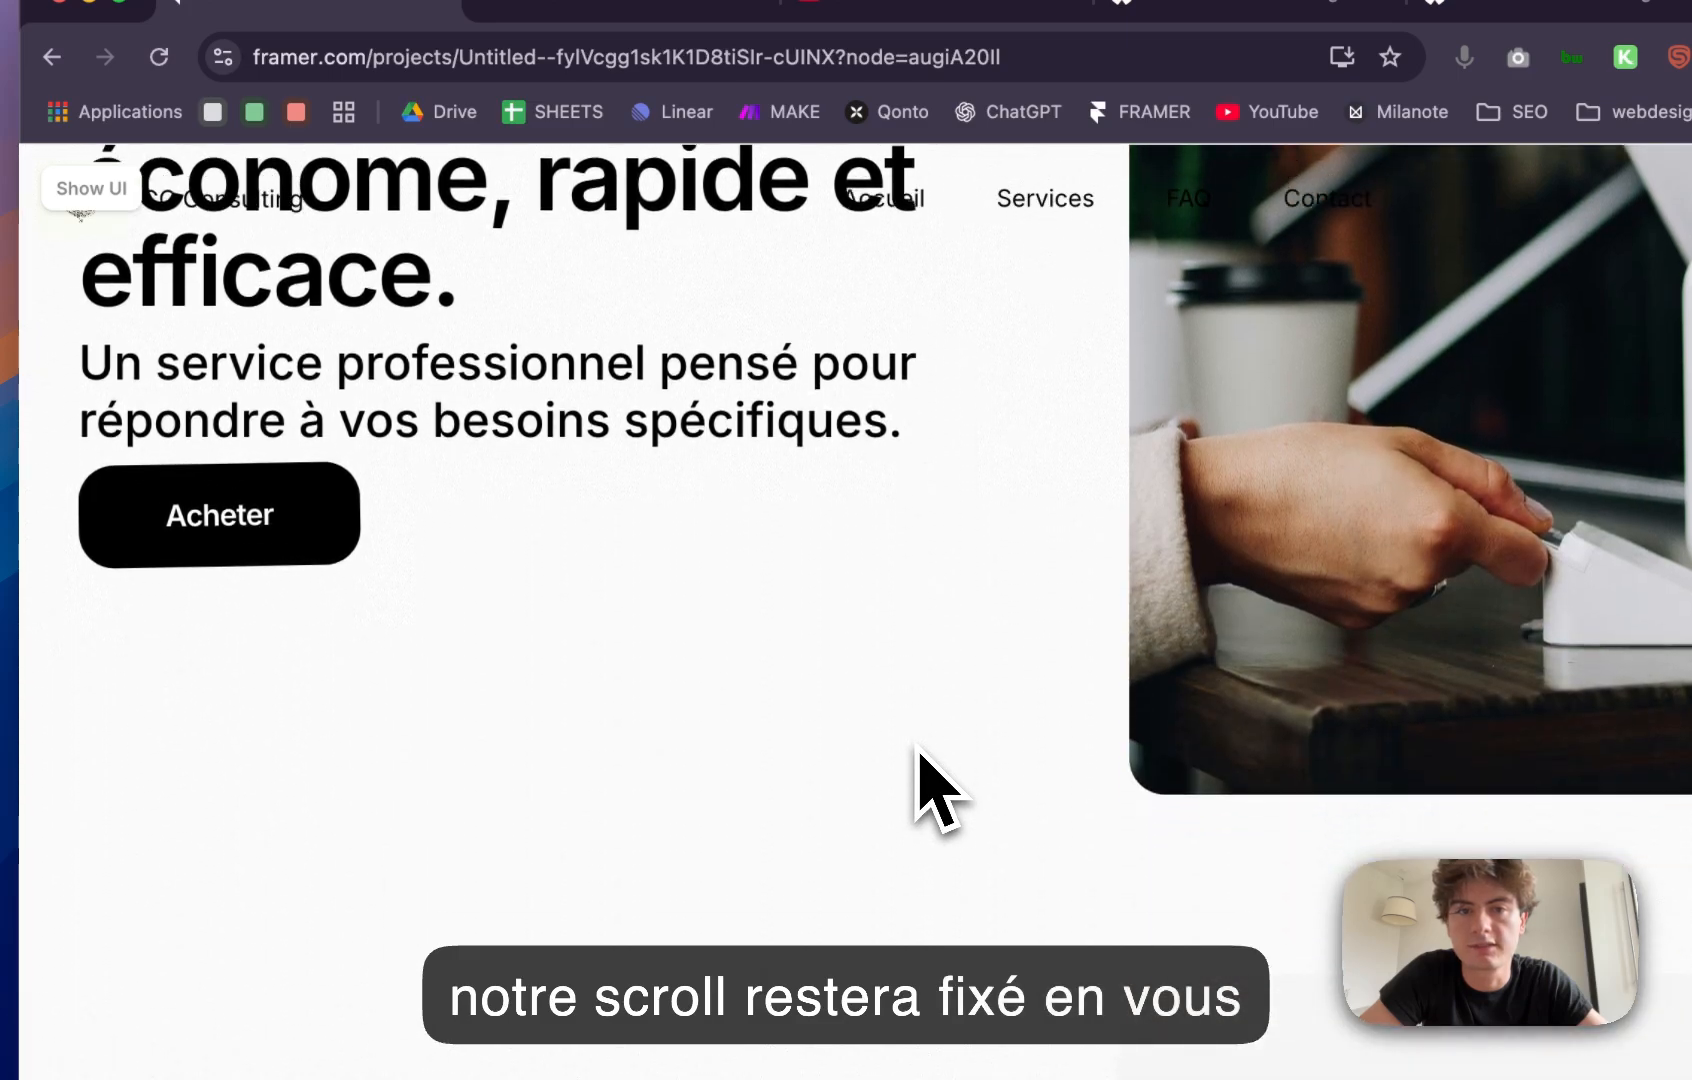
pyautogui.scroll(-10, 918, 757)
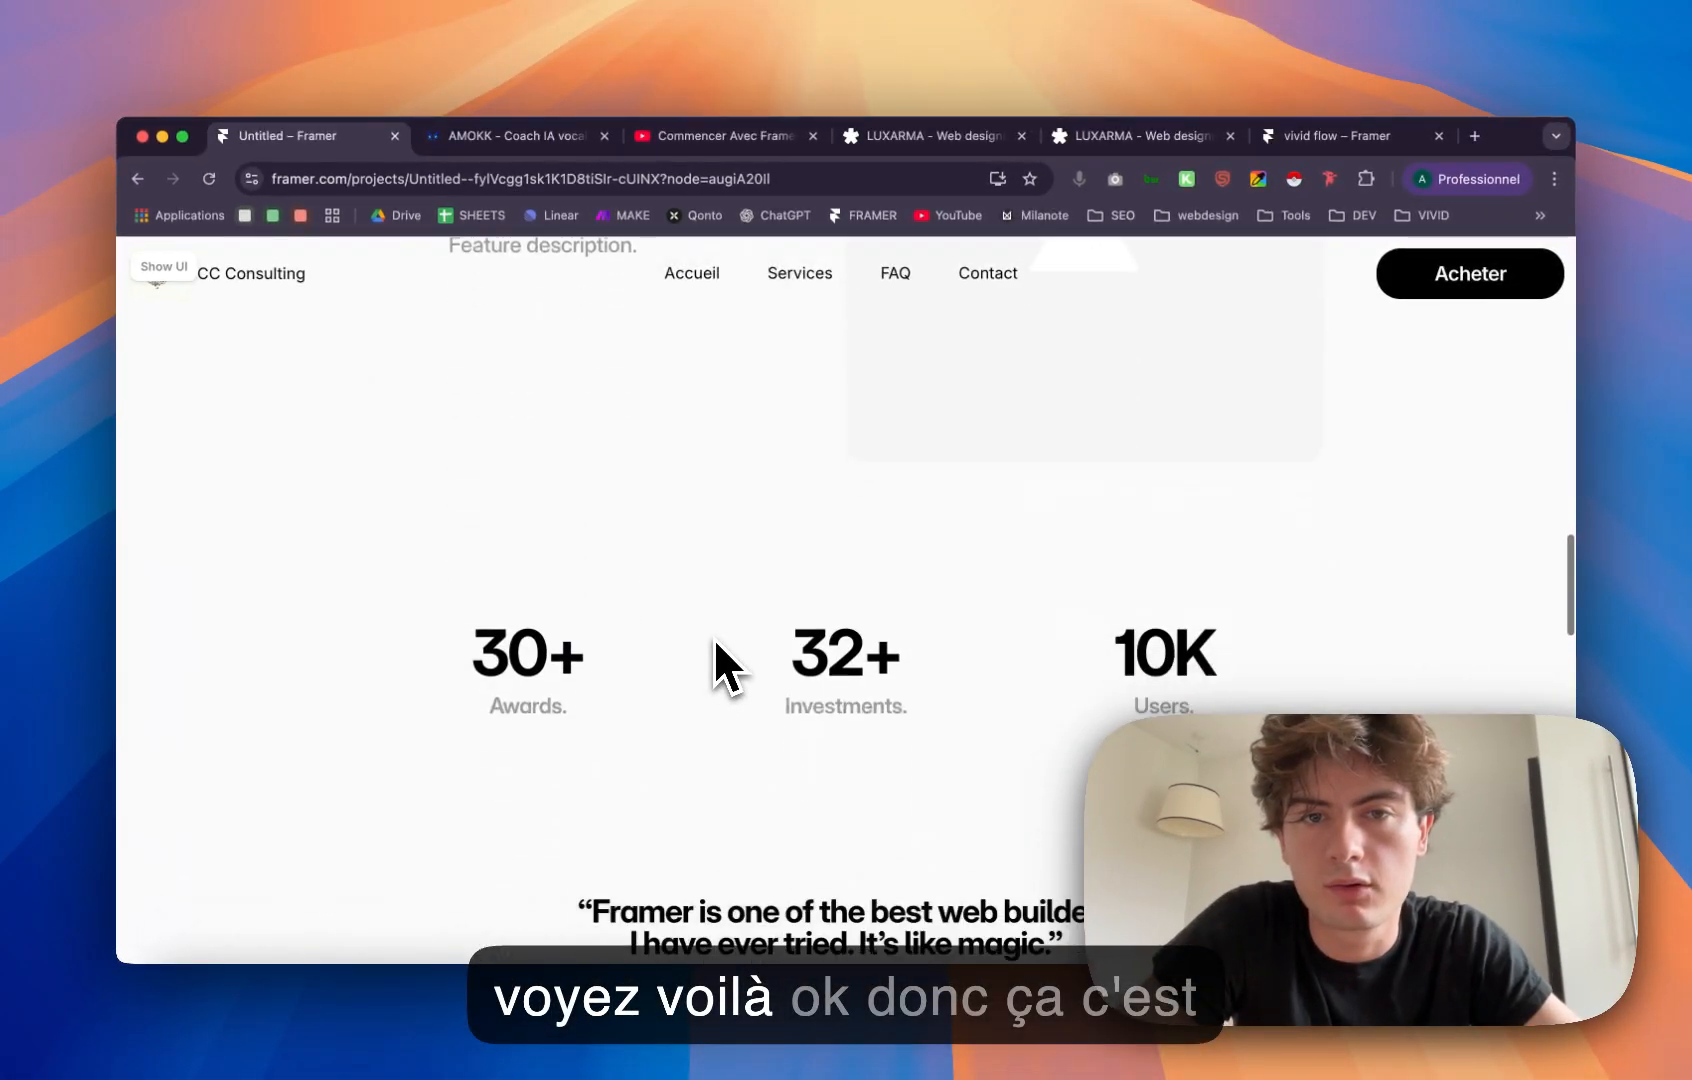
pyautogui.scroll(-10, 714, 642)
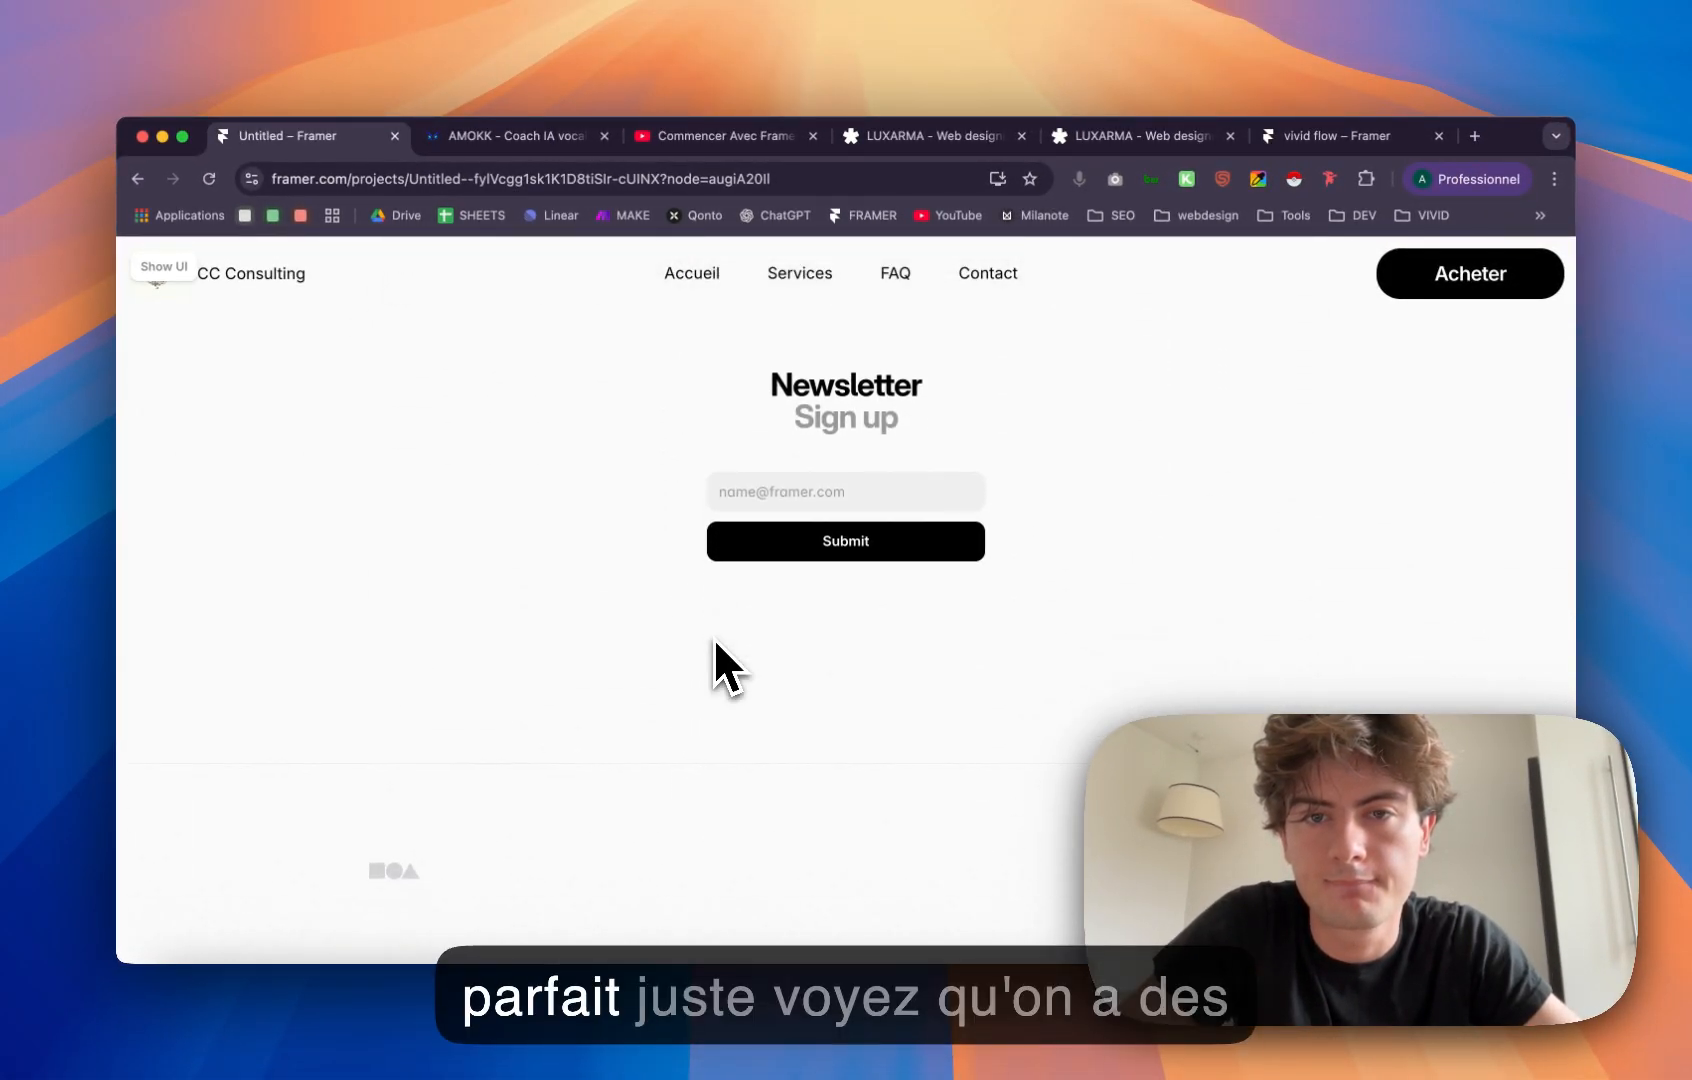
pyautogui.scroll(20, 715, 643)
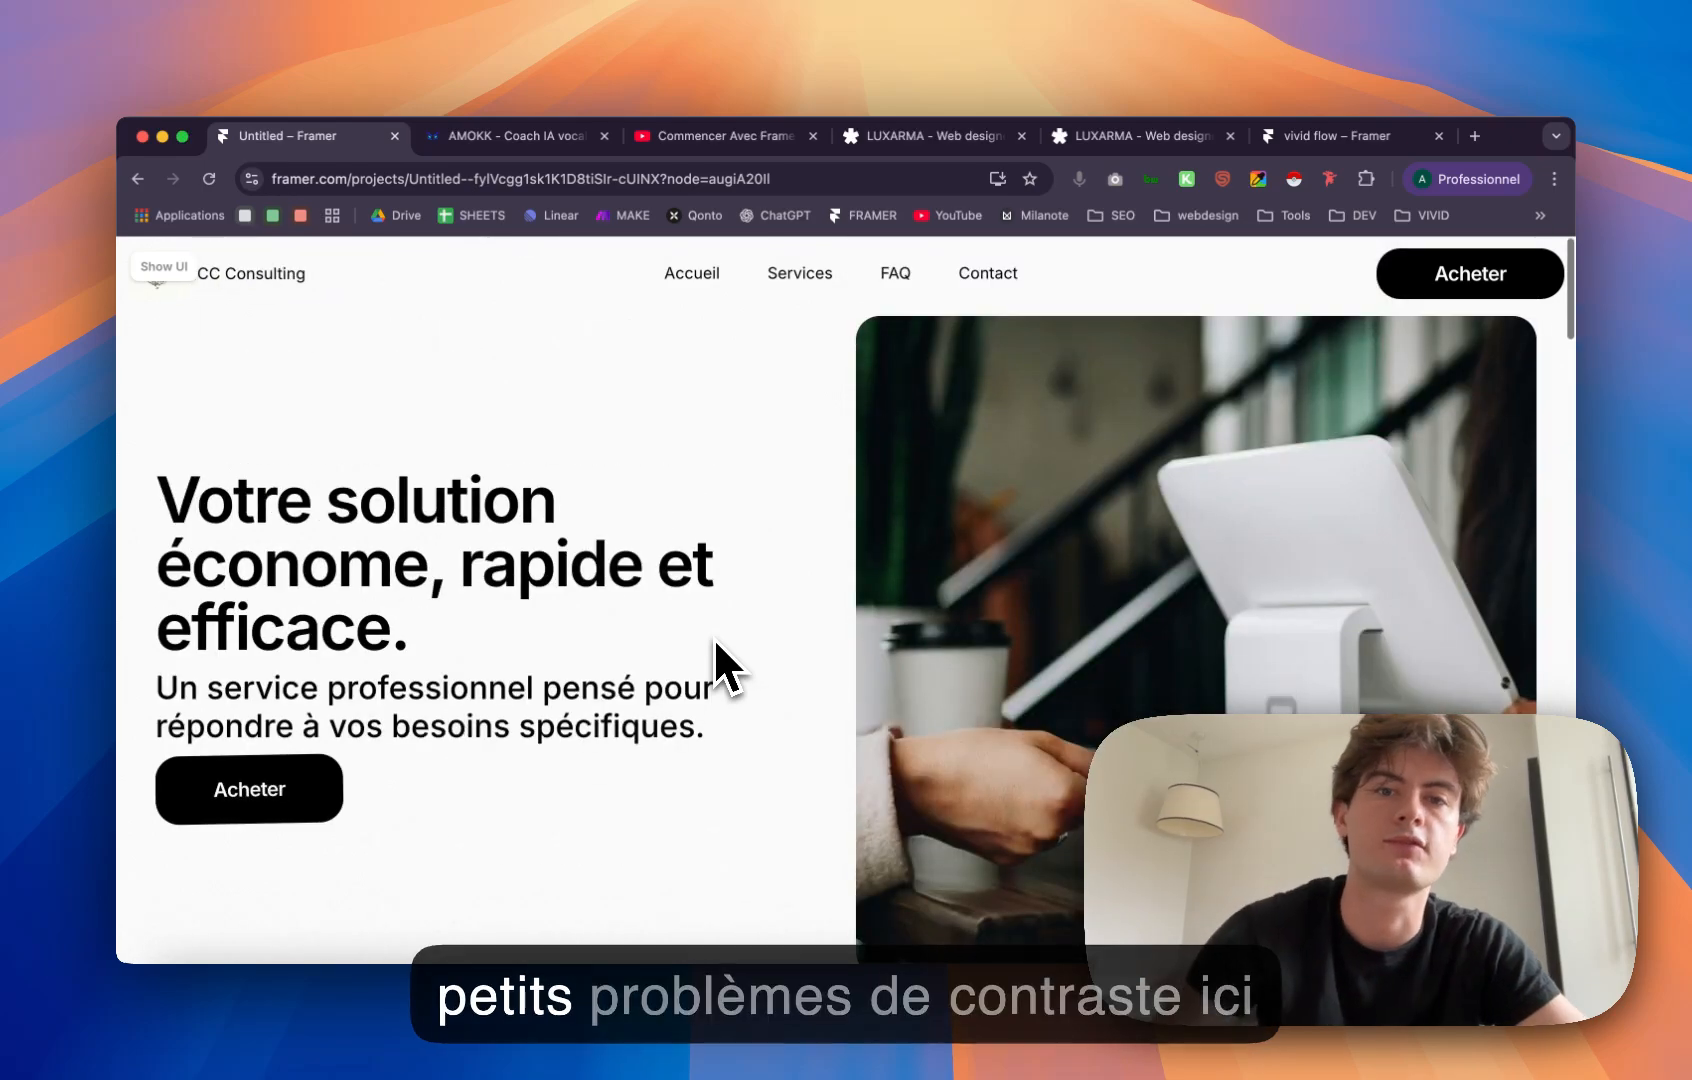
pyautogui.scroll(-1, 714, 640)
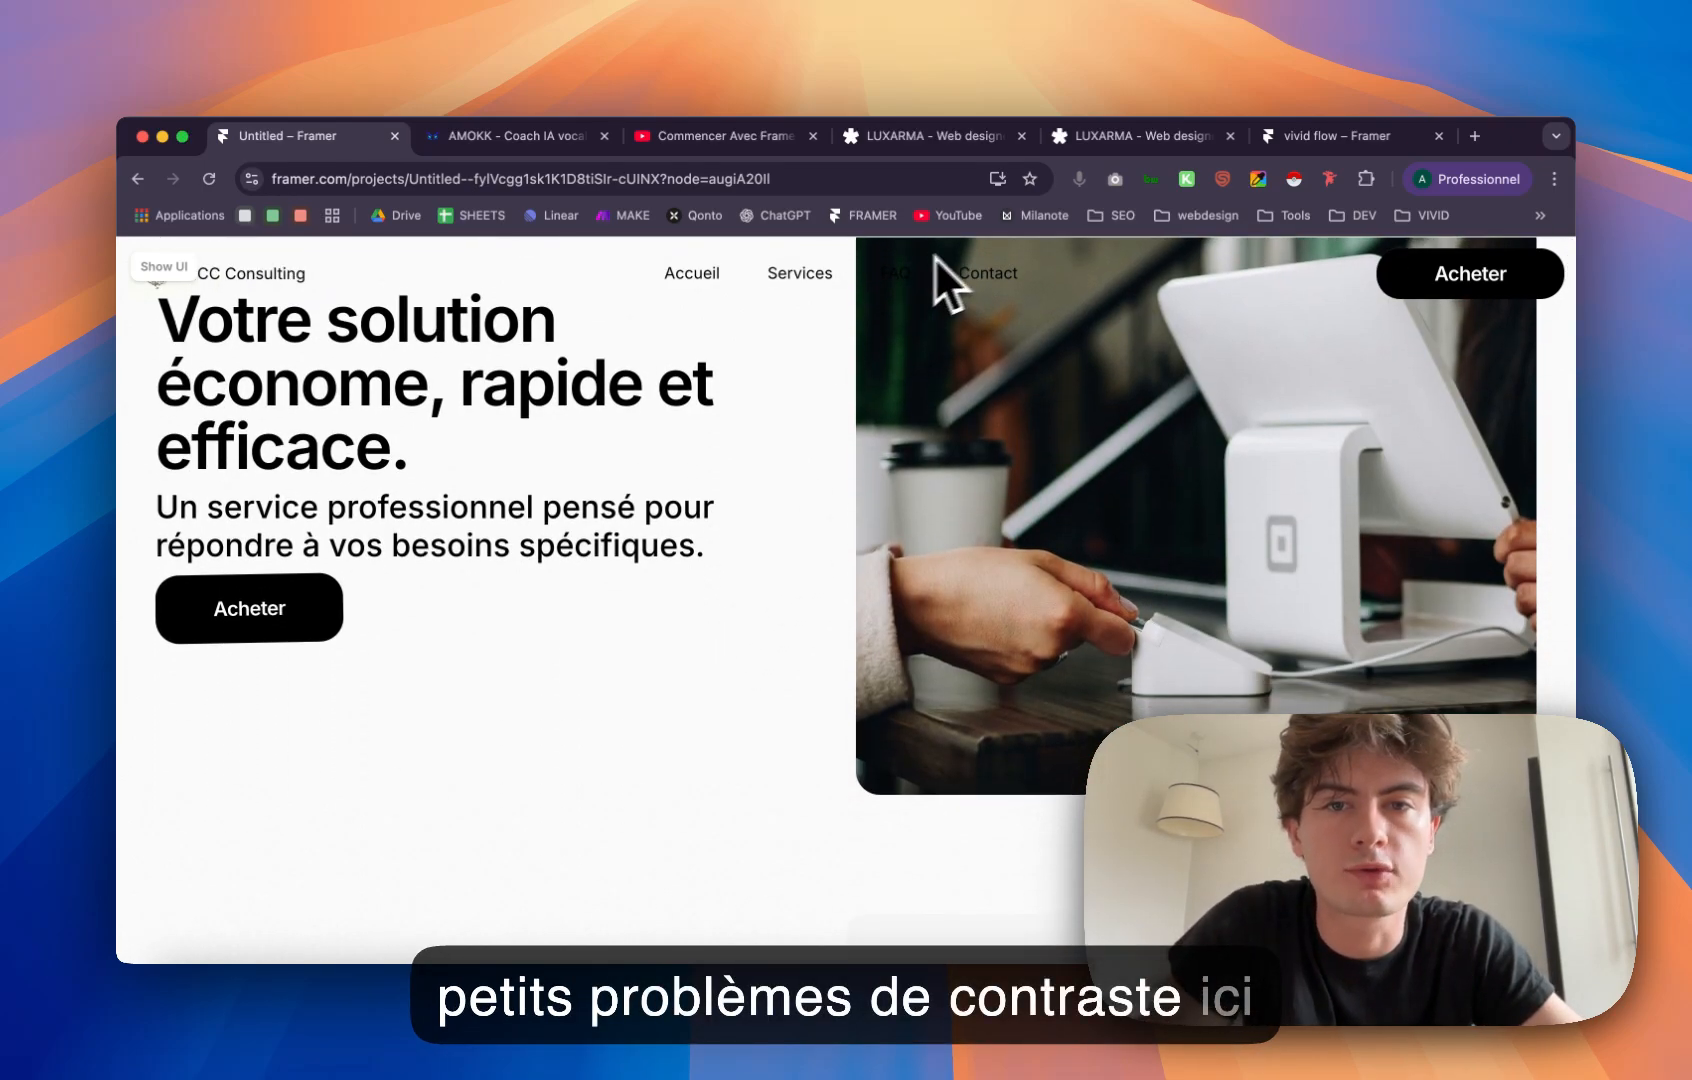
pyautogui.scroll(2, 1175, 350)
pyautogui.press('Escape')
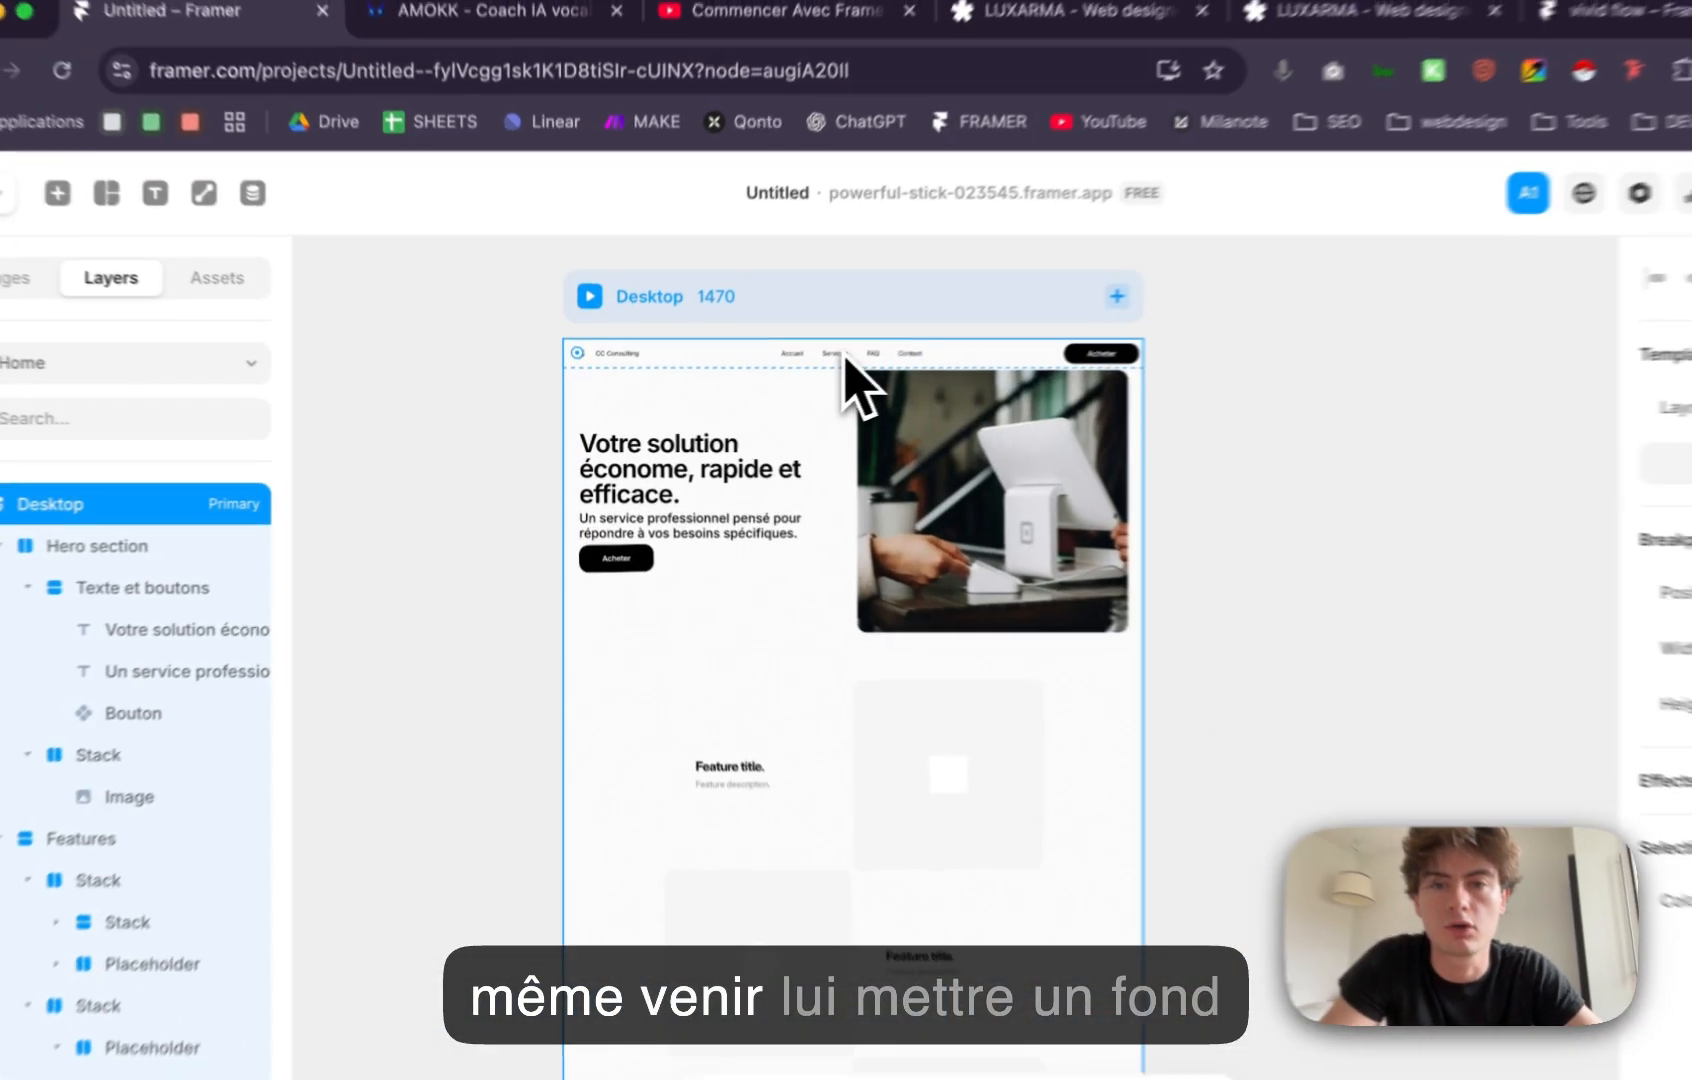
# Step: Open the Nav component from the layout template and give its primary variant a white fill
pyautogui.doubleClick(845, 357)
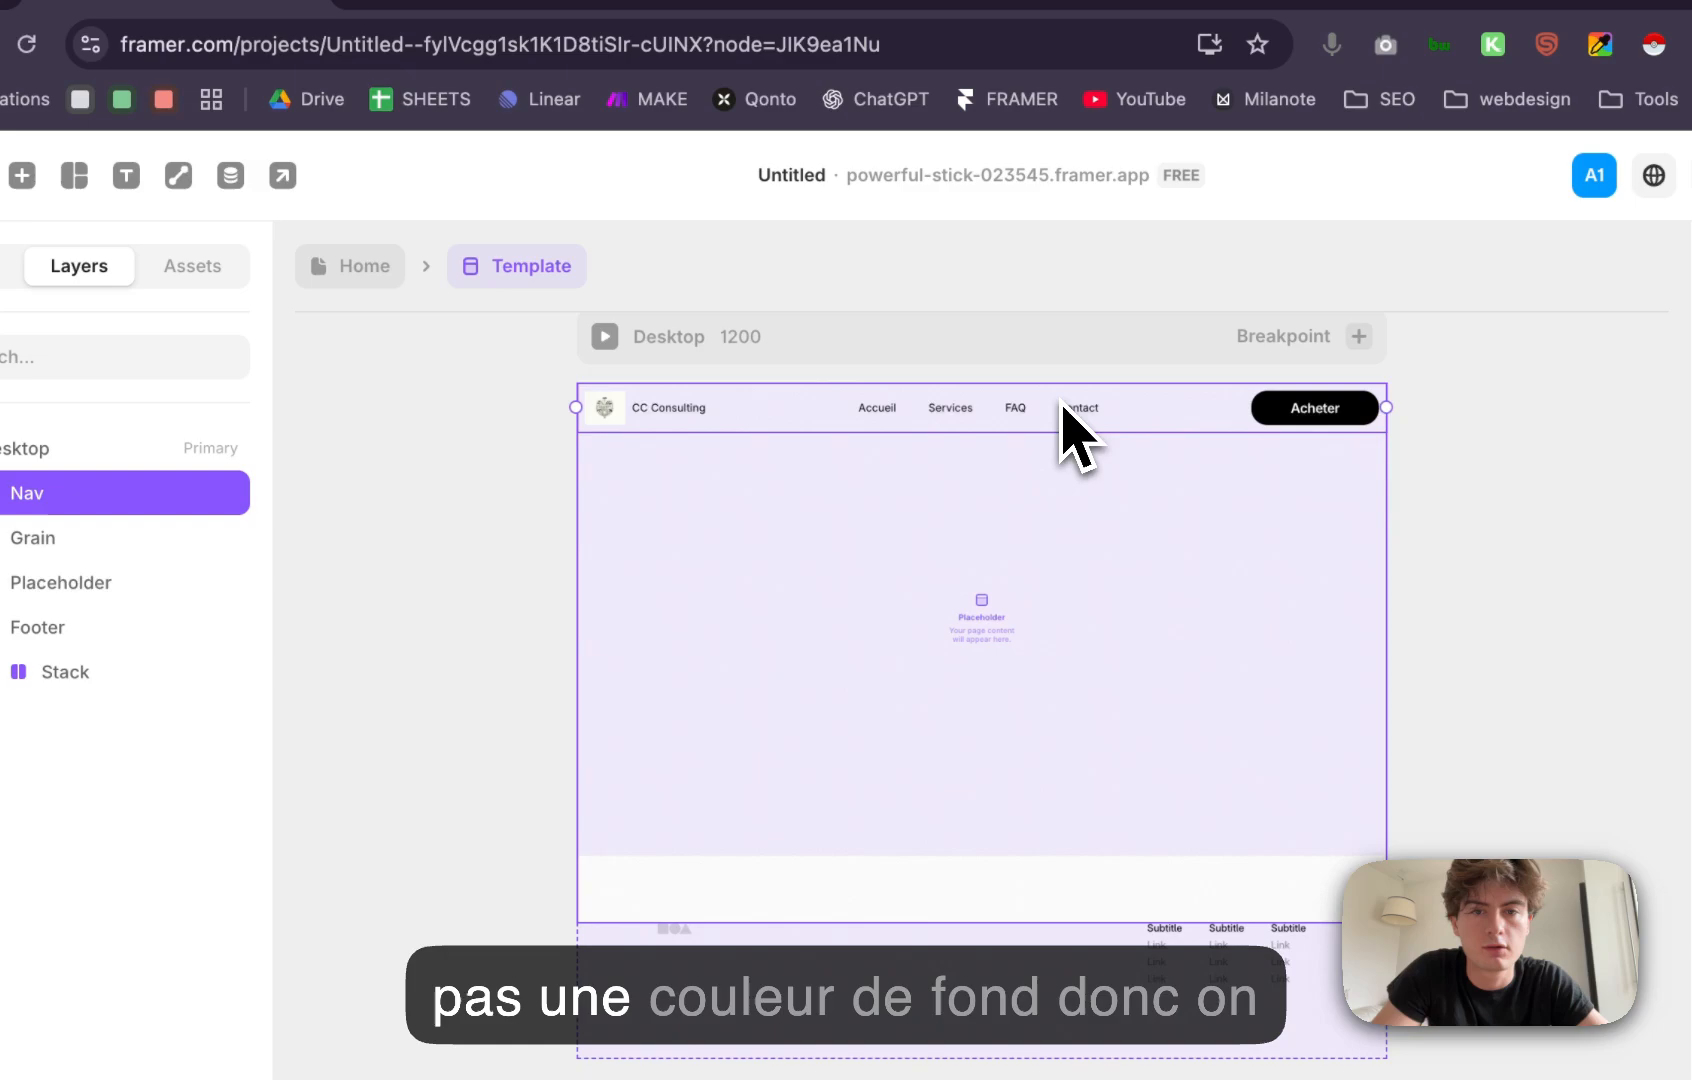
pyautogui.doubleClick(1063, 404)
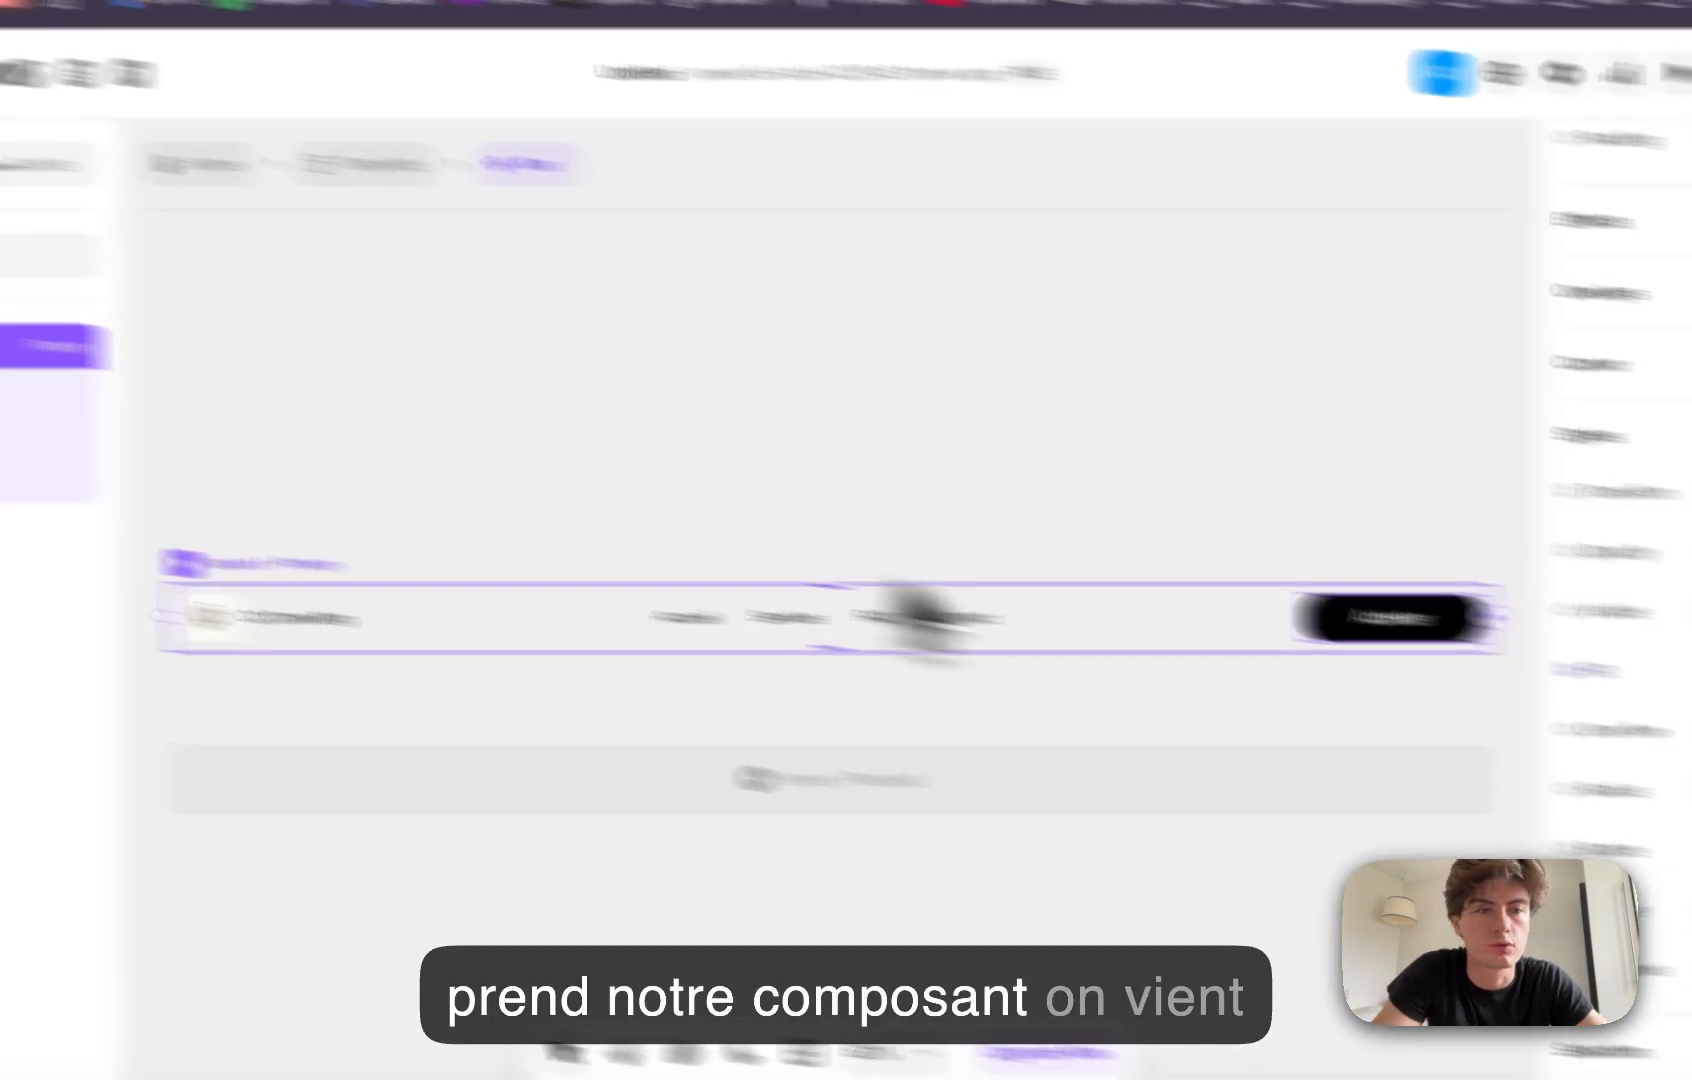
pyautogui.scroll(-6, 1345, 655)
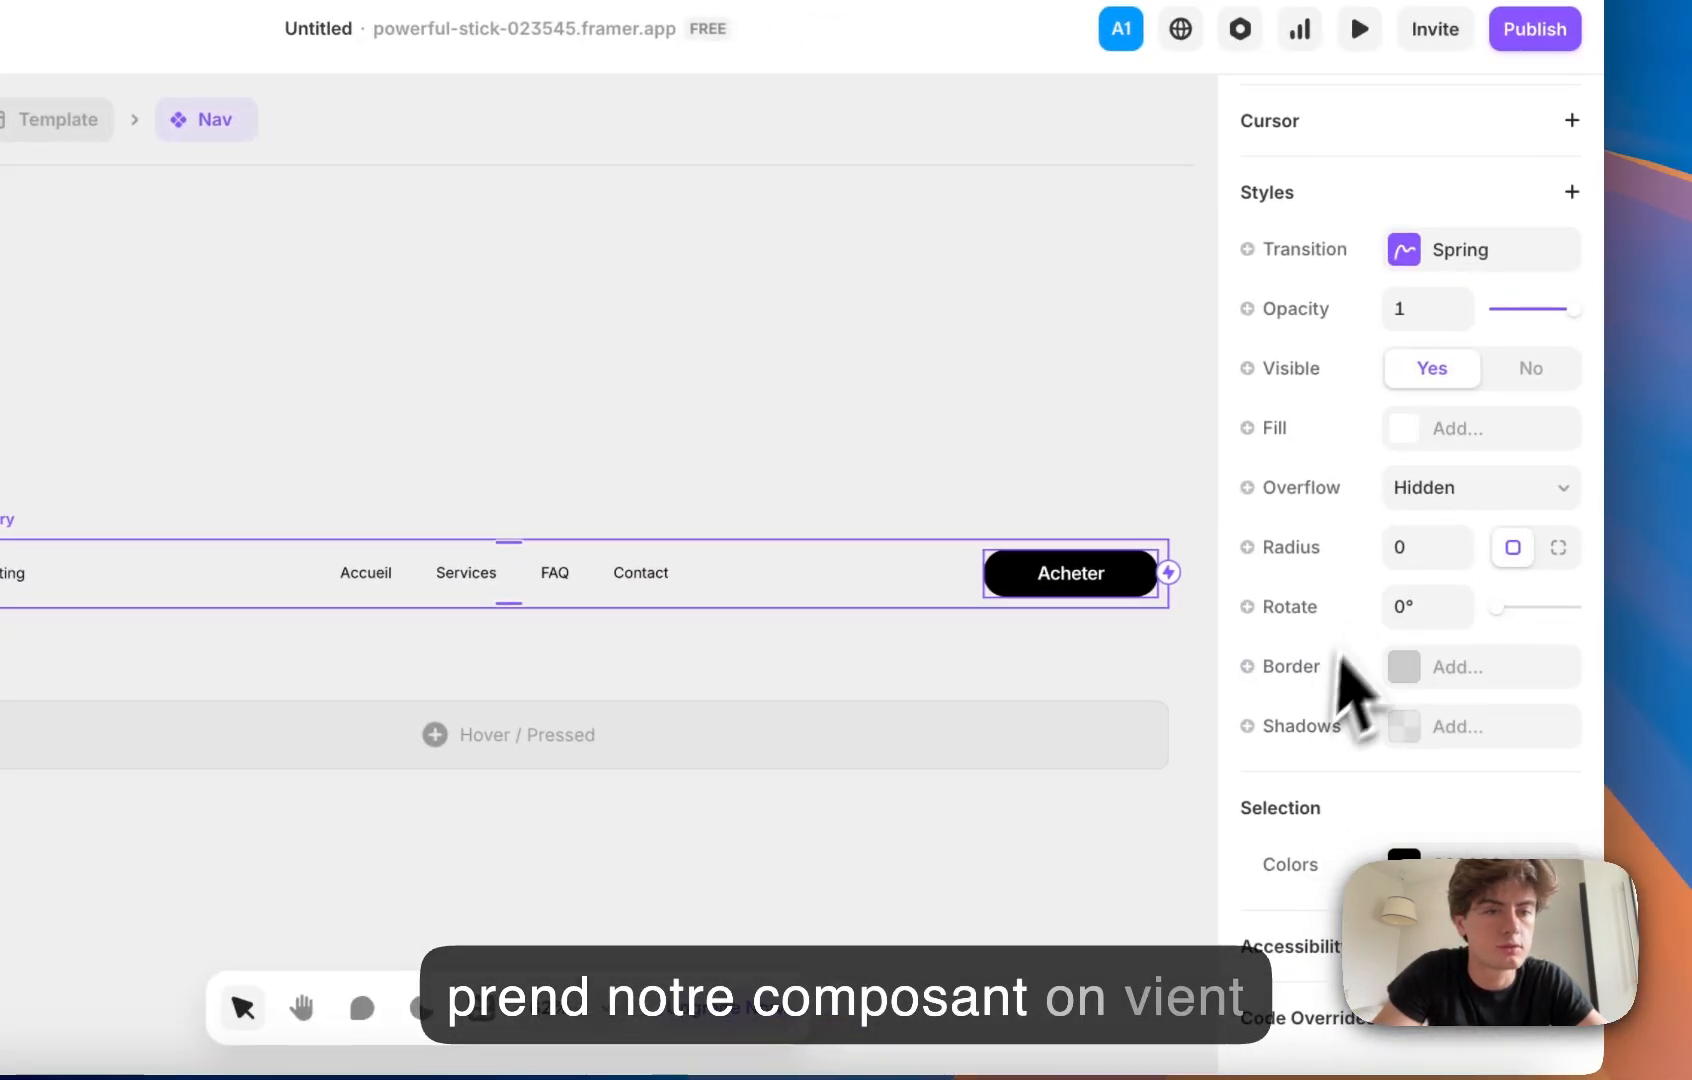
pyautogui.click(1443, 470)
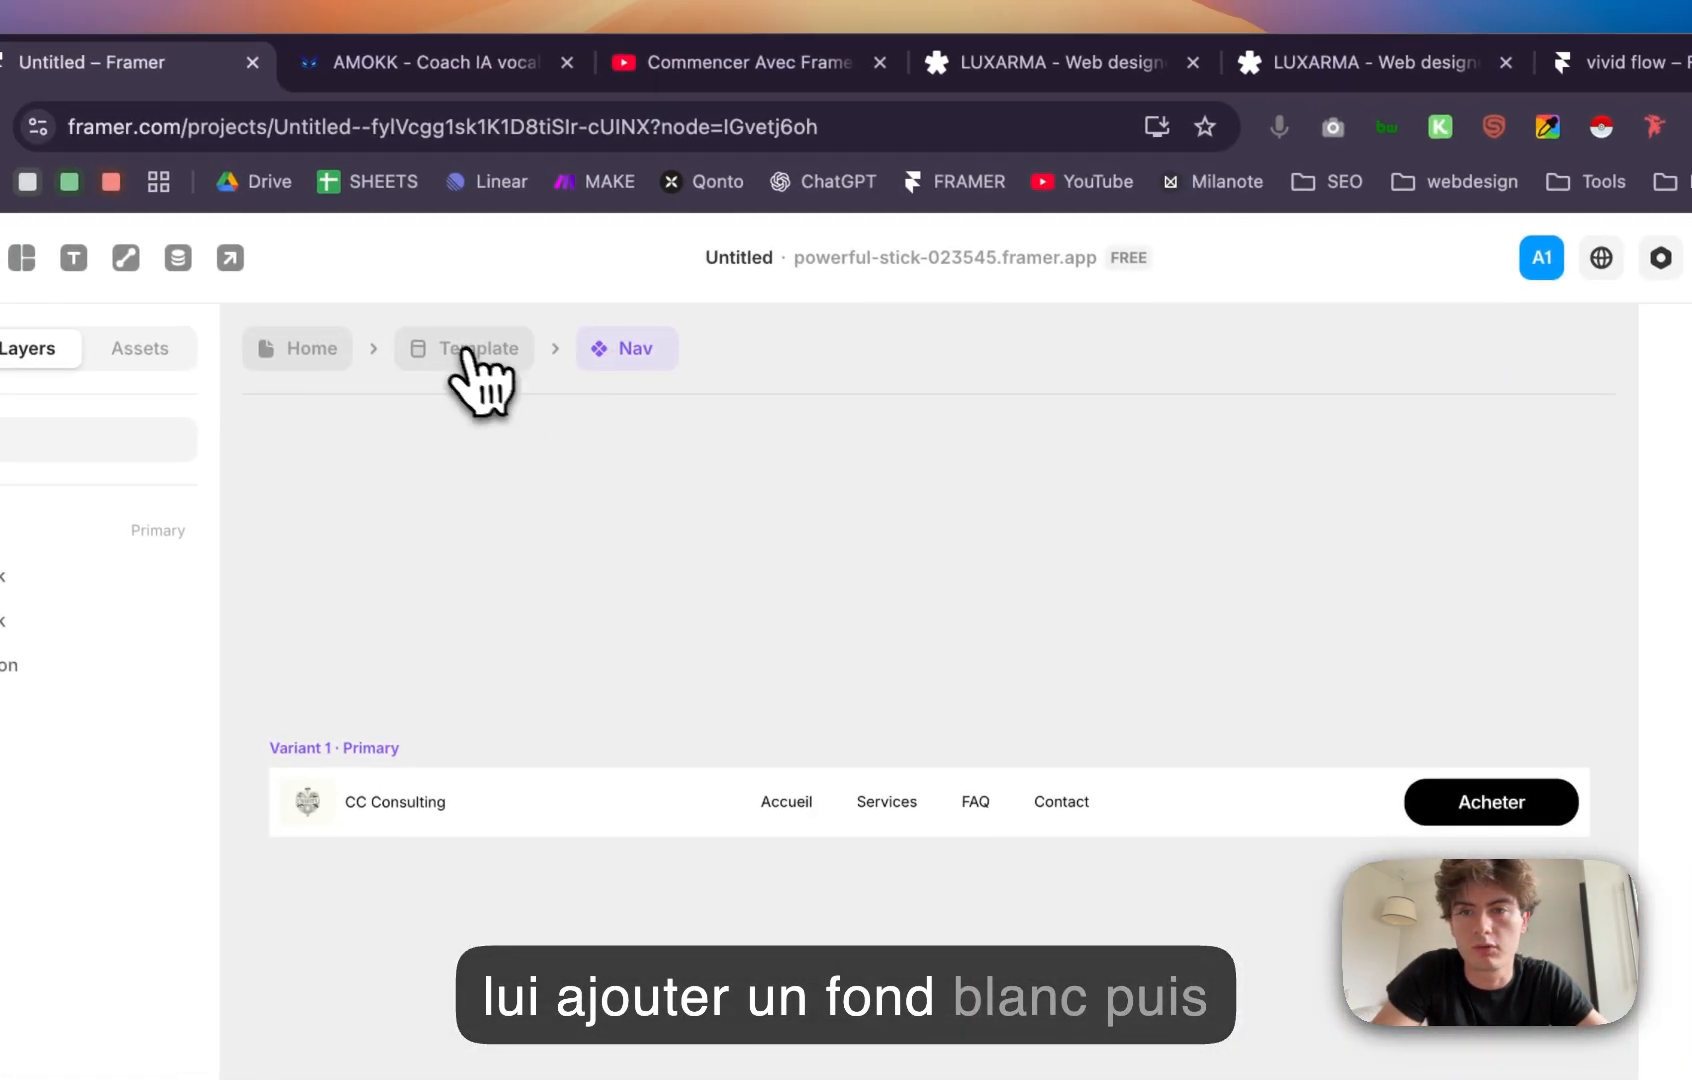
# Step: Go back to the Home page and preview it, scrolling down to the FAQ to check the navigation bar's background and links
pyautogui.click(36, 151)
pyautogui.click(365, 340)
pyautogui.click(586, 353)
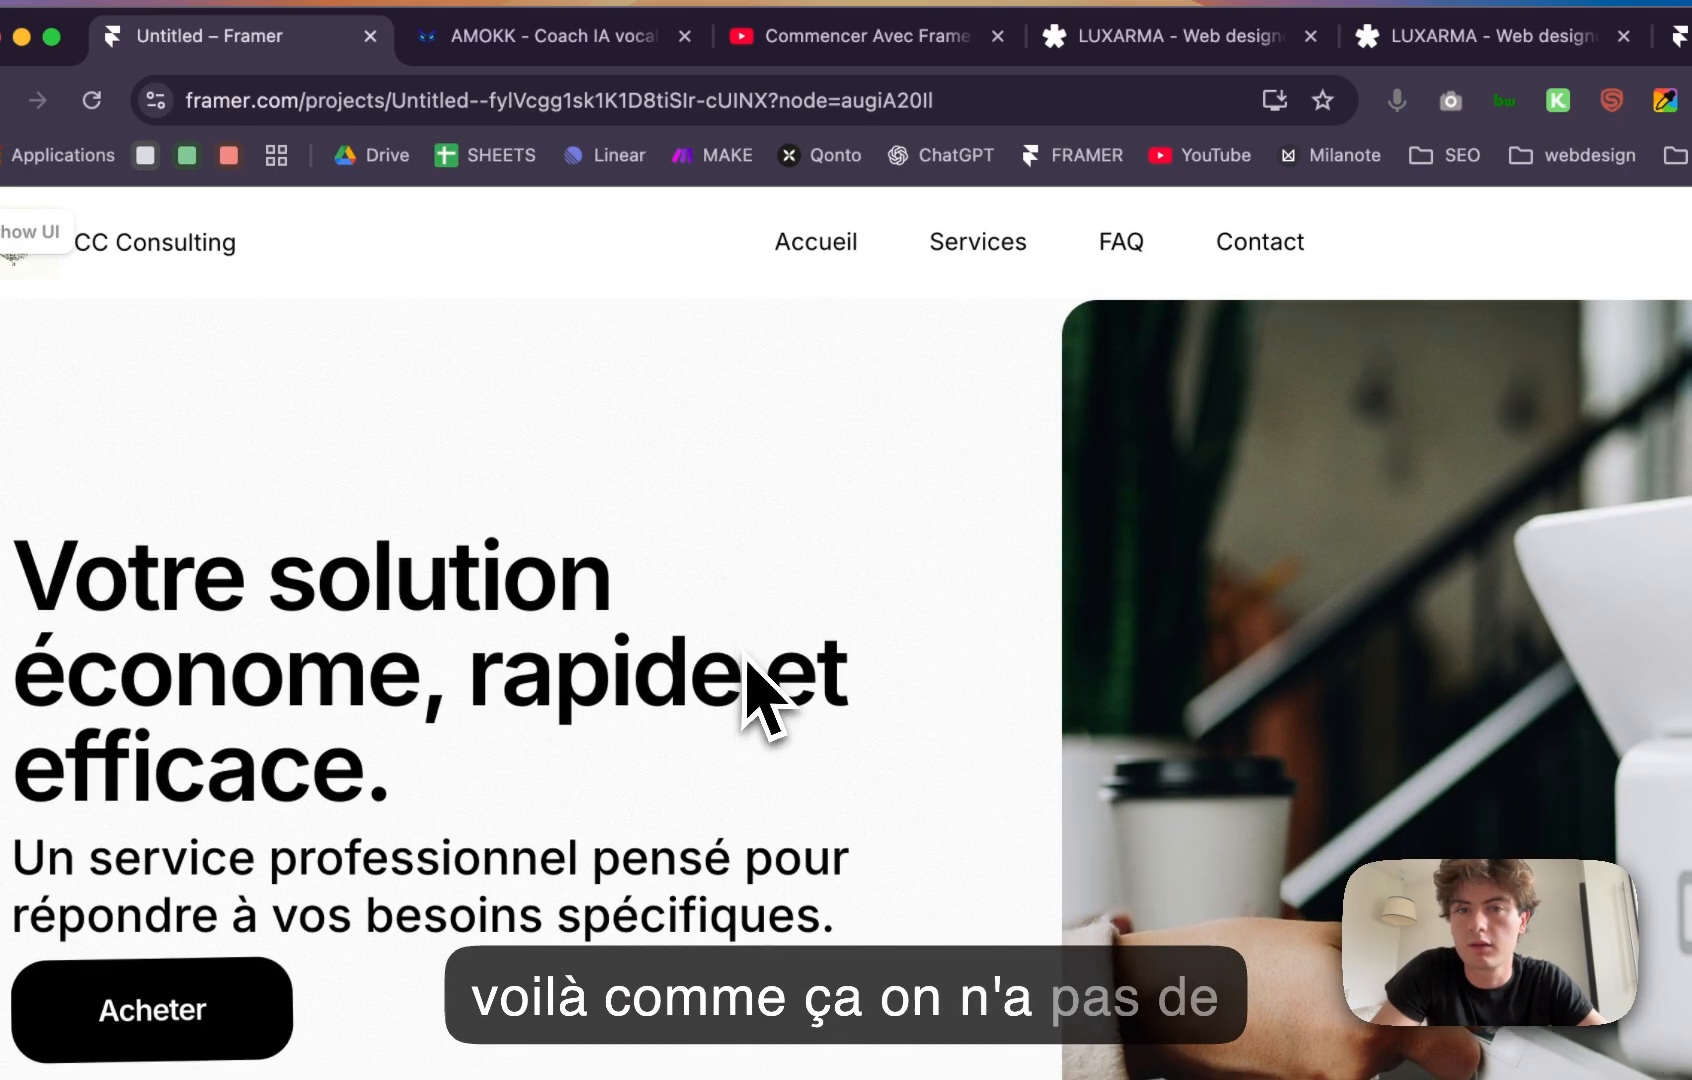
pyautogui.scroll(-15, 748, 665)
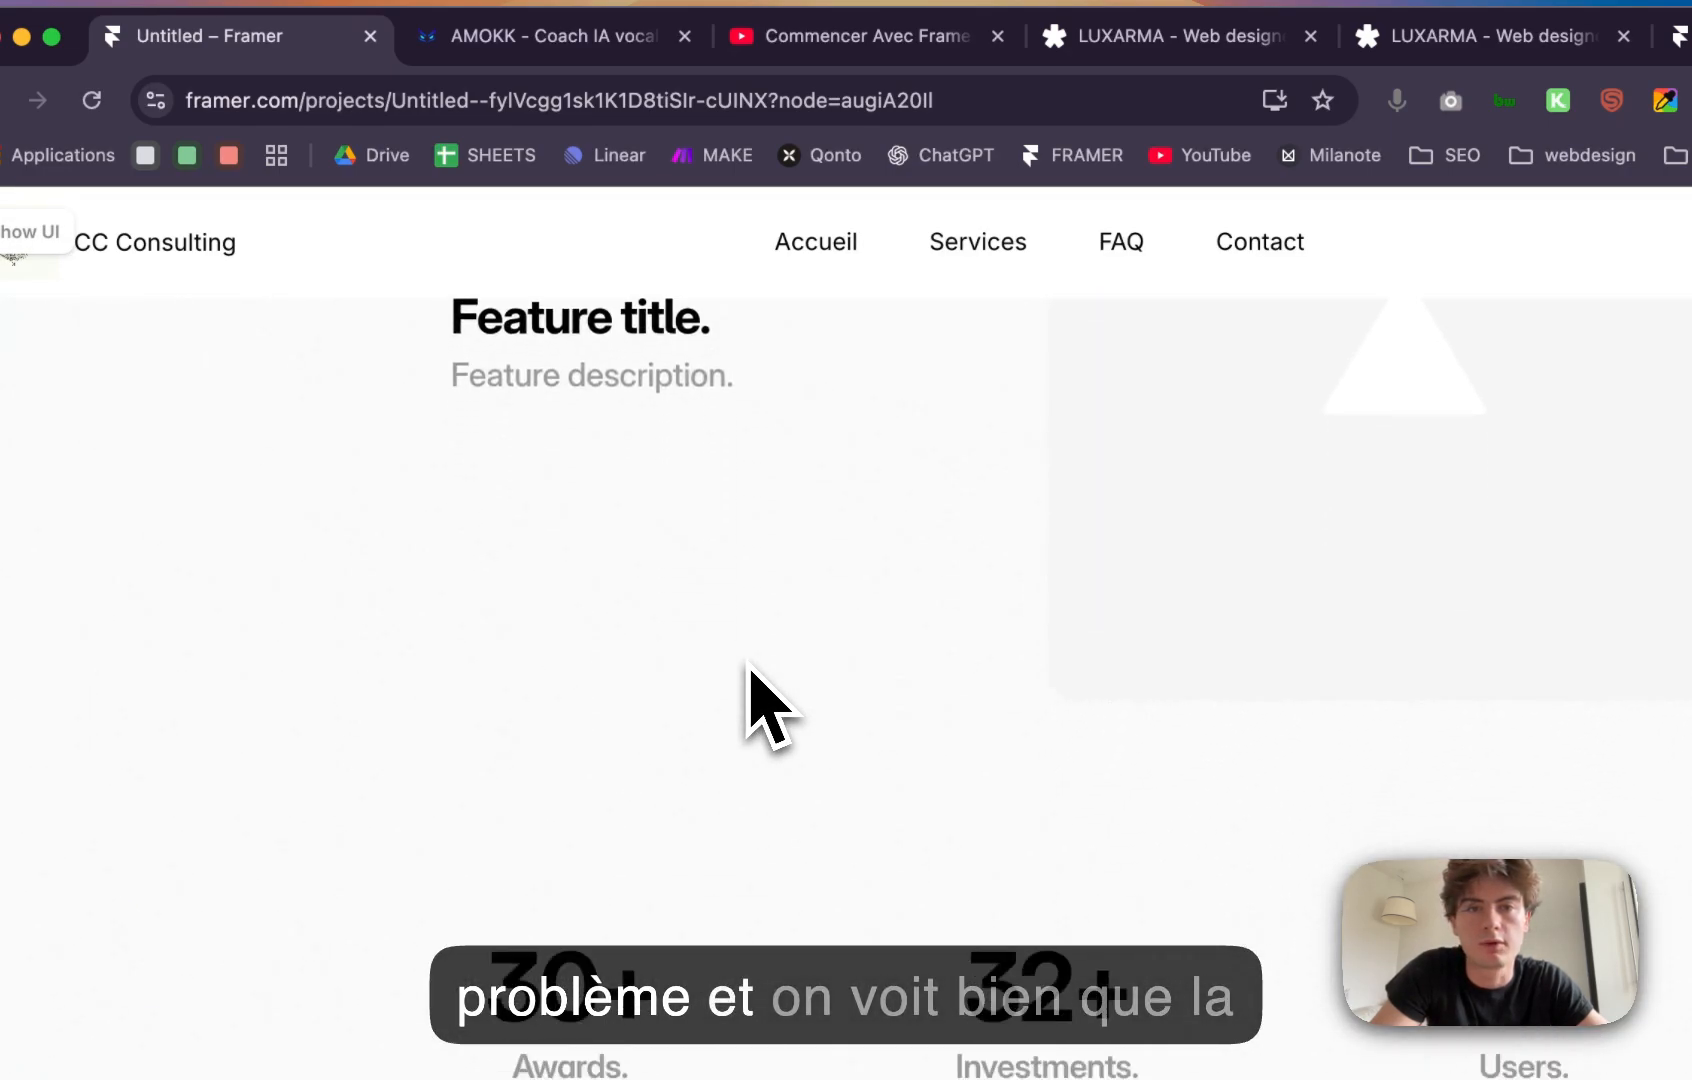
pyautogui.scroll(-3, 750, 670)
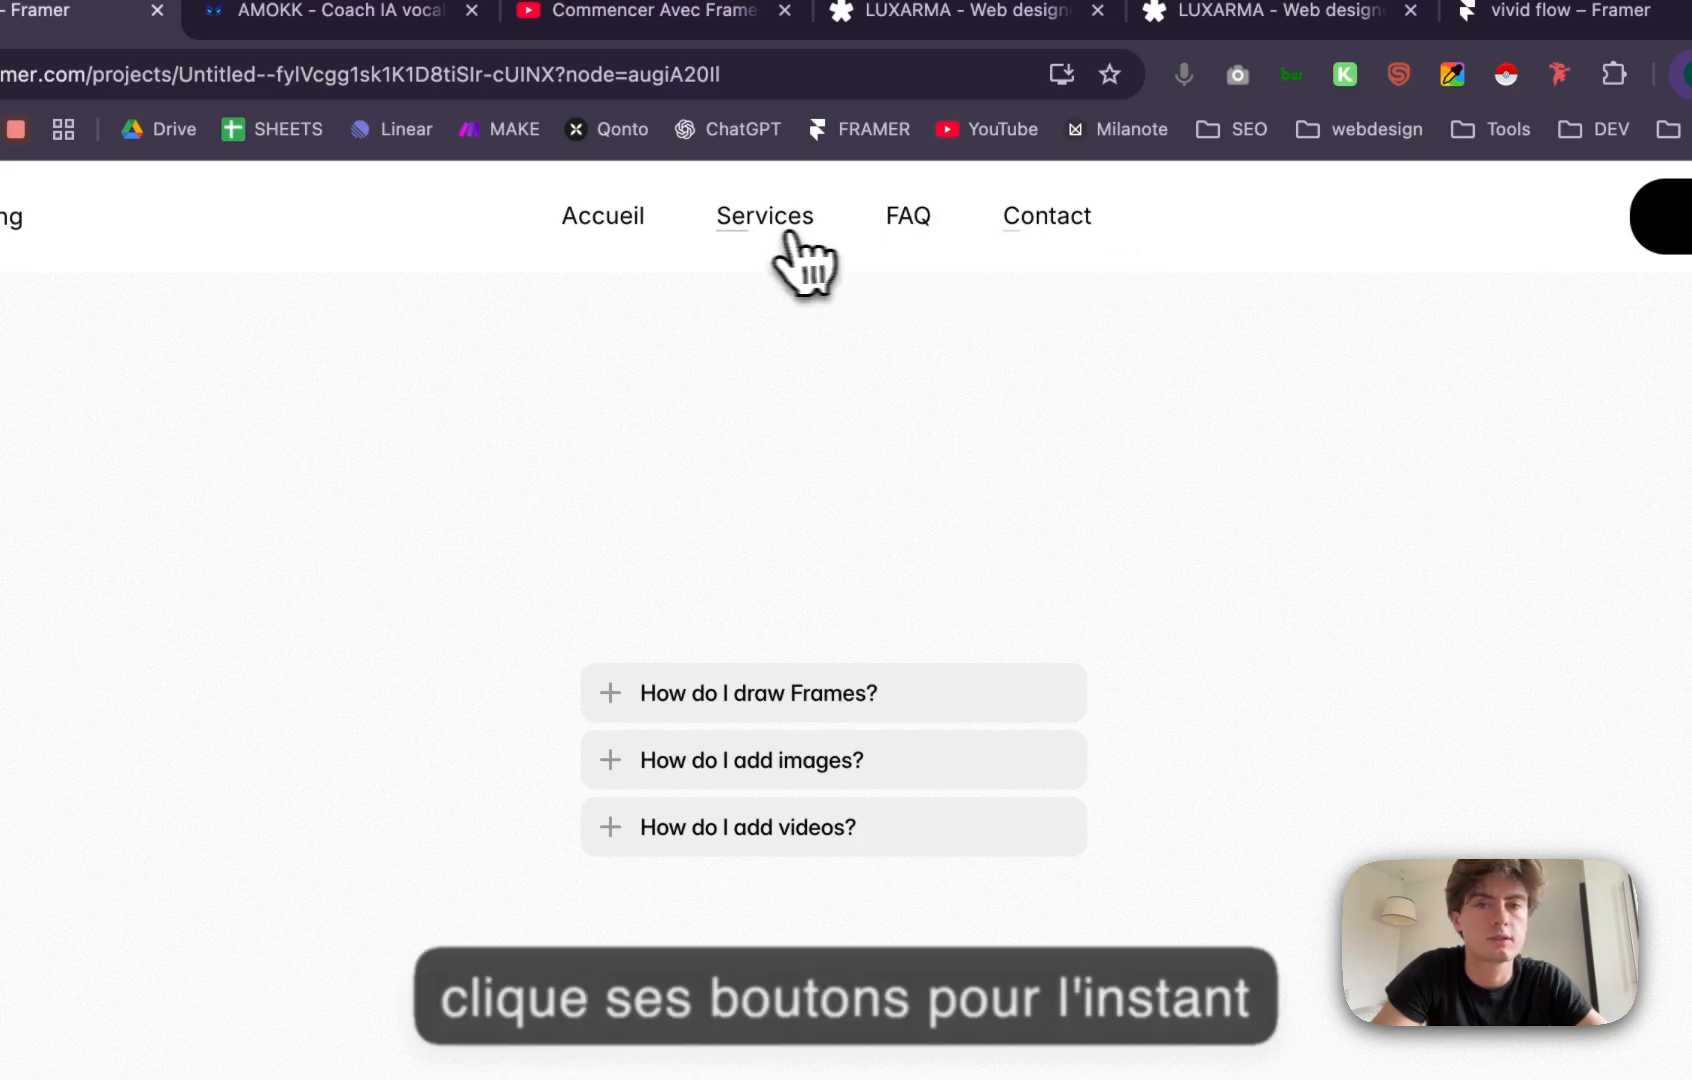
pyautogui.press('Escape')
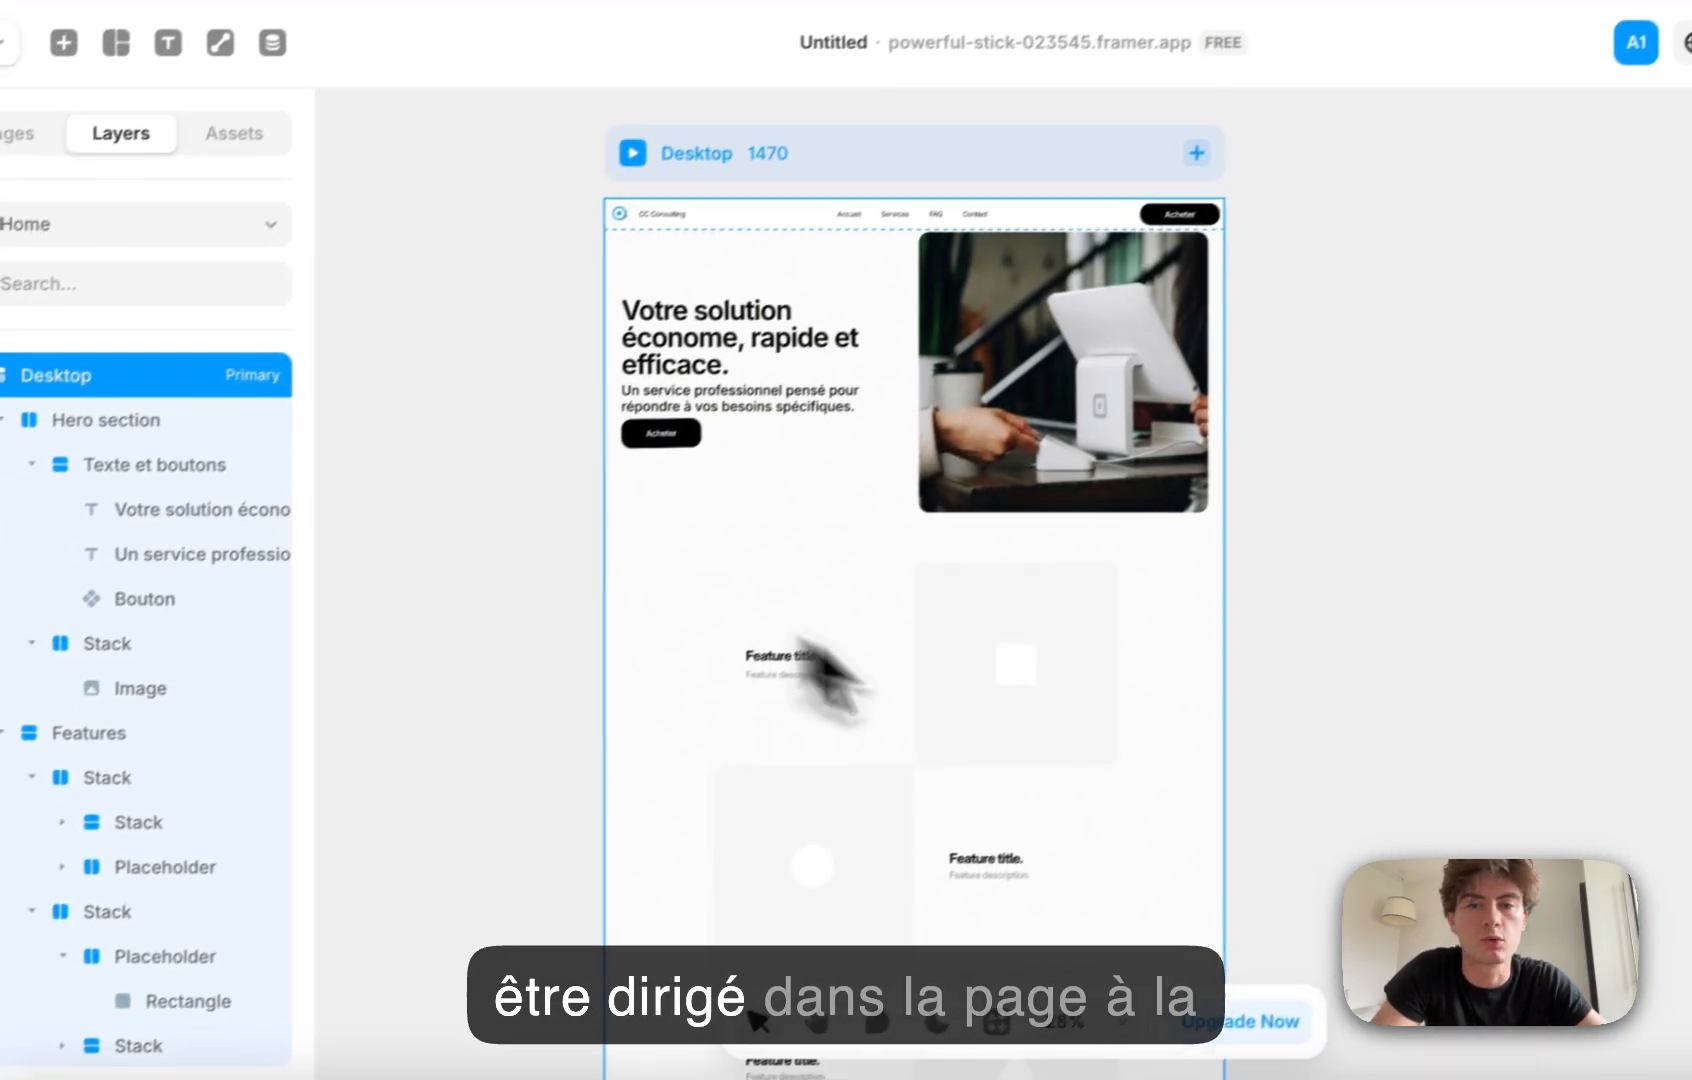
# Step: Make the Hero section a named scroll section
pyautogui.scroll(-2, 780, 690)
pyautogui.scroll(3, 720, 690)
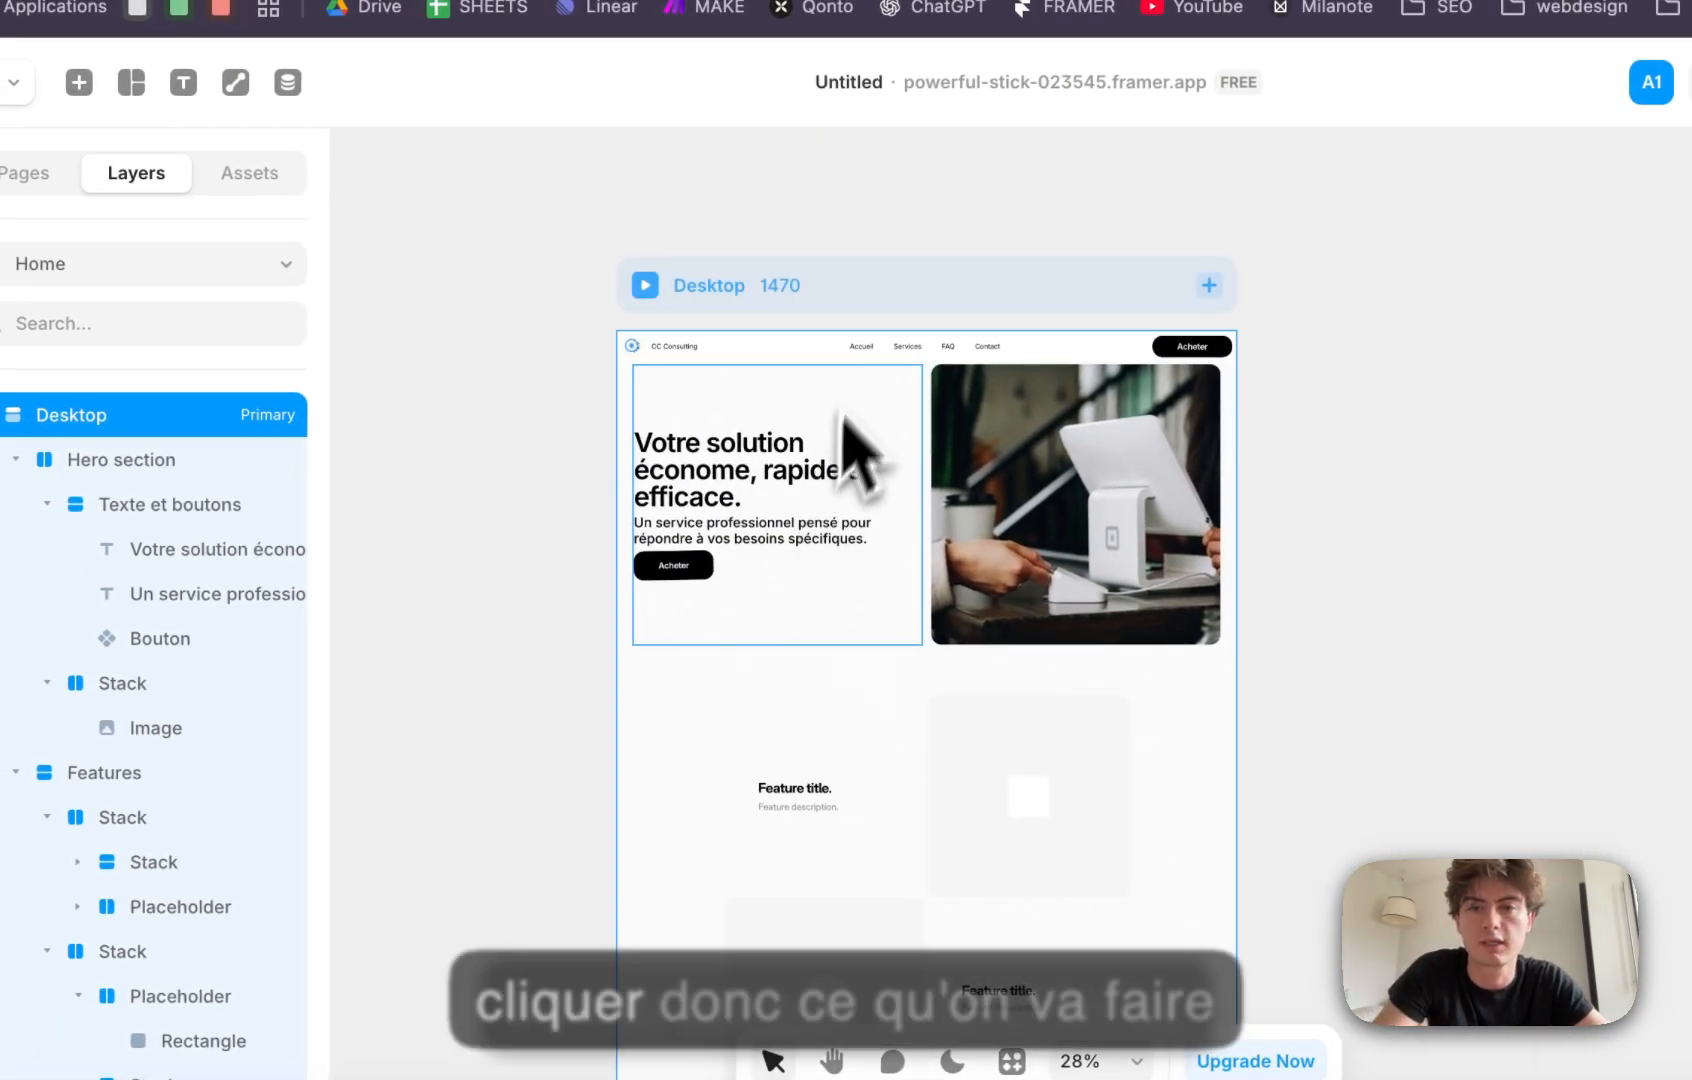
pyautogui.click(679, 660)
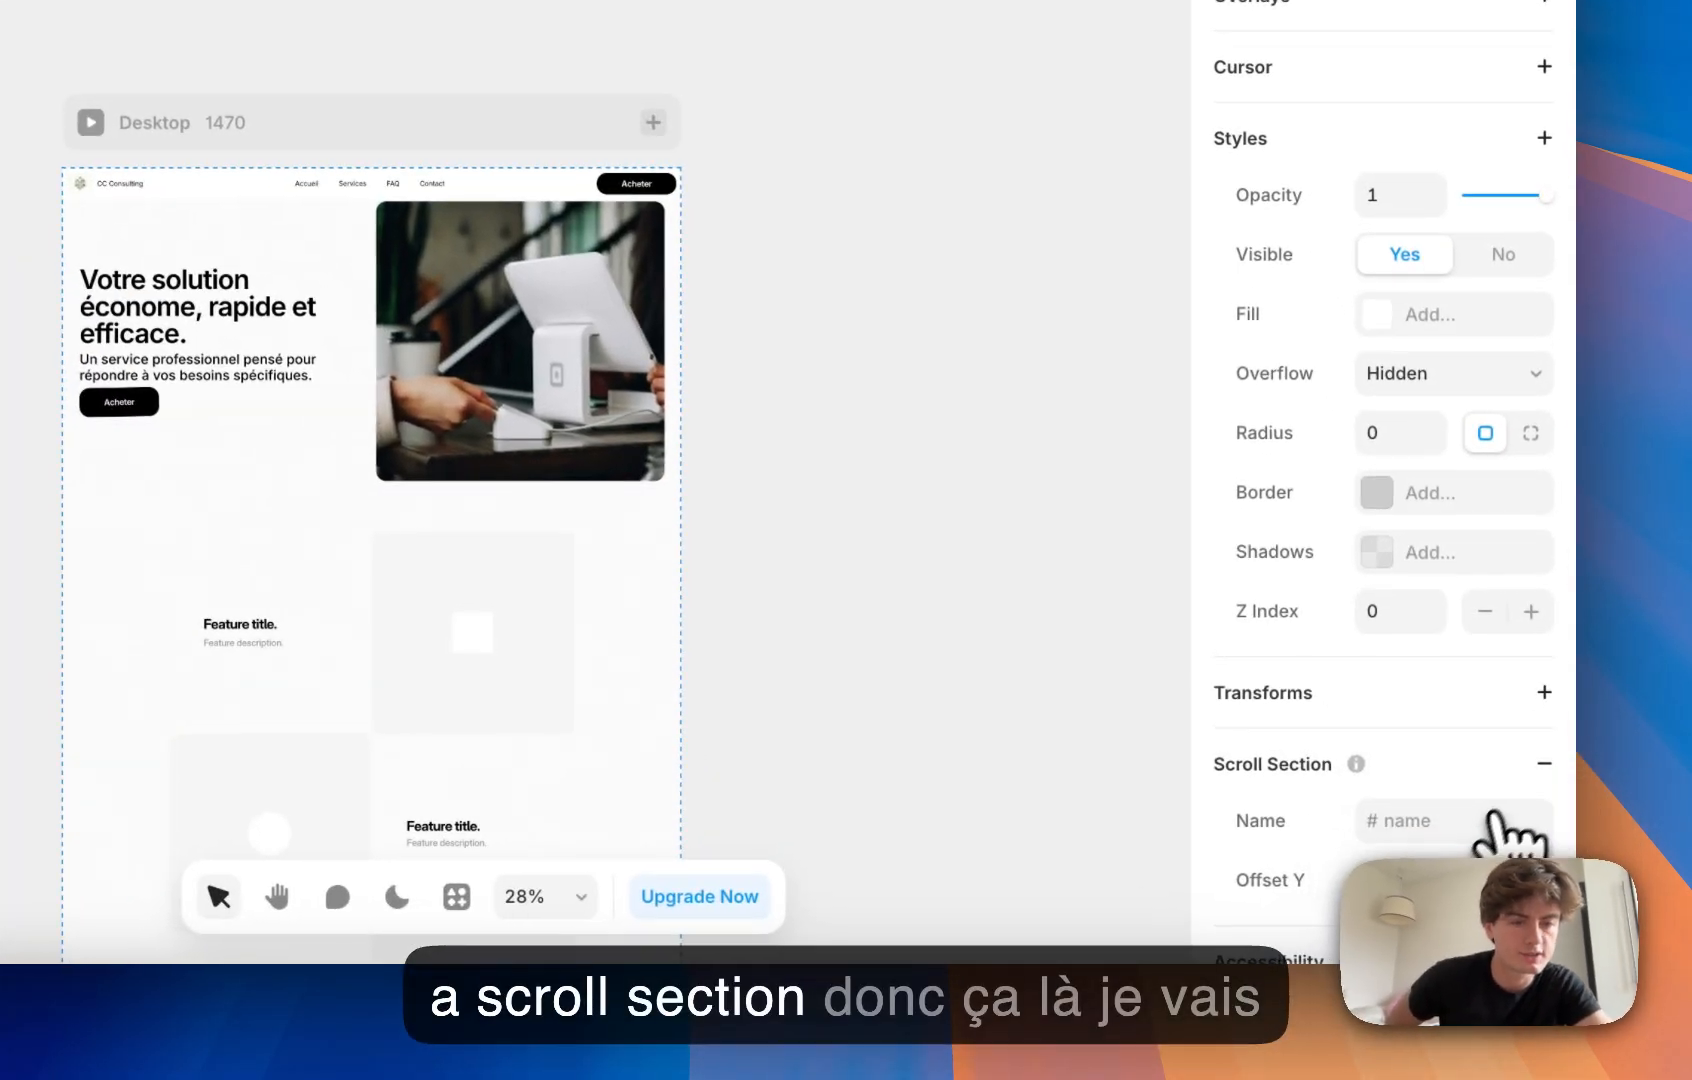
pyautogui.click(1499, 868)
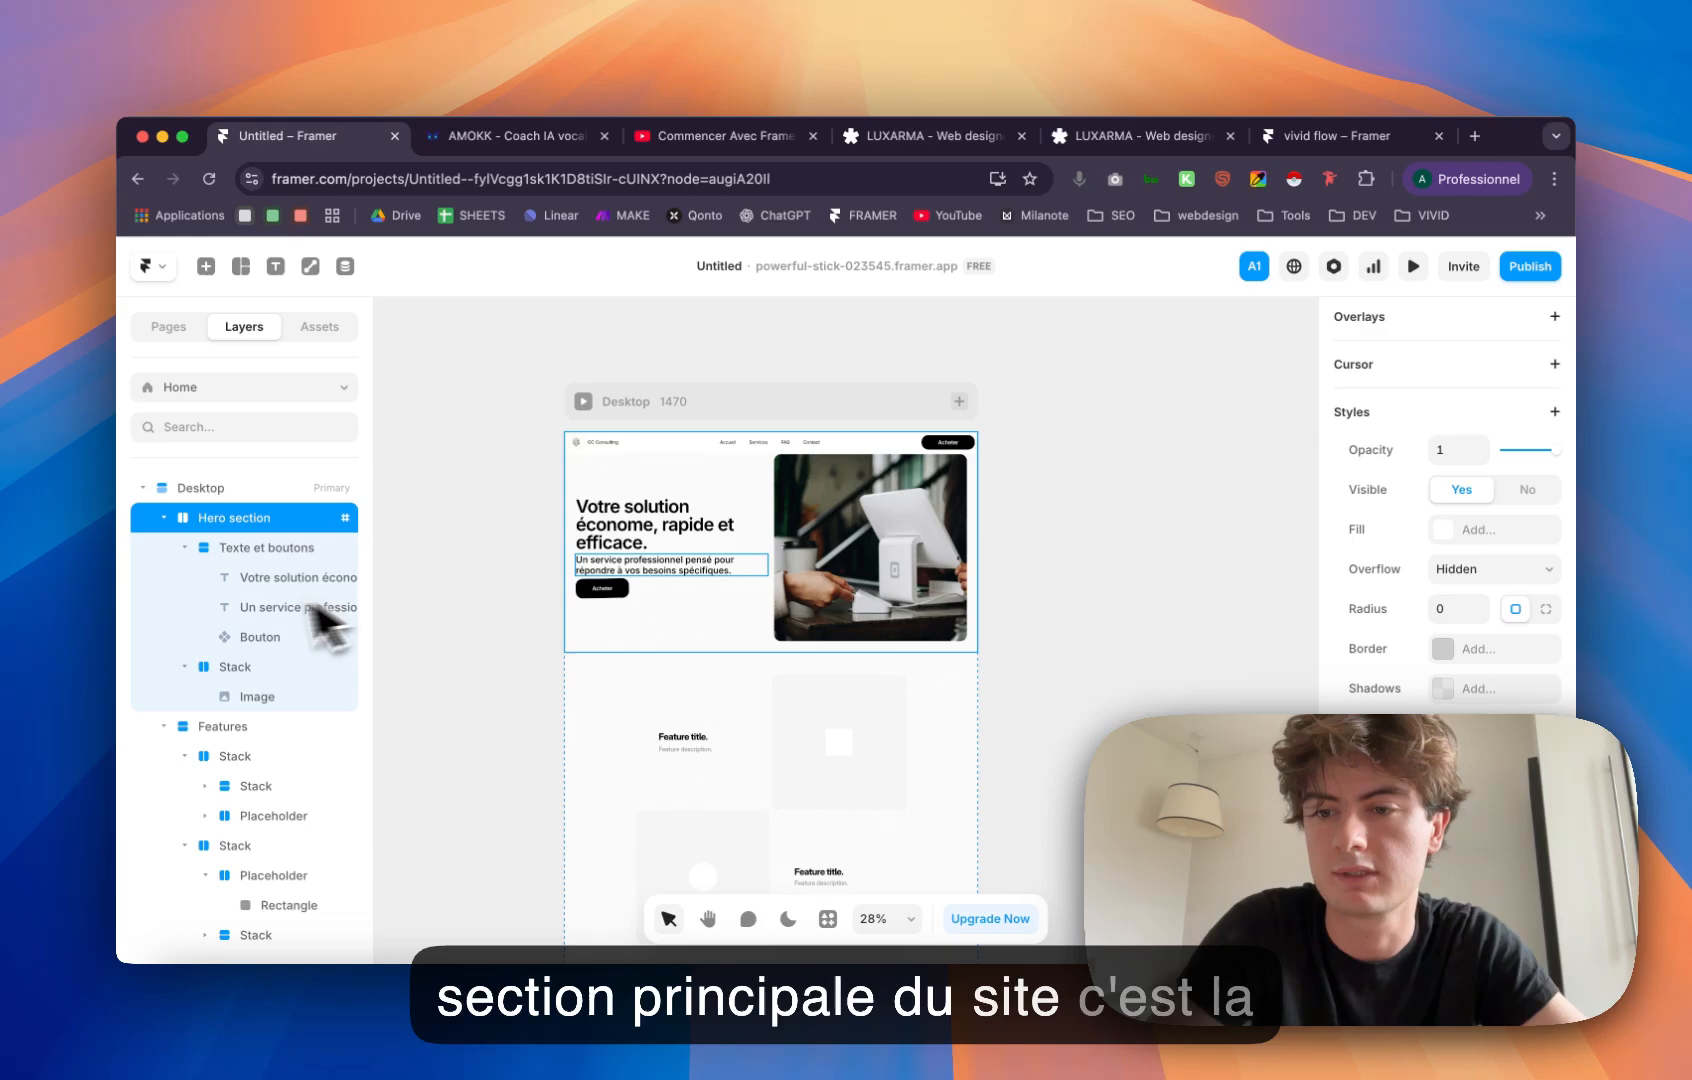
# Step: Make the Features section a scroll section
pyautogui.scroll(-1, 280, 610)
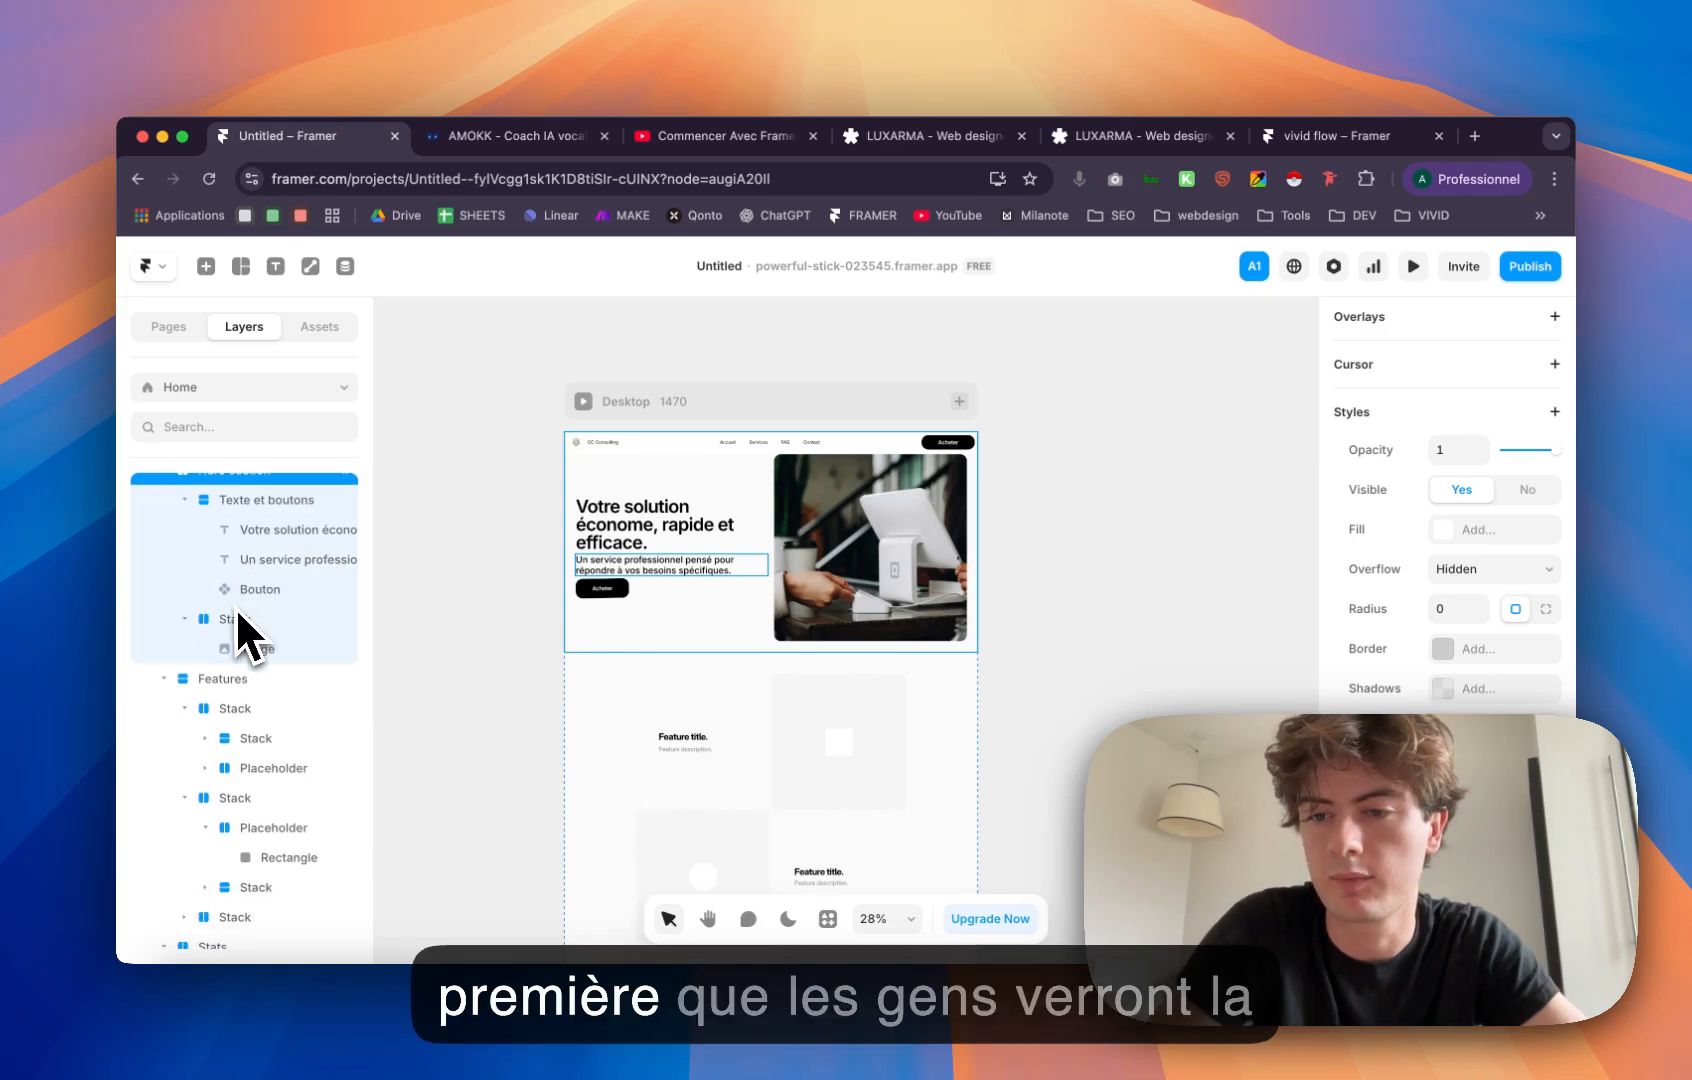
pyautogui.click(224, 669)
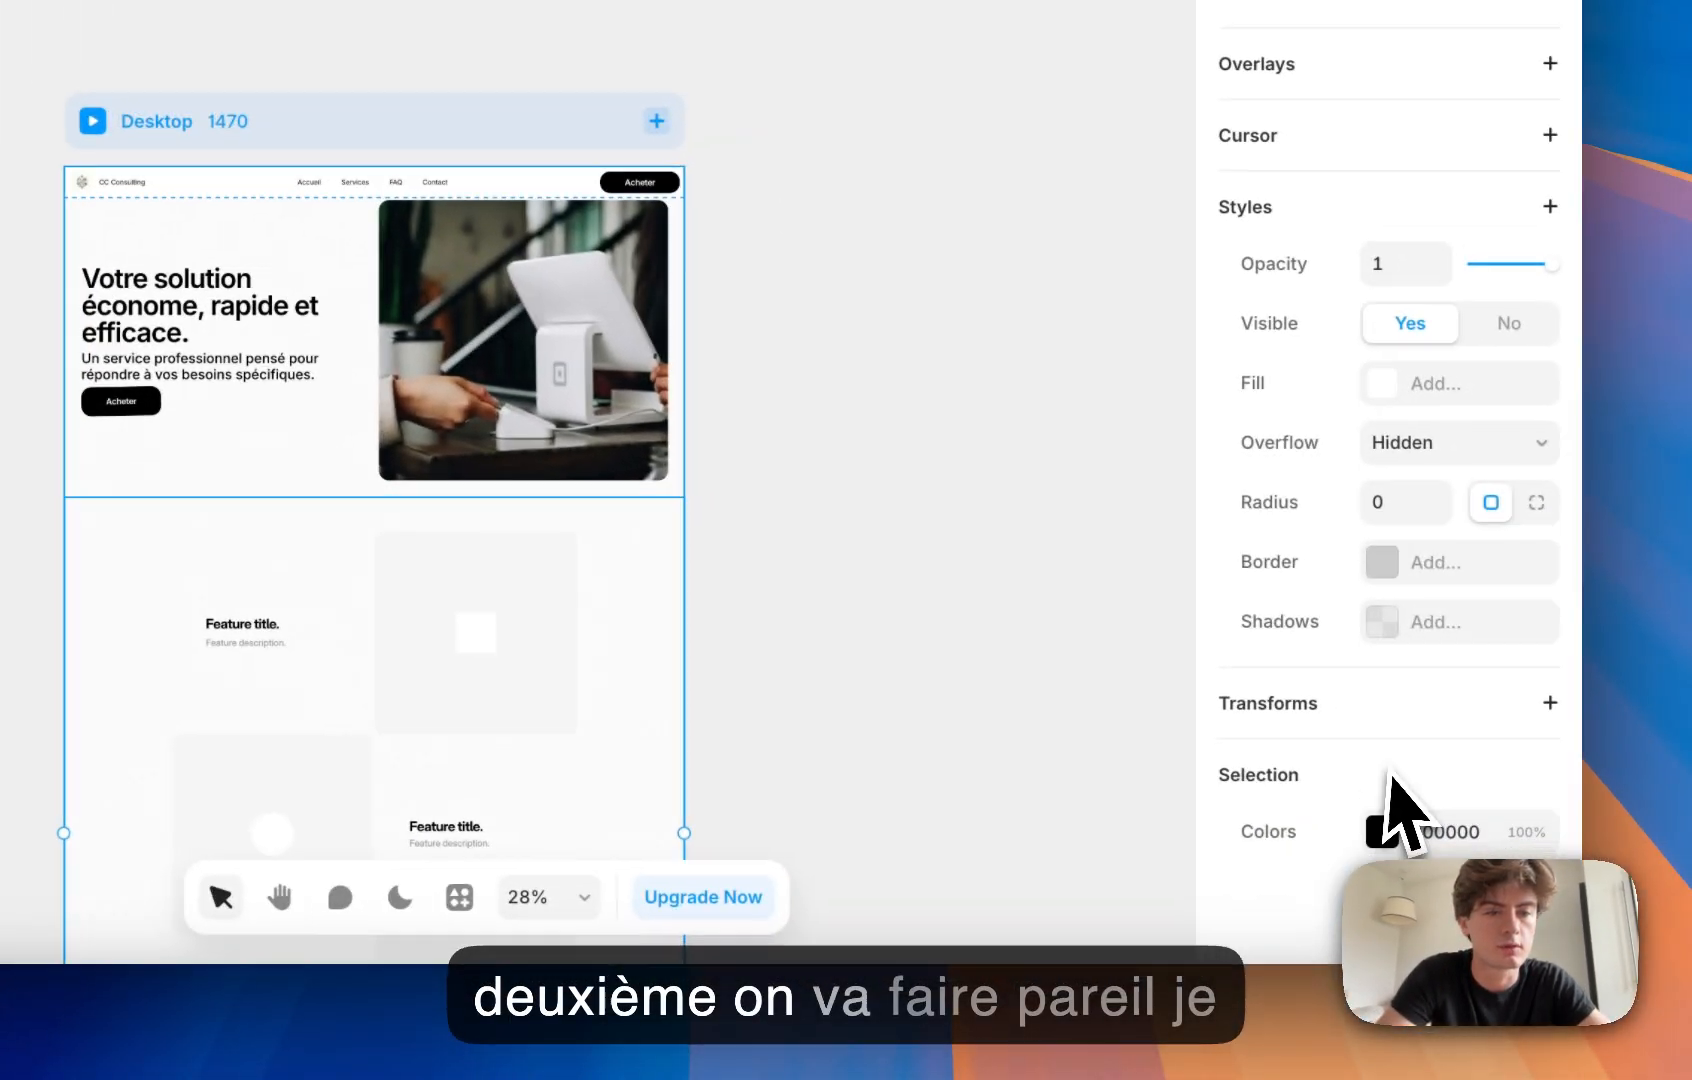
pyautogui.scroll(-5, 1390, 805)
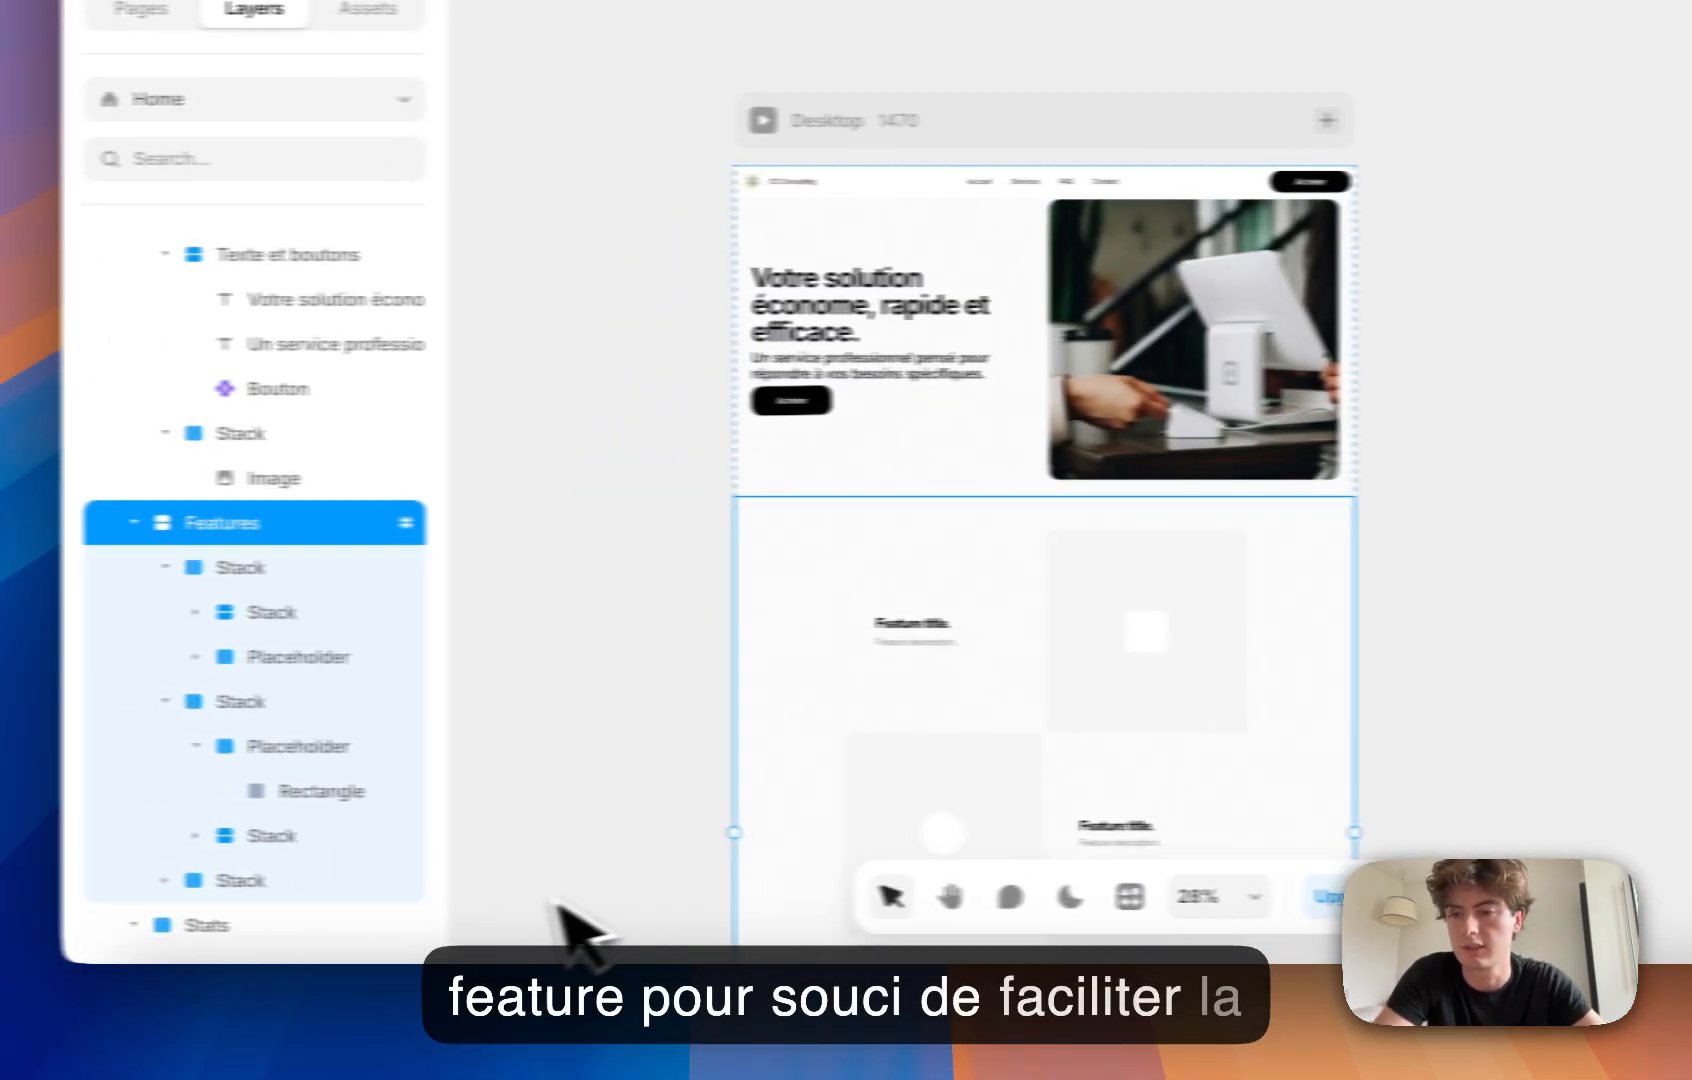
# Step: Go past the Stats, Testimonials and Pricing layers and make the FAQ section a scroll section
pyautogui.scroll(-5, 397, 838)
pyautogui.click(300, 620)
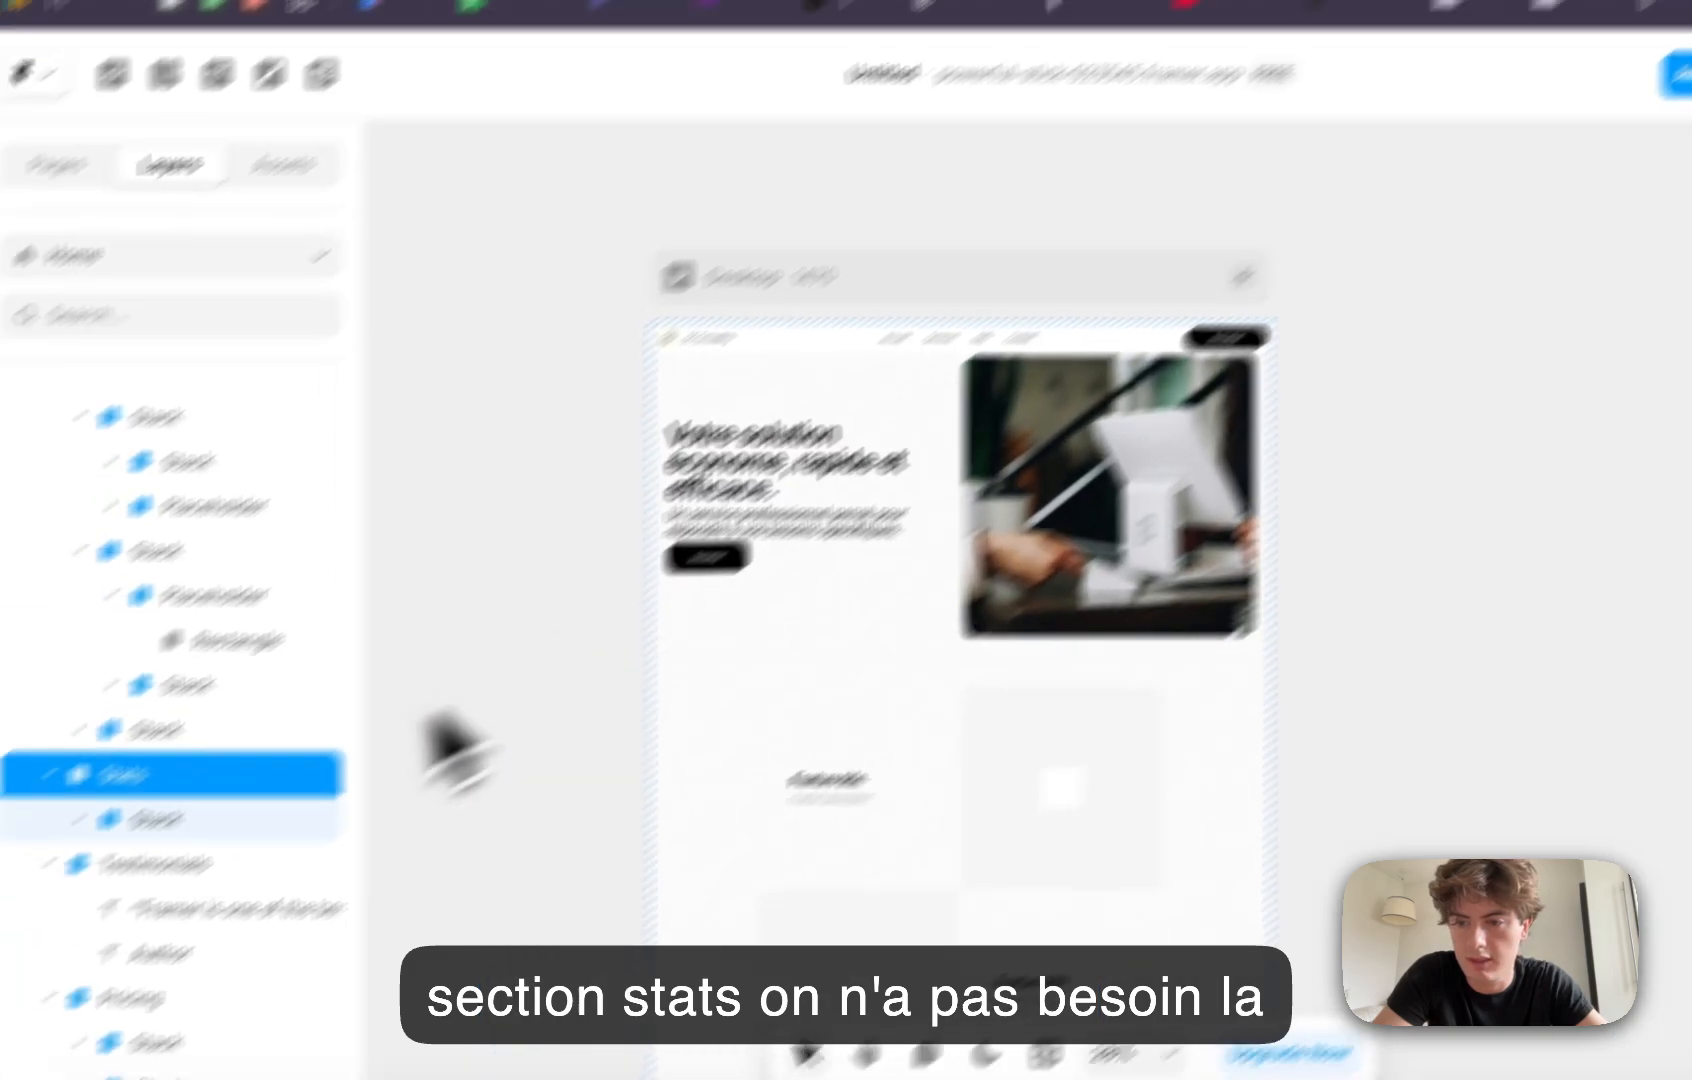
pyautogui.click(250, 780)
pyautogui.scroll(-1, 258, 787)
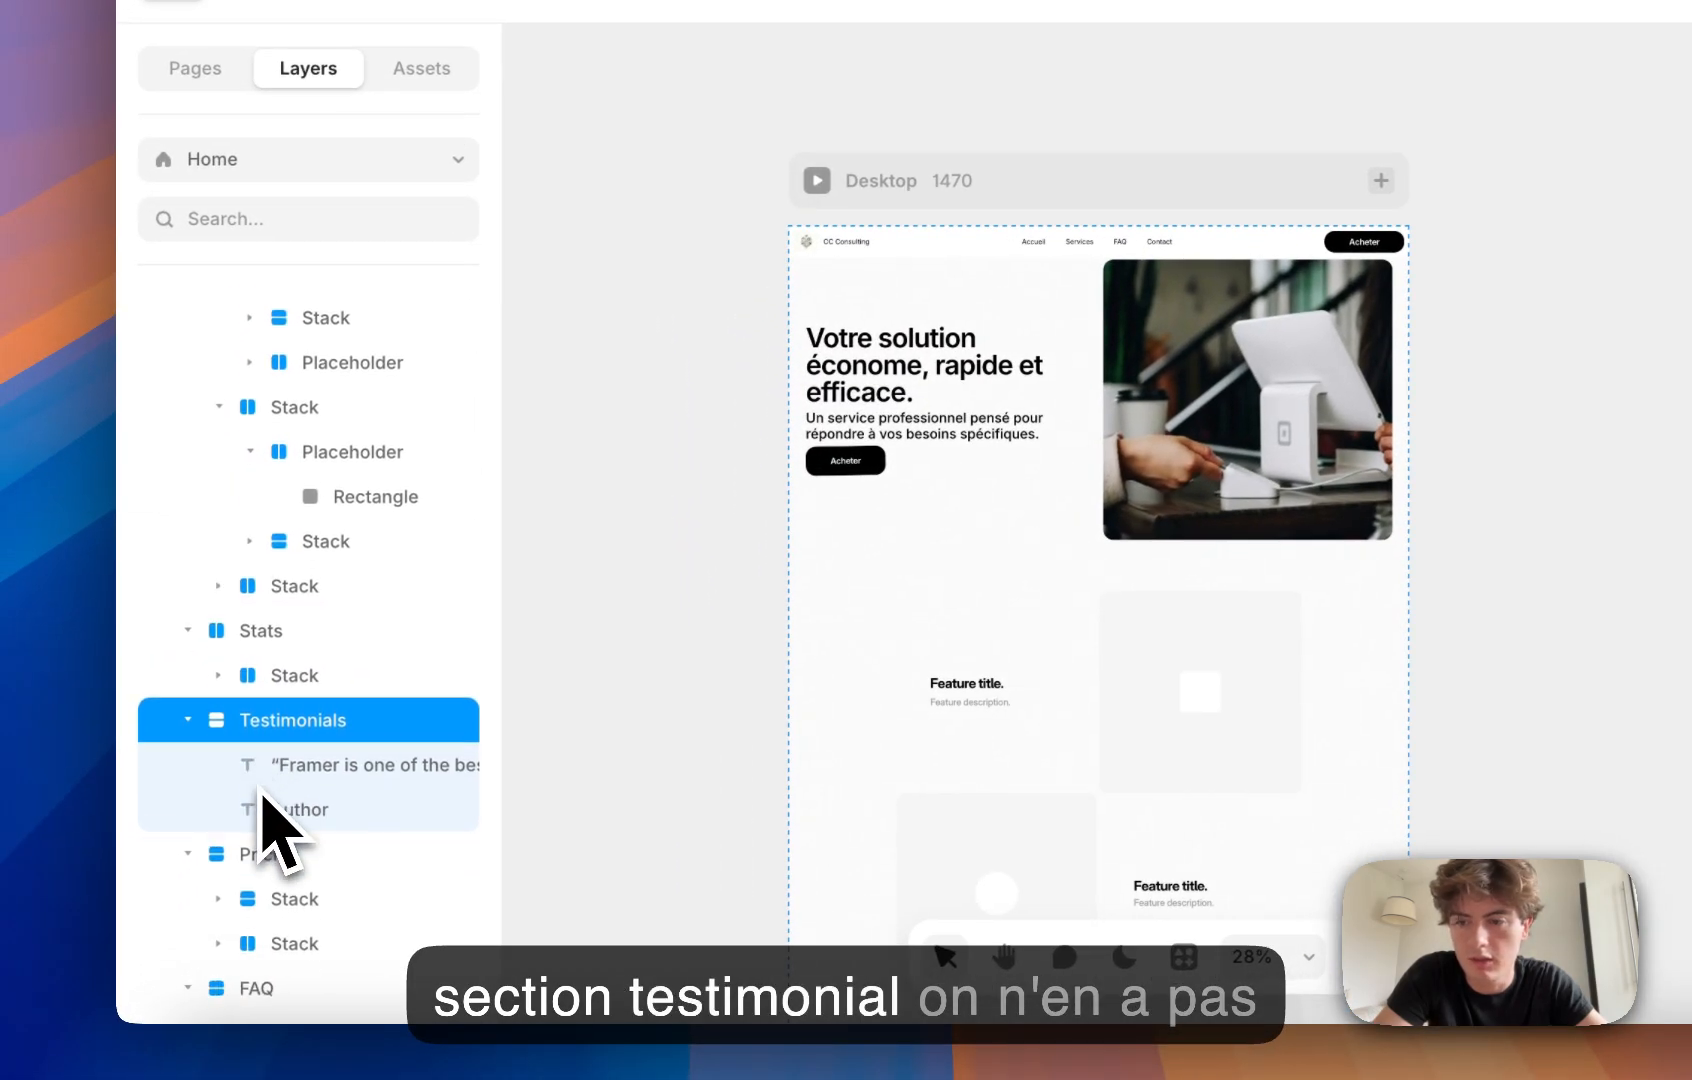
pyautogui.scroll(-3, 262, 790)
pyautogui.click(310, 675)
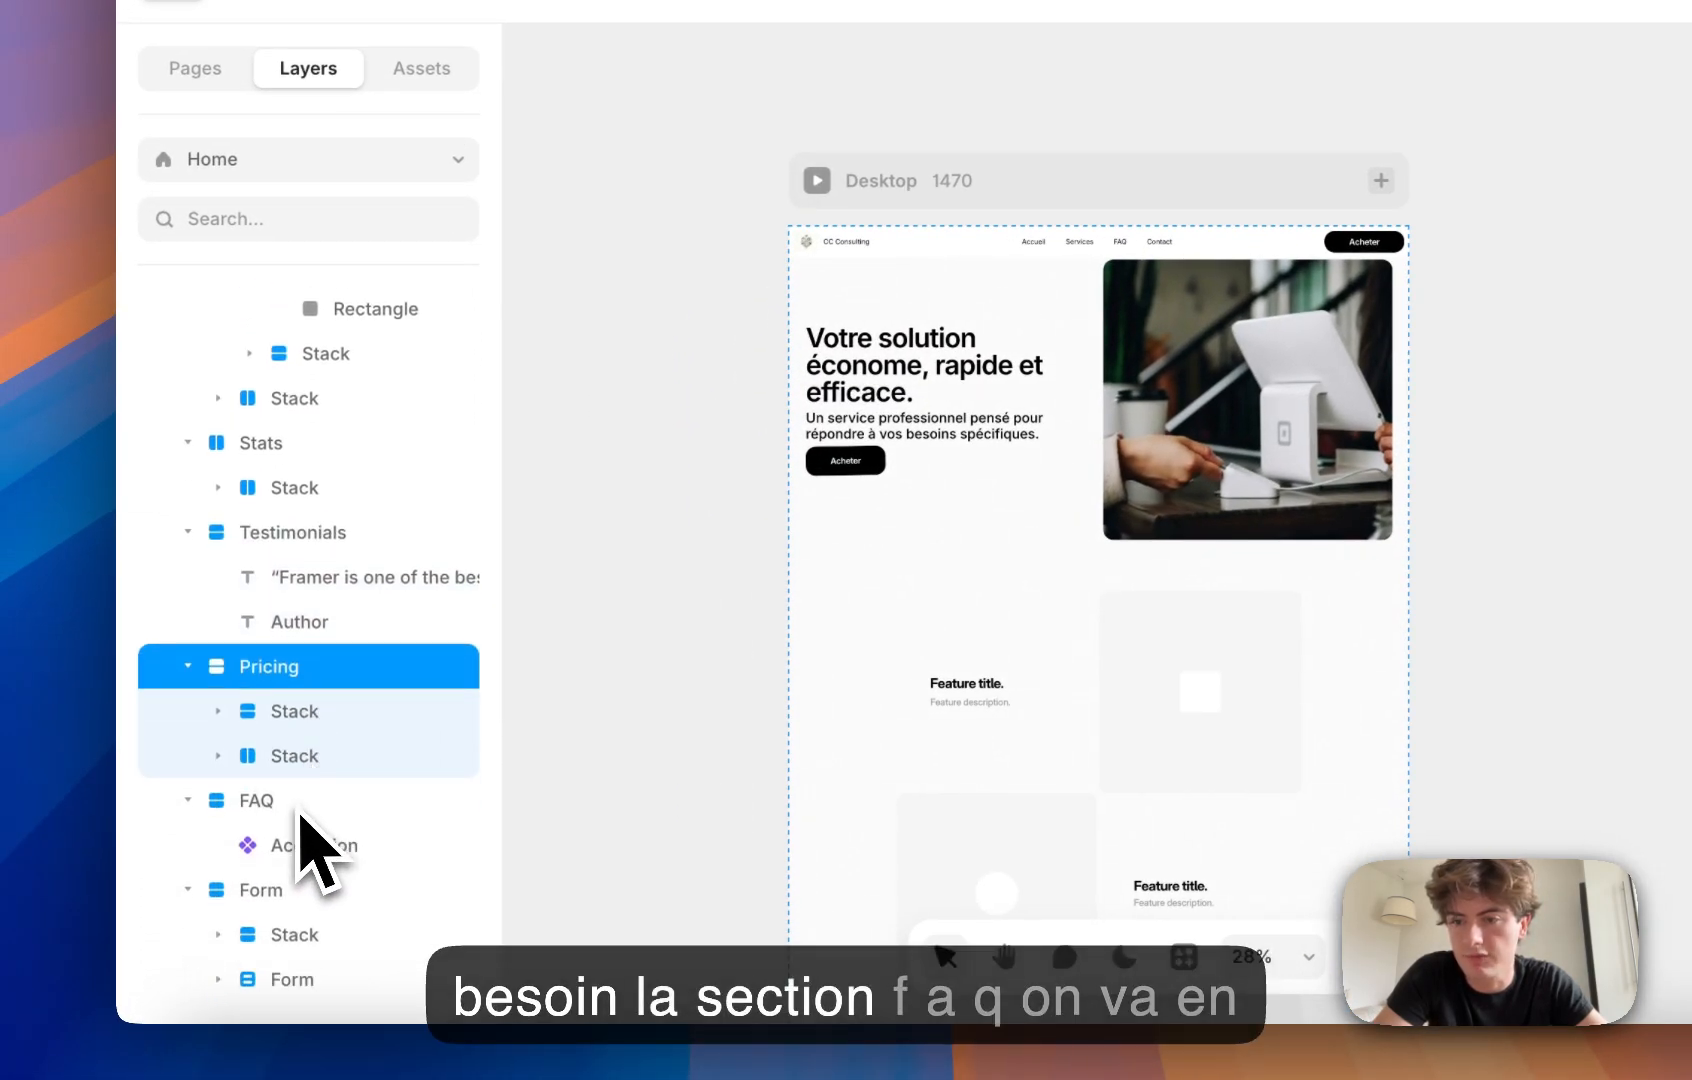
pyautogui.click(300, 805)
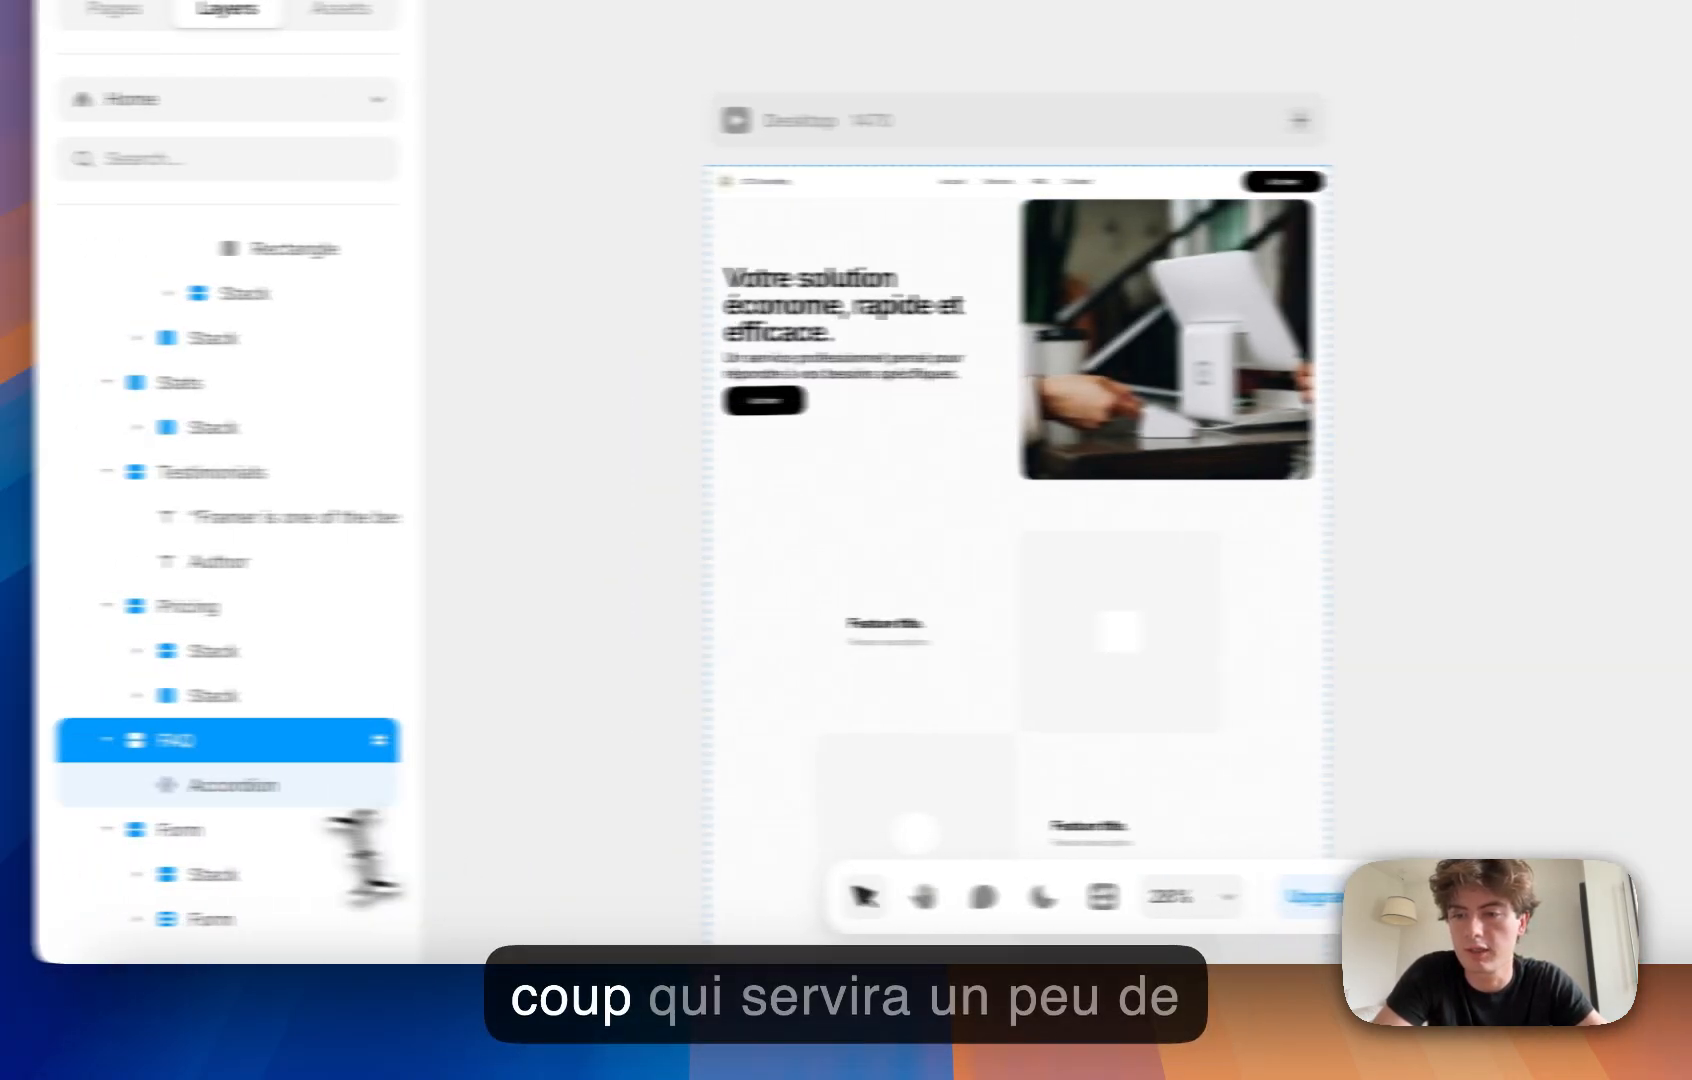
# Step: Make the newsletter Form section a scroll section
pyautogui.click(253, 834)
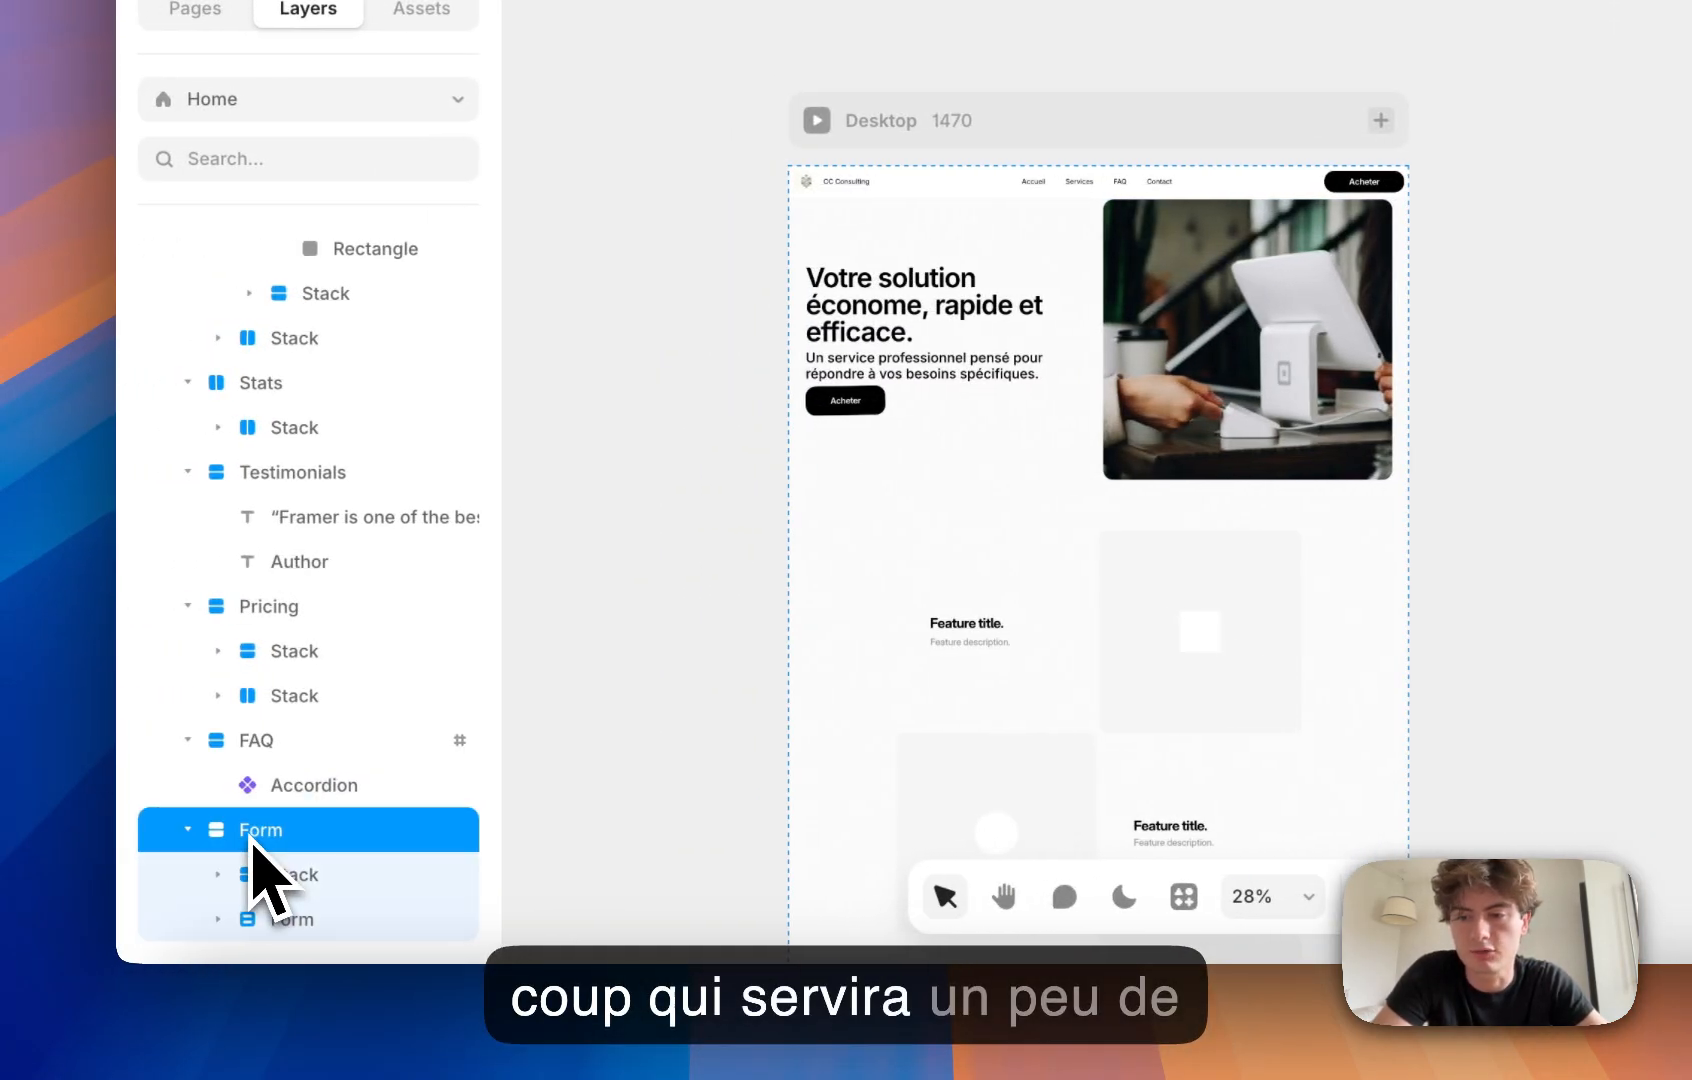
pyautogui.scroll(-5, 418, 660)
pyautogui.scroll(10, 865, 880)
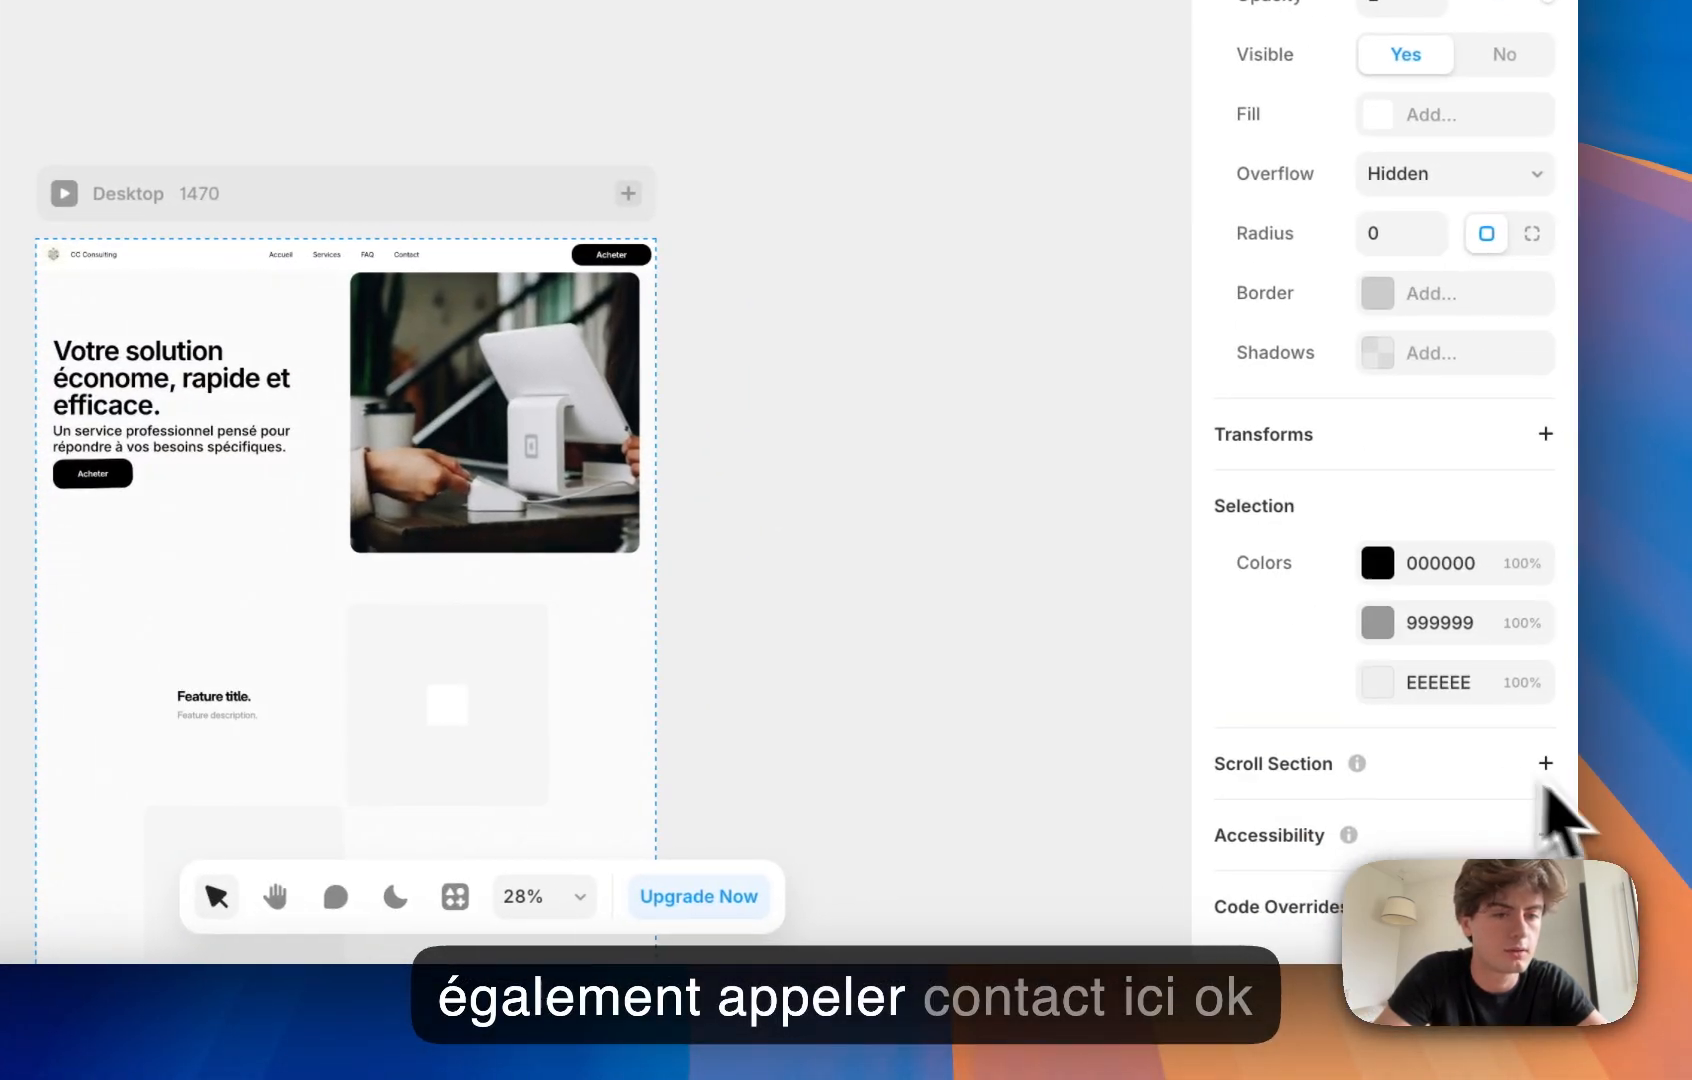
pyautogui.click(1544, 763)
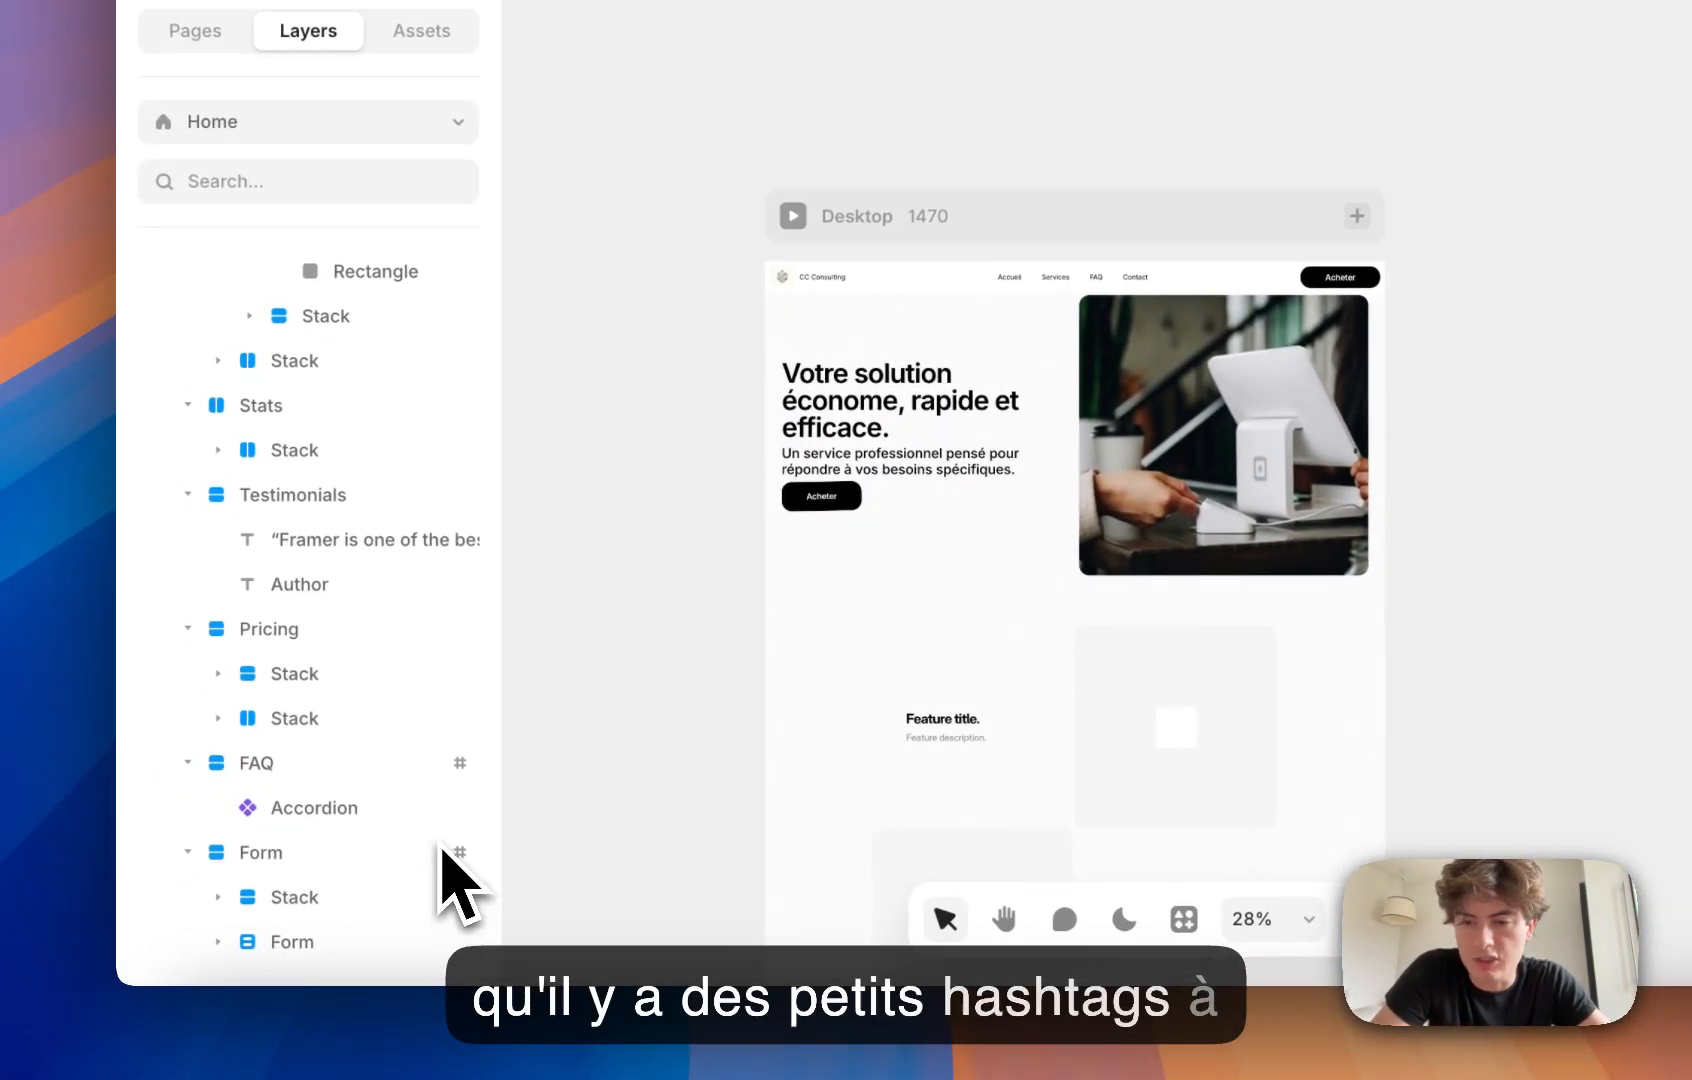
# Step: Review the layer tree for the scroll section markers, starting from the Form and FAQ layers
pyautogui.click(441, 846)
pyautogui.click(442, 782)
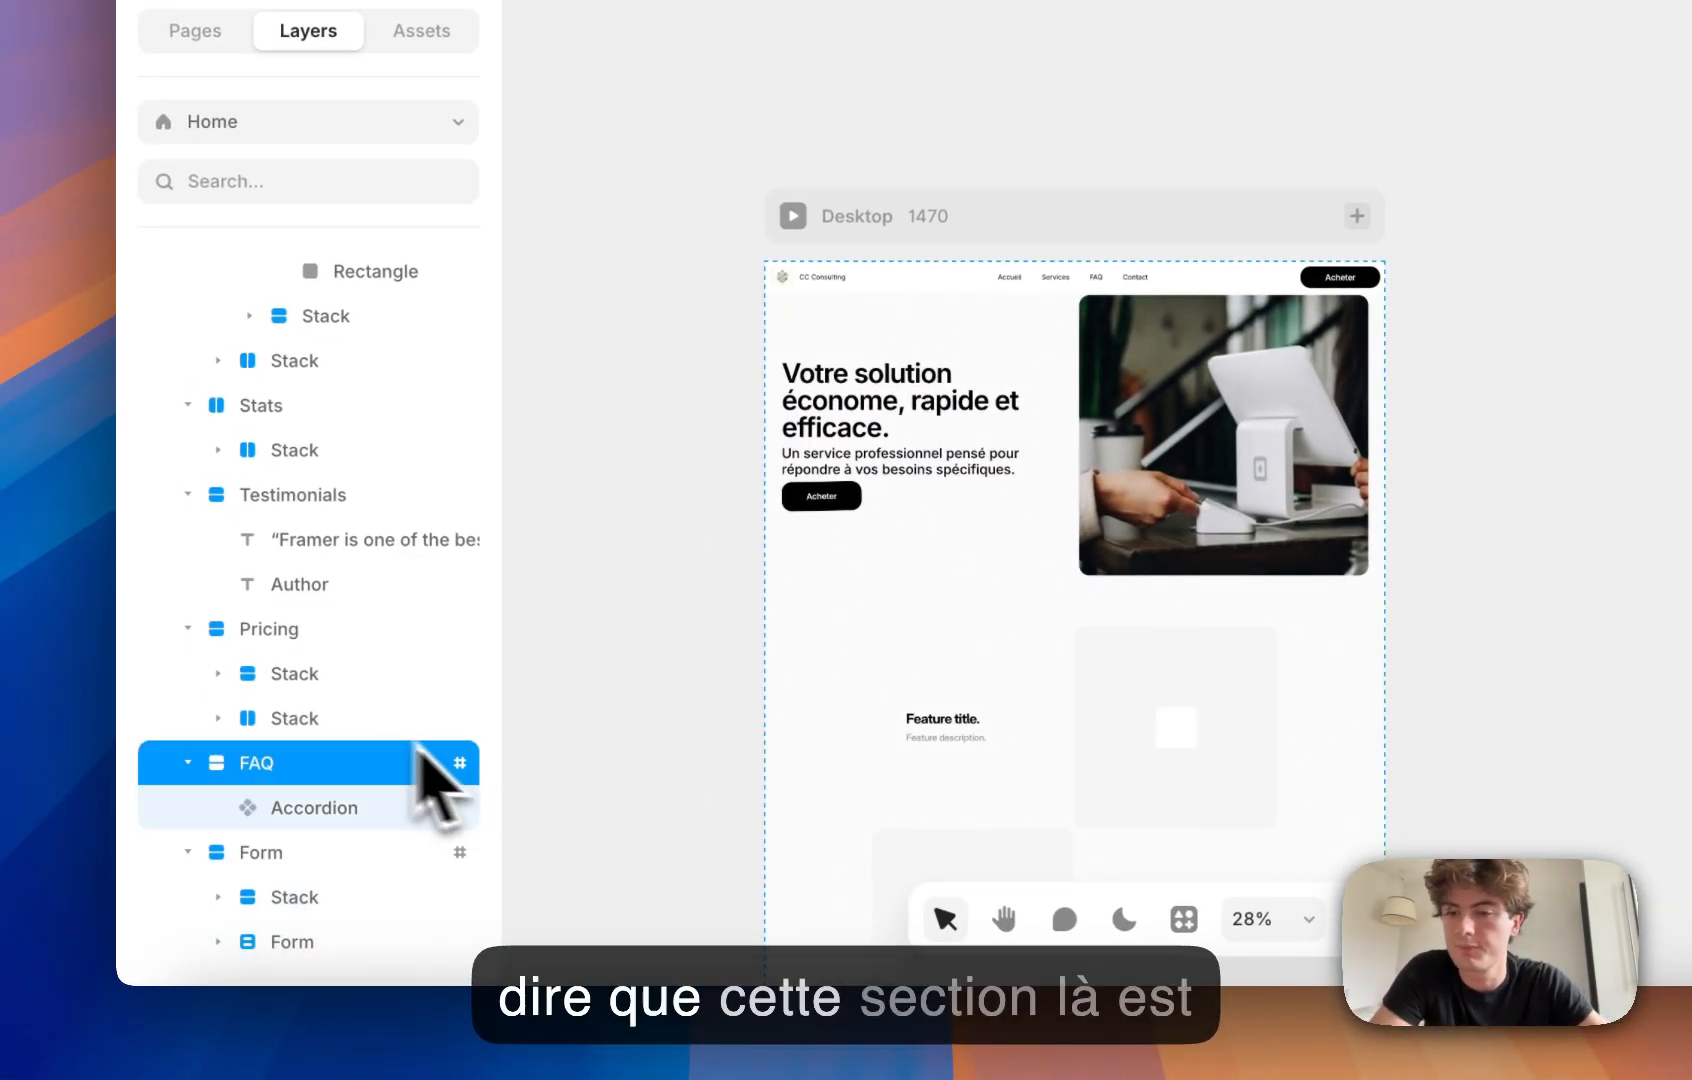
pyautogui.scroll(10, 340, 690)
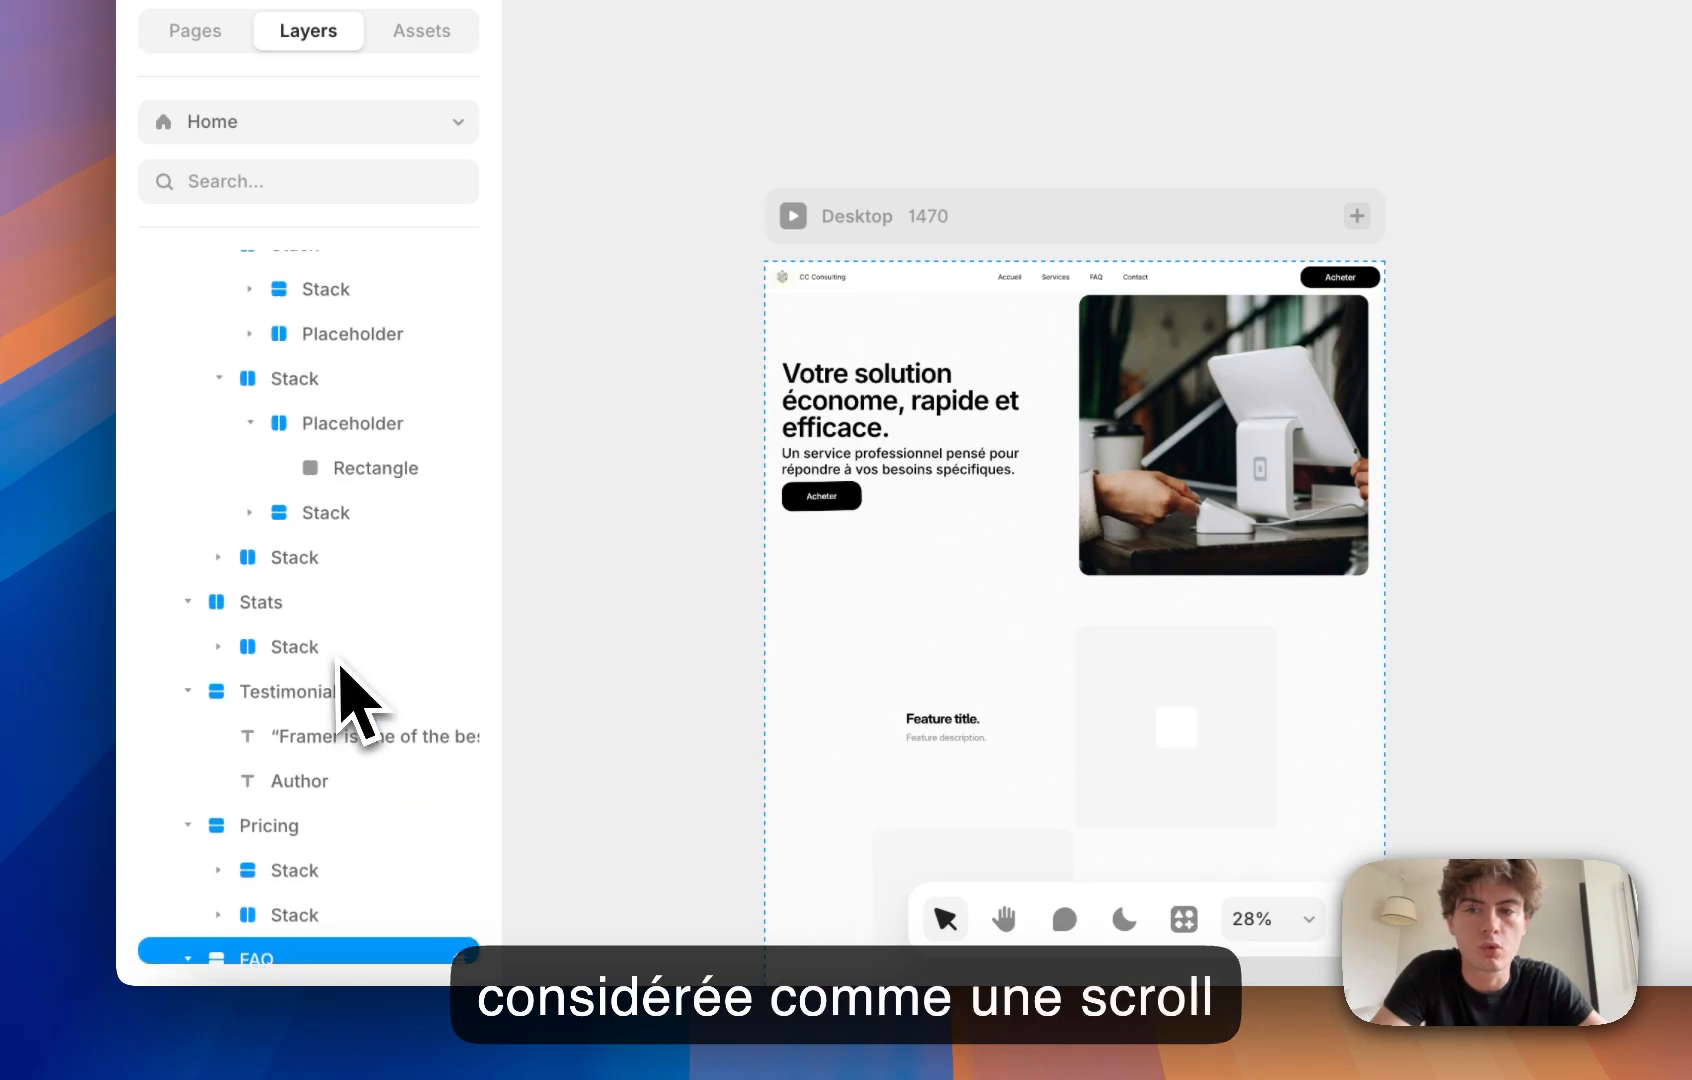
# Step: Open the template's Nav component and examine the Accueil nav link's properties for a link setting
pyautogui.click(412, 676)
pyautogui.click(413, 633)
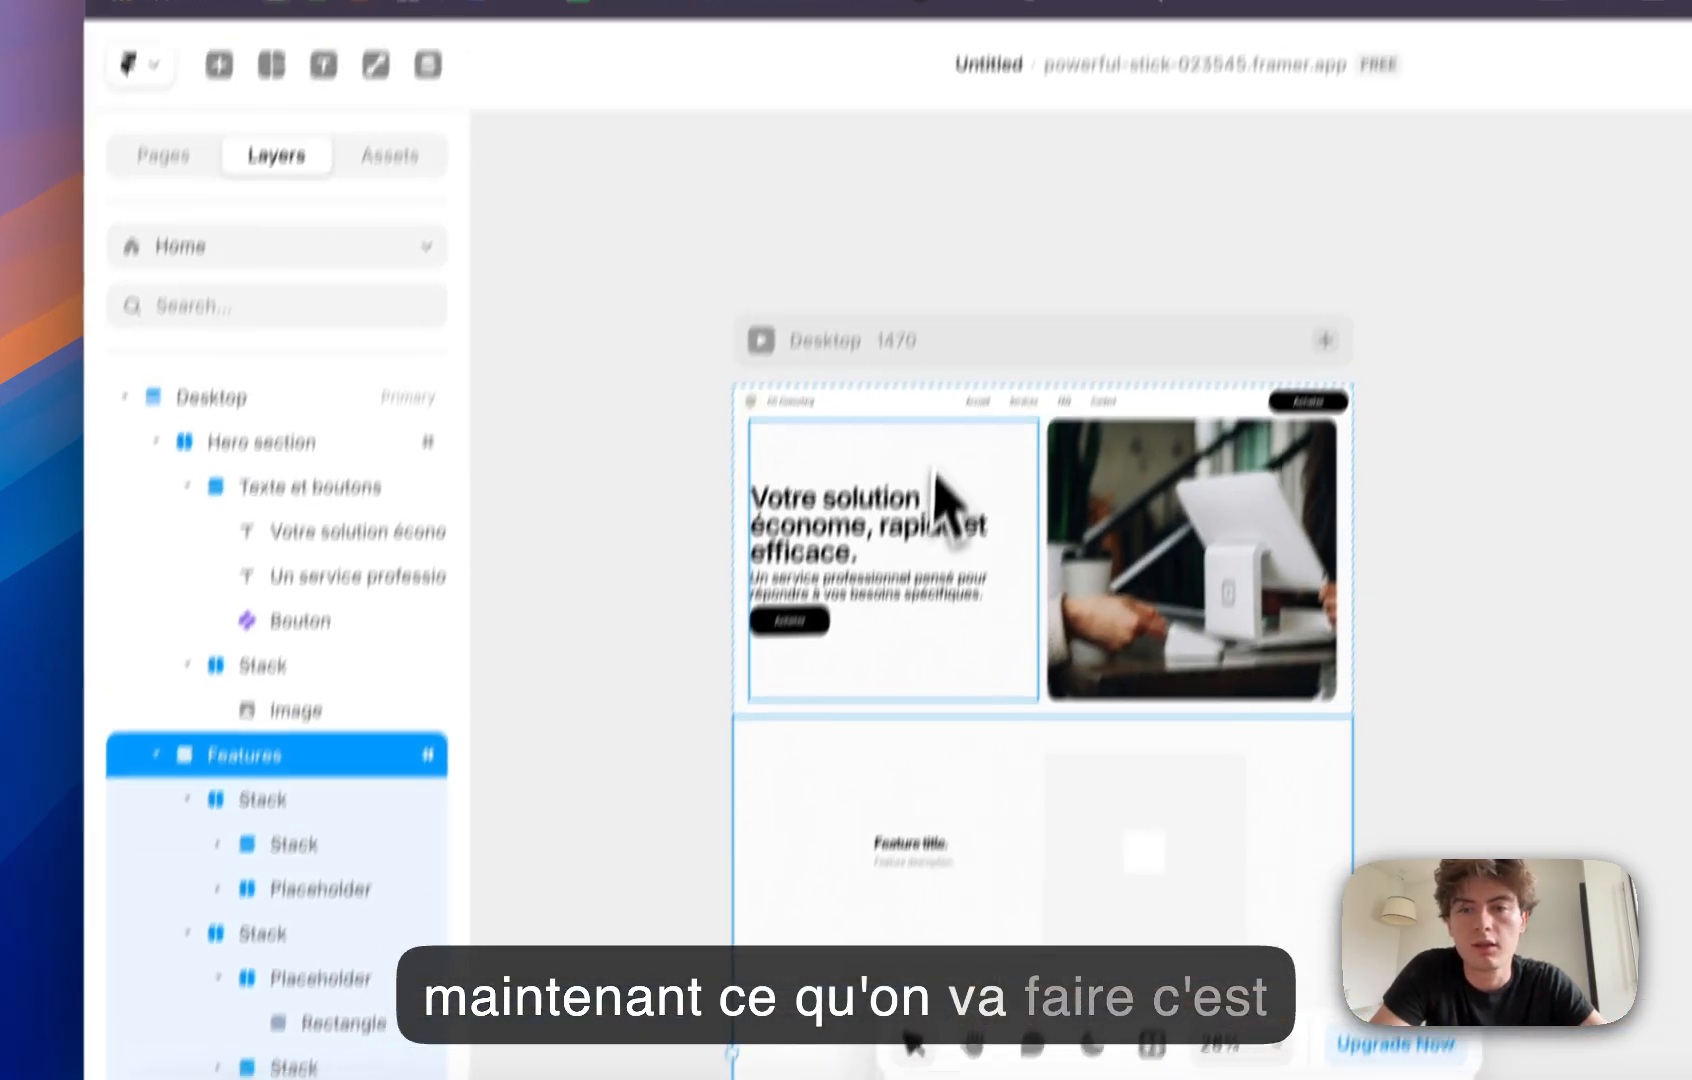
pyautogui.click(968, 338)
pyautogui.doubleClick(975, 280)
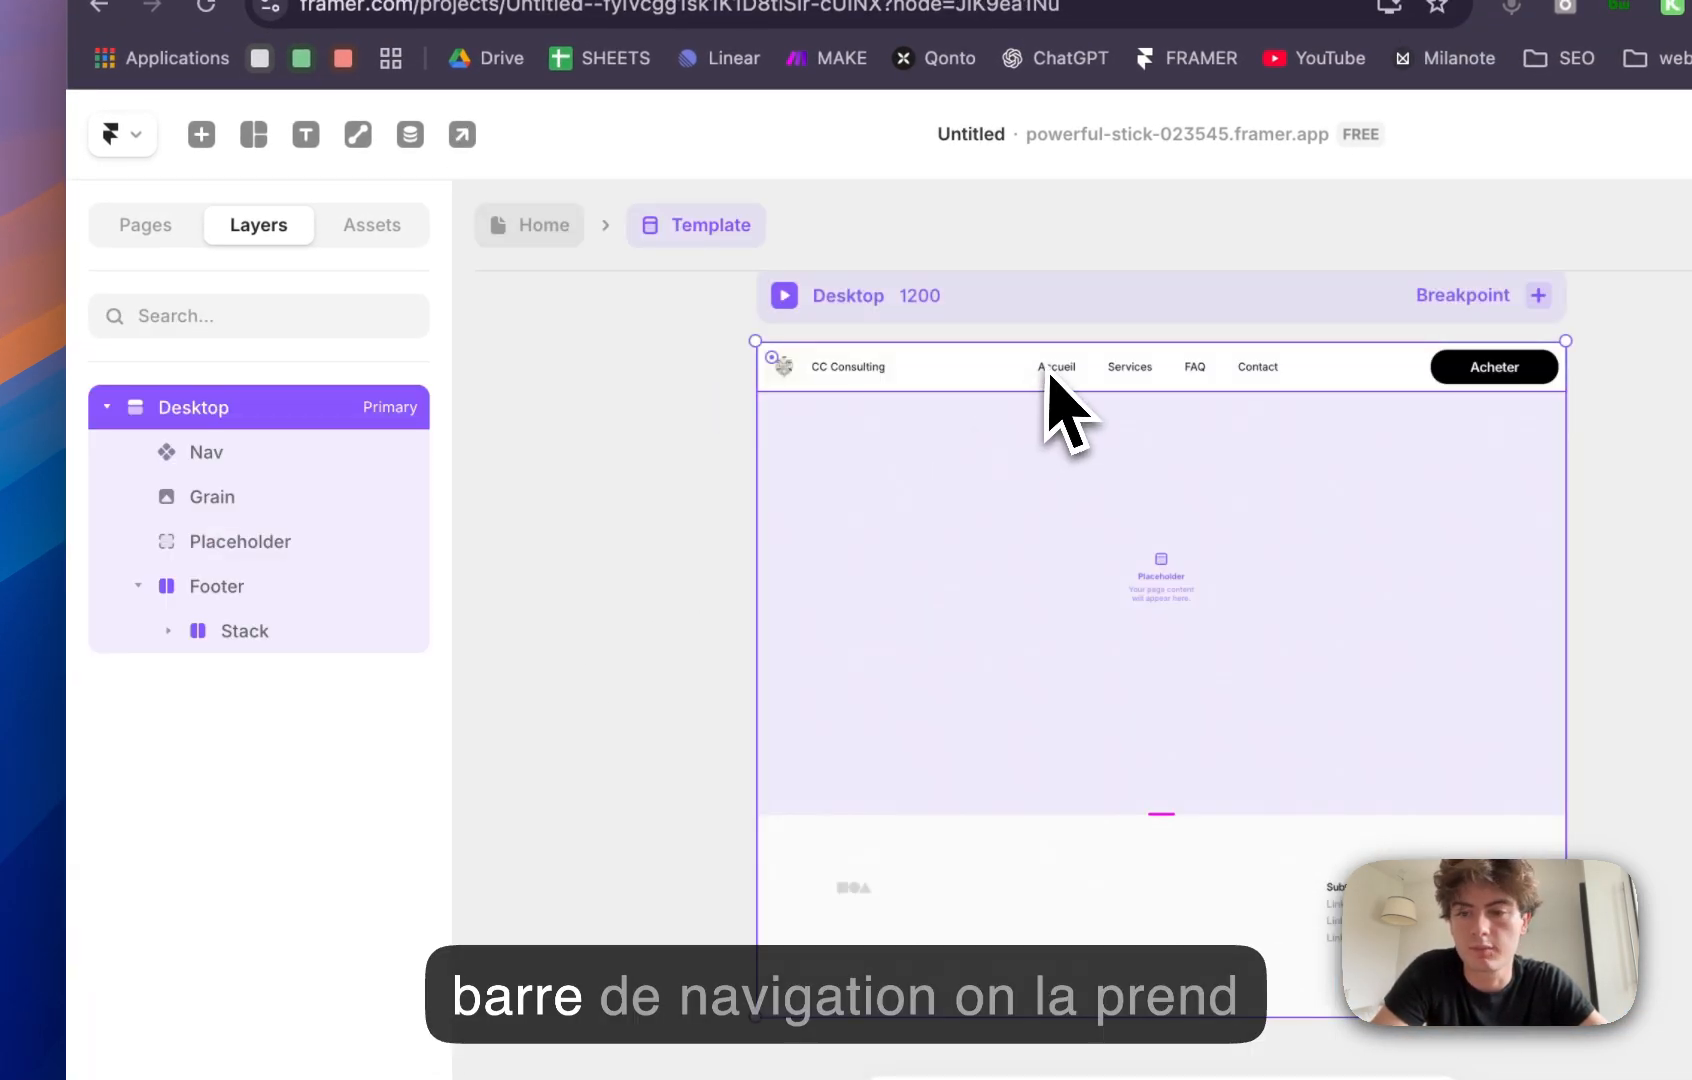
pyautogui.doubleClick(1052, 375)
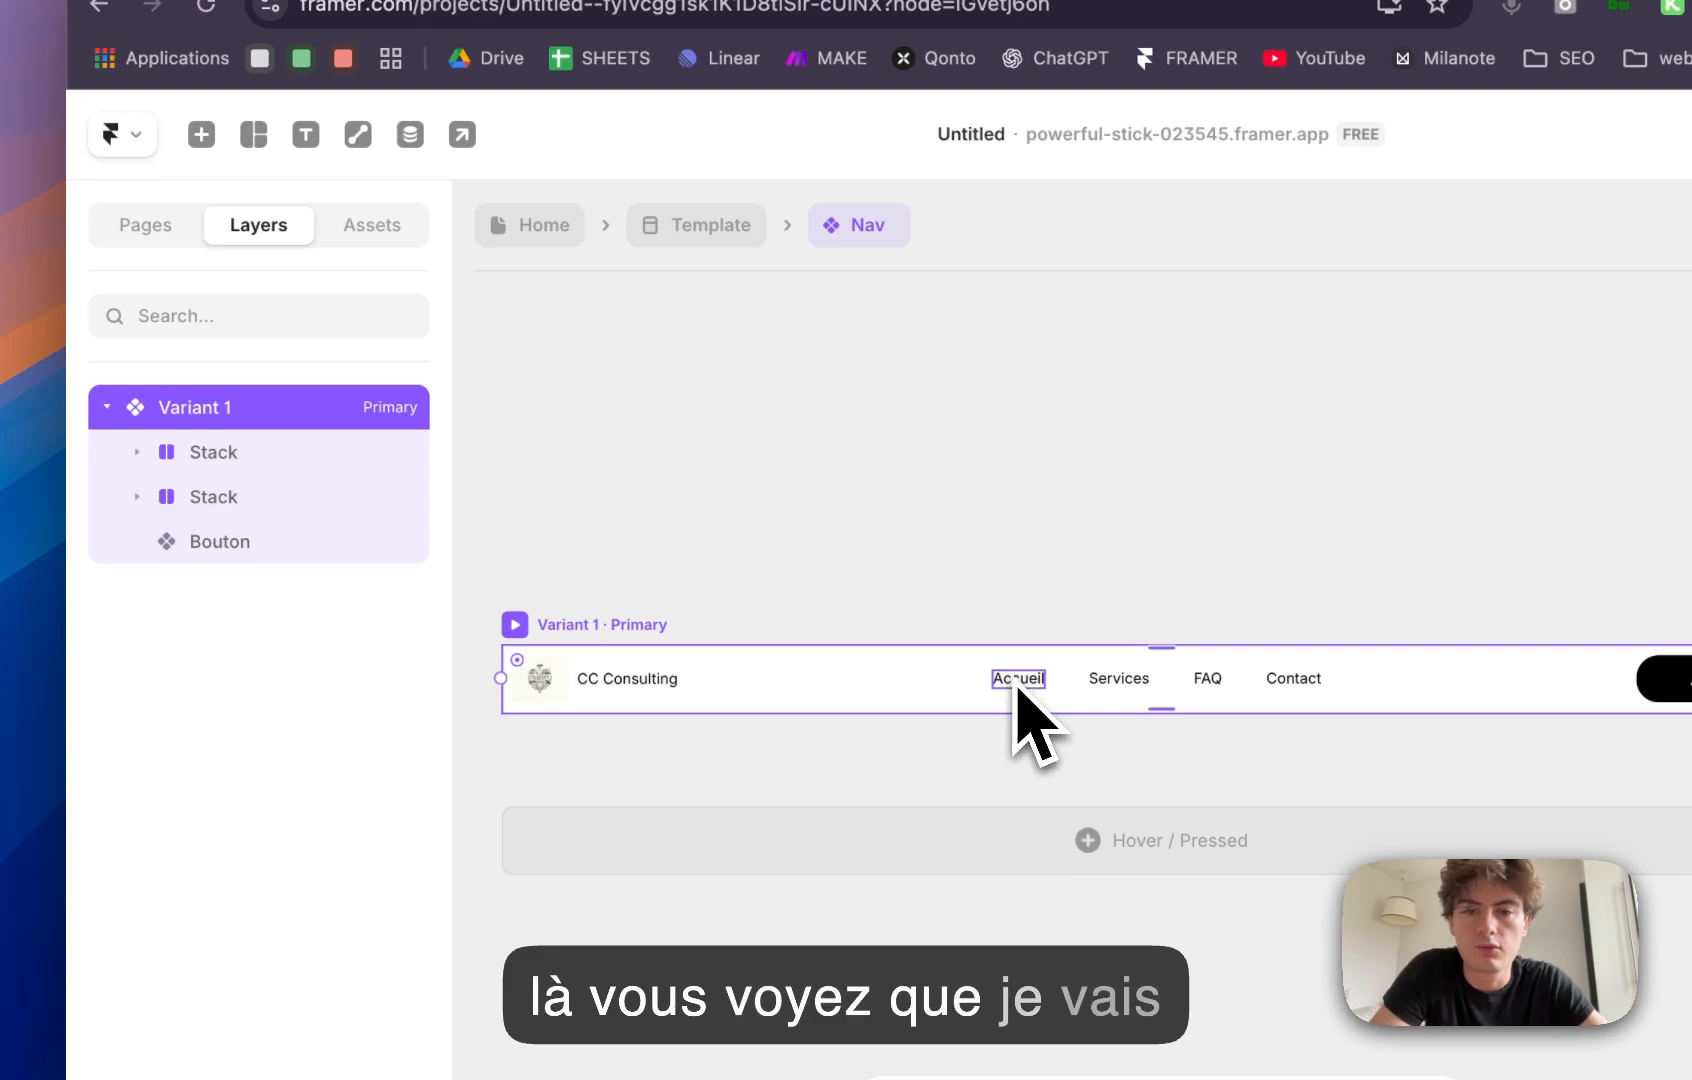
pyautogui.click(1018, 684)
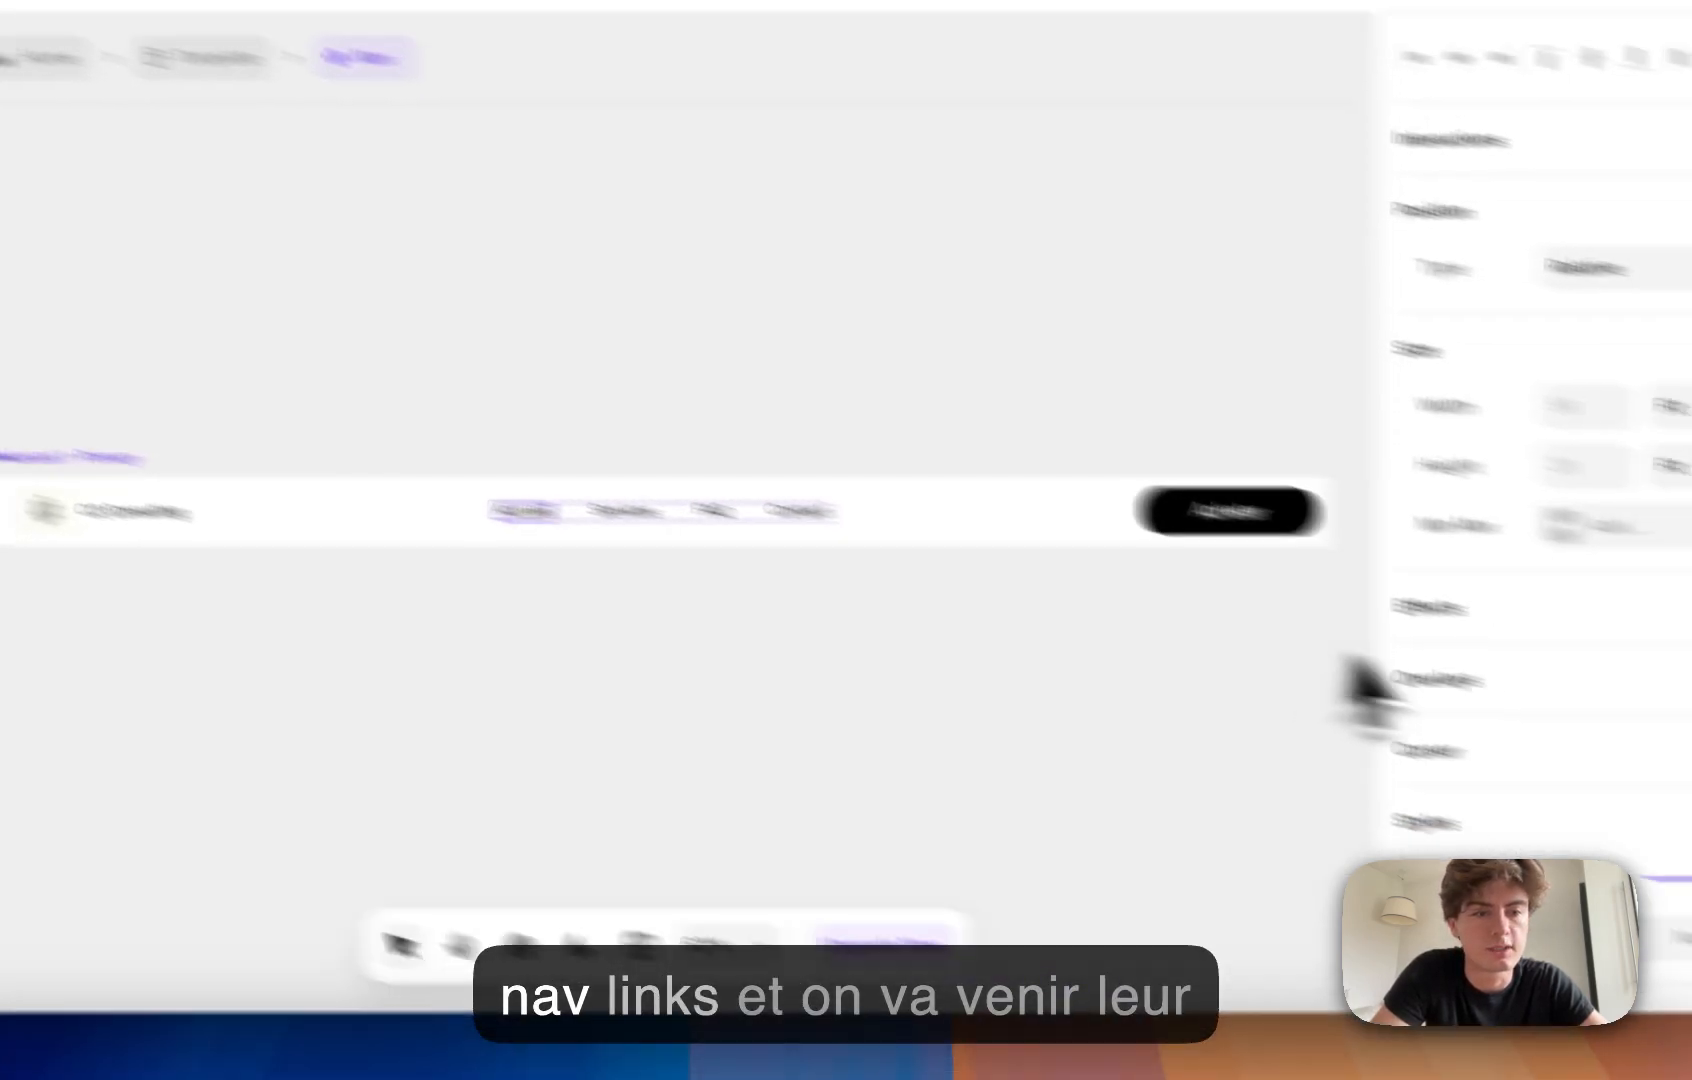
pyautogui.scroll(-4, 1522, 668)
pyautogui.scroll(4, 1458, 730)
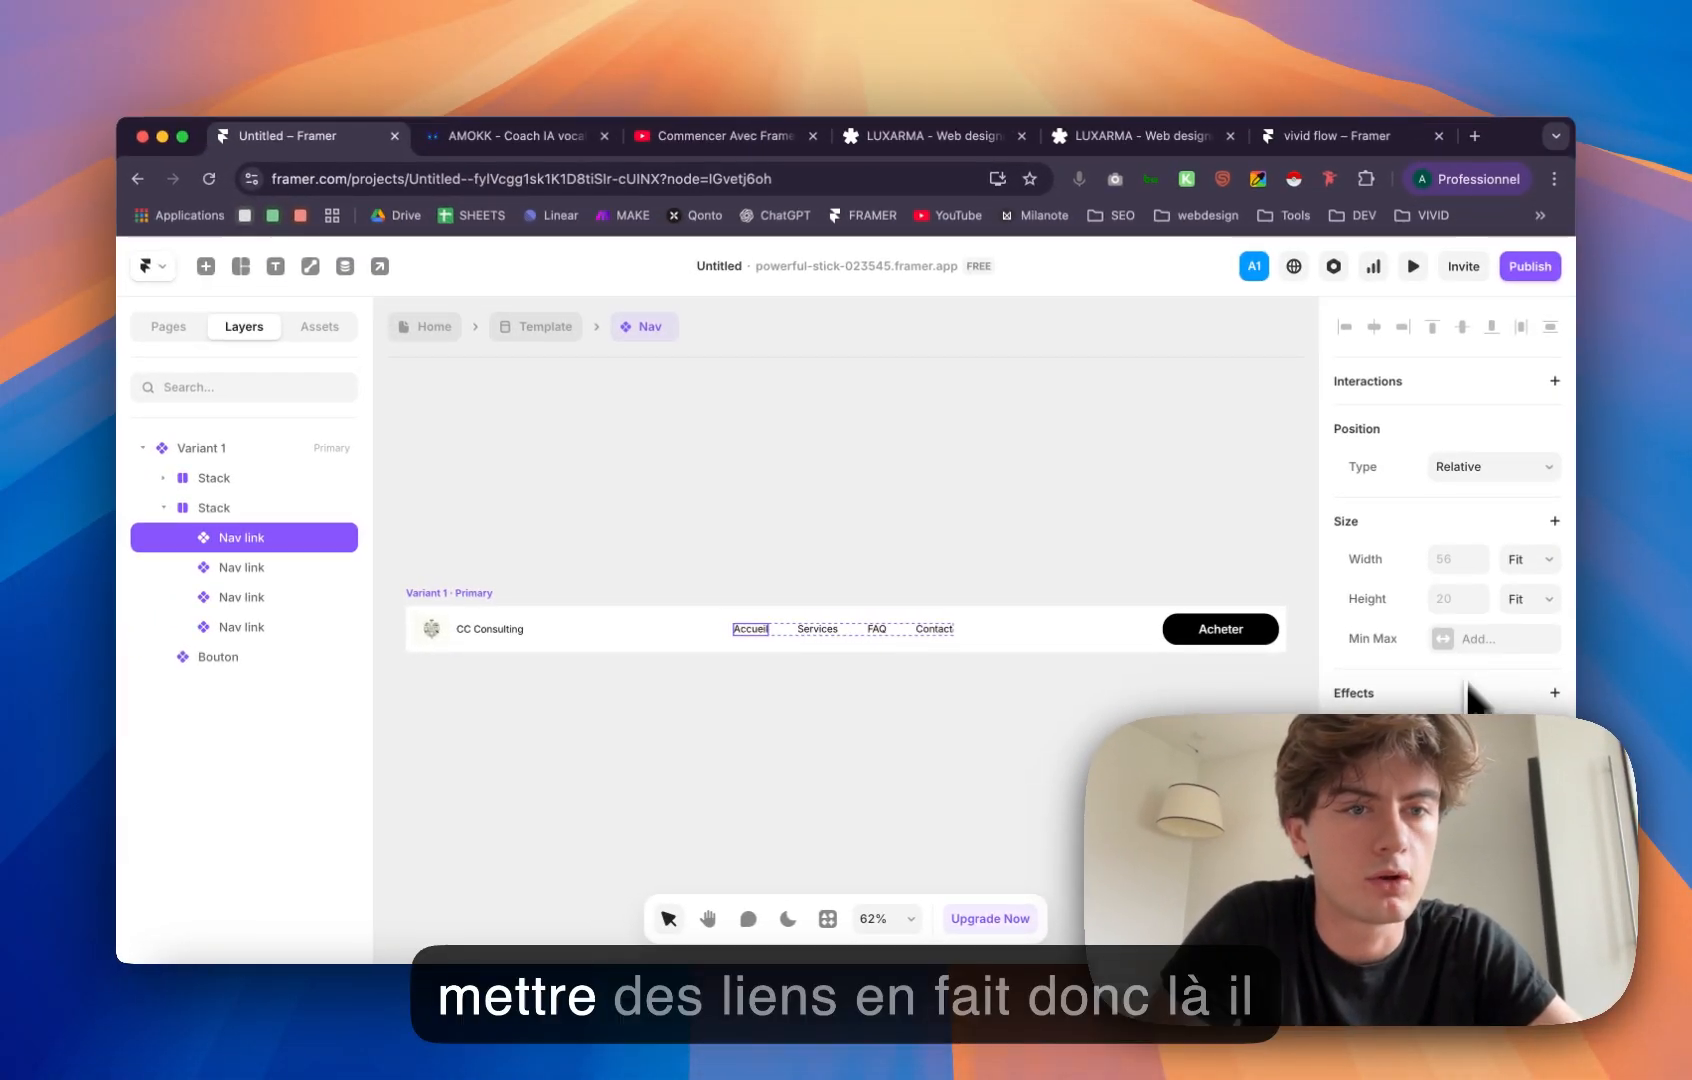
pyautogui.scroll(-3, 1469, 540)
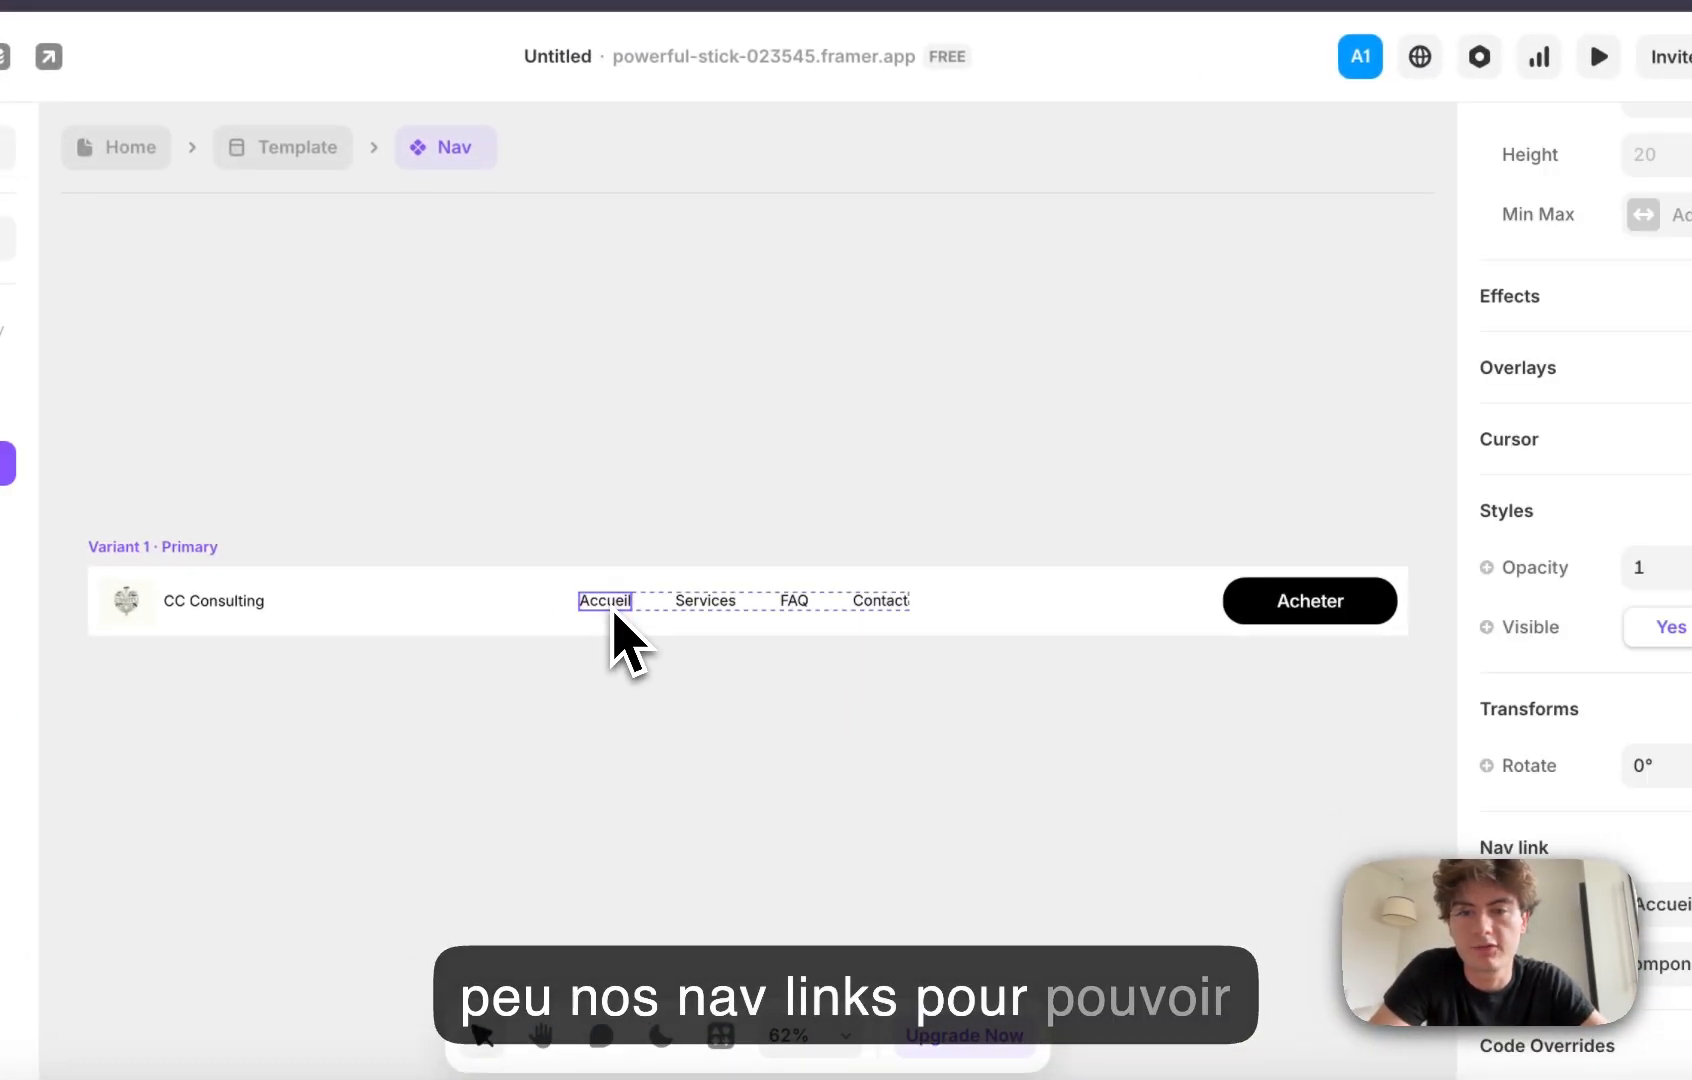
# Step: Open the Nav link component and check the link options of its primary variant and its Nav text layer
pyautogui.doubleClick(608, 603)
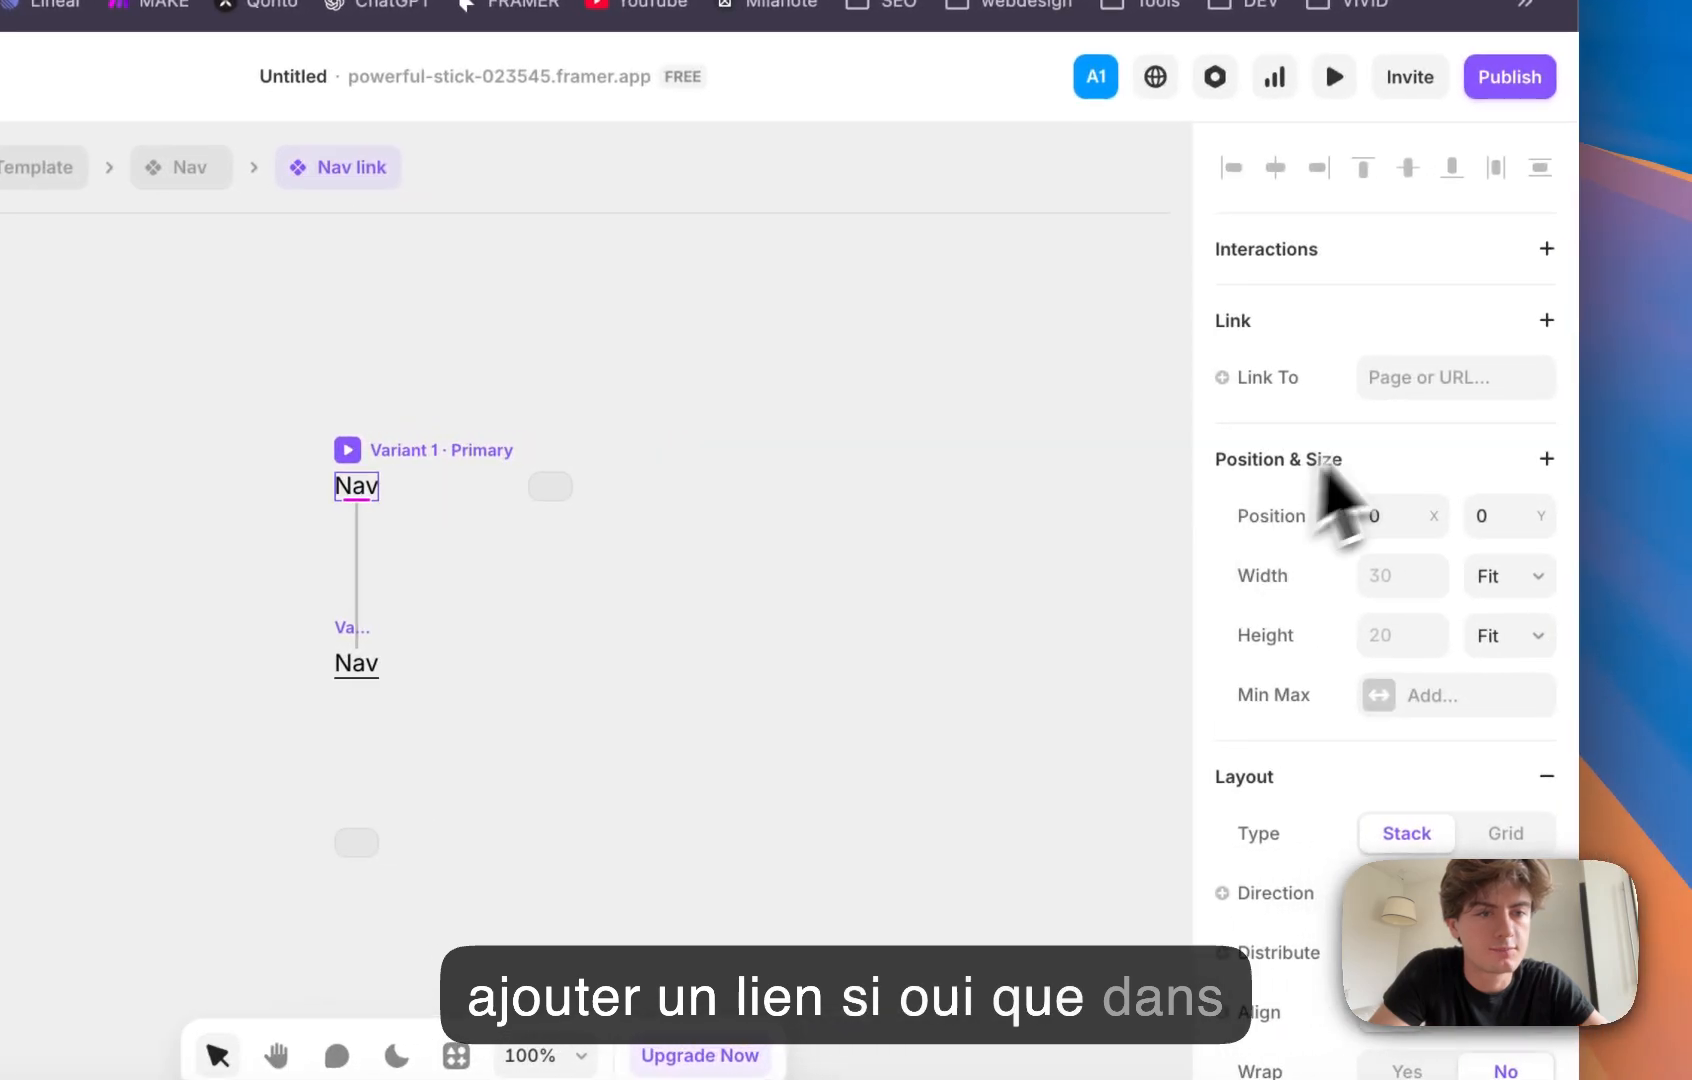
pyautogui.click(1400, 377)
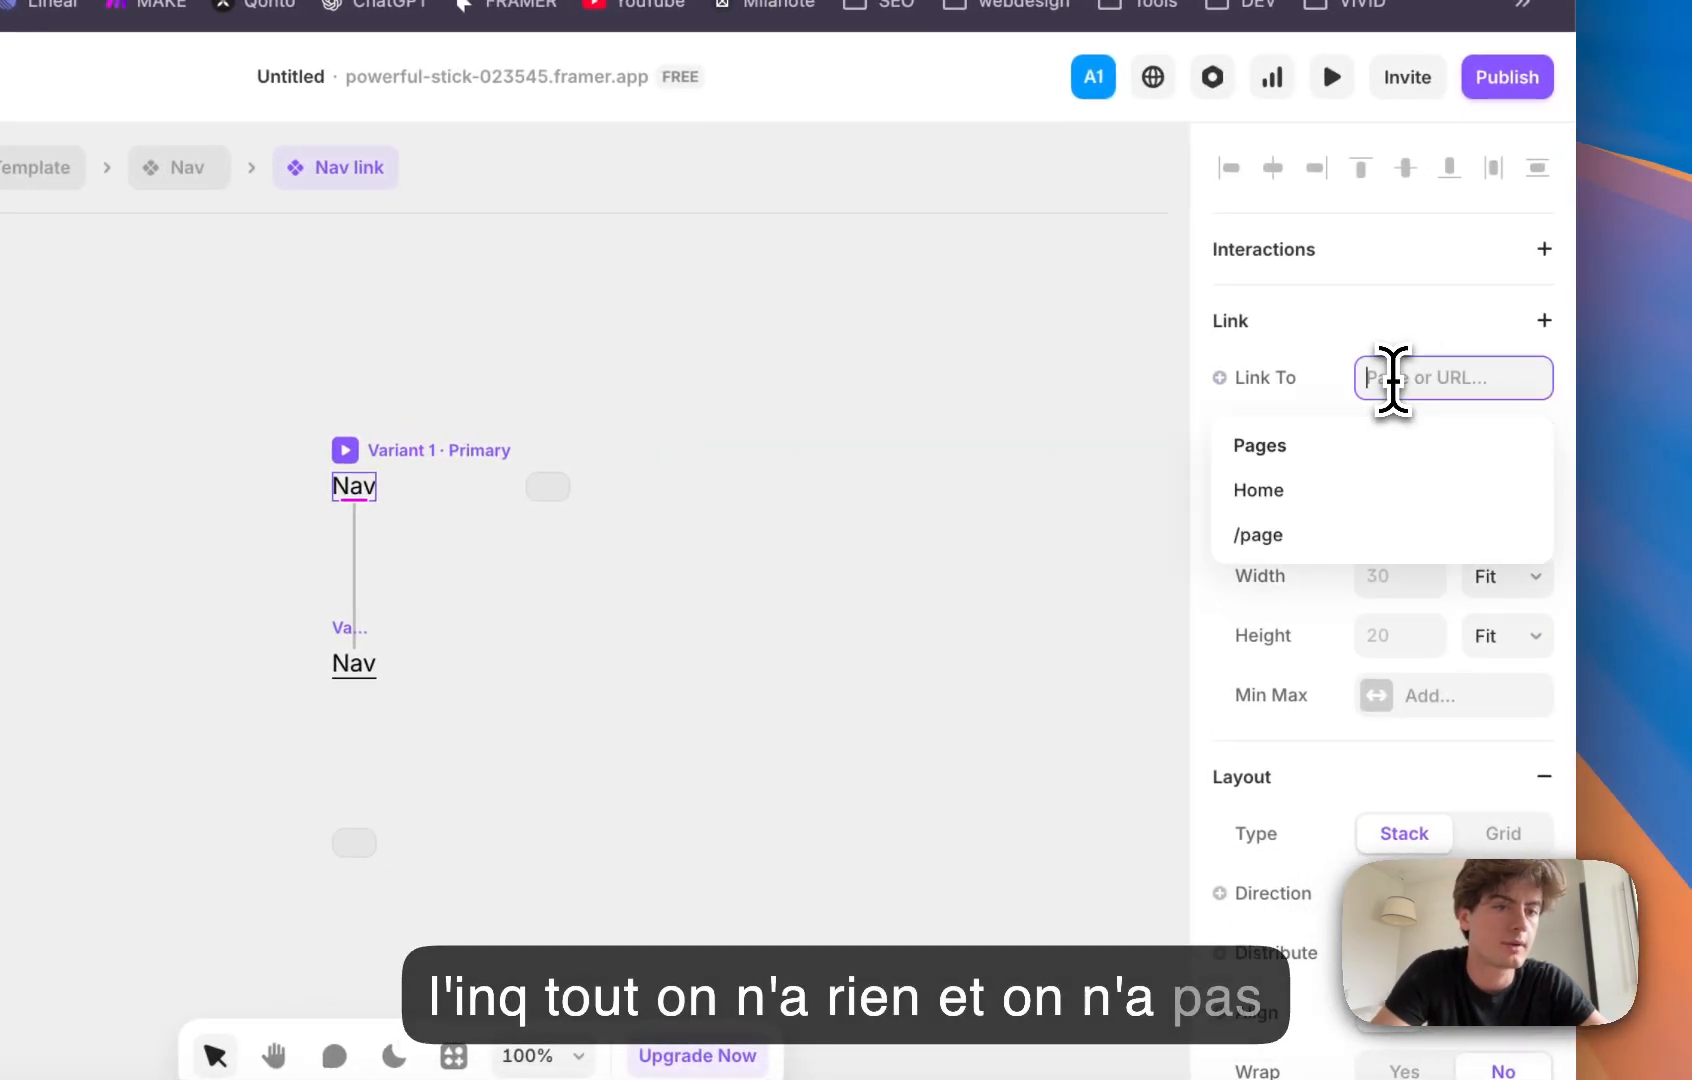
pyautogui.click(1315, 778)
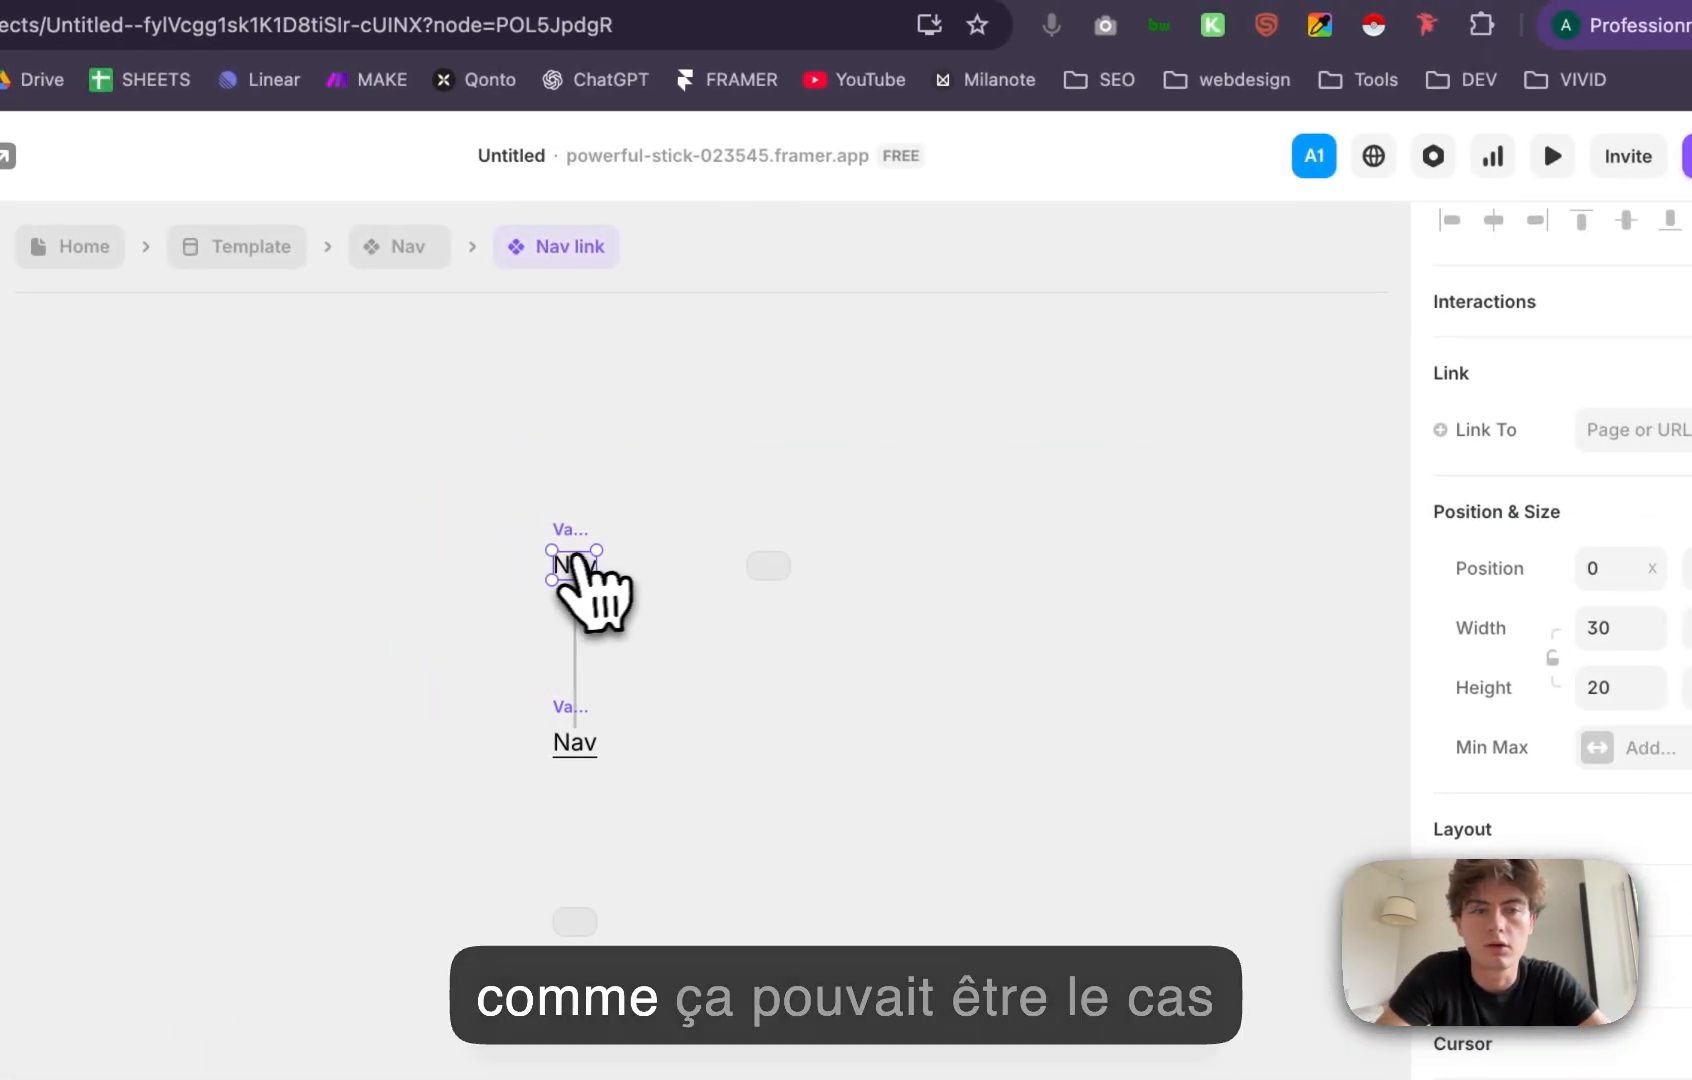
pyautogui.scroll(-8, 1427, 799)
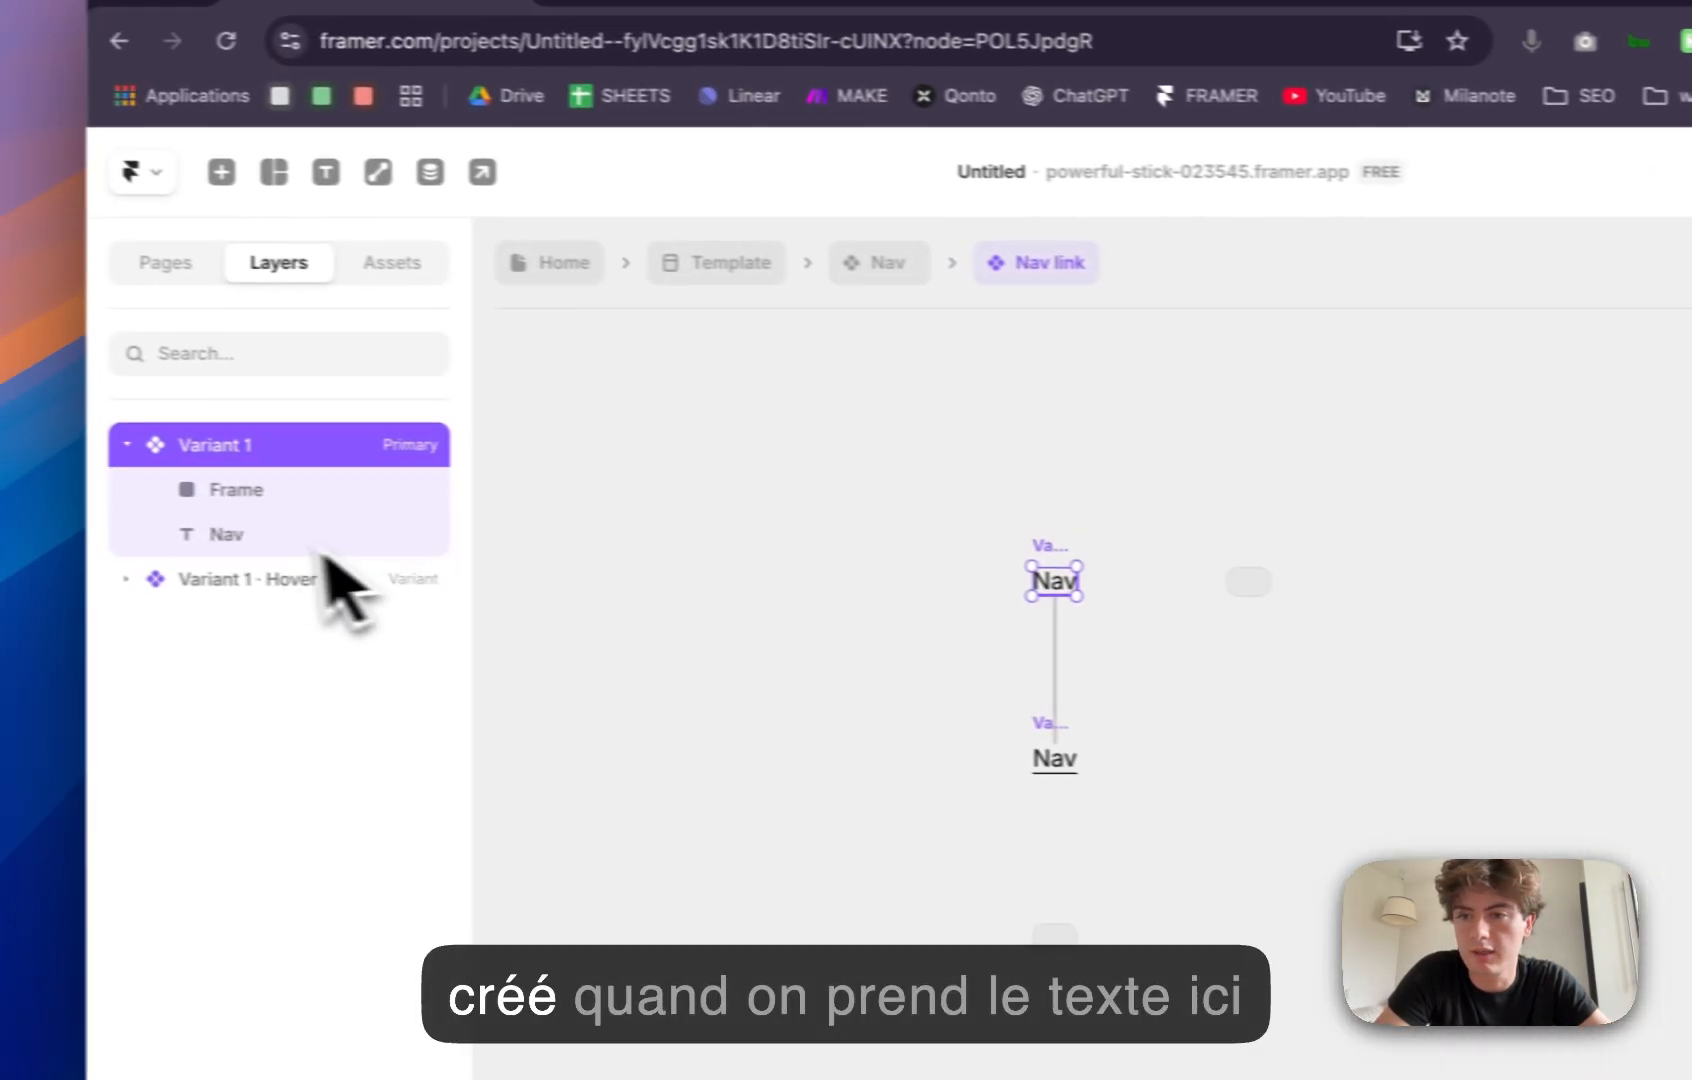
pyautogui.click(310, 541)
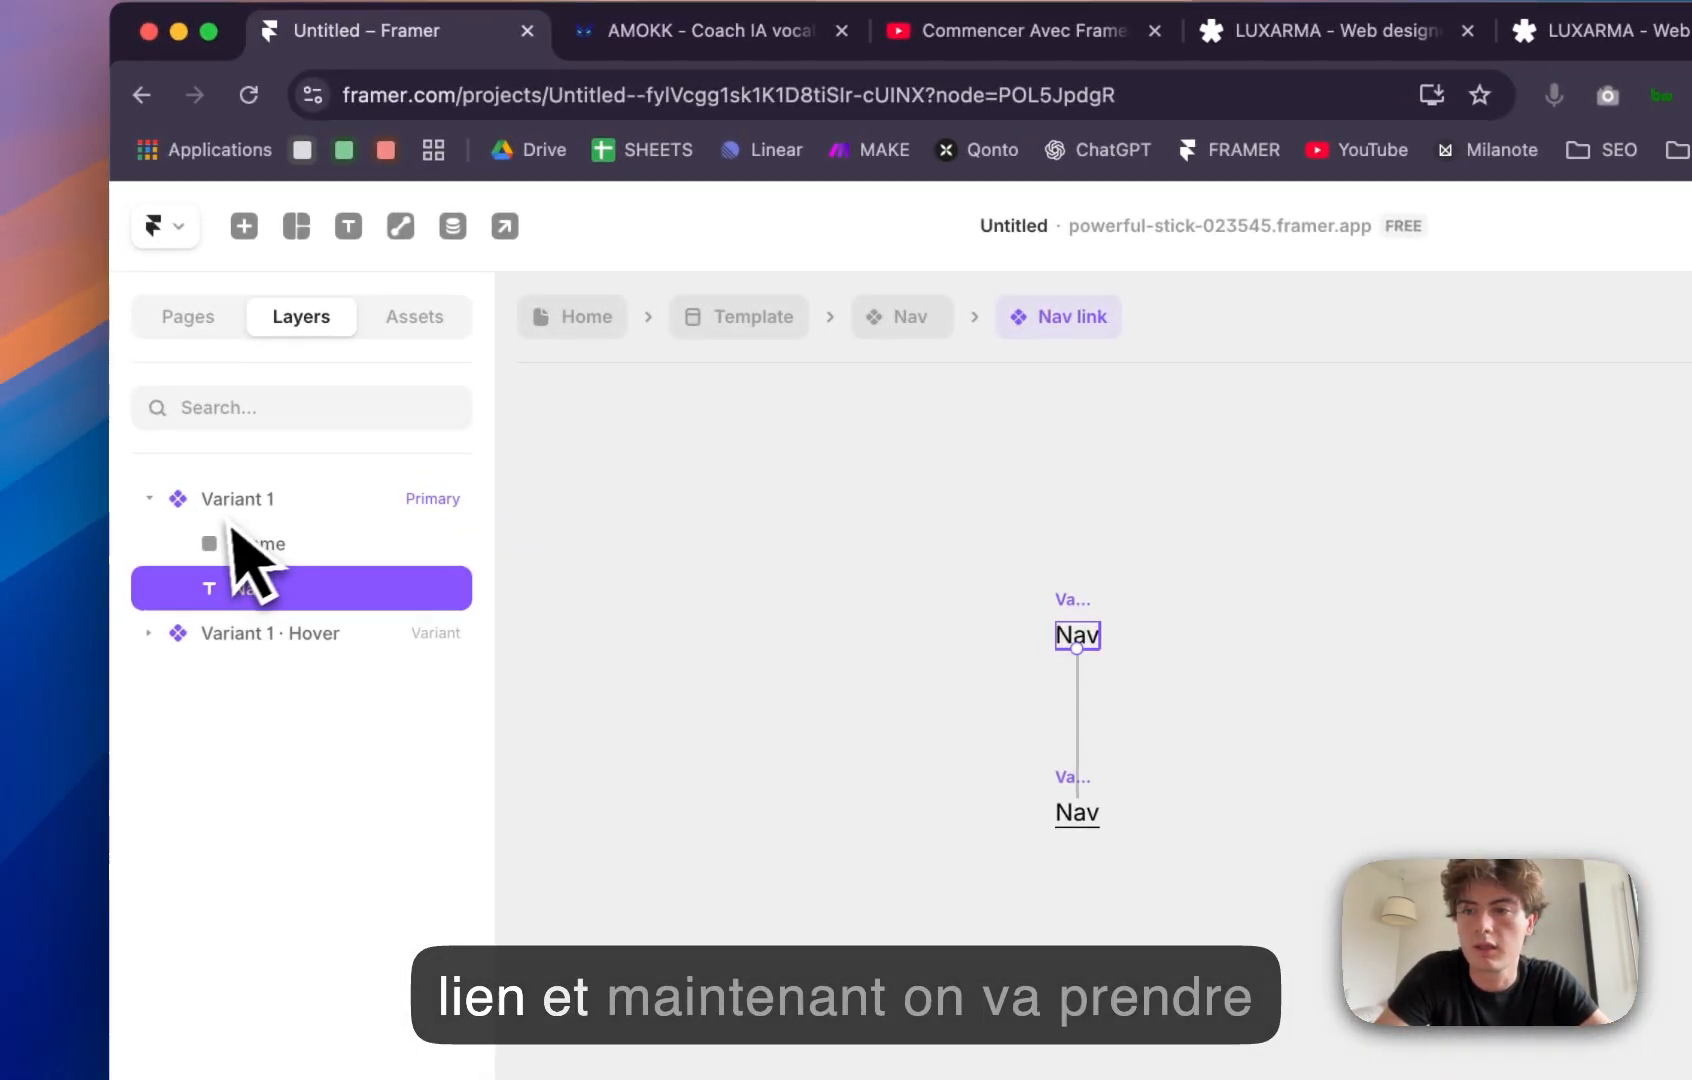
# Step: Create a link variable named Lien for the Link To property of the Nav link's primary variant
pyautogui.click(246, 505)
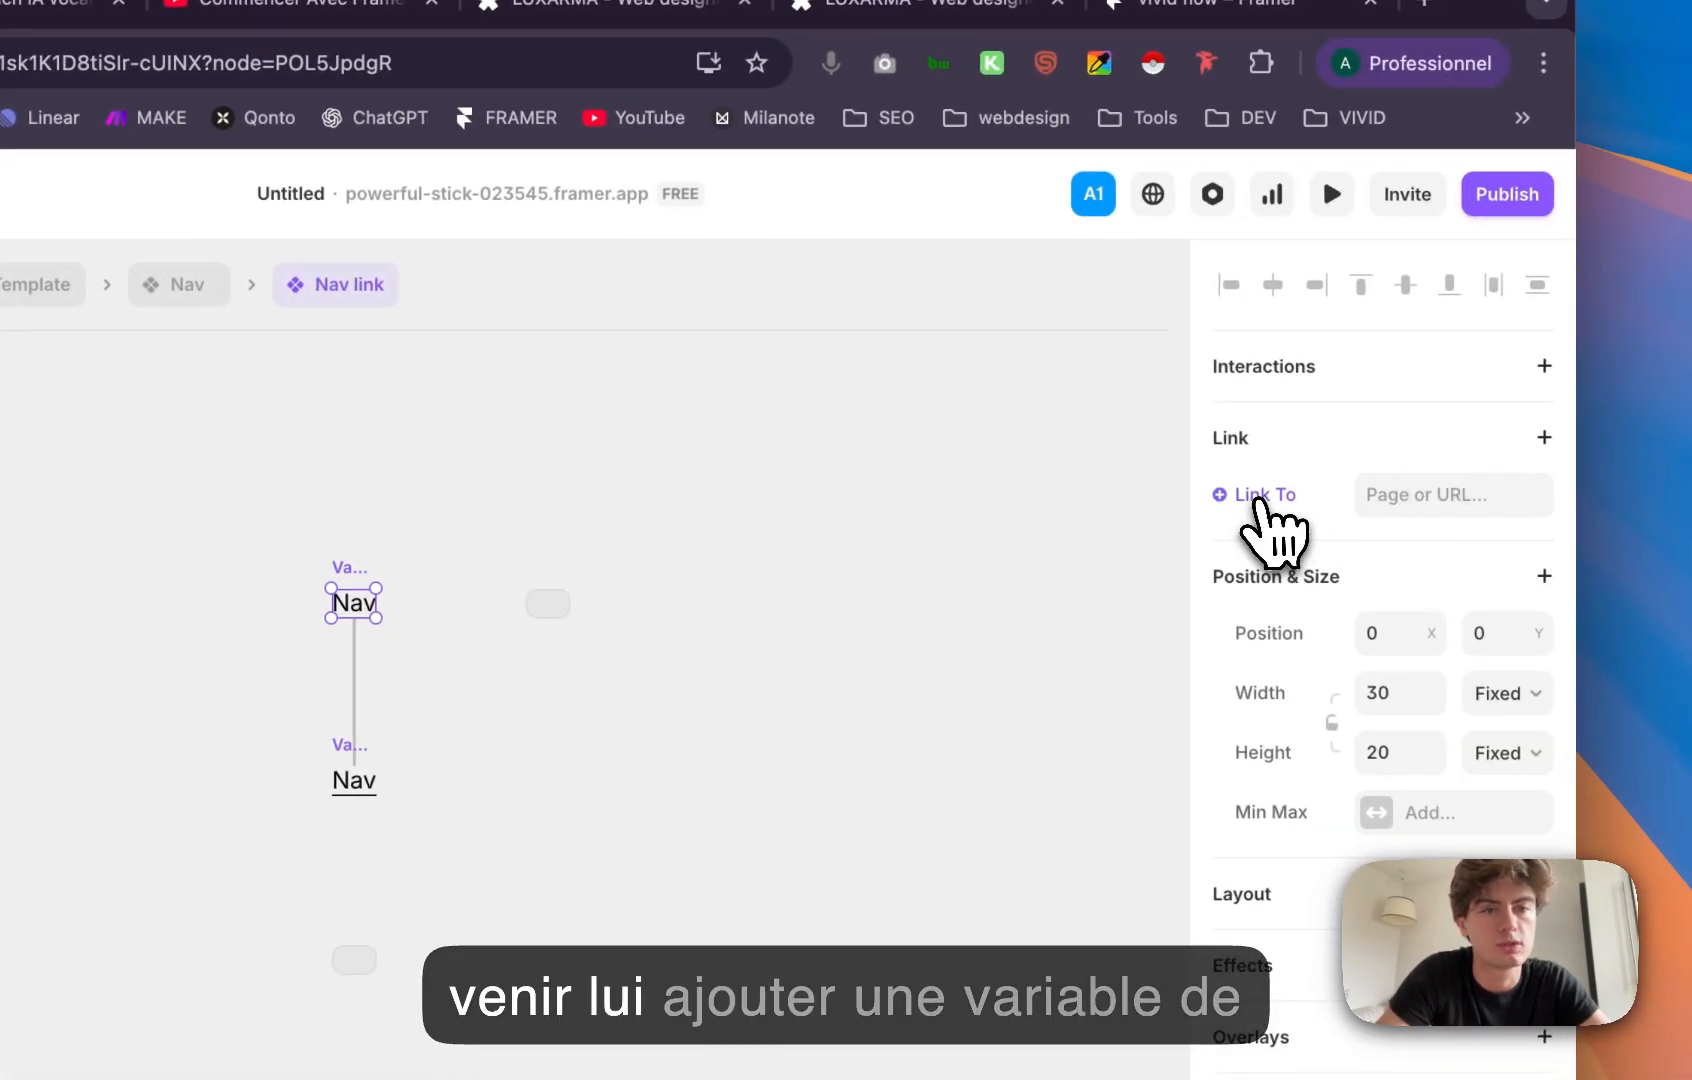
pyautogui.click(1262, 497)
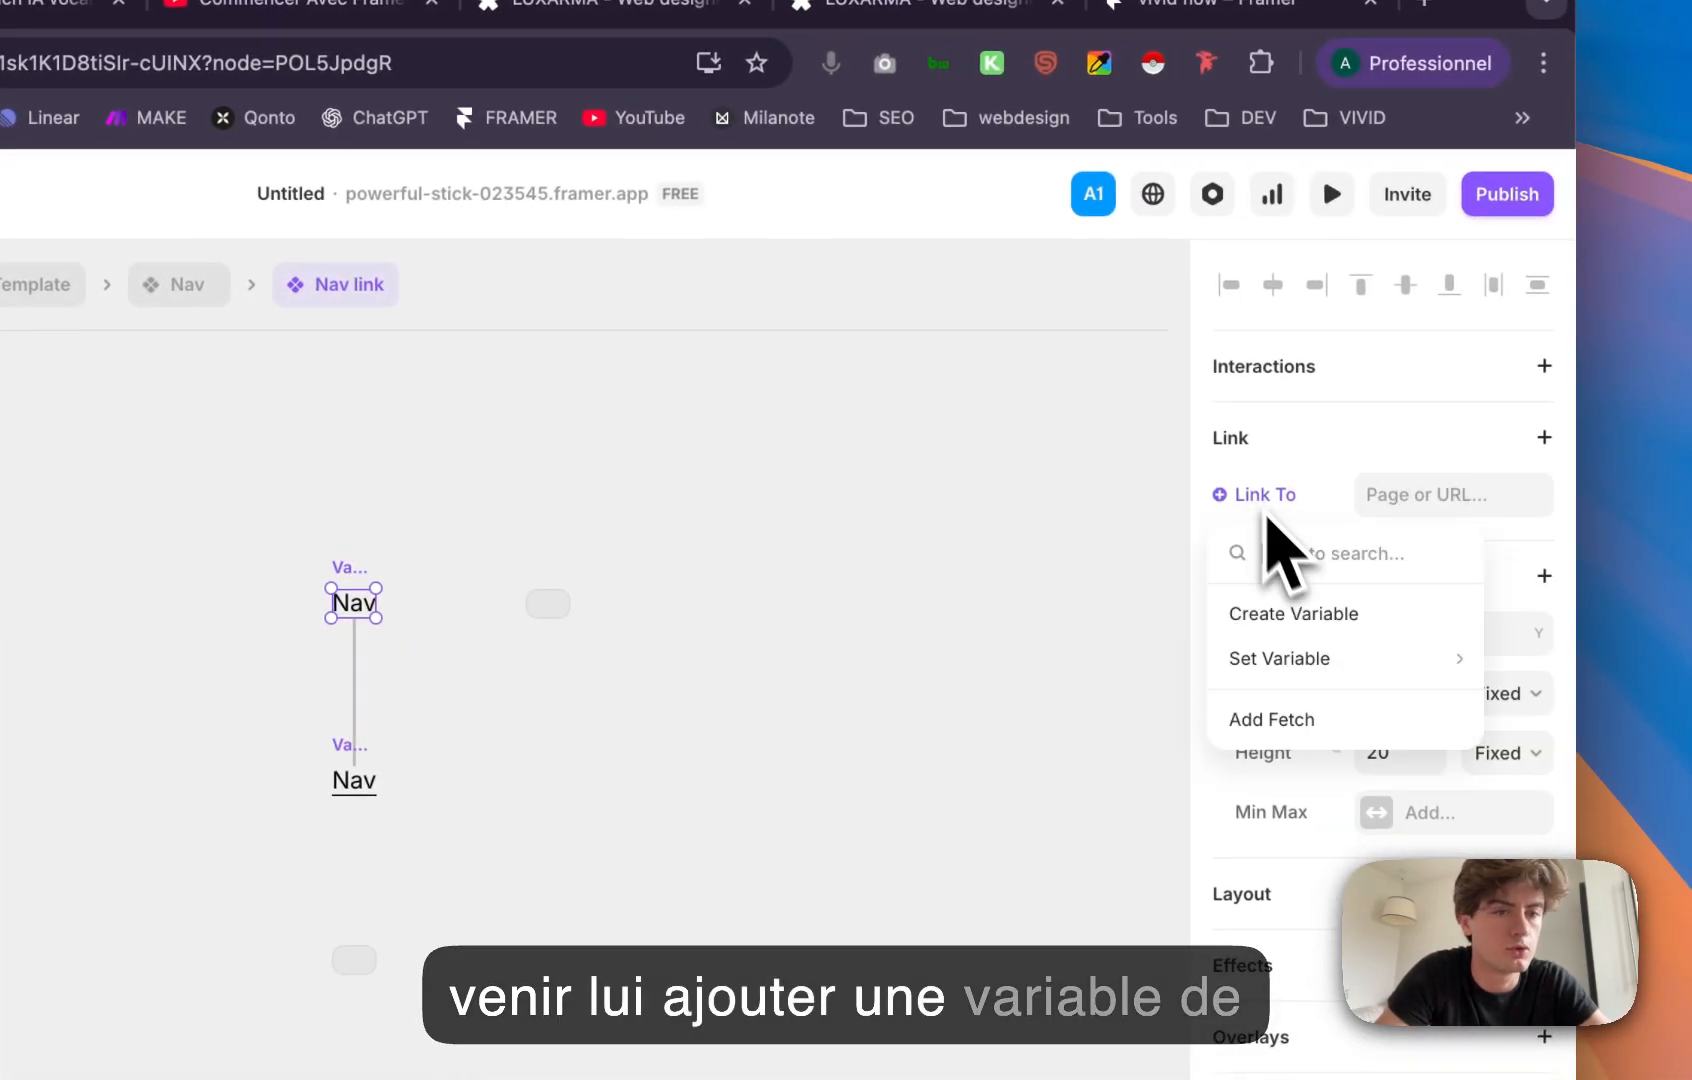
pyautogui.click(1295, 614)
pyautogui.click(1390, 497)
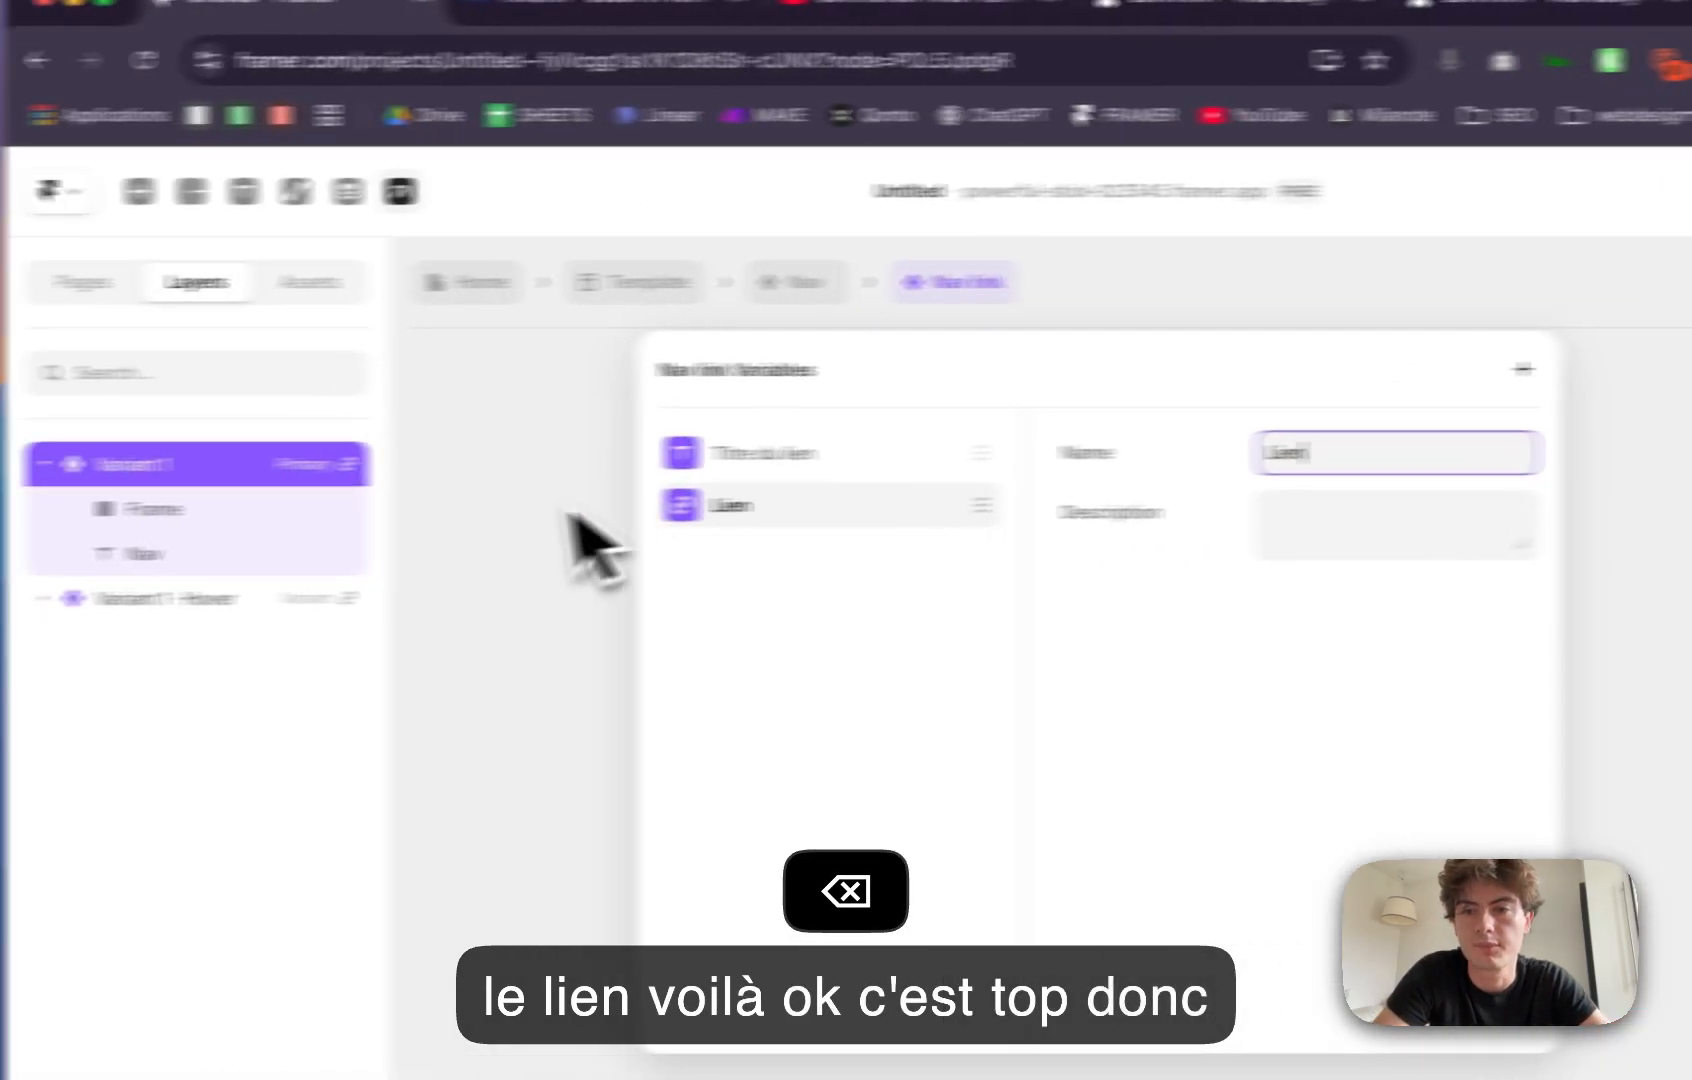
pyautogui.click(575, 514)
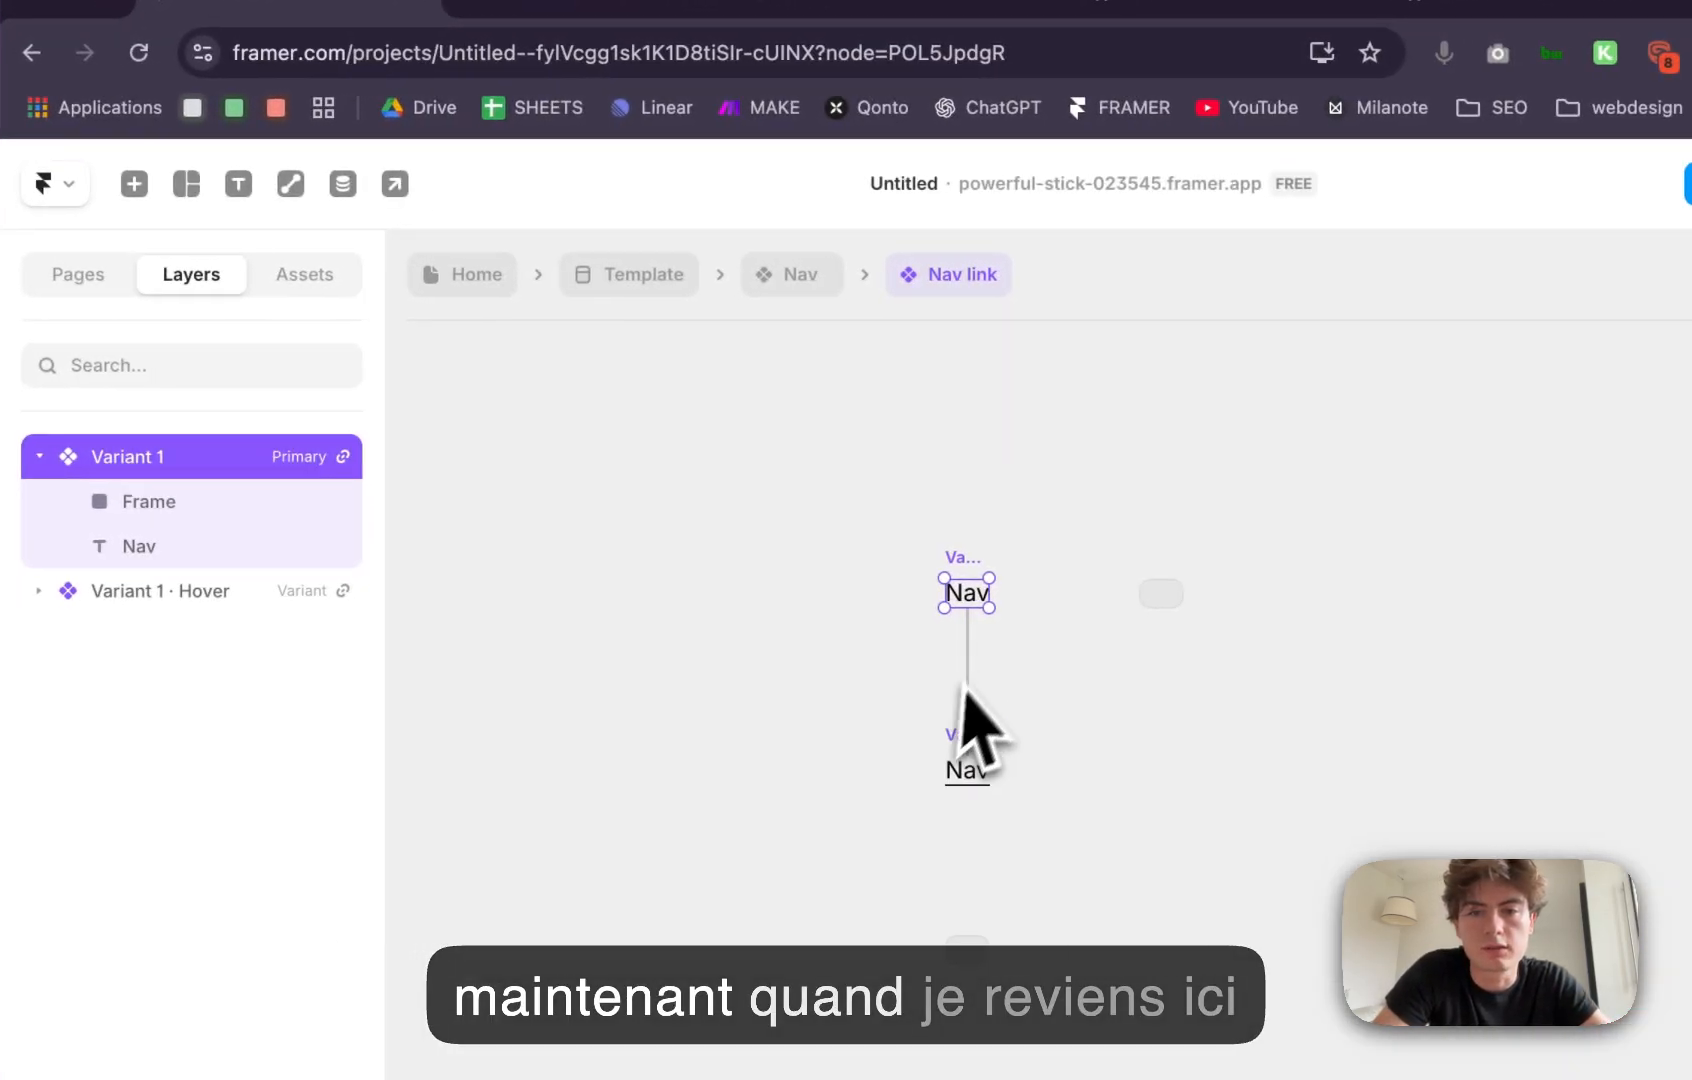
# Step: Check the link spacing in the Nav component, set the Nav link primary variant's width and height to Fit, and return to Nav
pyautogui.click(790, 280)
pyautogui.click(916, 630)
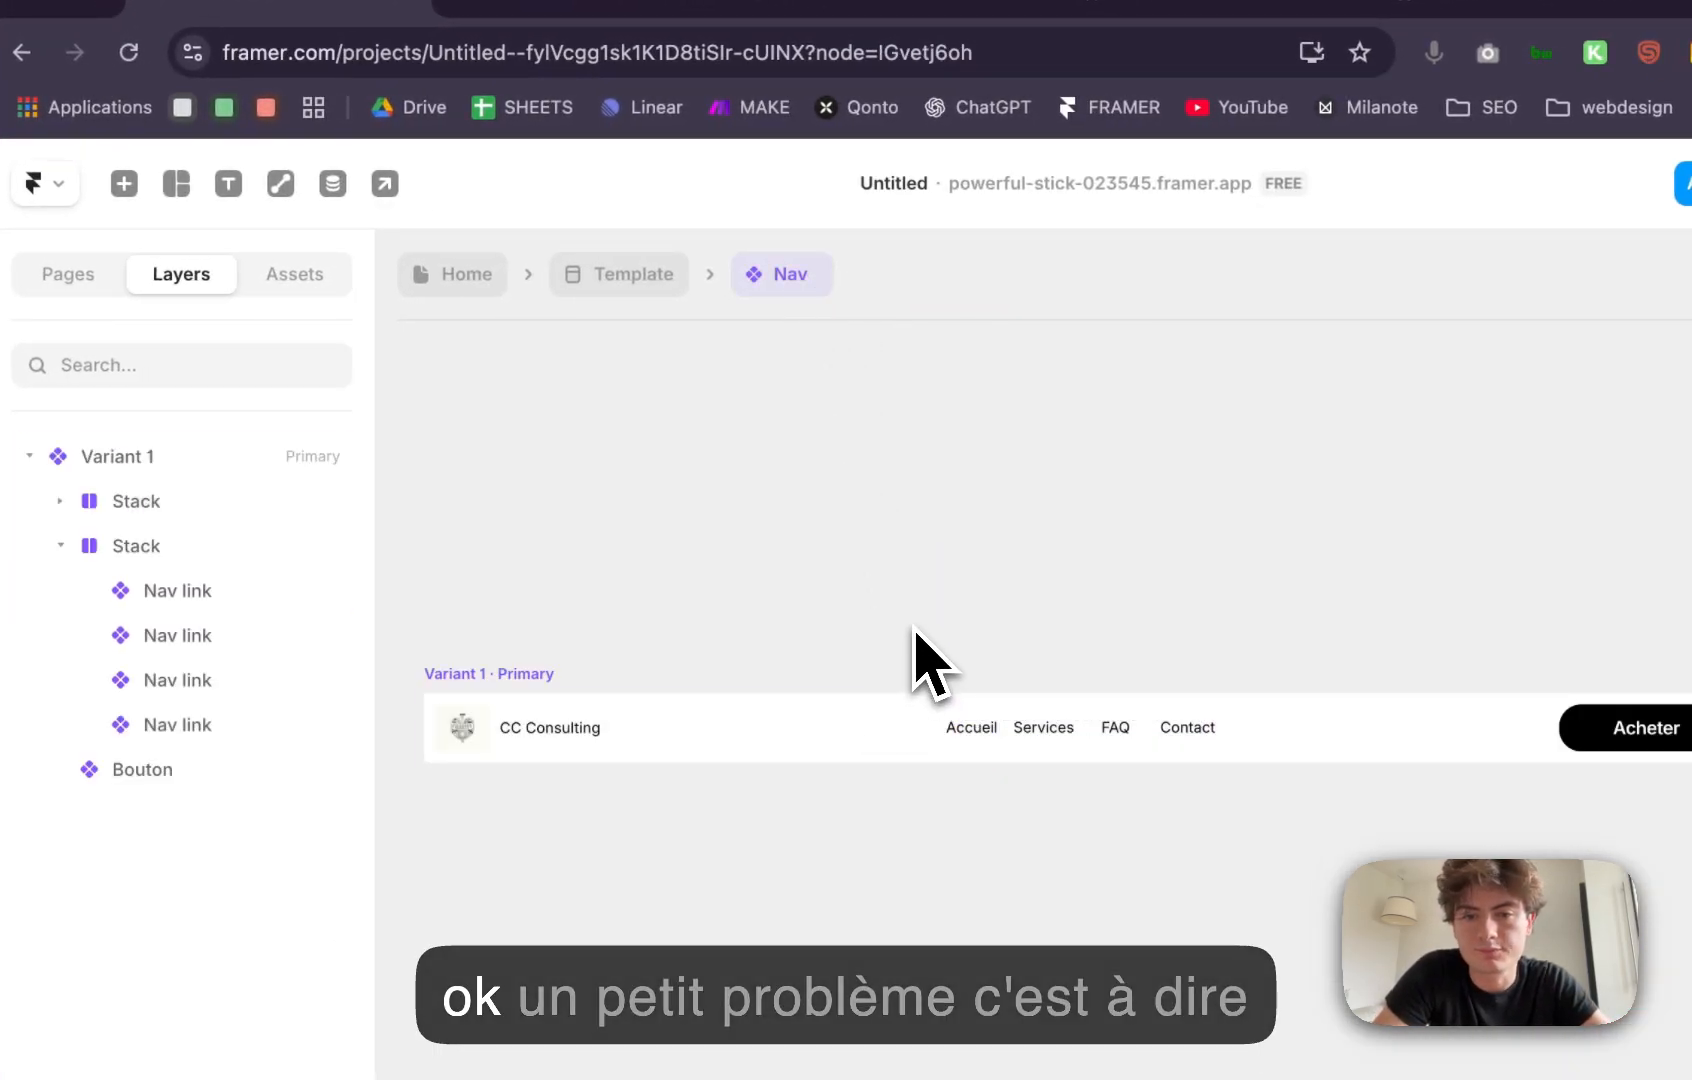
pyautogui.doubleClick(975, 728)
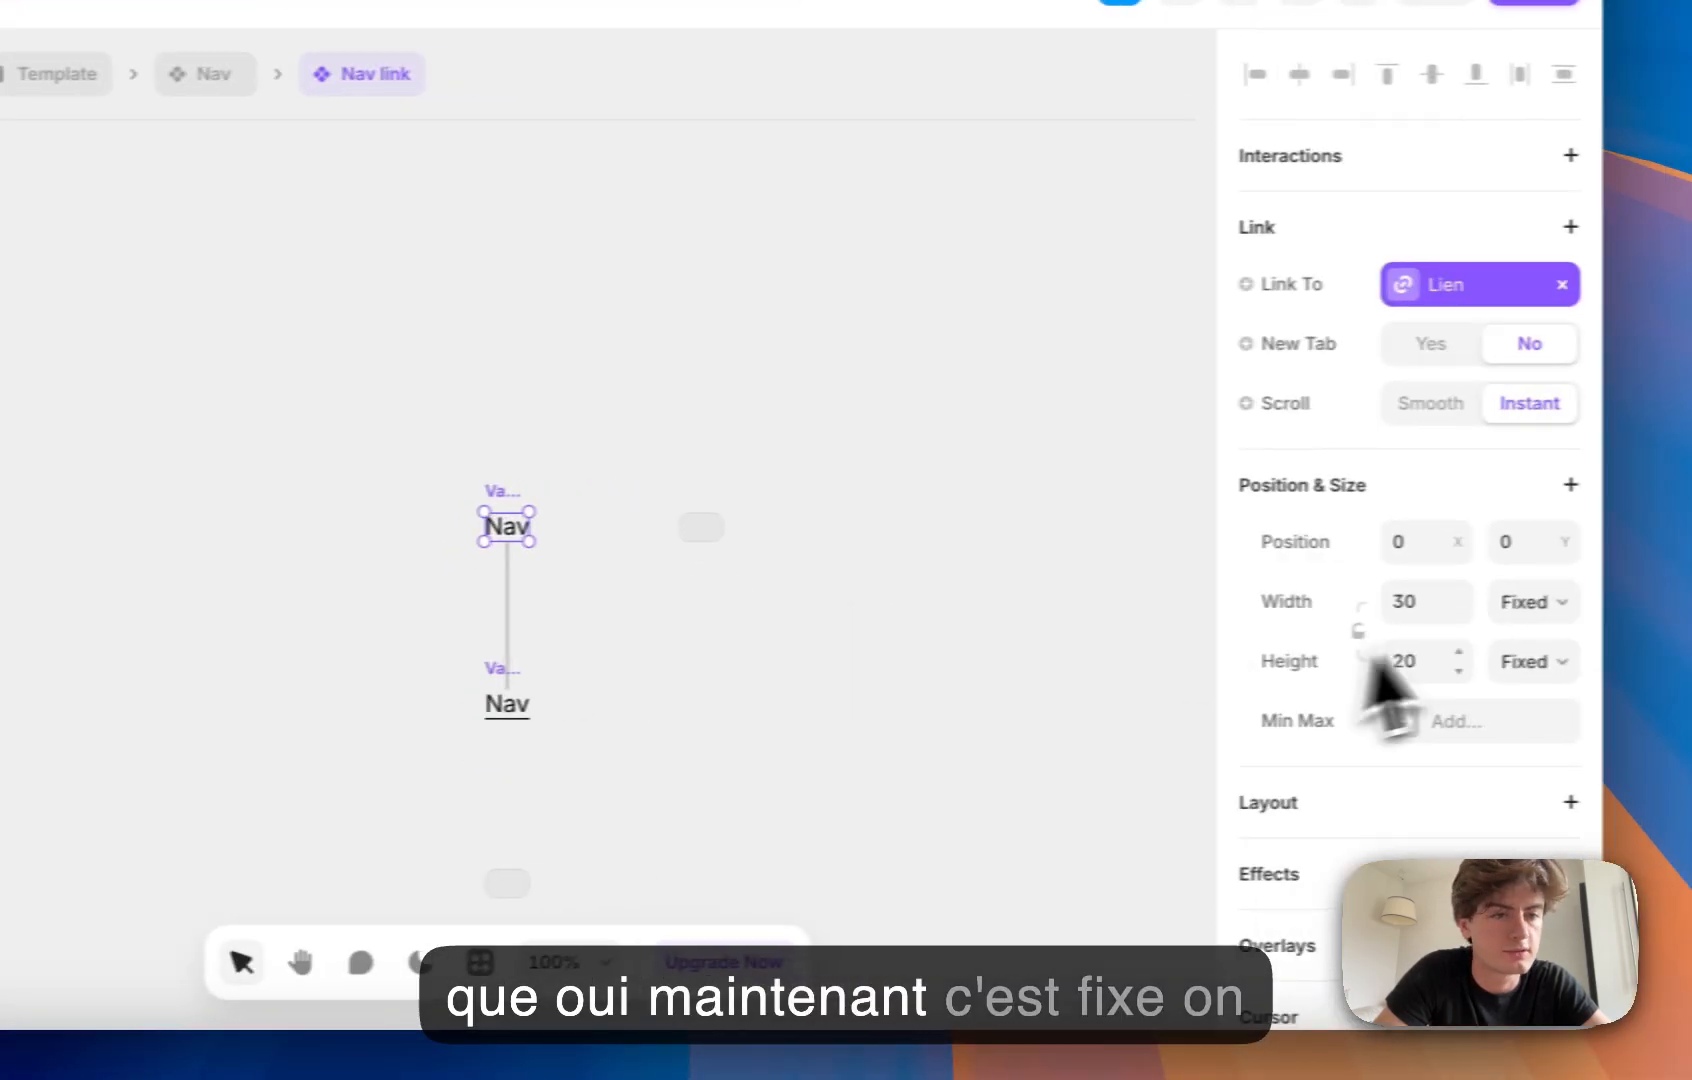
pyautogui.click(1495, 646)
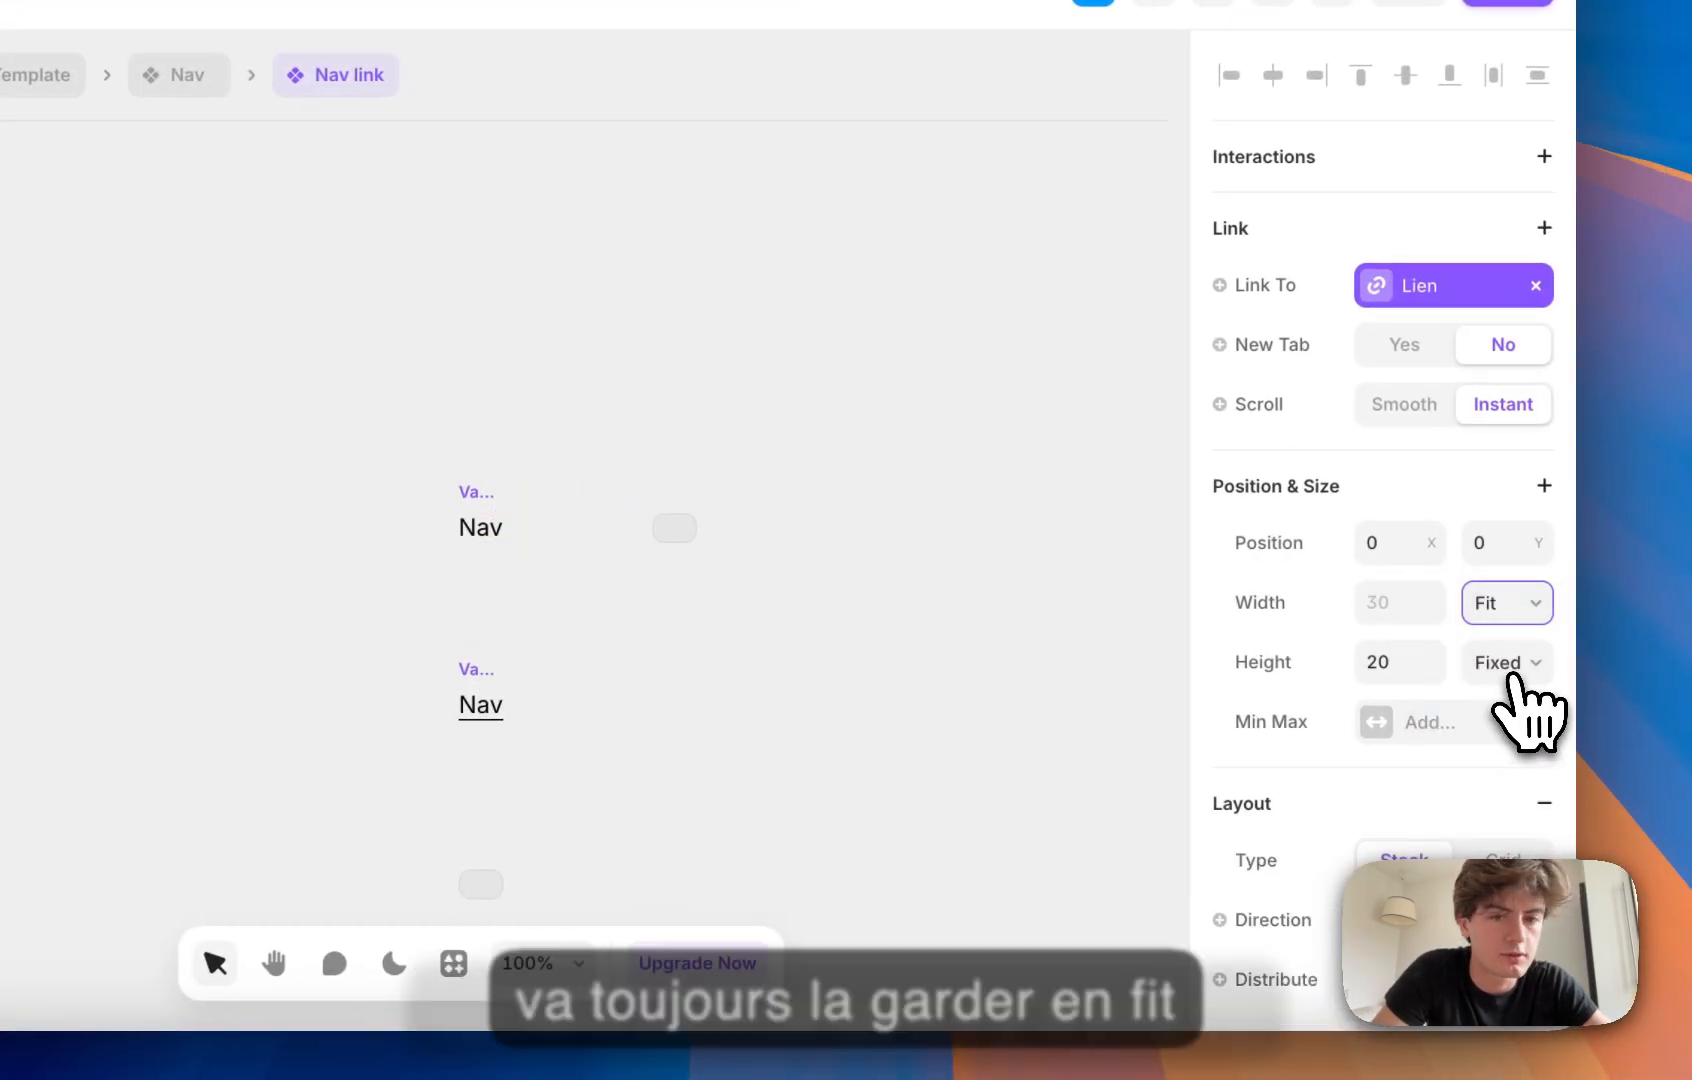
pyautogui.click(1482, 762)
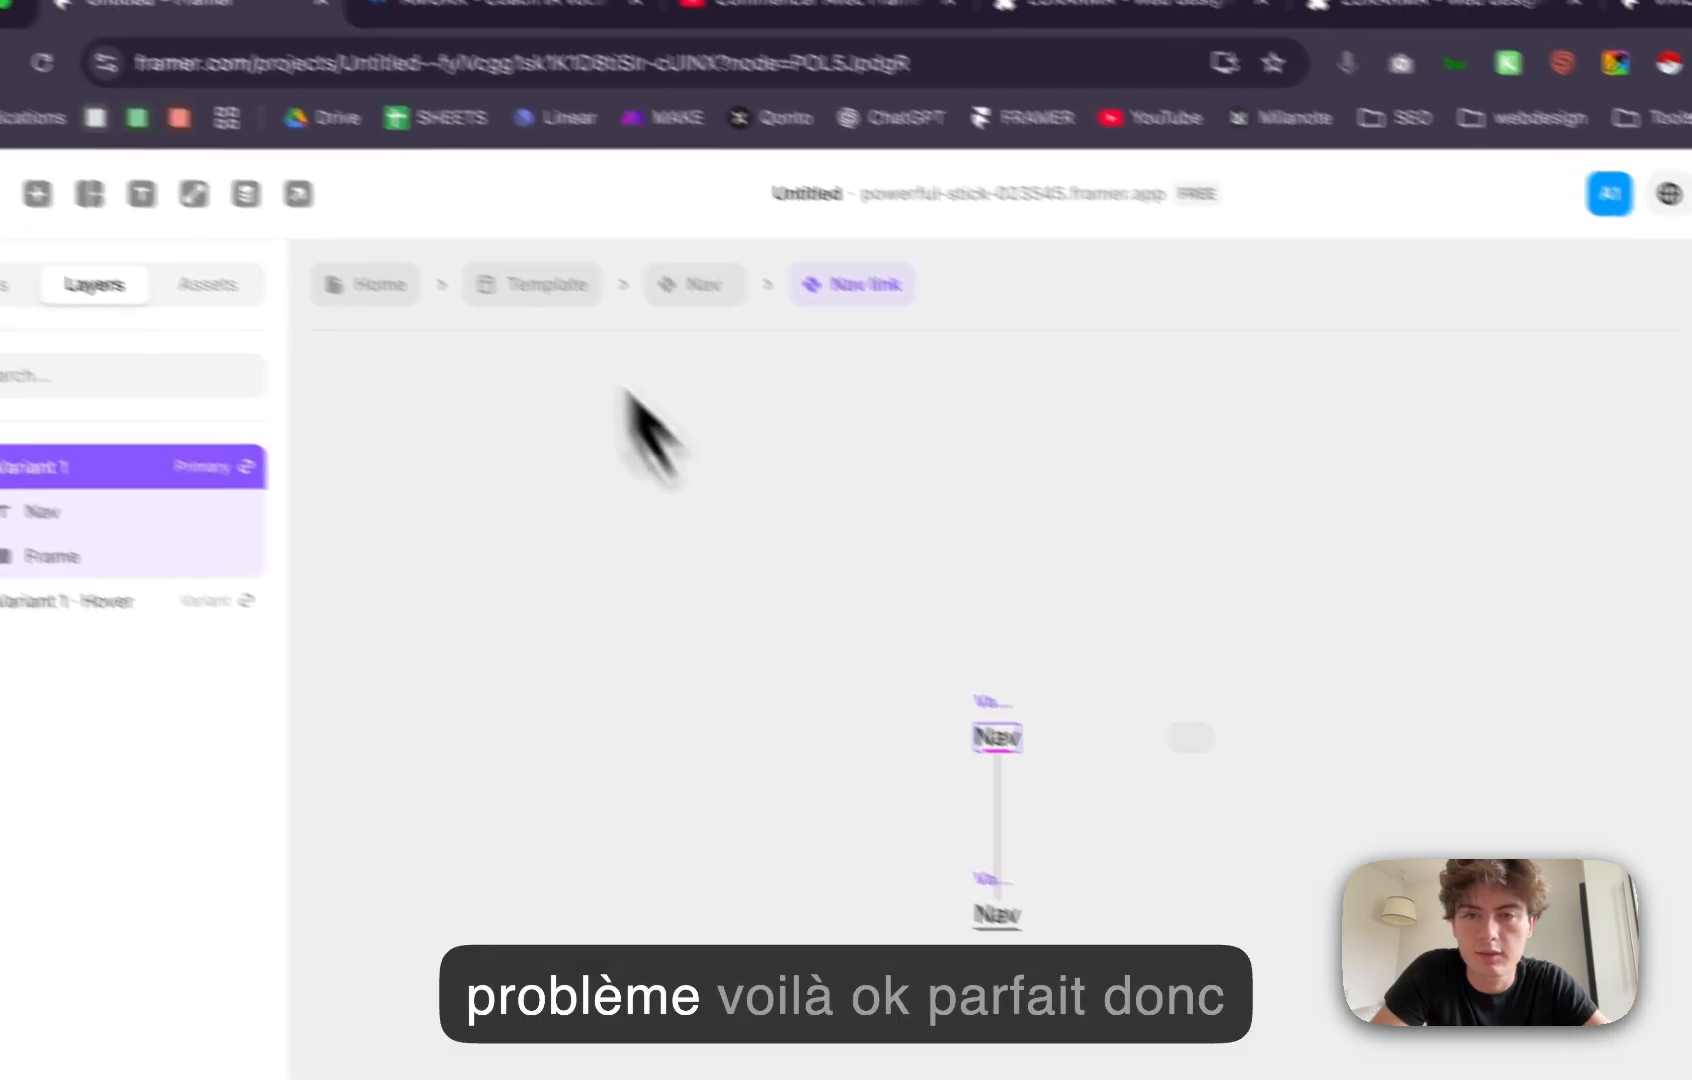
pyautogui.click(182, 75)
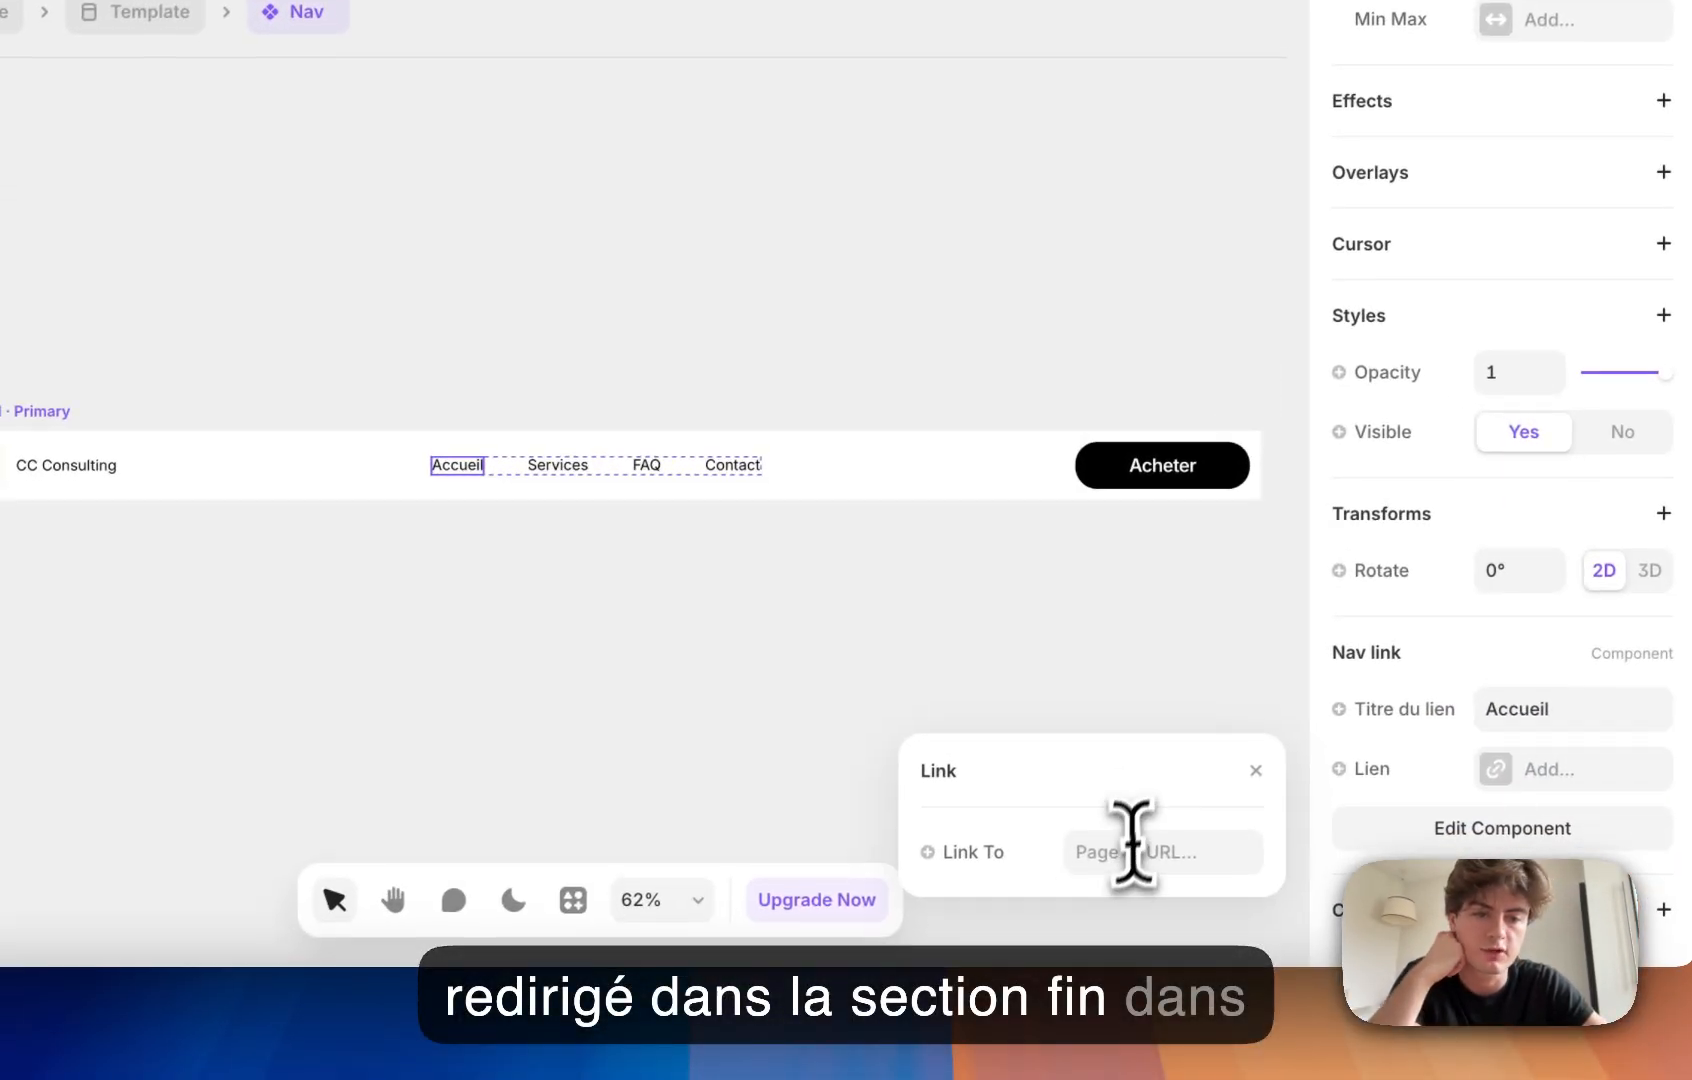
# Step: Link the Accueil item in the navigation bar to the #hero section of the Home page
pyautogui.click(1002, 958)
pyautogui.click(1137, 750)
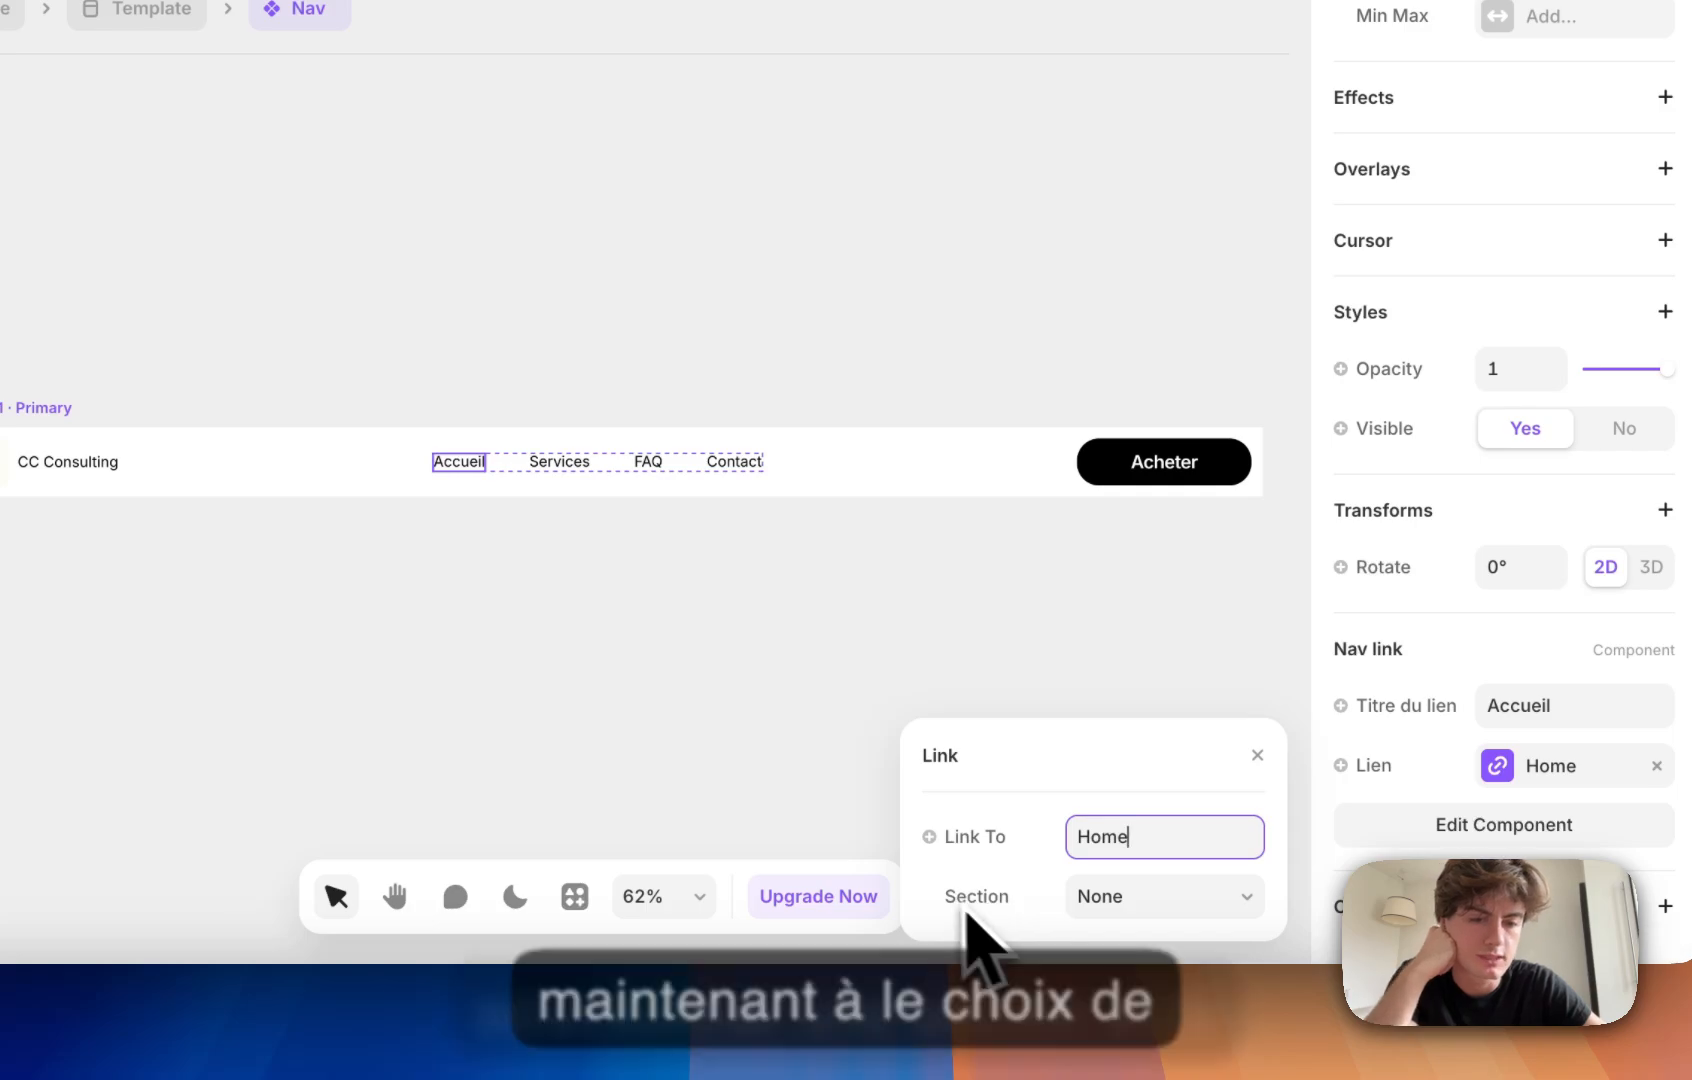
pyautogui.click(1130, 898)
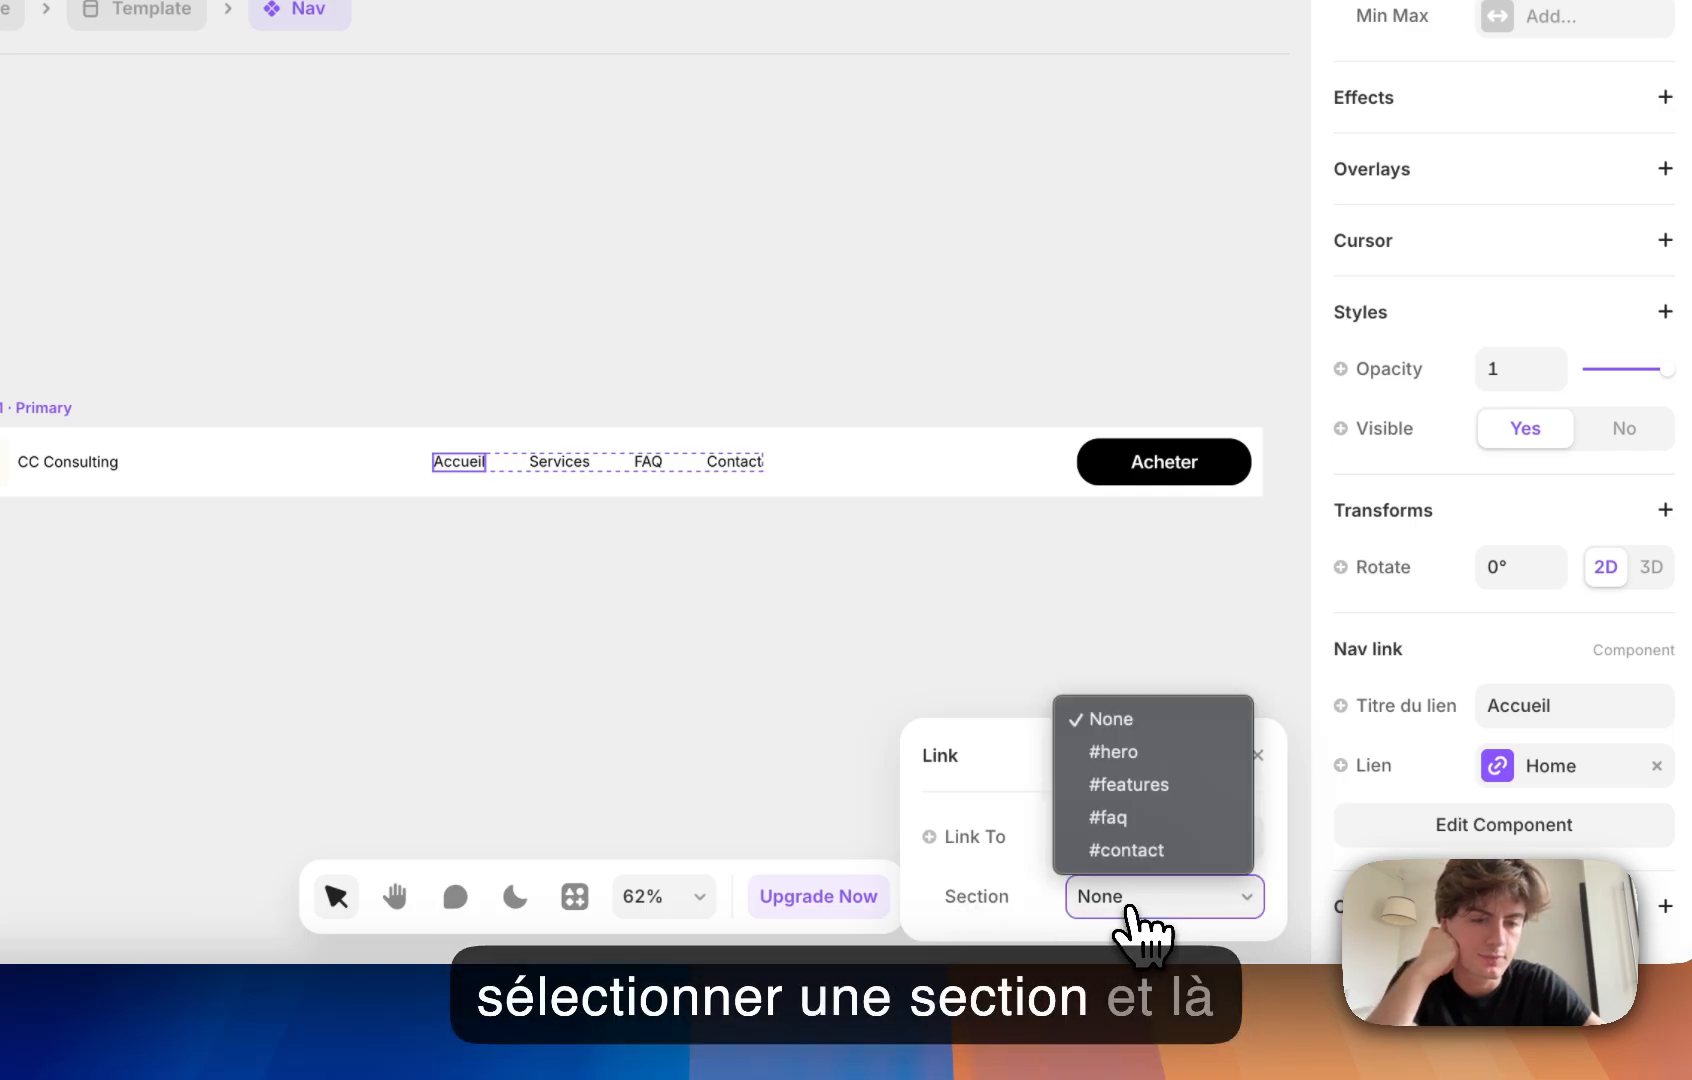
pyautogui.click(1133, 752)
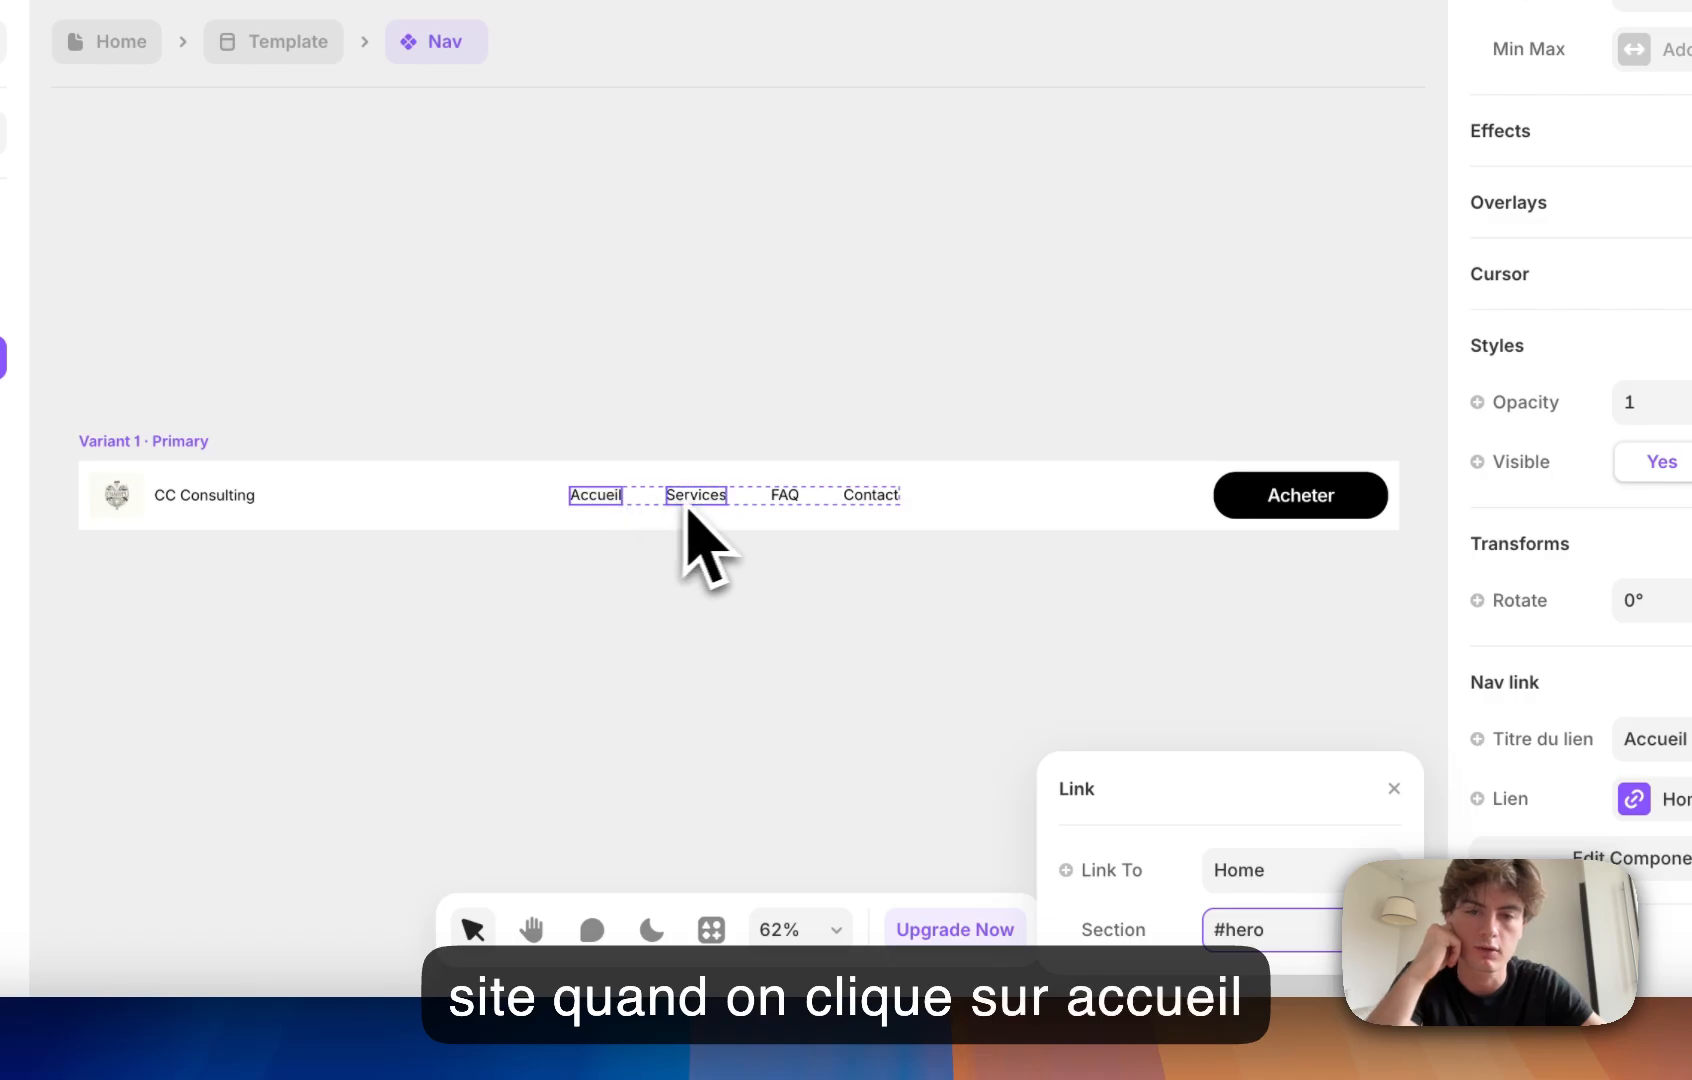
# Step: Link the Services item in the navigation bar to the #features section of the Home page
pyautogui.click(698, 500)
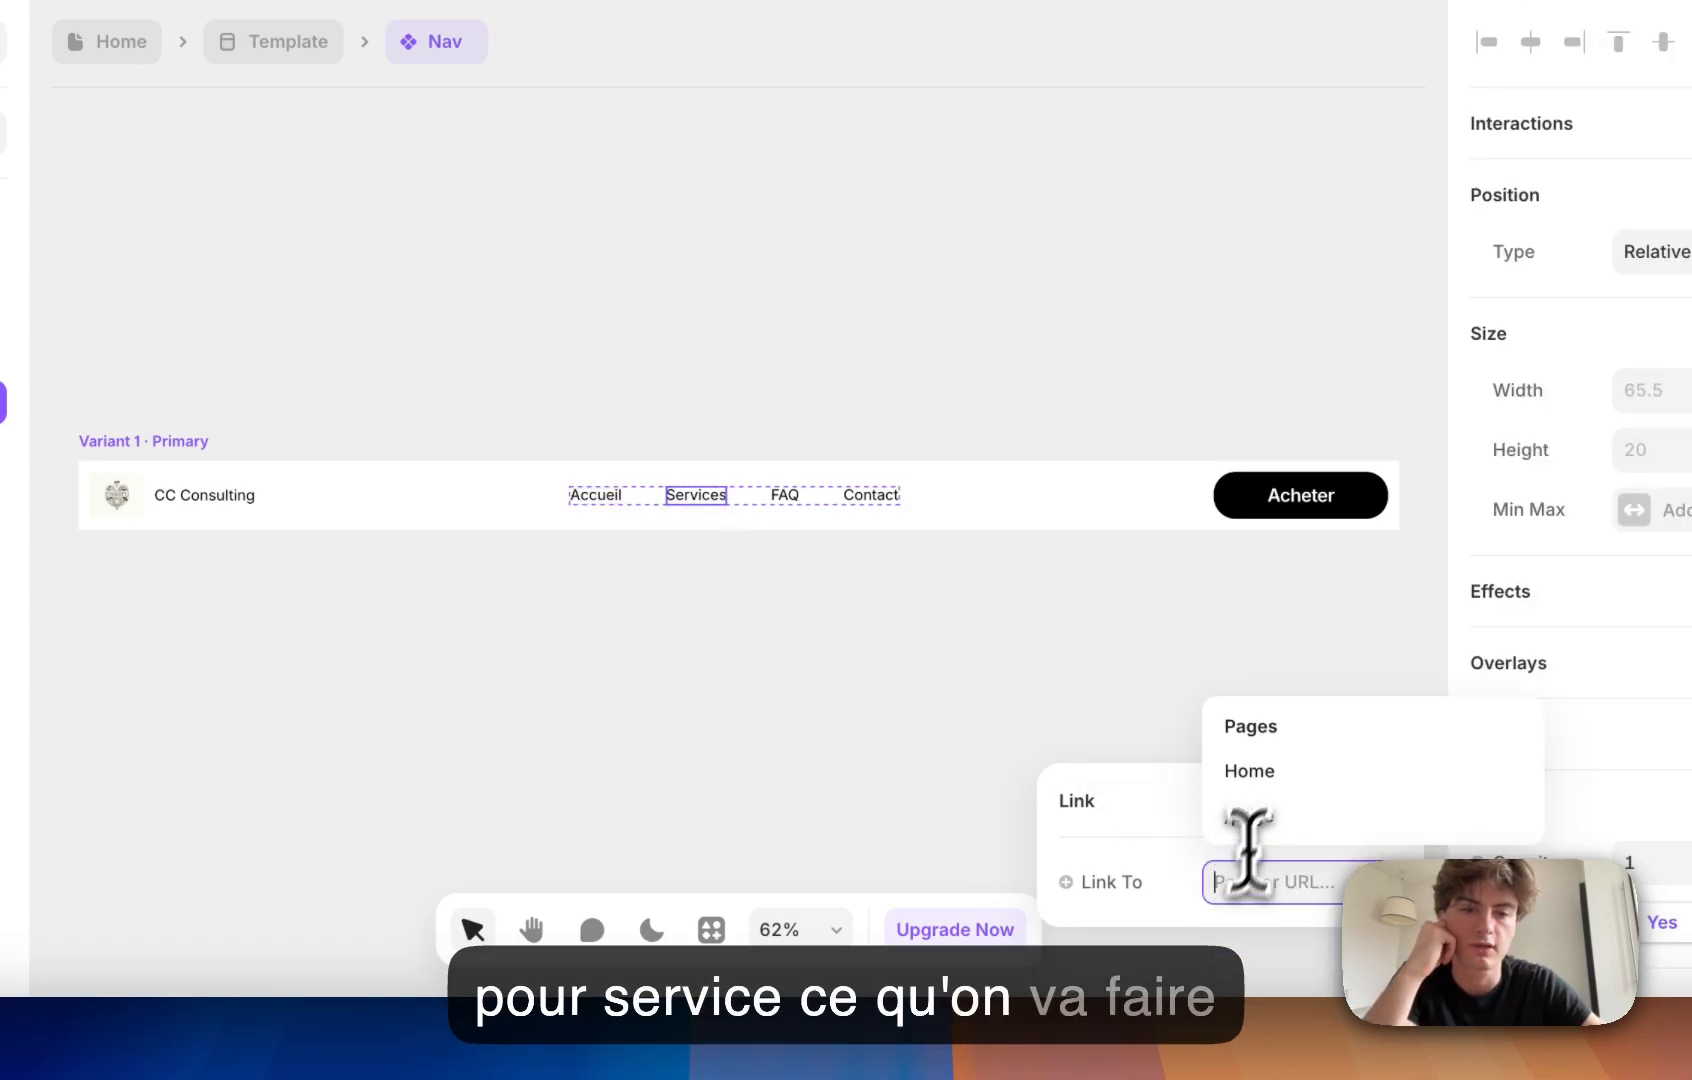
pyautogui.click(1249, 770)
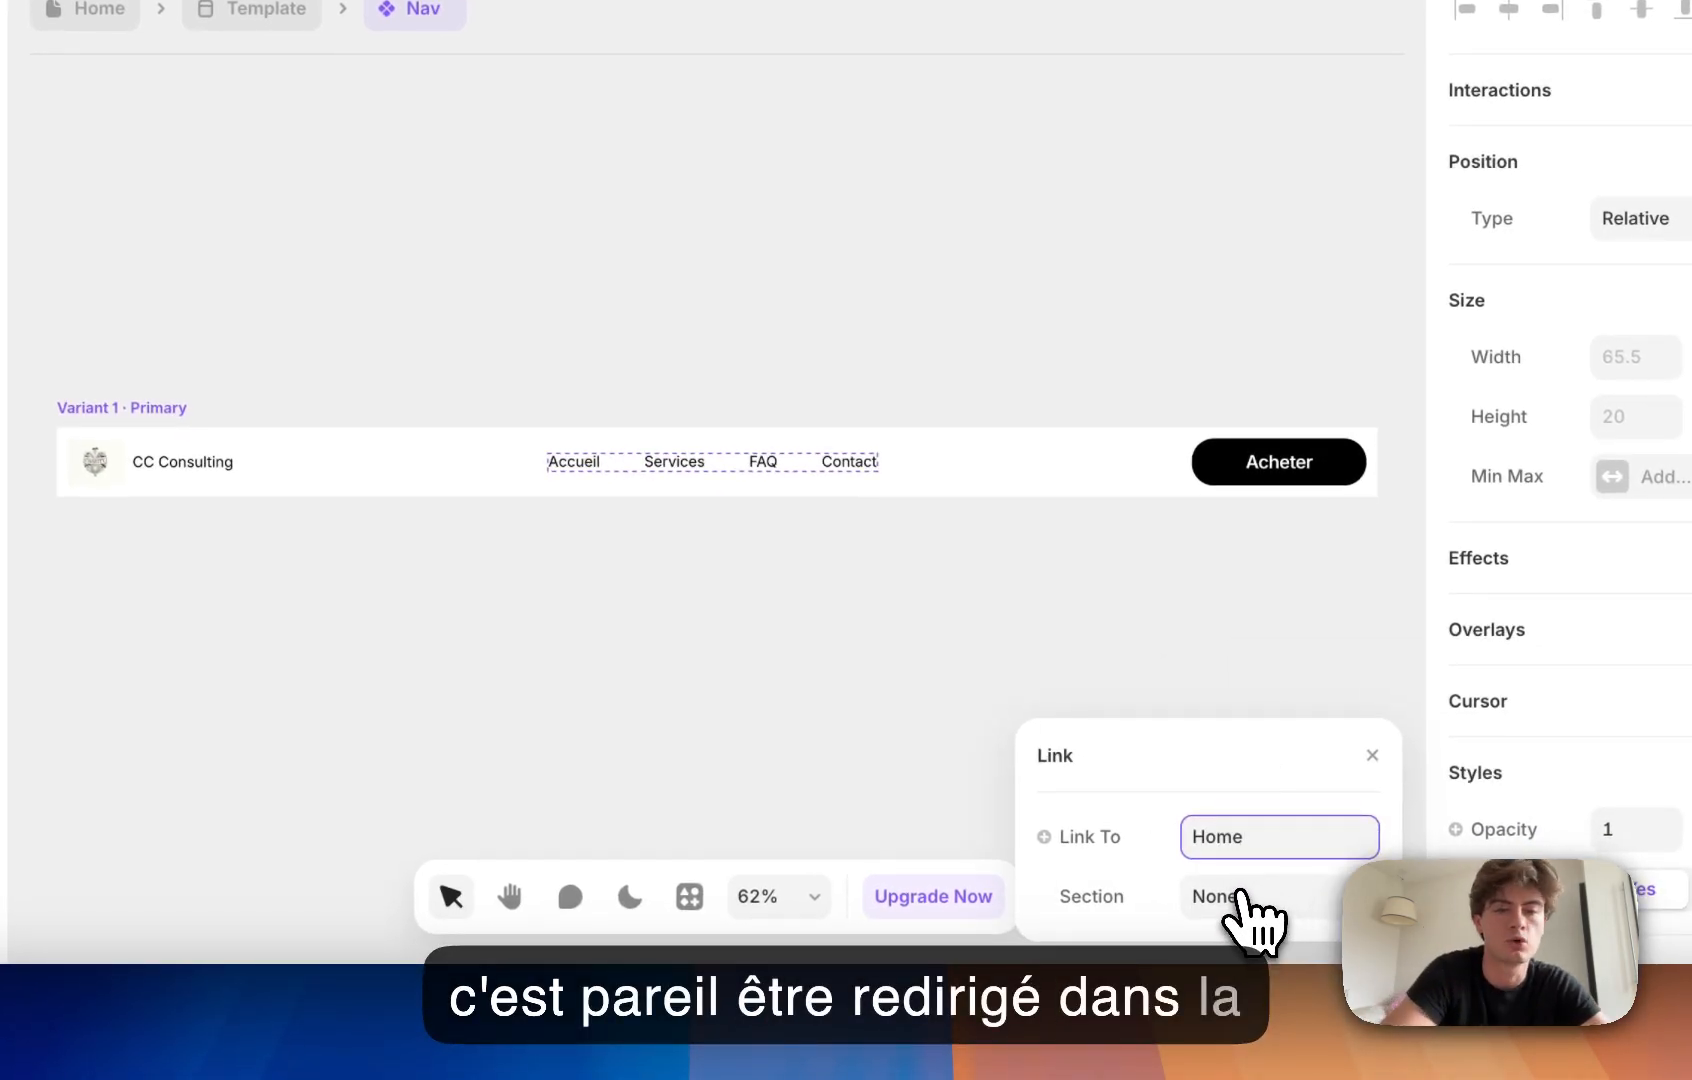
pyautogui.click(1247, 905)
pyautogui.click(1244, 785)
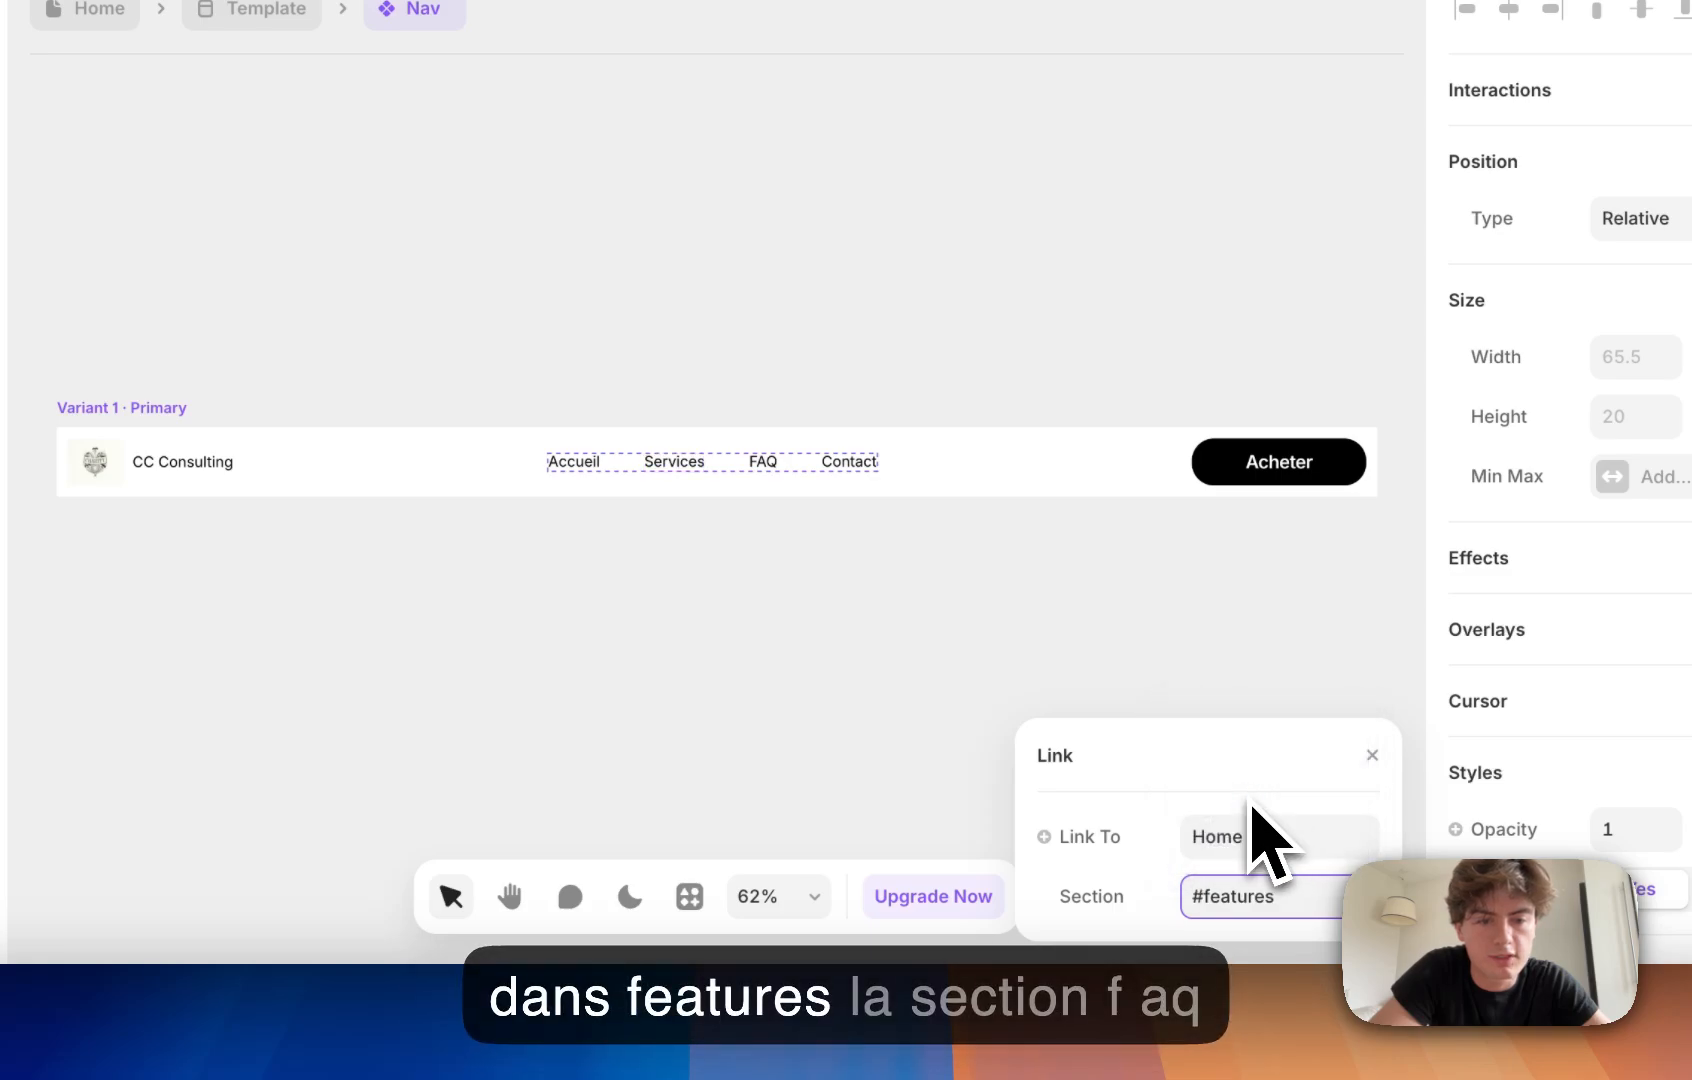
# Step: Link the FAQ item in the navigation bar to the #faq section of the Home page
pyautogui.click(766, 466)
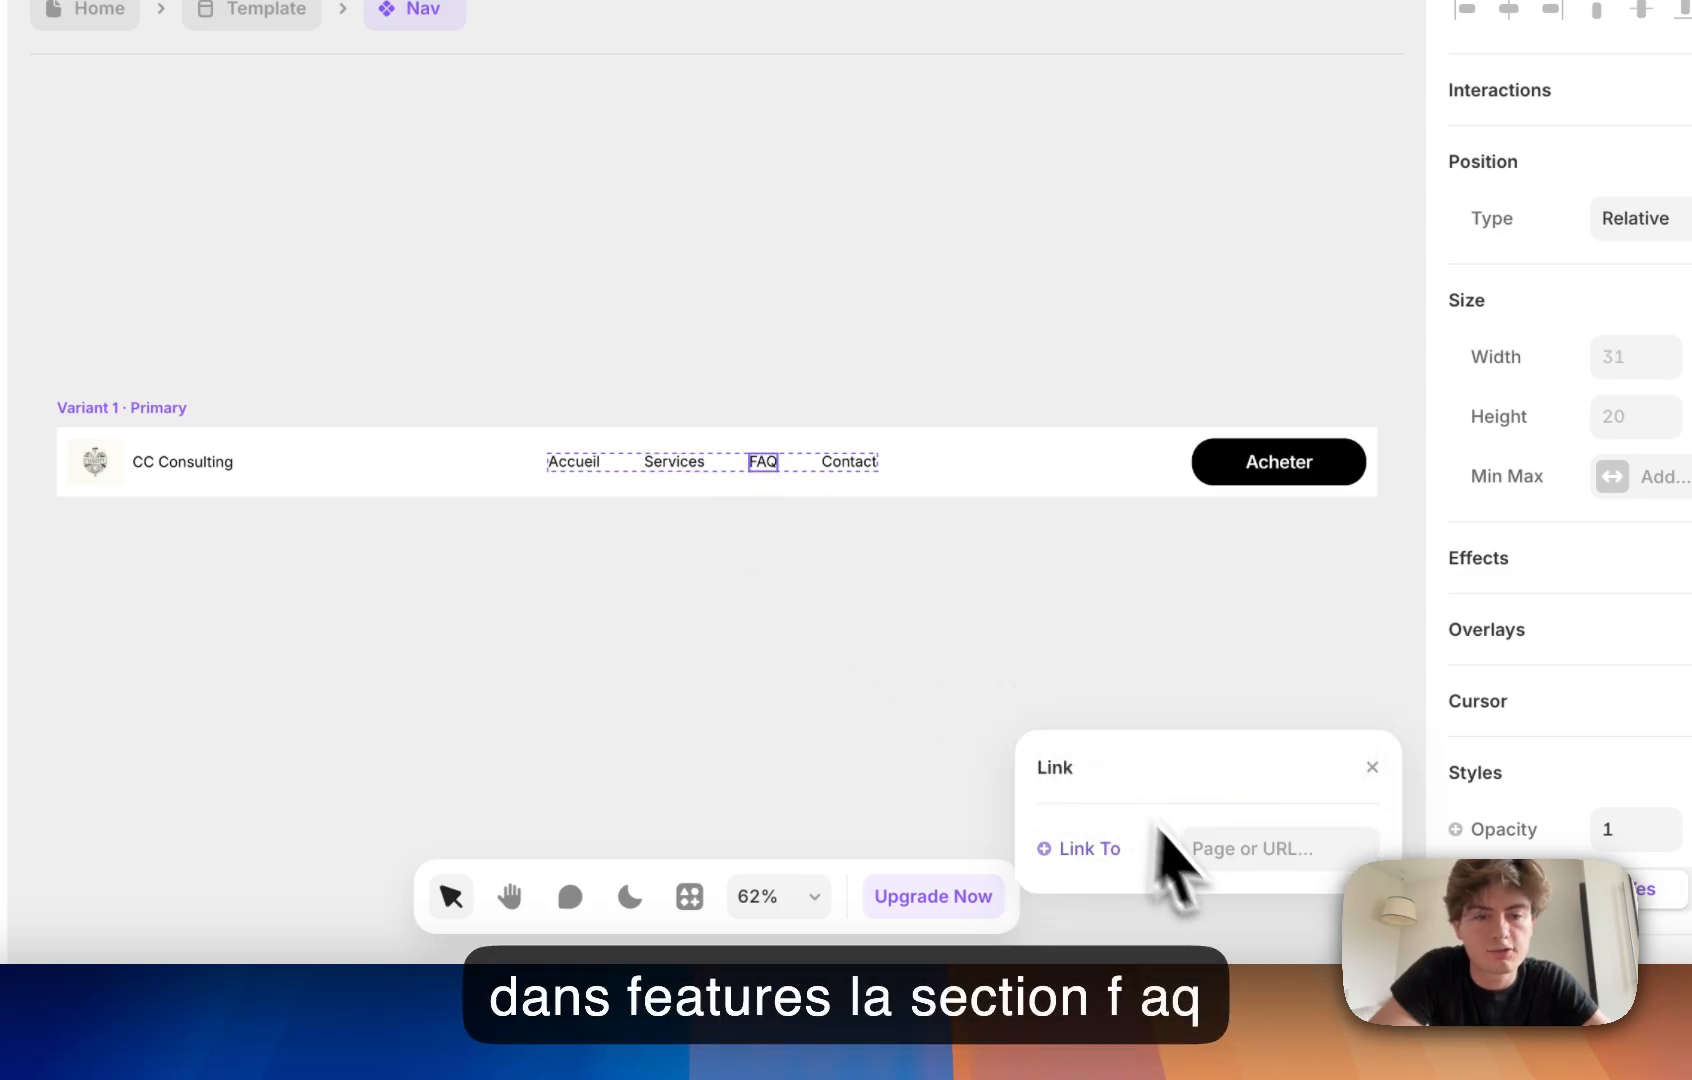
pyautogui.click(1200, 845)
pyautogui.click(1235, 740)
pyautogui.click(1238, 895)
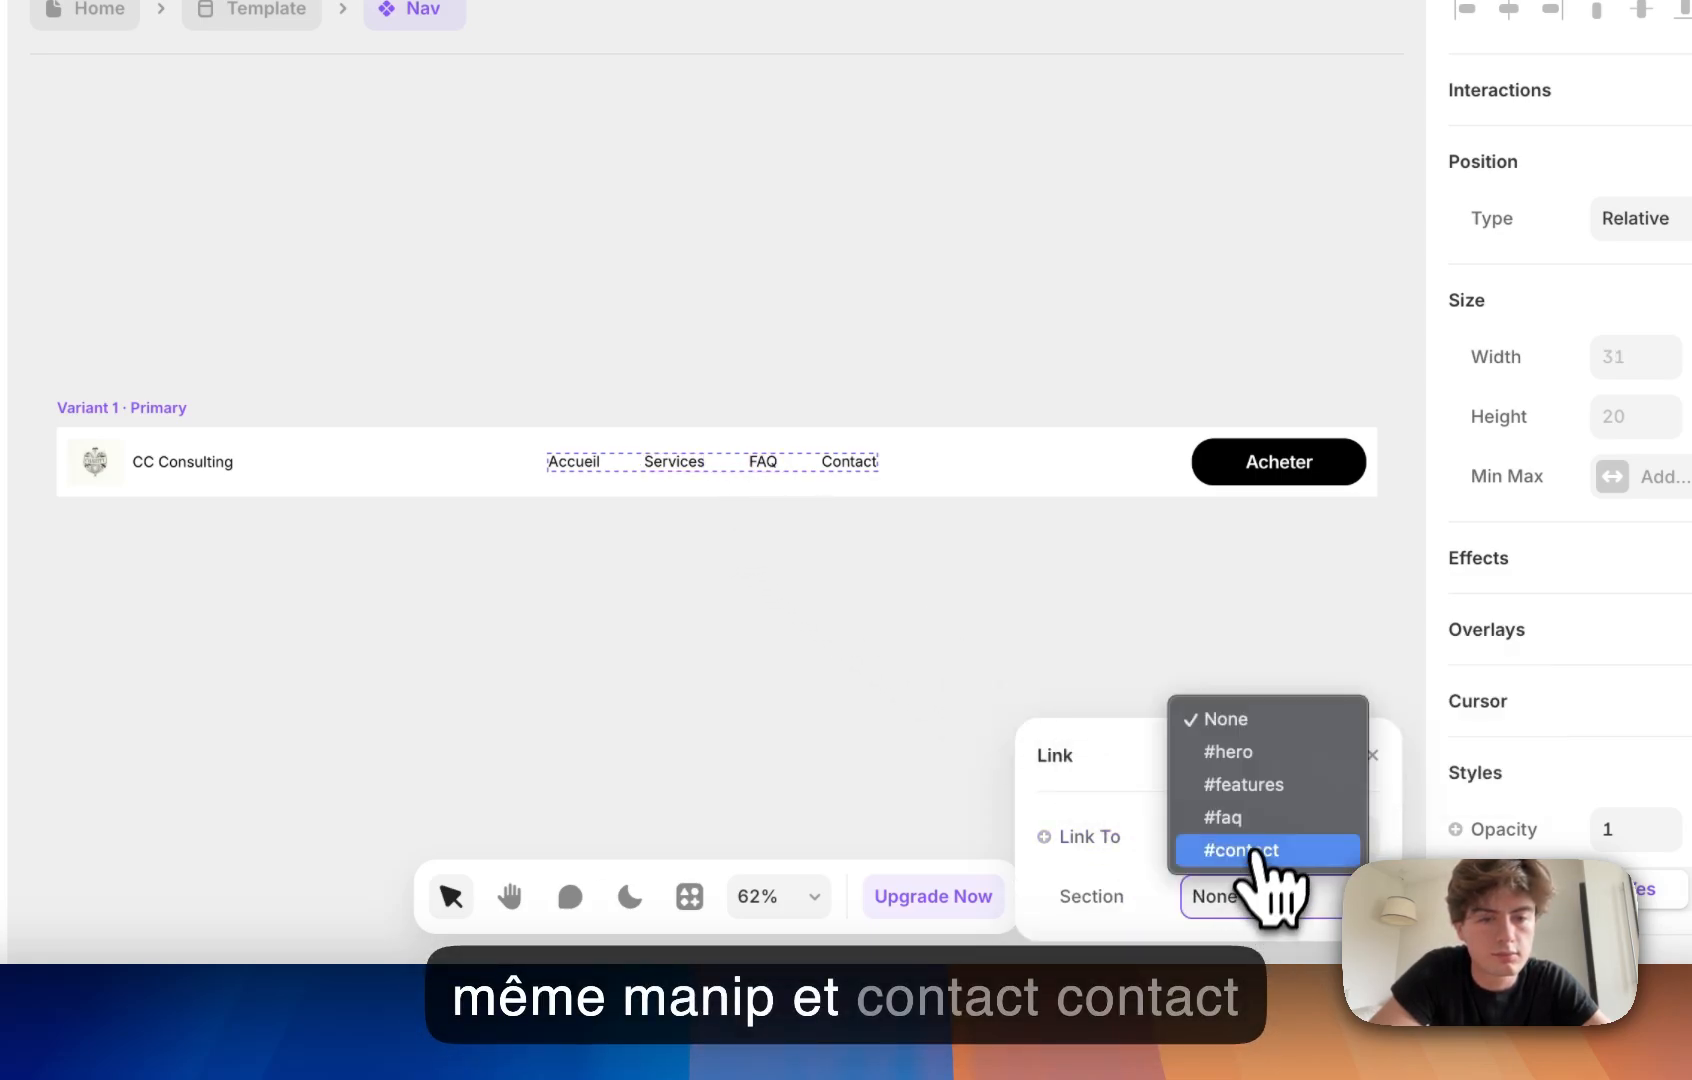
pyautogui.click(1260, 820)
# Step: Link the Contact item in the navigation bar to the #contact section of the Home page
pyautogui.click(858, 468)
pyautogui.click(1245, 840)
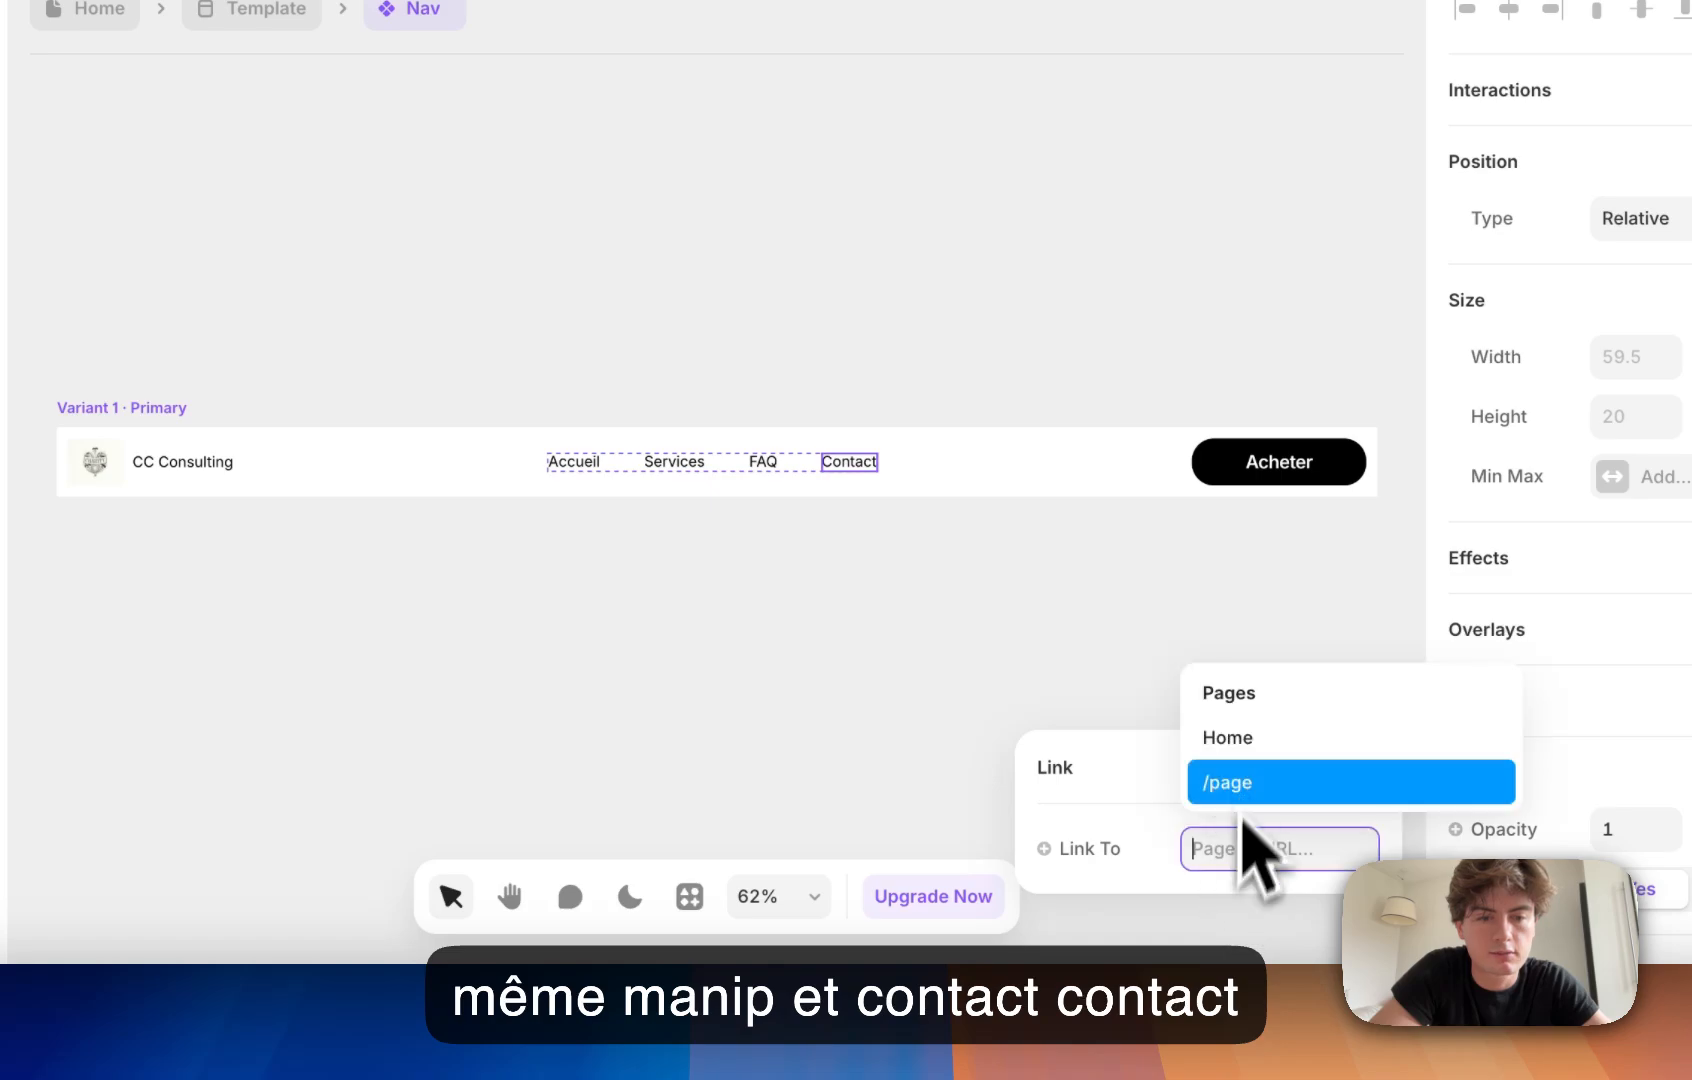
pyautogui.click(1240, 740)
pyautogui.click(1268, 900)
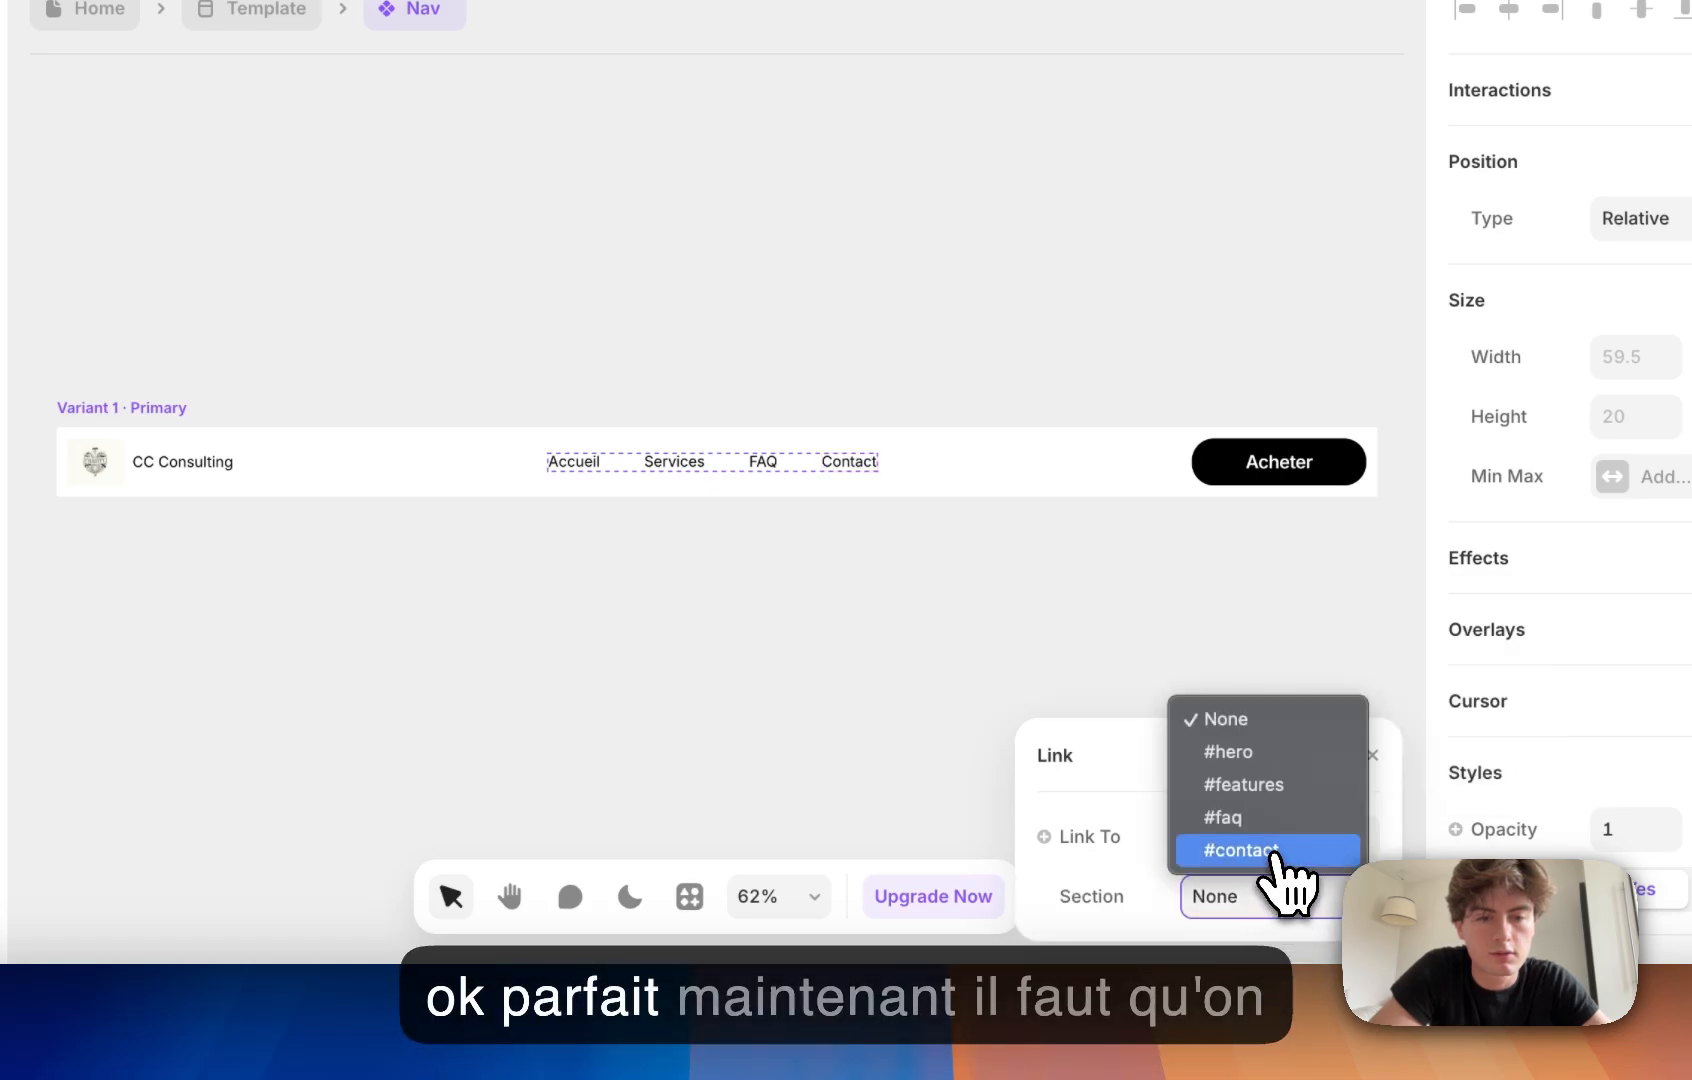
pyautogui.click(1268, 850)
pyautogui.click(793, 567)
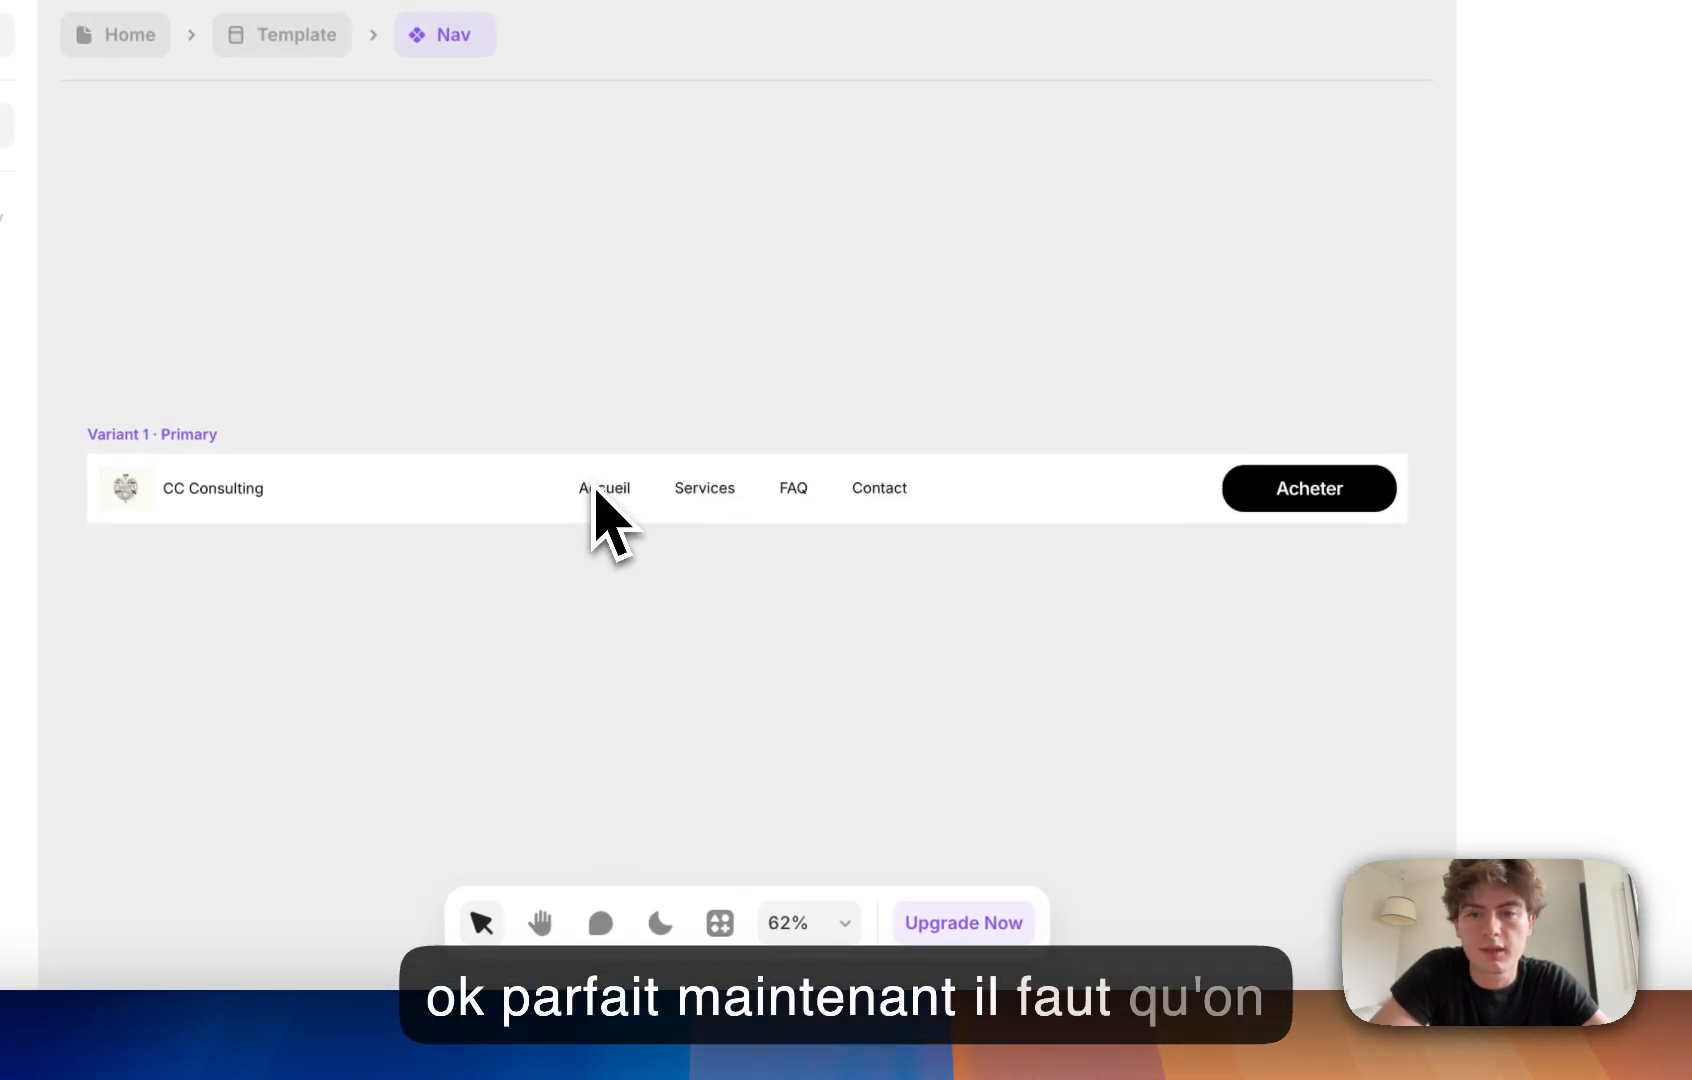
# Step: Edit the Nav link component behind the Accueil item and set its link scrolling to Smooth
pyautogui.click(569, 468)
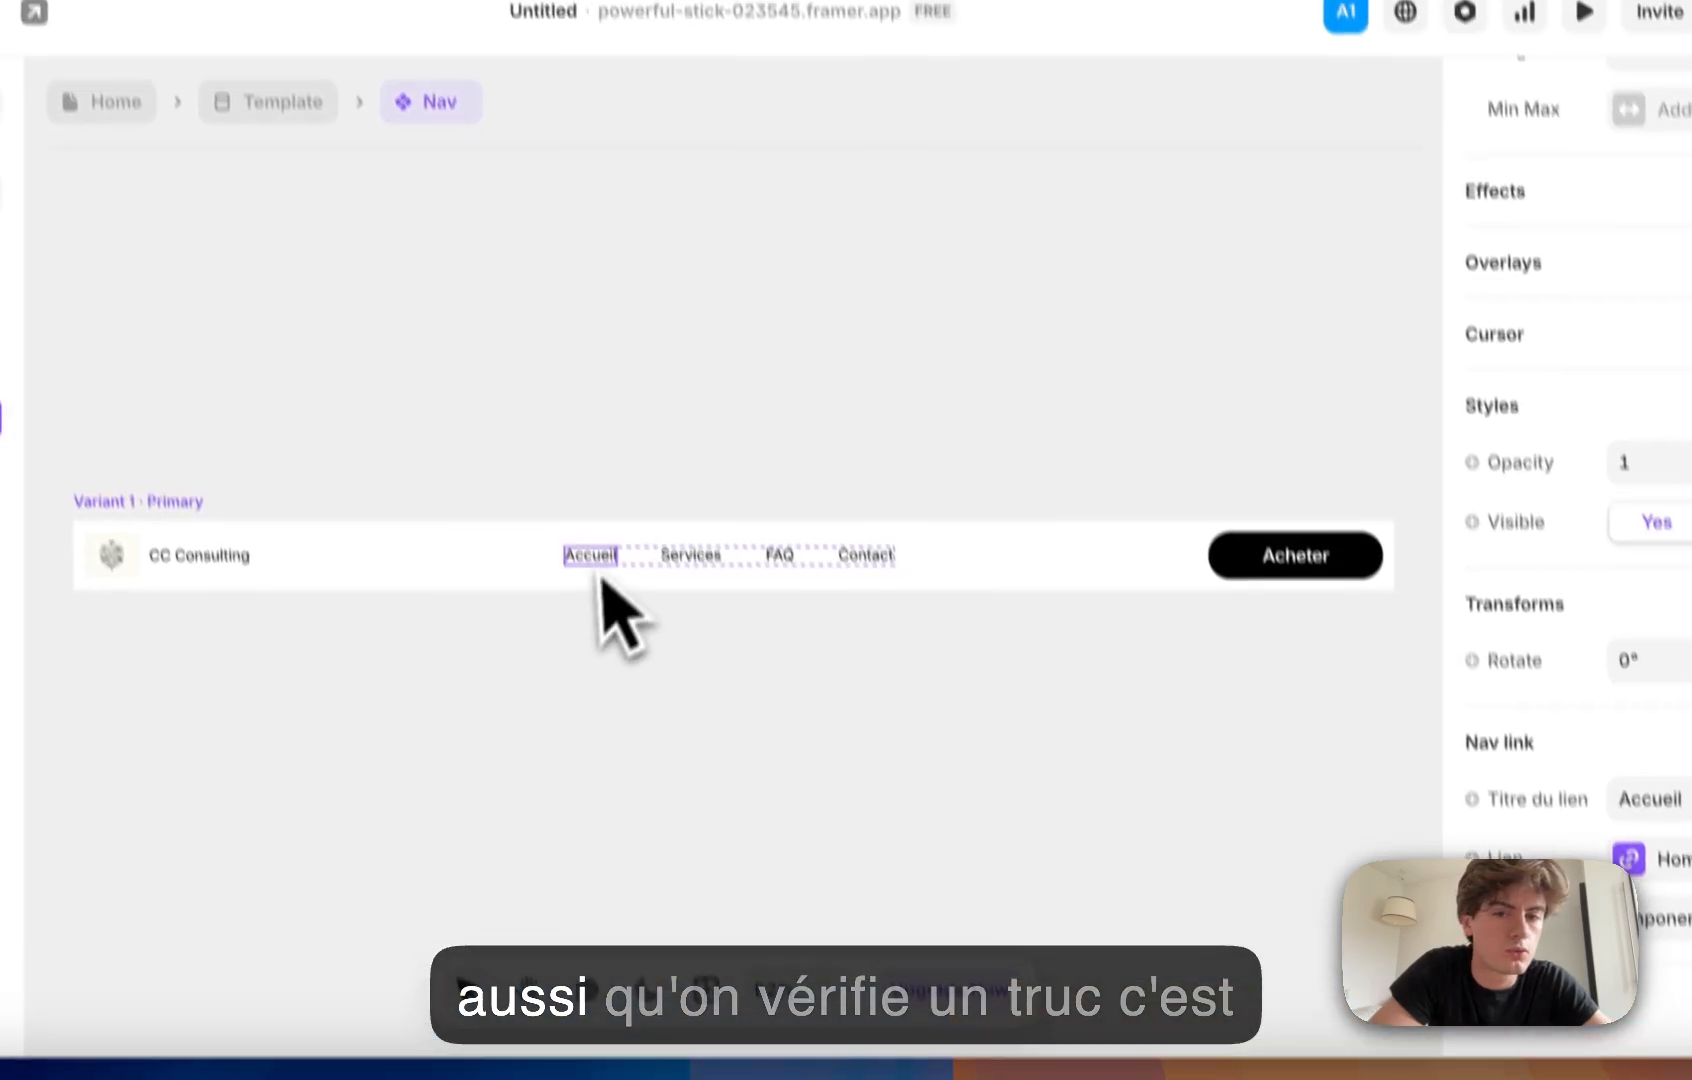
pyautogui.doubleClick(607, 490)
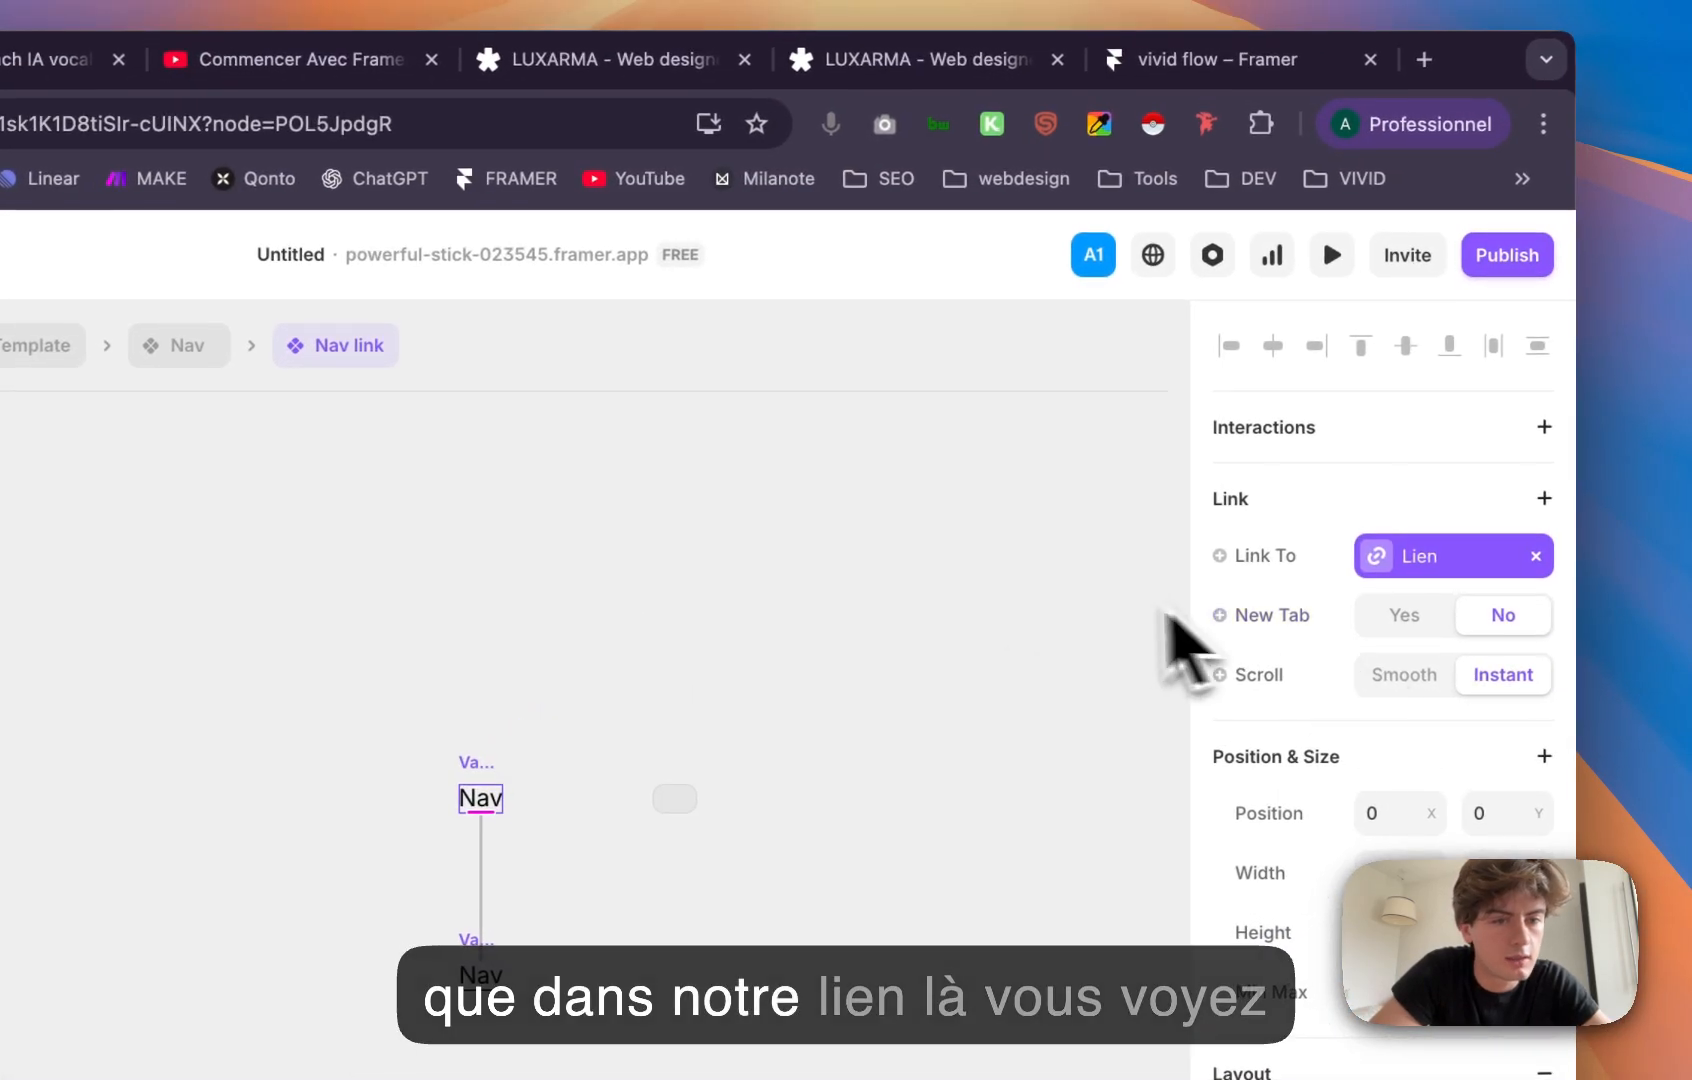
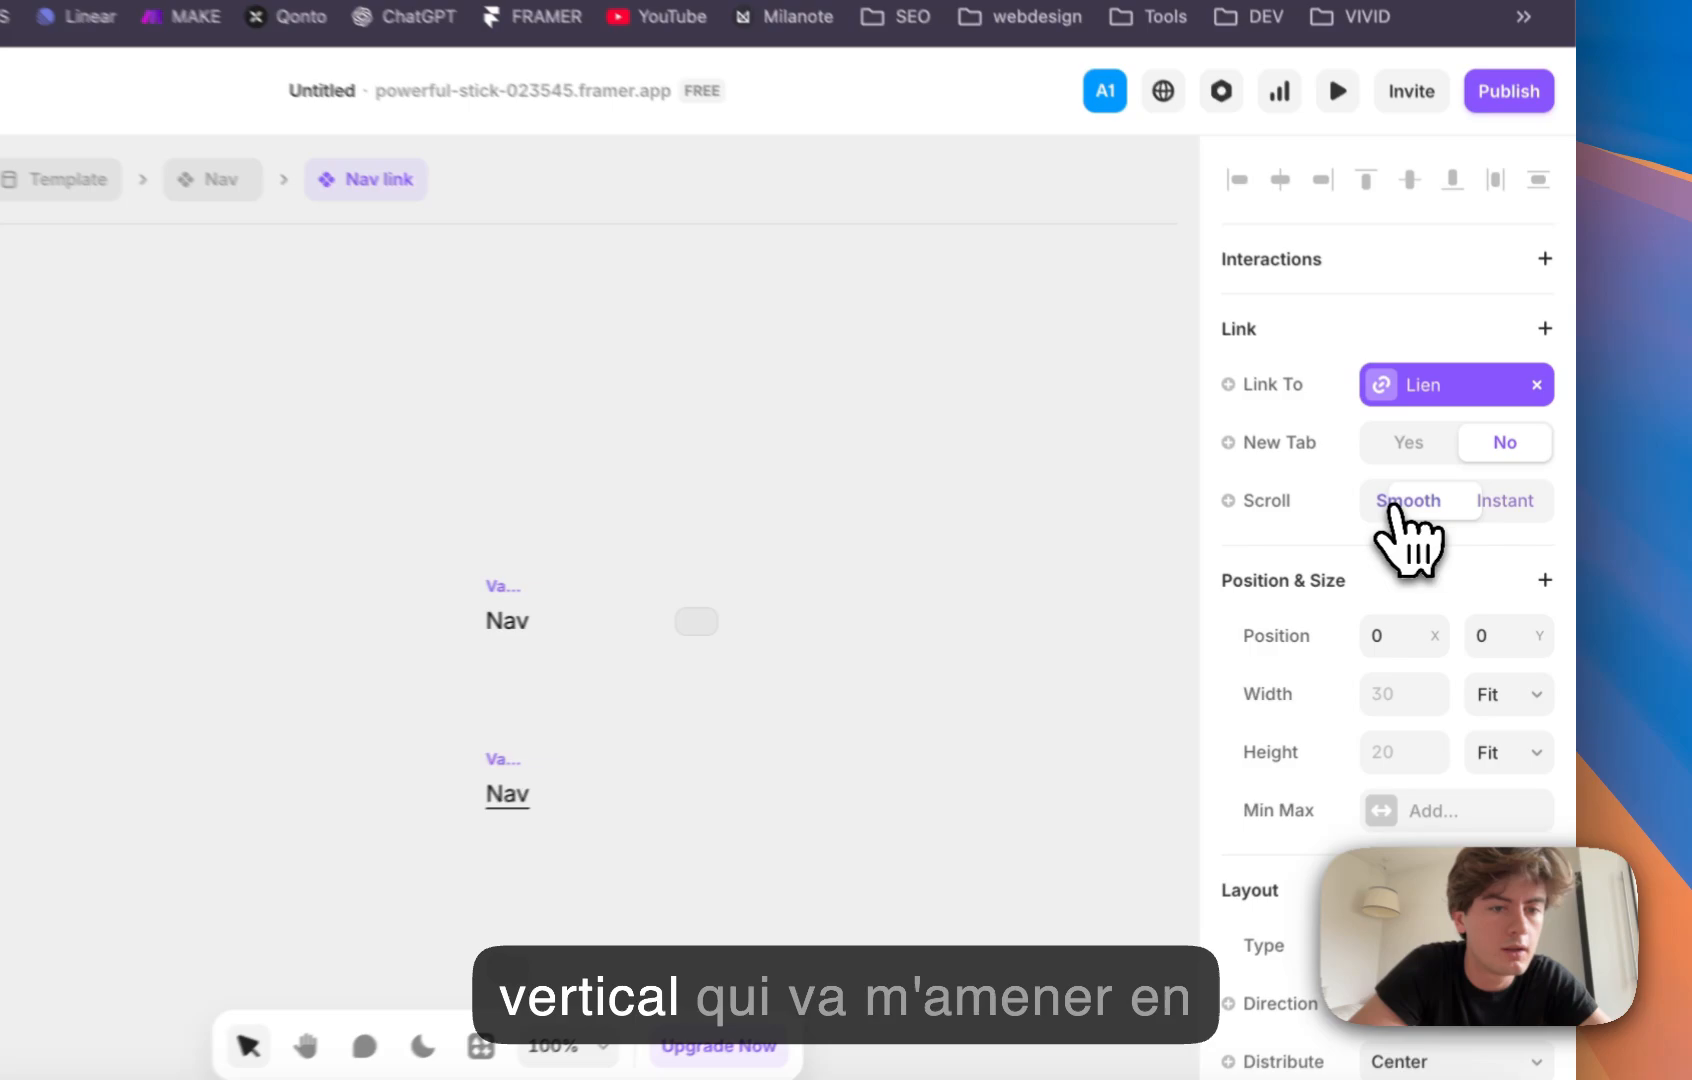
pyautogui.click(1447, 548)
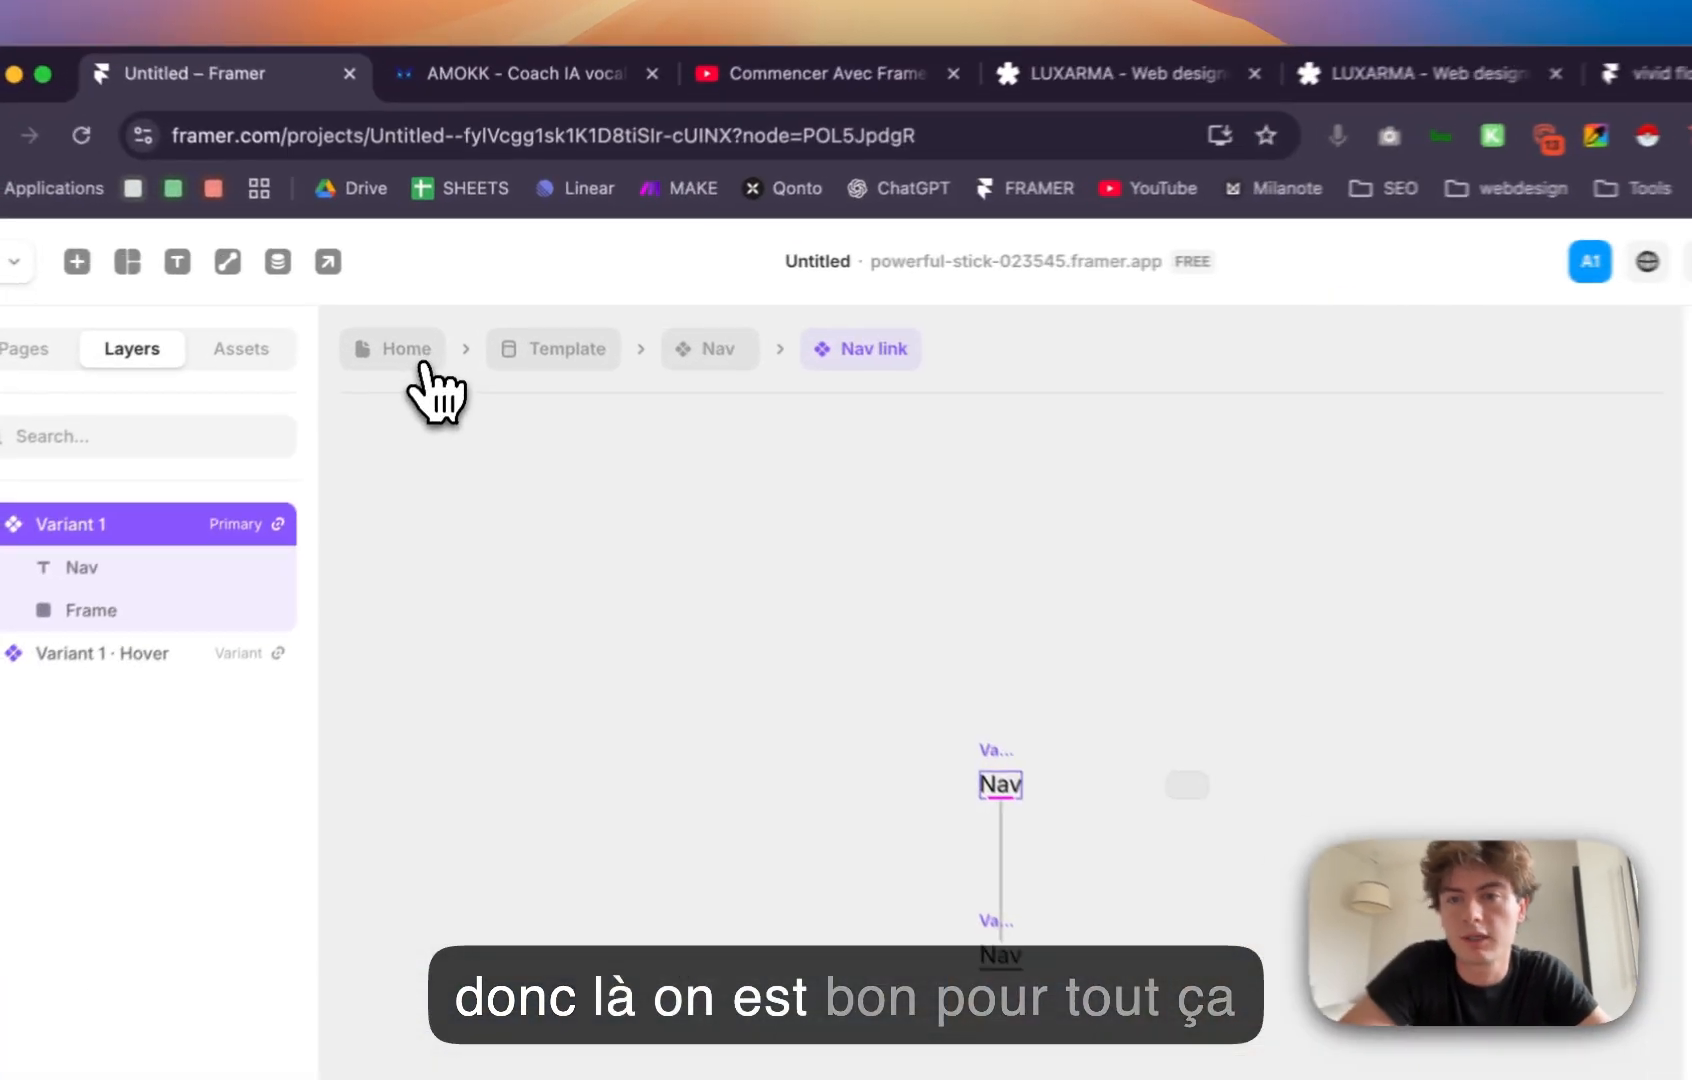
# Step: Return to the Home page, preview it and test the Services, FAQ and Contact navigation links
pyautogui.click(438, 330)
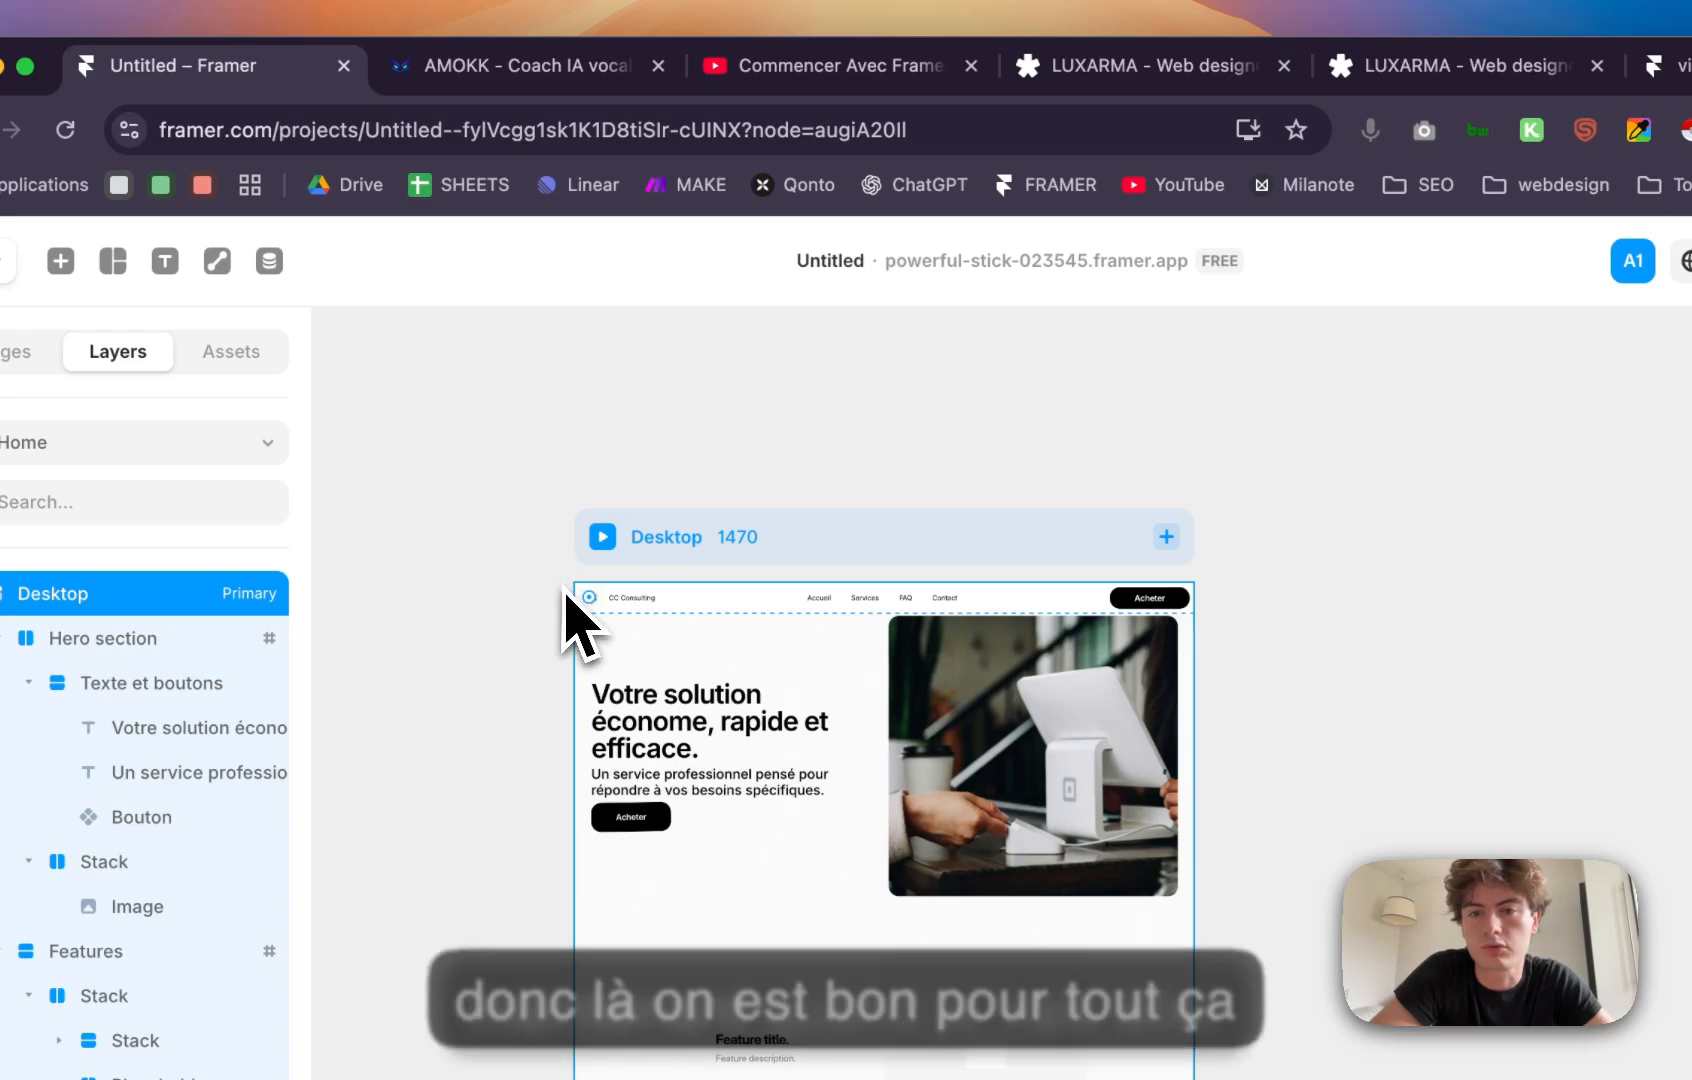
pyautogui.click(603, 540)
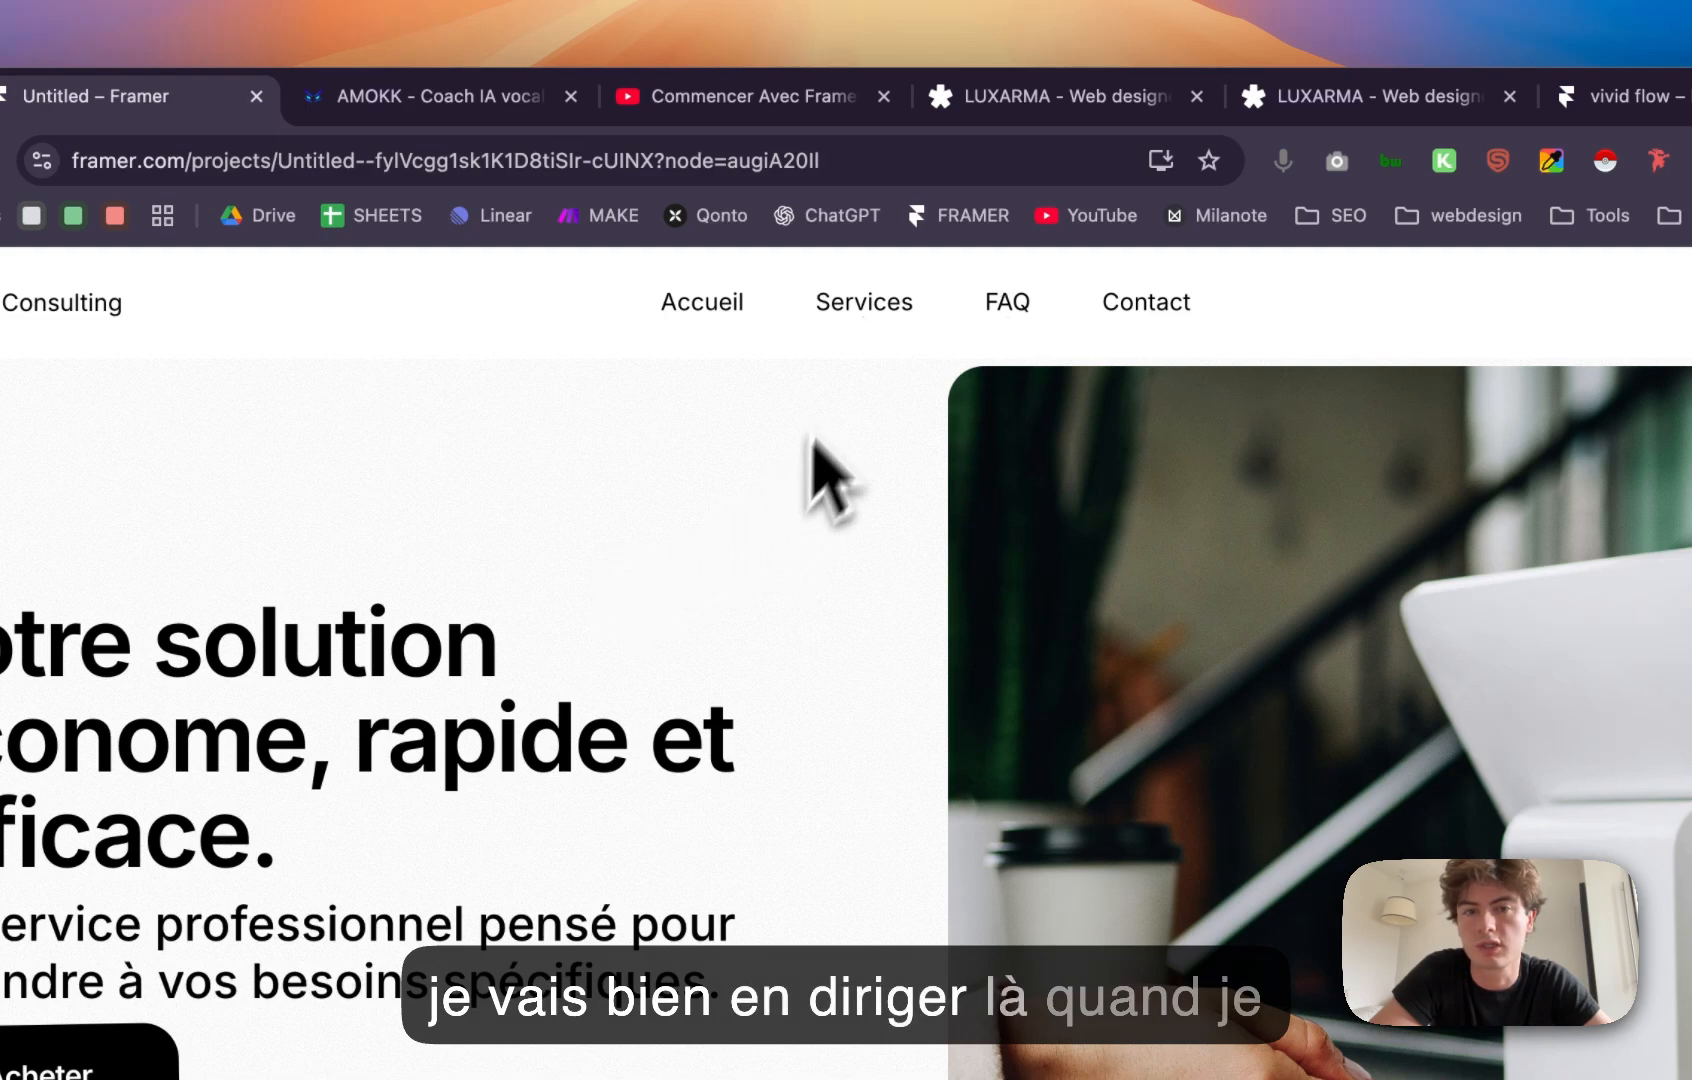
pyautogui.click(870, 325)
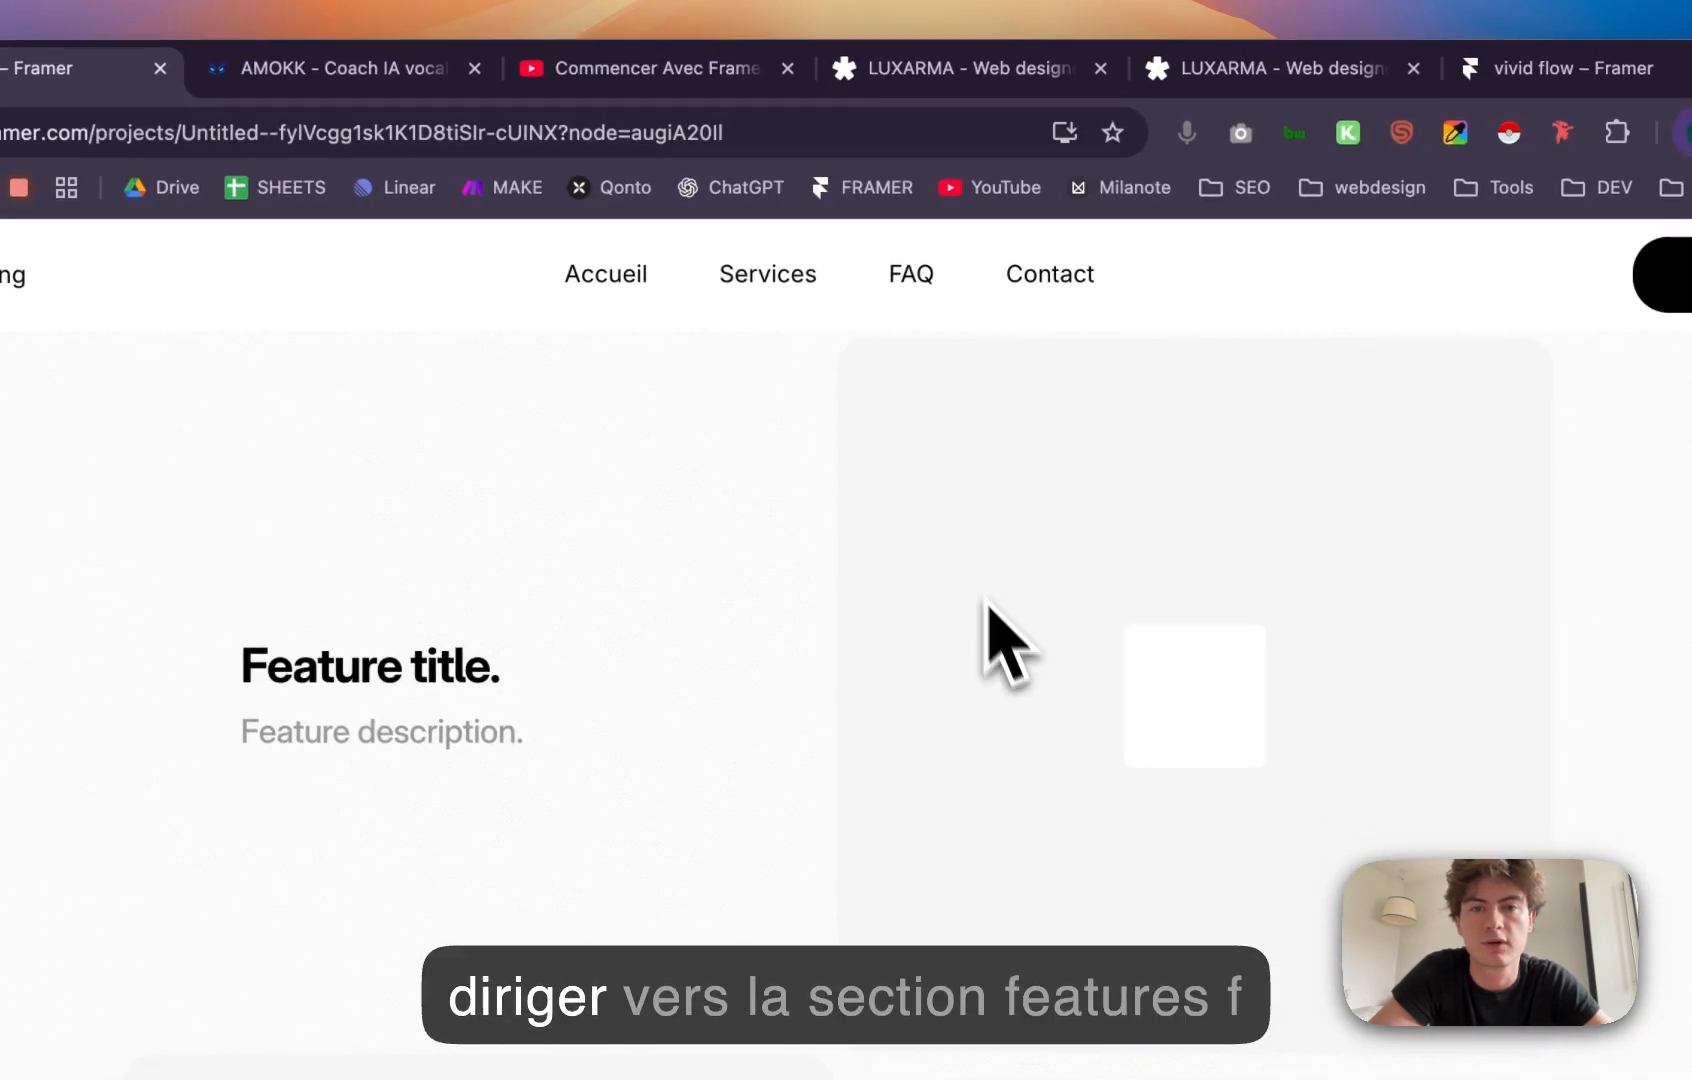
pyautogui.click(905, 312)
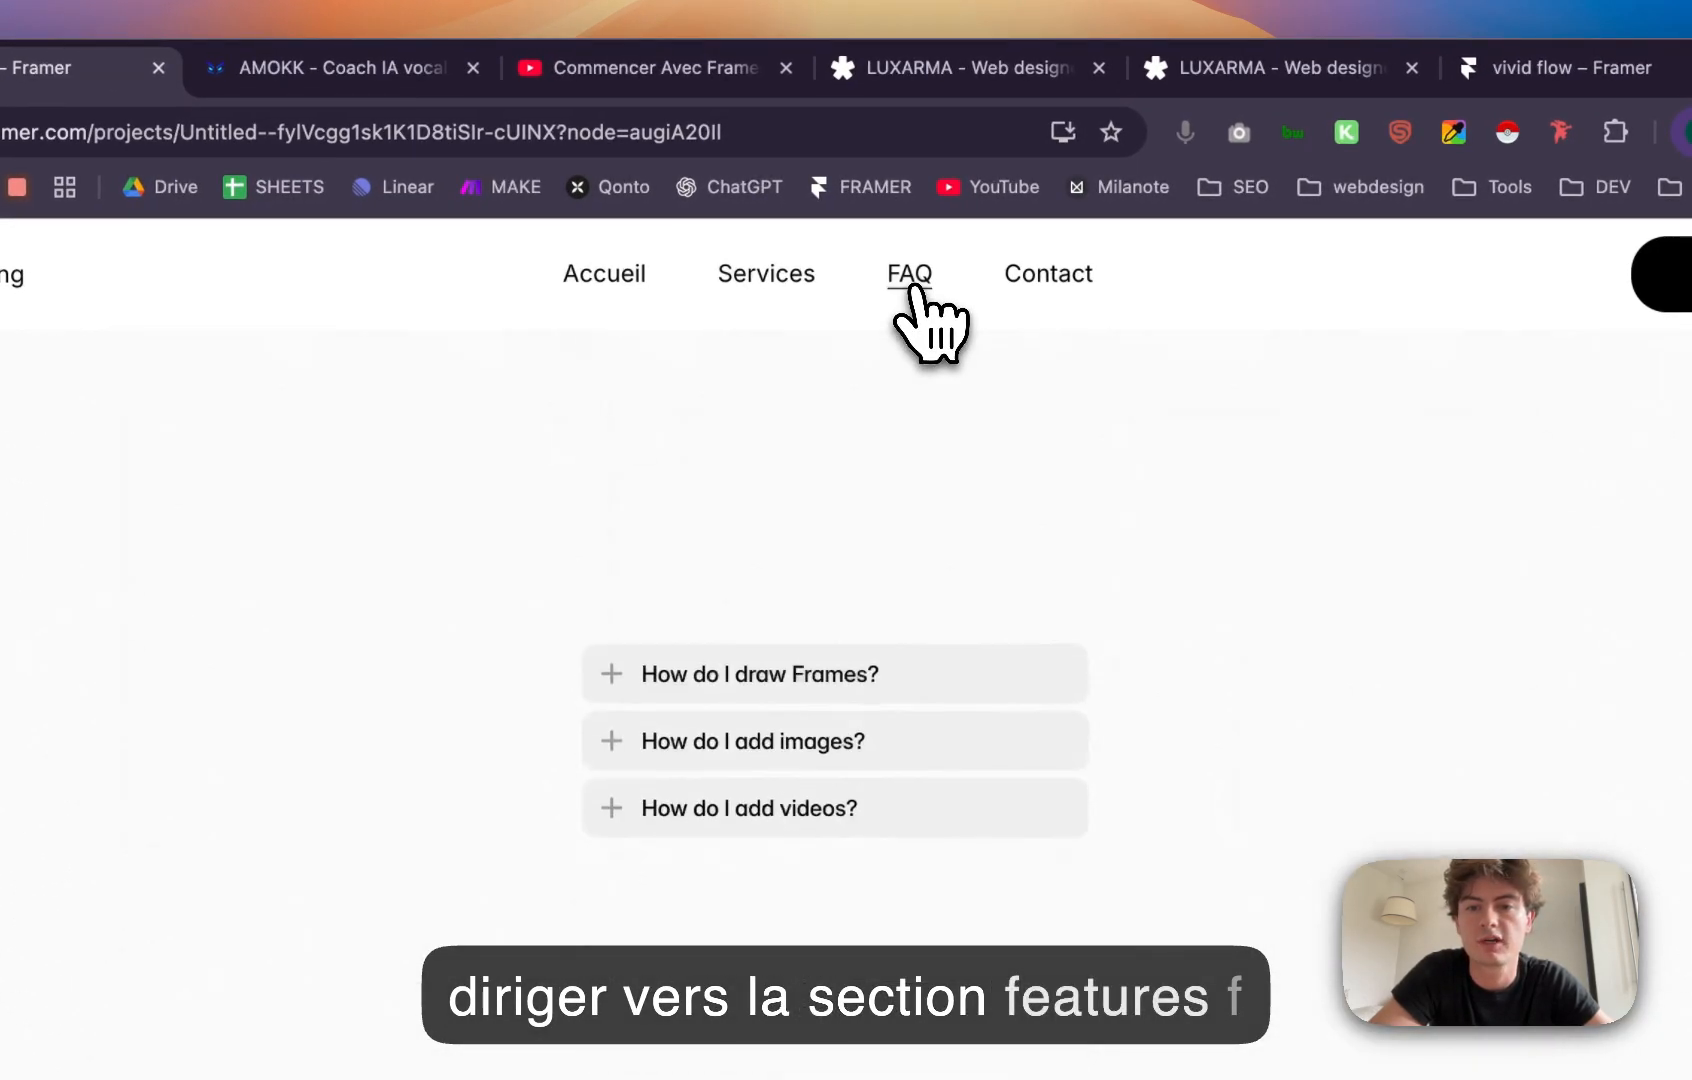
pyautogui.click(1065, 290)
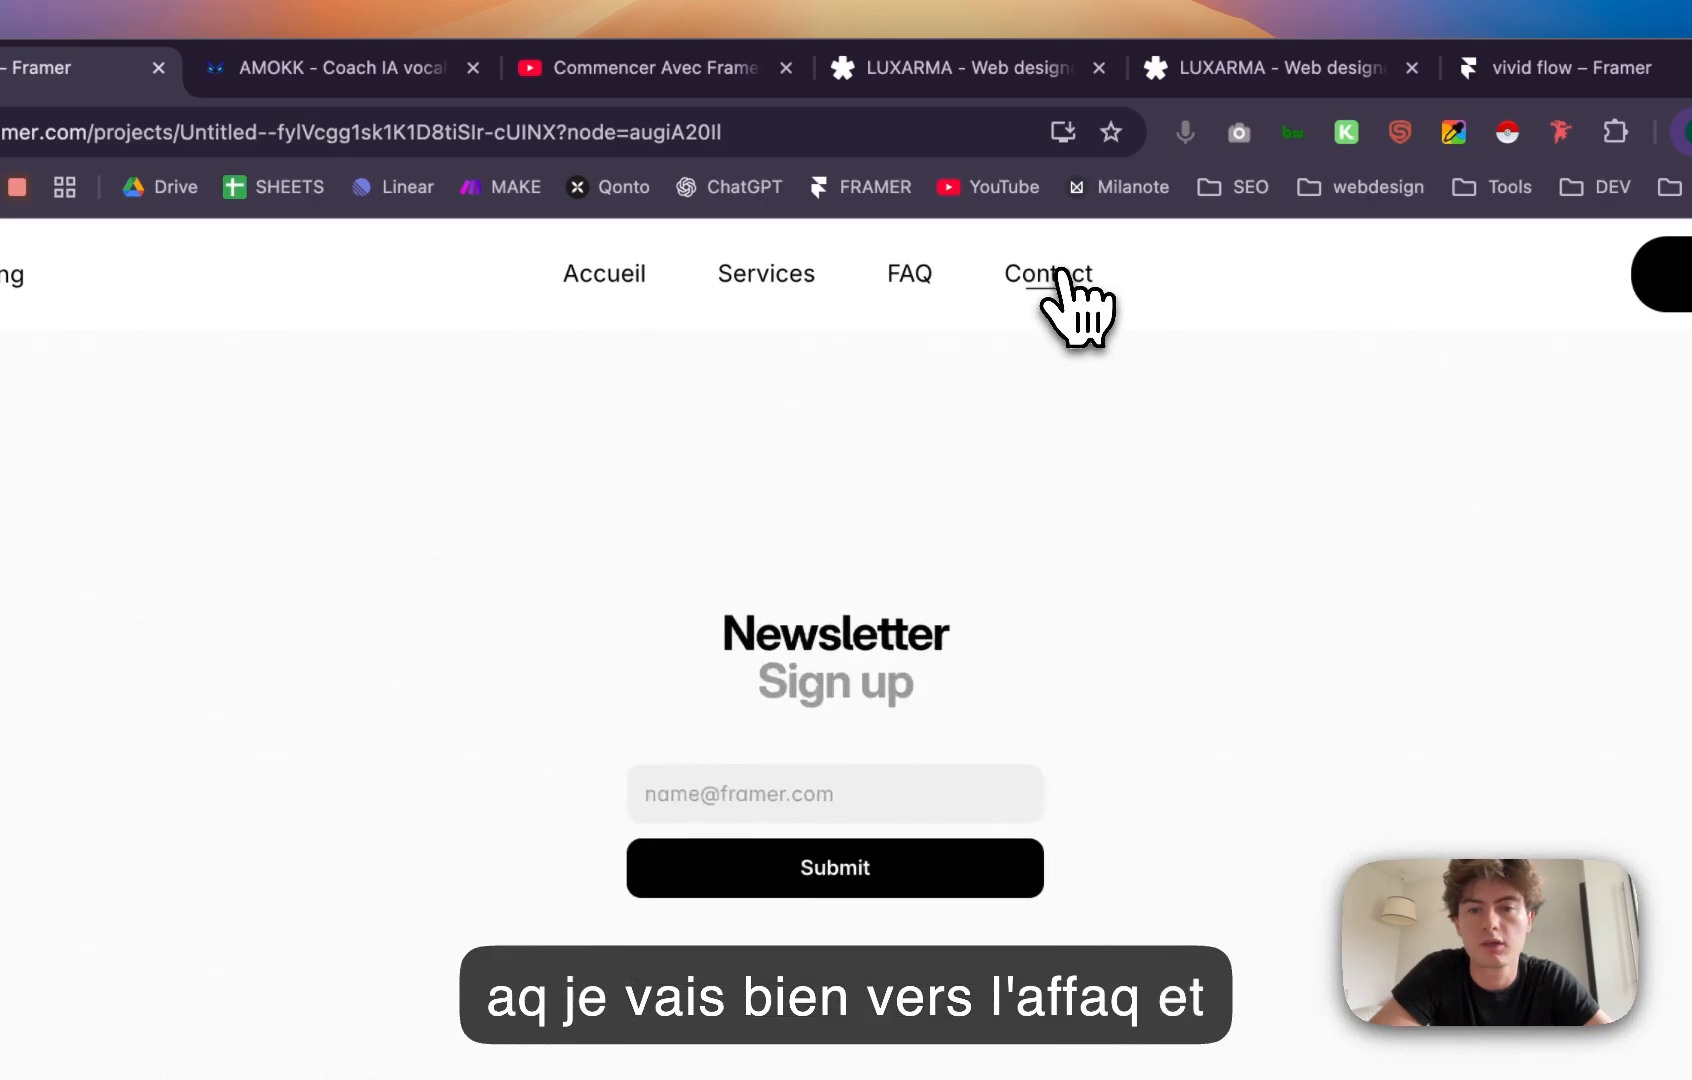
pyautogui.click(806, 512)
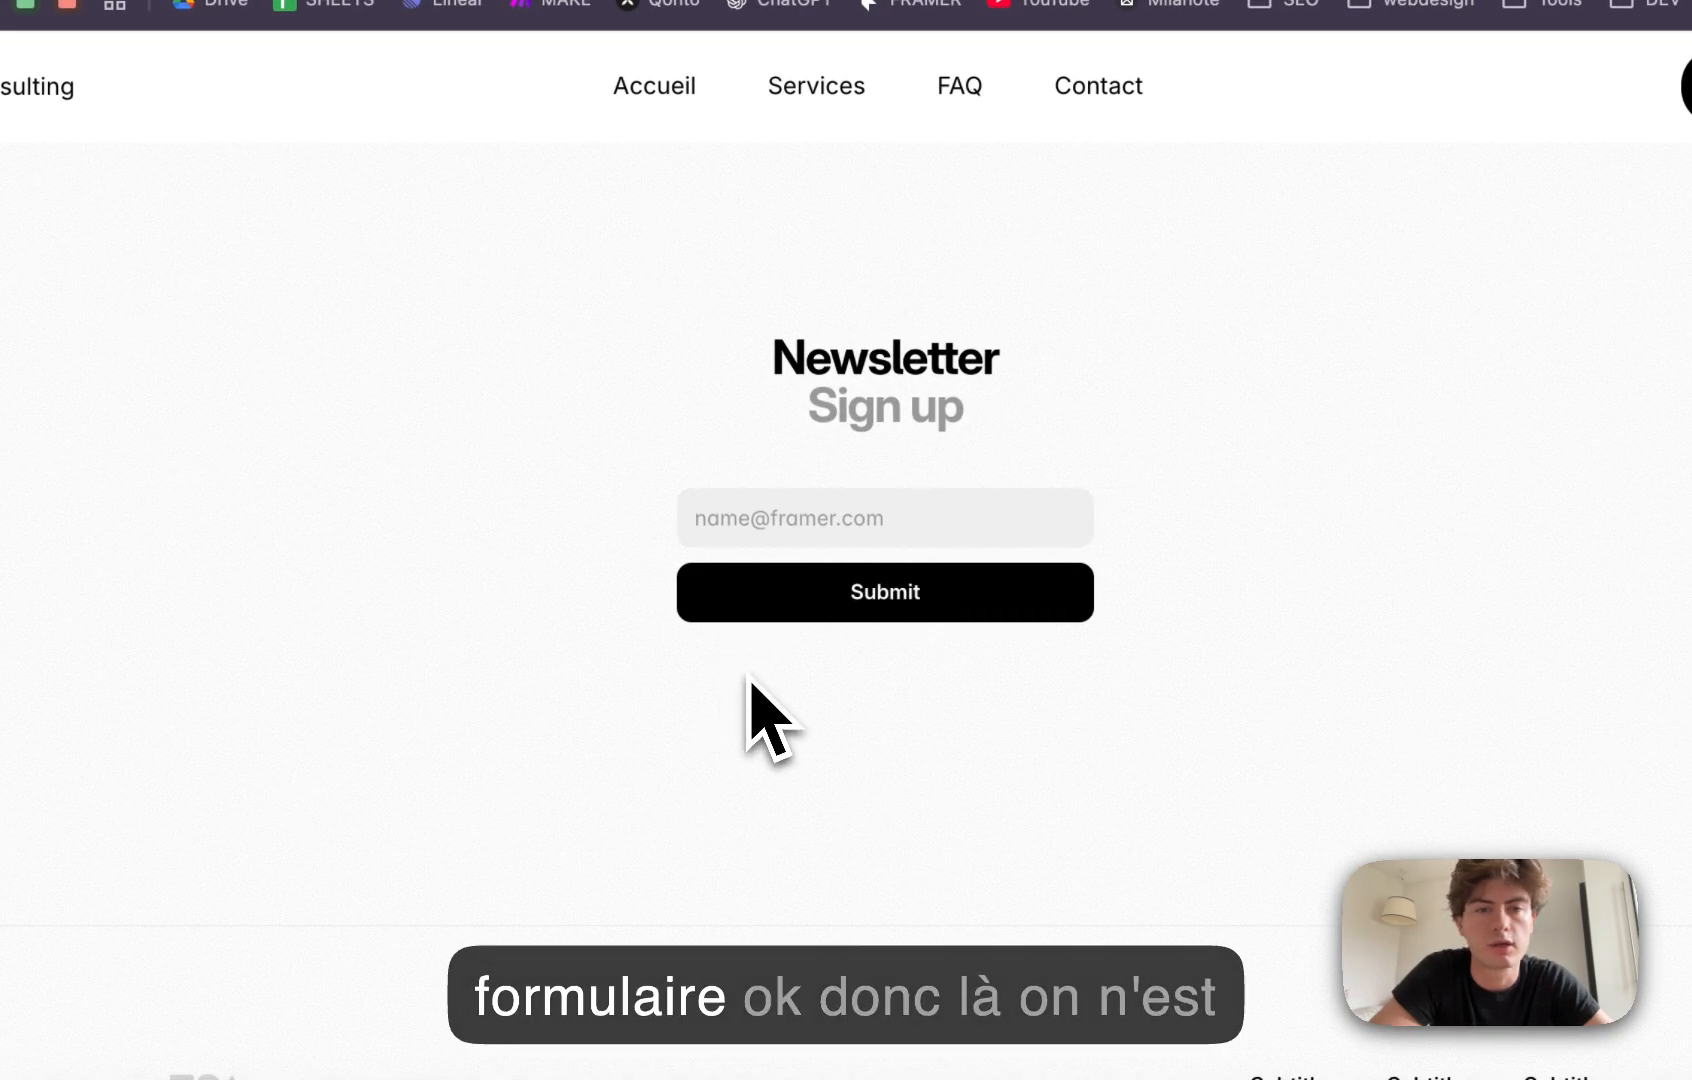
pyautogui.scroll(15, 755, 717)
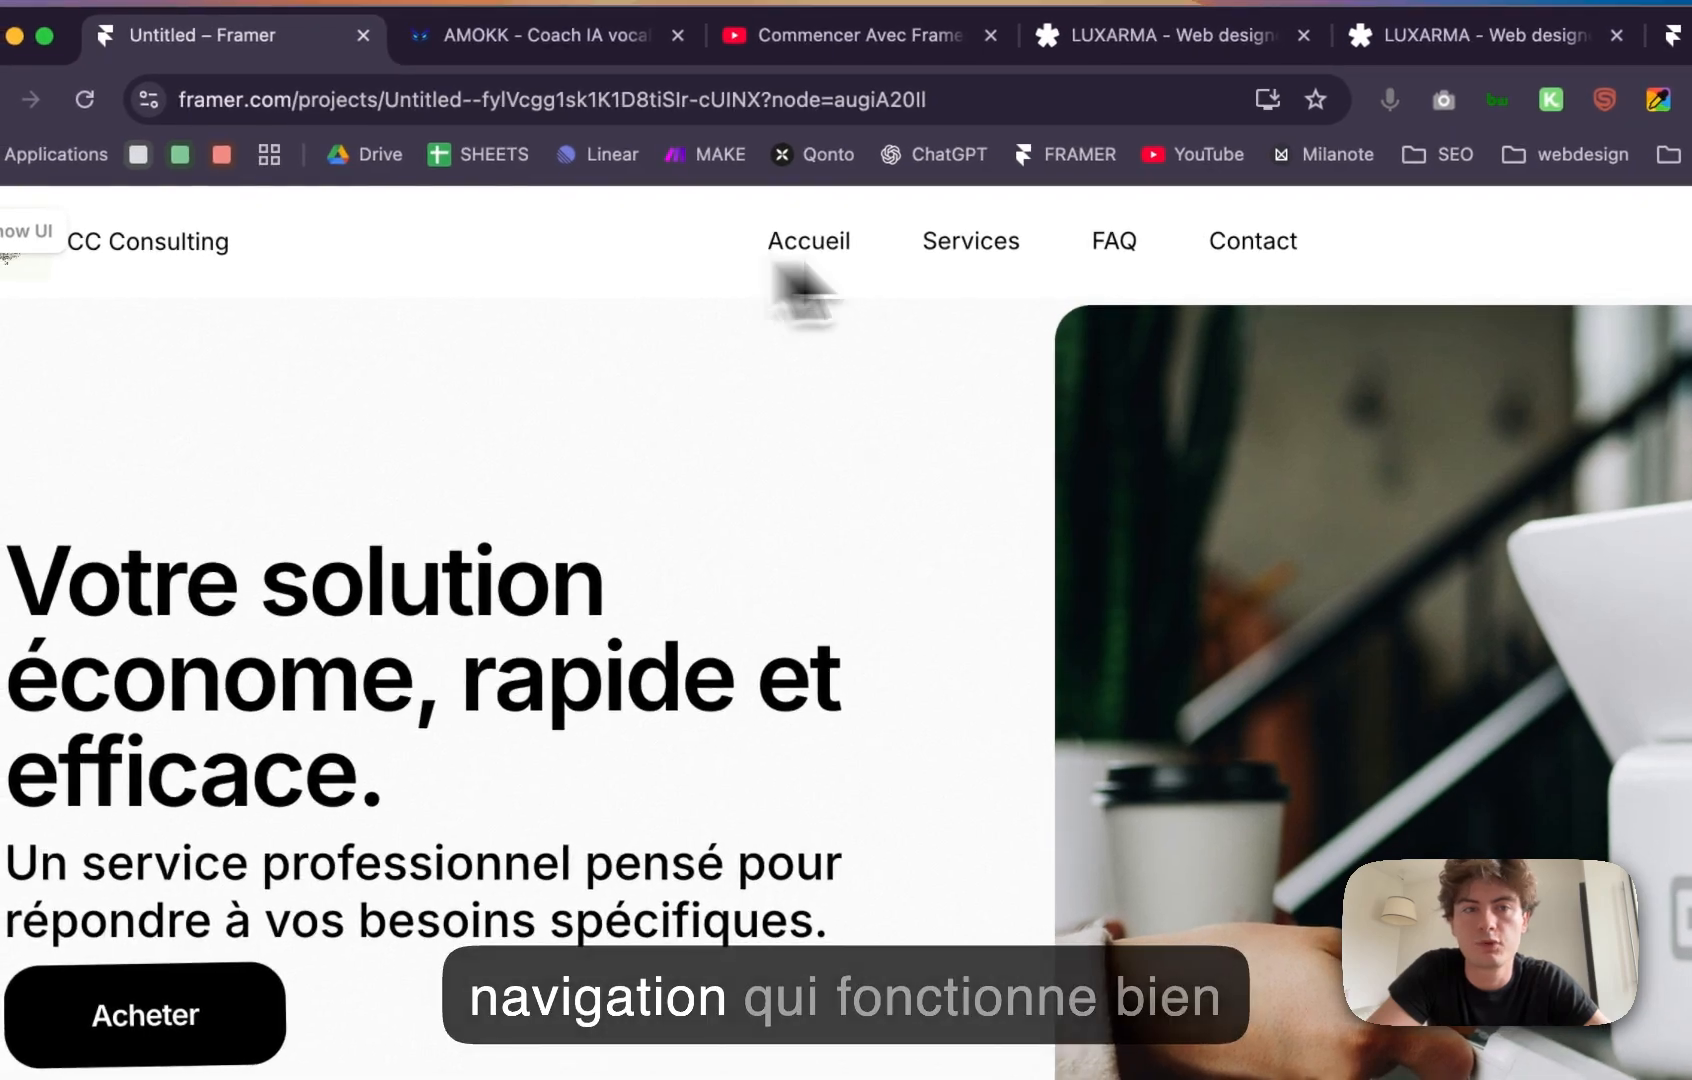
pyautogui.press('Escape')
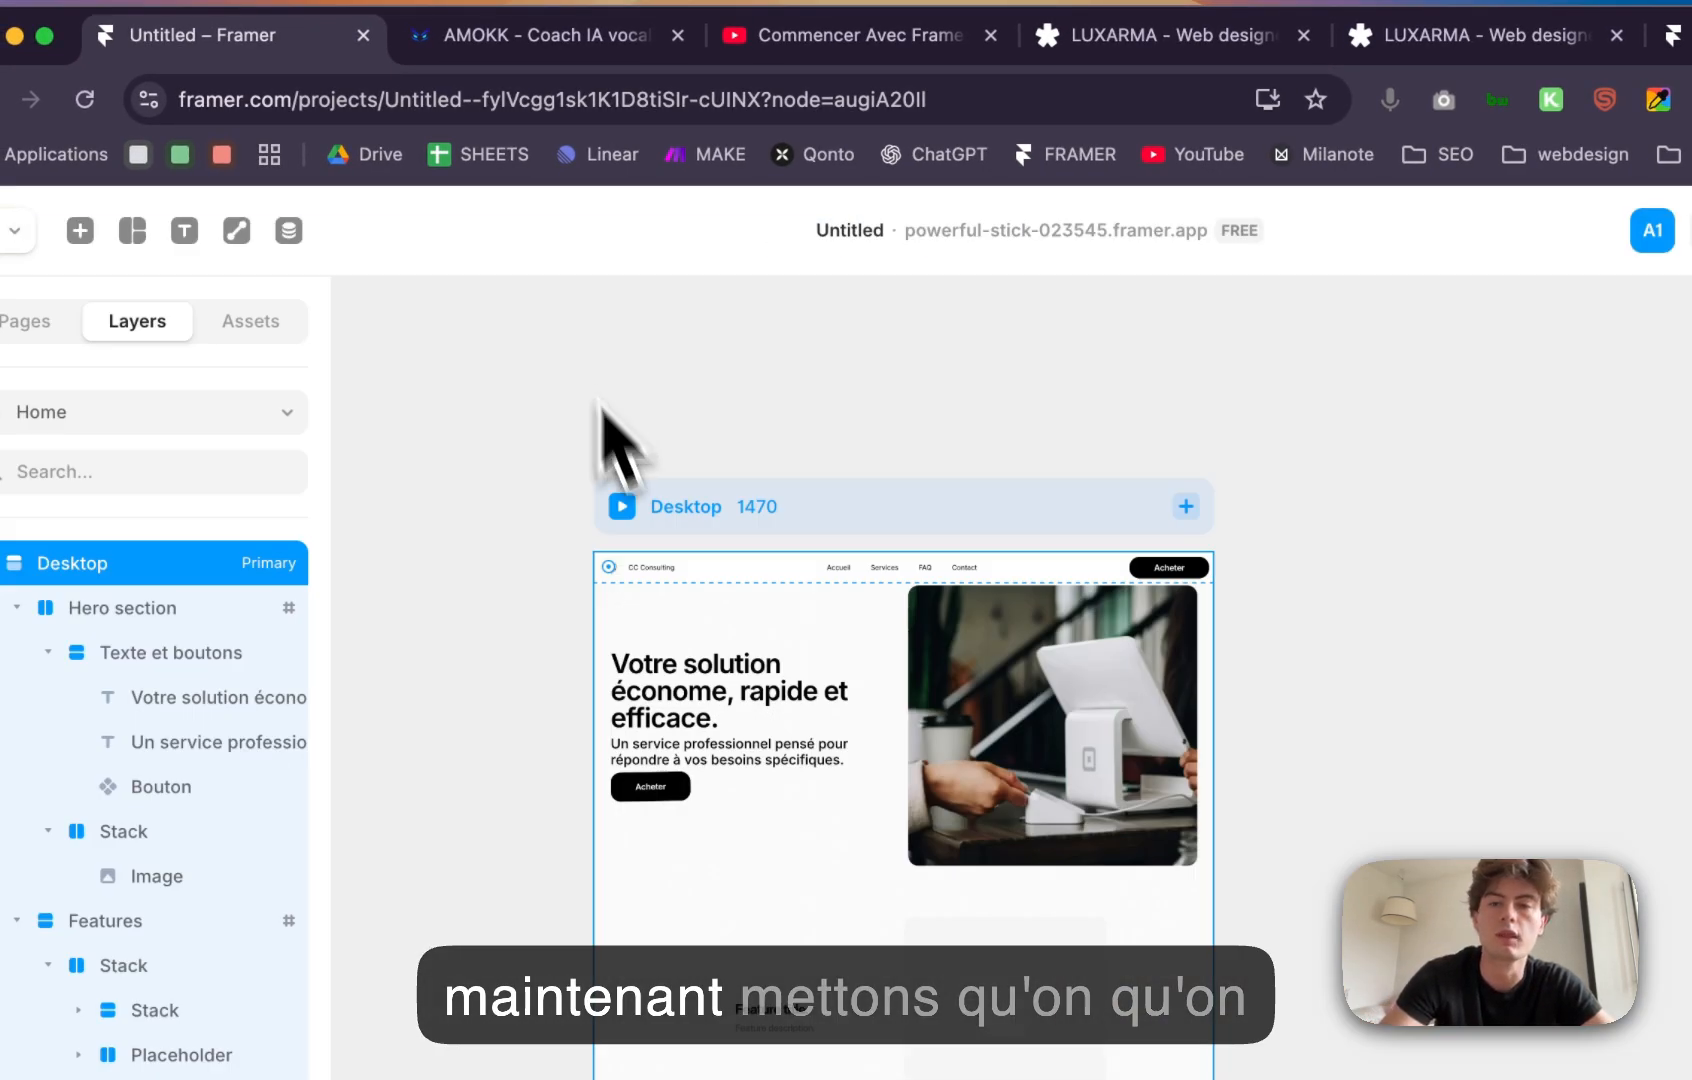
# Step: Look through the Home page's sections on the canvas and in the preview of the Desktop breakpoint
pyautogui.click(724, 785)
pyautogui.click(641, 493)
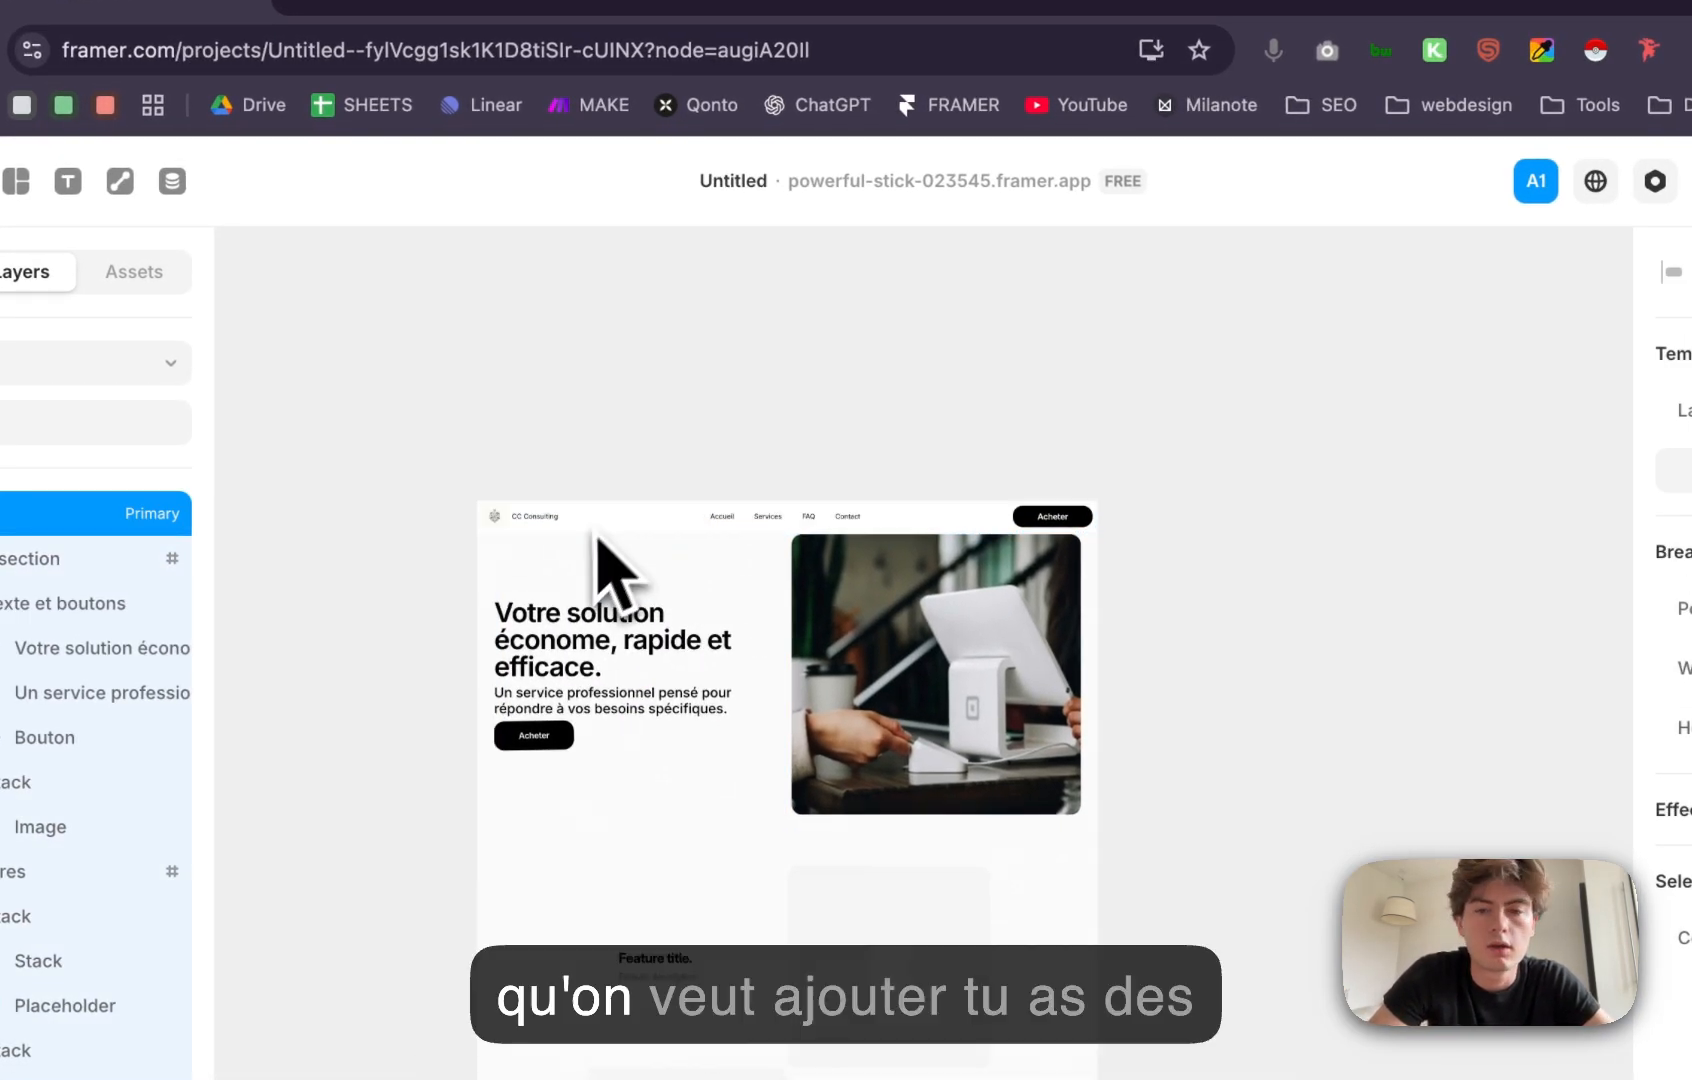
pyautogui.scroll(-10, 604, 578)
pyautogui.scroll(-5, 585, 560)
pyautogui.scroll(15, 593, 580)
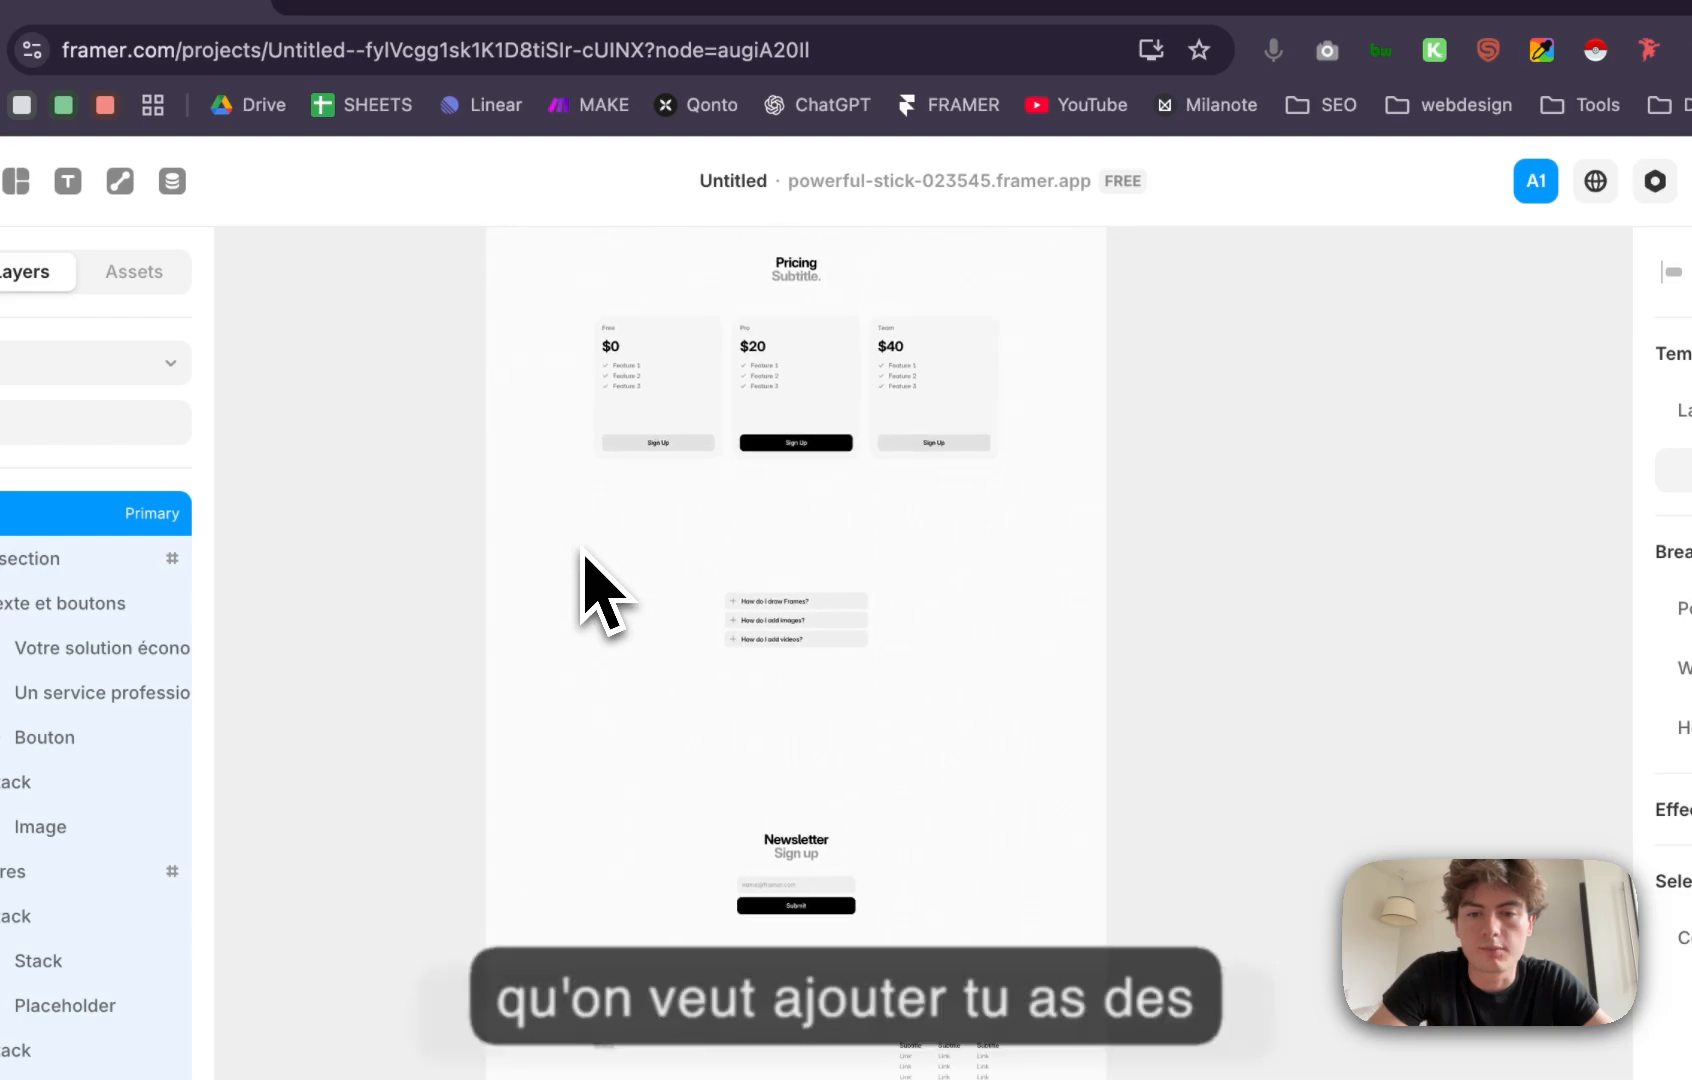
pyautogui.scroll(2, 725, 258)
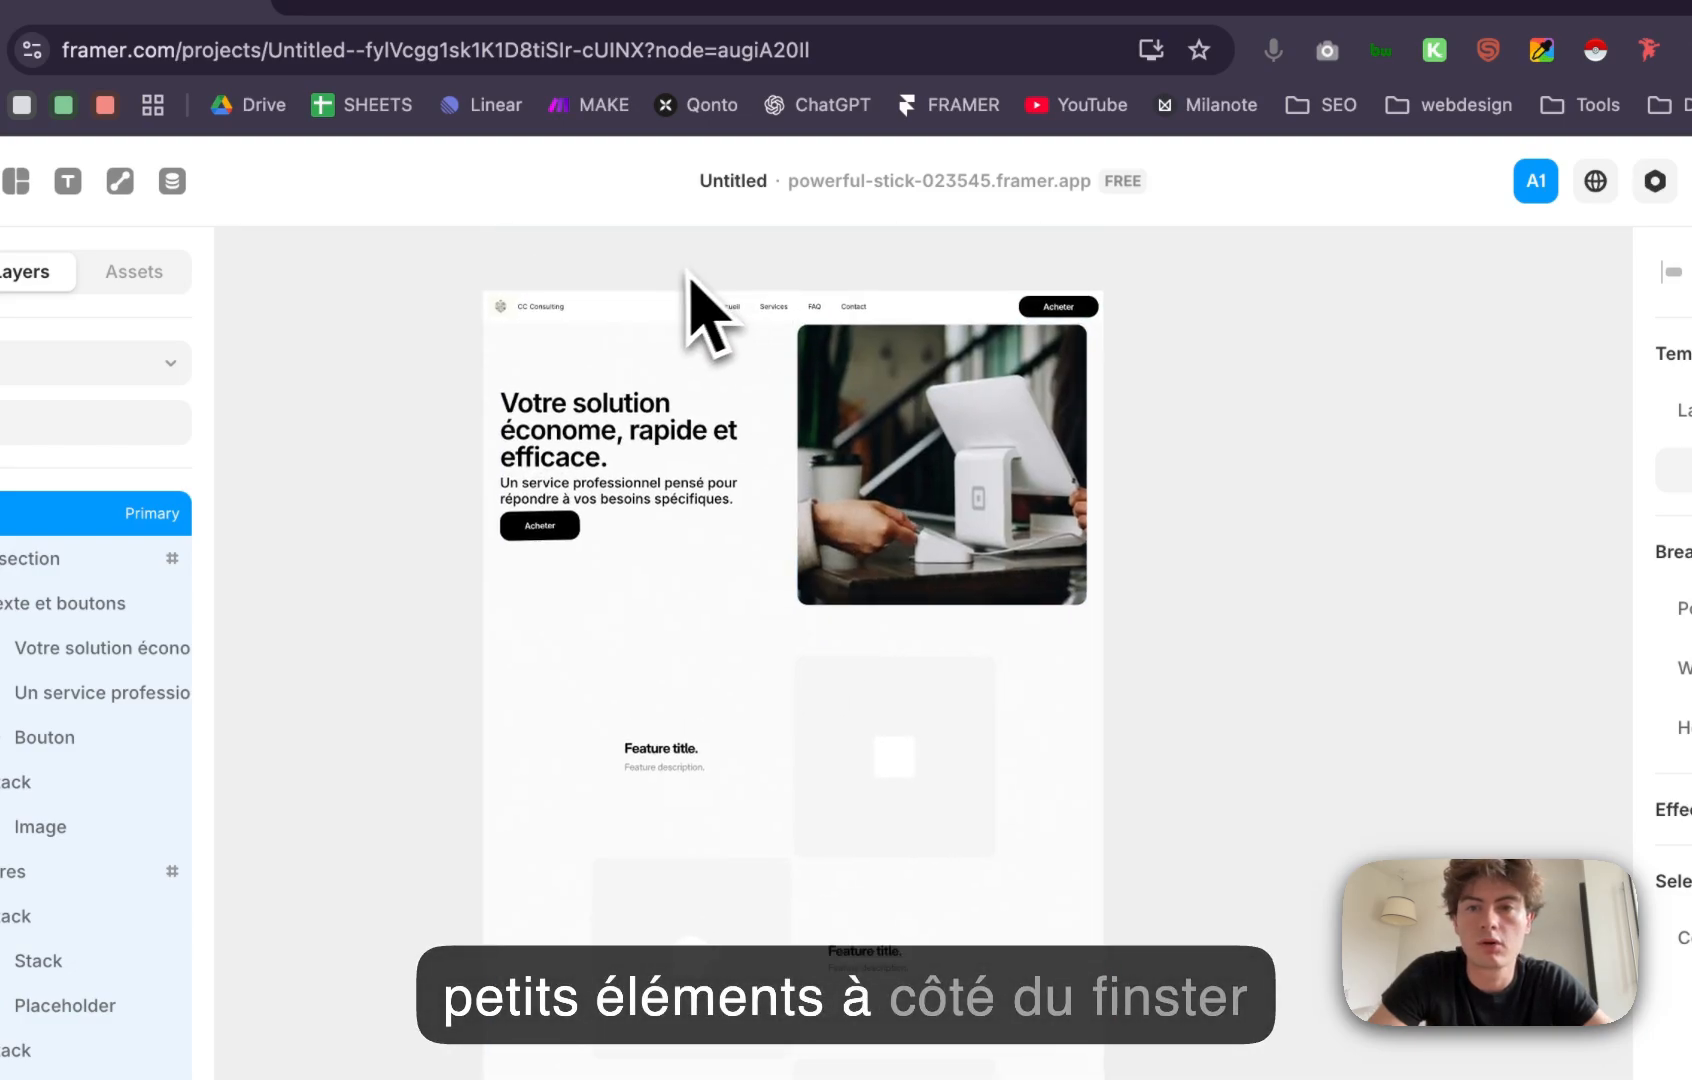
pyautogui.click(524, 252)
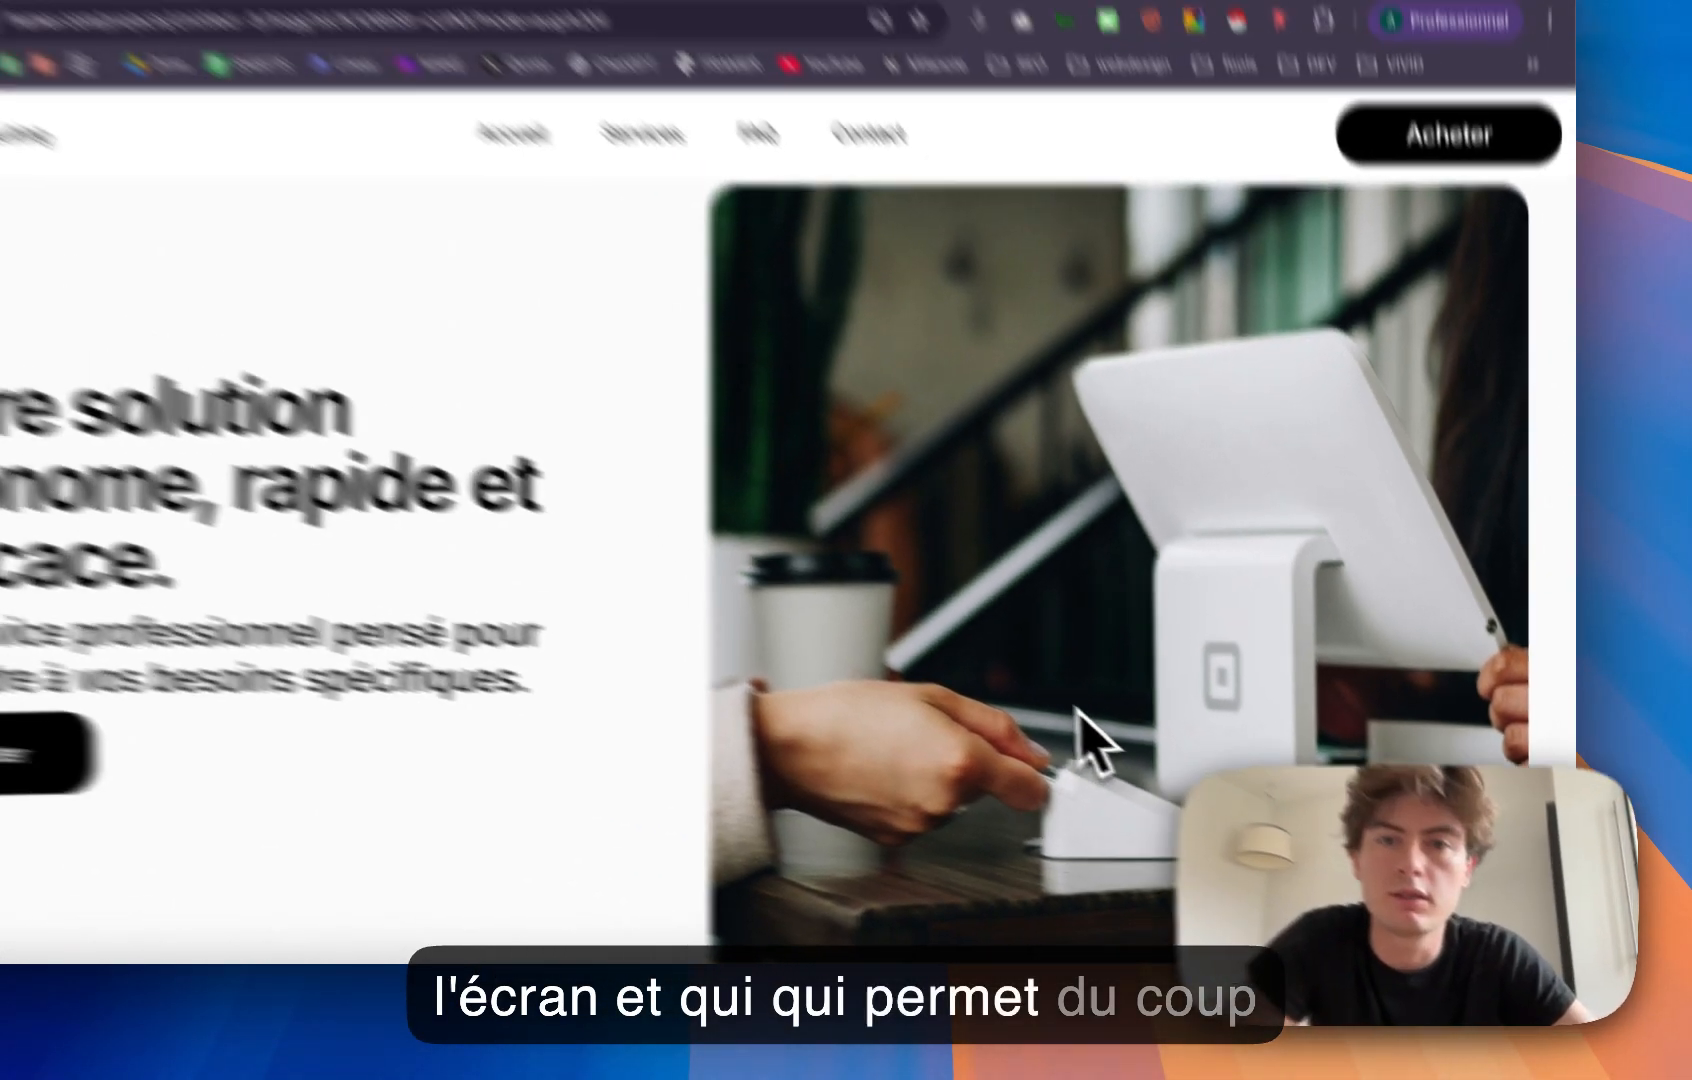
pyautogui.scroll(-10, 971, 796)
pyautogui.scroll(10, 1135, 650)
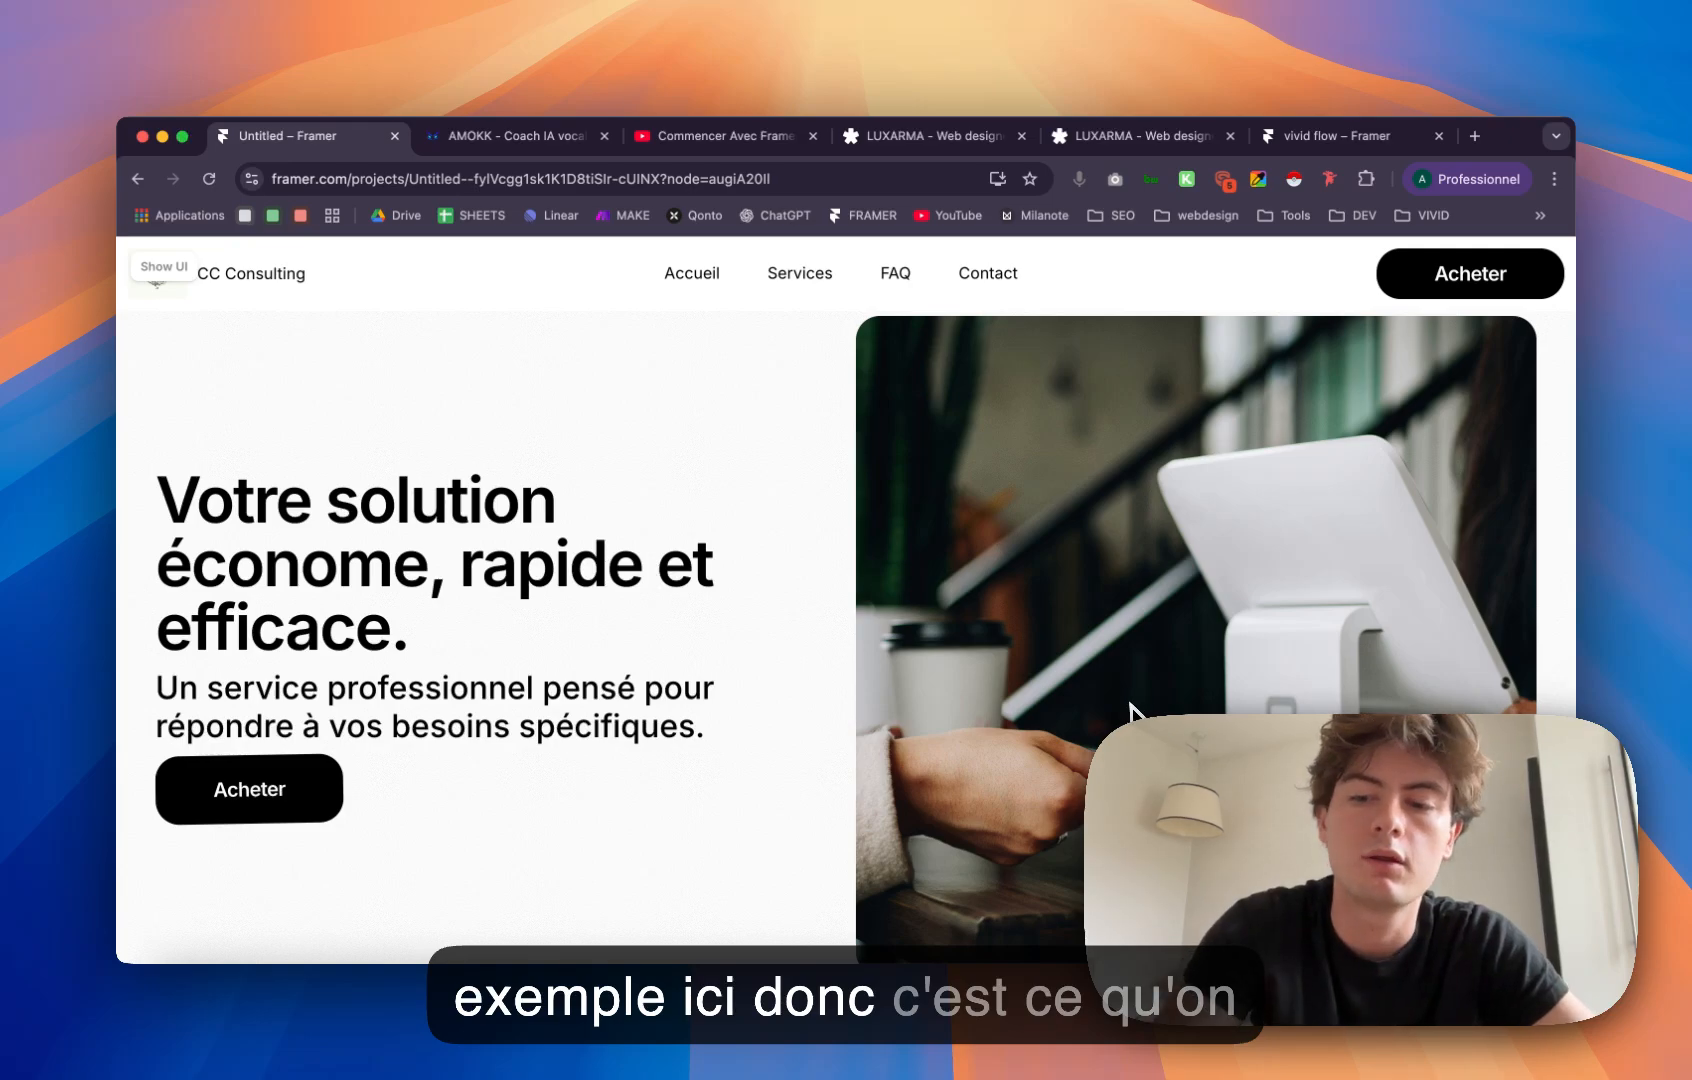
pyautogui.press('Escape')
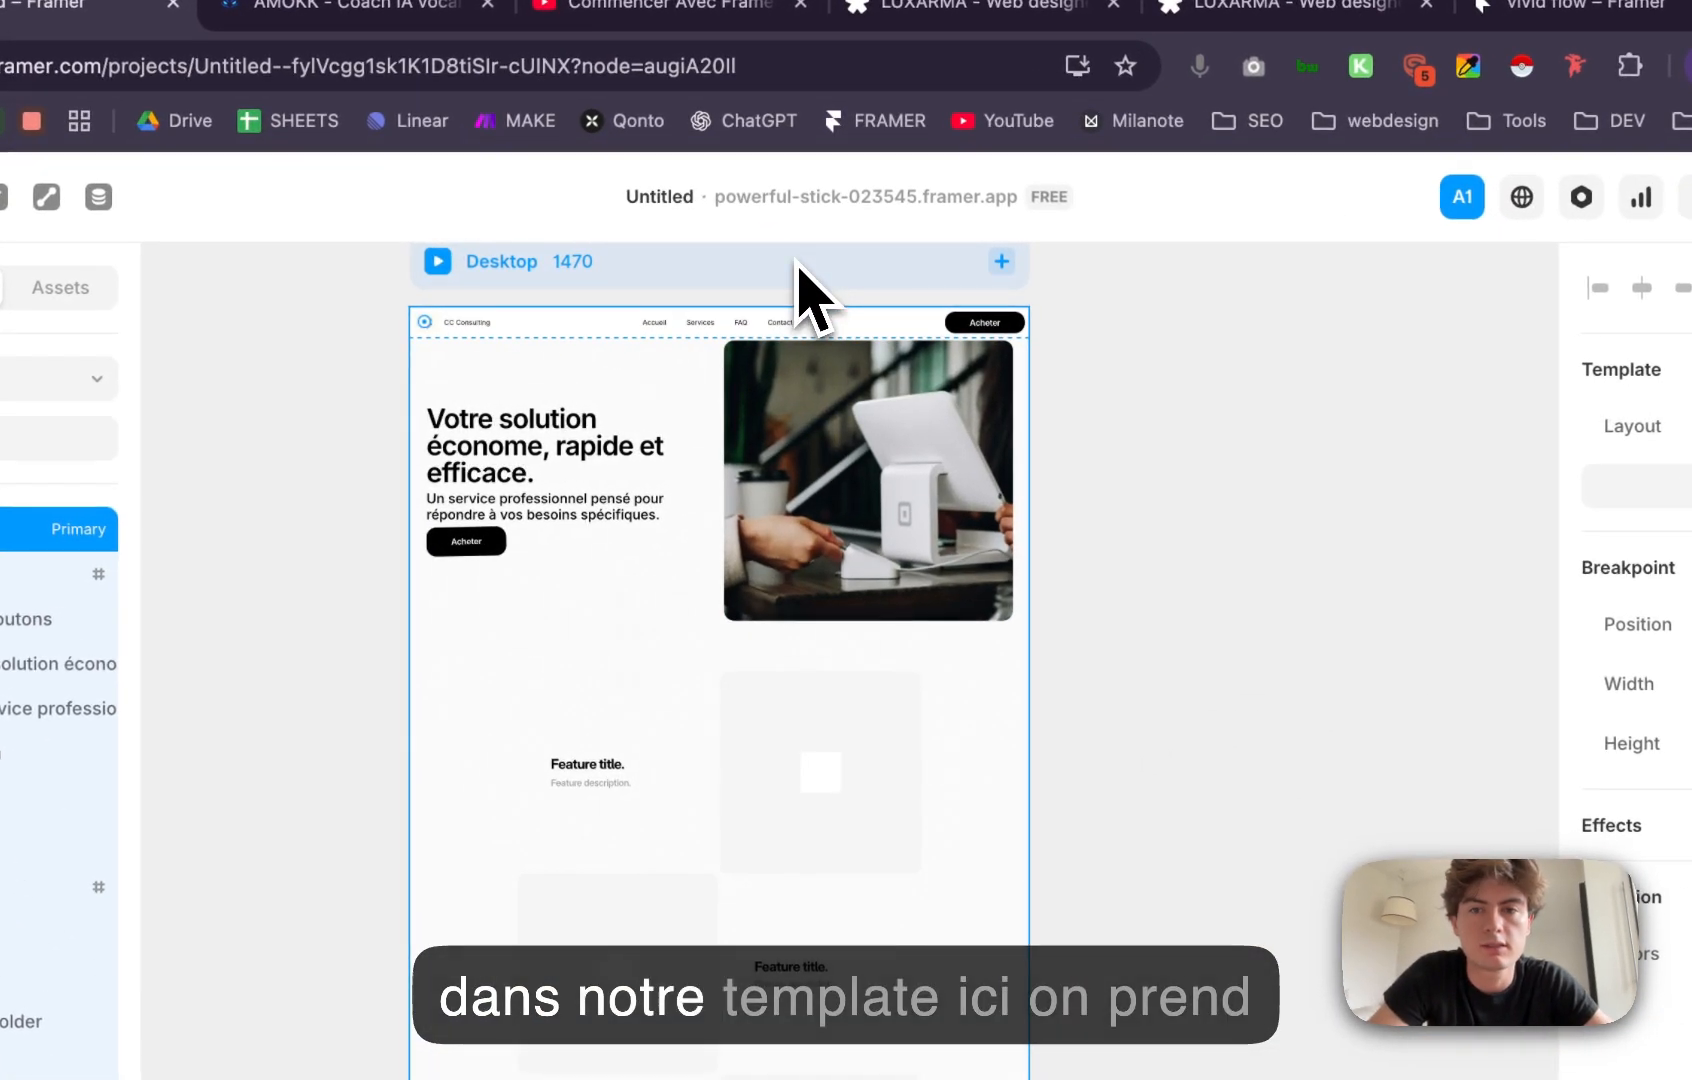
# Step: Open the Home page's template for editing and select its primary Desktop breakpoint
pyautogui.click(810, 310)
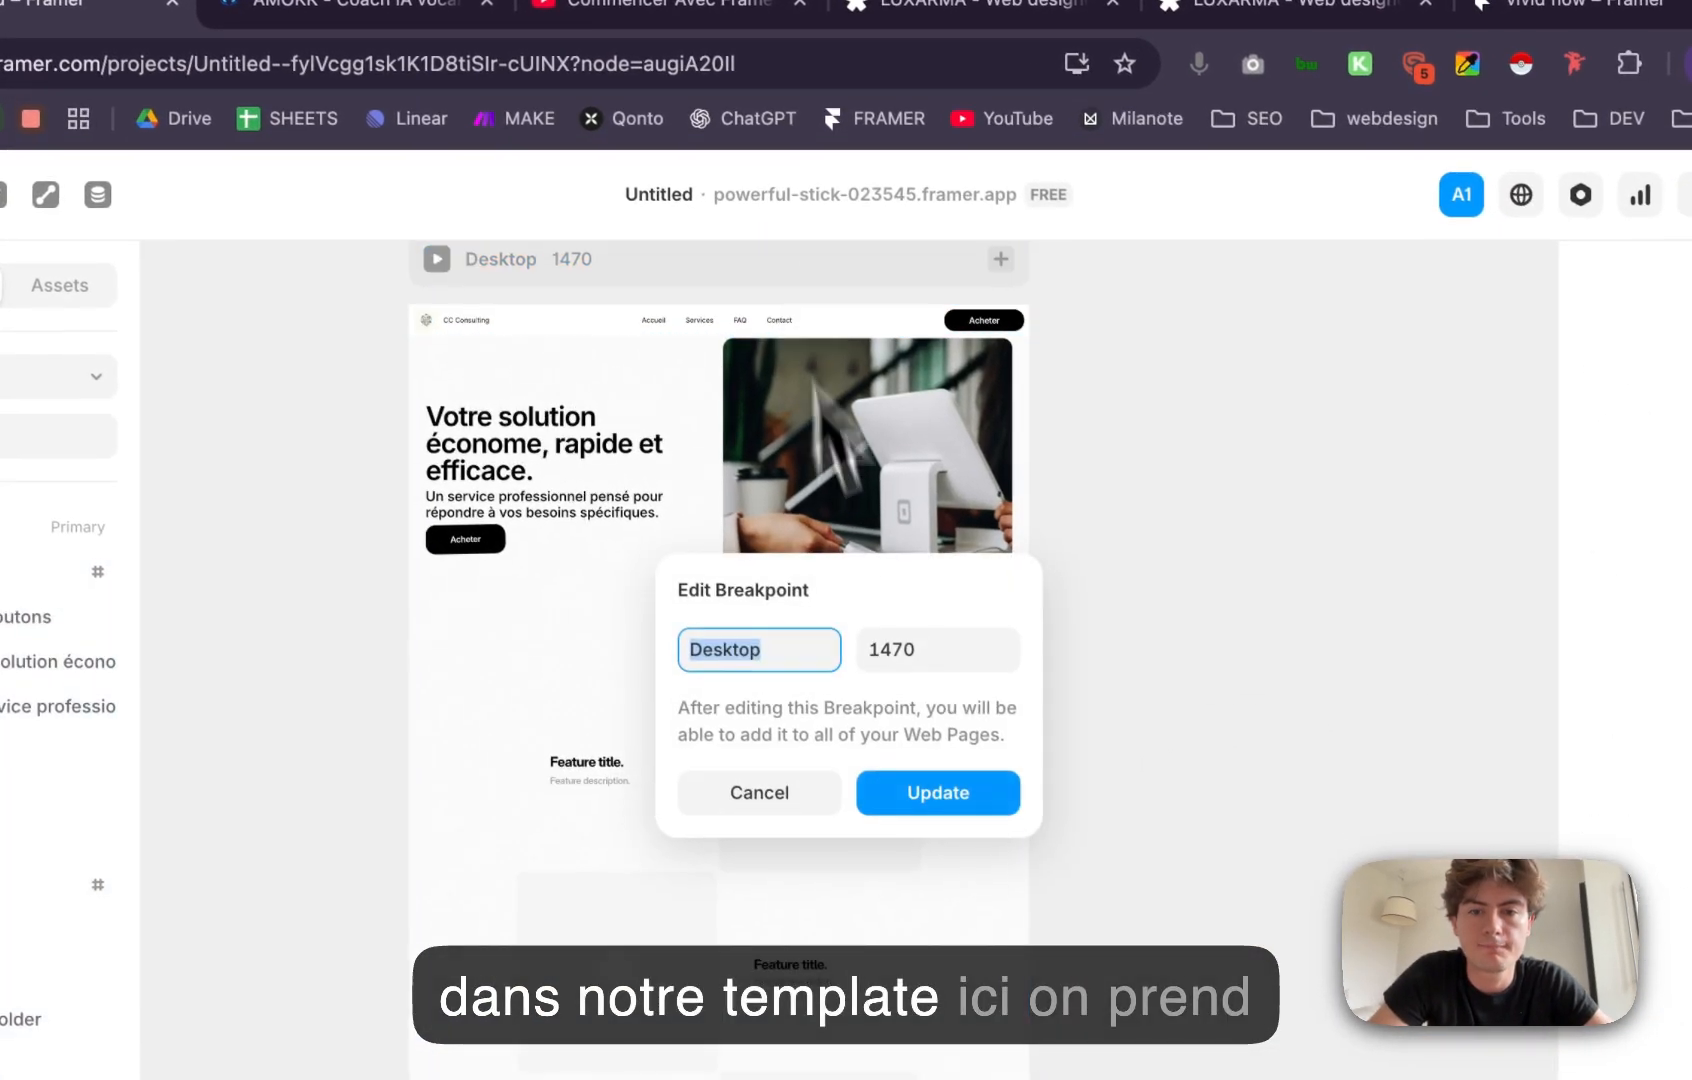
pyautogui.click(800, 792)
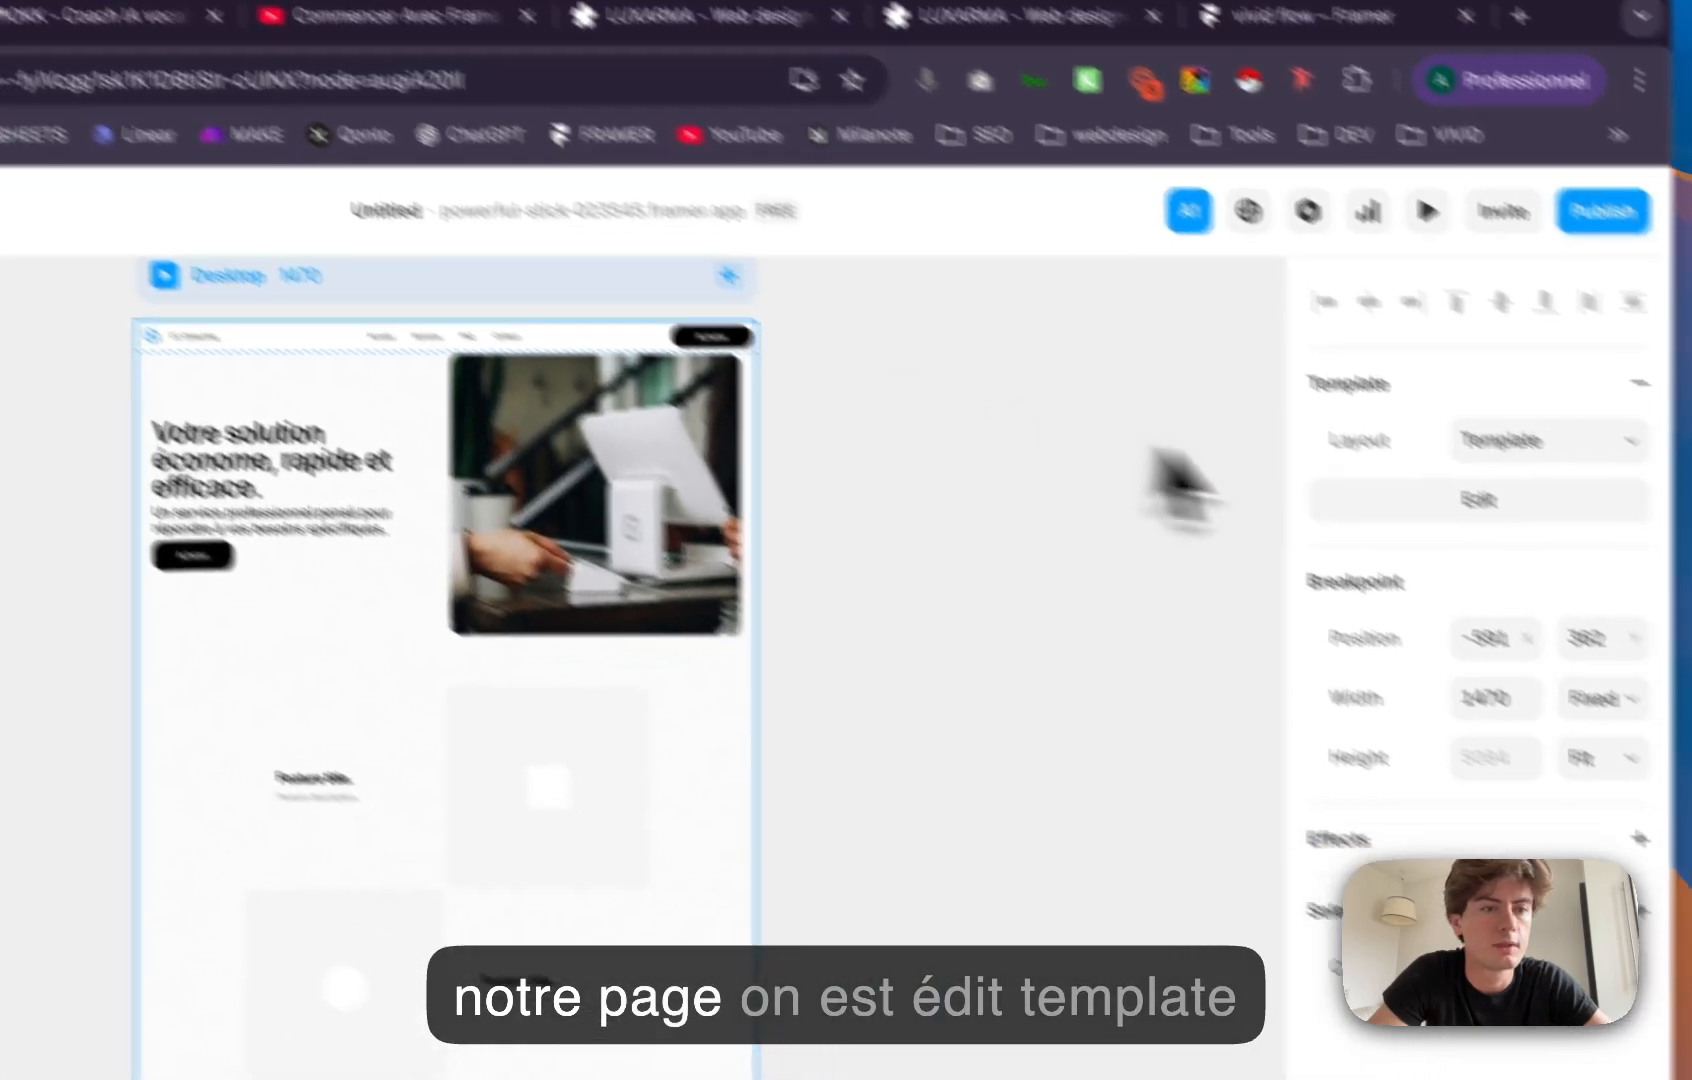
pyautogui.click(1478, 500)
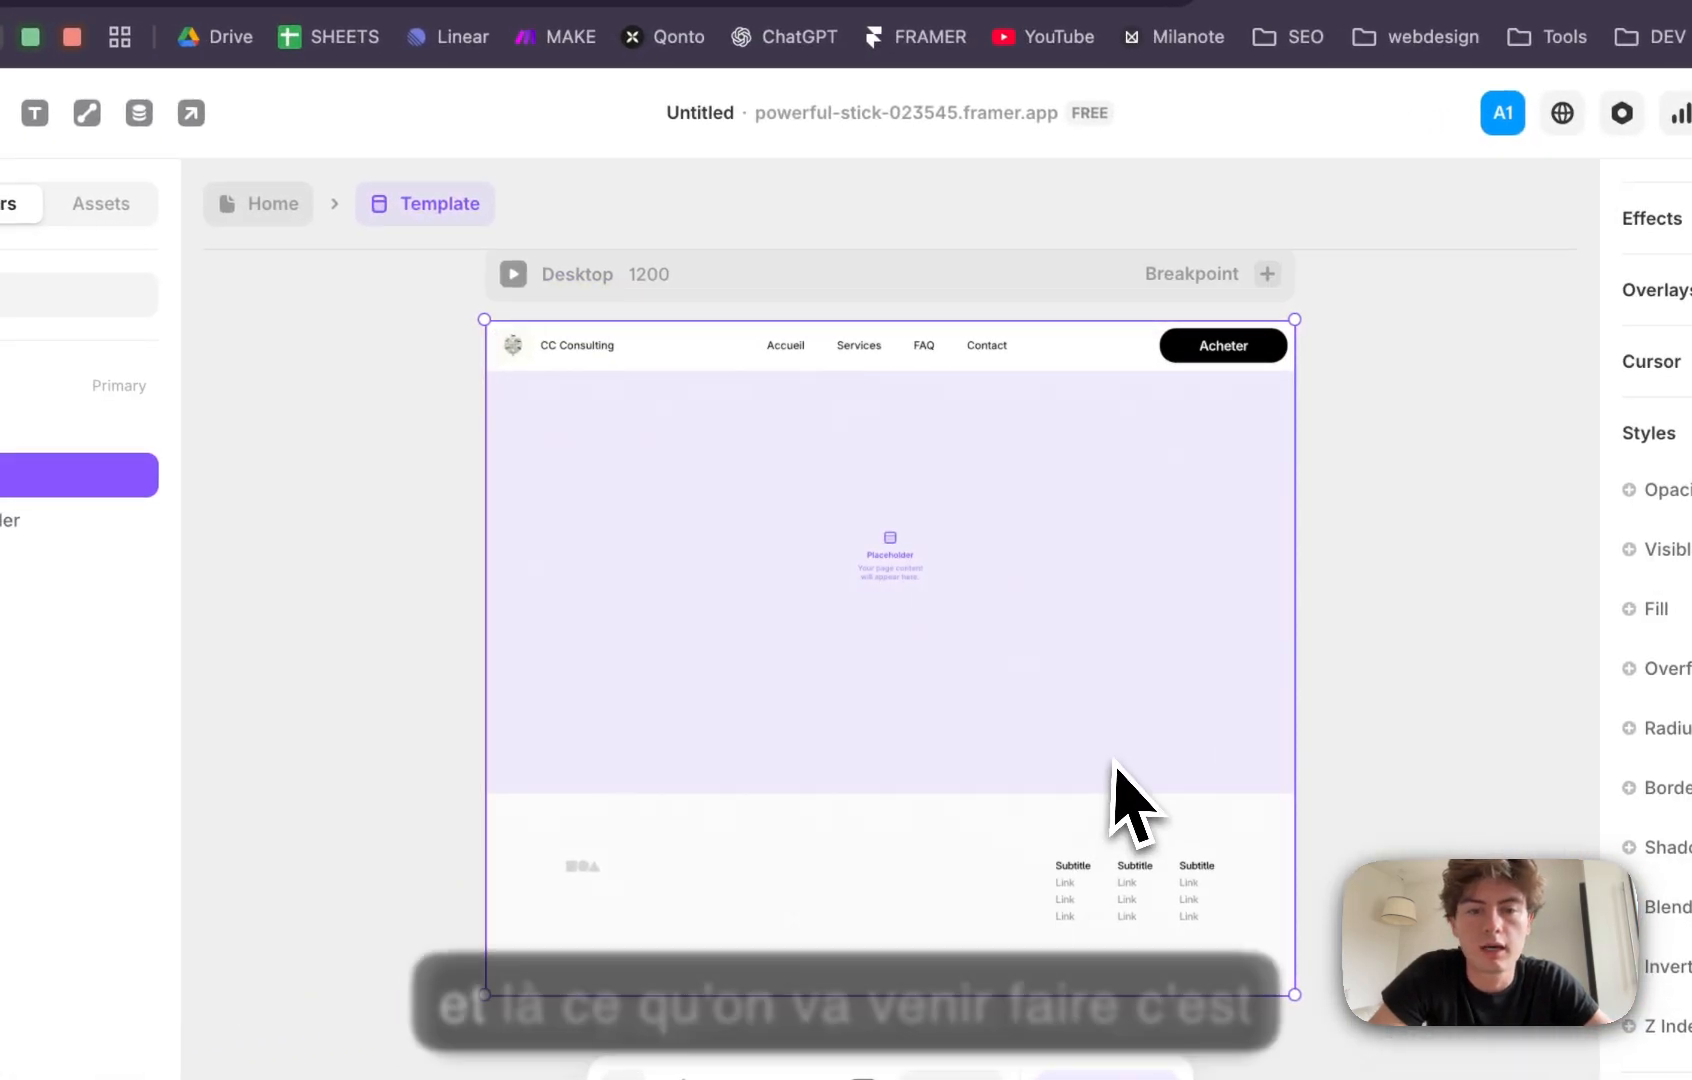
pyautogui.hscroll(2, 1117, 765)
pyautogui.scroll(1, 1117, 765)
pyautogui.click(1, 386)
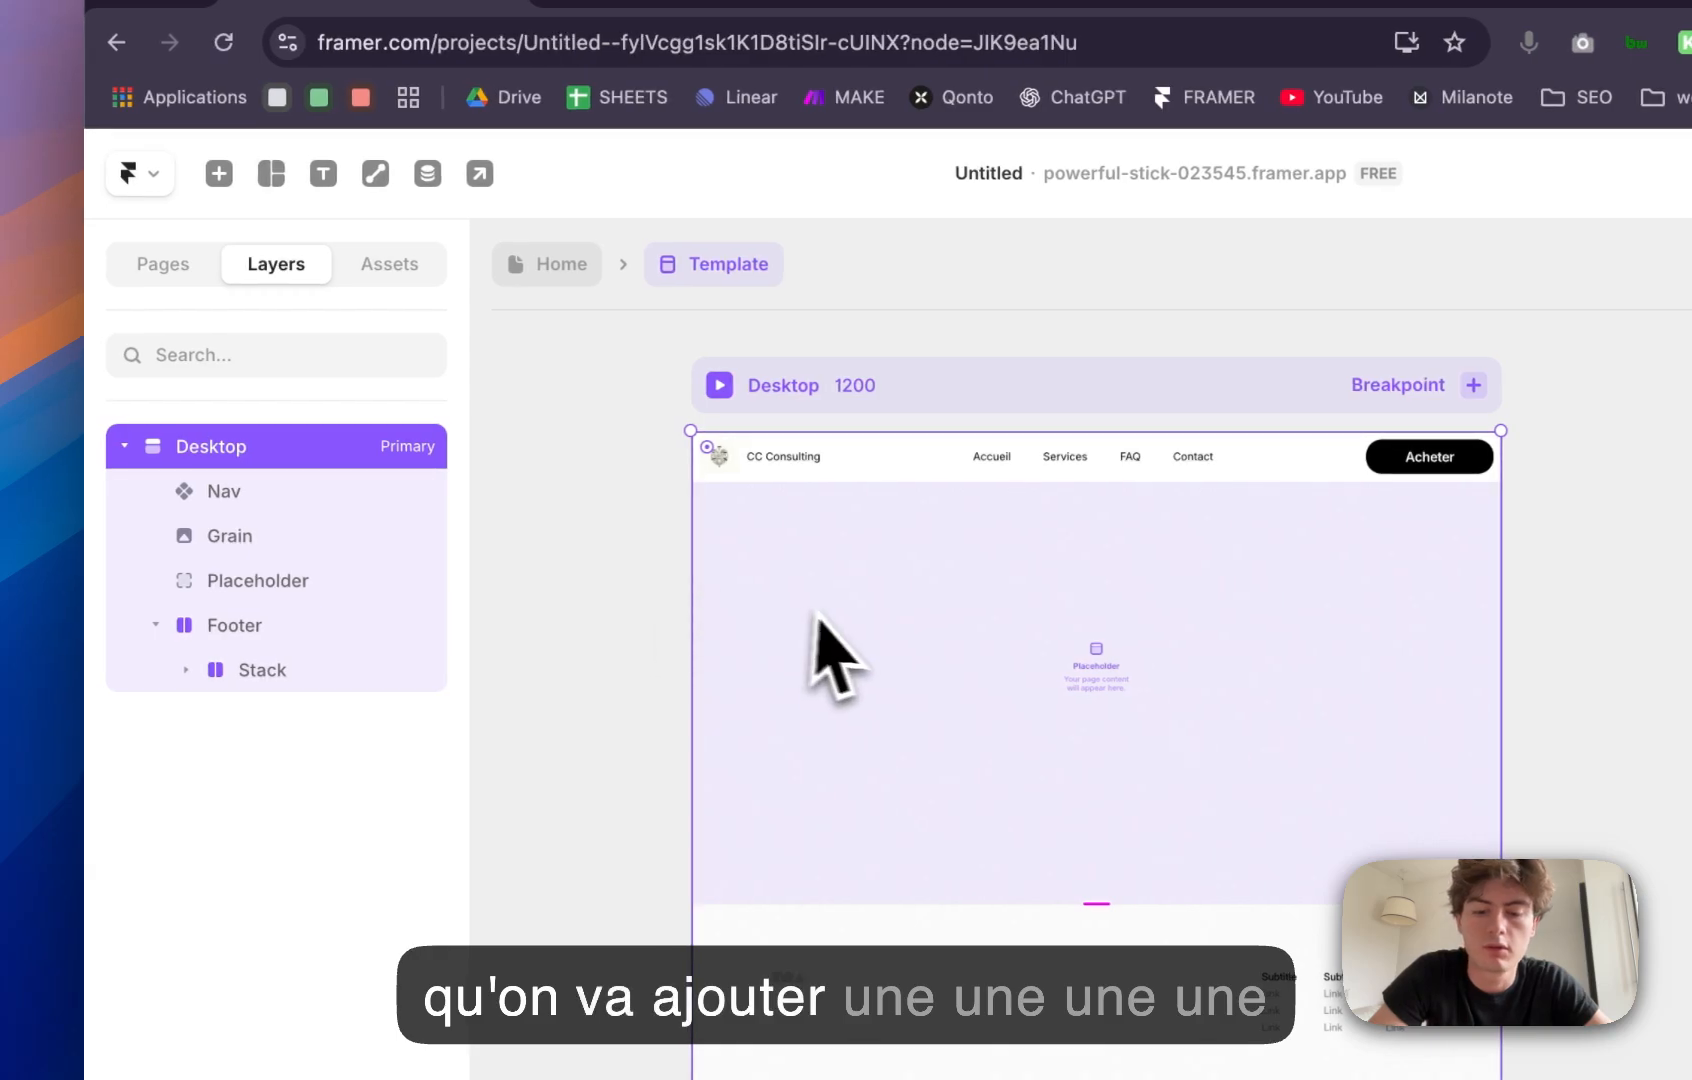
pyautogui.click(300, 581)
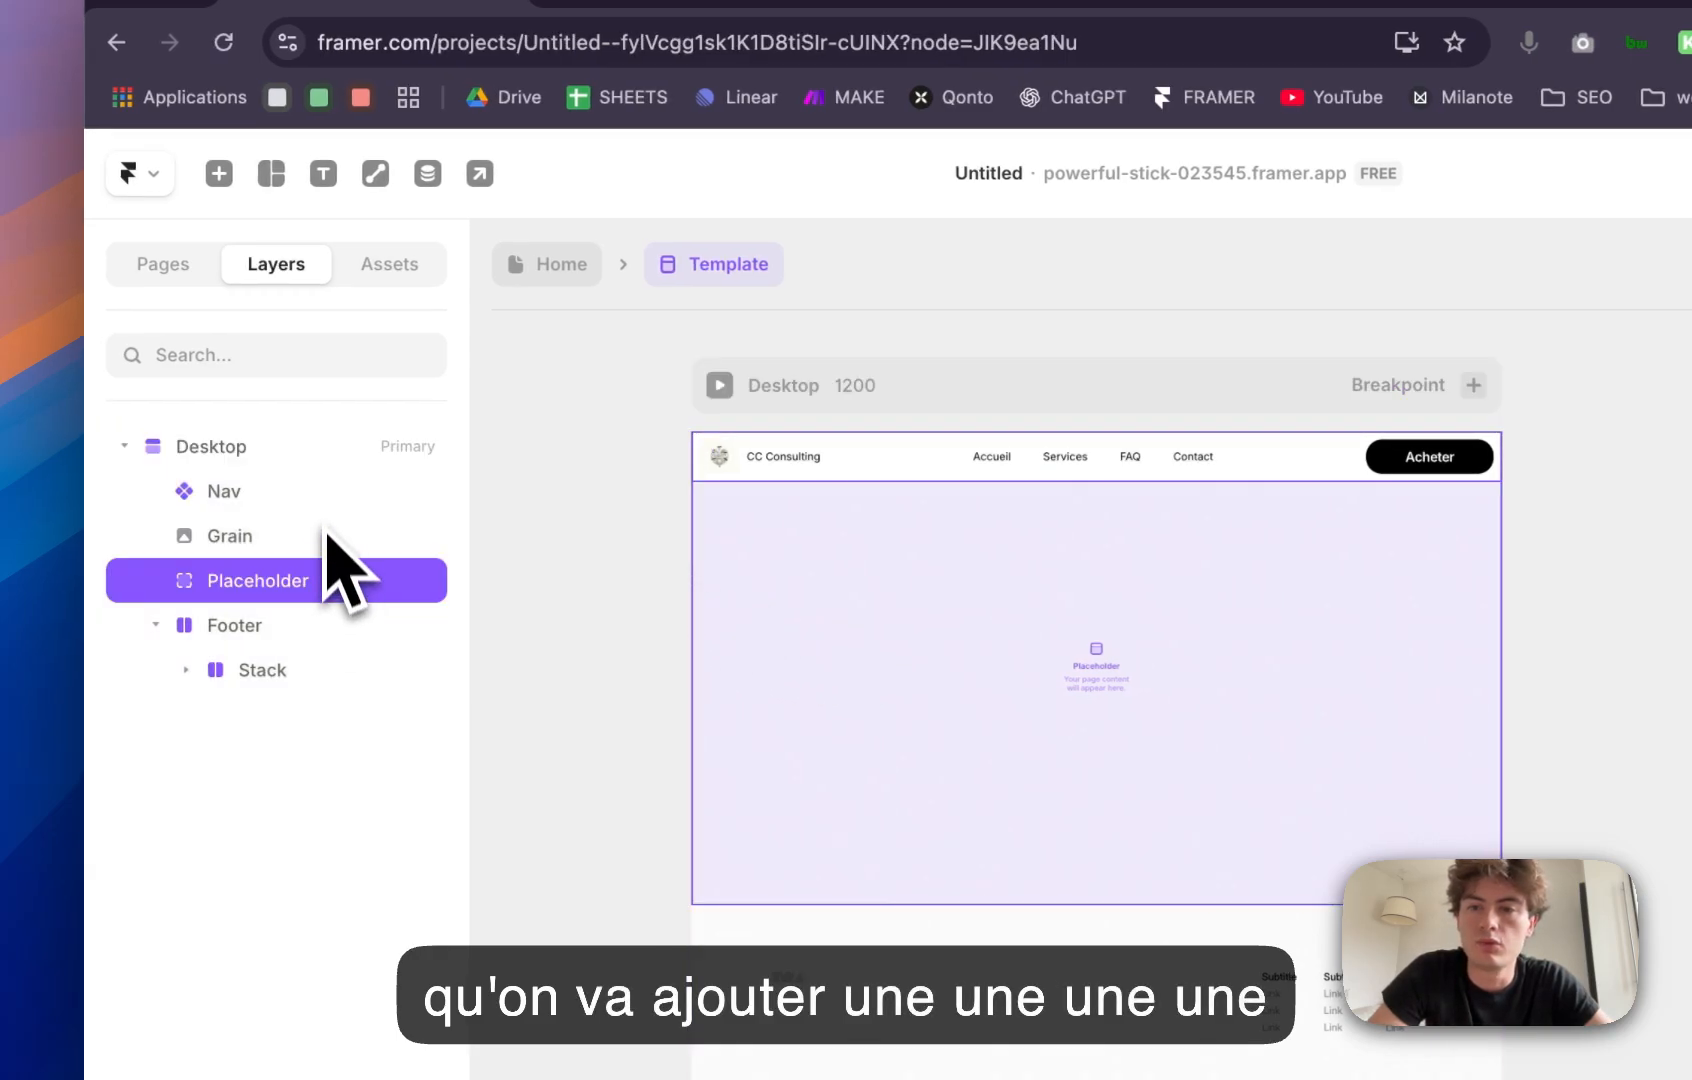
pyautogui.click(335, 450)
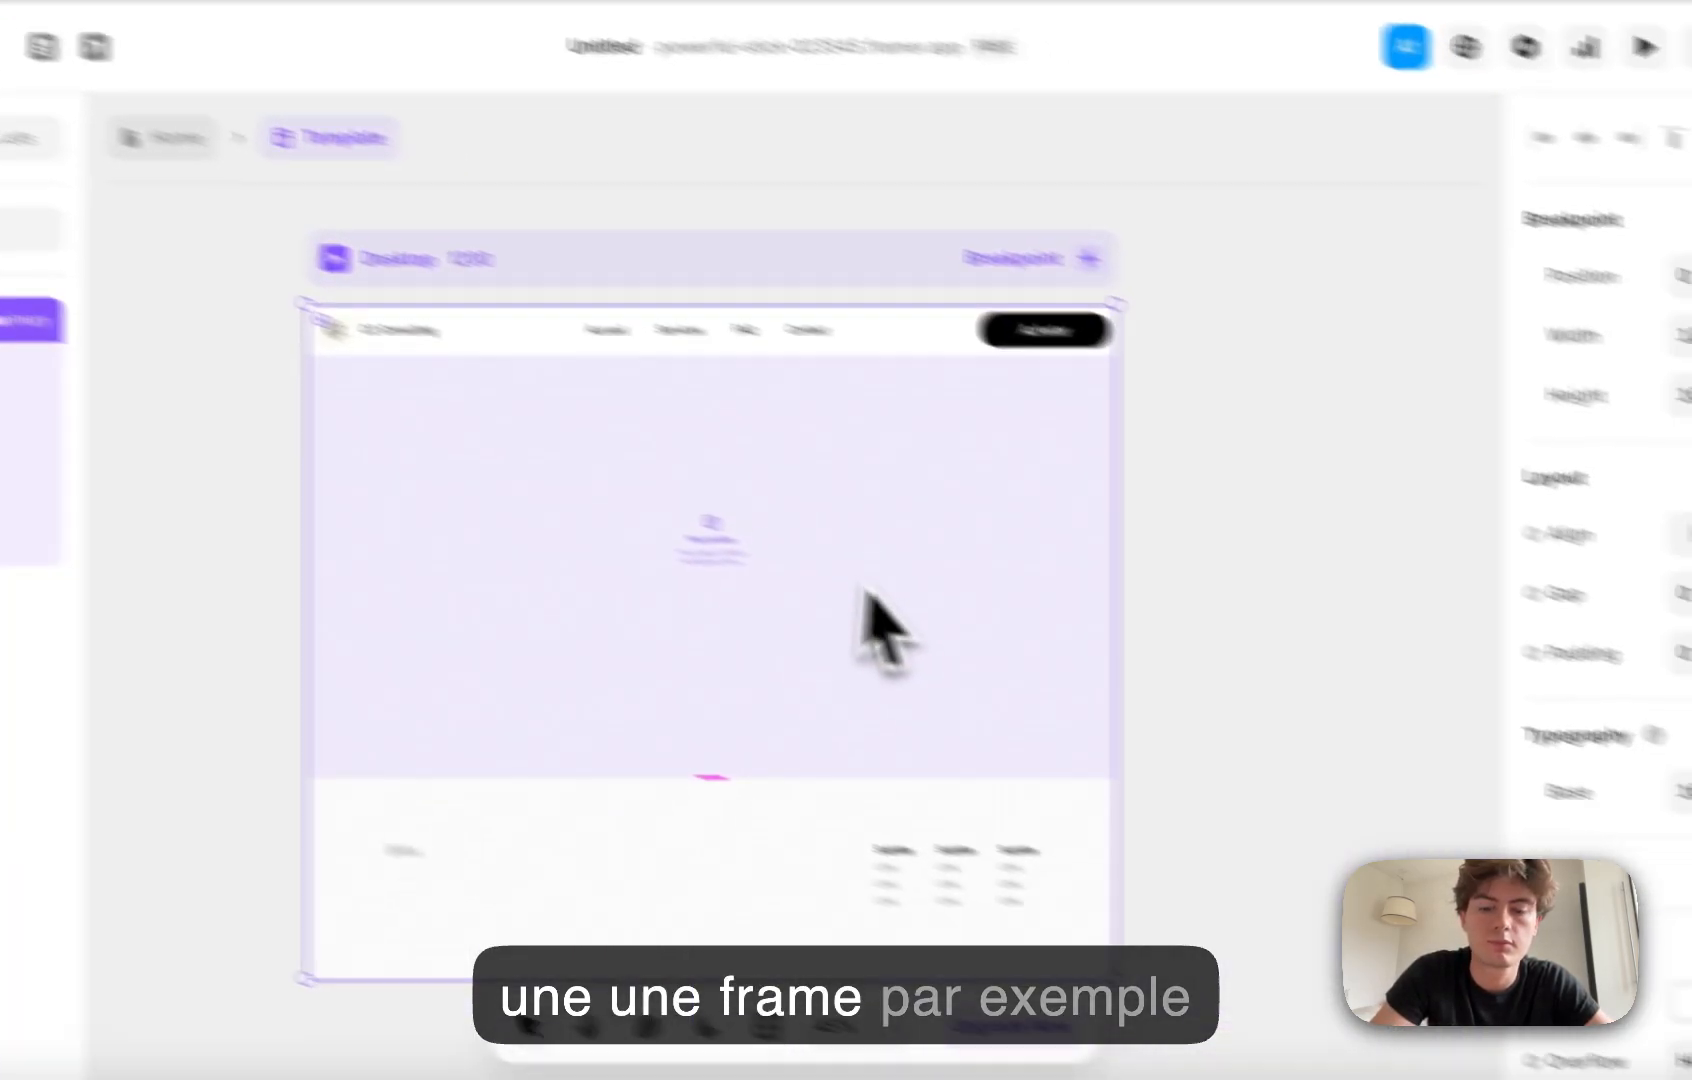
# Step: Draw a frame about 132 × 104 px near the placeholder's lower-right corner and set its radius to 208
pyautogui.press('f')
pyautogui.moveTo(1371, 790); pyautogui.dragTo(1462, 863)
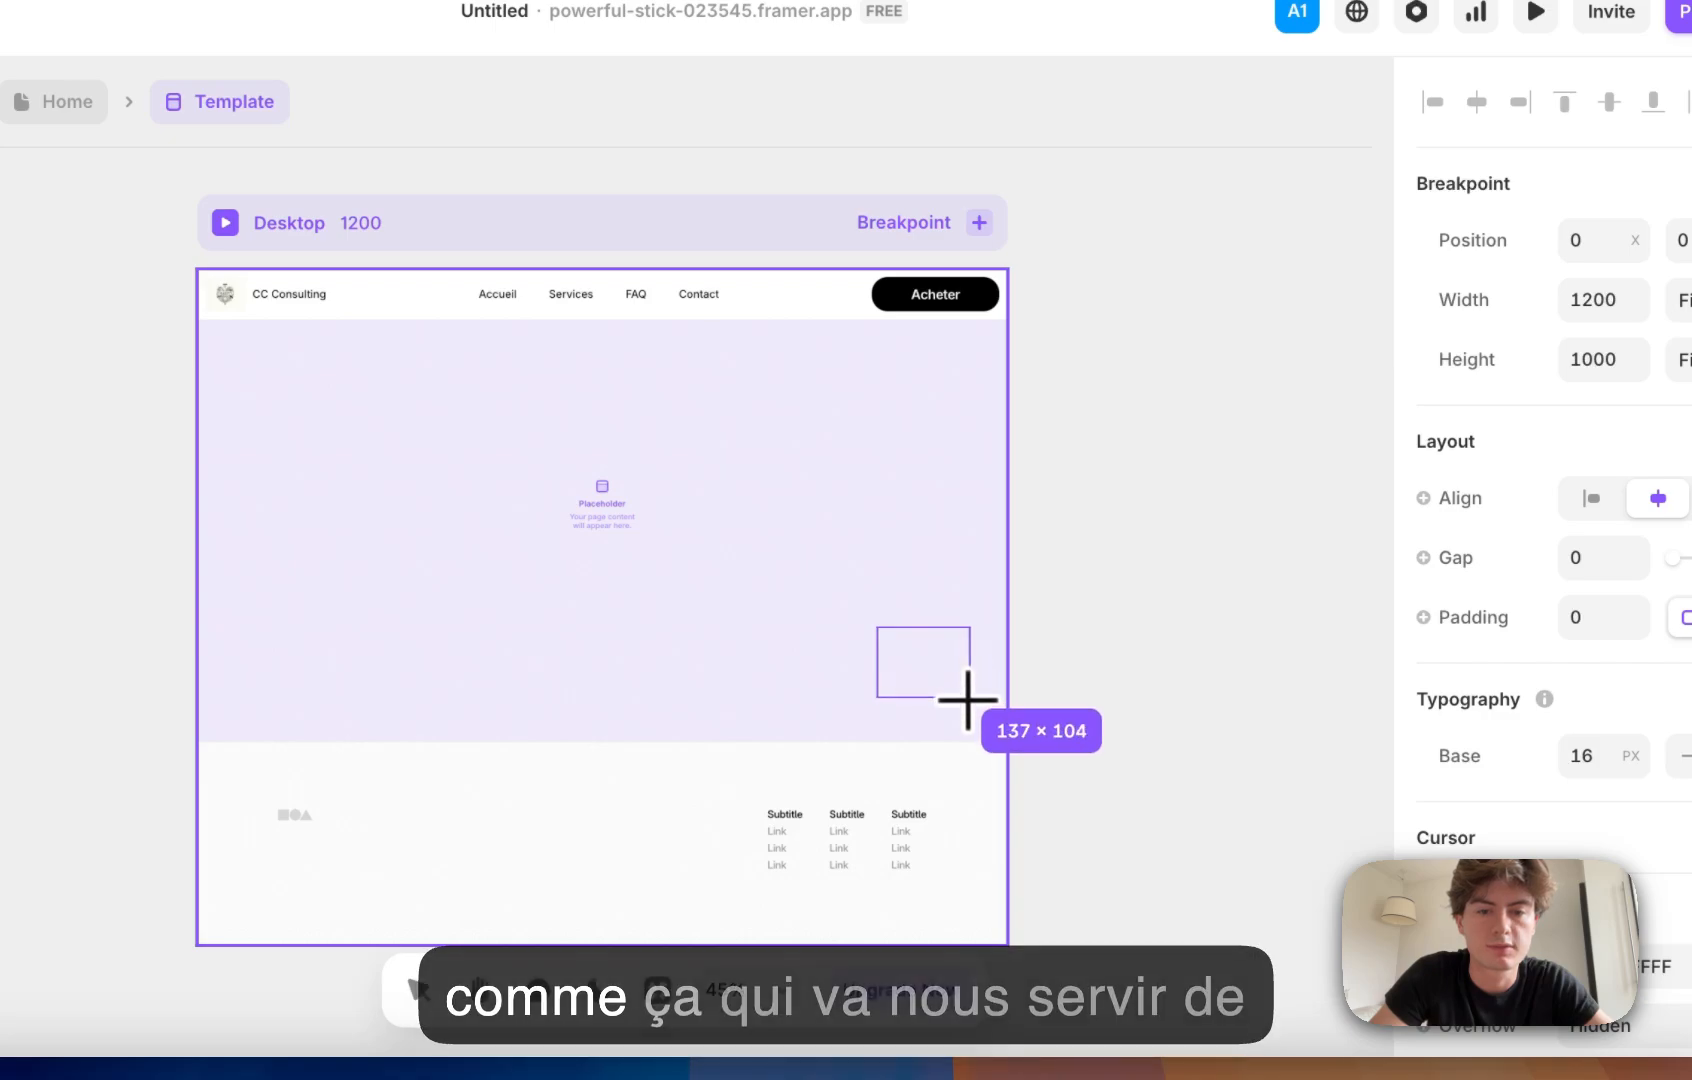
pyautogui.moveTo(967, 700); pyautogui.dragTo(969, 701)
pyautogui.scroll(-8, 1600, 600)
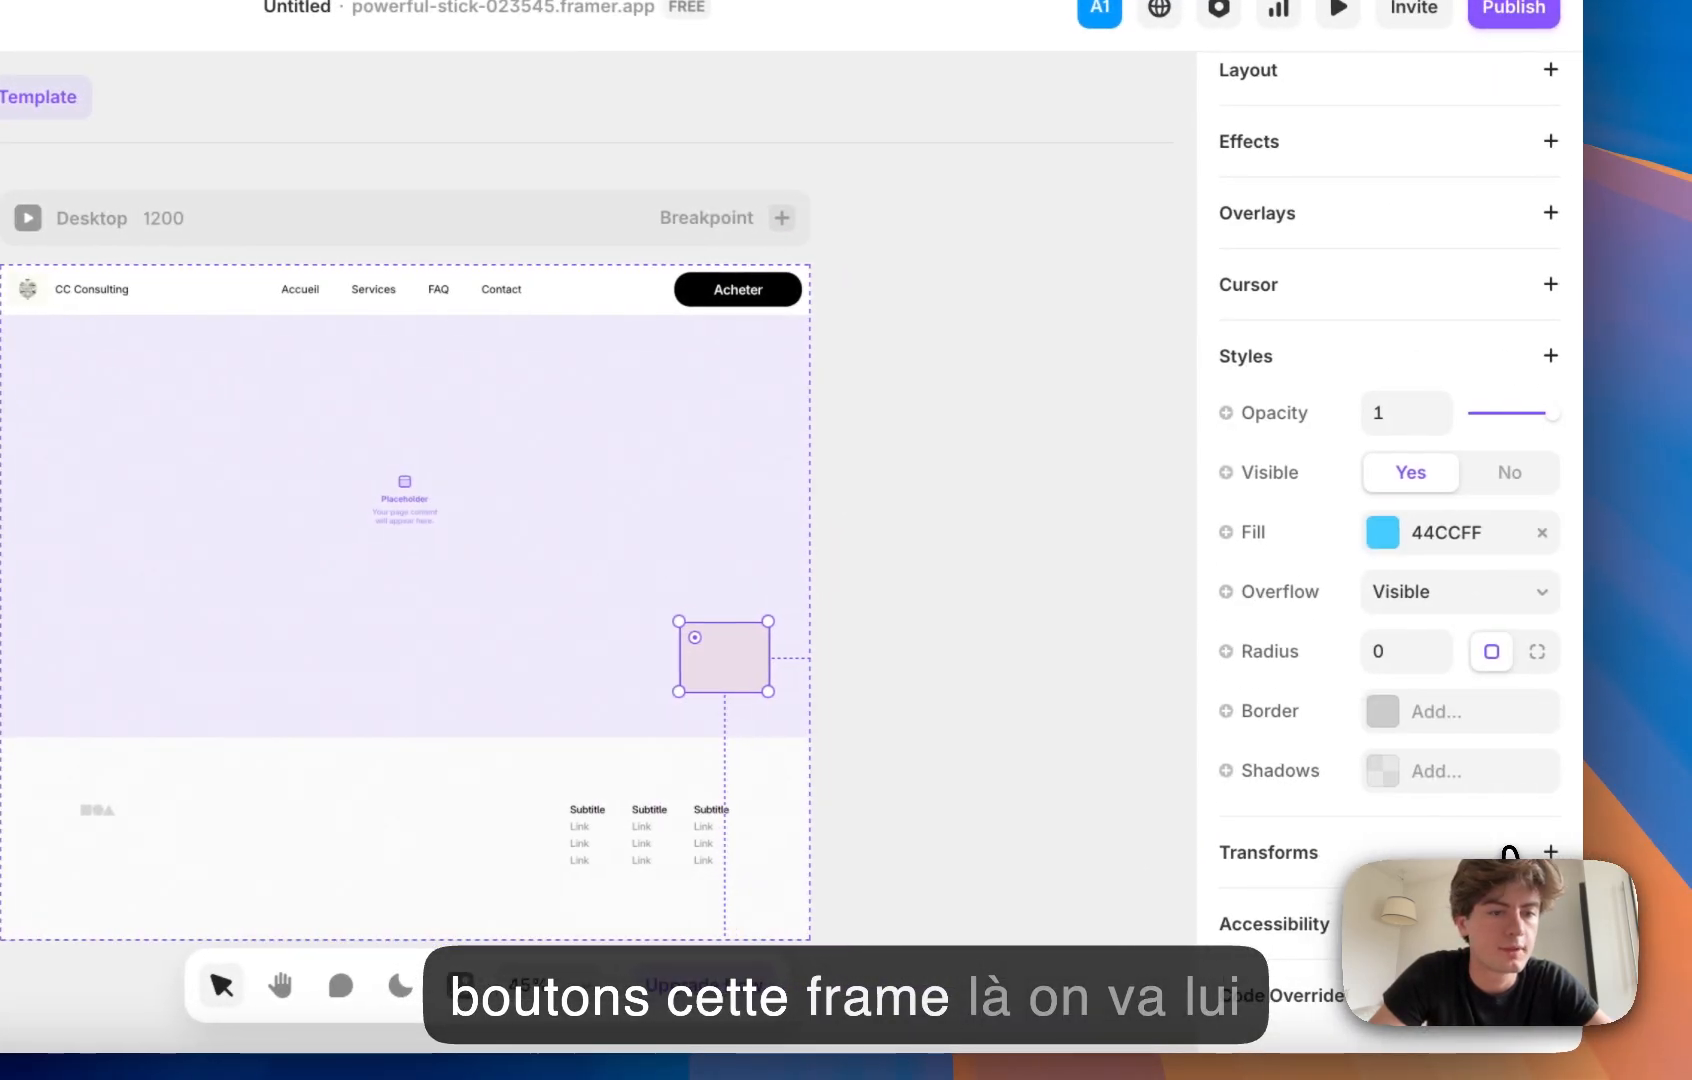
pyautogui.moveTo(1430, 646); pyautogui.dragTo(1380, 333)
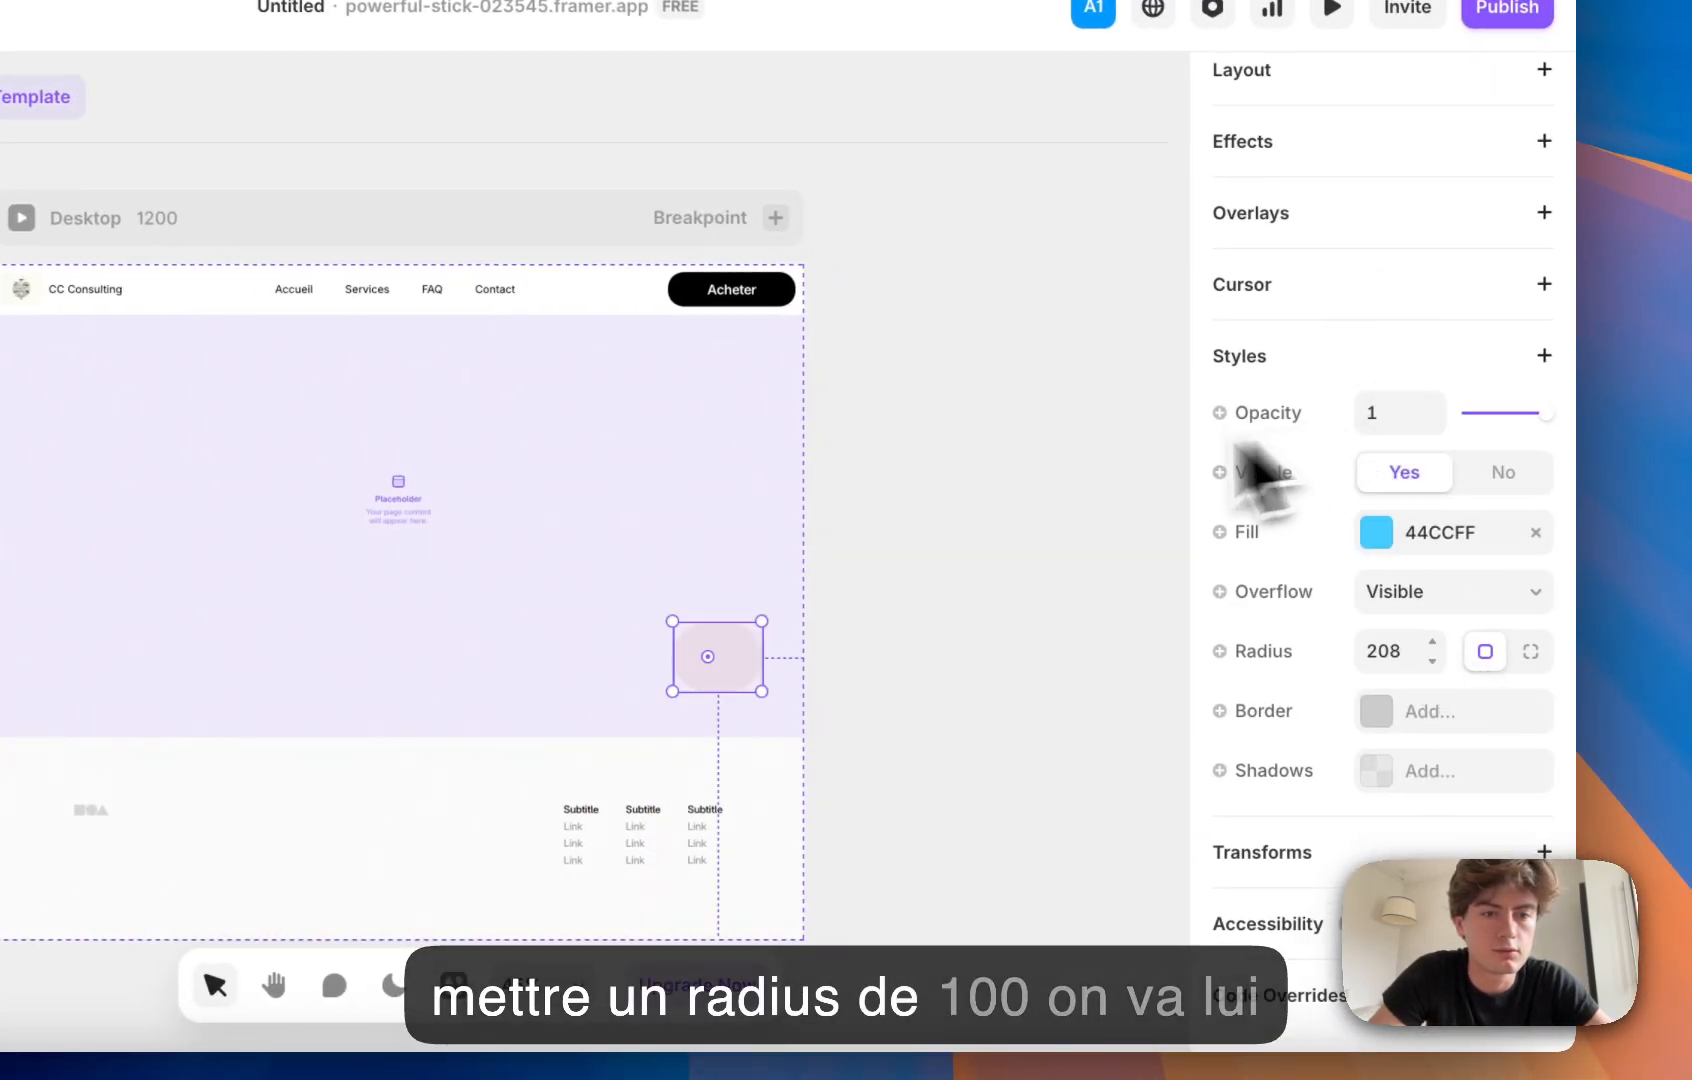
# Step: Set the new frame's width and height to 70 each
pyautogui.scroll(8, 1430, 510)
pyautogui.click(1418, 726)
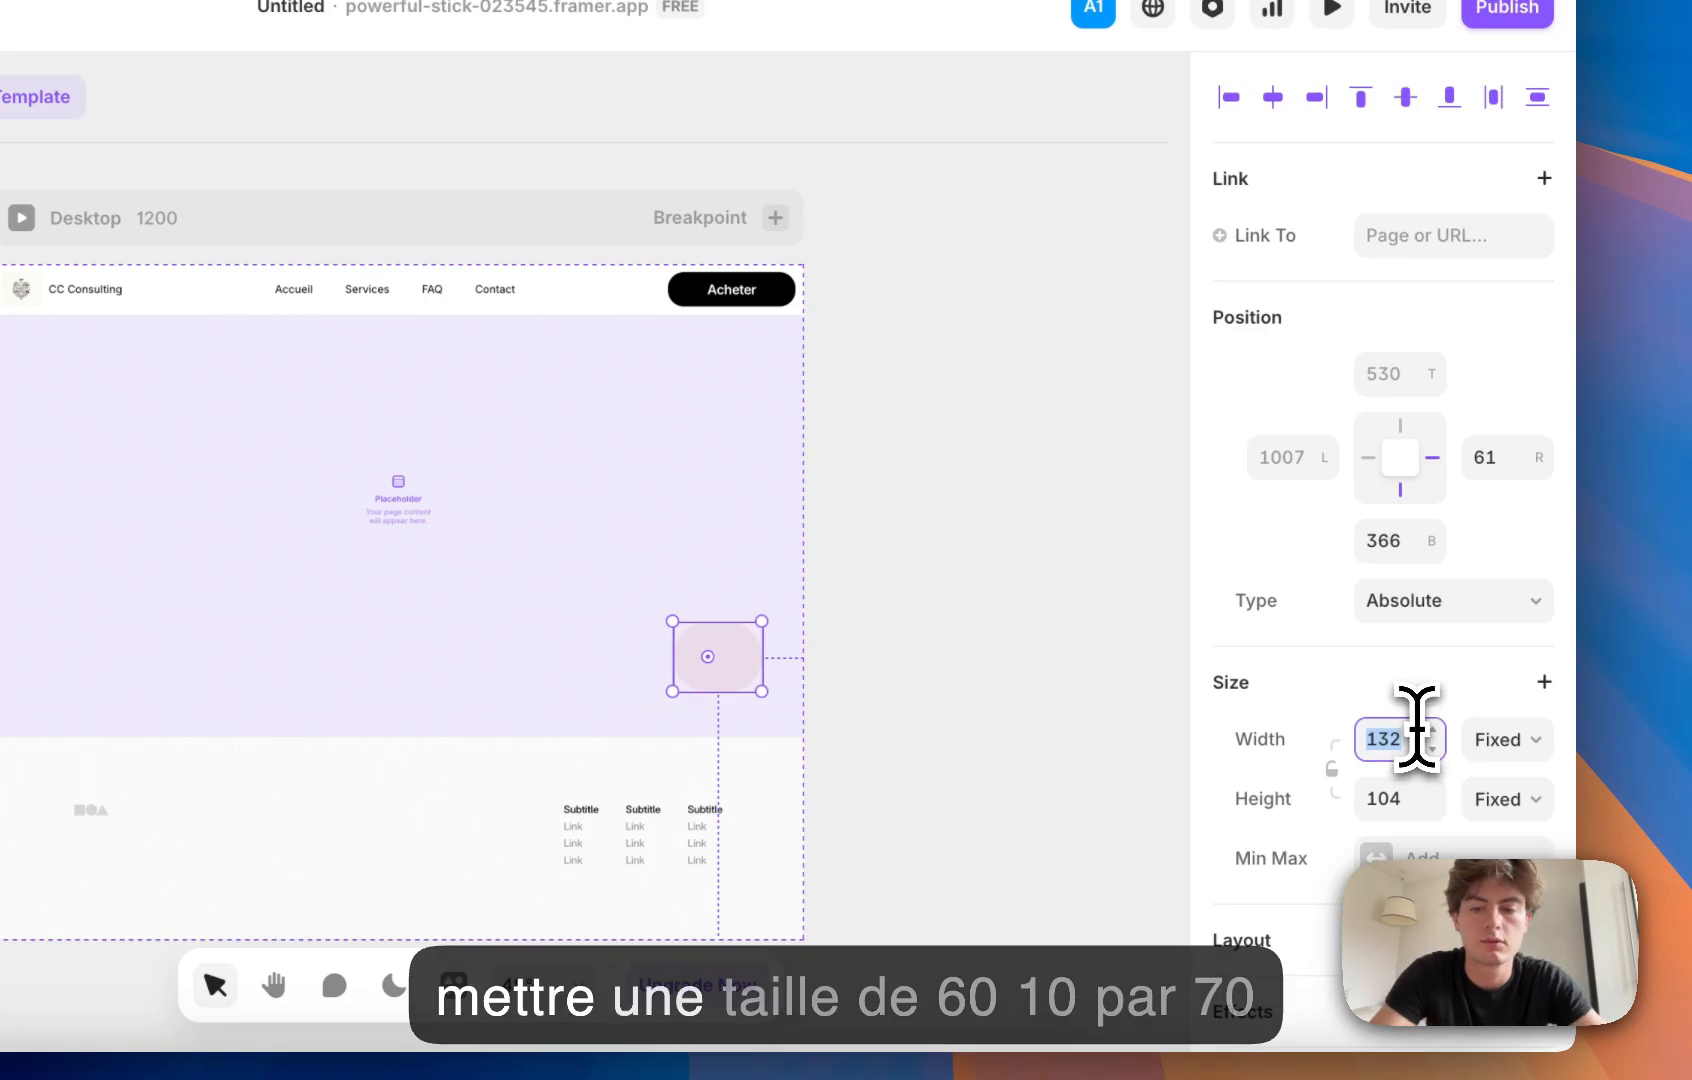
pyautogui.click(1403, 800)
pyautogui.write('70')
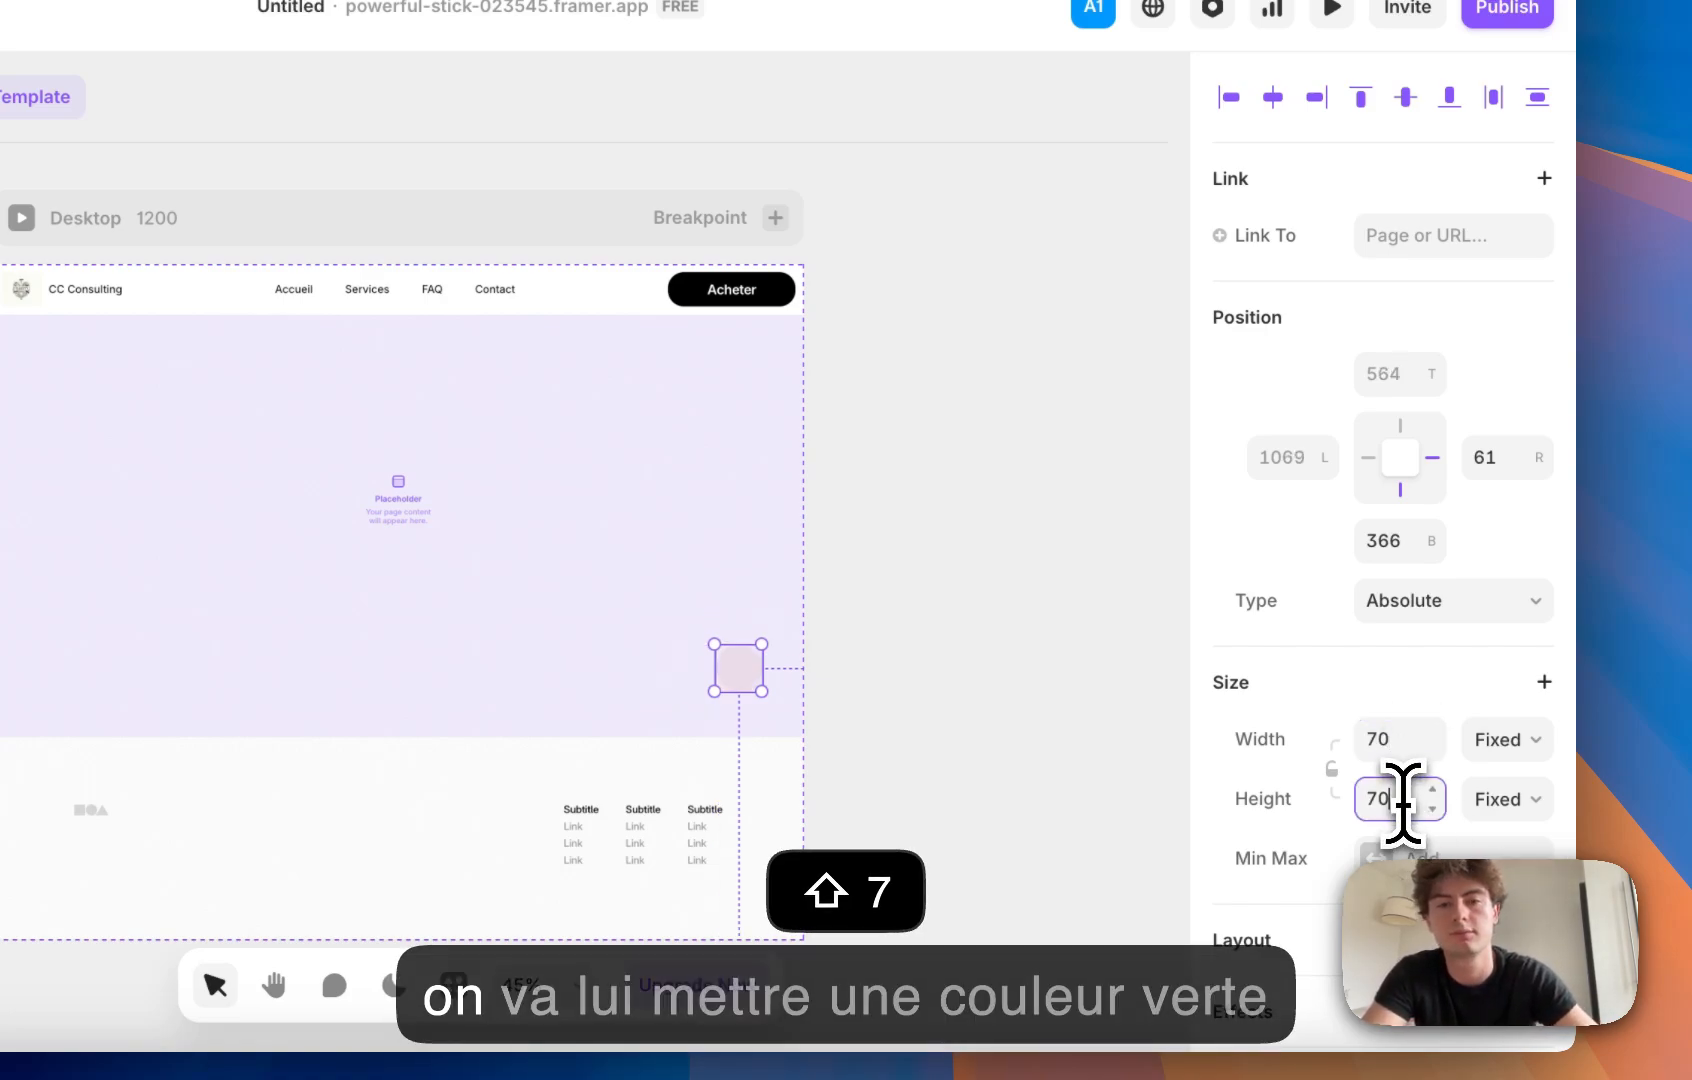
# Step: Change the frame's fill color to green 00C72B
pyautogui.scroll(-8, 1416, 812)
pyautogui.click(1383, 545)
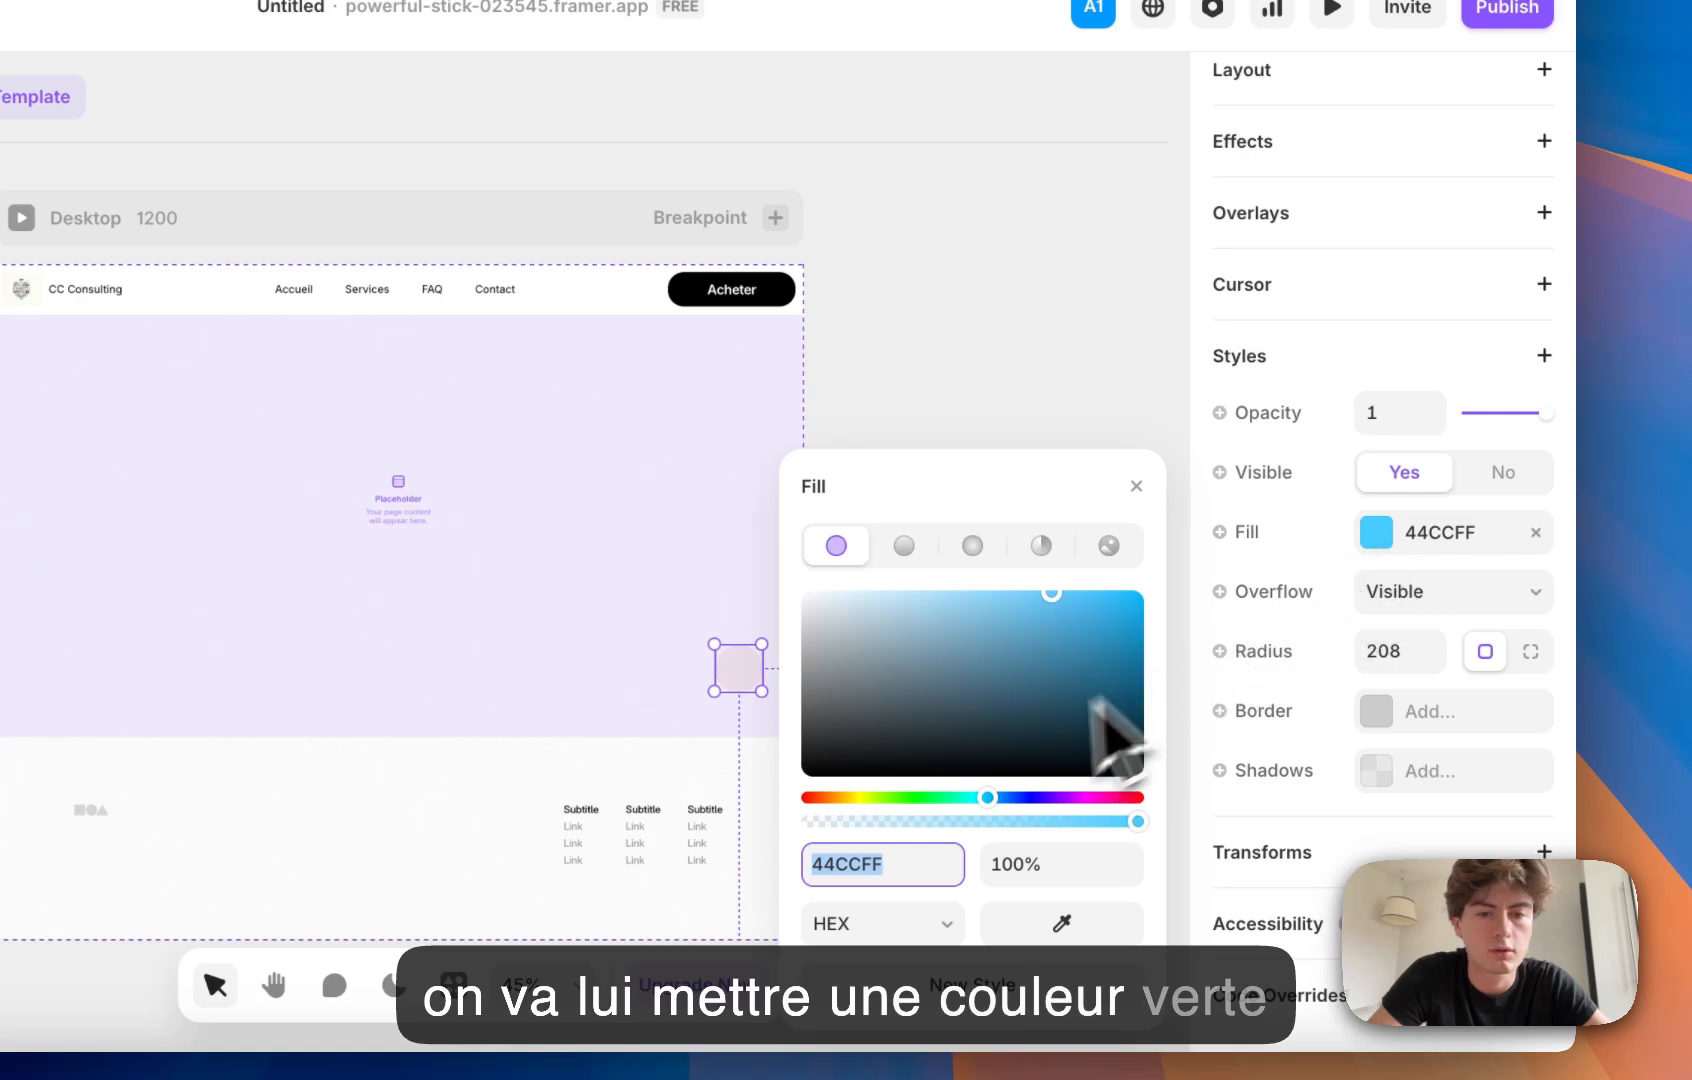
pyautogui.click(932, 799)
pyautogui.moveTo(1020, 710); pyautogui.dragTo(1225, 650)
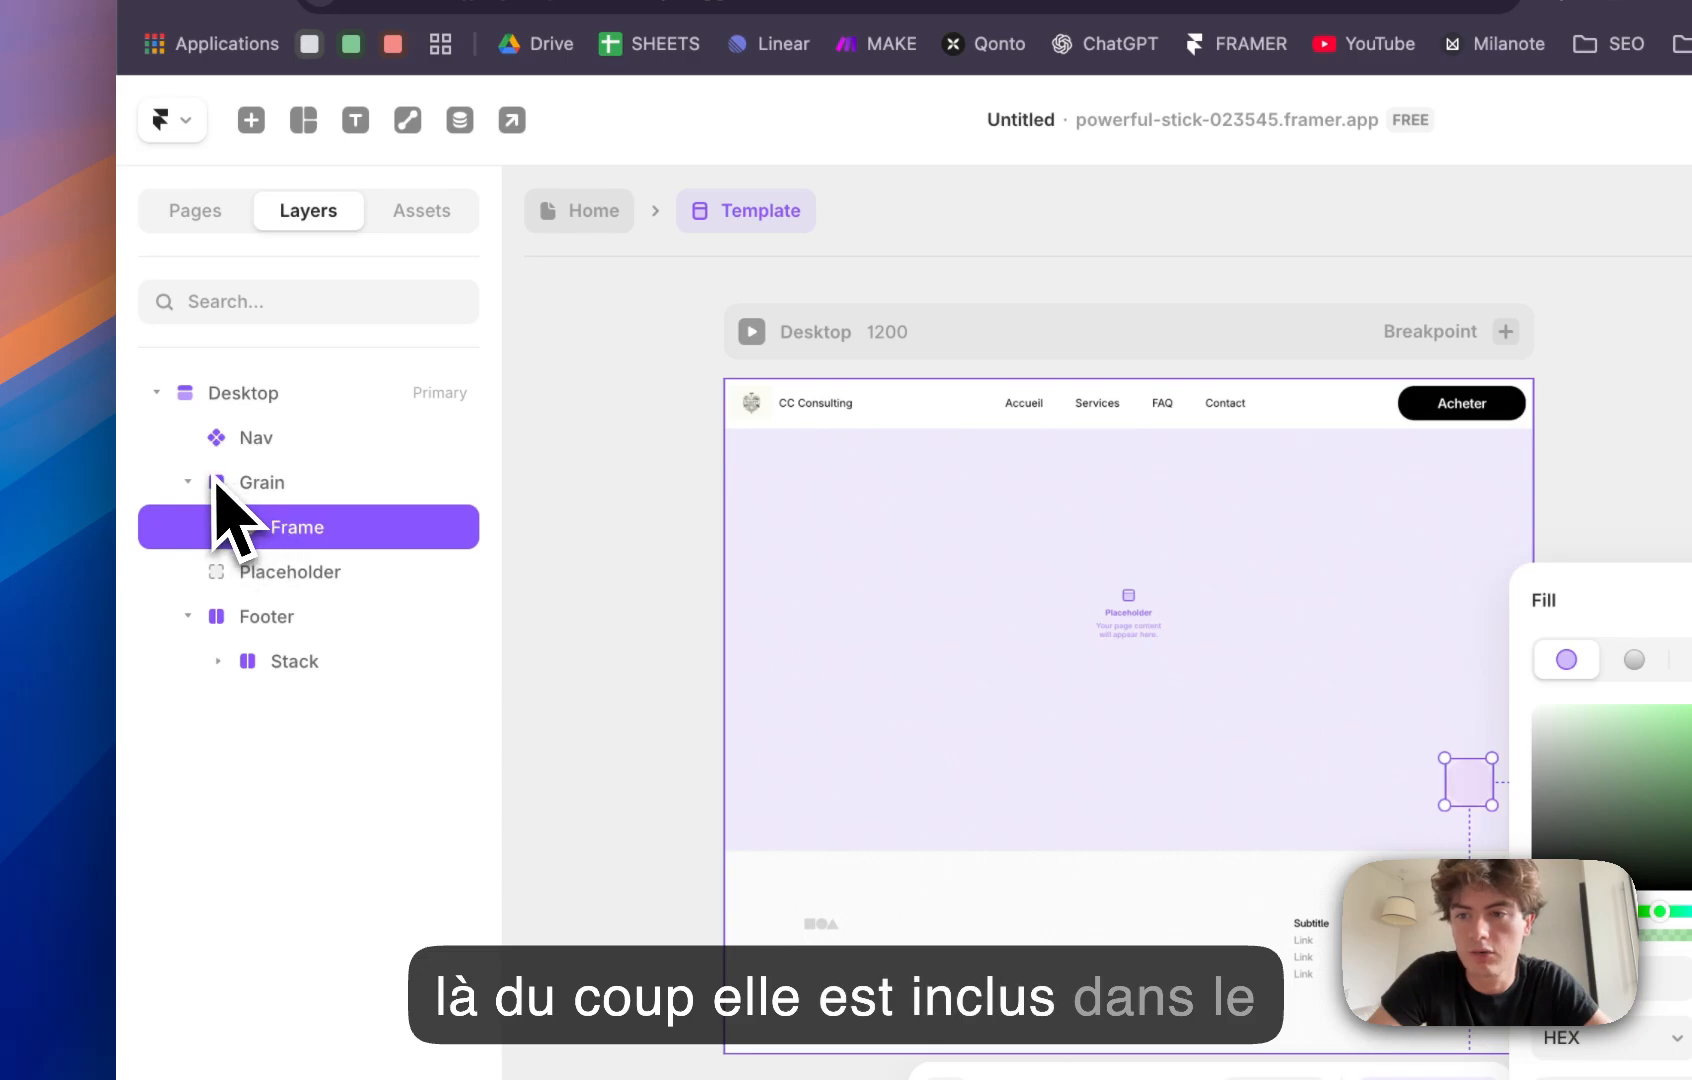
# Step: Move the frame out of Grain so it sits directly under Desktop, then add a Z Index style and raise it
pyautogui.moveTo(268, 545); pyautogui.dragTo(259, 470)
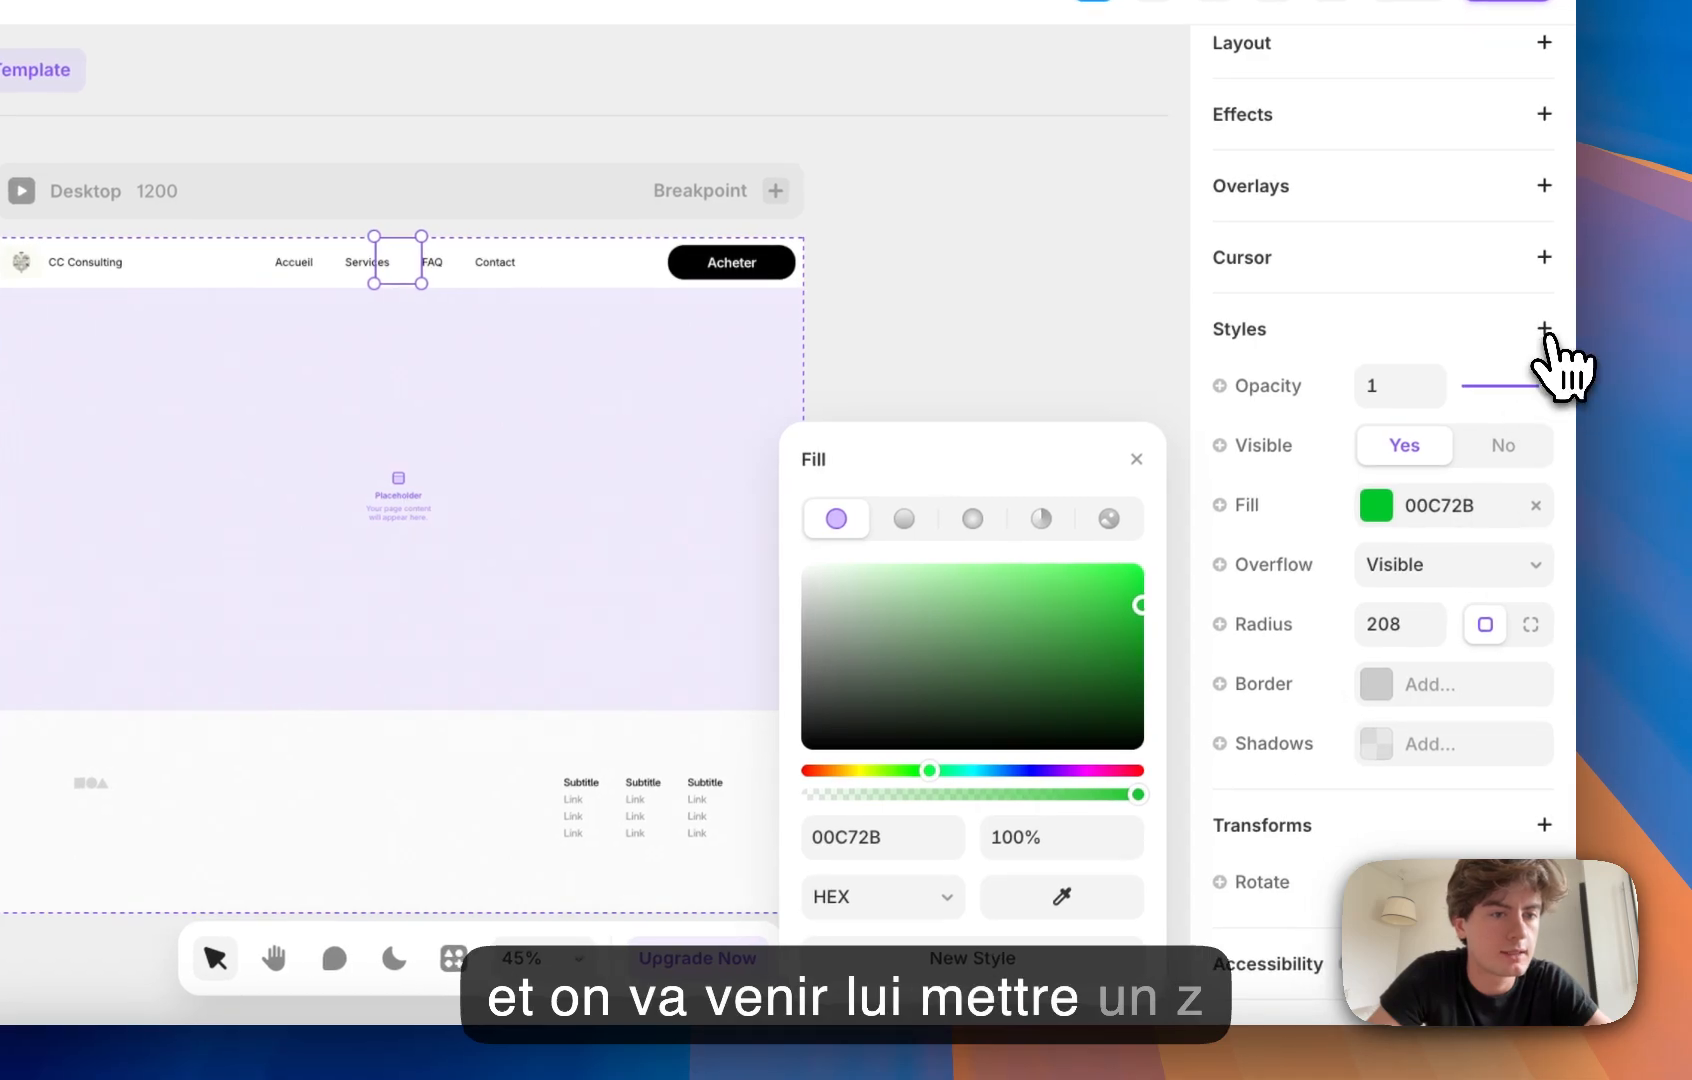
pyautogui.click(1544, 328)
pyautogui.click(1340, 982)
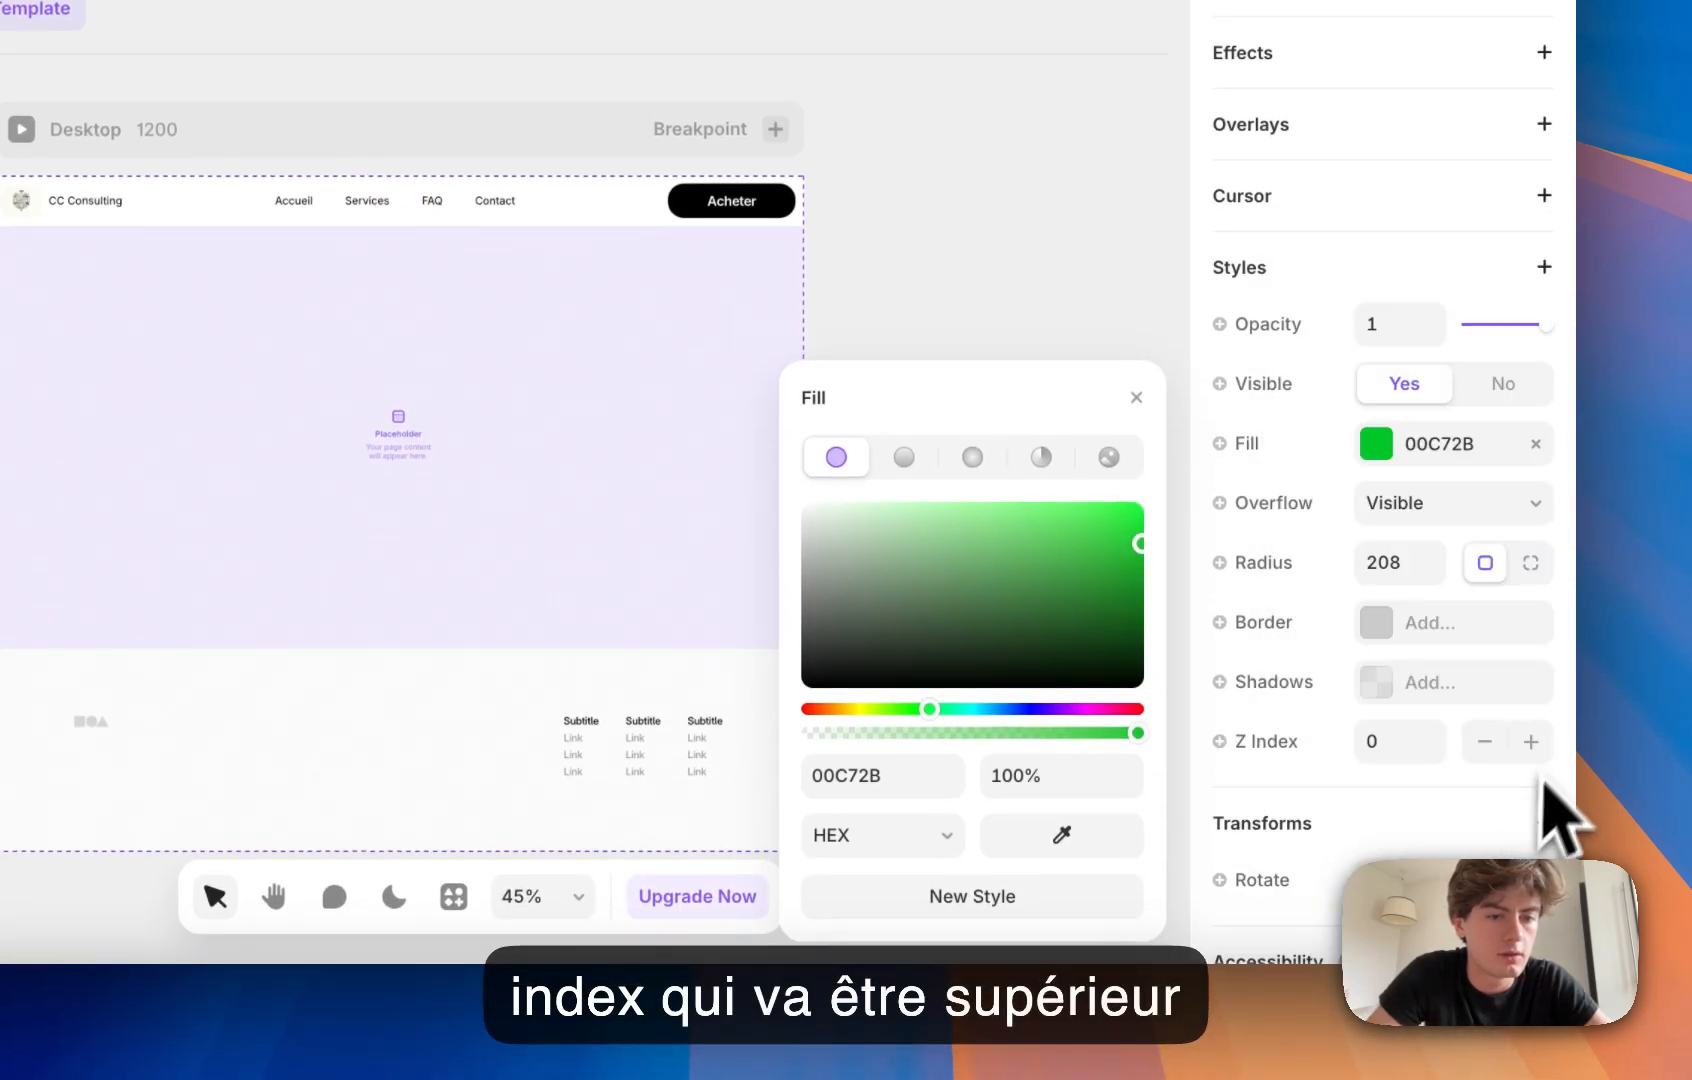
pyautogui.click(1547, 742)
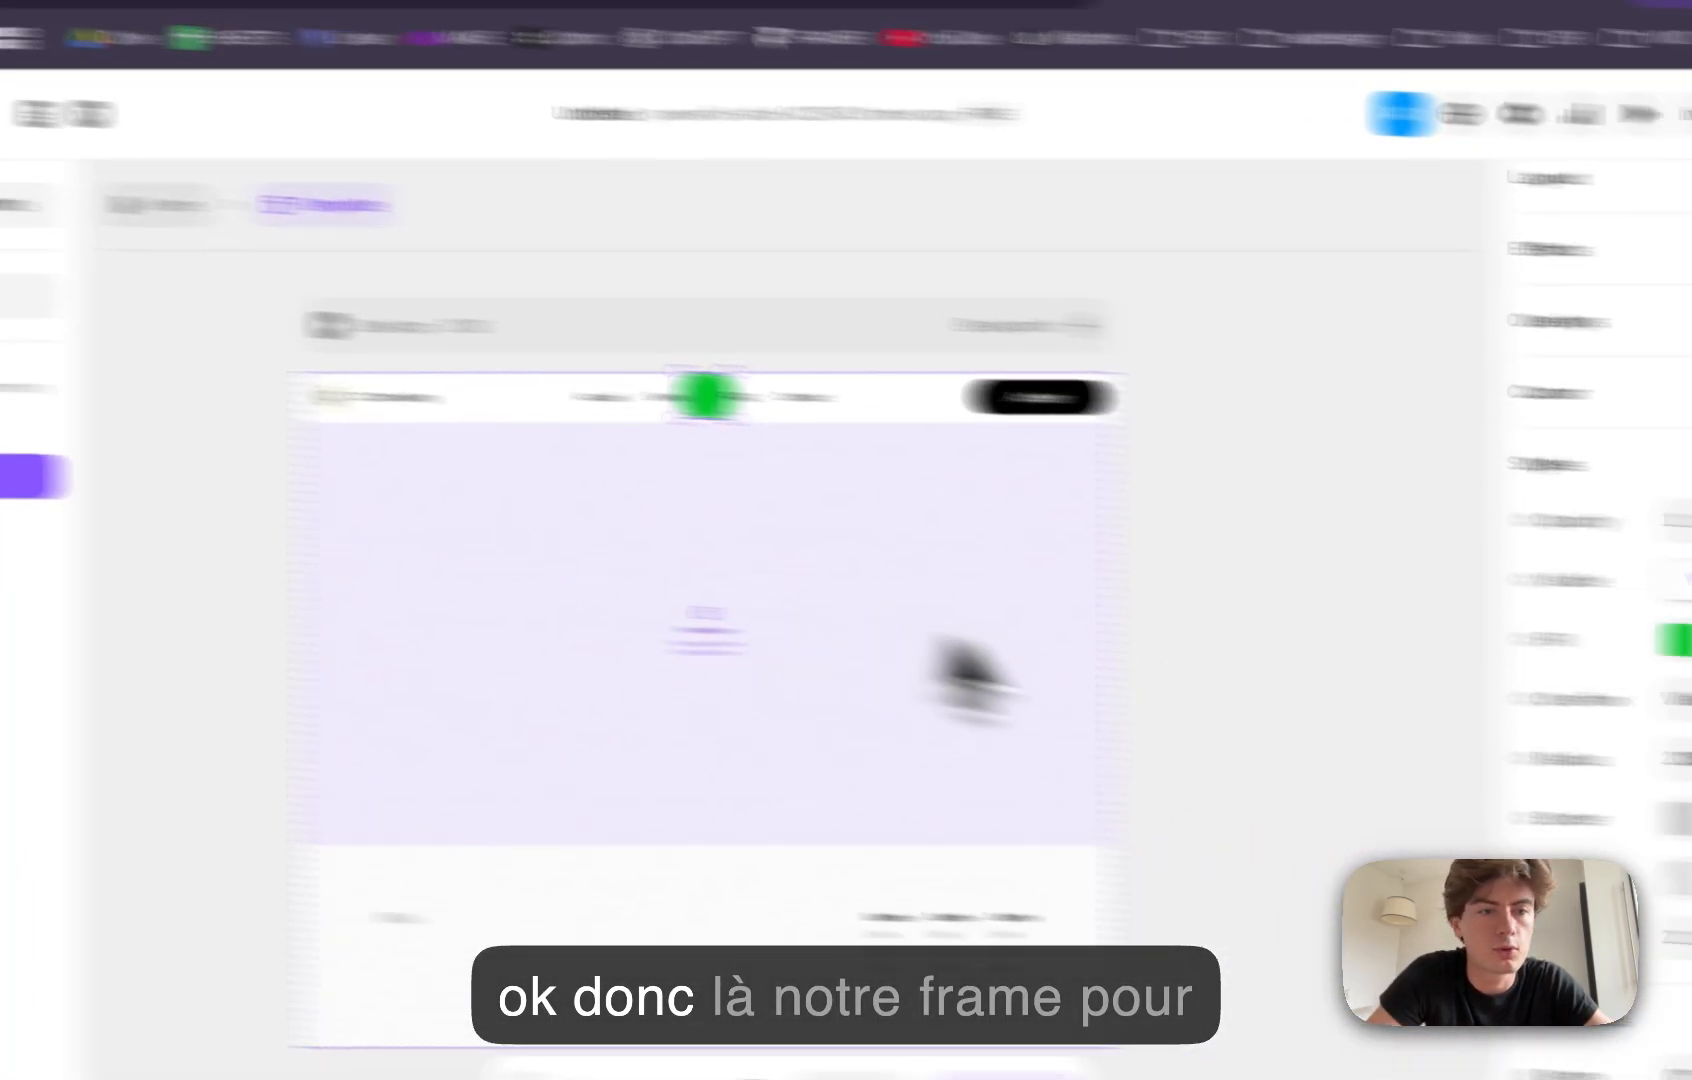
# Step: Try Sticky as the green frame's position type and try to move the frame away from the nav bar
pyautogui.scroll(5, 1282, 485)
pyautogui.click(1470, 468)
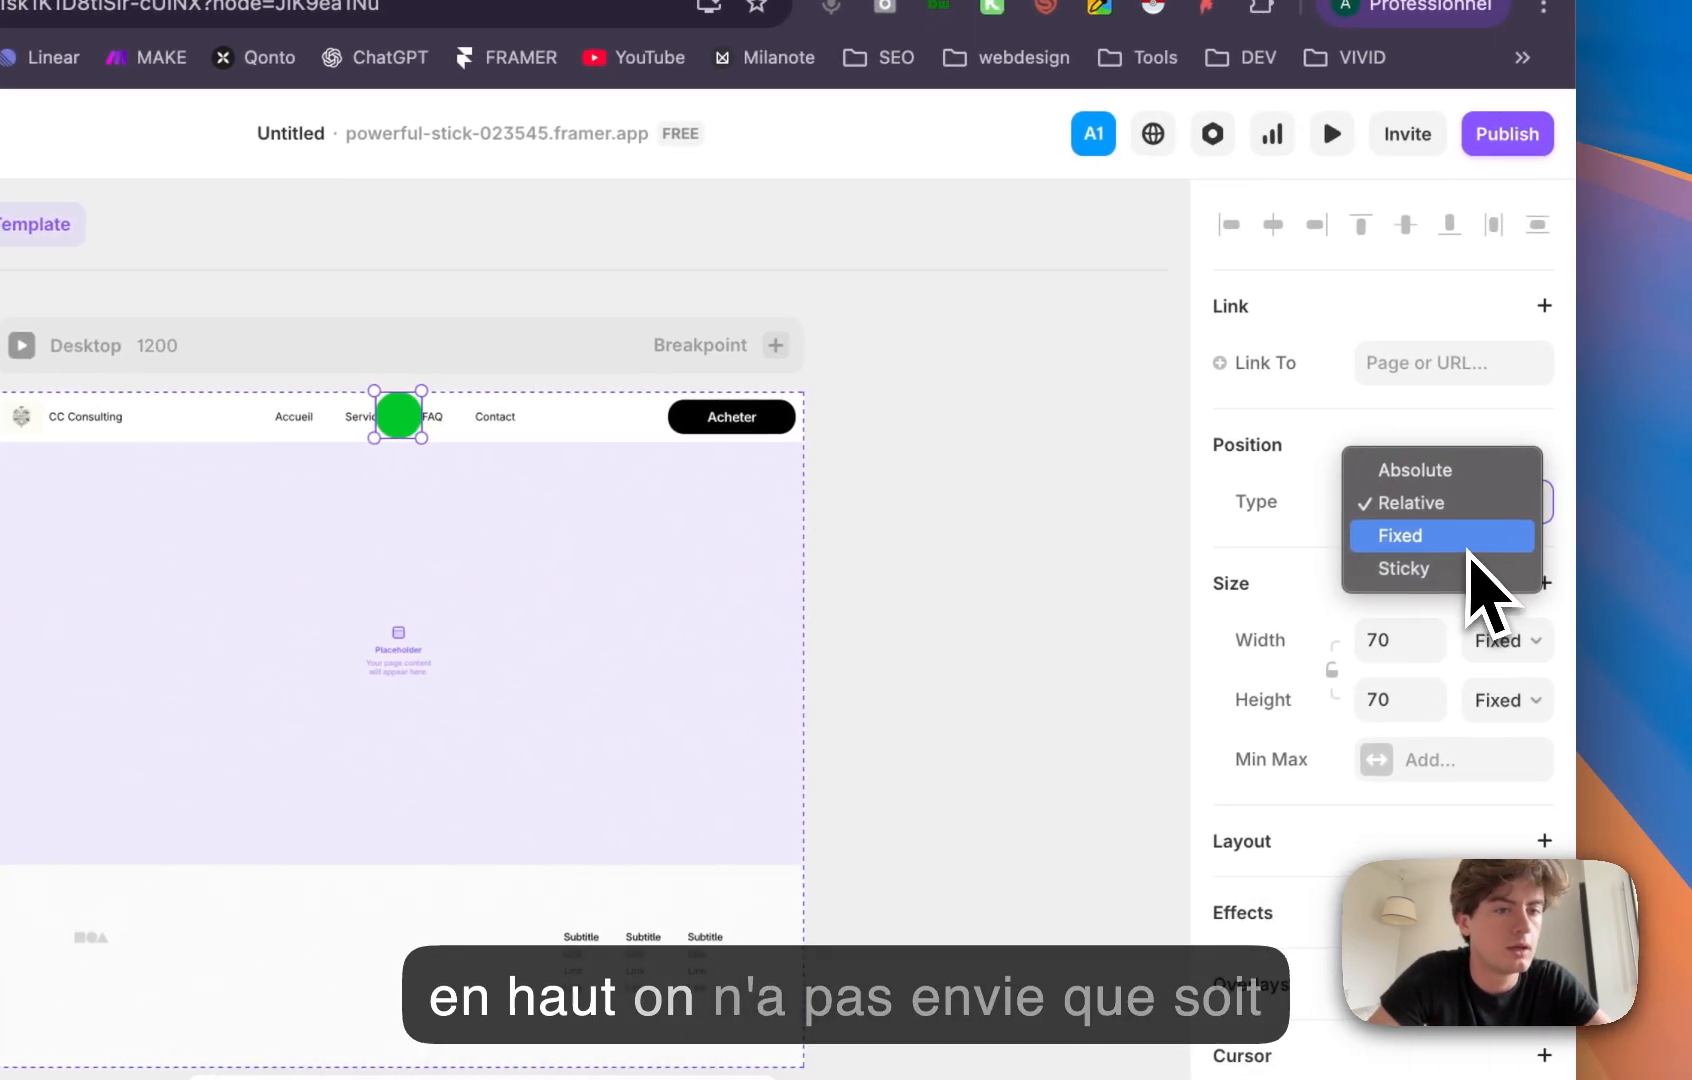
pyautogui.click(1405, 568)
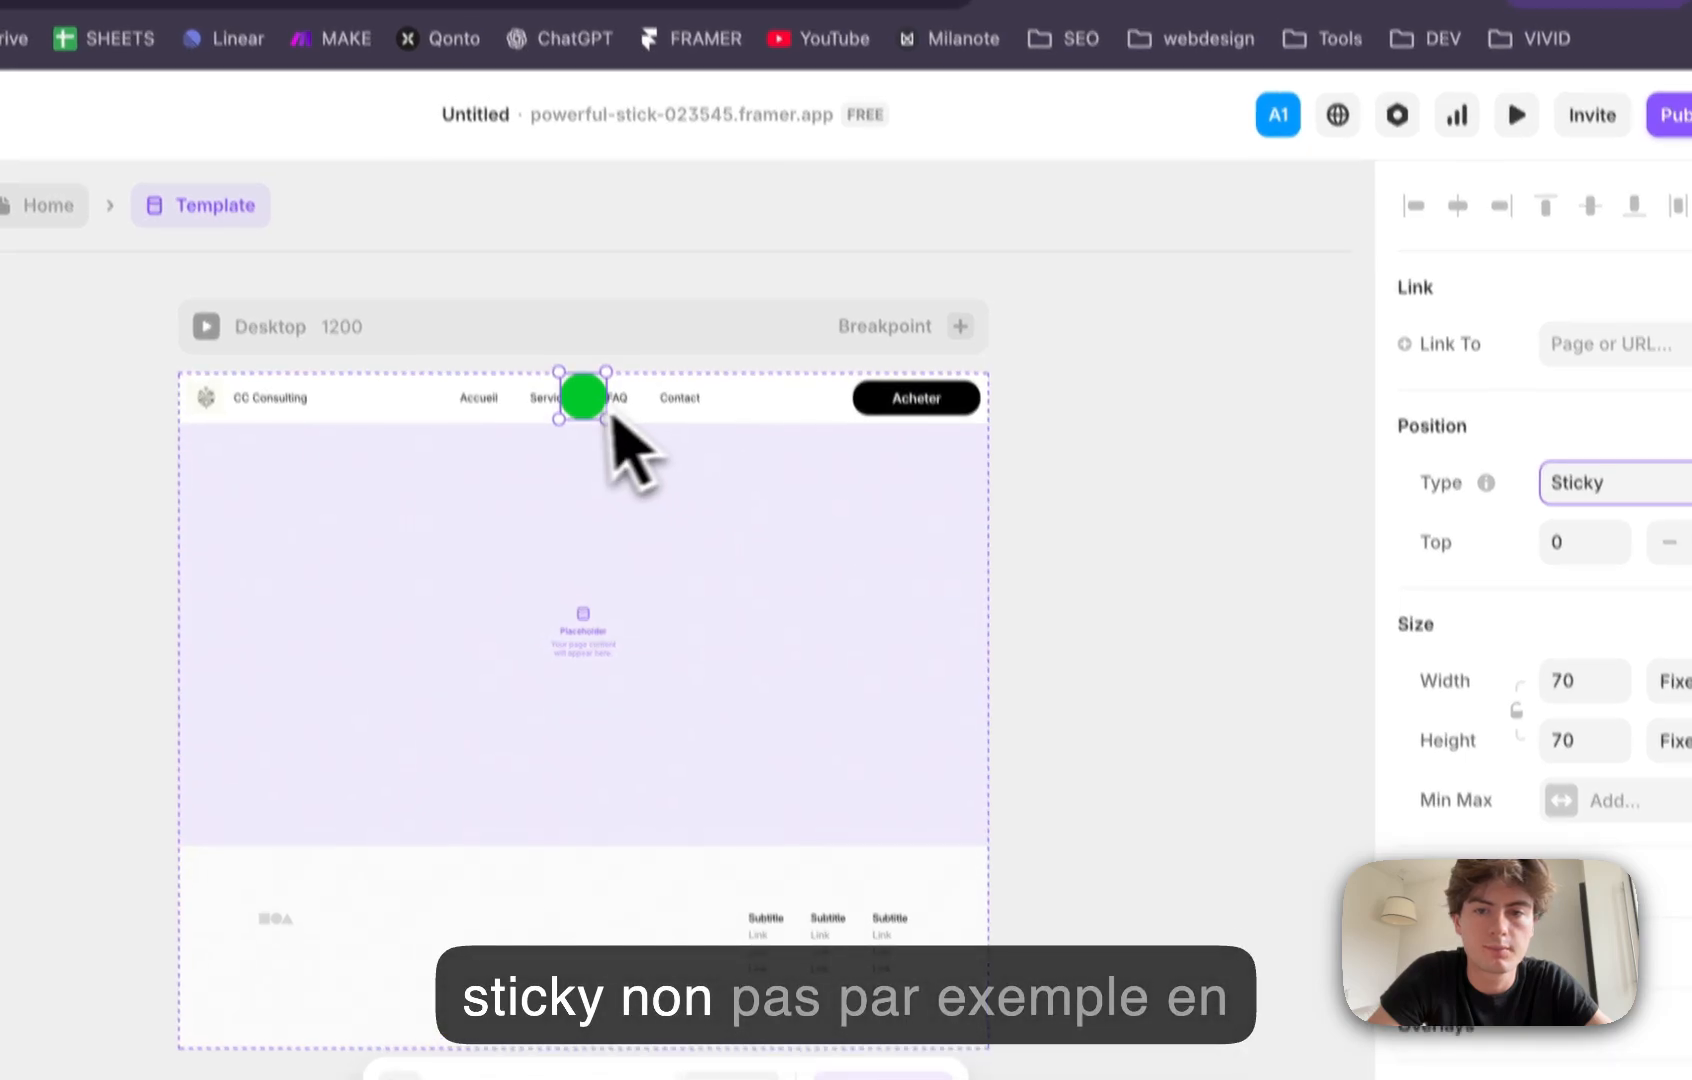
pyautogui.moveTo(592, 390); pyautogui.dragTo(722, 508)
# Step: Make the green frame's position Fixed and place it 30 px from the viewport's right and bottom edges
pyautogui.click(1625, 554)
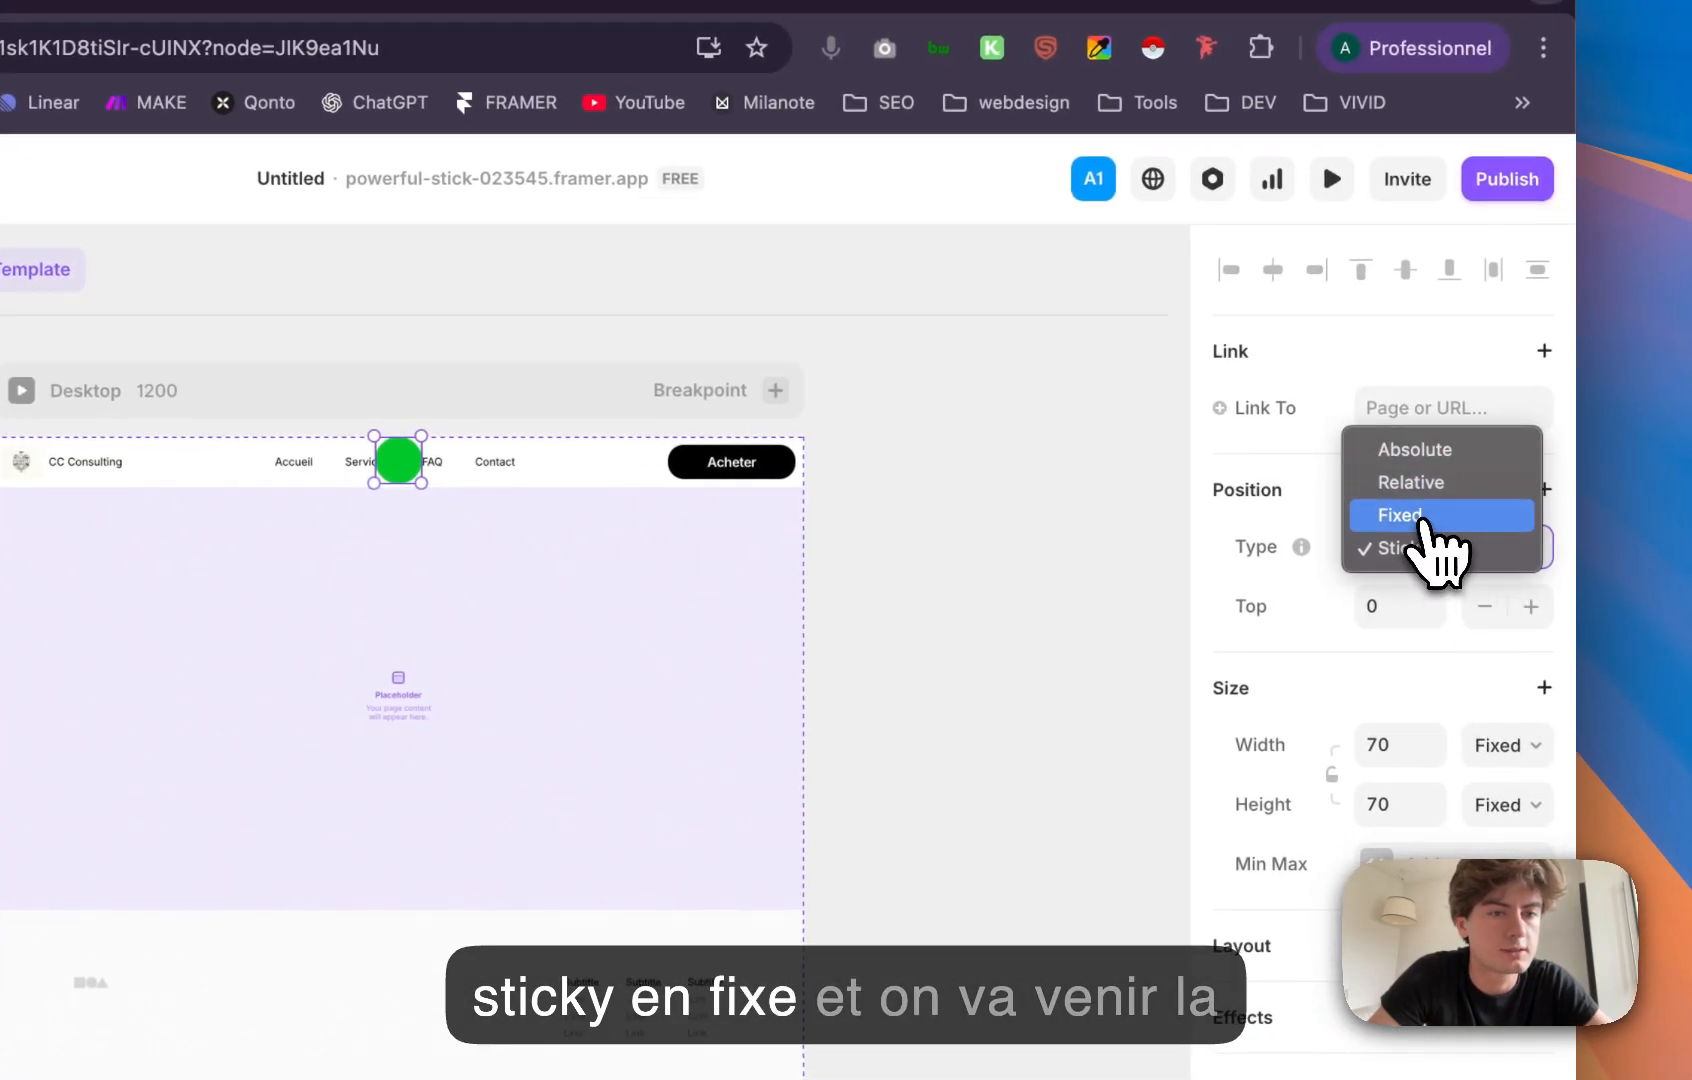
pyautogui.click(1420, 515)
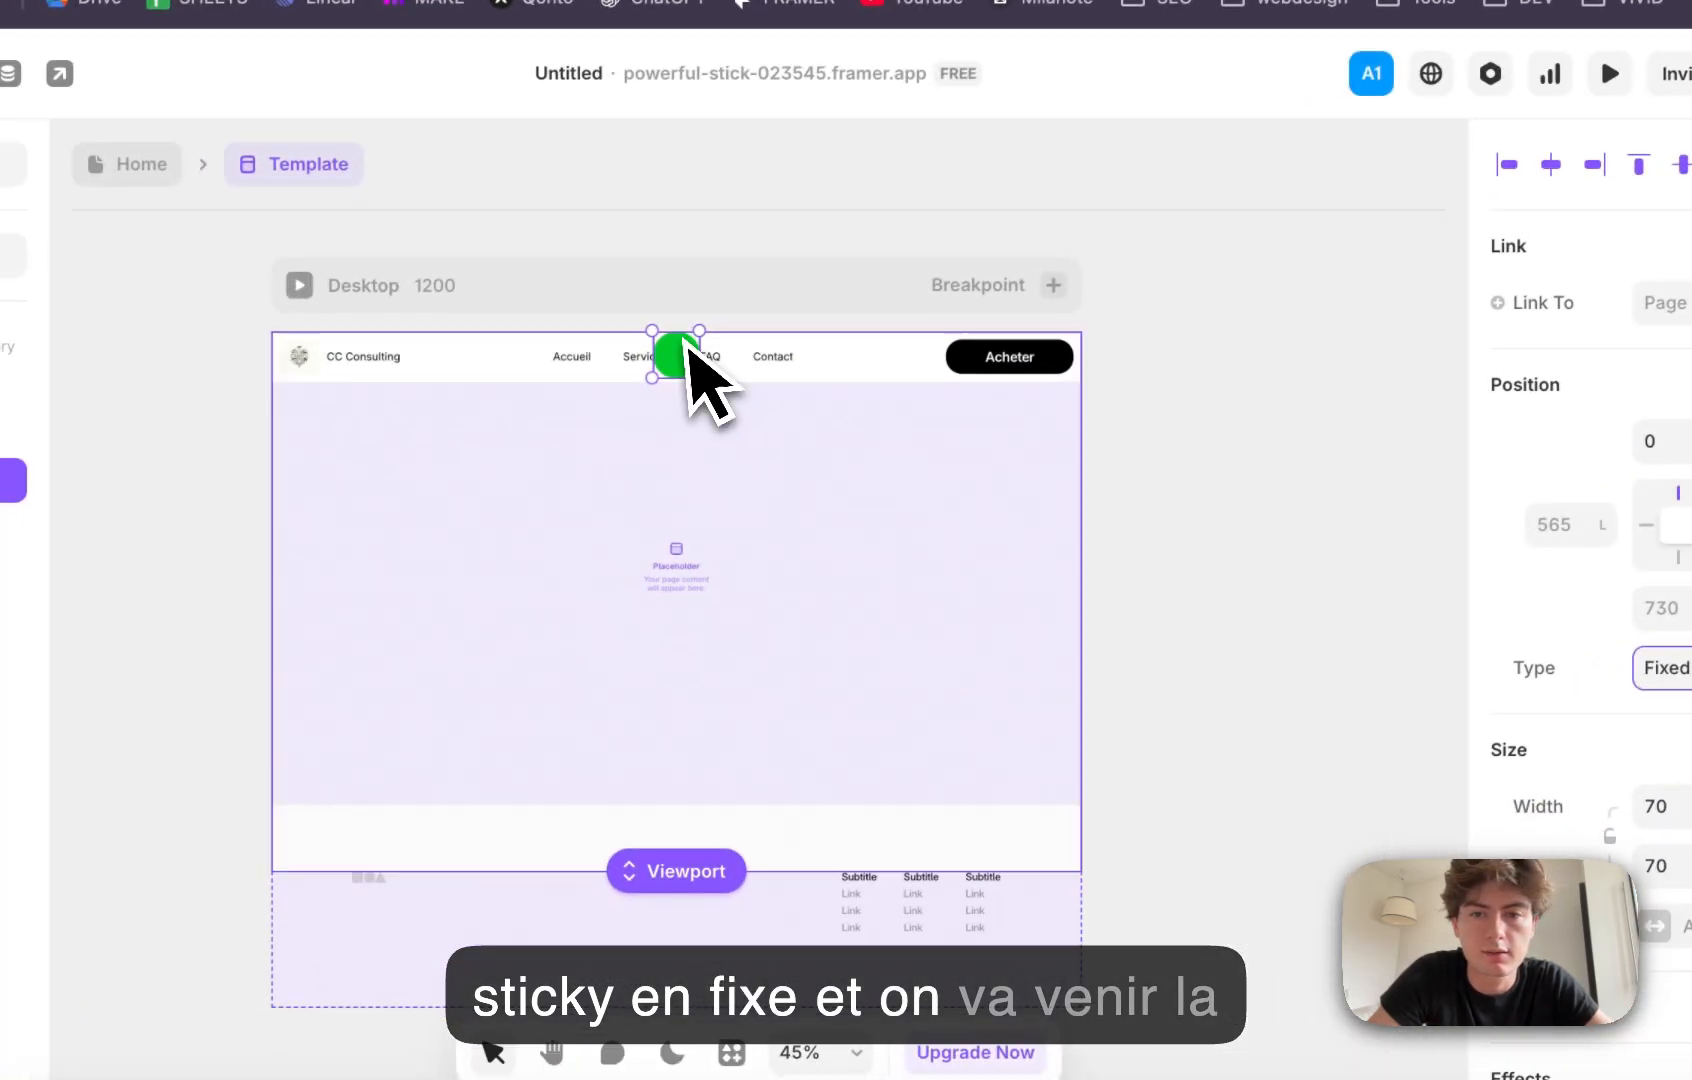
pyautogui.moveTo(398, 460); pyautogui.dragTo(670, 745)
pyautogui.moveTo(1066, 728); pyautogui.dragTo(1033, 771)
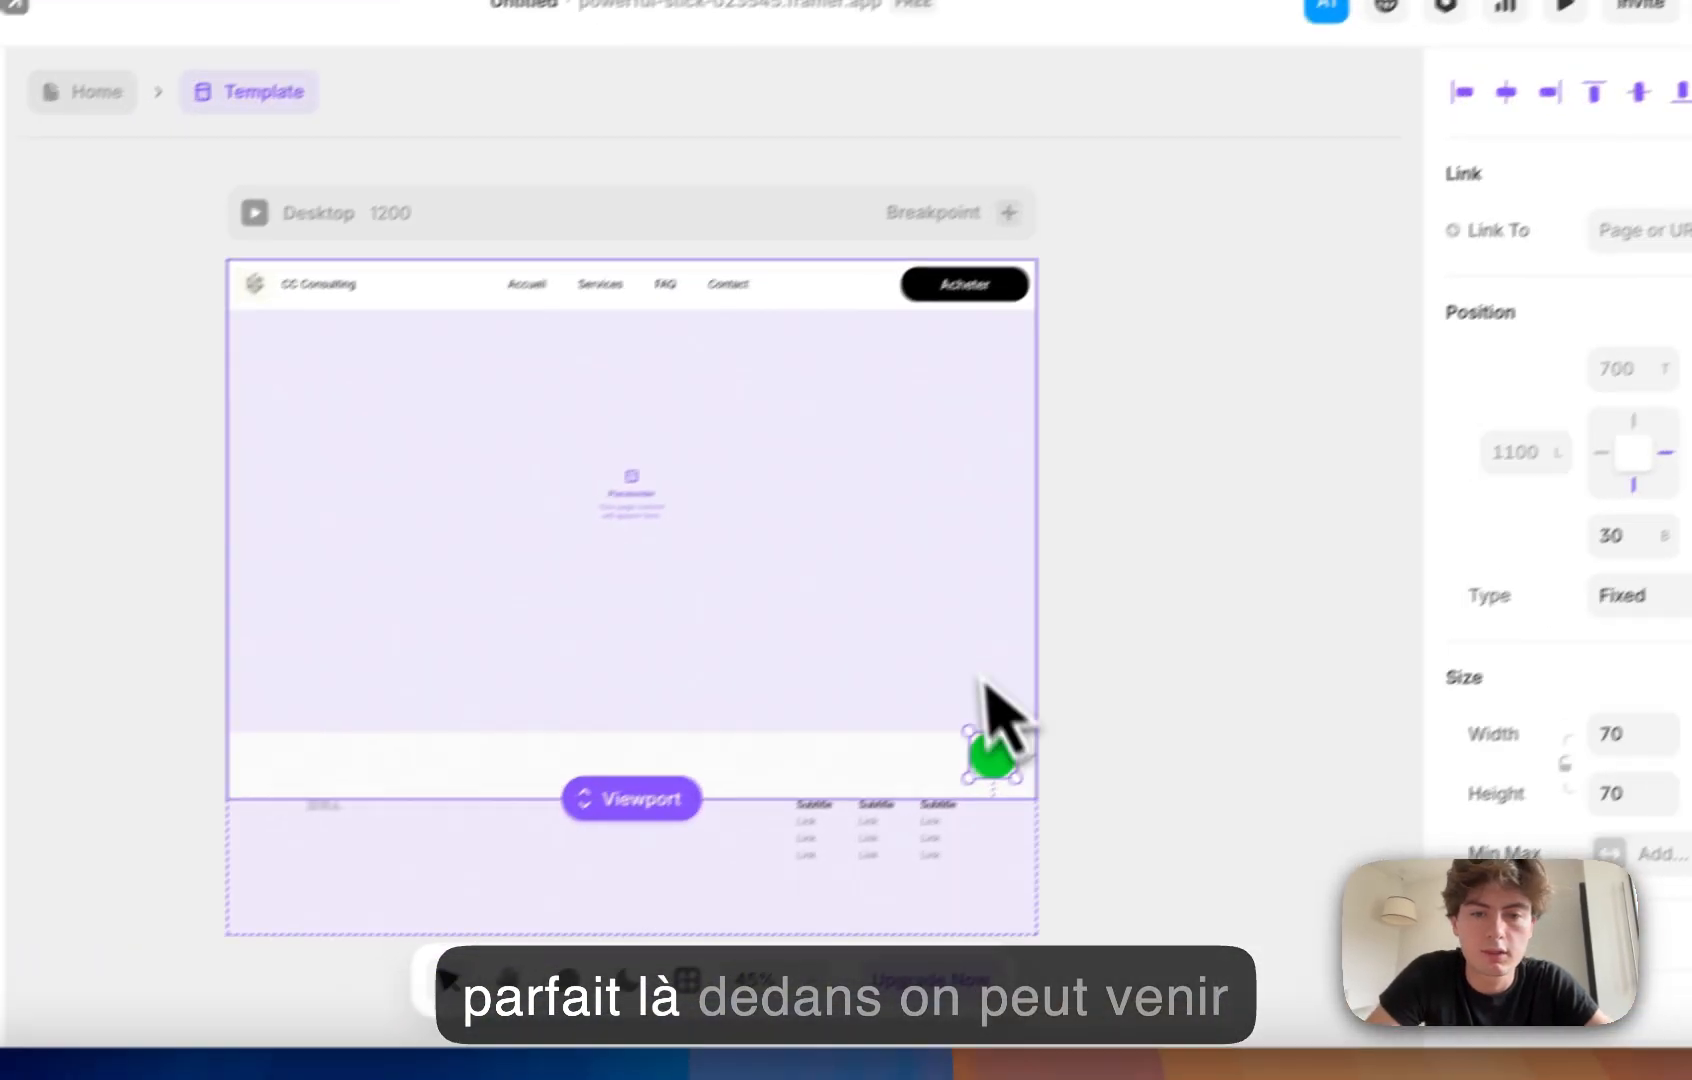
# Step: Search Google for "svg logo whatsapp" in a new browser tab
pyautogui.click(830, 785)
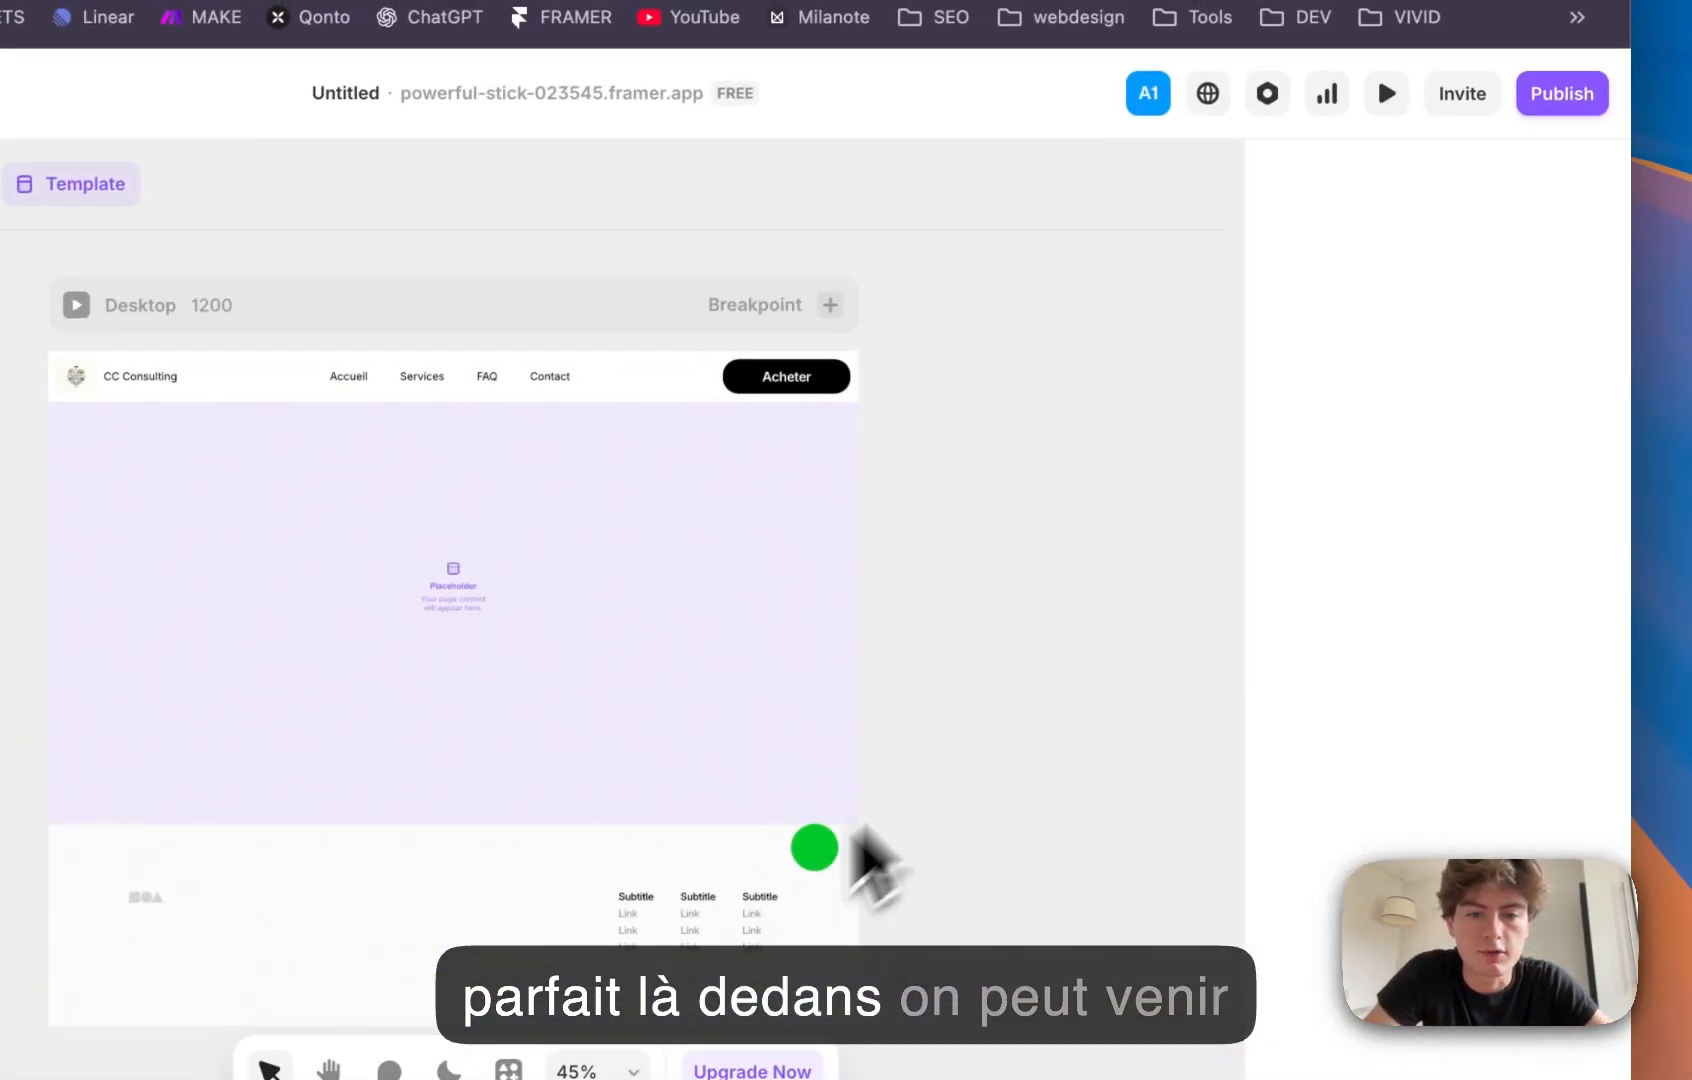
pyautogui.click(760, 822)
pyautogui.scroll(1, 760, 820)
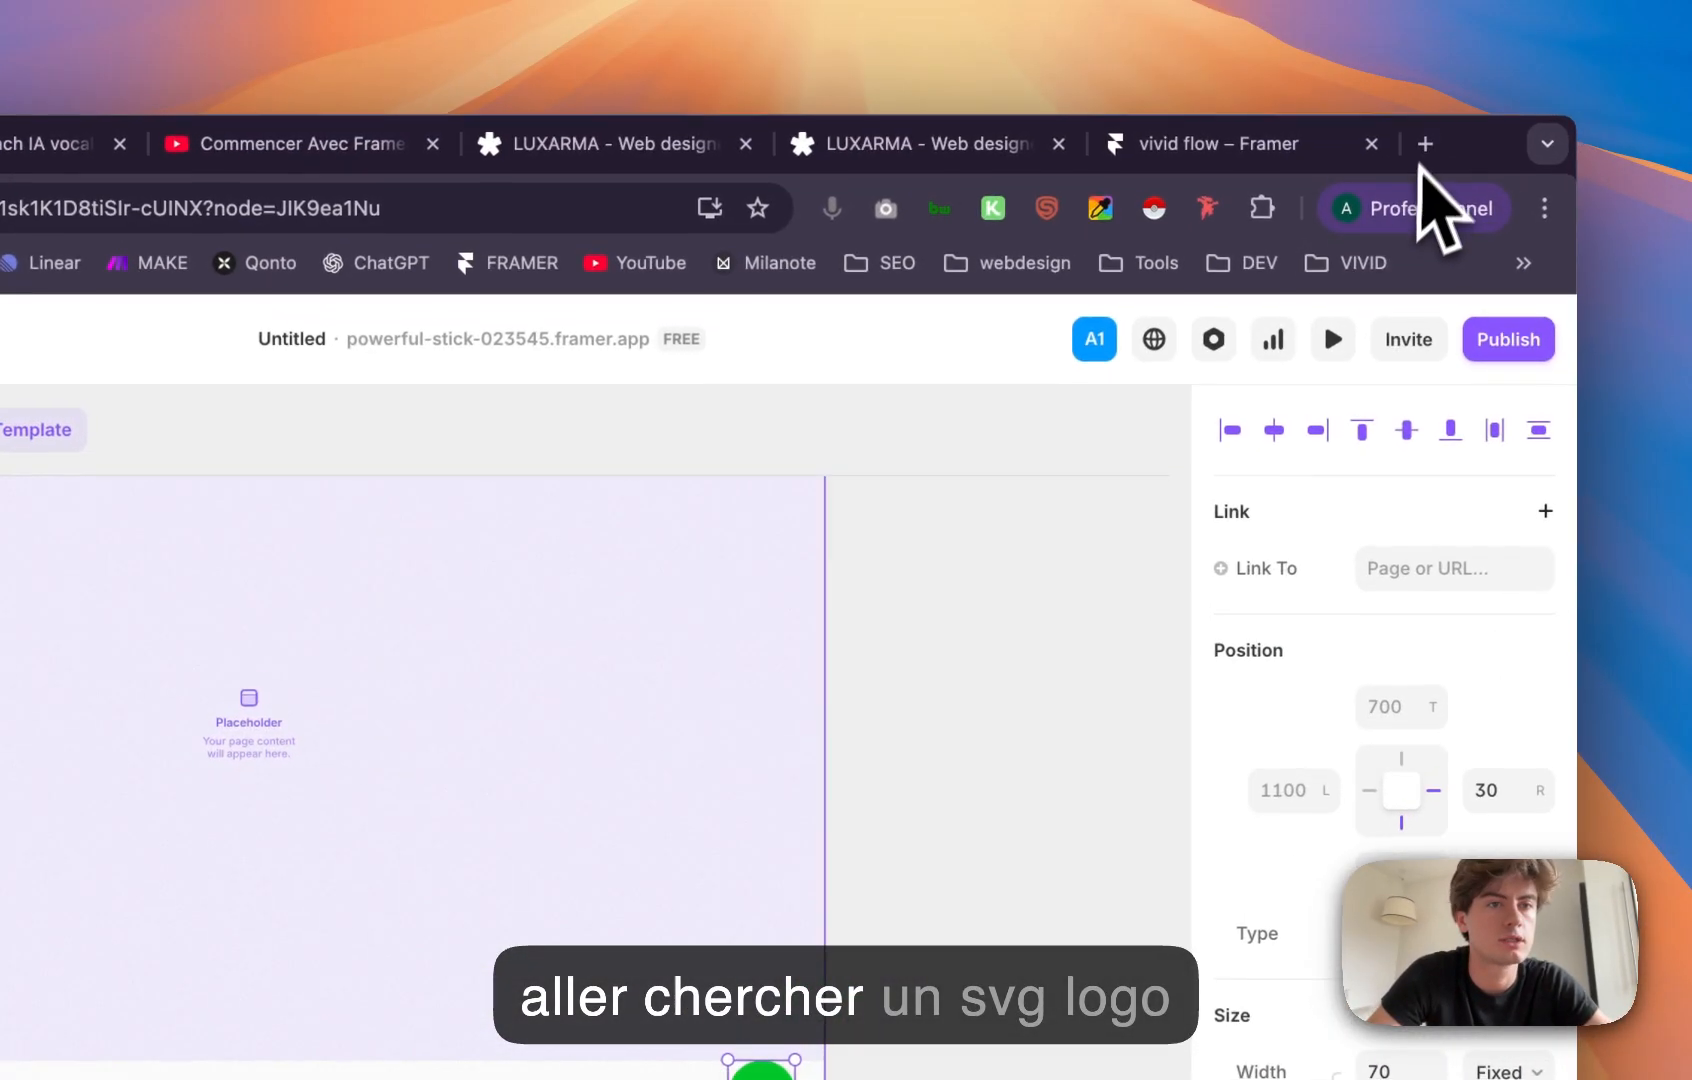
pyautogui.click(1428, 140)
pyautogui.write('svg lo')
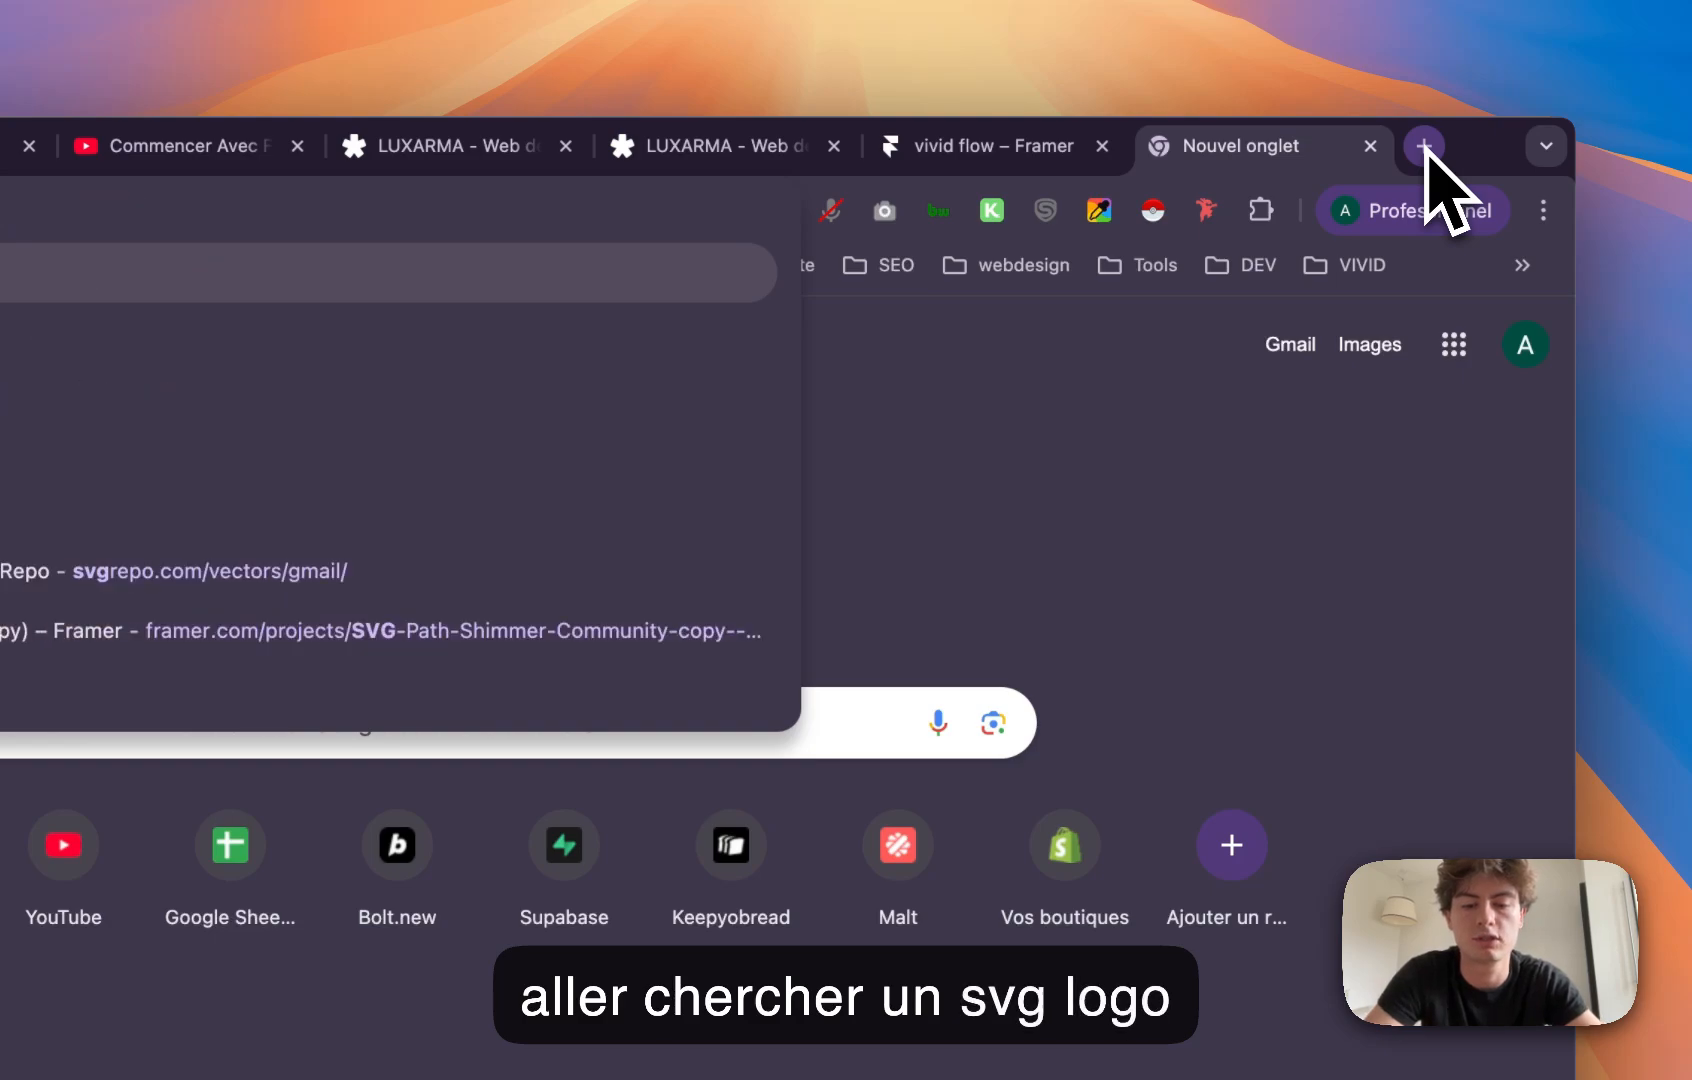
pyautogui.write('go whatsapp')
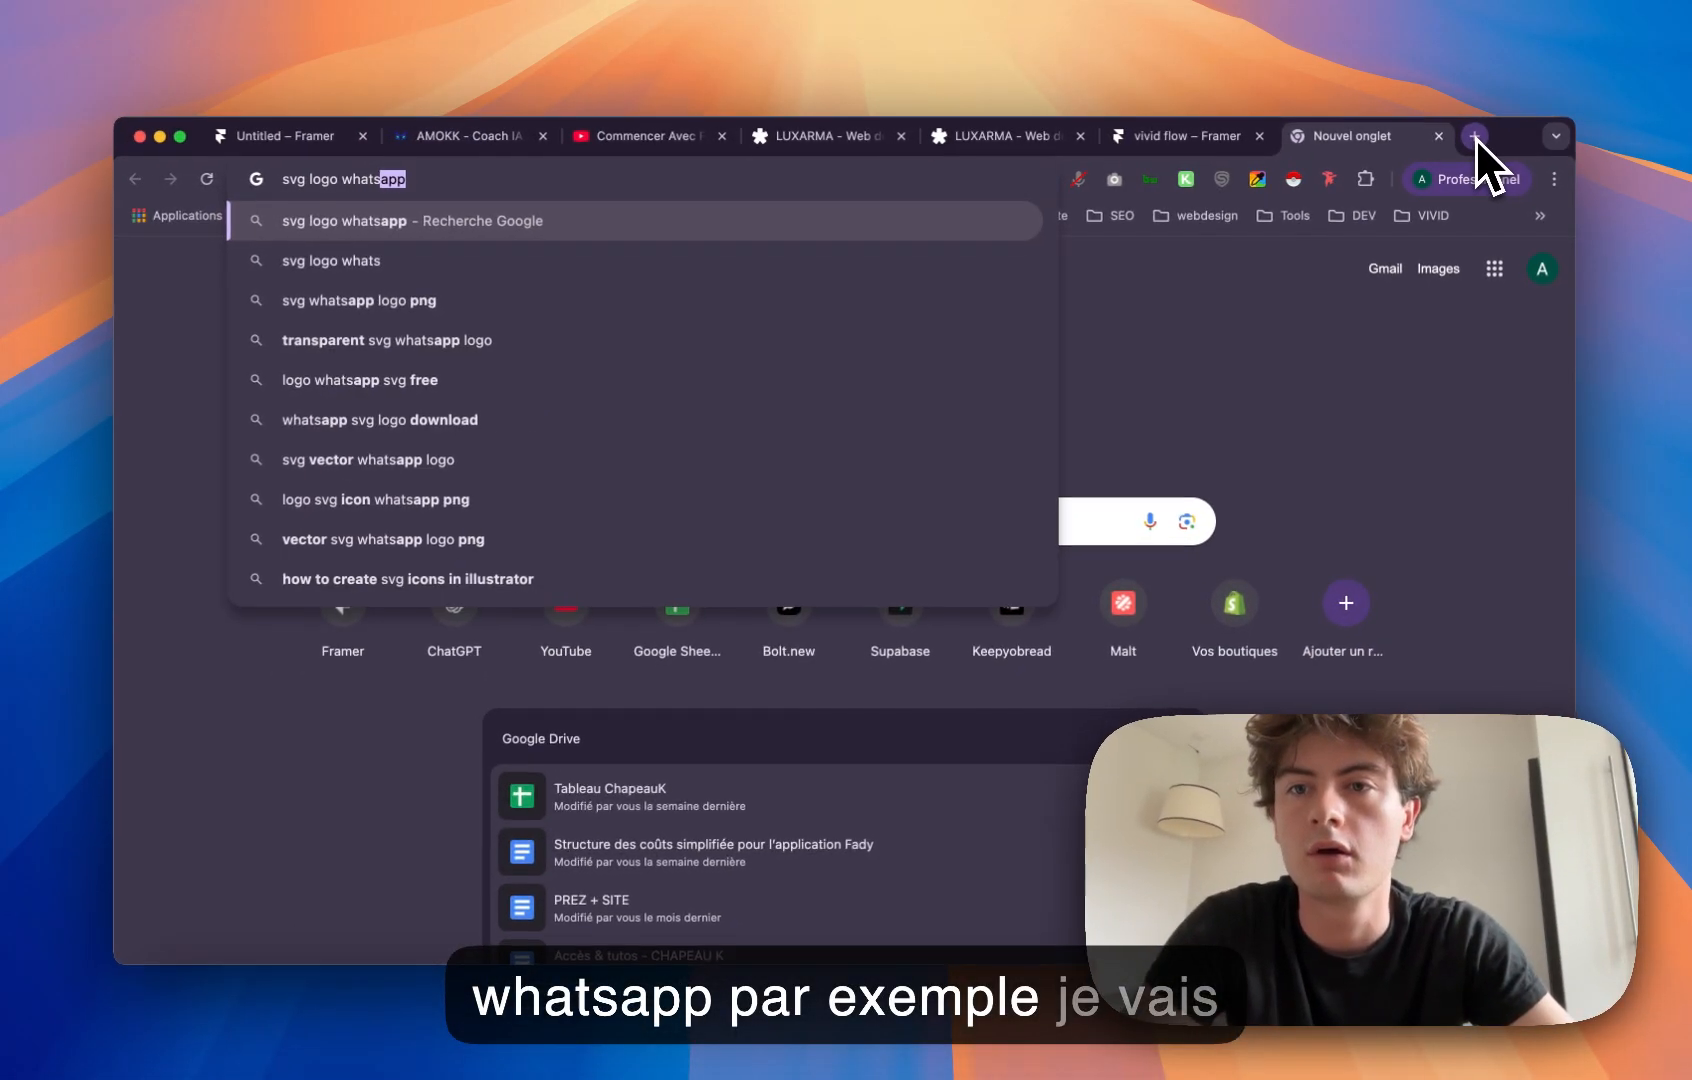
pyautogui.press('Return')
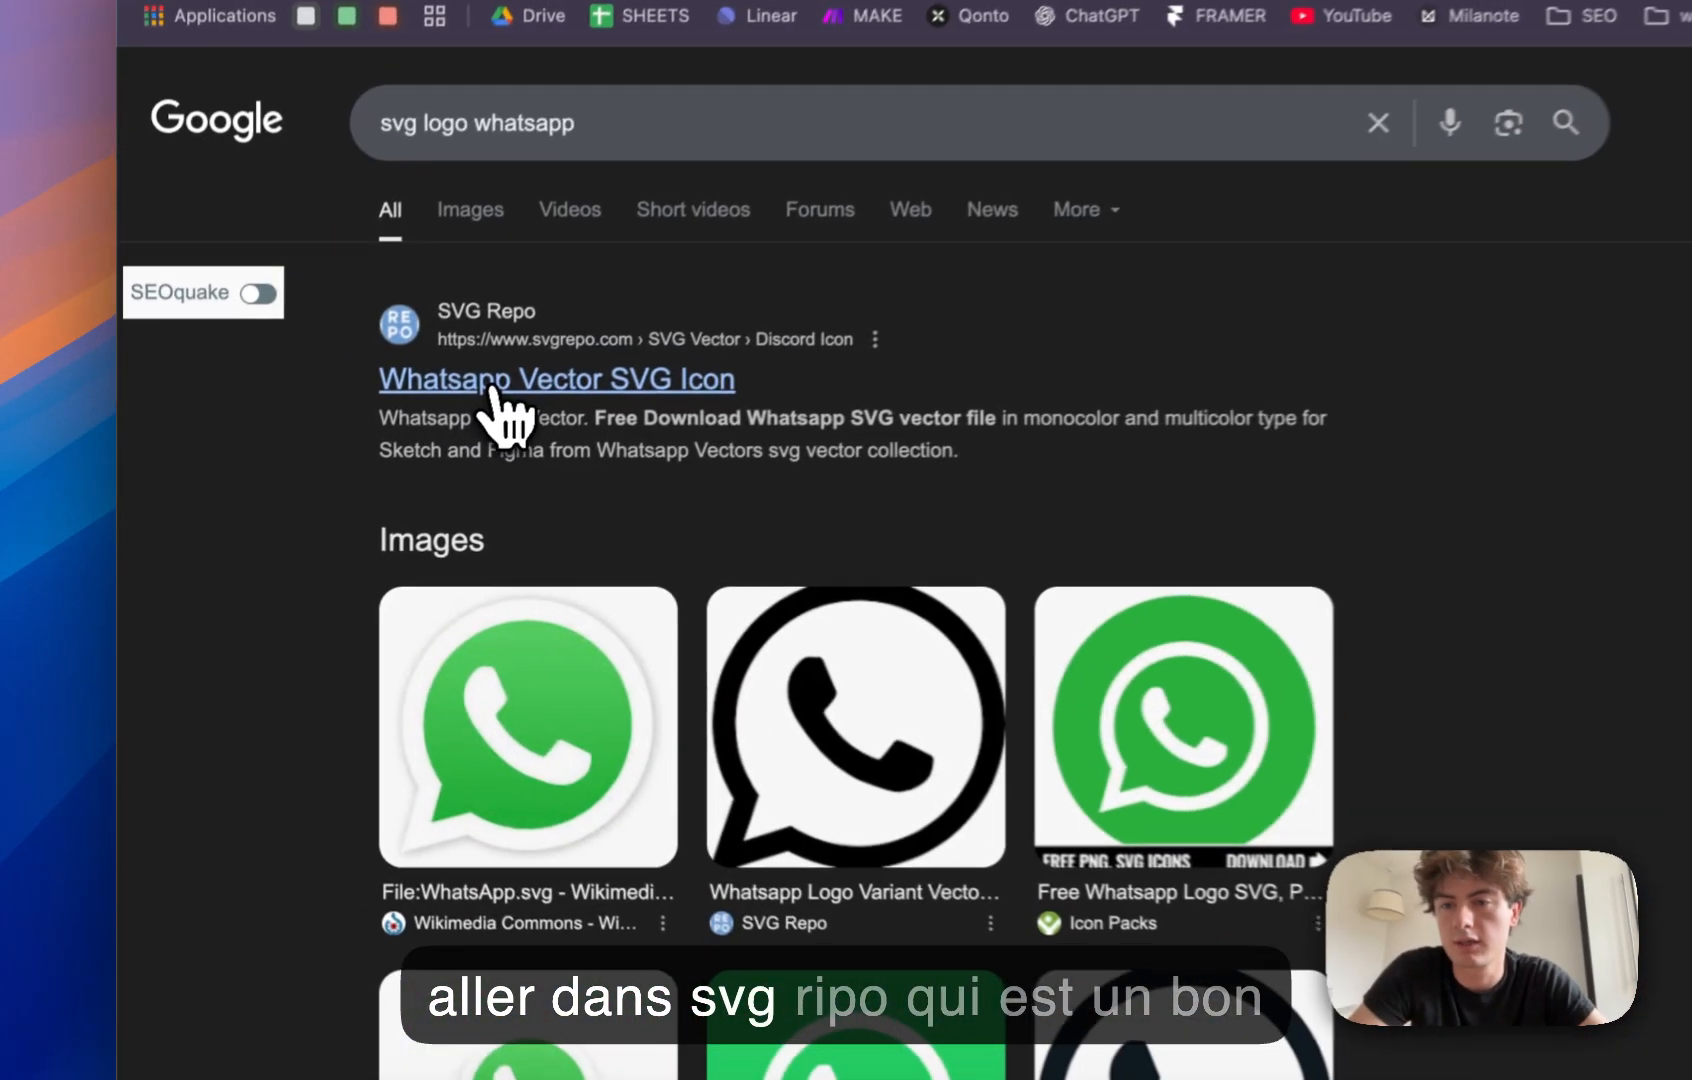
# Step: Open the SVG Repo result for the Whatsapp Vector SVG Icon and search that site for "whatsapp"
pyautogui.click(375, 463)
pyautogui.scroll(-3, 676, 740)
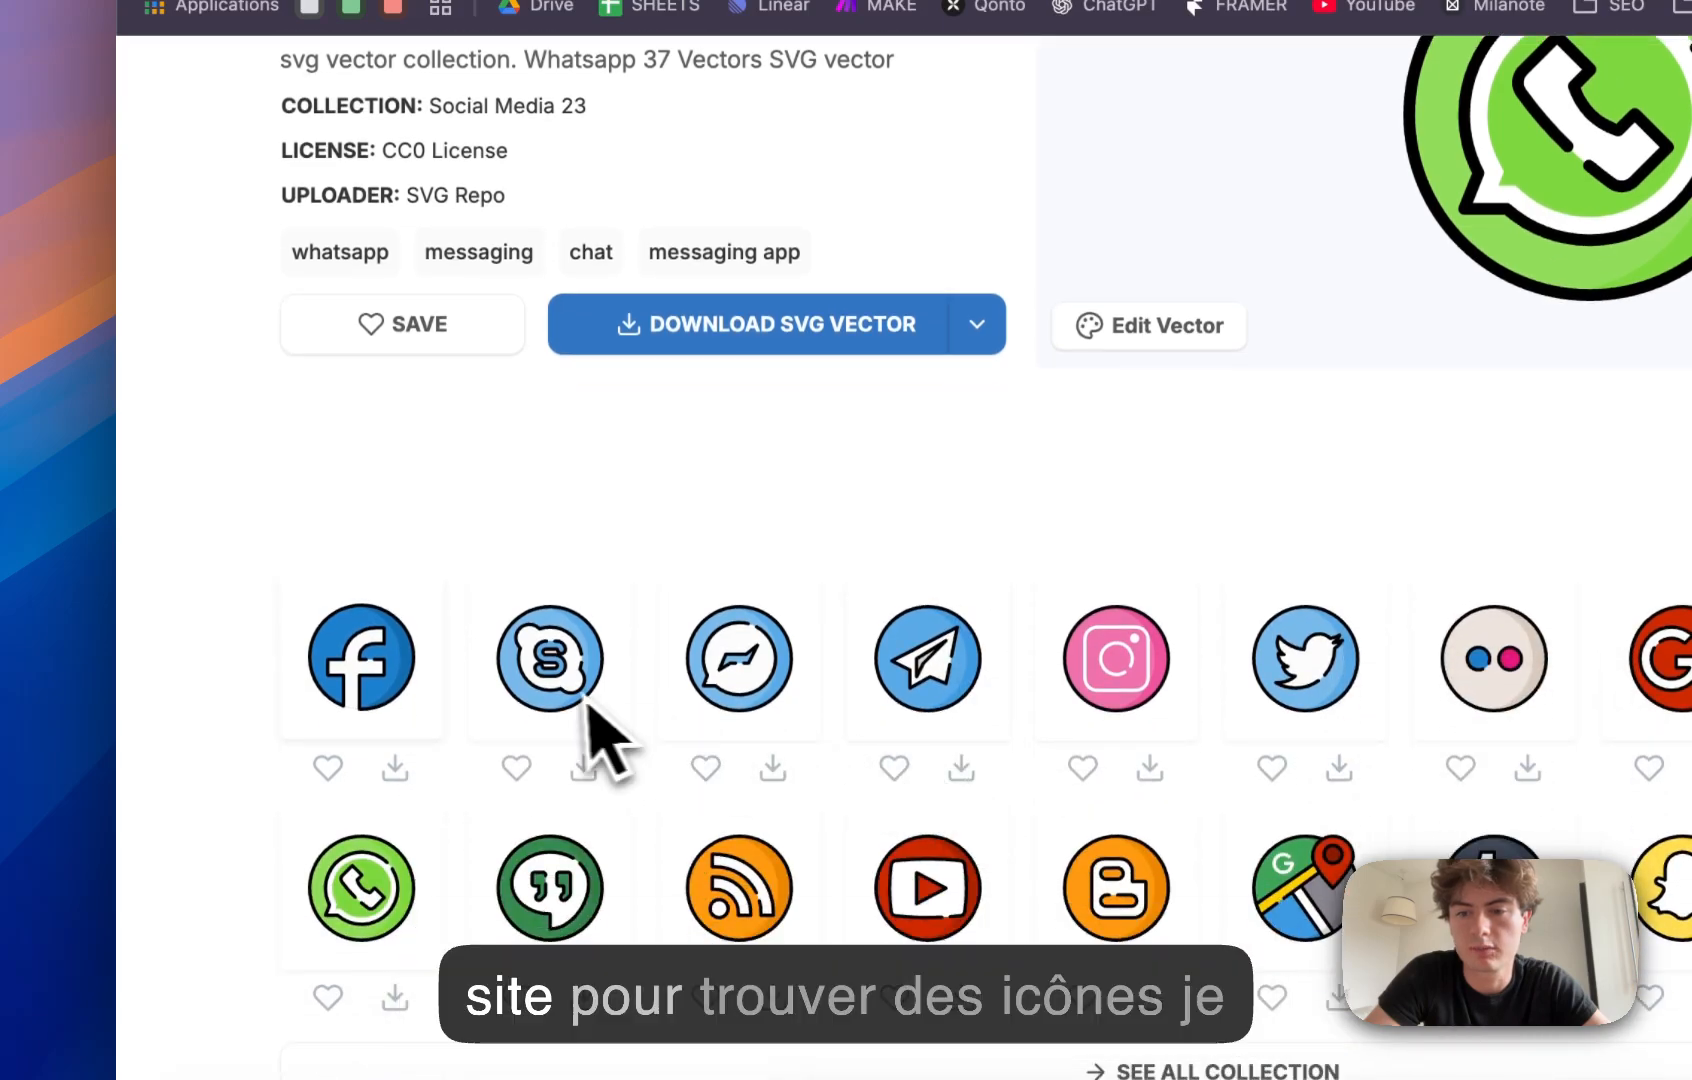
pyautogui.scroll(-2, 775, 767)
pyautogui.scroll(5, 900, 740)
pyautogui.click(887, 83)
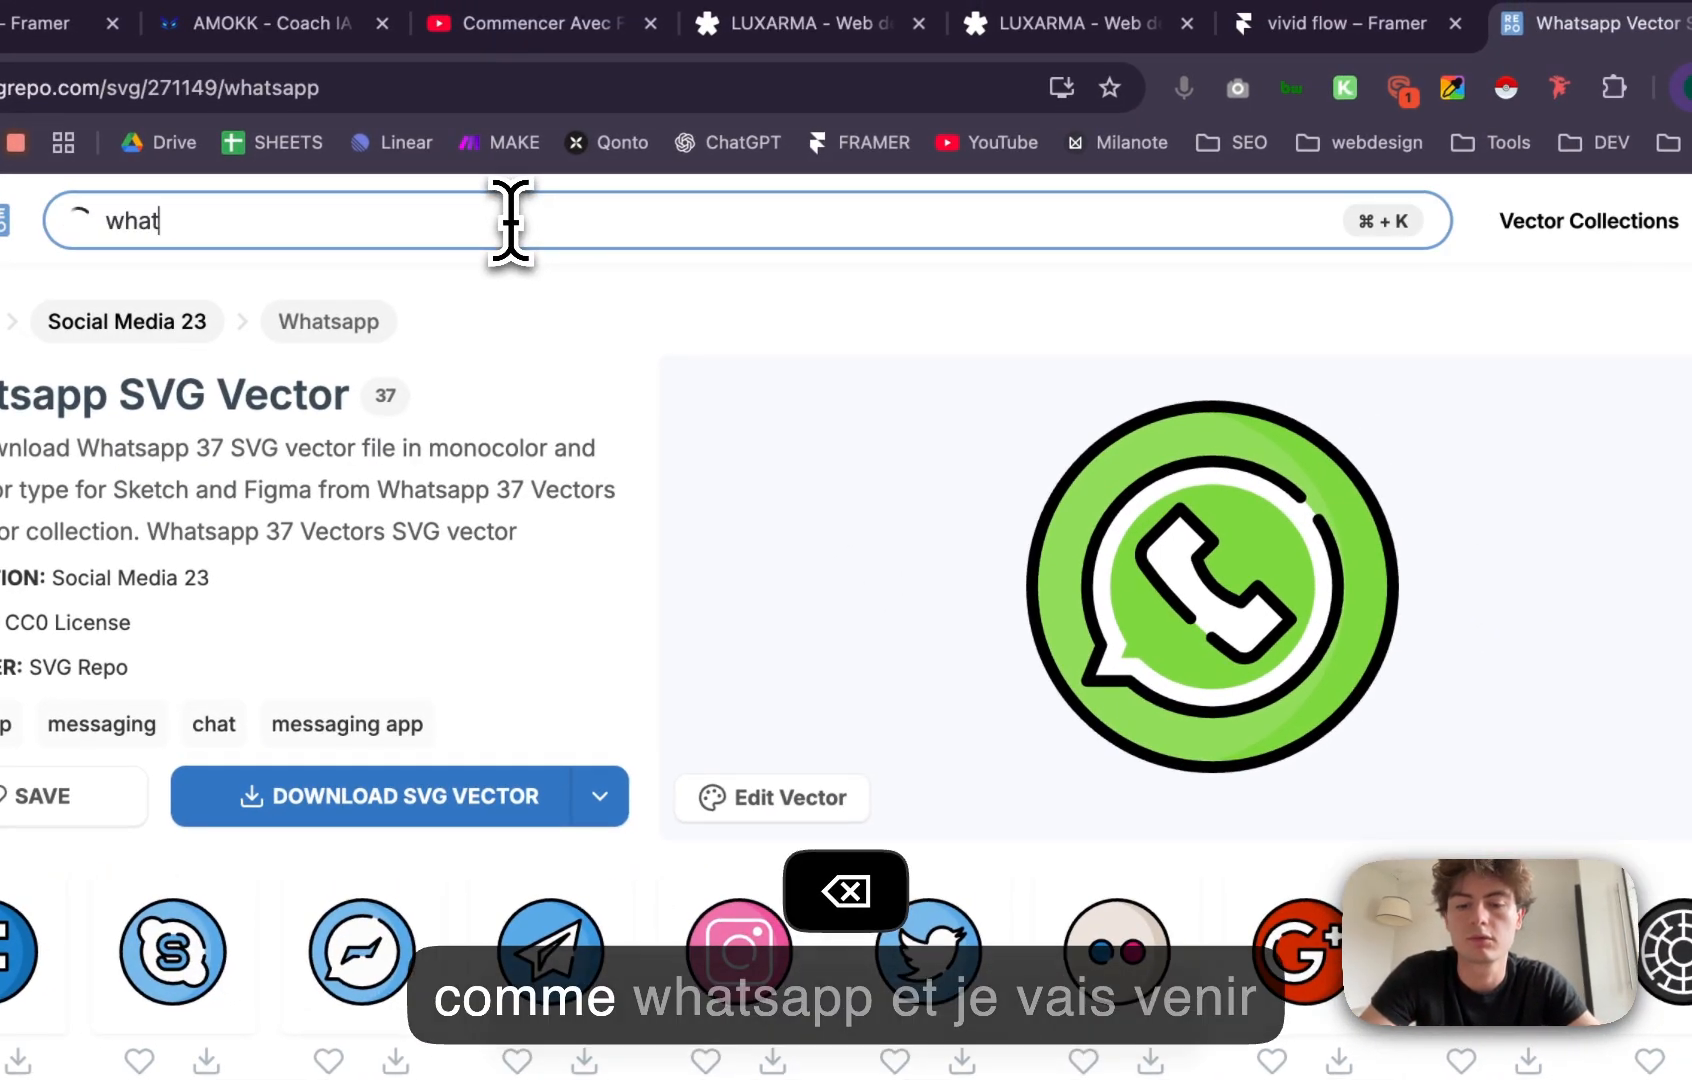
pyautogui.write('whatsapp')
pyautogui.press('Return')
# Step: Open the solid black Whatsapp 128 icon from the results and download it as an SVG vector
pyautogui.scroll(-3, 340, 661)
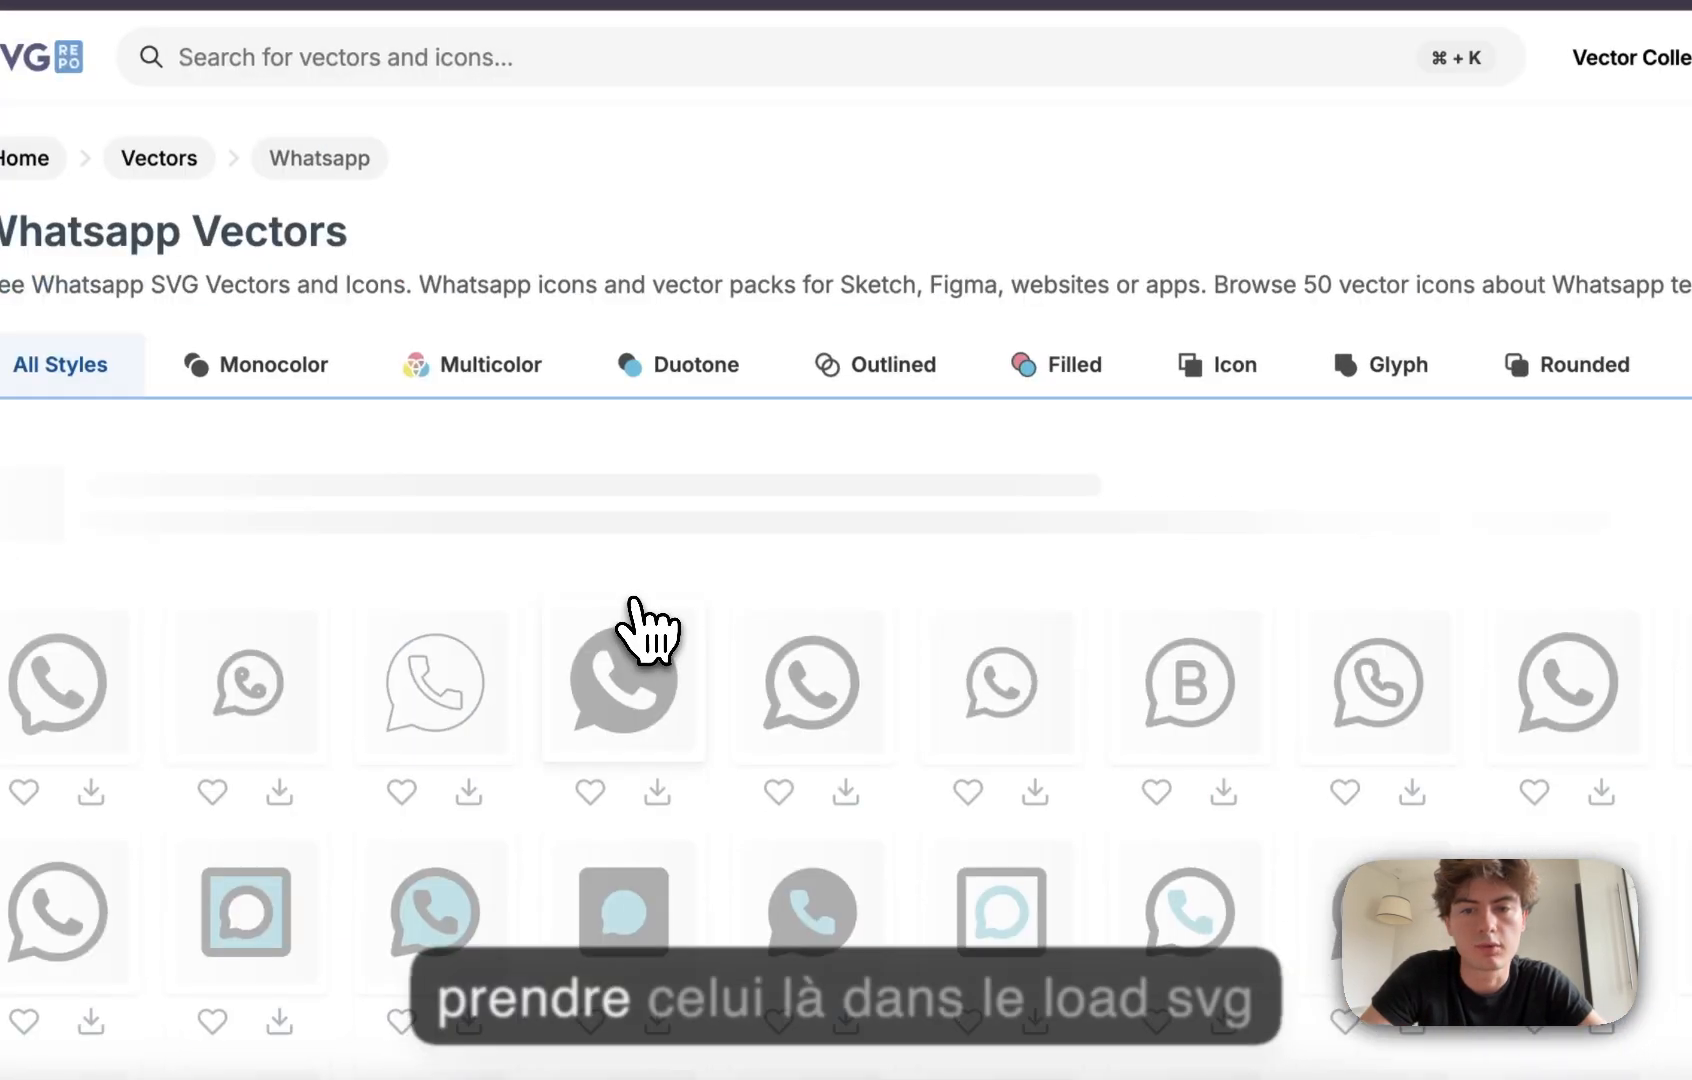
pyautogui.click(815, 490)
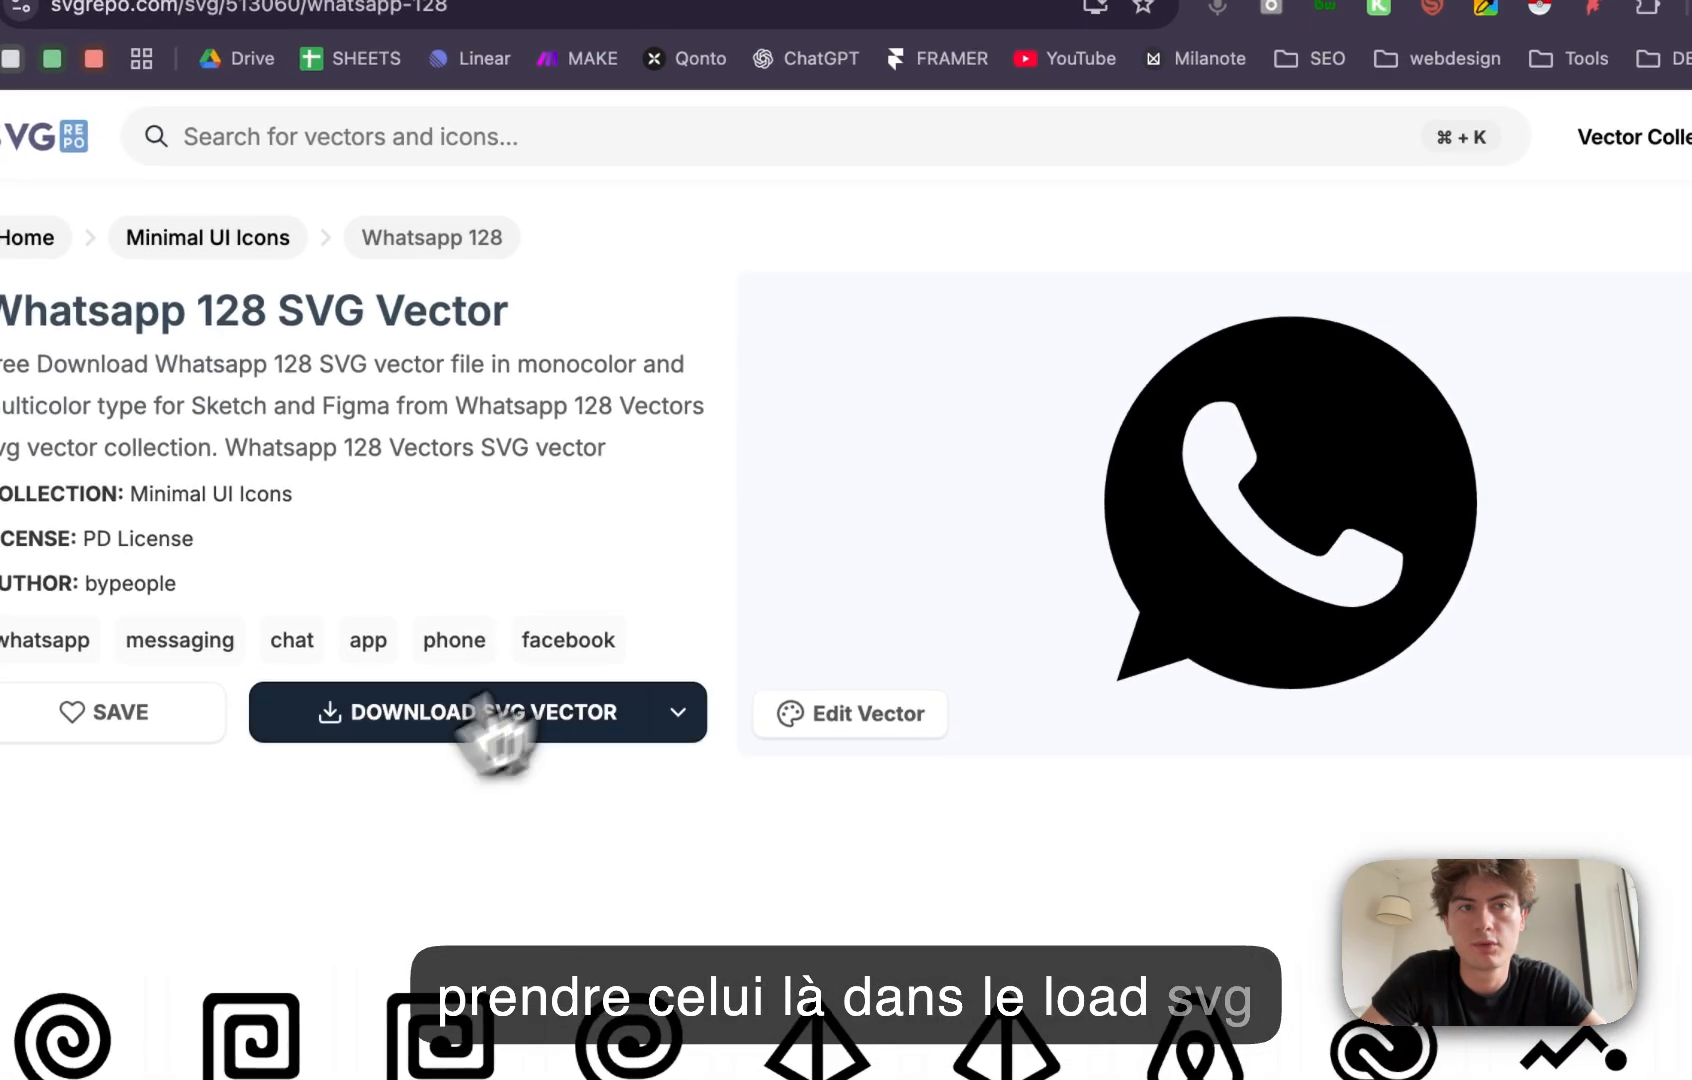
pyautogui.click(497, 725)
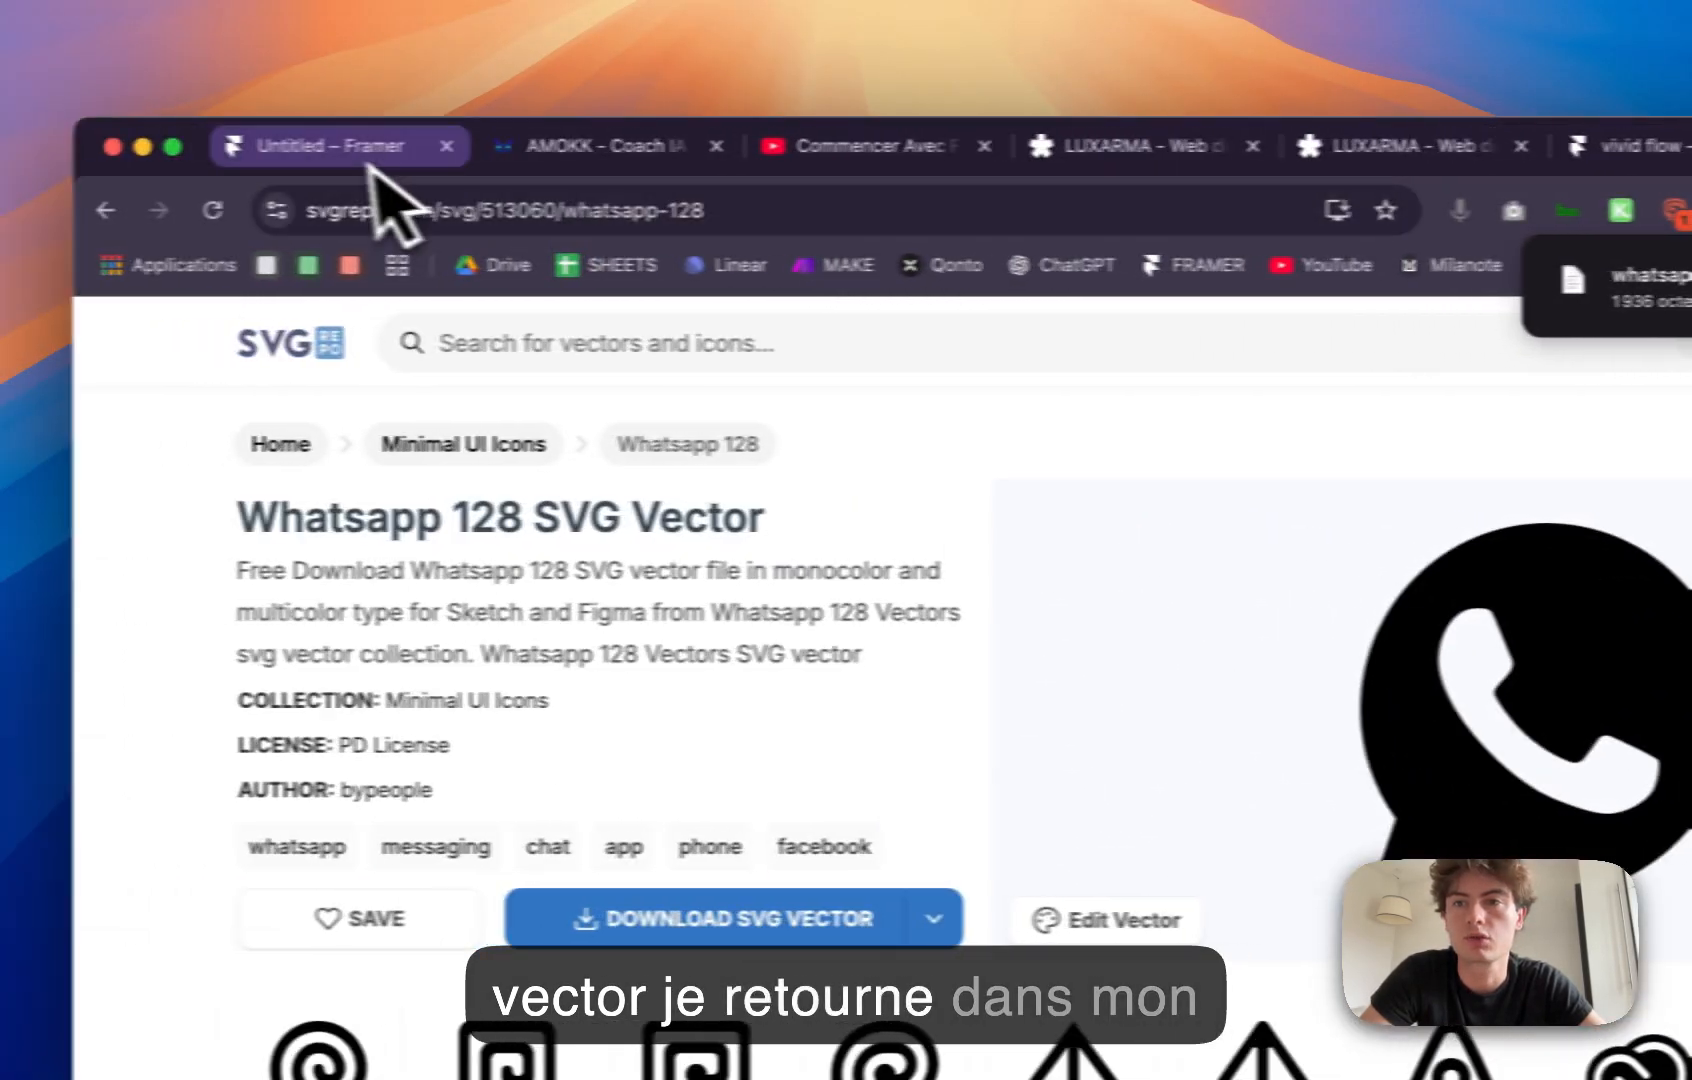
# Step: Switch back to the Framer project and place the downloaded whatsapp-128 SVG file on the template canvas
pyautogui.click(58, 0)
pyautogui.scroll(1, 1150, 780)
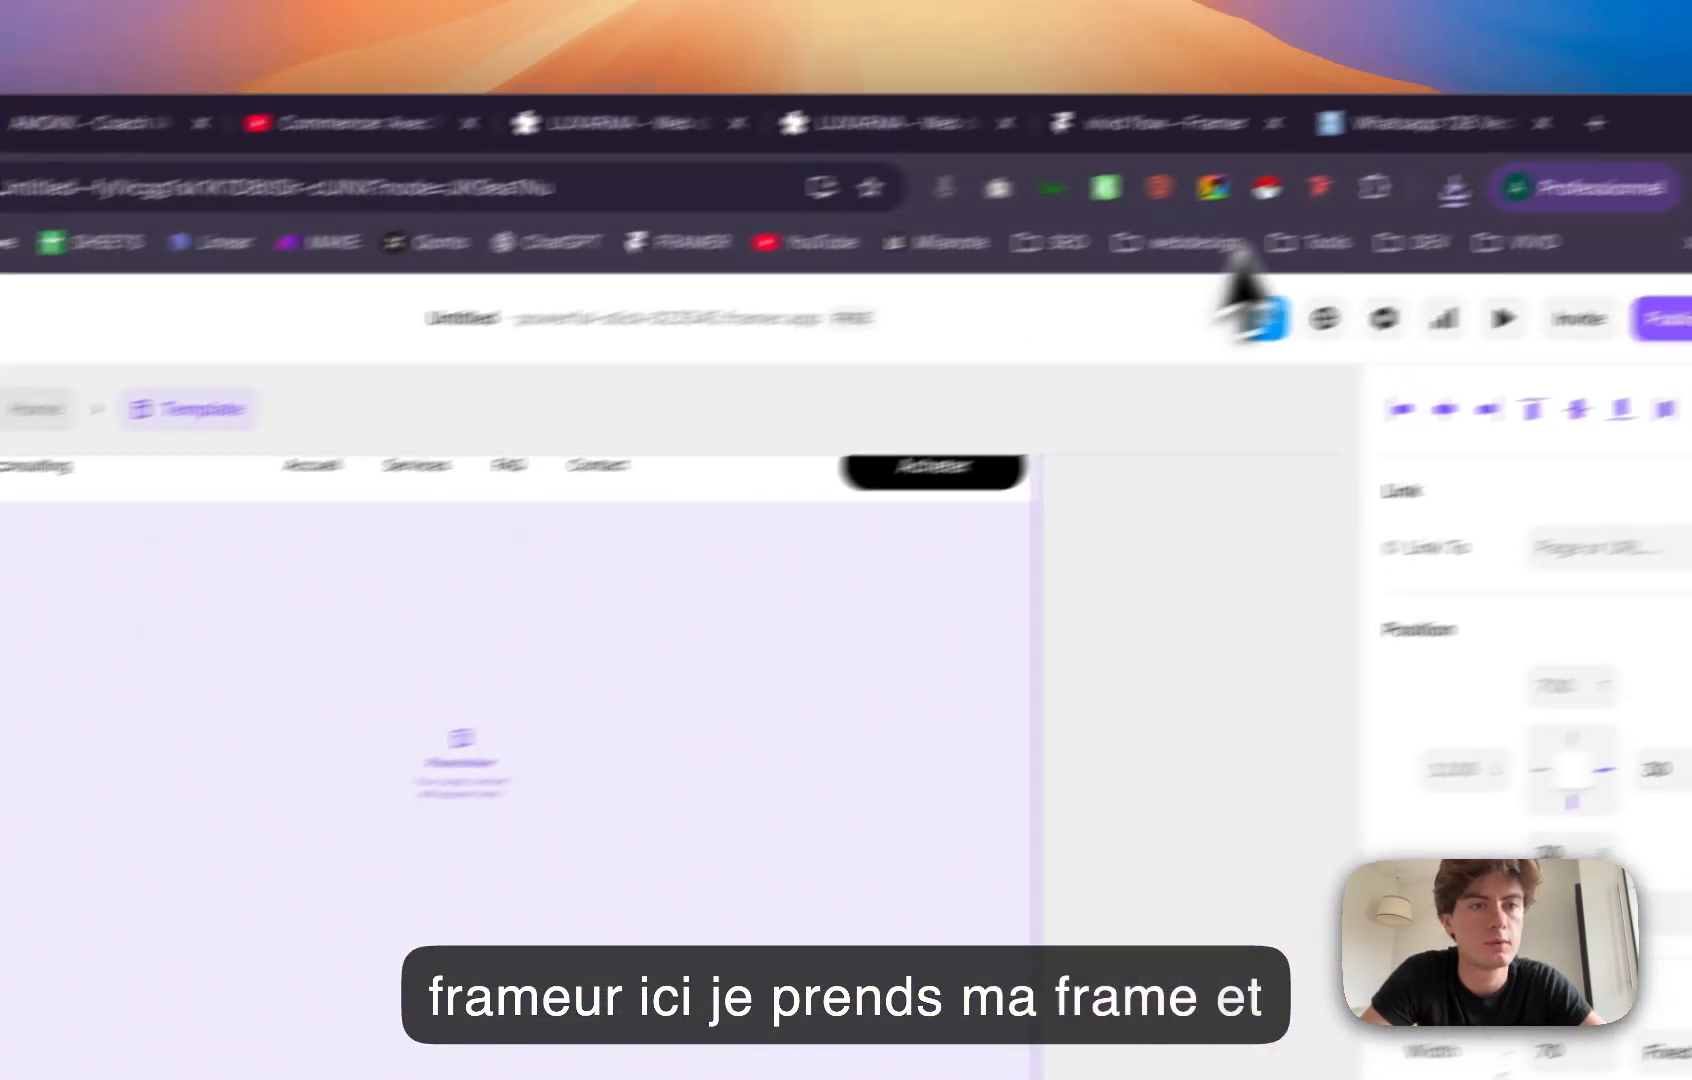
pyautogui.click(1350, 214)
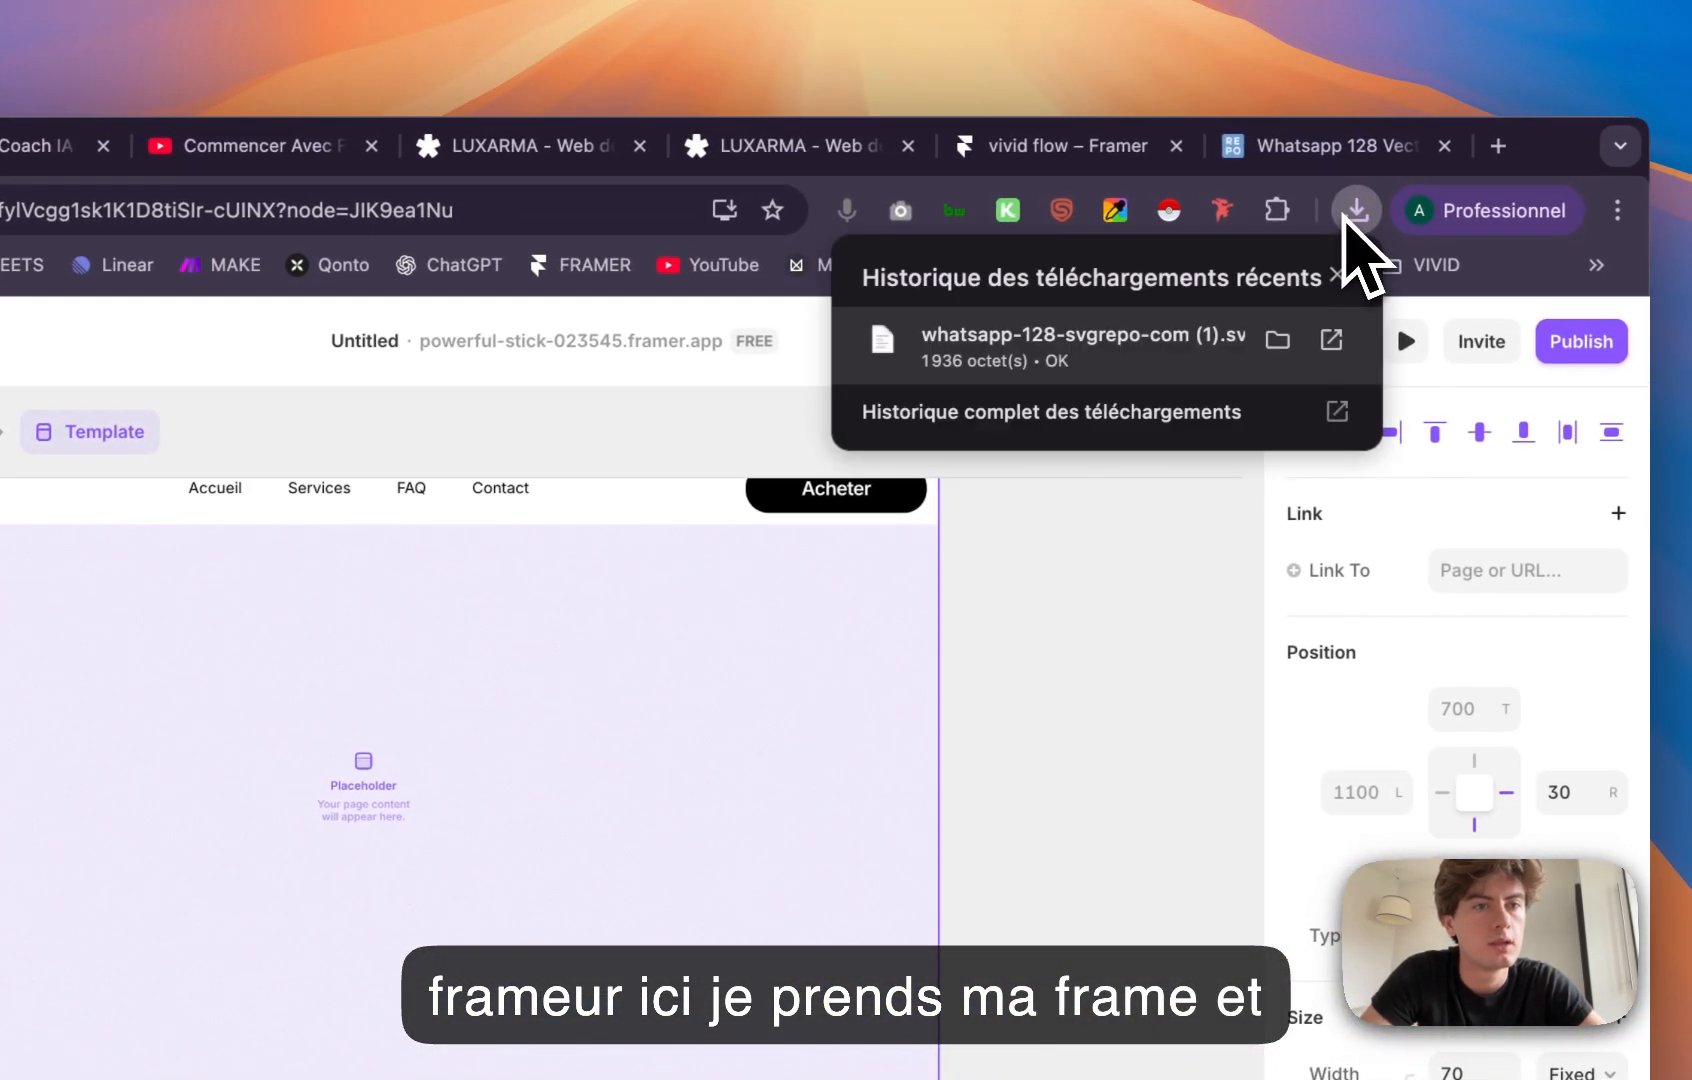
pyautogui.moveTo(940, 361); pyautogui.dragTo(272, 620)
pyautogui.press('super+w')
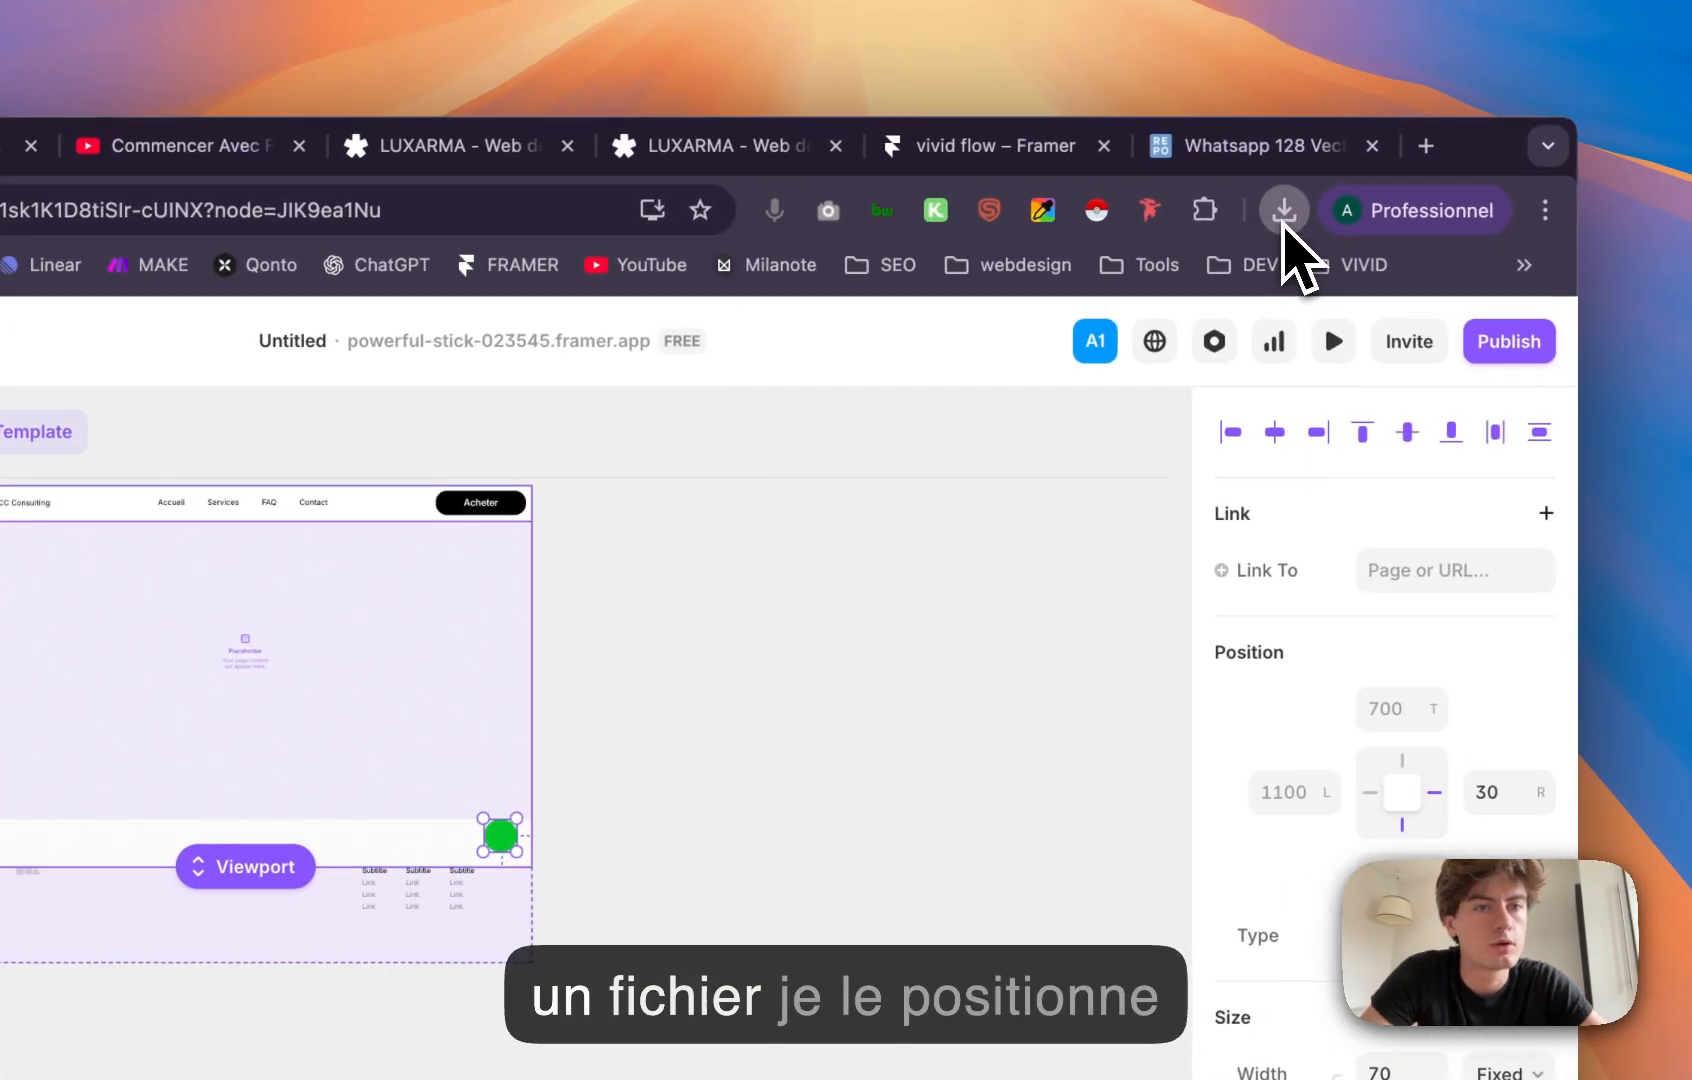
pyautogui.click(1515, 181)
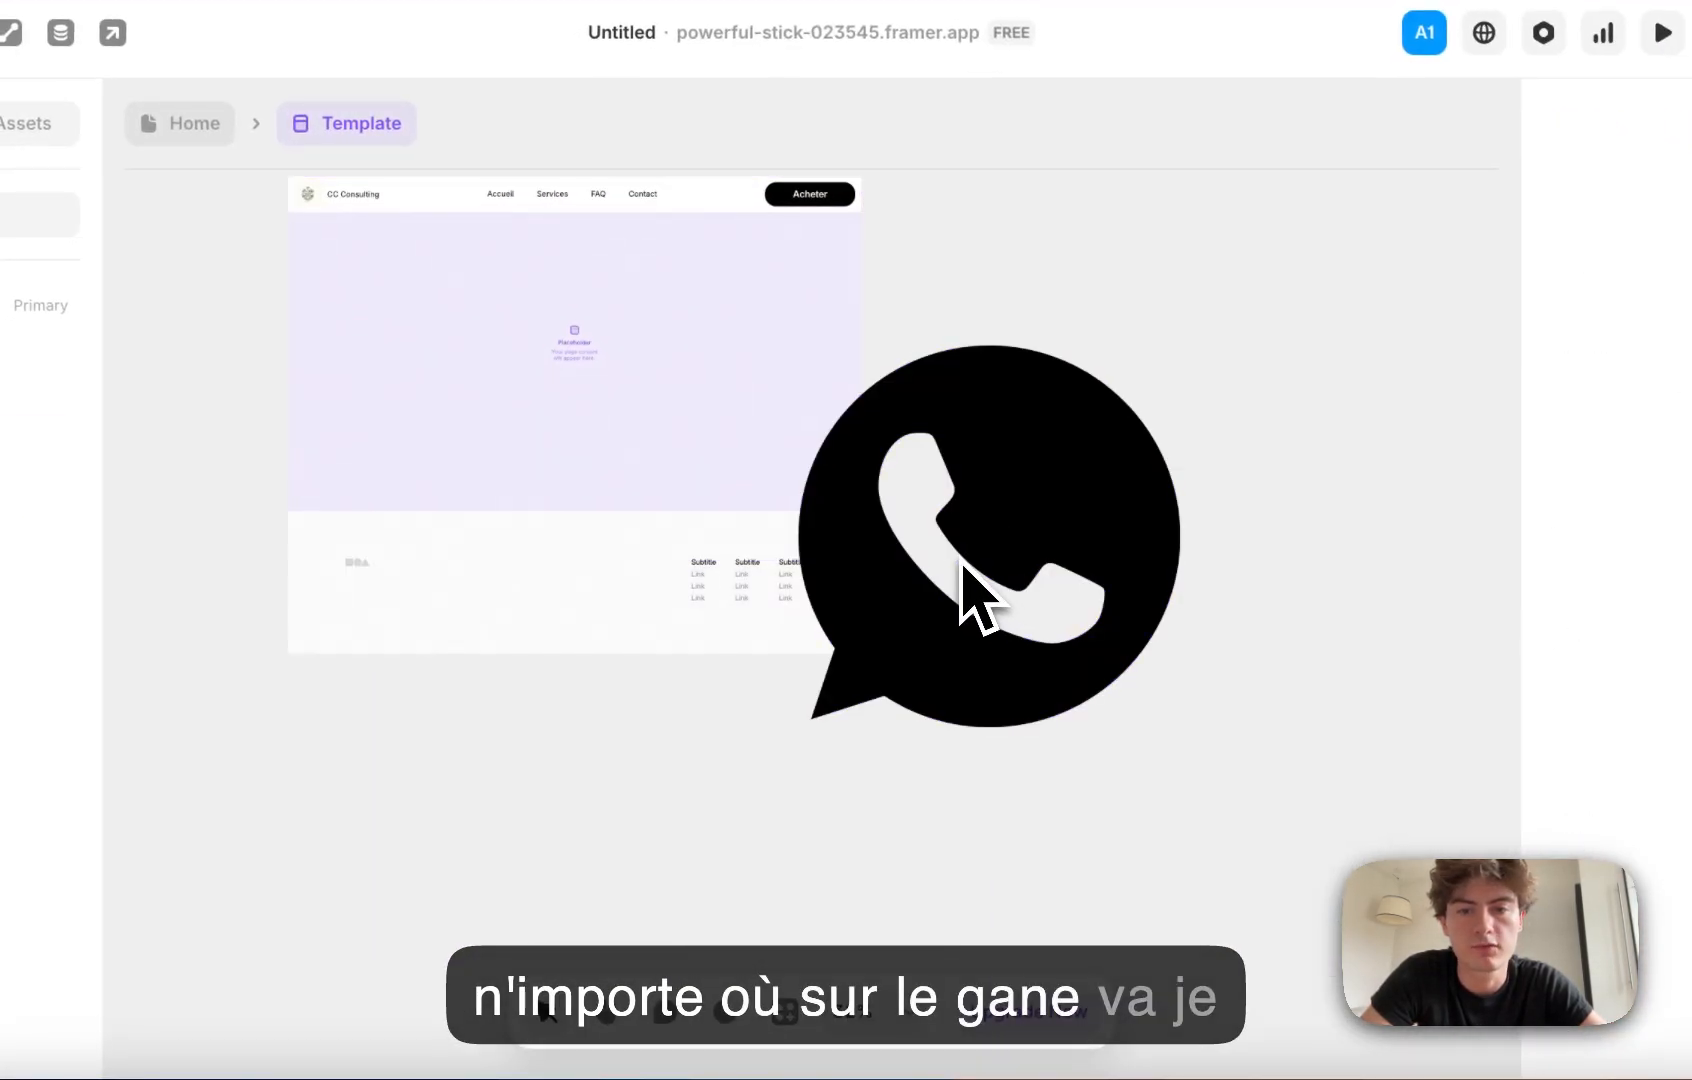
# Step: Shrink the WhatsApp icon to smaller than the green circle and place it just outside the Desktop page
pyautogui.click(1052, 503)
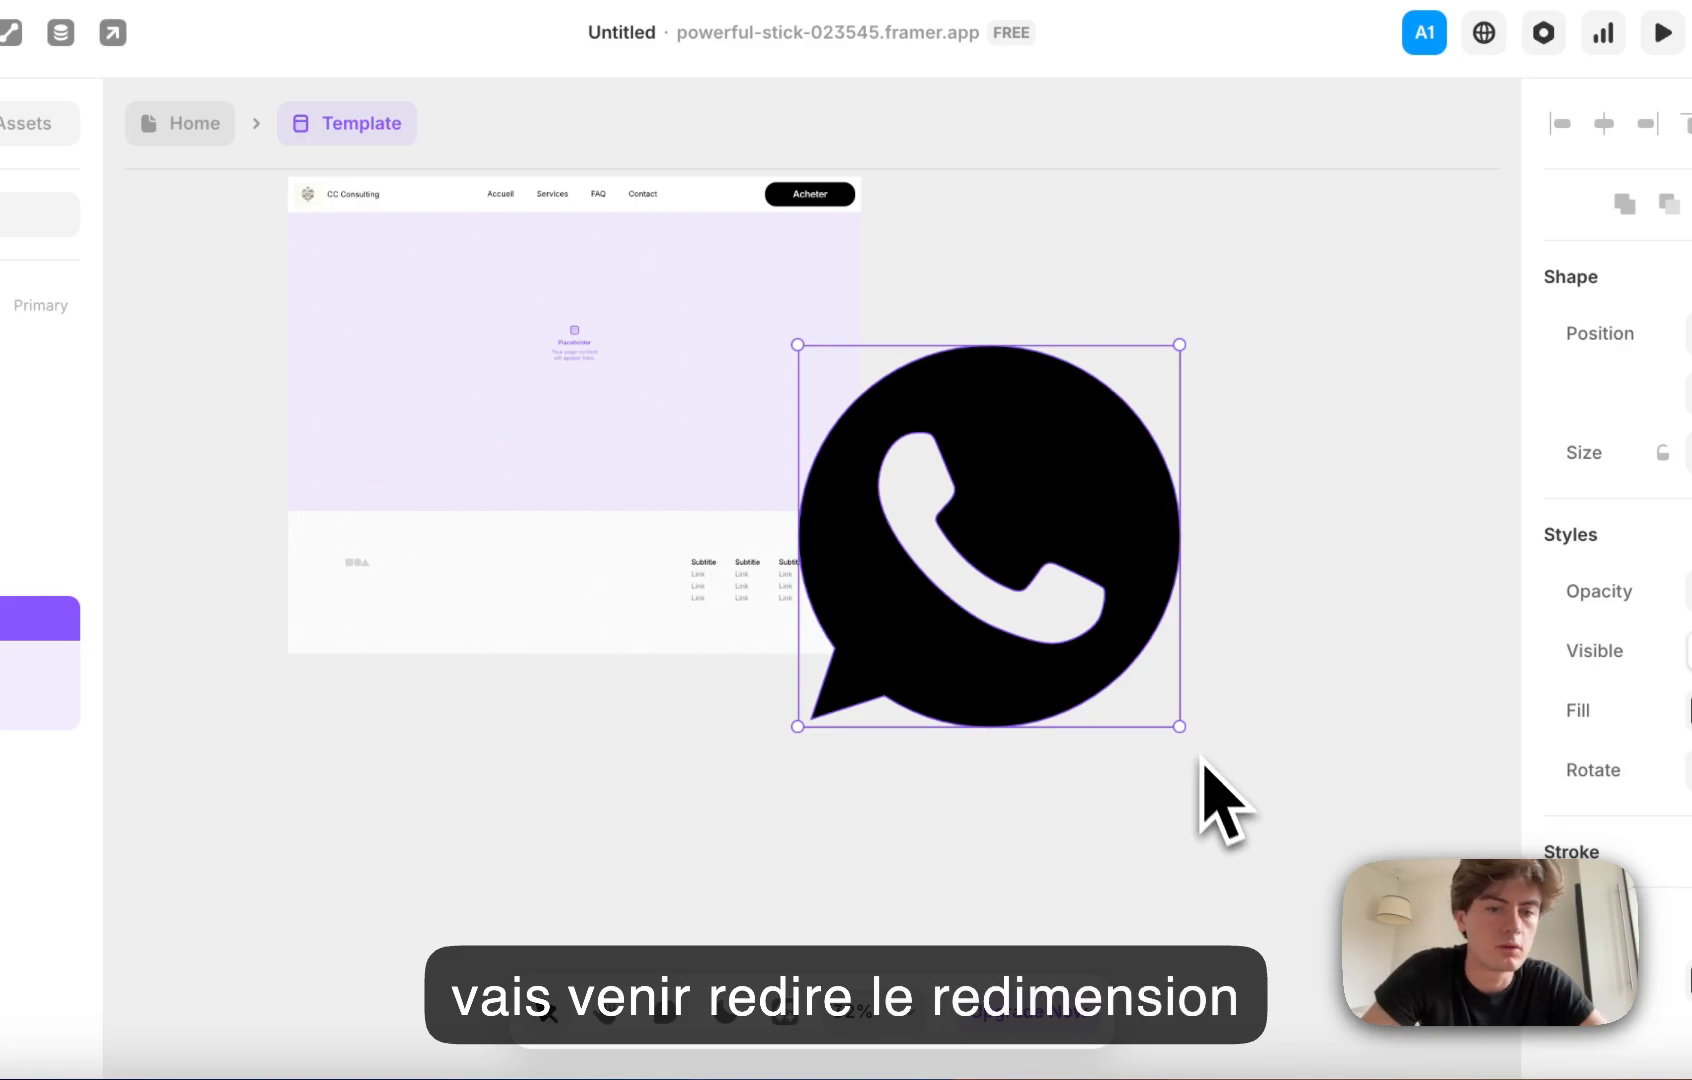
pyautogui.moveTo(1182, 724); pyautogui.dragTo(999, 552)
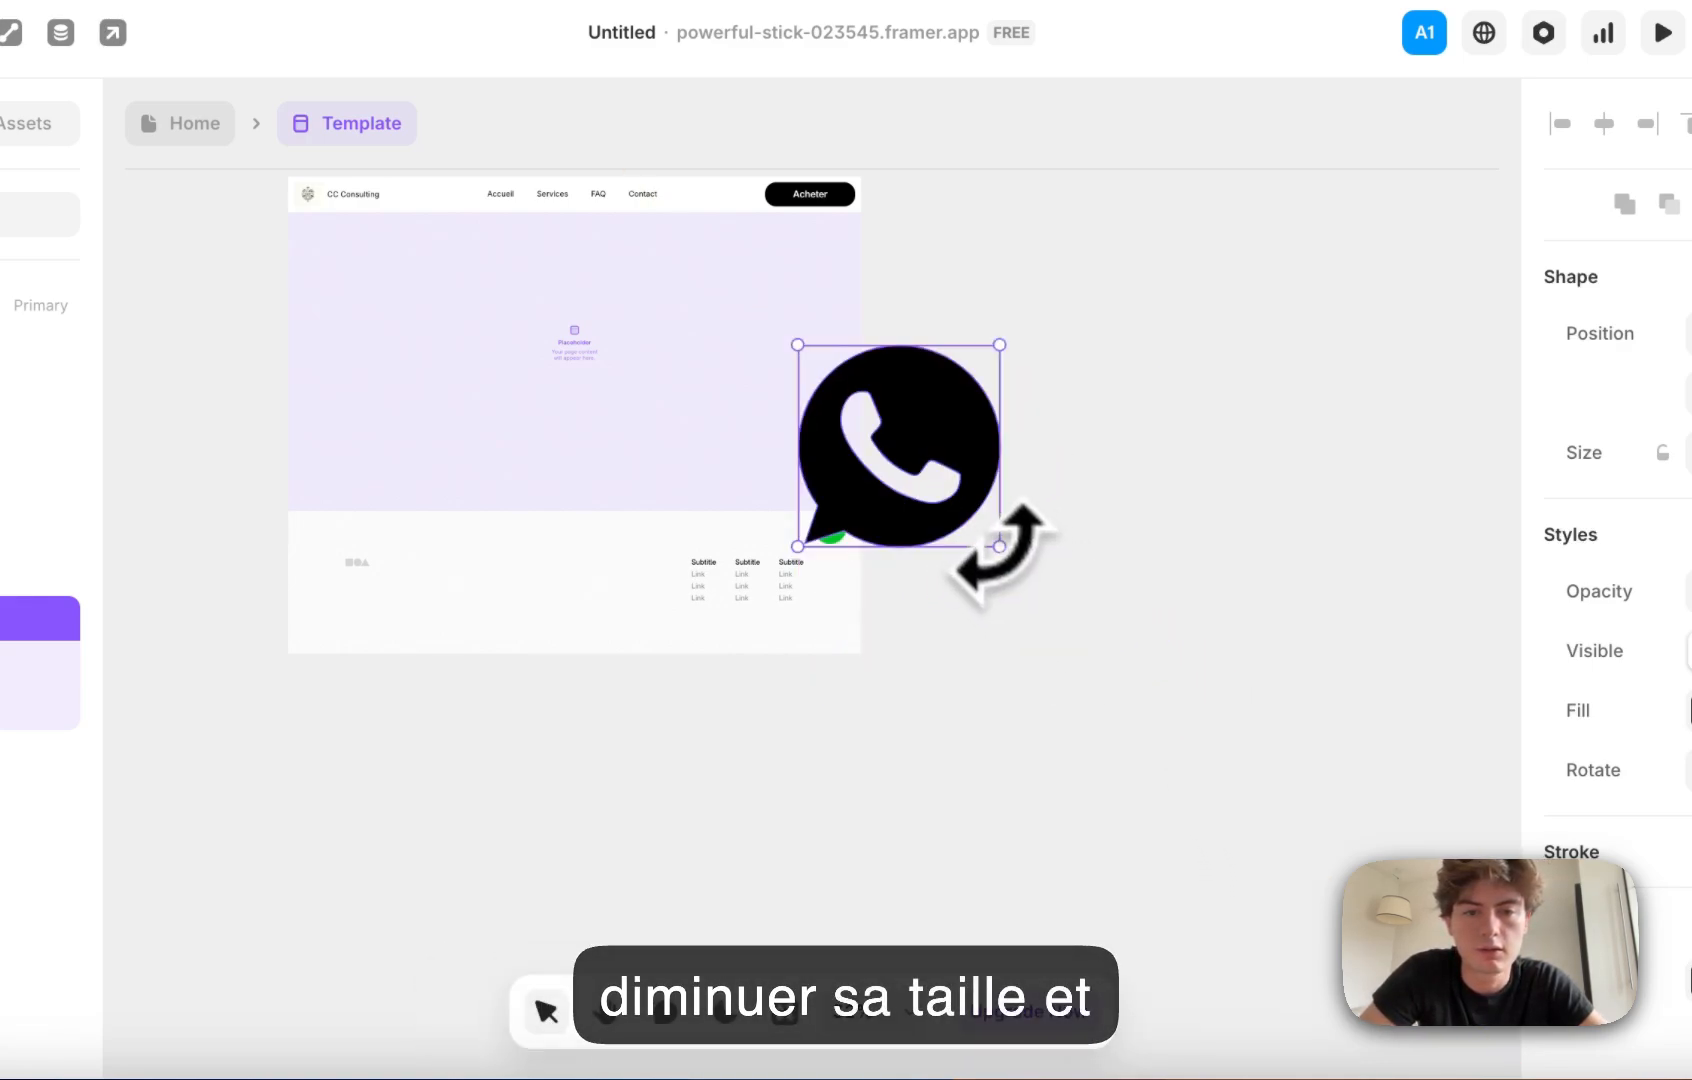
pyautogui.moveTo(998, 547); pyautogui.dragTo(910, 458)
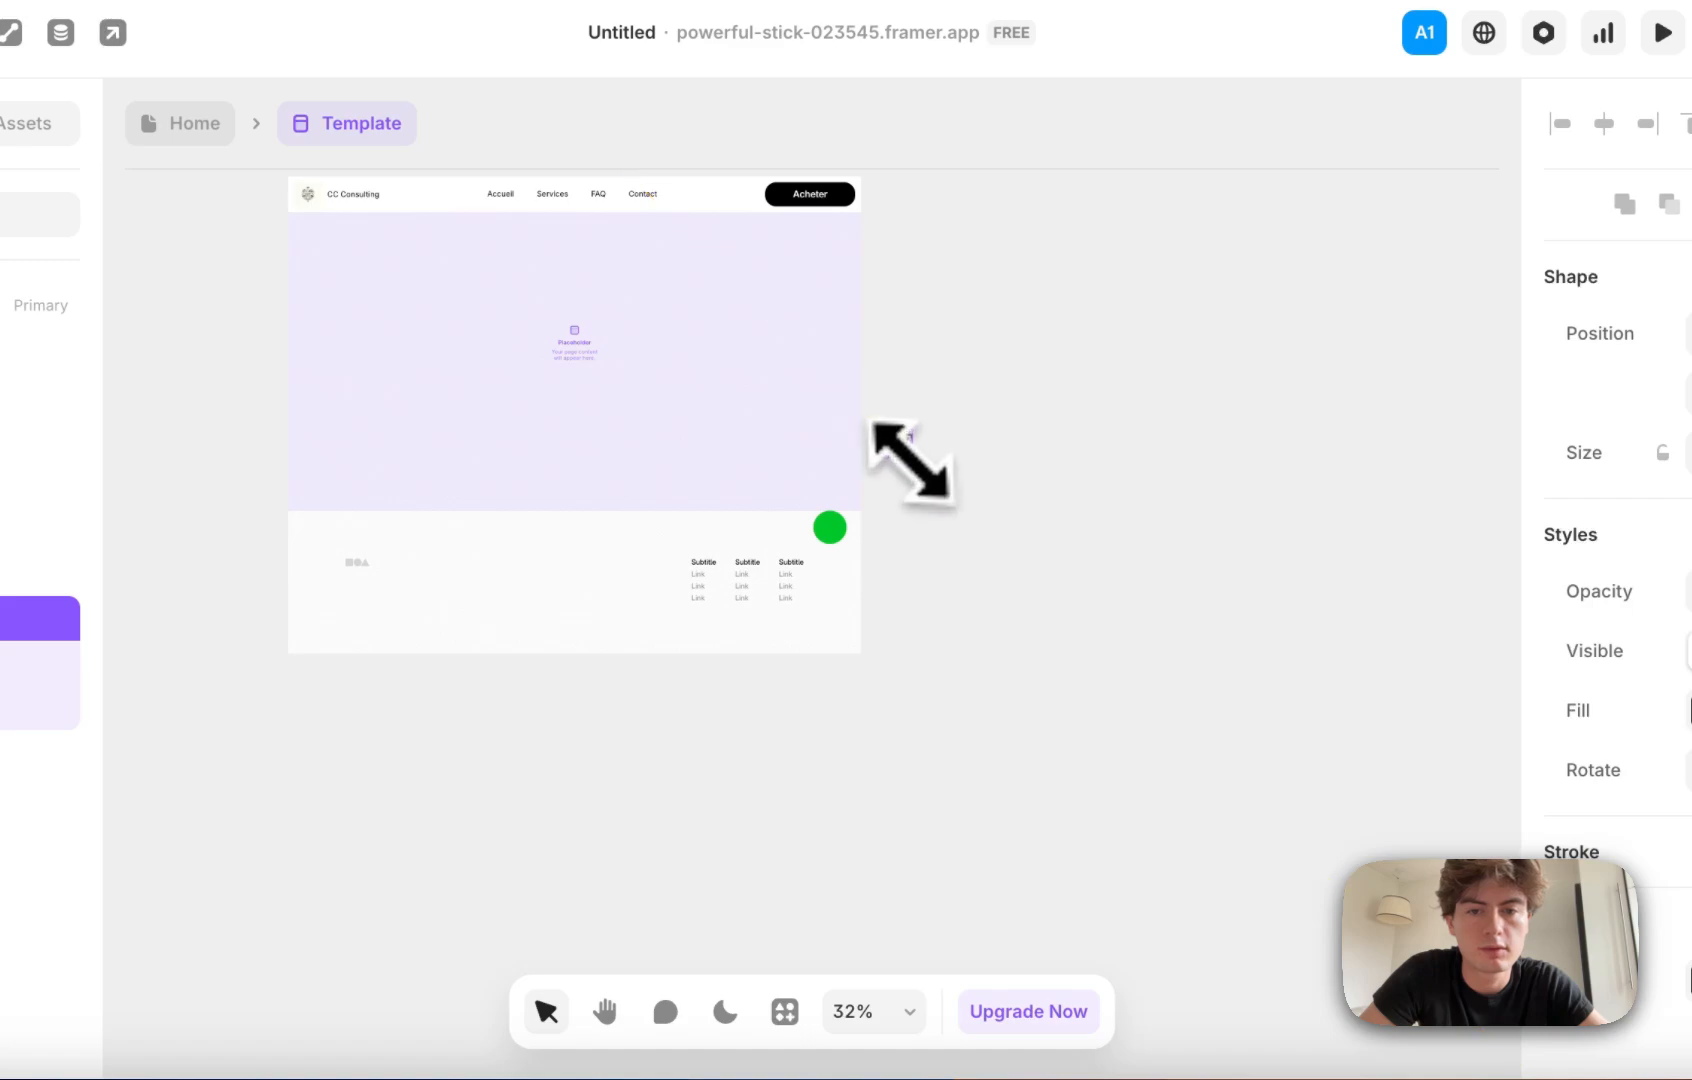
pyautogui.moveTo(845, 541); pyautogui.dragTo(918, 528)
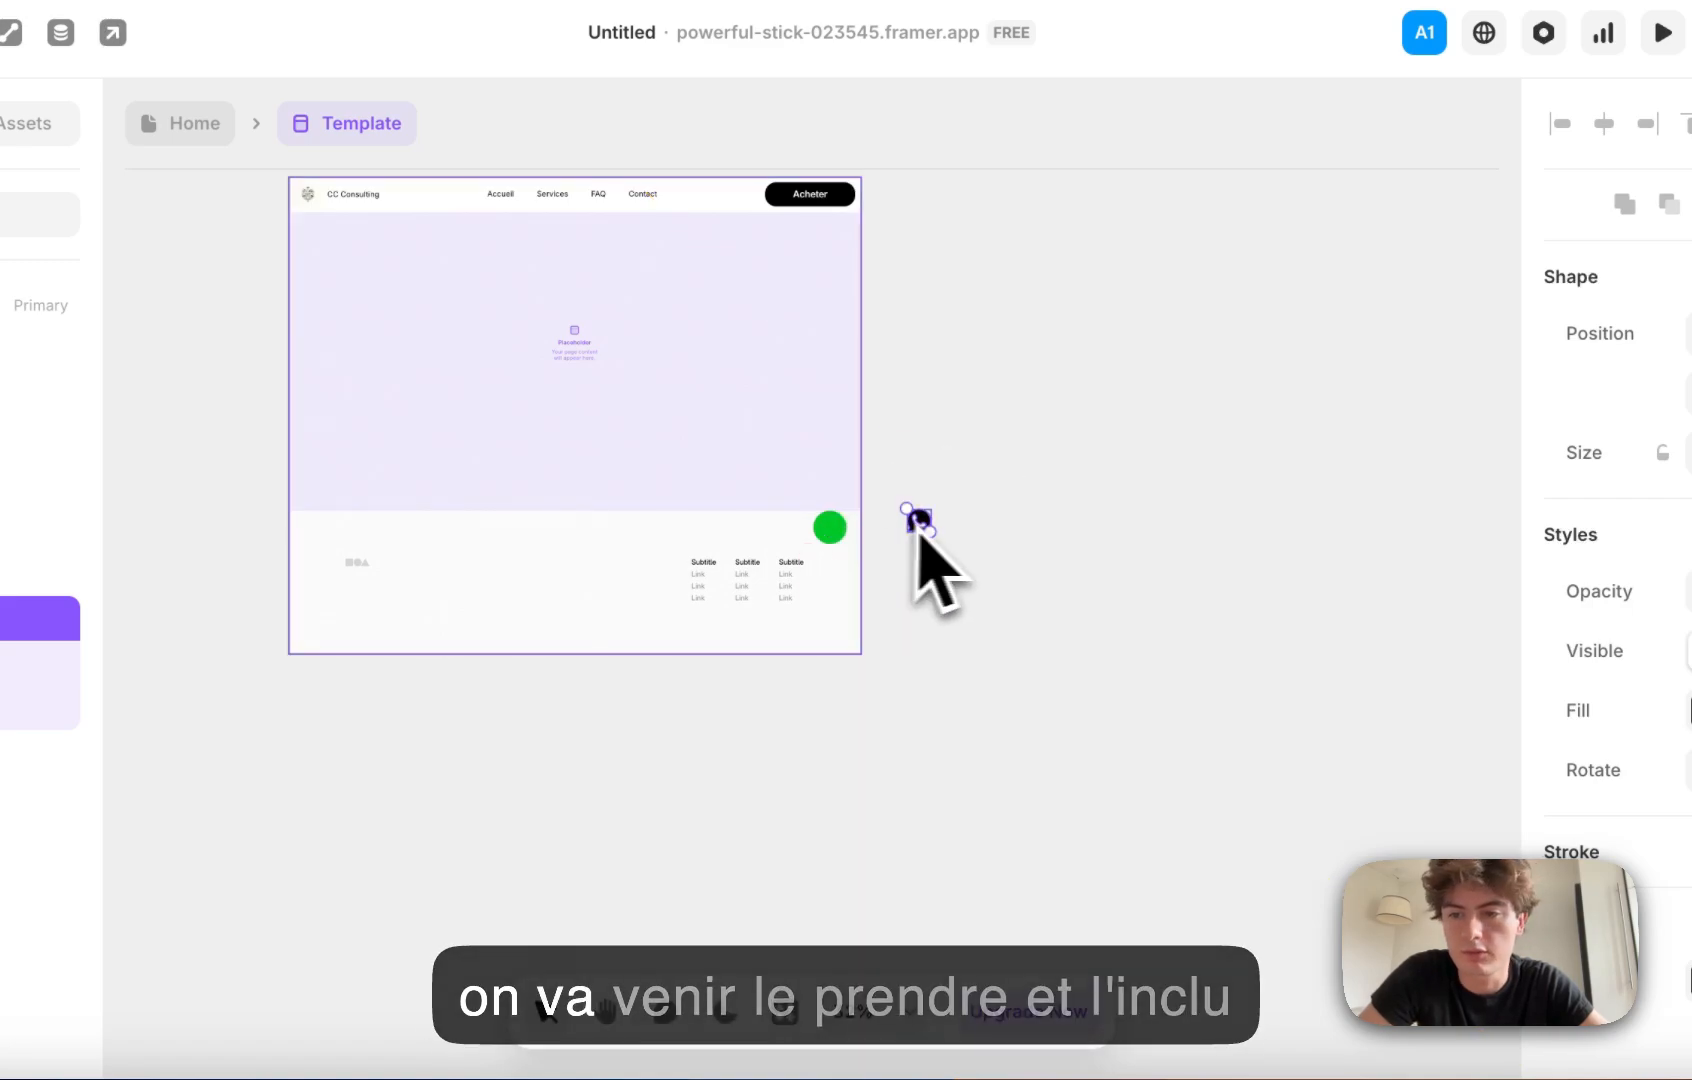
# Step: Nest the WhatsApp icon inside the green frame's layer and add a centered Stack layout to that frame
pyautogui.moveTo(291, 682); pyautogui.dragTo(280, 570)
pyautogui.moveTo(280, 440); pyautogui.dragTo(265, 515)
pyautogui.click(268, 512)
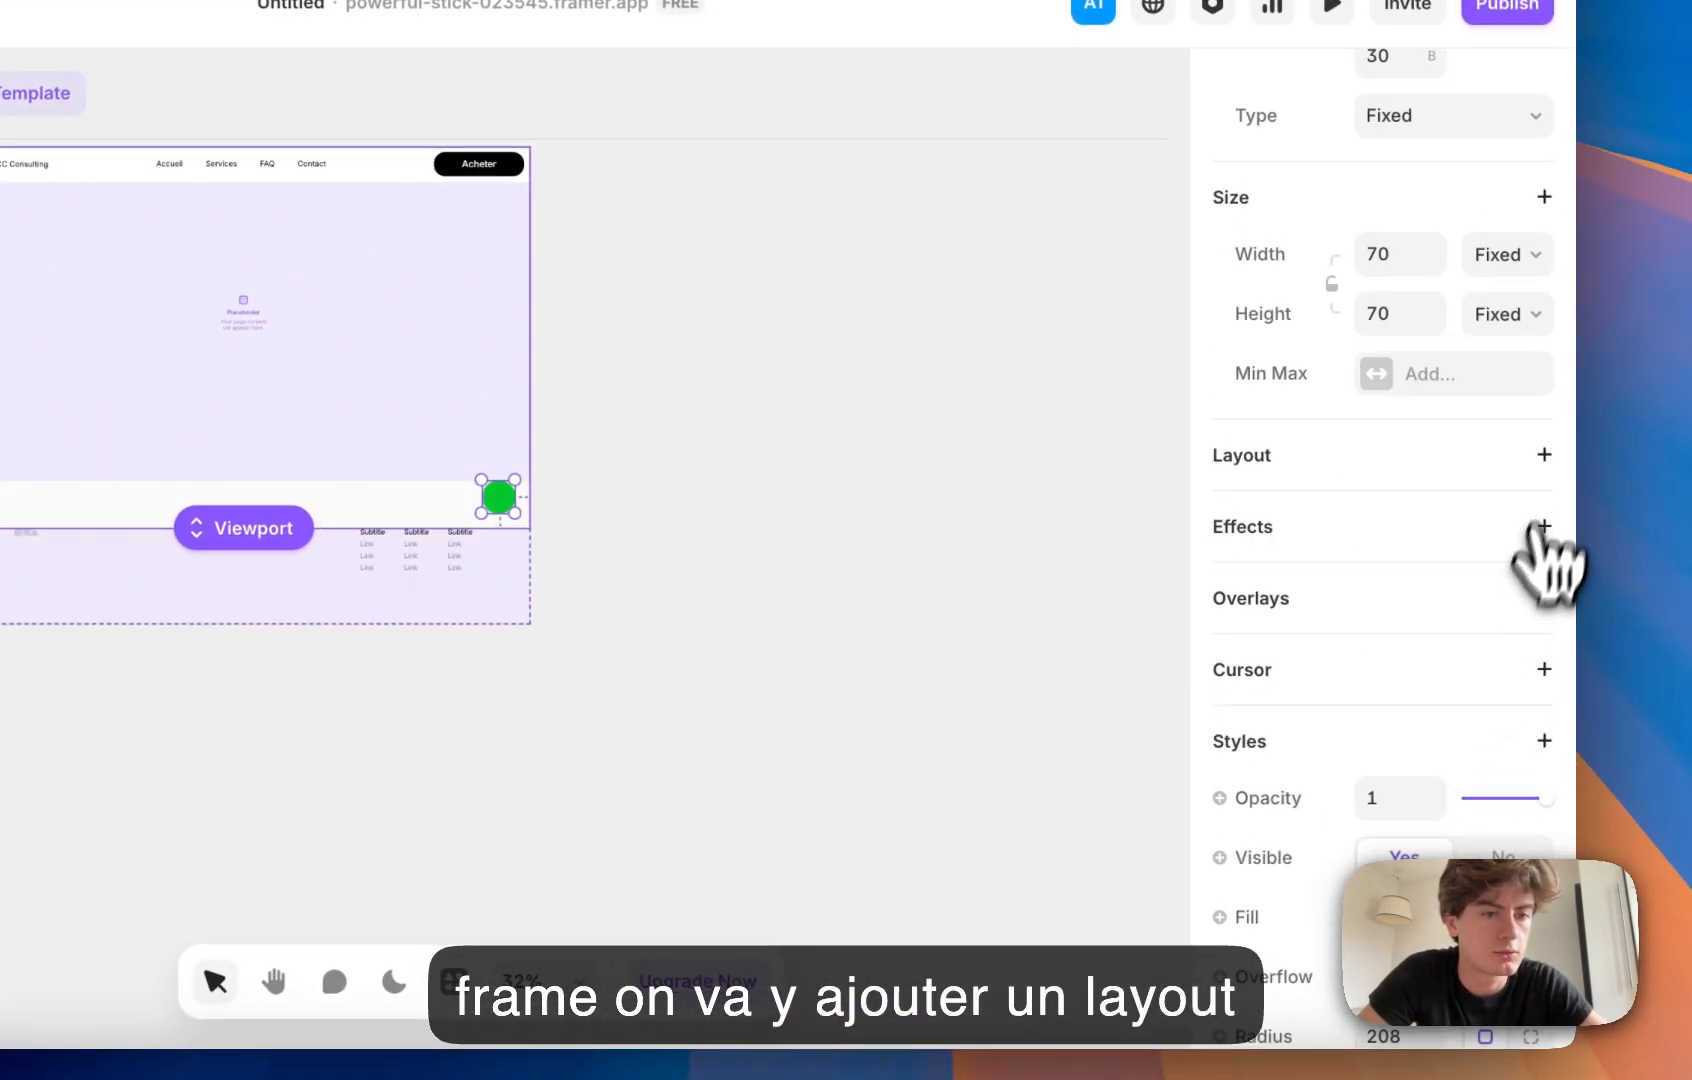
pyautogui.click(1544, 454)
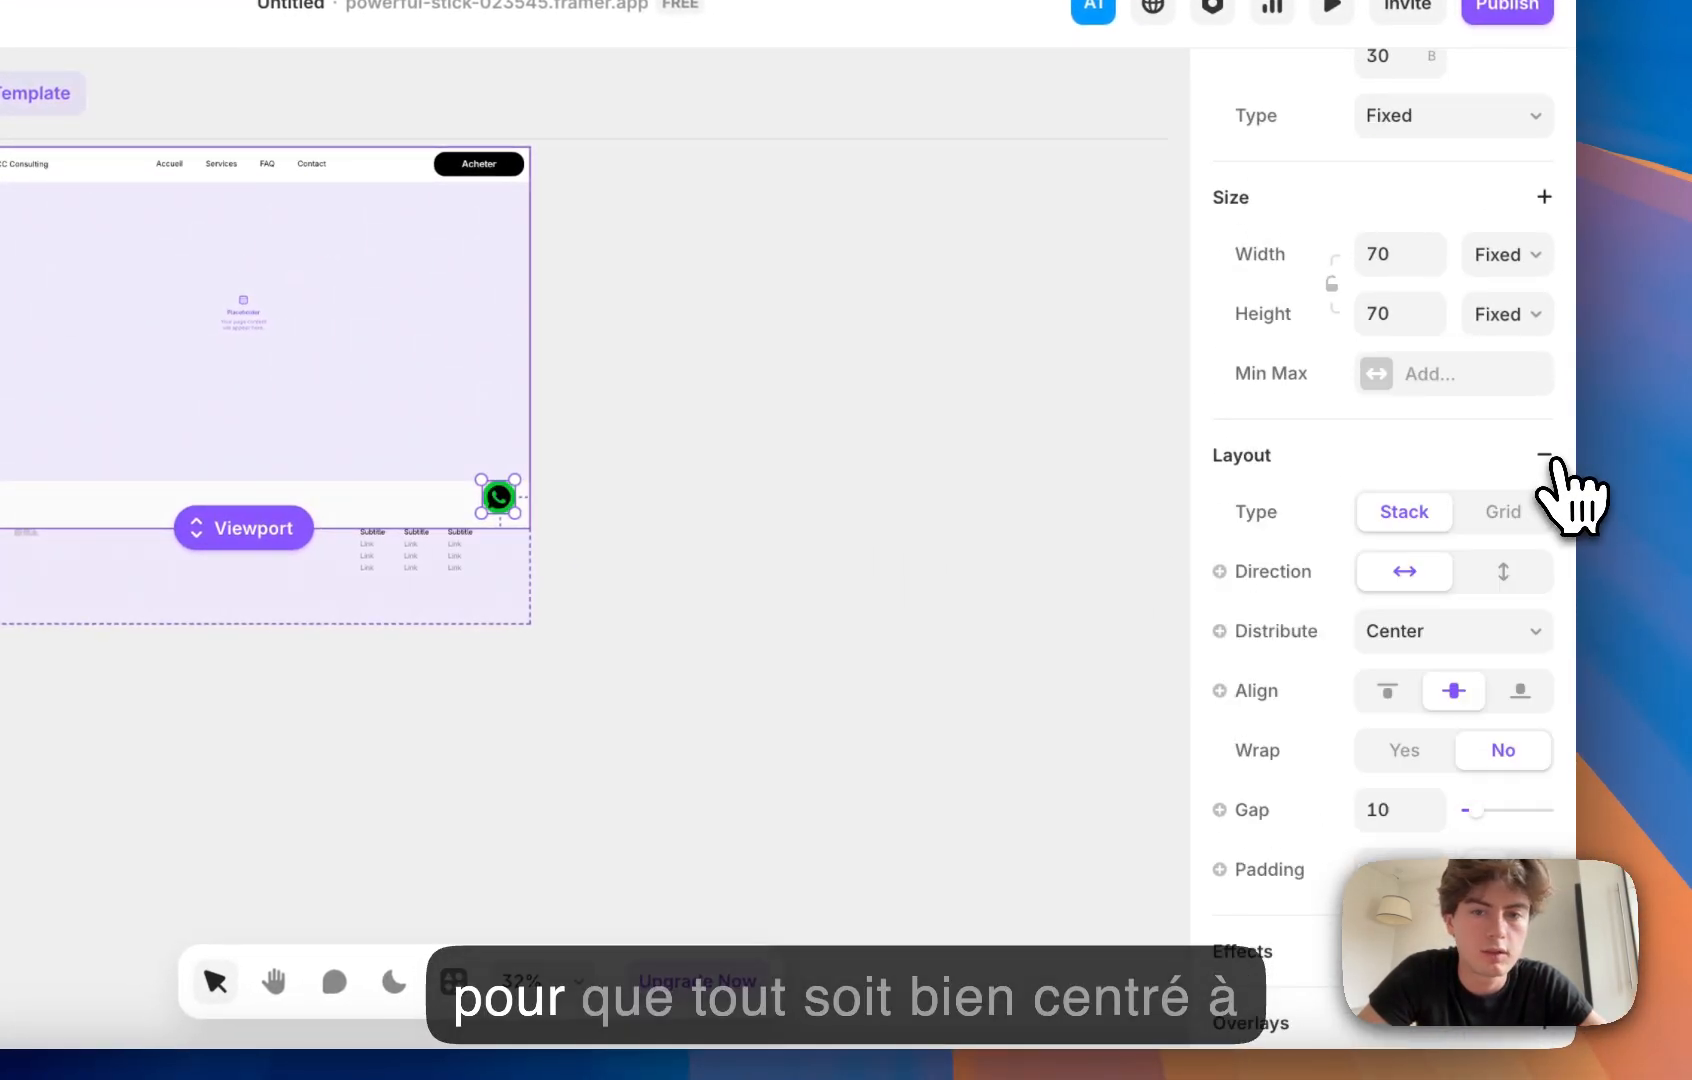
# Step: Shrink the Exclude WhatsApp icon inside the green circle to 37 × 37 and set its fill to white
pyautogui.scroll(5, 497, 535)
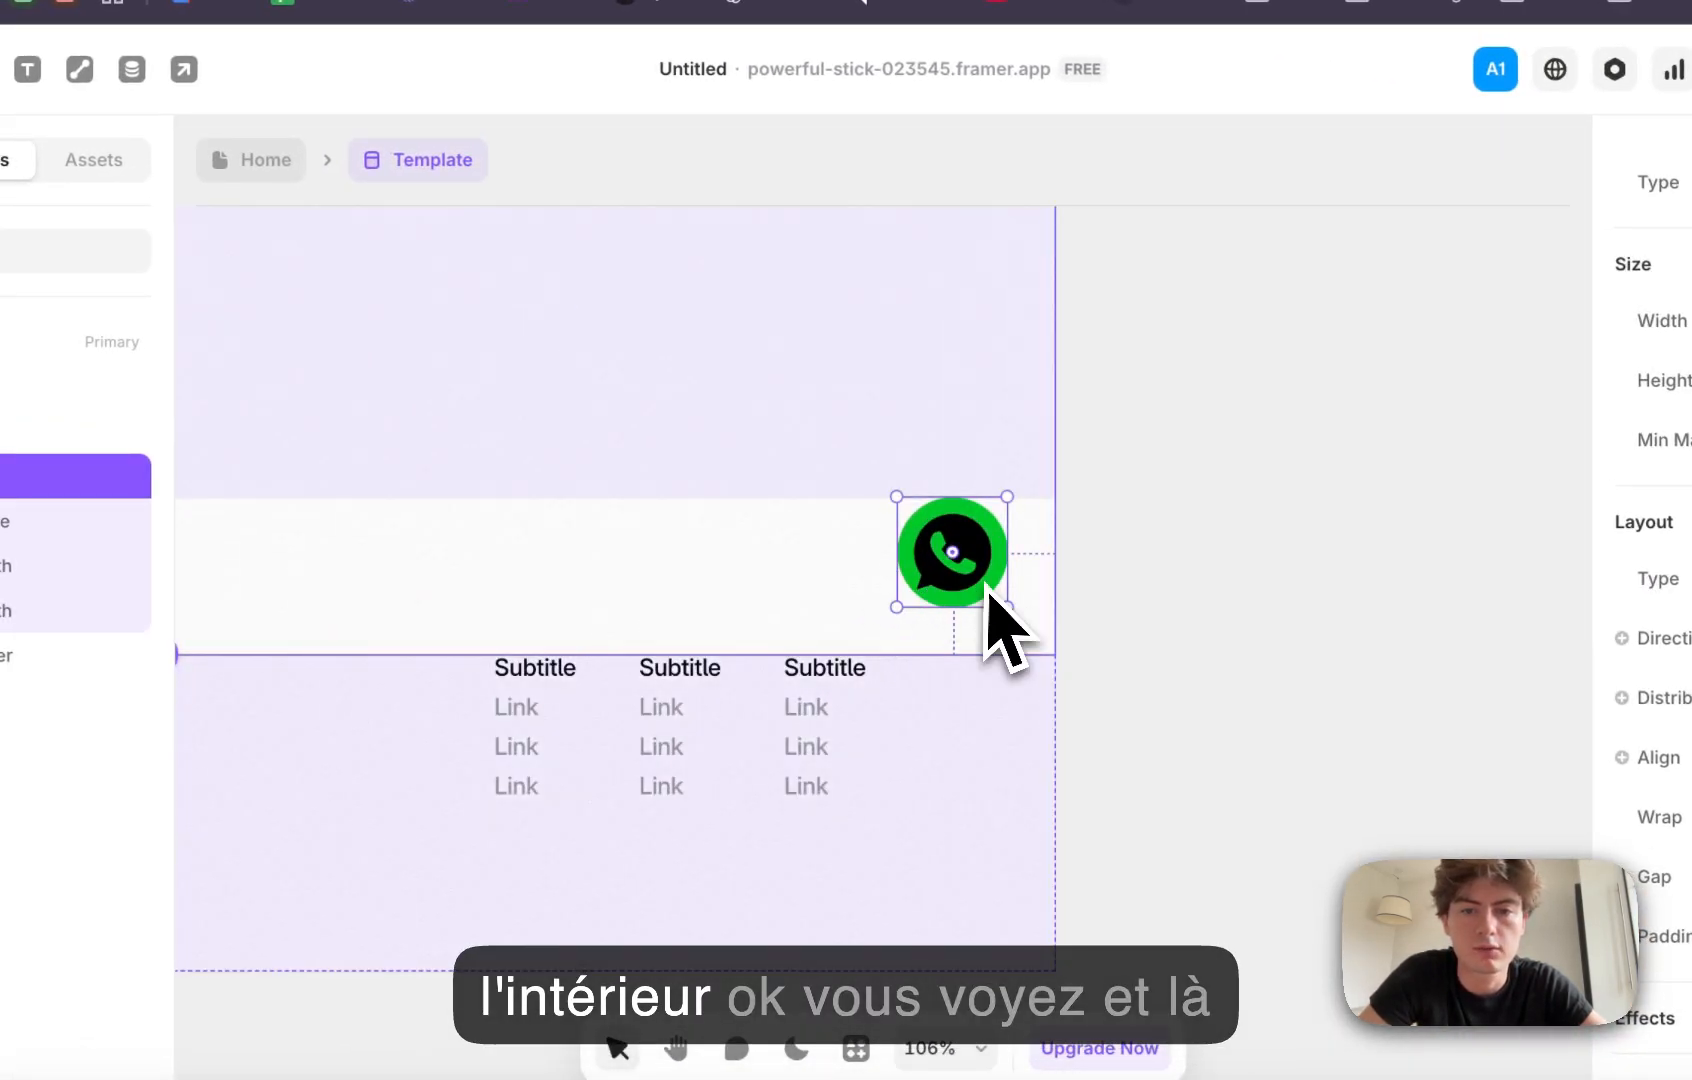
pyautogui.click(115, 525)
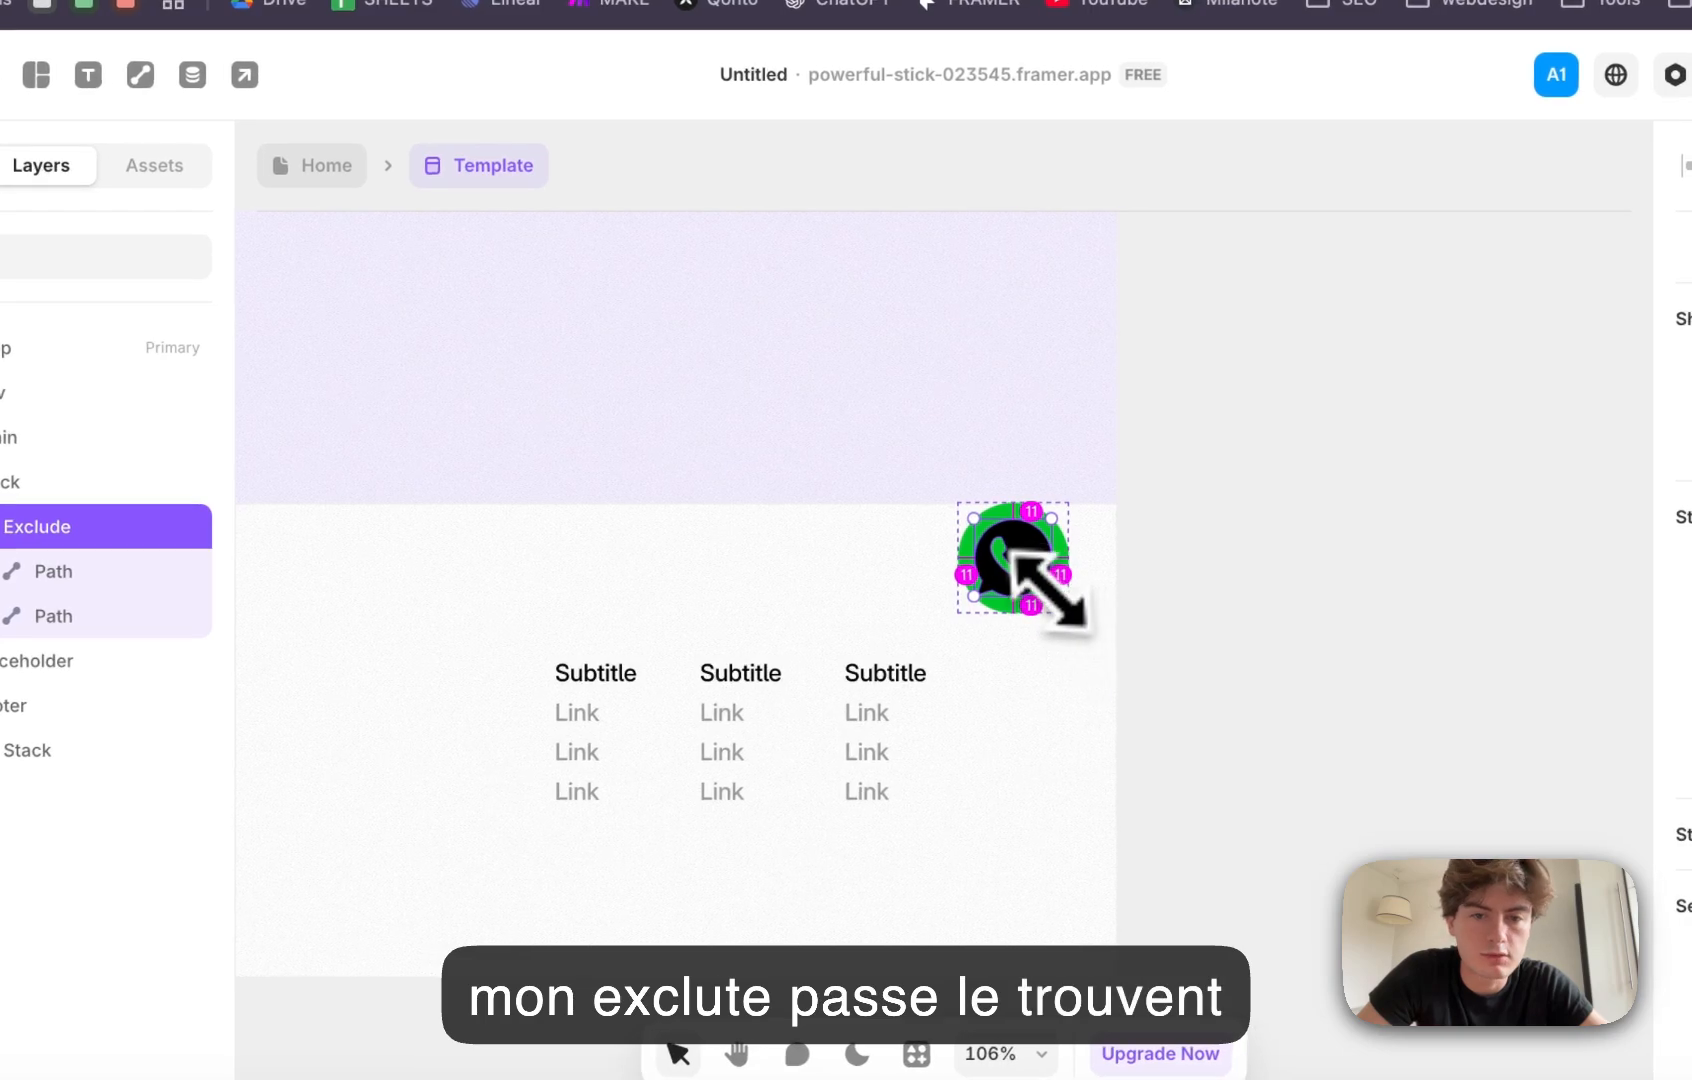
pyautogui.moveTo(1062, 597); pyautogui.dragTo(1046, 573)
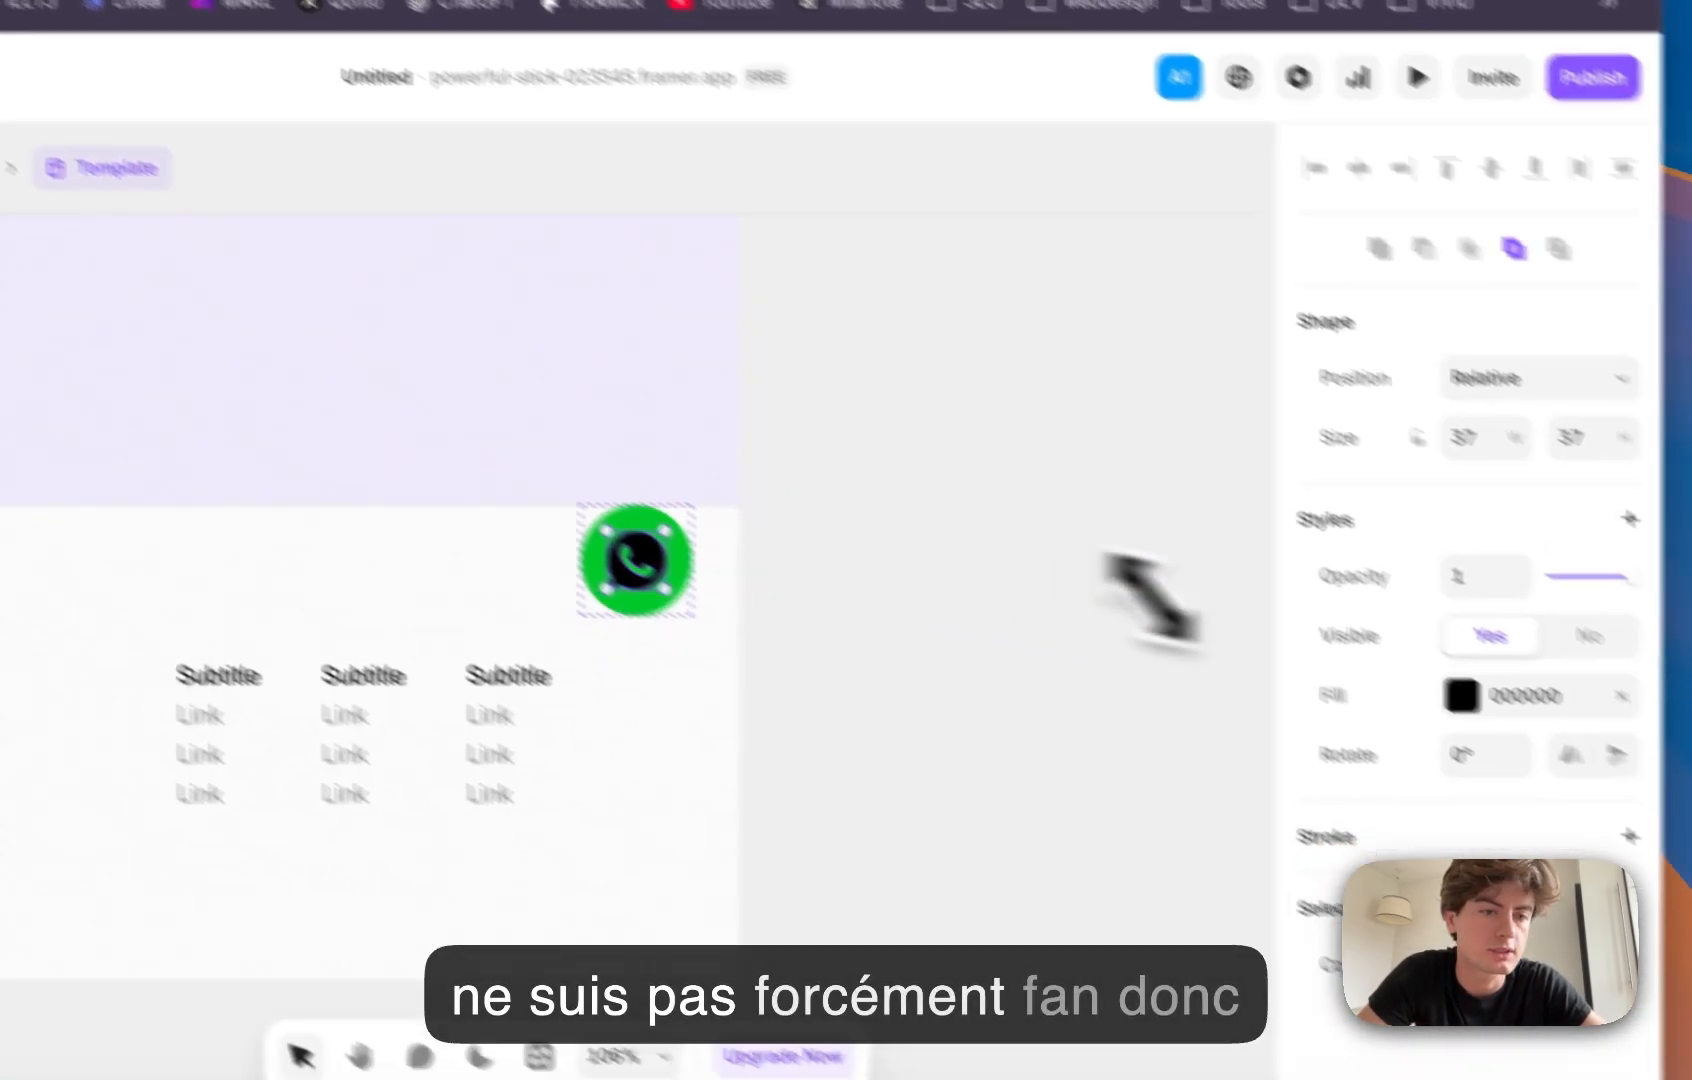
pyautogui.click(1546, 738)
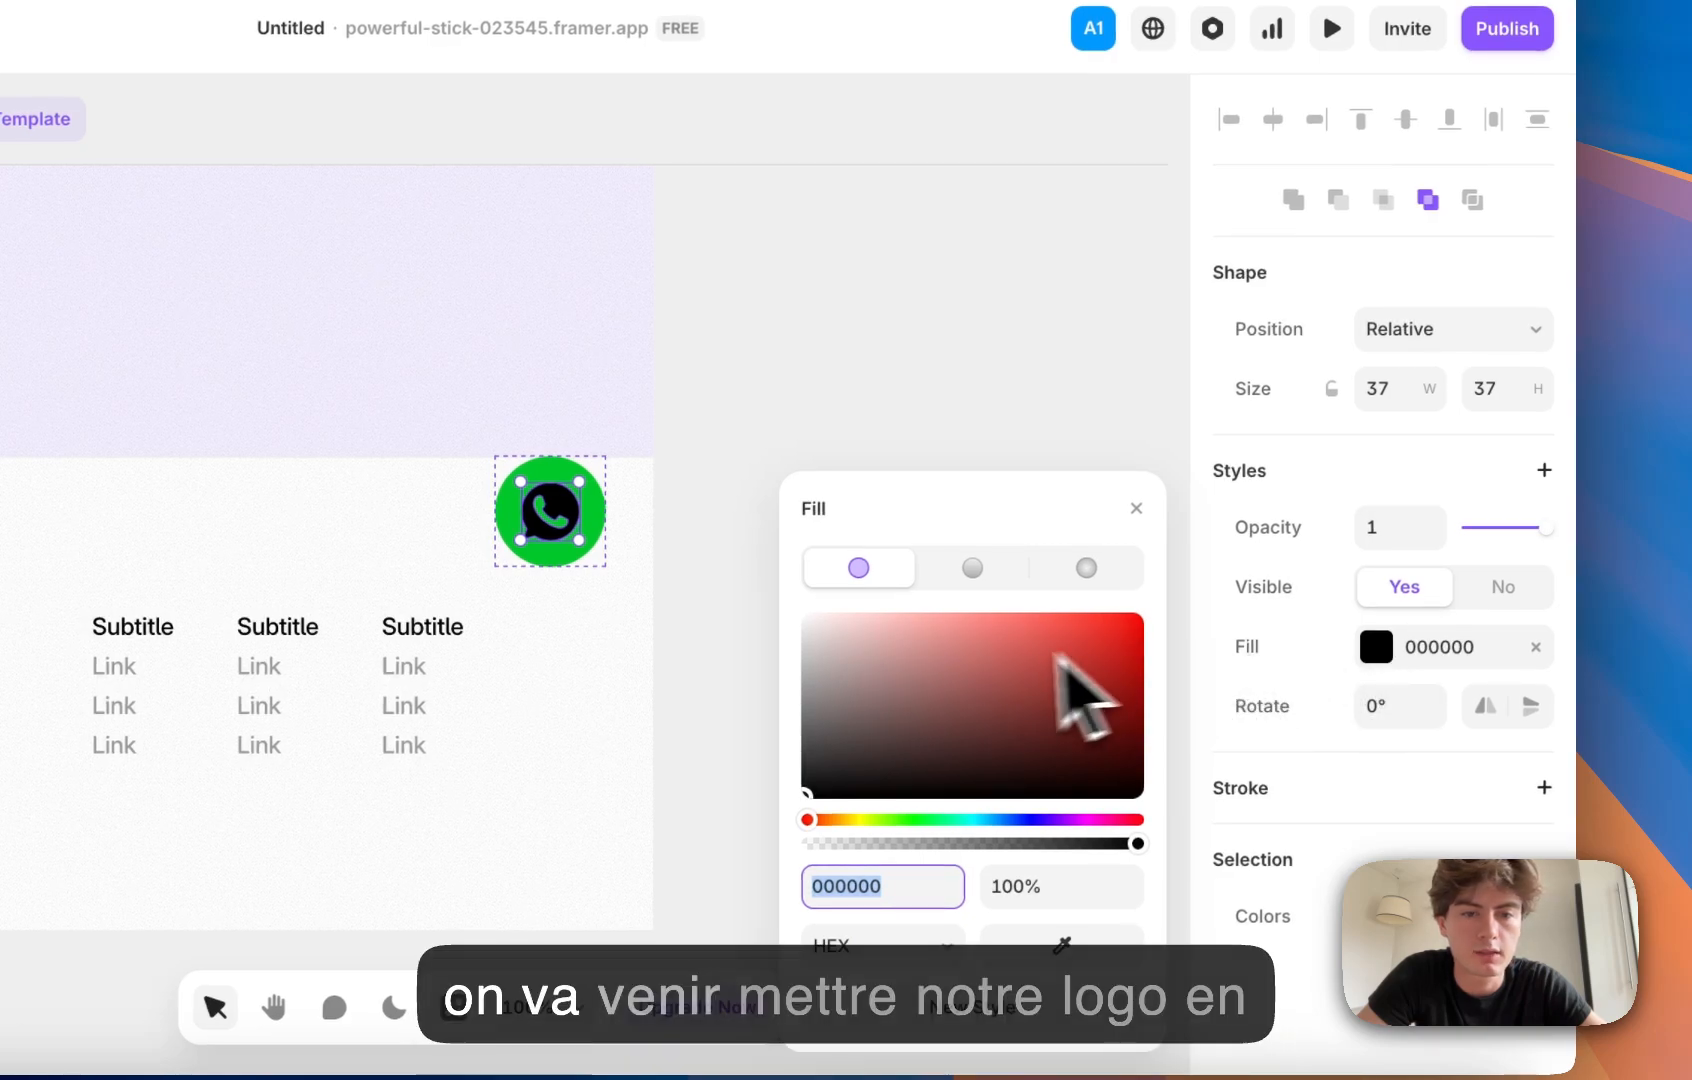
pyautogui.moveTo(652, 486); pyautogui.dragTo(648, 478)
pyautogui.click(836, 347)
pyautogui.scroll(-3, 732, 466)
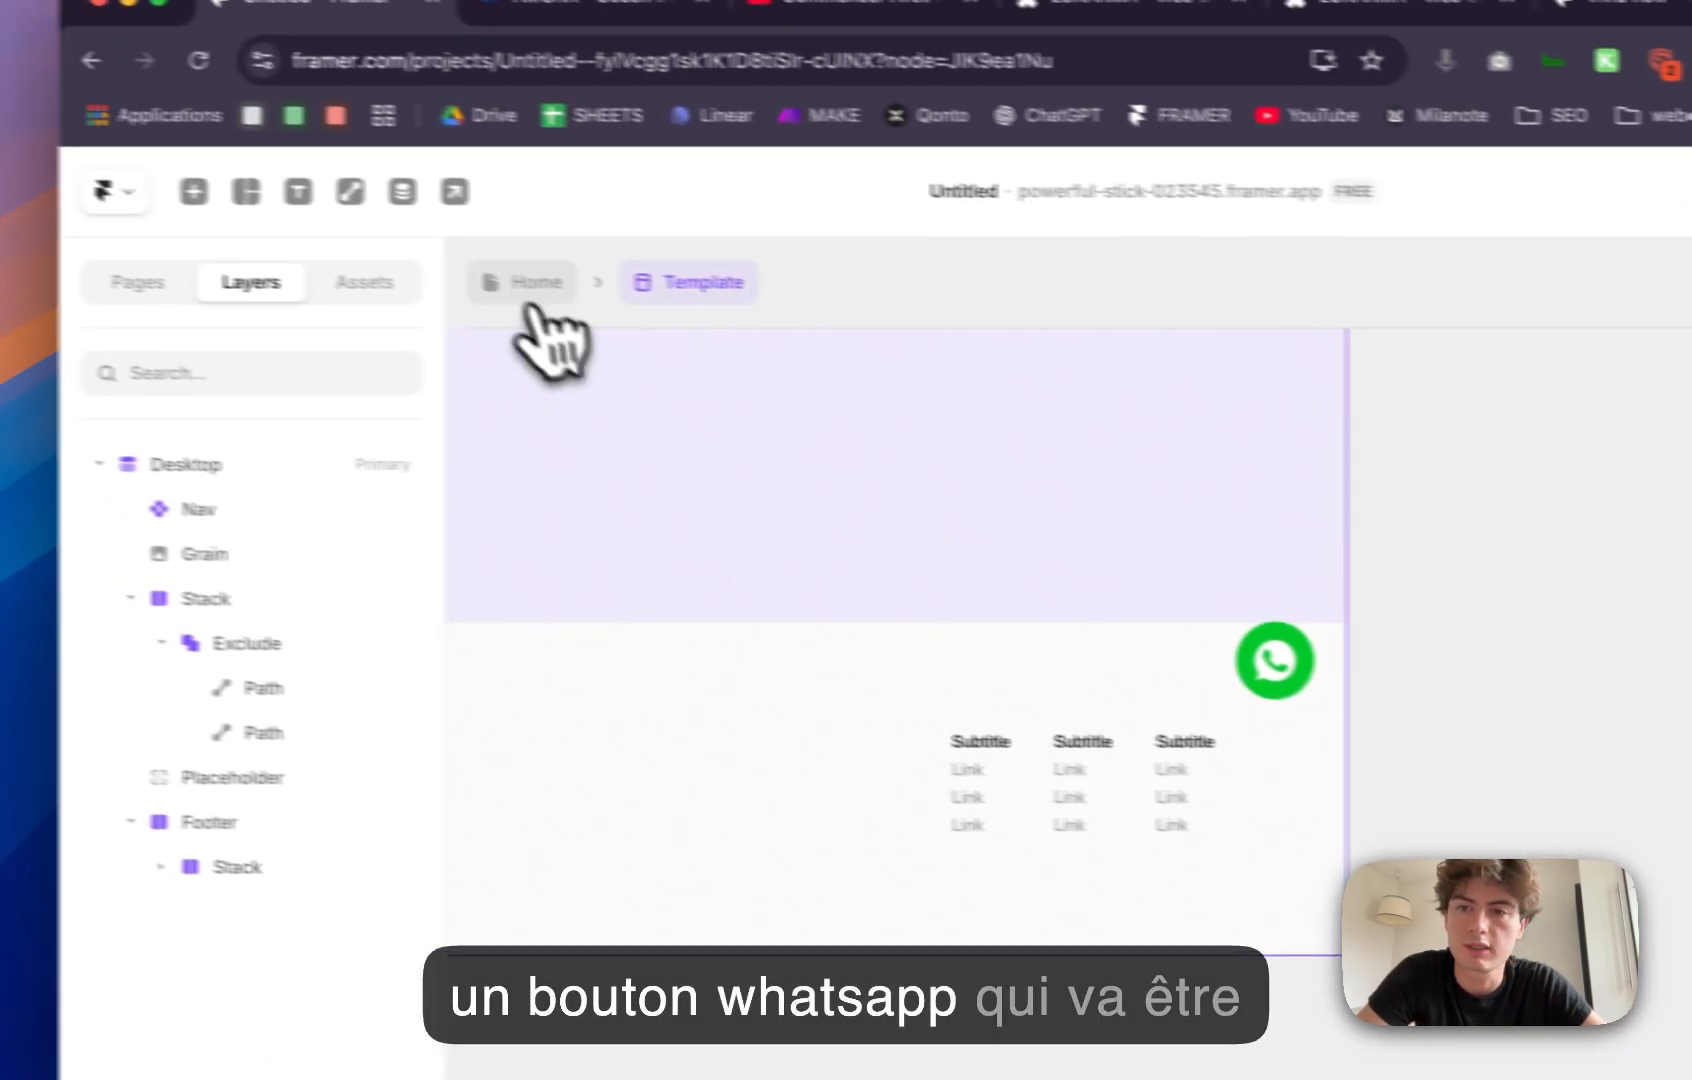
# Step: Return to the Home page and preview the site, checking the WhatsApp button and hero section while scrolling
pyautogui.click(205, 243)
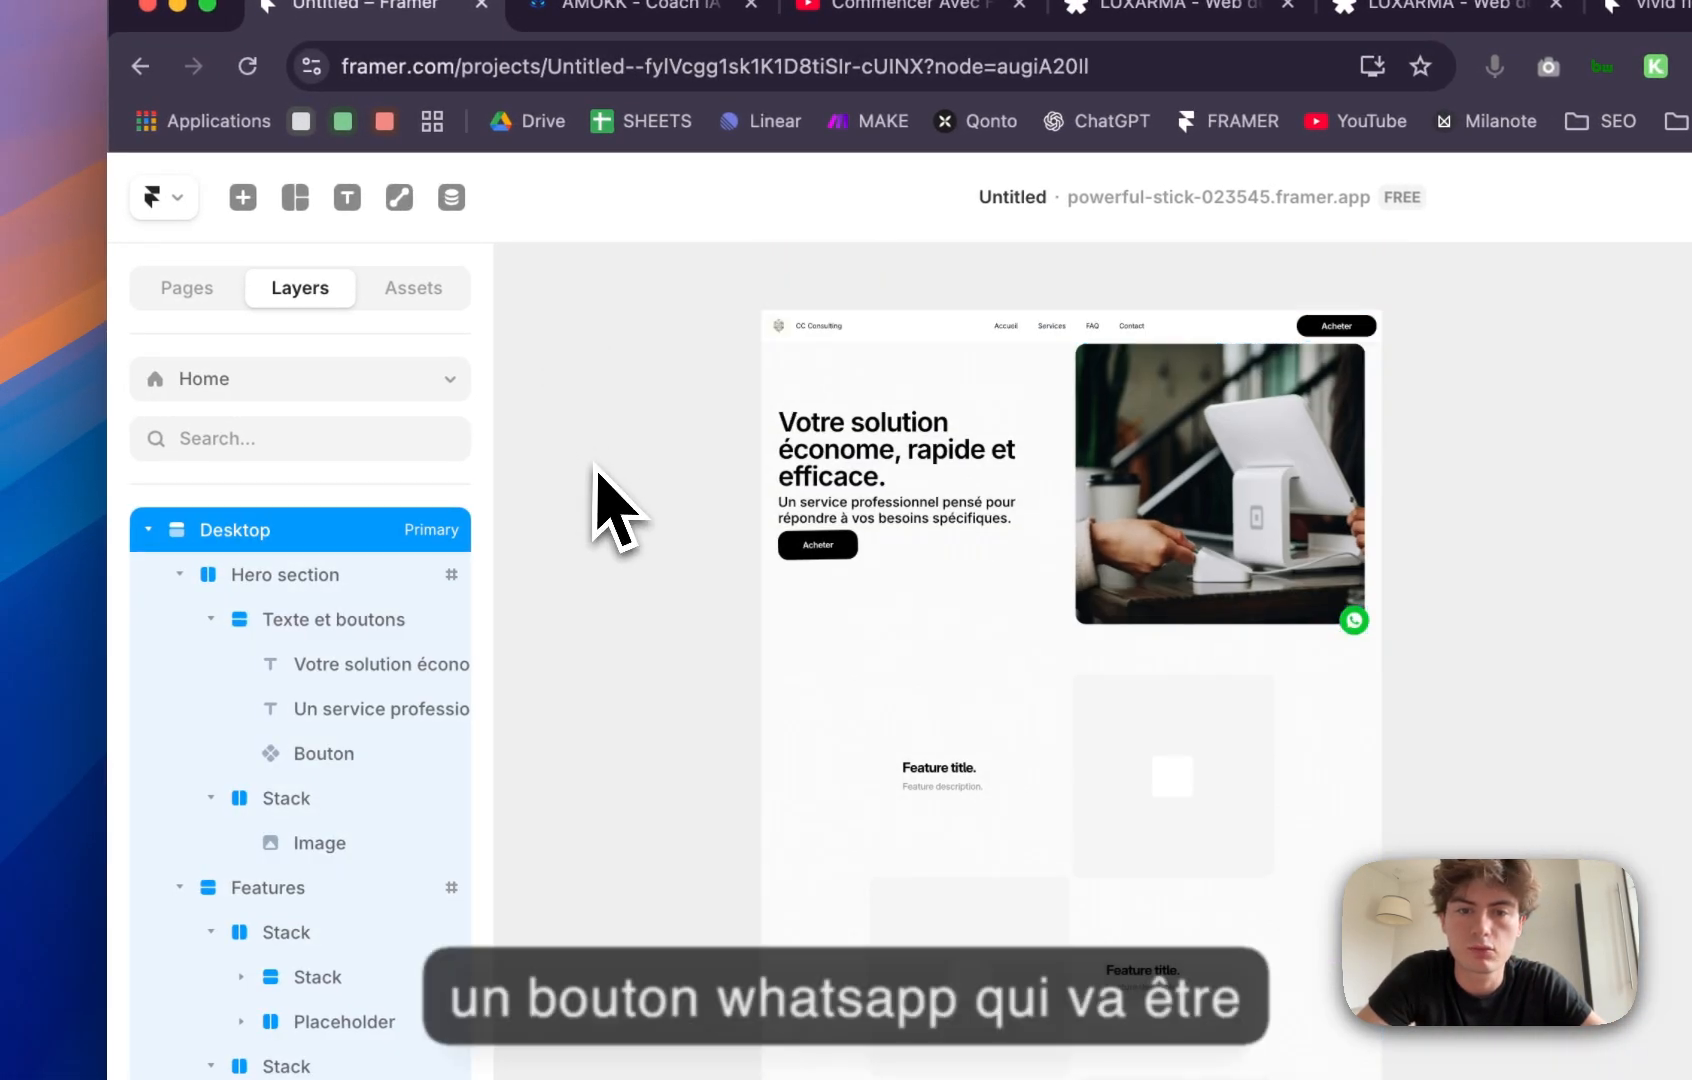
pyautogui.click(779, 412)
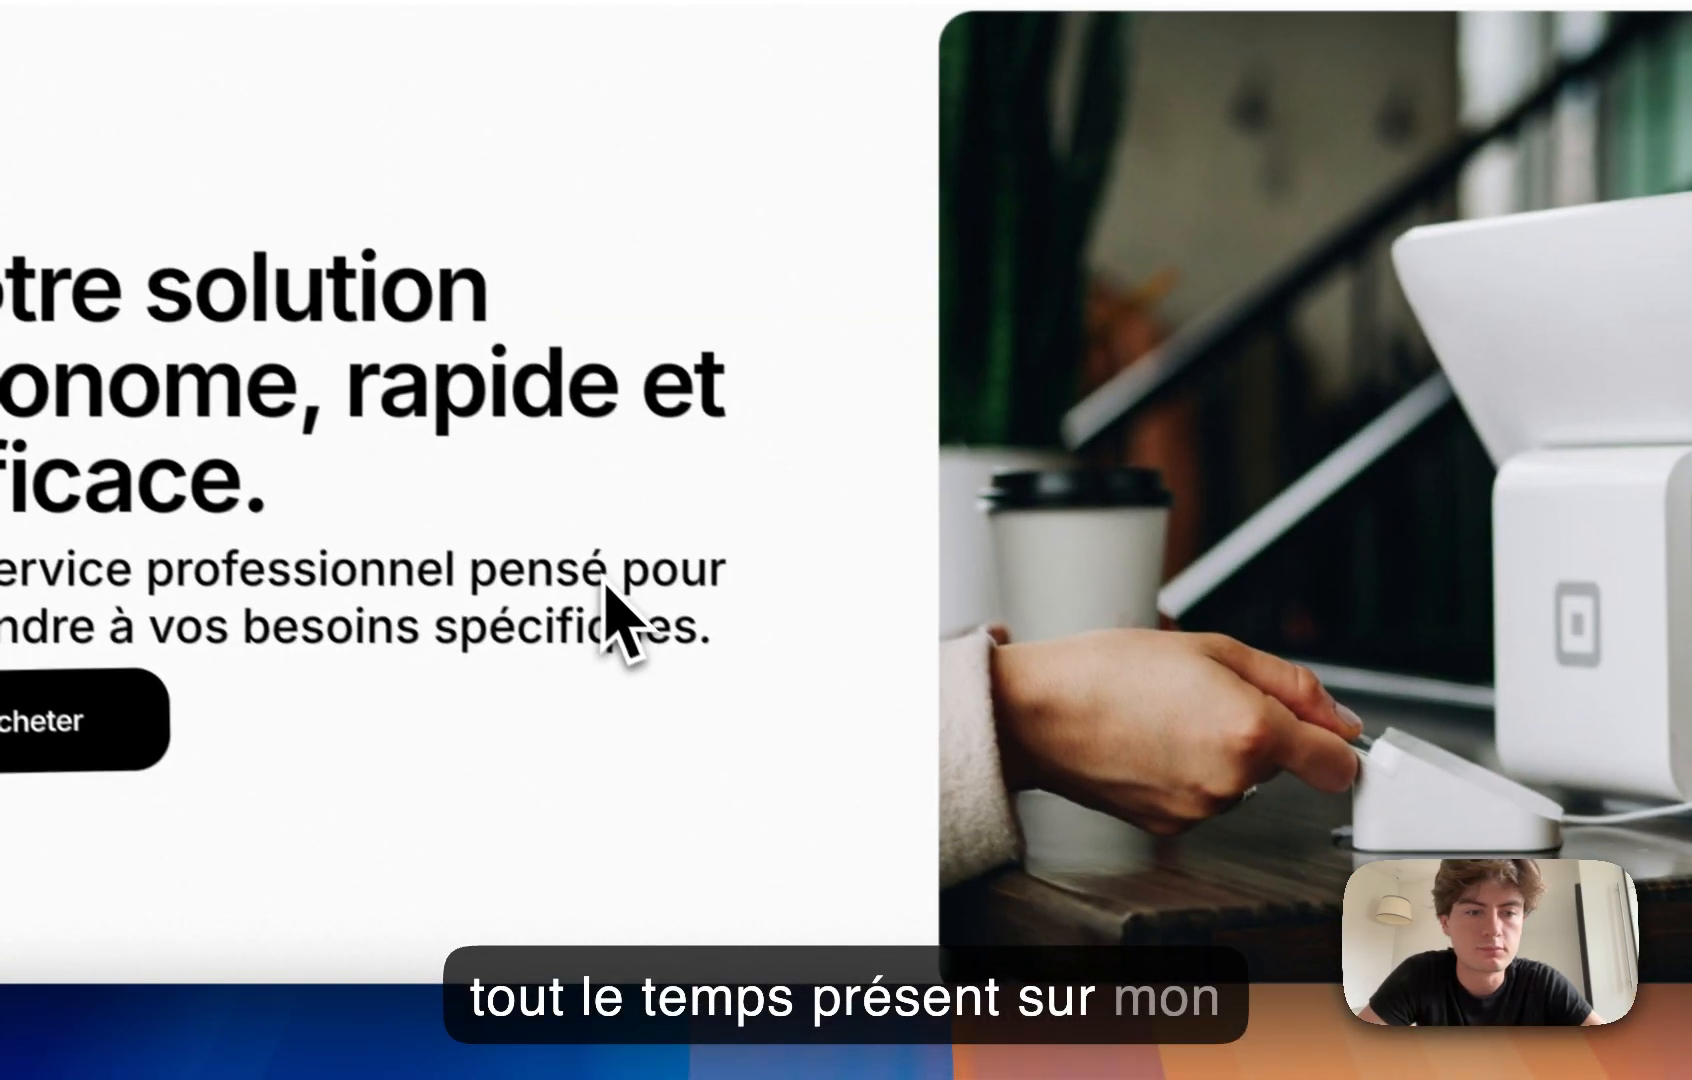
pyautogui.scroll(-10, 597, 580)
pyautogui.scroll(-3, 592, 572)
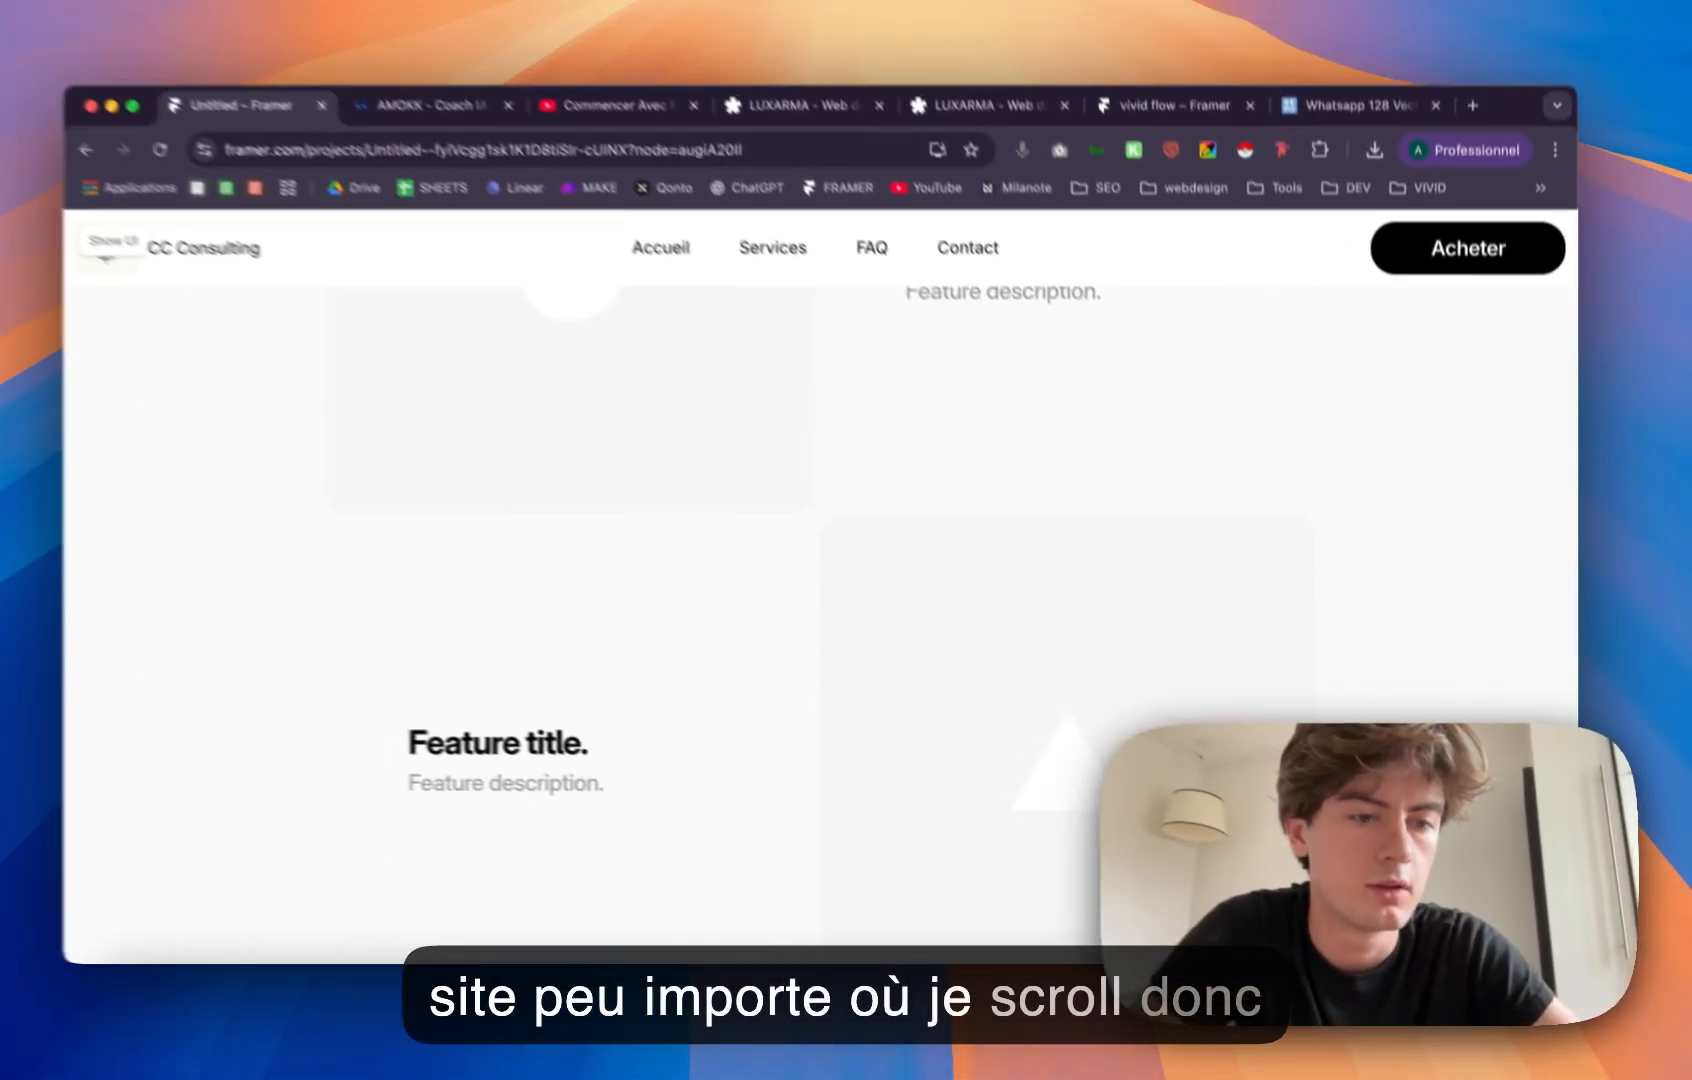
pyautogui.scroll(10, 1284, 699)
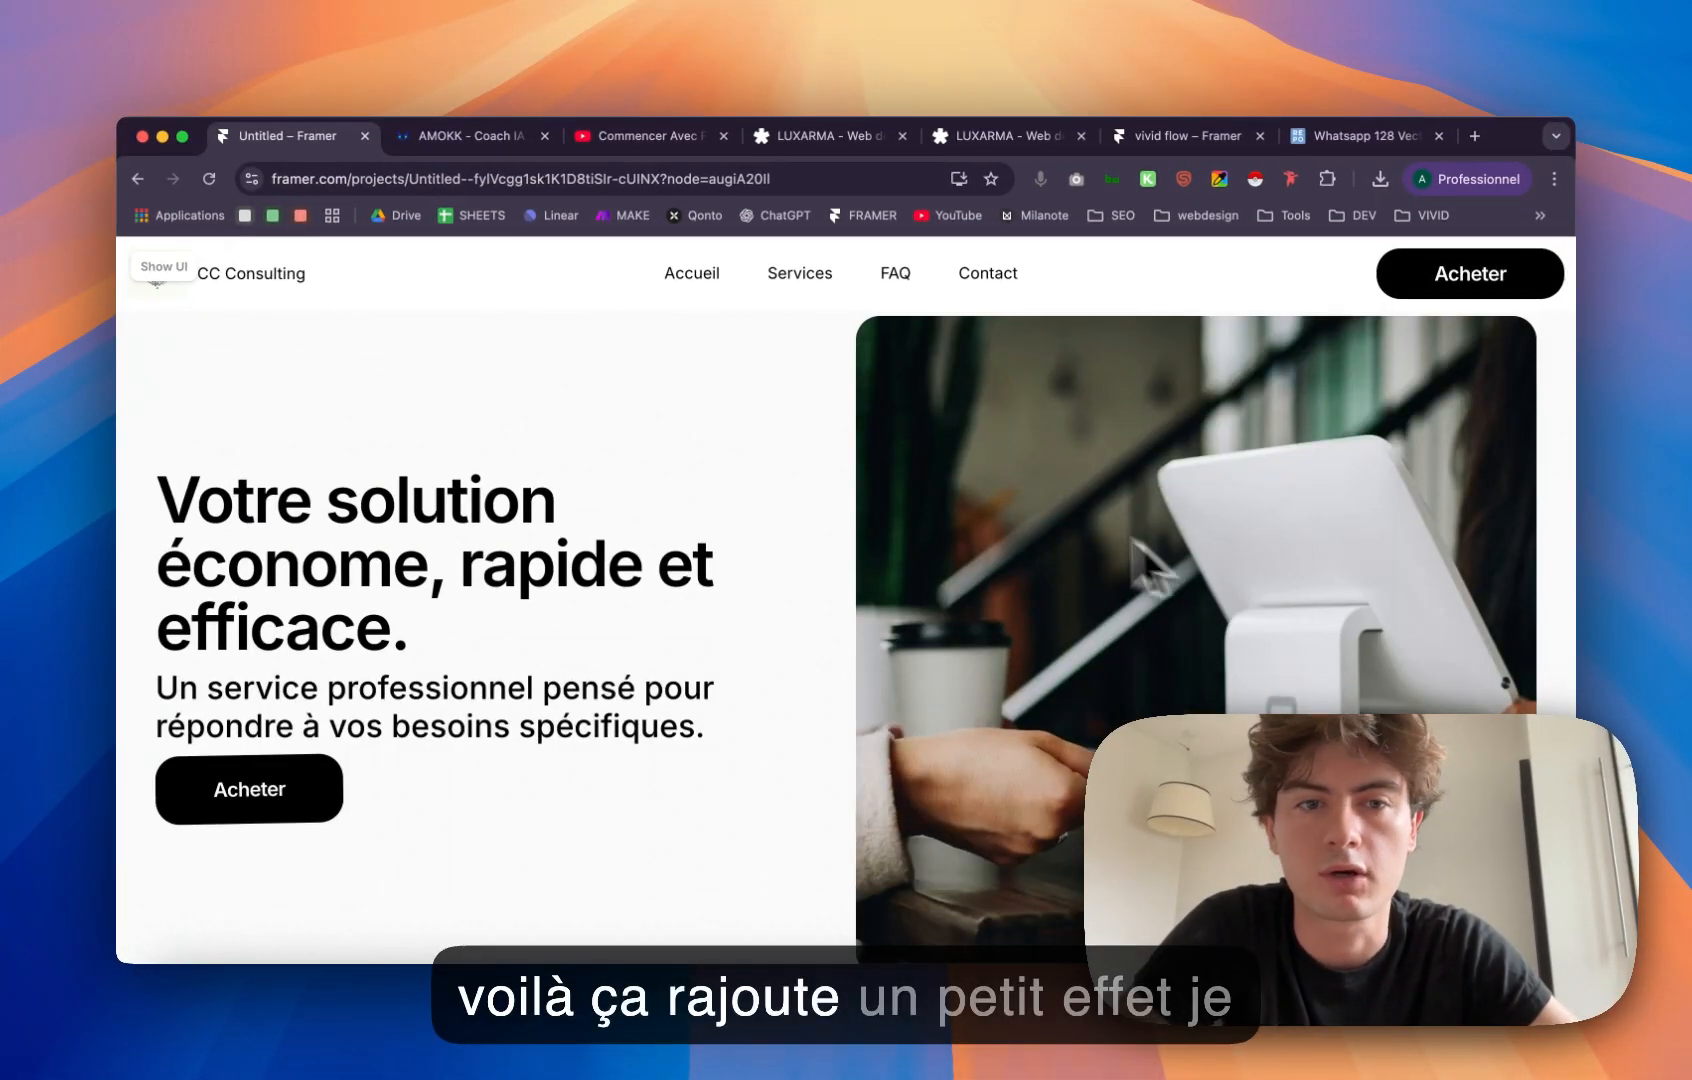
pyautogui.scroll(-1, 865, 615)
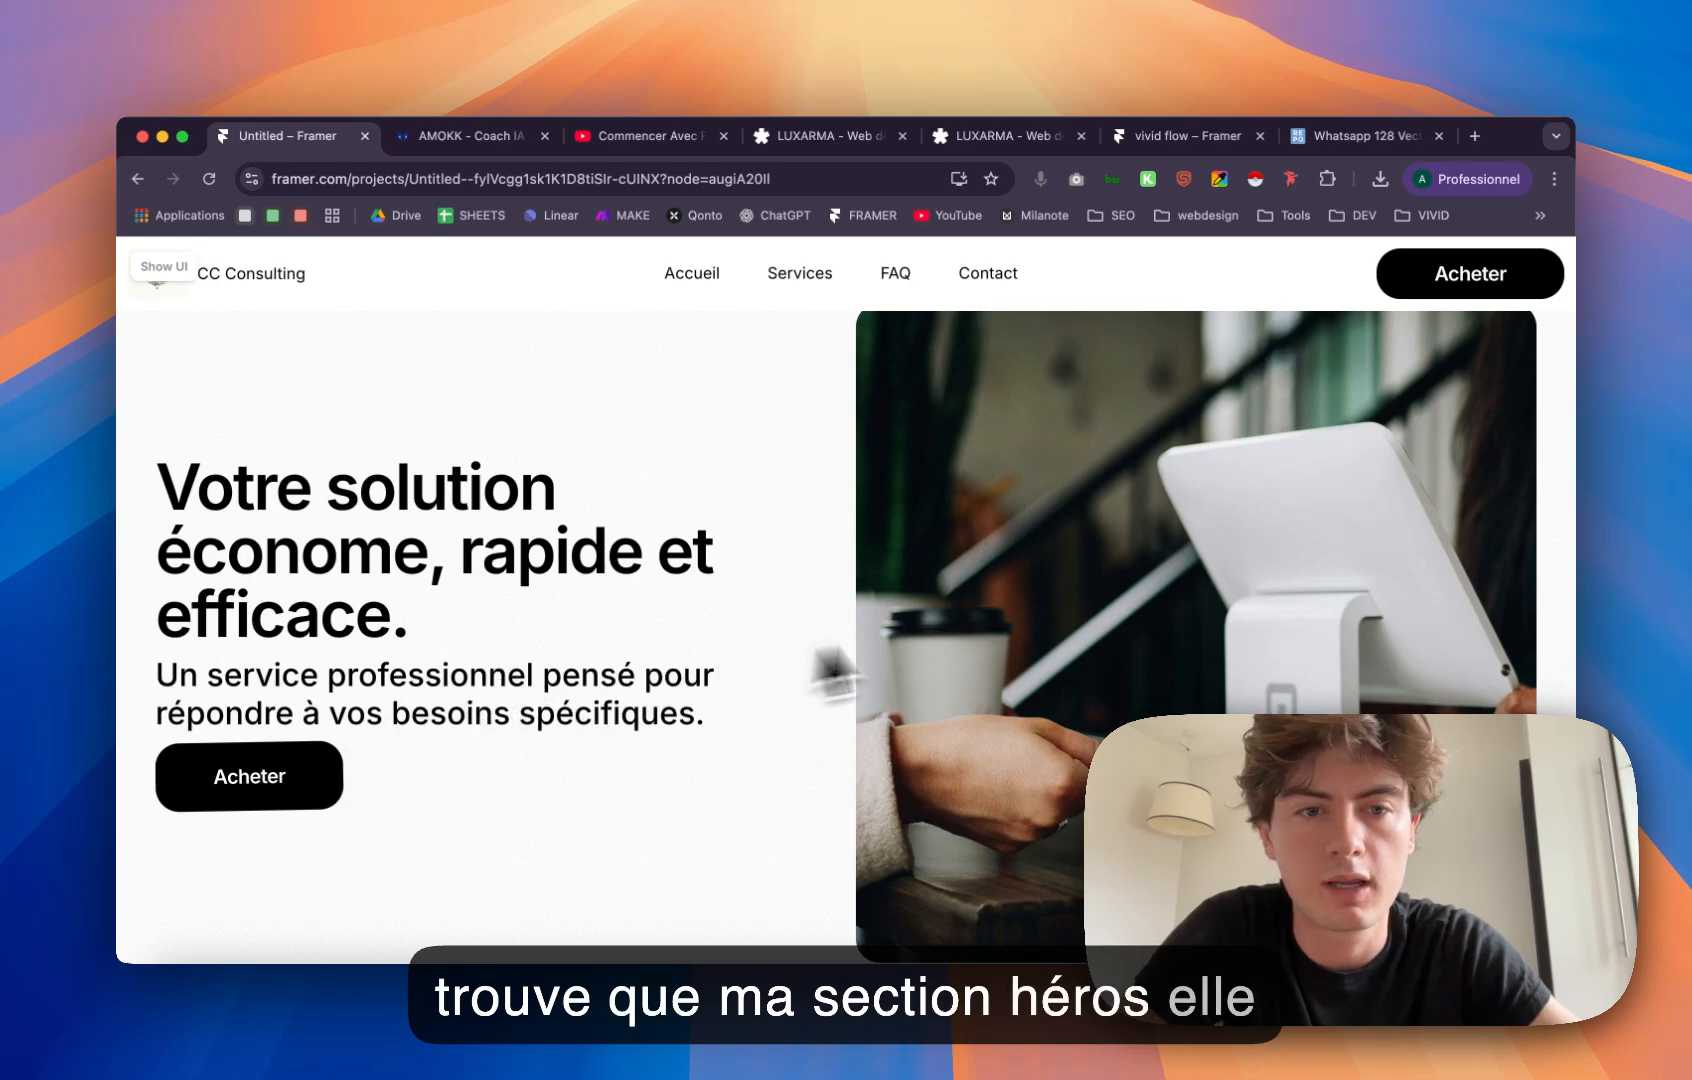
pyautogui.press('Escape')
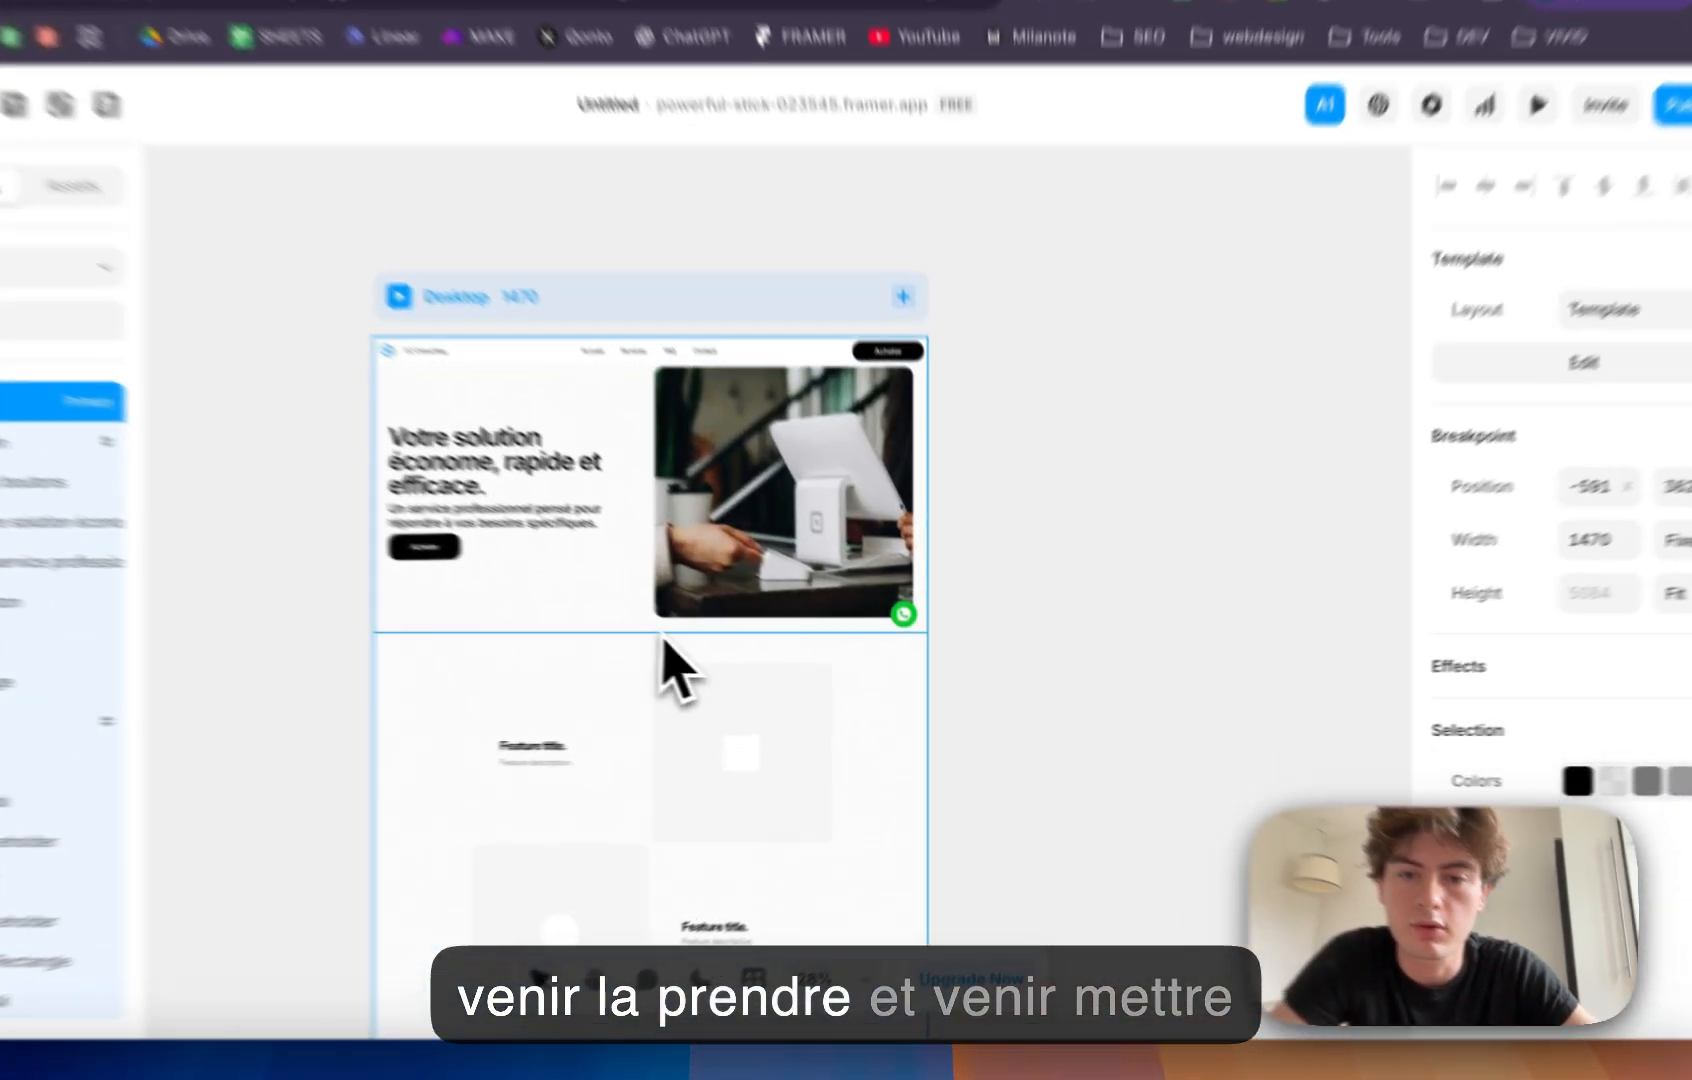
# Step: Set the Hero section's height to Viewport at 100vh and preview the page
pyautogui.click(760, 657)
pyautogui.click(1525, 605)
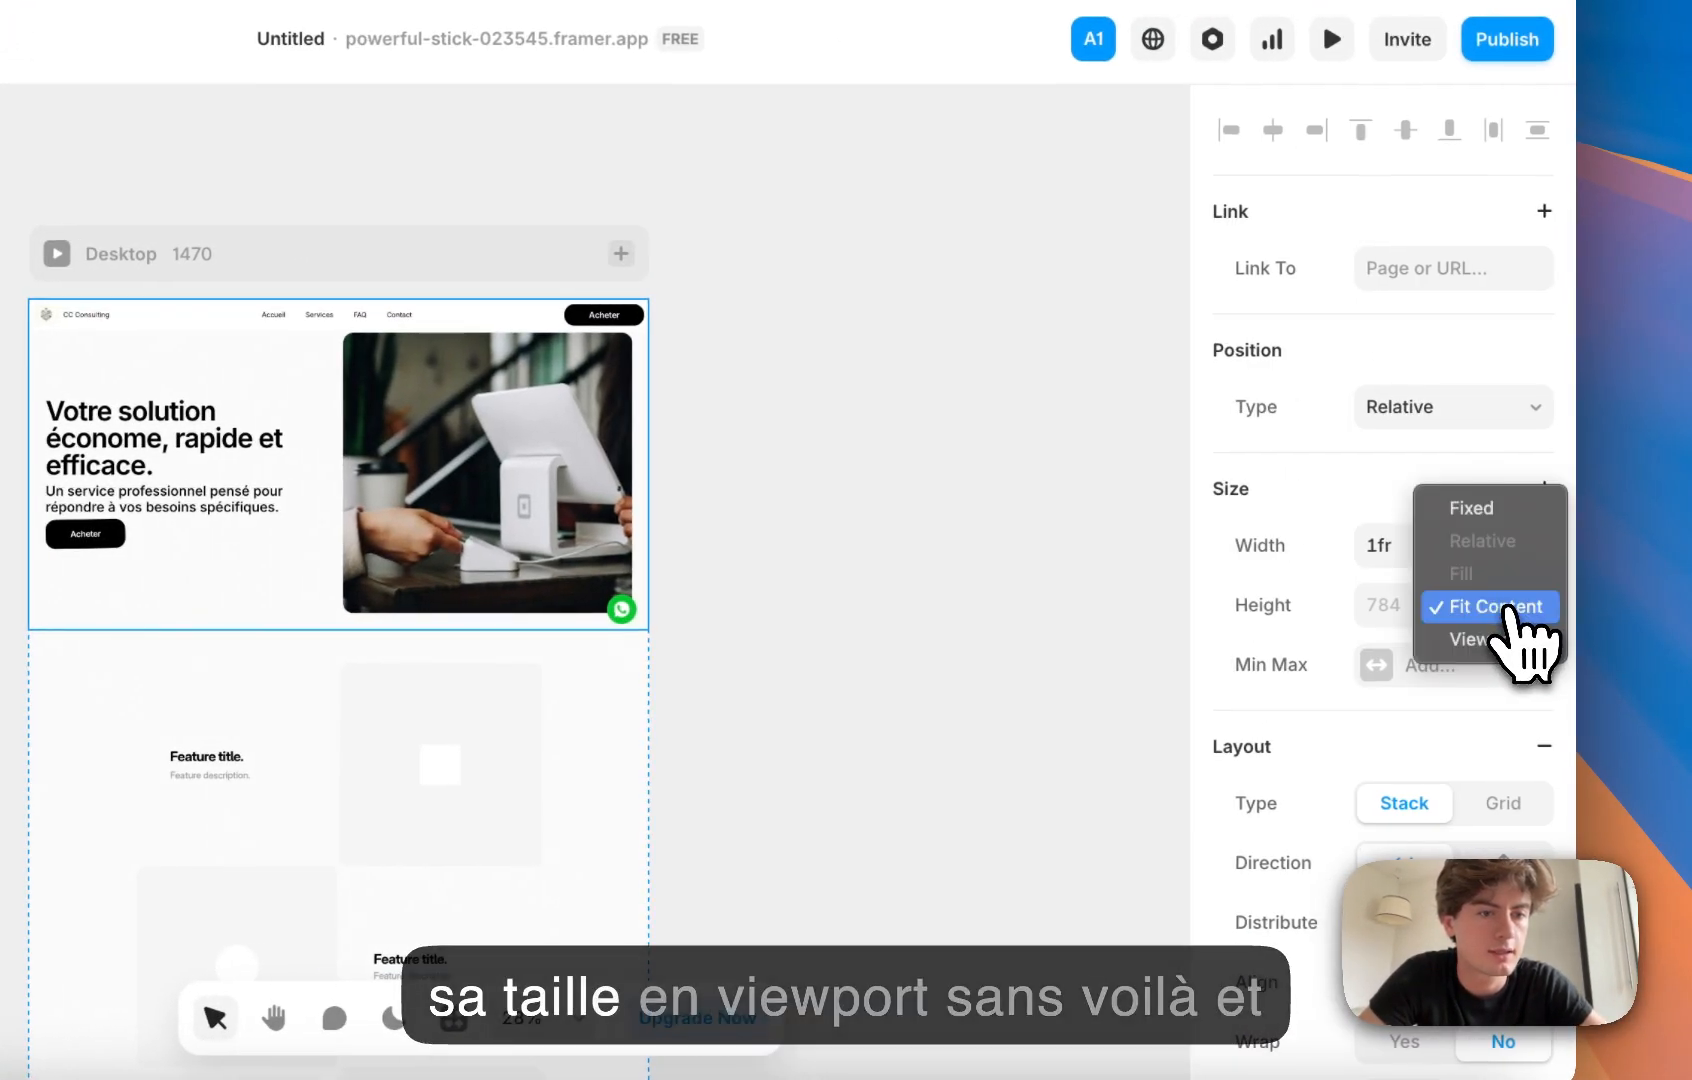
pyautogui.click(1478, 636)
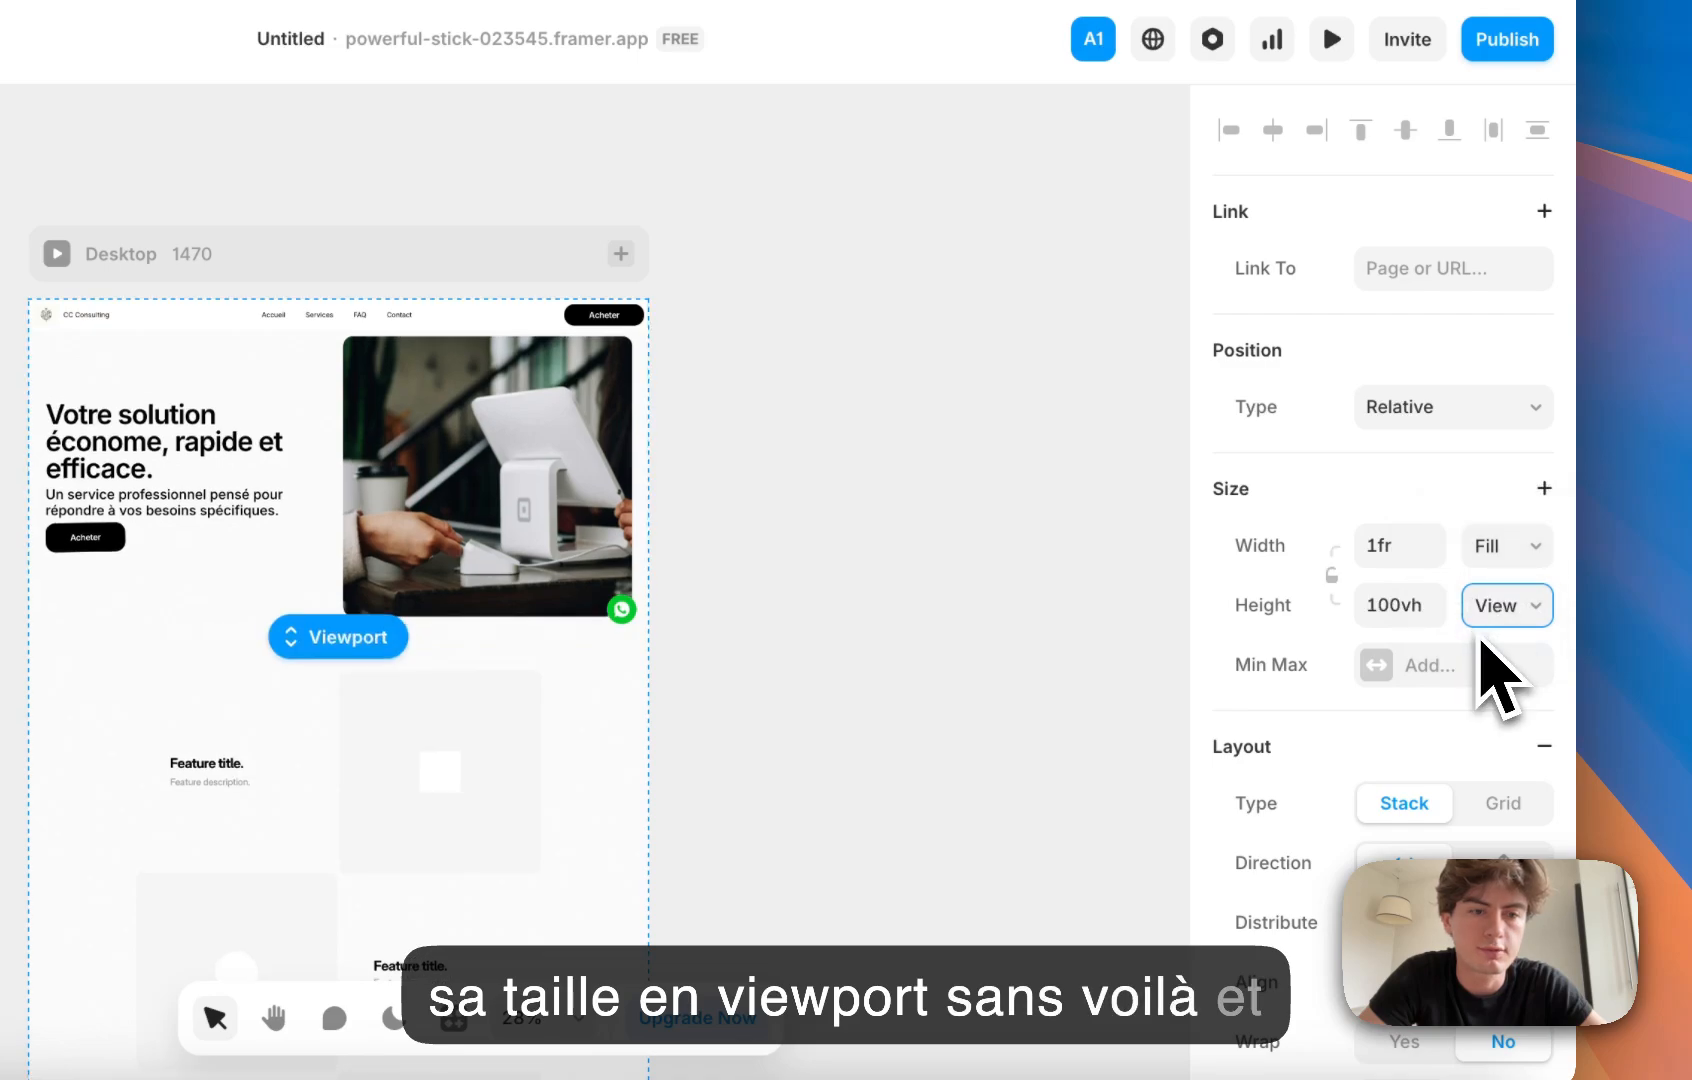
pyautogui.press('super+p')
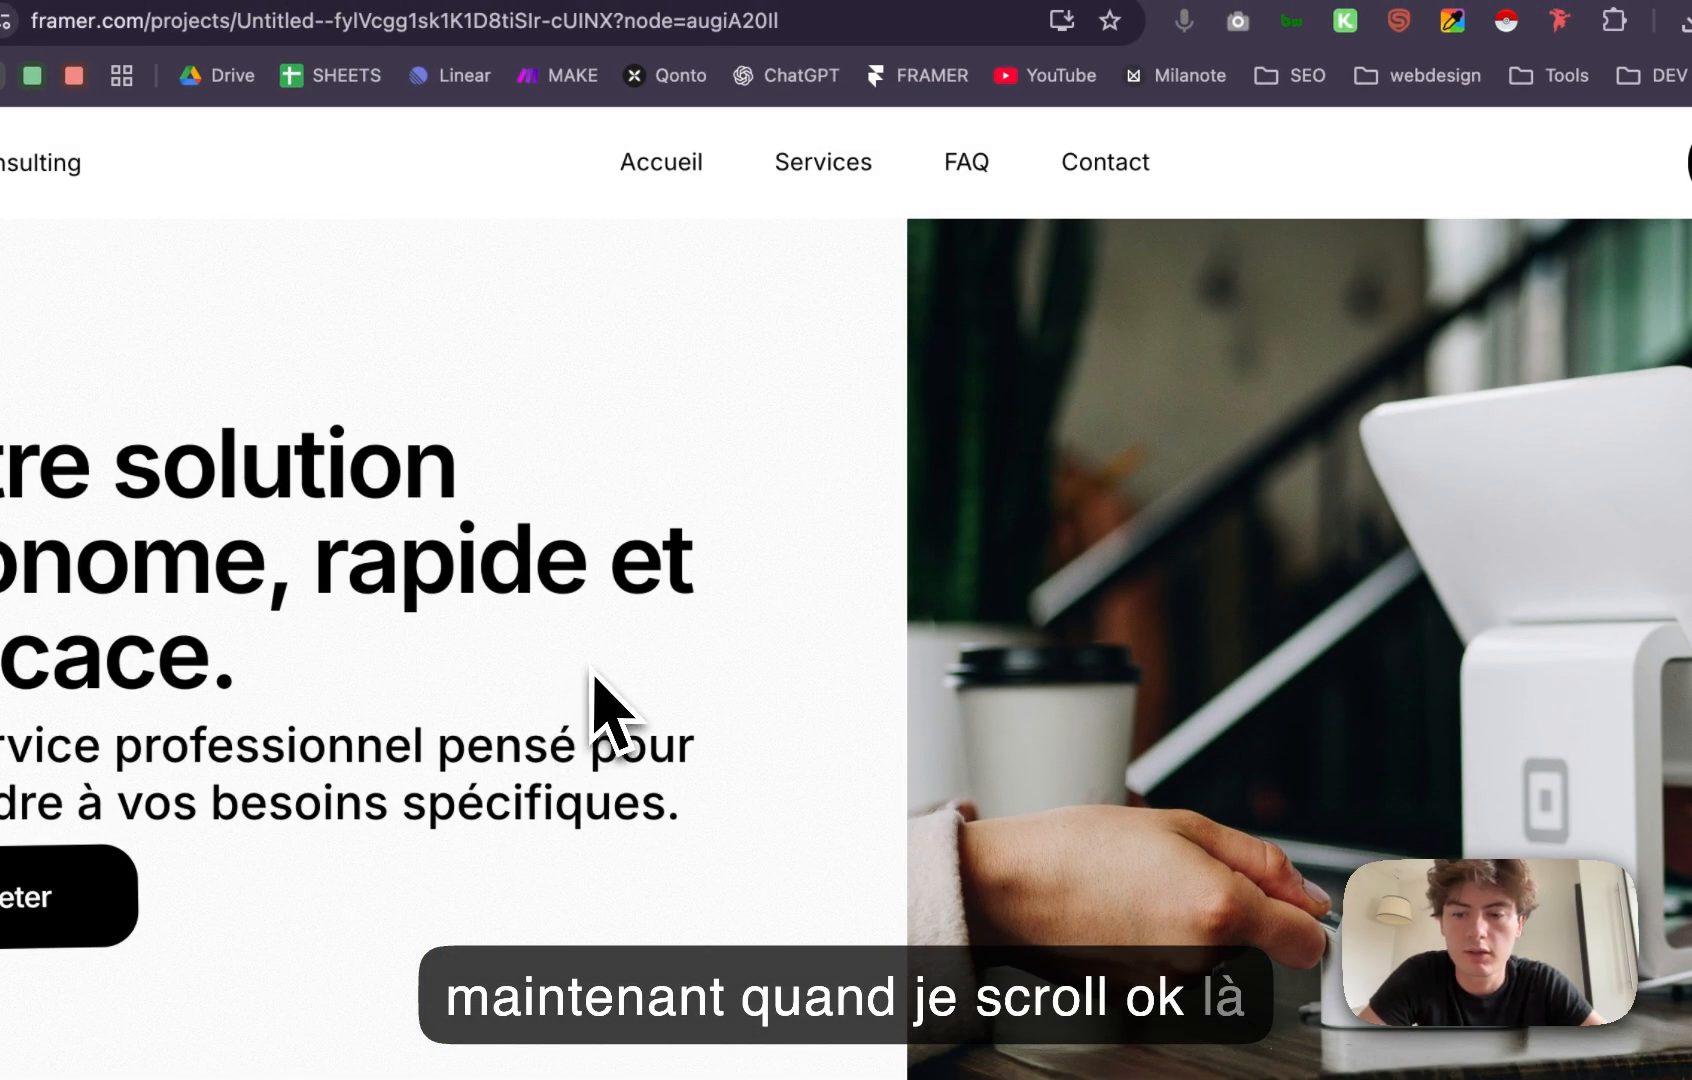
pyautogui.press('Escape')
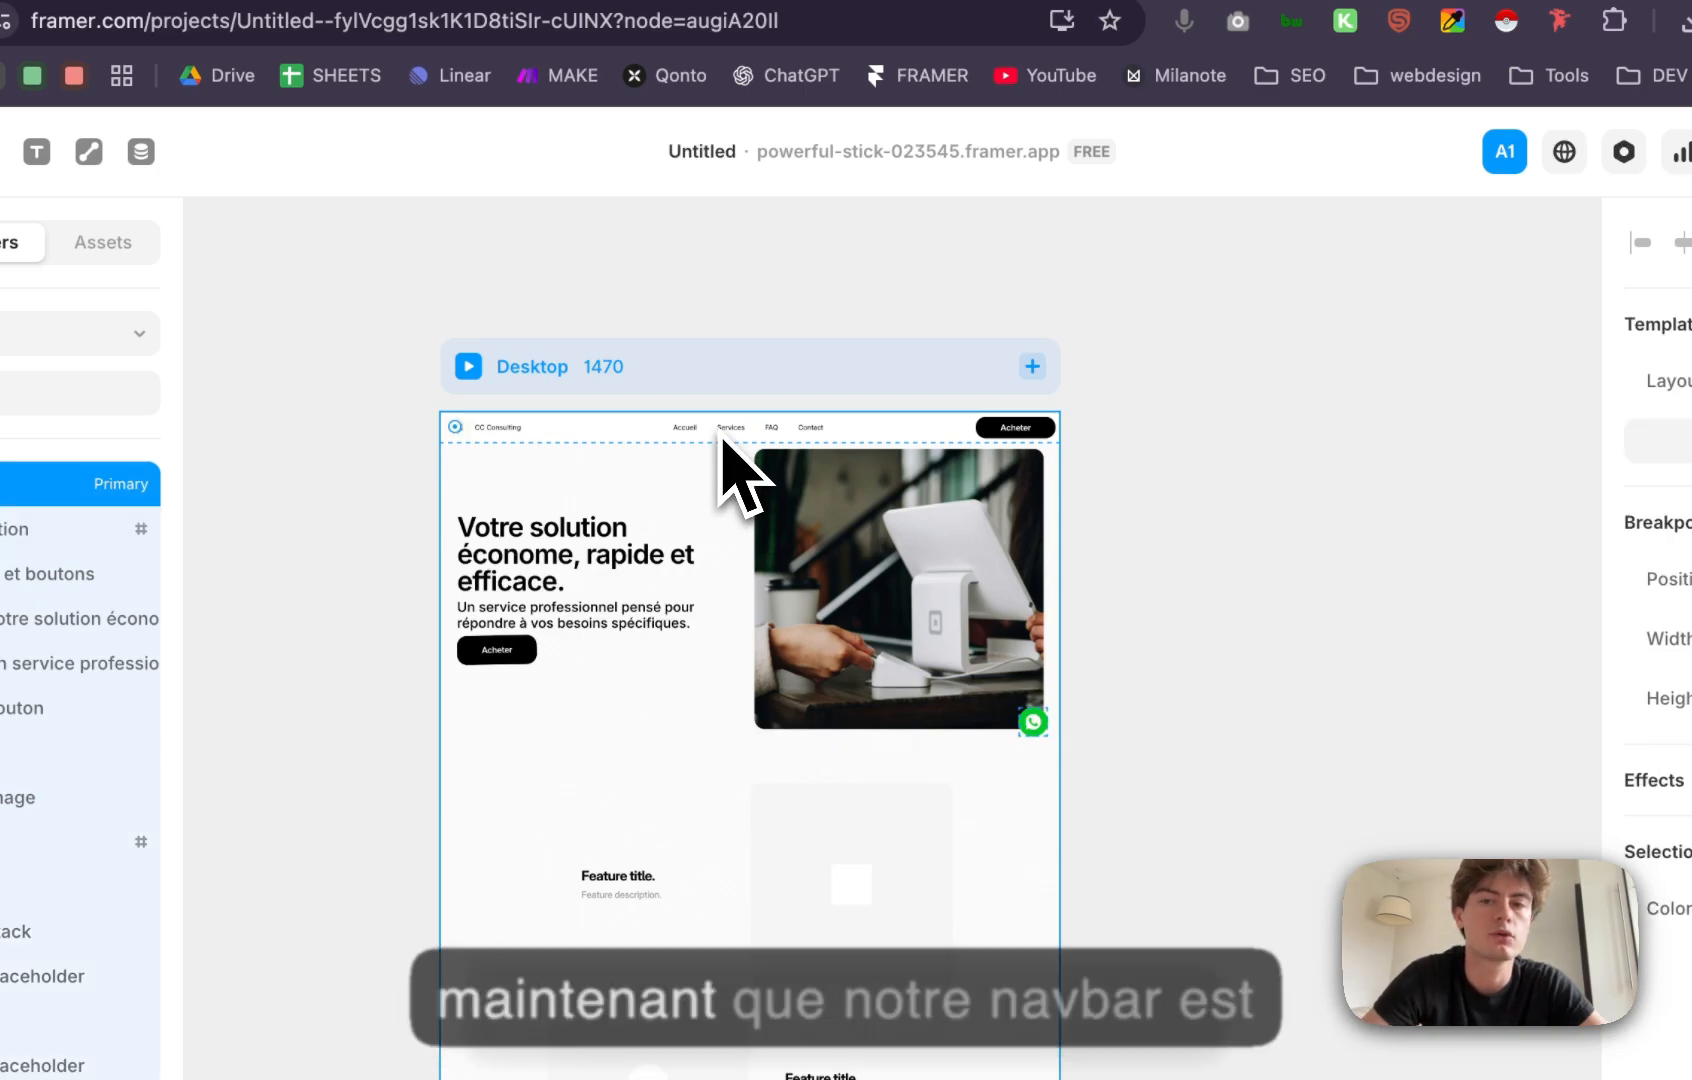
# Step: Check the Nav component's size in the page template and return to the Home page's Hero section
pyautogui.doubleClick(720, 437)
pyautogui.click(782, 402)
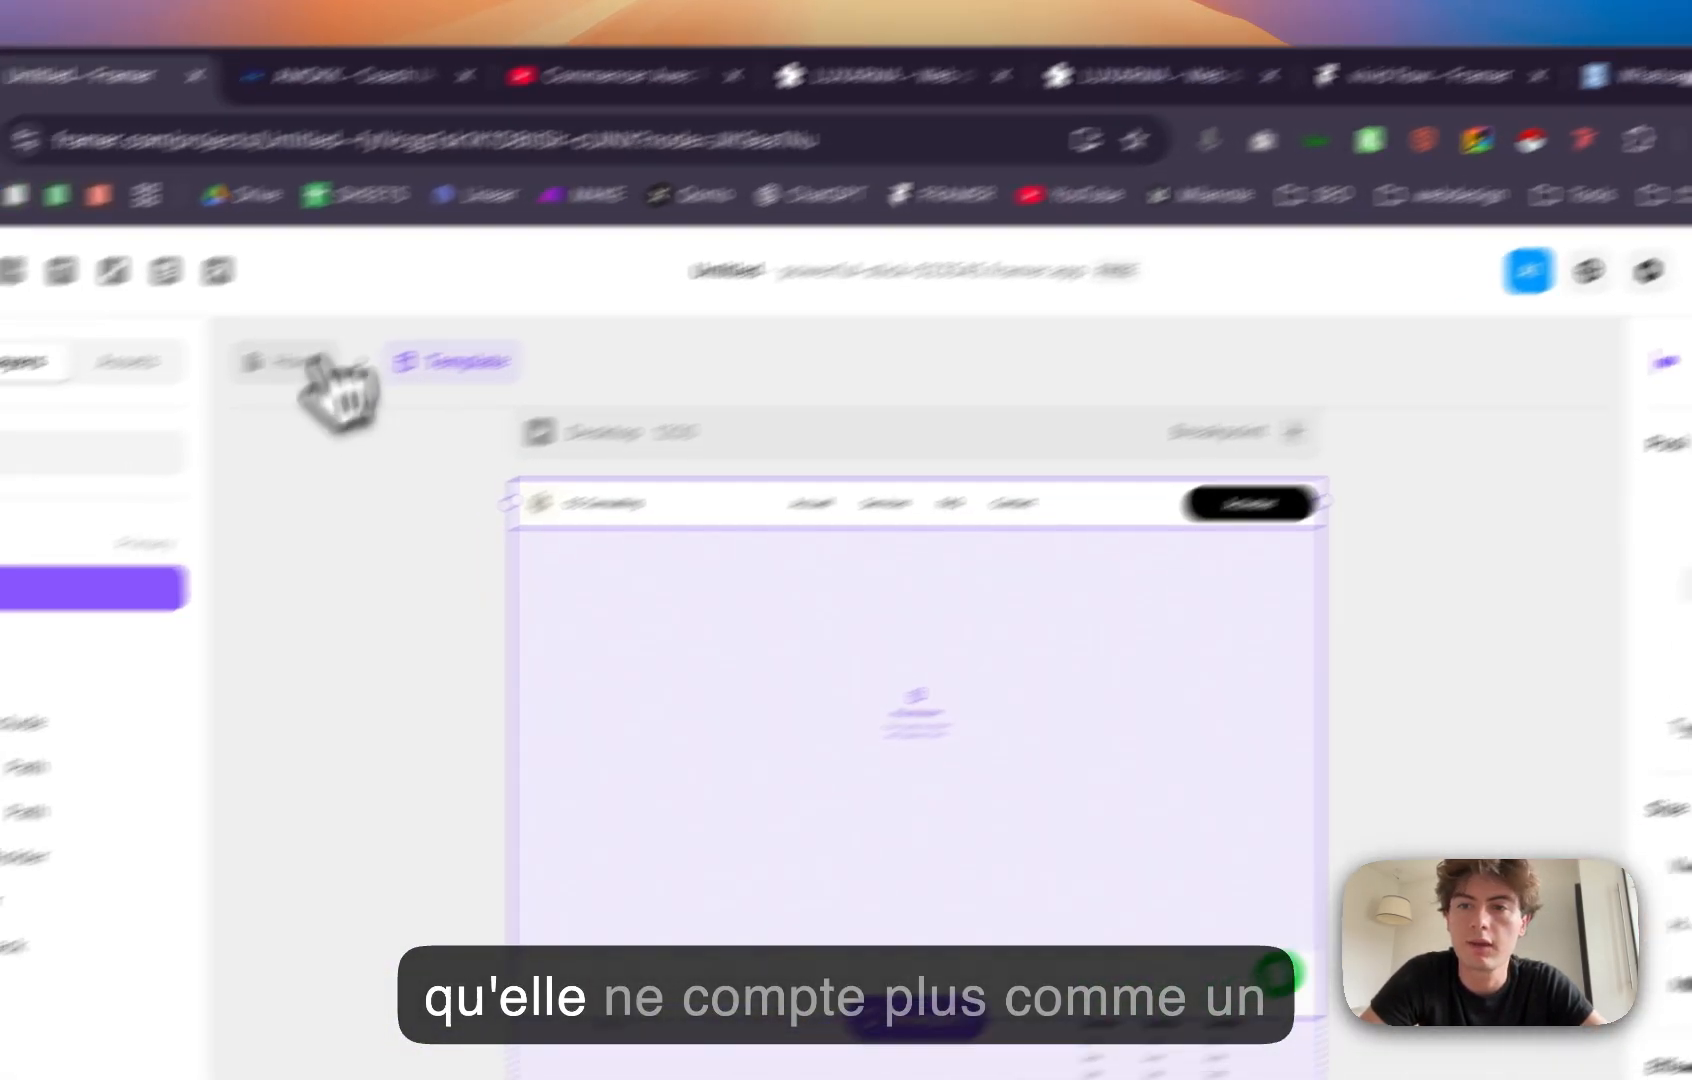
pyautogui.click(322, 366)
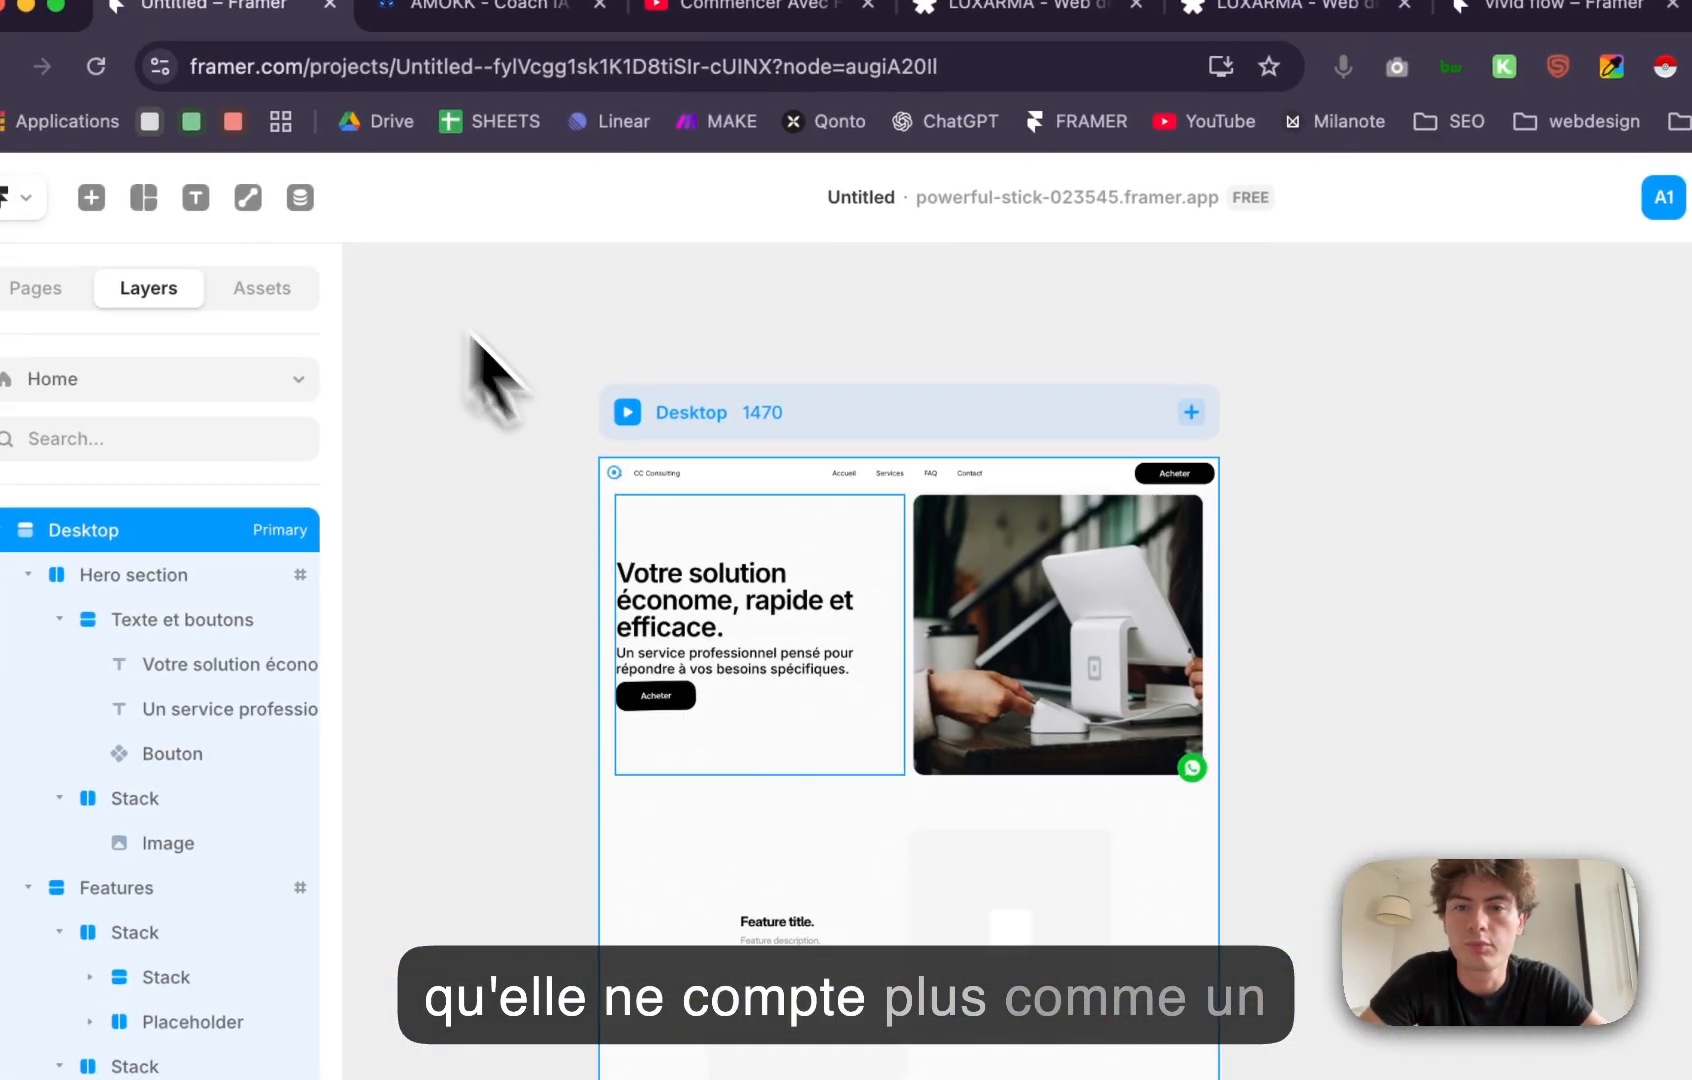
pyautogui.click(615, 525)
pyautogui.scroll(3, 616, 528)
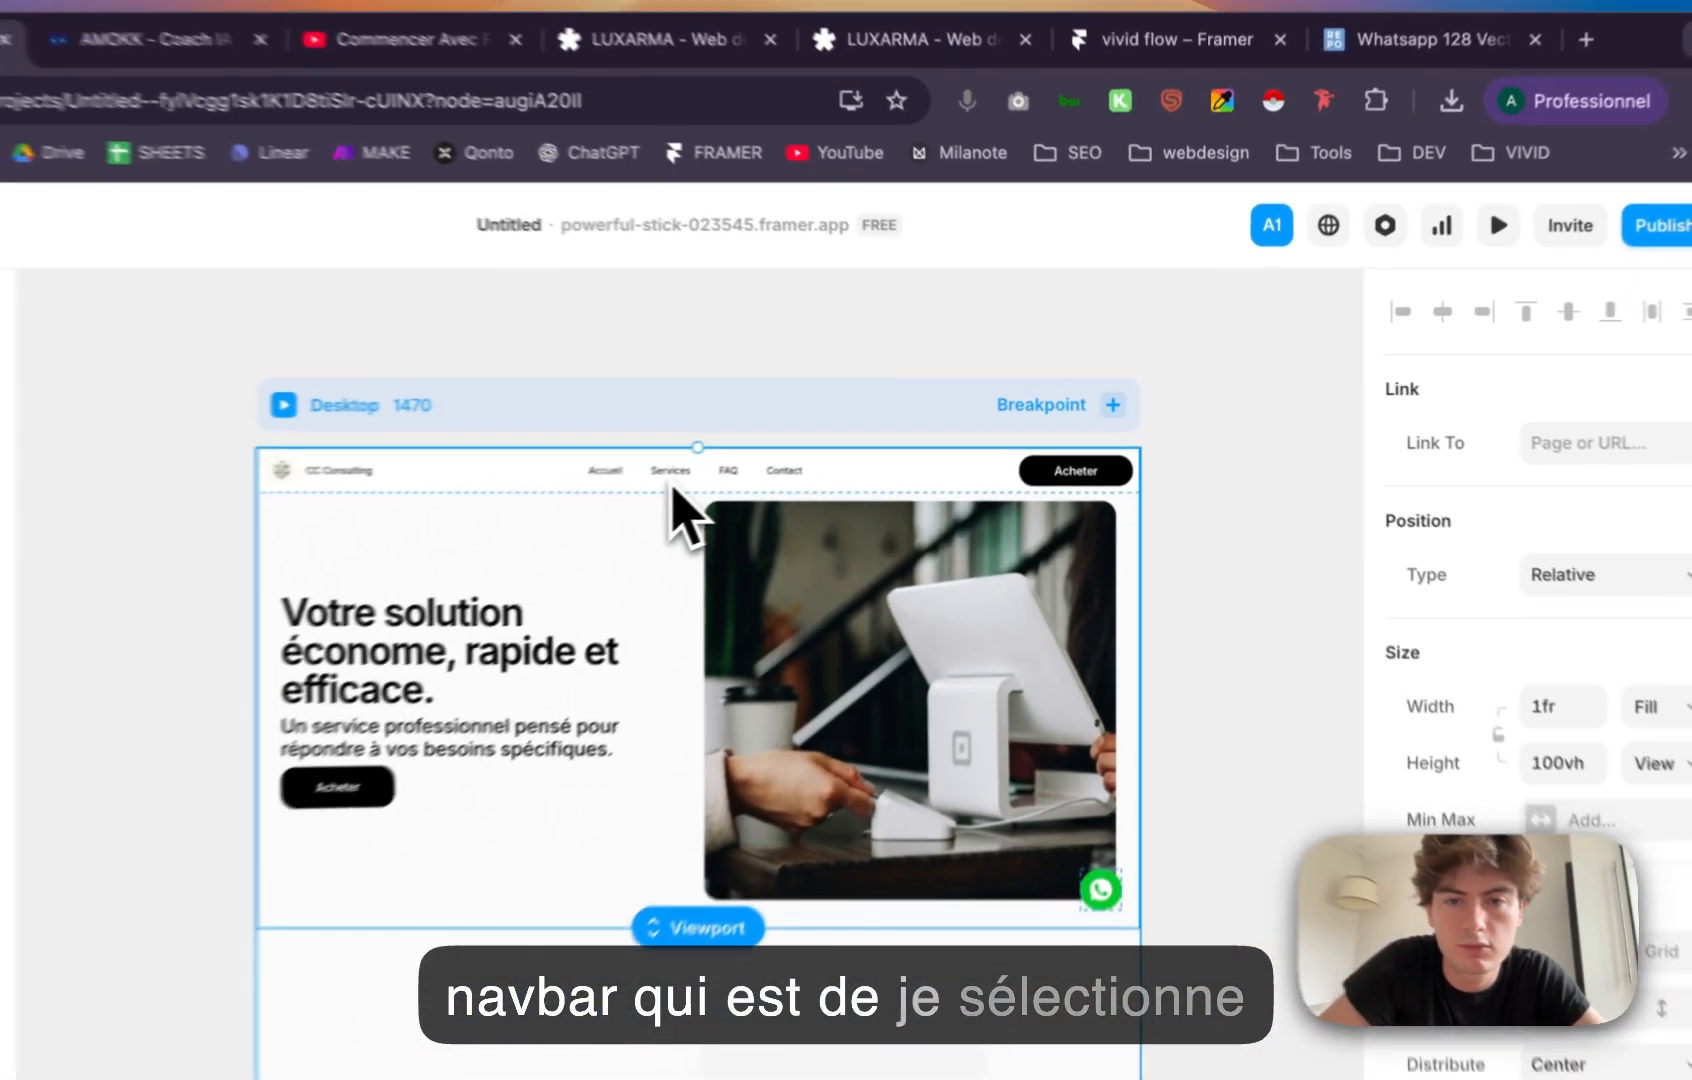
pyautogui.doubleClick(826, 438)
pyautogui.click(820, 429)
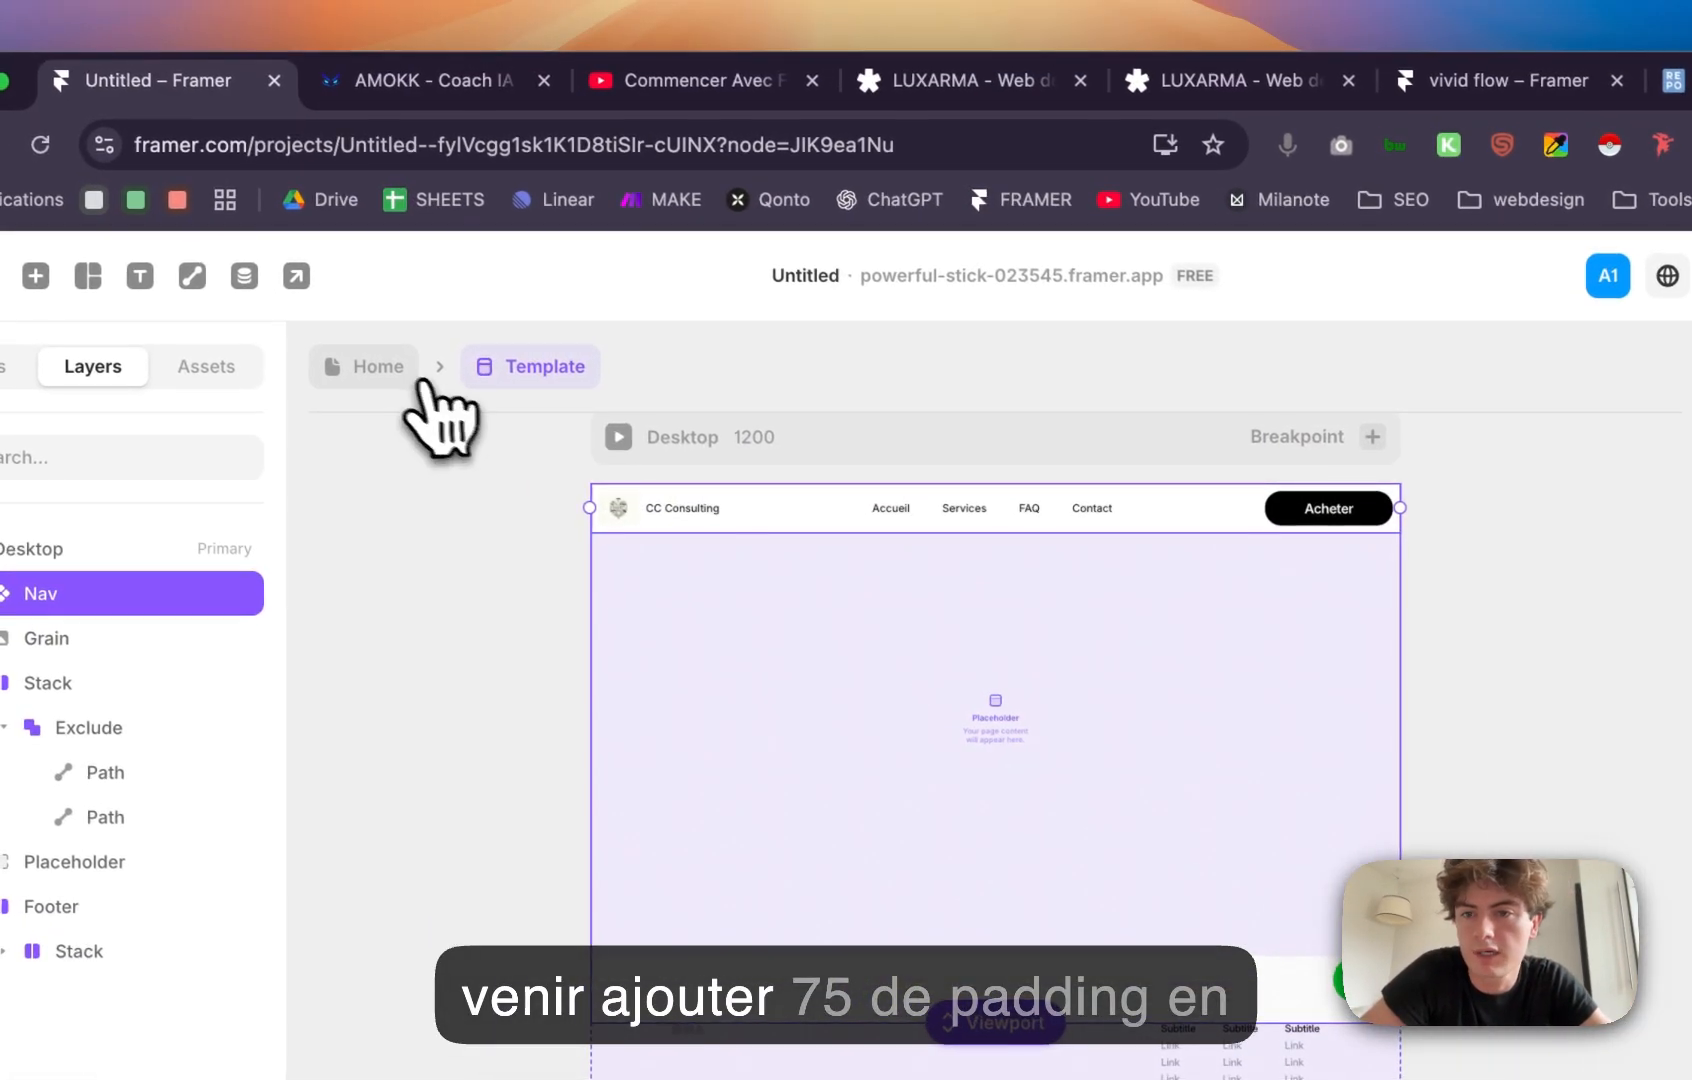
pyautogui.click(425, 385)
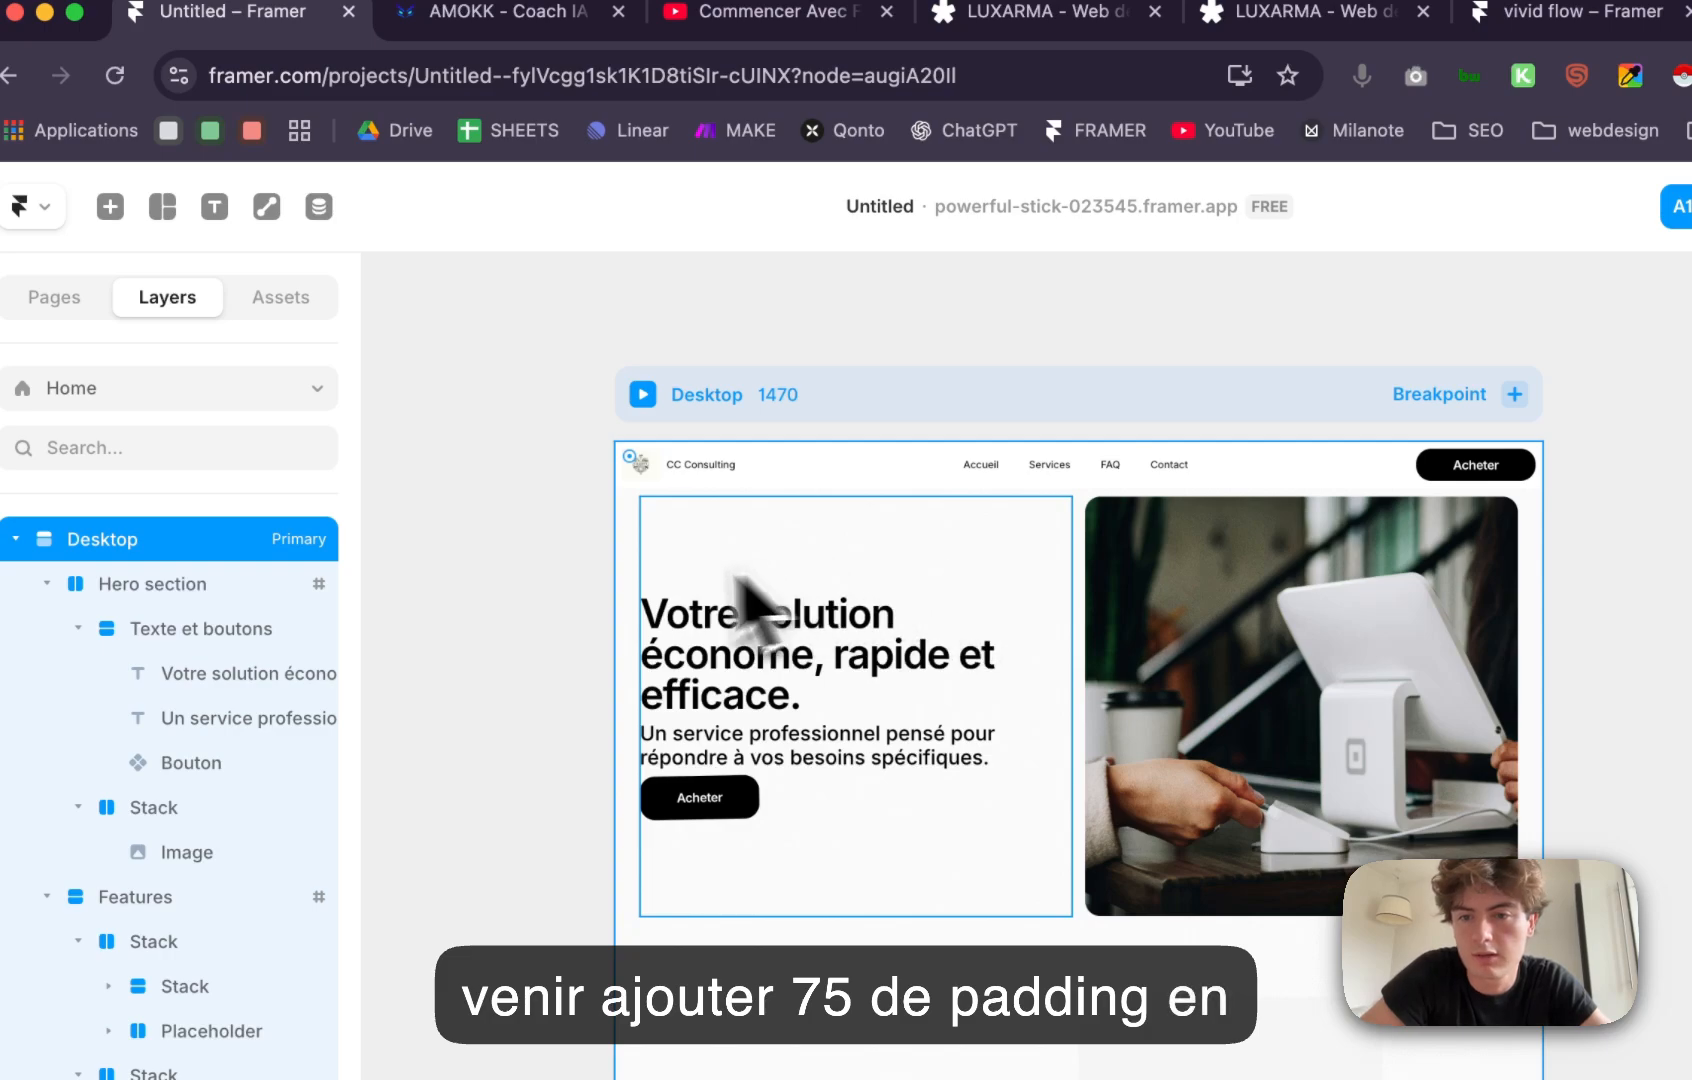
pyautogui.click(624, 585)
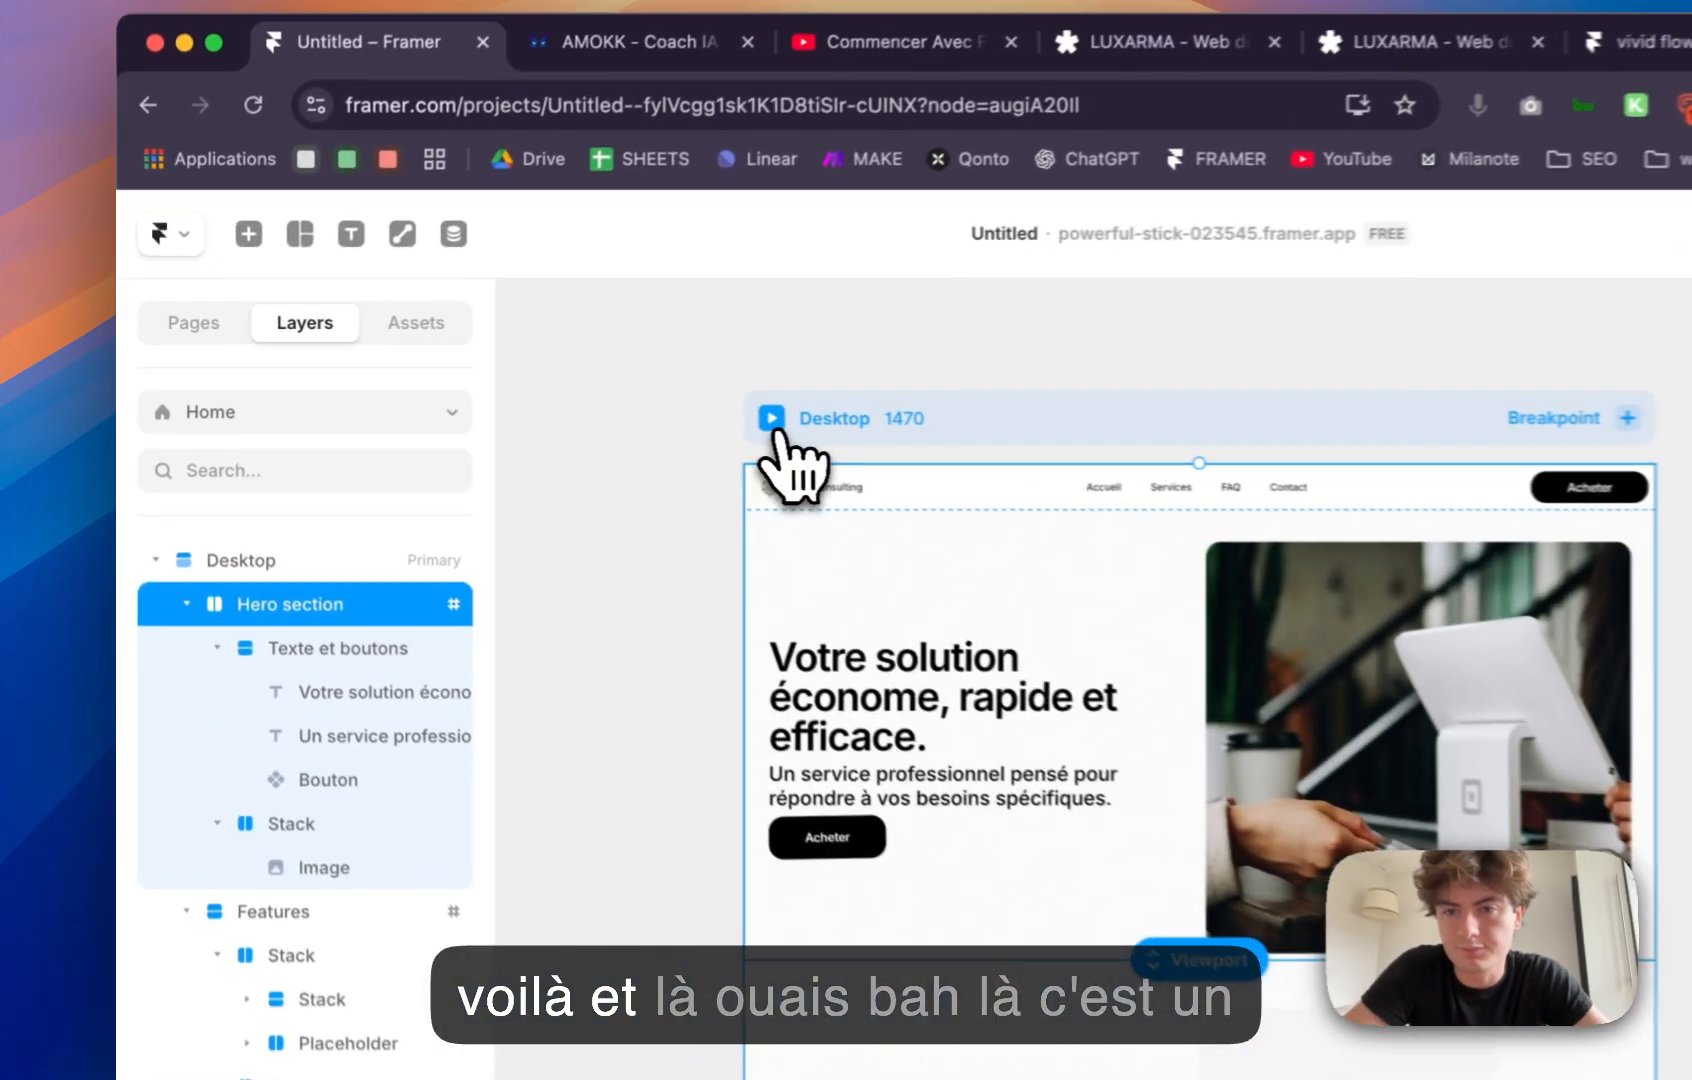
# Step: Preview the Home page in fullscreen and check the hero section's spacing below the navbar while scrolling
pyautogui.click(561, 391)
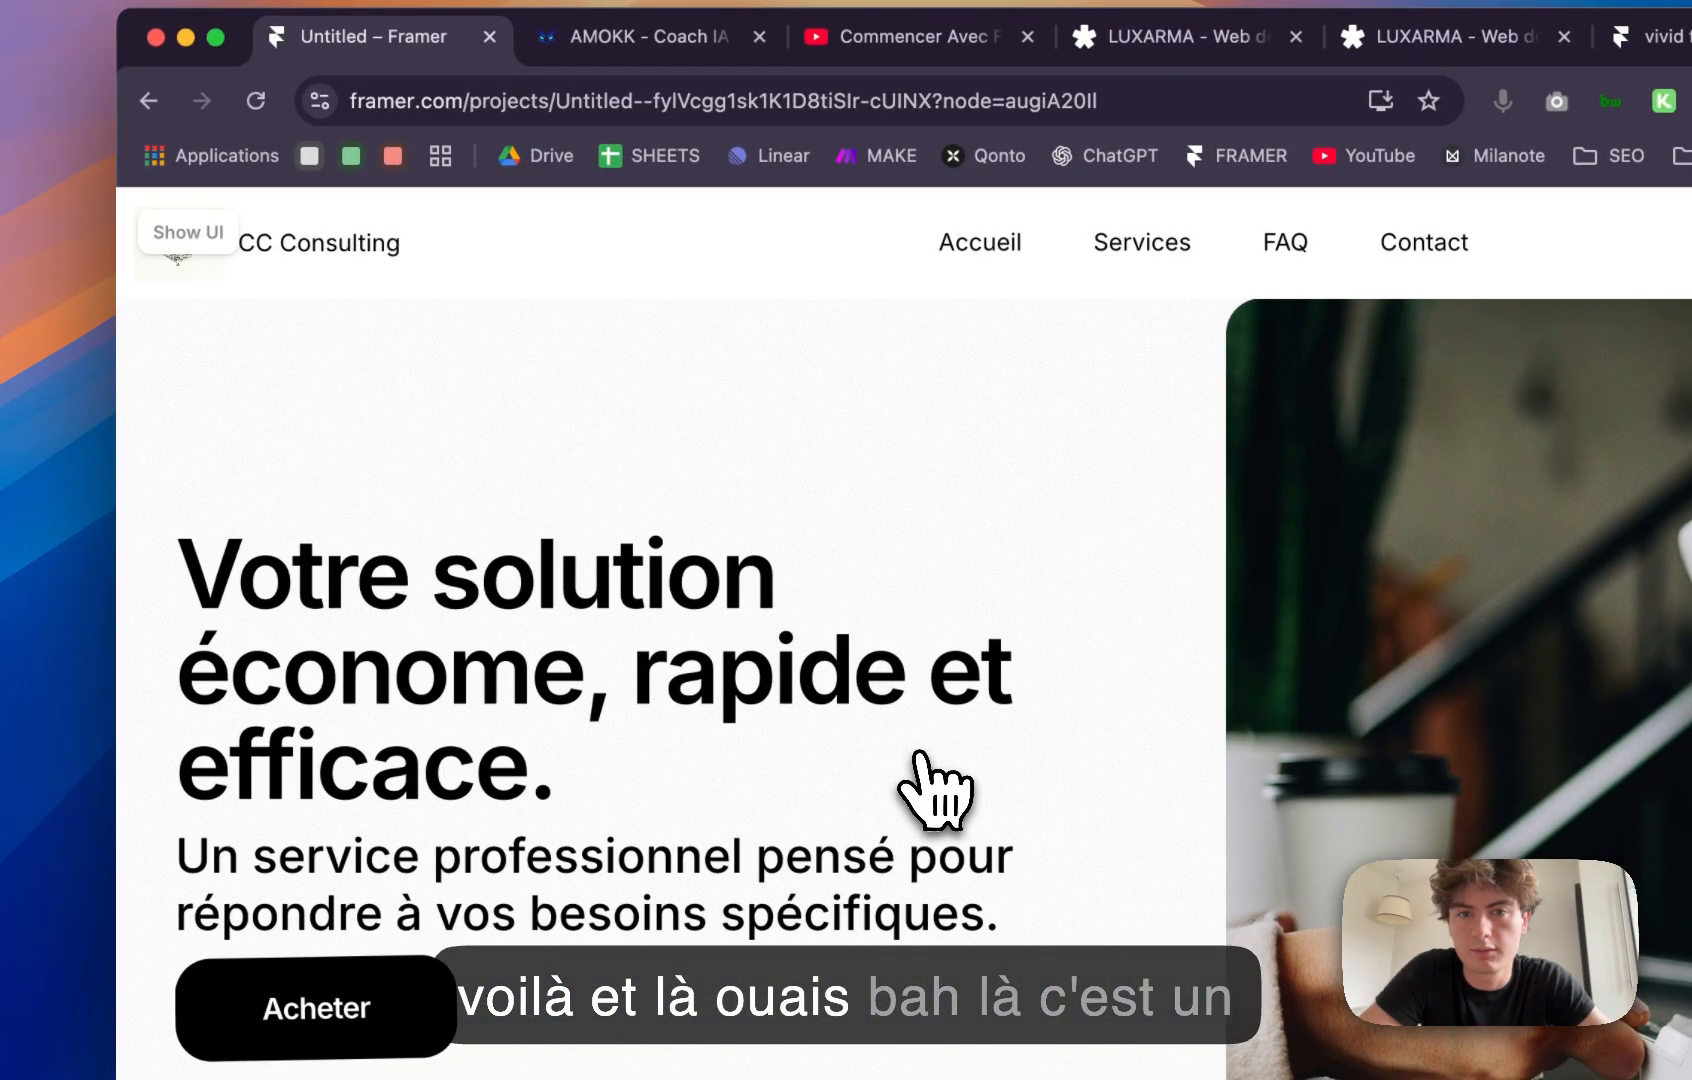
pyautogui.click(203, 232)
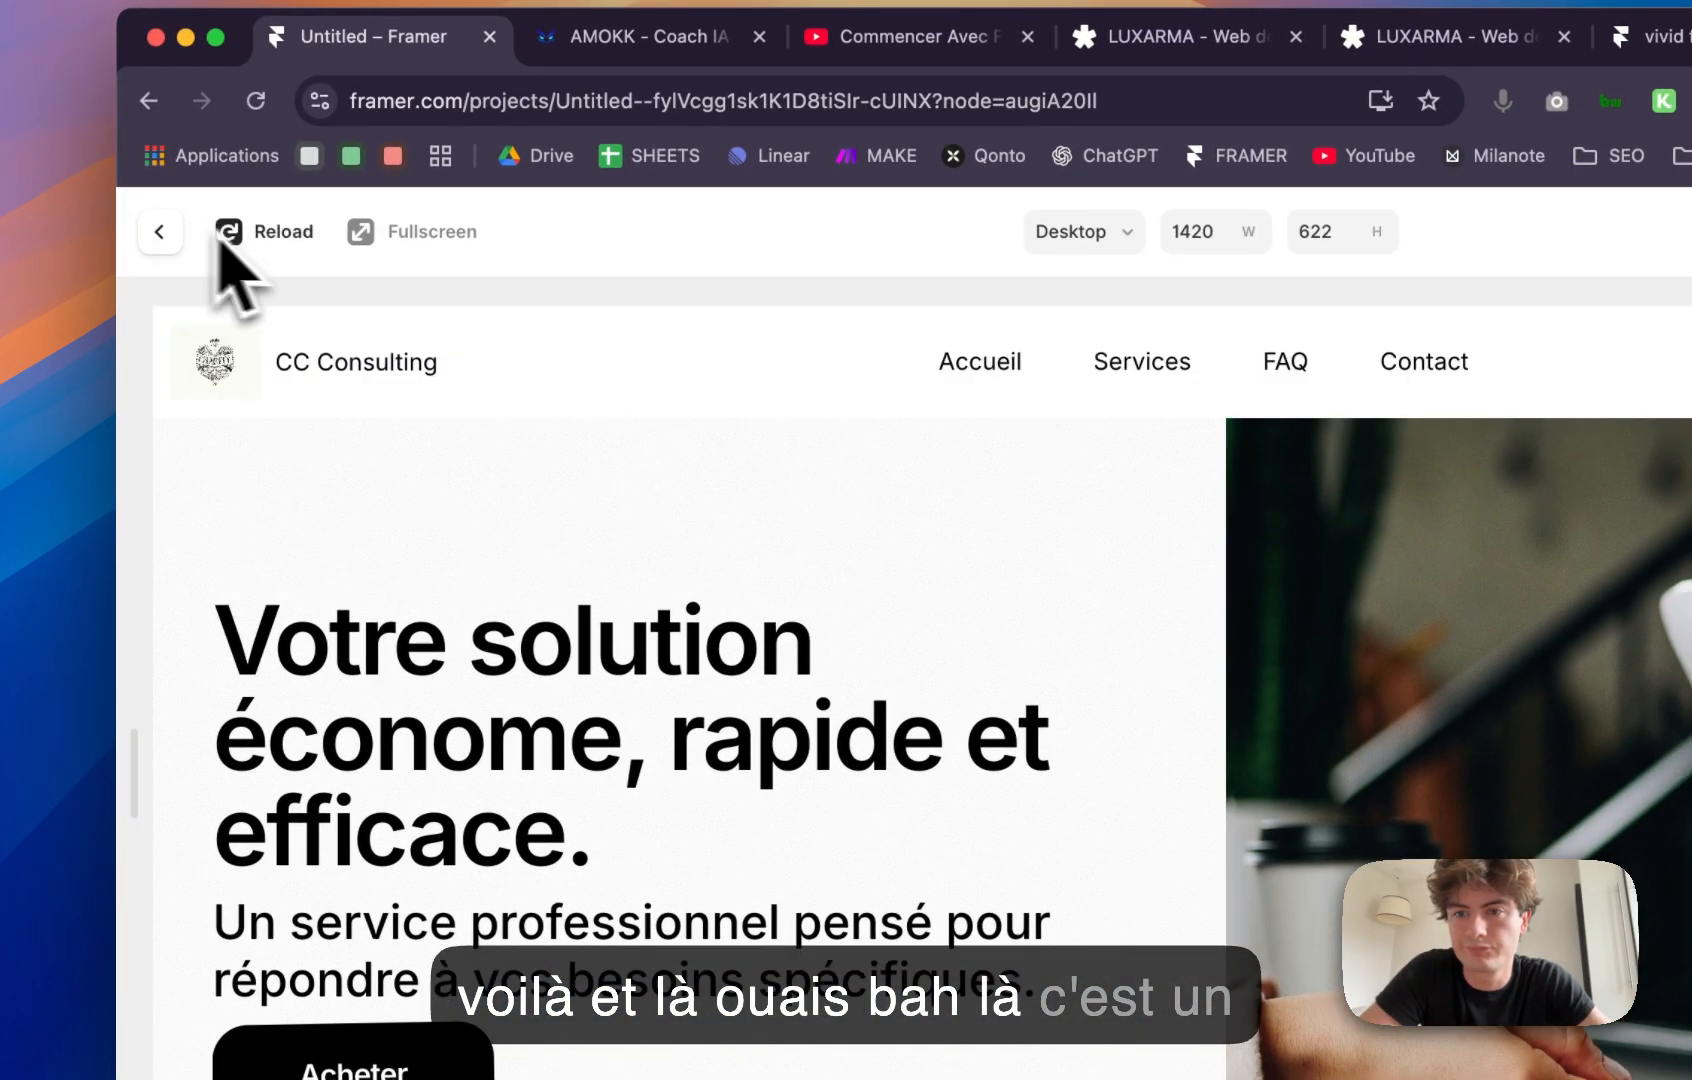
pyautogui.click(368, 250)
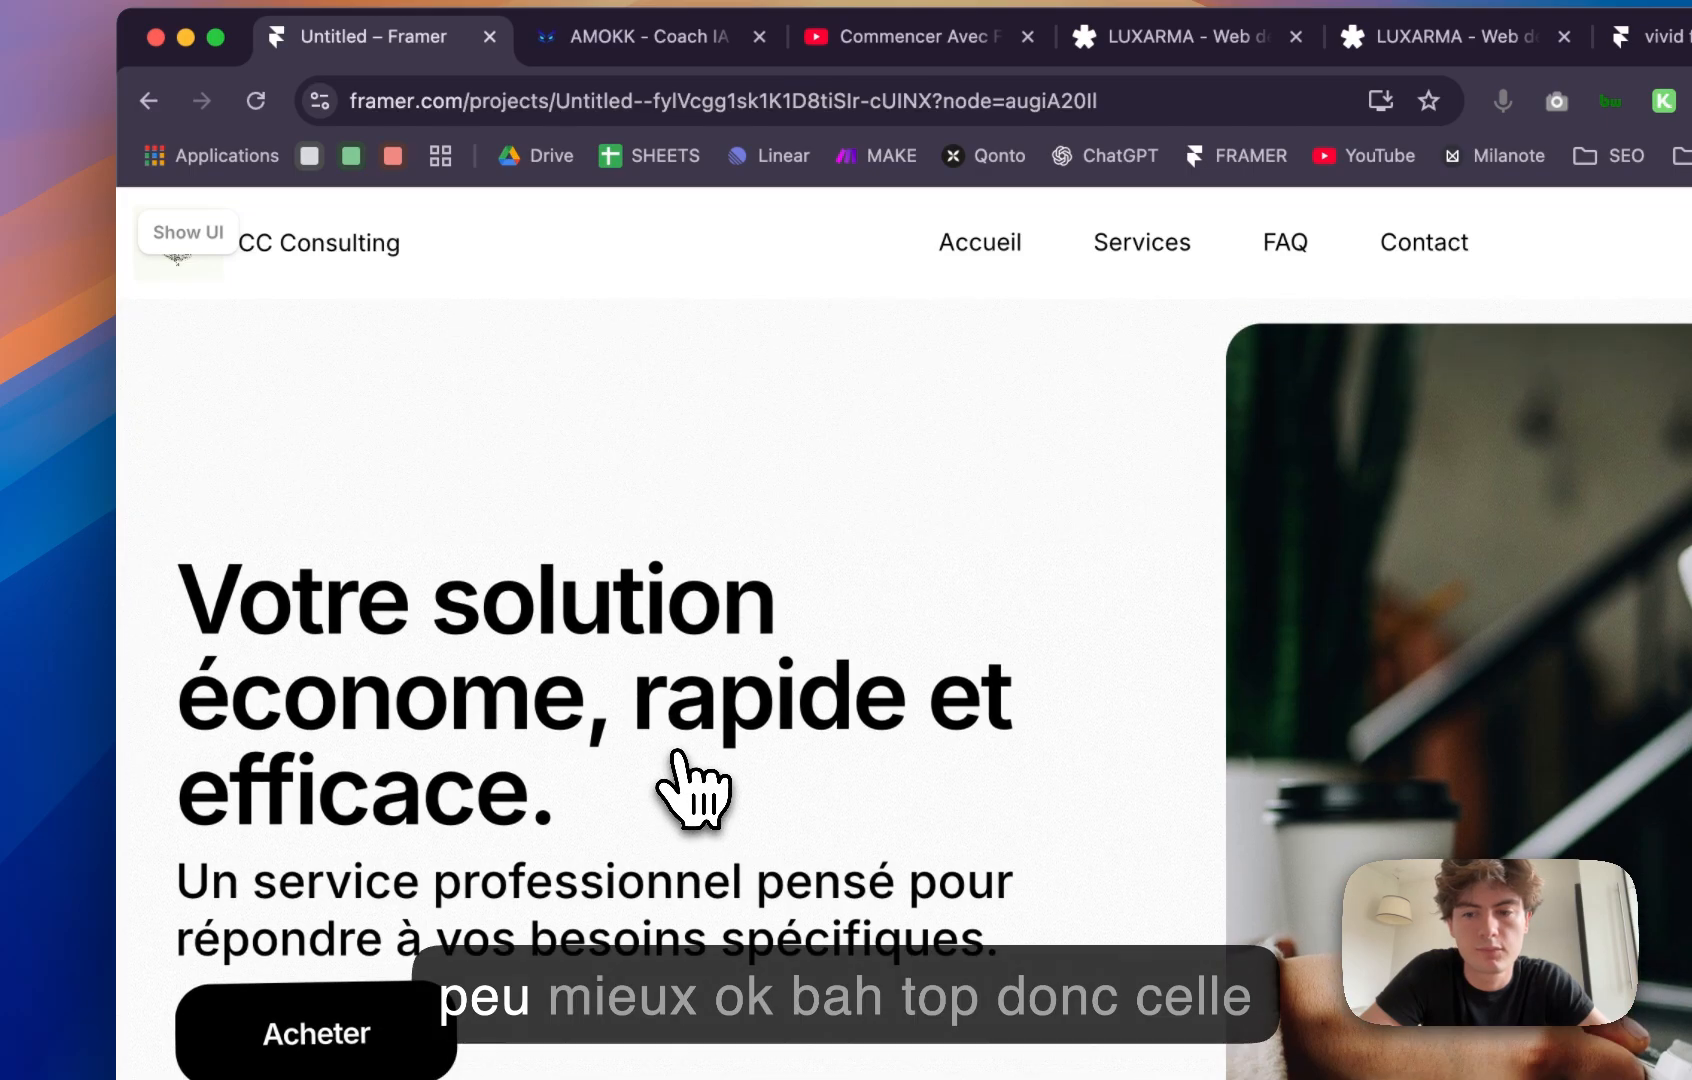
pyautogui.scroll(-5, 680, 770)
pyautogui.scroll(-3, 680, 755)
pyautogui.scroll(5, 680, 755)
pyautogui.scroll(-4, 680, 755)
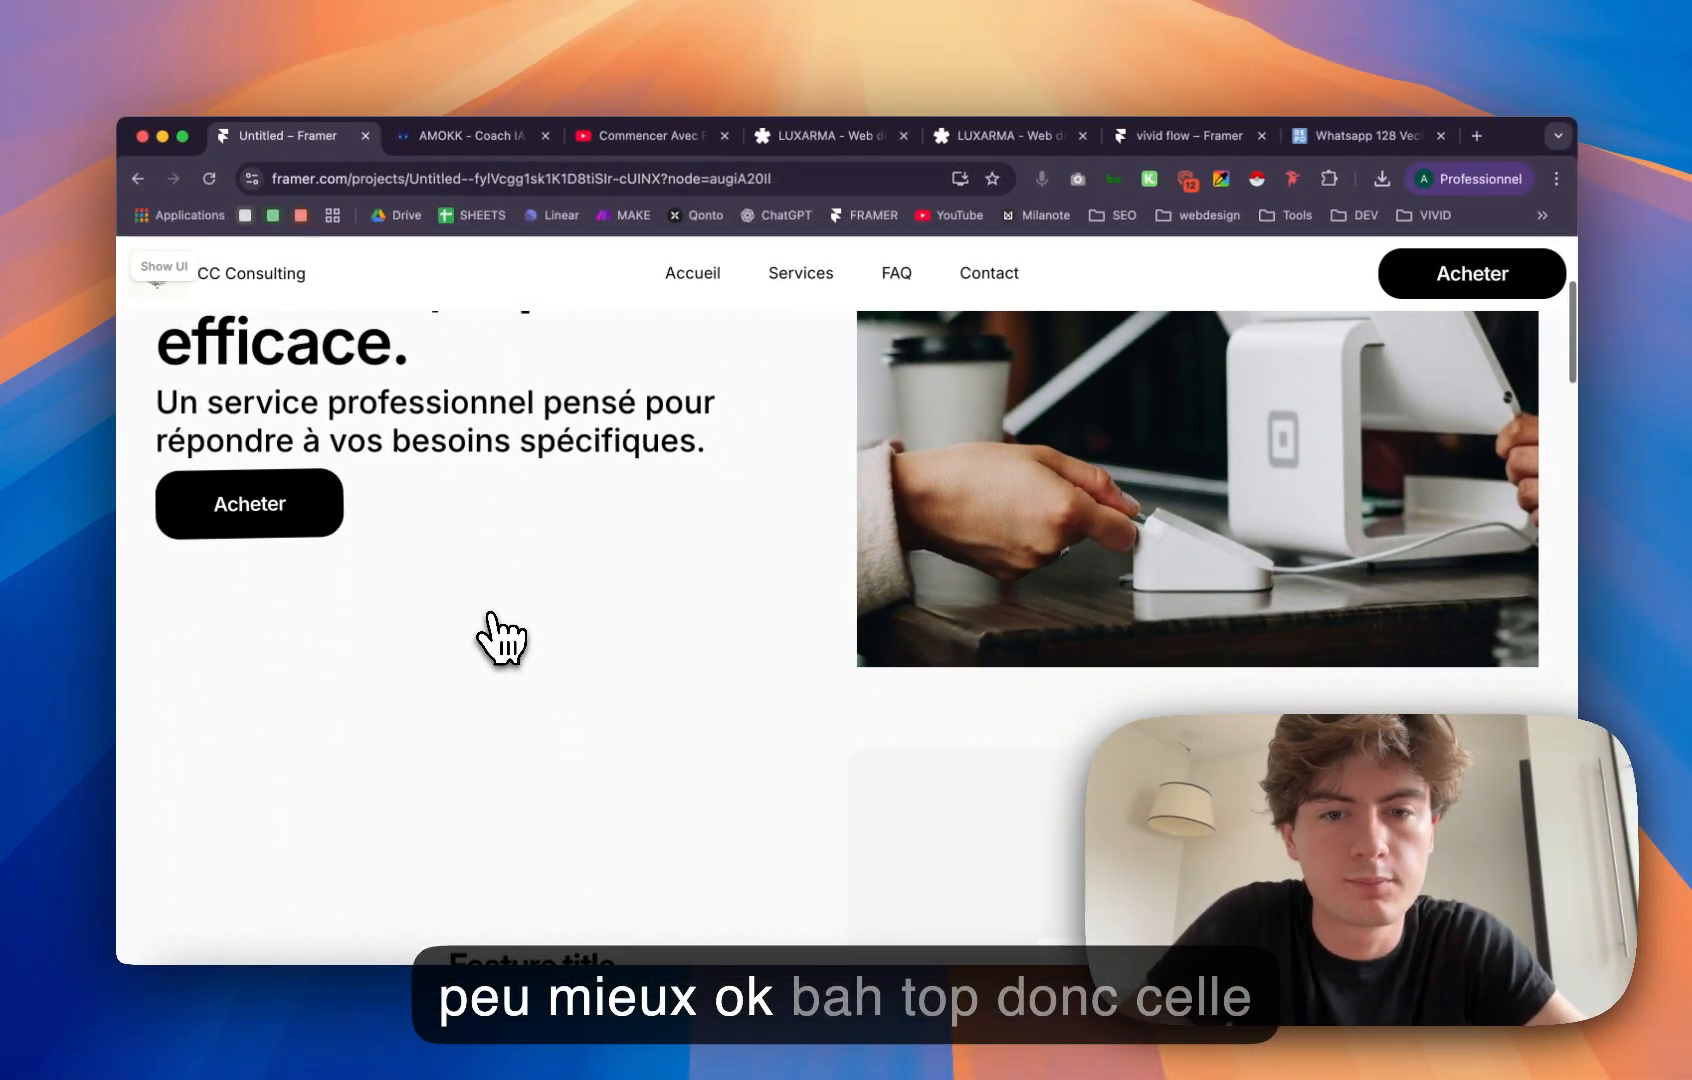
pyautogui.scroll(4, 680, 755)
pyautogui.press('Escape')
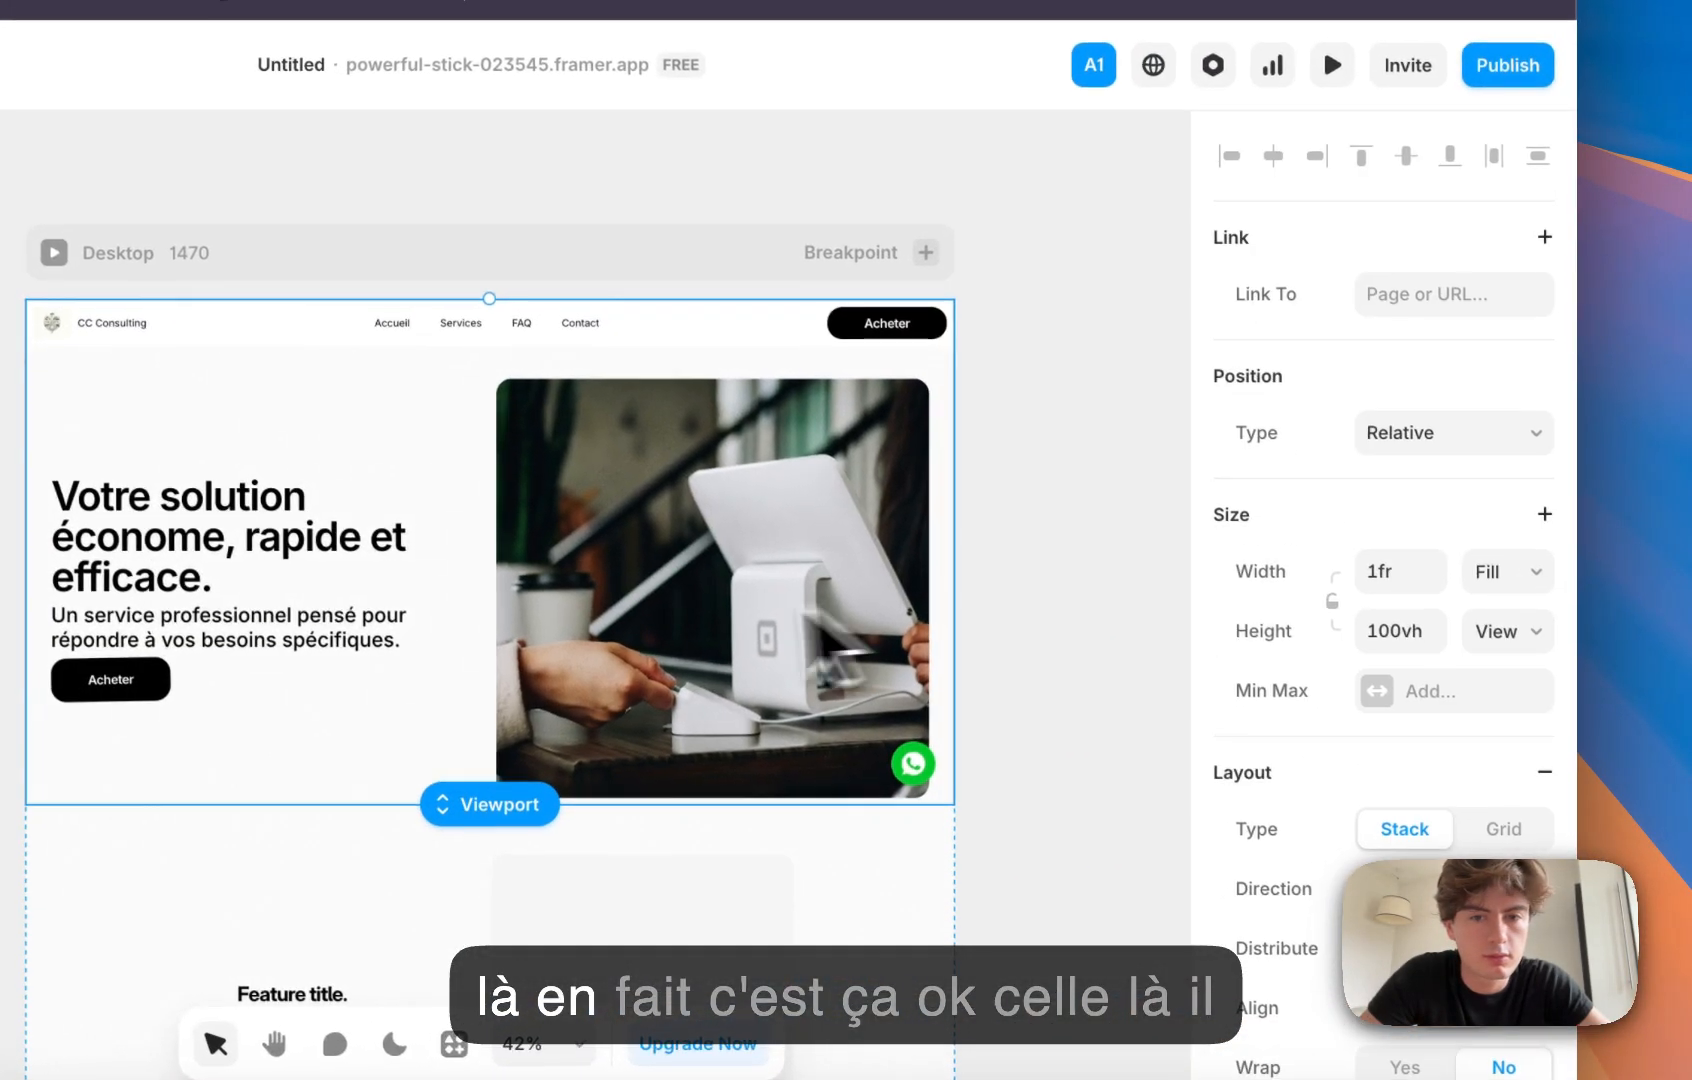
# Step: Set the height of the hero's Texte et boutons stack to Fill
pyautogui.click(971, 629)
pyautogui.click(568, 692)
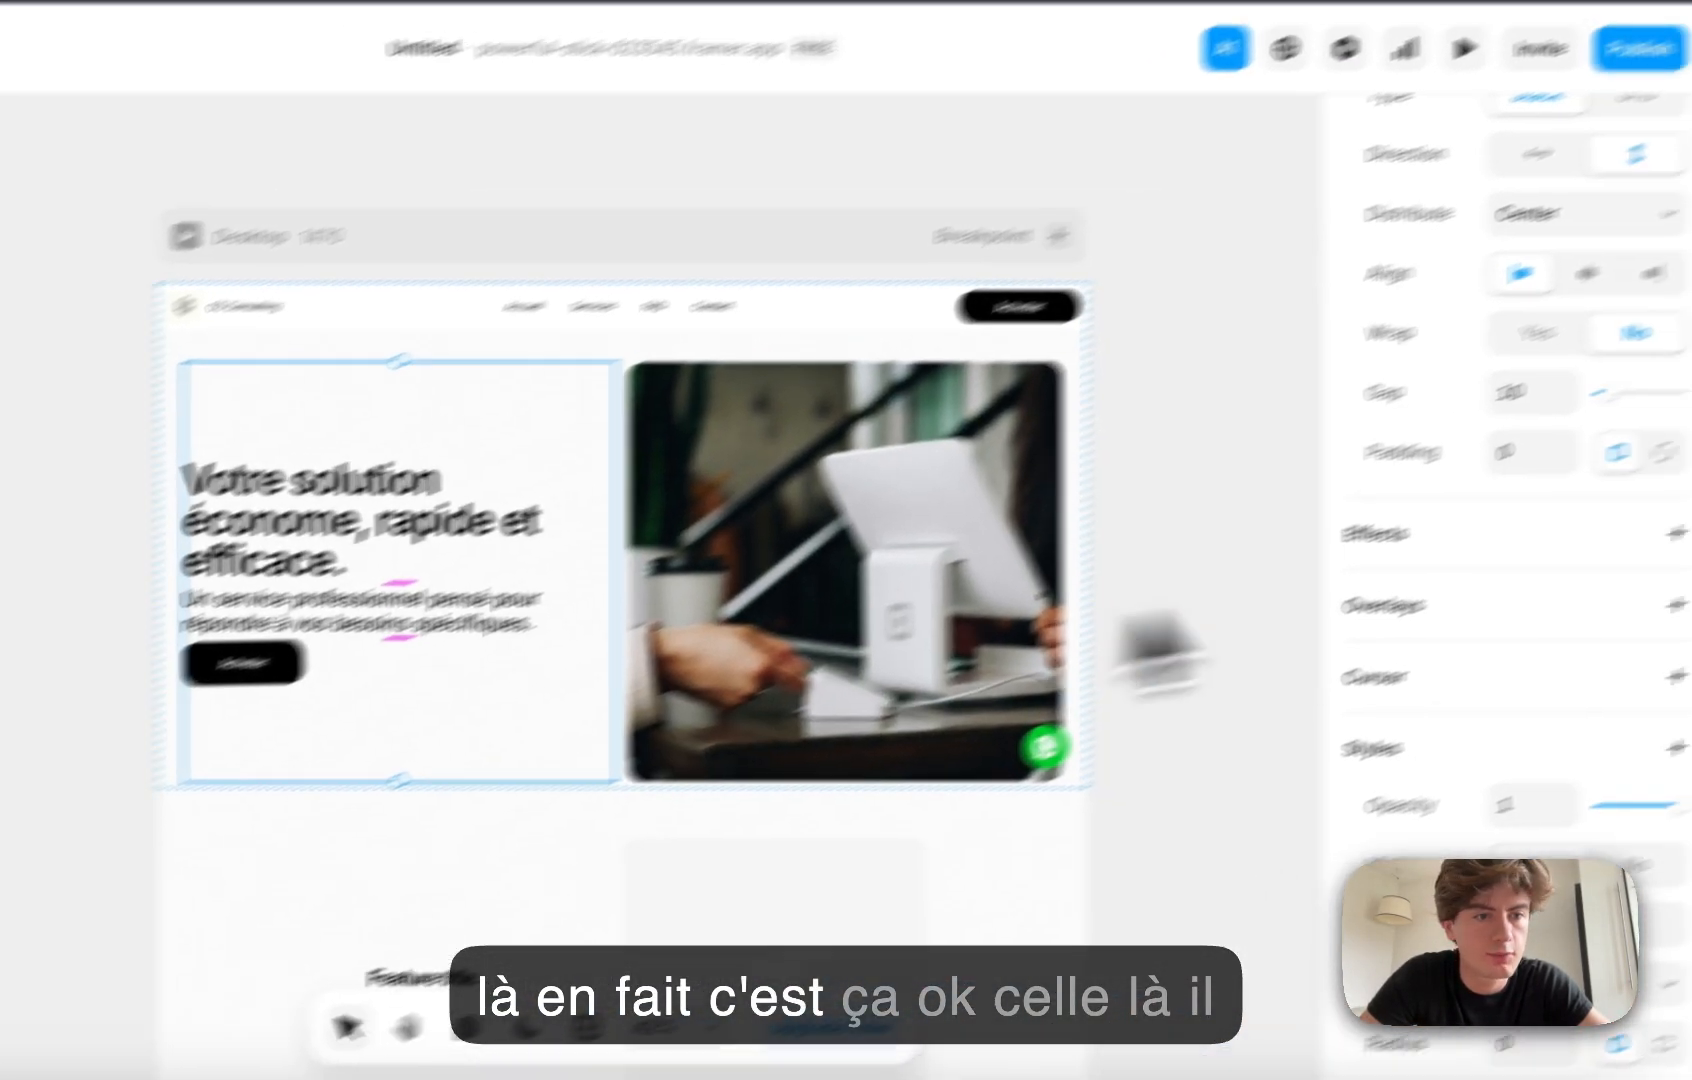
pyautogui.scroll(5, 1533, 499)
pyautogui.click(1516, 480)
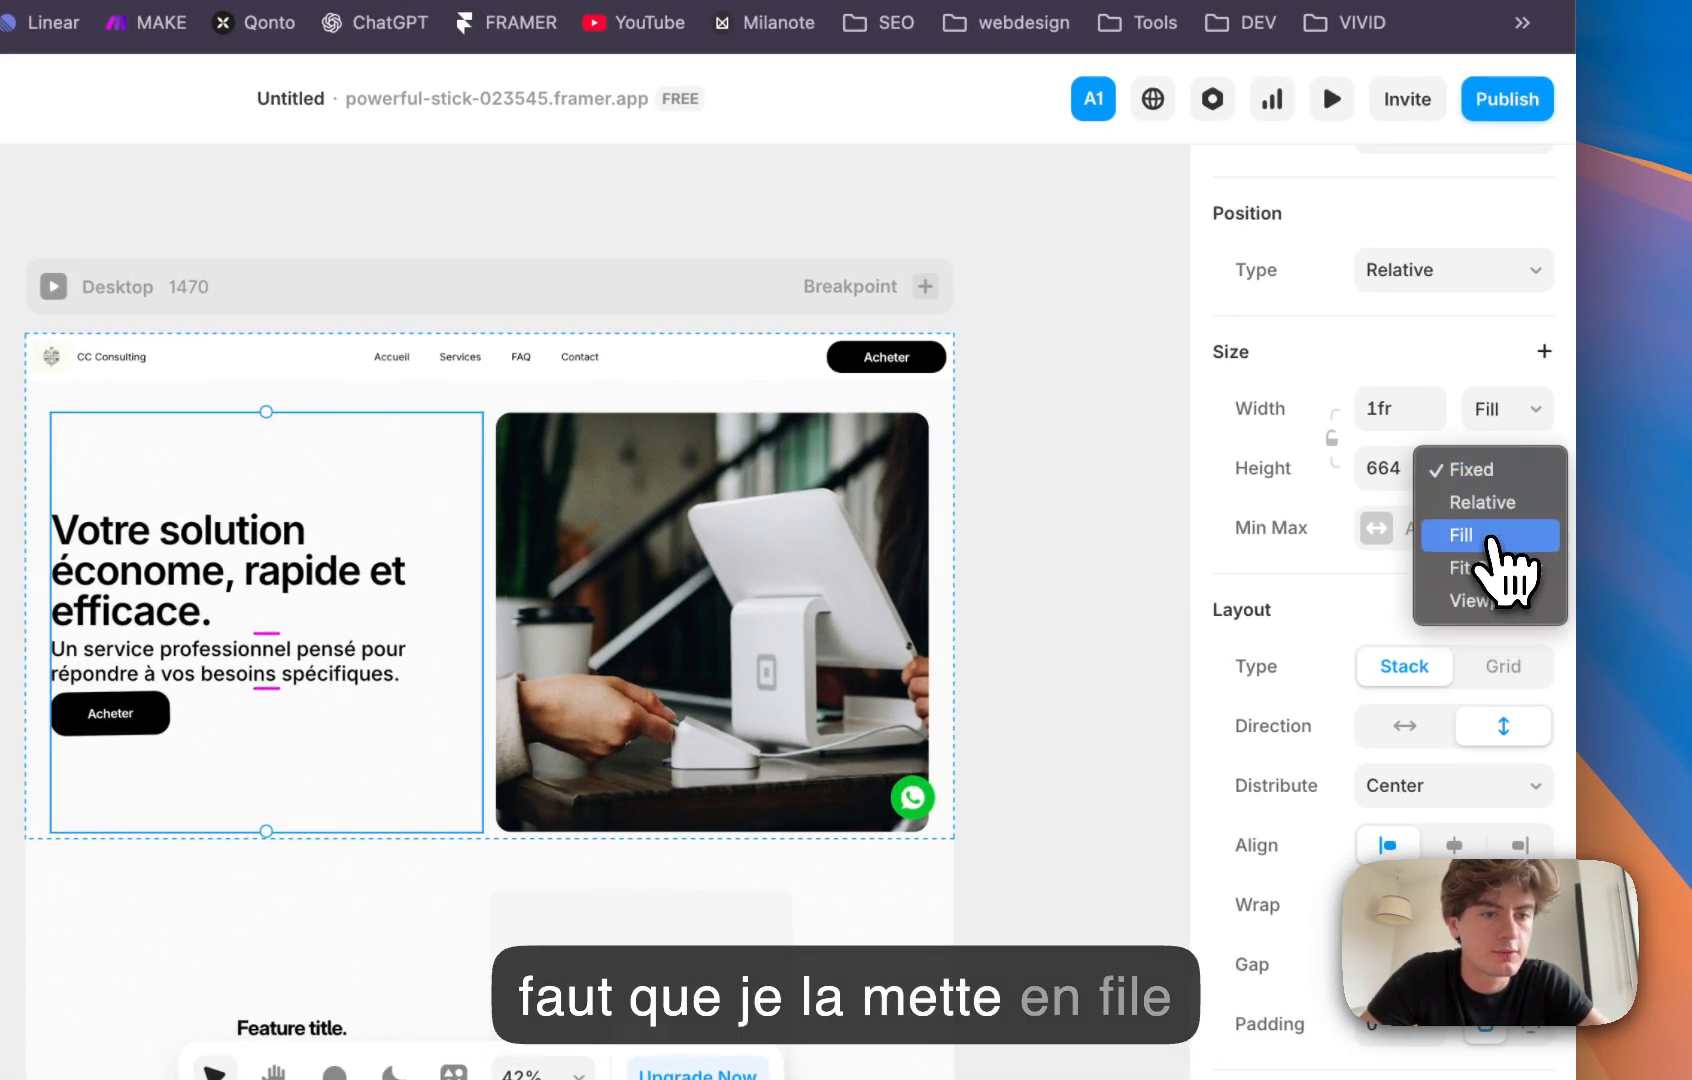
# Step: Compare the bounds of the hero's image and text stack, and check the layout in the page preview
pyautogui.click(737, 692)
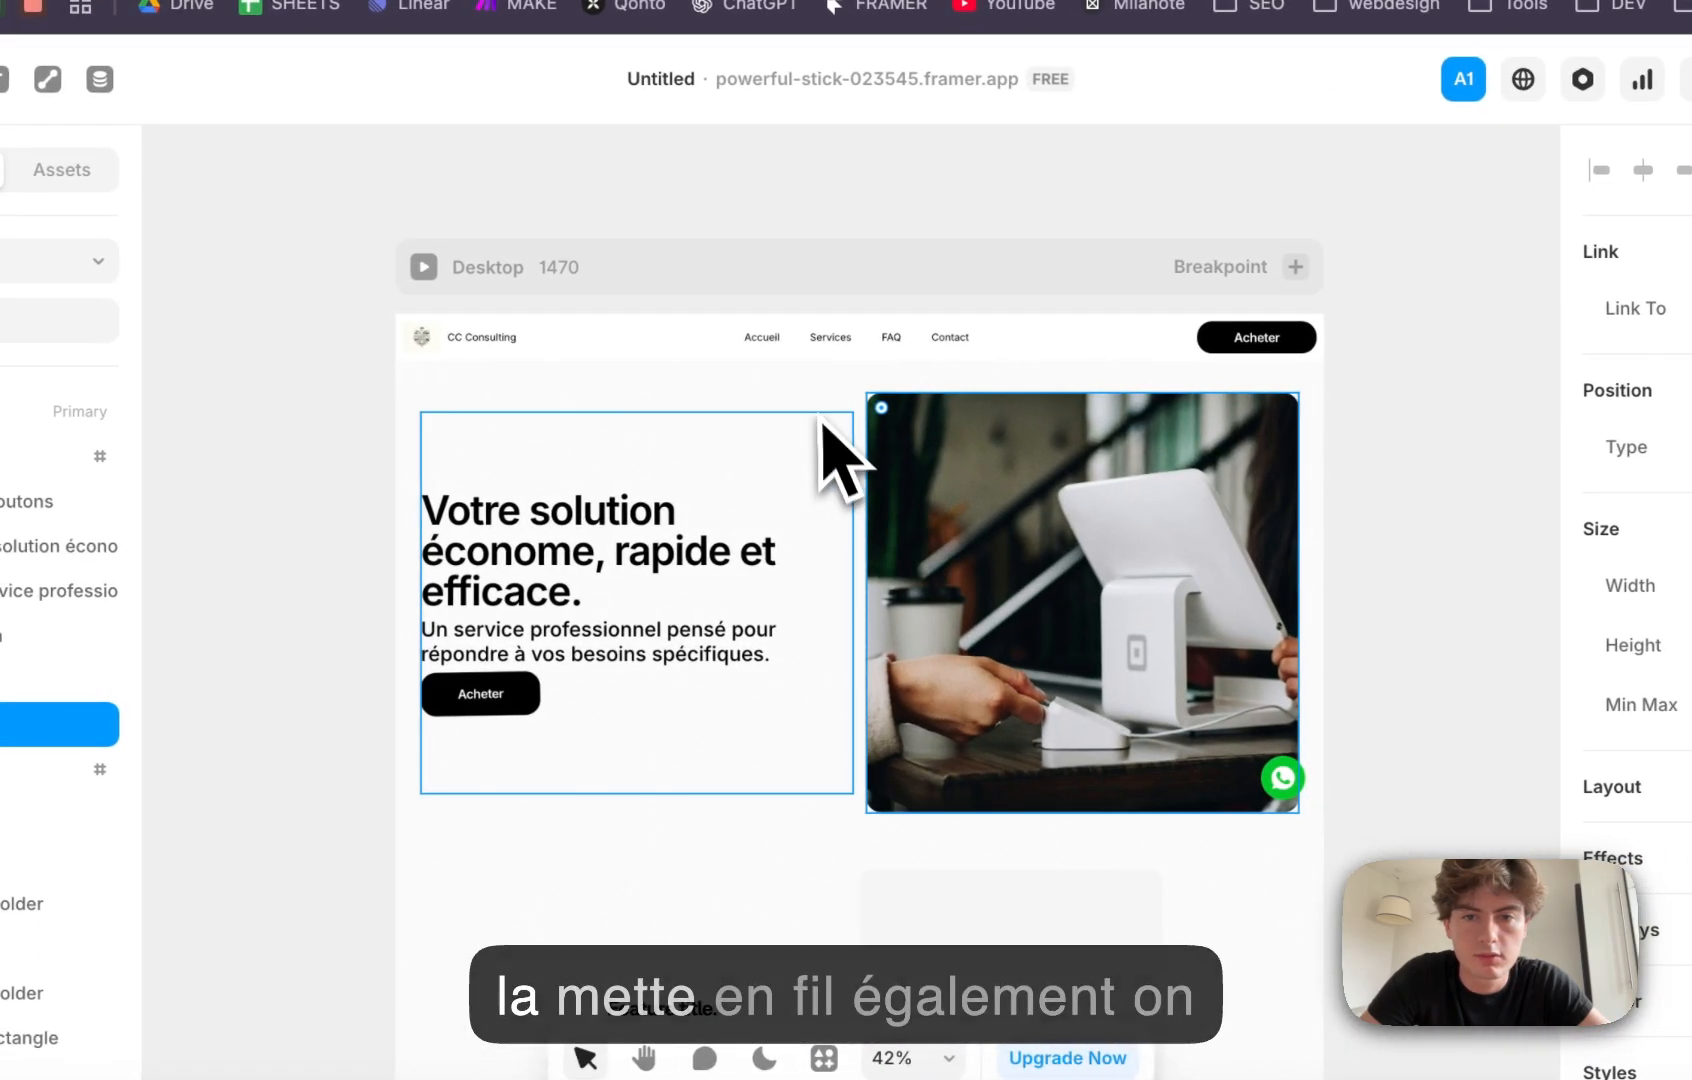
pyautogui.click(478, 425)
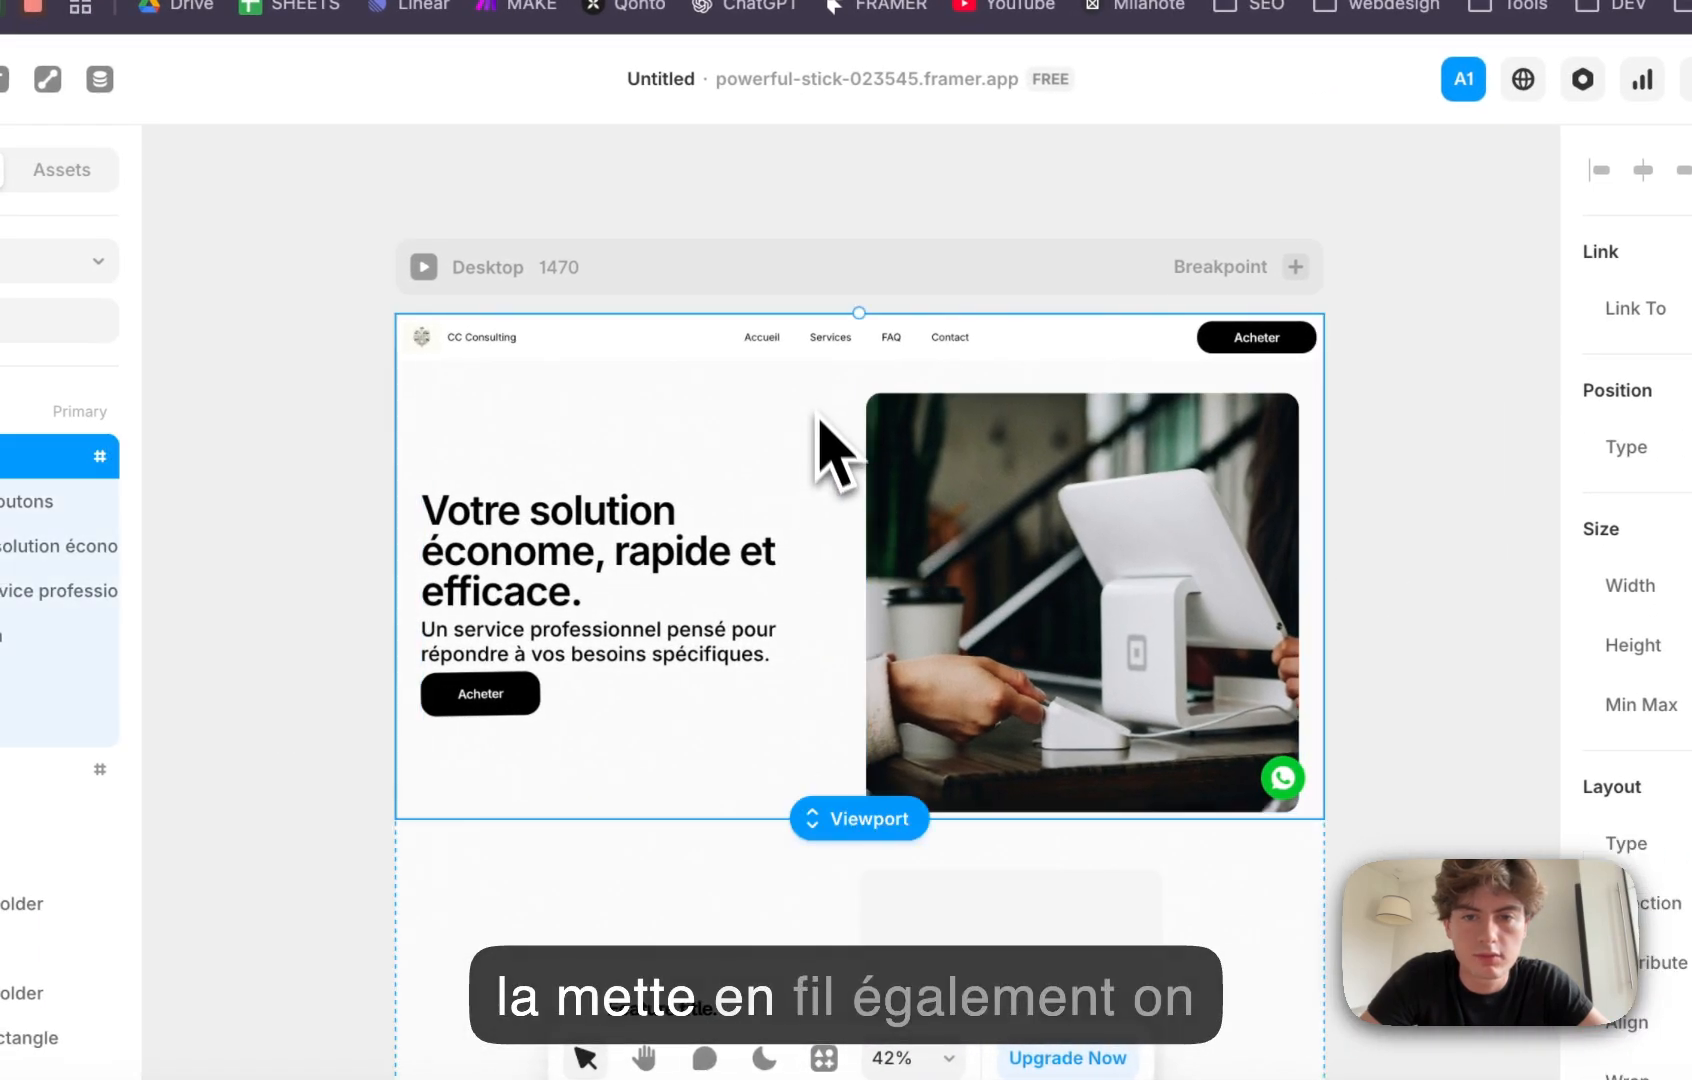
pyautogui.click(1008, 450)
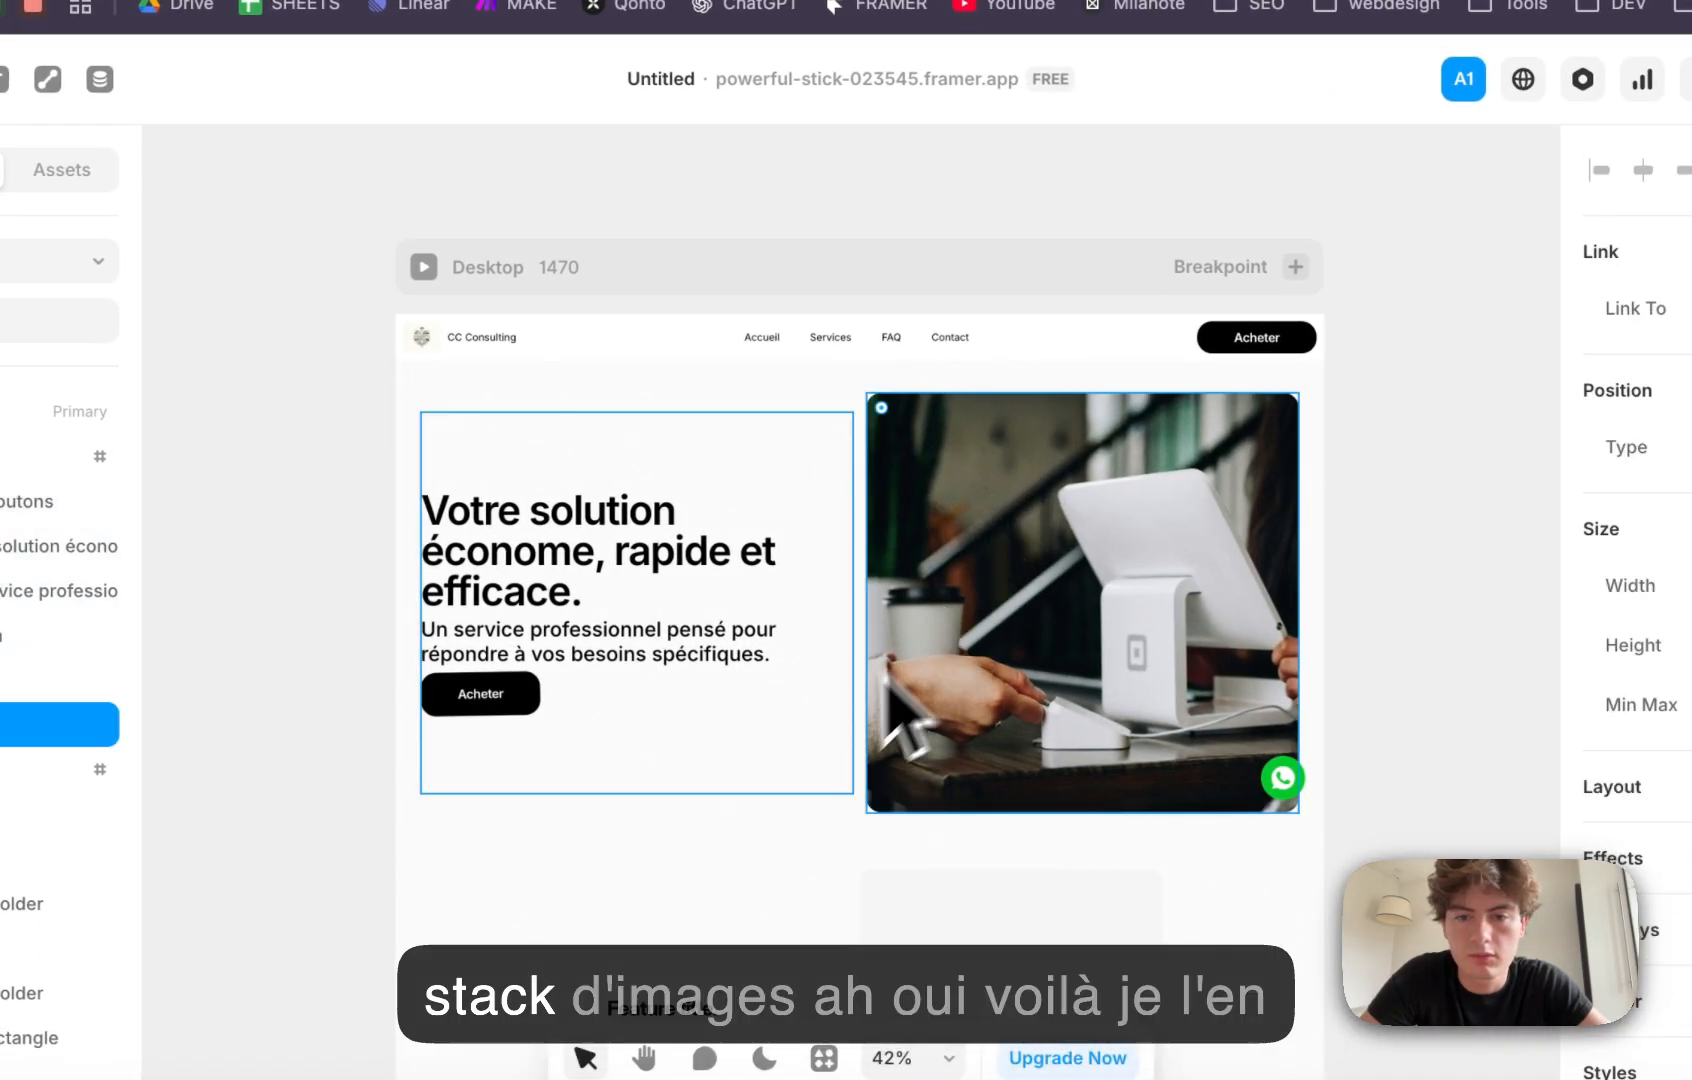
pyautogui.click(472, 440)
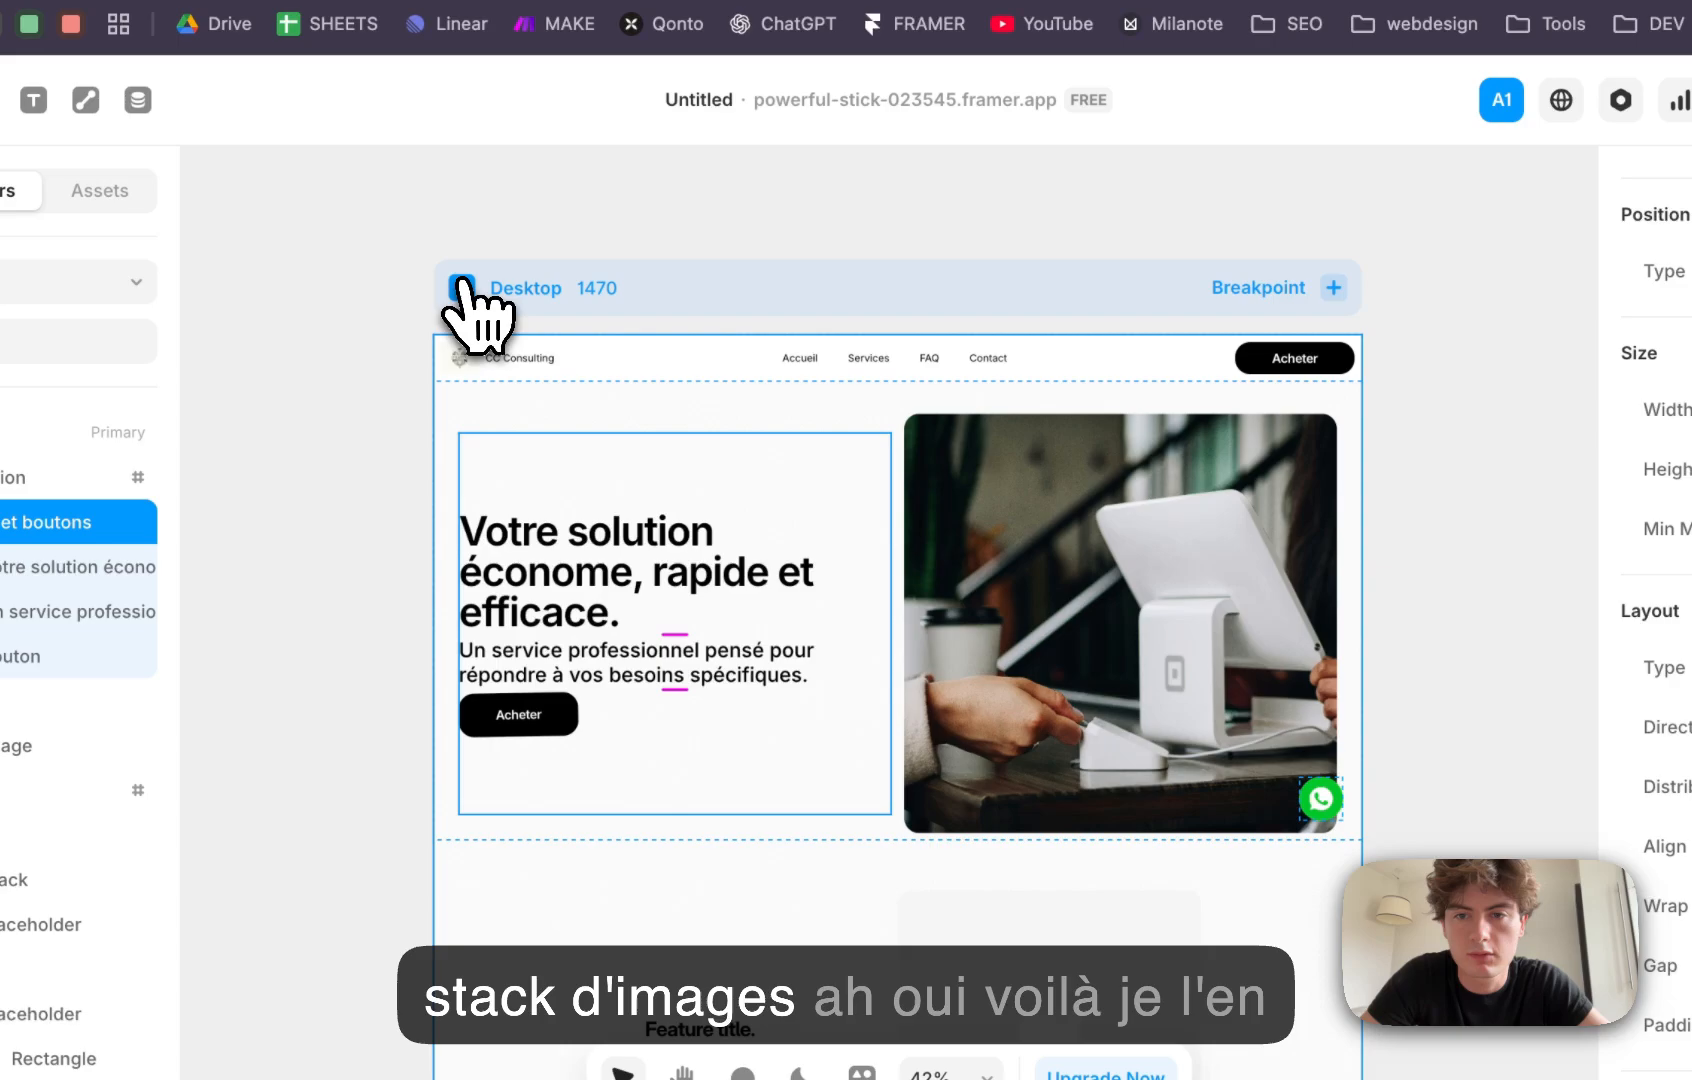
pyautogui.click(462, 283)
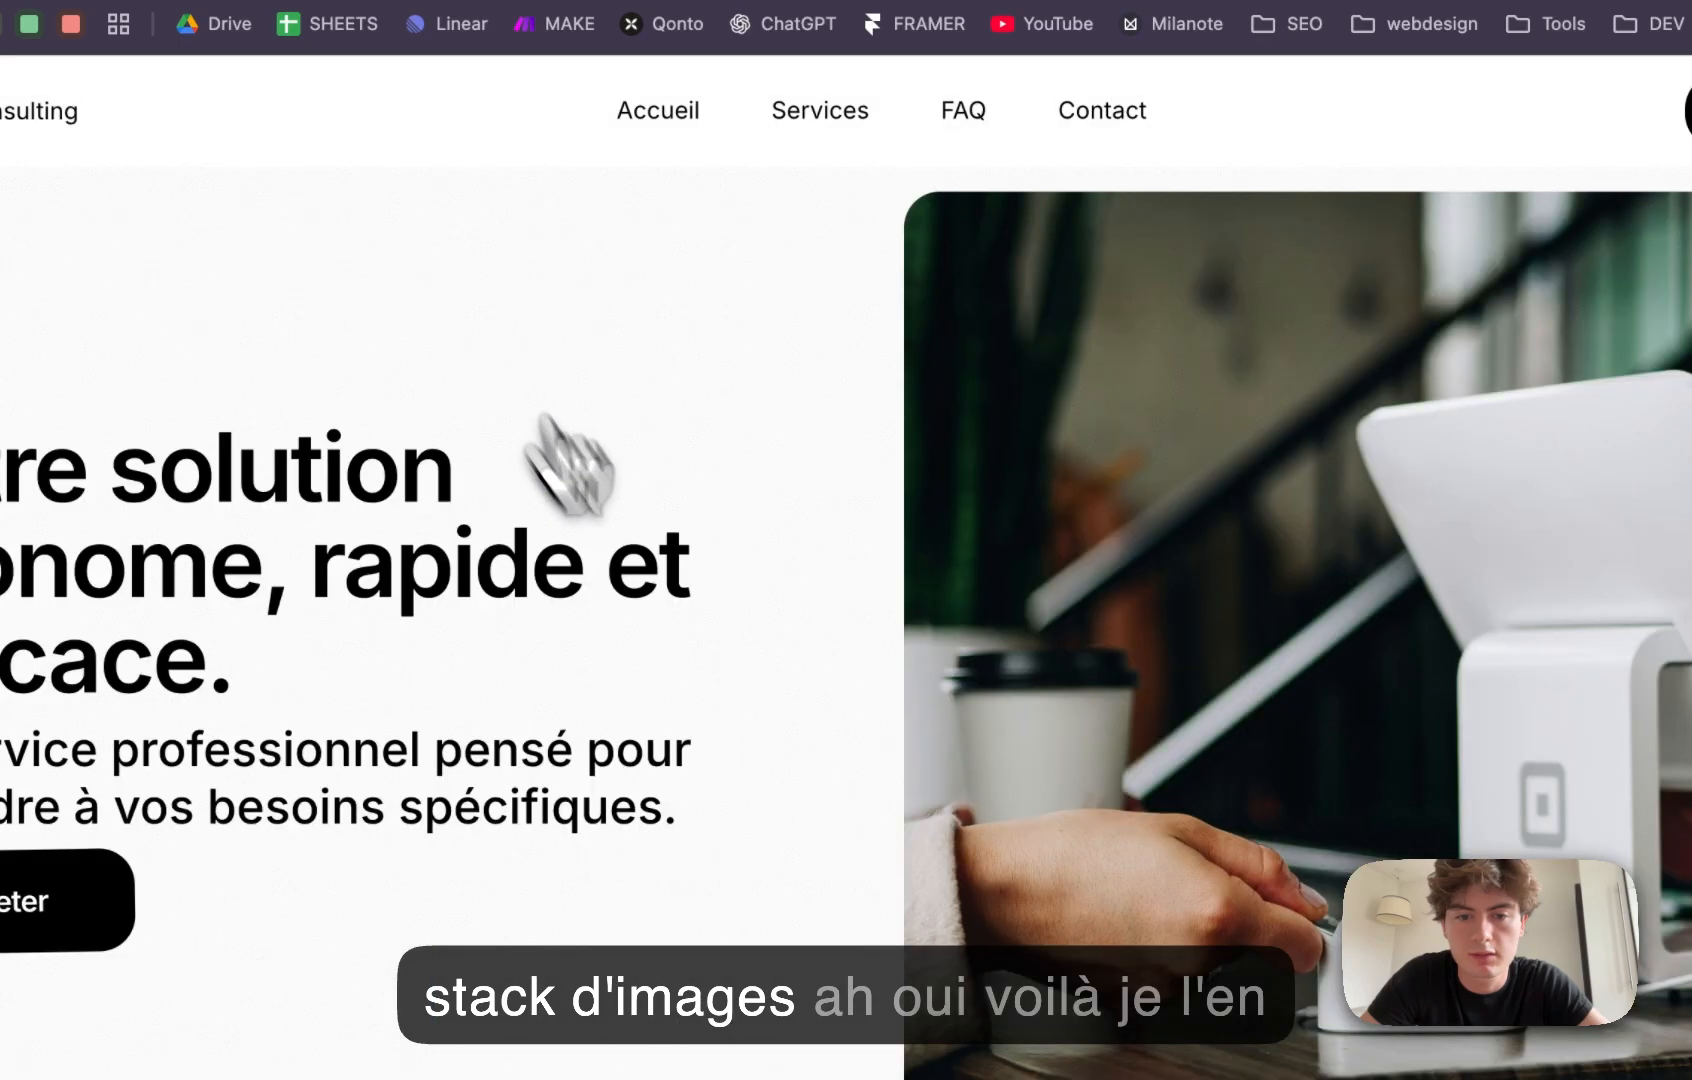
pyautogui.scroll(-1, 782, 735)
pyautogui.press('Escape')
# Step: Set the height of the stack containing the hero image to Fill
pyautogui.click(1180, 785)
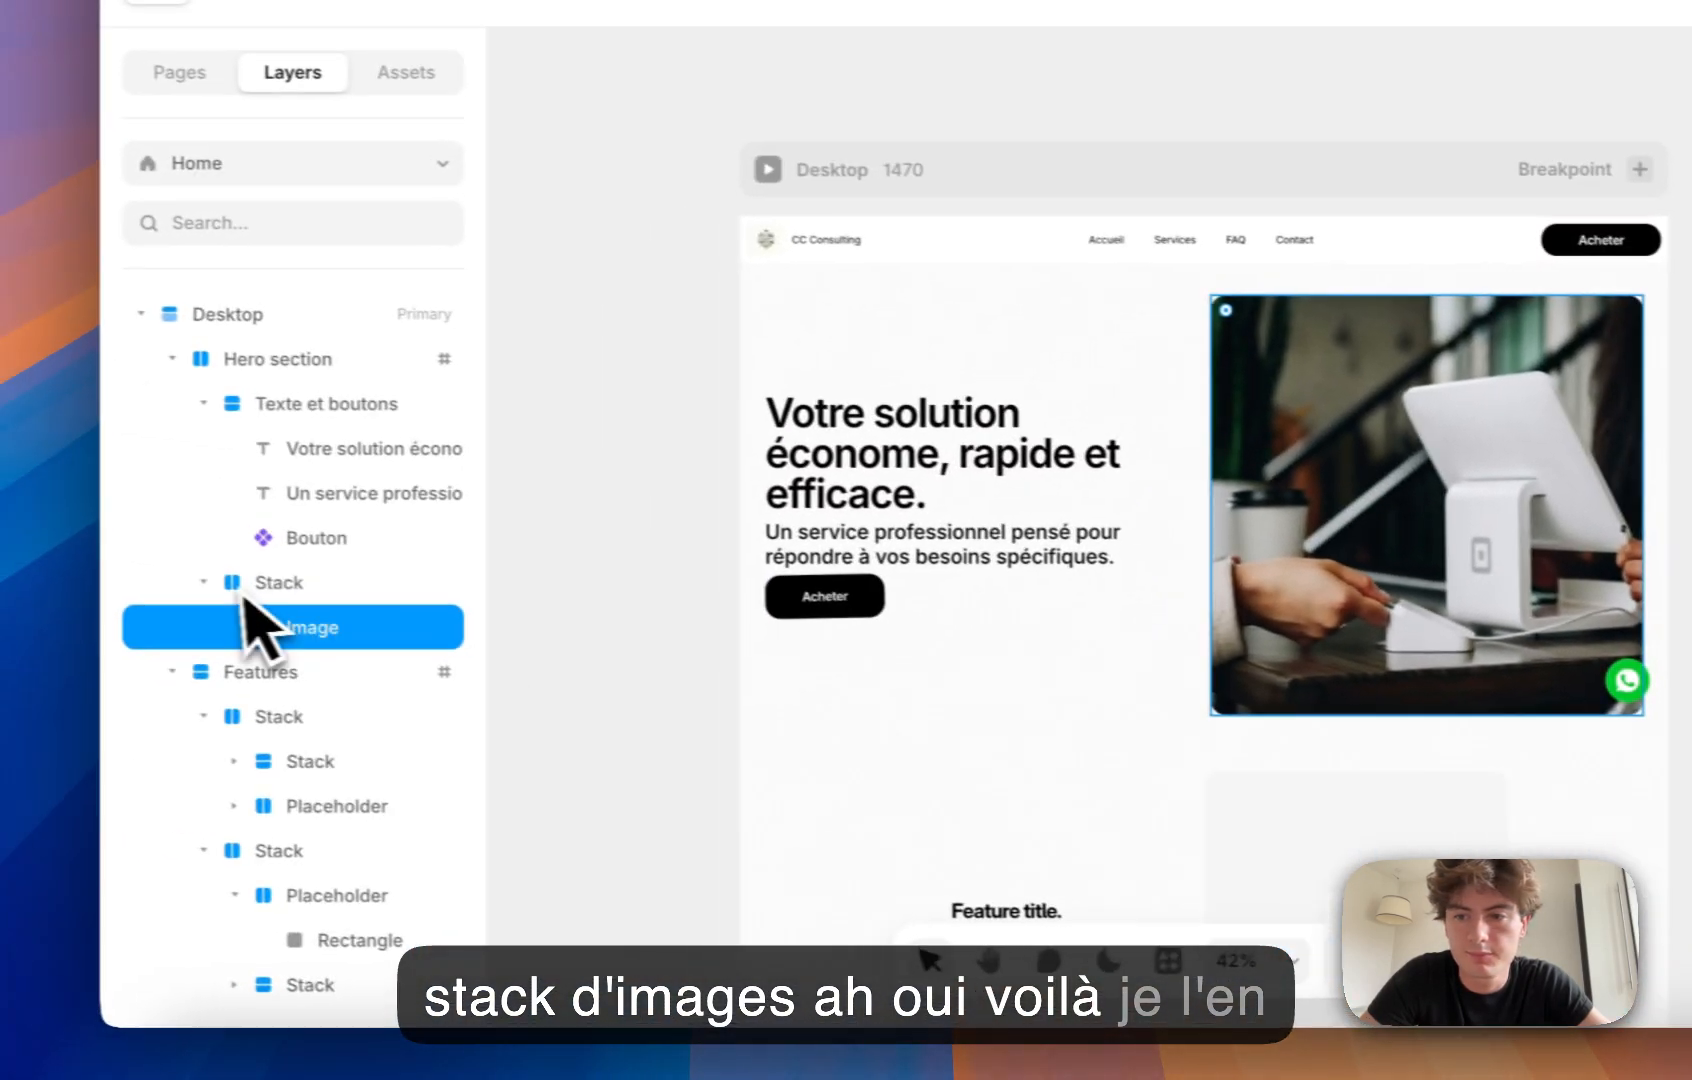
pyautogui.click(246, 590)
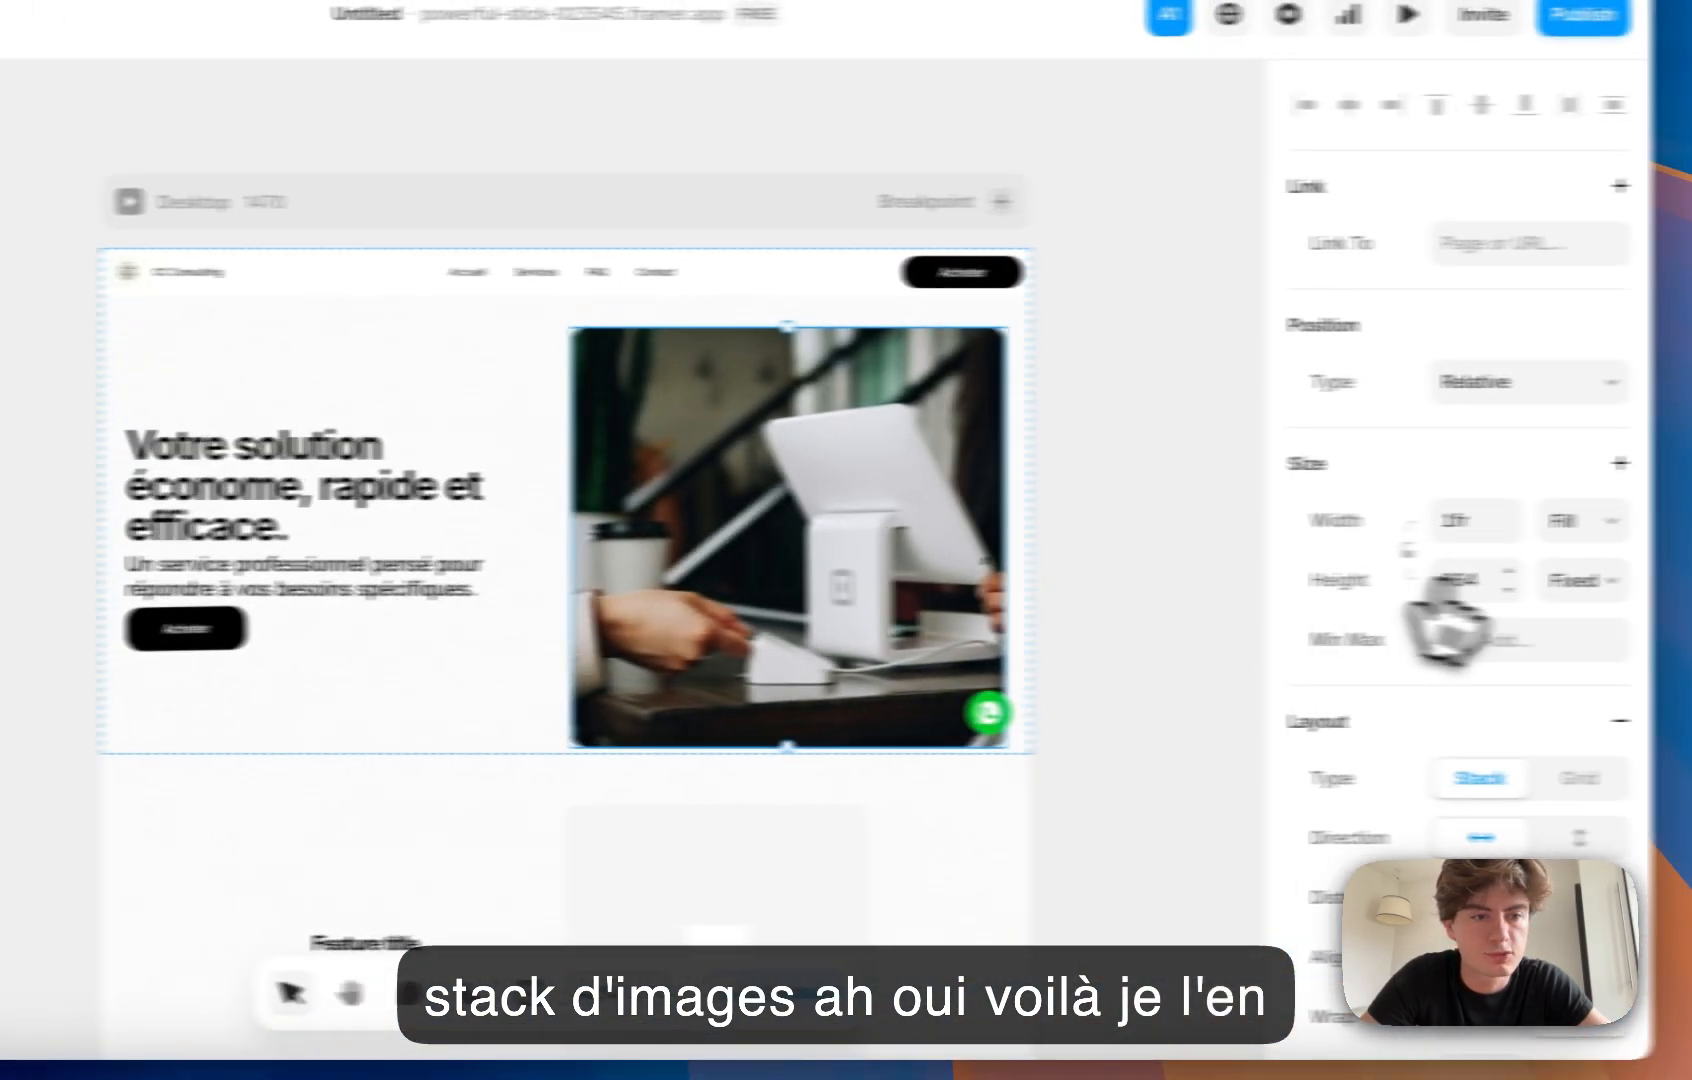
pyautogui.click(1520, 584)
pyautogui.click(1465, 655)
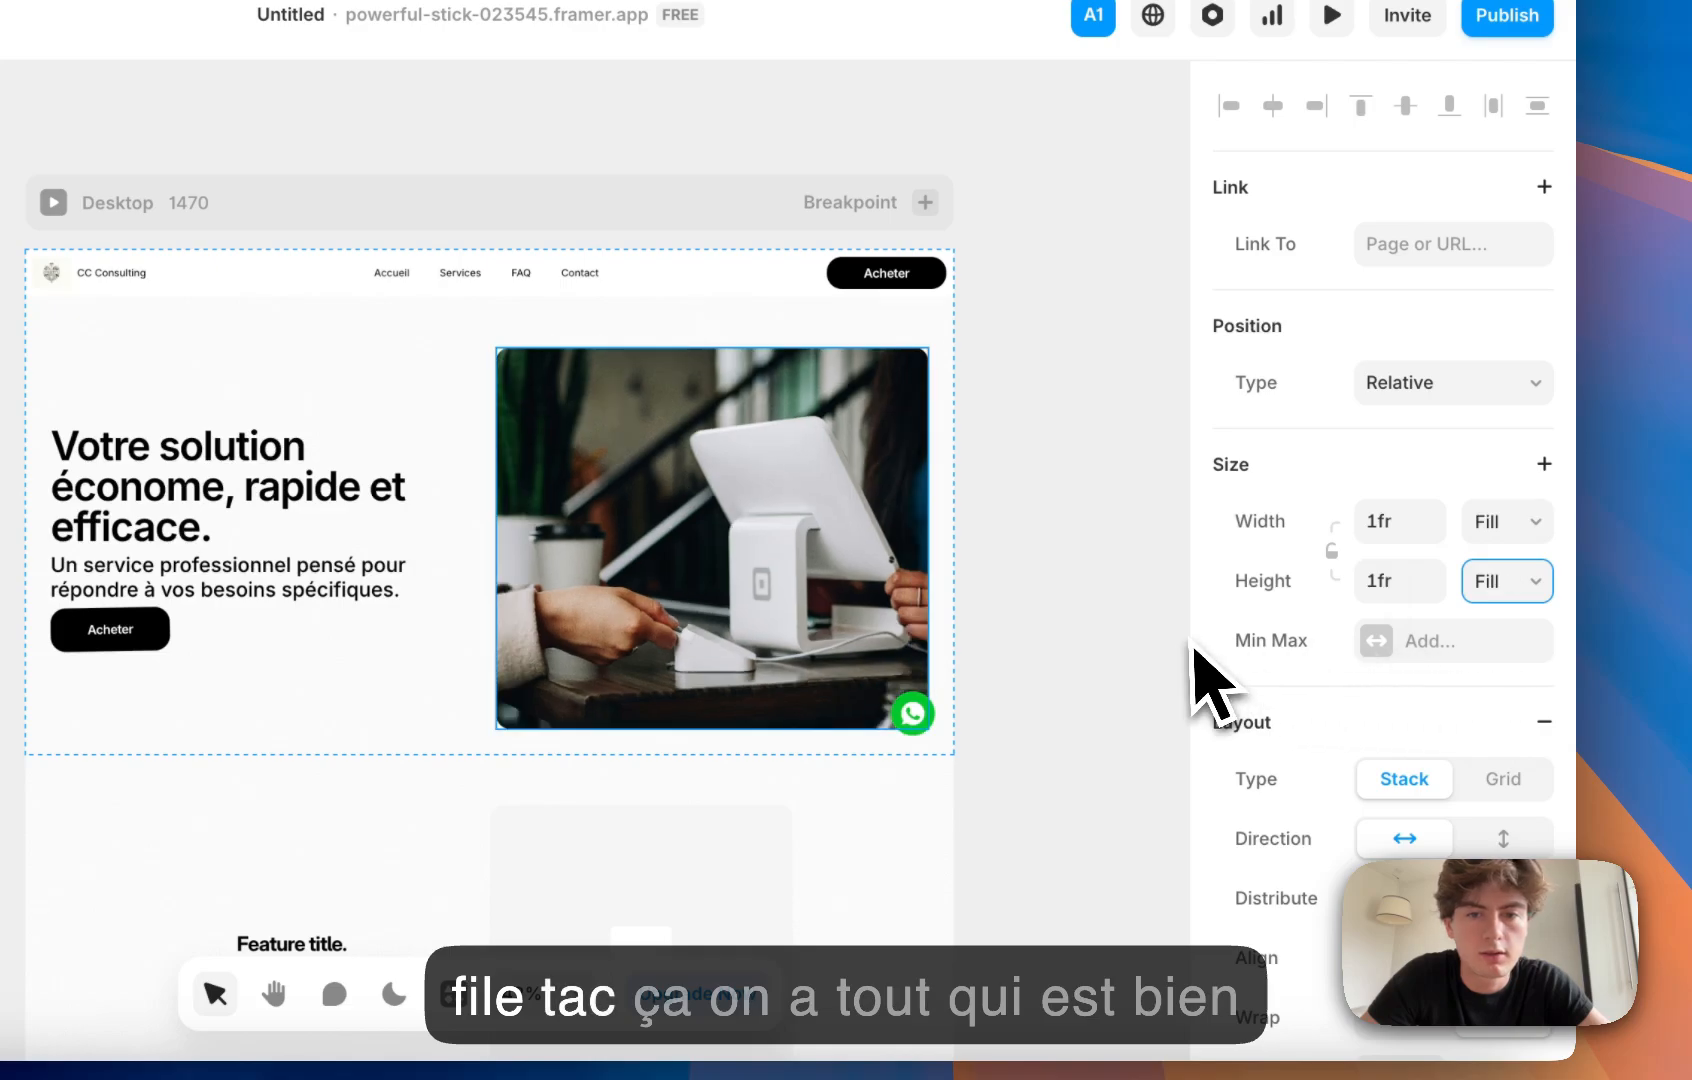
# Step: Preview the Home page and check the hero layout and the sections below it down to Pricing
pyautogui.click(355, 365)
pyautogui.click(53, 203)
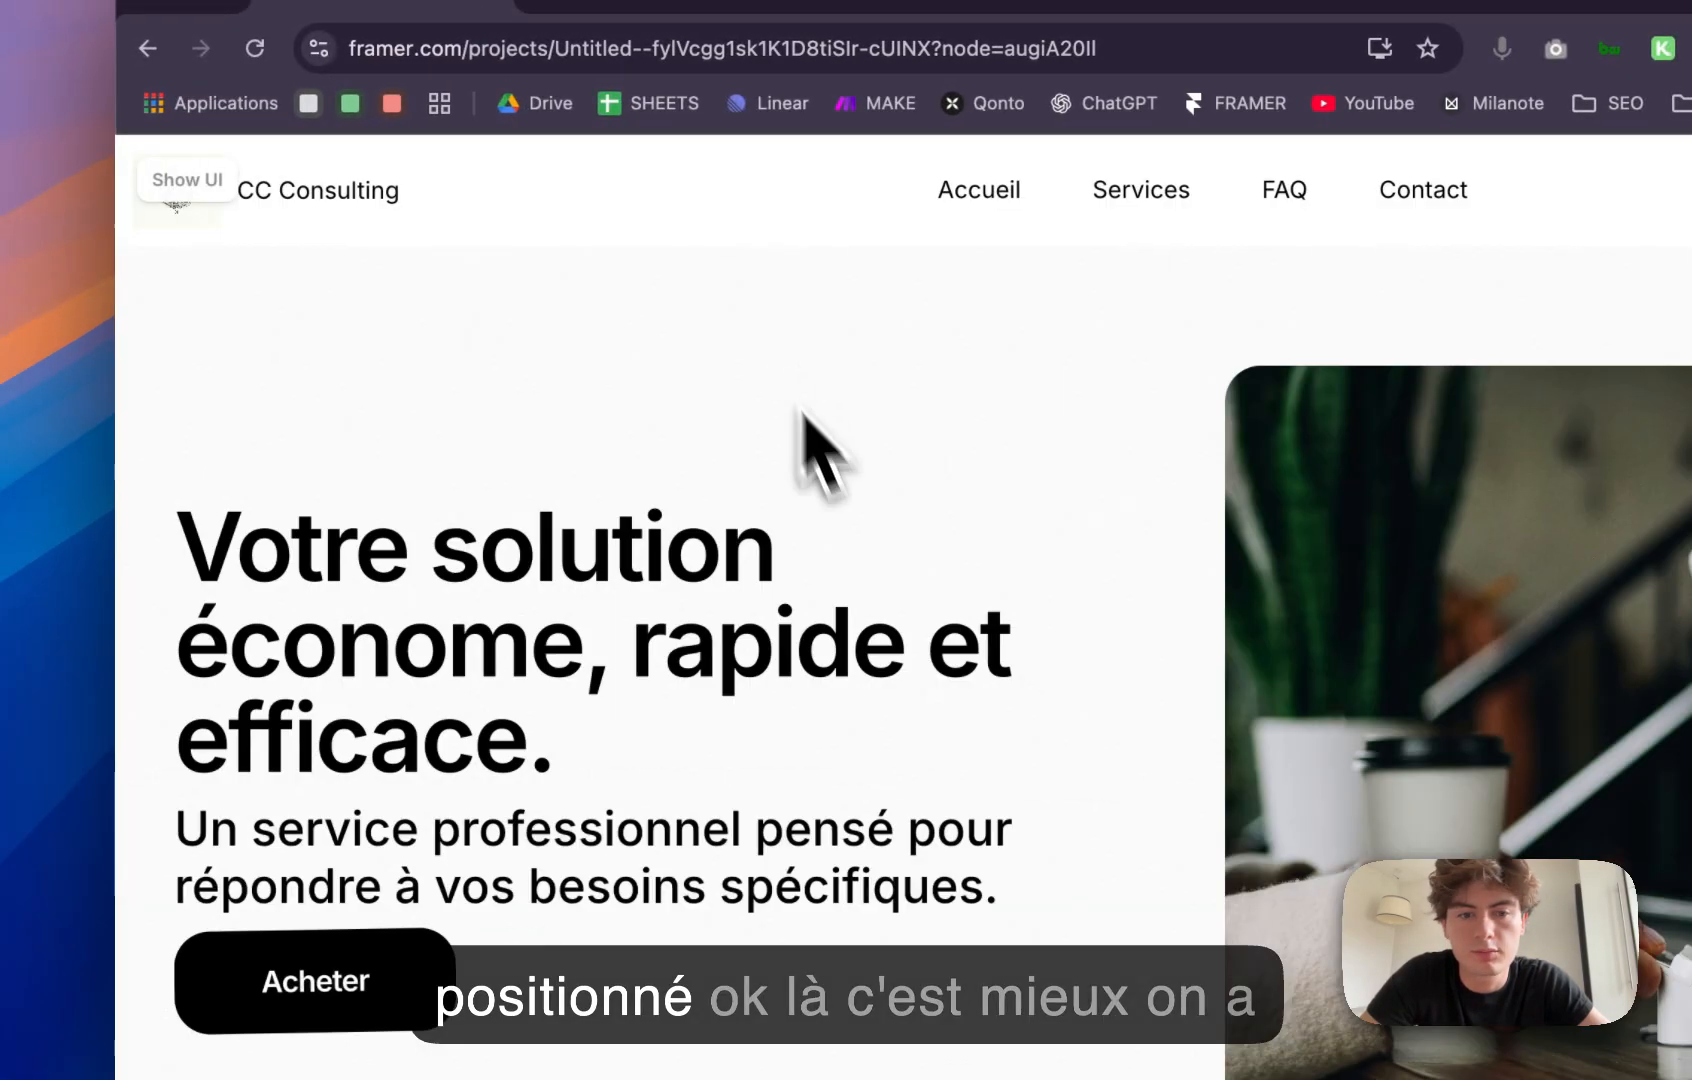
pyautogui.scroll(-1, 830, 674)
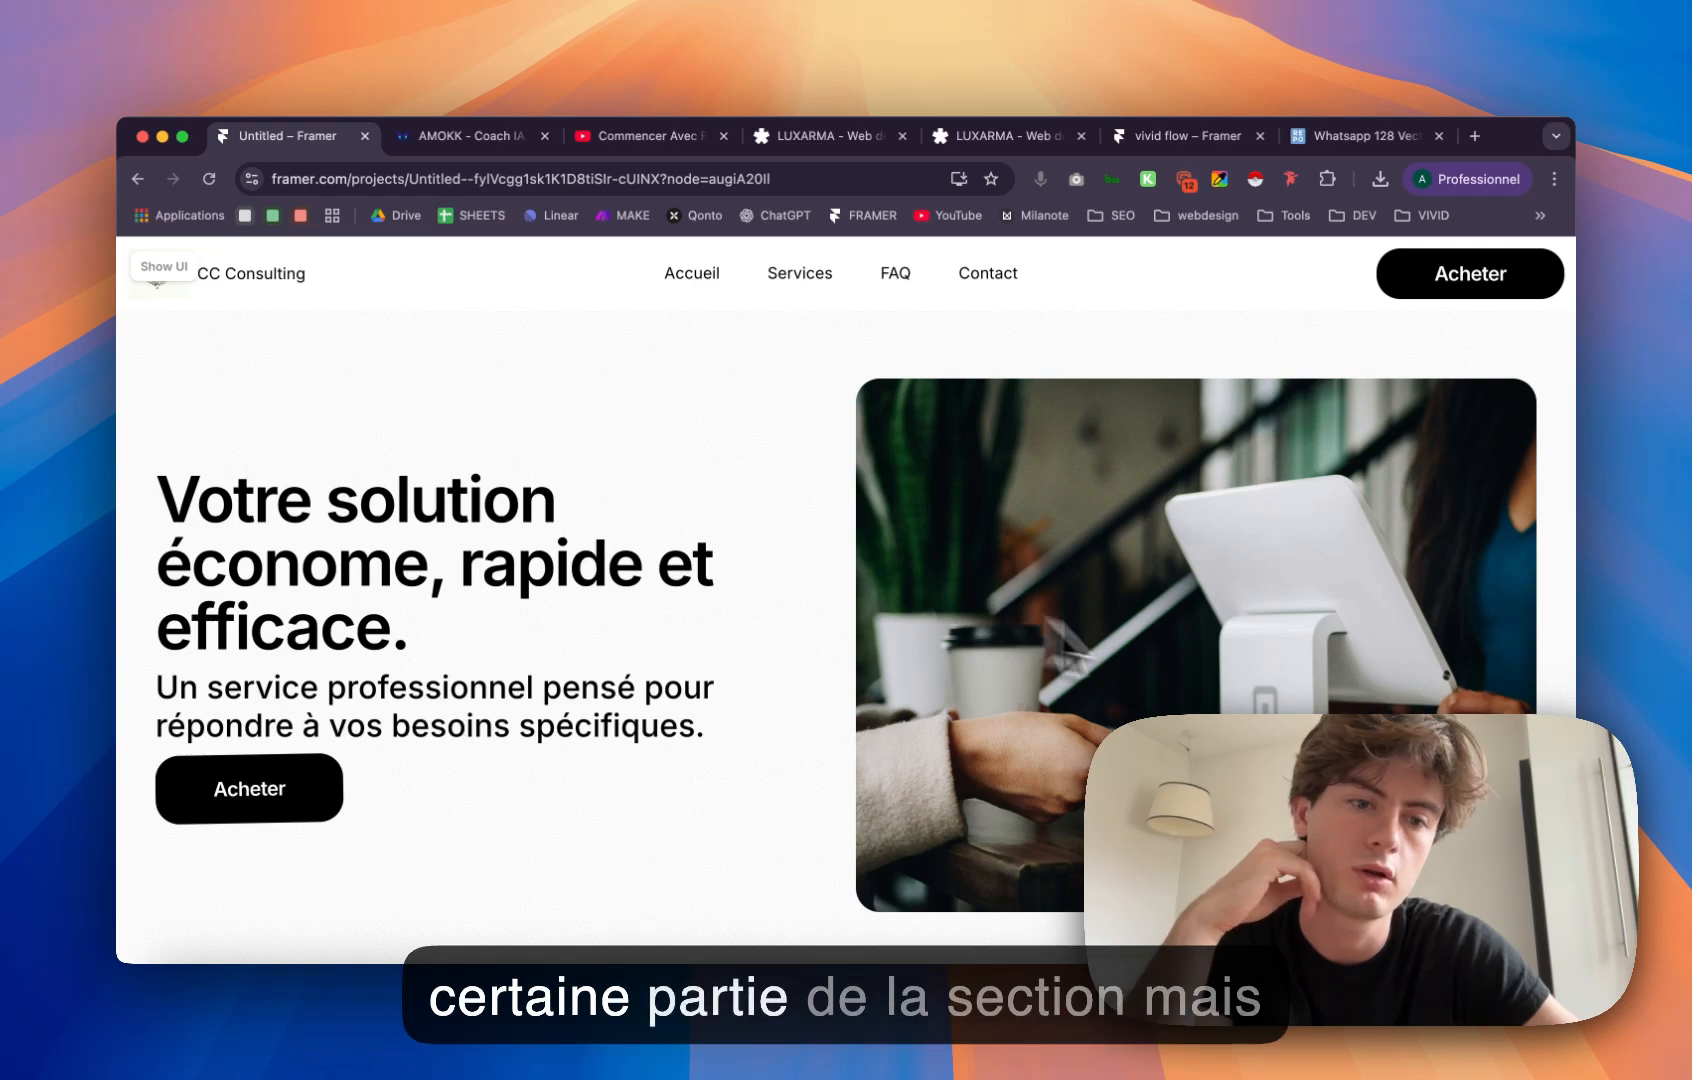
pyautogui.scroll(2, 1182, 684)
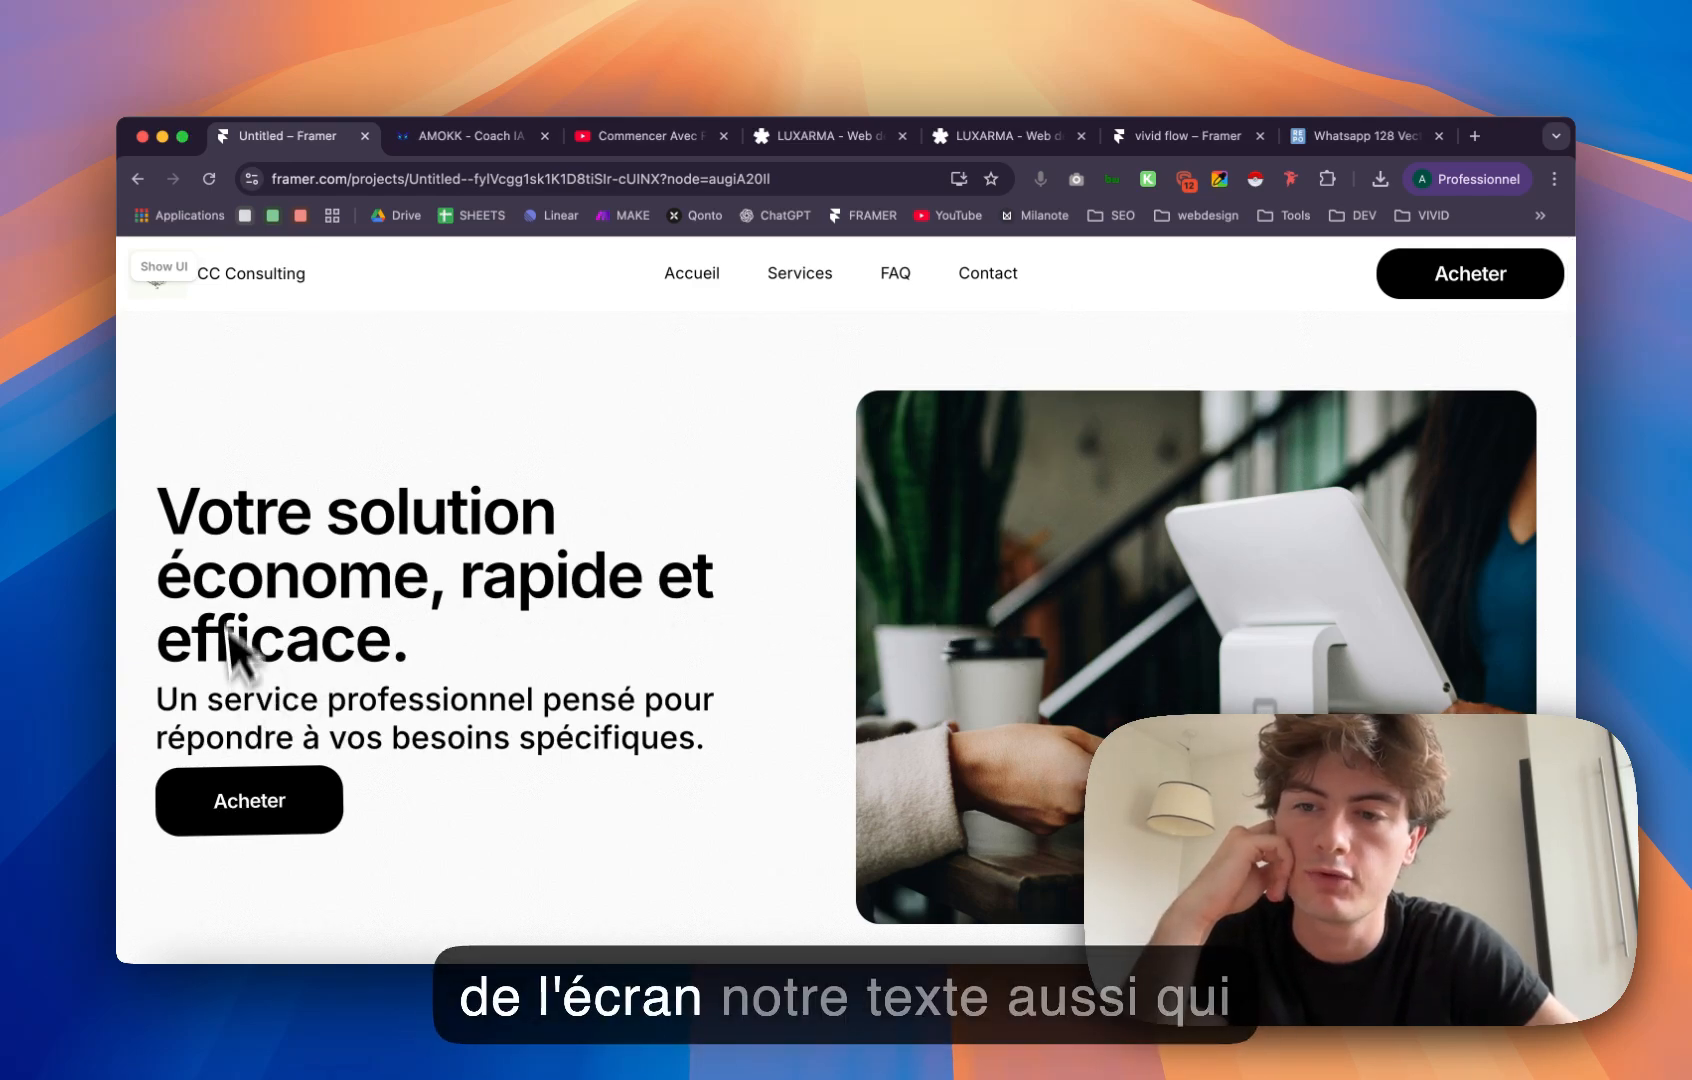
pyautogui.scroll(-10, 366, 838)
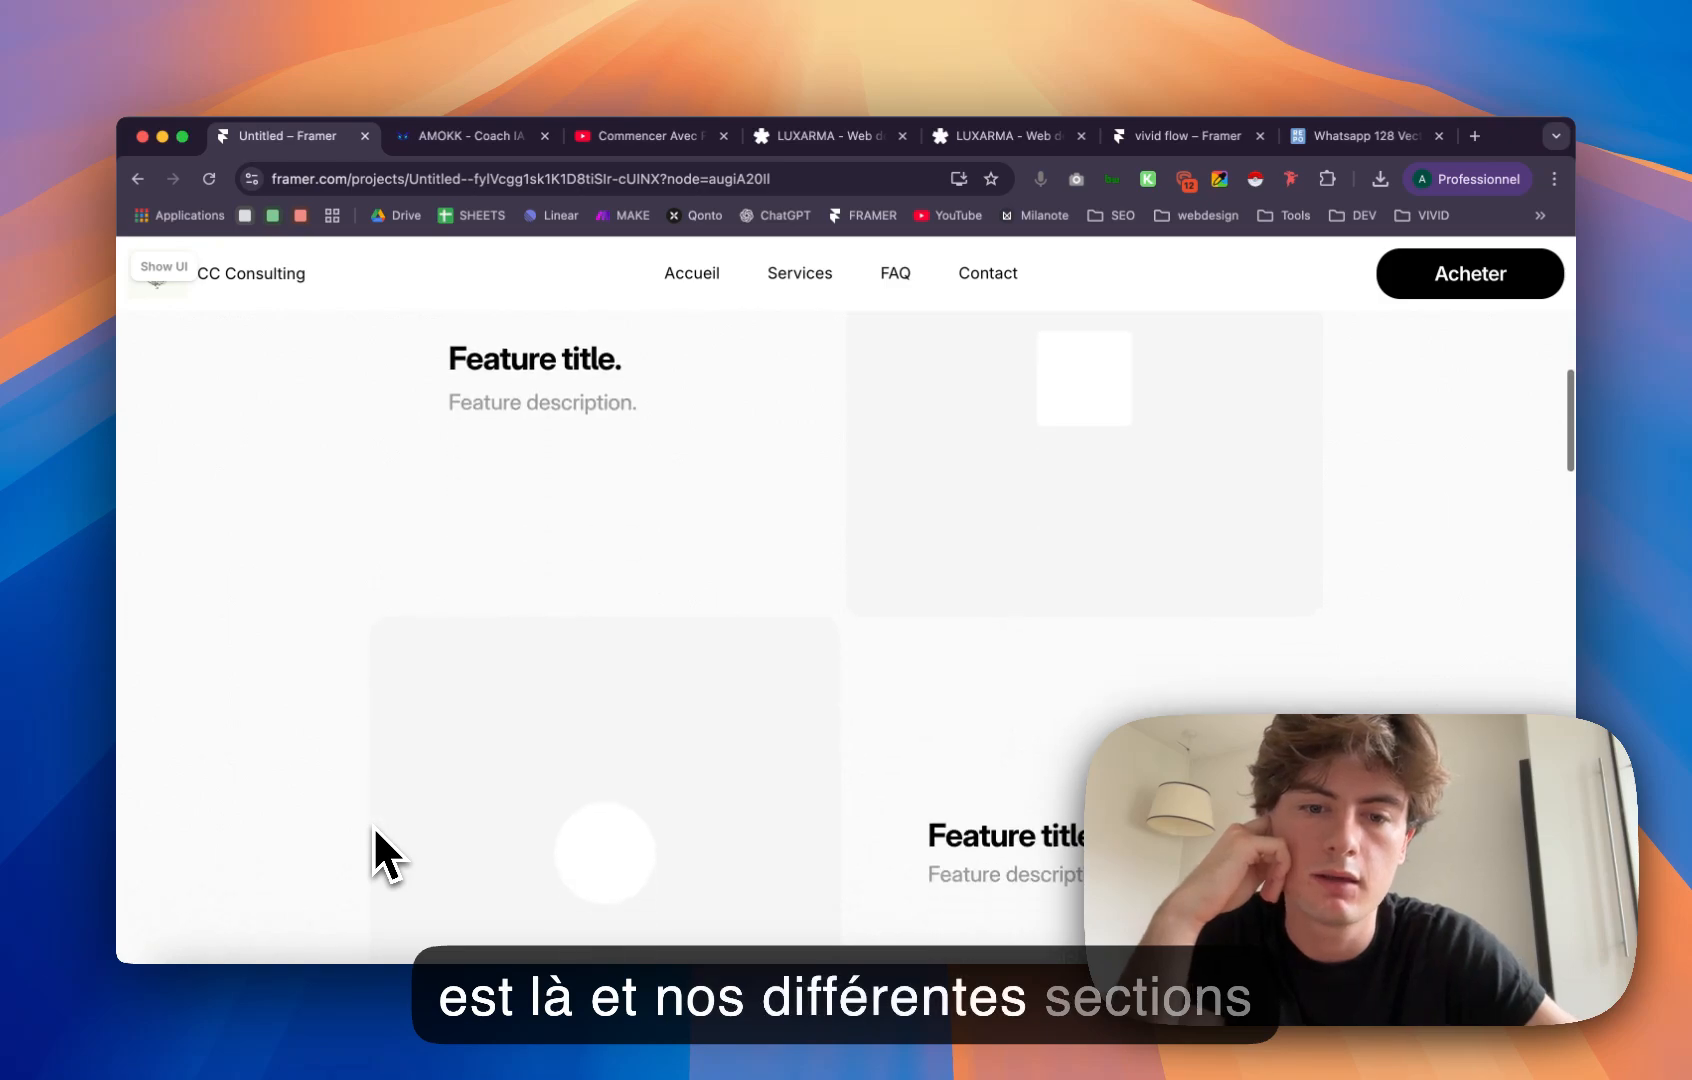
pyautogui.scroll(-15, 374, 828)
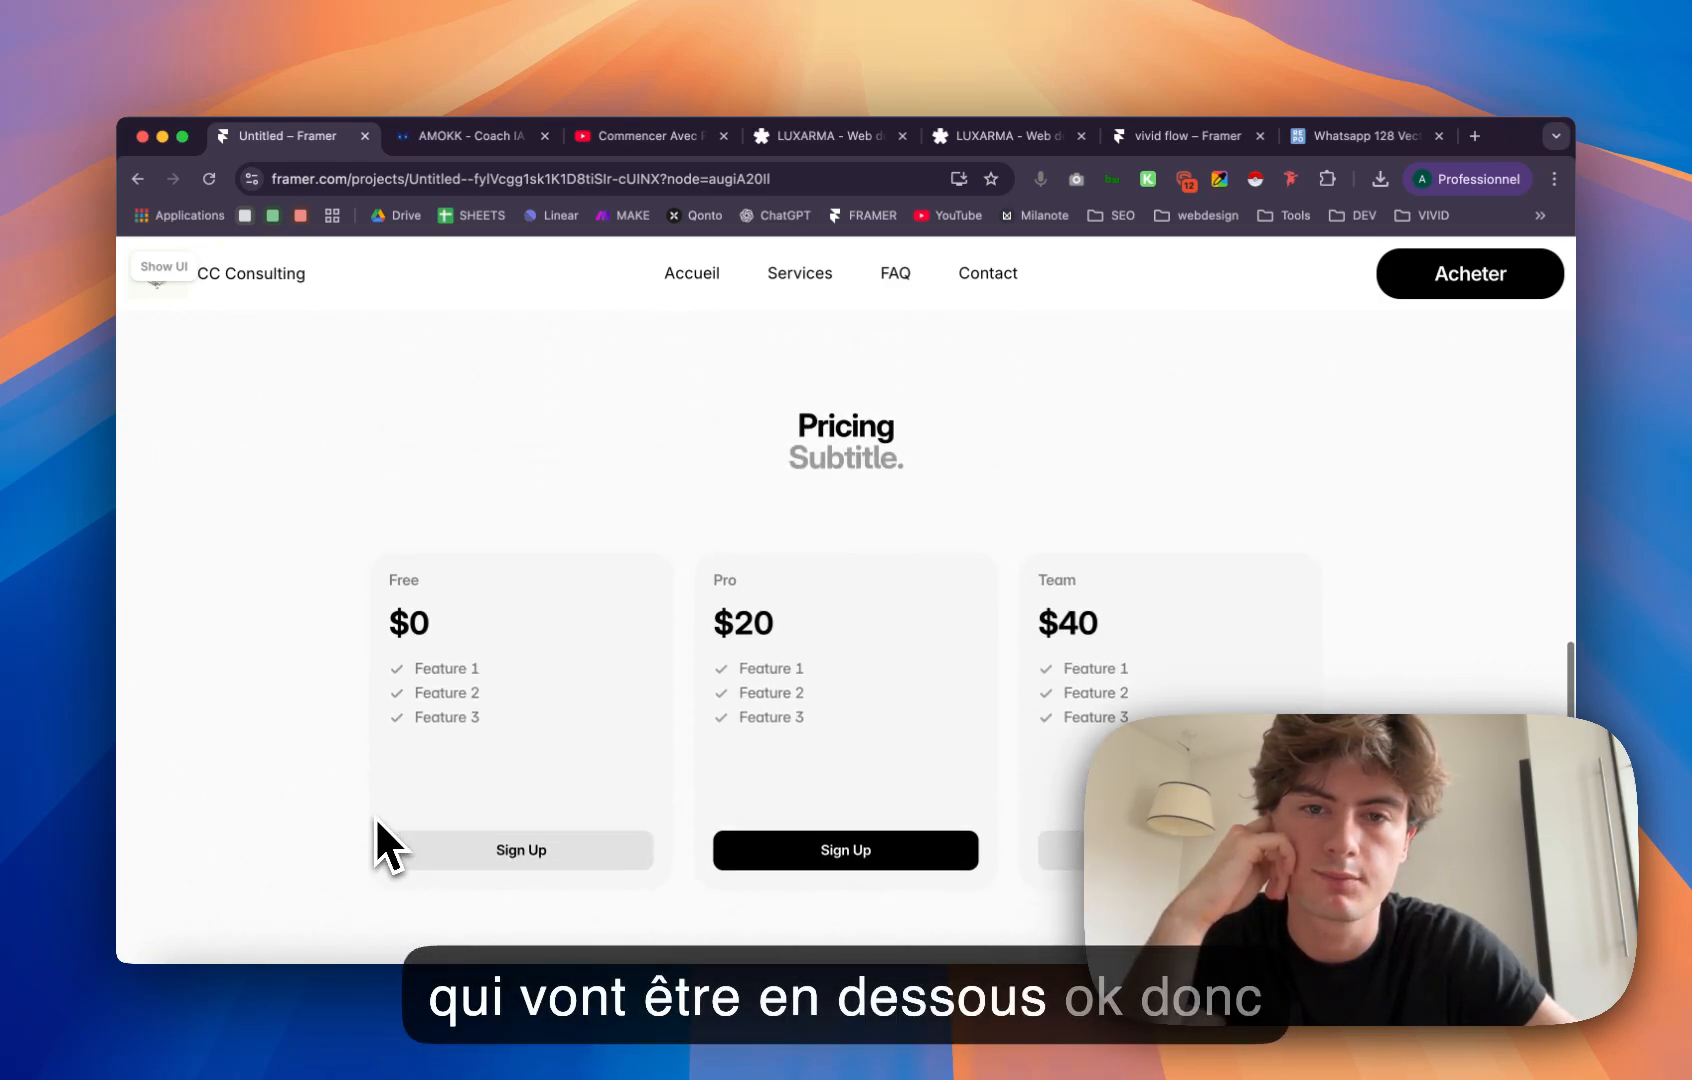
pyautogui.scroll(5, 377, 820)
pyautogui.press('Escape')
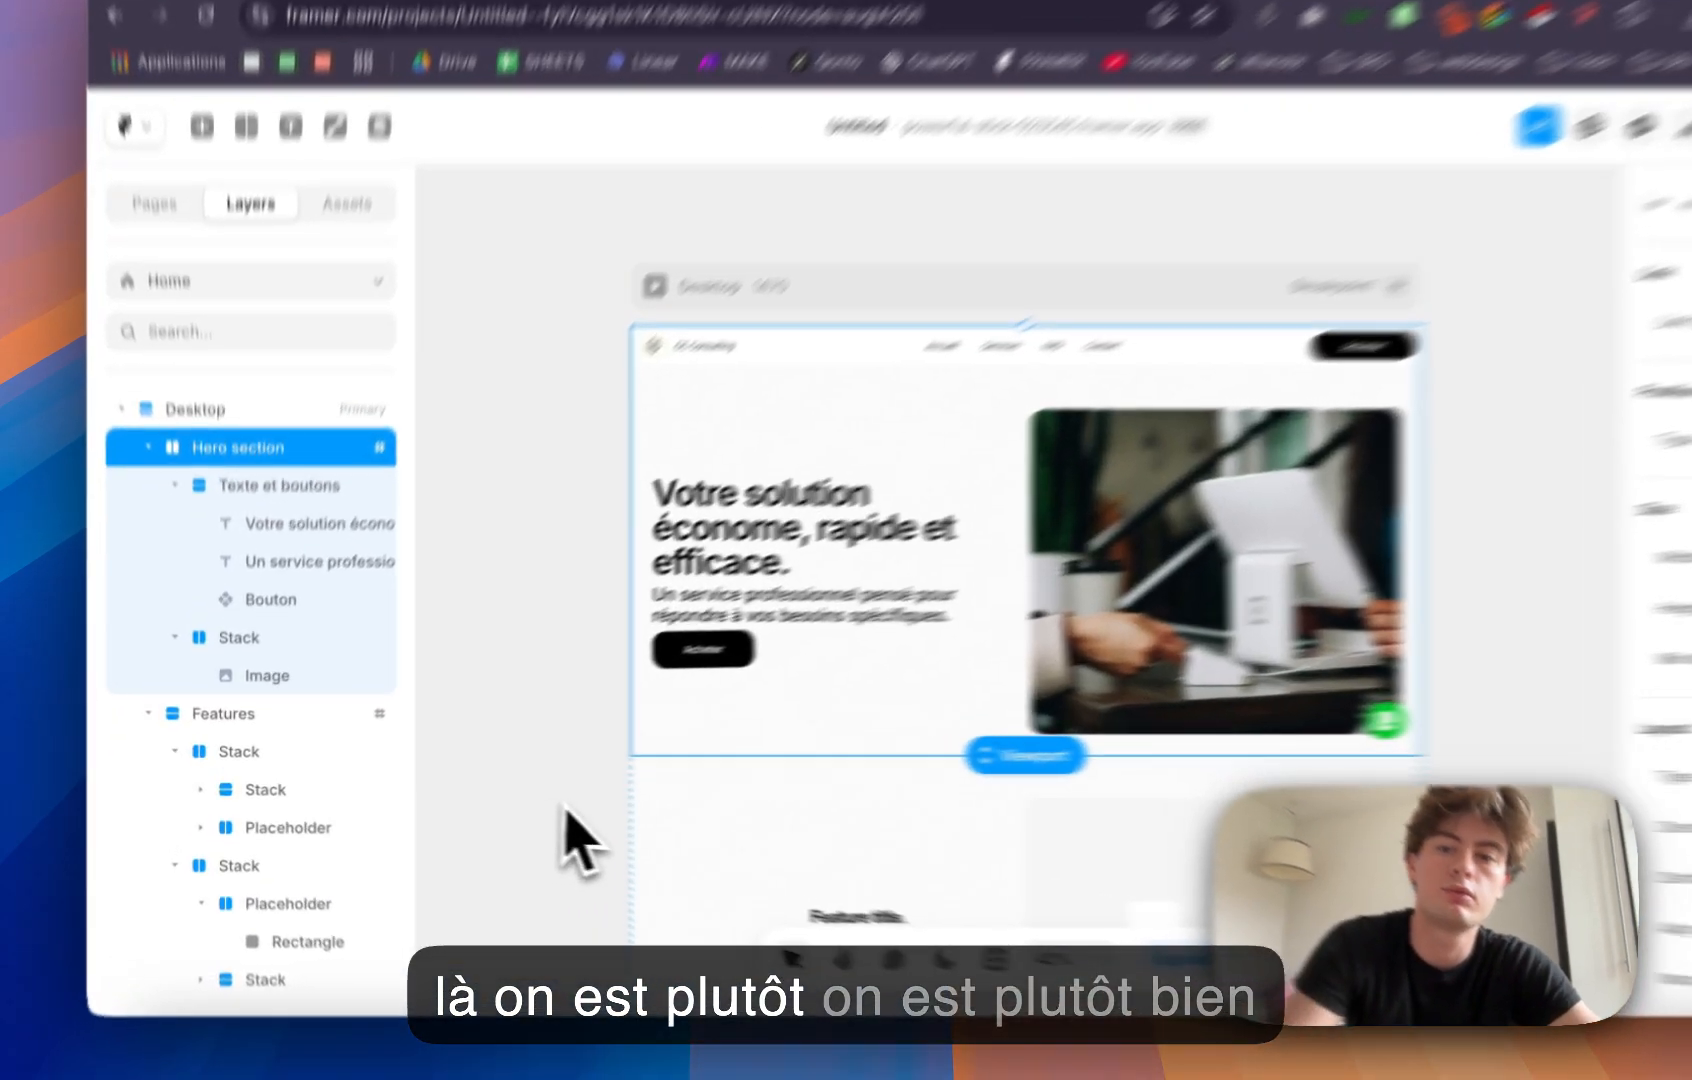
# Step: Try to add a text layer for a title at the beginning of the Features section
pyautogui.click(565, 808)
pyautogui.scroll(-3, 565, 808)
pyautogui.click(890, 584)
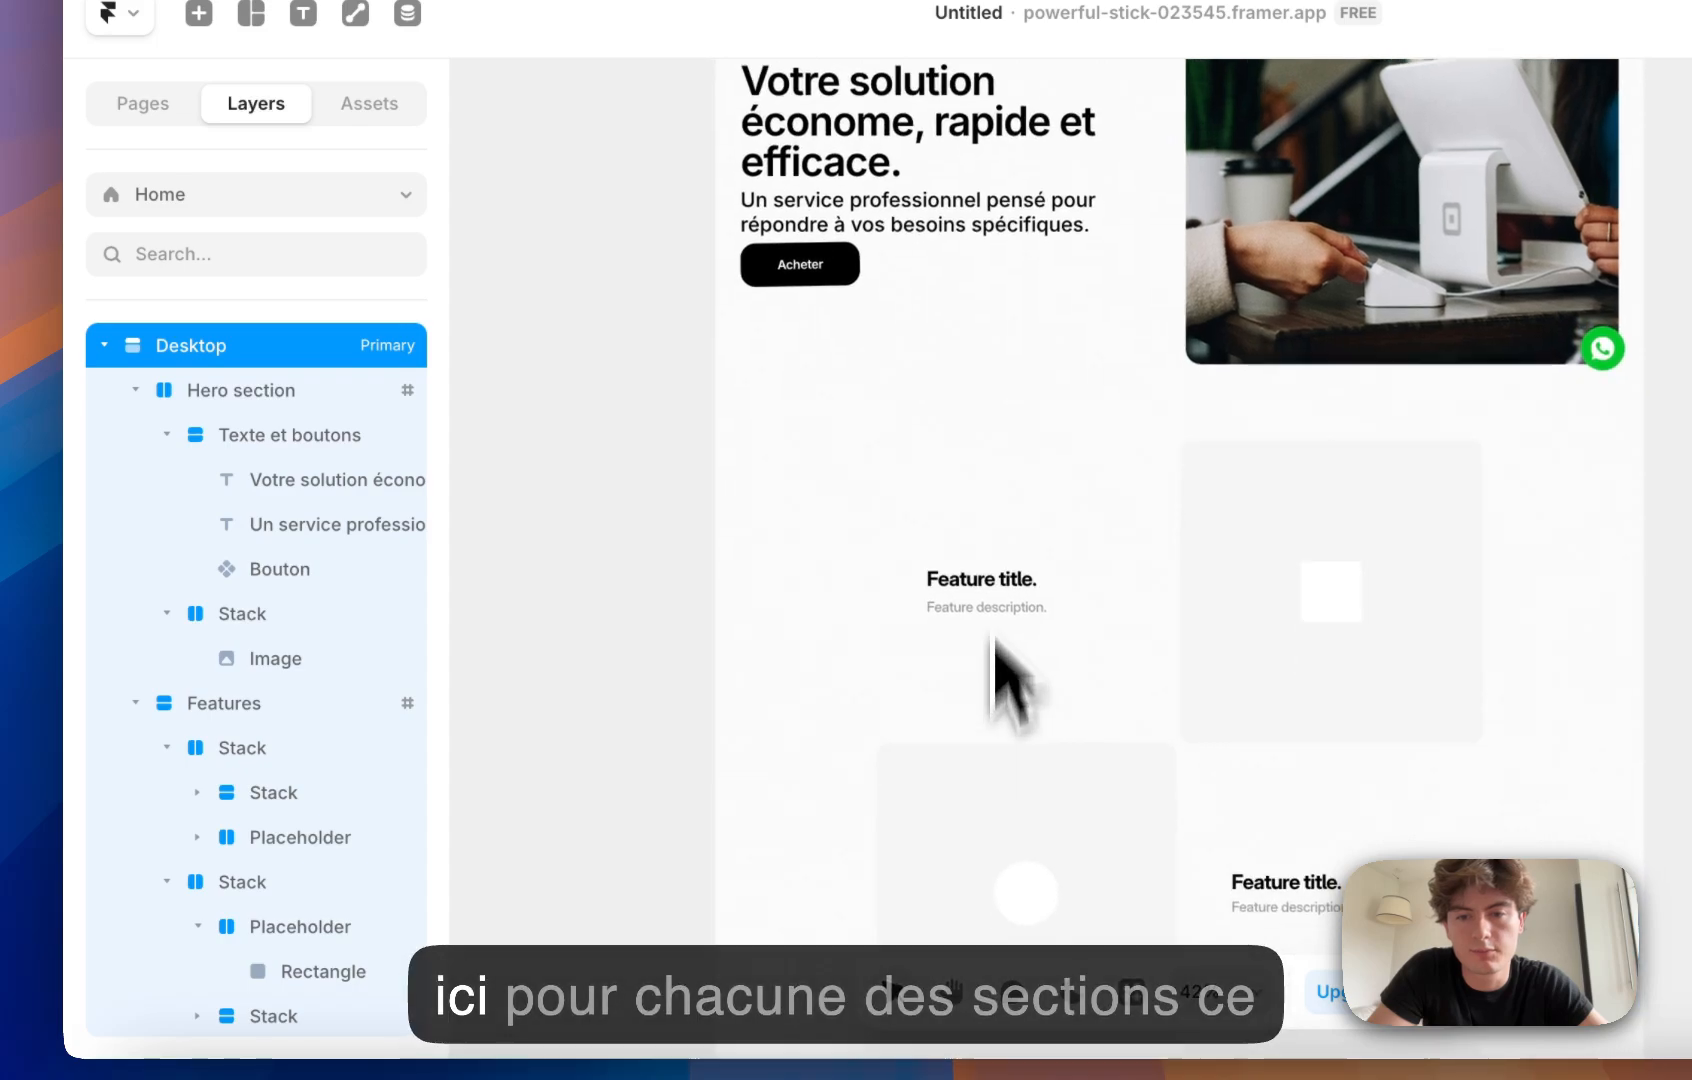
pyautogui.scroll(-2, 993, 520)
pyautogui.click(250, 705)
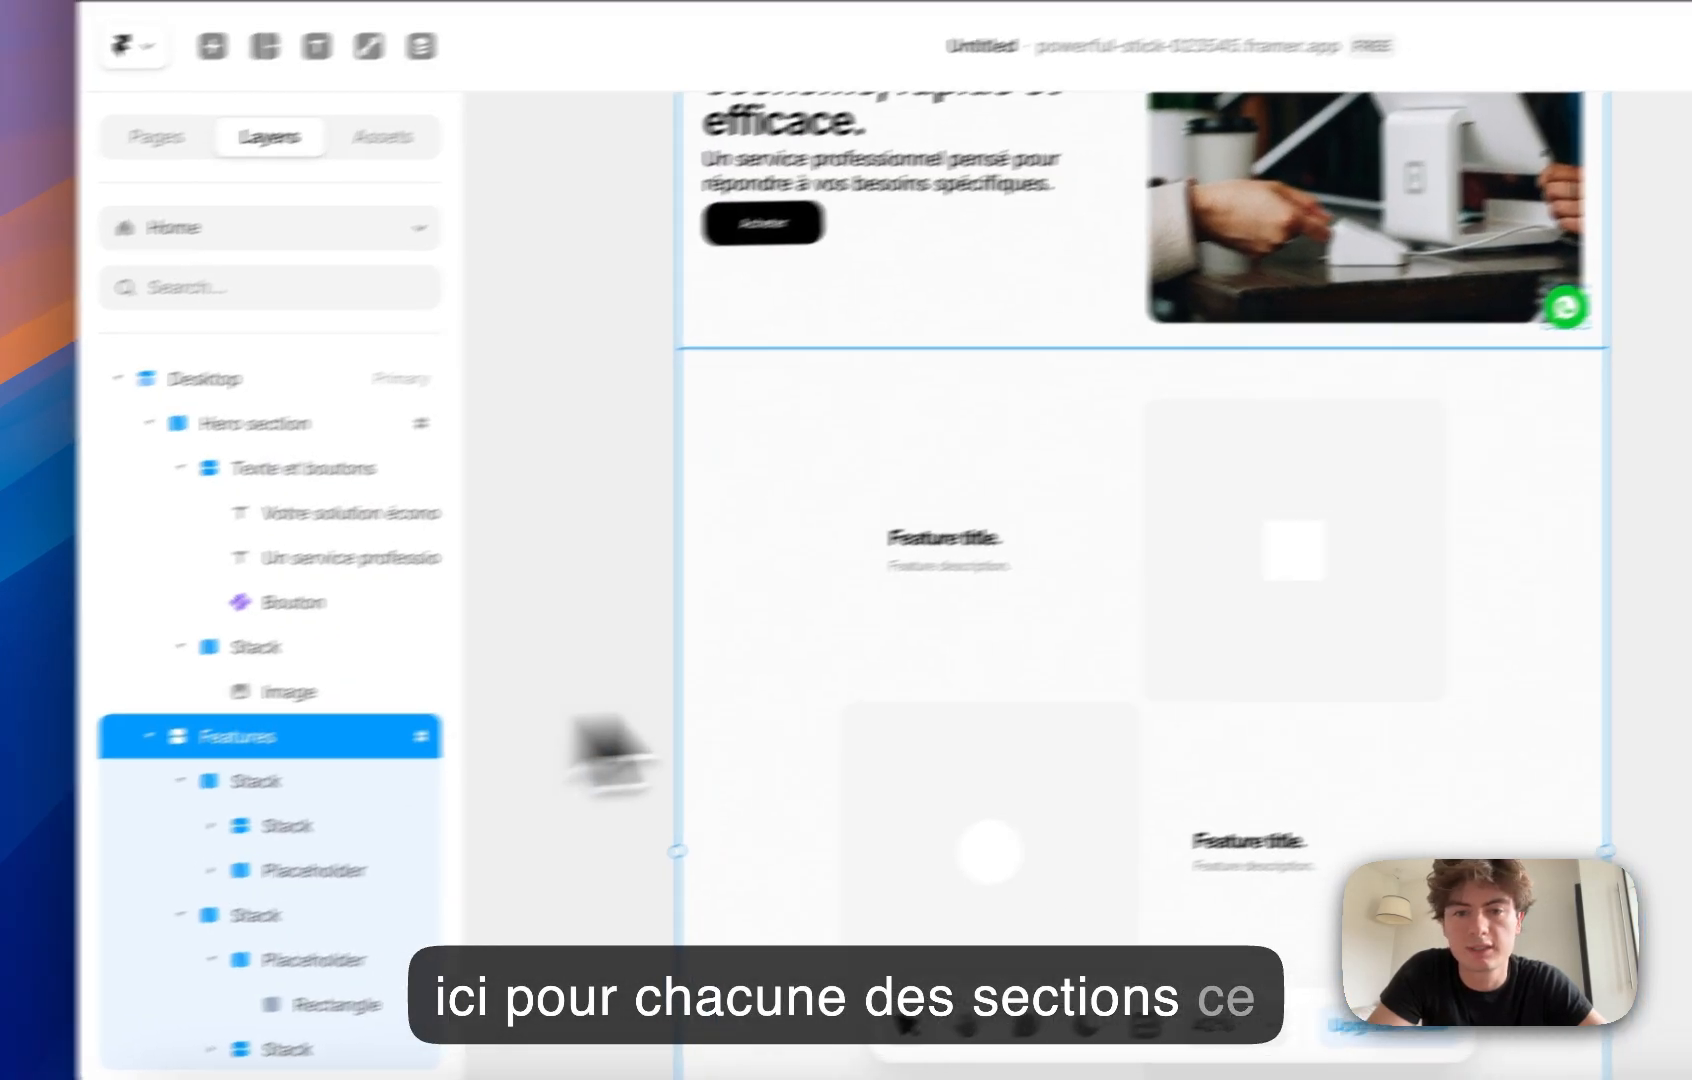
pyautogui.press('t')
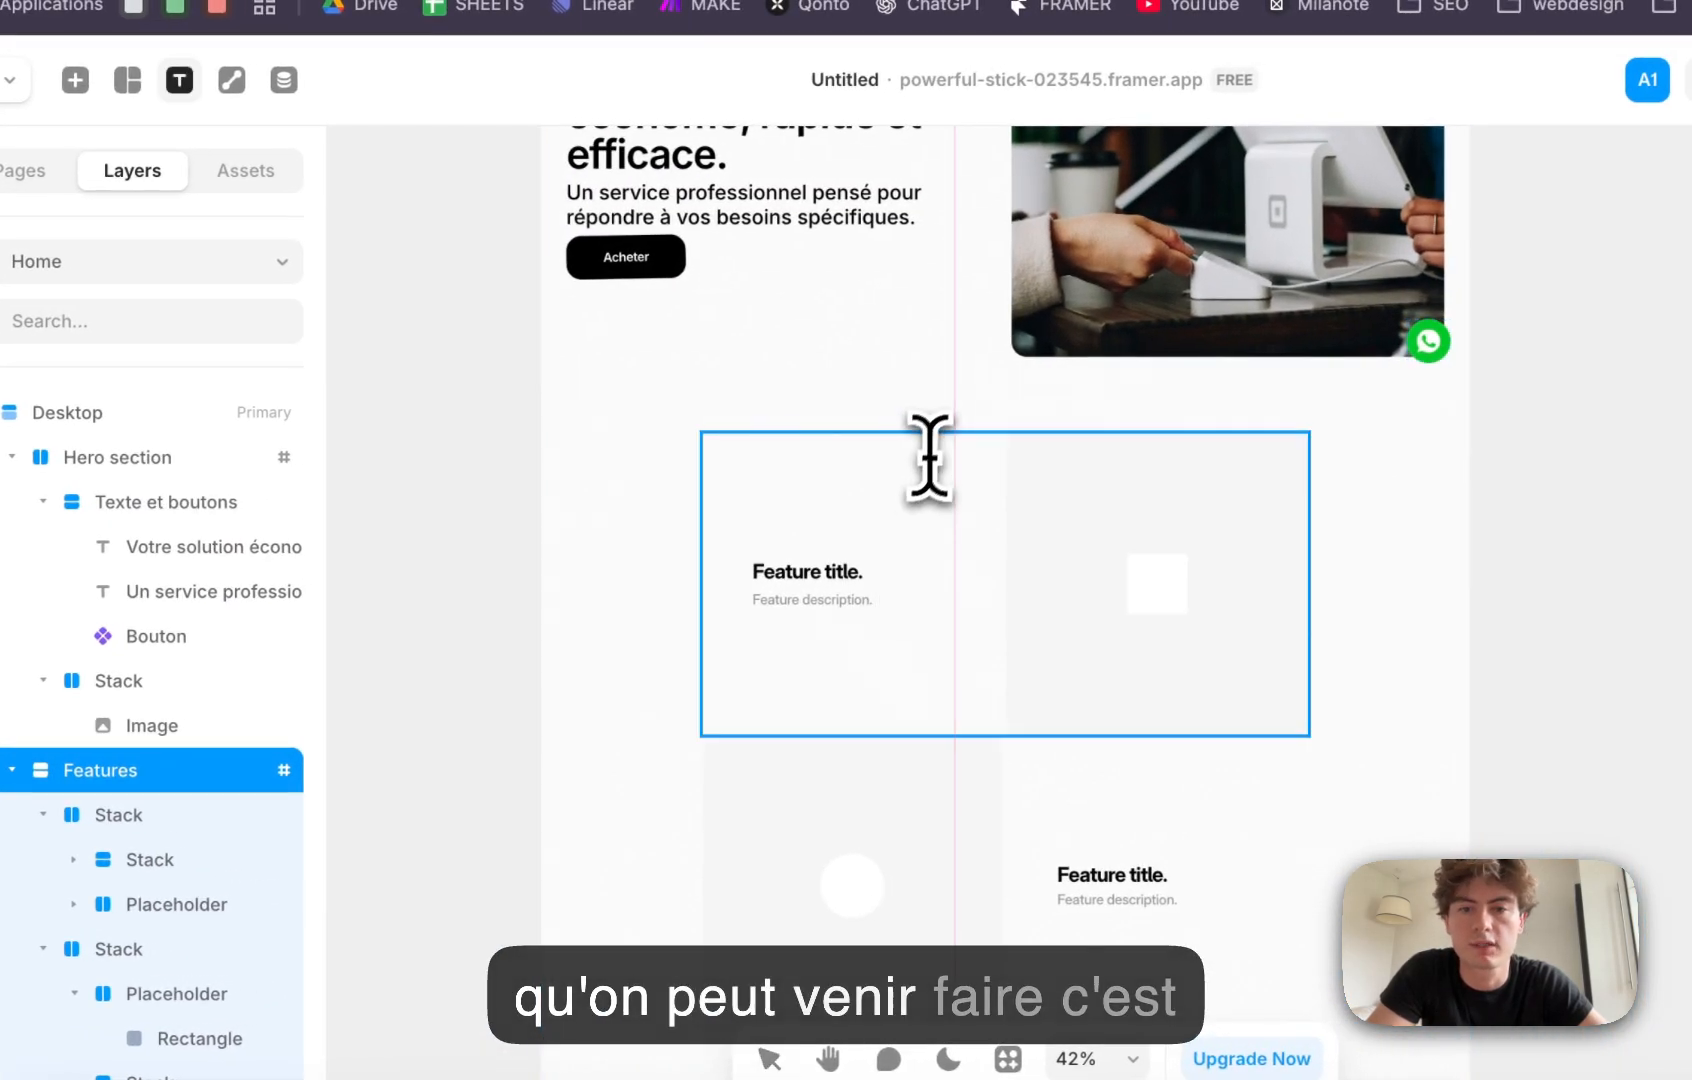
pyautogui.click(929, 456)
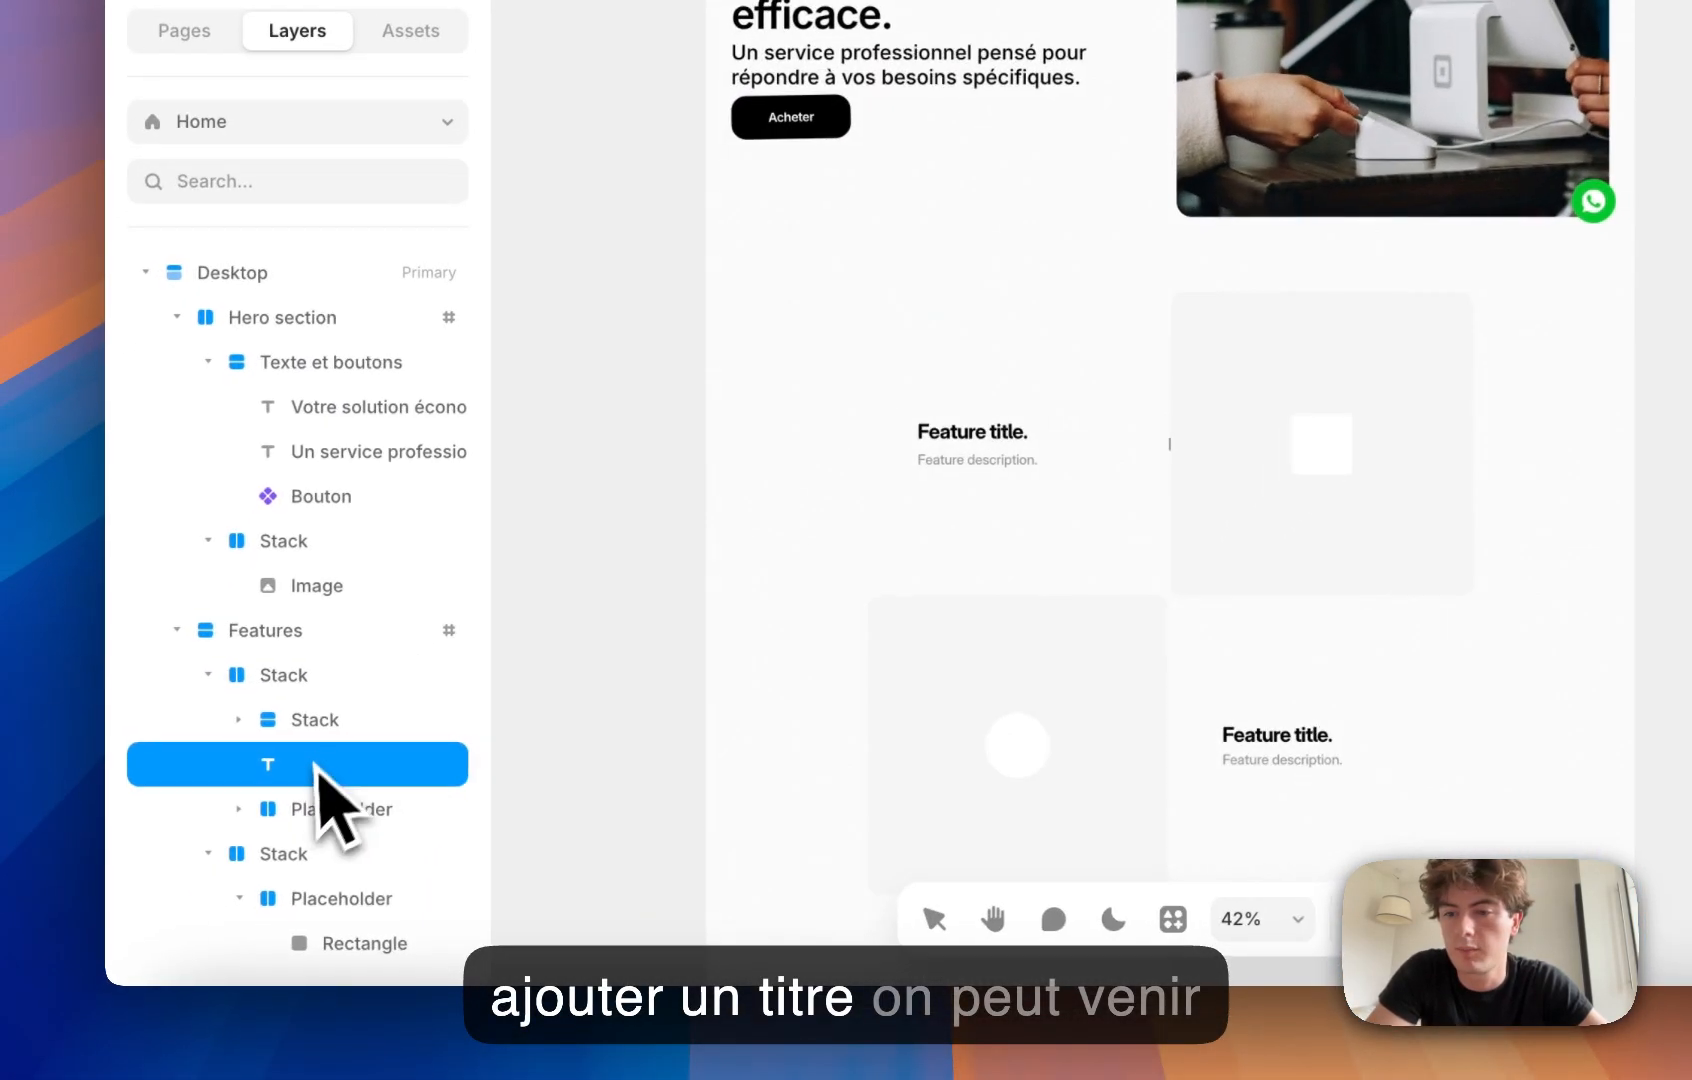
pyautogui.moveTo(148, 915); pyautogui.dragTo(141, 843)
pyautogui.moveTo(310, 700); pyautogui.dragTo(302, 668)
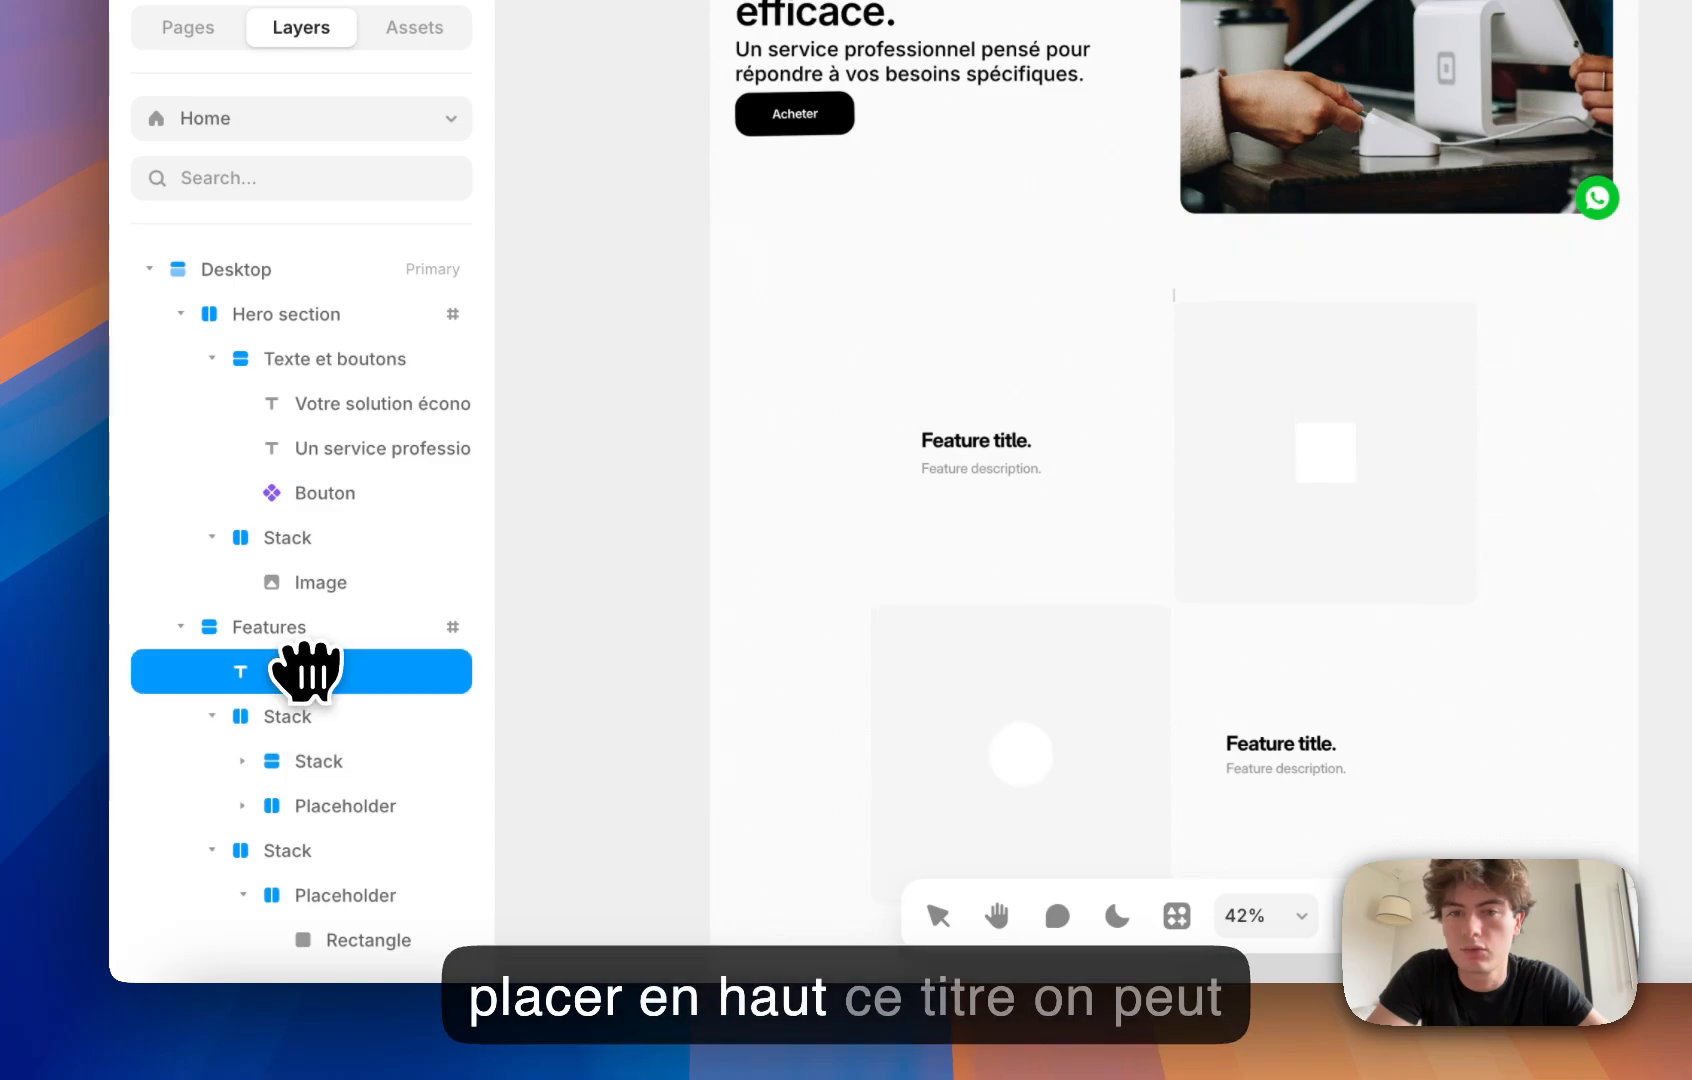
pyautogui.scroll(-5, 1523, 680)
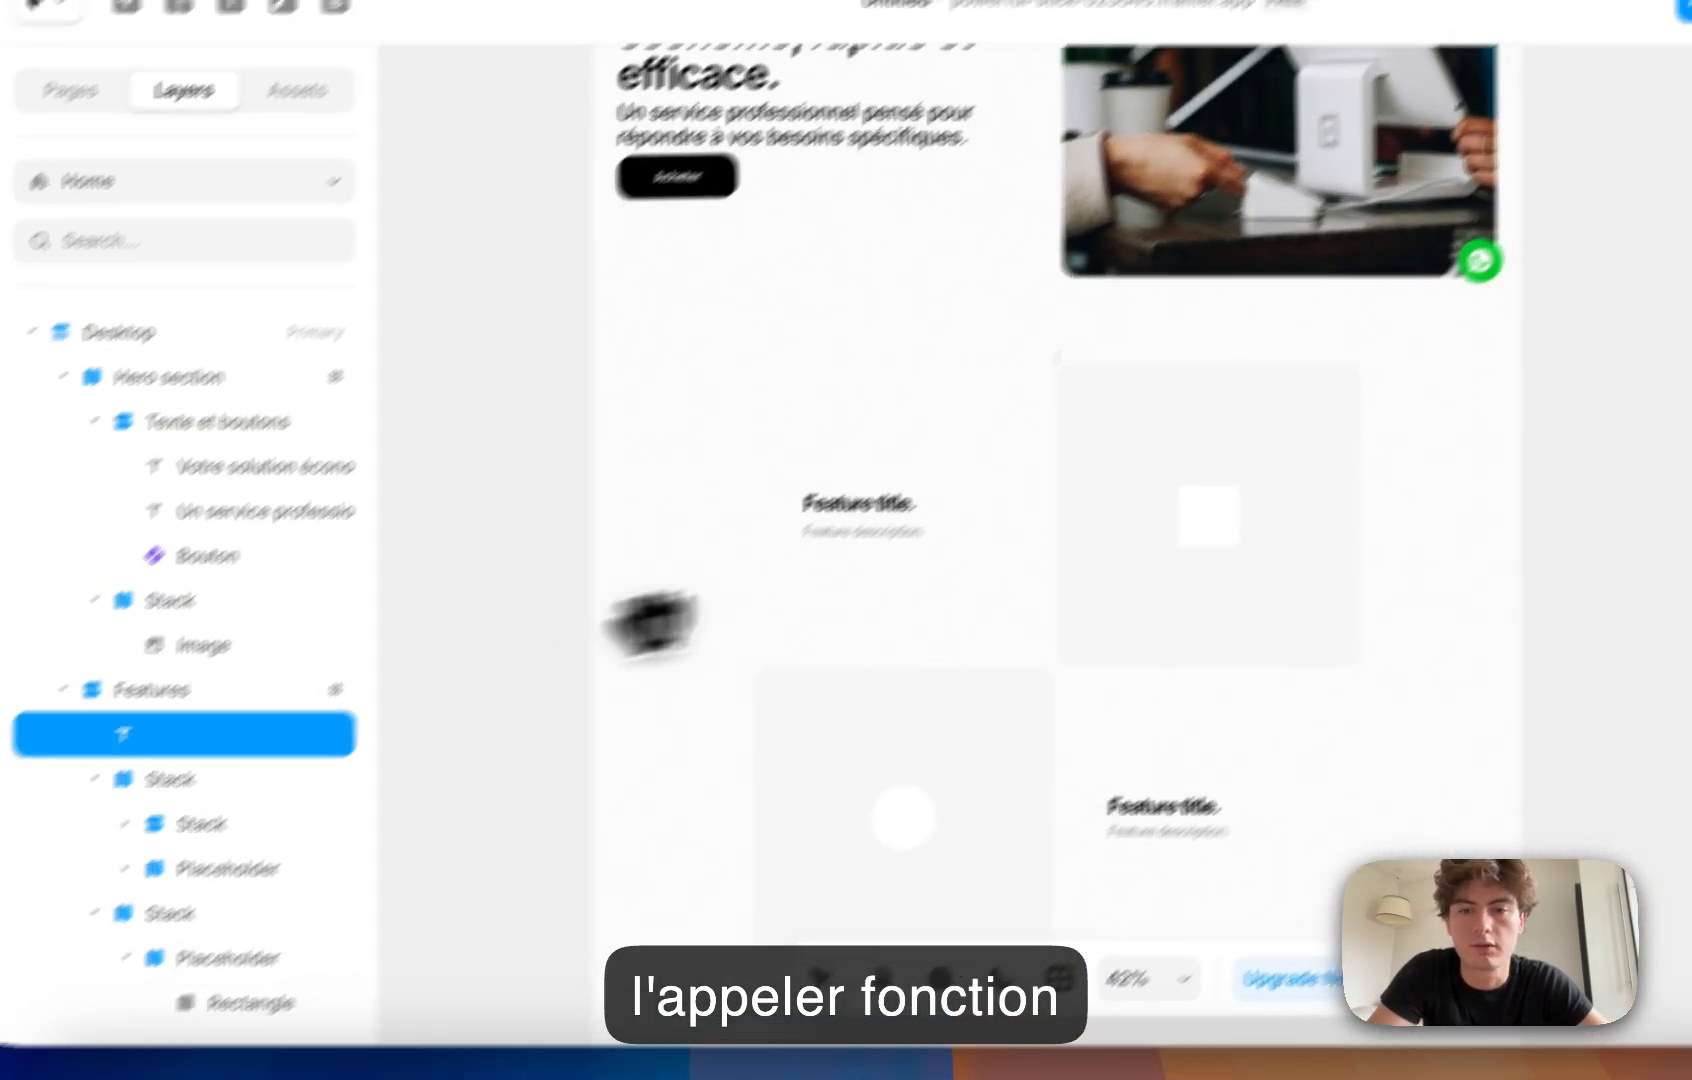
pyautogui.press('c')
# Step: Add the text "Fonctionalités" as the first element of the Features section, above its stacks
pyautogui.press('t')
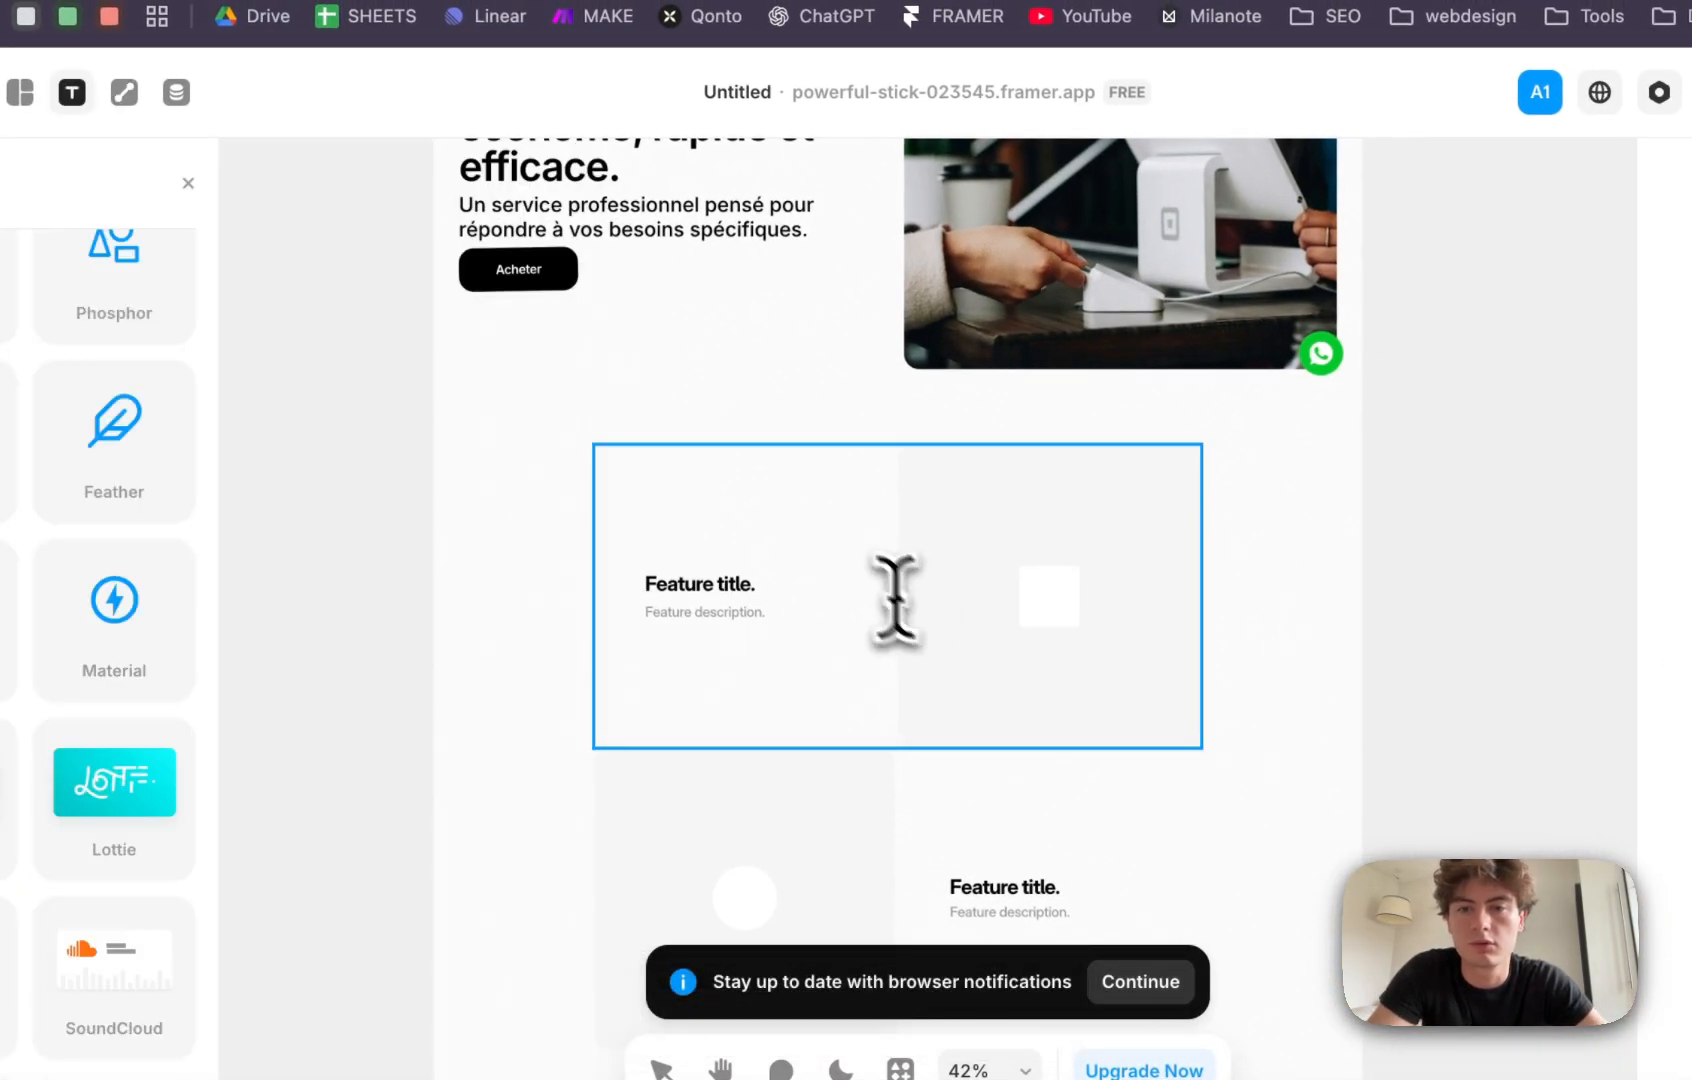
pyautogui.click(861, 430)
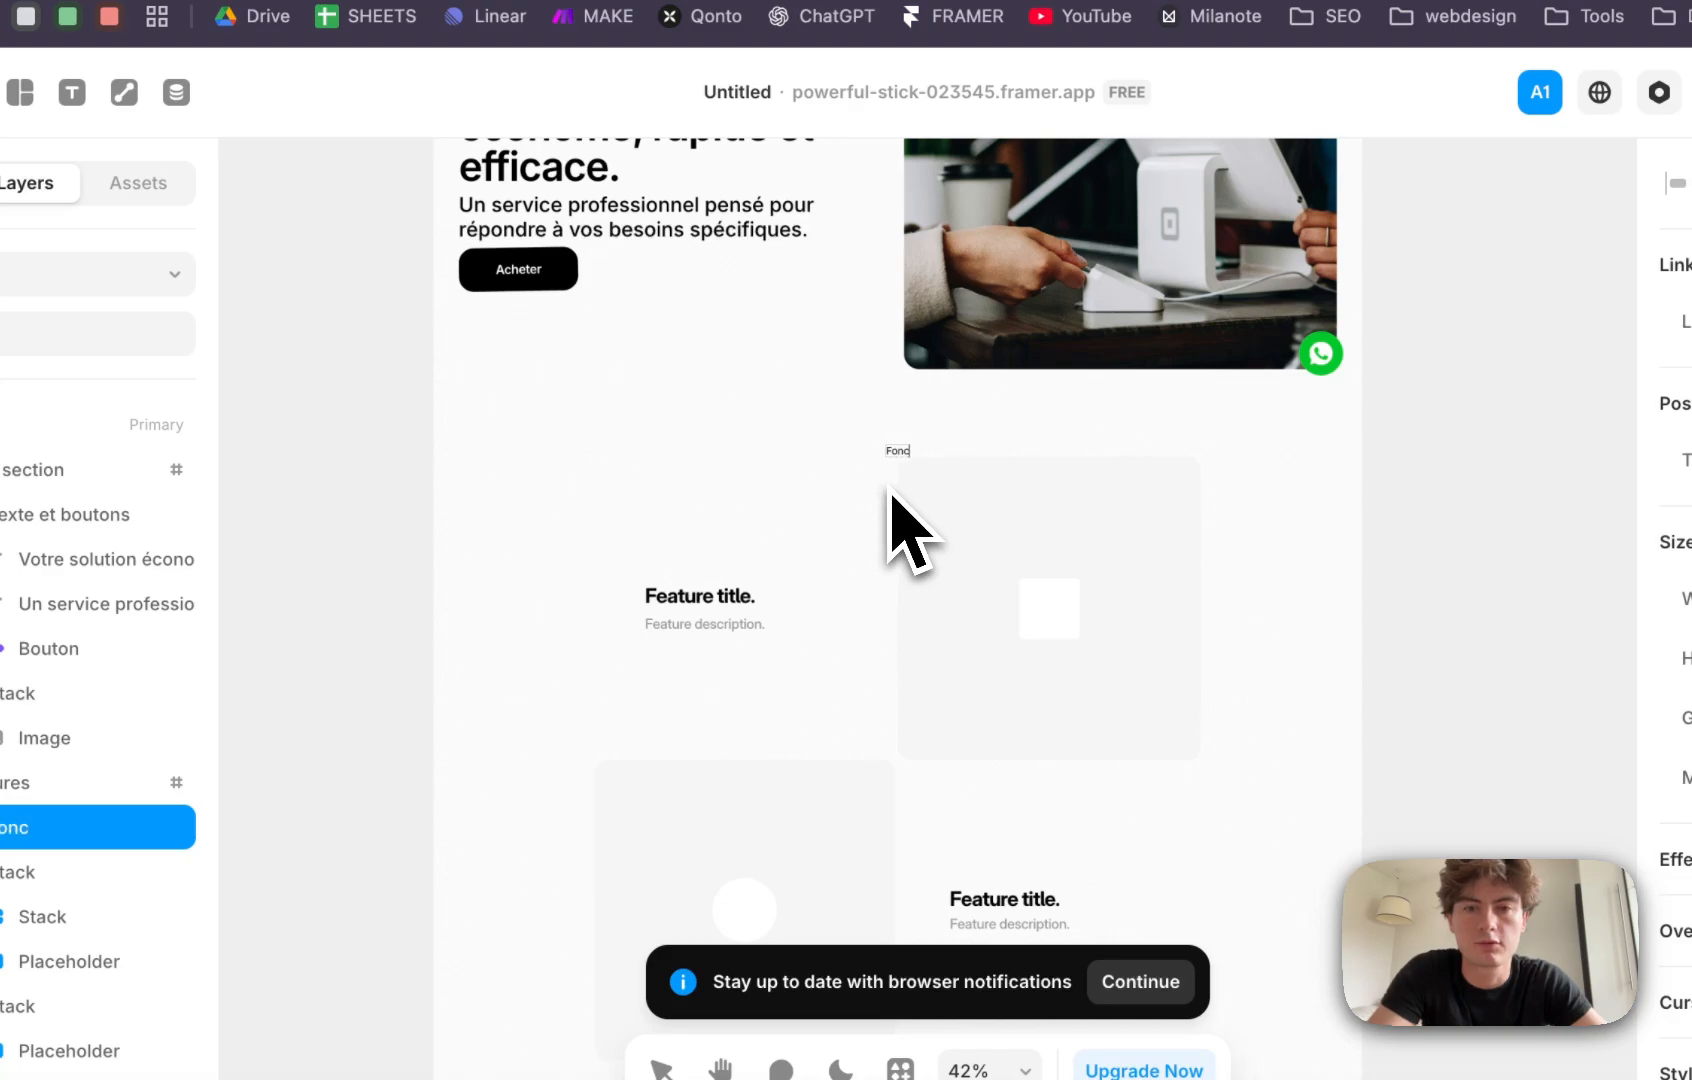
pyautogui.write('Fonctiona')
pyautogui.press('BackSpace')
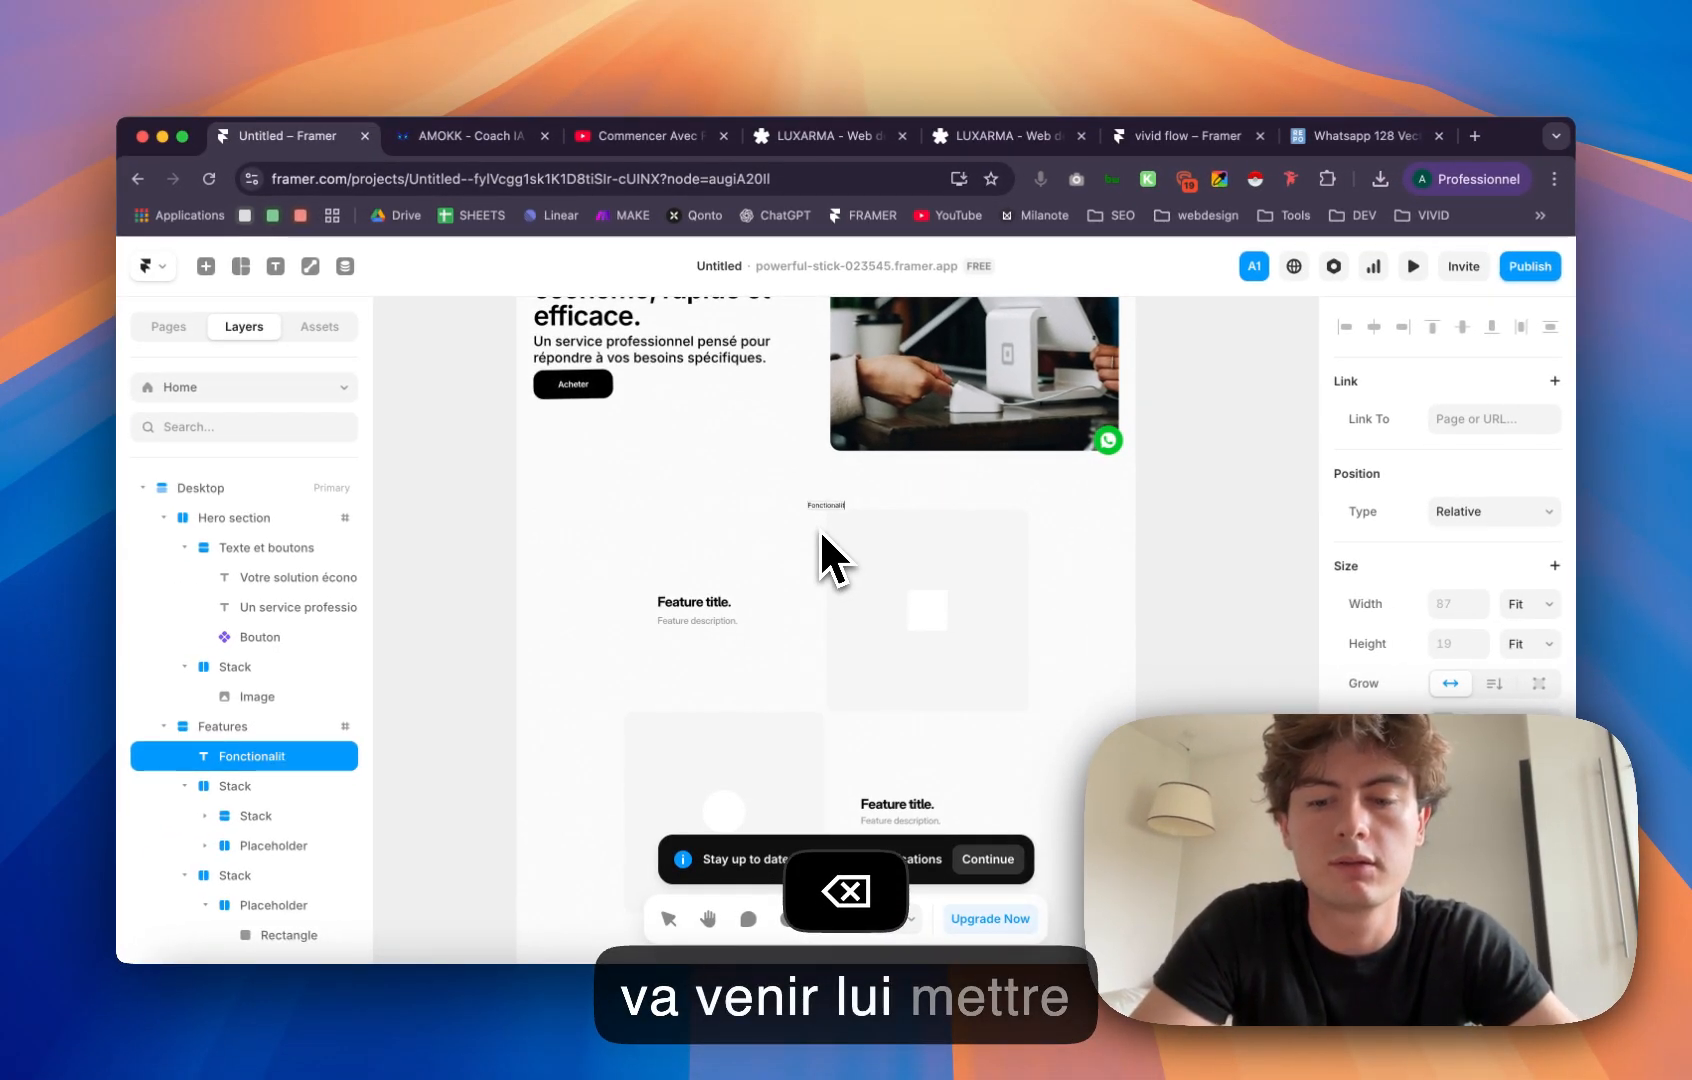
pyautogui.press('BackSpace')
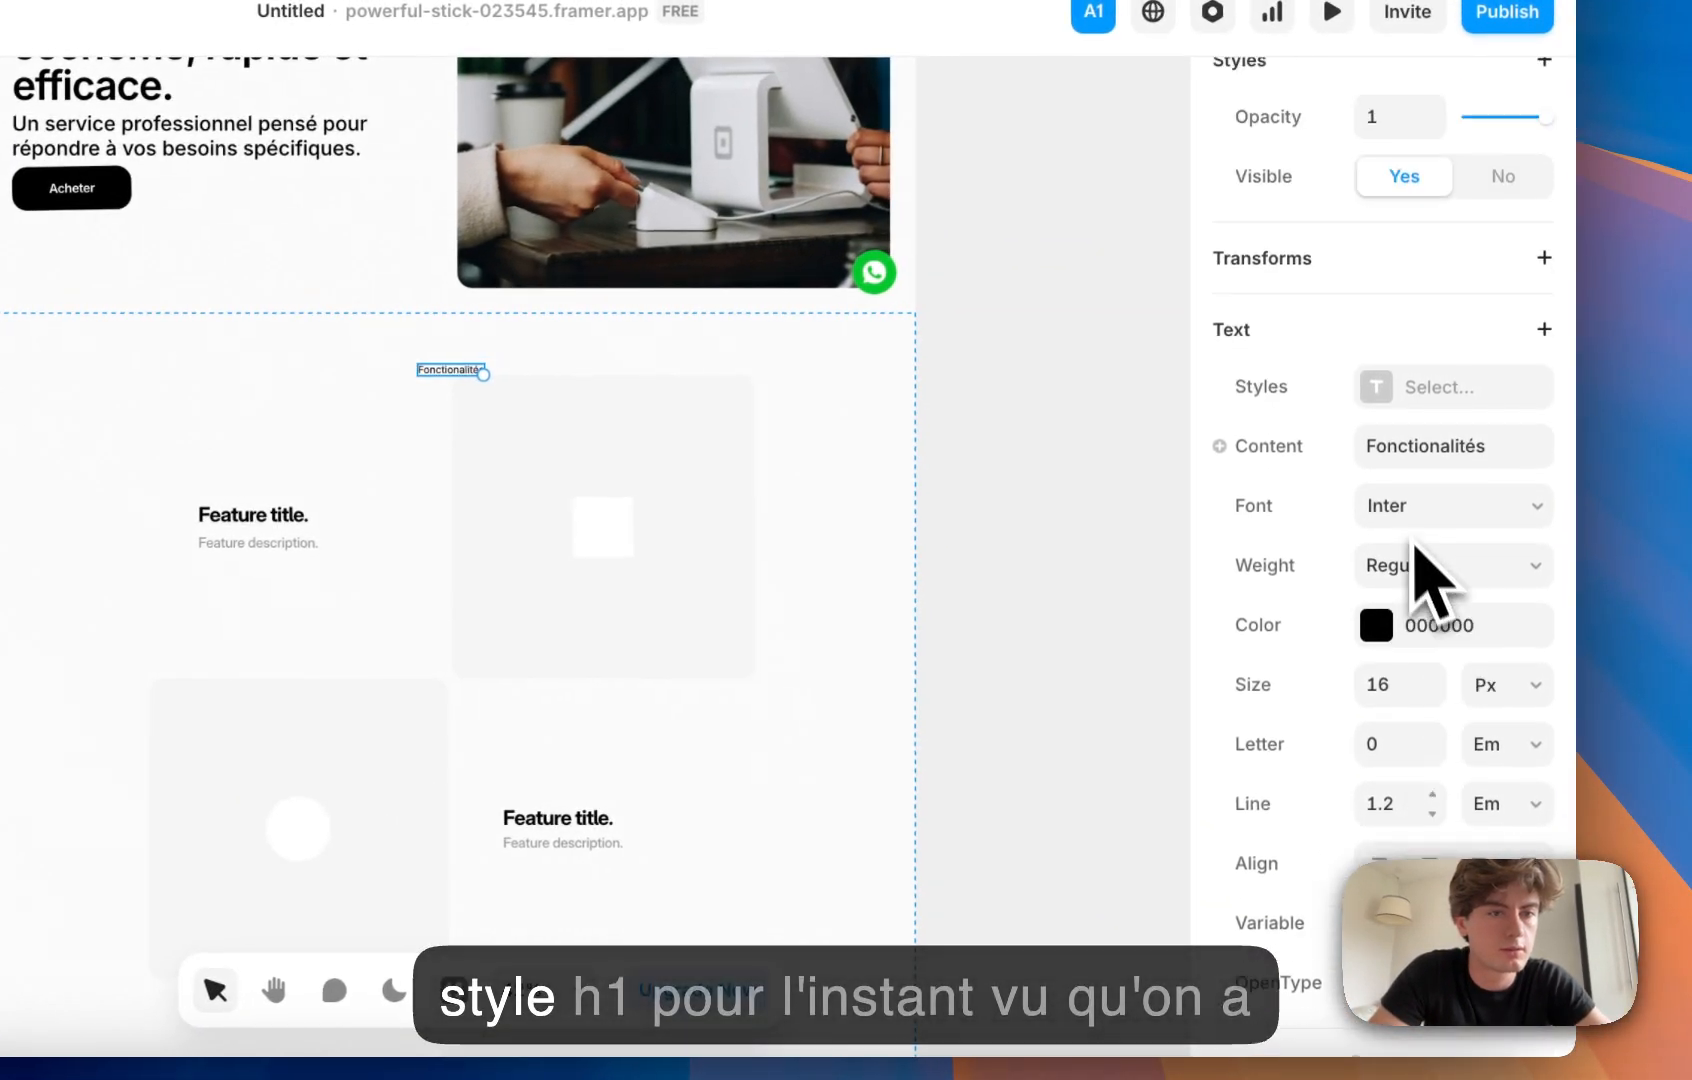
# Step: Apply the H1 Titre Hero text style to the Fonctionalités title
pyautogui.scroll(1, 1400, 500)
pyautogui.click(1388, 462)
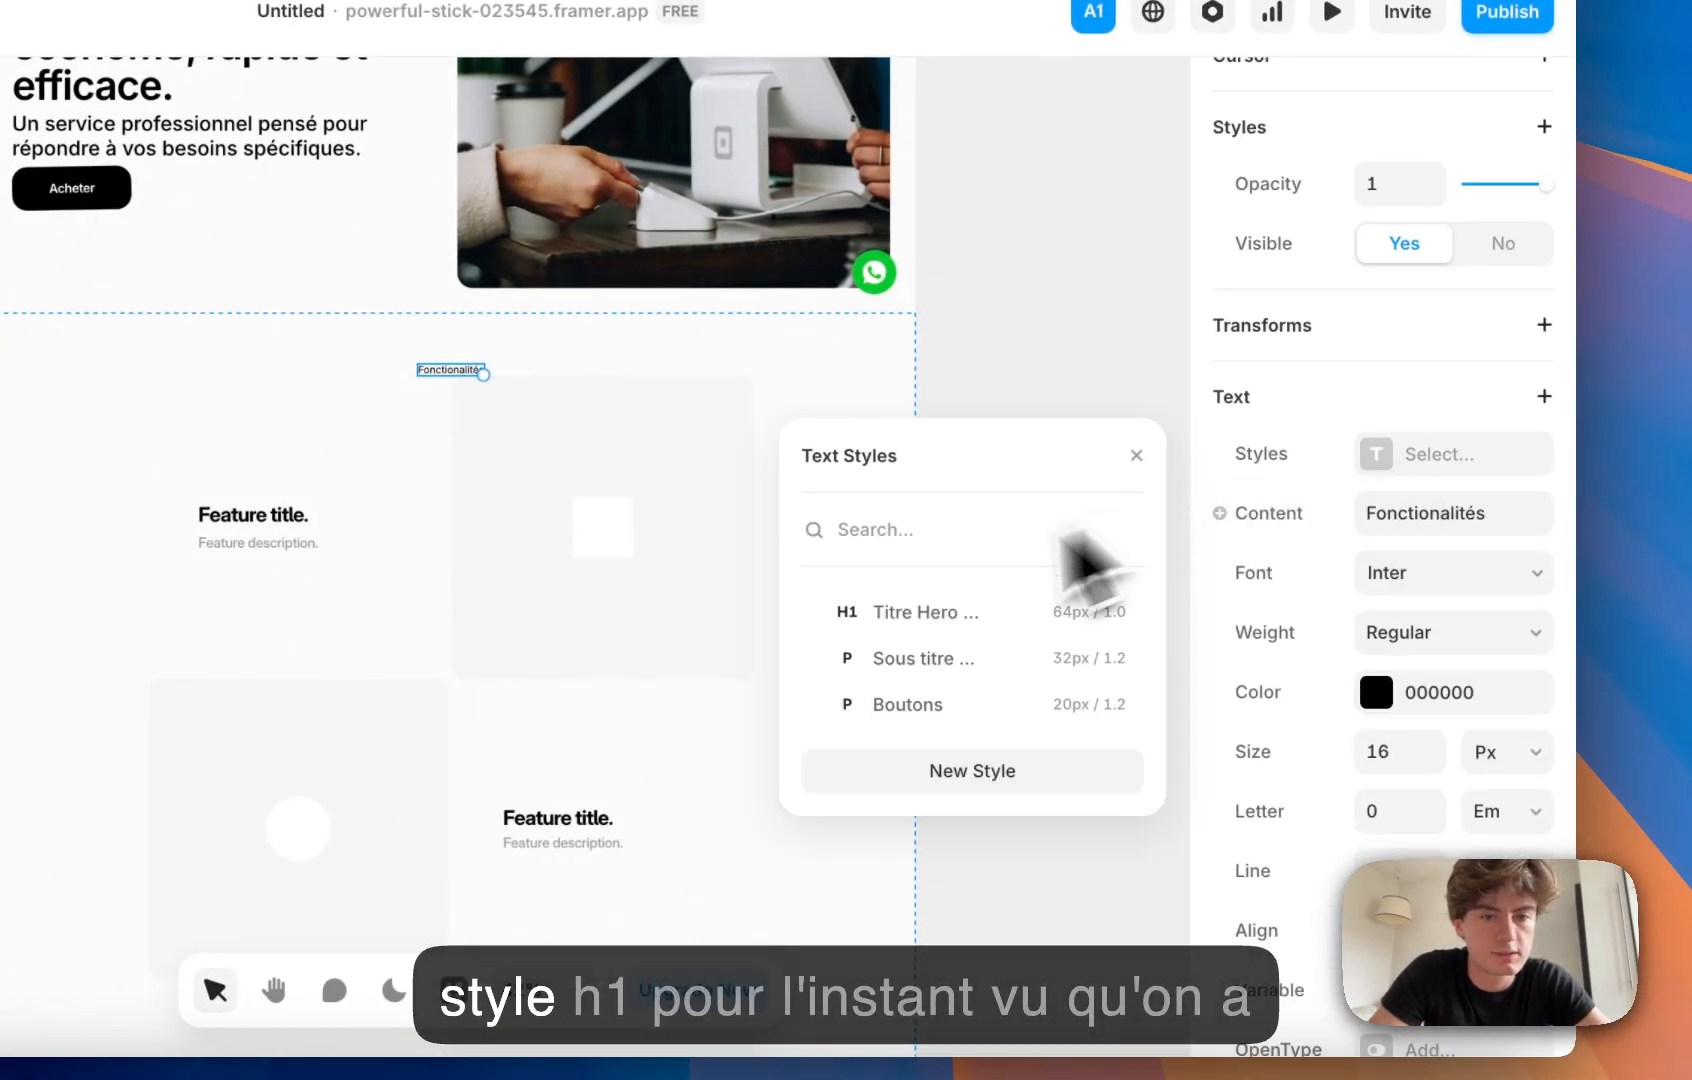
pyautogui.click(882, 625)
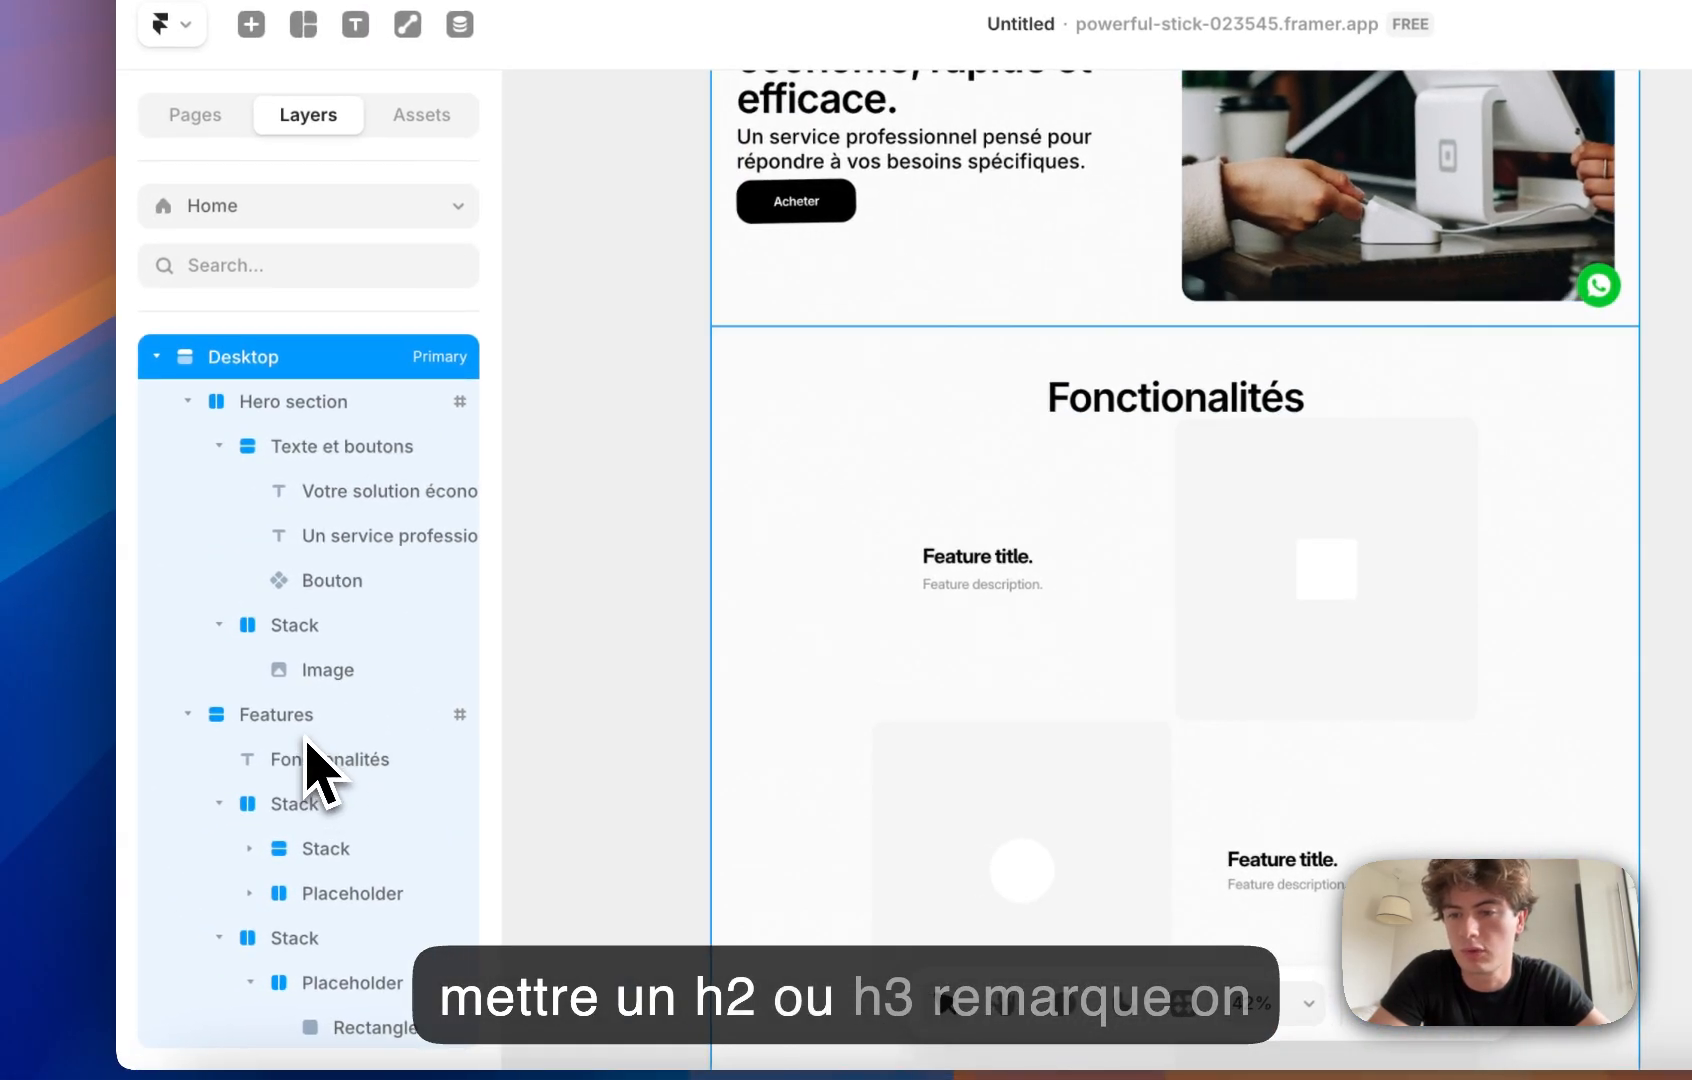
# Step: Create a Heading 2 text style for the Fonctionalités title and set its size to 48 px
pyautogui.click(90, 791)
pyautogui.click(220, 770)
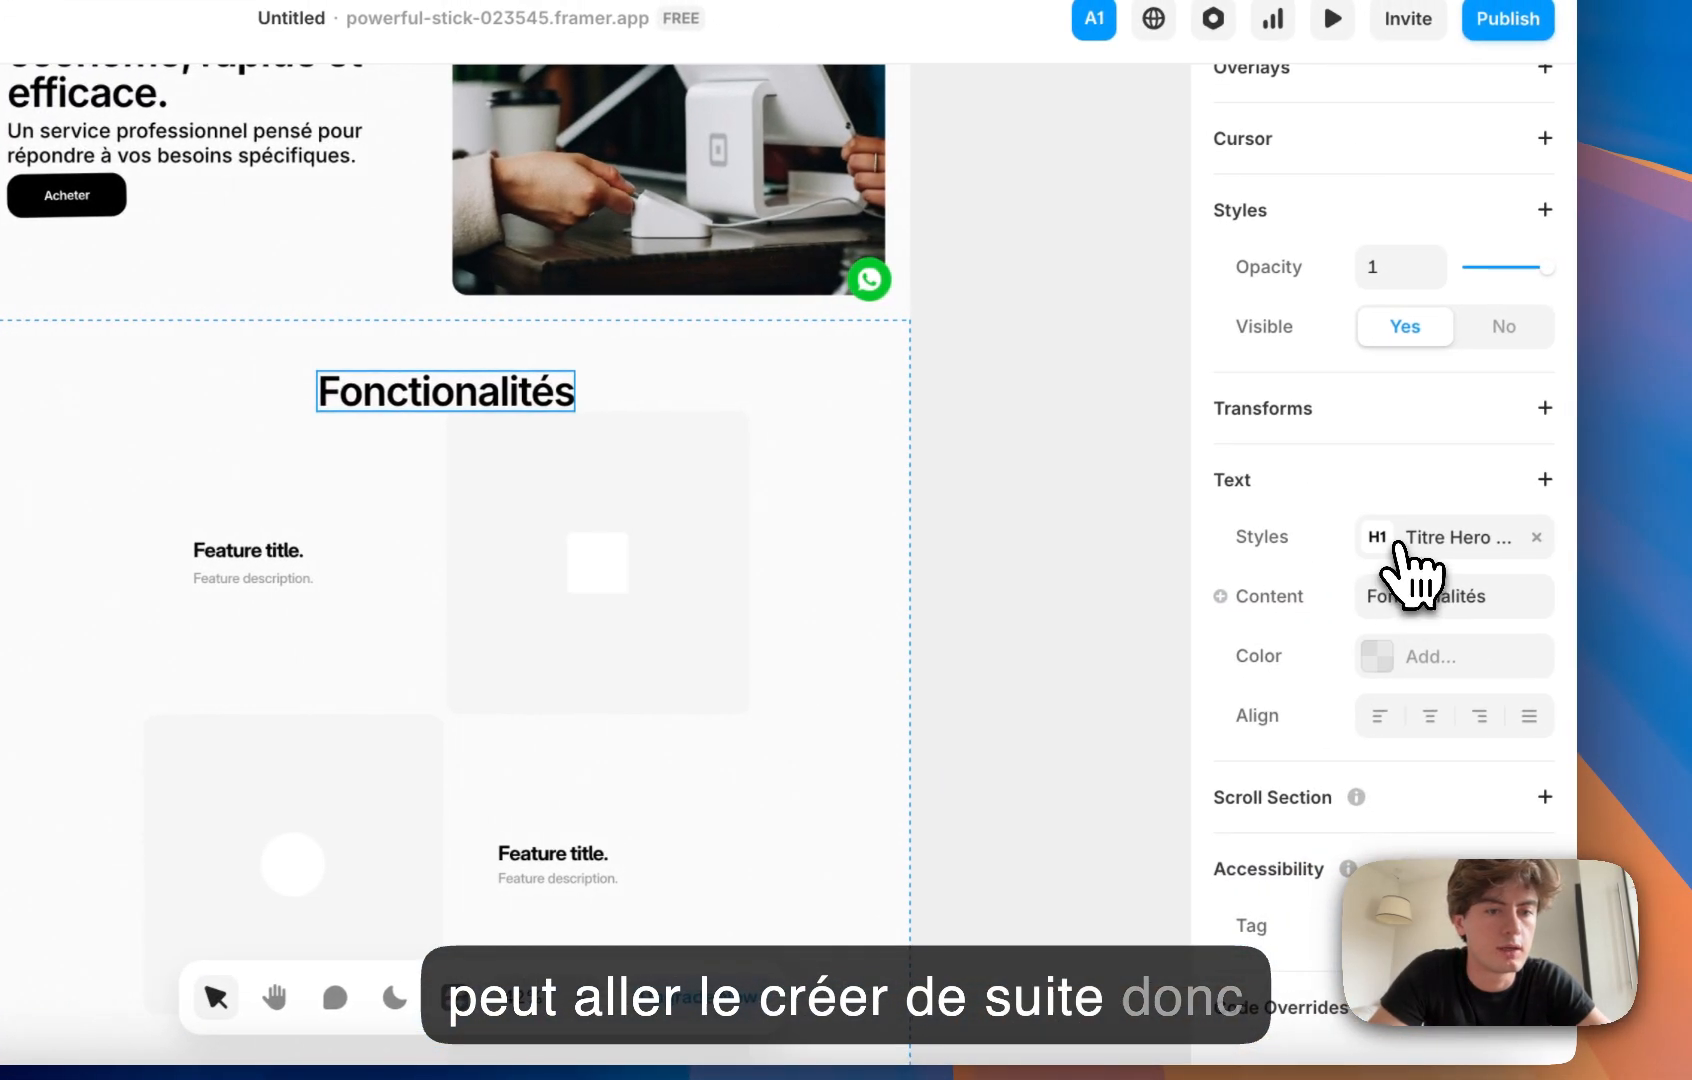
pyautogui.click(1398, 545)
pyautogui.click(982, 860)
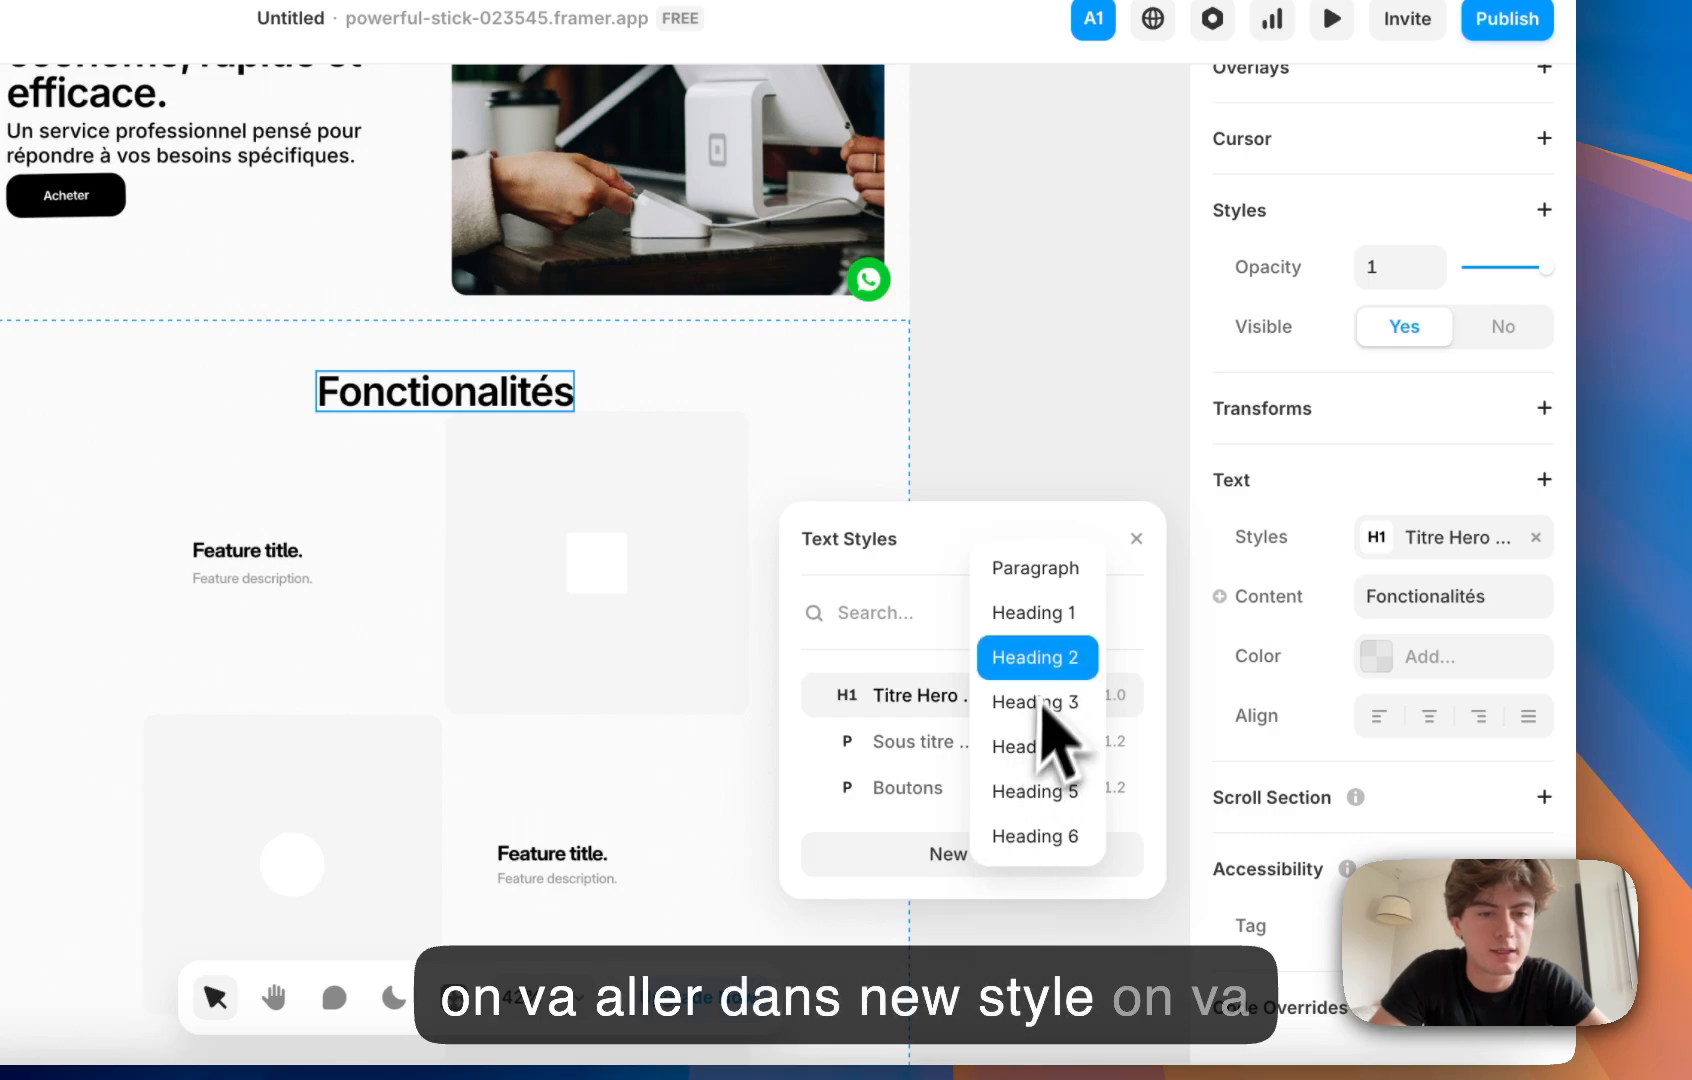
pyautogui.click(1050, 660)
pyautogui.click(1100, 830)
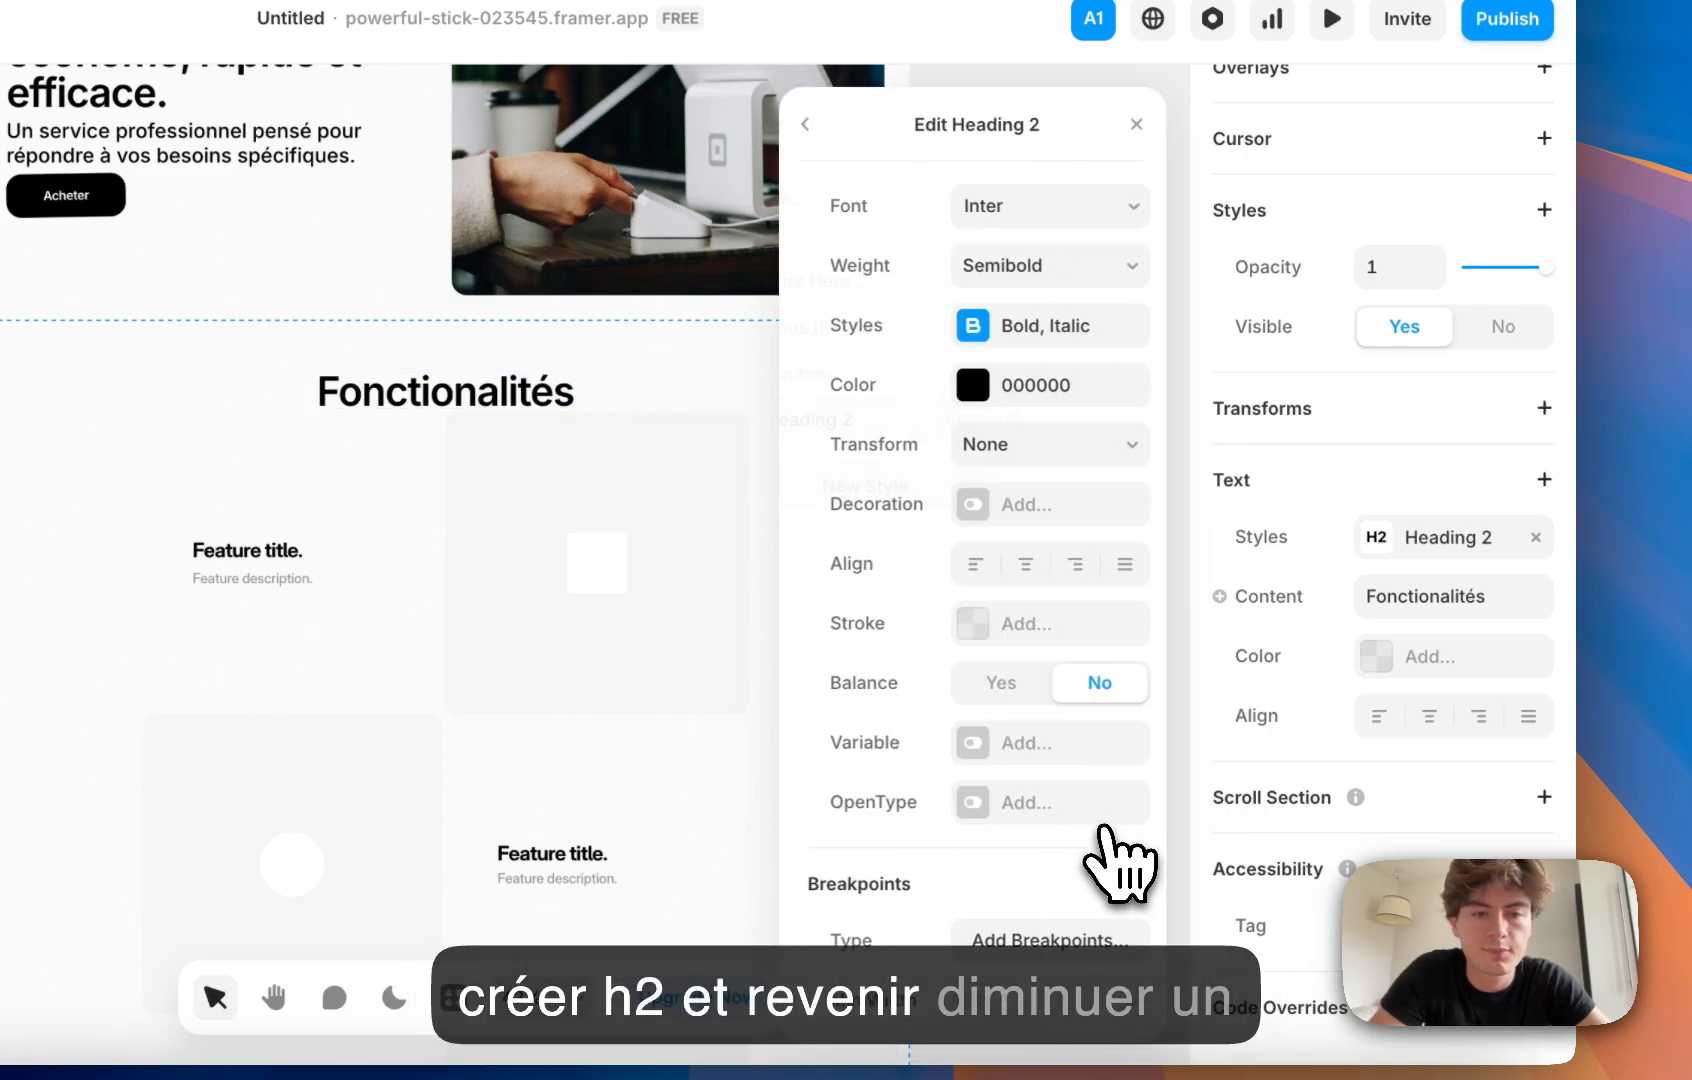
pyautogui.scroll(-5, 1010, 430)
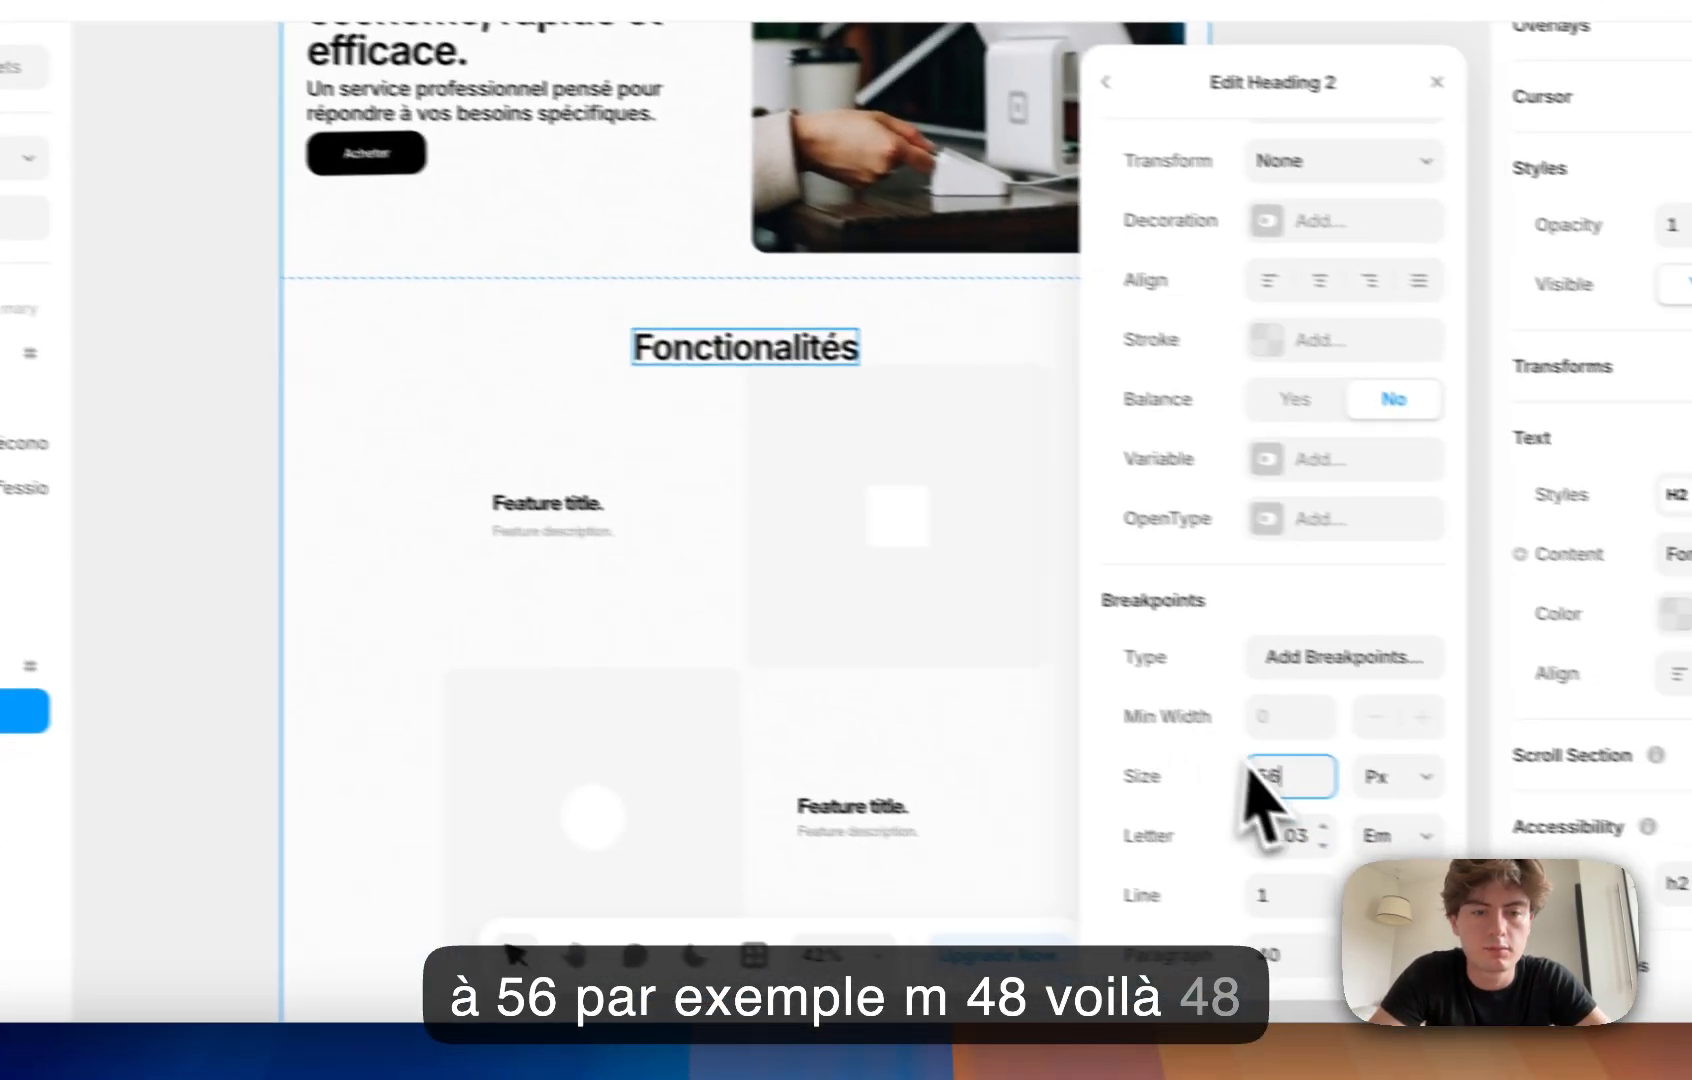
pyautogui.doubleClick(987, 826)
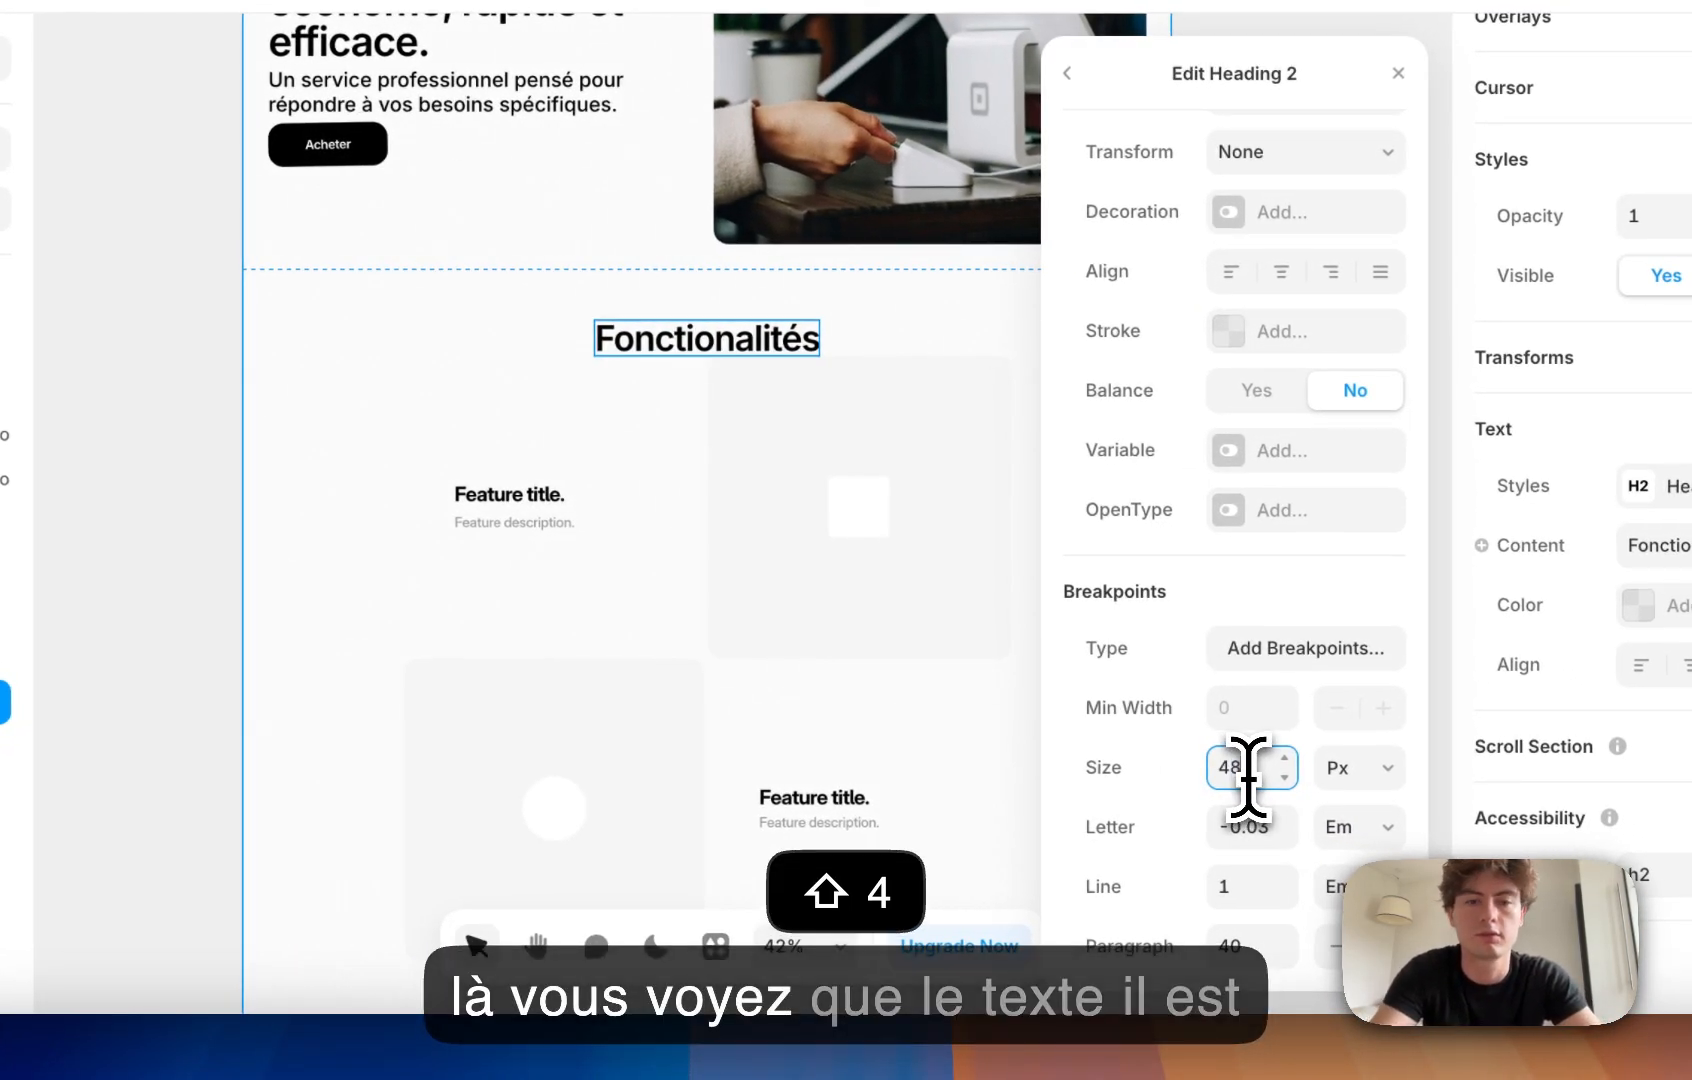
pyautogui.click(218, 222)
pyautogui.click(793, 335)
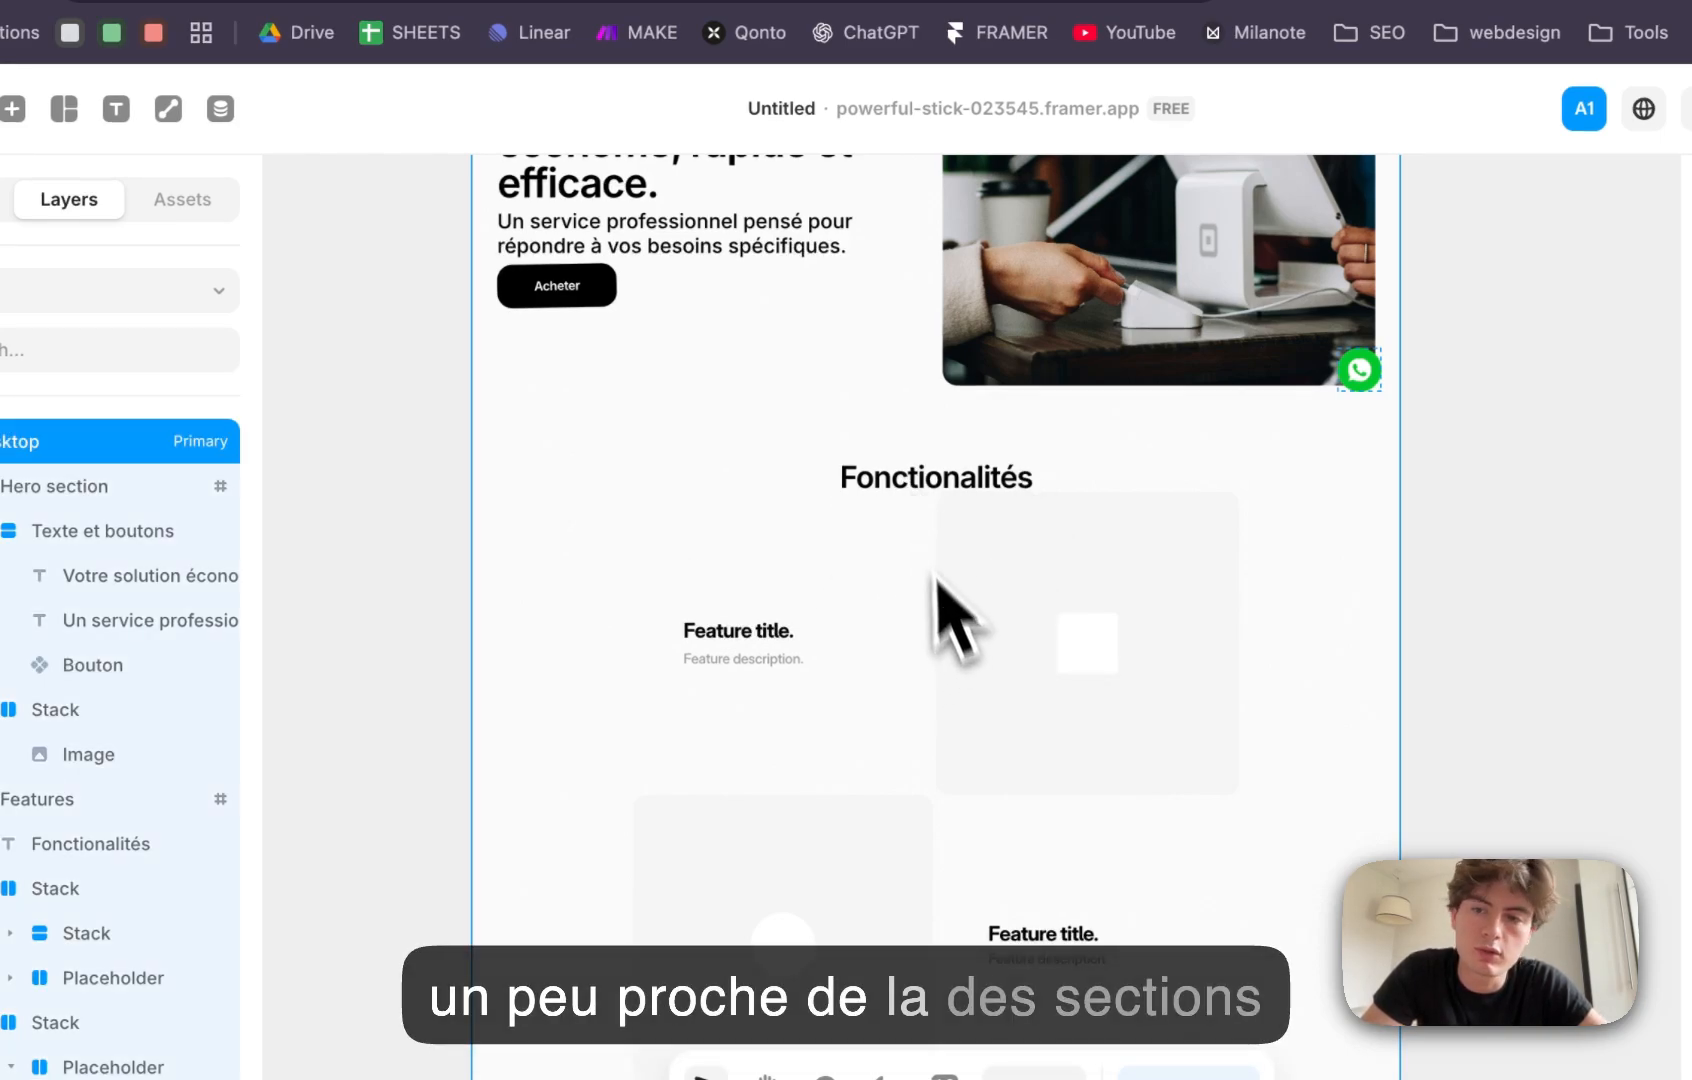
# Step: Set the Features section's gap to 48 to space the title from the feature stacks
pyautogui.scroll(-8, 97, 840)
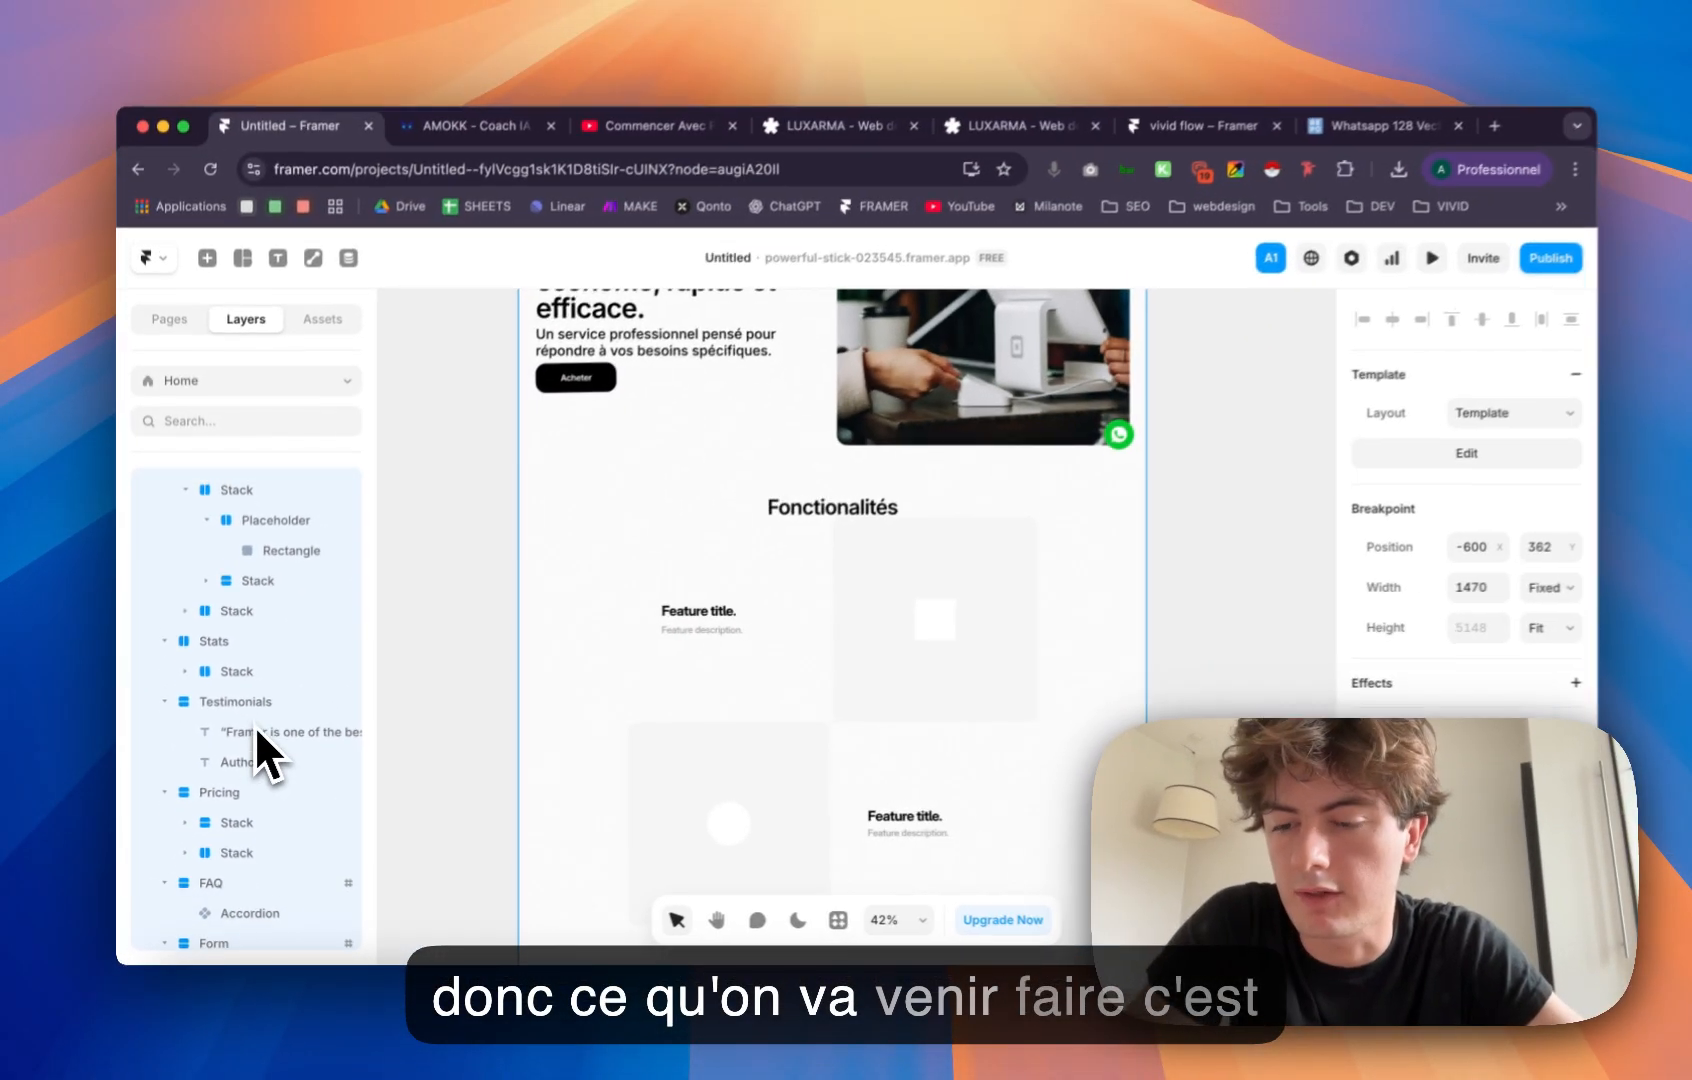
pyautogui.scroll(5, 215, 850)
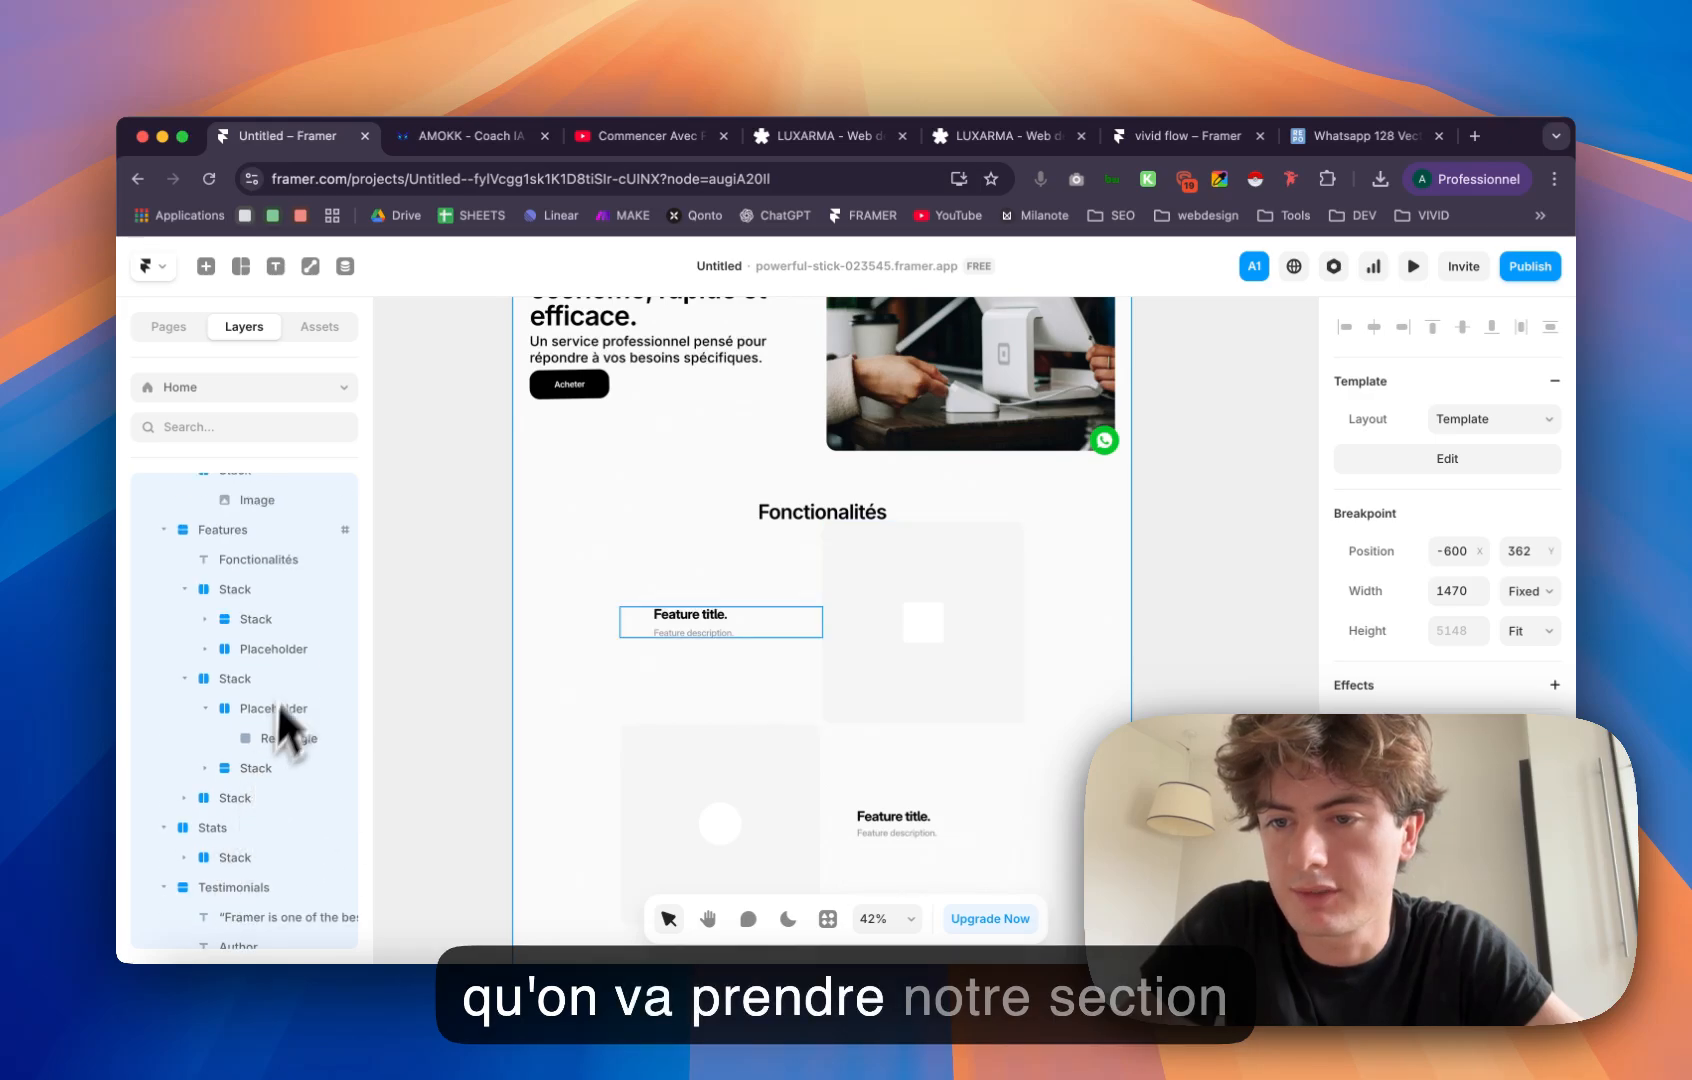
pyautogui.scroll(3, 272, 710)
pyautogui.click(255, 733)
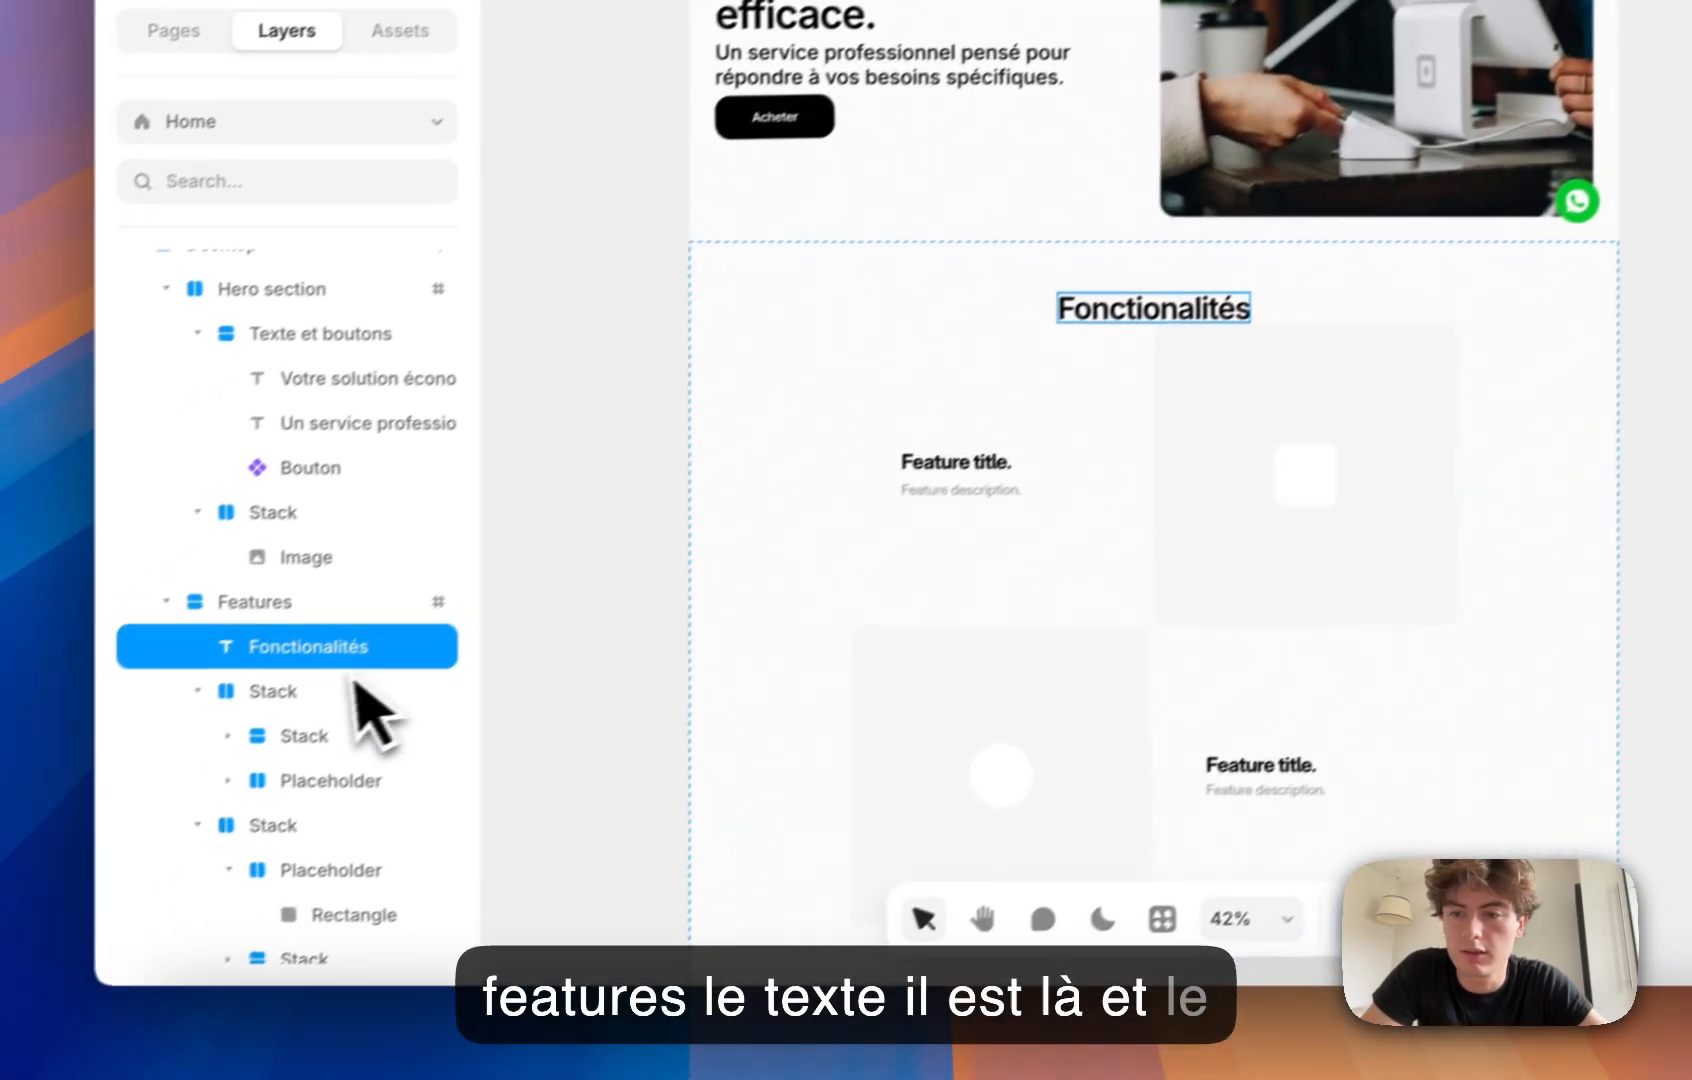
pyautogui.click(298, 833)
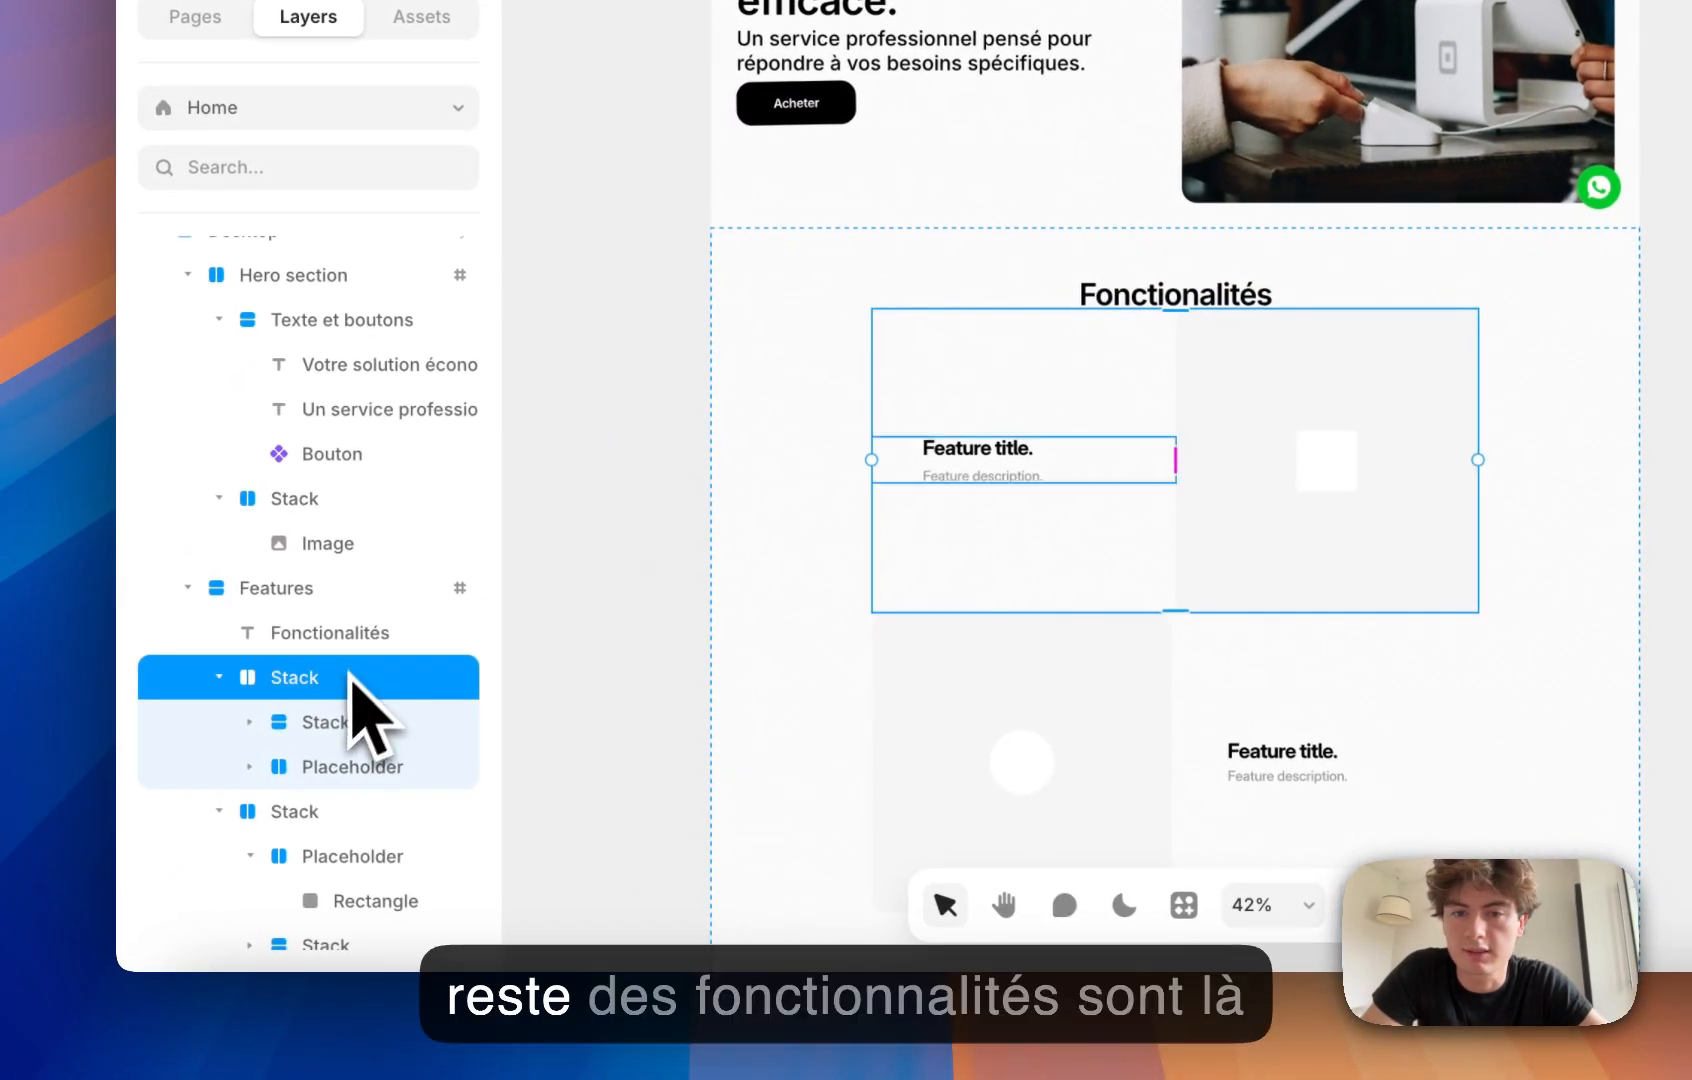
pyautogui.click(308, 590)
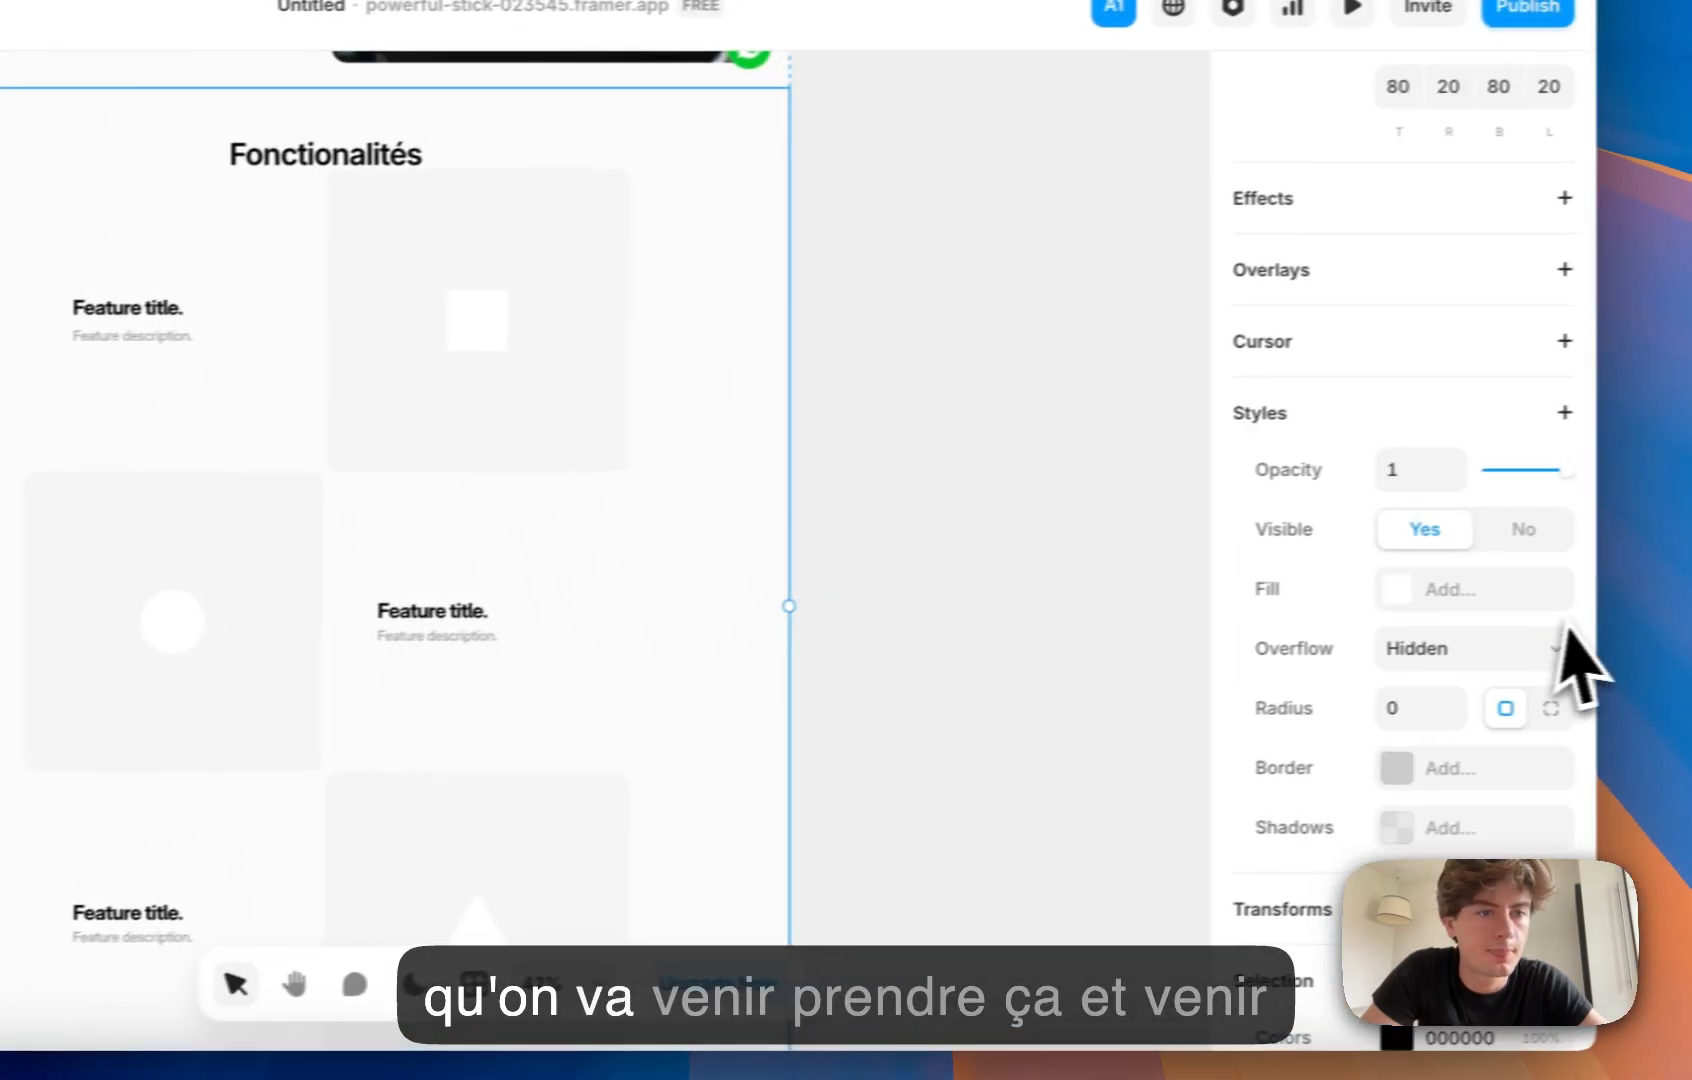
pyautogui.scroll(6, 1590, 665)
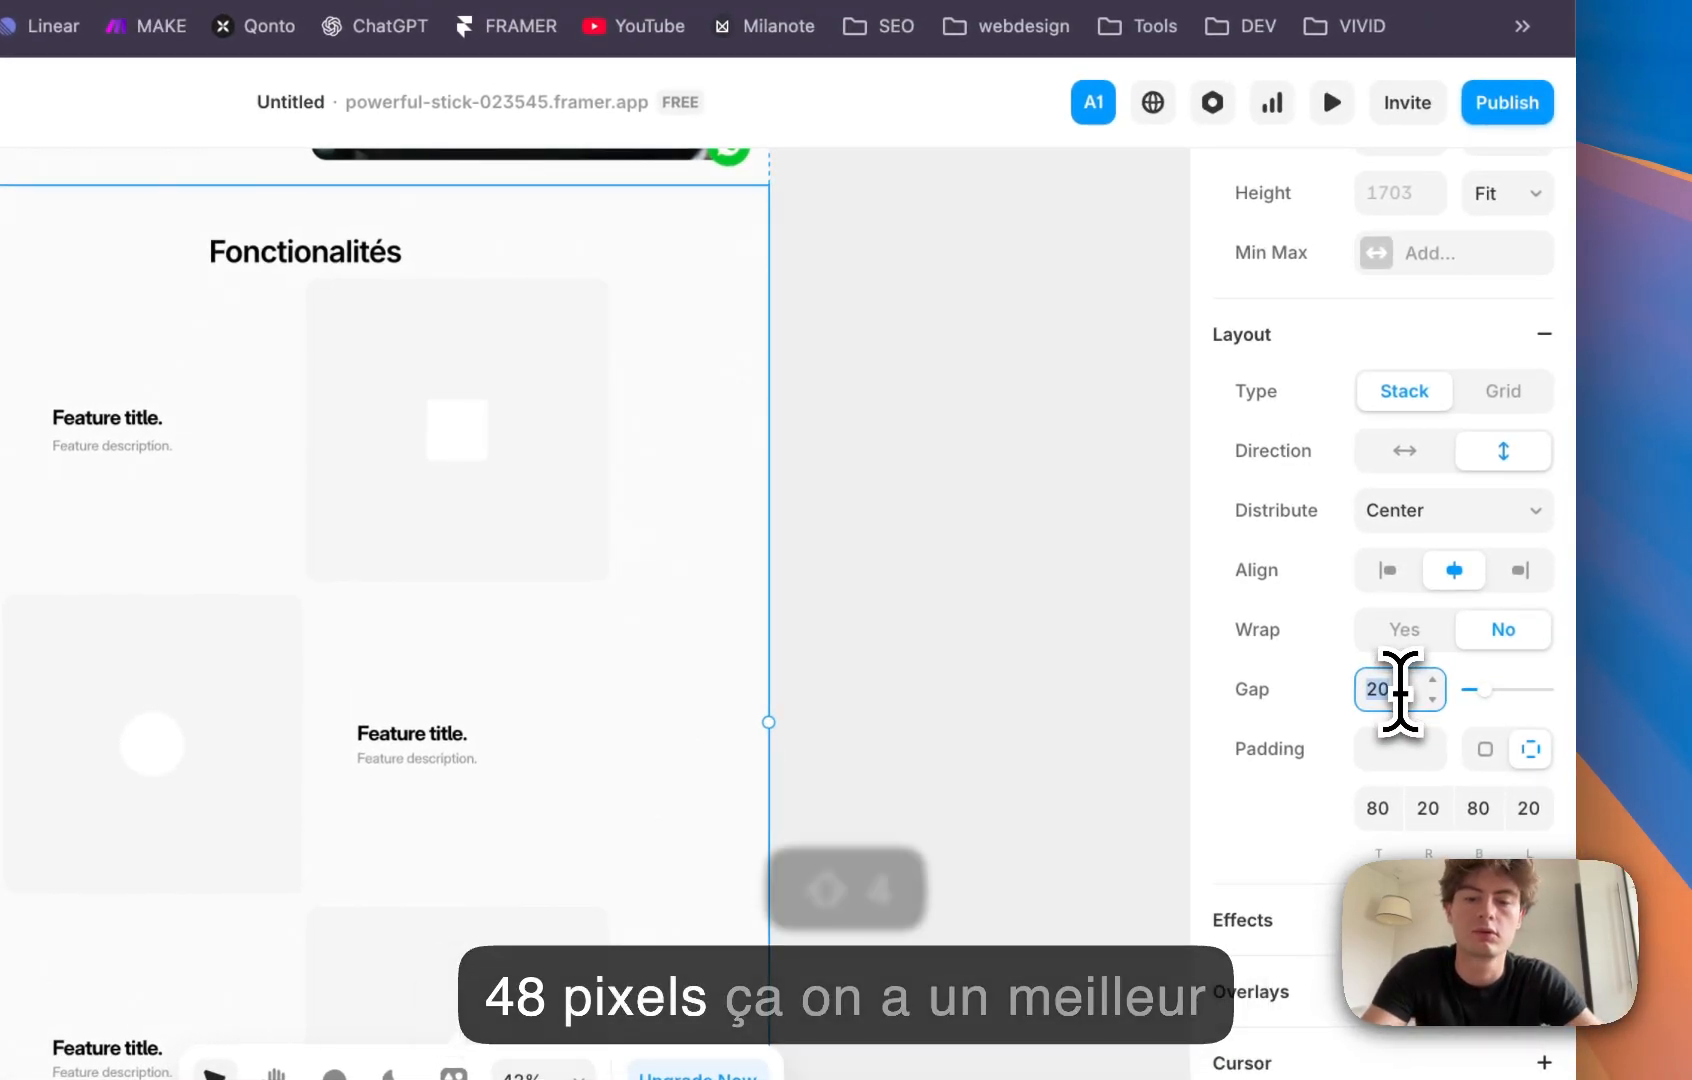
pyautogui.write('8')
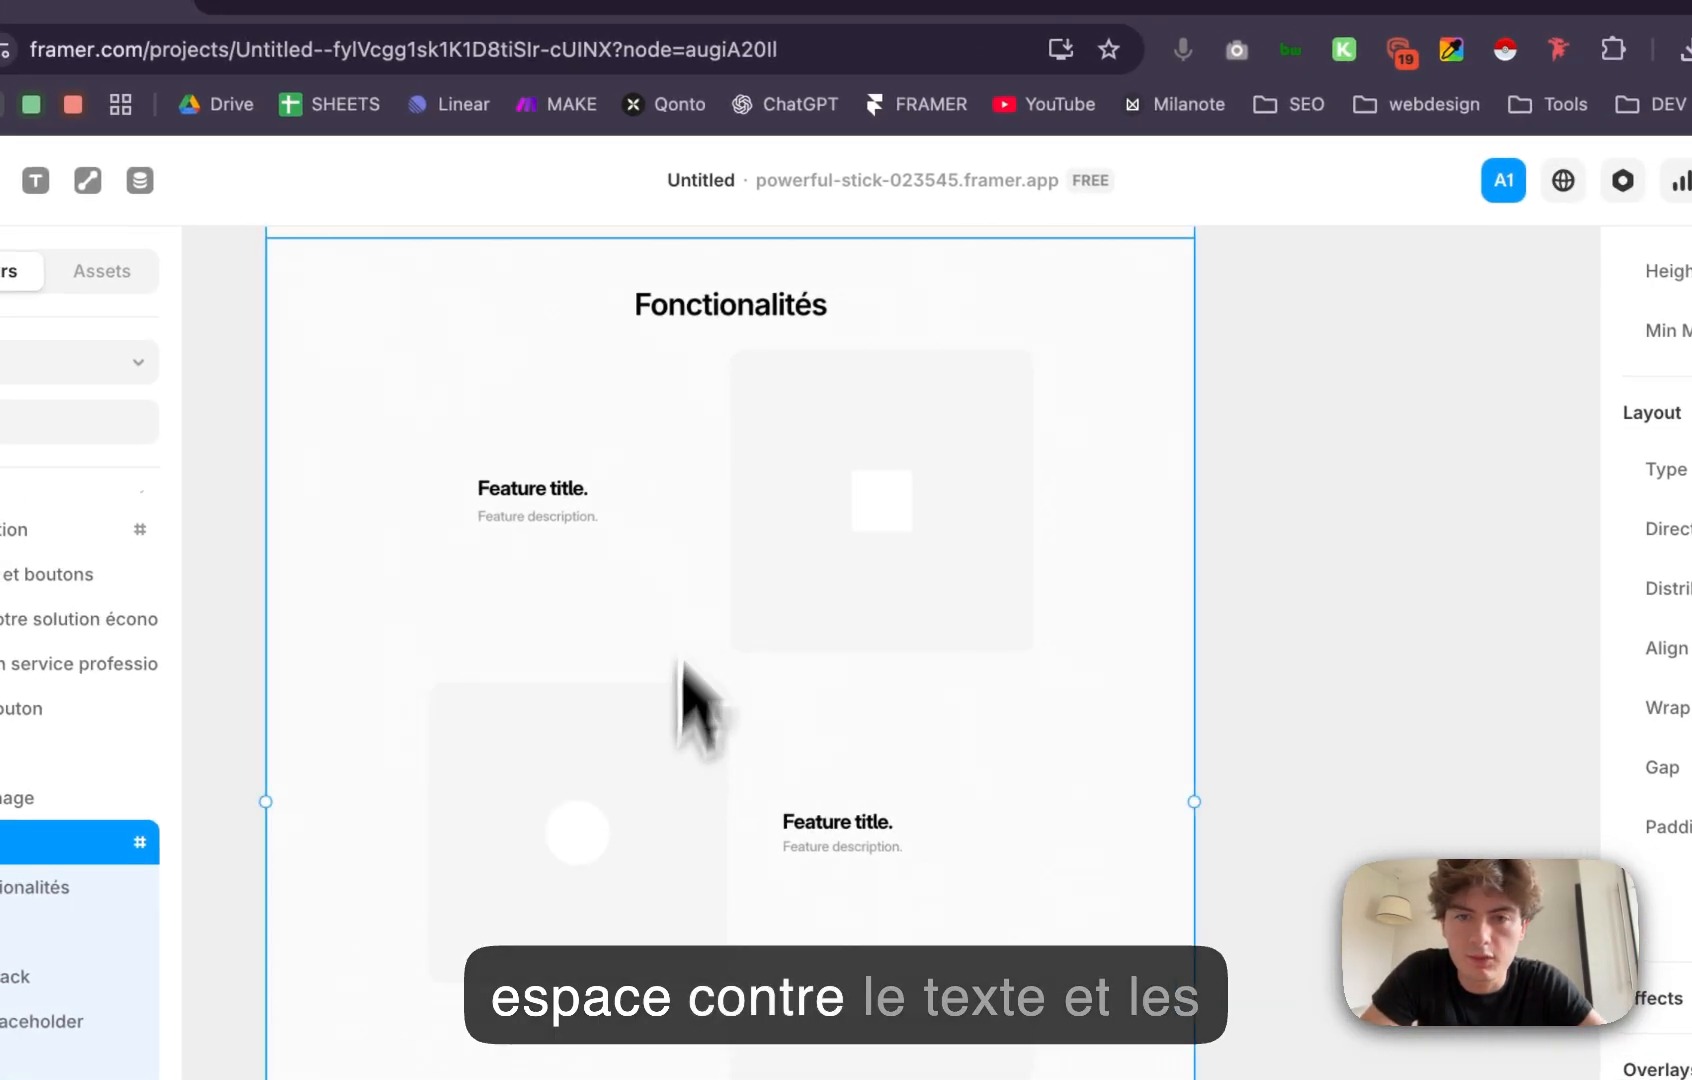
pyautogui.click(715, 354)
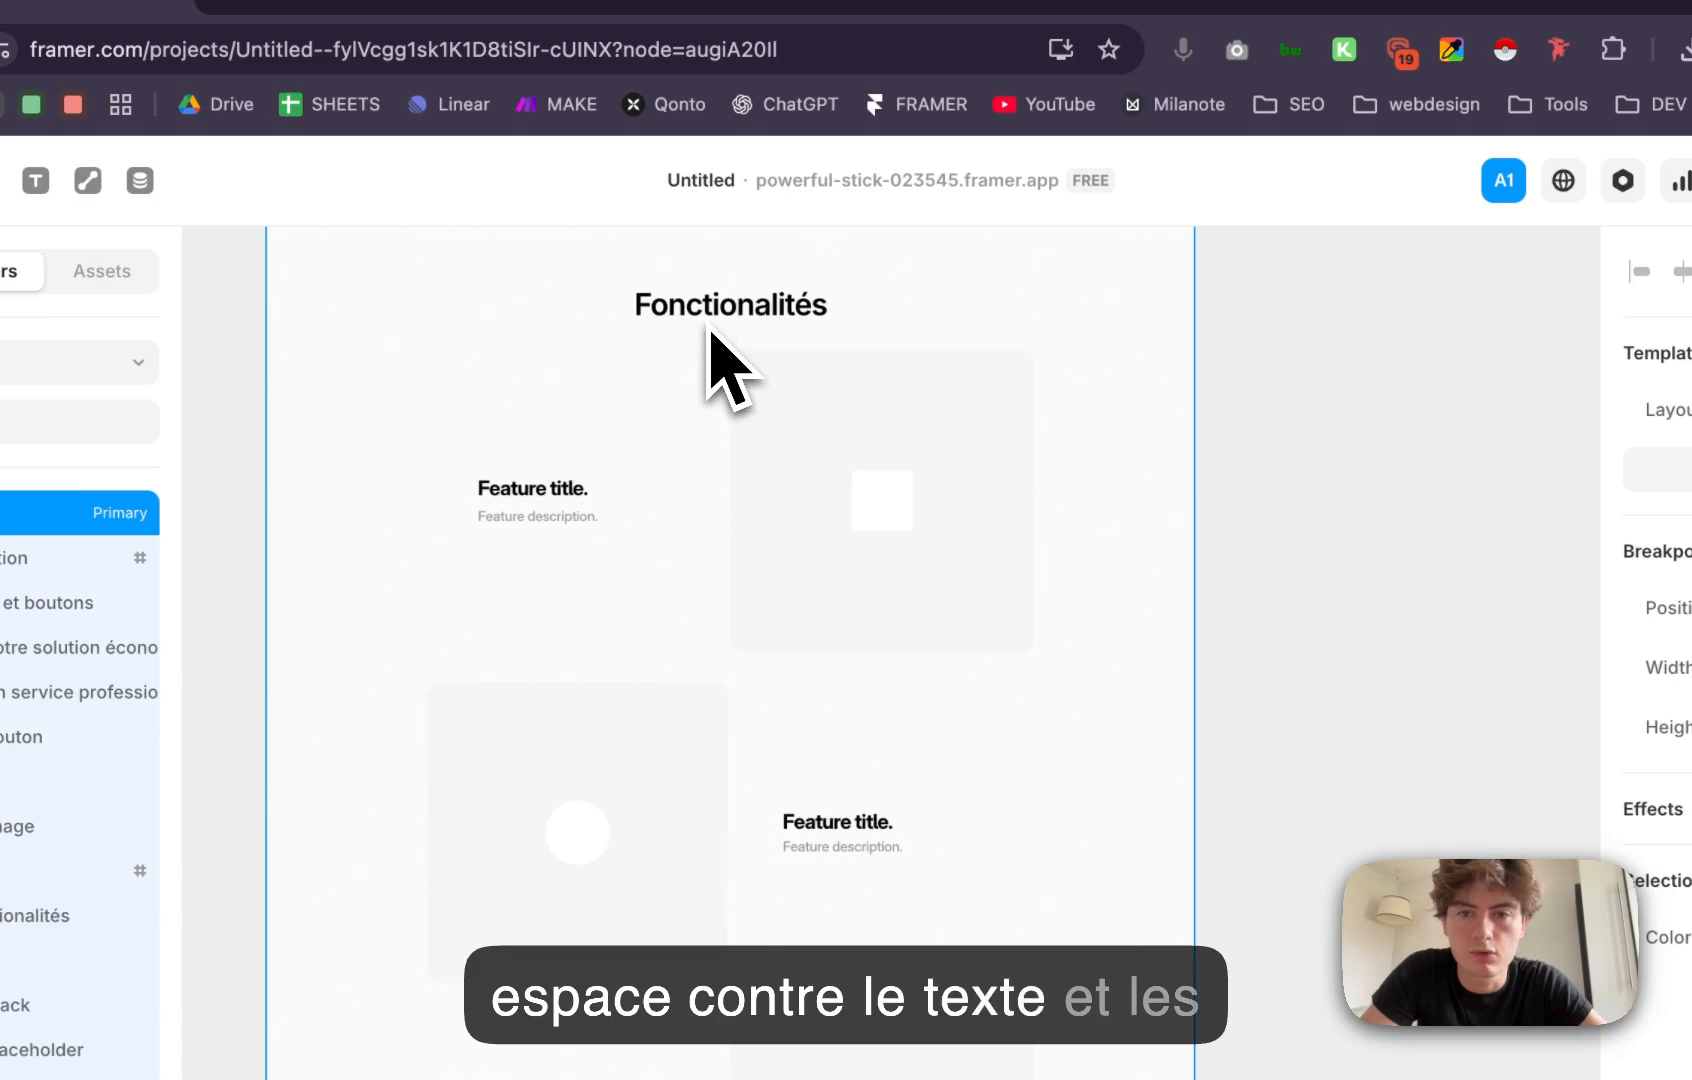
pyautogui.scroll(-4, 20, 855)
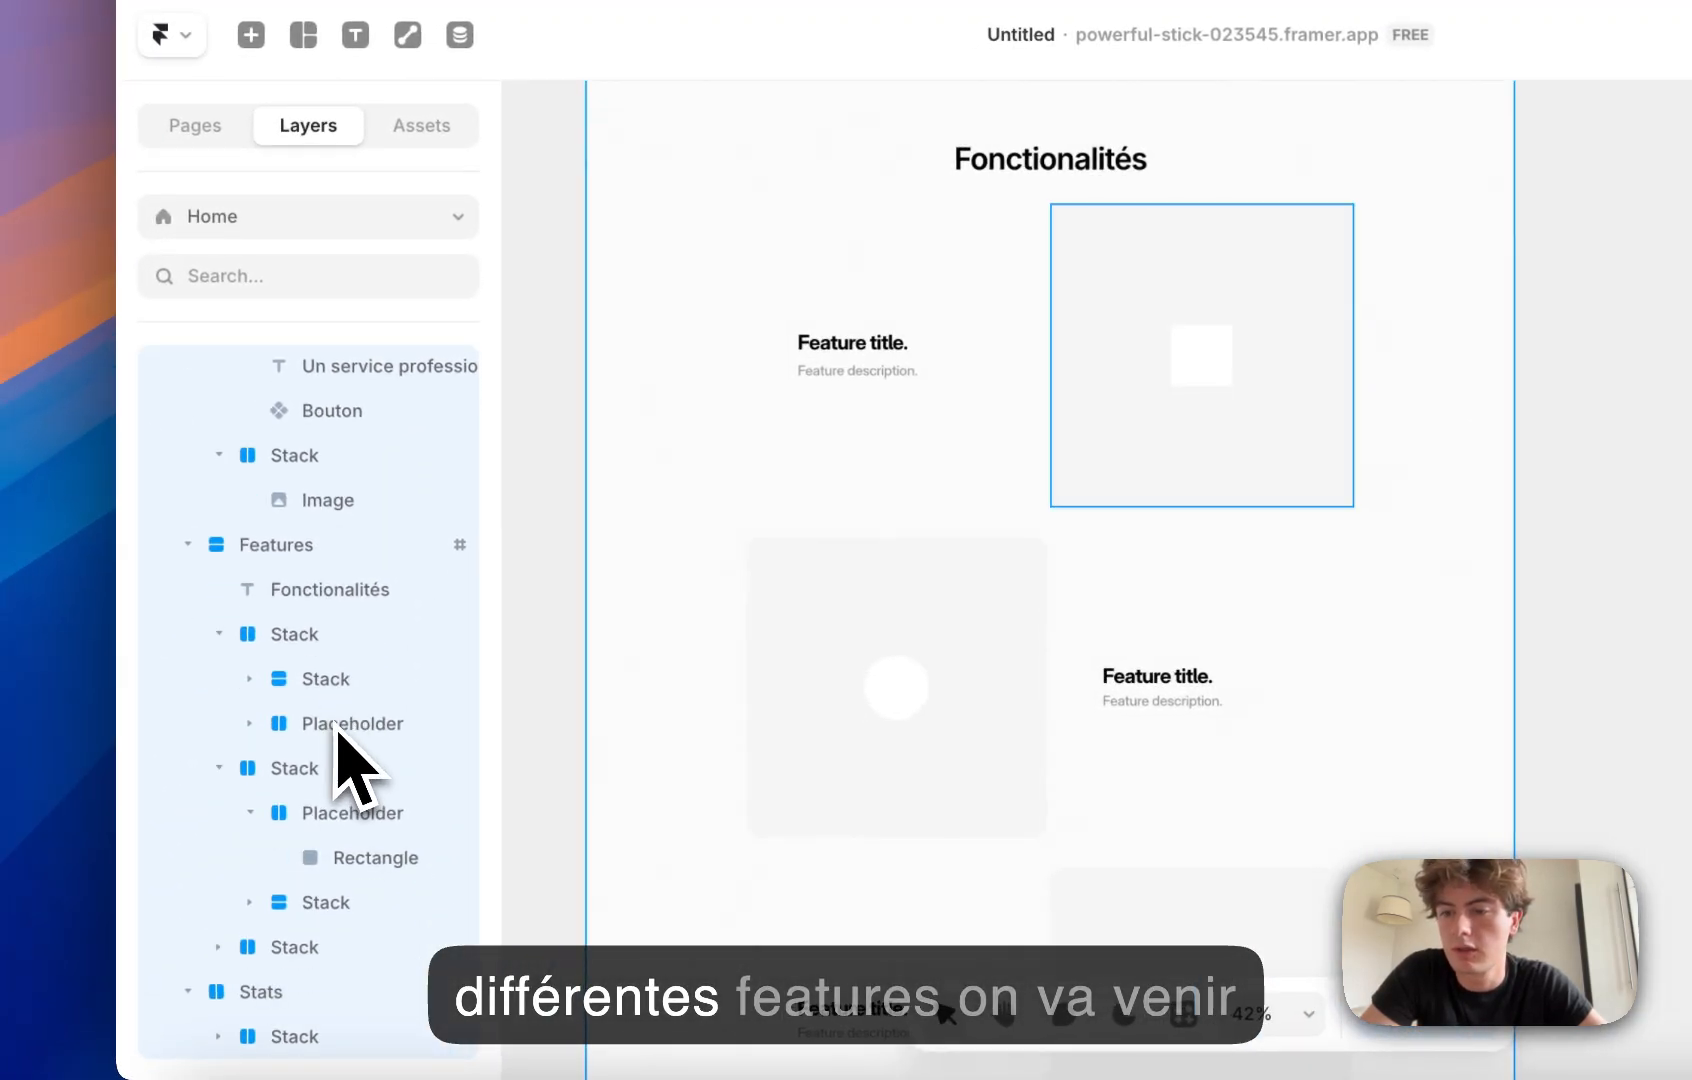
pyautogui.click(25, 870)
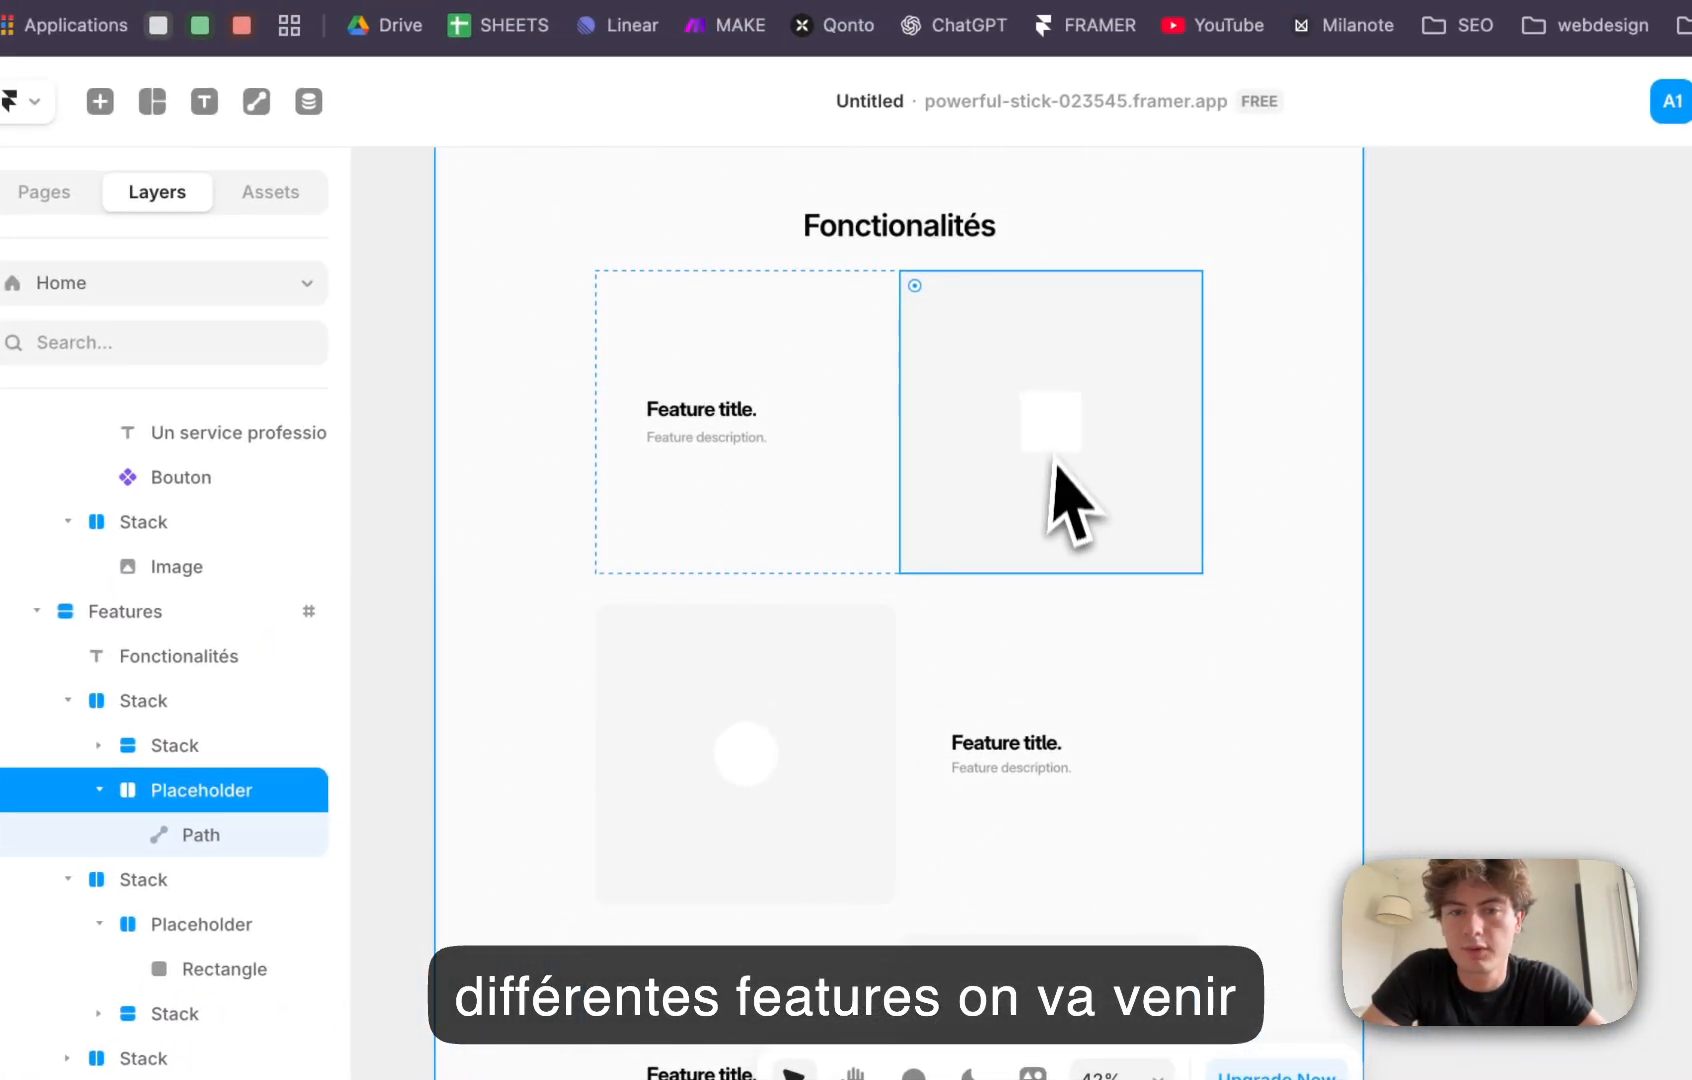
pyautogui.click(1204, 371)
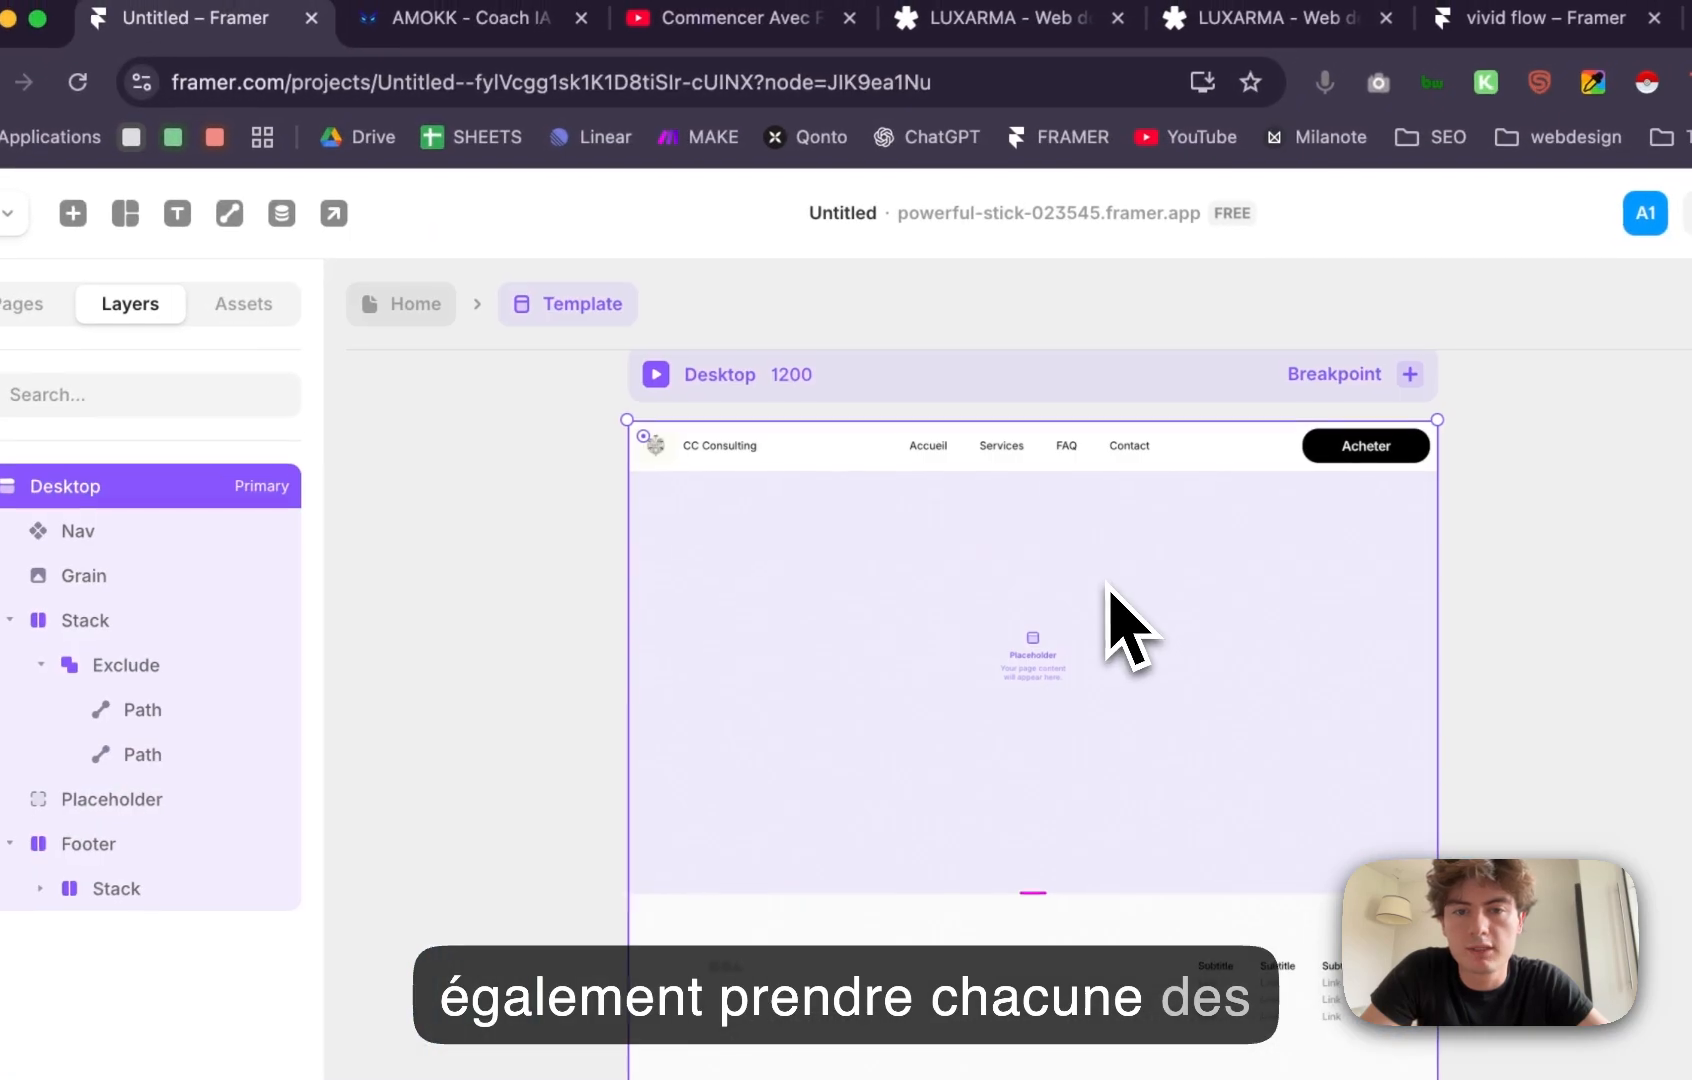
pyautogui.click(412, 310)
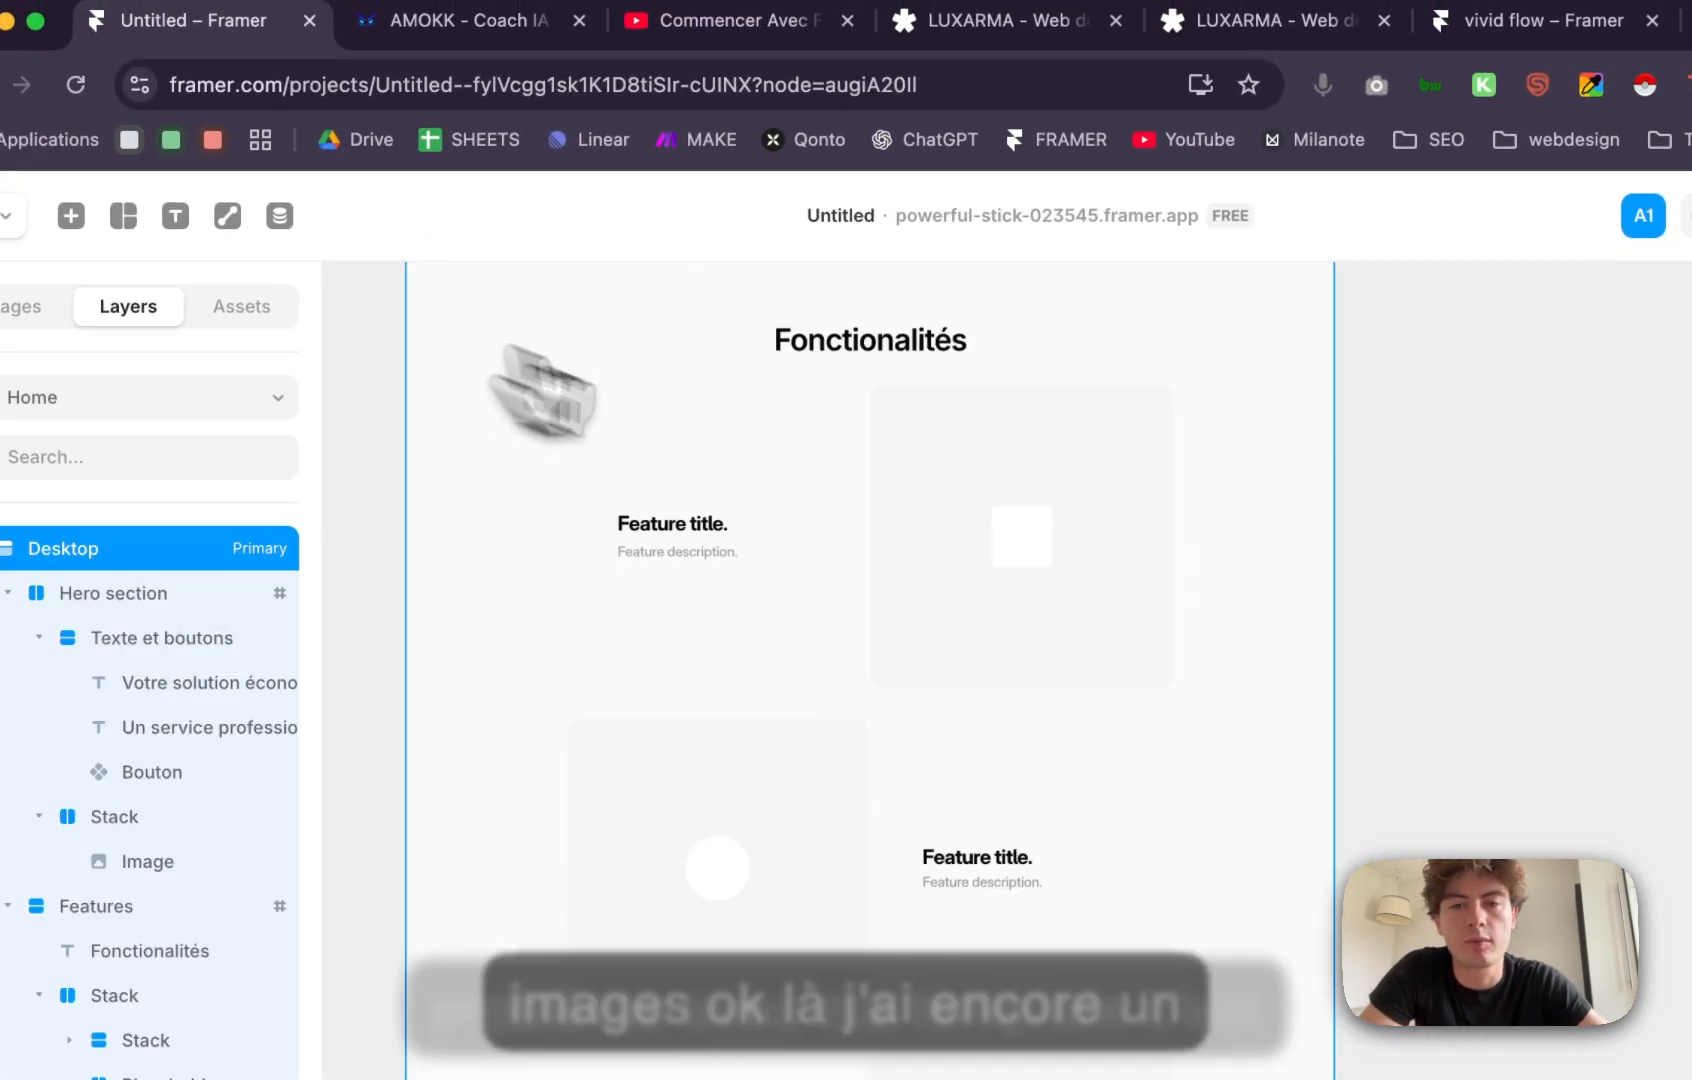
# Step: Remove the layout template from the Home page's Desktop breakpoint
pyautogui.scroll(5, 1050, 585)
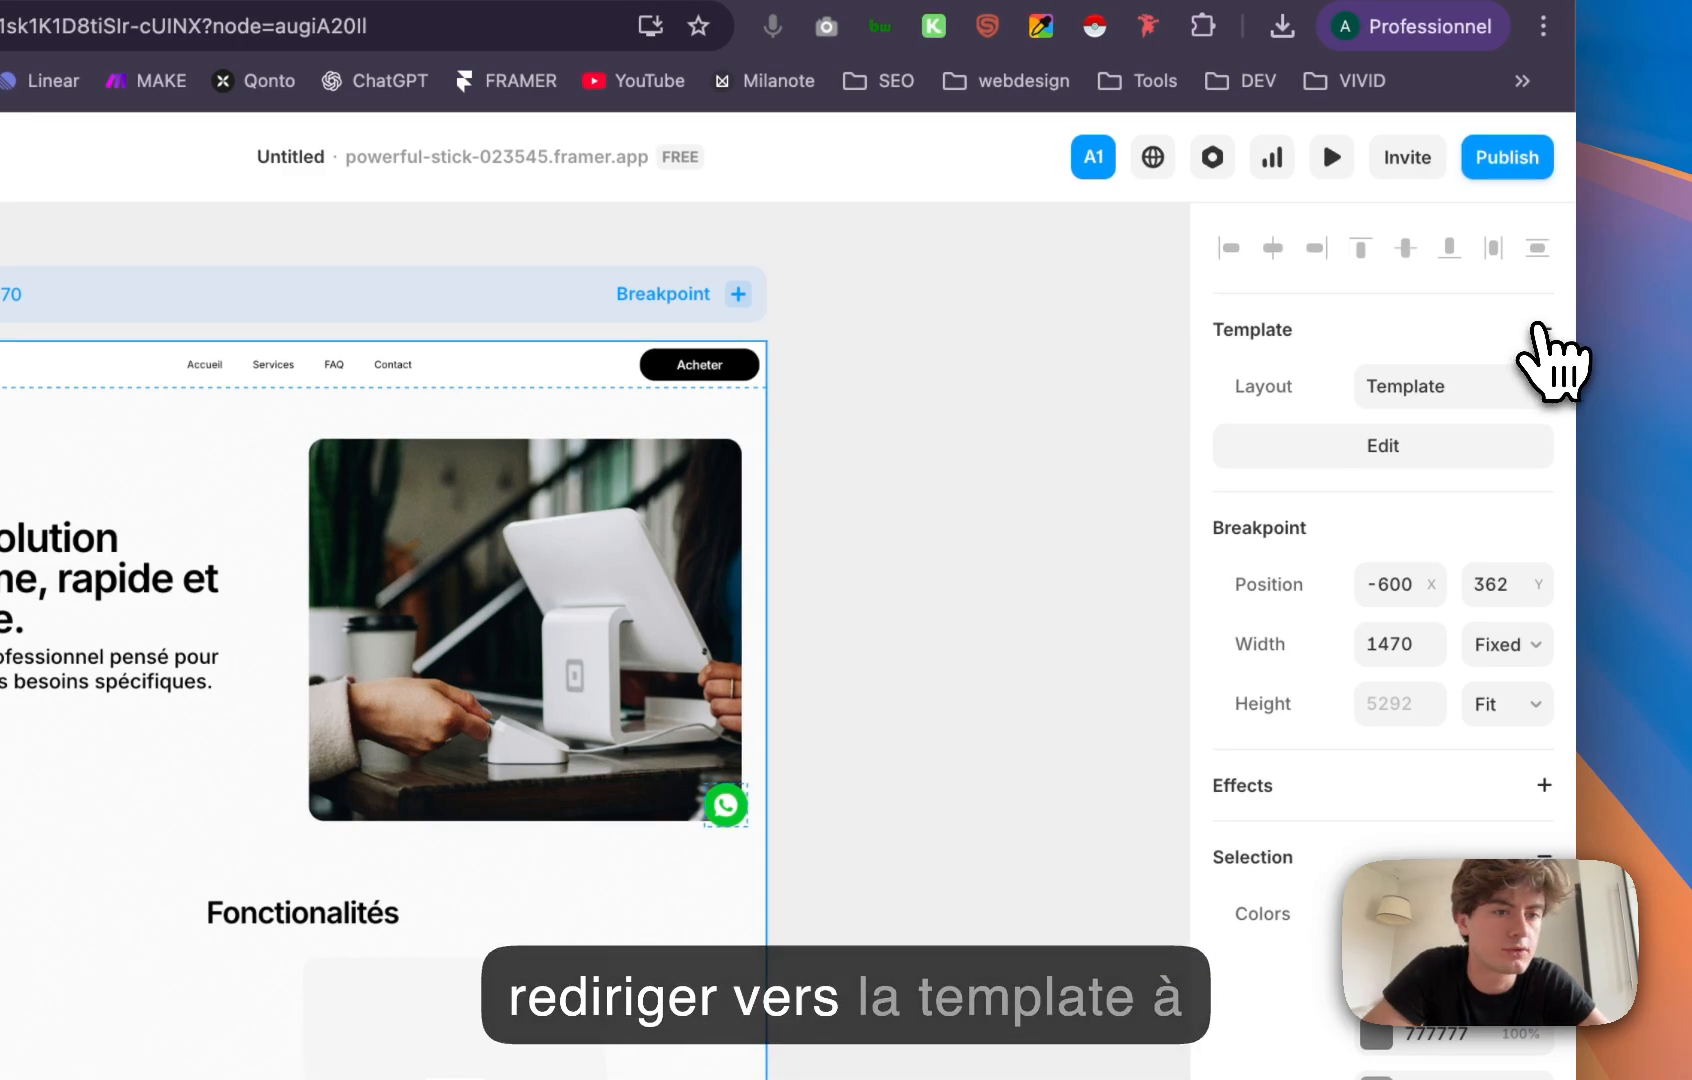
pyautogui.click(1528, 330)
# Step: Replace the first feature placeholder's solid fill with the underwater cave photo from the Unsplash plugin
pyautogui.scroll(-5, 1012, 718)
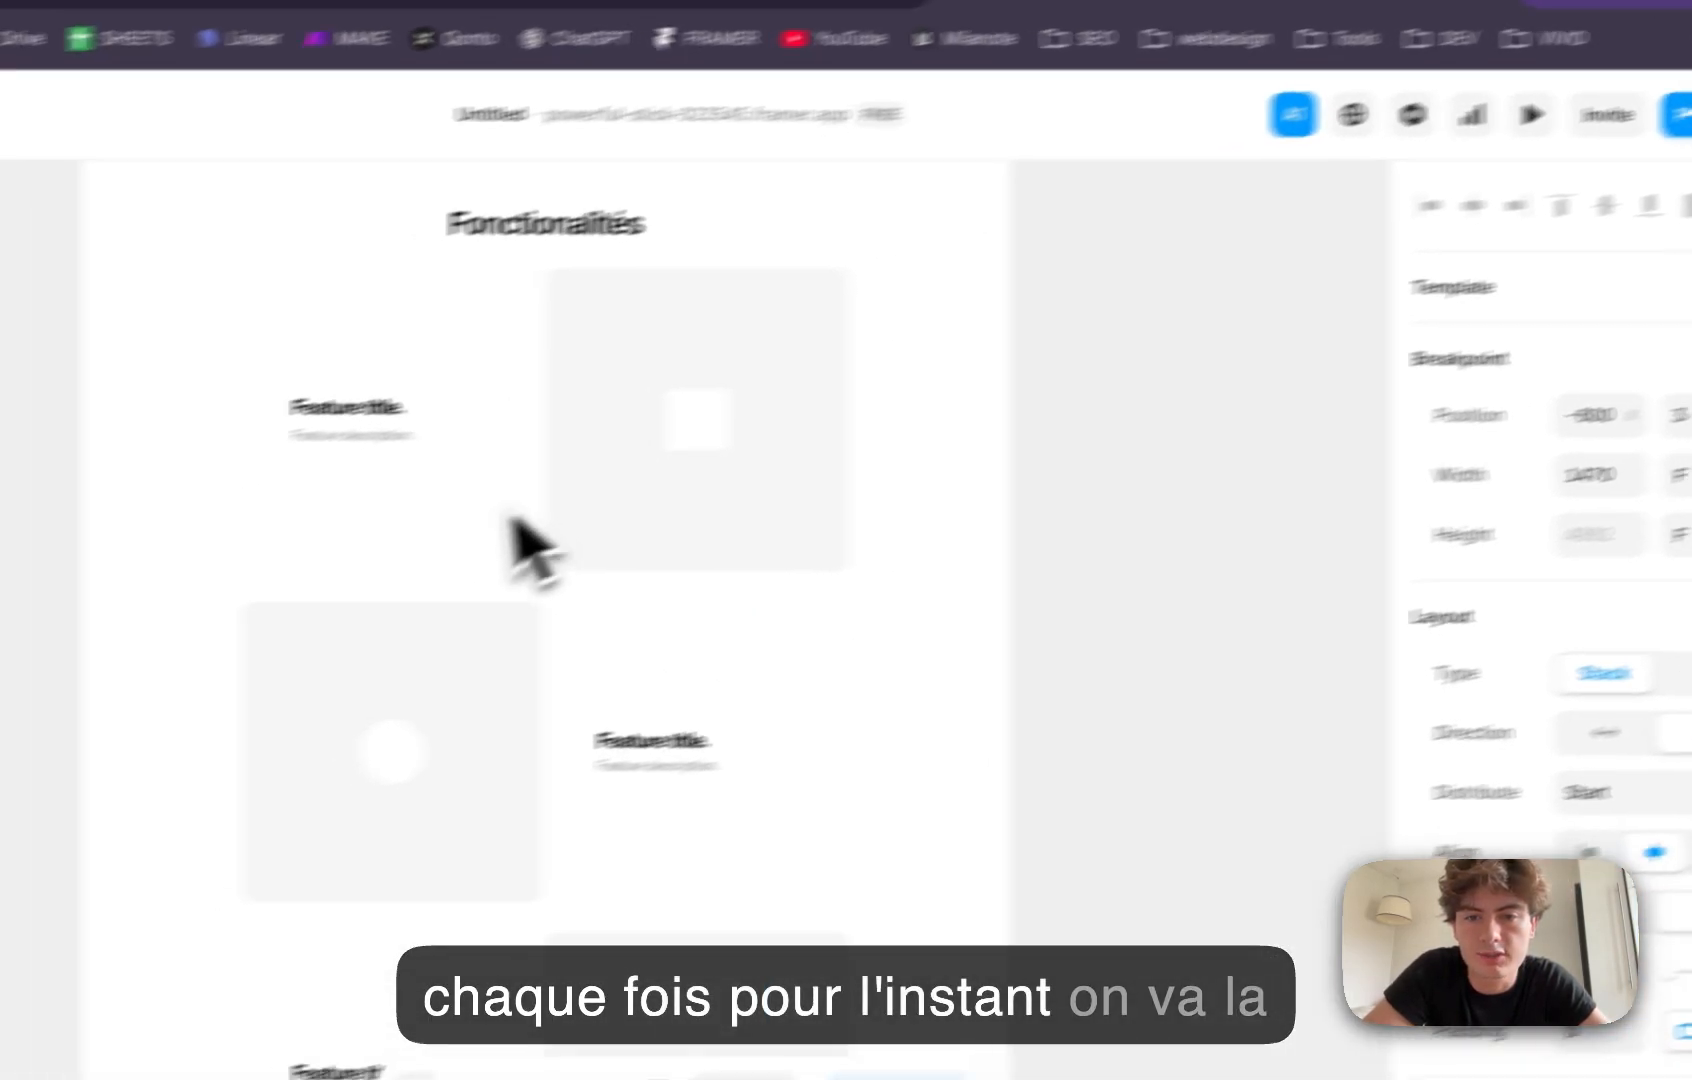
pyautogui.doubleClick(652, 491)
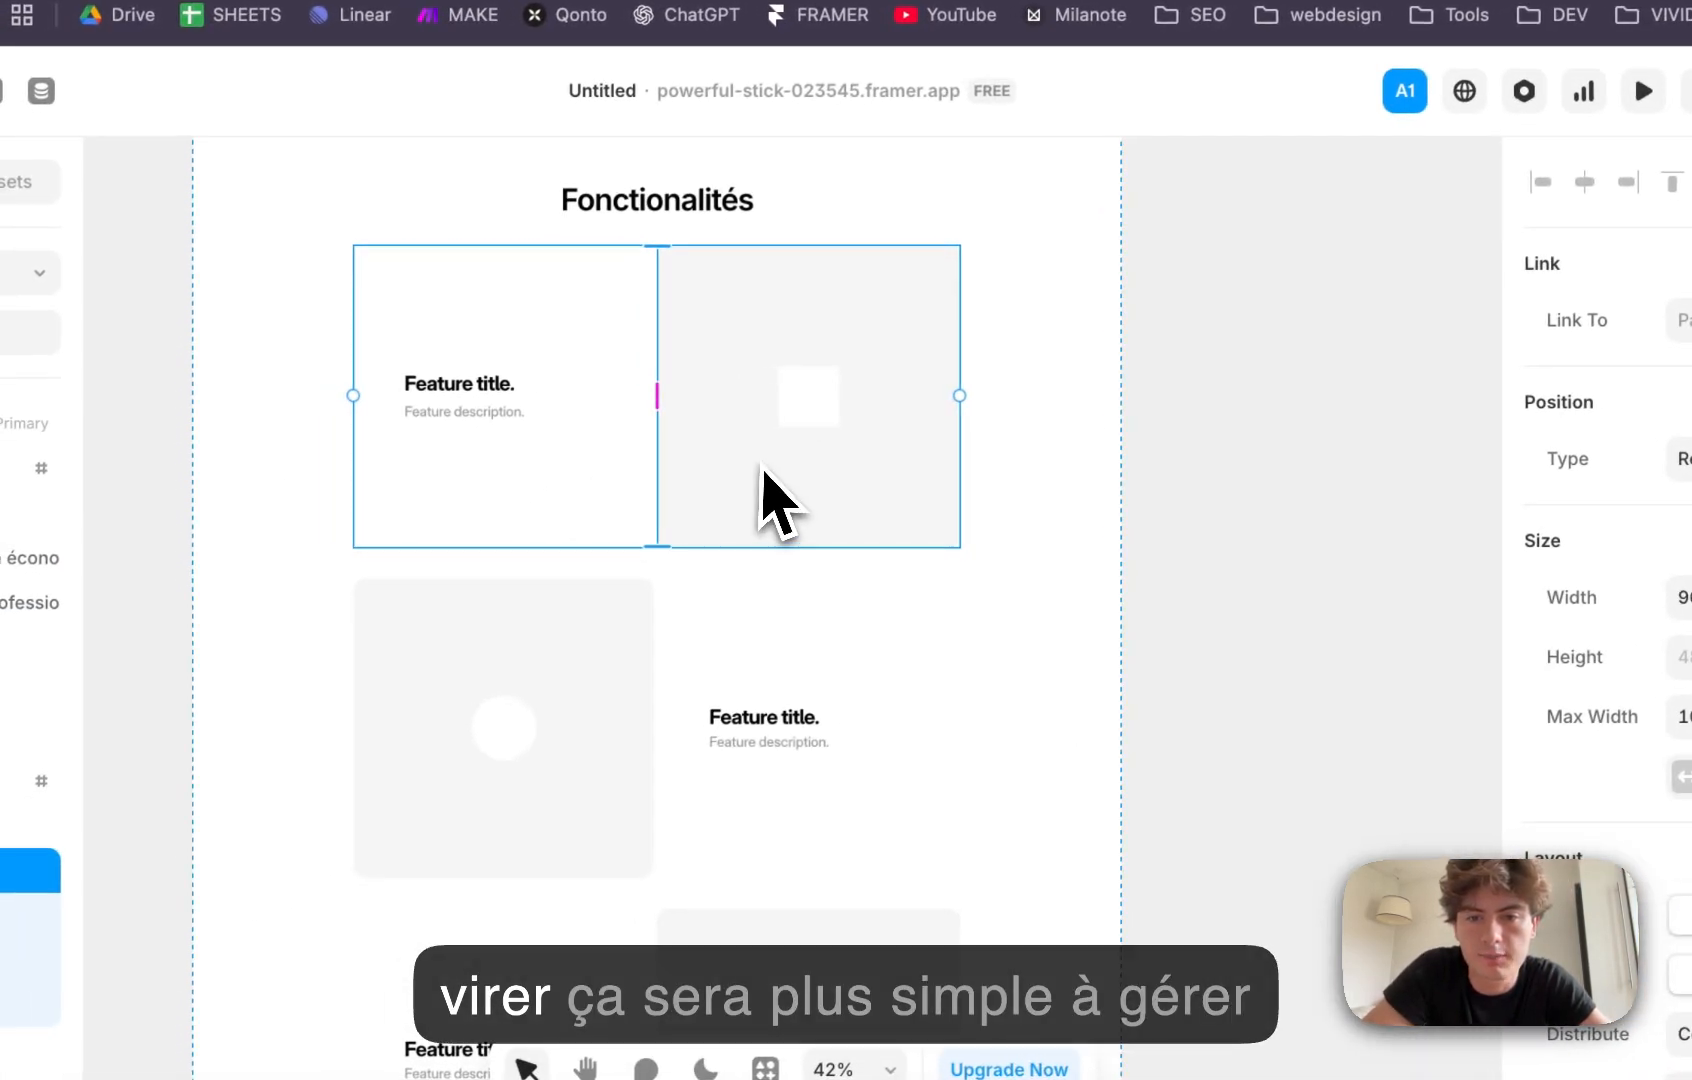
pyautogui.doubleClick(654, 492)
pyautogui.scroll(-10, 1511, 672)
pyautogui.scroll(2, 1490, 600)
pyautogui.click(1420, 388)
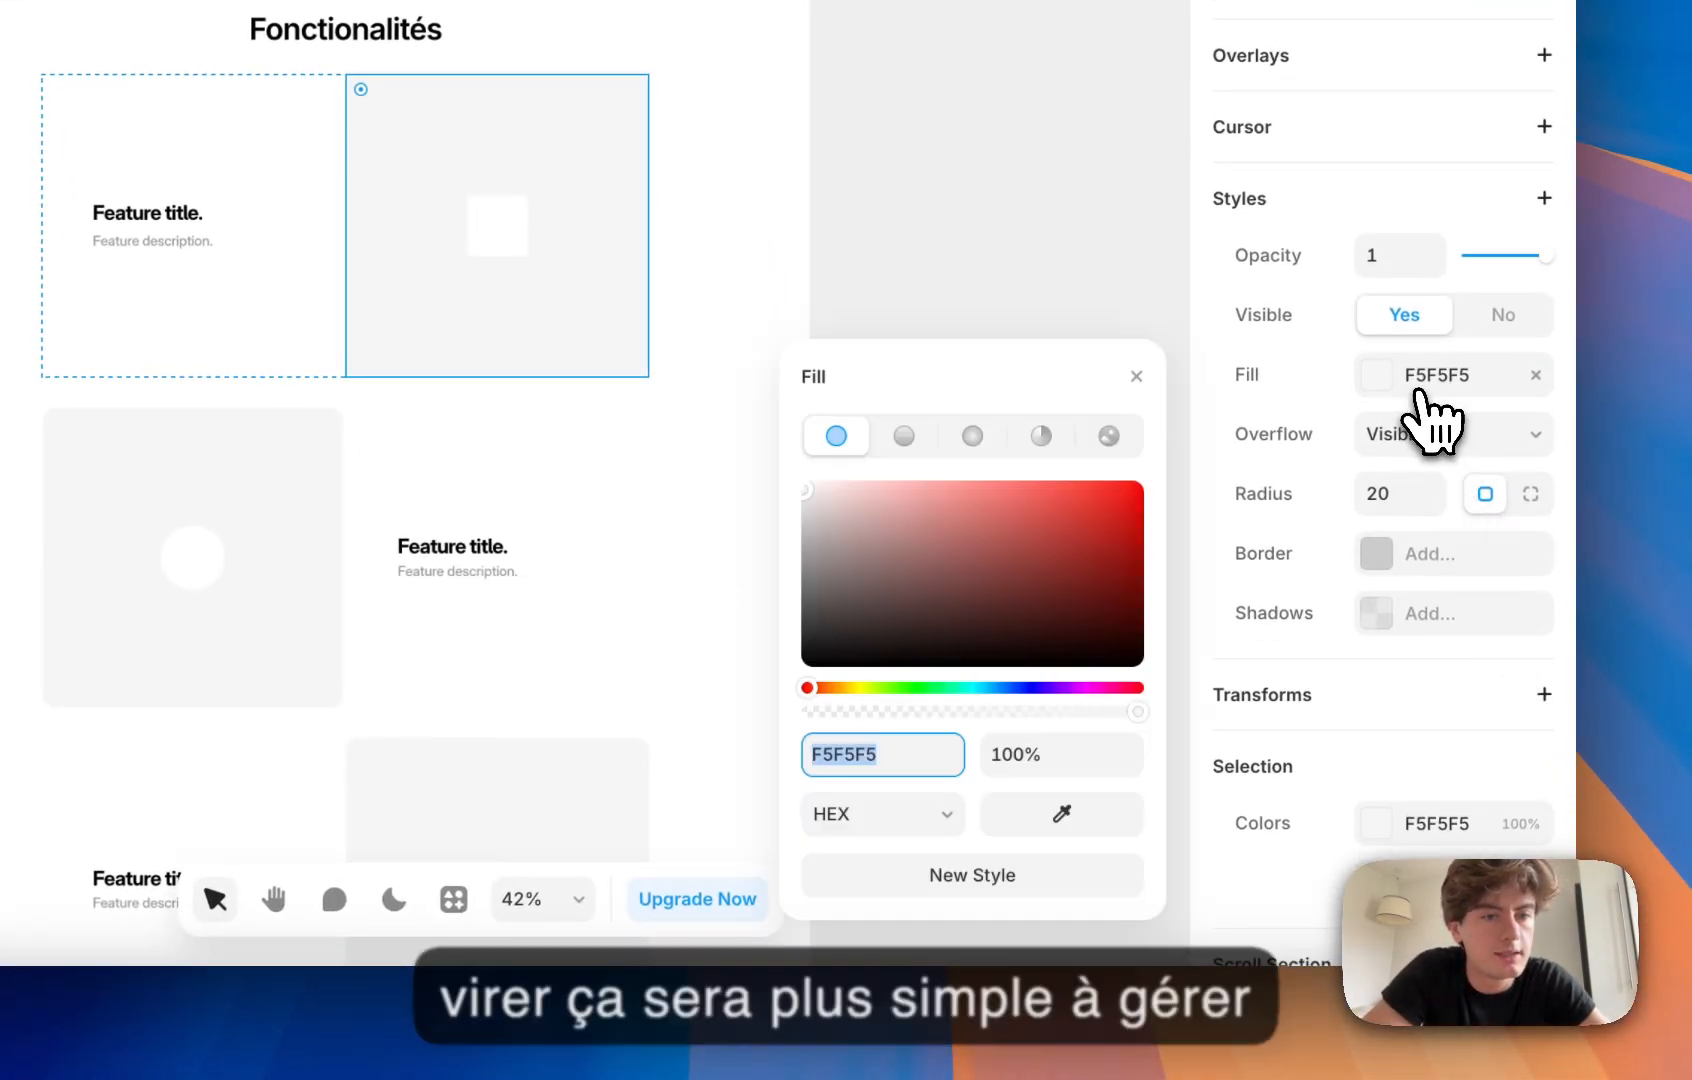
pyautogui.click(1110, 436)
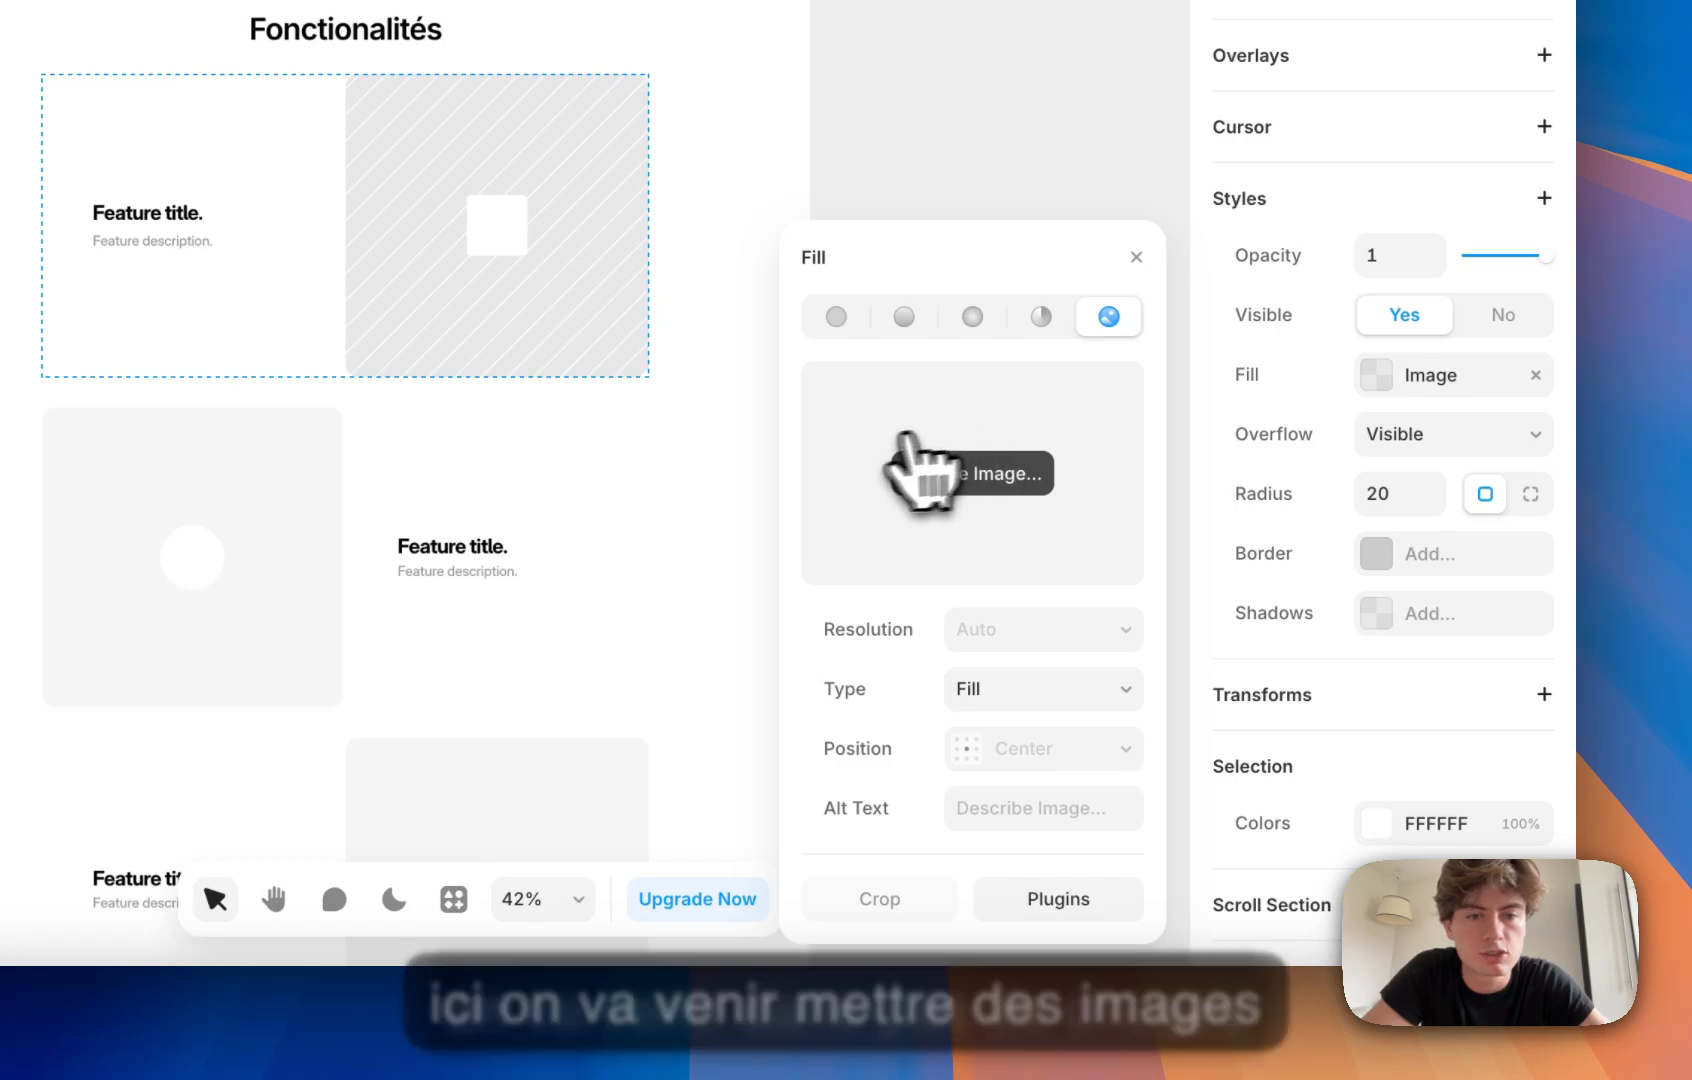
pyautogui.click(972, 473)
pyautogui.press('Escape')
pyautogui.click(1050, 895)
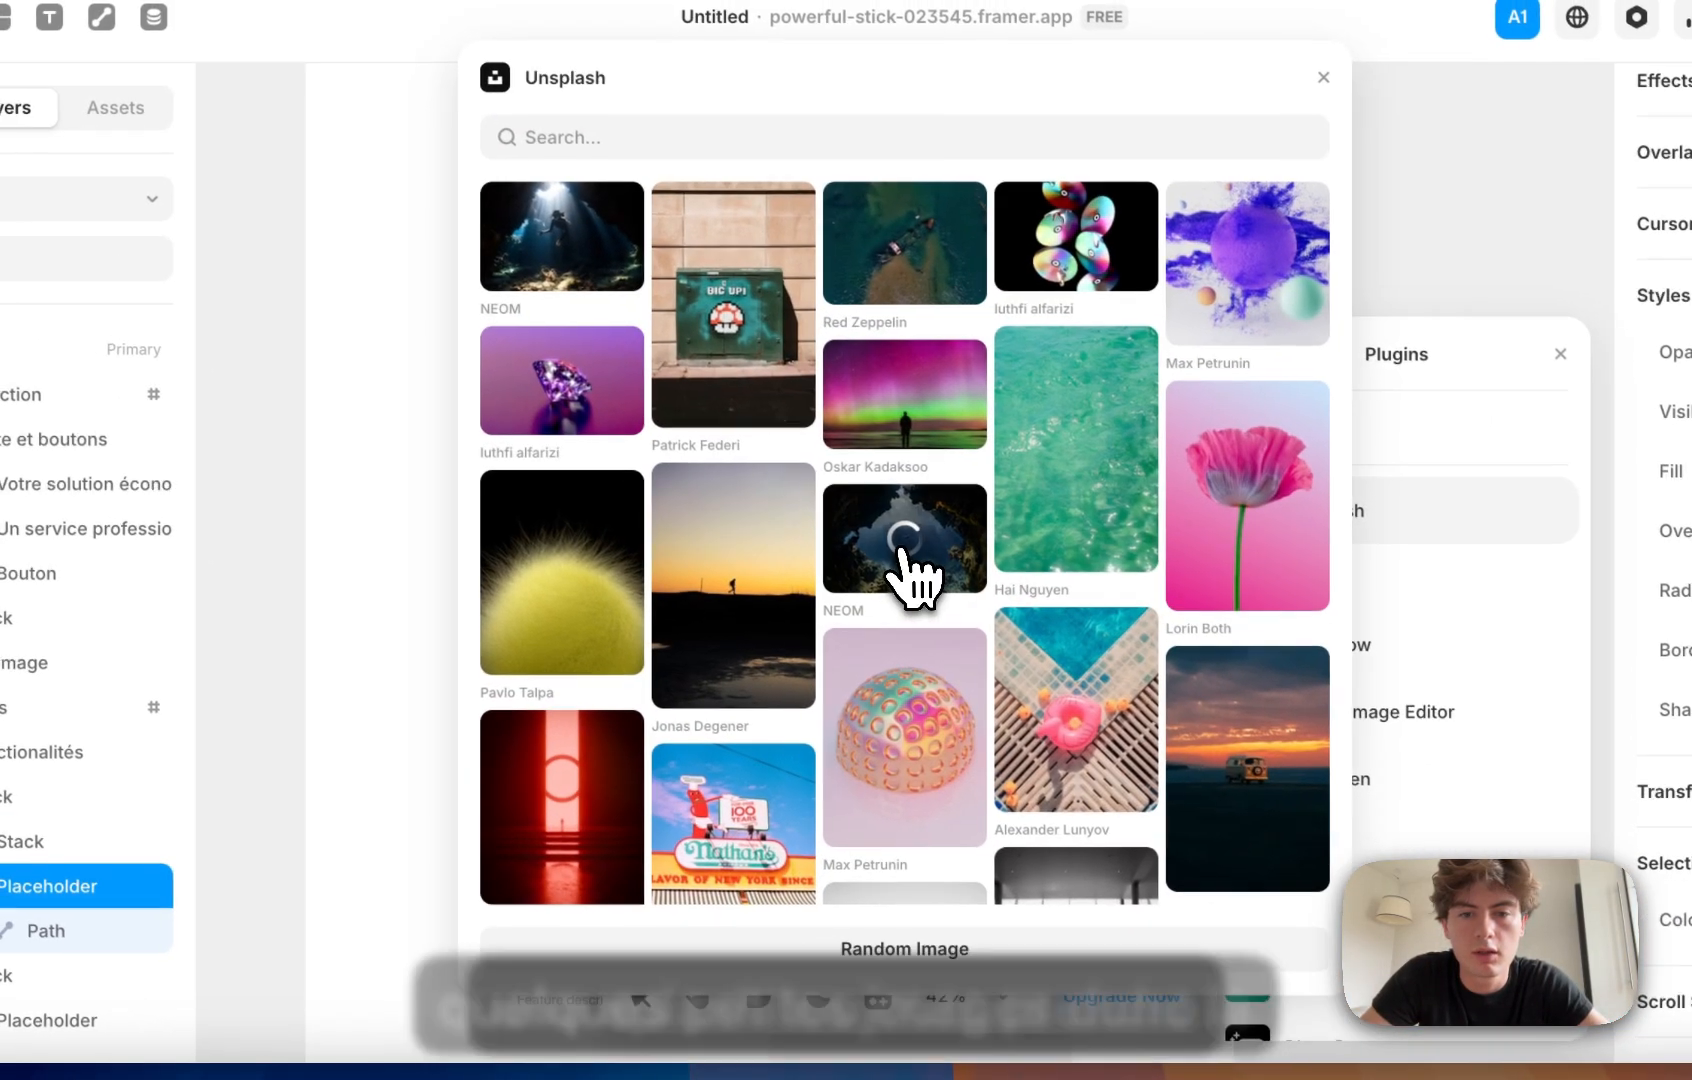
pyautogui.click(899, 566)
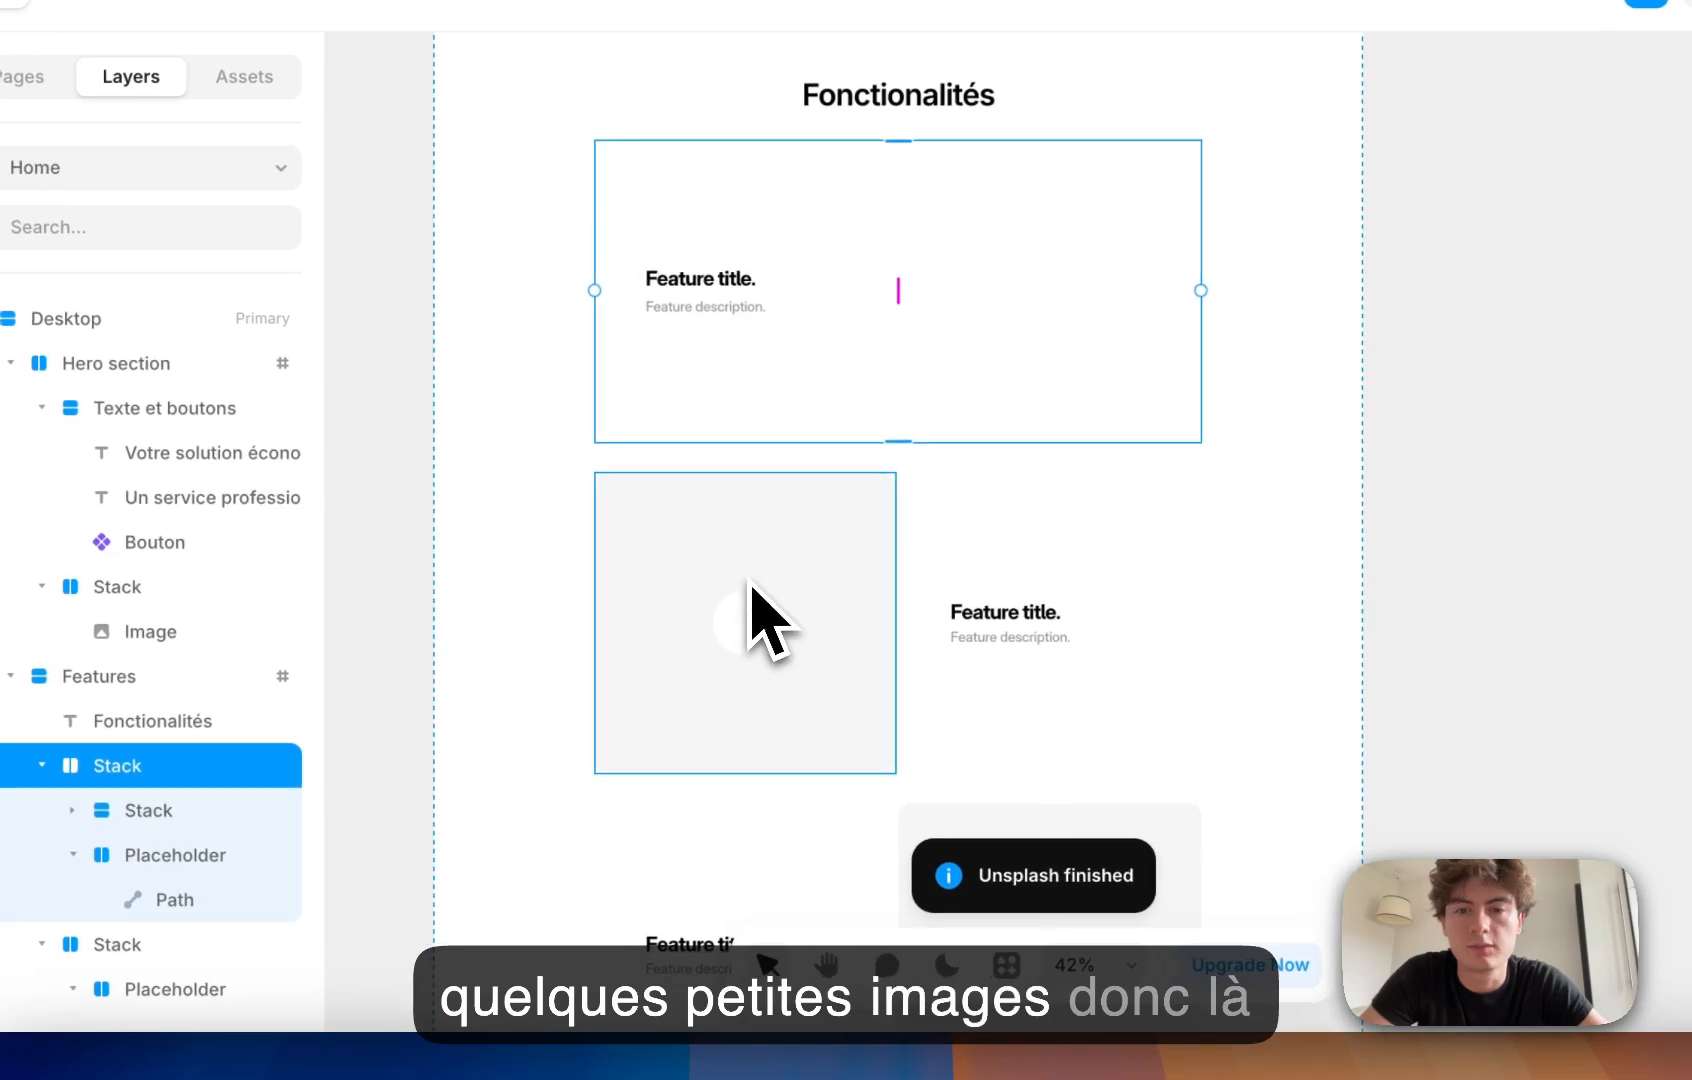
pyautogui.click(772, 616)
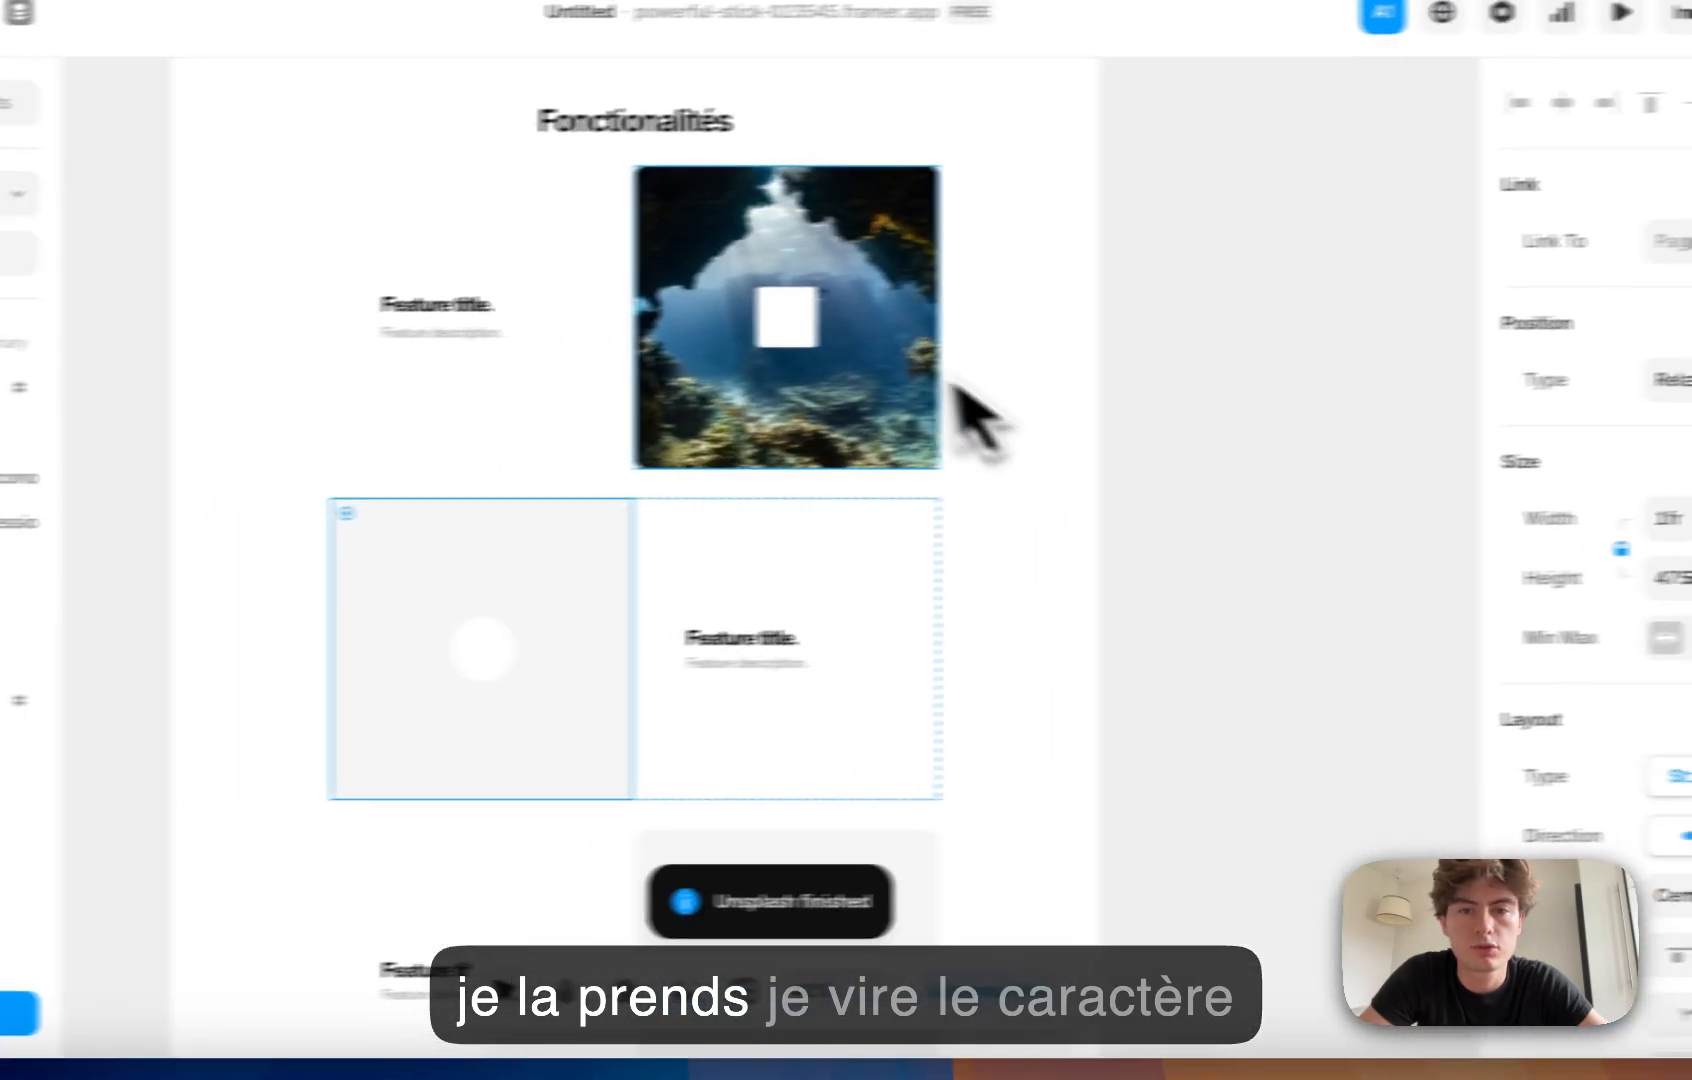
# Step: Remove the white square path from the middle of the first feature's underwater photo
pyautogui.click(786, 342)
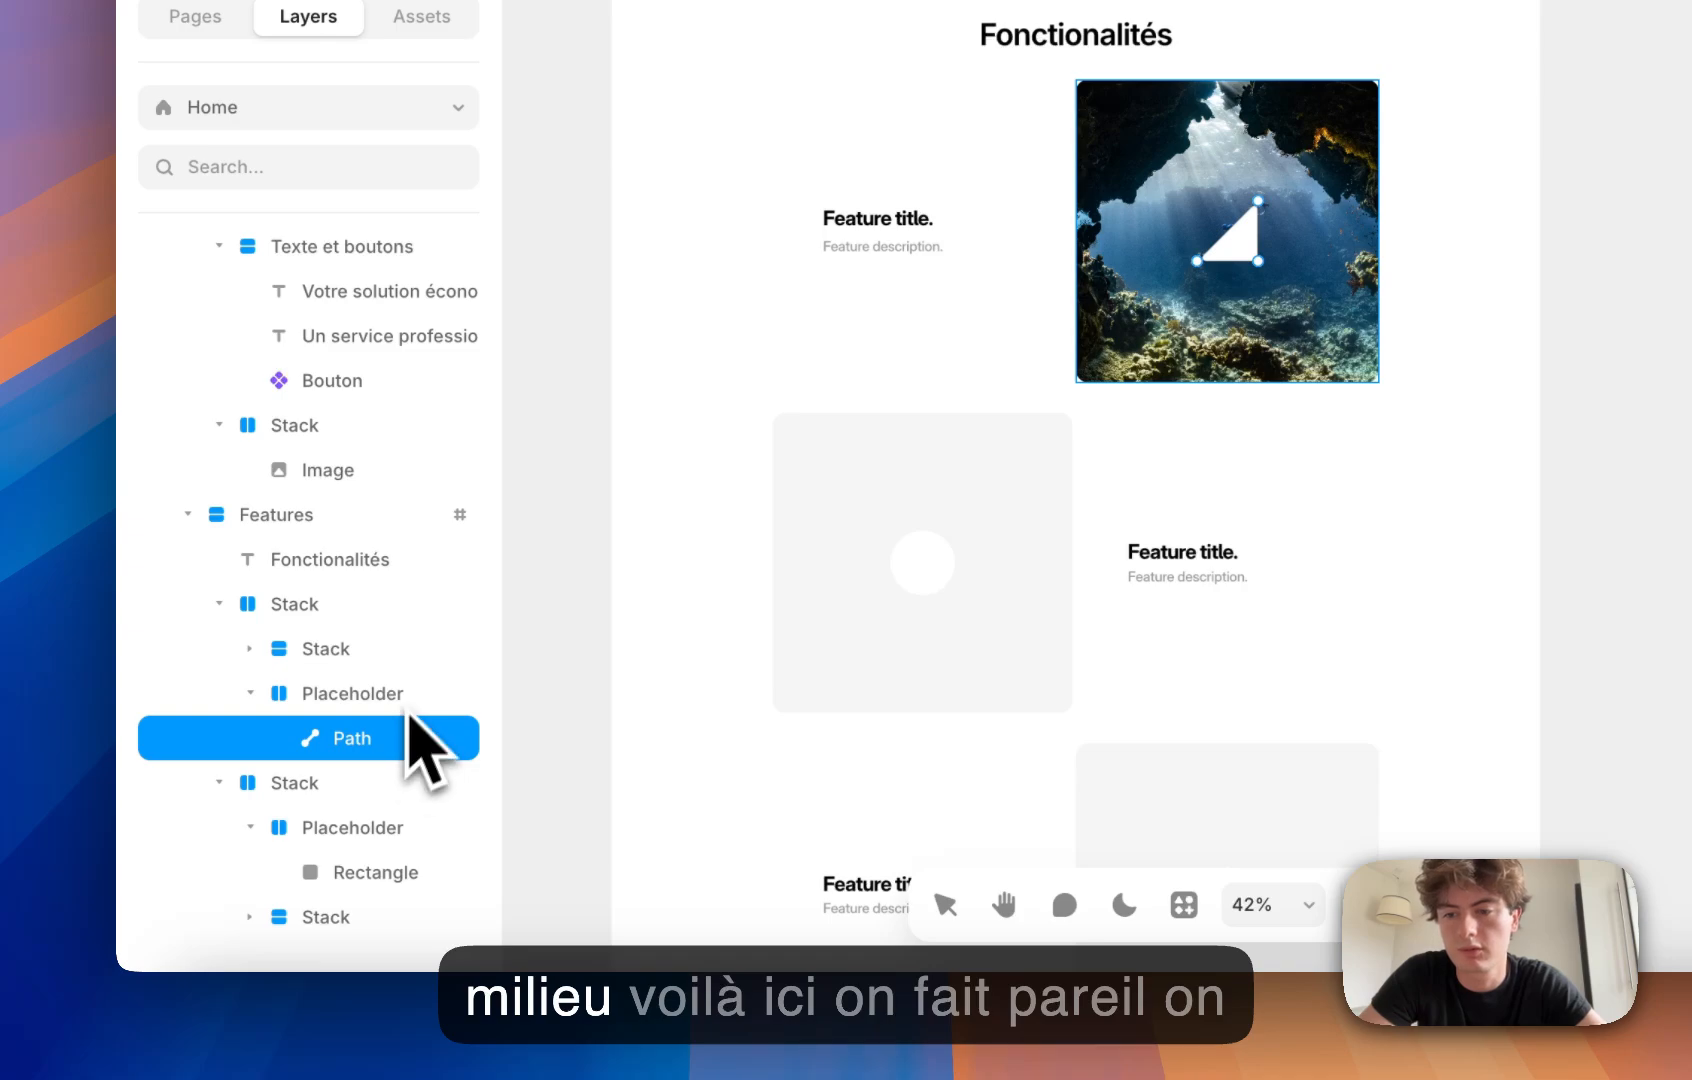
pyautogui.press('BackSpace')
pyautogui.press('super+z')
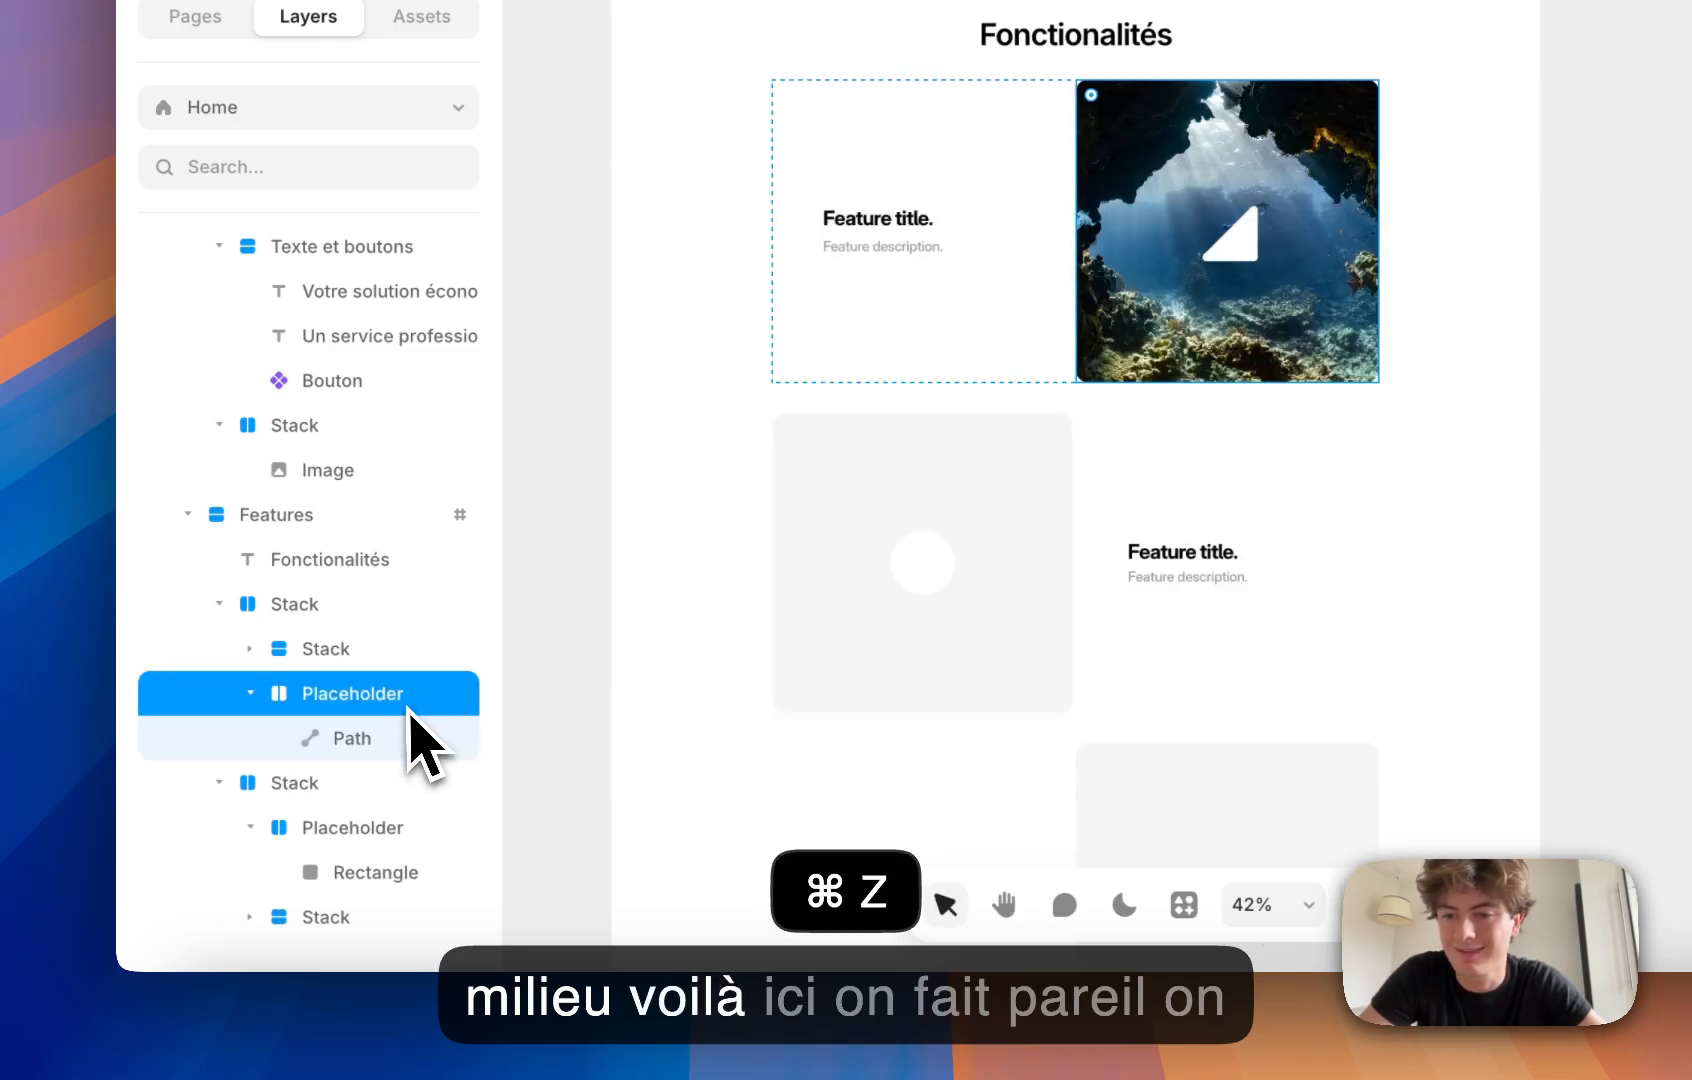
# Step: Remove the second feature placeholder's white circle and fill the placeholder with the pink pool float photo from Unsplash
pyautogui.click(958, 572)
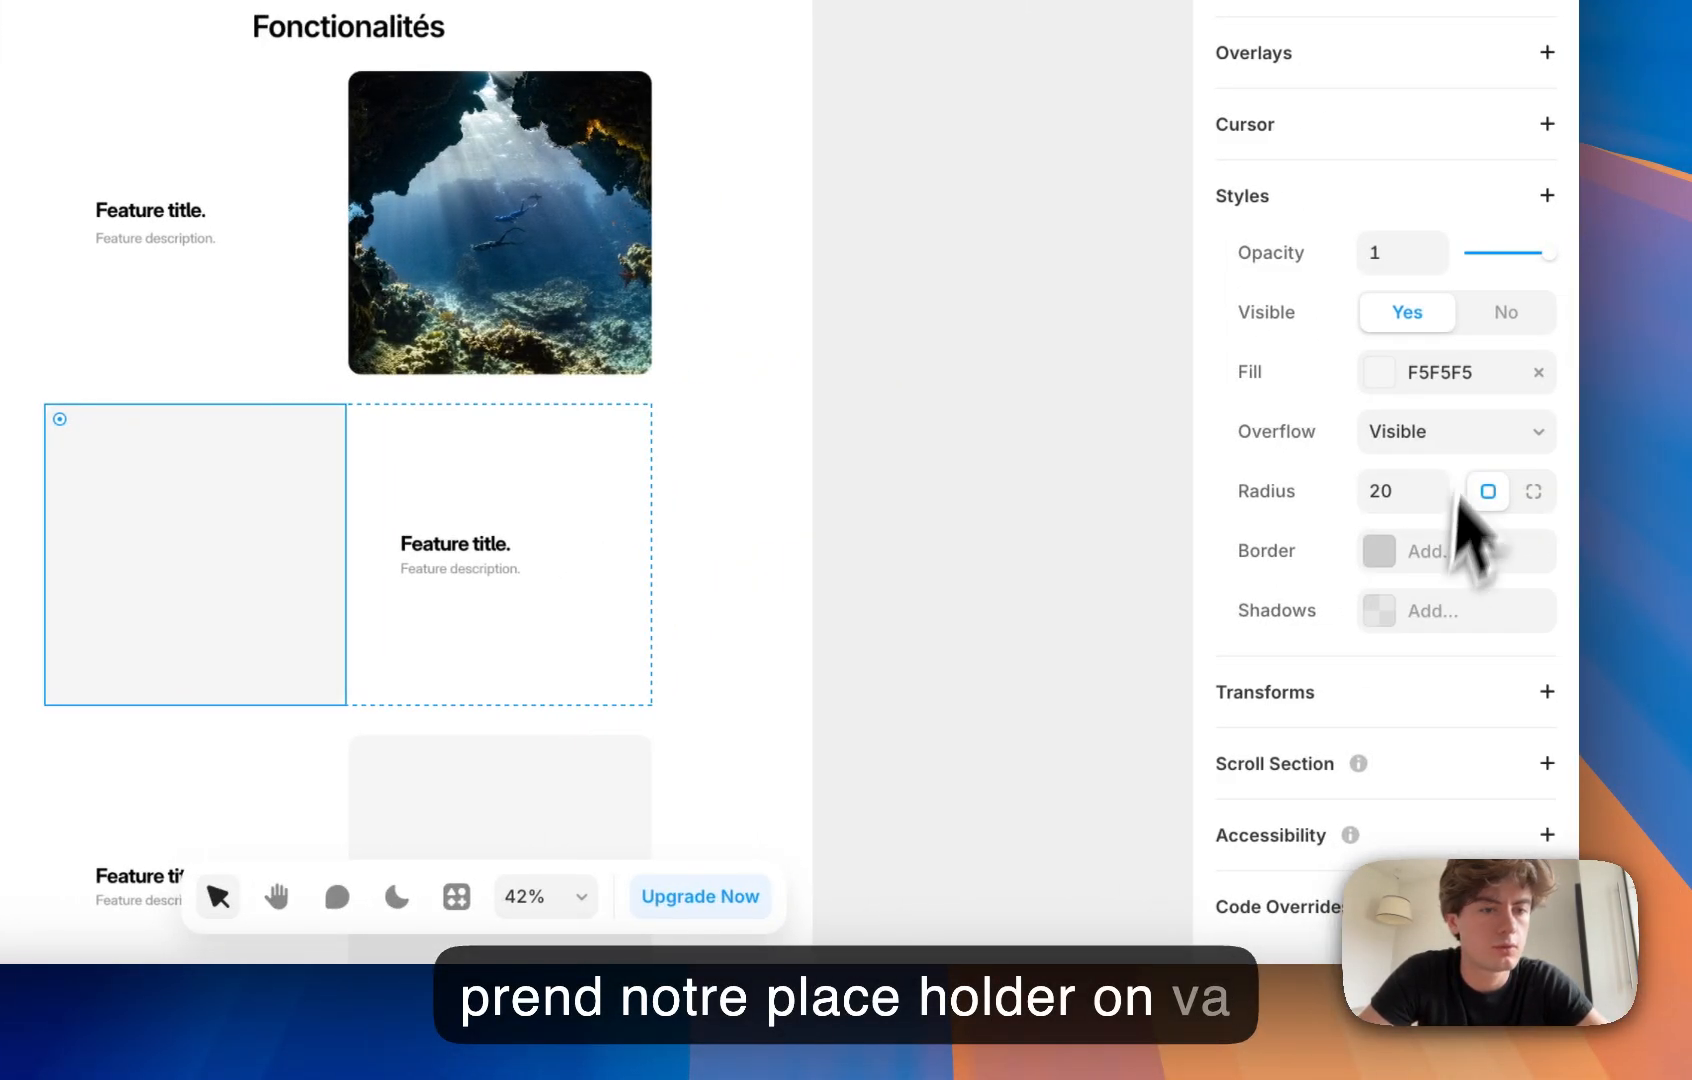
pyautogui.click(1420, 372)
pyautogui.click(1108, 313)
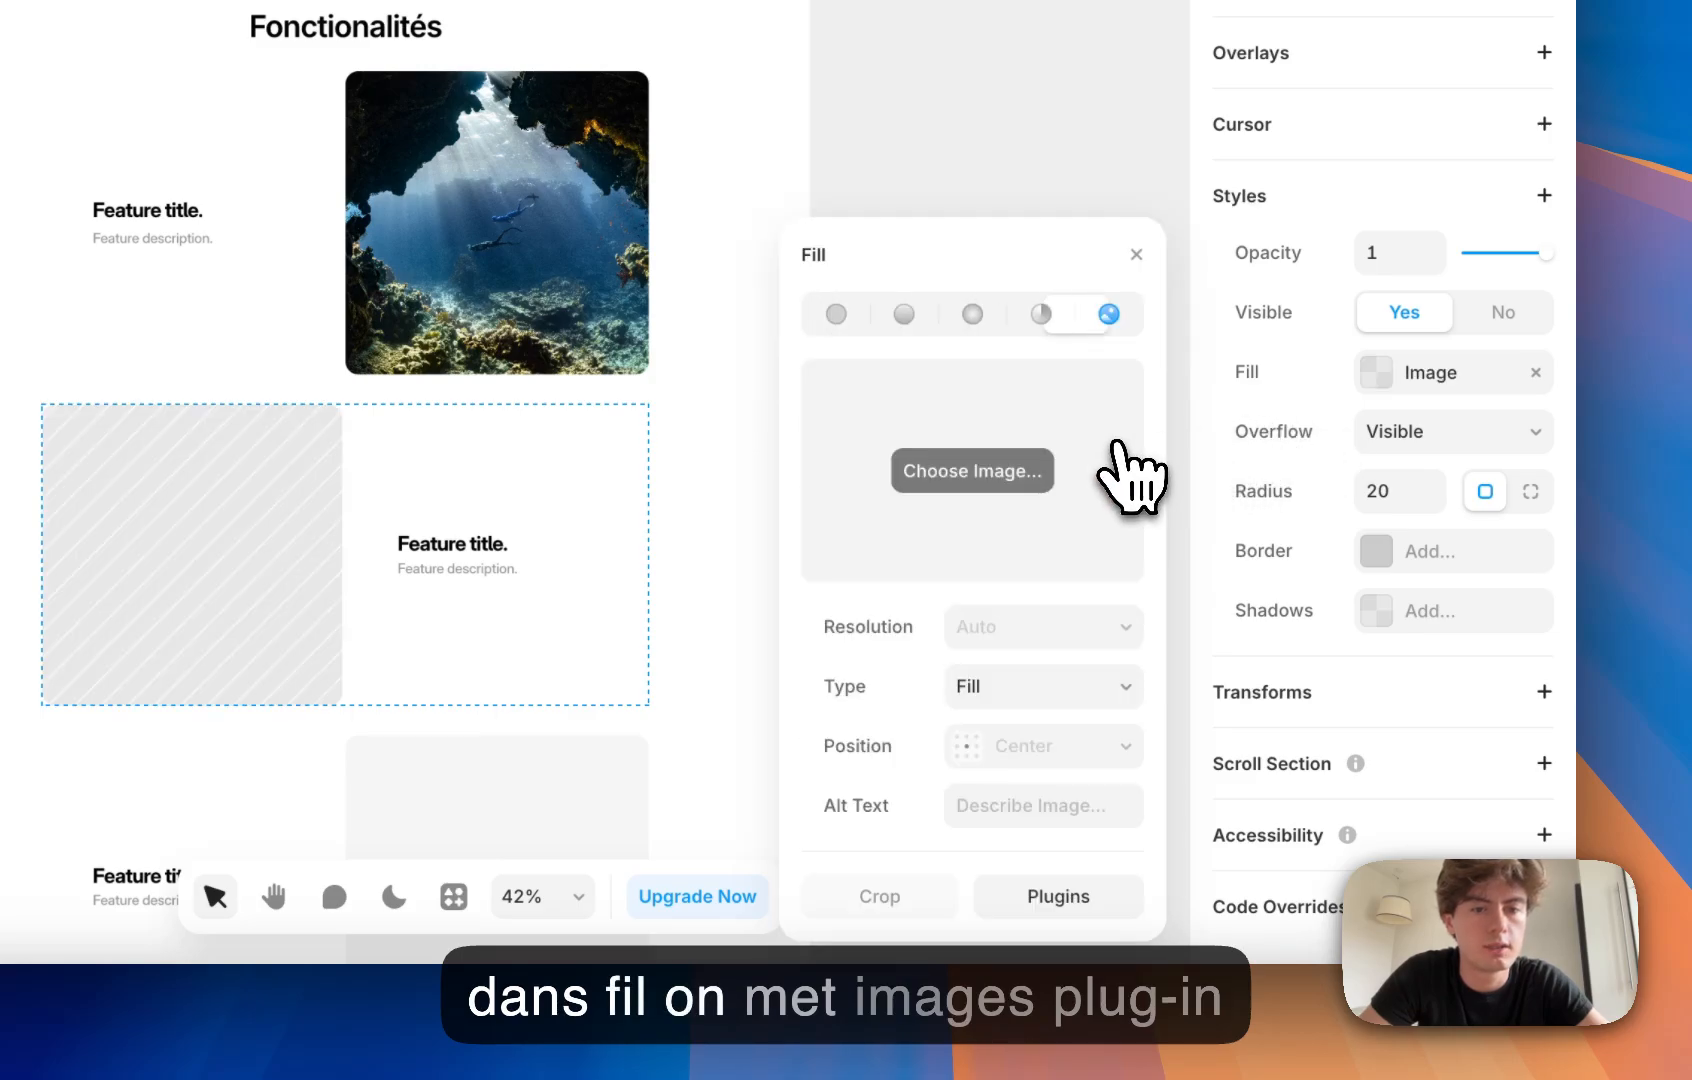
pyautogui.click(1052, 900)
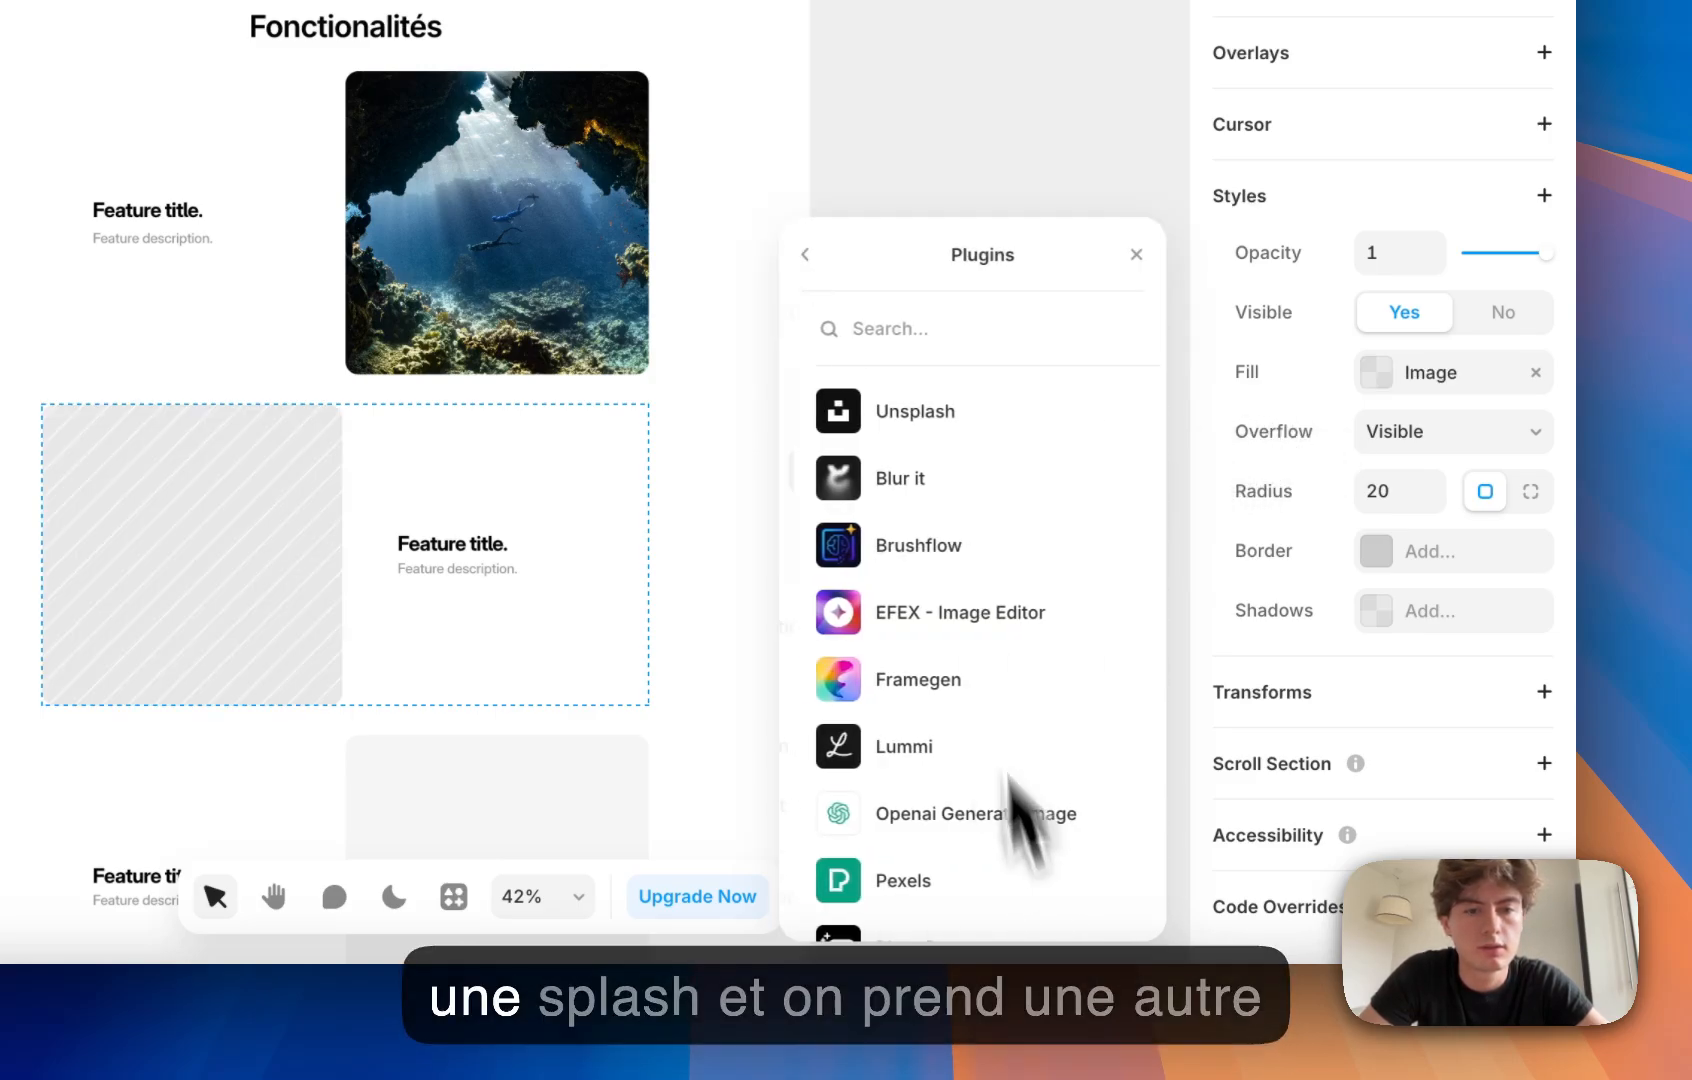
pyautogui.click(930, 422)
pyautogui.click(712, 688)
pyautogui.click(385, 650)
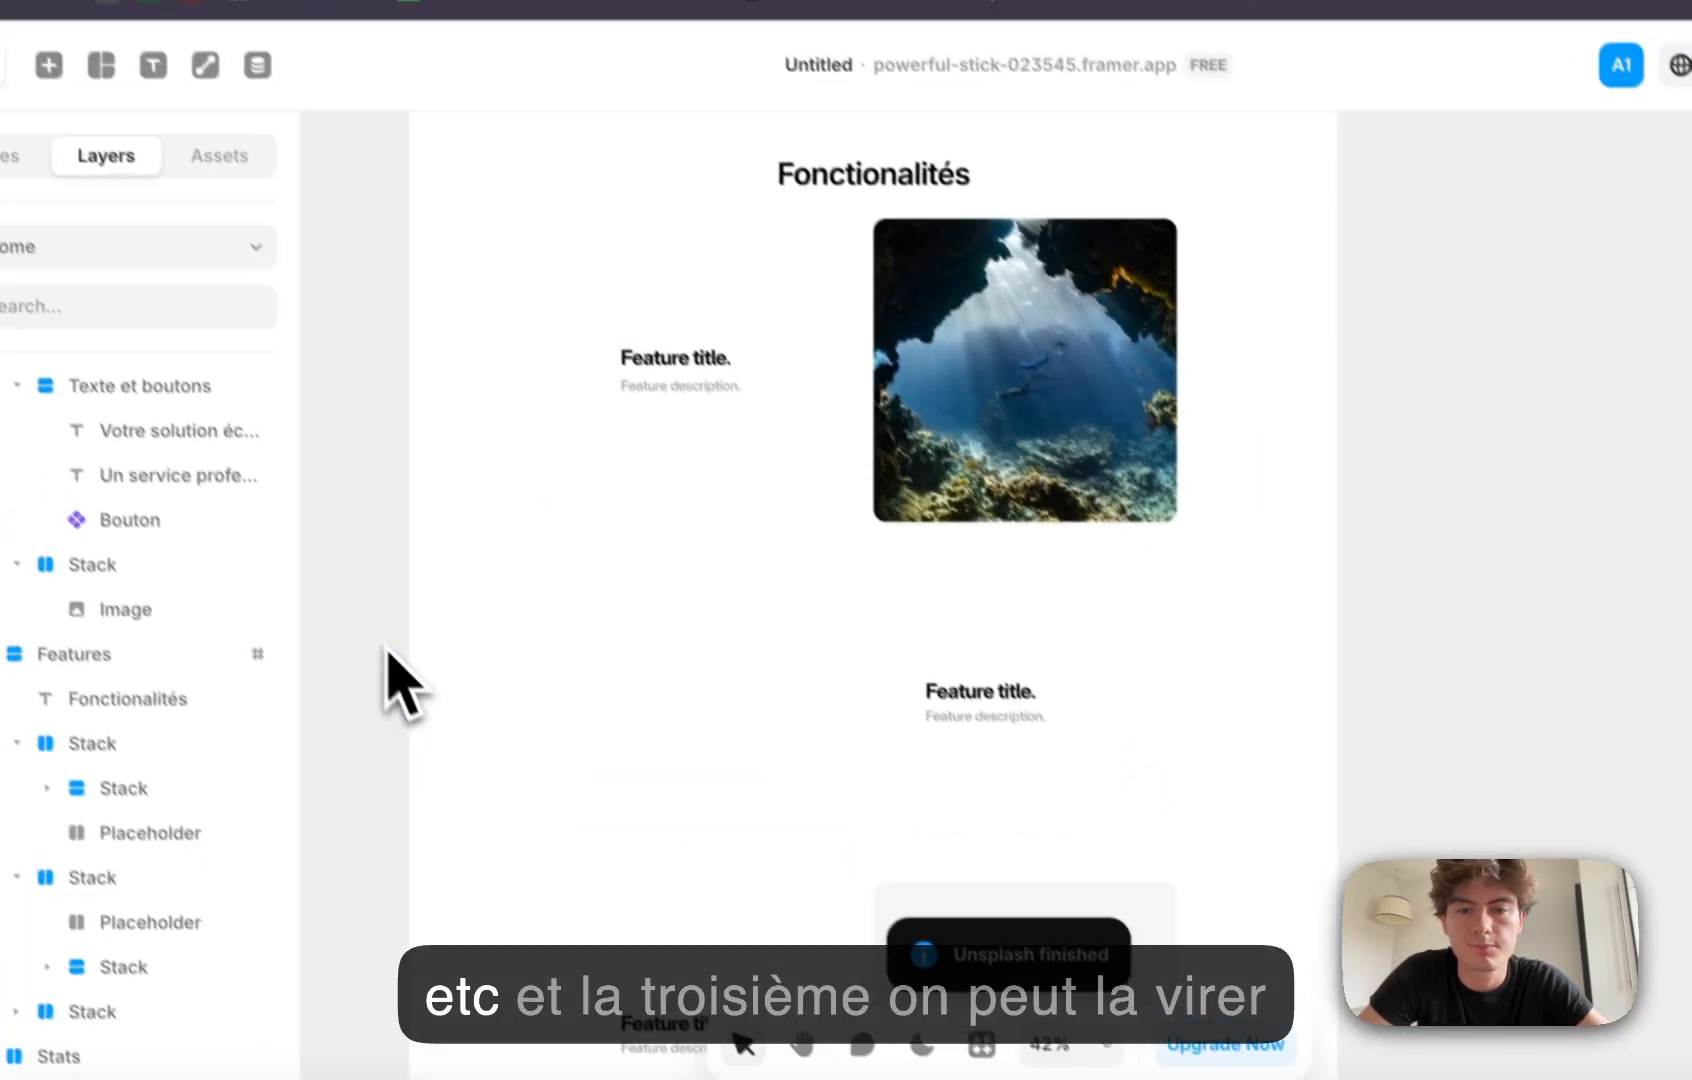
# Step: Delete the third feature stack from the Features section
pyautogui.click(785, 729)
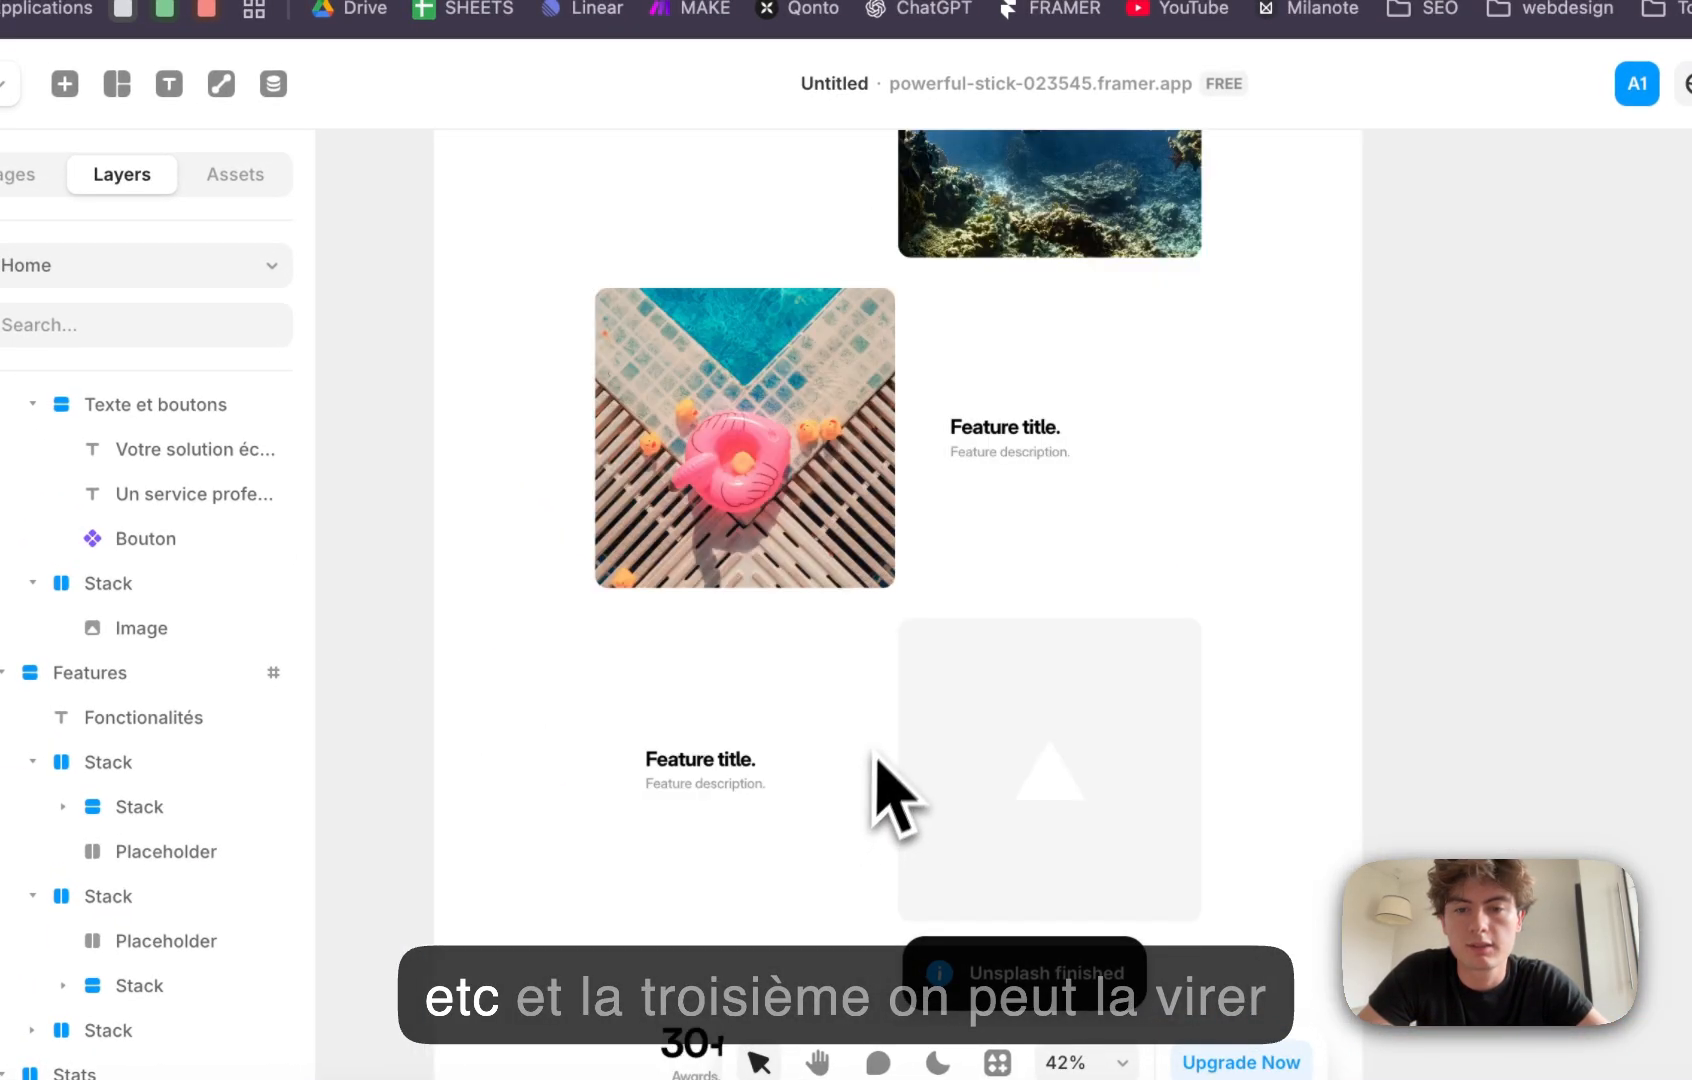
pyautogui.scroll(-3, 860, 755)
pyautogui.click(859, 529)
pyautogui.press('BackSpace')
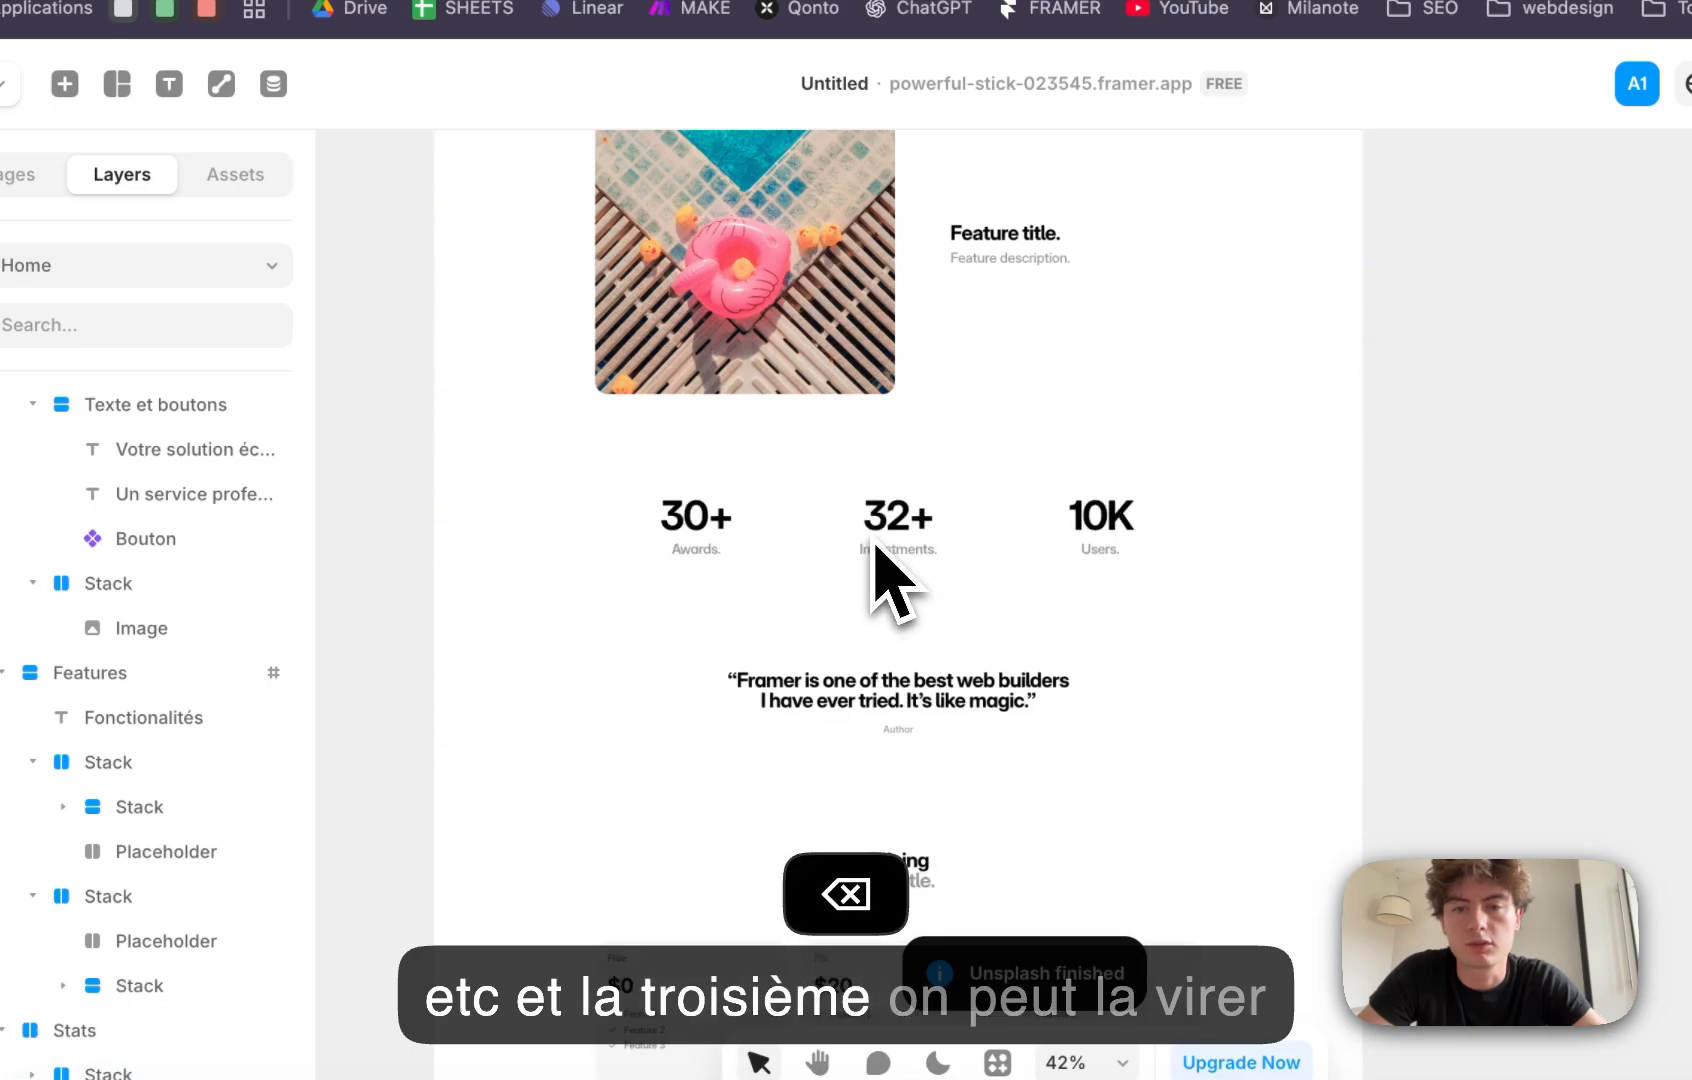
# Step: Set the Hero section's bottom padding to 120
pyautogui.scroll(10, 850, 453)
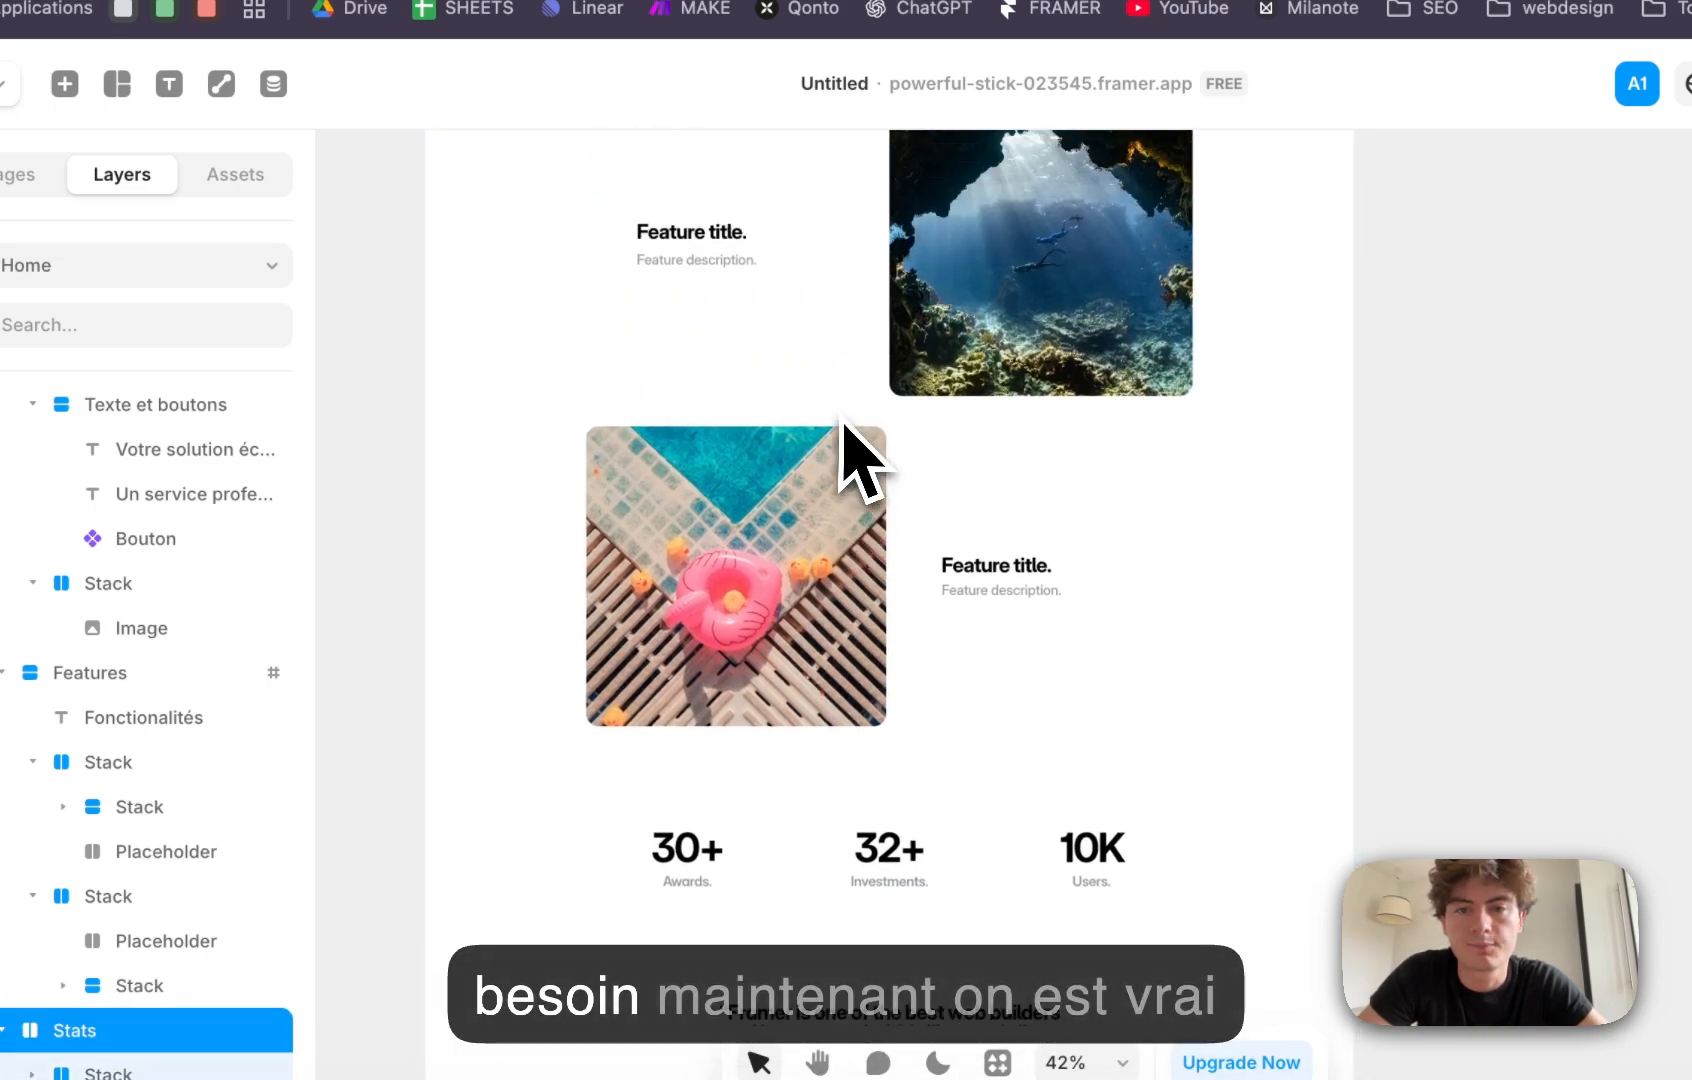
pyautogui.click(775, 395)
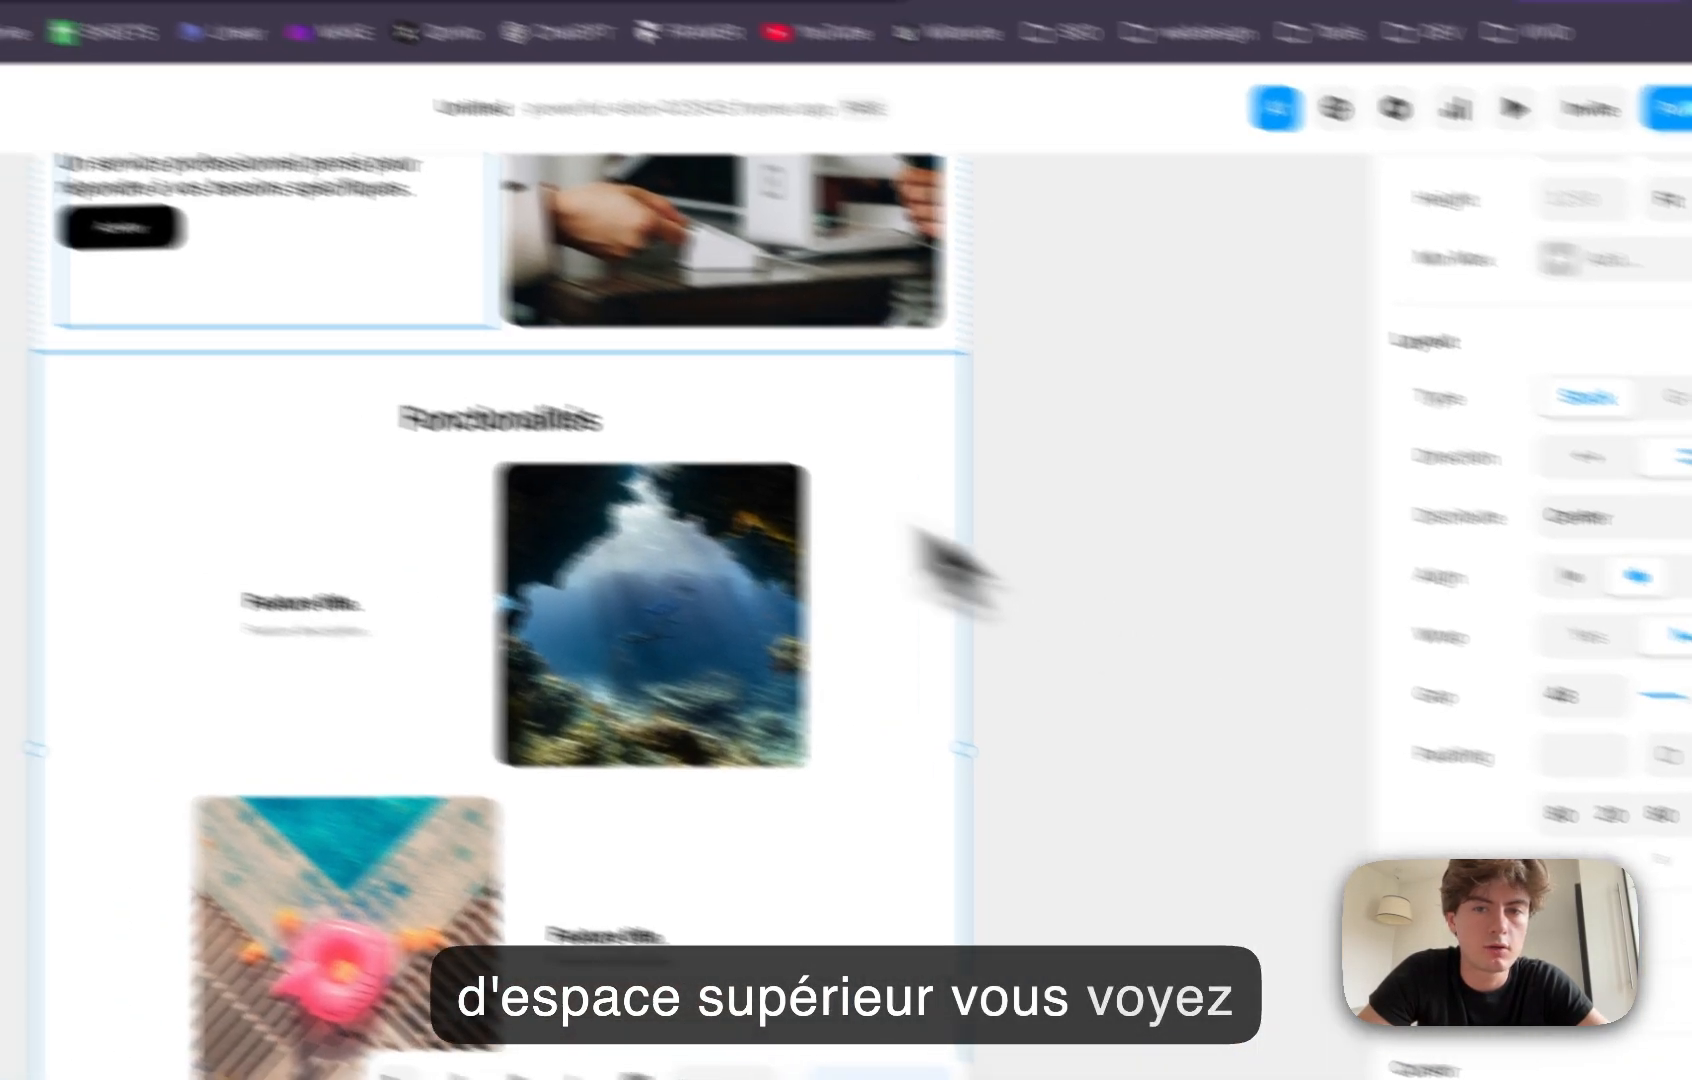
pyautogui.click(670, 322)
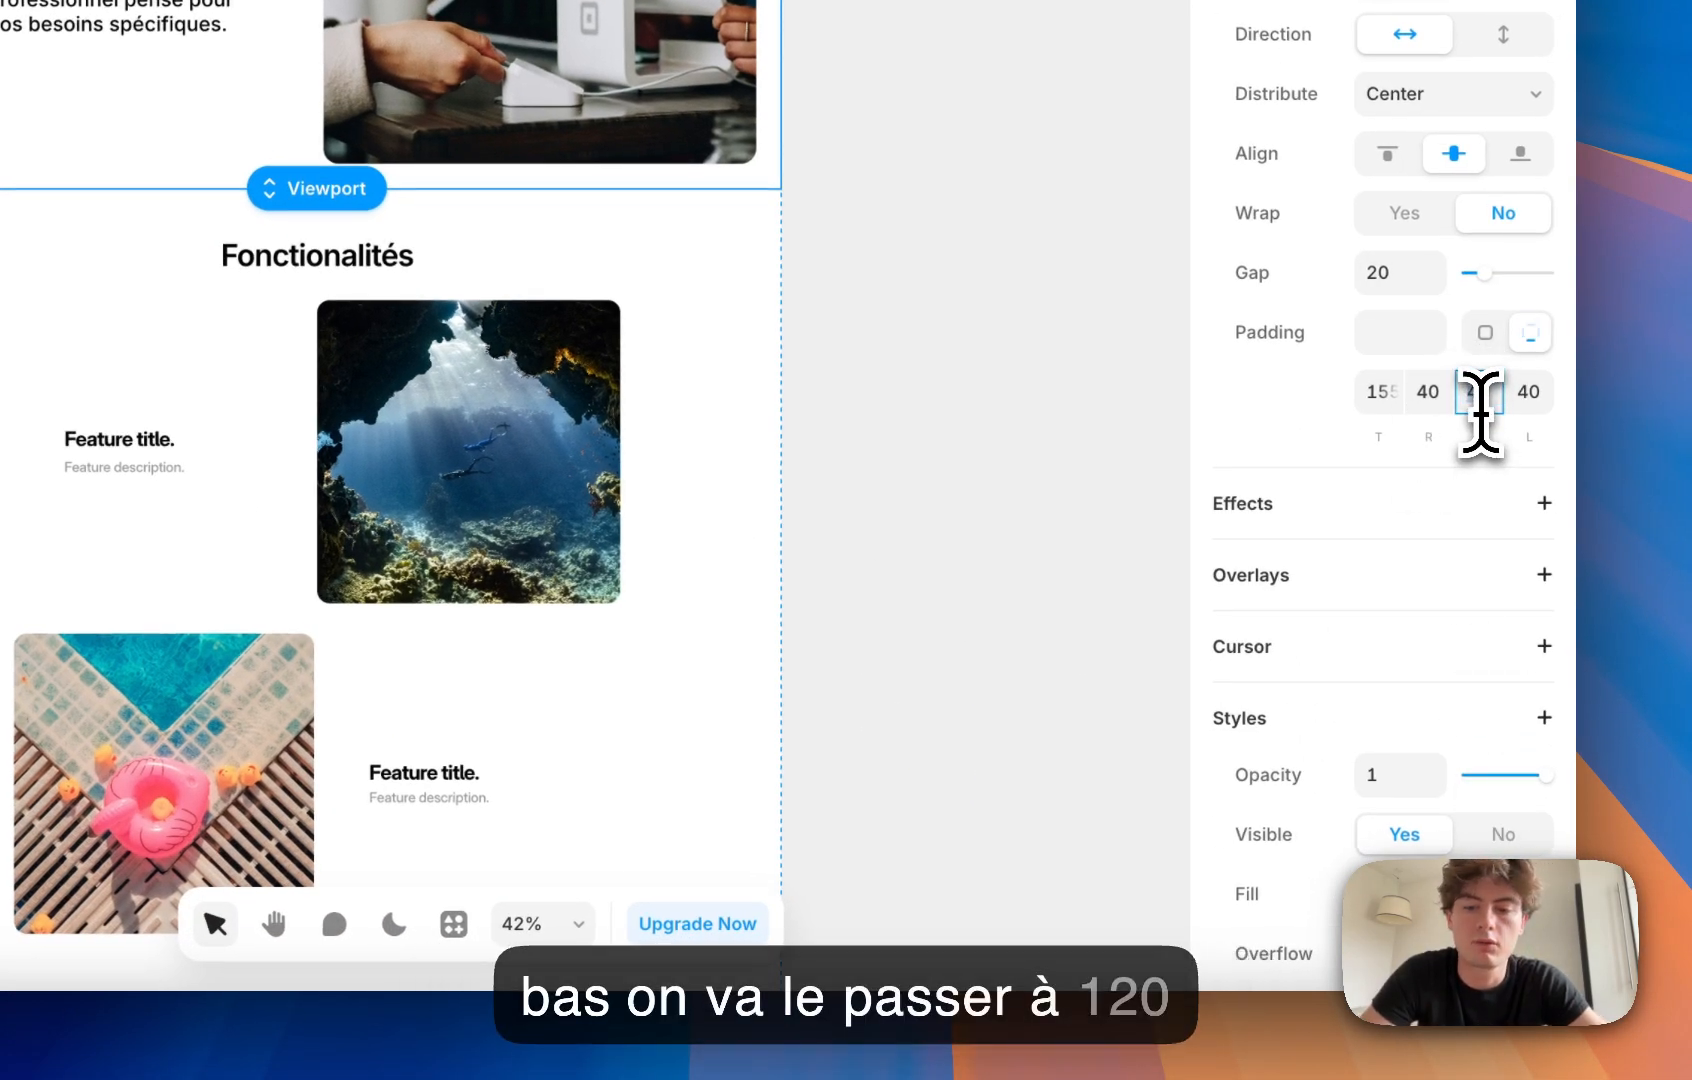
pyautogui.press('Return')
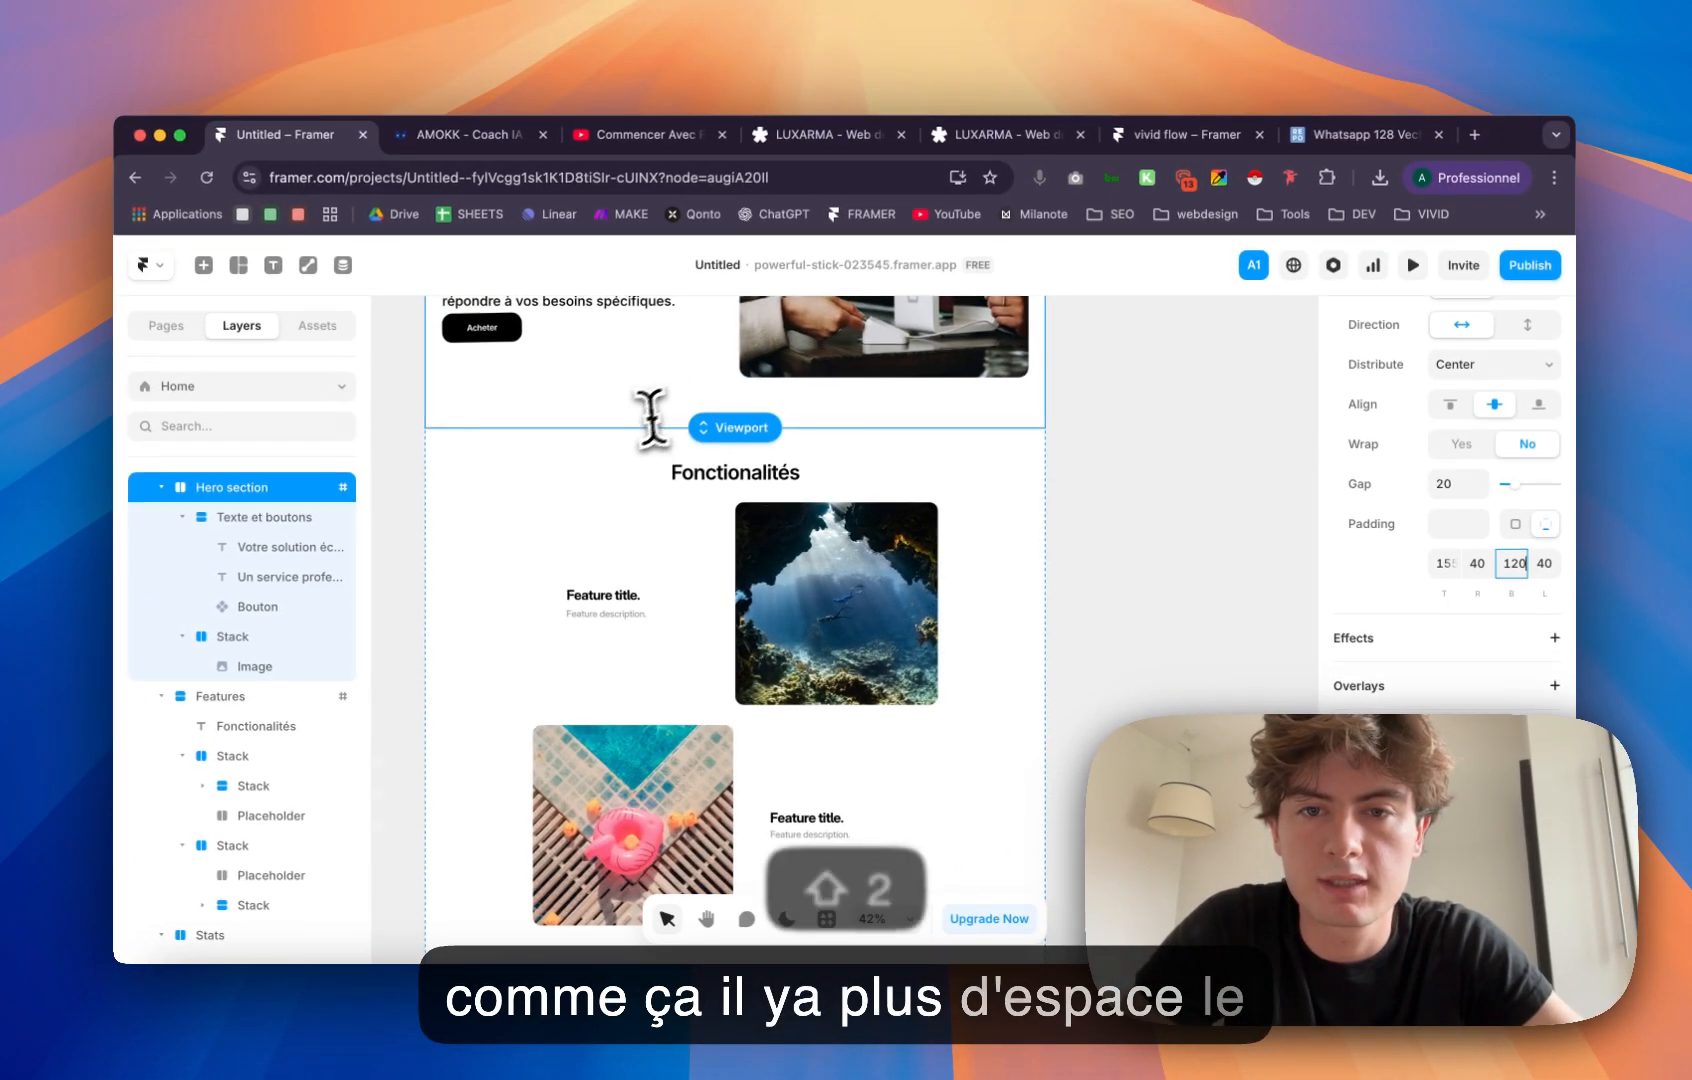
# Step: Set the Features section's top padding to 150
pyautogui.scroll(-2, 166, 204)
pyautogui.scroll(2, 162, 194)
pyautogui.scroll(2, 633, 432)
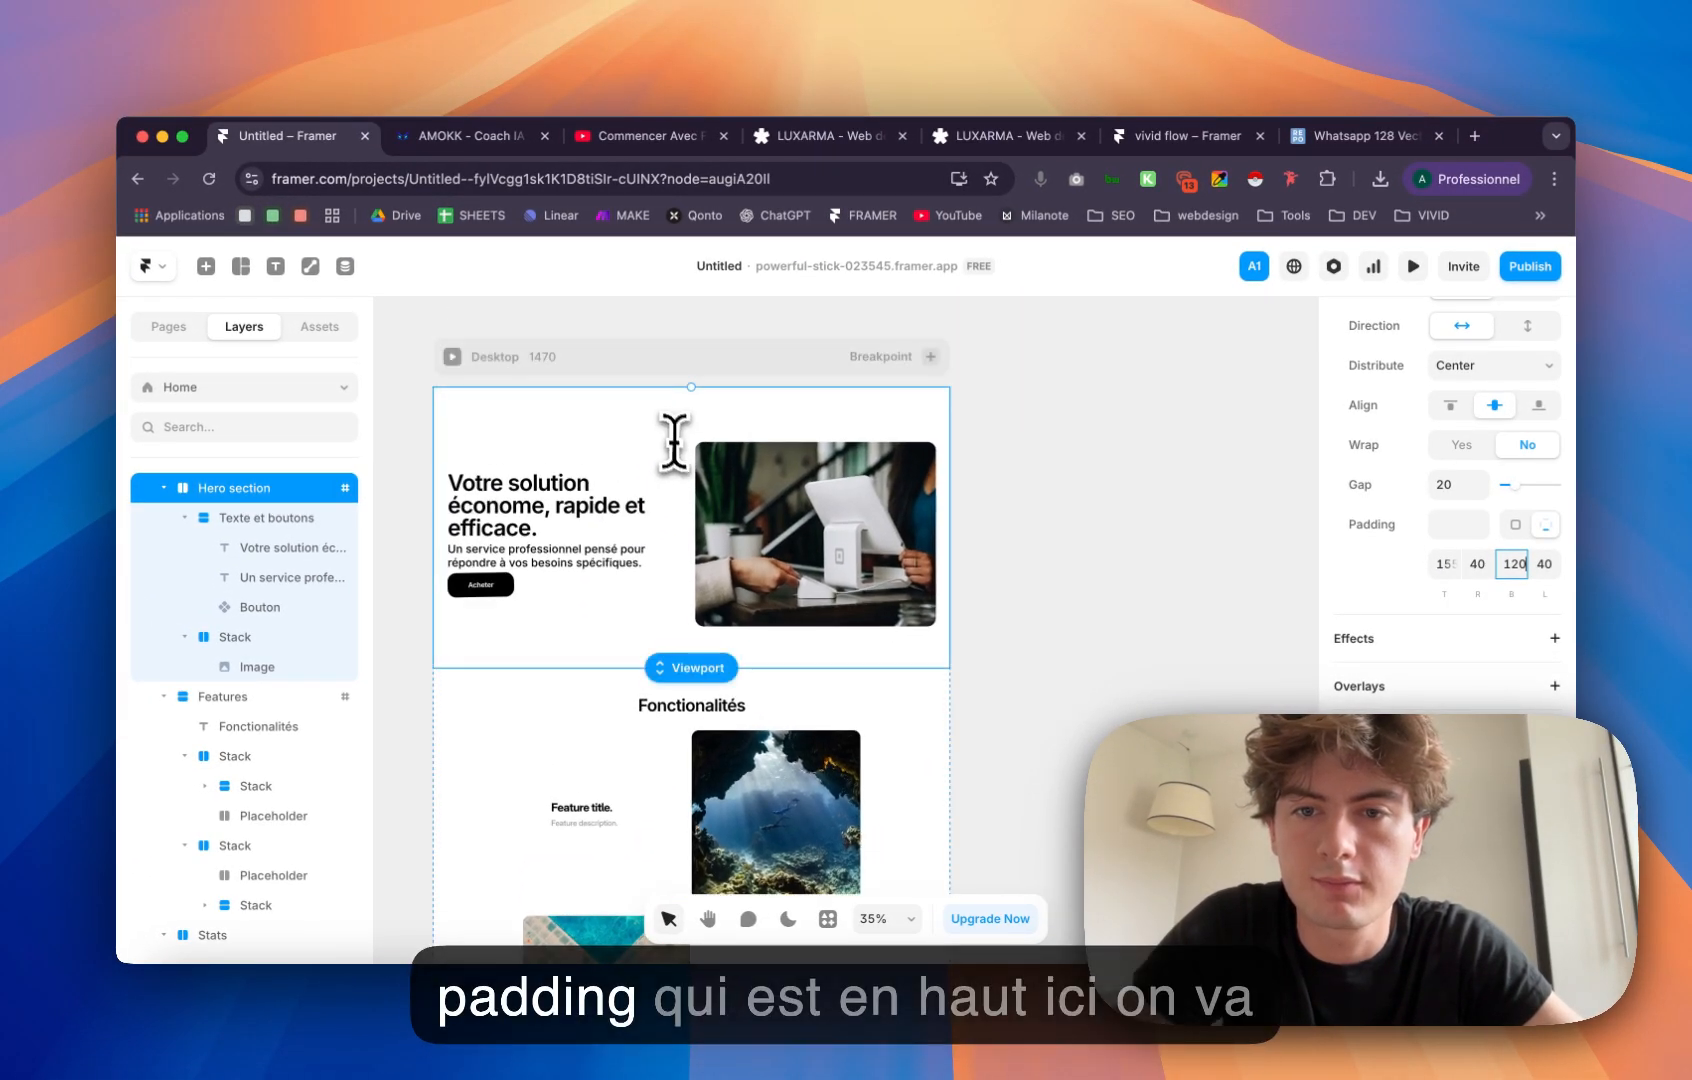
pyautogui.scroll(-2, 810, 650)
pyautogui.click(618, 576)
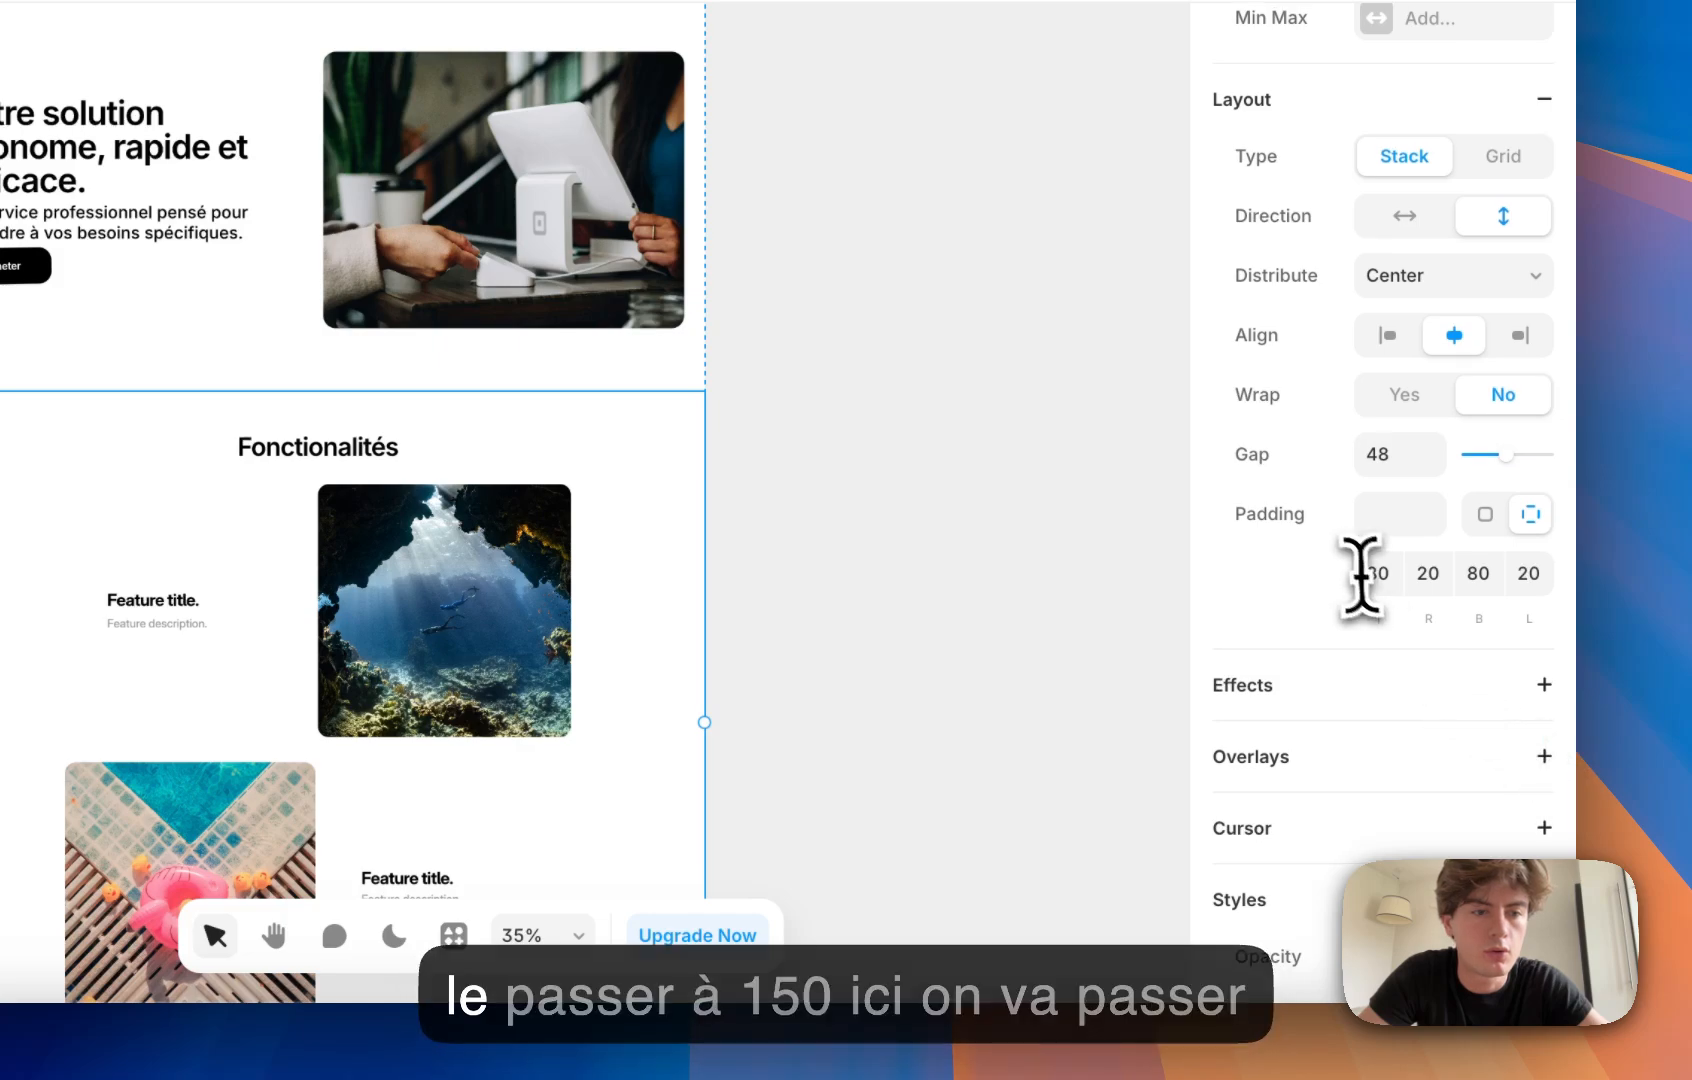
pyautogui.click(1399, 571)
pyautogui.write('15')
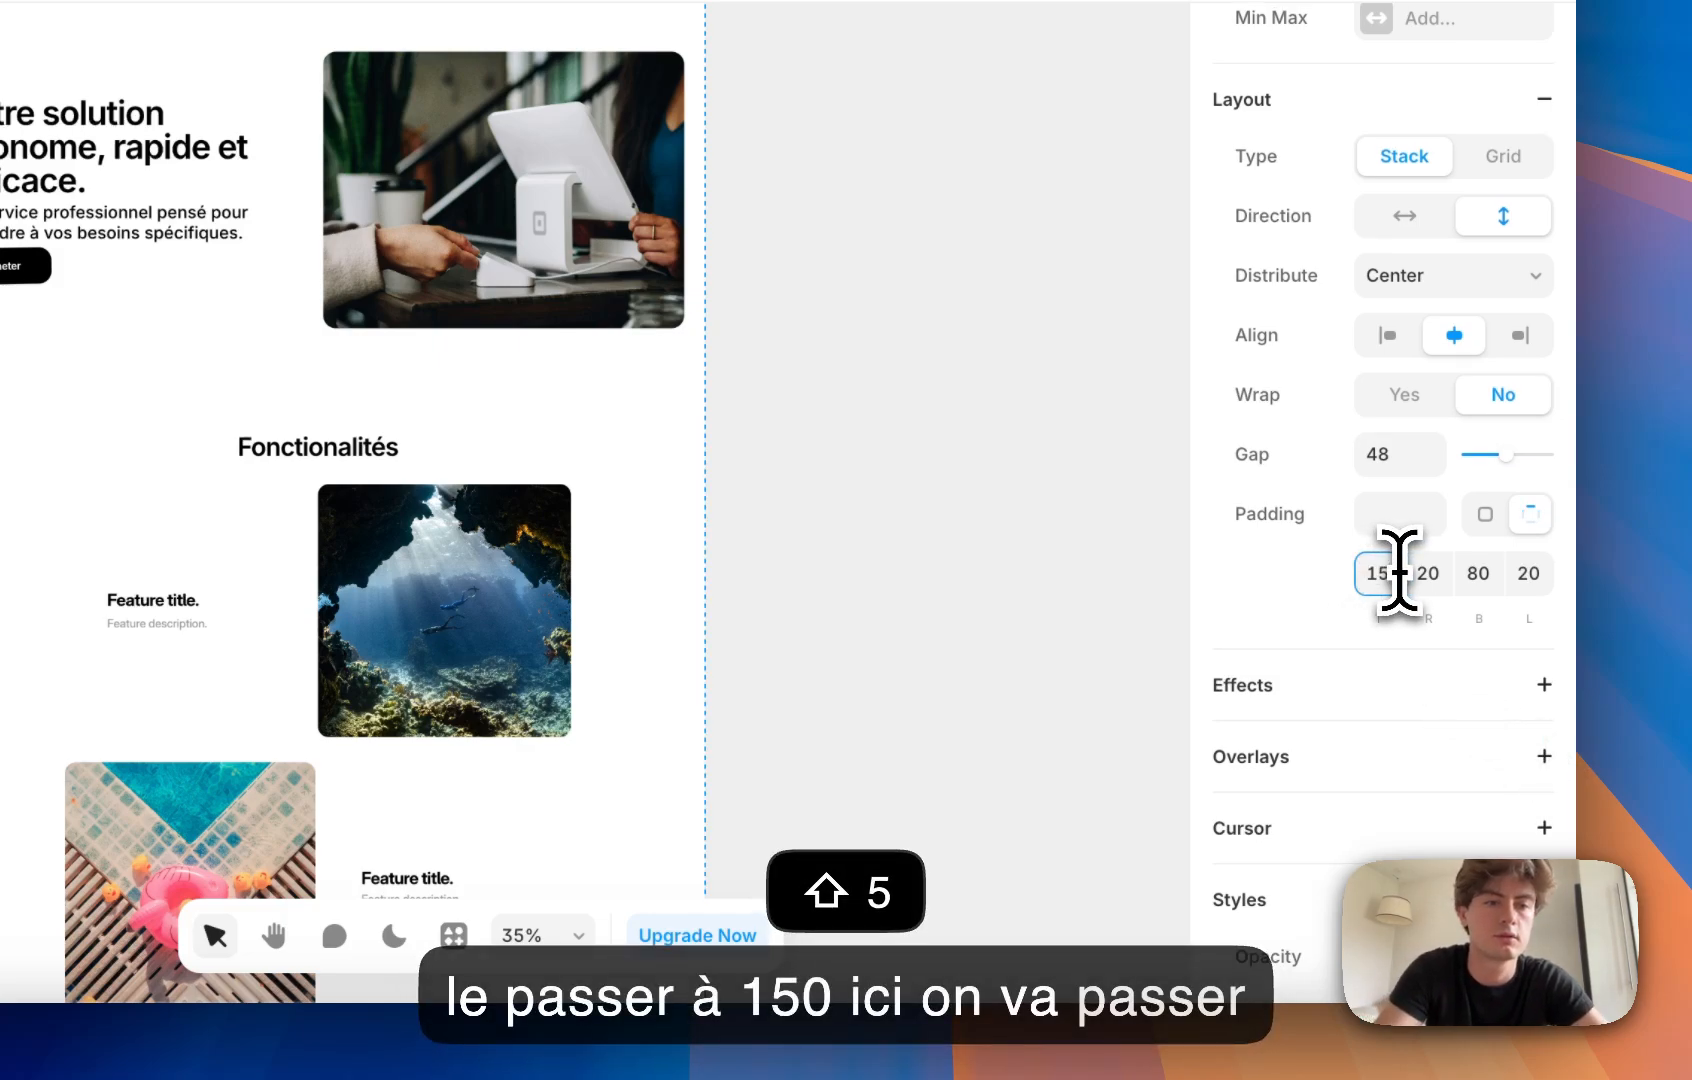
pyautogui.write('0')
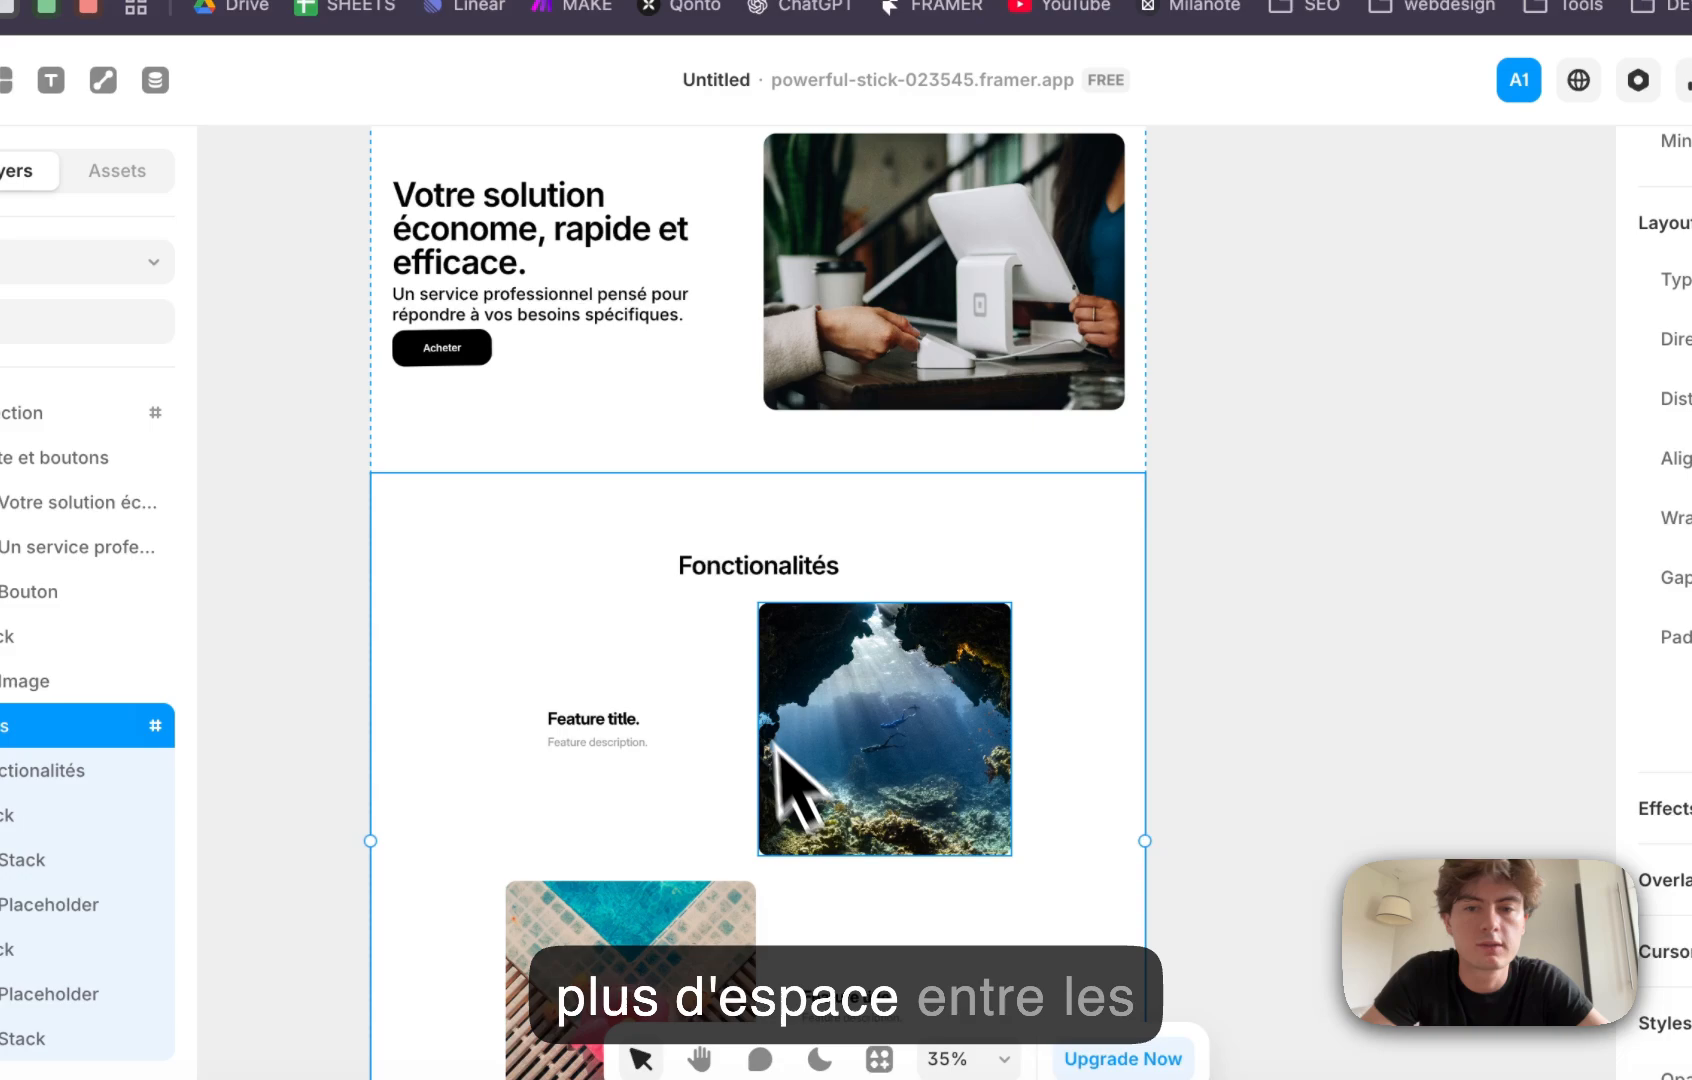
# Step: Set the Stats section's top and bottom padding to 150
pyautogui.scroll(-5, 350, 715)
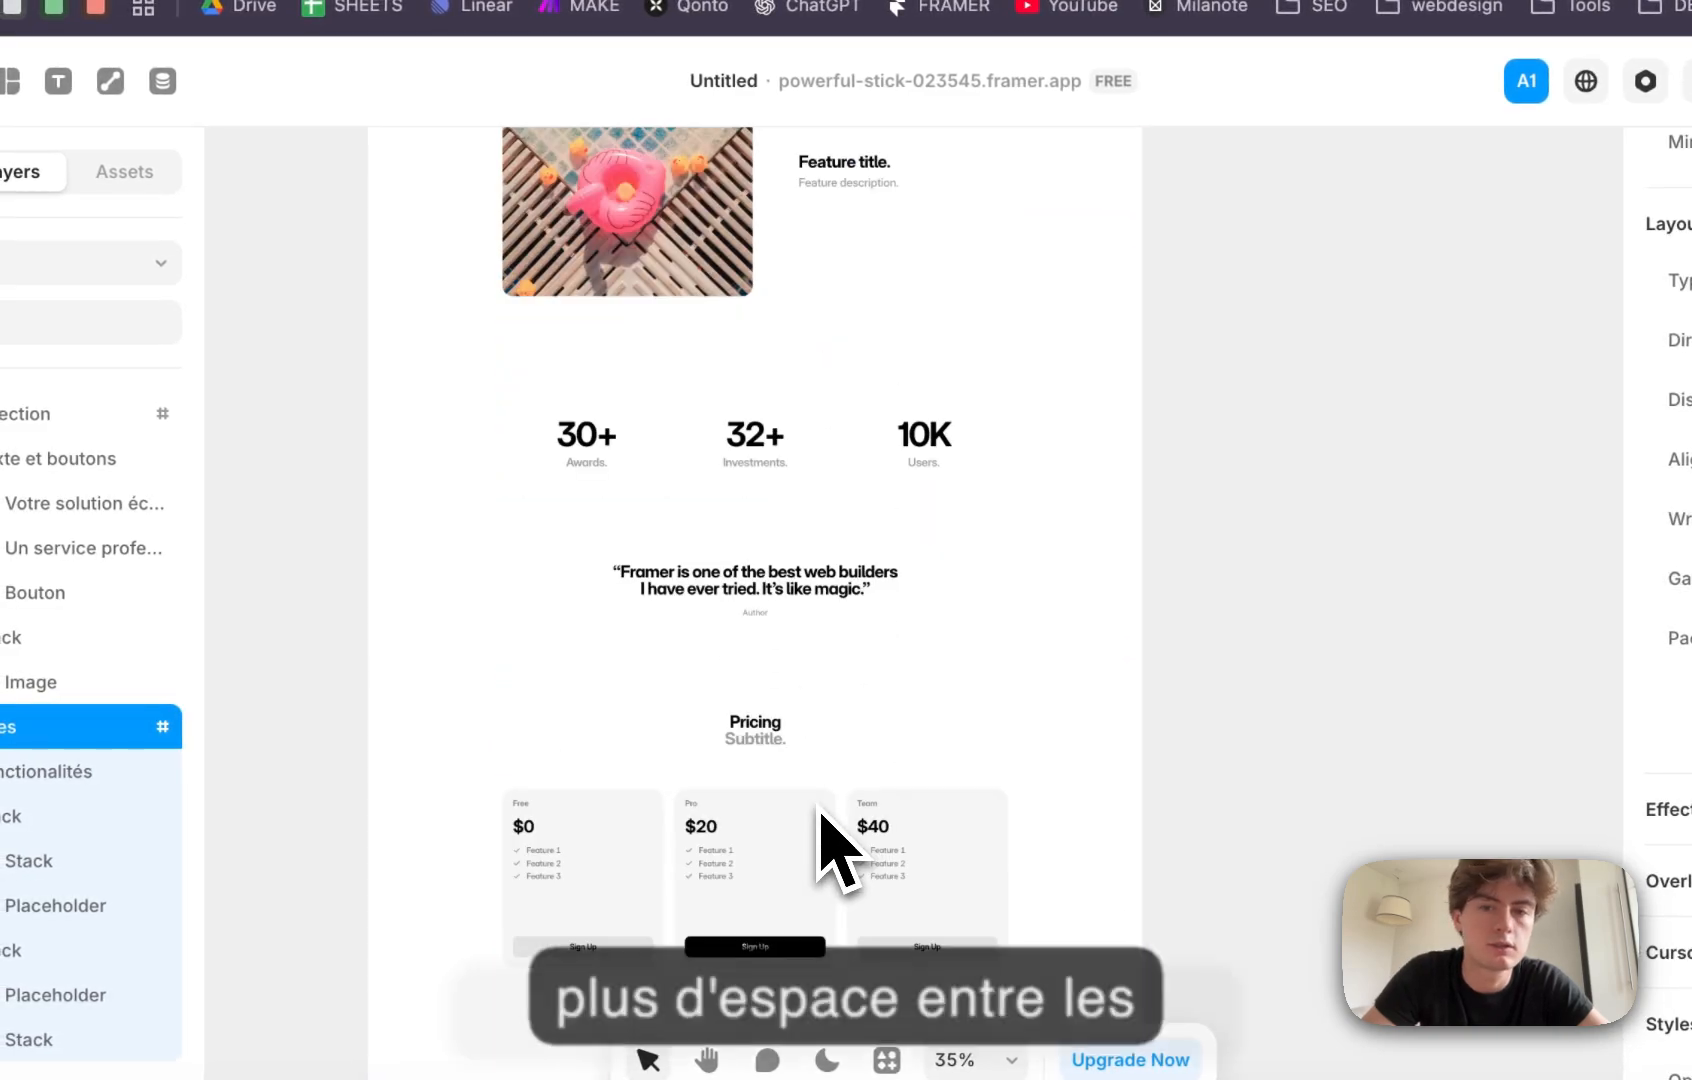
pyautogui.scroll(-5, 820, 815)
pyautogui.scroll(5, 767, 521)
pyautogui.click(705, 410)
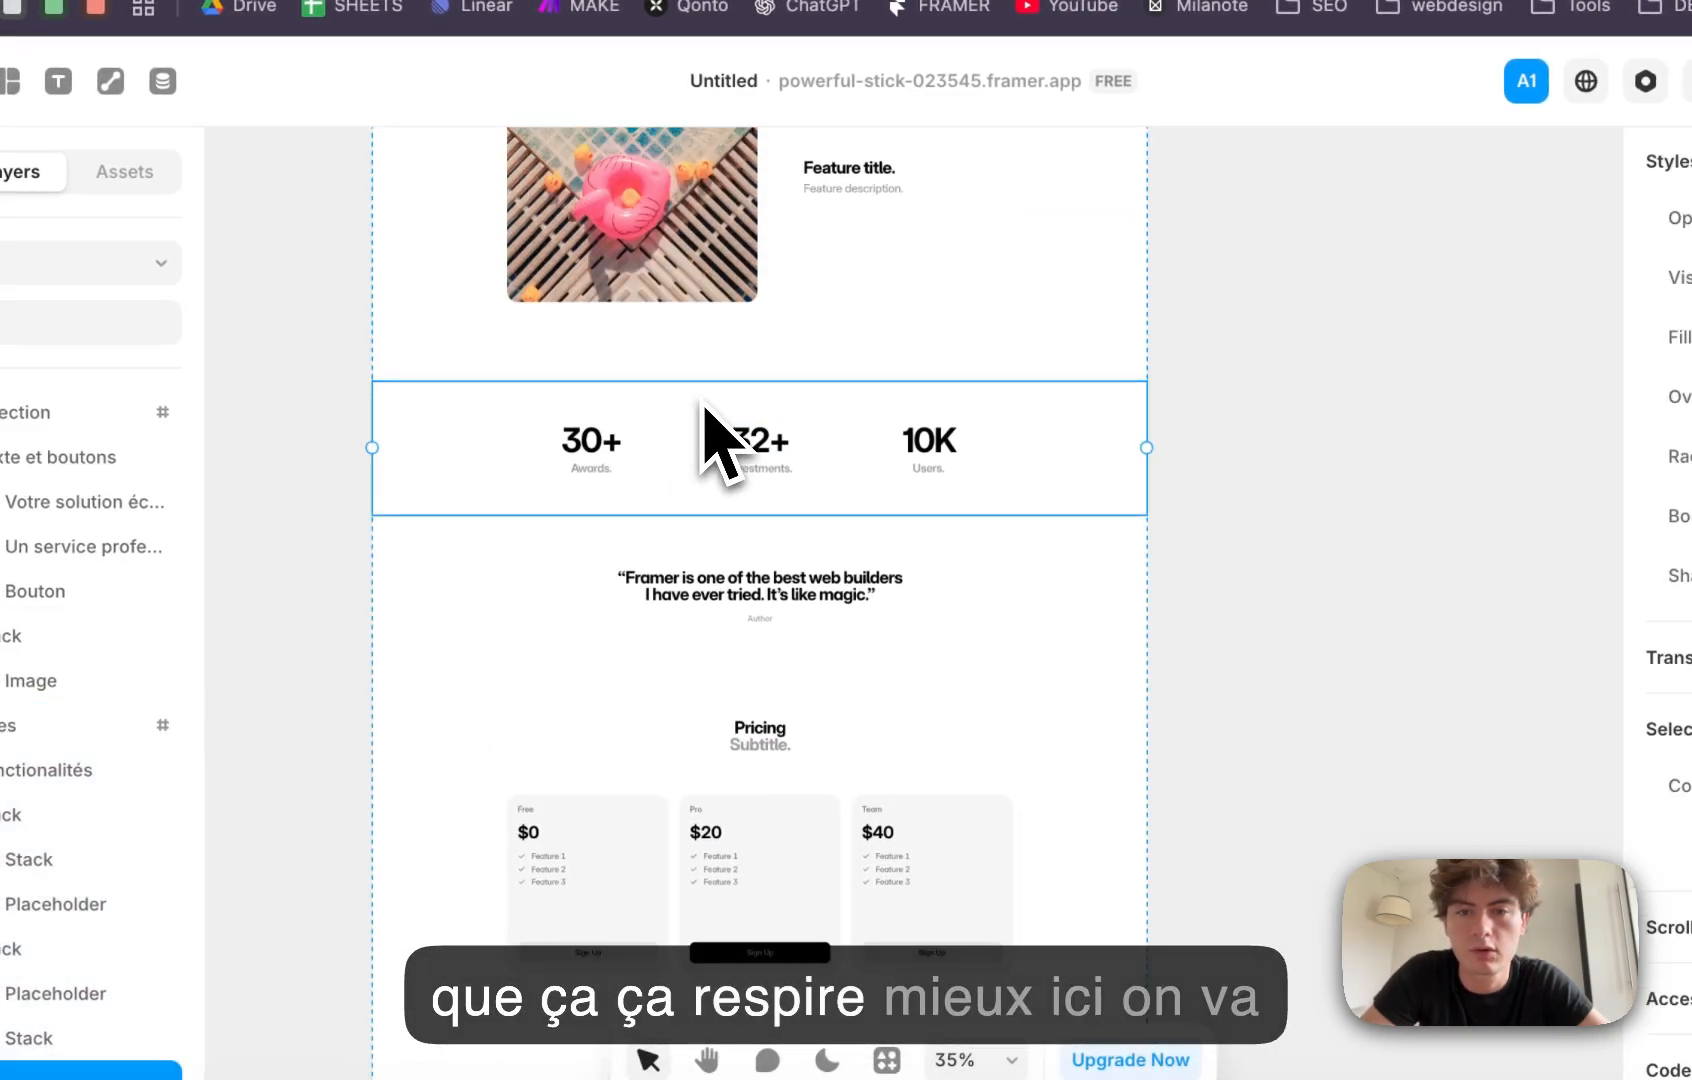
pyautogui.scroll(5, 1410, 590)
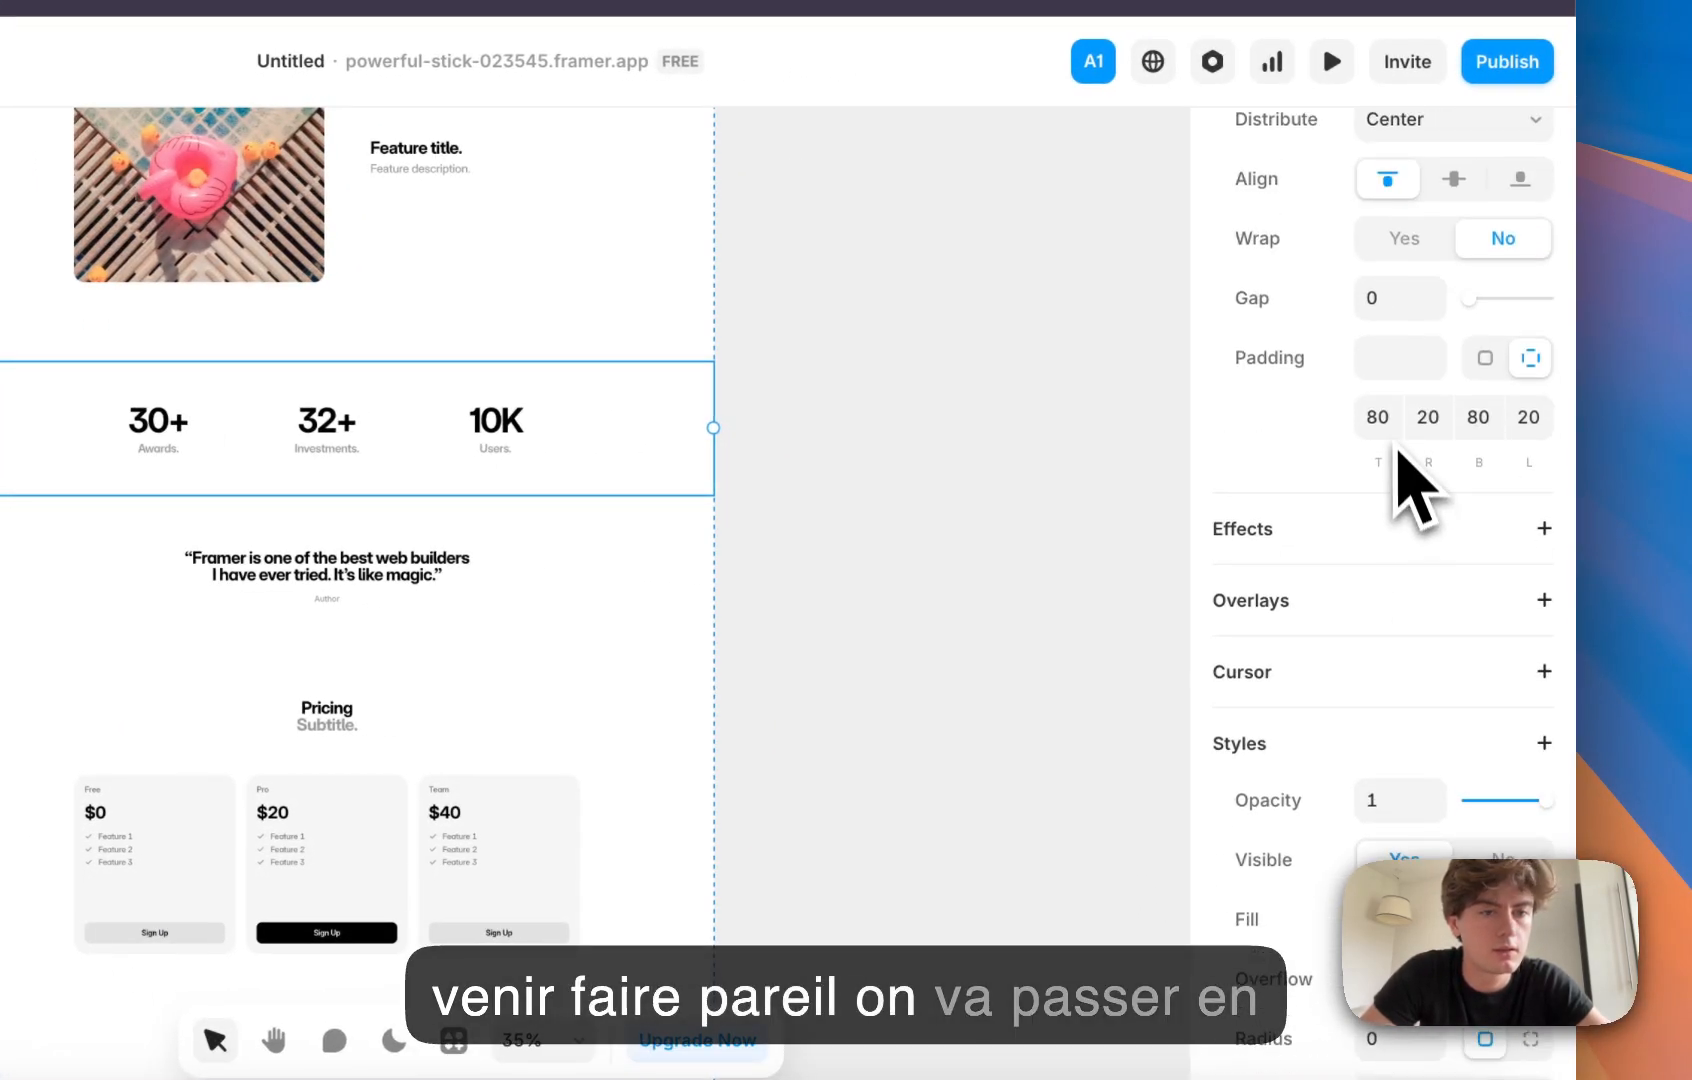
pyautogui.write('150')
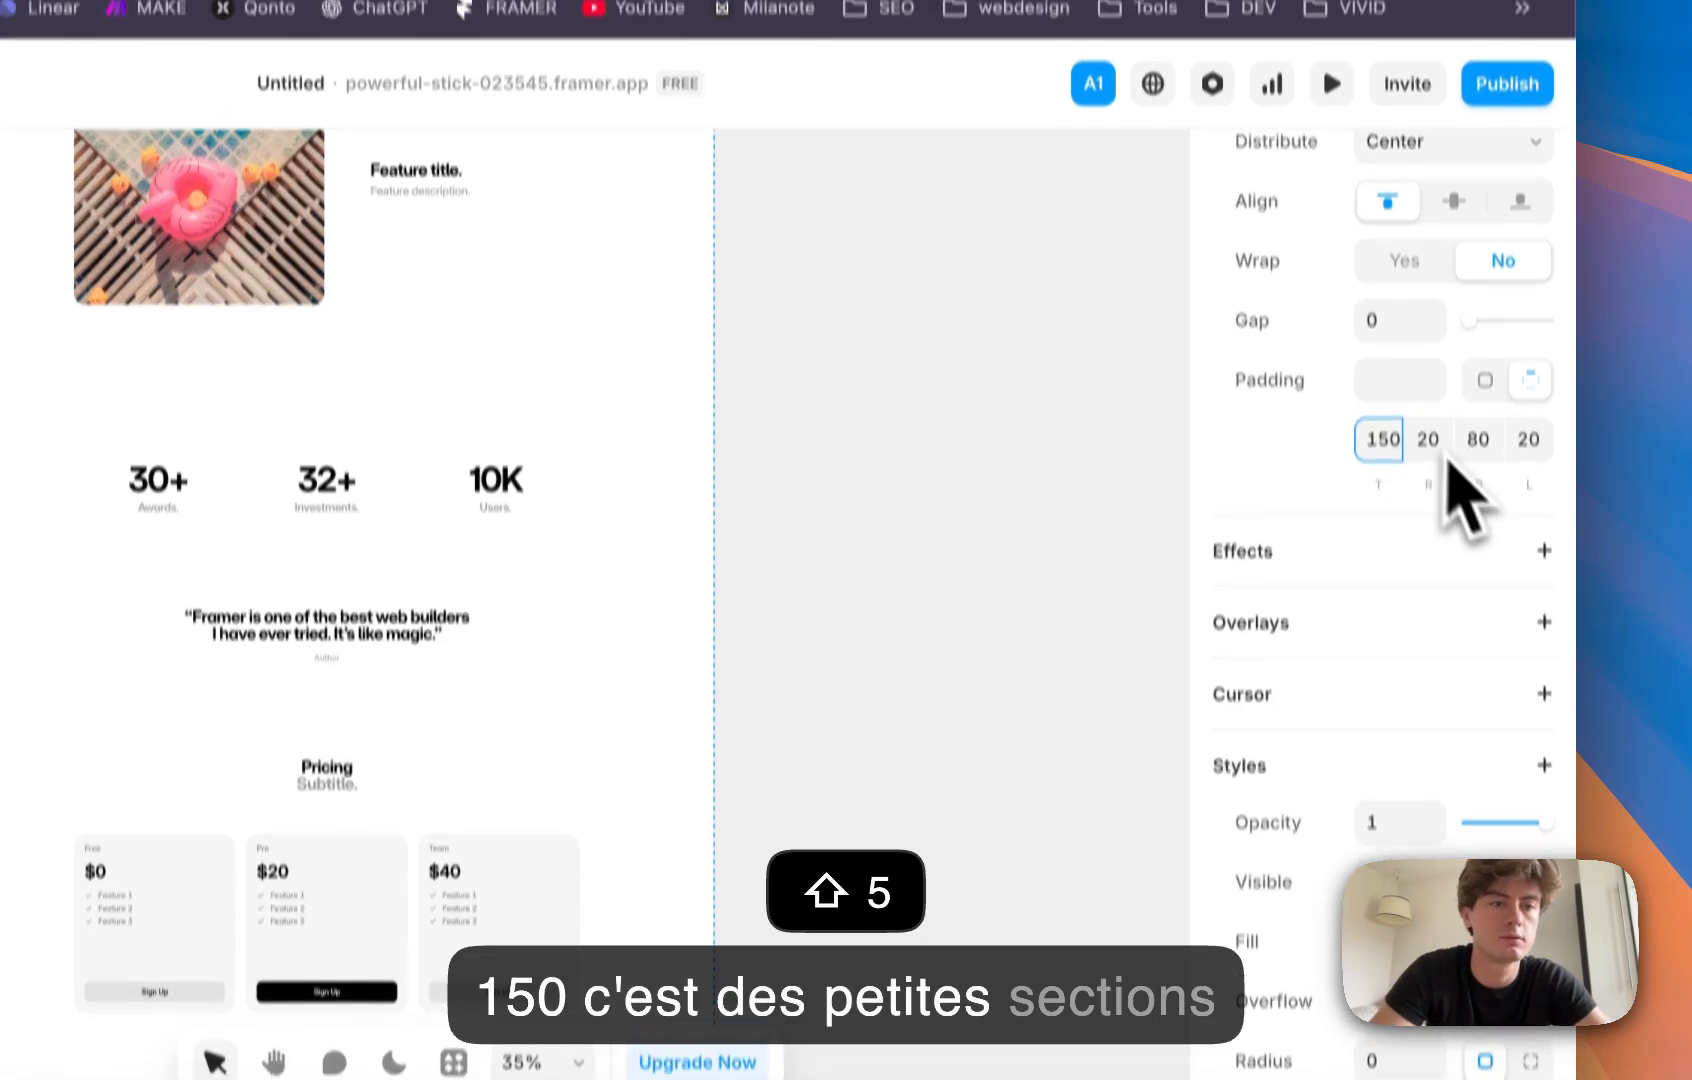
pyautogui.click(1478, 416)
pyautogui.write('150')
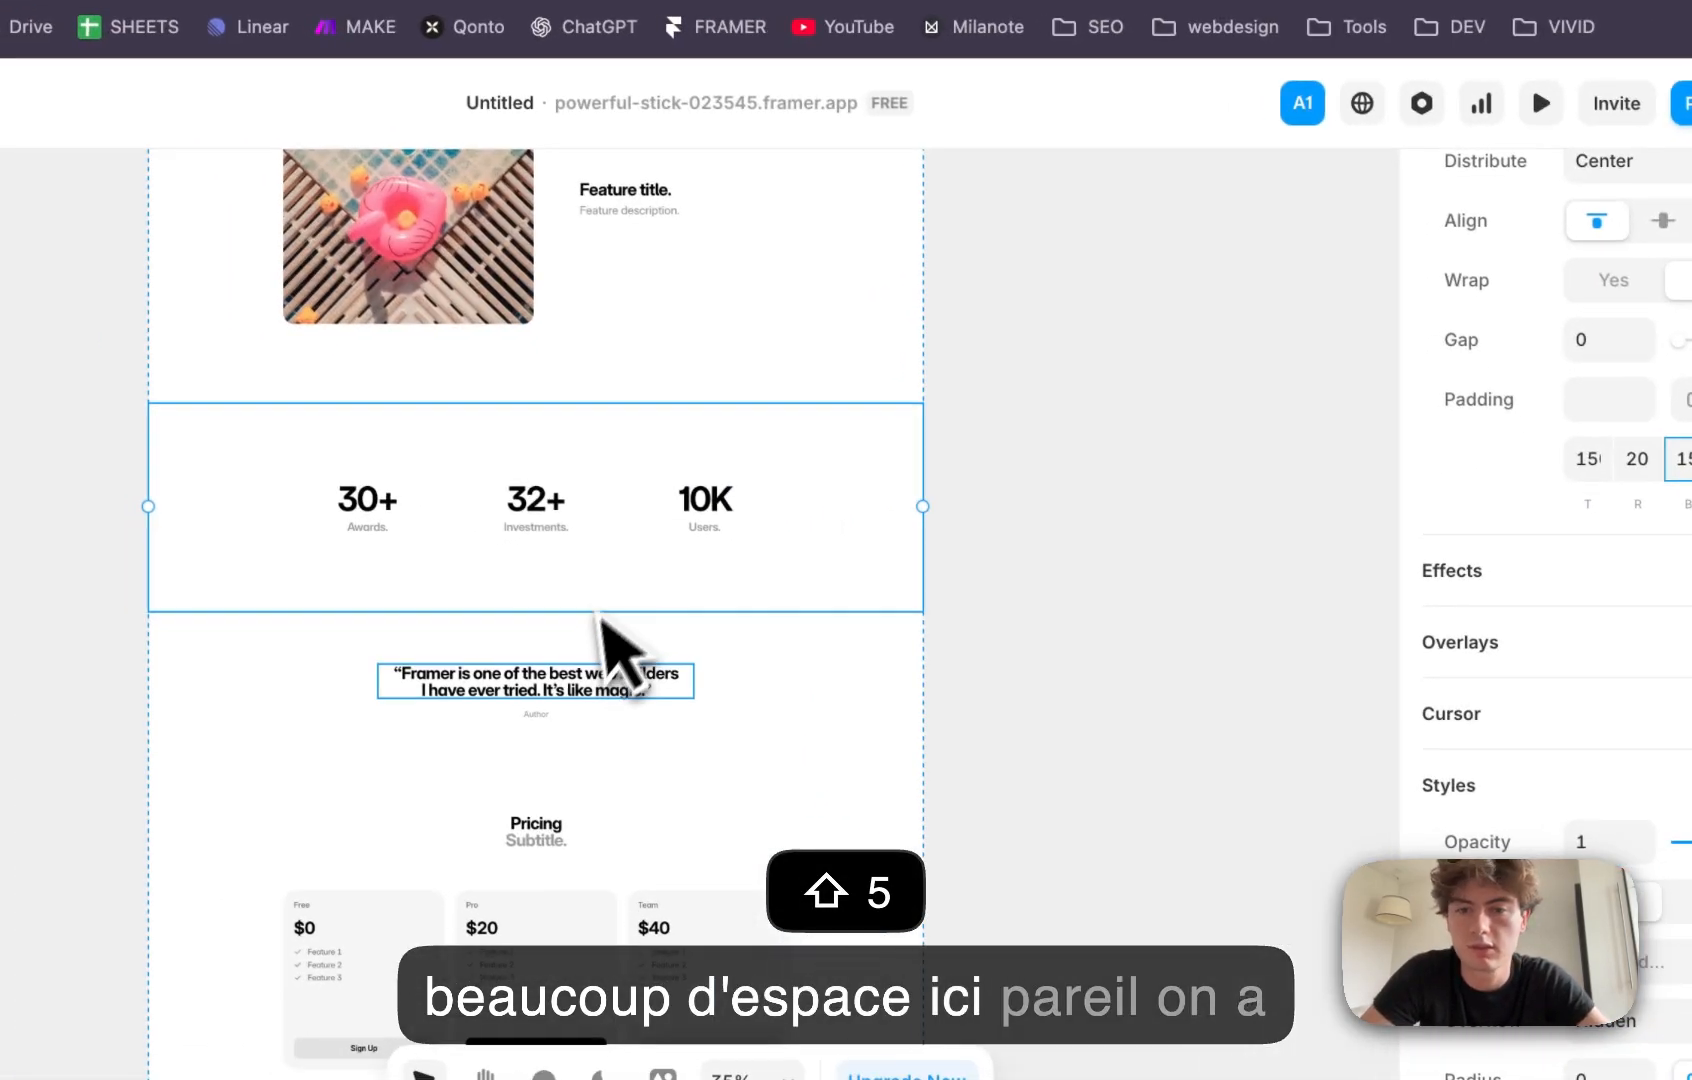
# Step: Increase the top and bottom padding of the quote section below the stats
pyautogui.click(382, 730)
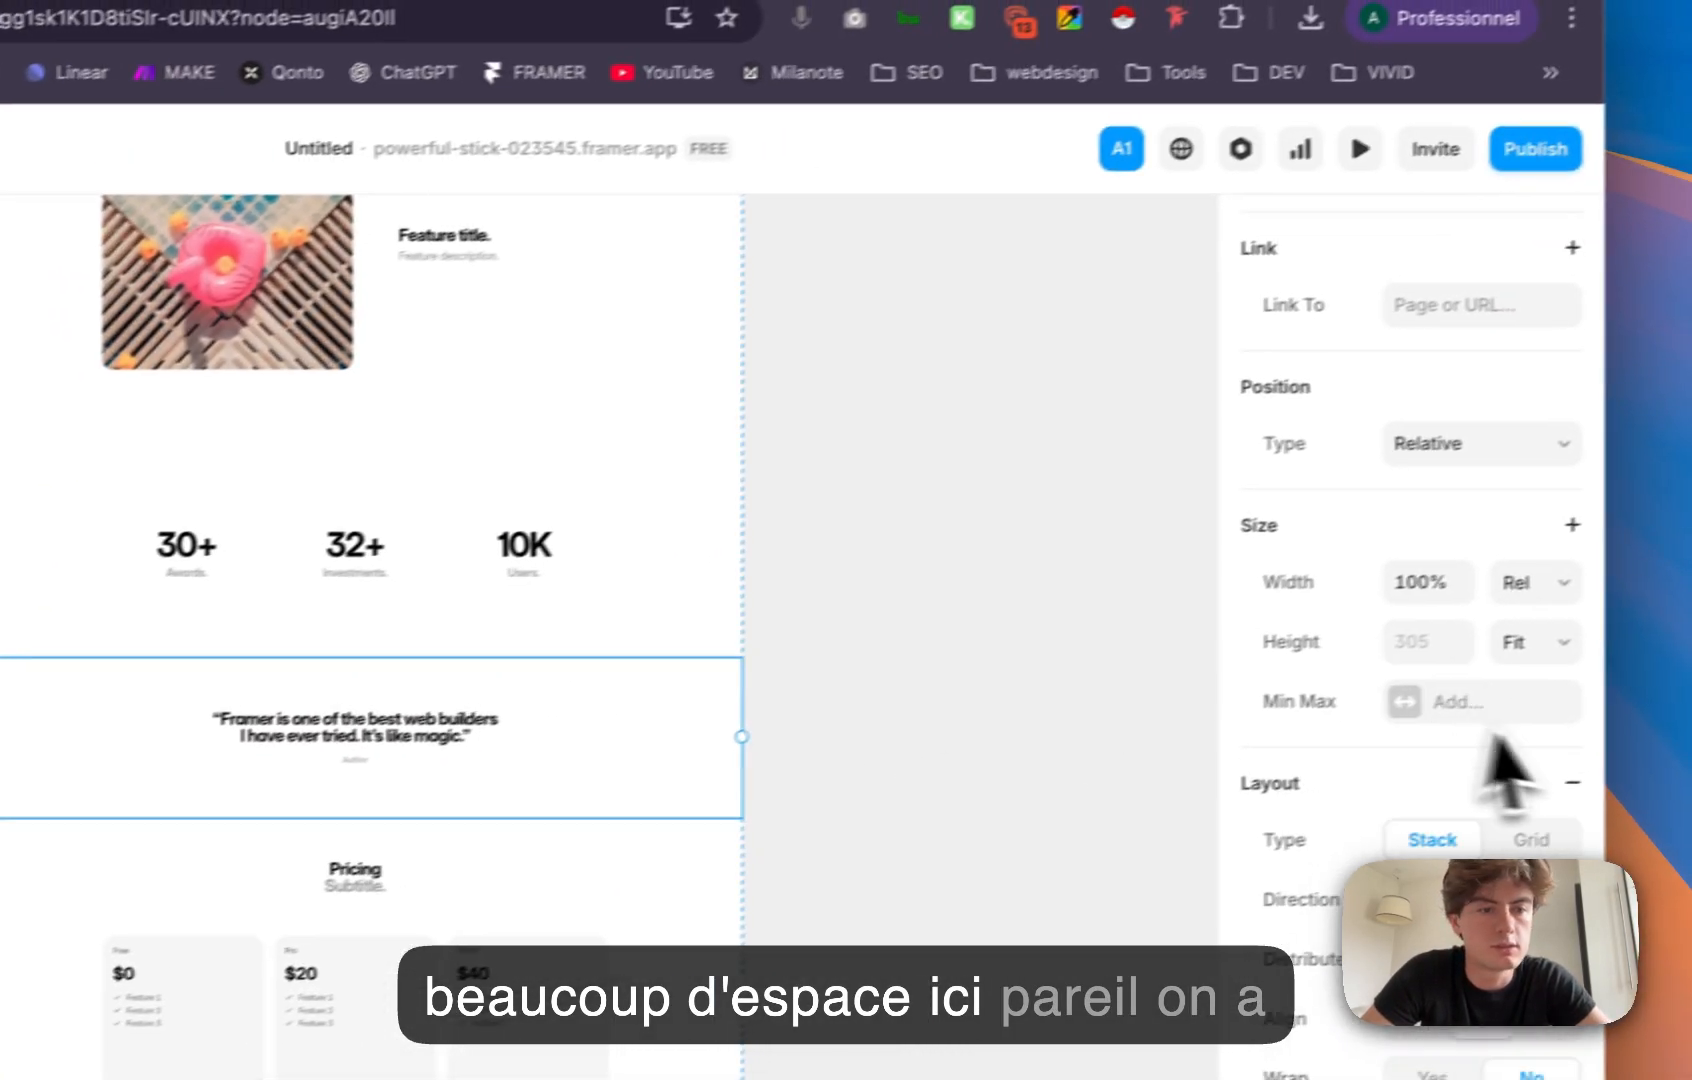
pyautogui.scroll(-5, 1680, 800)
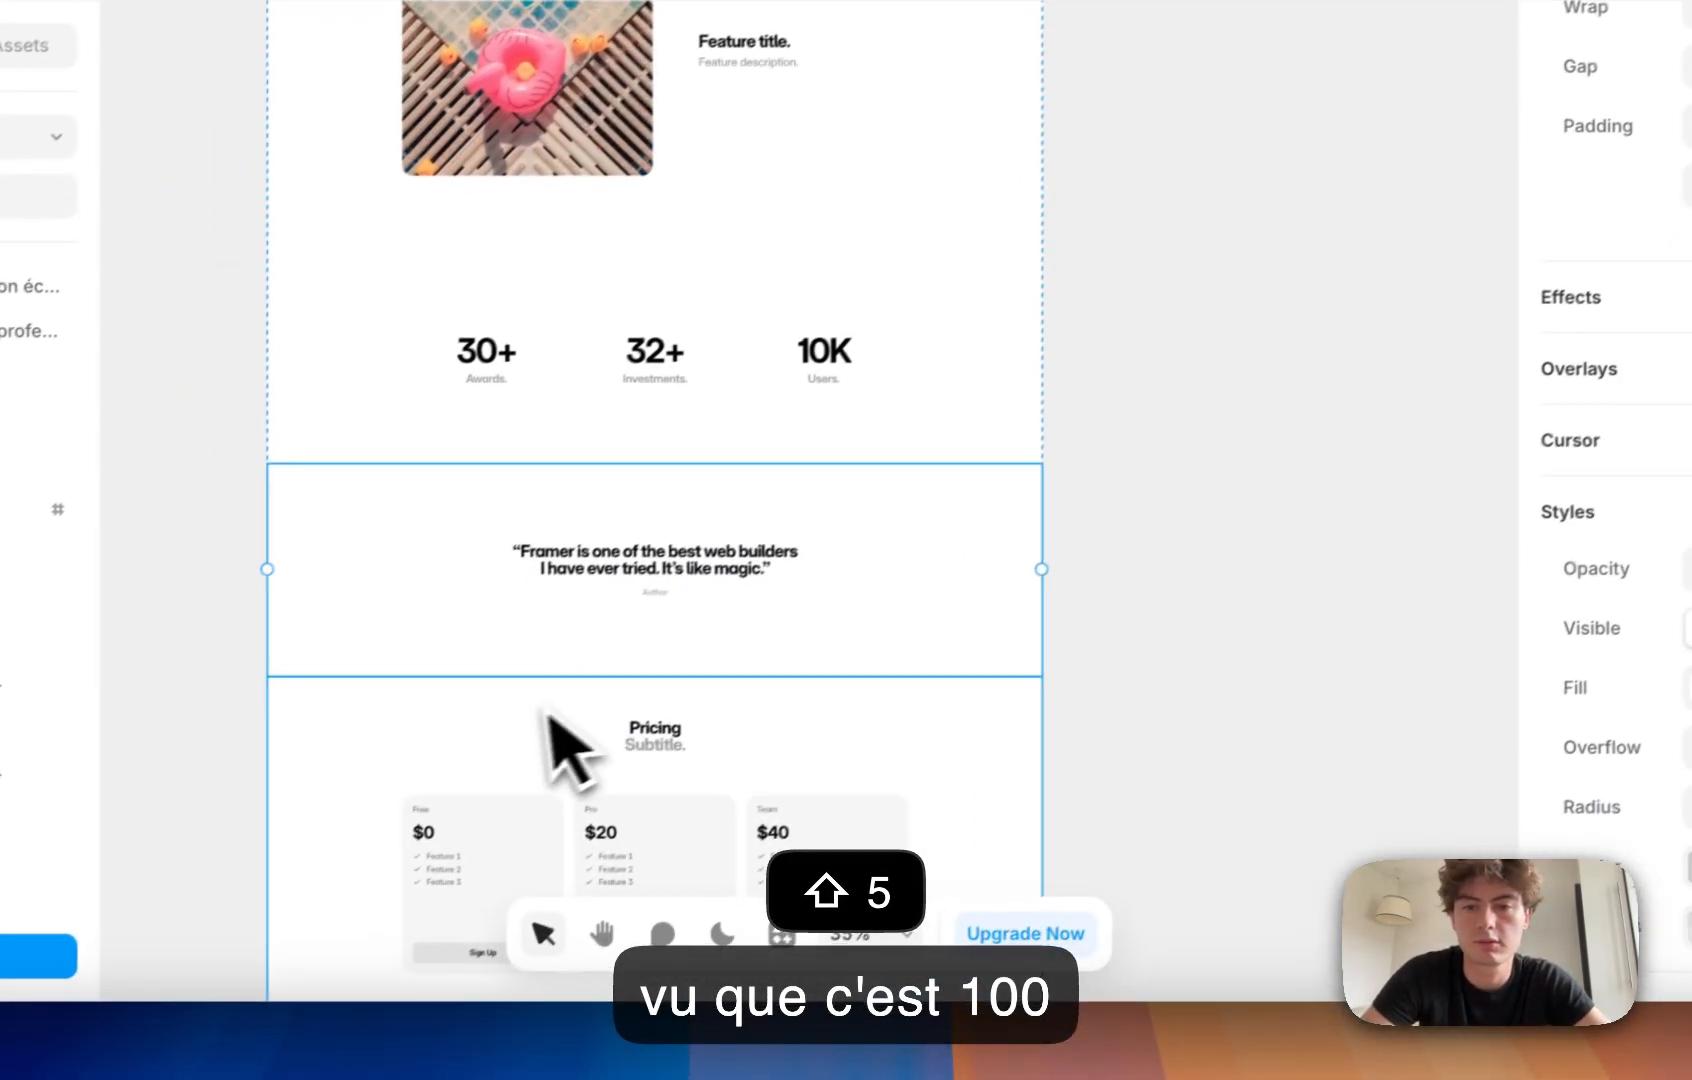
# Step: Set the Pricing section's top and bottom padding to 150
pyautogui.click(214, 921)
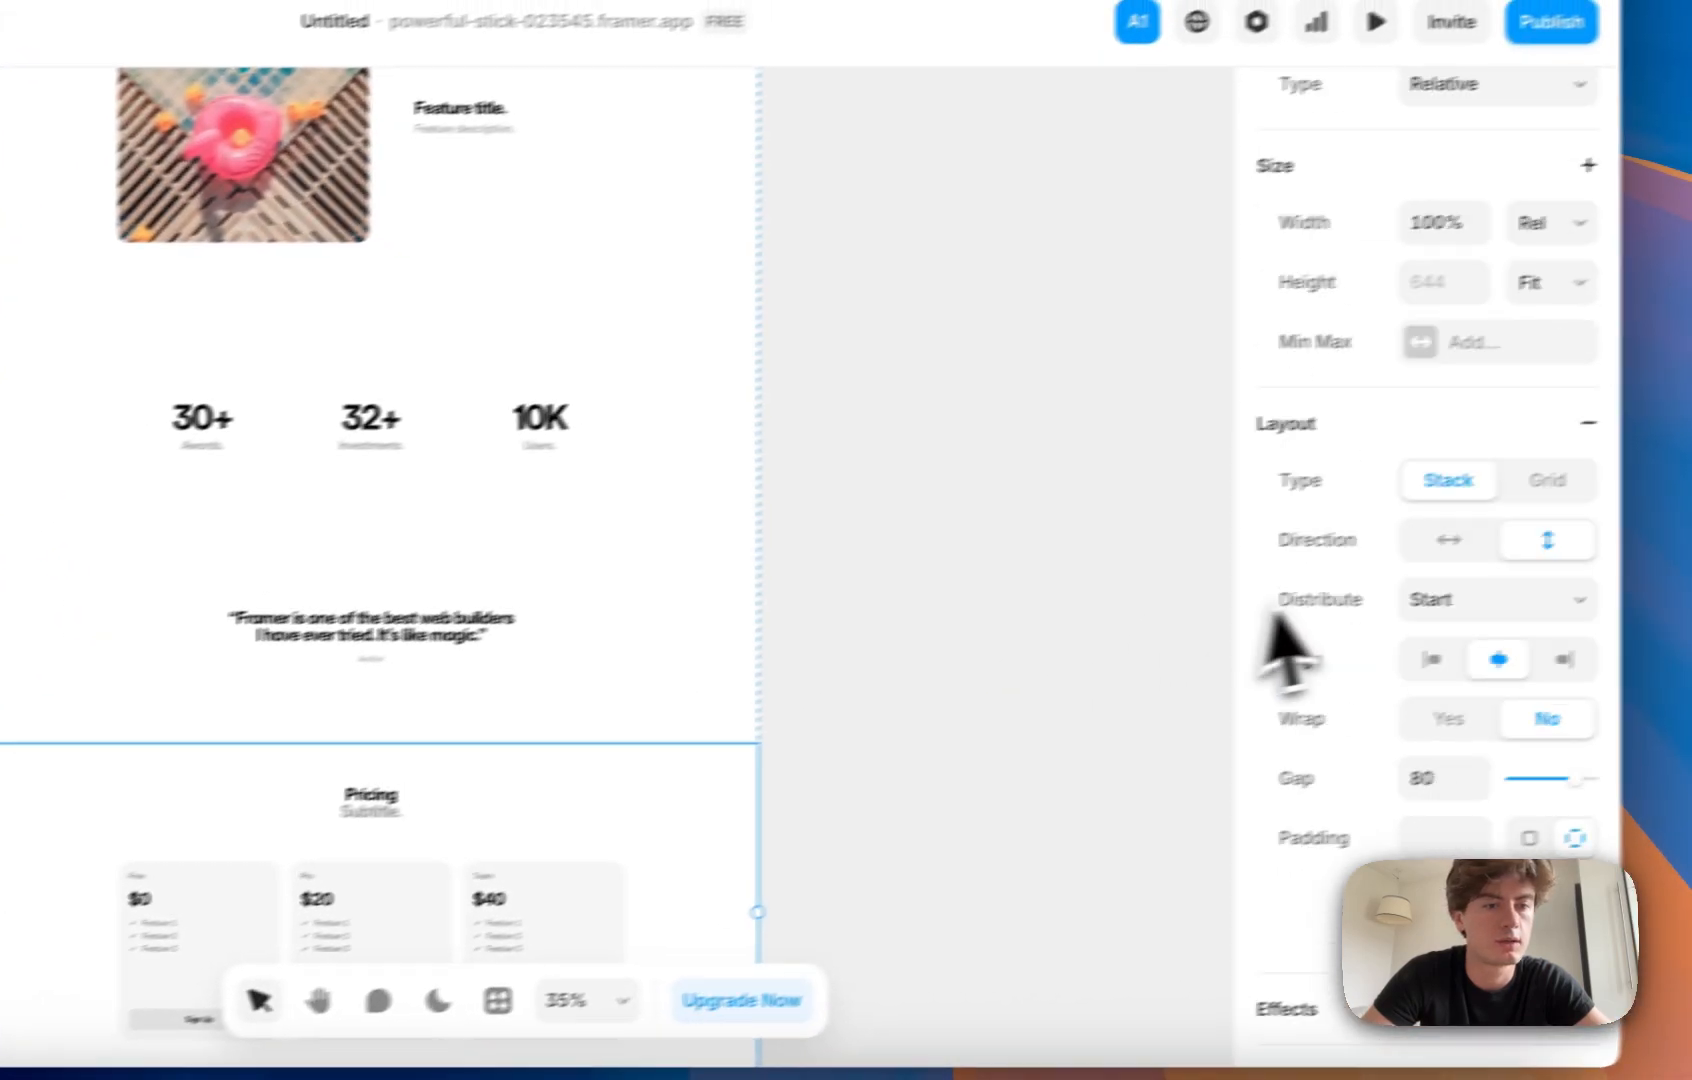
pyautogui.scroll(-10, 1405, 540)
pyautogui.scroll(7, 1415, 665)
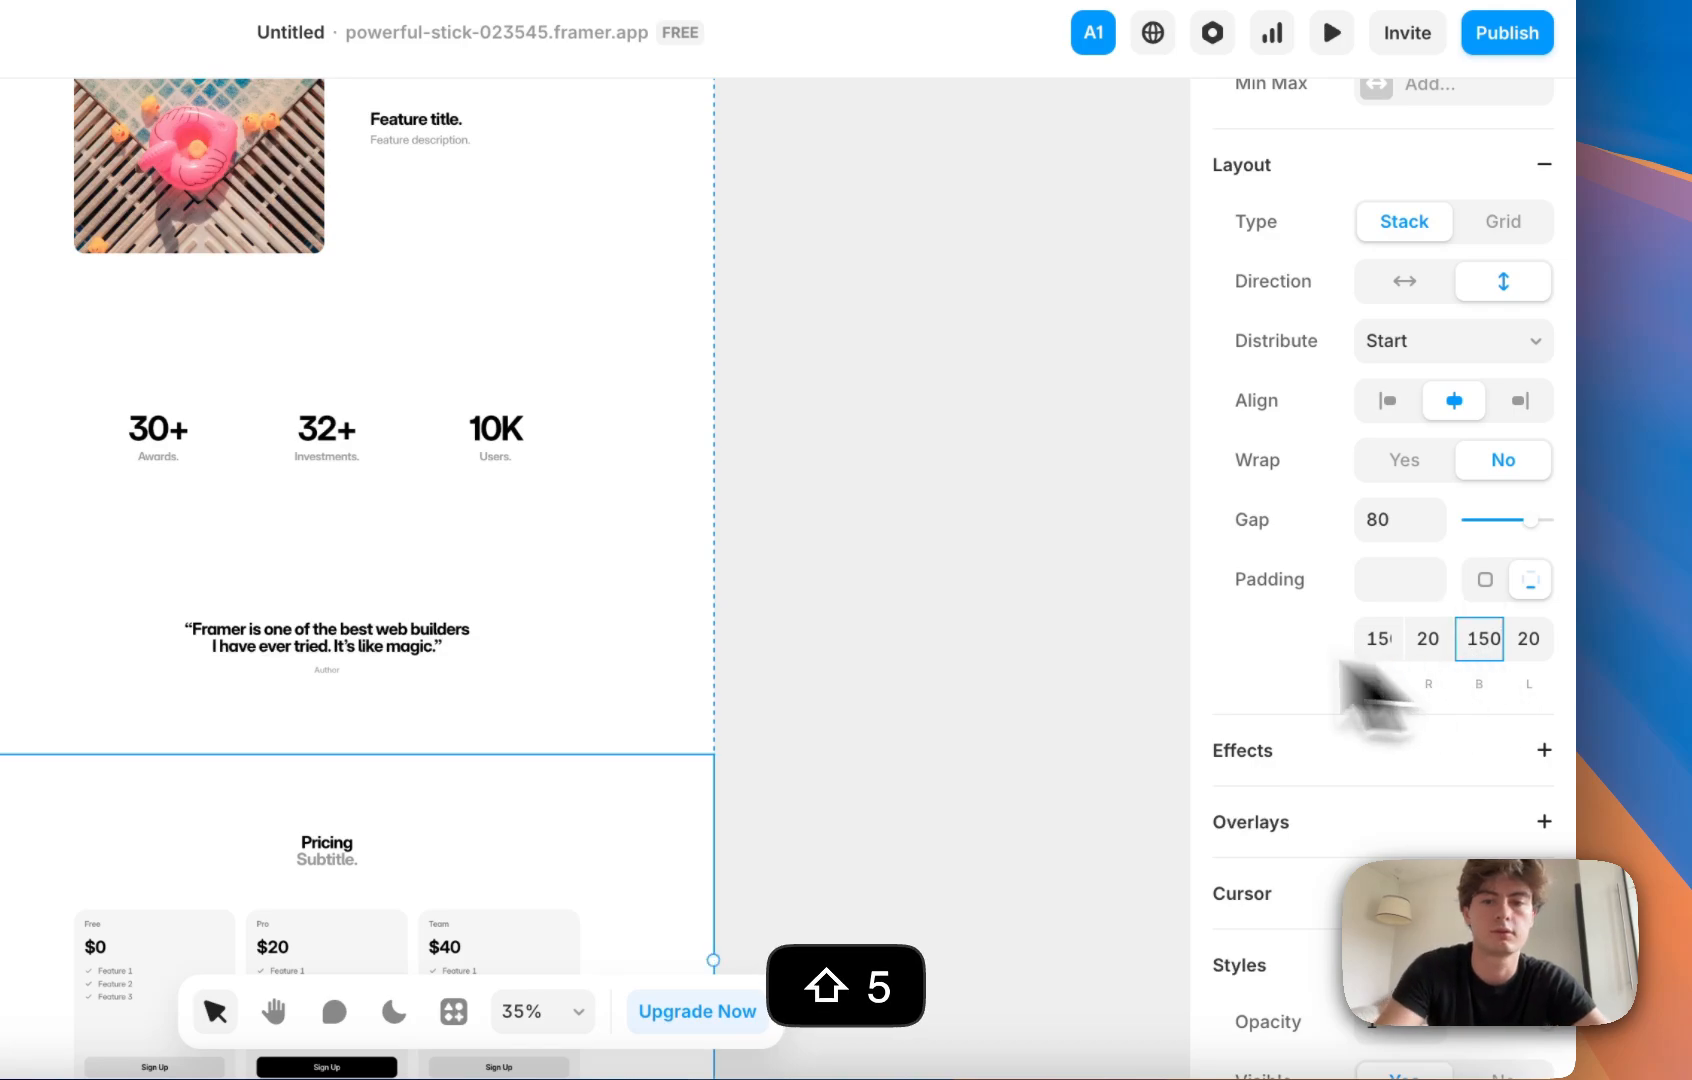
pyautogui.scroll(-10, 740, 620)
# Step: Change the FAQ section's height from a fixed size to Fit Content
pyautogui.click(252, 325)
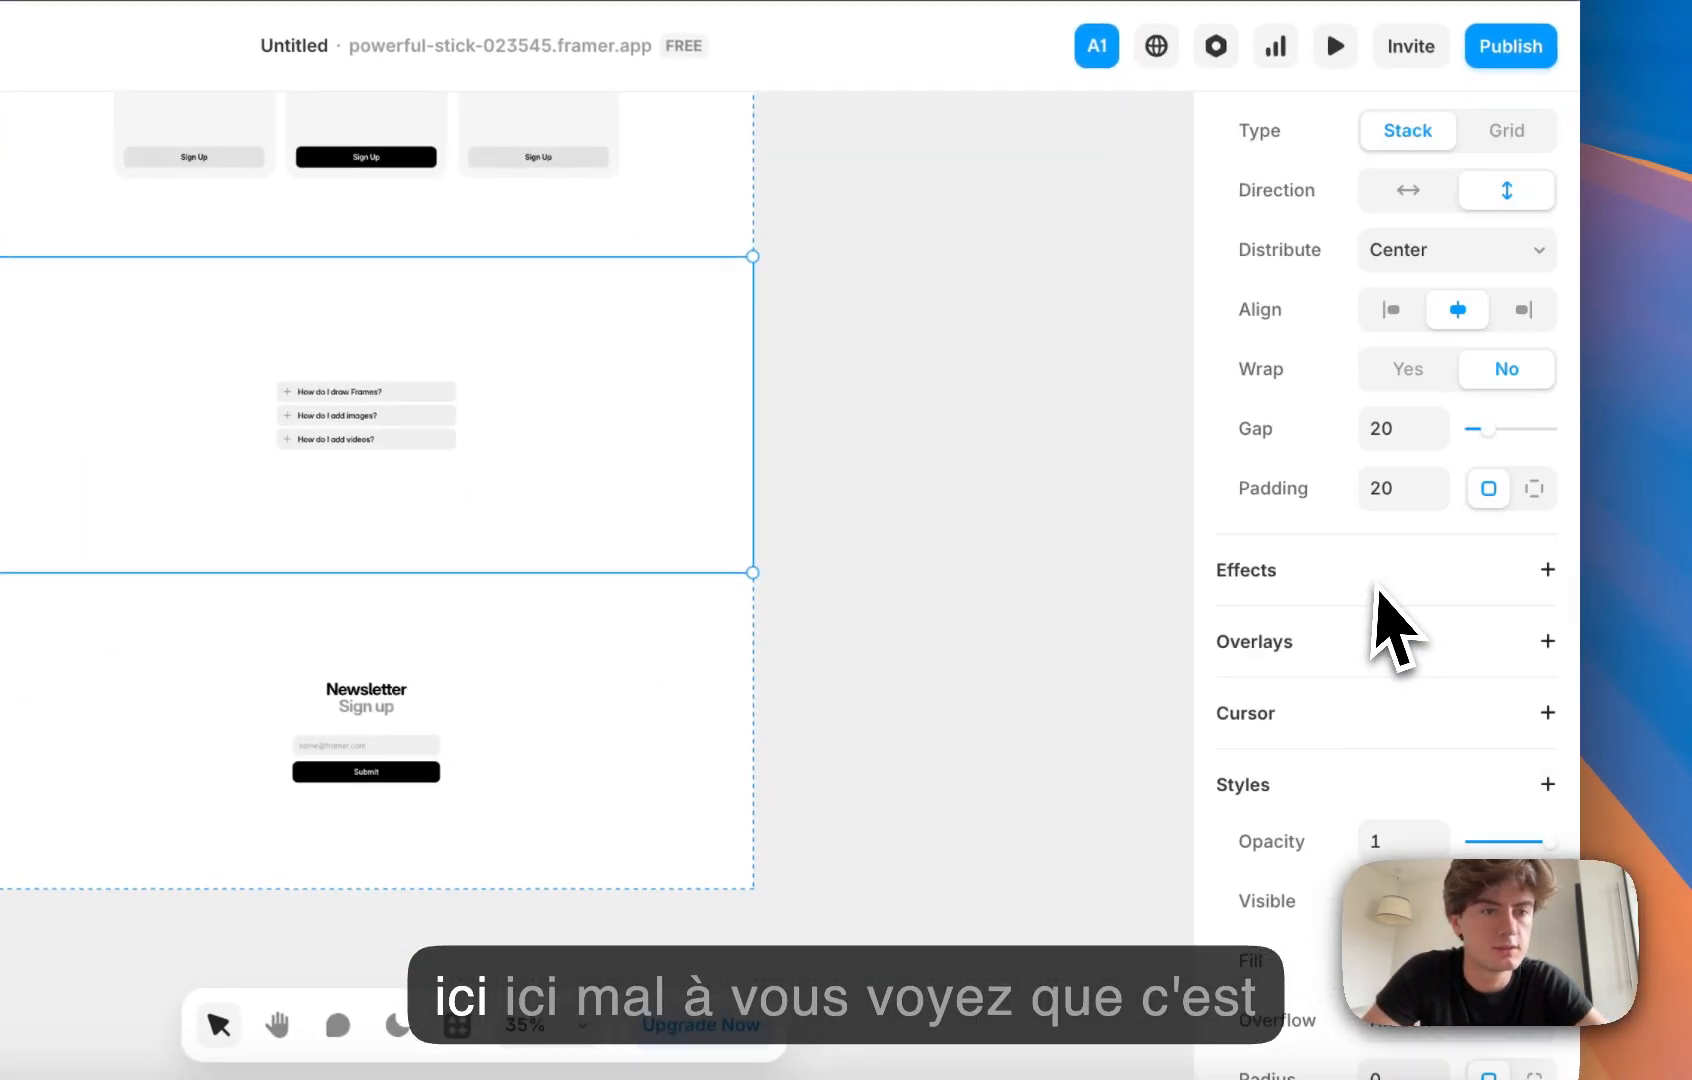
pyautogui.scroll(7, 1390, 620)
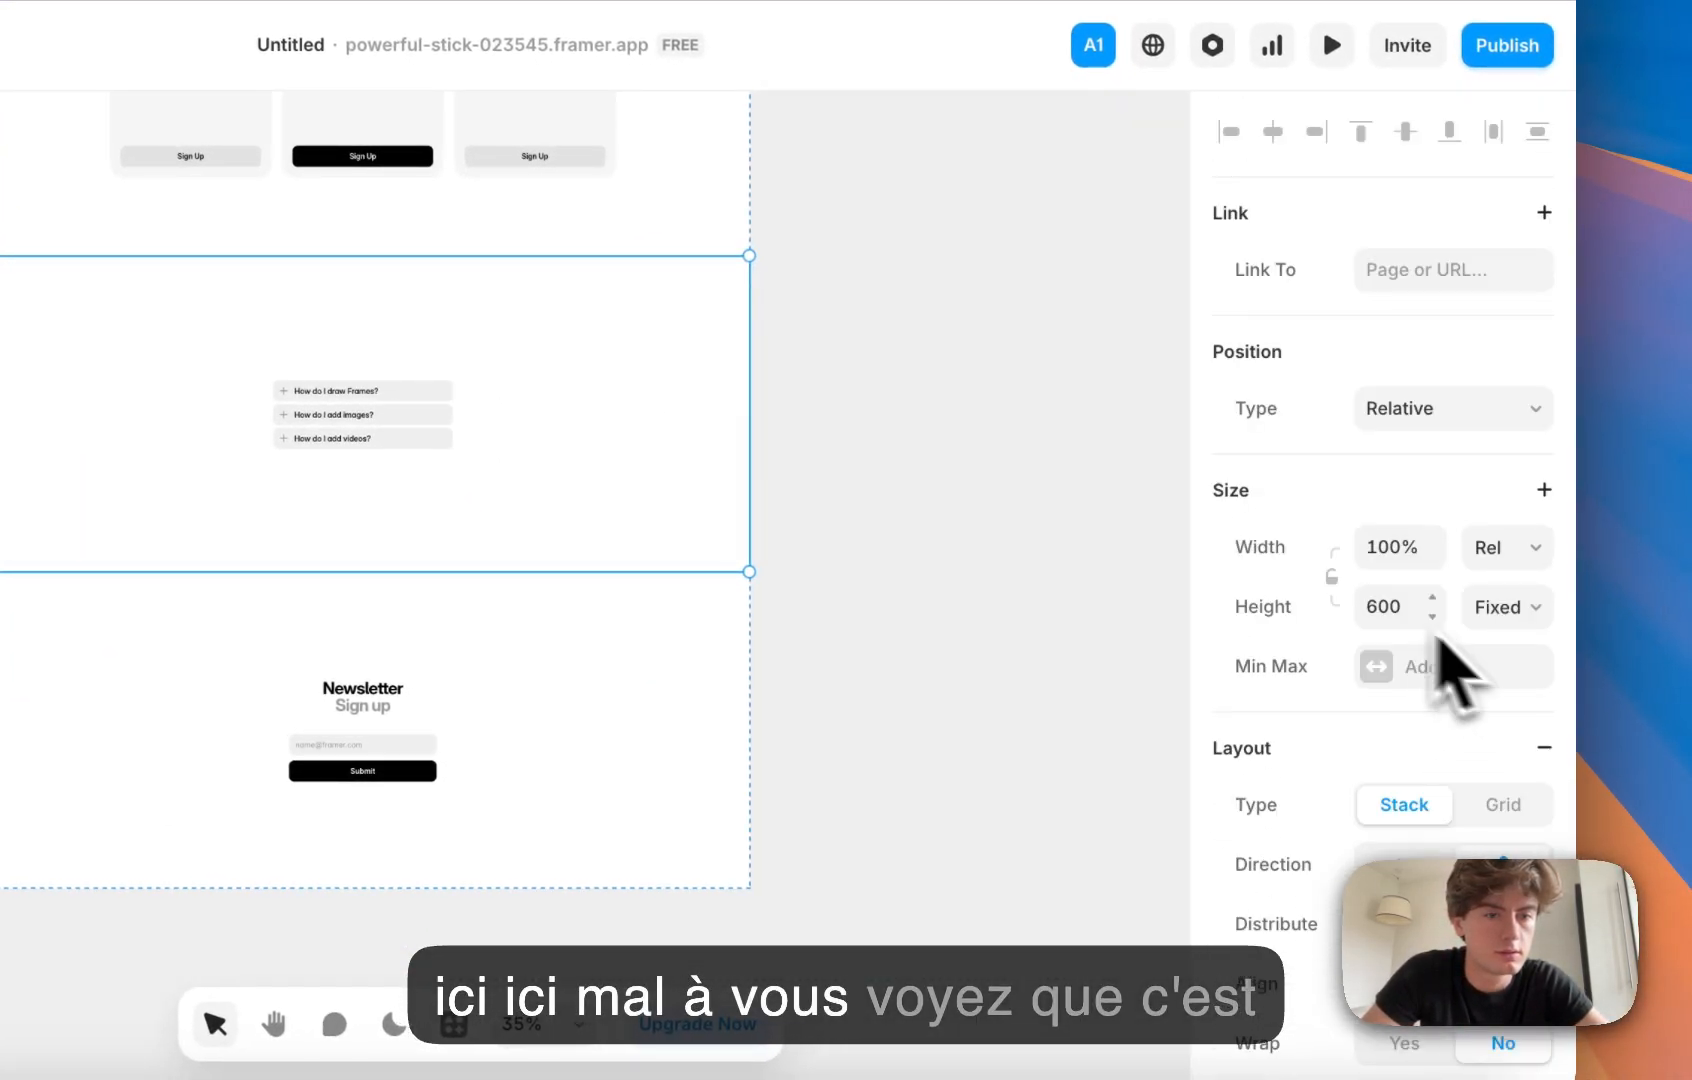
pyautogui.click(1480, 608)
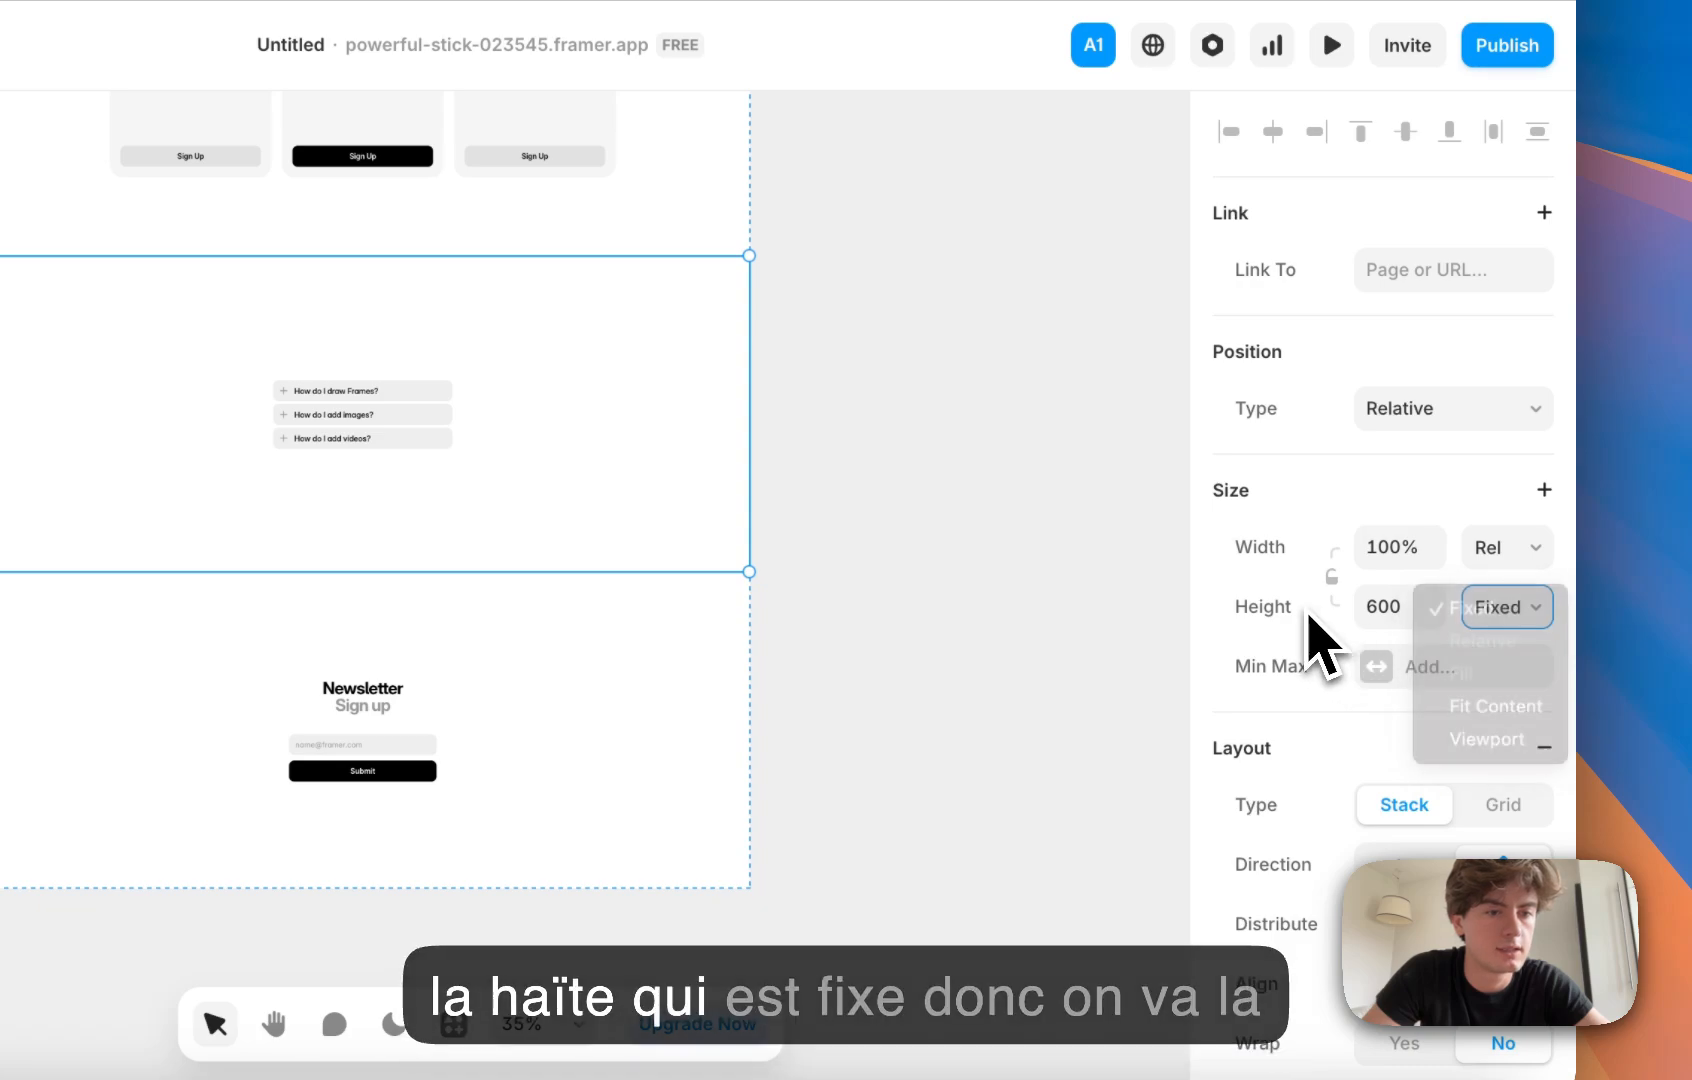
pyautogui.click(1478, 716)
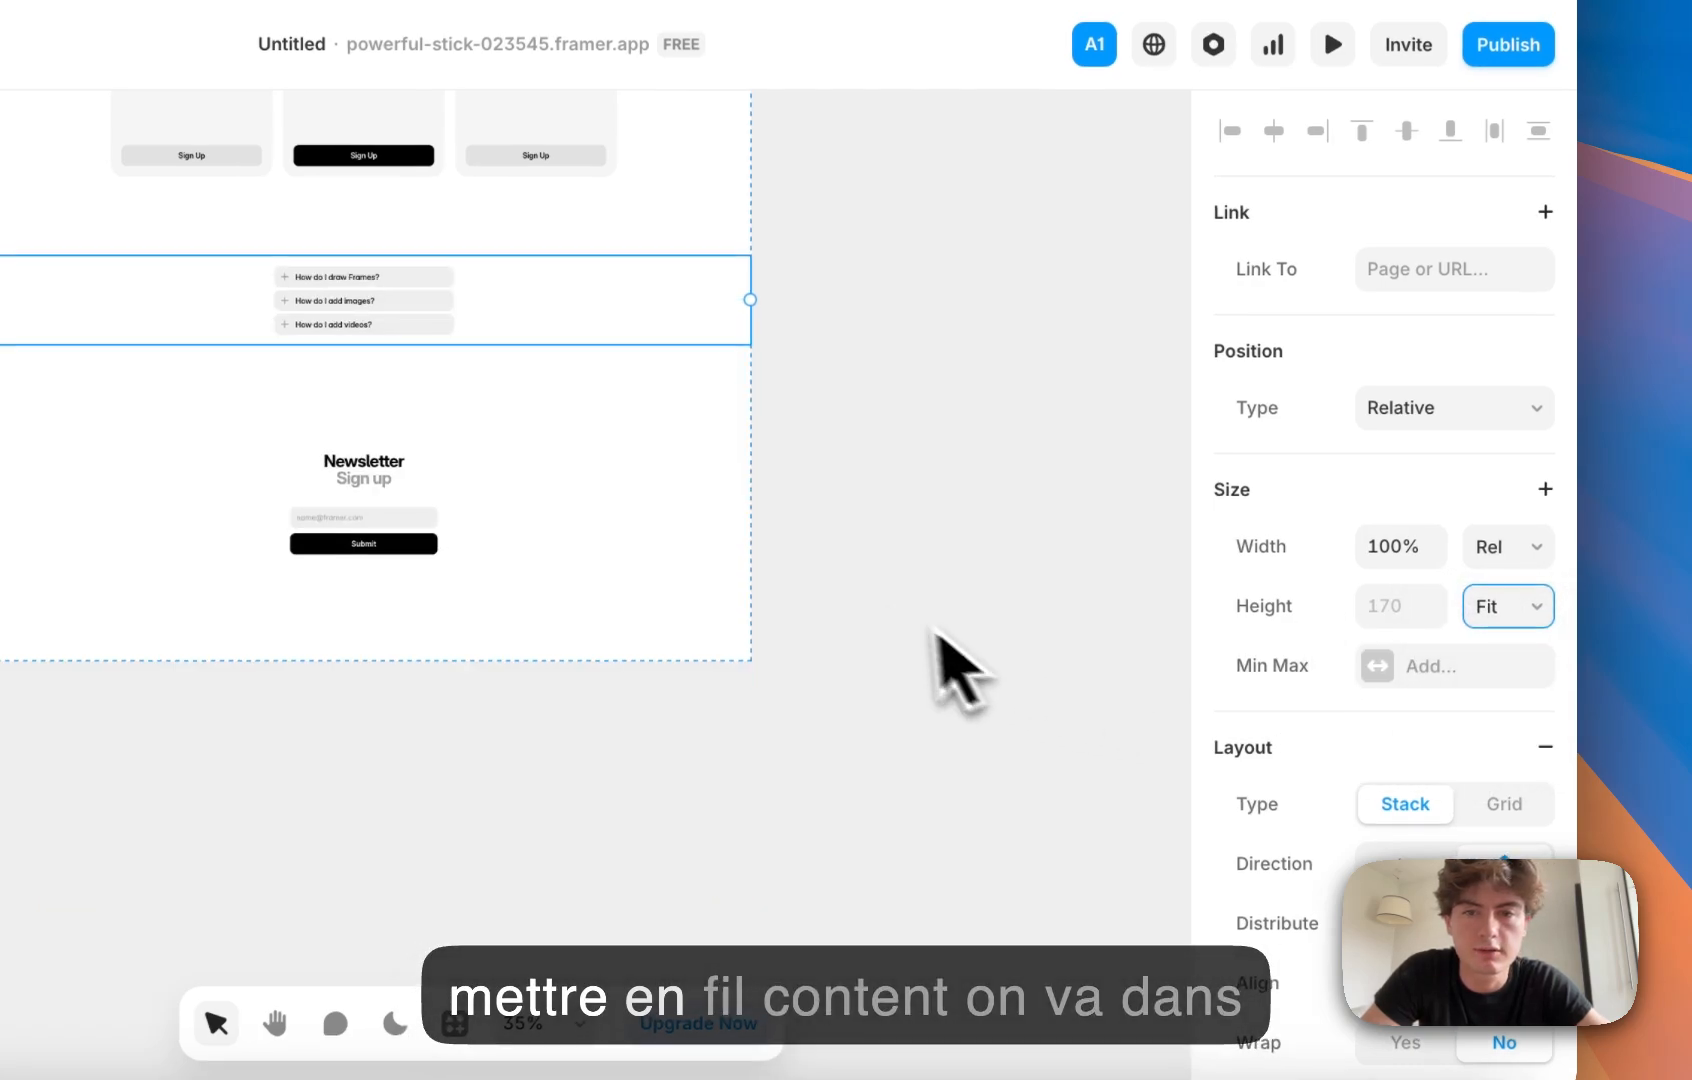
# Step: Give the FAQ section individual side padding, with 150 at the top and bottom
pyautogui.scroll(-8, 1341, 717)
pyautogui.click(1530, 383)
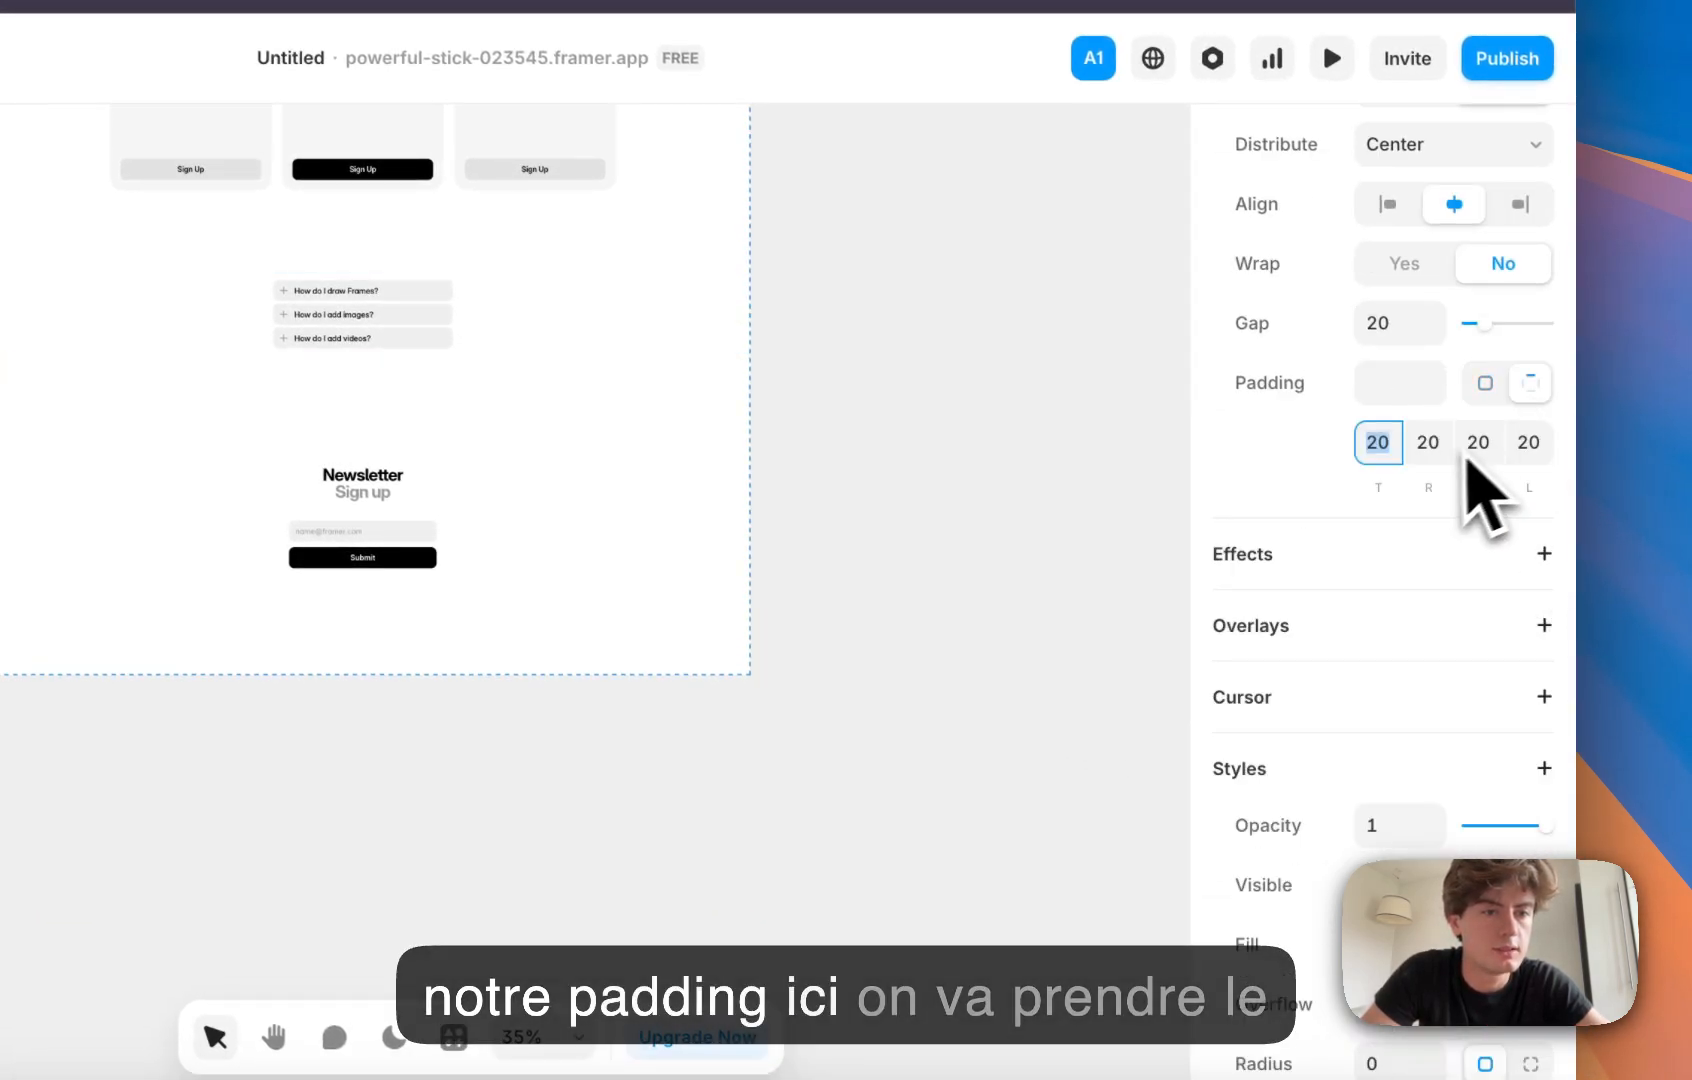
pyautogui.write('15')
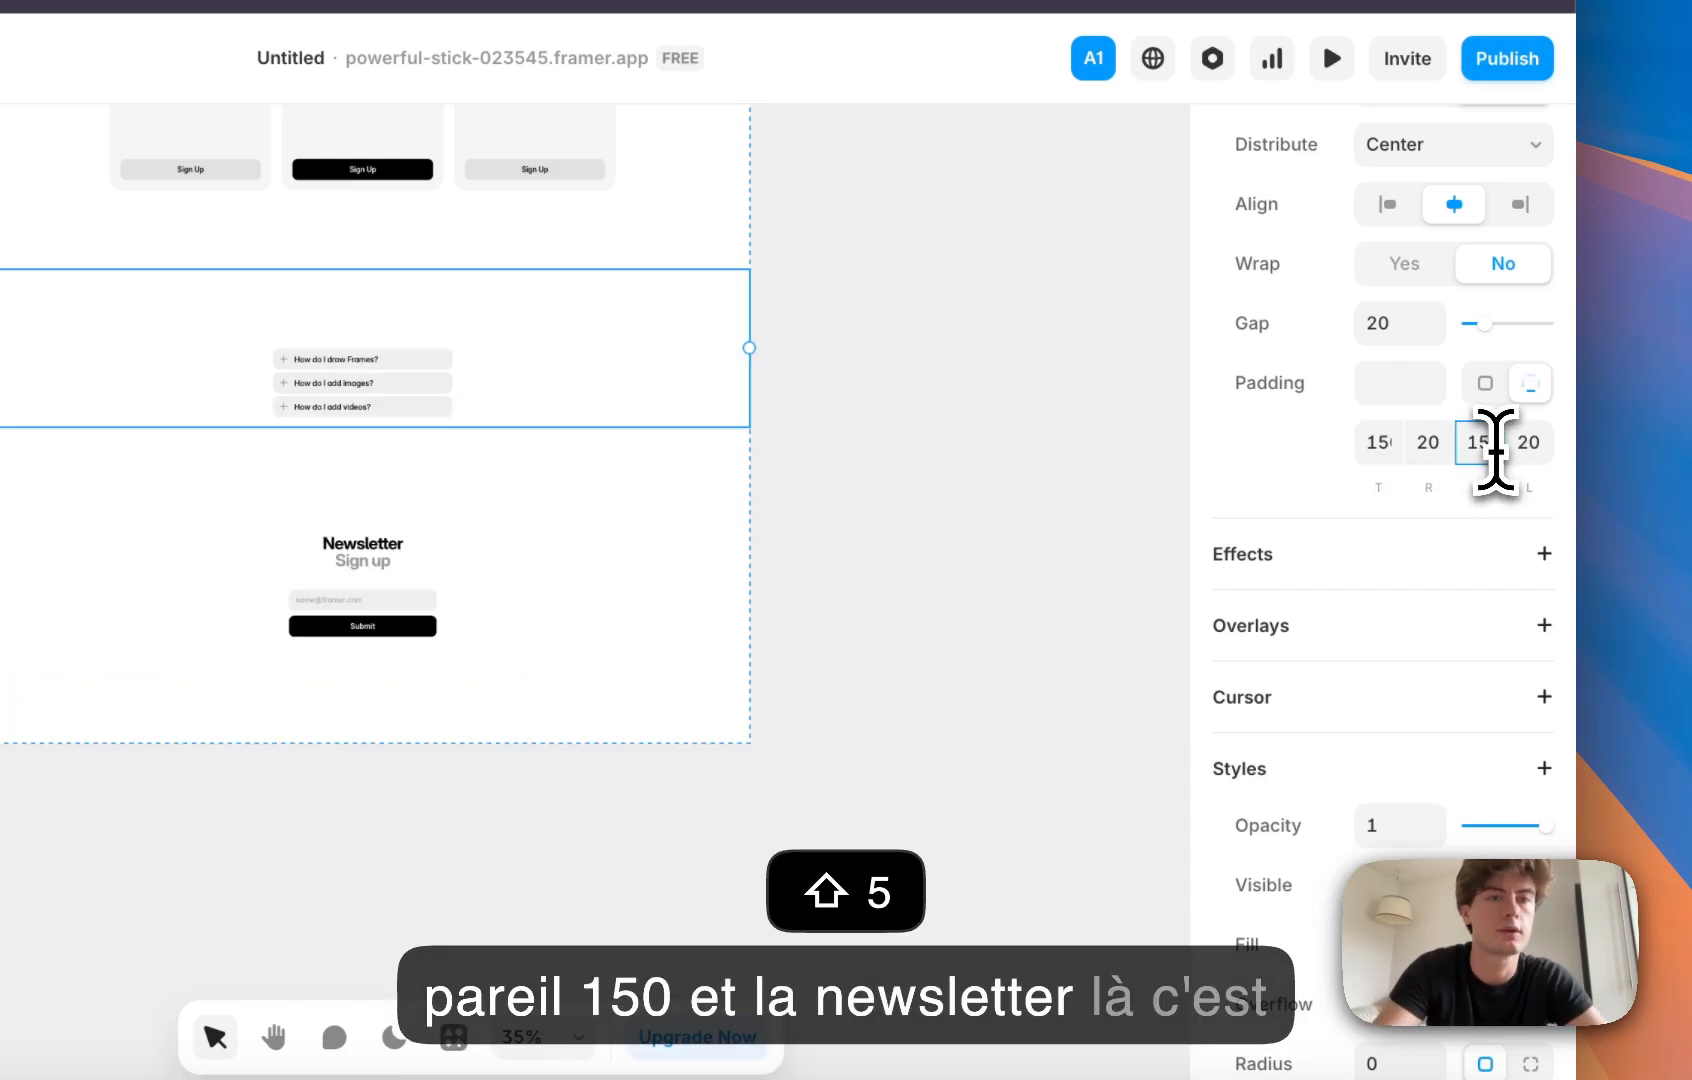
pyautogui.press('Return')
# Step: Change the Newsletter section's height to Fit Content
pyautogui.click(200, 598)
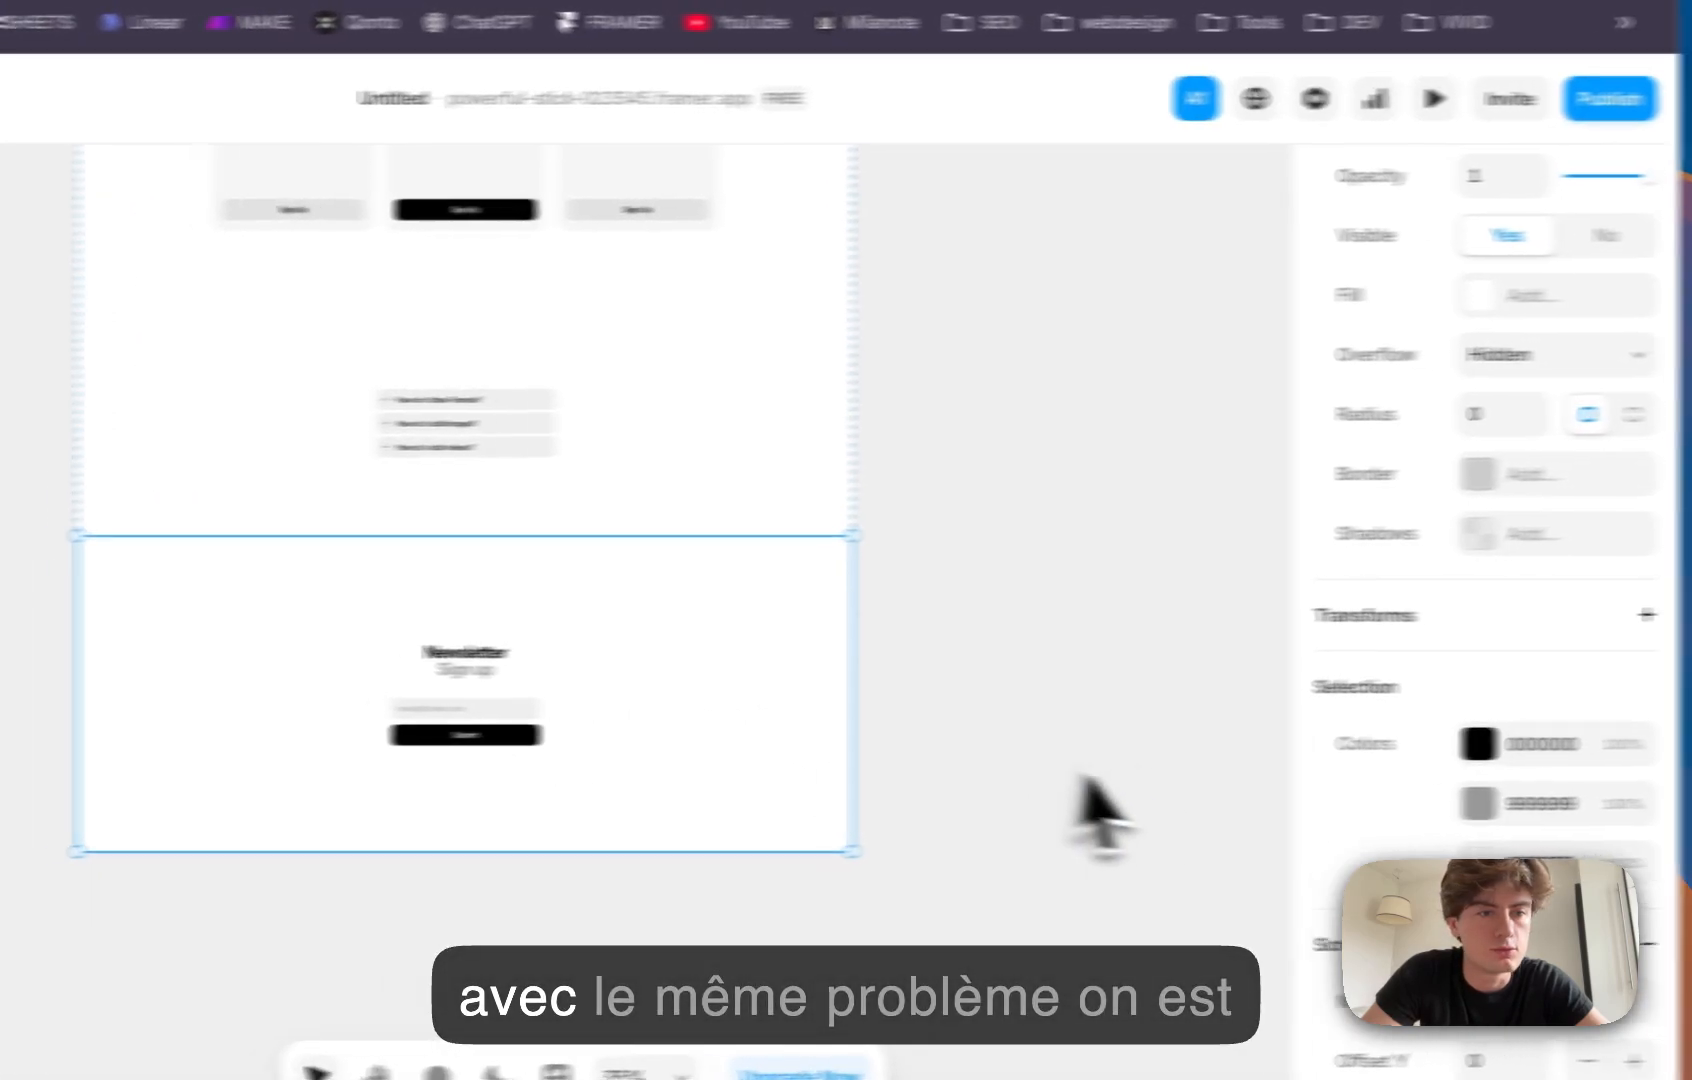
pyautogui.scroll(15, 1593, 600)
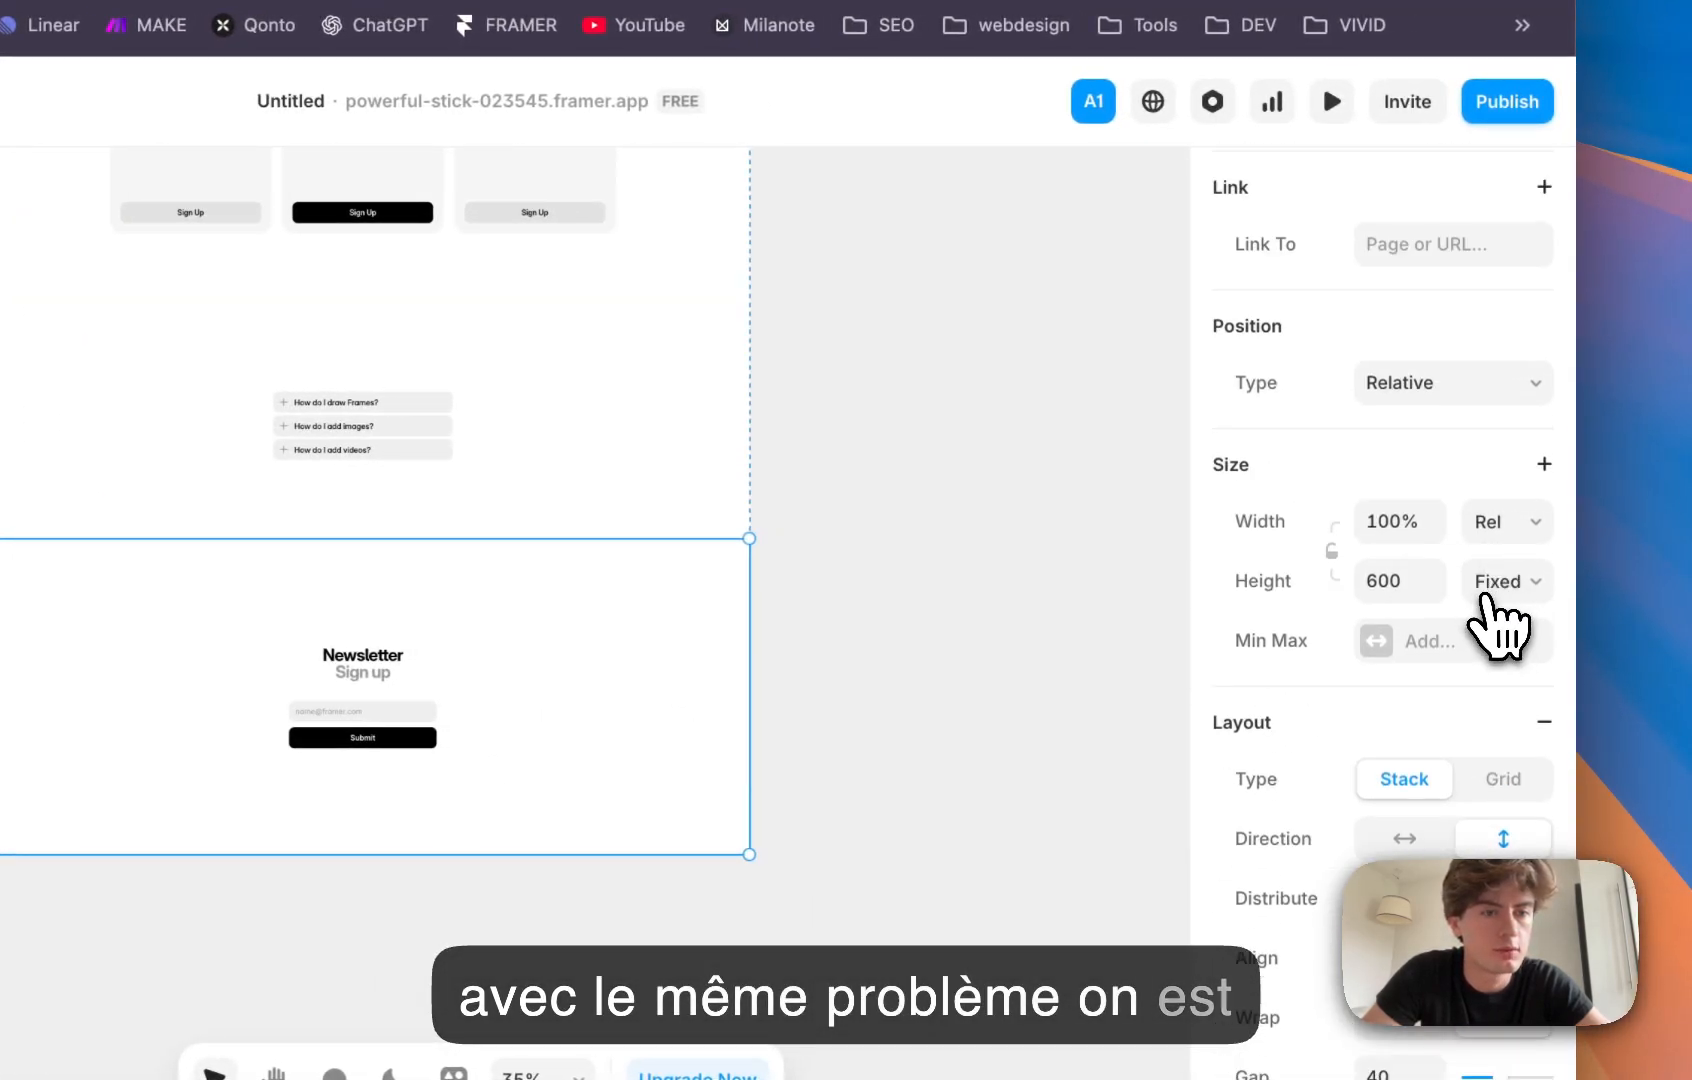
pyautogui.click(1440, 680)
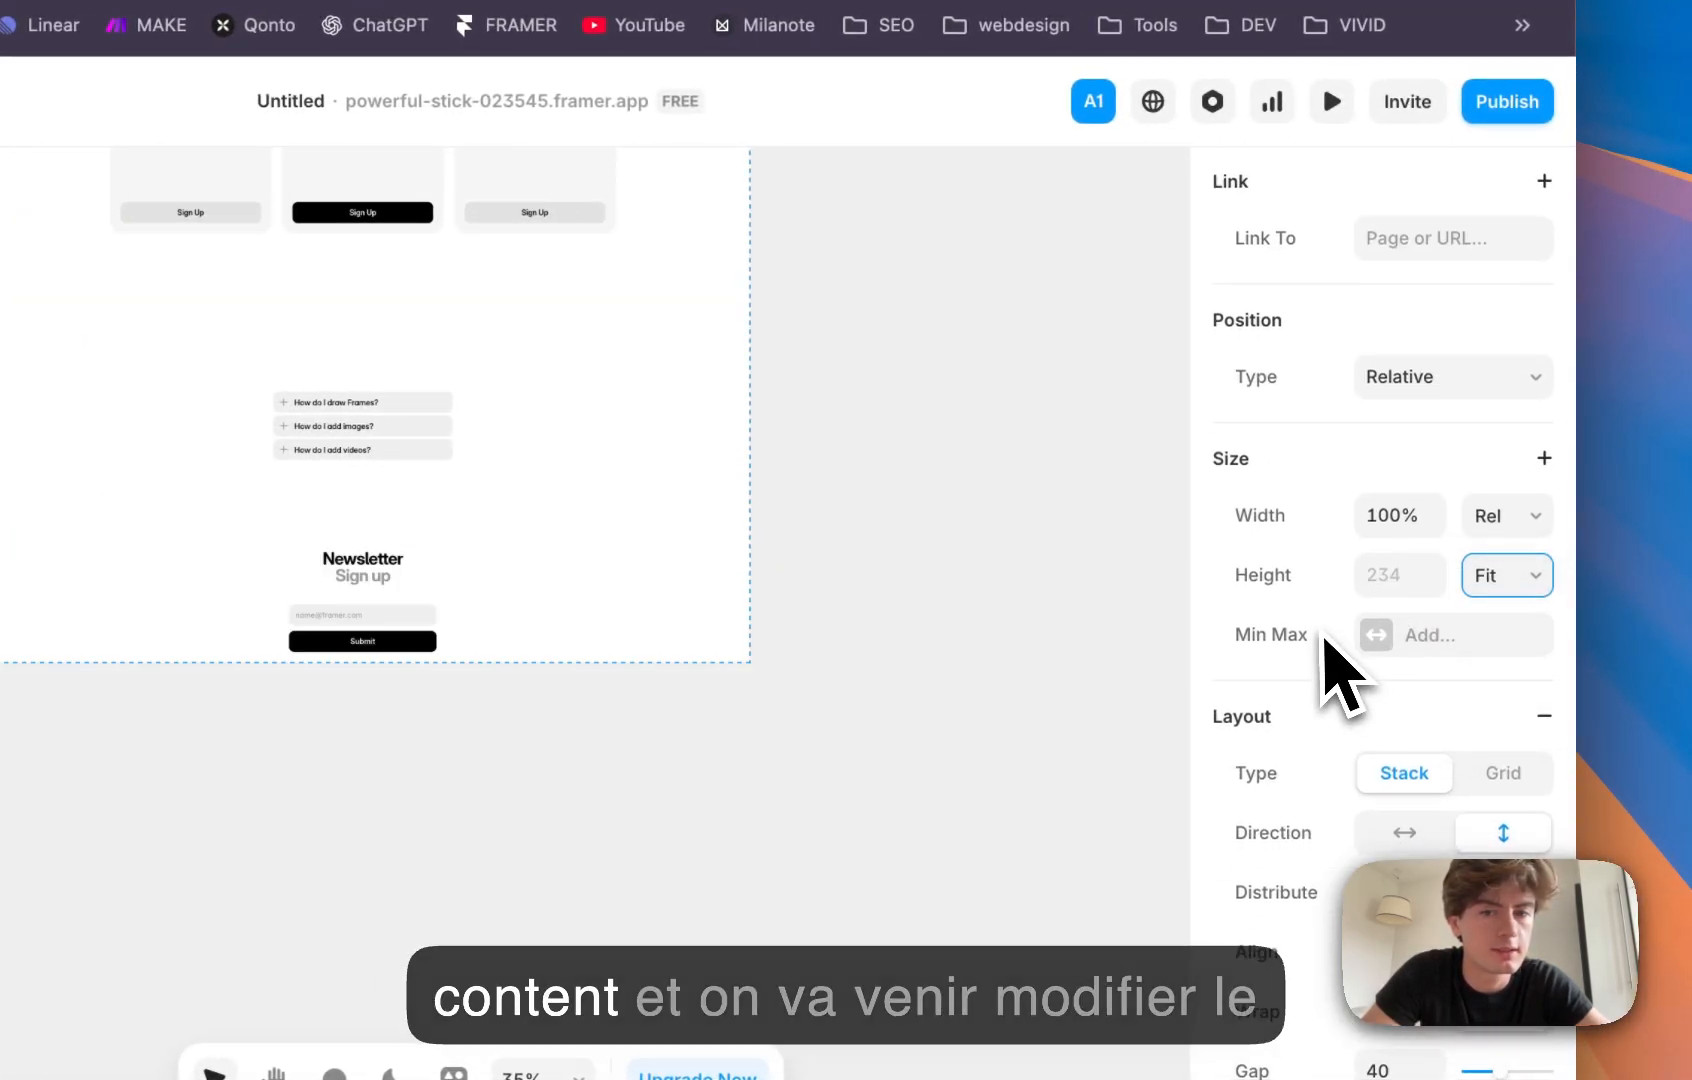
# Step: Give the Newsletter section individual side padding, with 150 at the top and bottom
pyautogui.scroll(-6, 1396, 722)
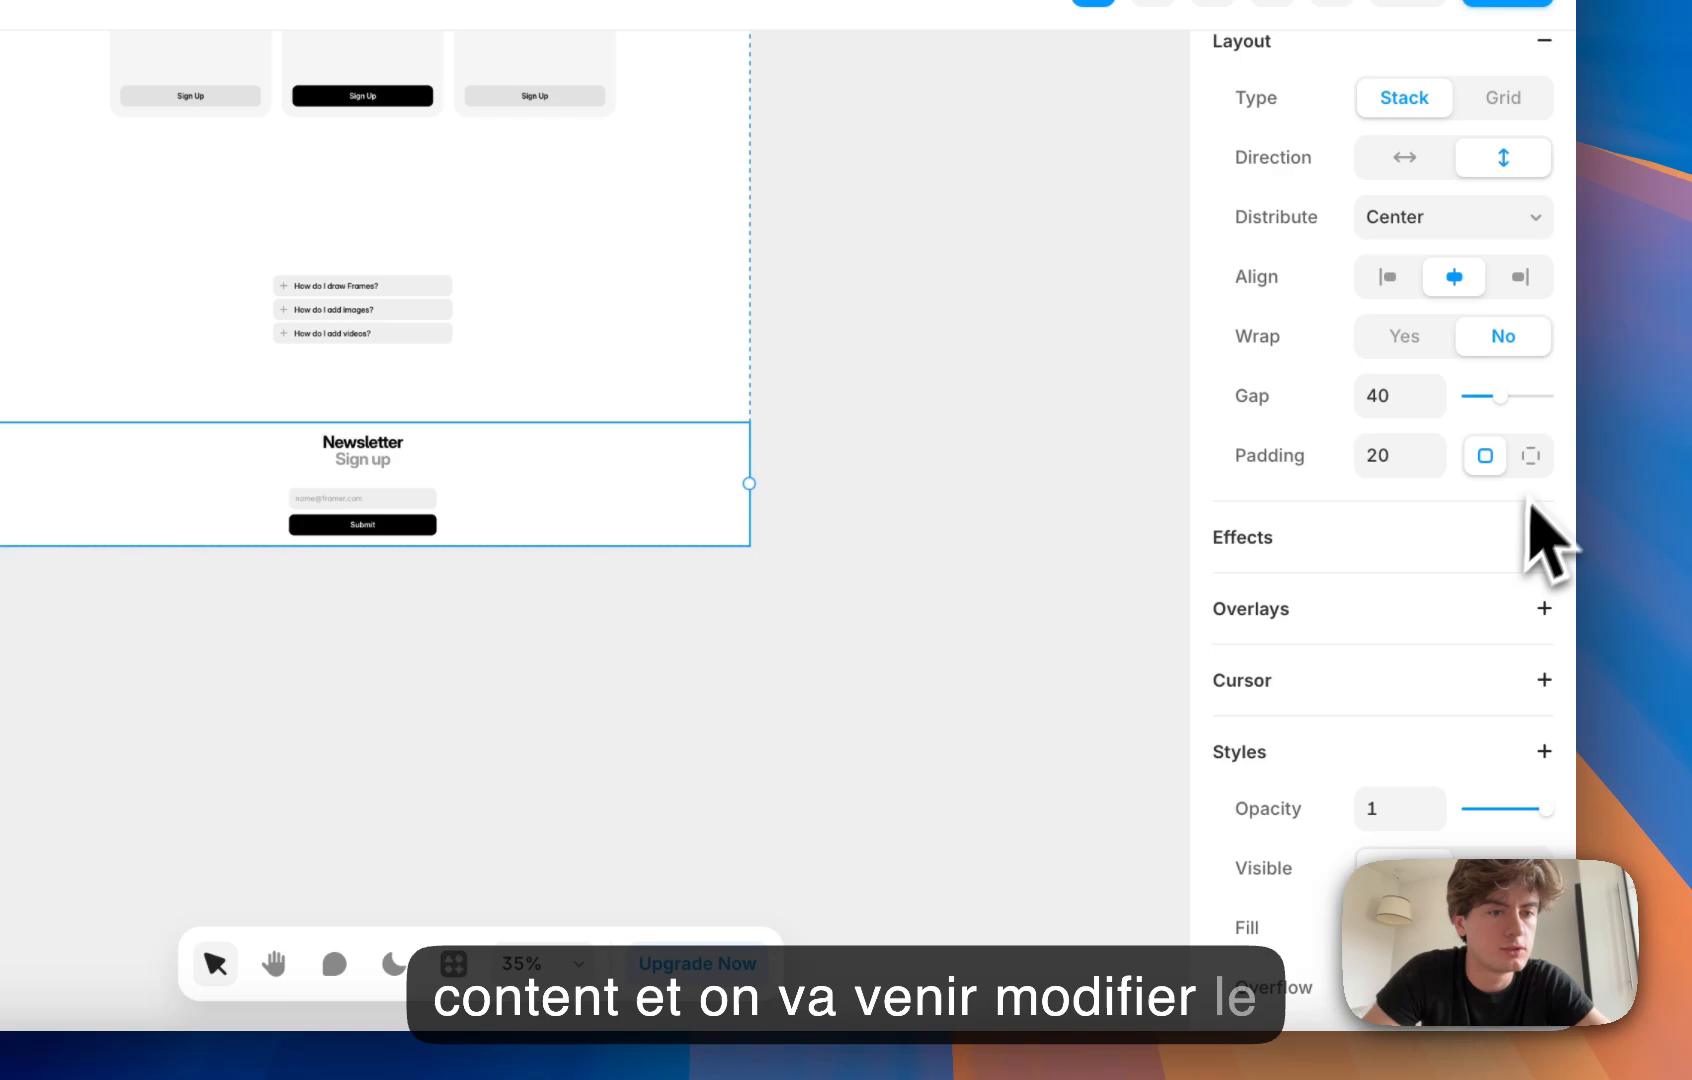
pyautogui.click(1530, 455)
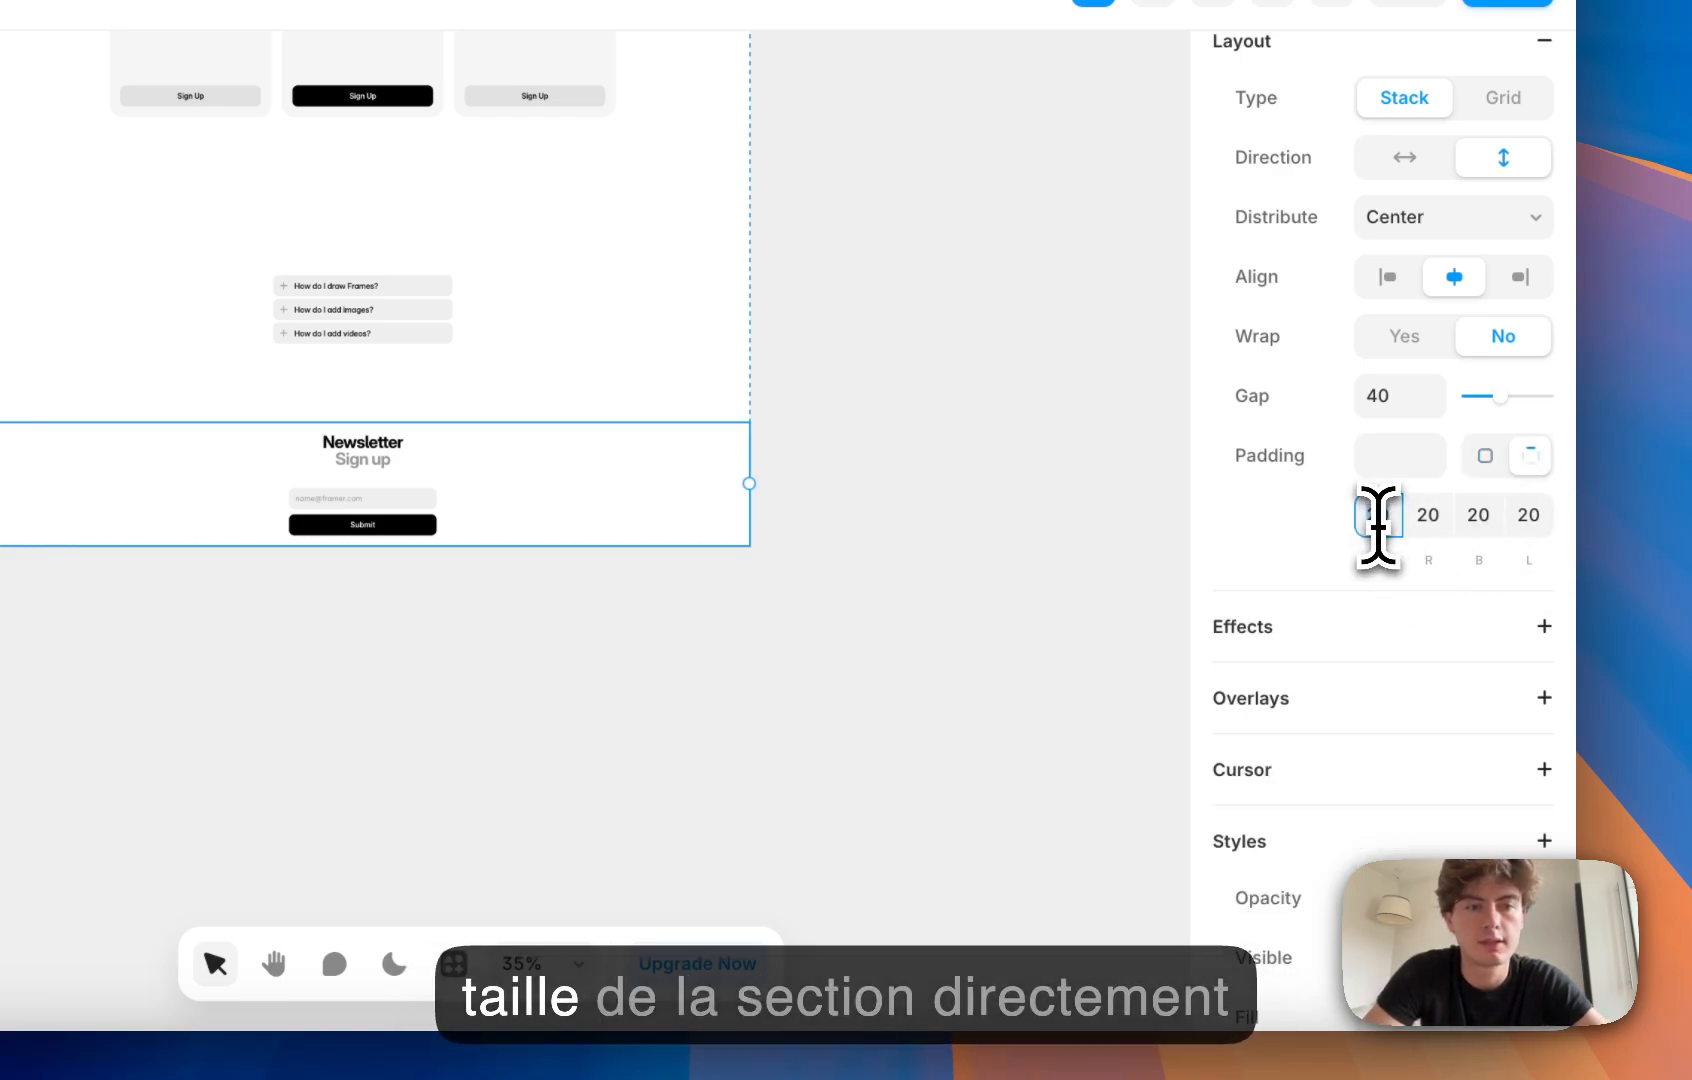
pyautogui.click(1497, 515)
pyautogui.write('150')
pyautogui.press('Return')
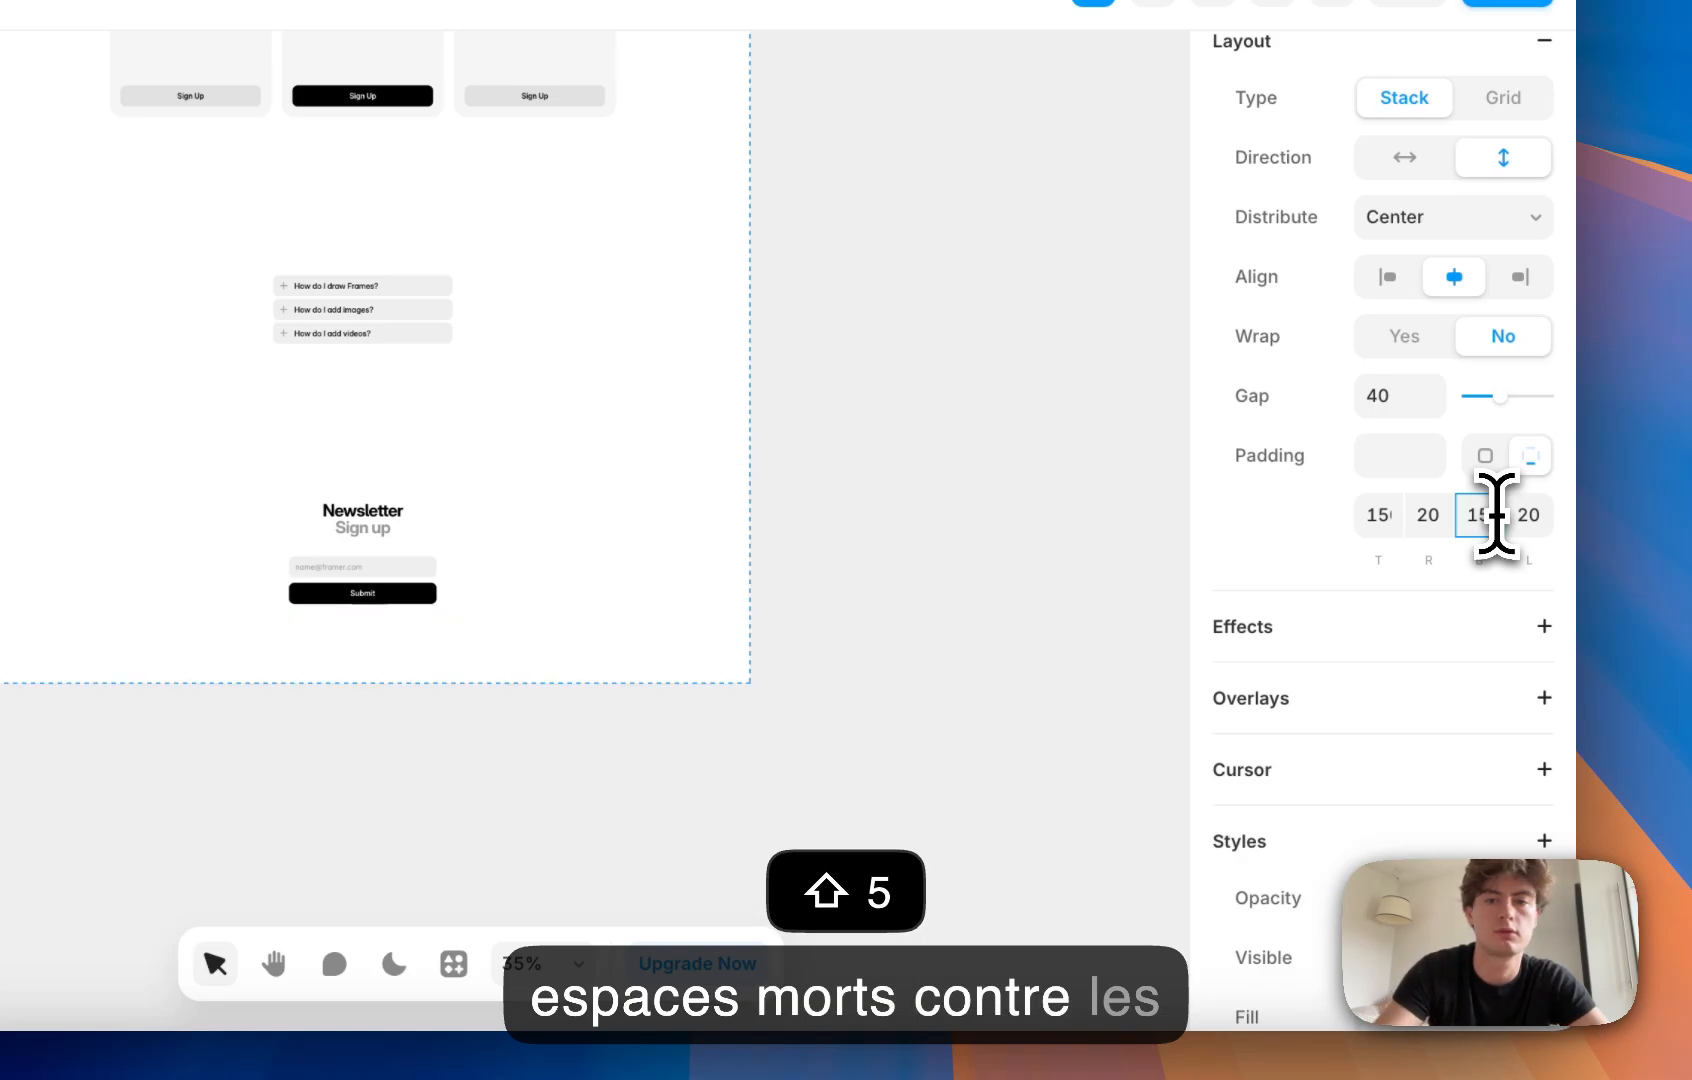
# Step: Review the spacing between the sections, then publish the site update and open the live page
pyautogui.click(165, 515)
pyautogui.scroll(4, 170, 505)
pyautogui.scroll(2, 585, 617)
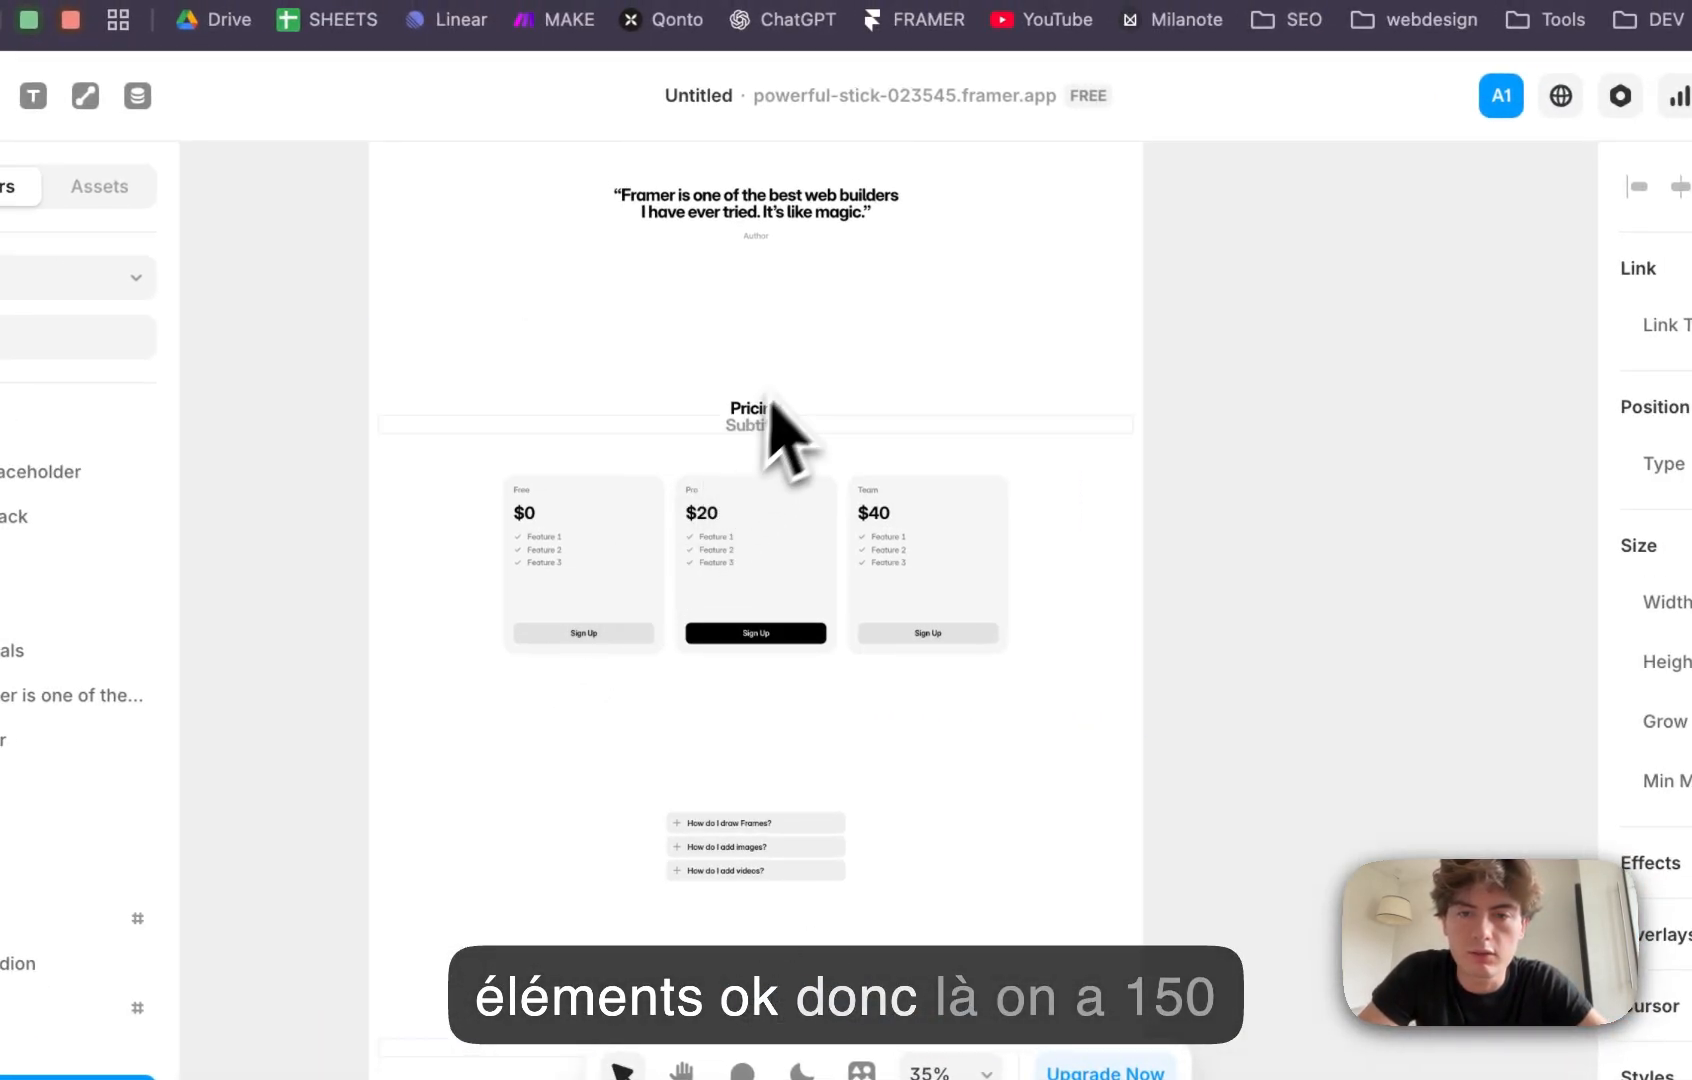
pyautogui.click(773, 282)
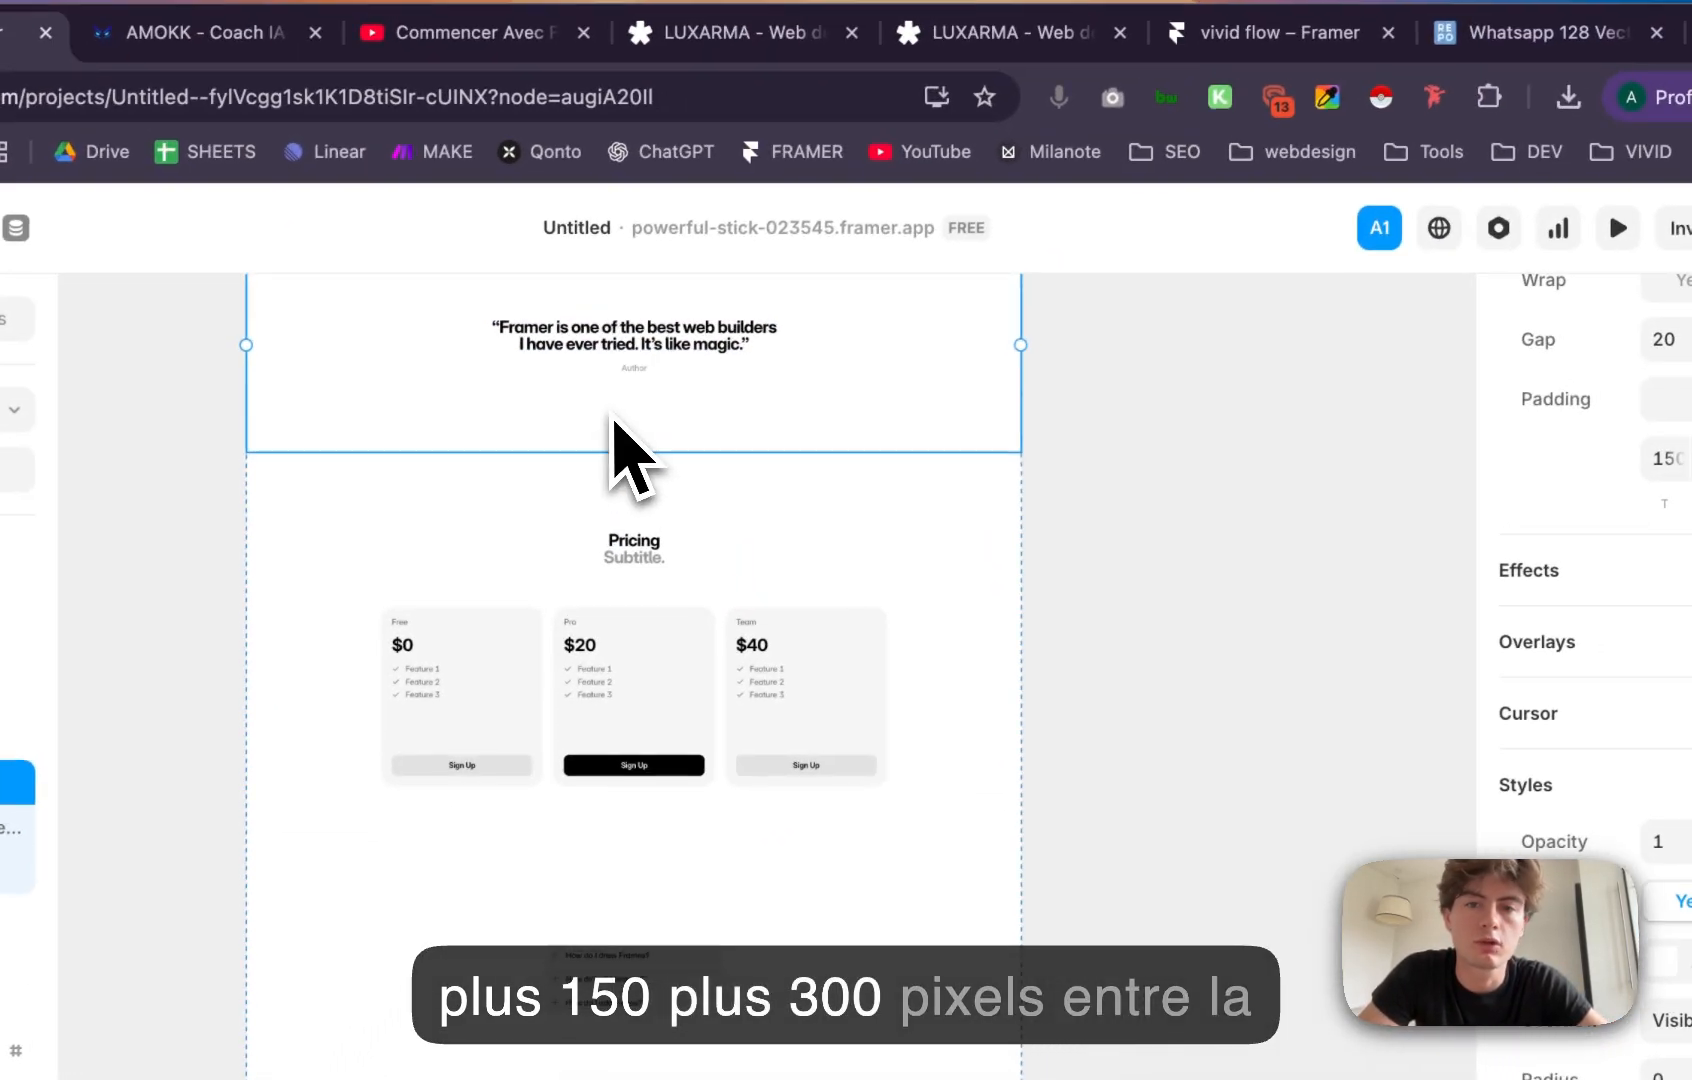
pyautogui.scroll(2, 733, 285)
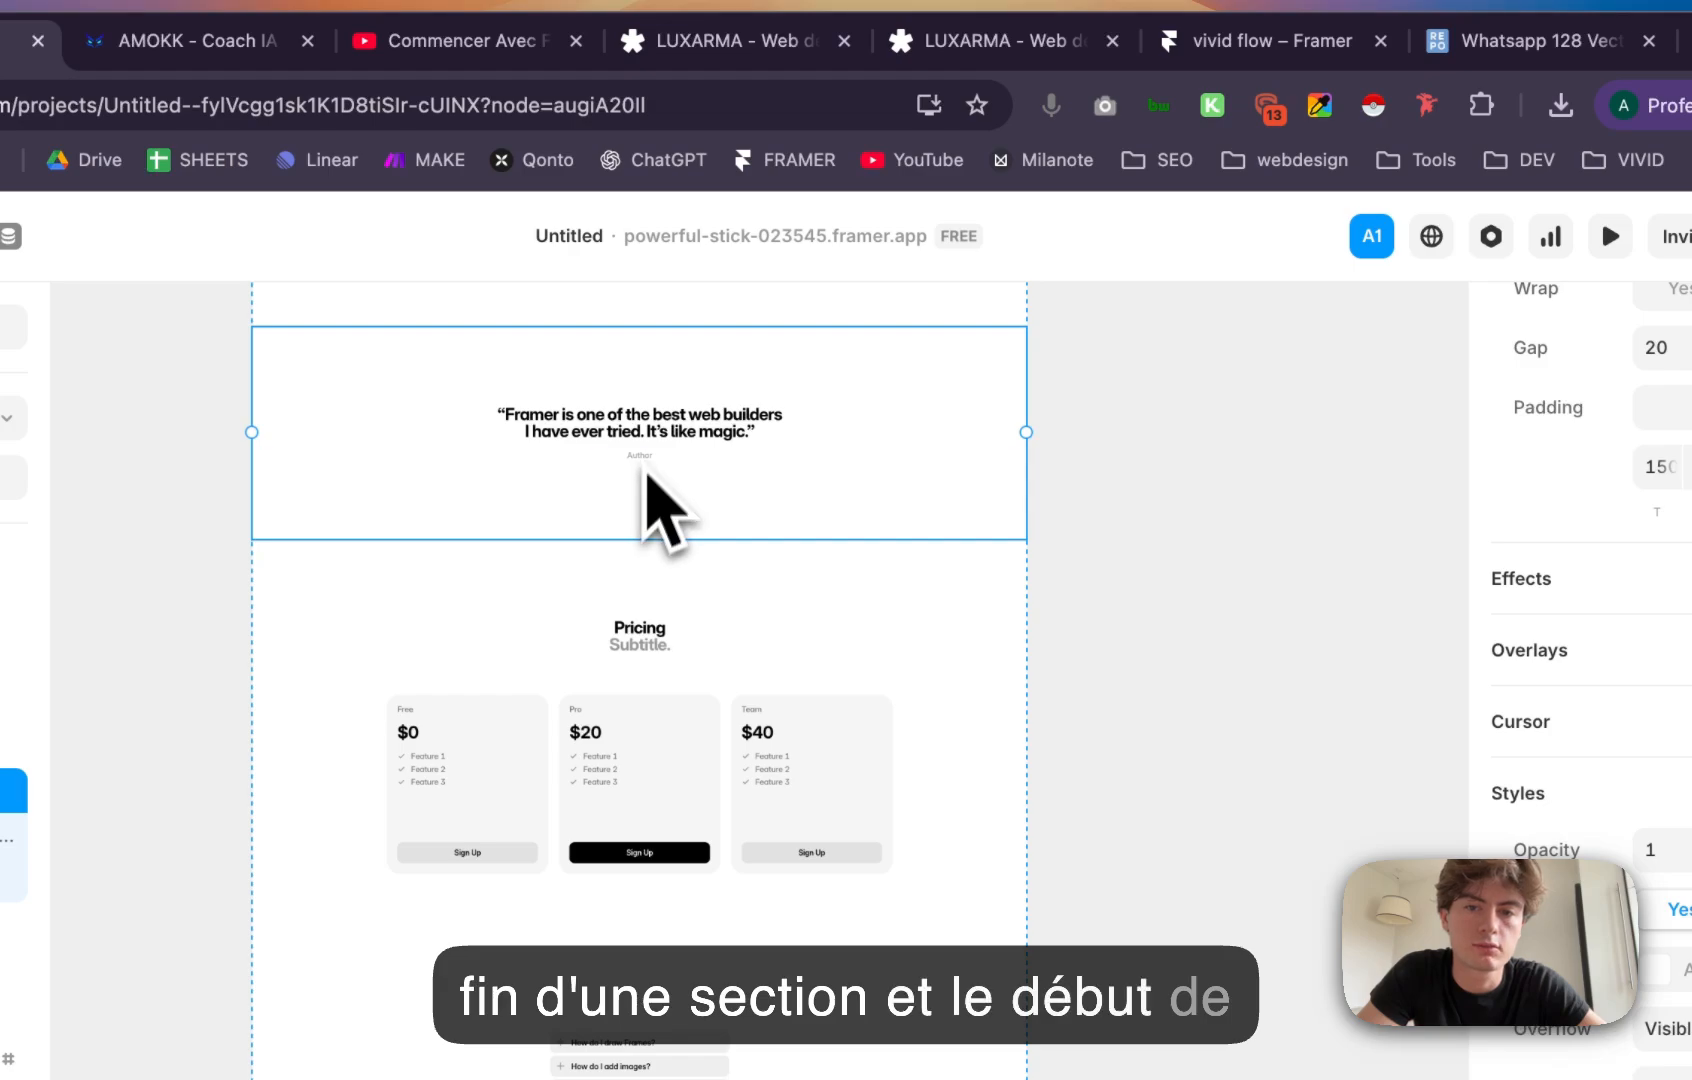
pyautogui.scroll(5, 637, 628)
pyautogui.click(1507, 305)
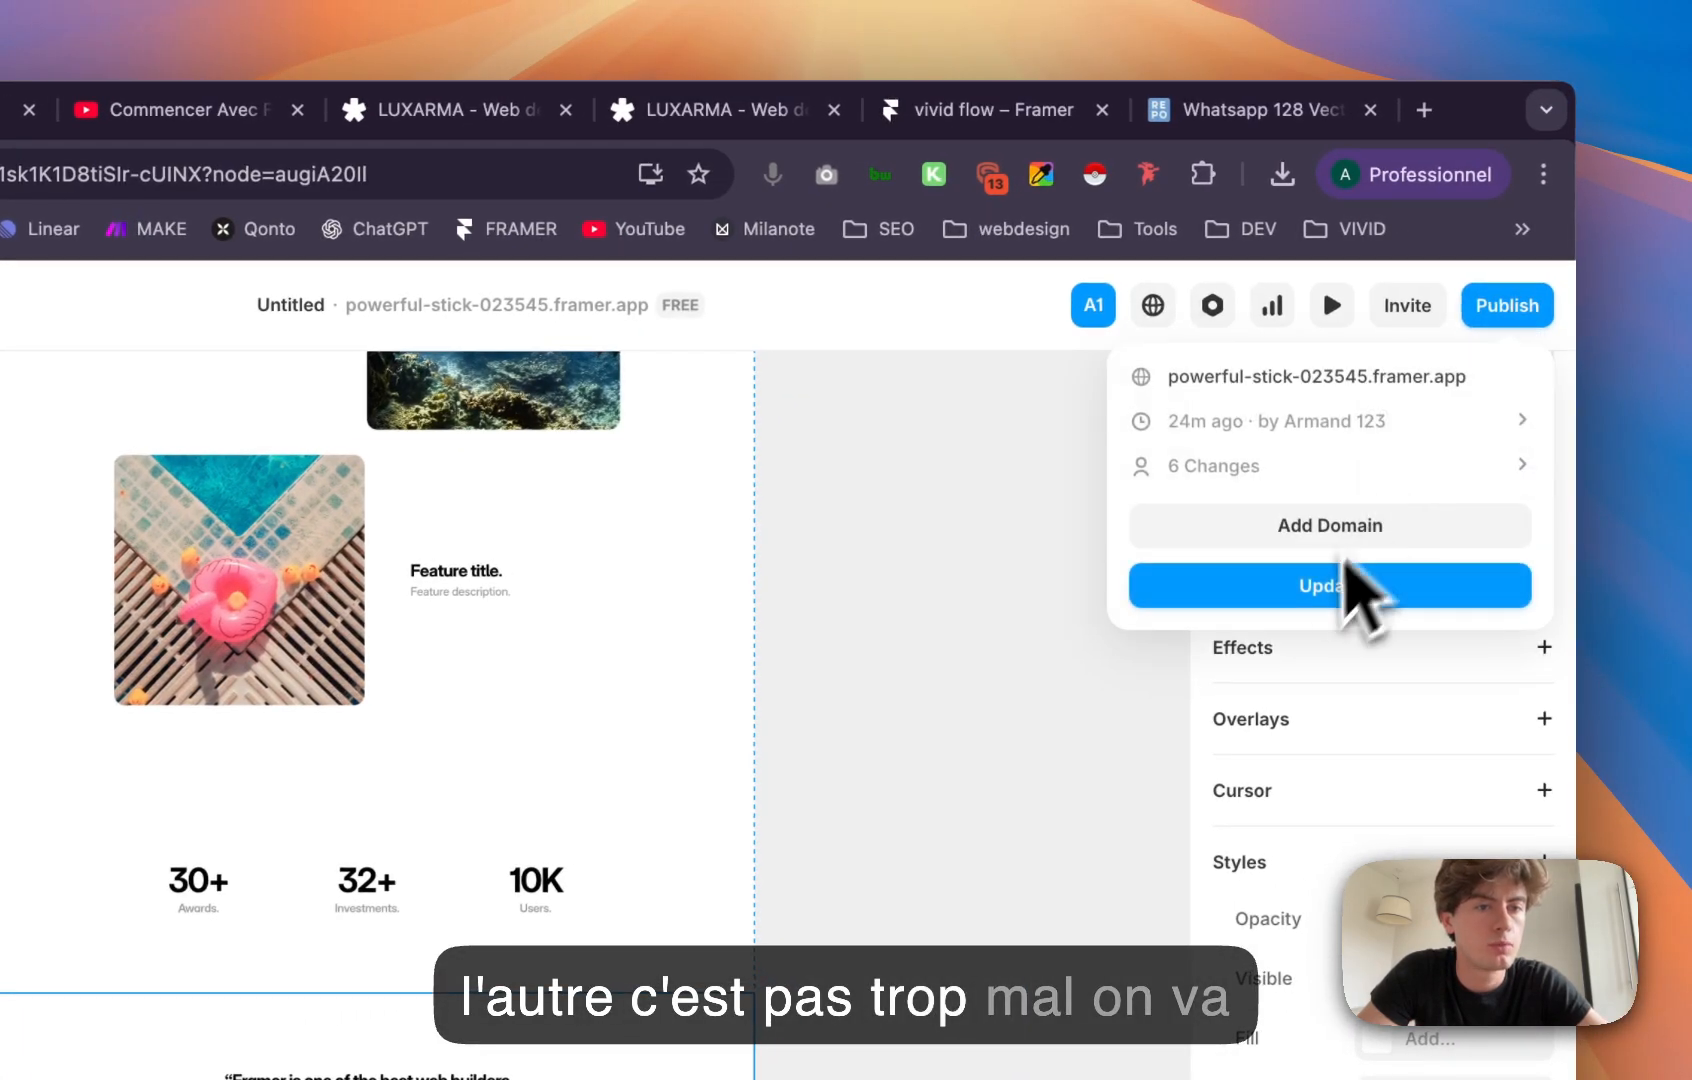
pyautogui.click(1330, 585)
pyautogui.click(1330, 378)
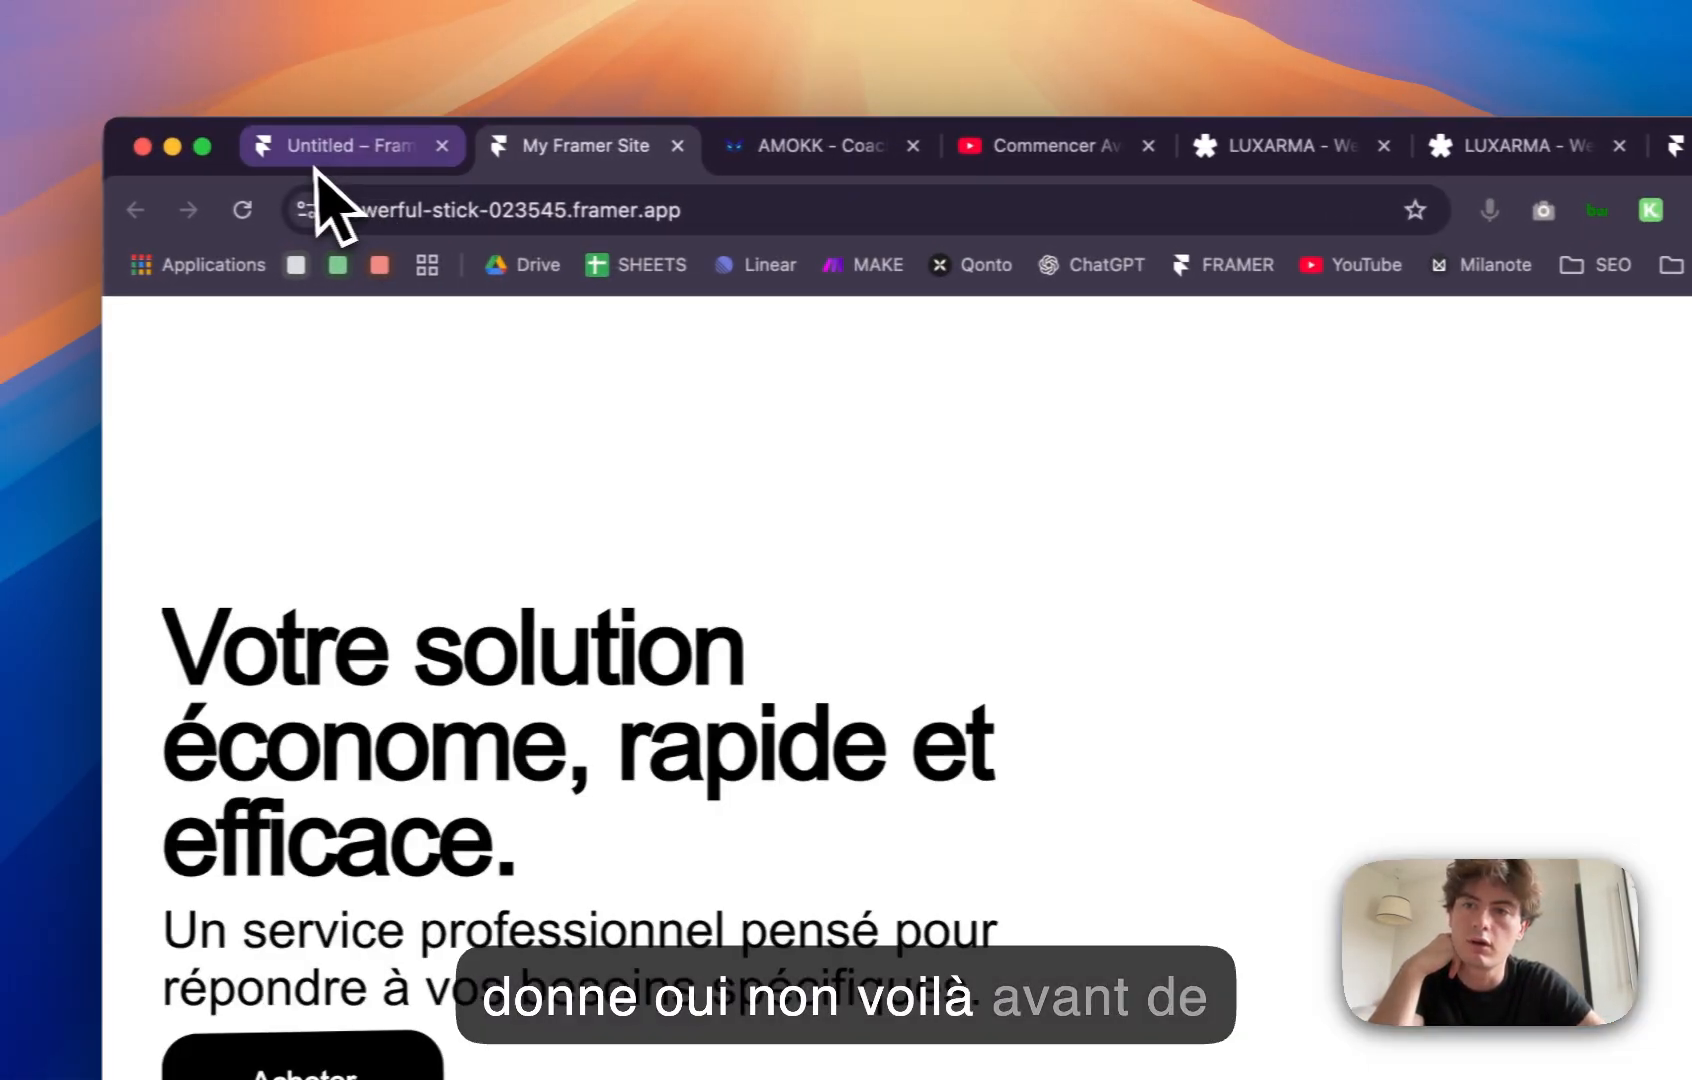
# Step: Return to the Framer project and reapply the template with navigation bar, footer and grain to the Home page's Desktop breakpoint
pyautogui.click(30, 138)
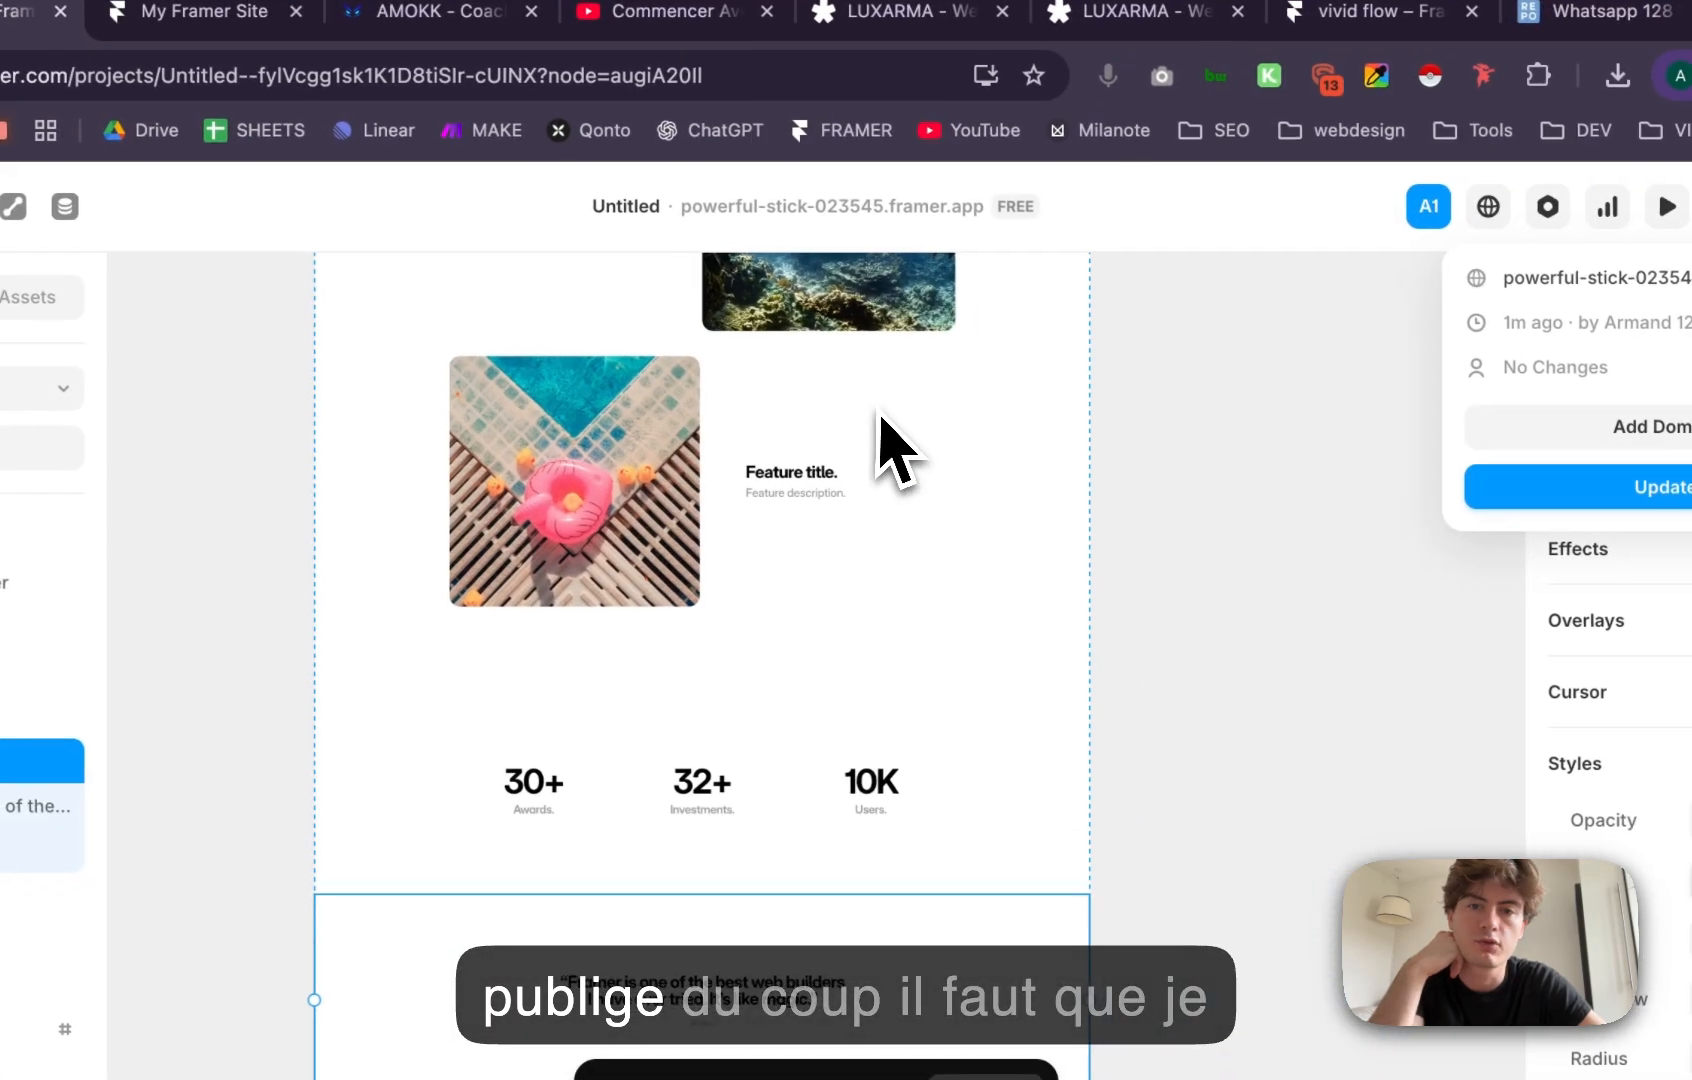
pyautogui.scroll(5, 877, 410)
pyautogui.scroll(10, 877, 408)
pyautogui.scroll(-5, 616, 735)
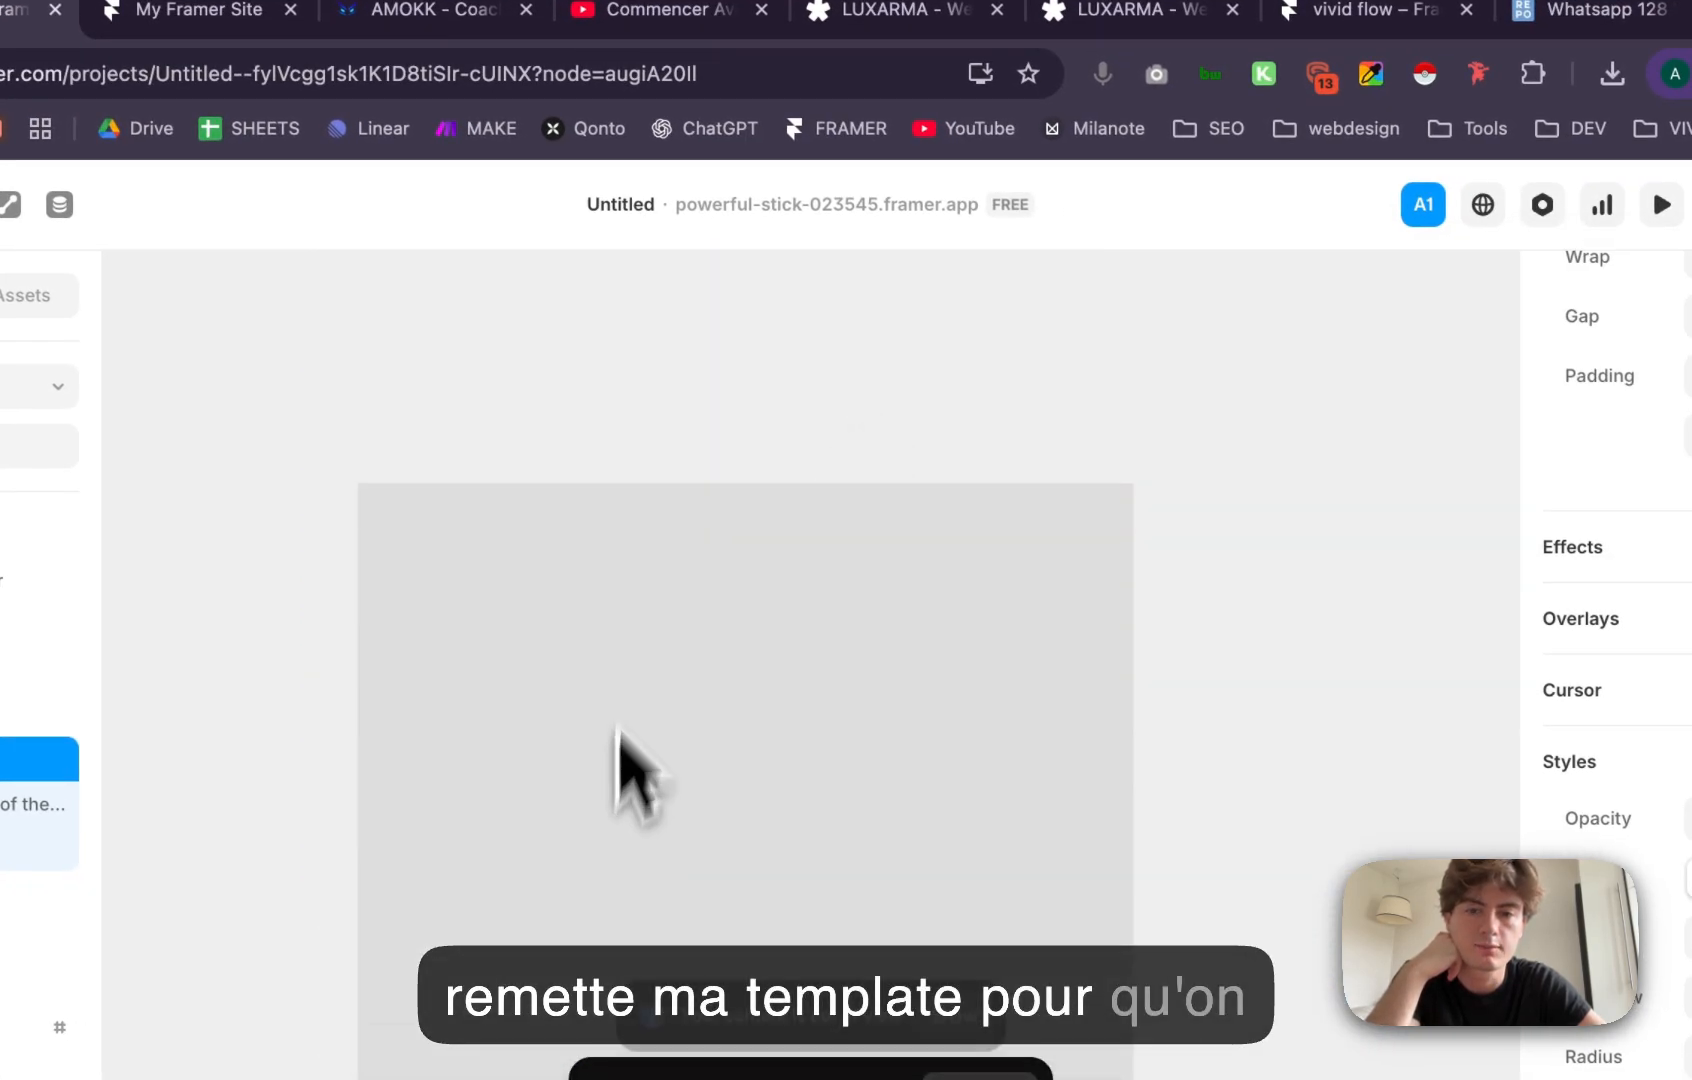
pyautogui.click(652, 448)
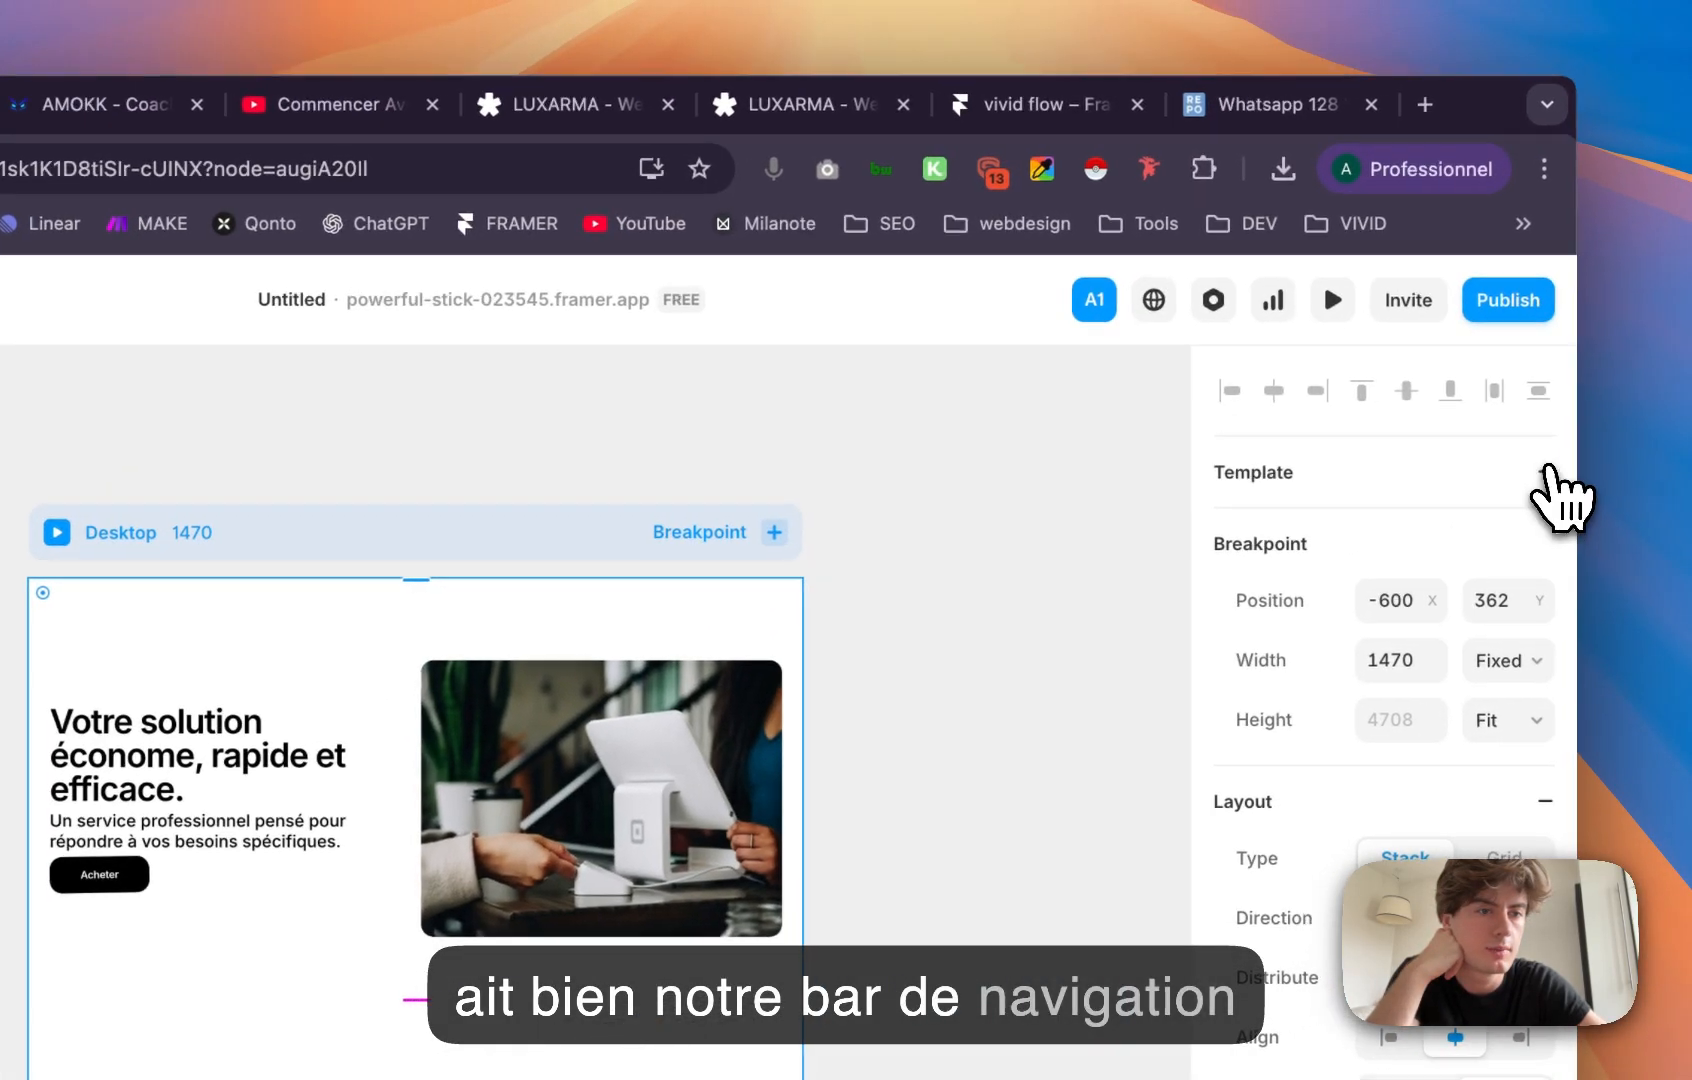
pyautogui.click(1552, 474)
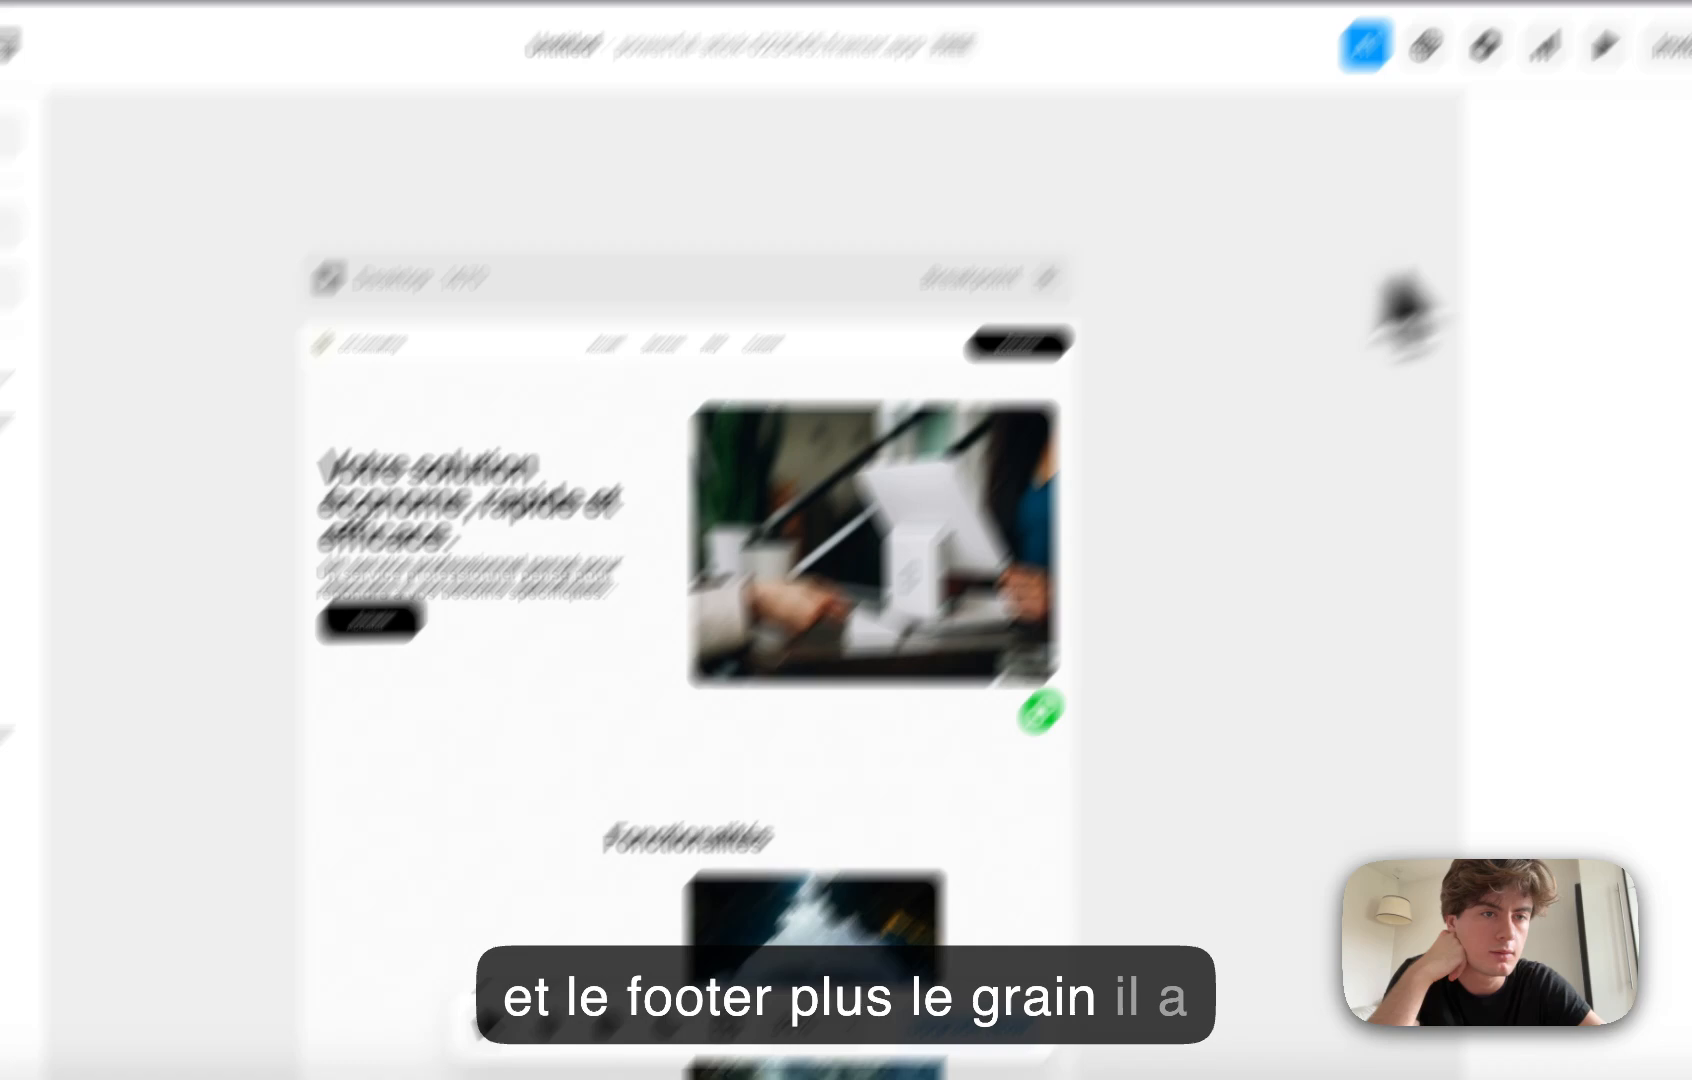
# Step: Publish the site with the template applied and reload the live page
pyautogui.click(1512, 334)
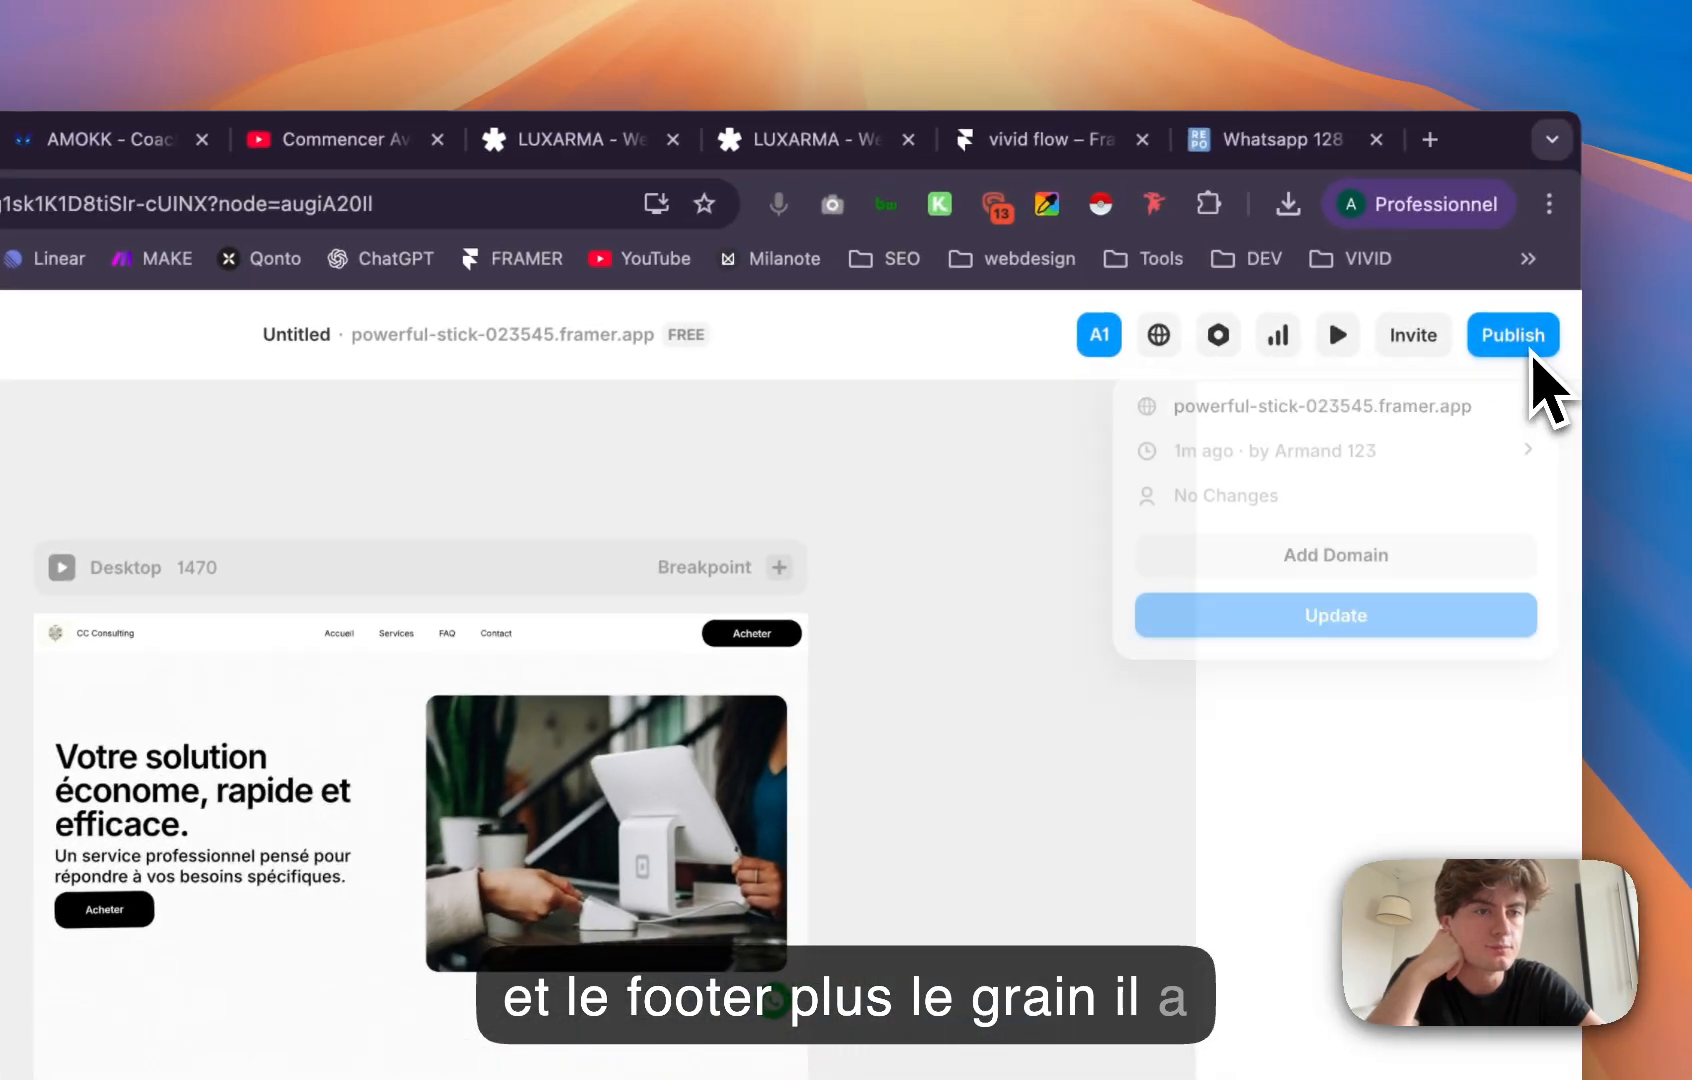
pyautogui.click(1316, 425)
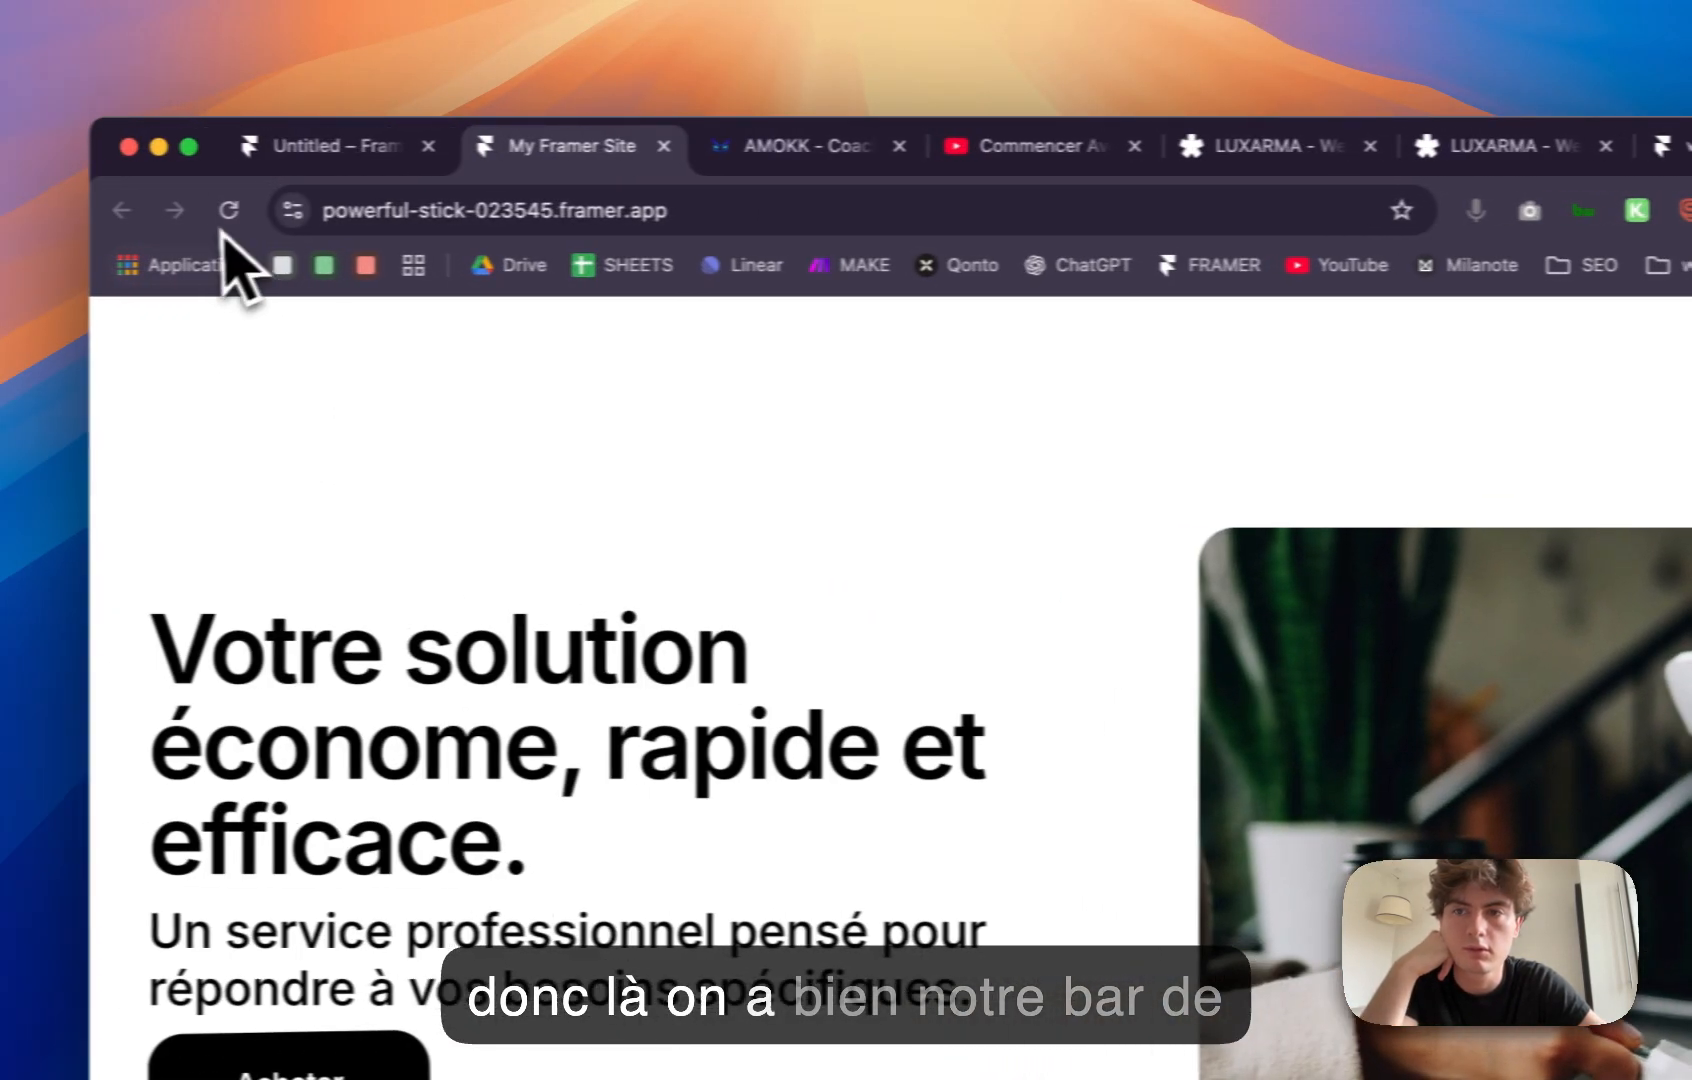
pyautogui.click(255, 210)
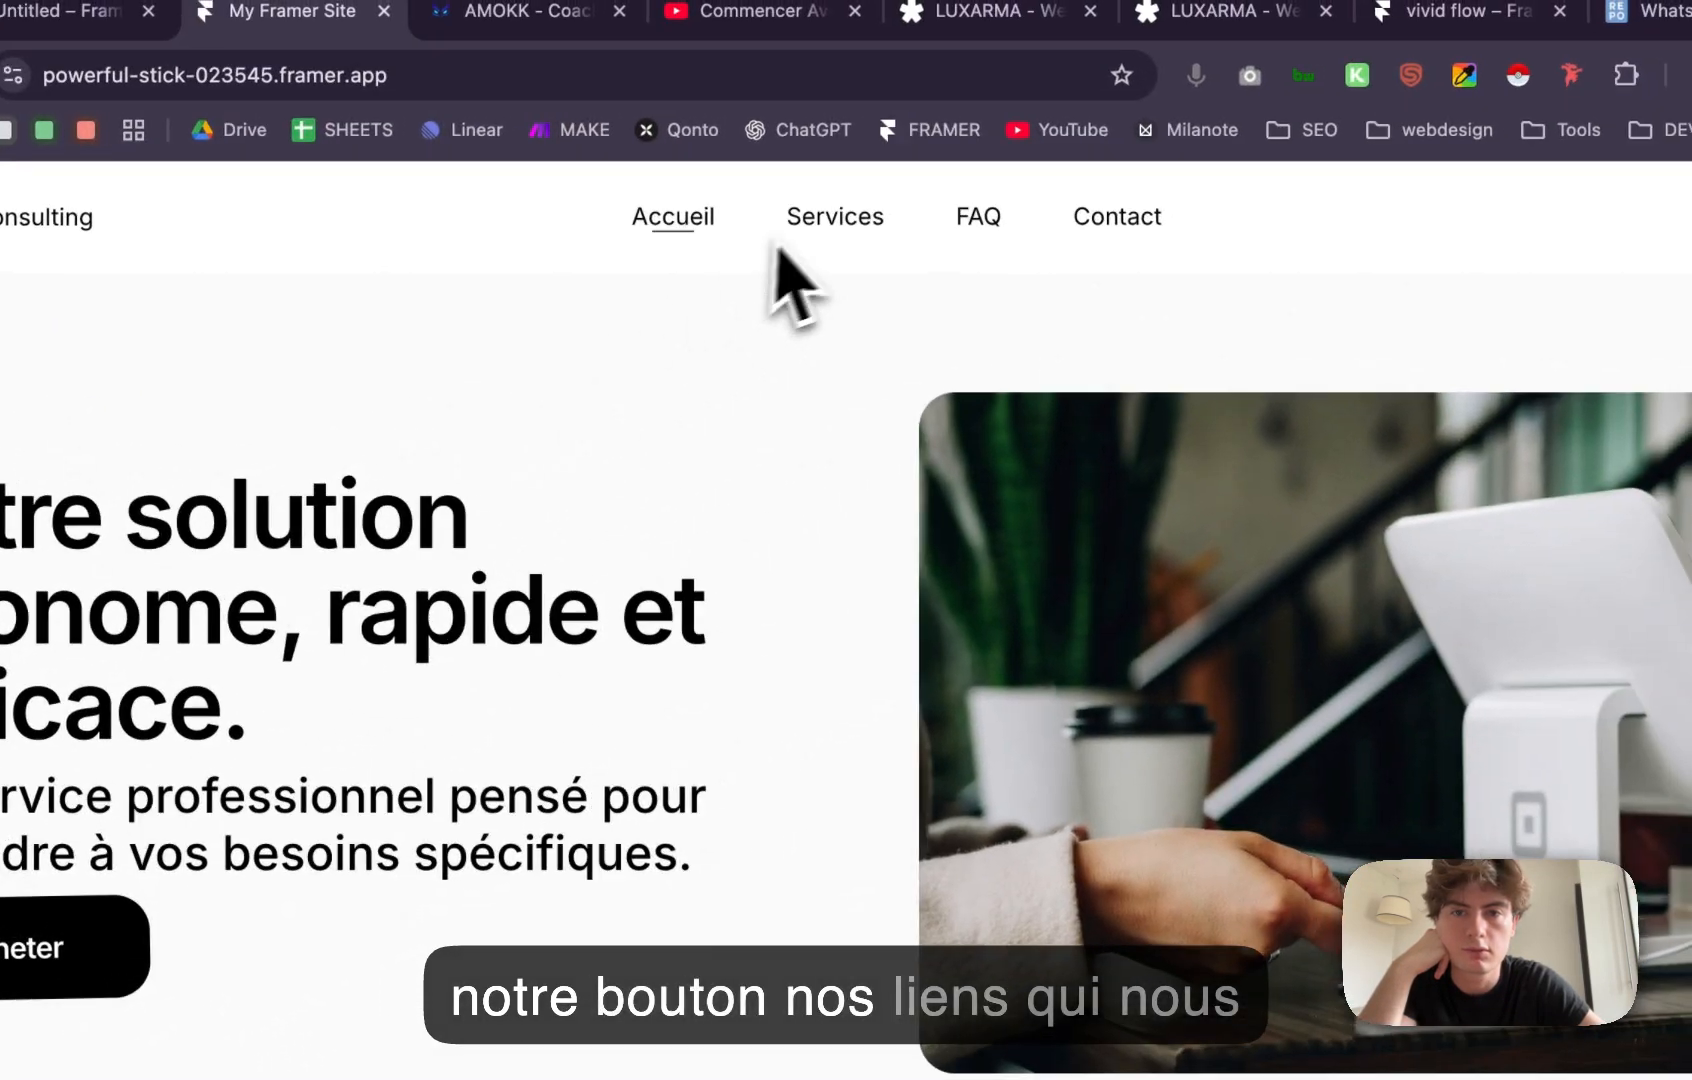
# Step: Test the Services, FAQ and Contact links in the live page's navigation bar
pyautogui.click(830, 220)
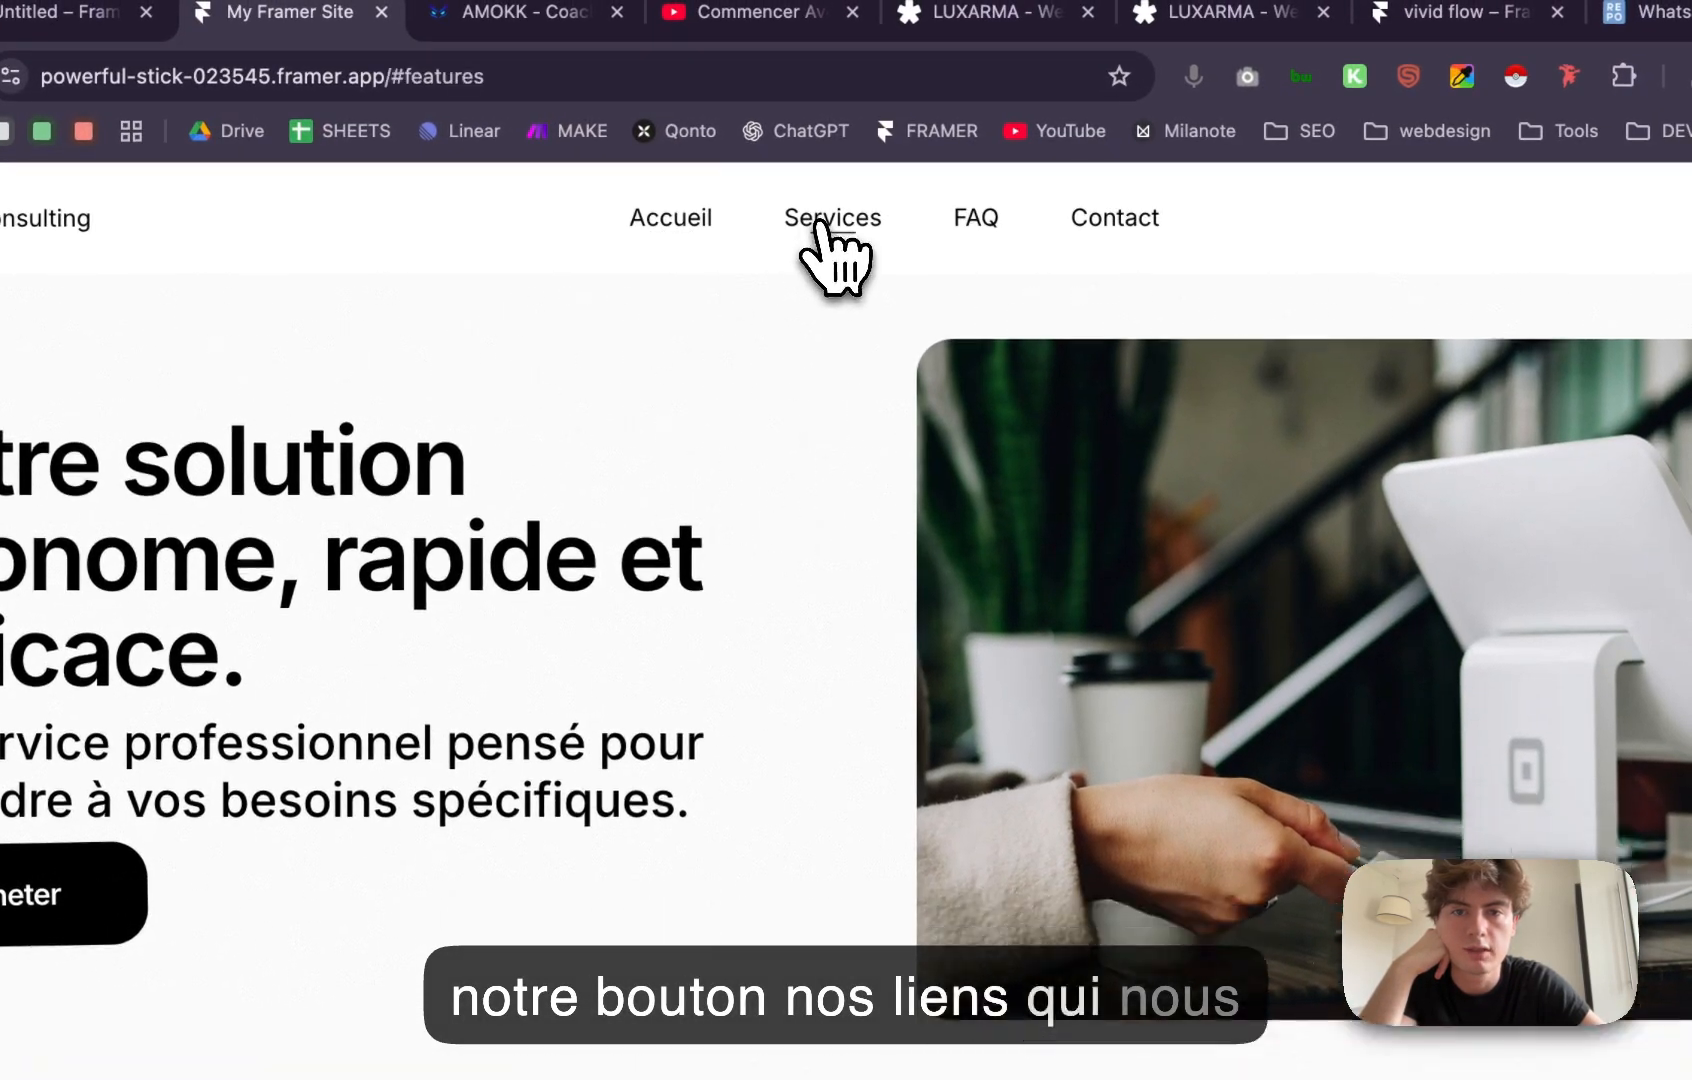
pyautogui.click(970, 217)
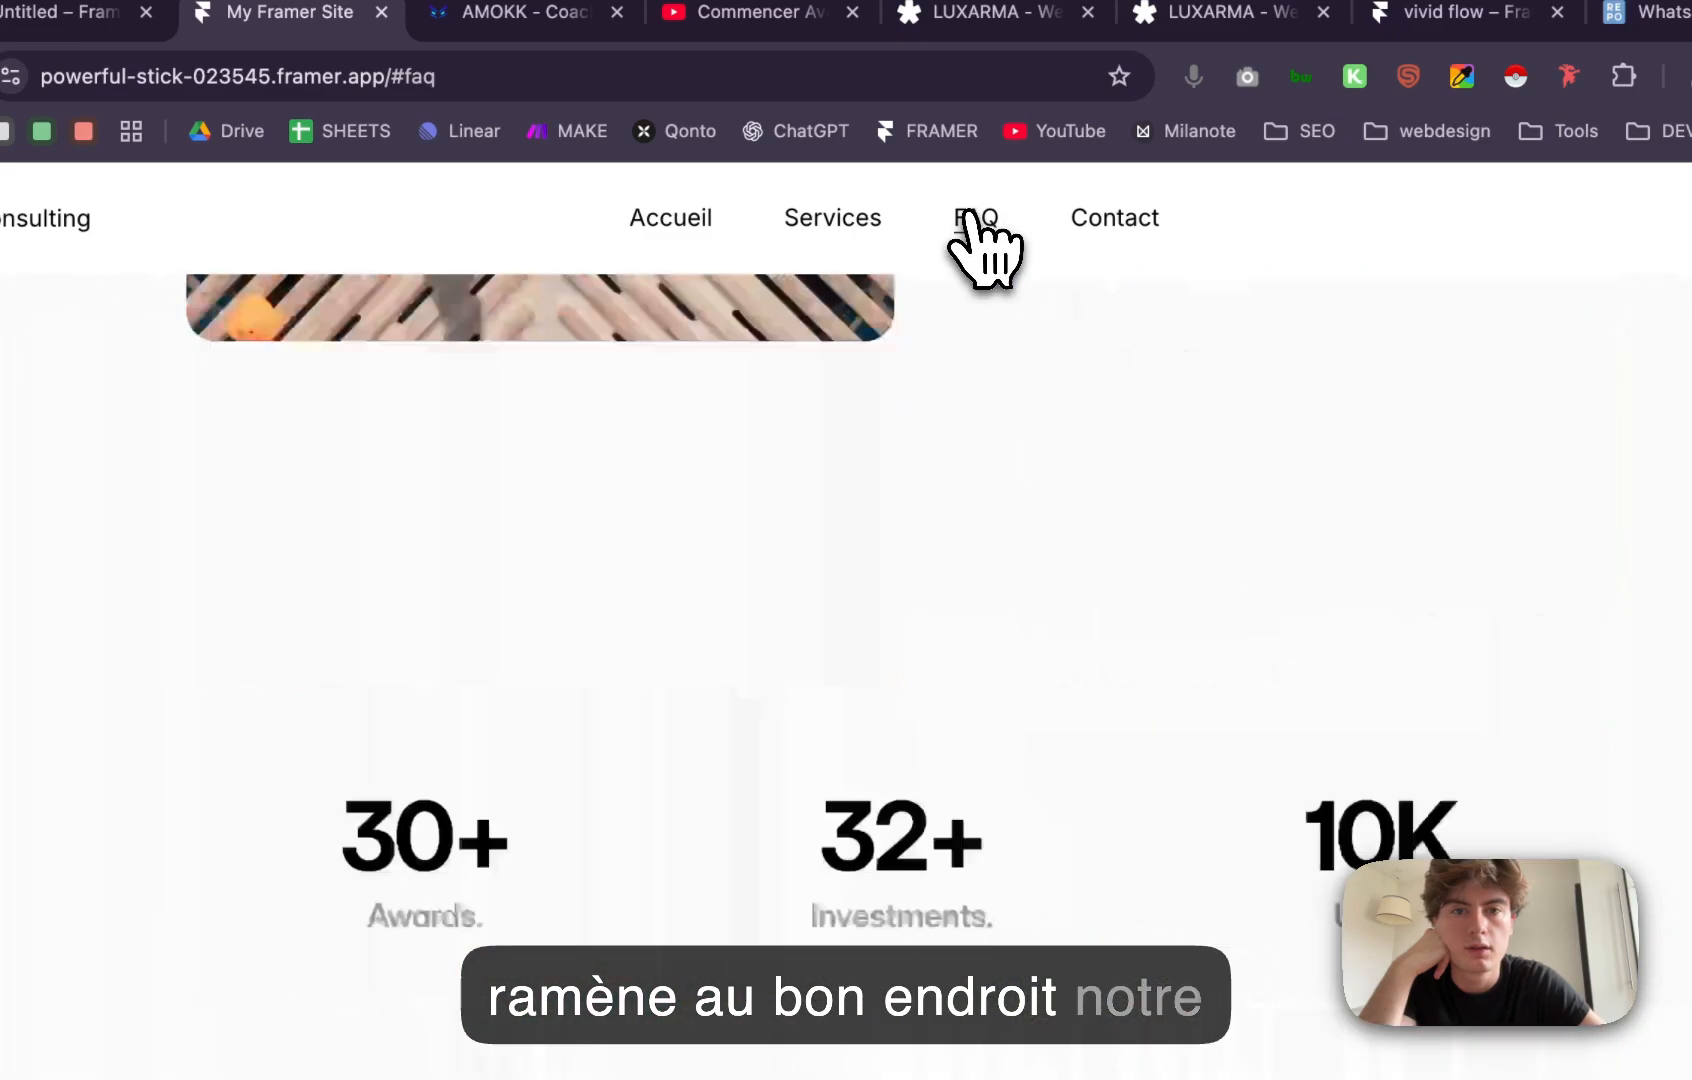
pyautogui.click(1138, 232)
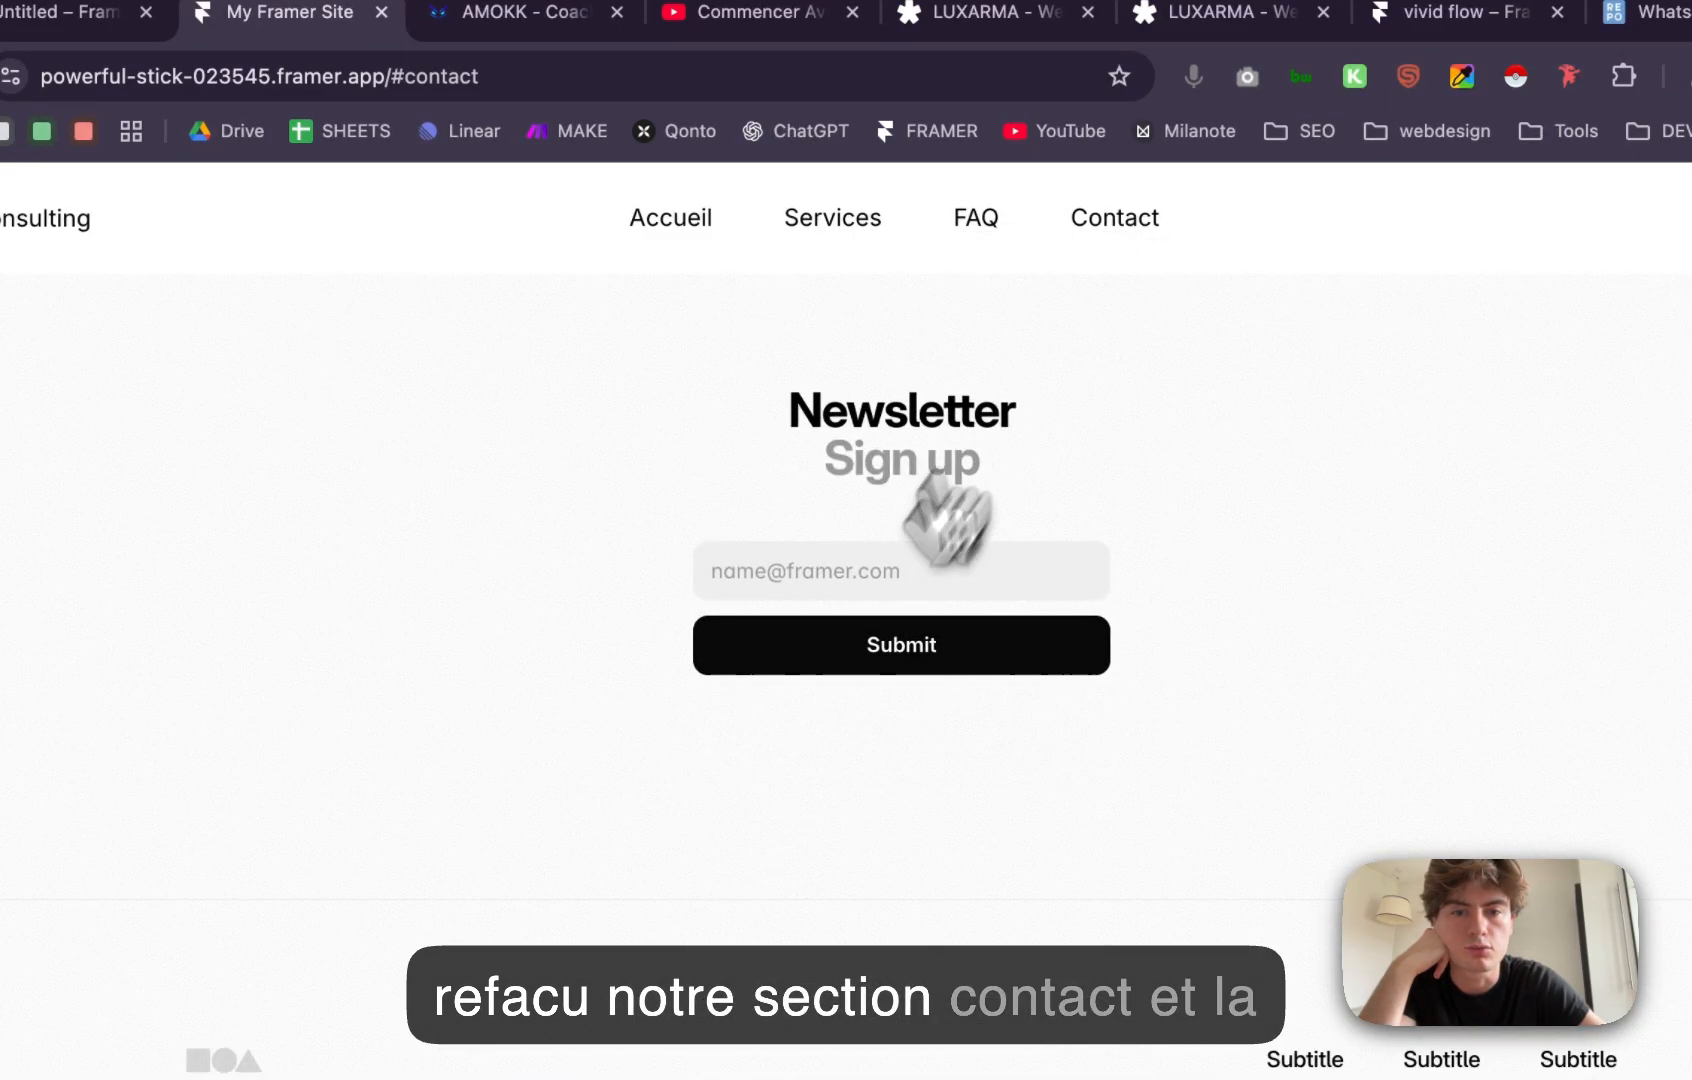
# Step: Look over the end of the live page and open the browser's developer tools on its footer
pyautogui.click(1385, 792)
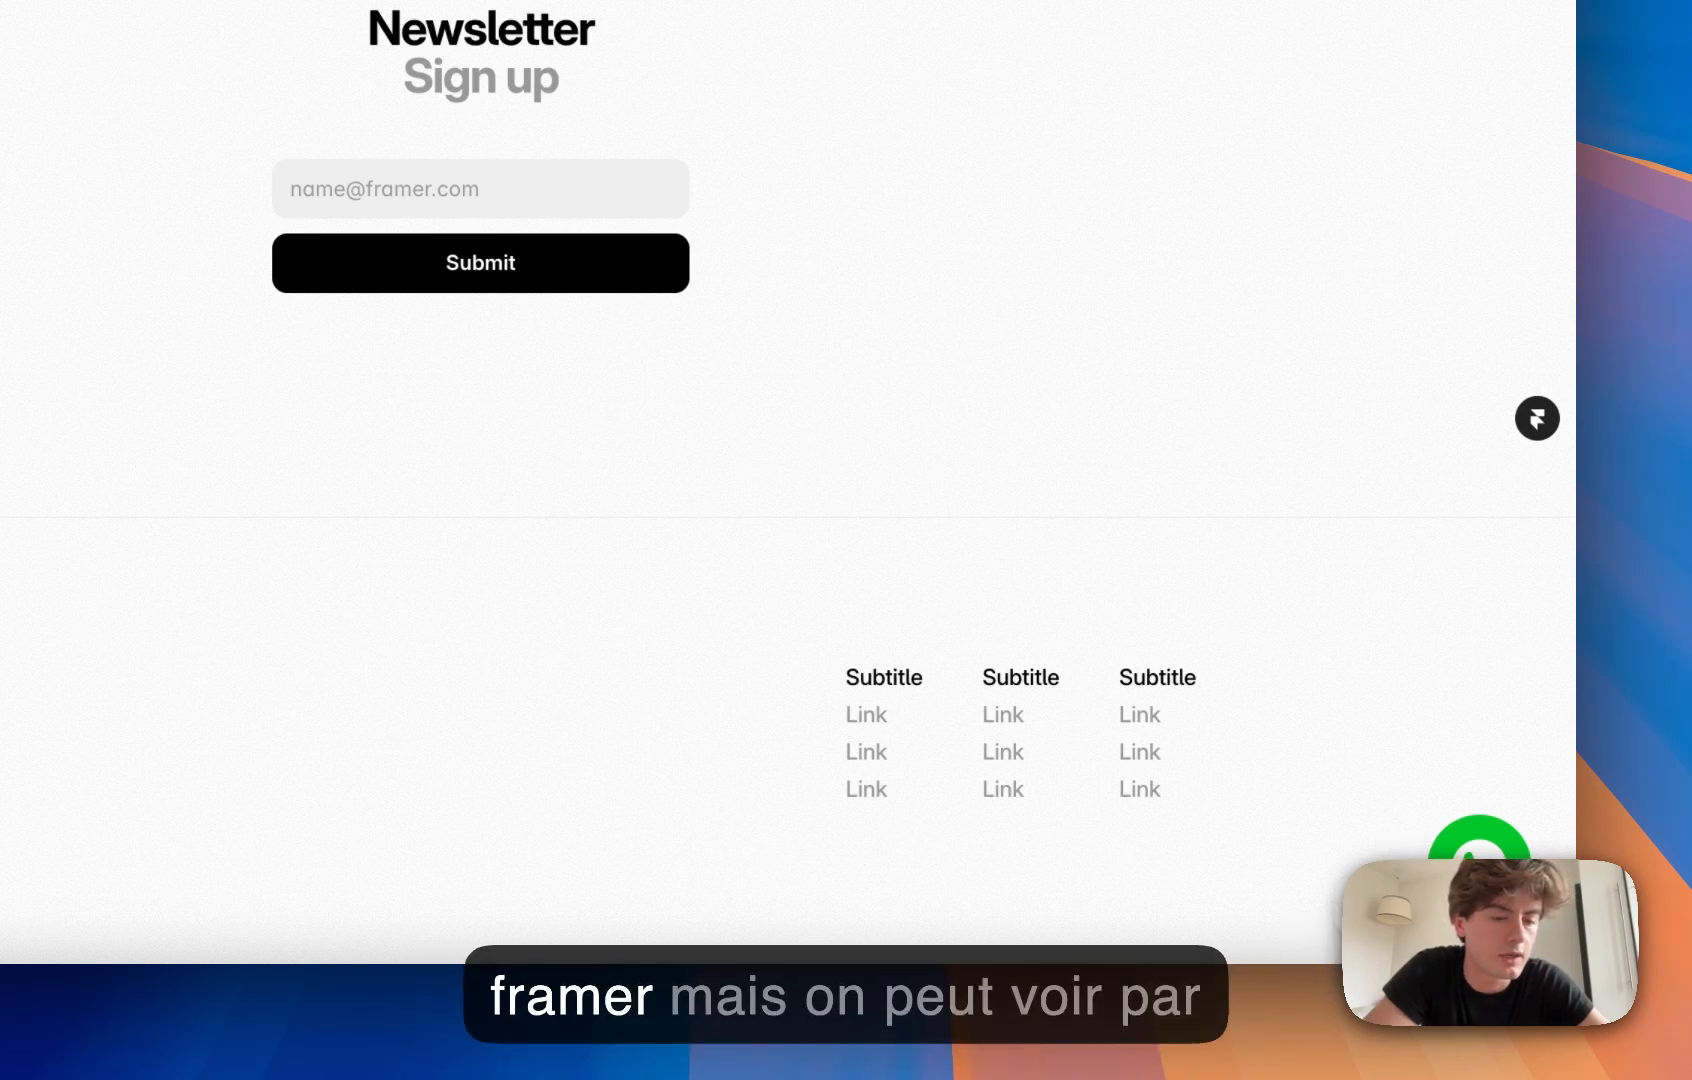
pyautogui.scroll(10, 1372, 856)
pyautogui.scroll(-10, 1372, 856)
pyautogui.rightClick(1372, 856)
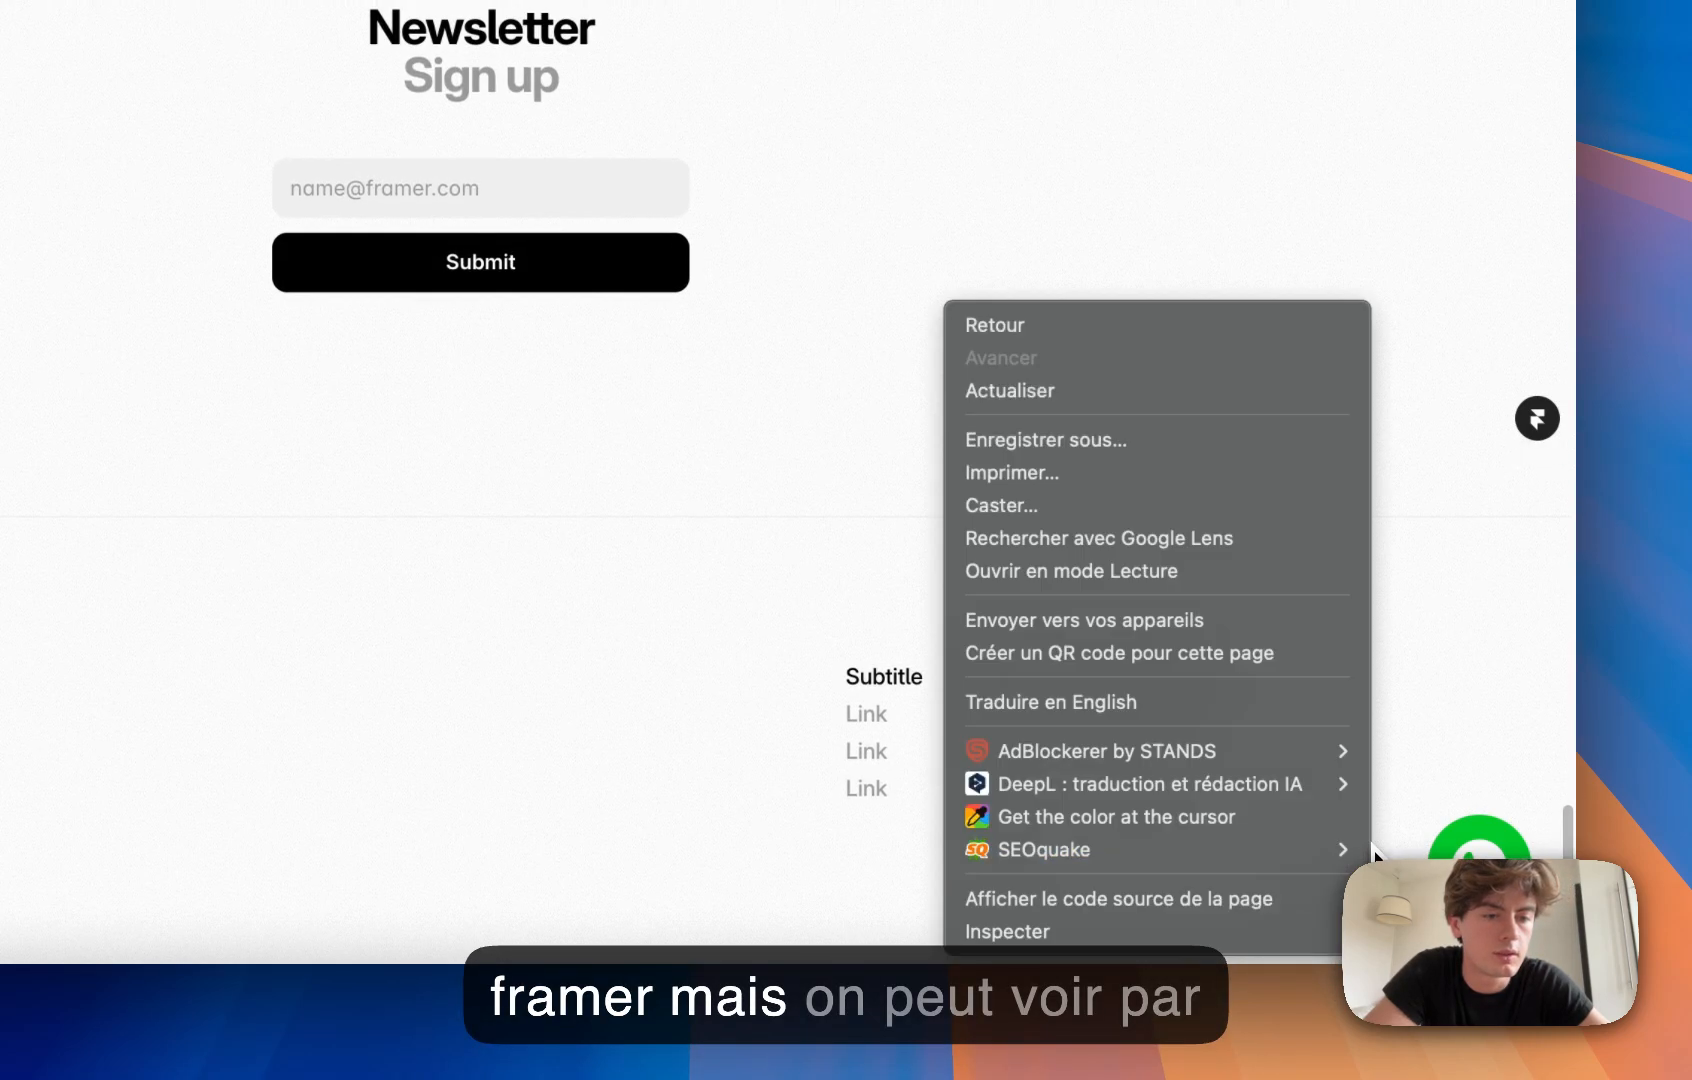
pyautogui.moveTo(1262, 858)
pyautogui.click(1064, 932)
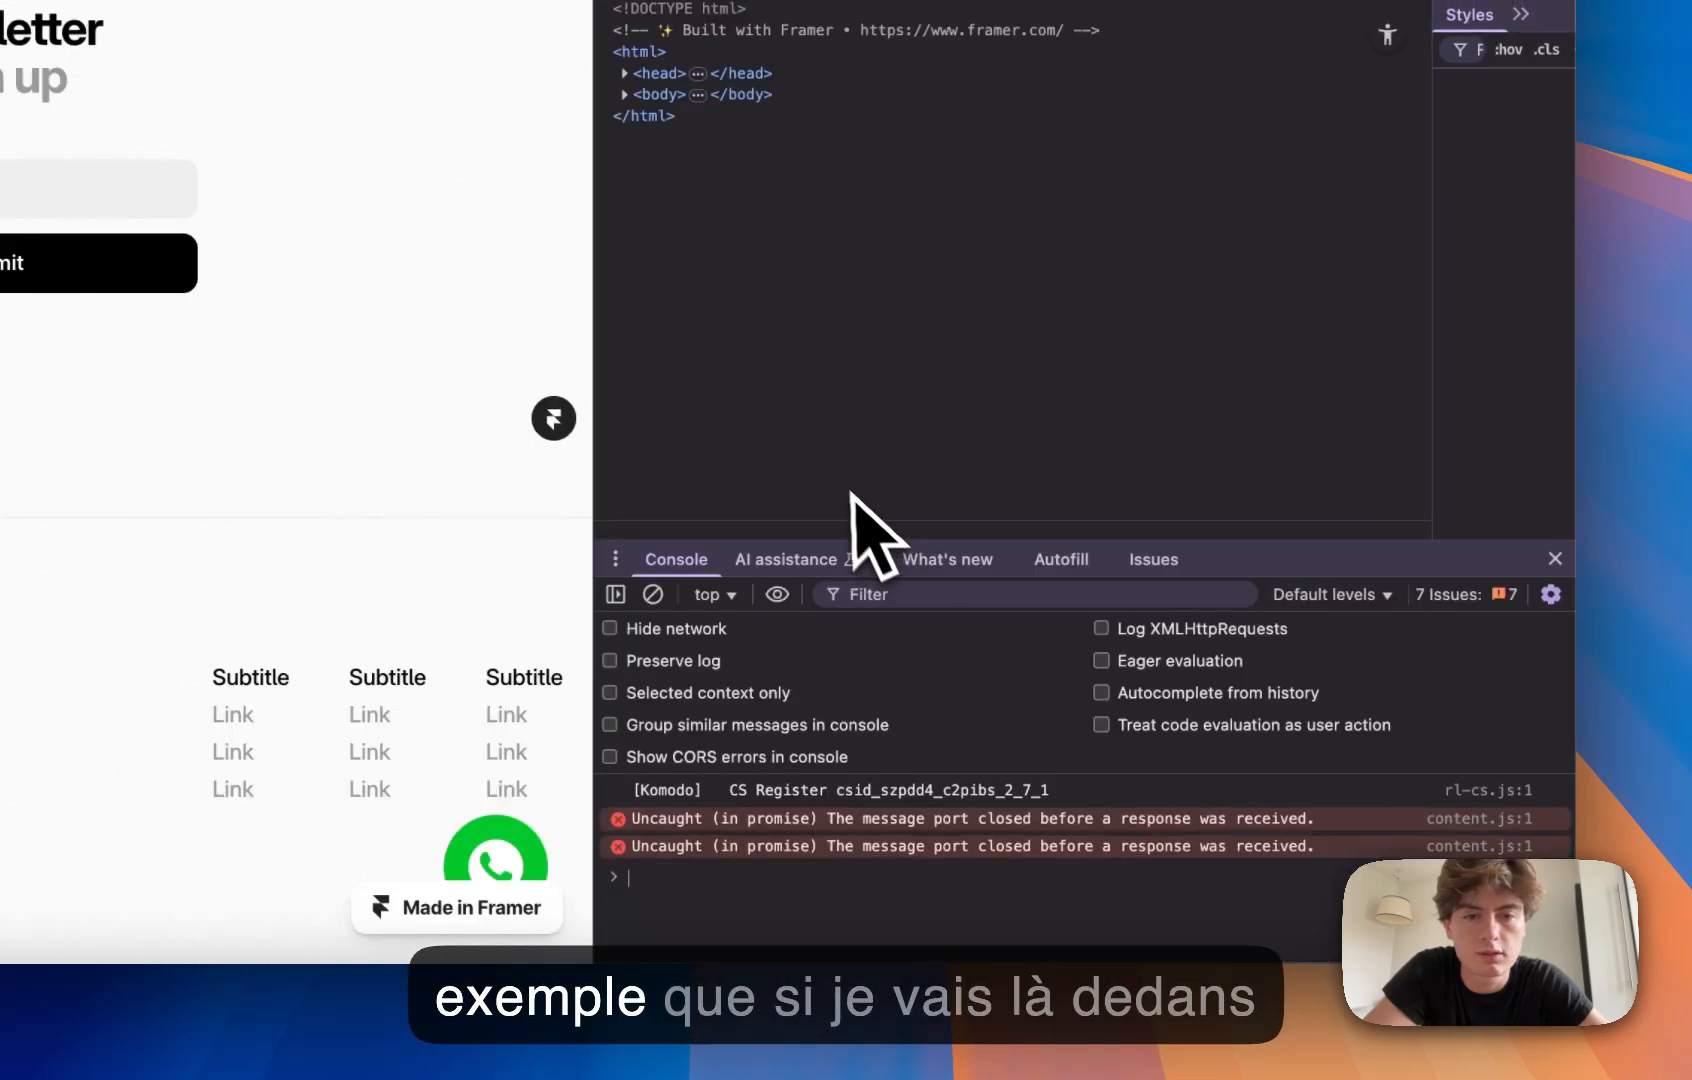
pyautogui.scroll(-2, 1025, 493)
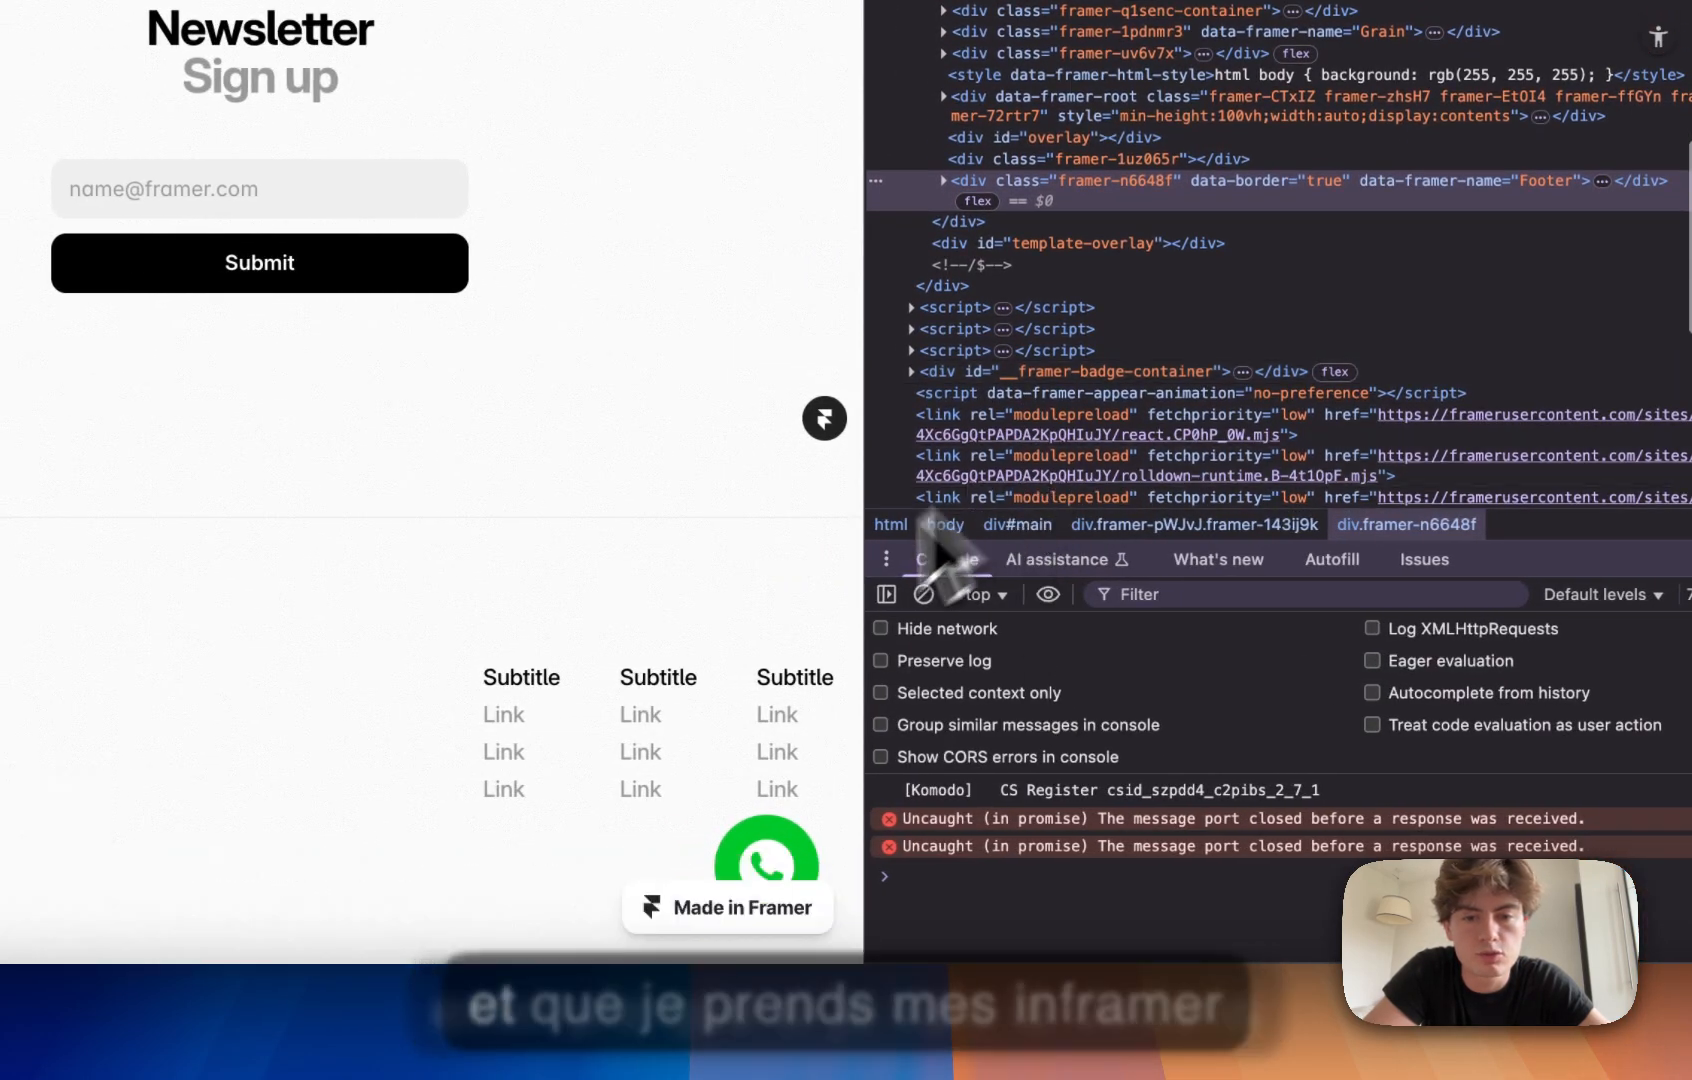
# Step: Inspect the Made in Framer badge on the live page, delete its link element from the HTML and close the developer tools
pyautogui.rightClick(758, 862)
pyautogui.click(838, 944)
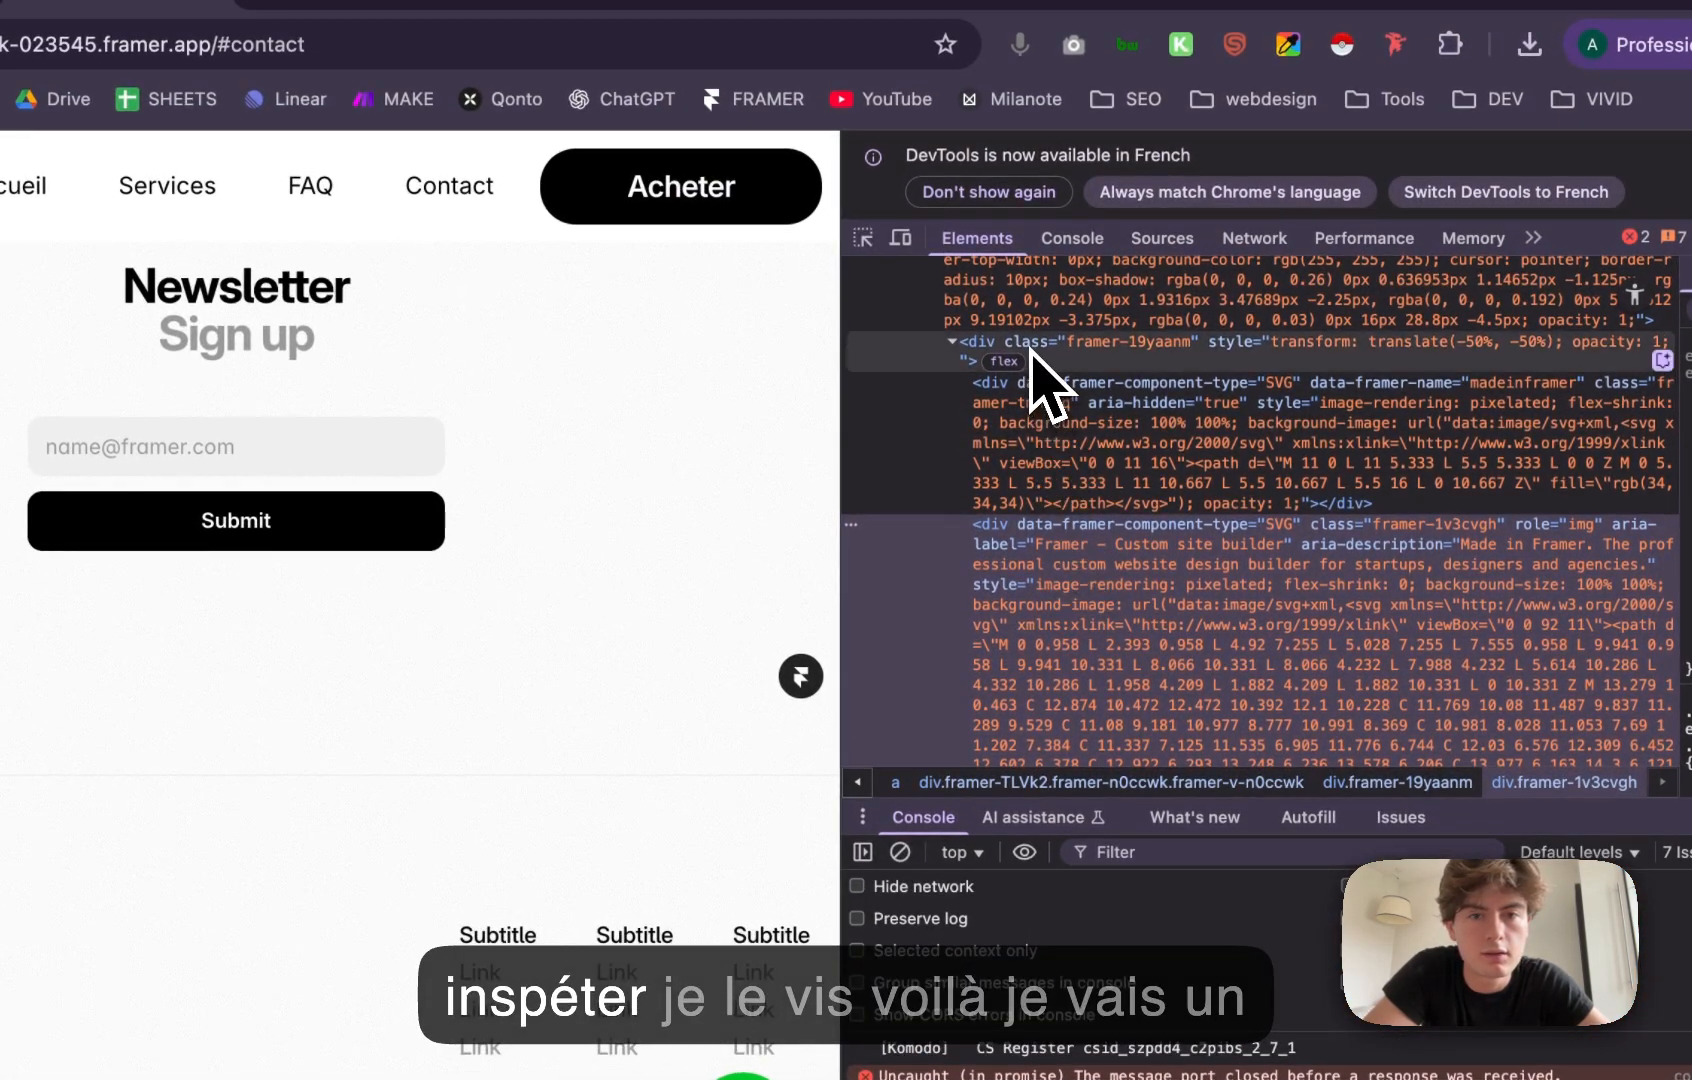
pyautogui.press('BackSpace')
pyautogui.press('BackSpace')
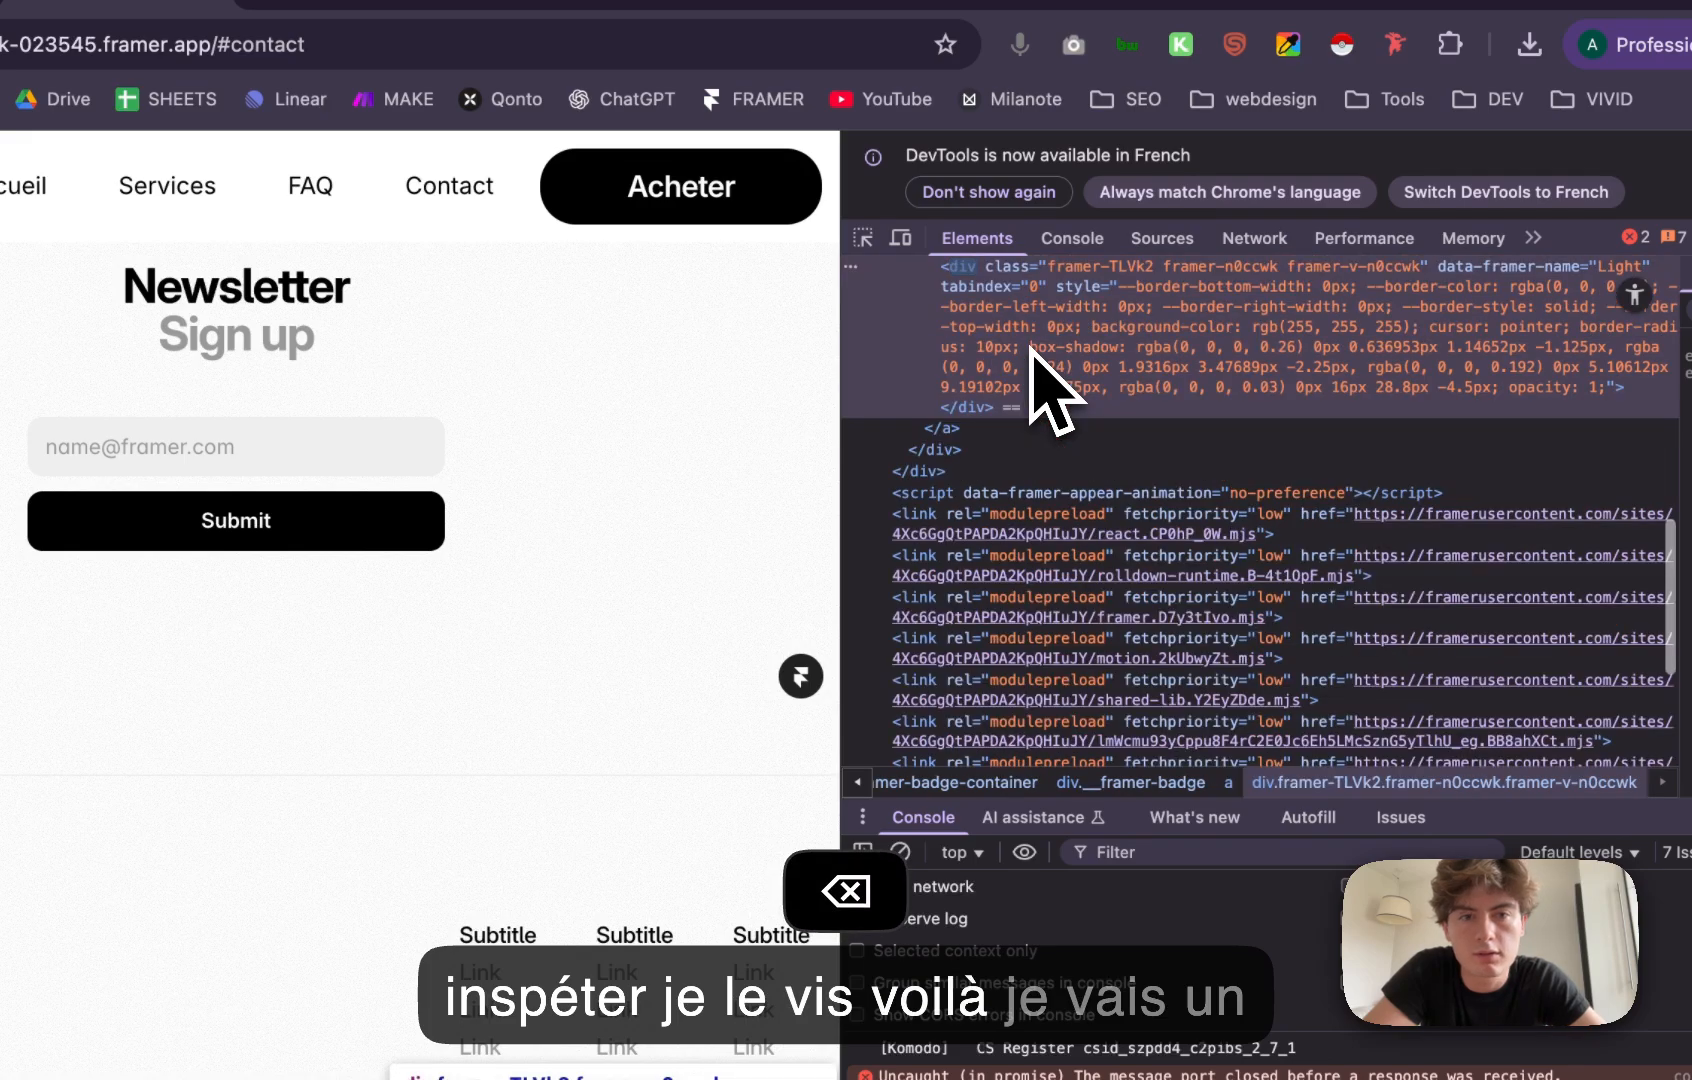
pyautogui.scroll(3, 1069, 404)
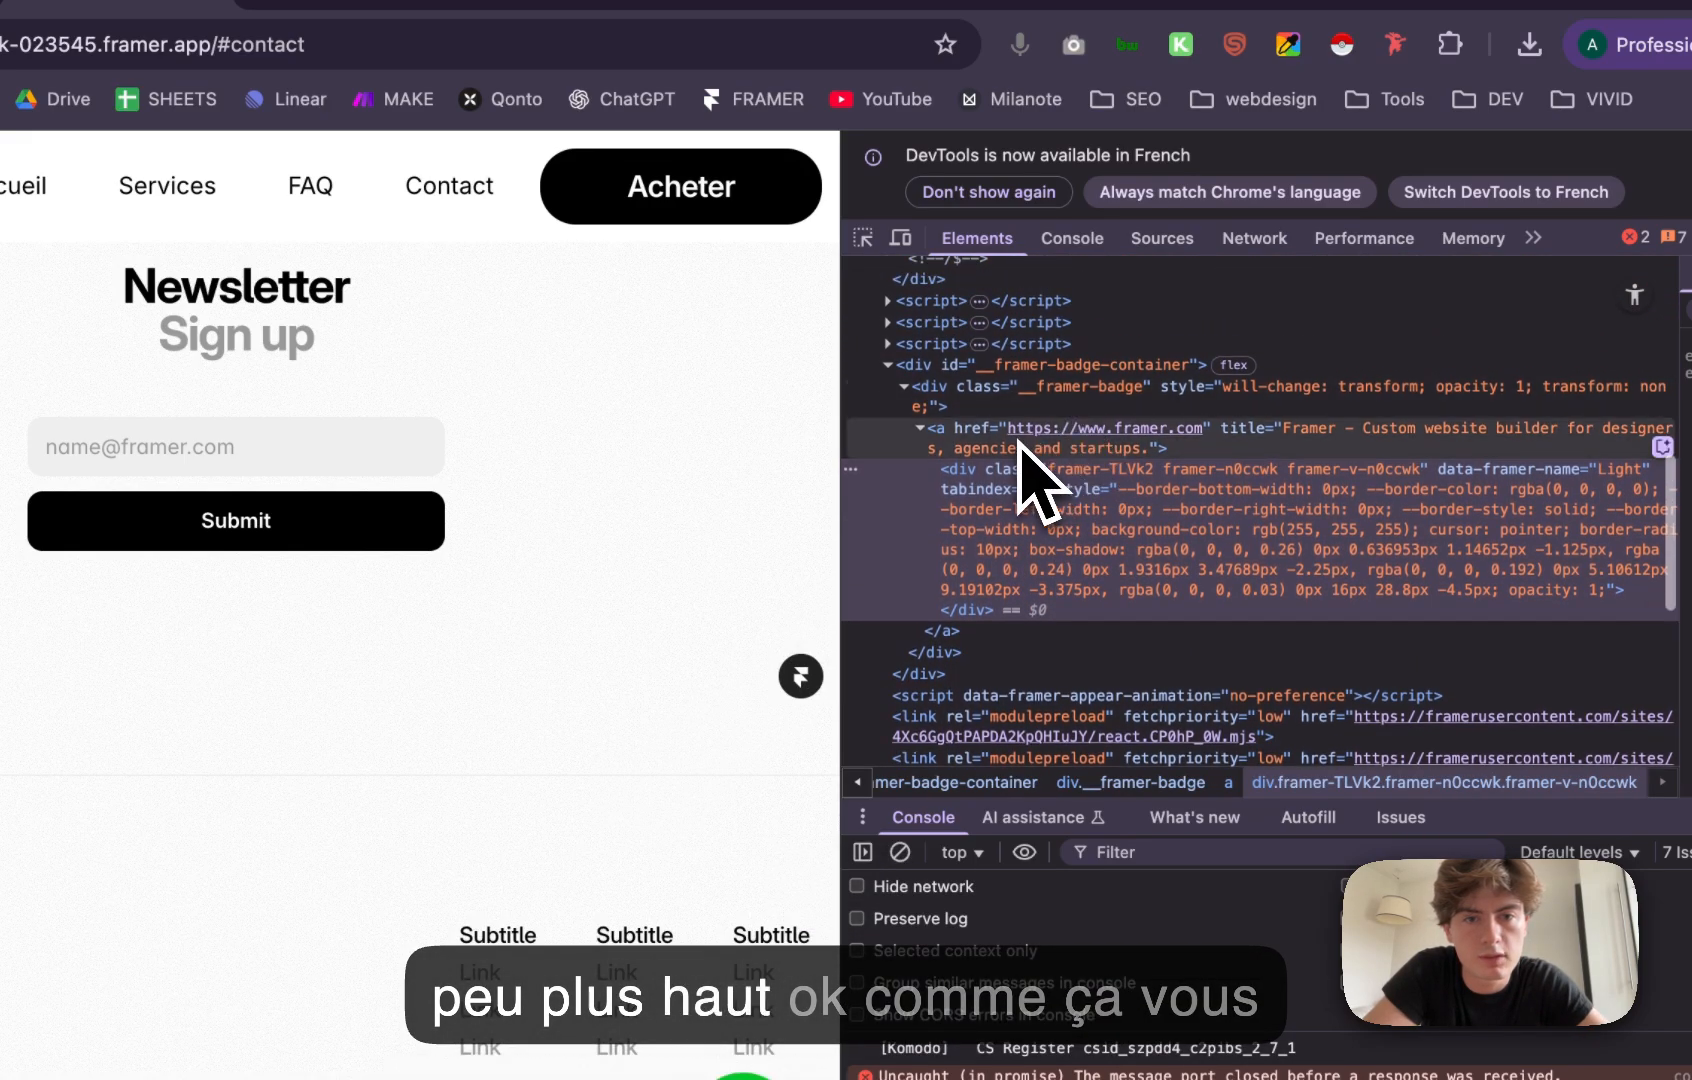
pyautogui.click(1016, 445)
pyautogui.press('BackSpace')
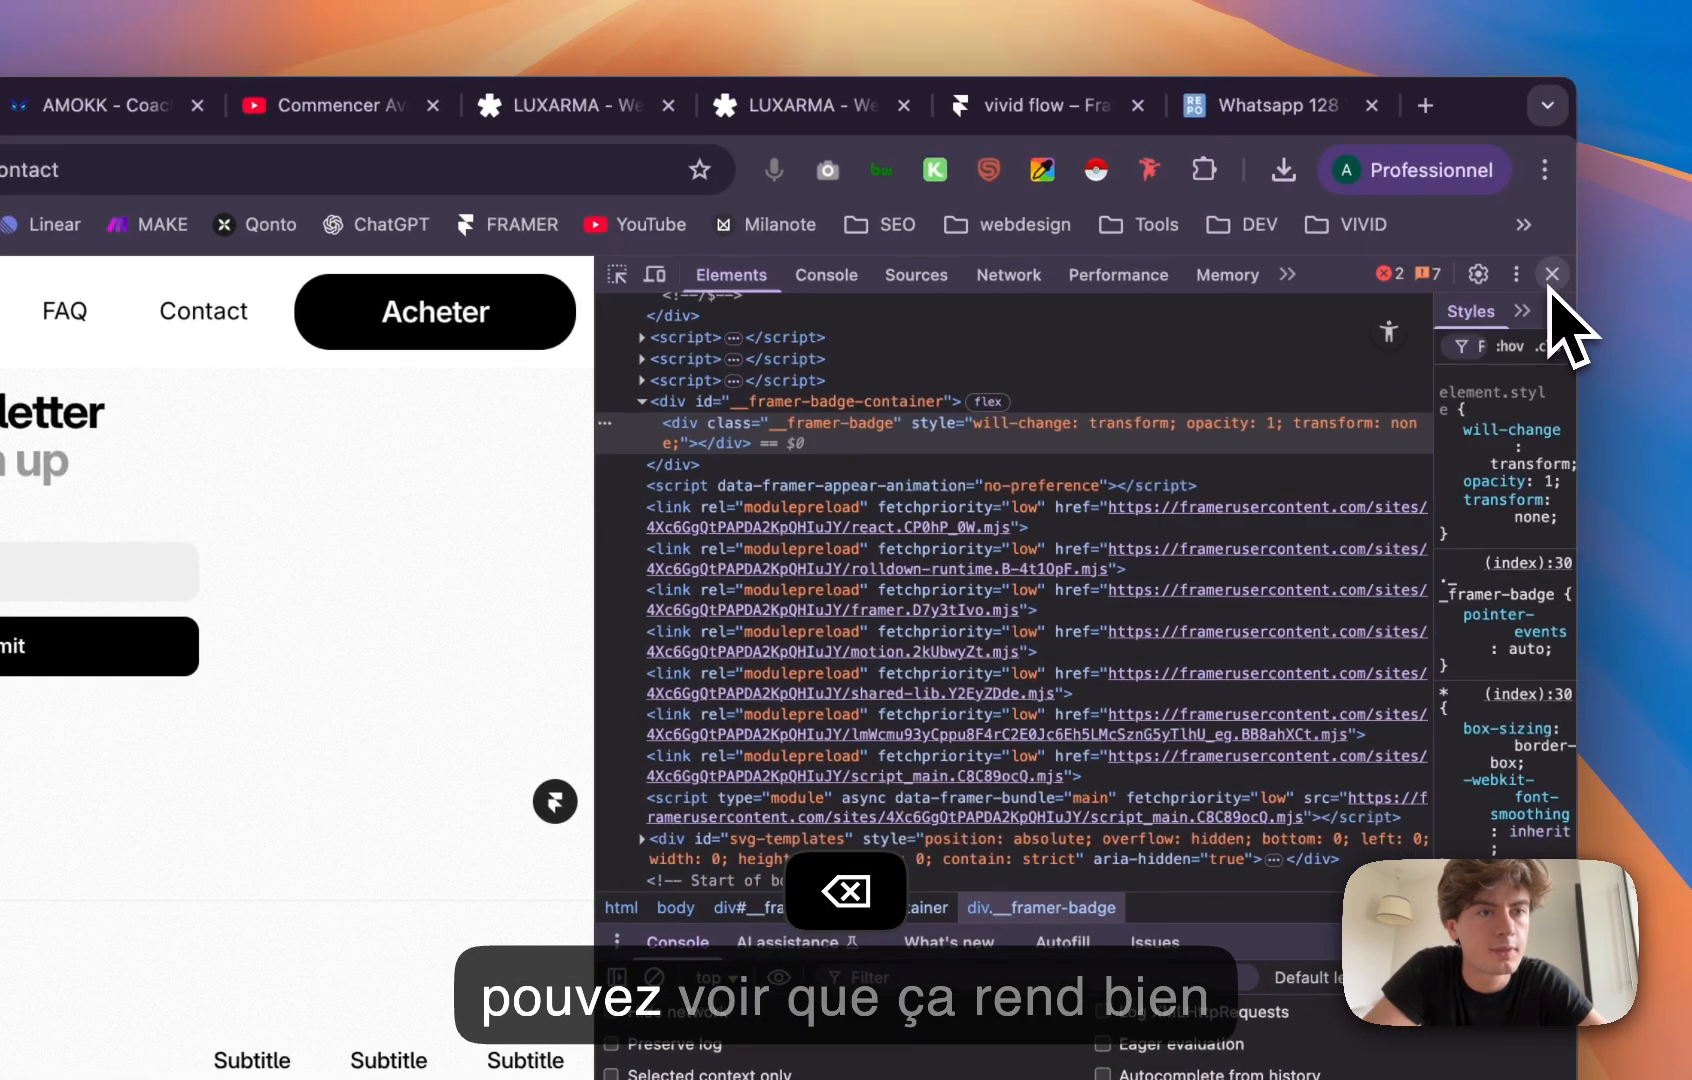
pyautogui.click(1553, 276)
# Step: Look over the live page's hero, feature, pricing and statistics sections without the badge
pyautogui.scroll(15, 1150, 840)
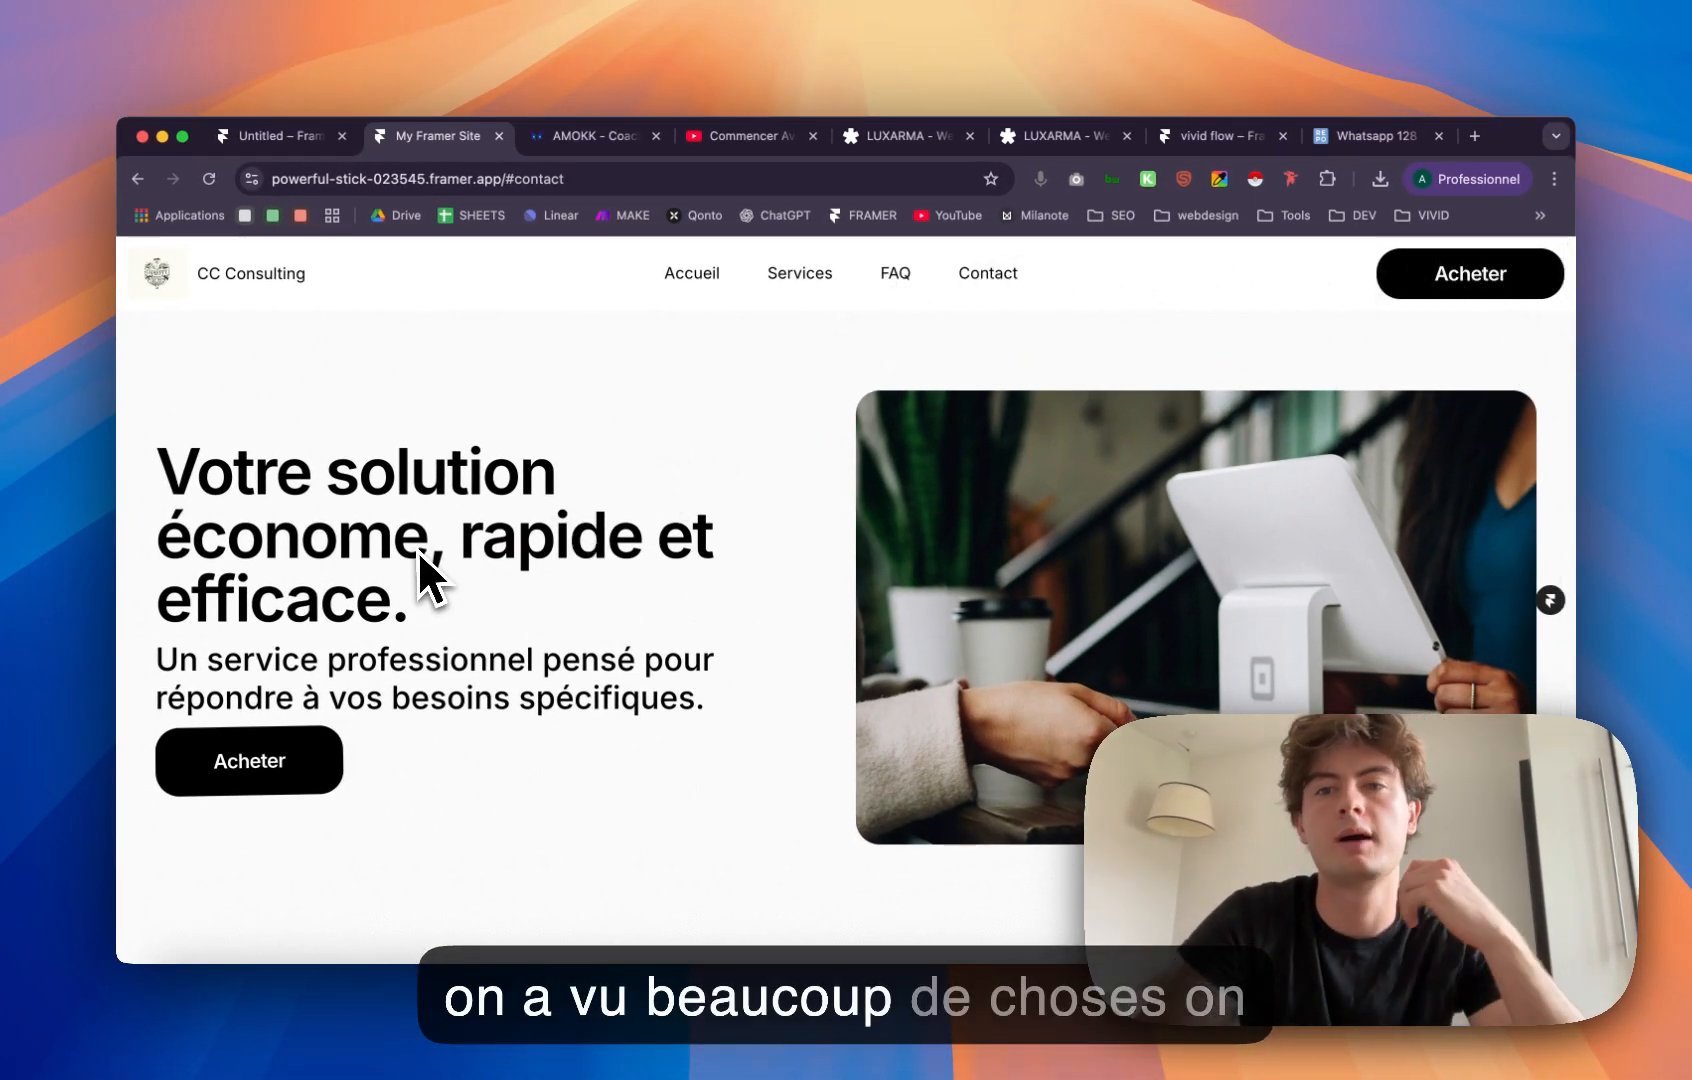
pyautogui.scroll(-15, 415, 550)
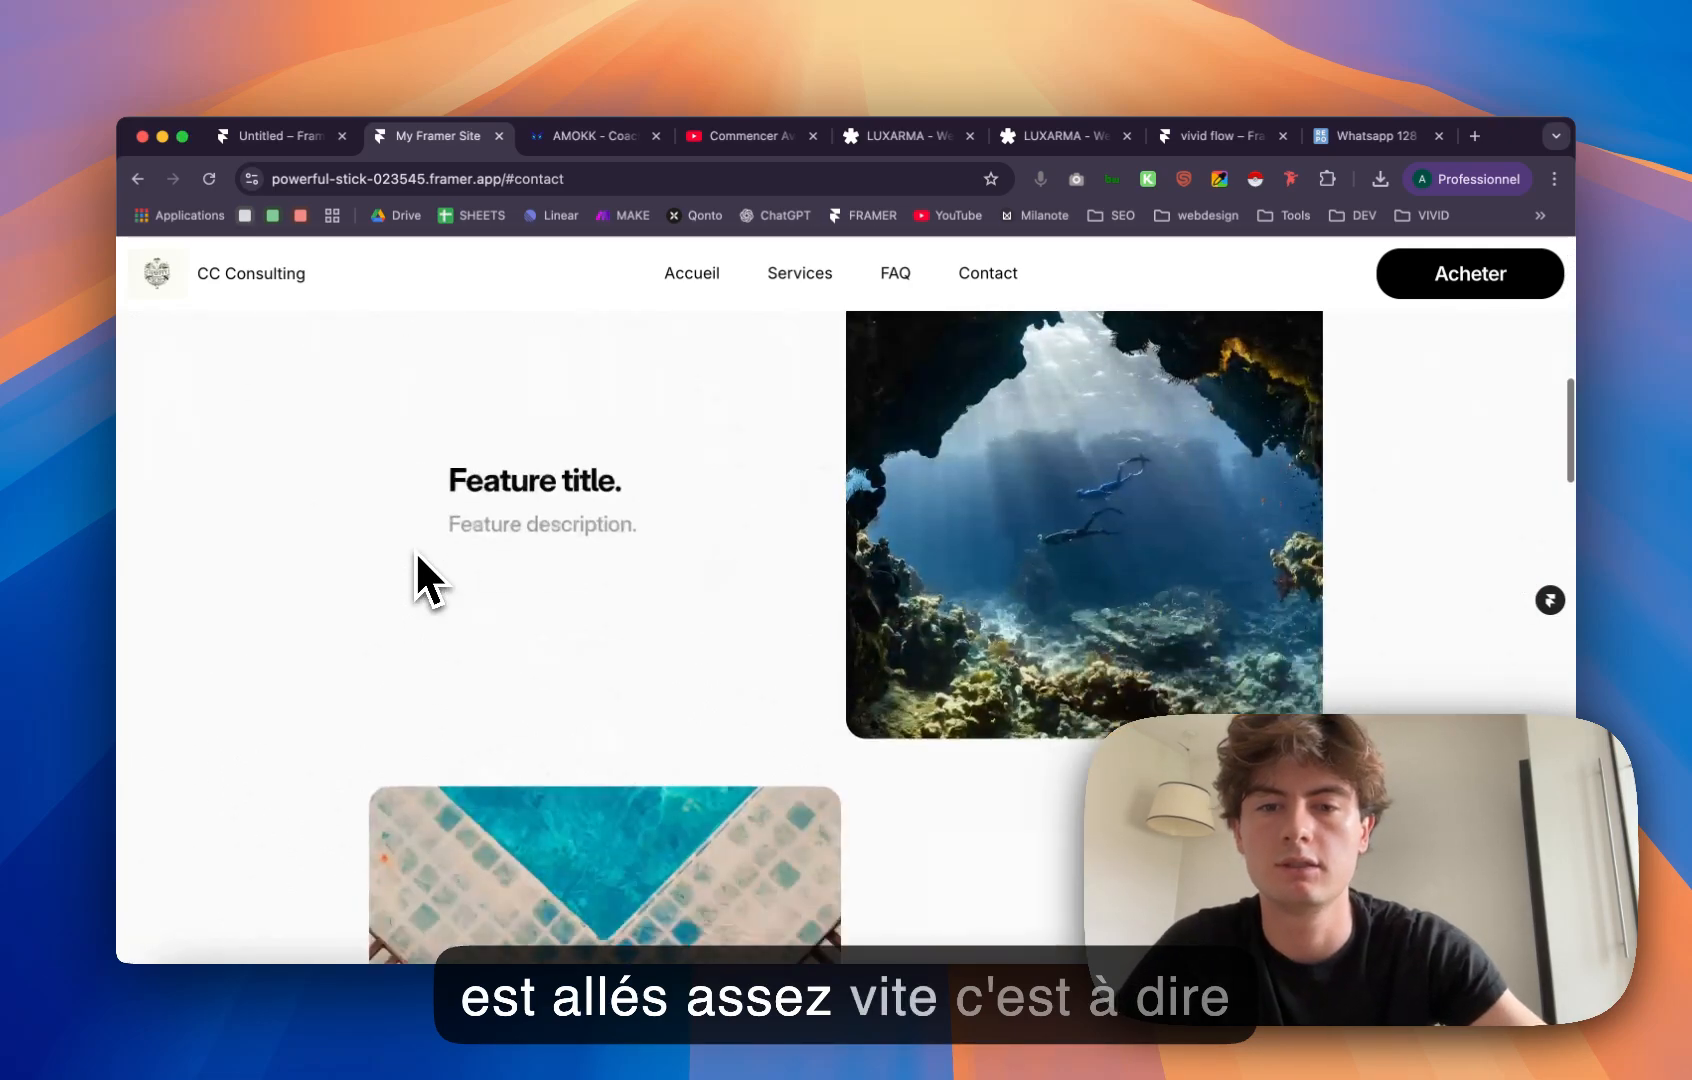
pyautogui.scroll(-8, 600, 630)
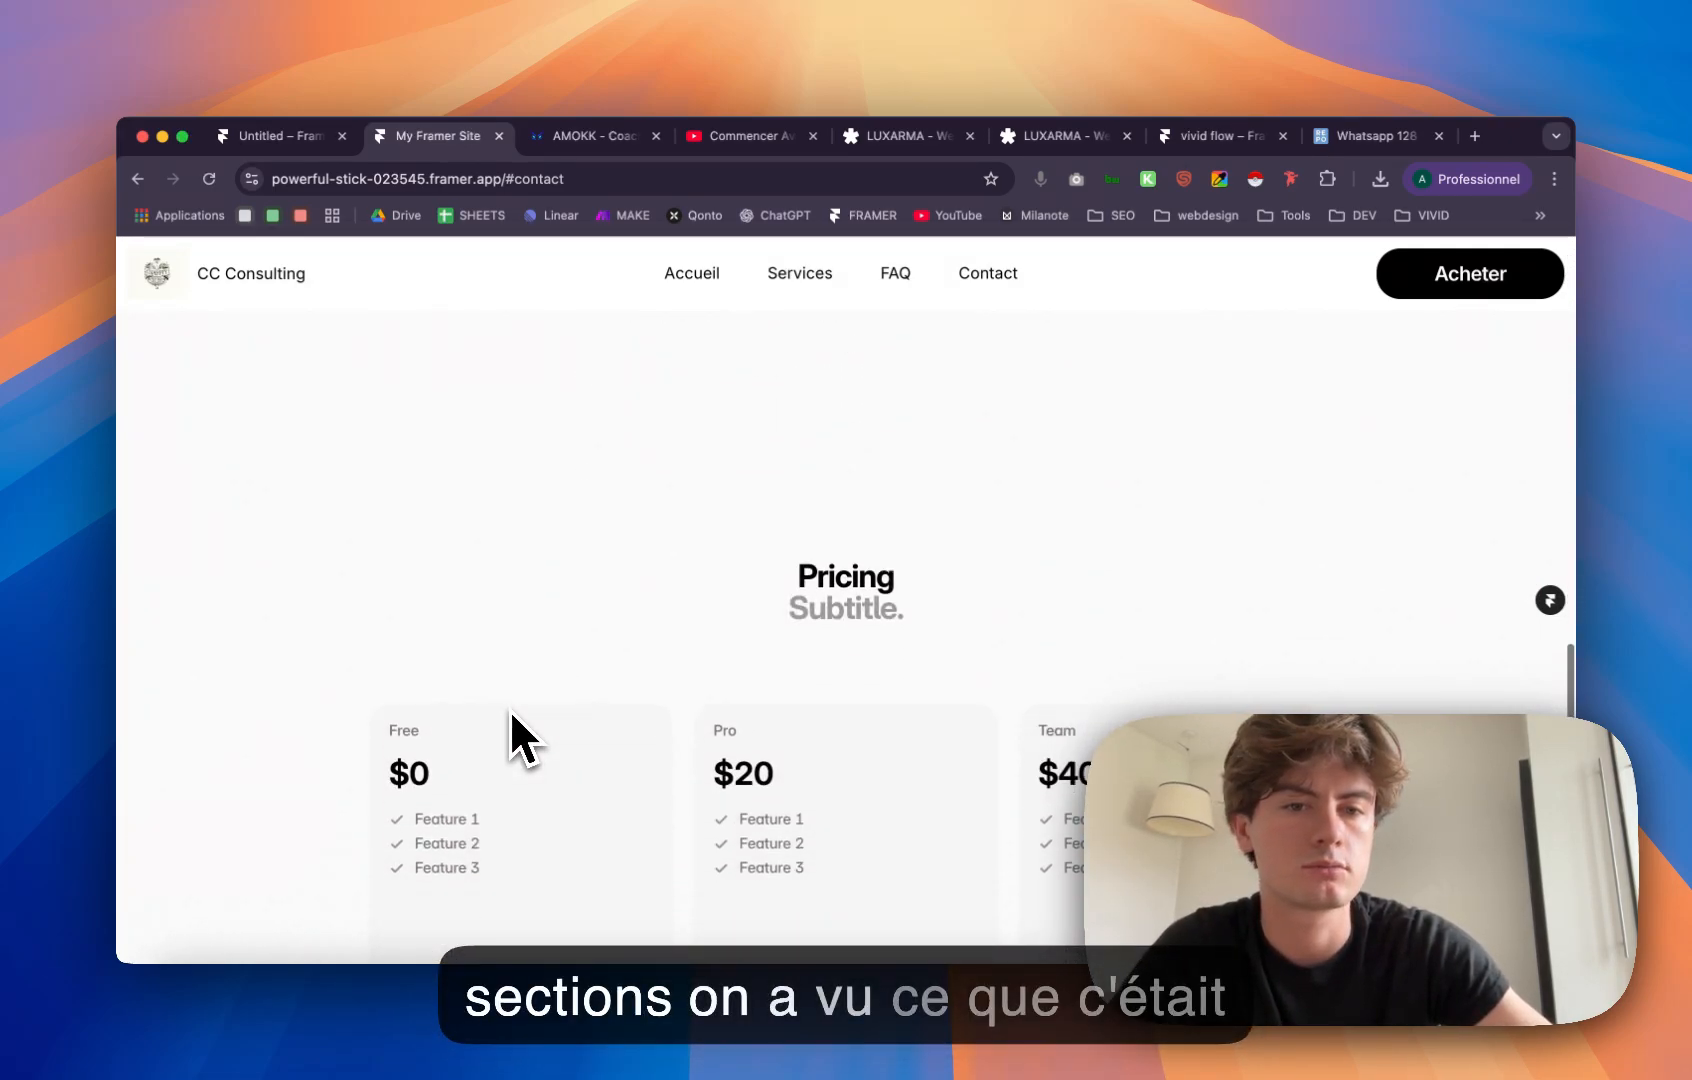
pyautogui.scroll(5, 848, 458)
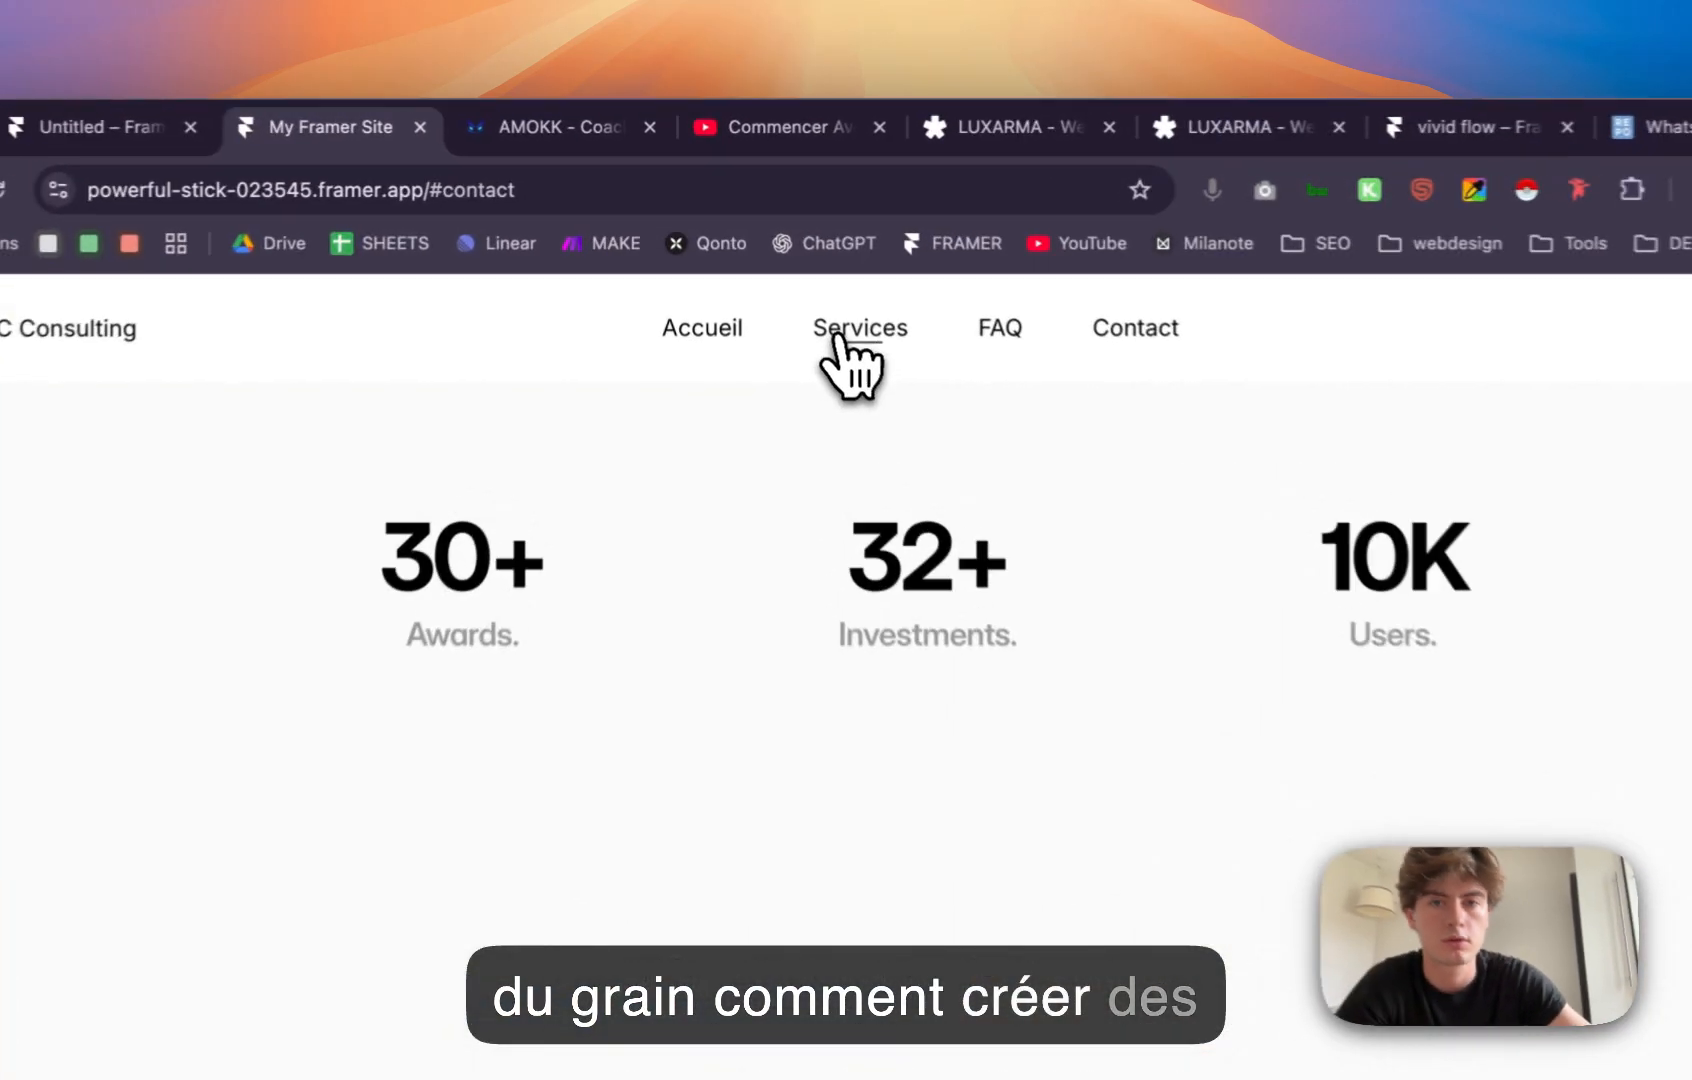
# Step: Test the navigation bar's Services, FAQ, Contact and Accueil links, ending at the hero section
pyautogui.click(797, 278)
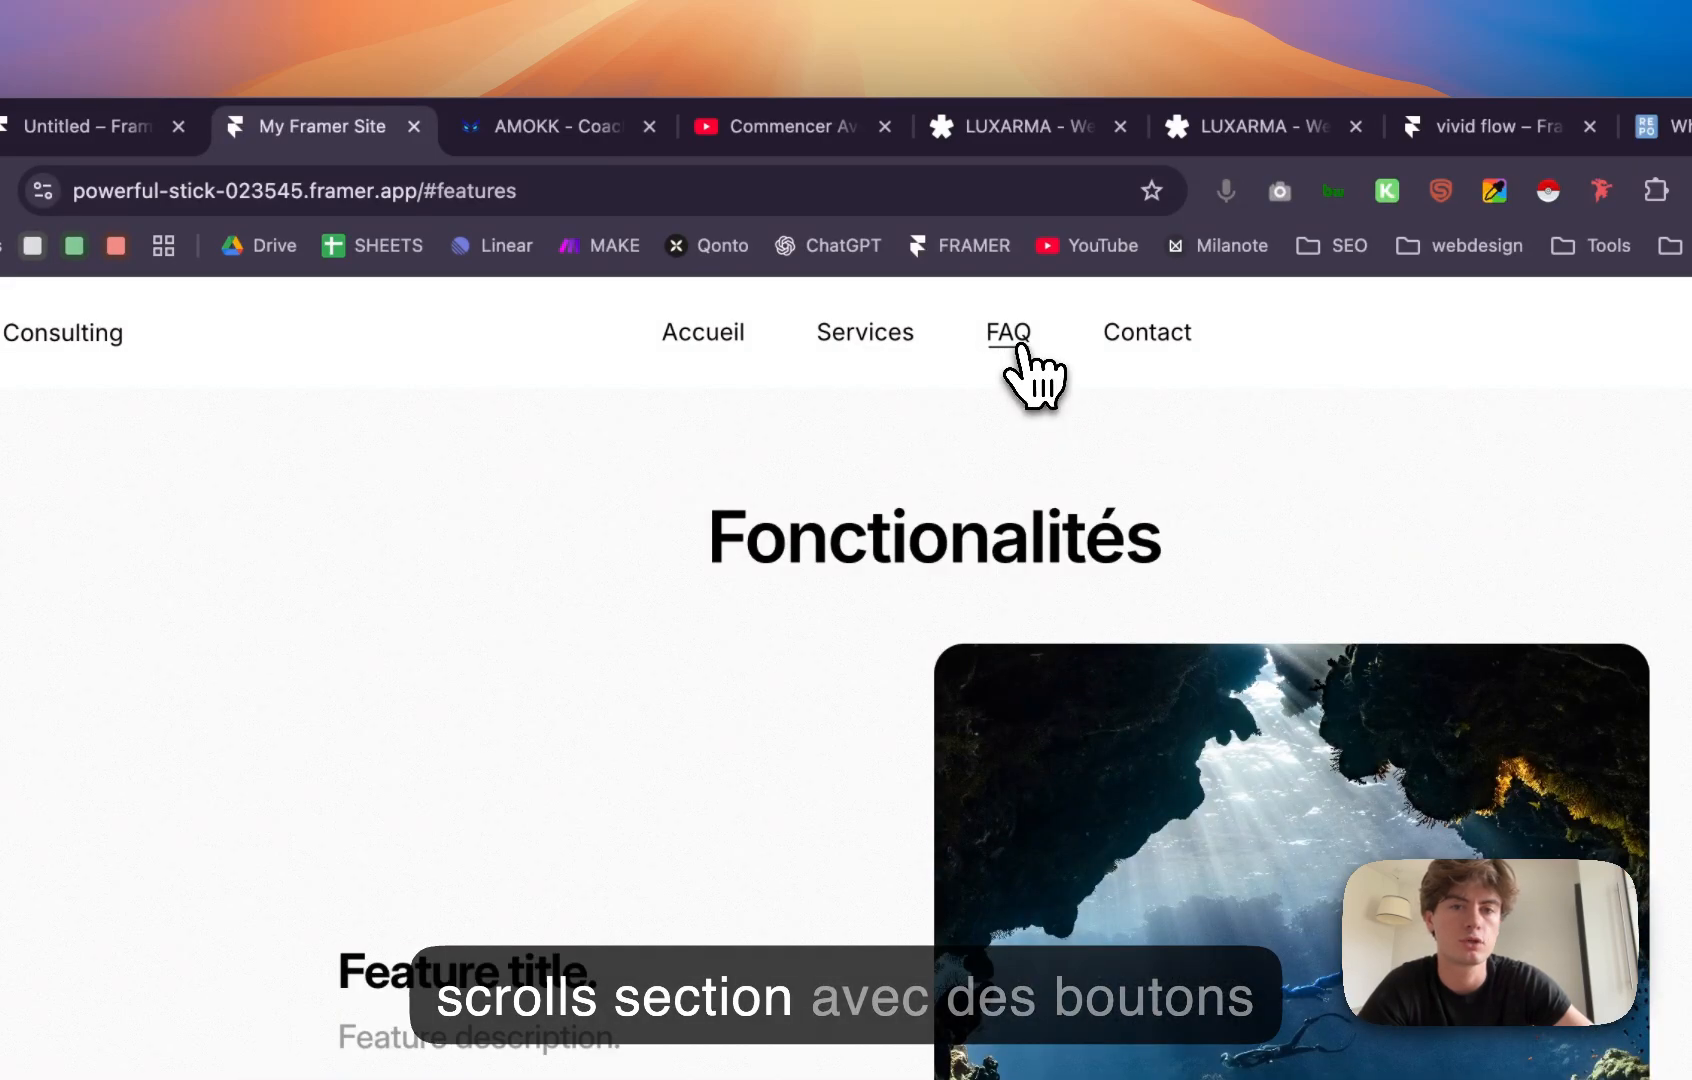
pyautogui.click(895, 276)
pyautogui.click(1145, 342)
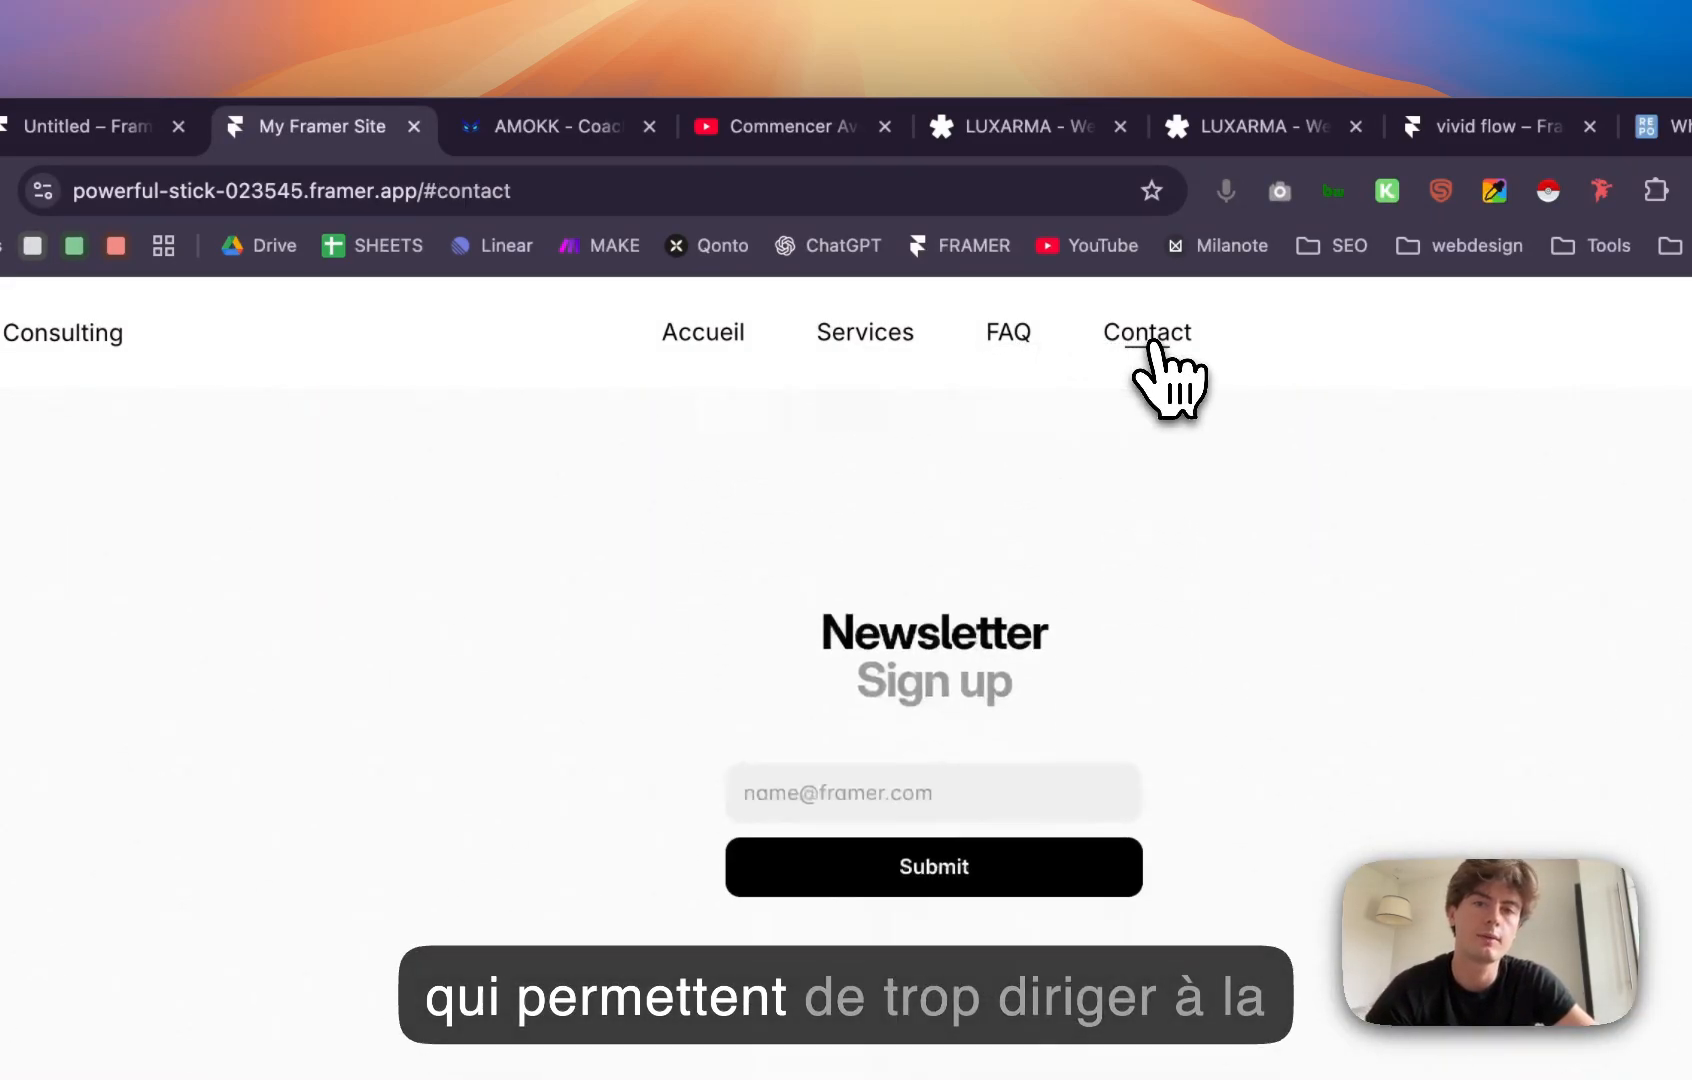
pyautogui.click(995, 338)
pyautogui.click(898, 345)
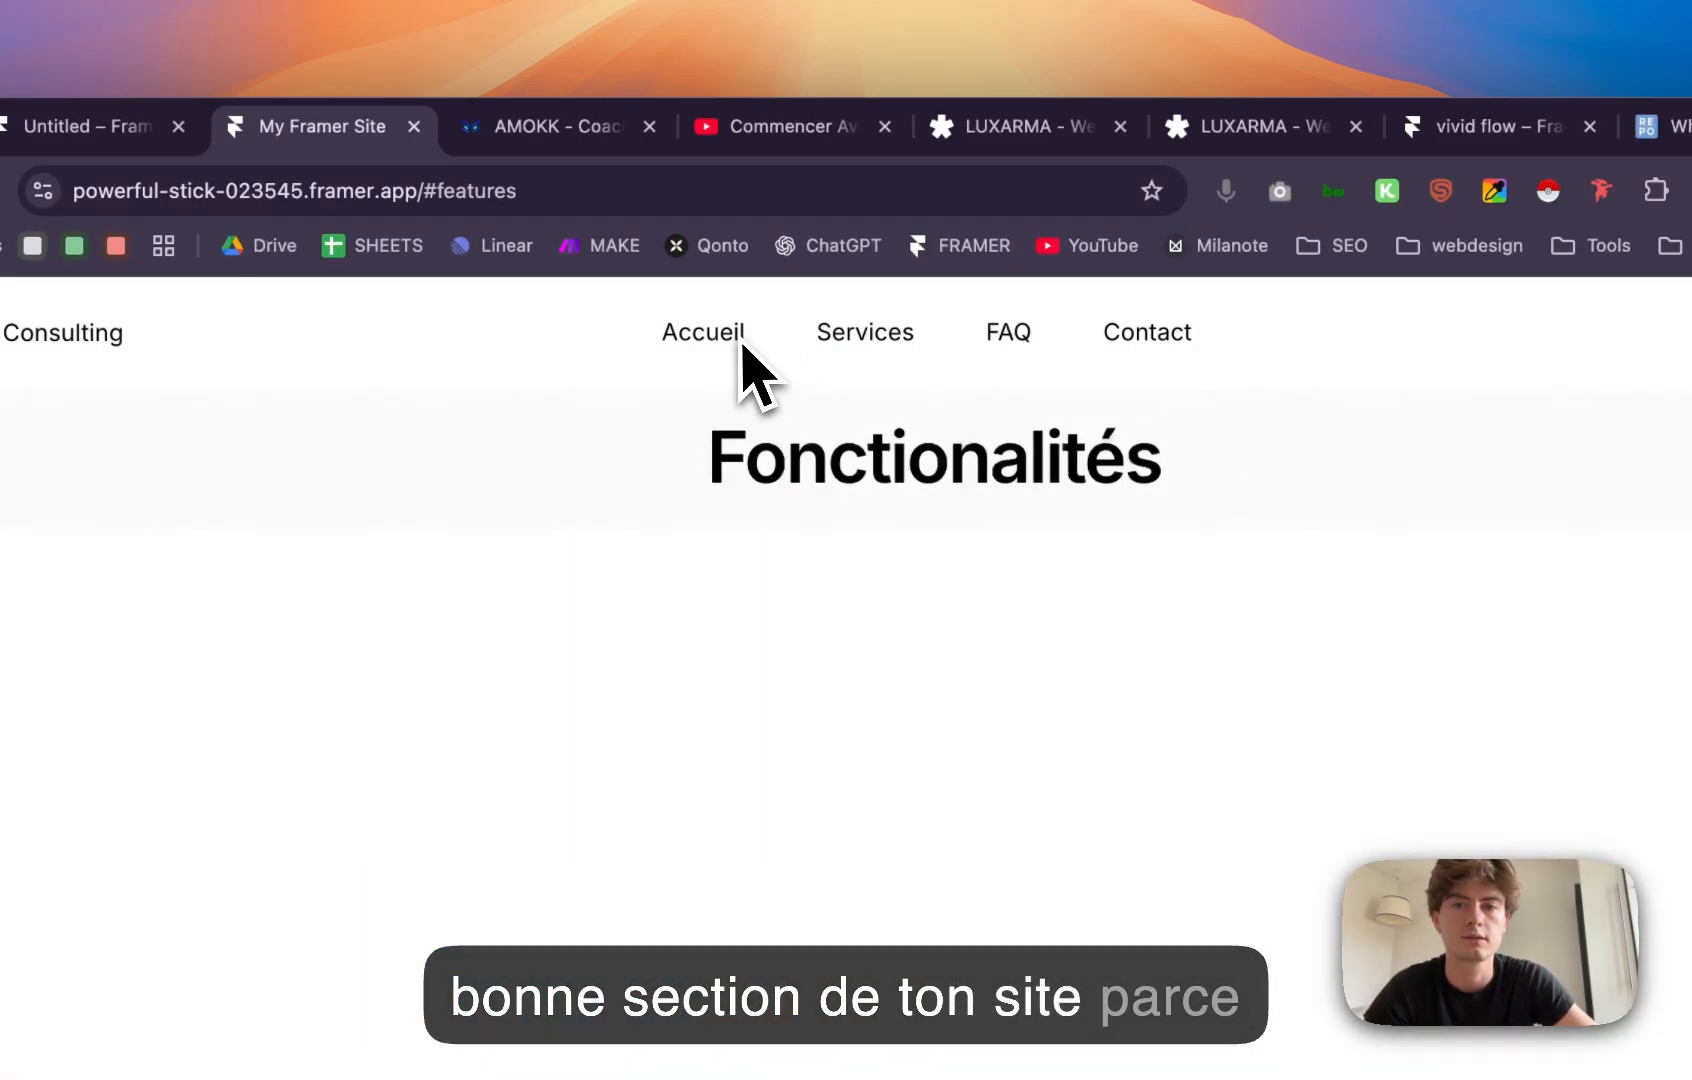
pyautogui.moveTo(744, 345); pyautogui.dragTo(750, 447)
pyautogui.click(697, 350)
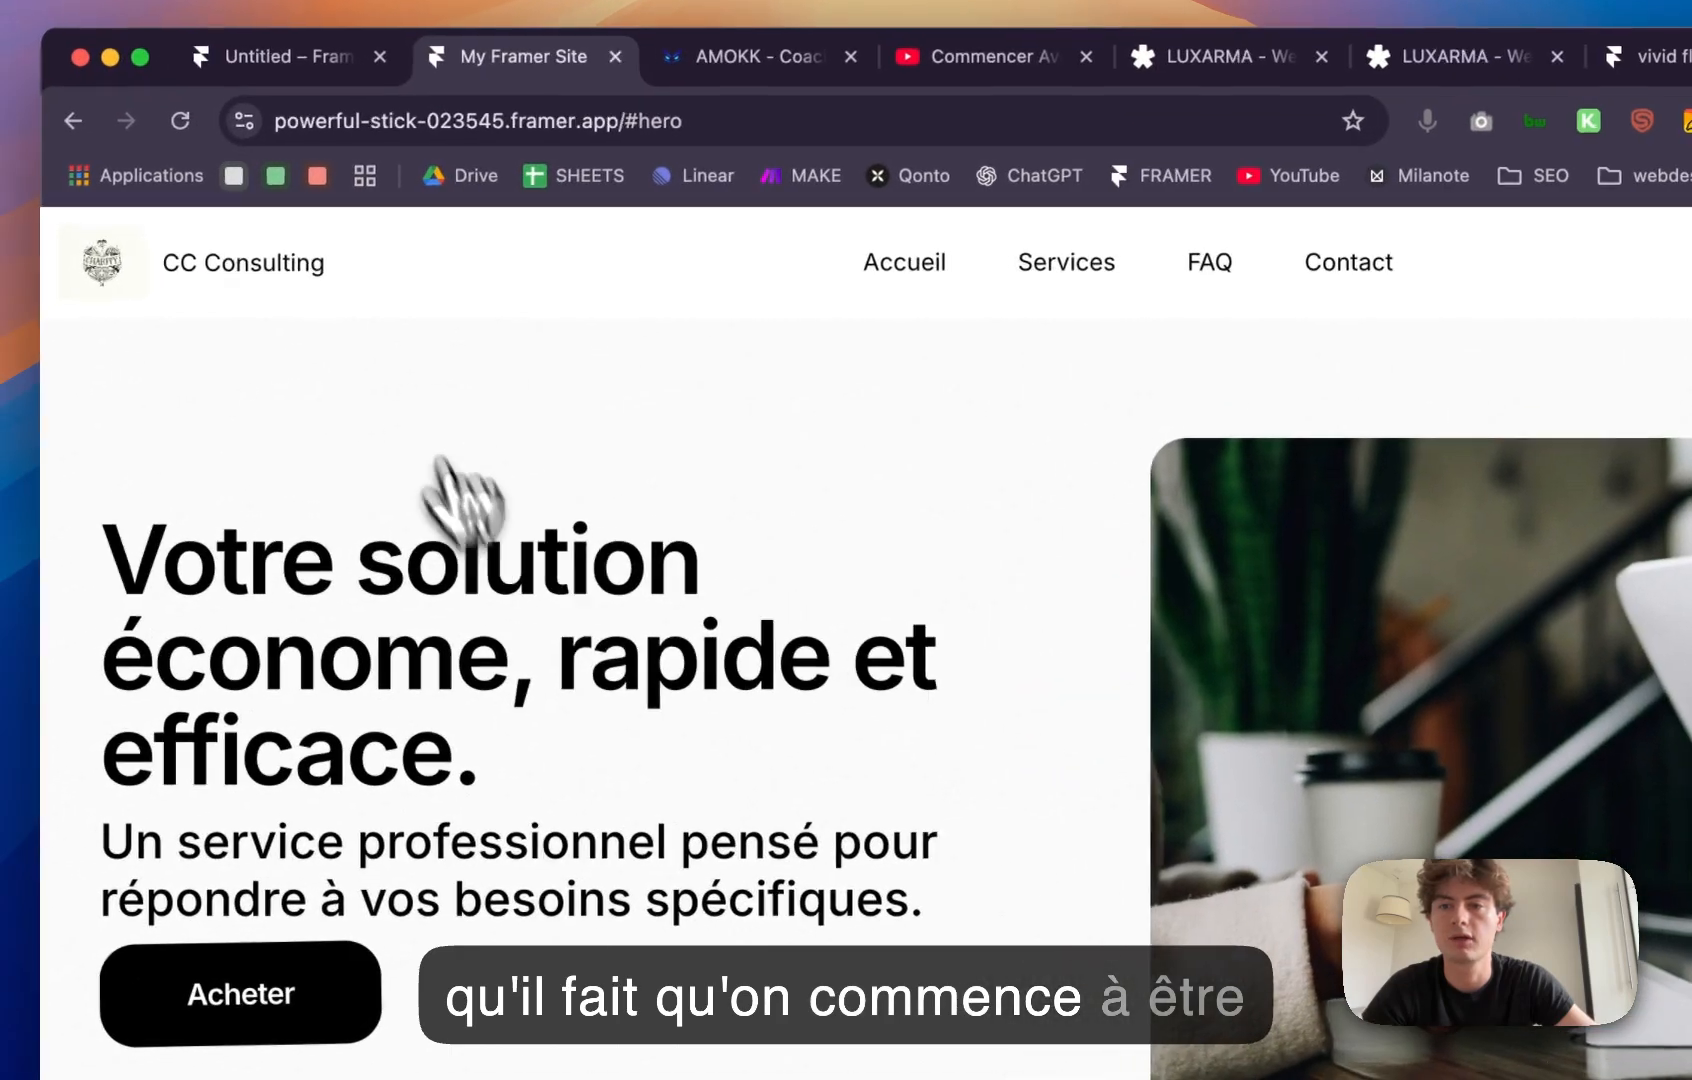
# Step: Review the live page from the hero text to the footer, including the feature, pricing and testimonial sections
pyautogui.scroll(-10, 345, 750)
pyautogui.scroll(-5, 547, 648)
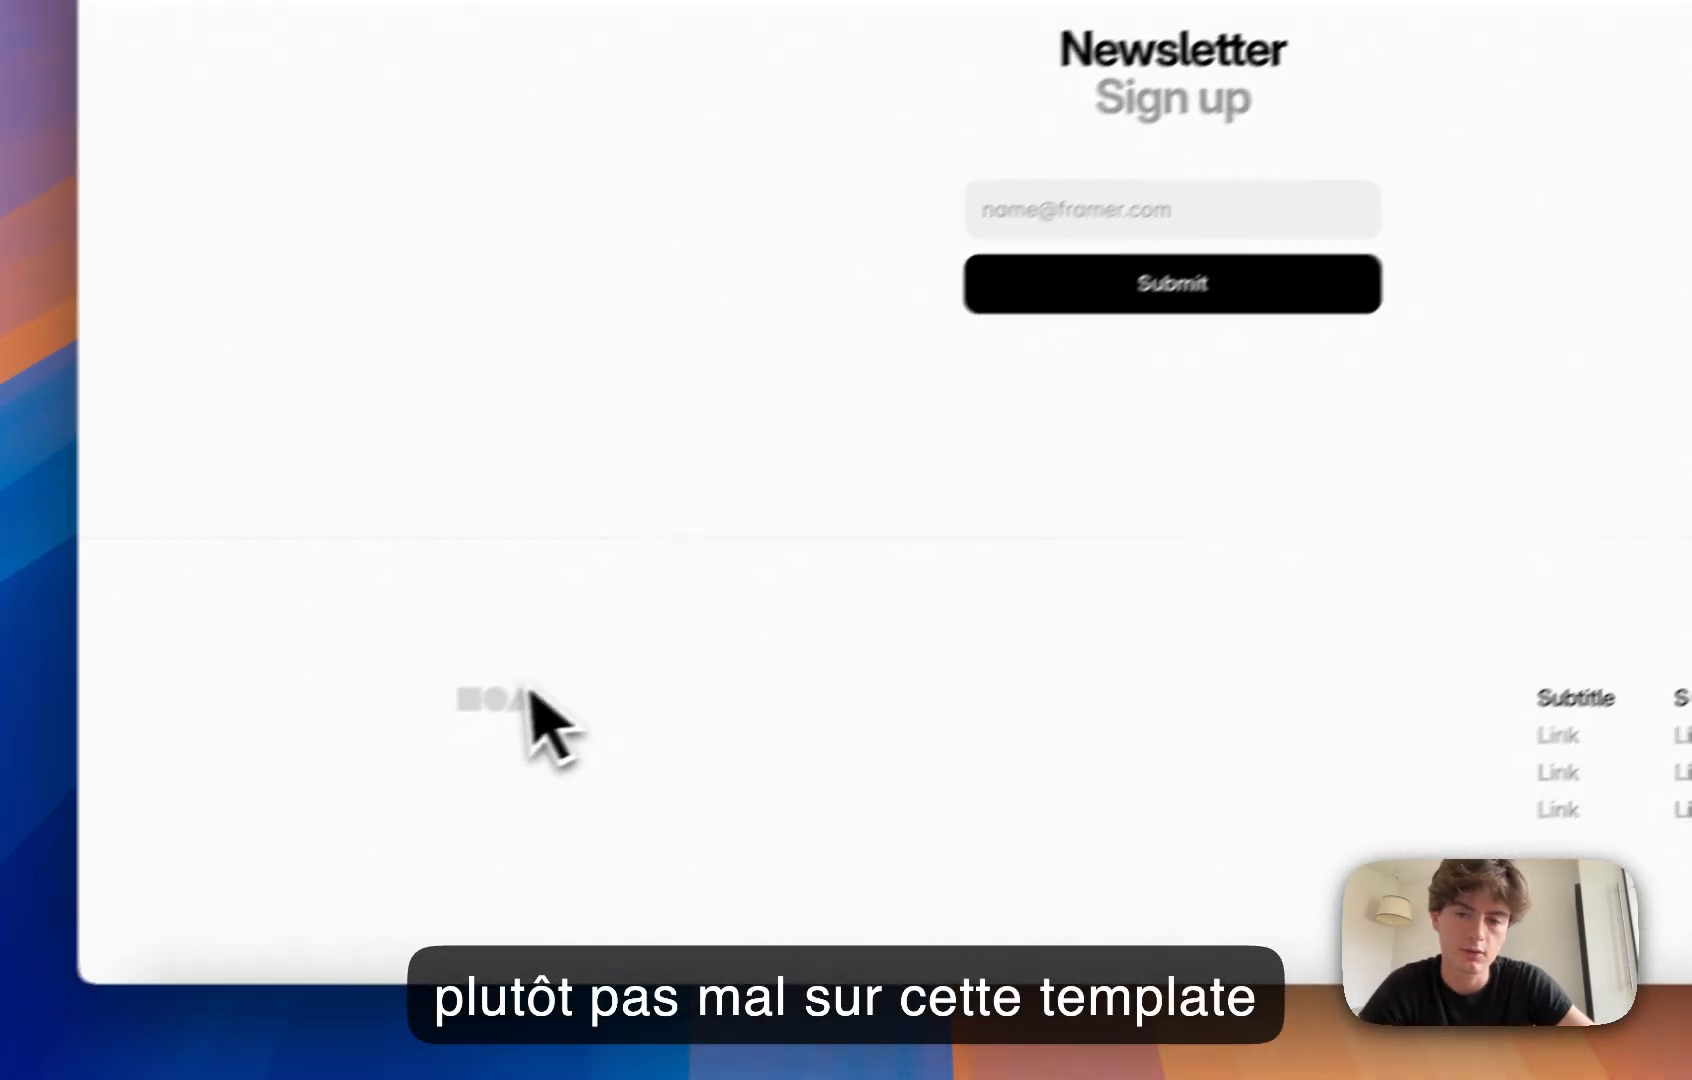
pyautogui.scroll(10, 745, 680)
pyautogui.scroll(15, 745, 680)
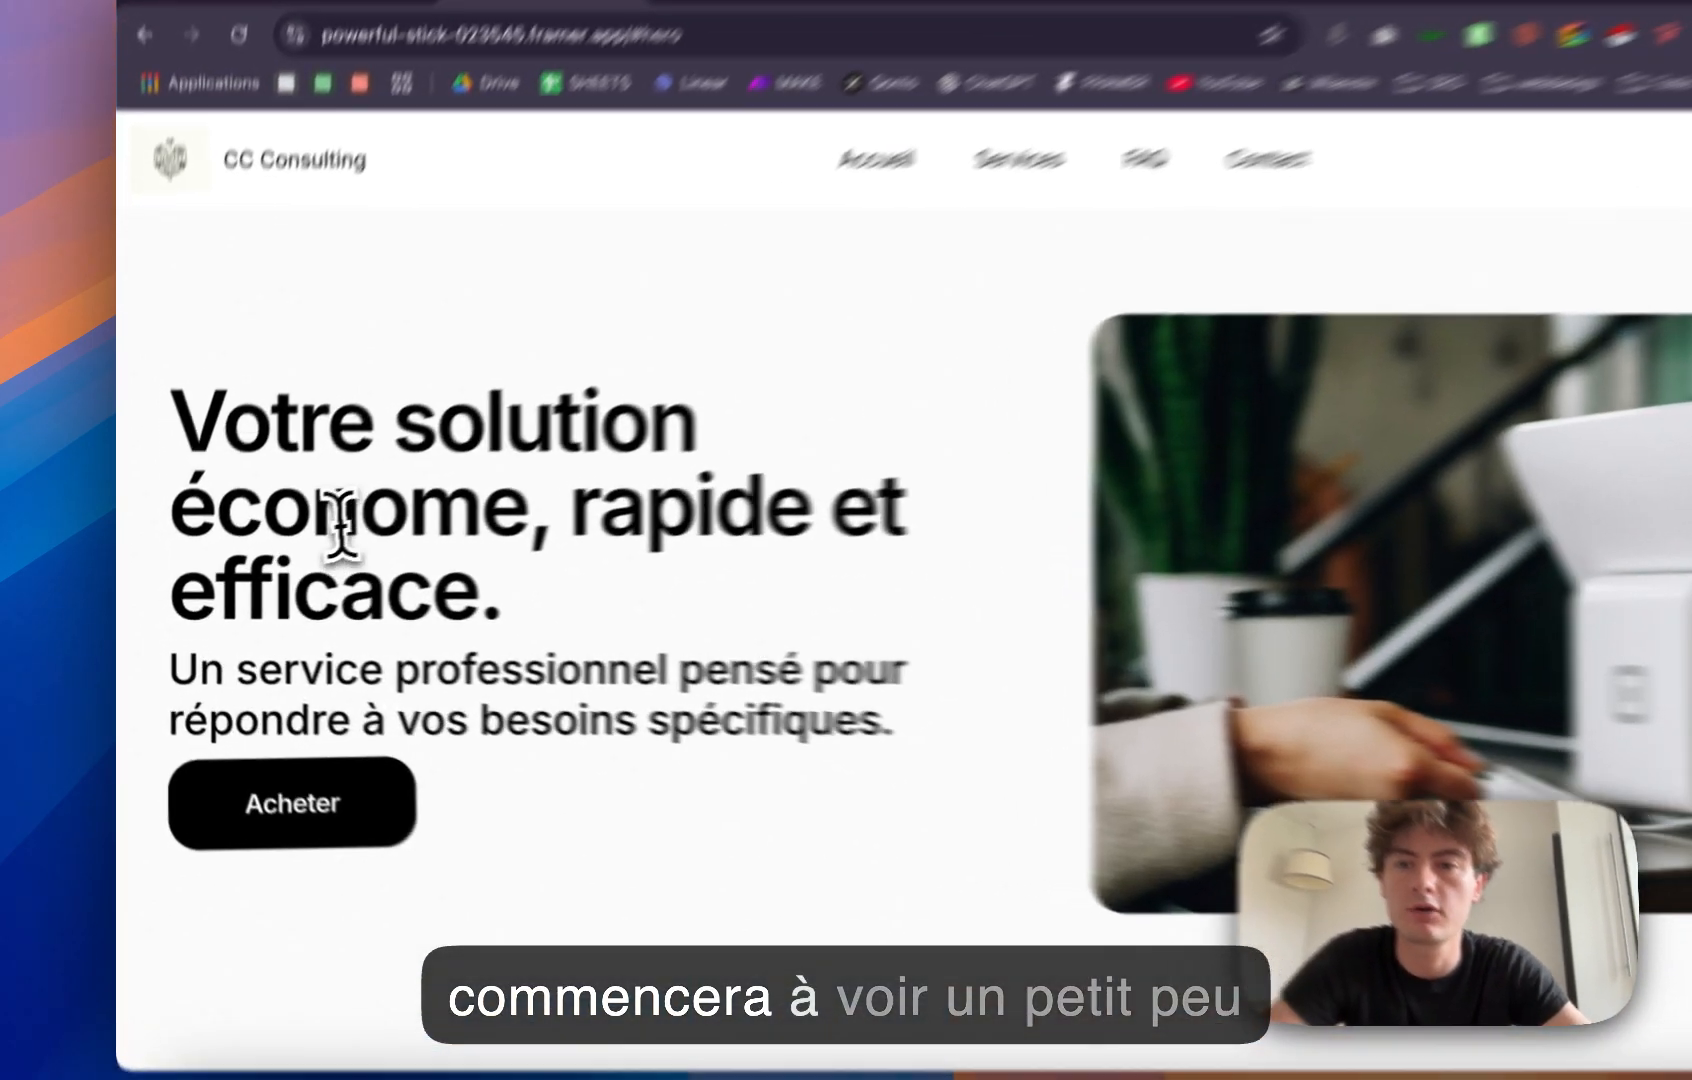
pyautogui.moveTo(266, 545); pyautogui.dragTo(424, 552)
pyautogui.moveTo(585, 588); pyautogui.dragTo(277, 463)
pyautogui.moveTo(209, 334); pyautogui.dragTo(651, 793)
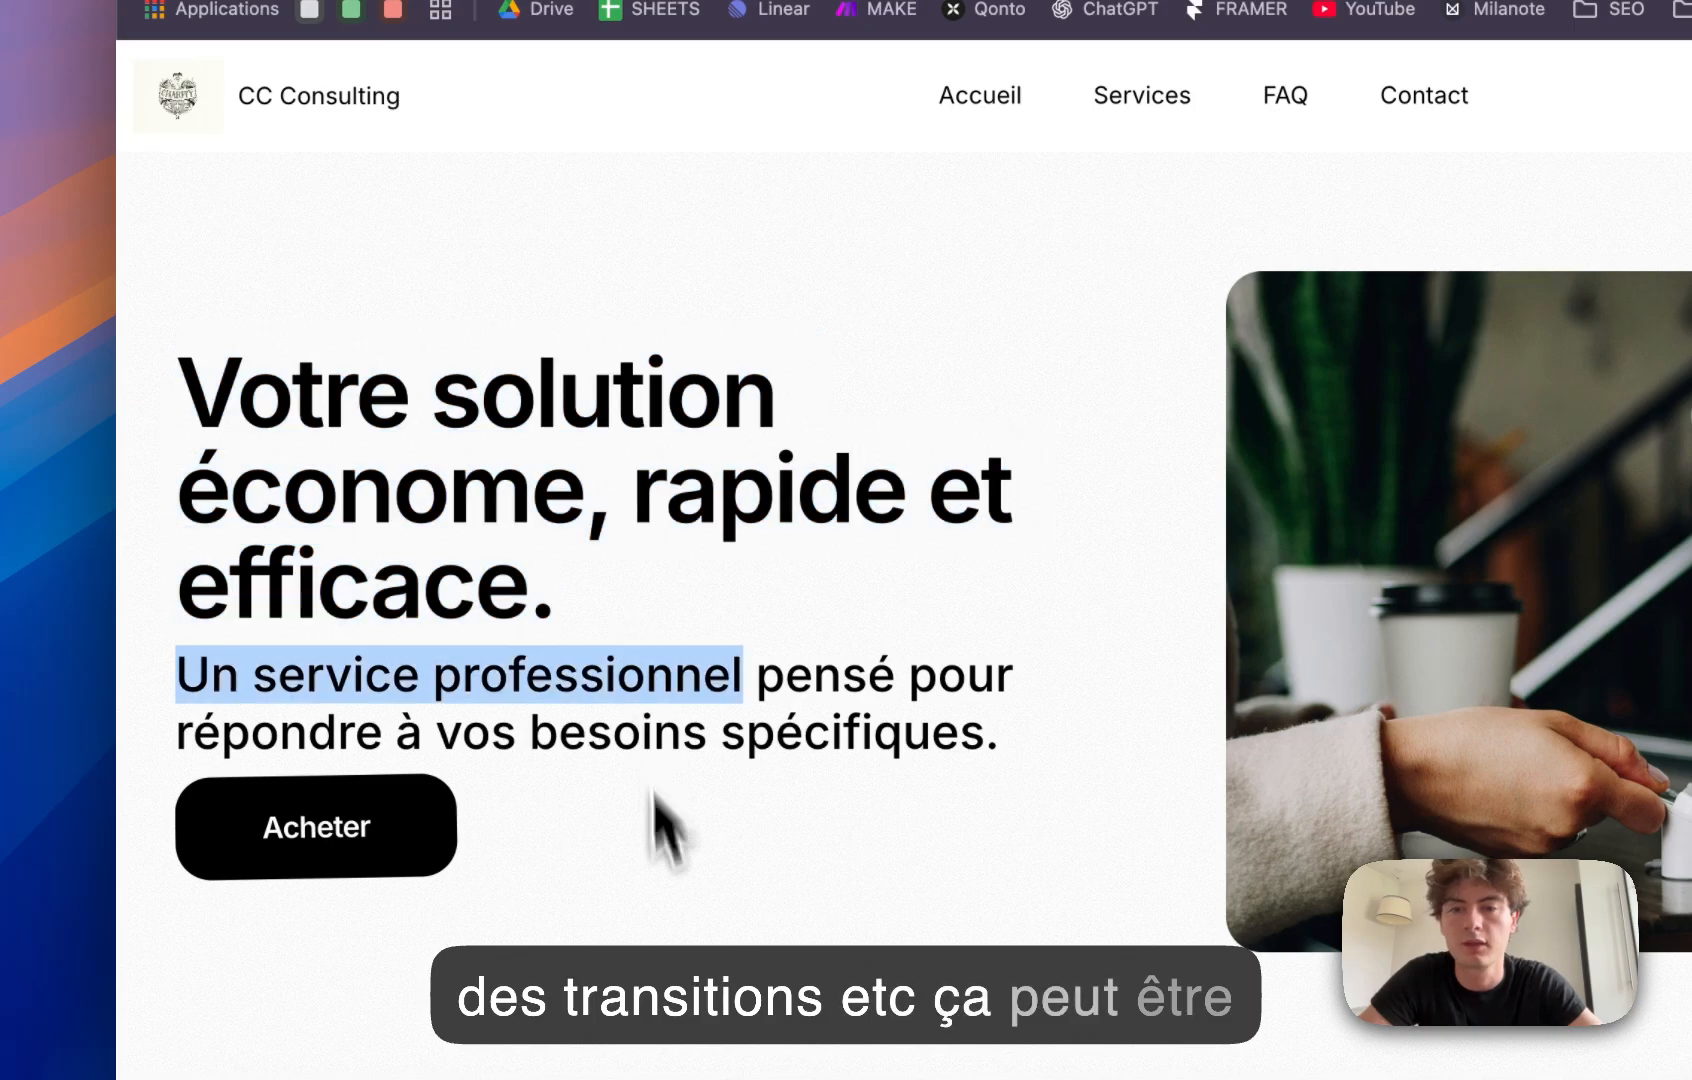
pyautogui.click(654, 798)
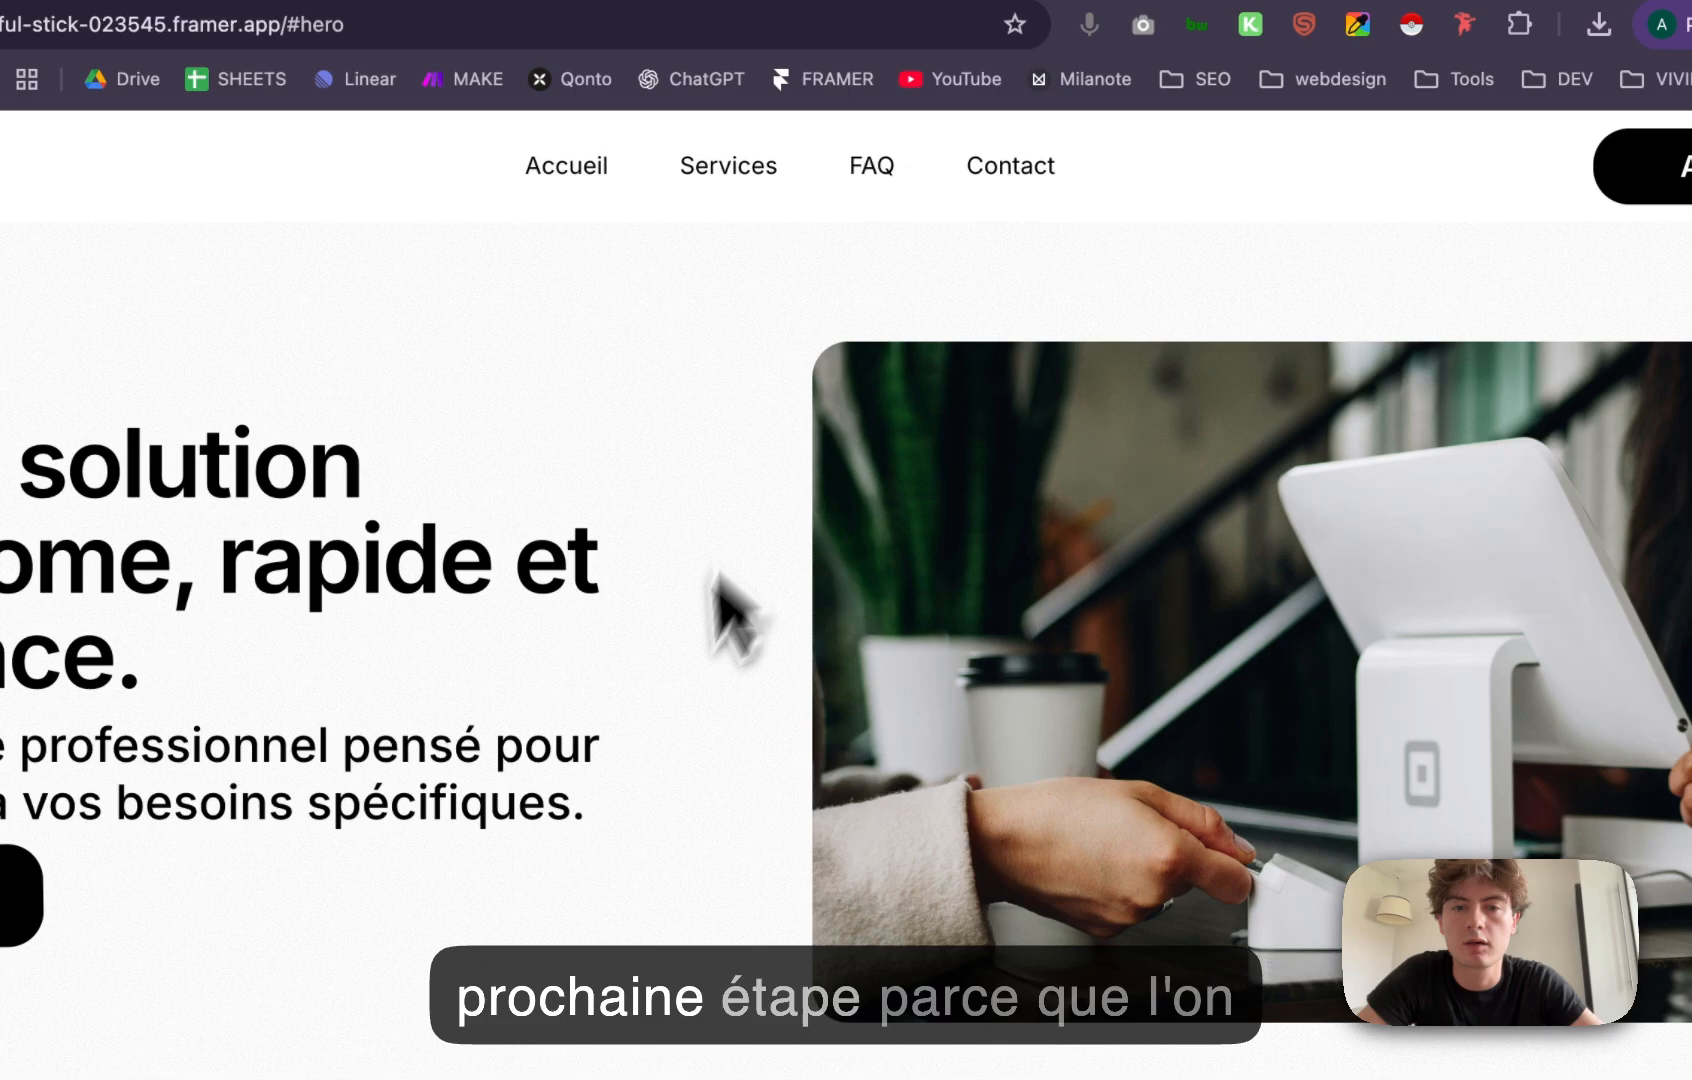
pyautogui.scroll(-15, 945, 765)
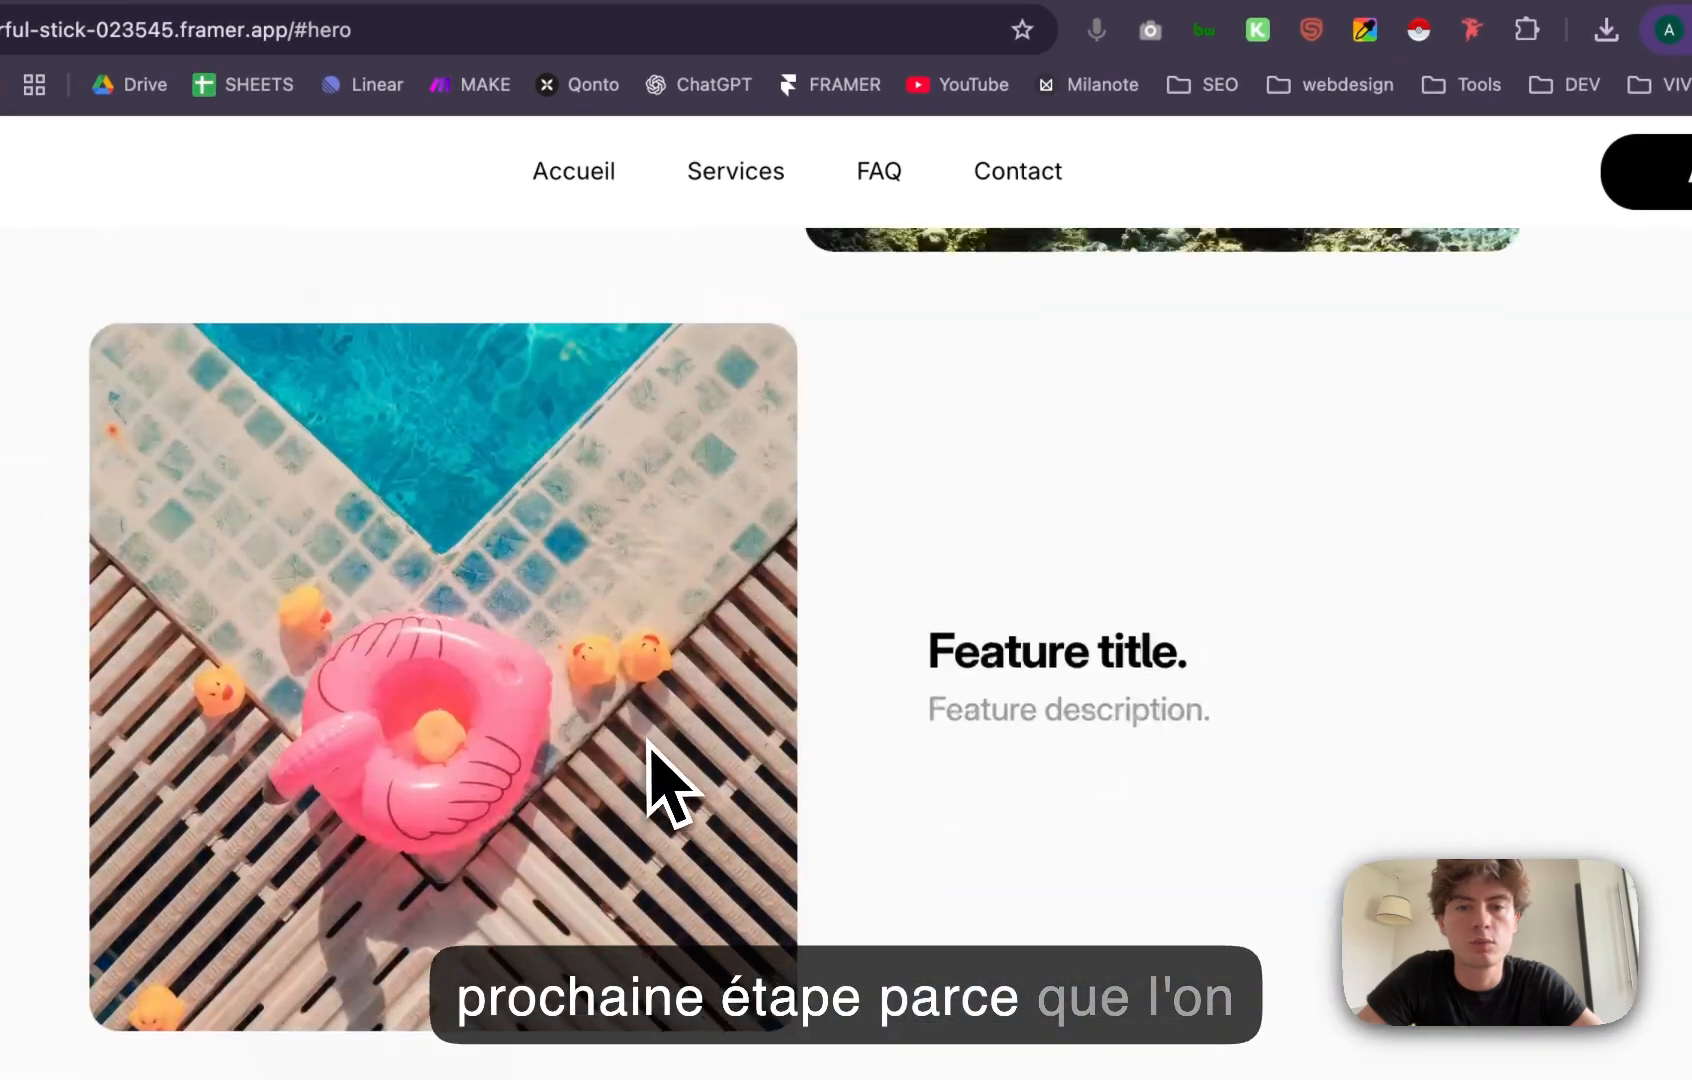
pyautogui.scroll(-10, 742, 657)
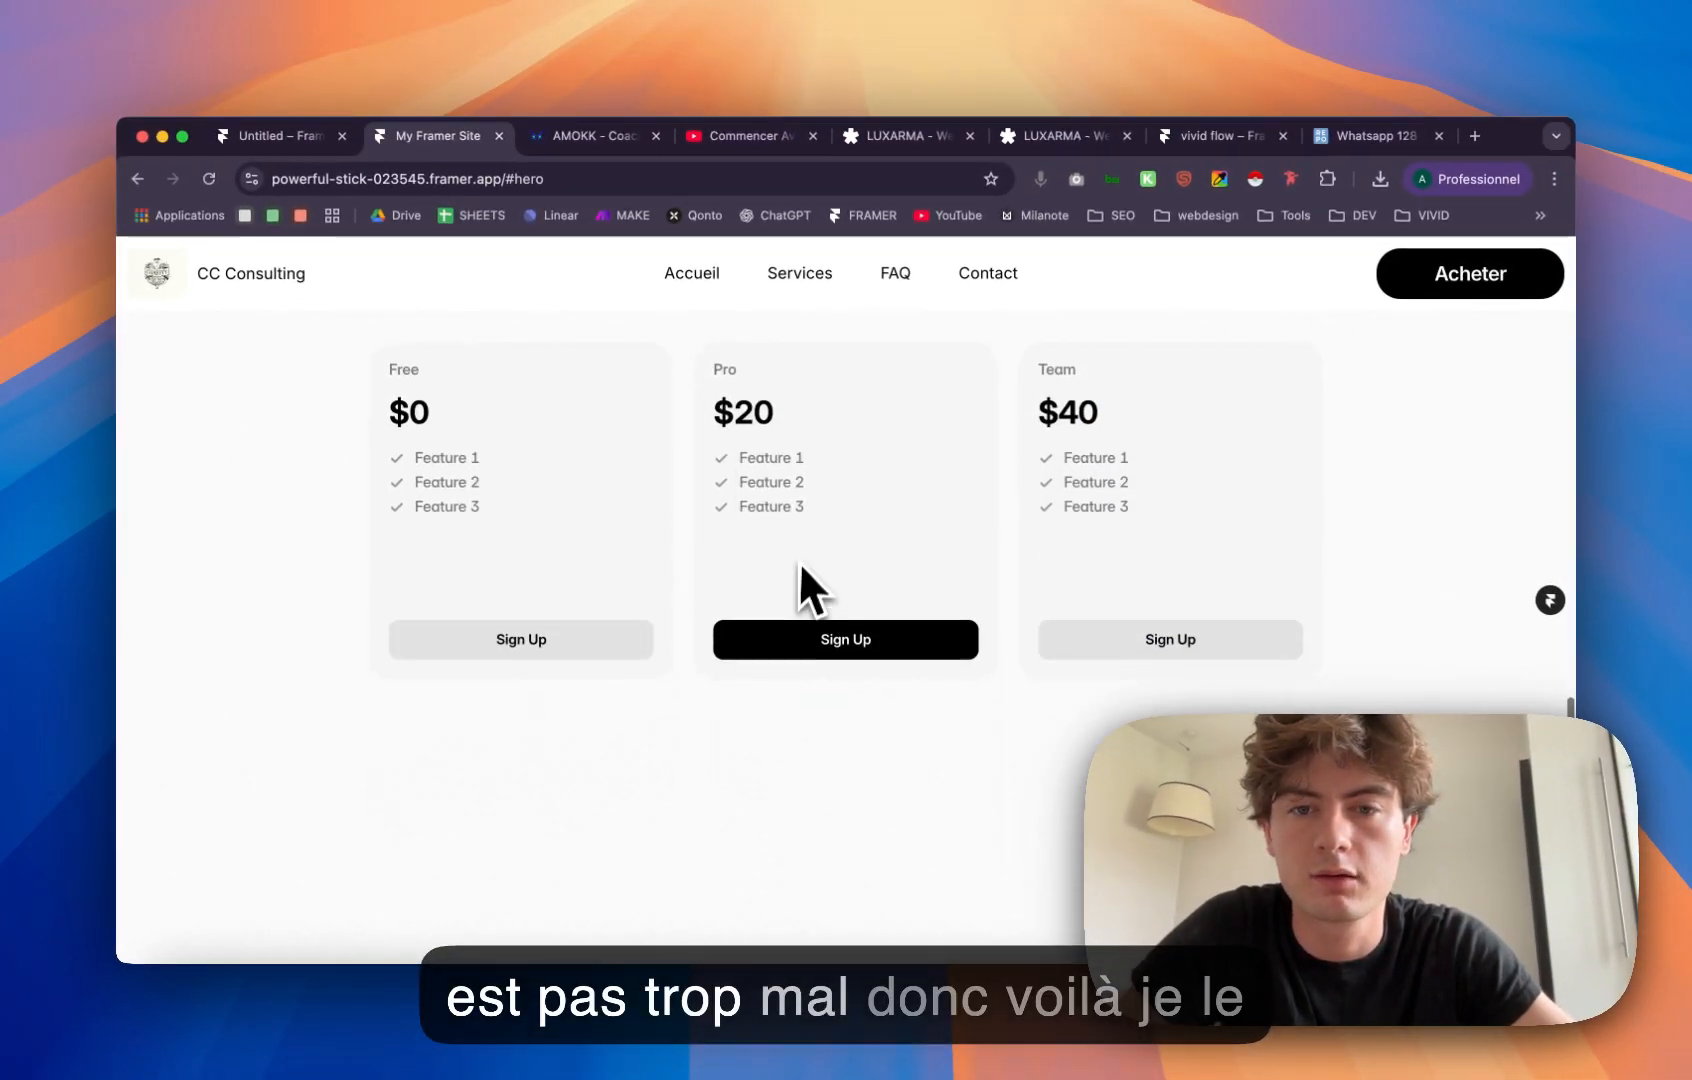
pyautogui.scroll(10, 801, 549)
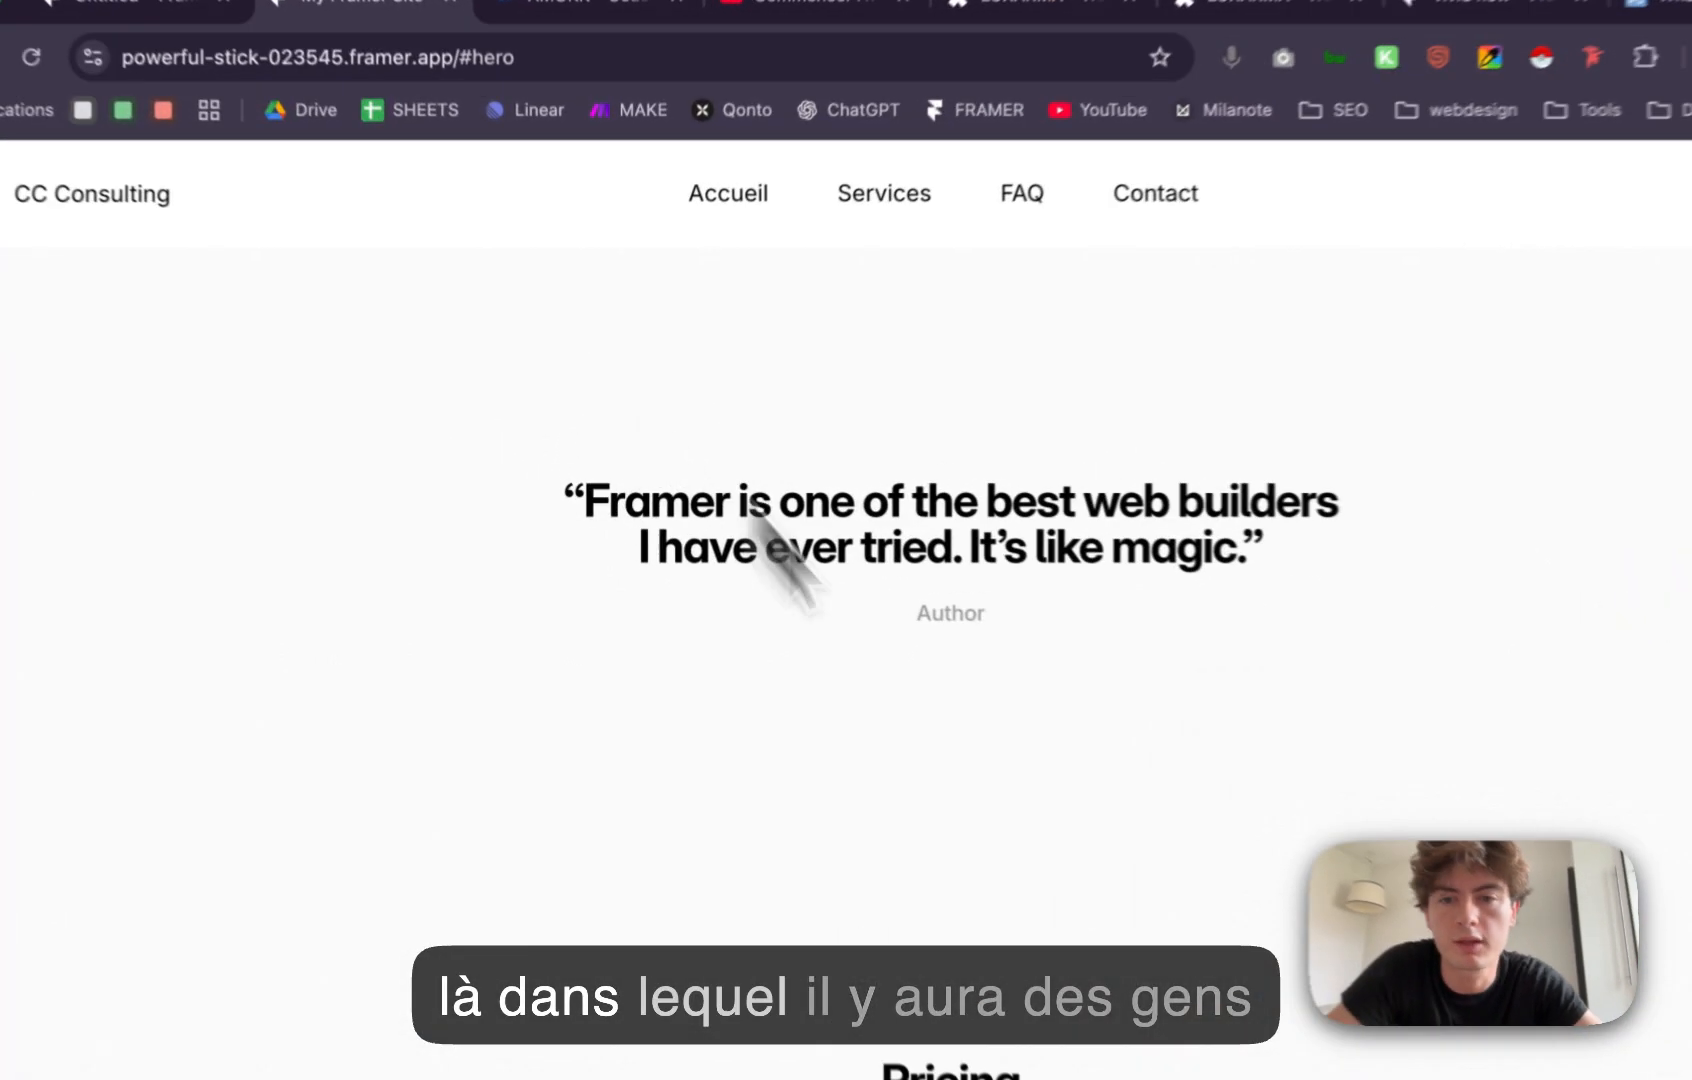
pyautogui.tripleClick(770, 518)
pyautogui.click(853, 671)
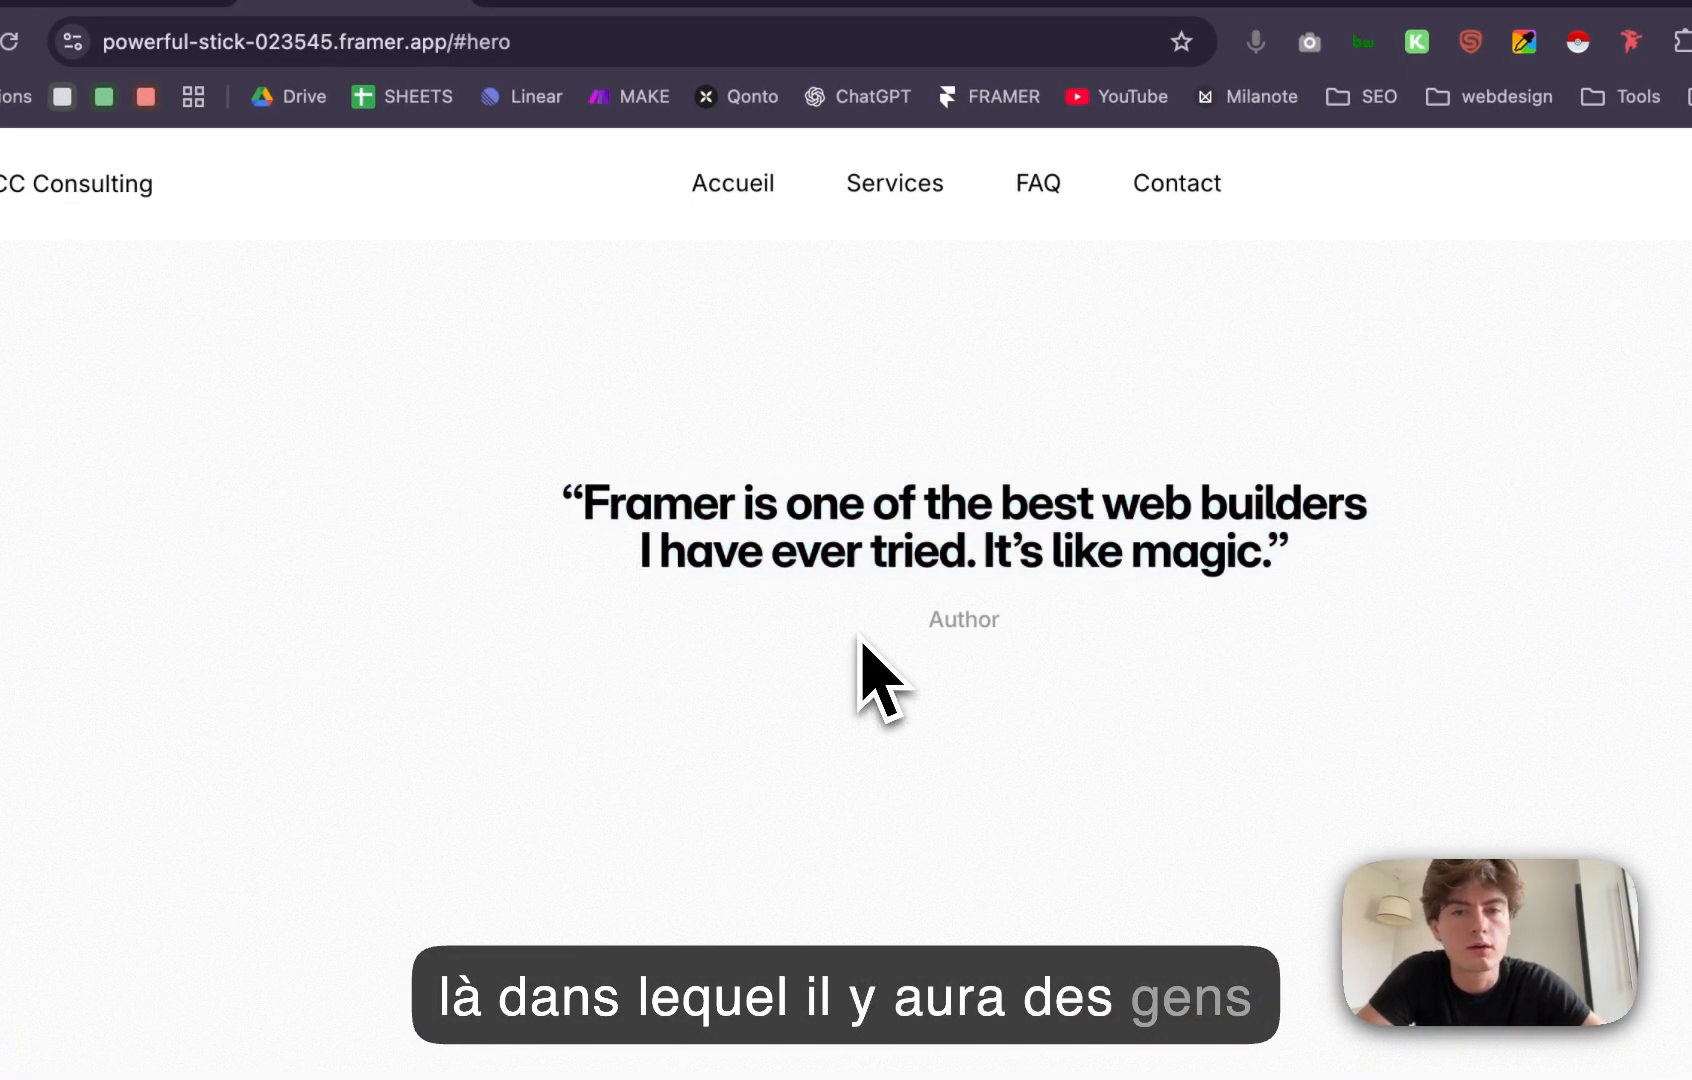